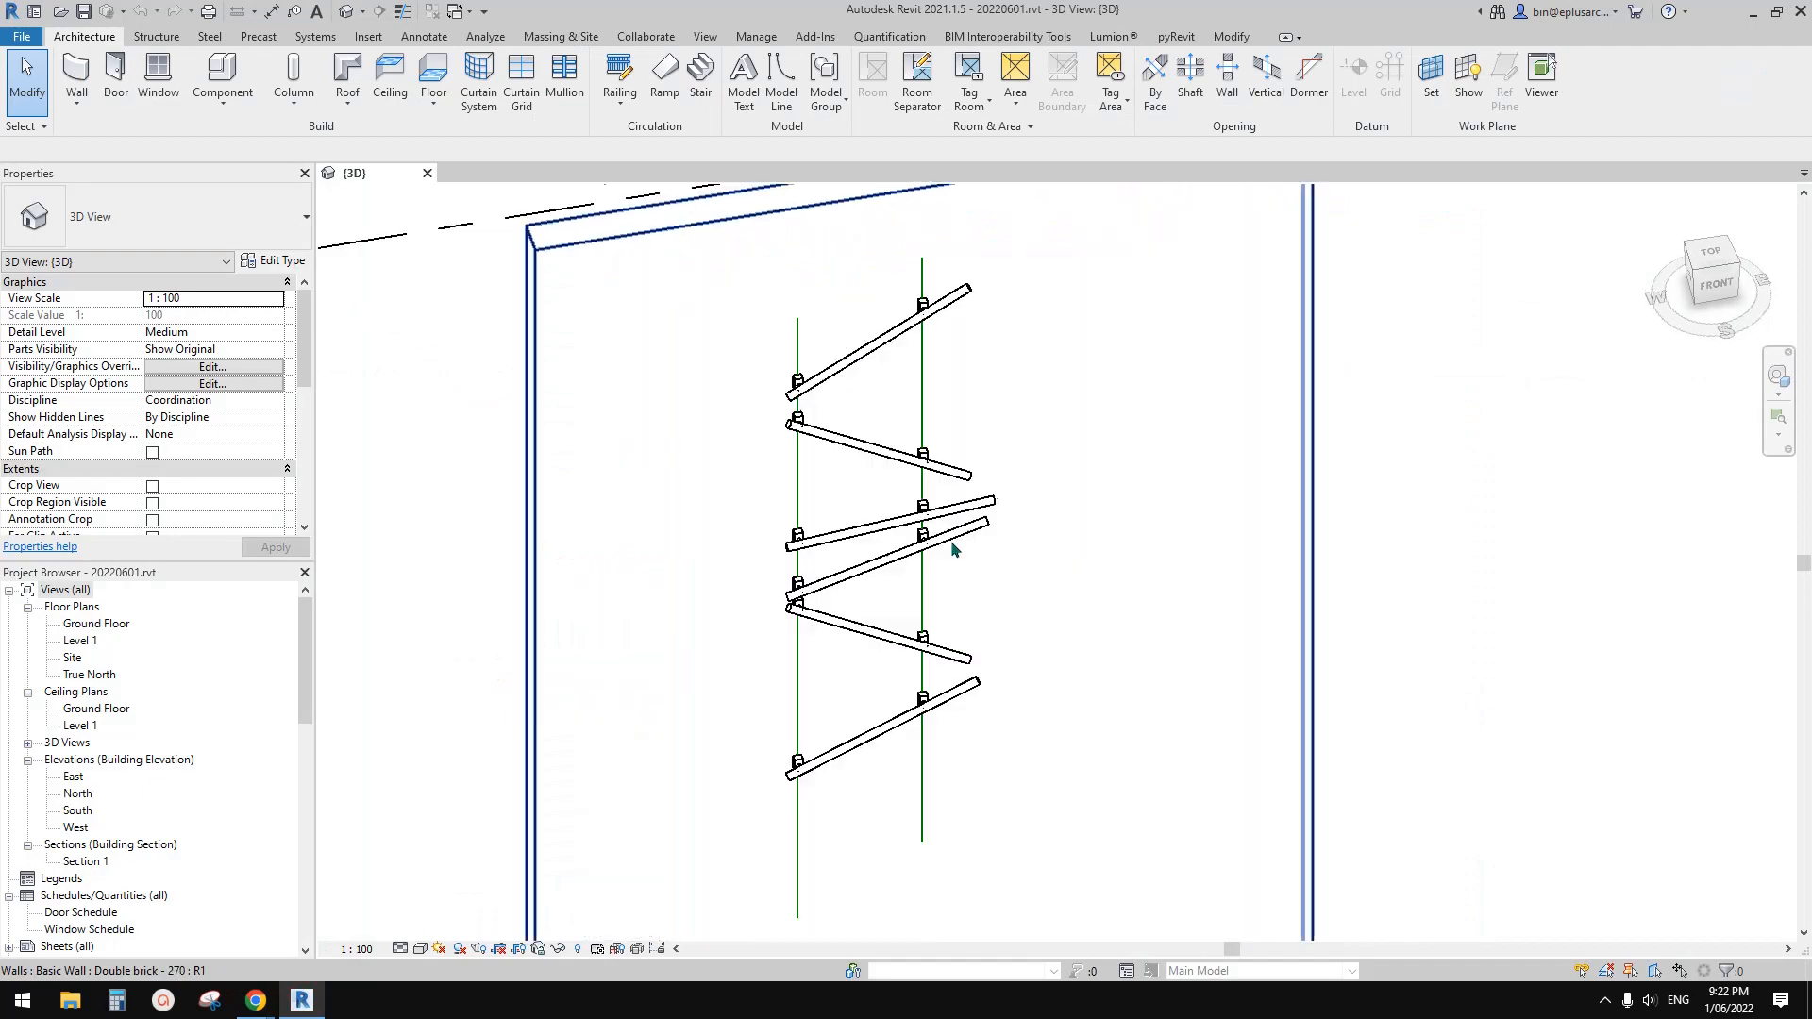
Examine the tilted lighting fixtures and their vertical guide lines on the brick wall in the 3D view.
click(895, 516)
middle_drag(895, 516, 857, 594)
scroll(857, 594, up, 2)
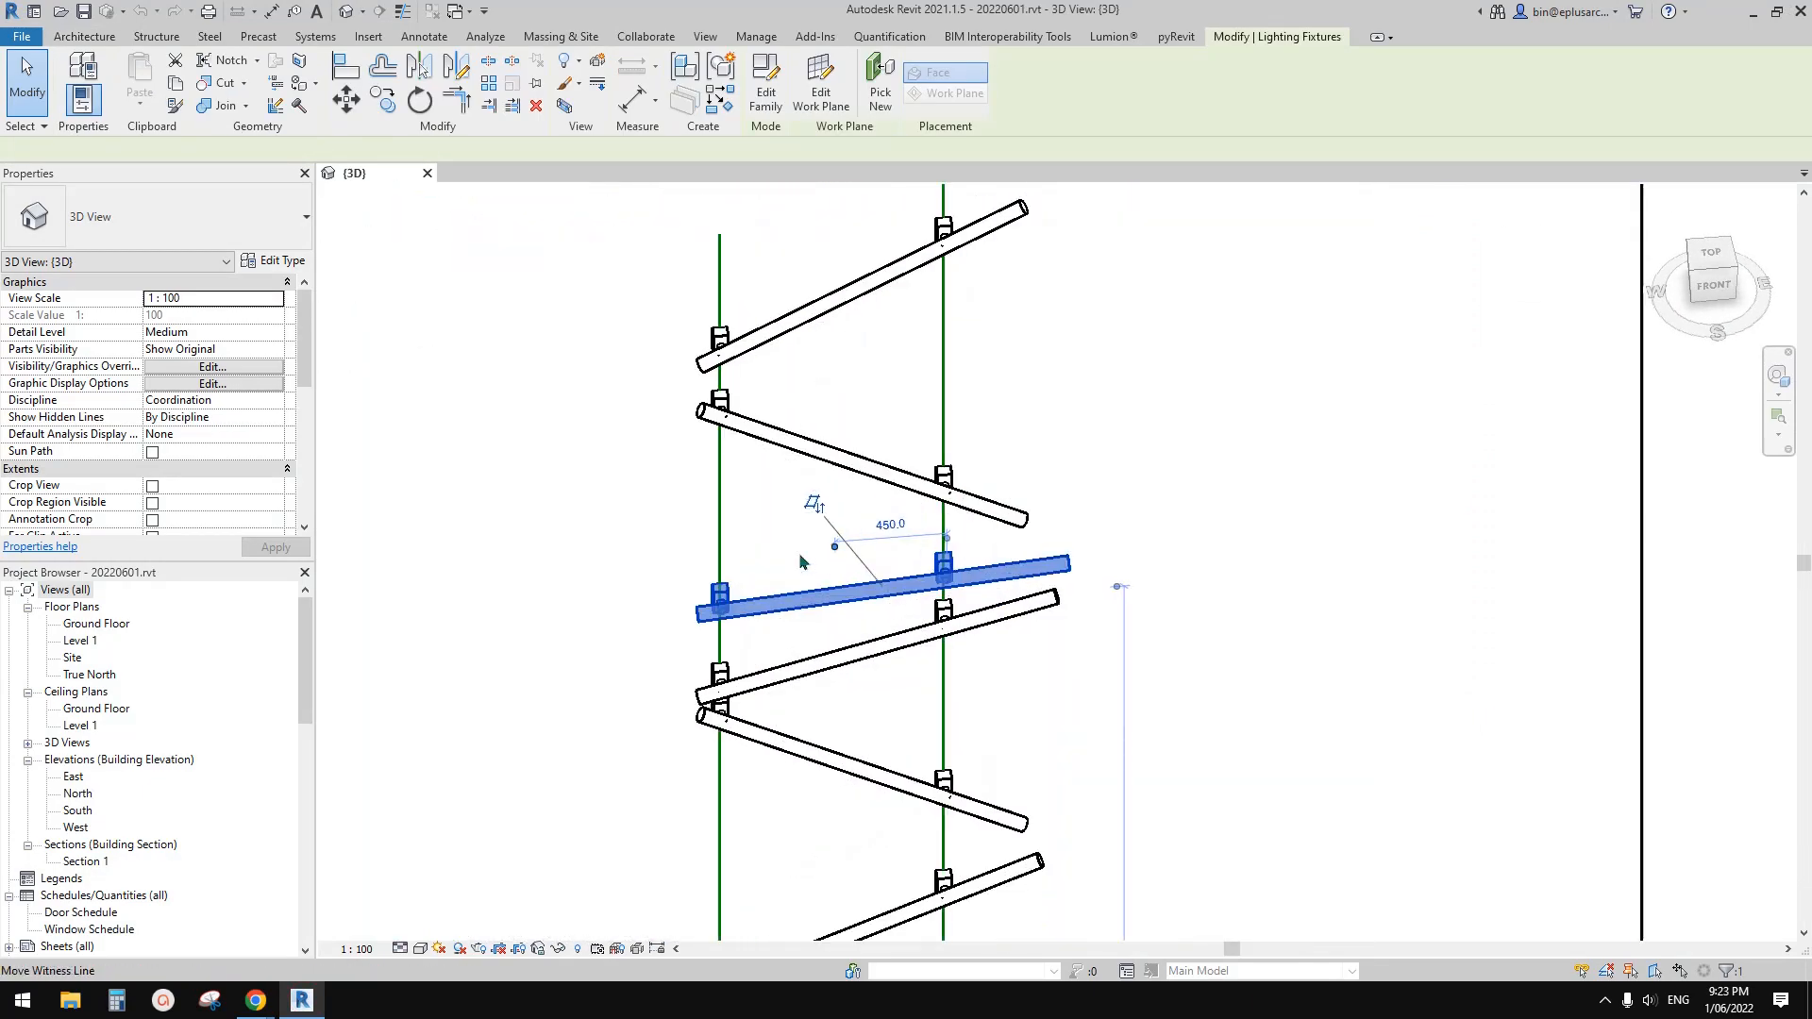
key(Escape)
click(732, 391)
key(Escape)
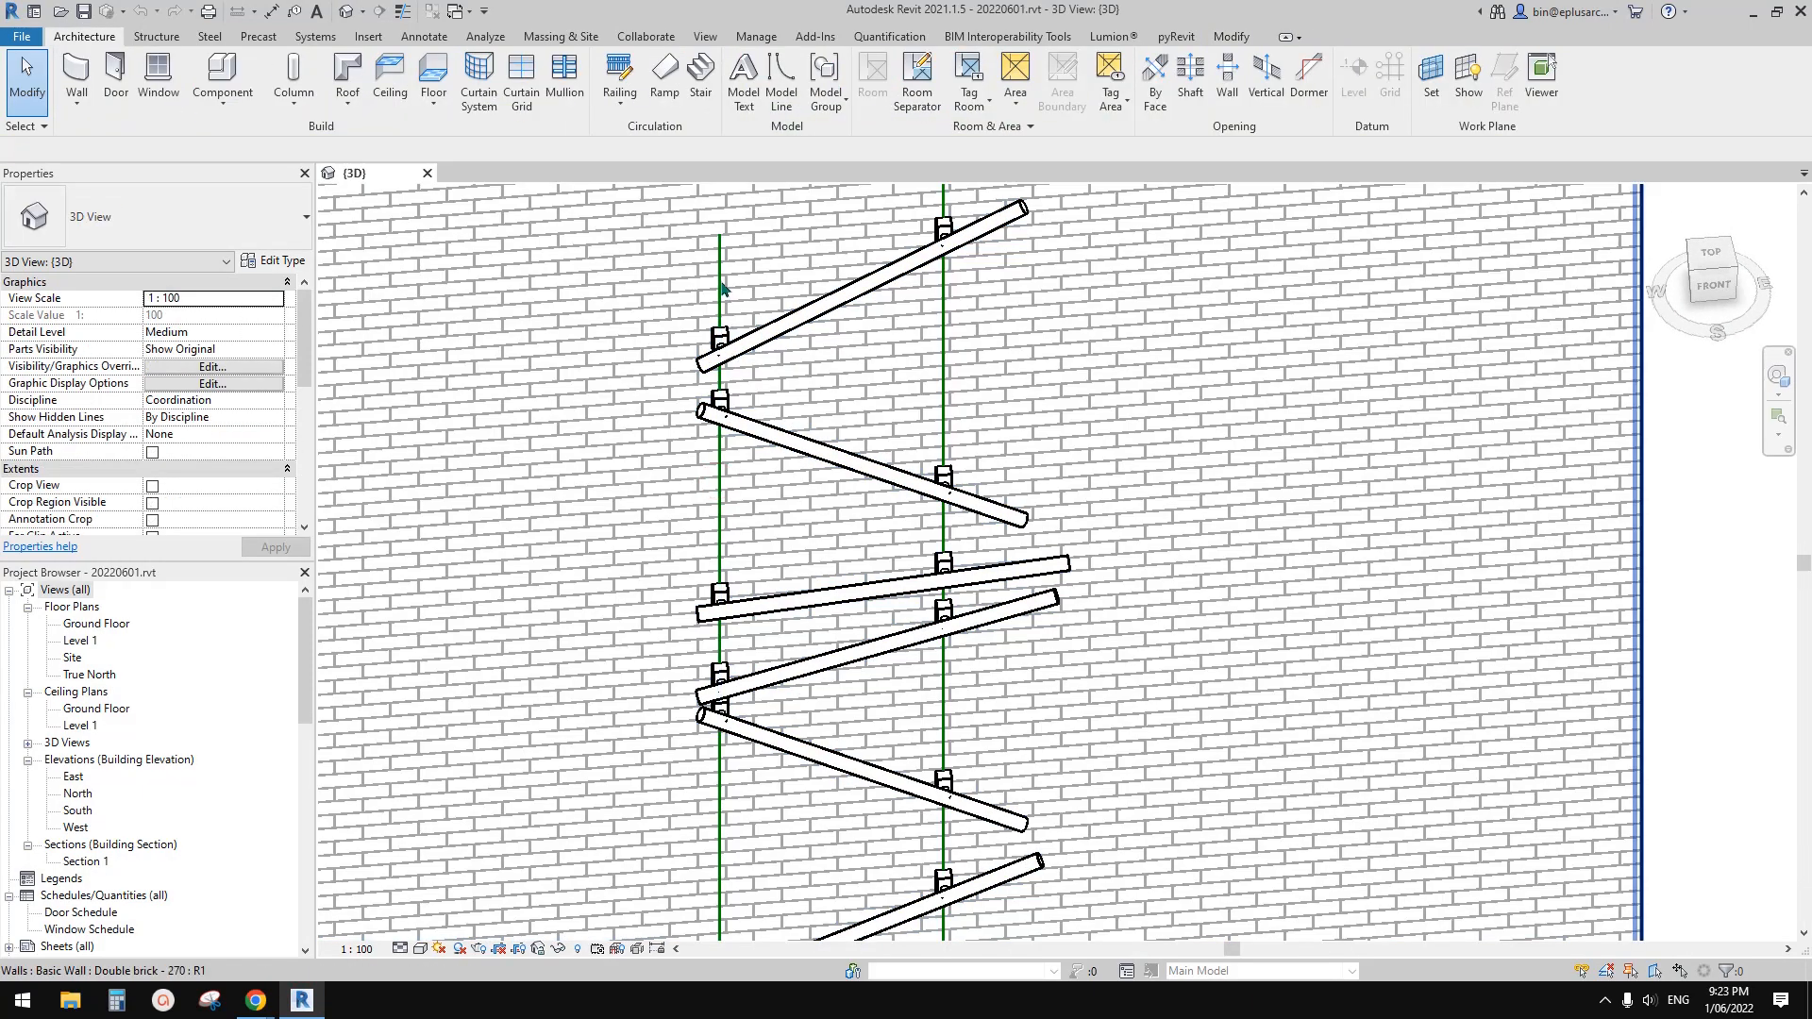
click(725, 287)
key(Escape)
scroll(955, 419, down, 1)
middle_drag(938, 434, 949, 533)
mouse_move(942, 436)
shift+middle_down()
mouse_move(920, 447)
mouse_move(945, 430)
shift+middle_up()
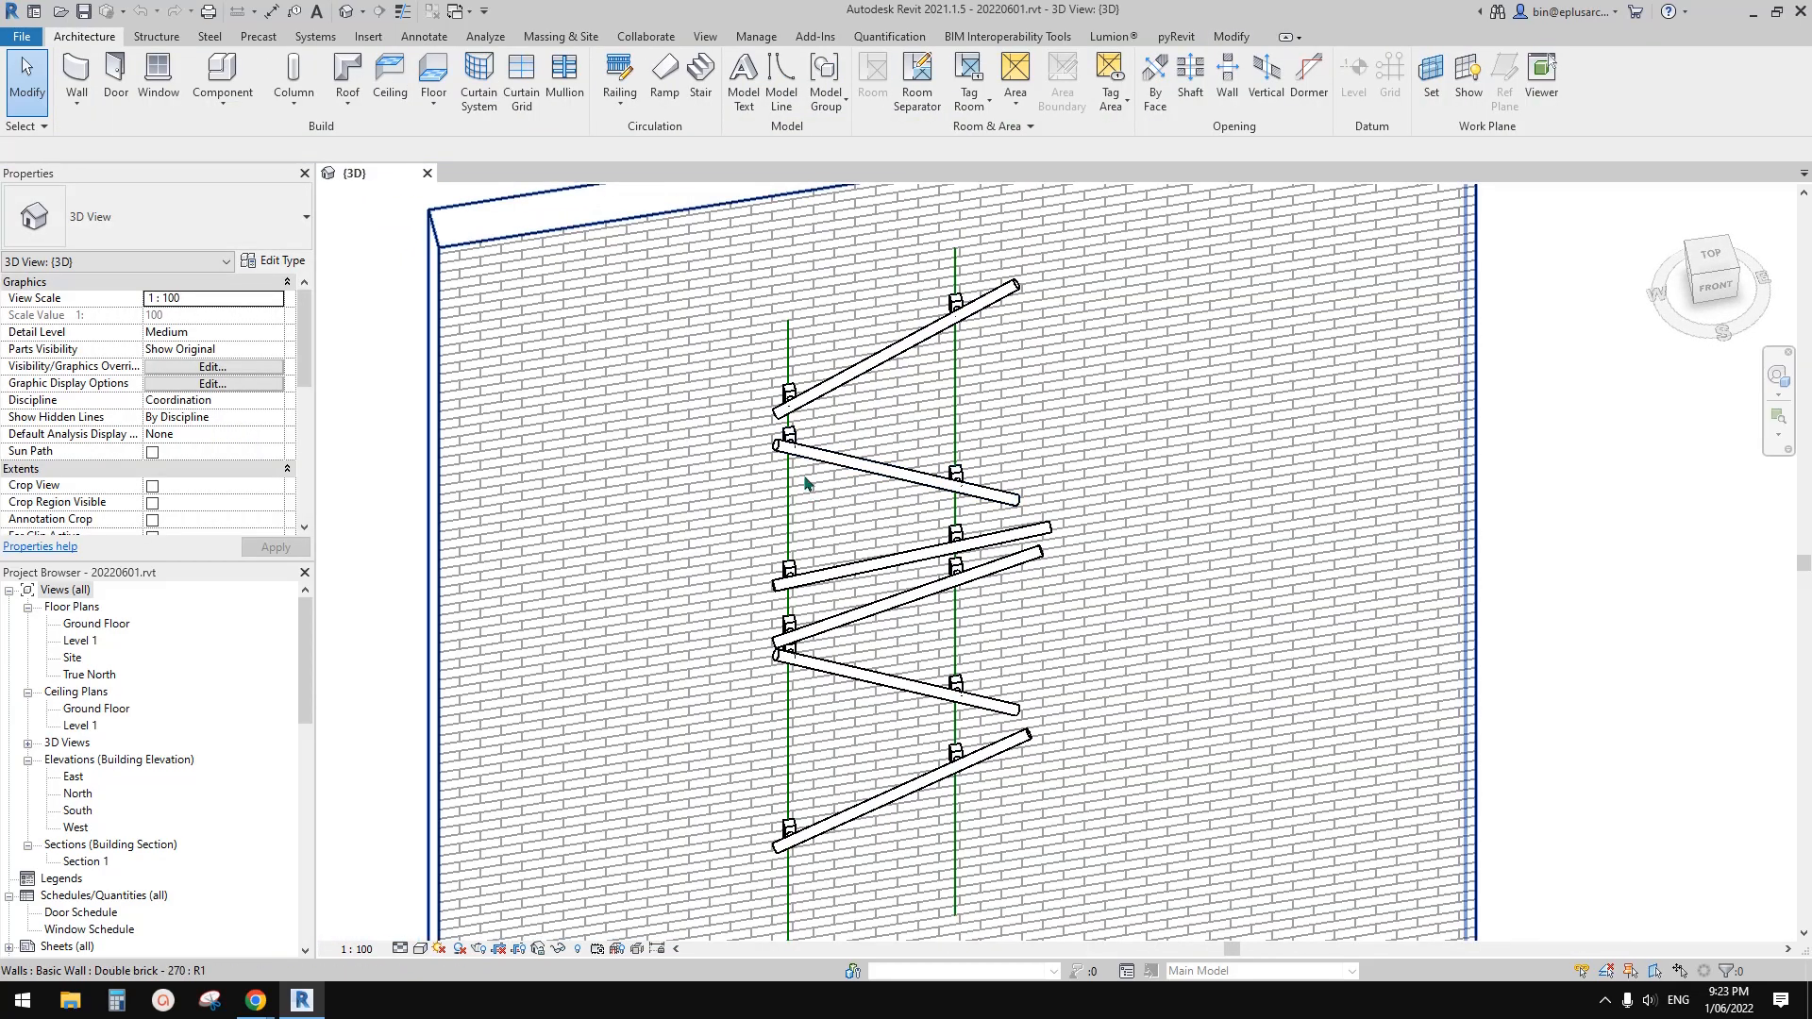
click(835, 463)
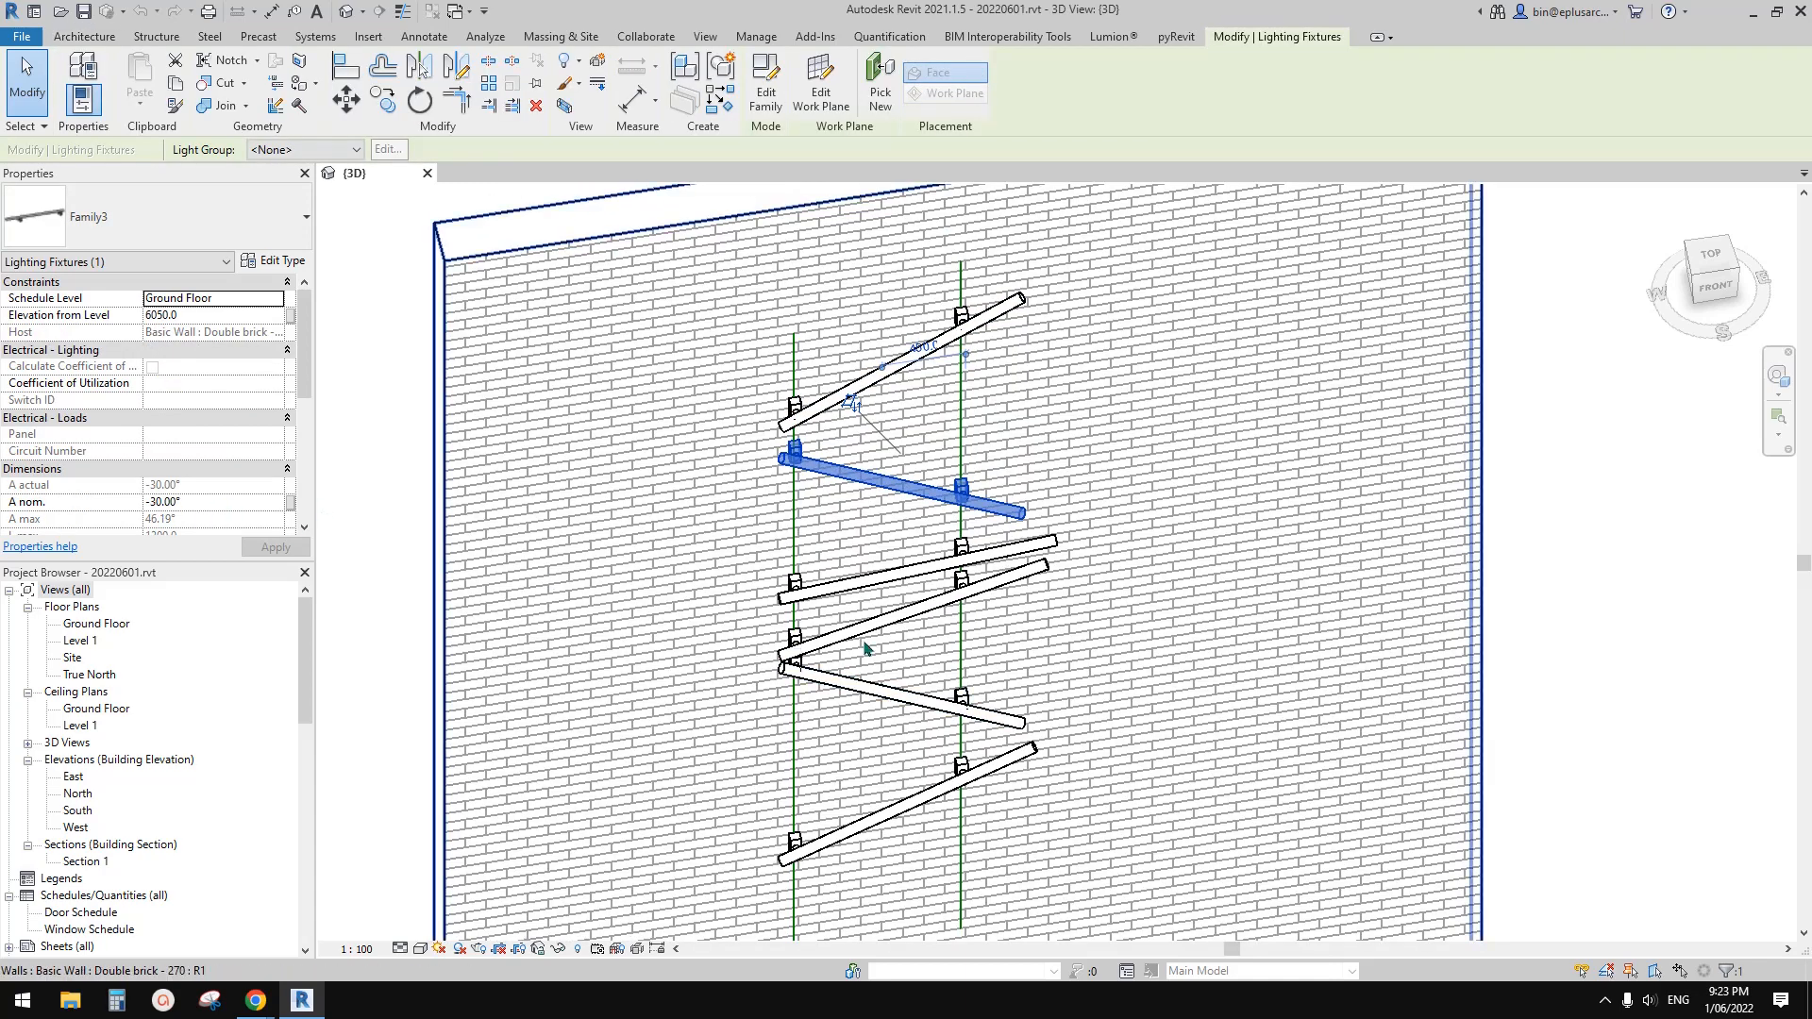
middle_drag(908, 805, 892, 631)
click(948, 692)
key(Escape)
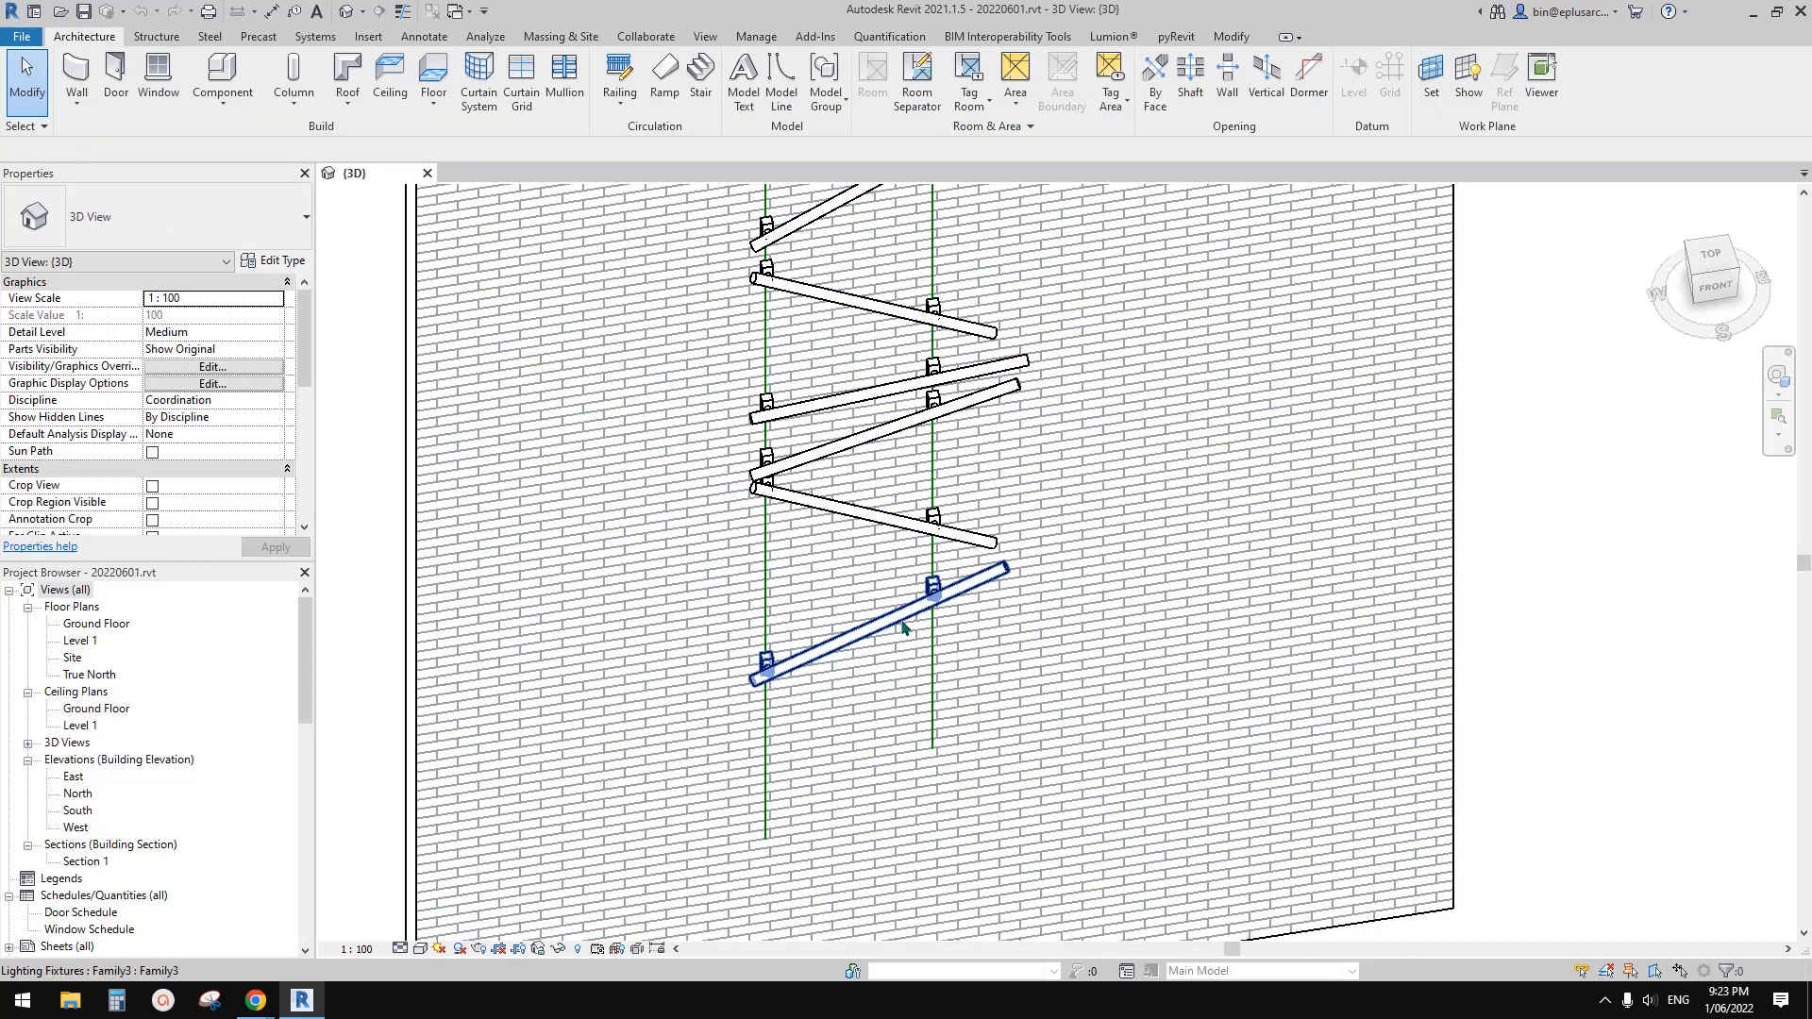
Try nominal angles (A nom.) of 0°, 30° and -30° on the lowest lighting fixture.
click(894, 633)
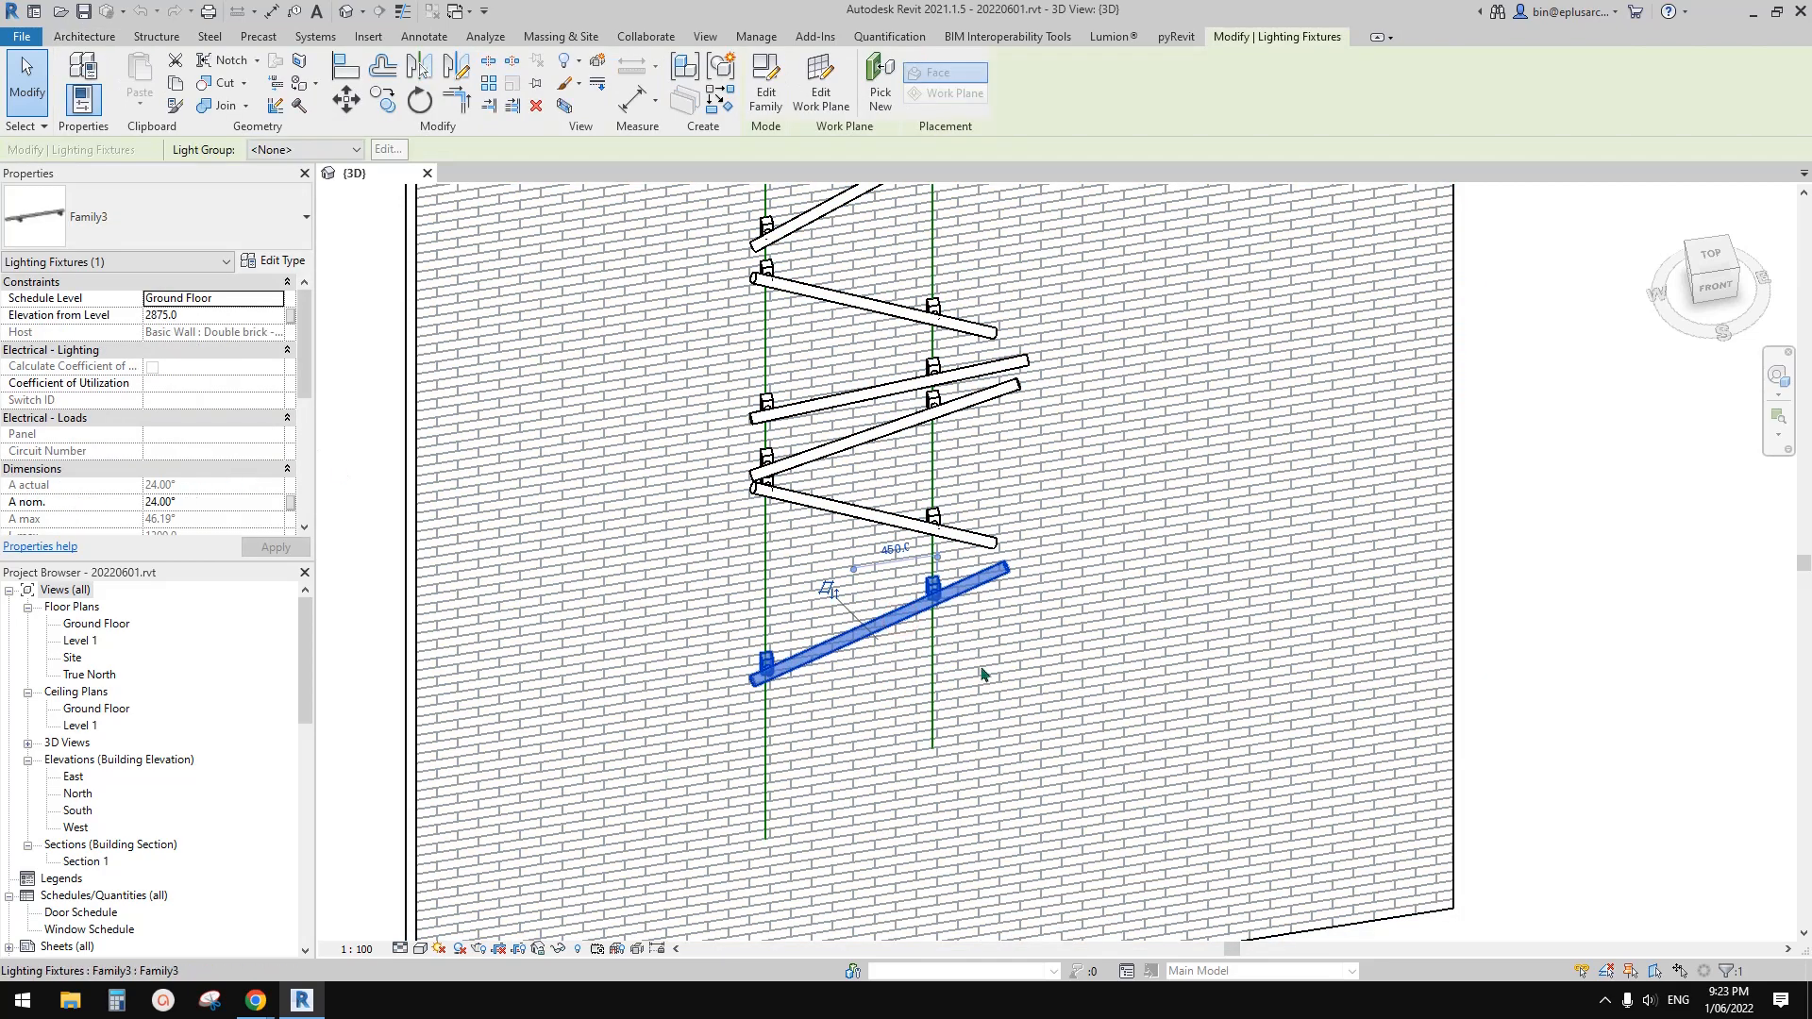
click(215, 505)
text(0)
key(Return)
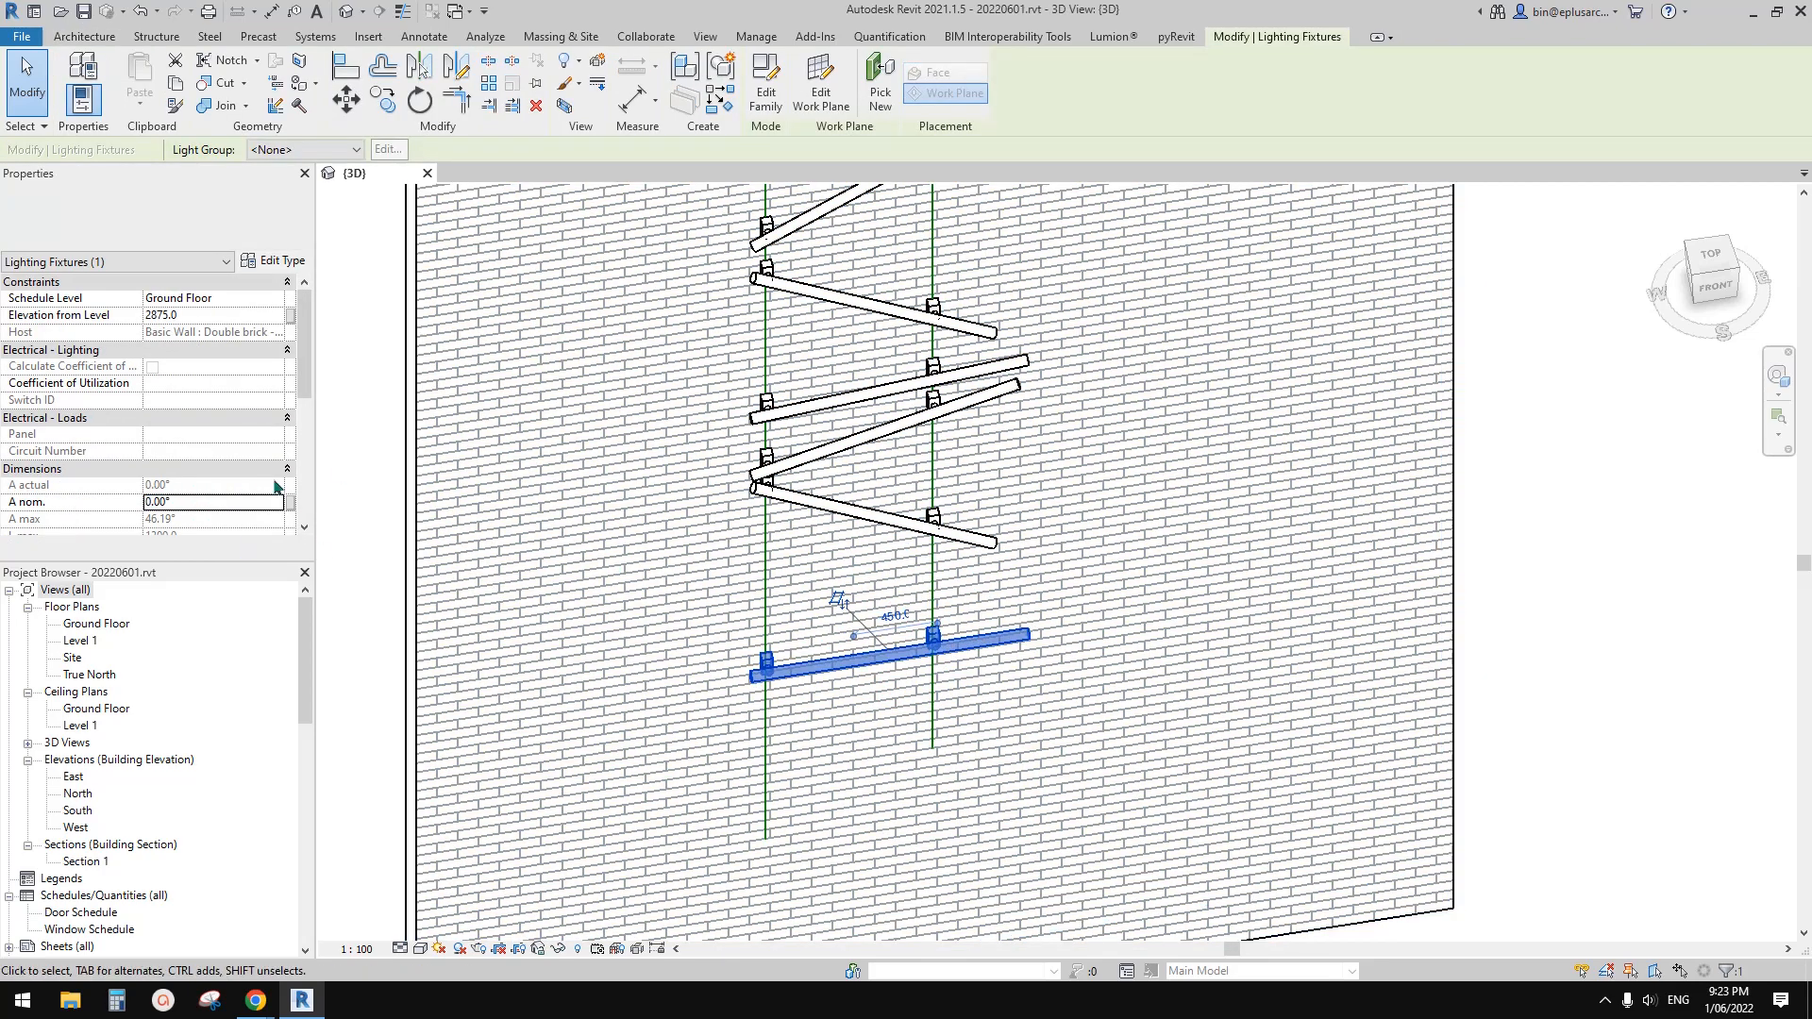
key(Return)
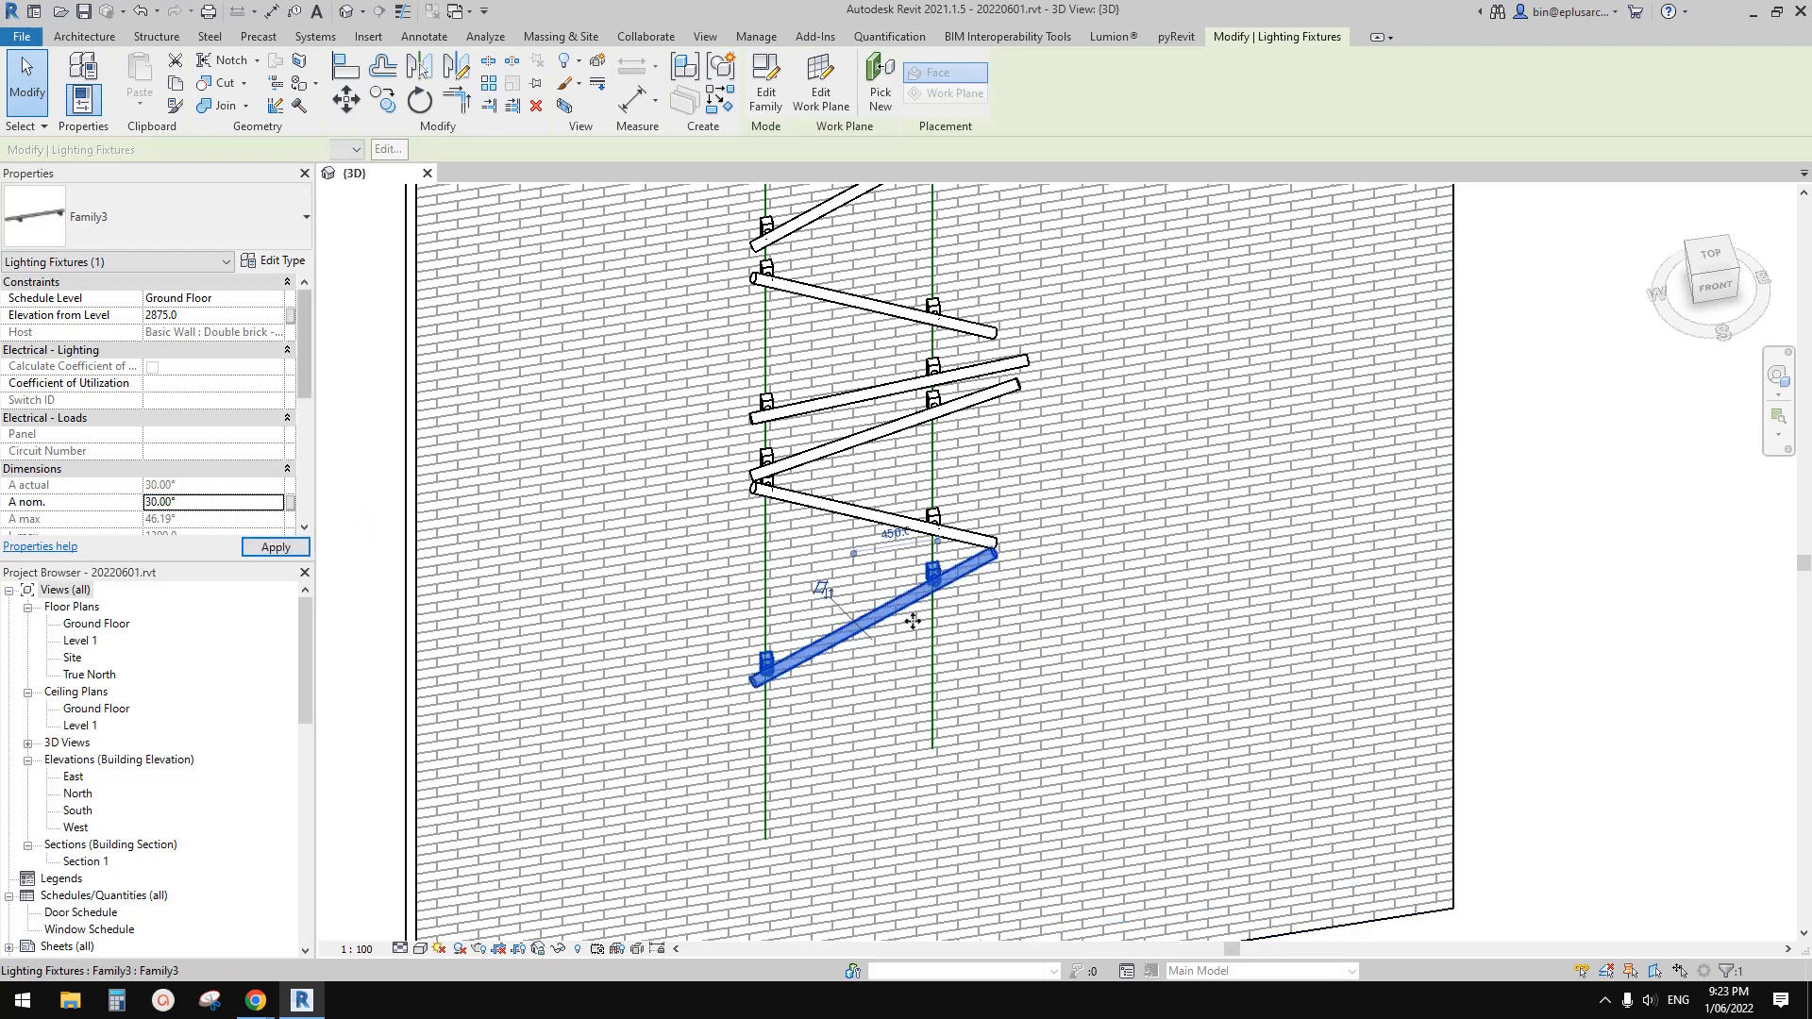
text(-)
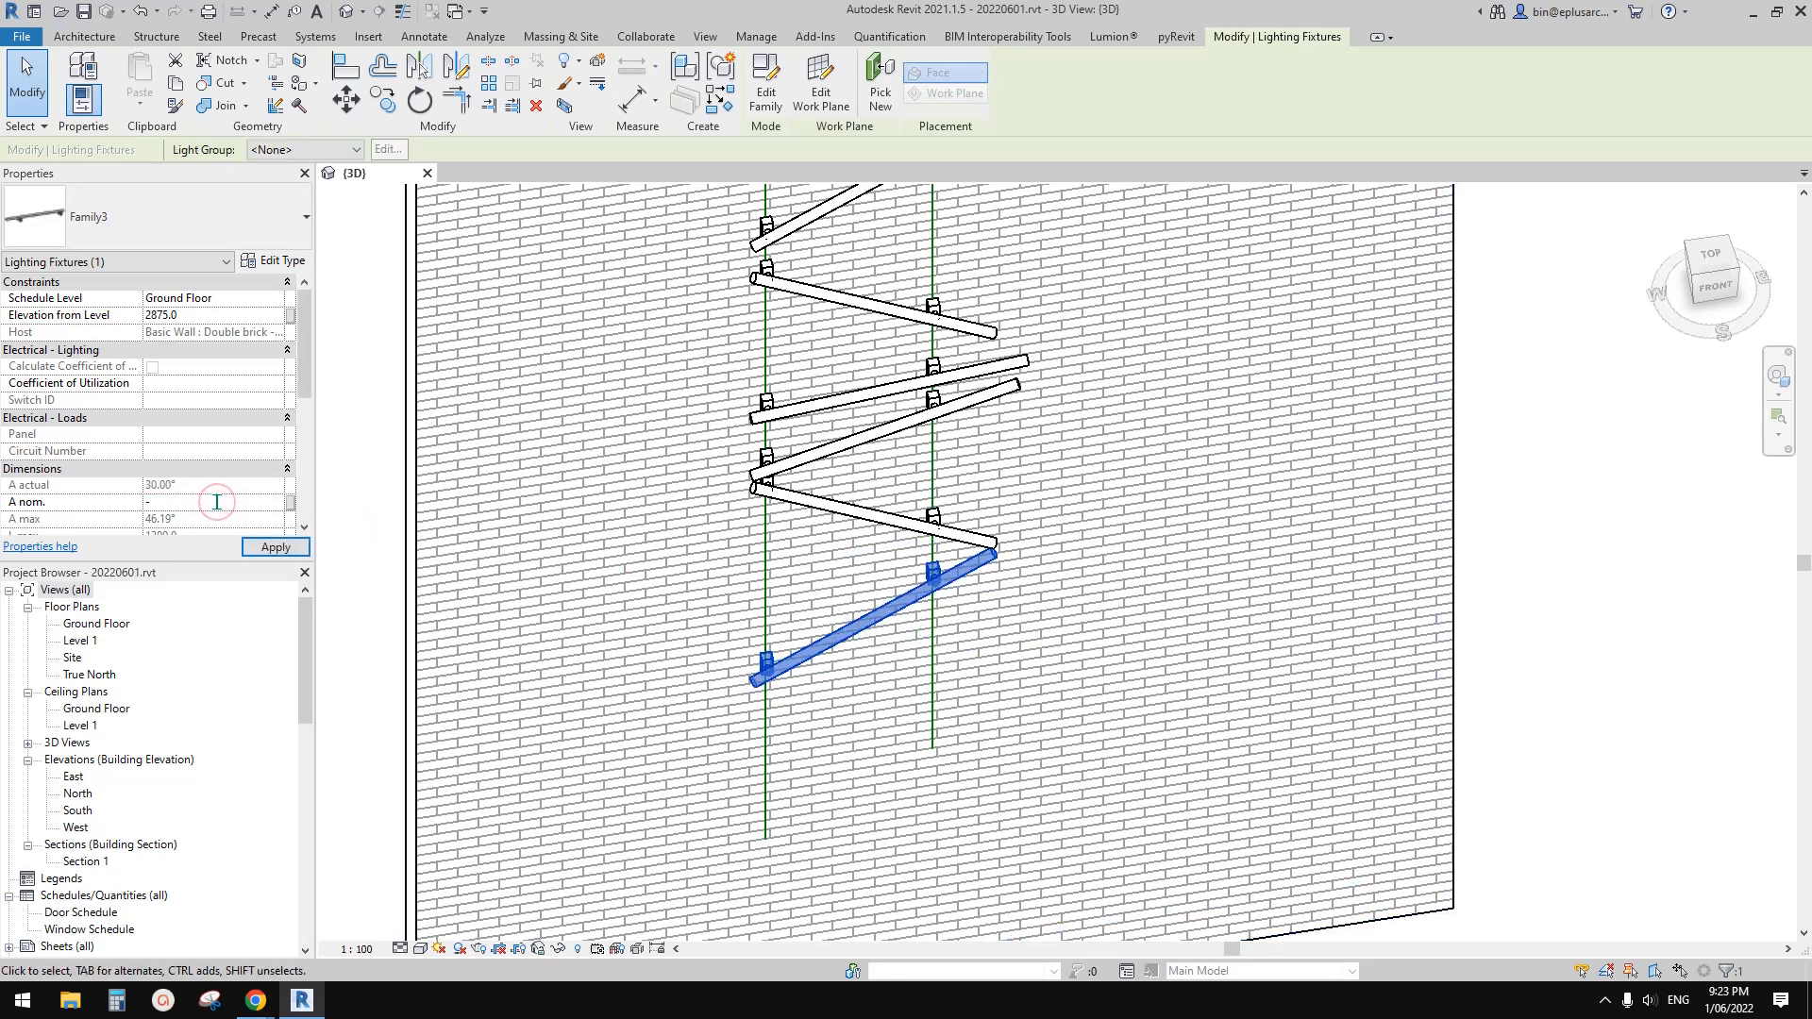
text(30)
key(Return)
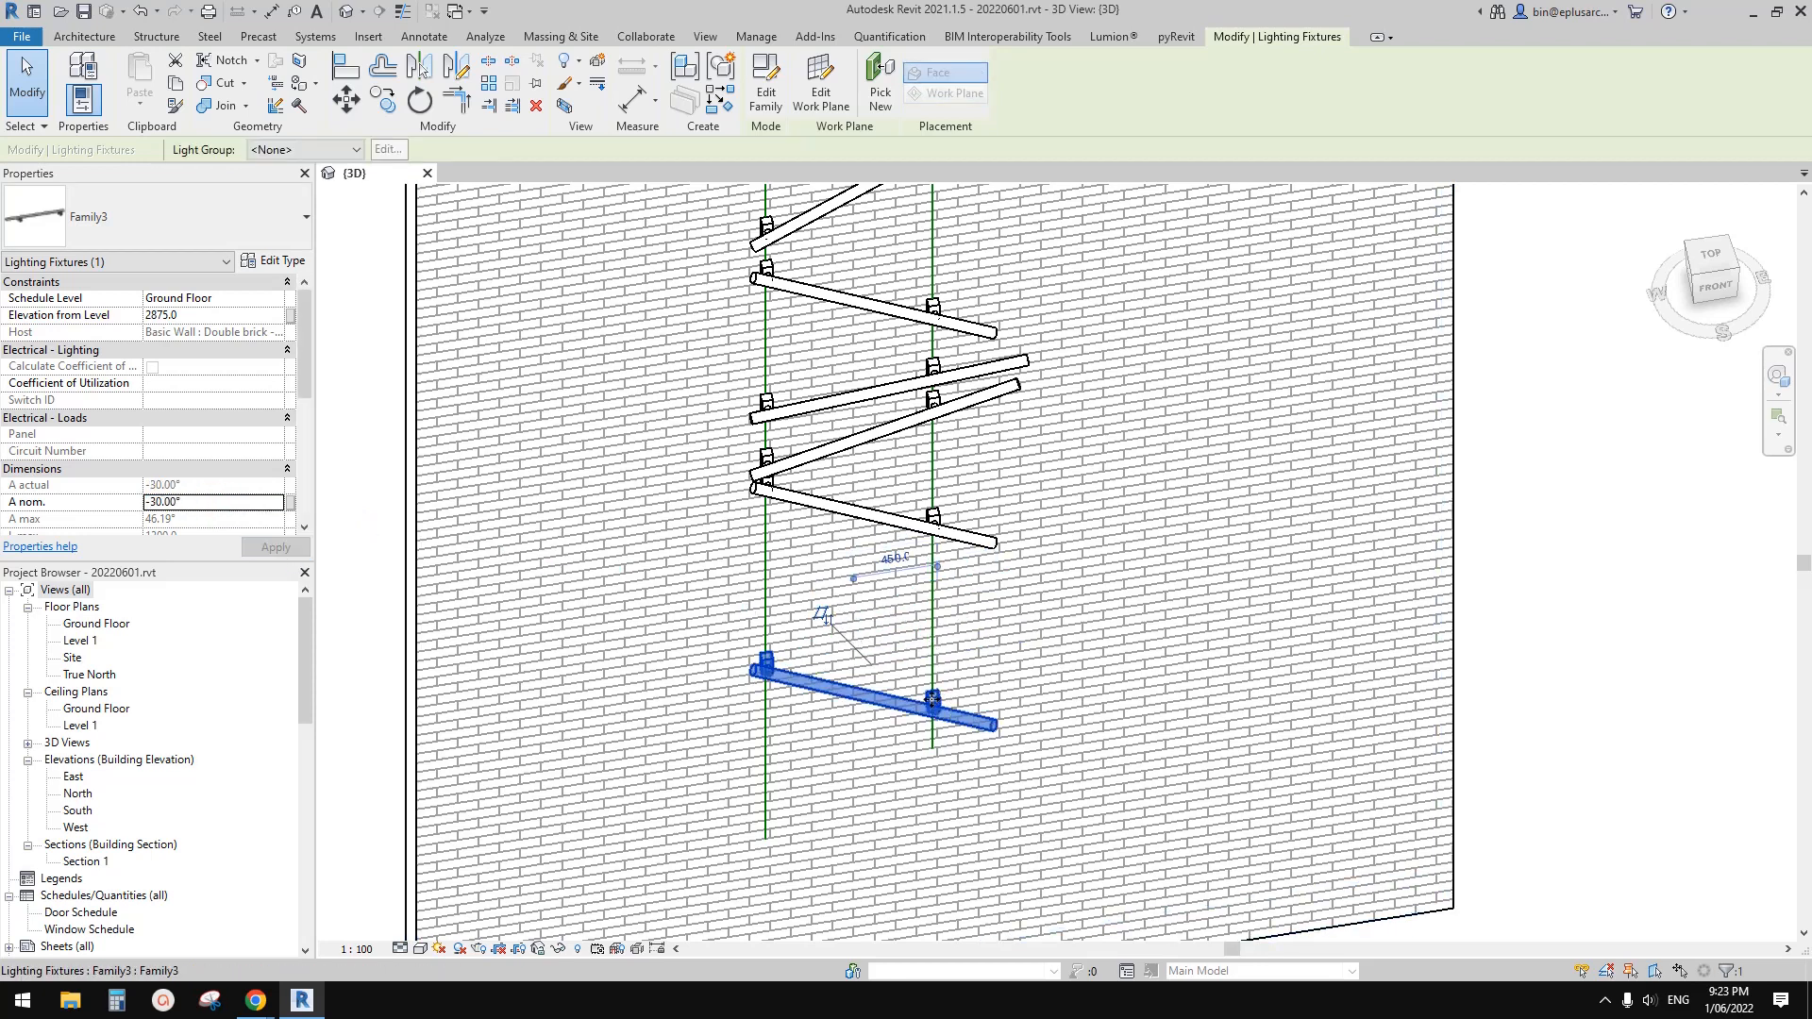
Try the lowest lighting fixture's nominal angle at 30° and at 0°.
scroll(916, 696, up, 2)
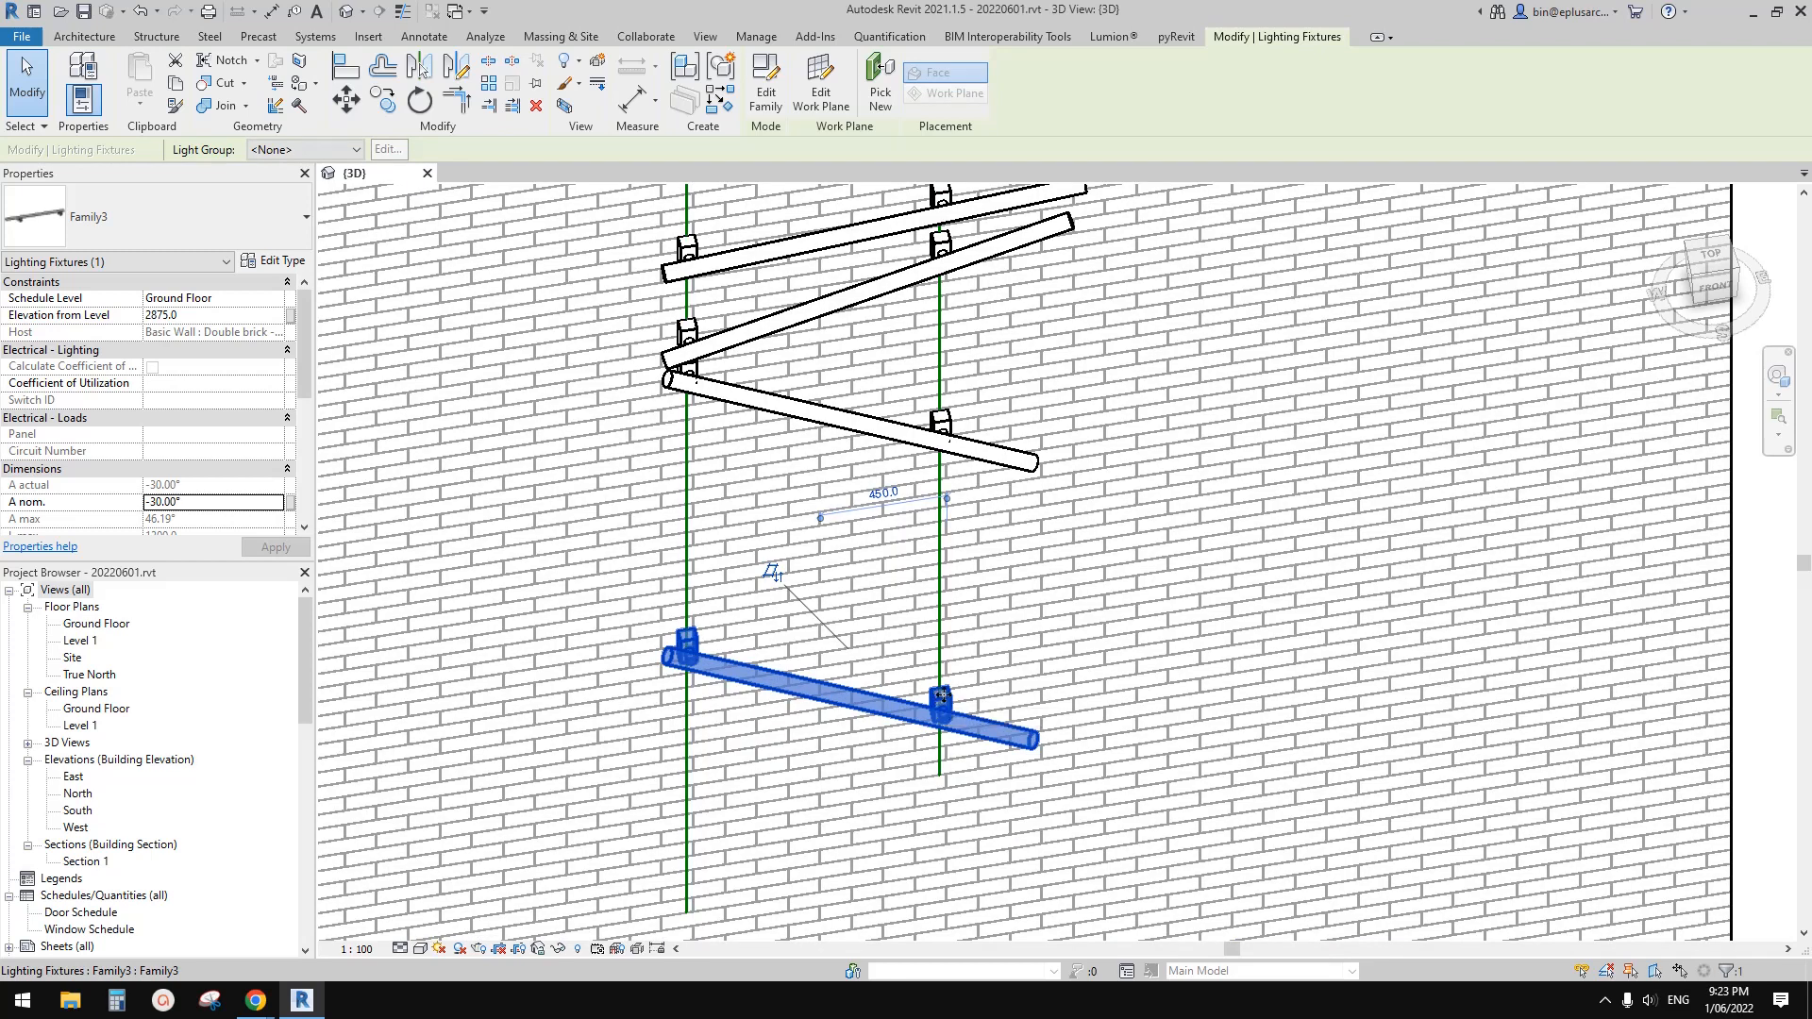
scroll(939, 578, down, 1)
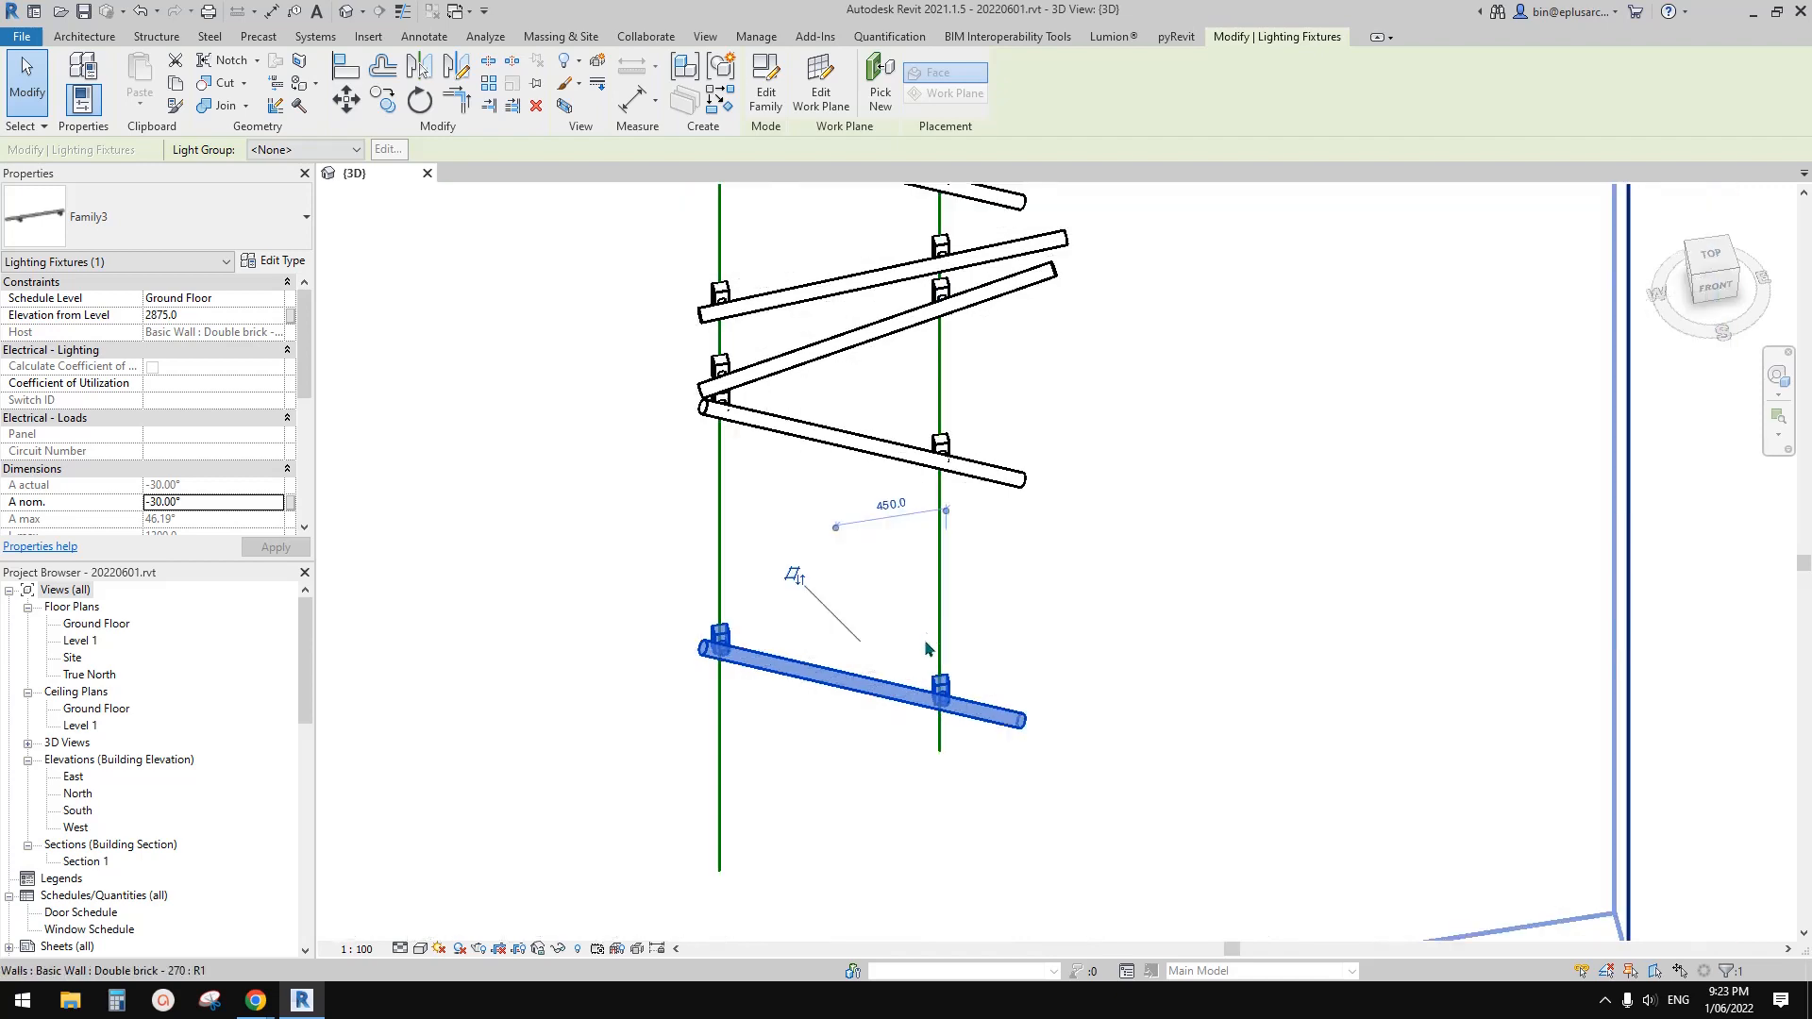
click(233, 507)
text(30)
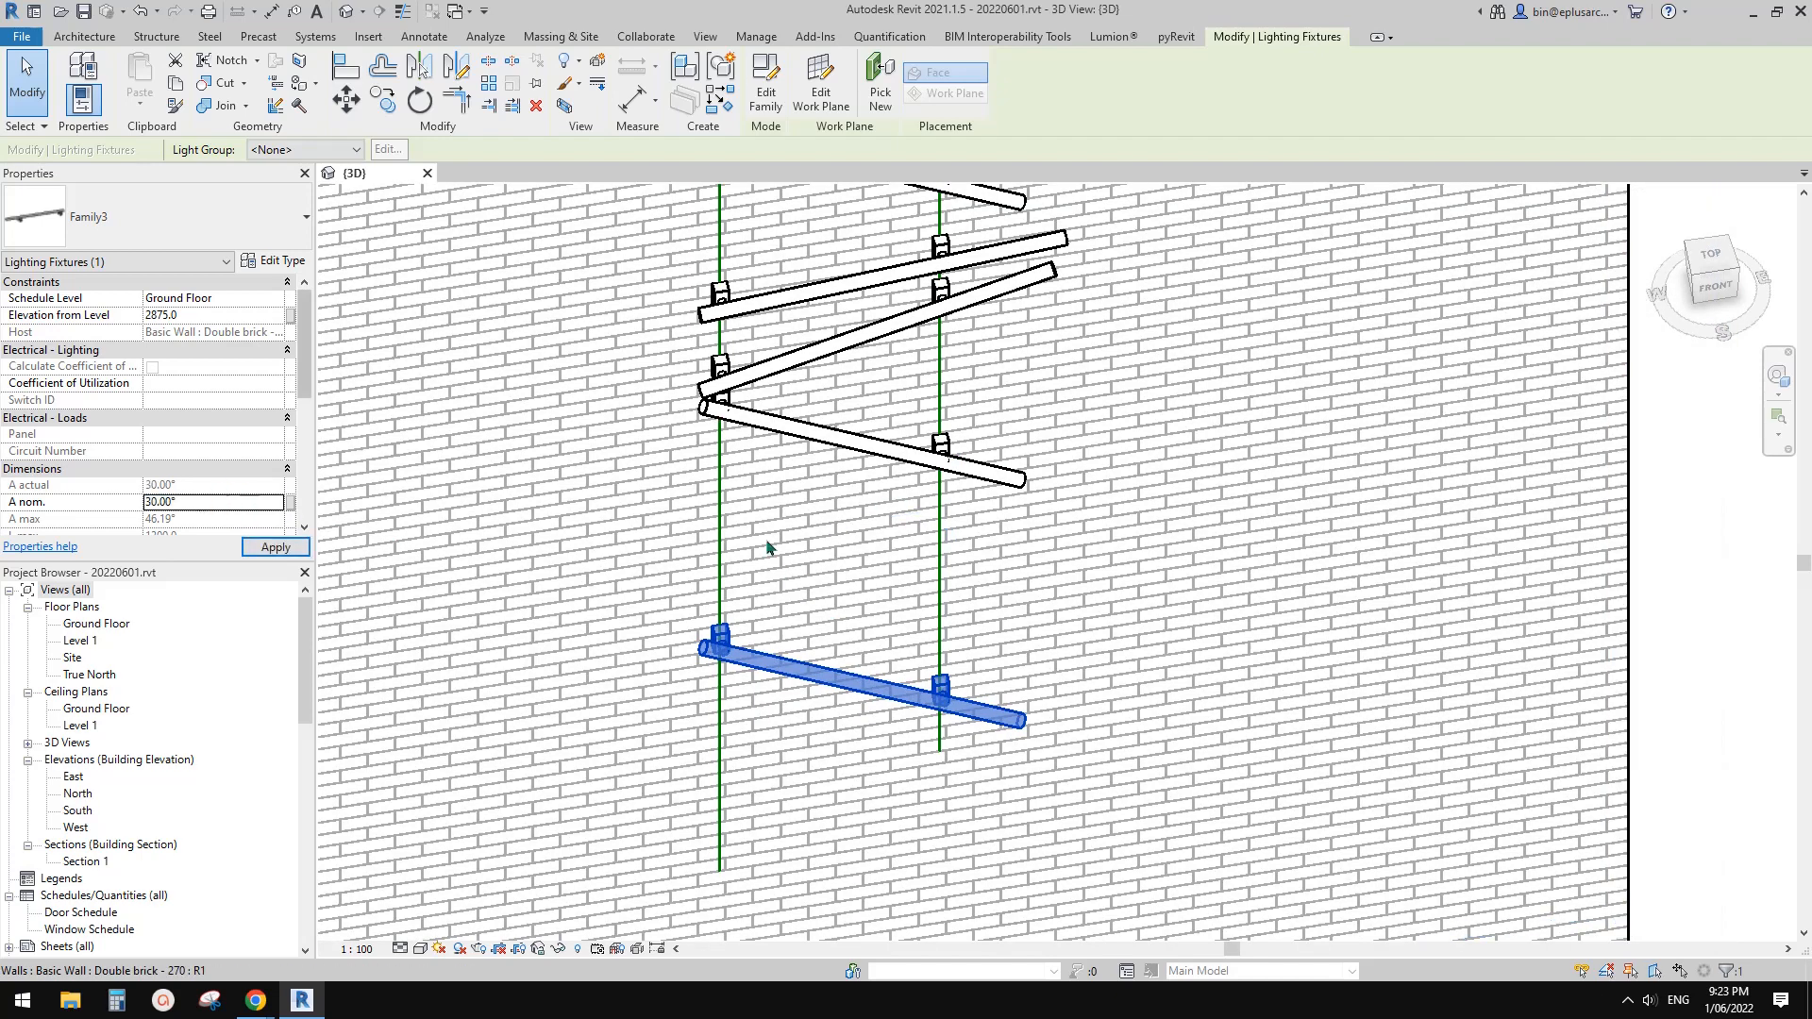
click(233, 507)
text(0)
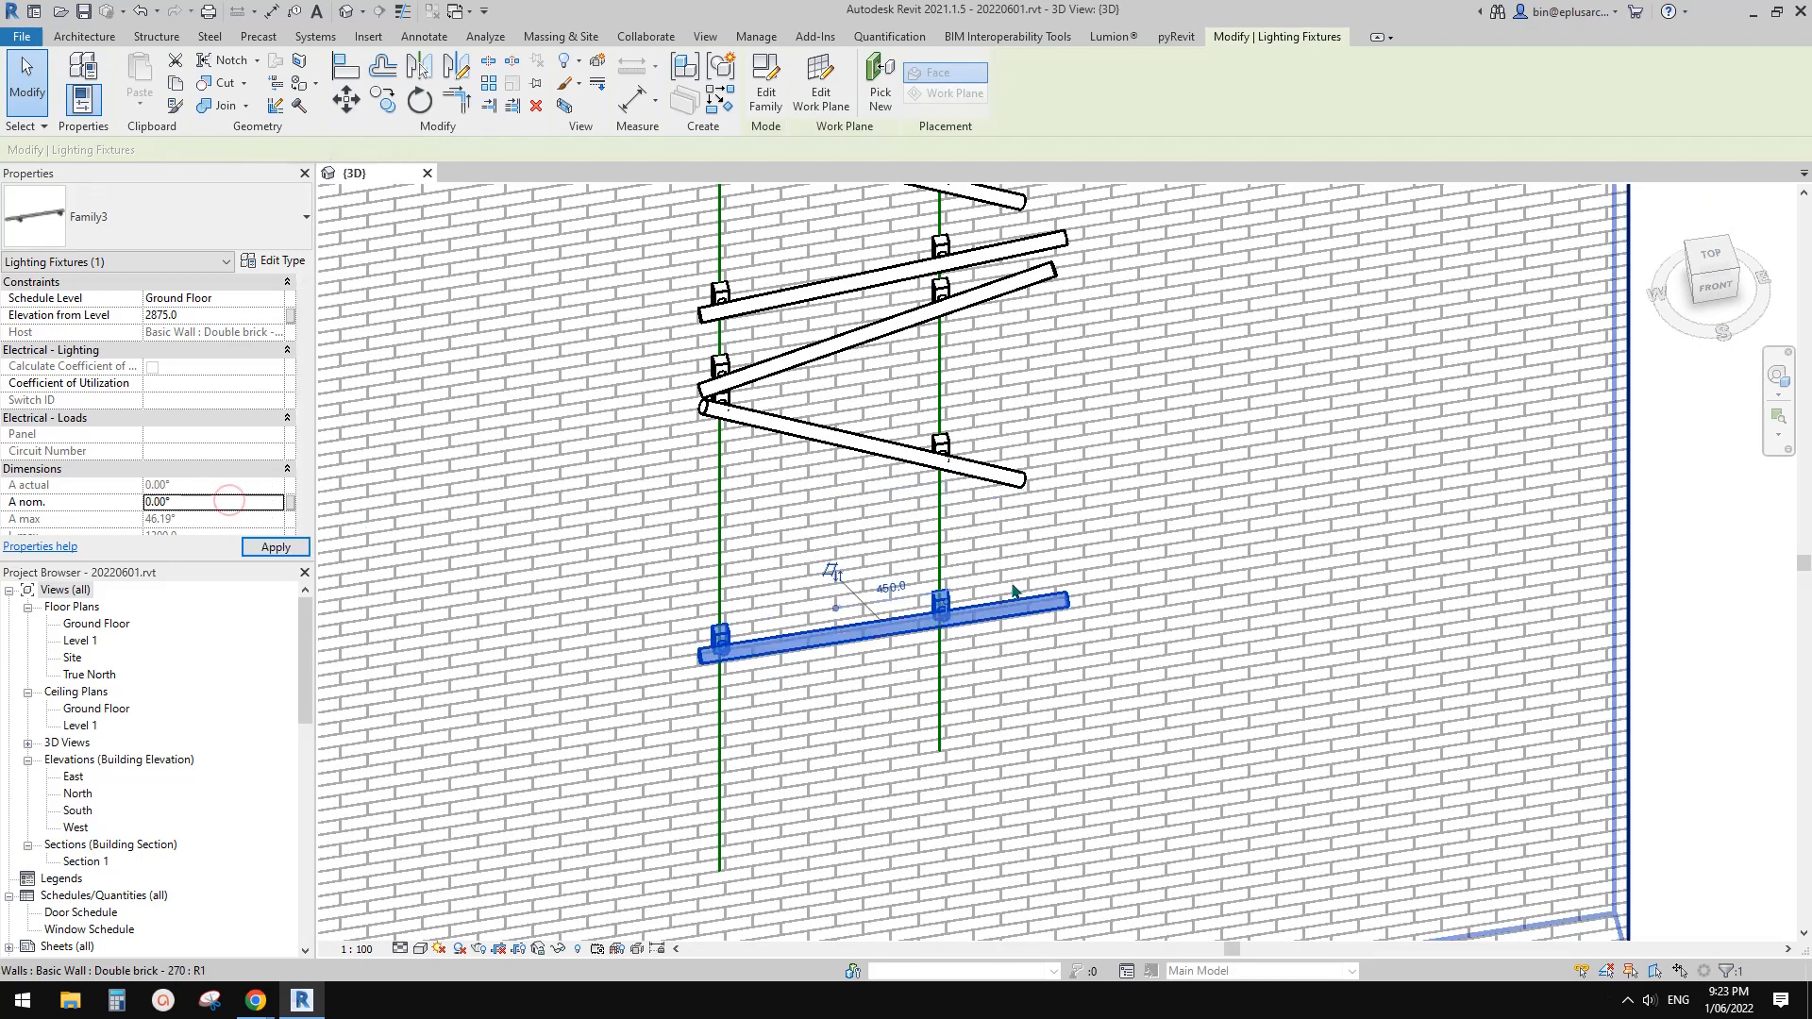
key(Escape)
Close the 20220601 project without saving its changes.
scroll(1012, 595, down, 1)
shift+middle_drag(1012, 594, 1033, 676)
click(429, 170)
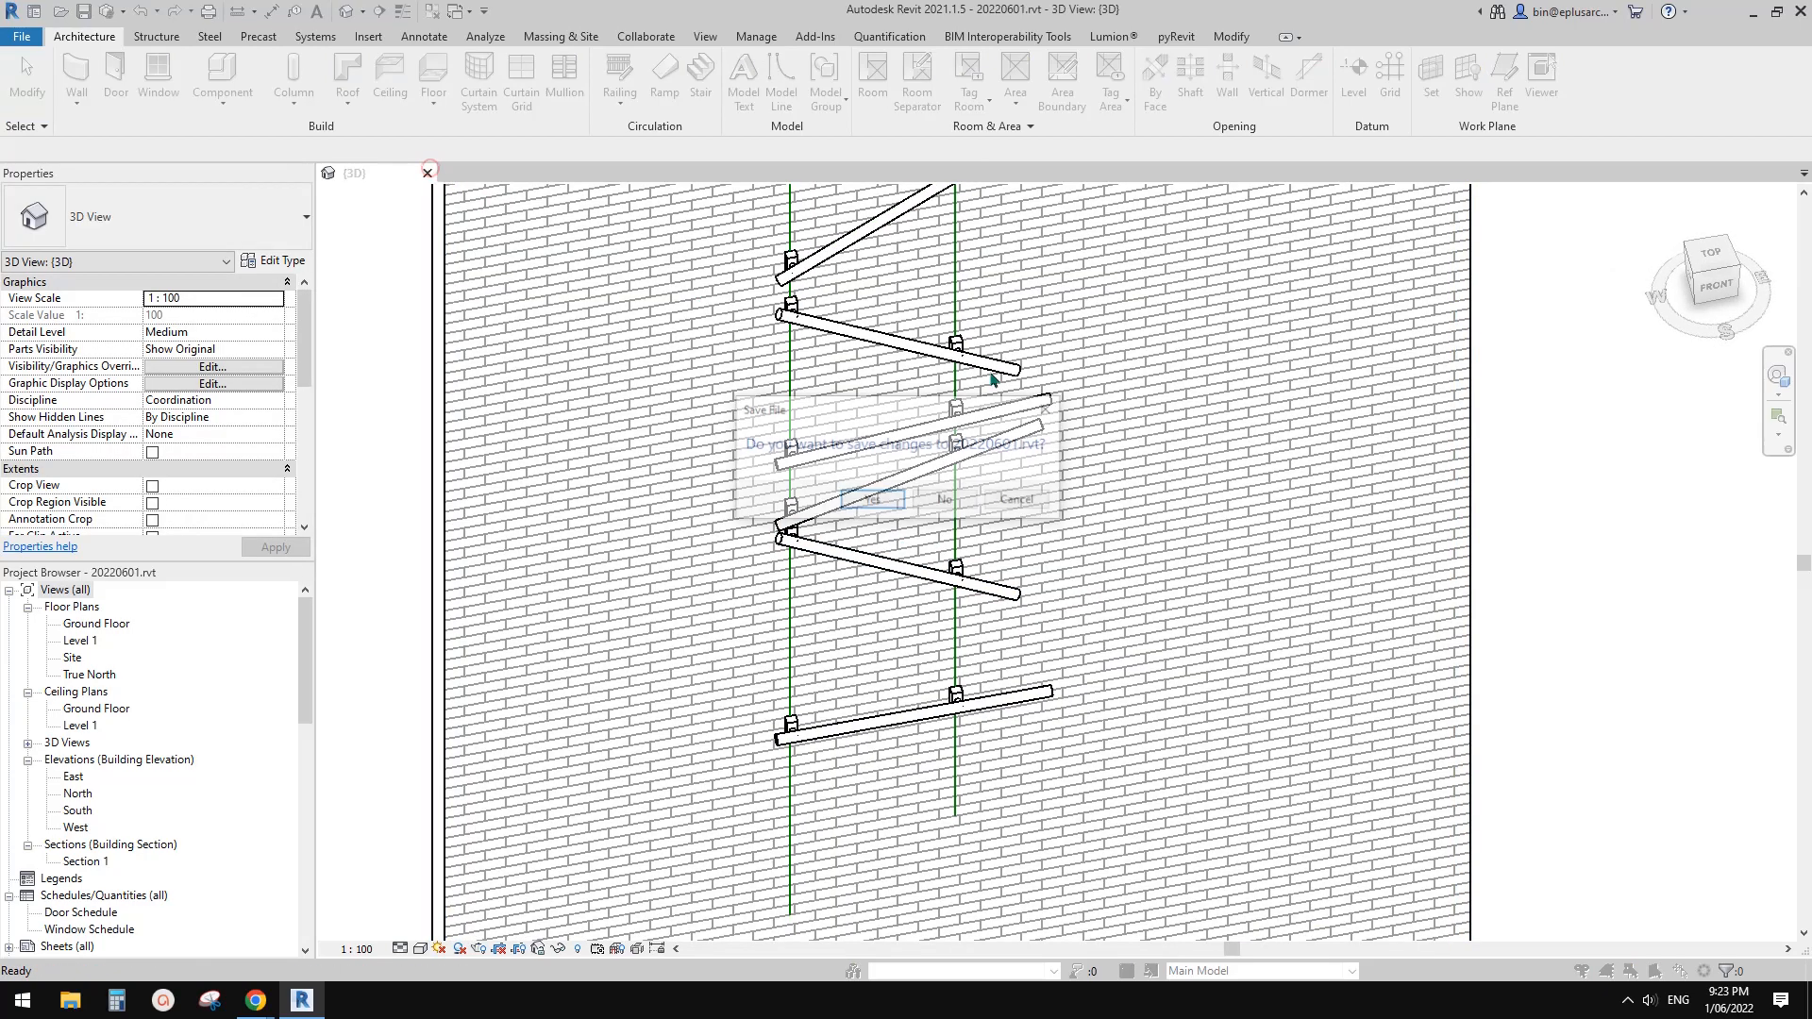
click(959, 497)
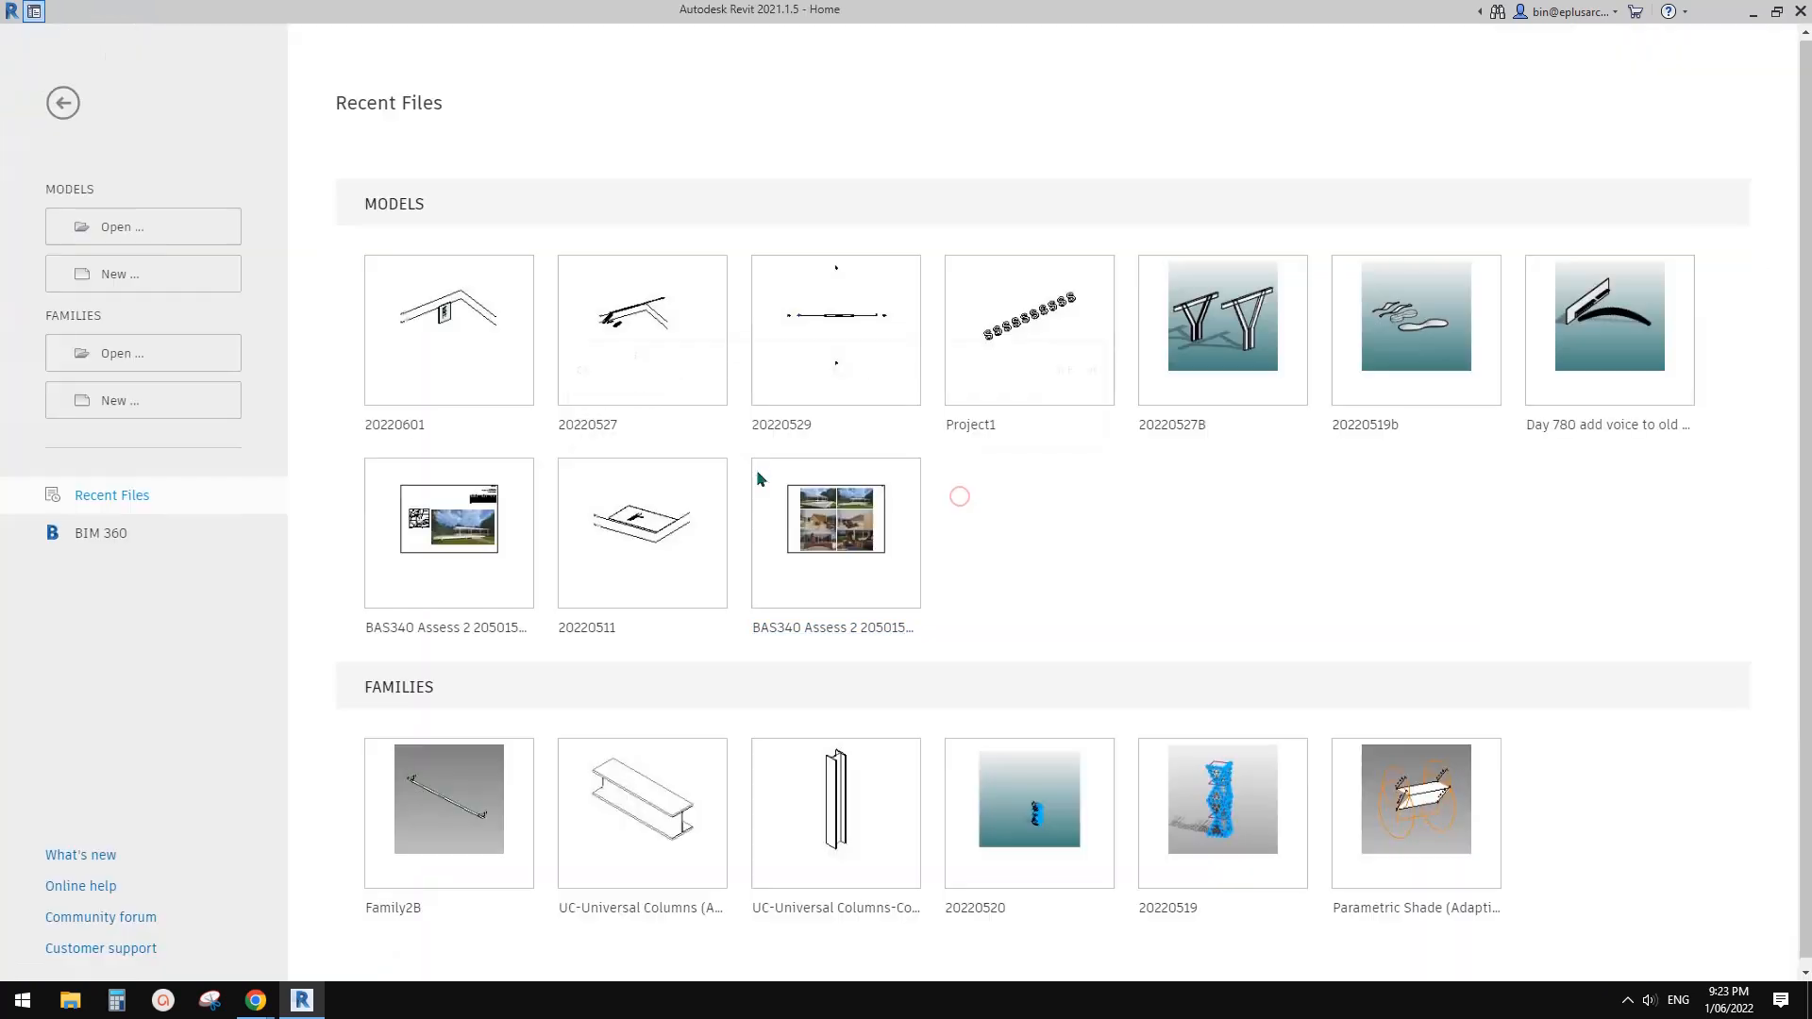
Create a new family from the Metric Generic Model face based.rft template.
click(133, 402)
click(1381, 430)
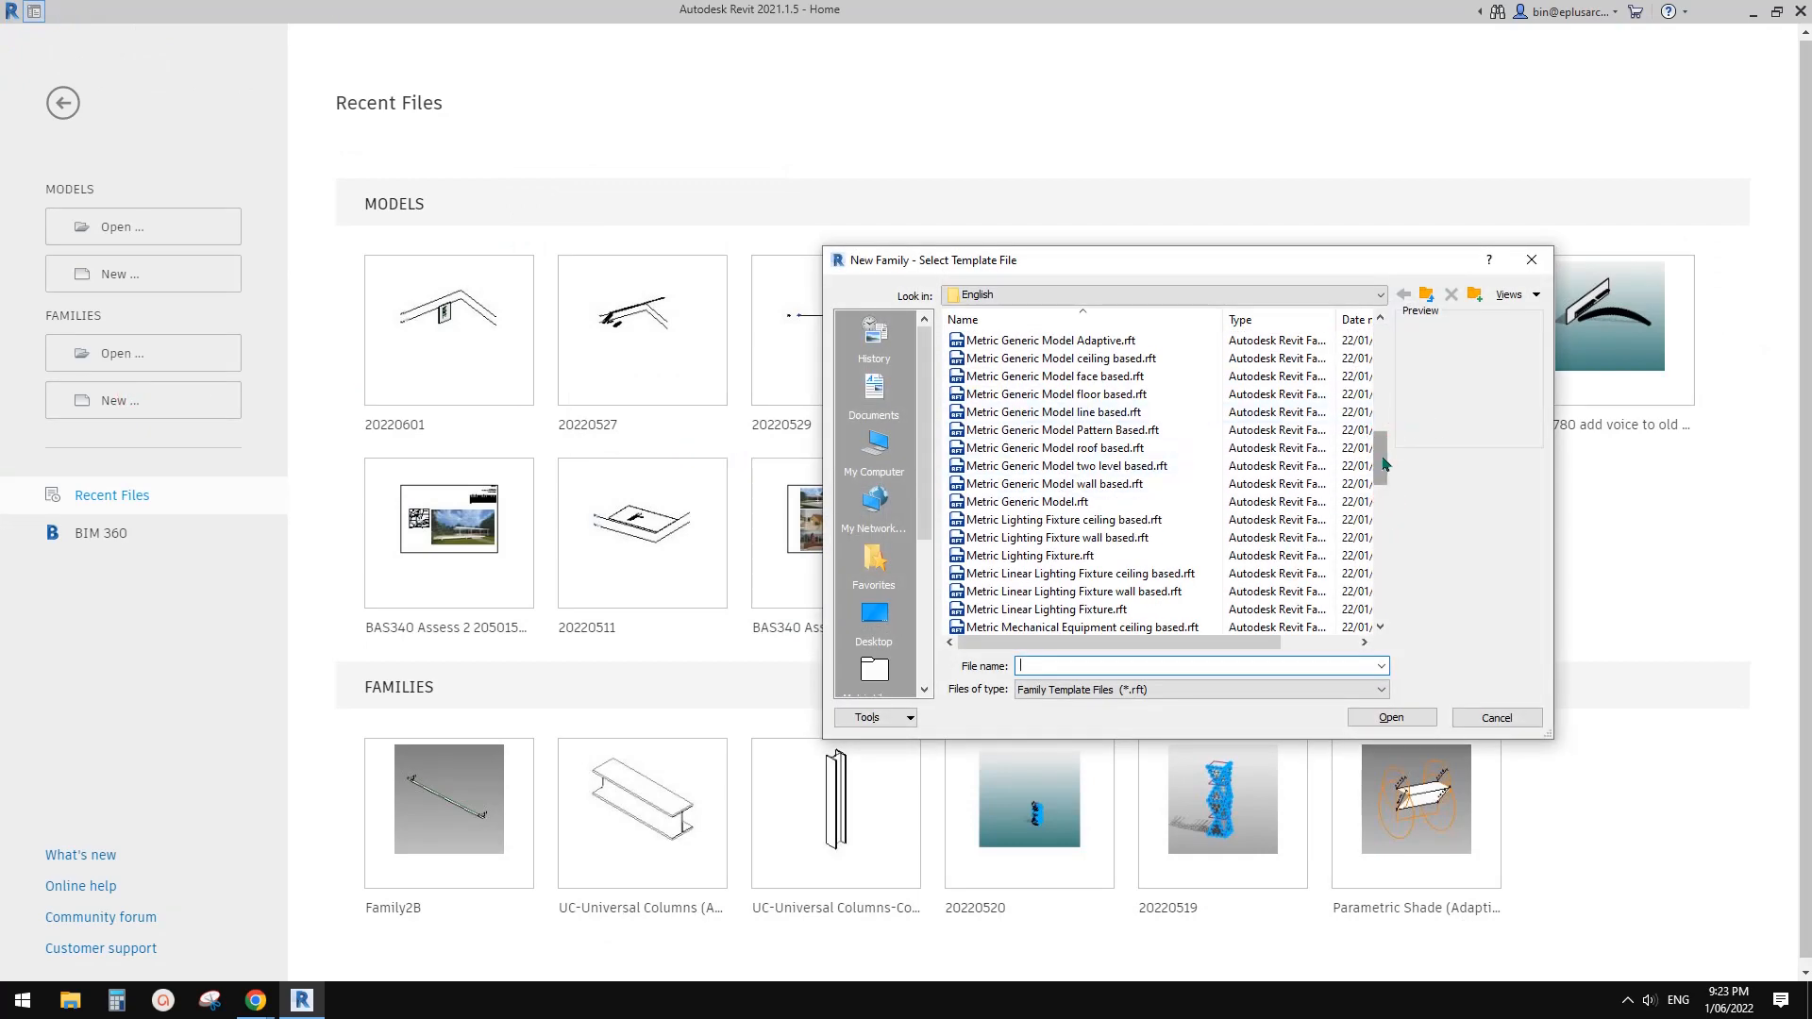
click(1090, 376)
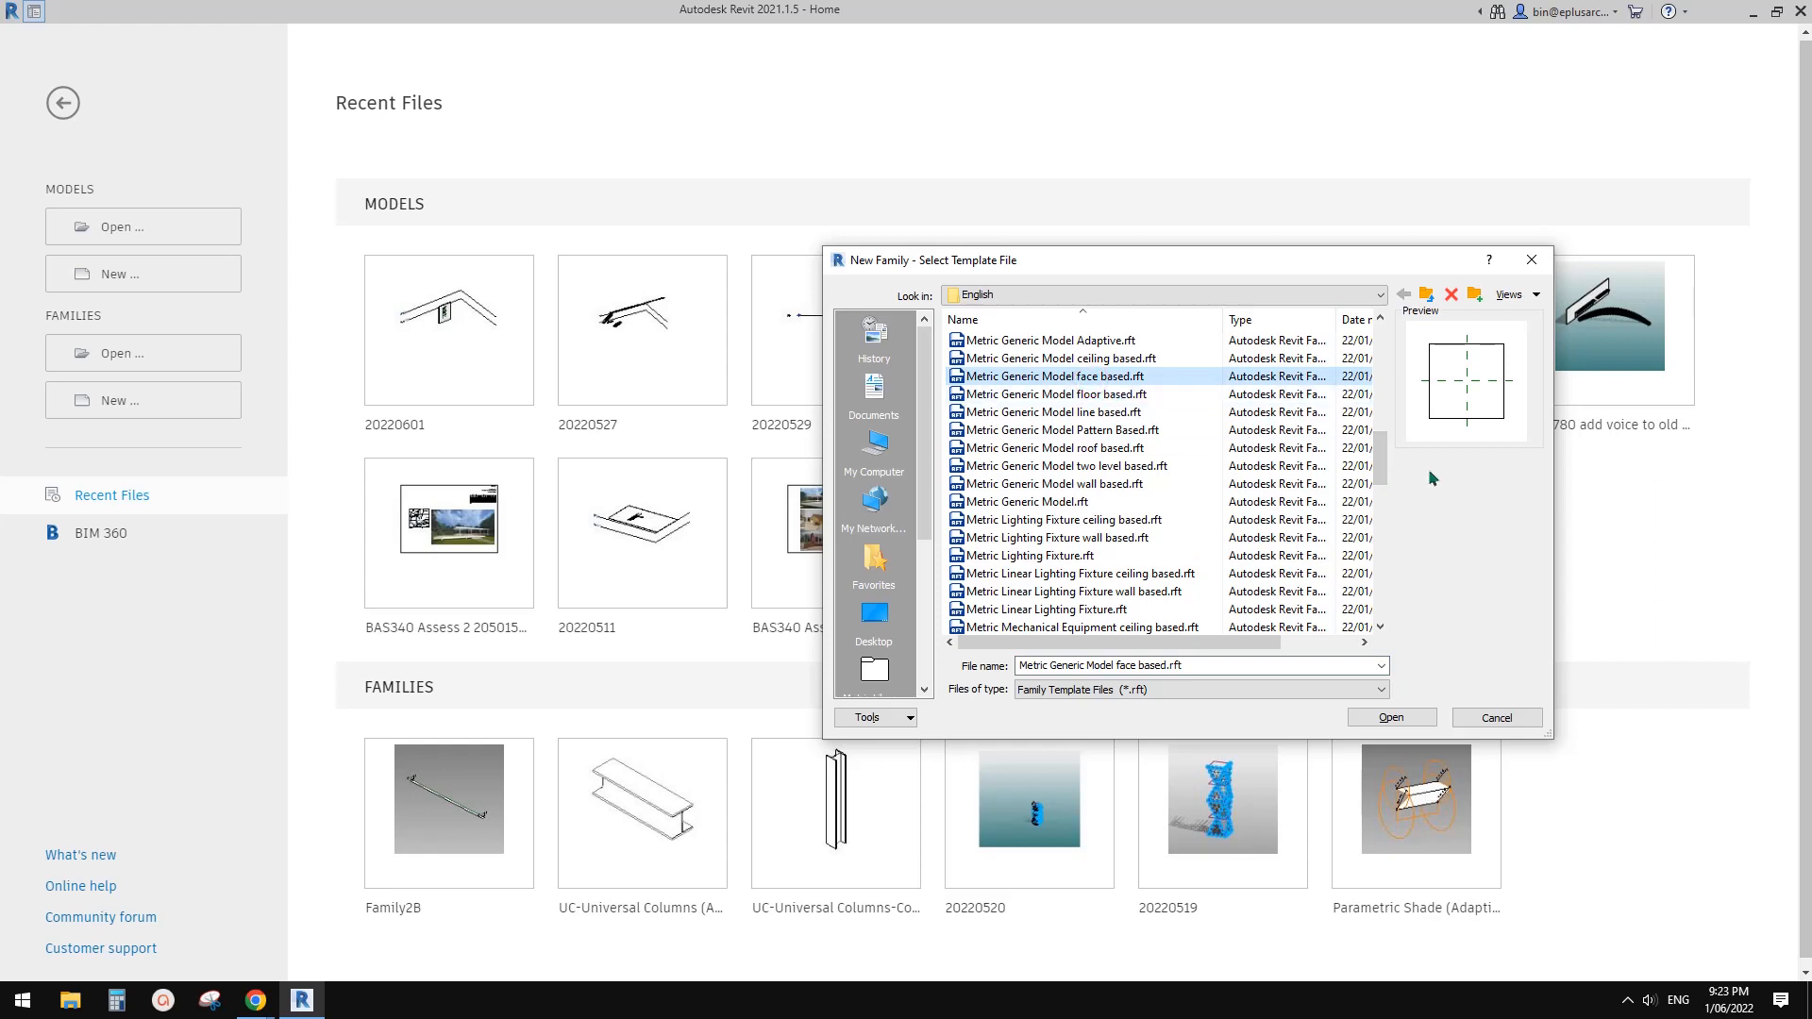
drag(1383, 462, 1381, 476)
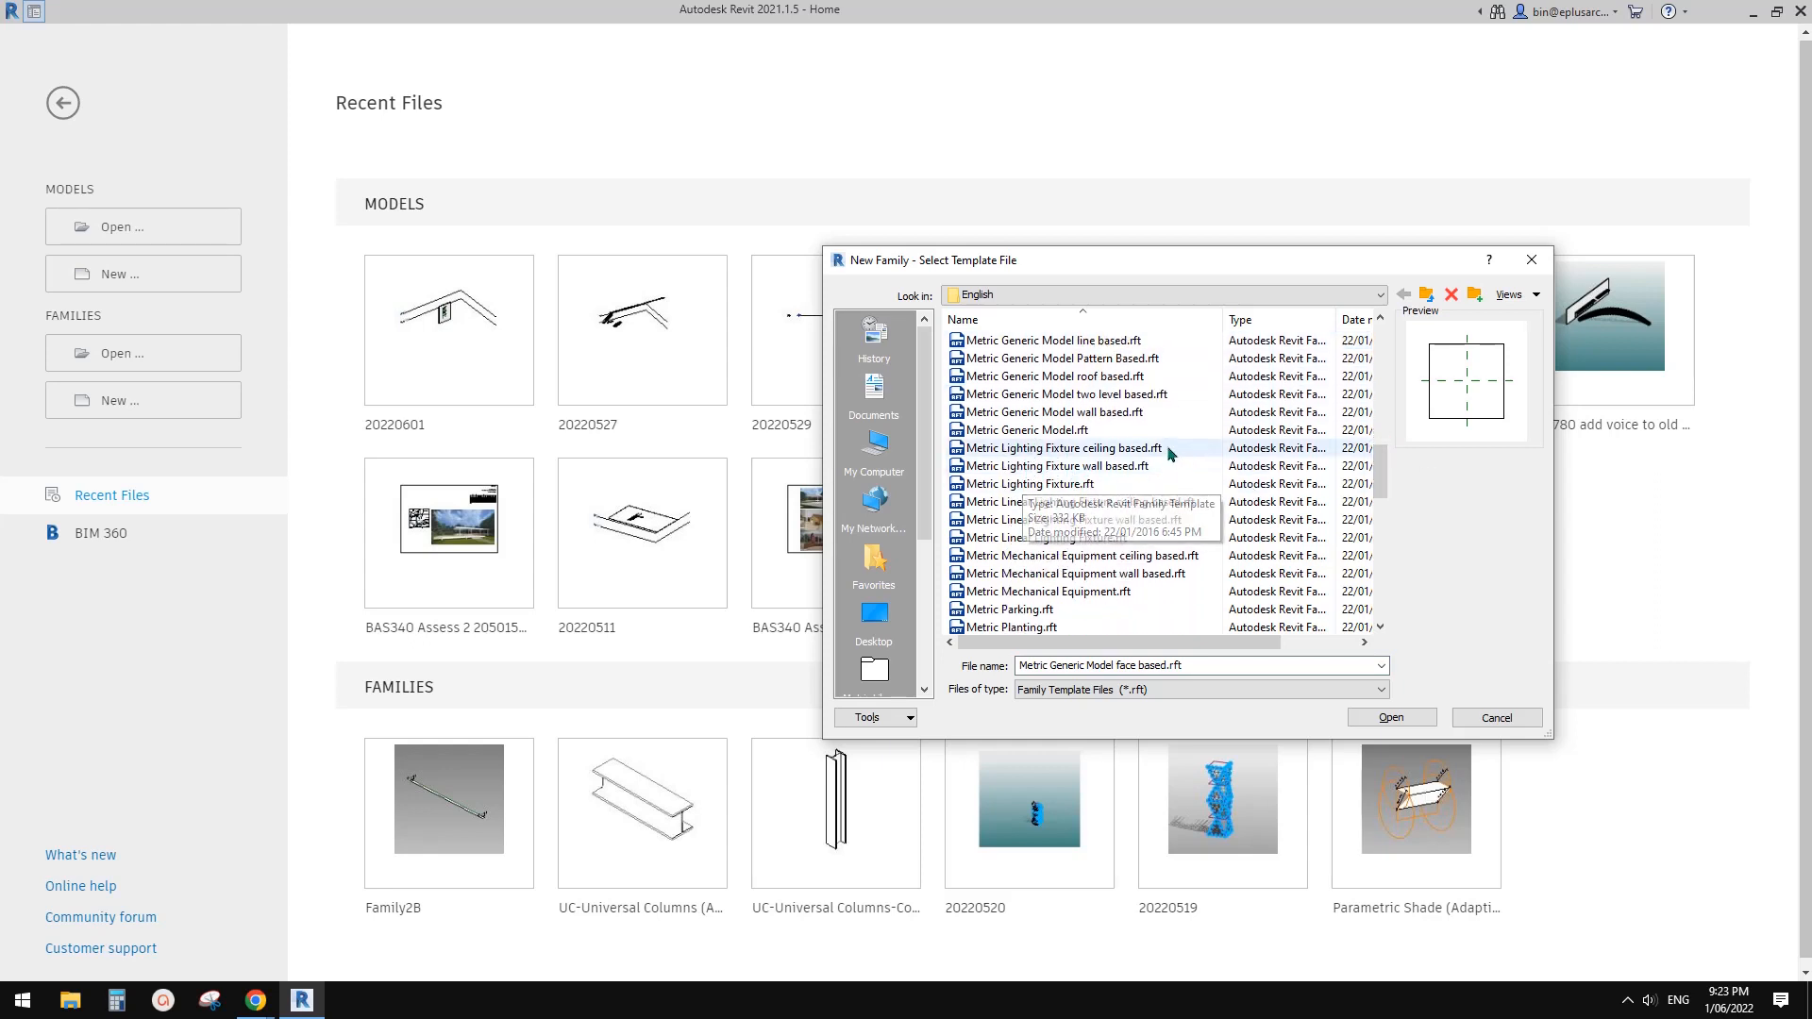
drag(1381, 492, 1380, 481)
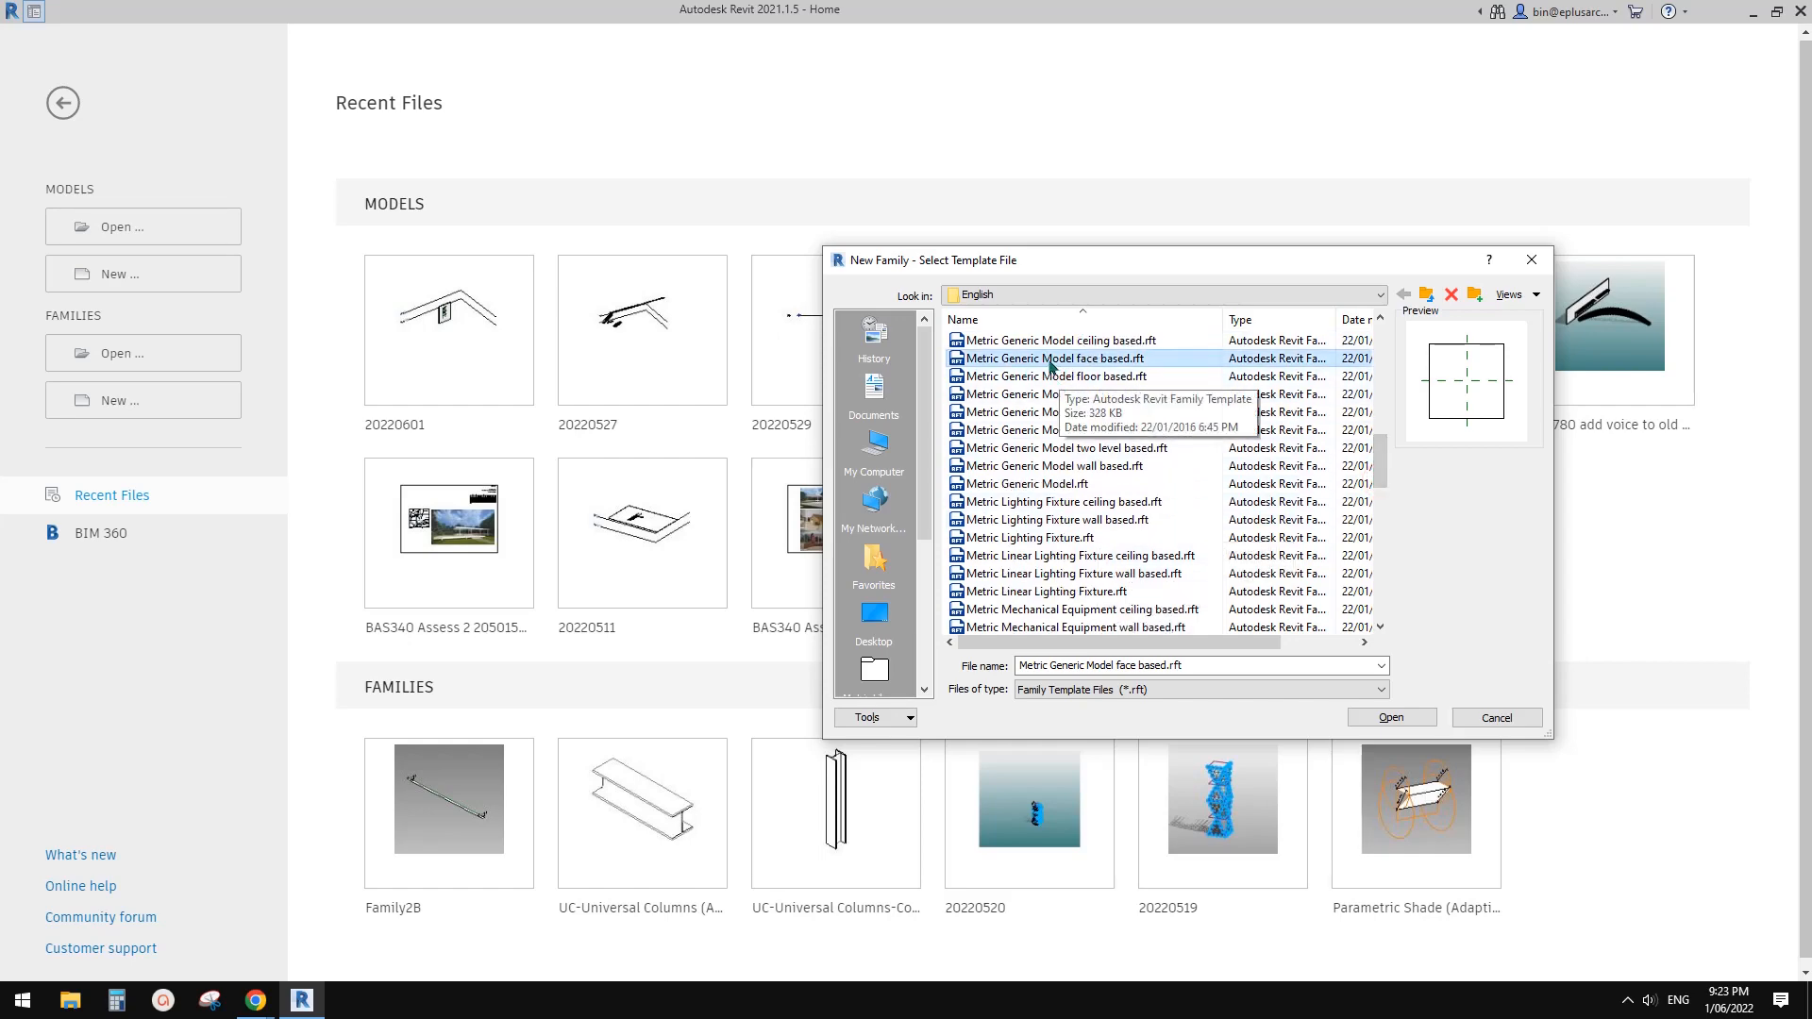
click(1397, 707)
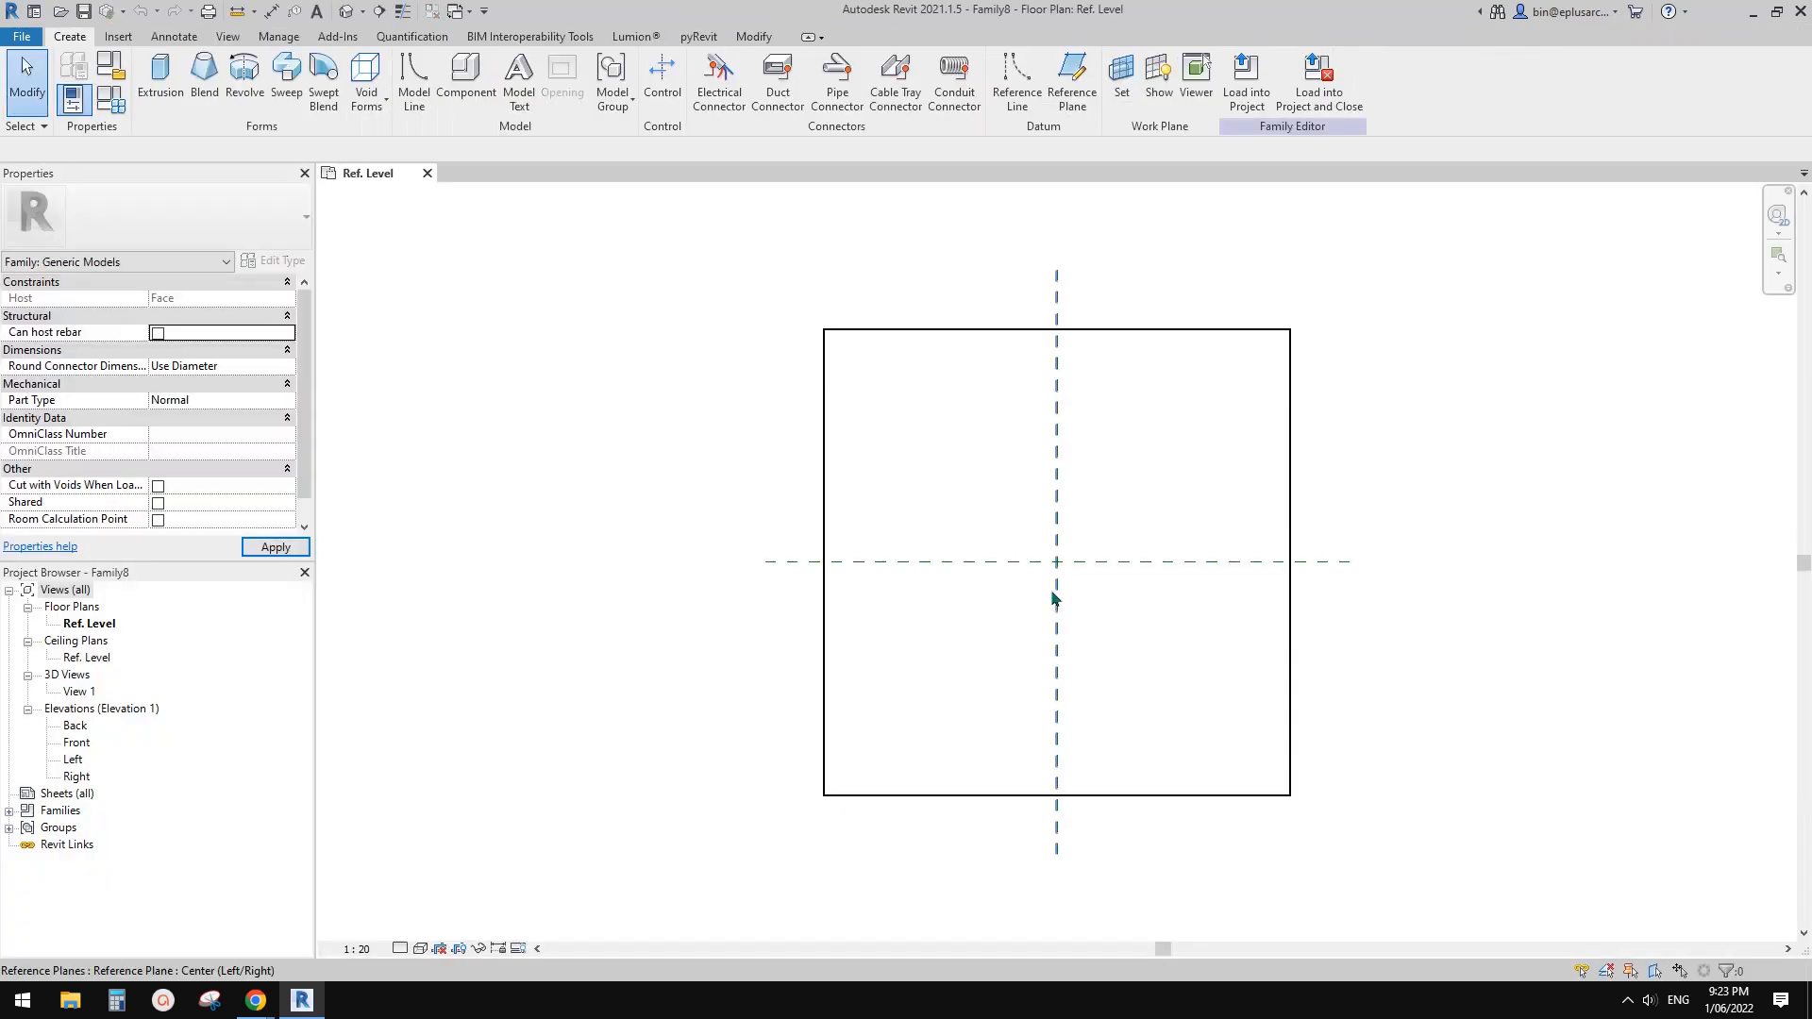
Change the family category to Lighting Fixtures.
click(118, 74)
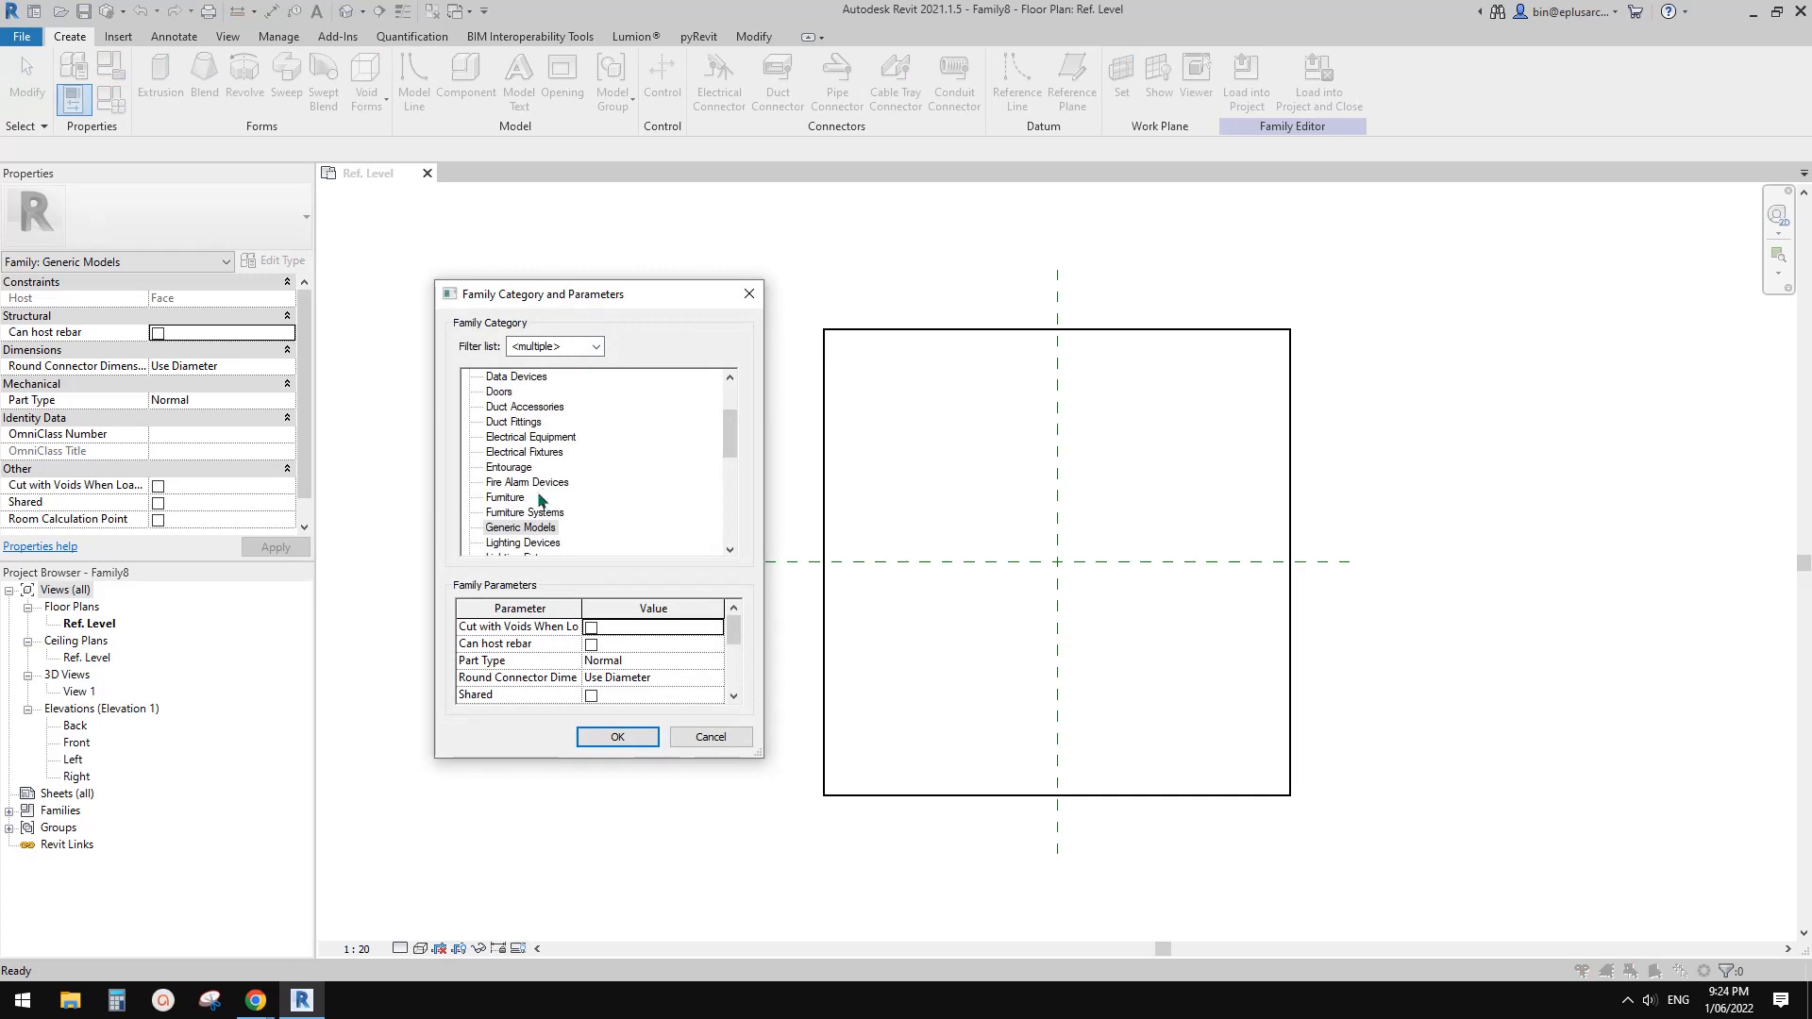
click(541, 514)
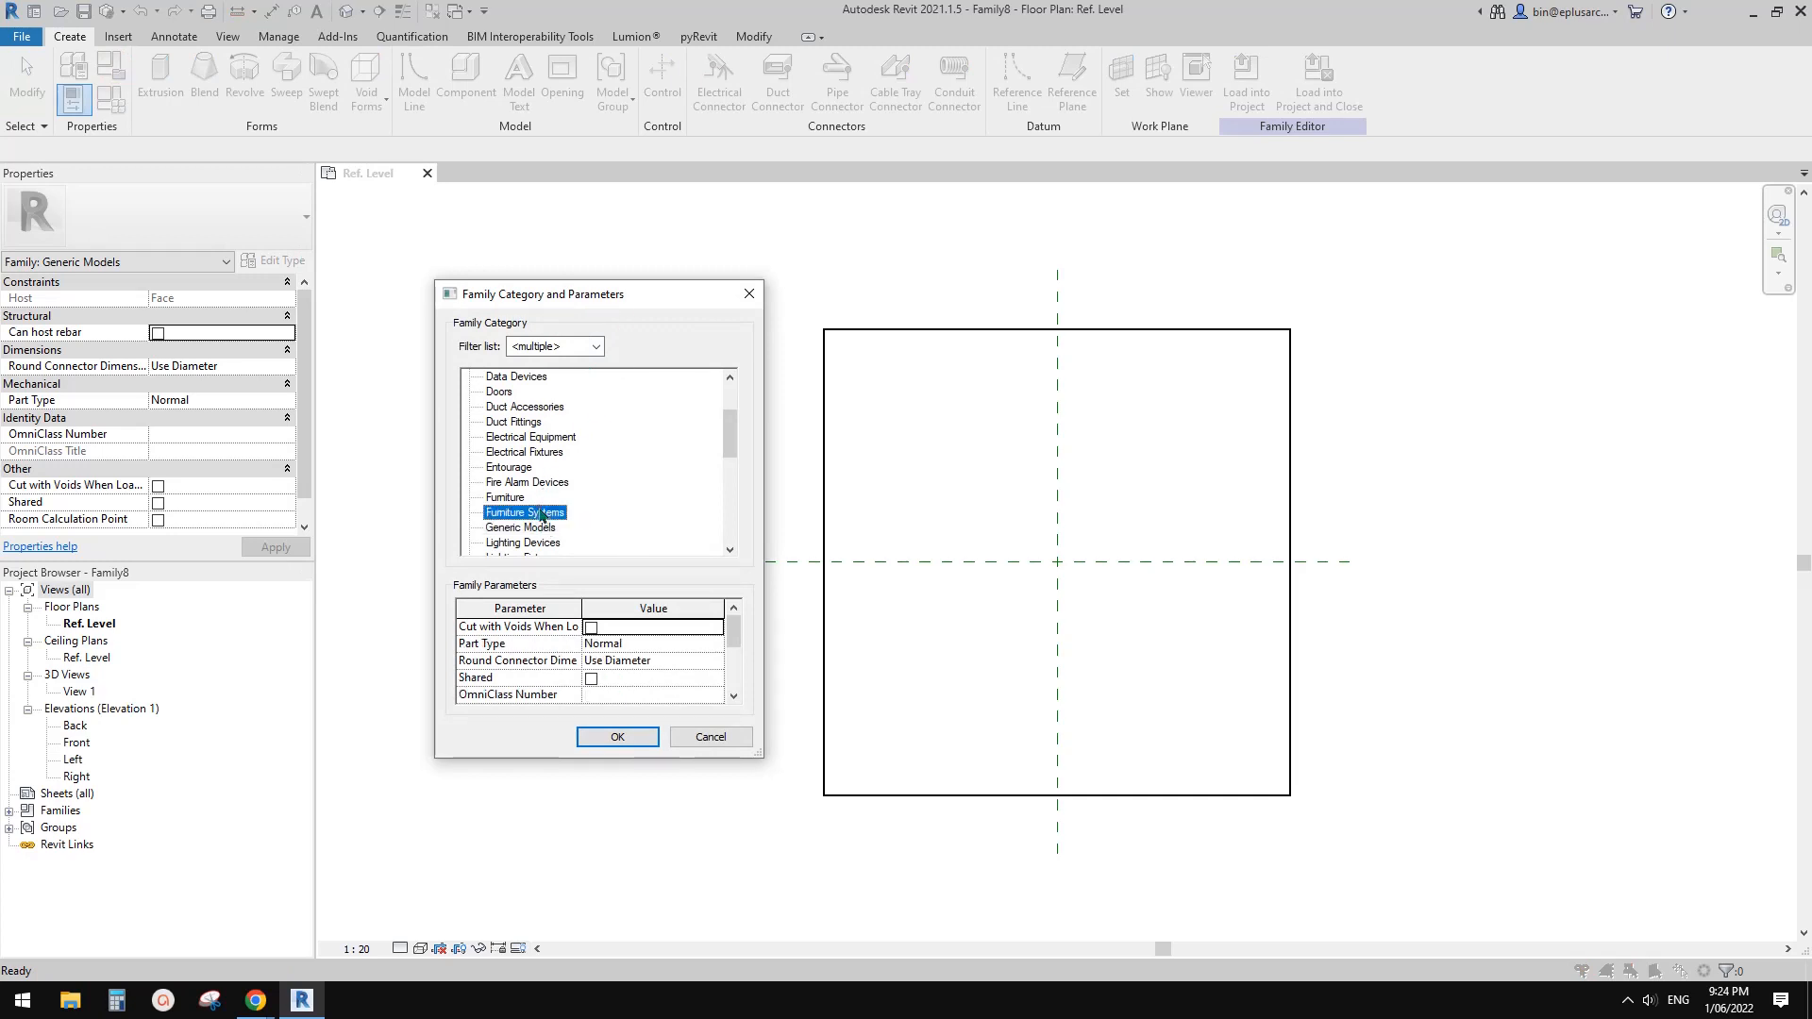
click(555, 539)
click(549, 543)
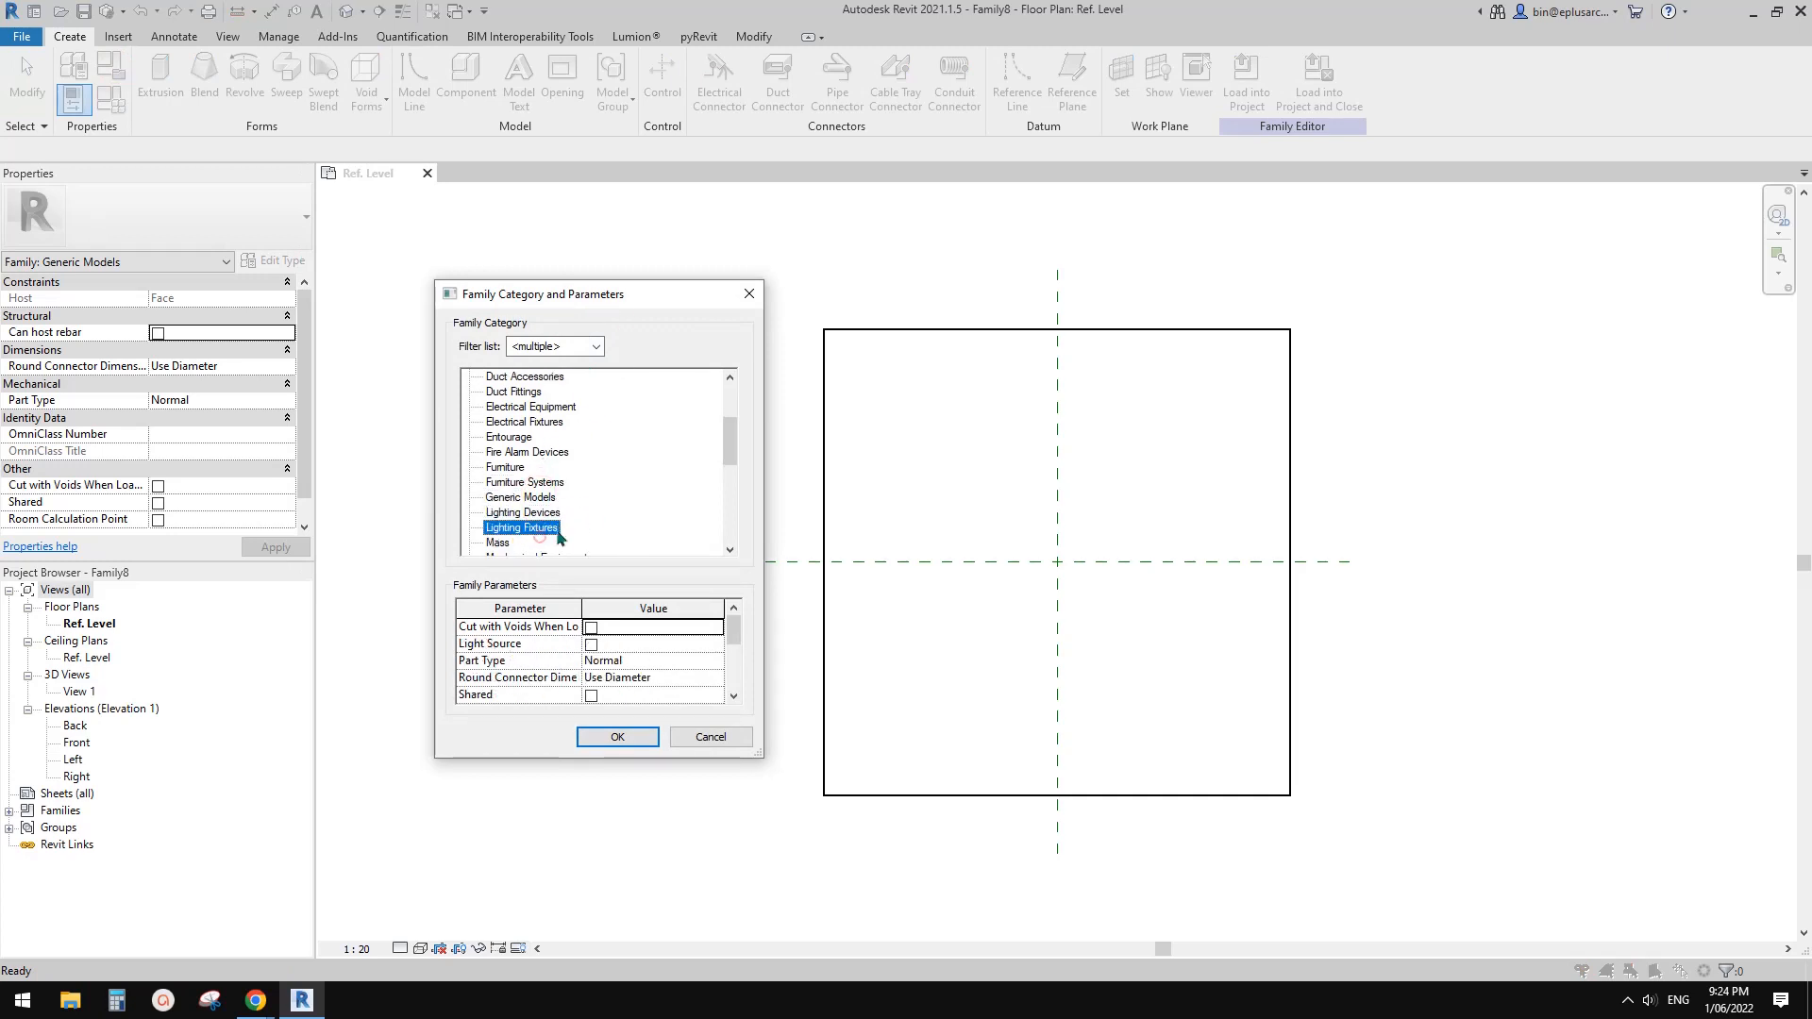
drag(733, 630, 737, 626)
mouse_move(735, 631)
mouse_down()
mouse_move(736, 673)
mouse_move(735, 631)
mouse_up()
click(617, 737)
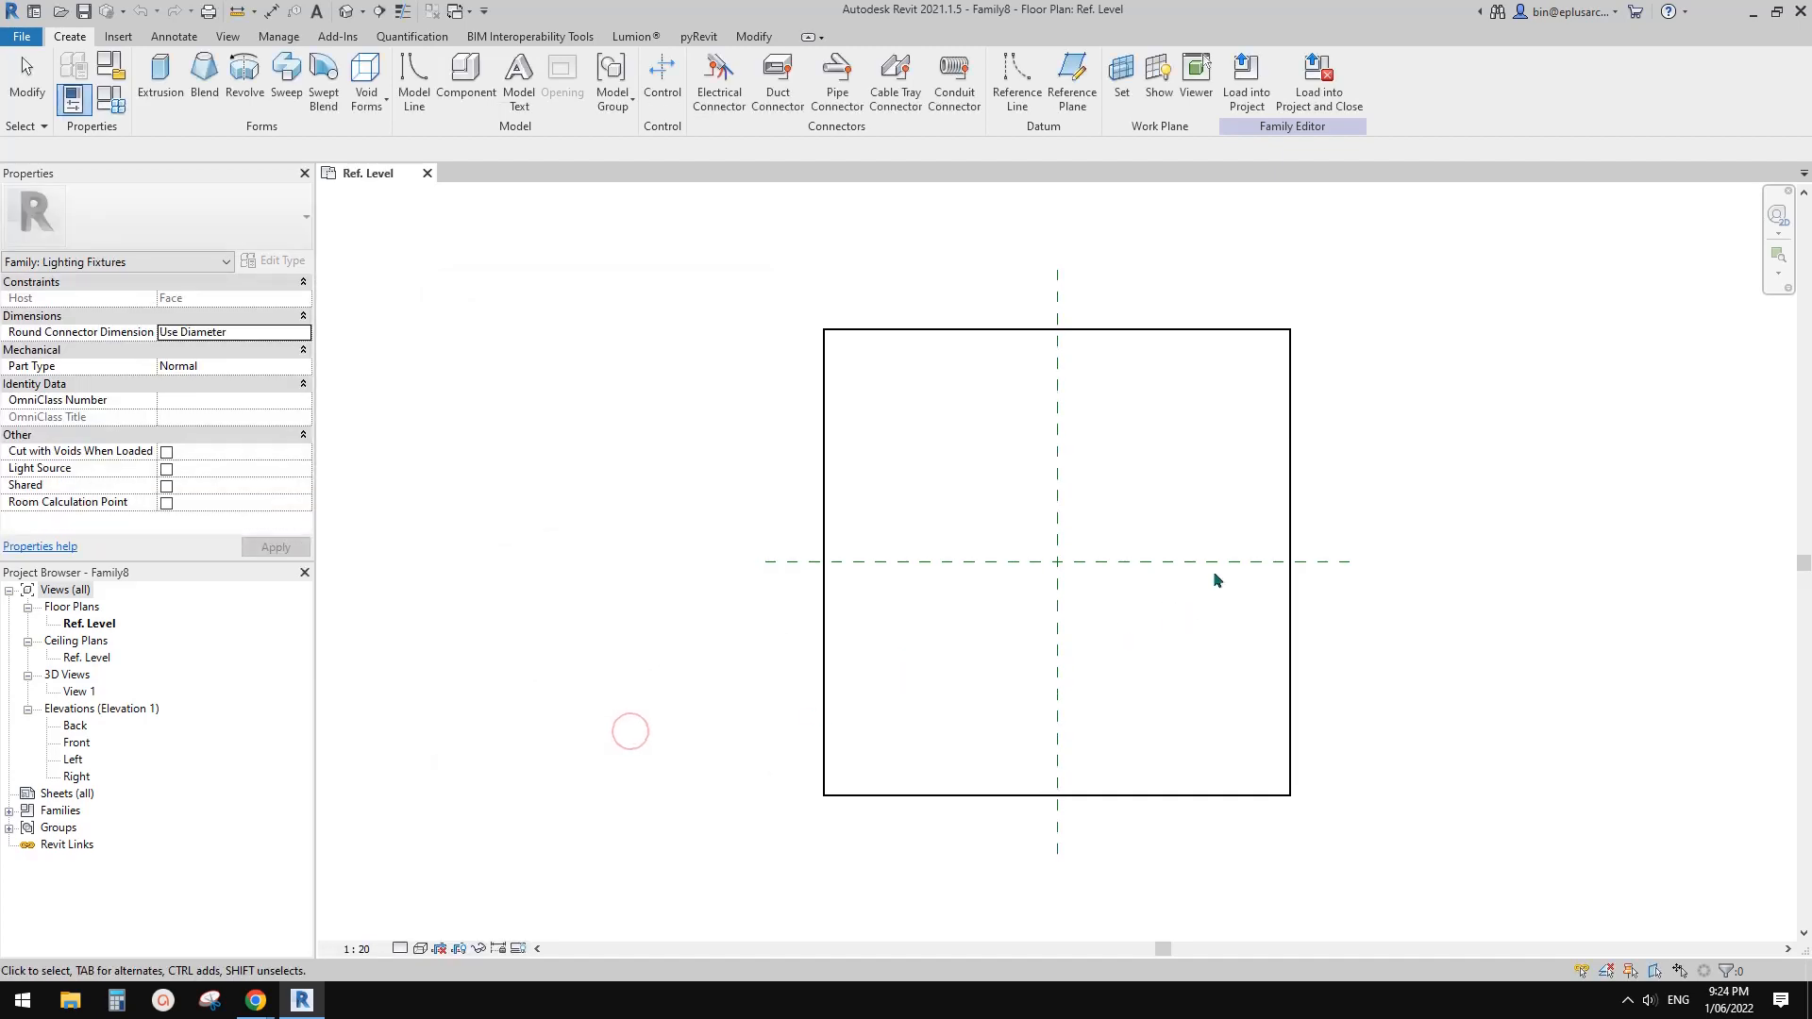
Draw two vertical reference planes, about 385 mm left and about 319 mm right of the centre plane.
scroll(1032, 566, up, 3)
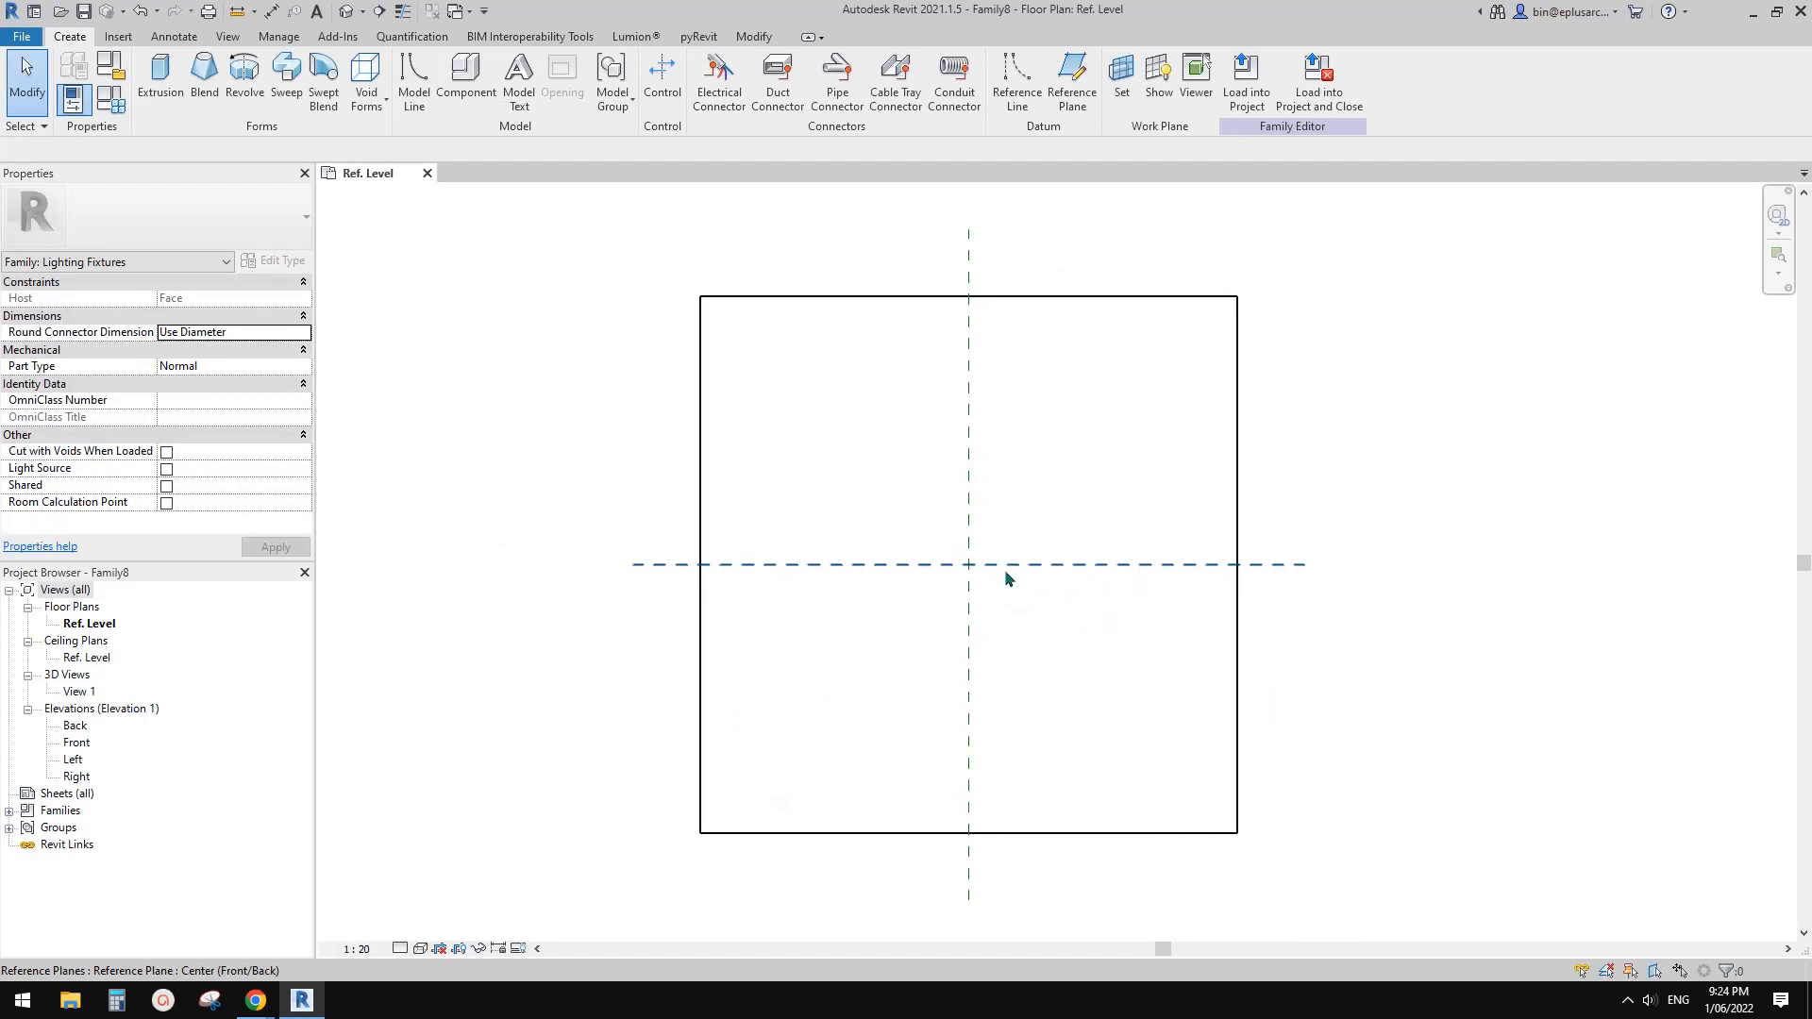
scroll(1042, 531, down, 2)
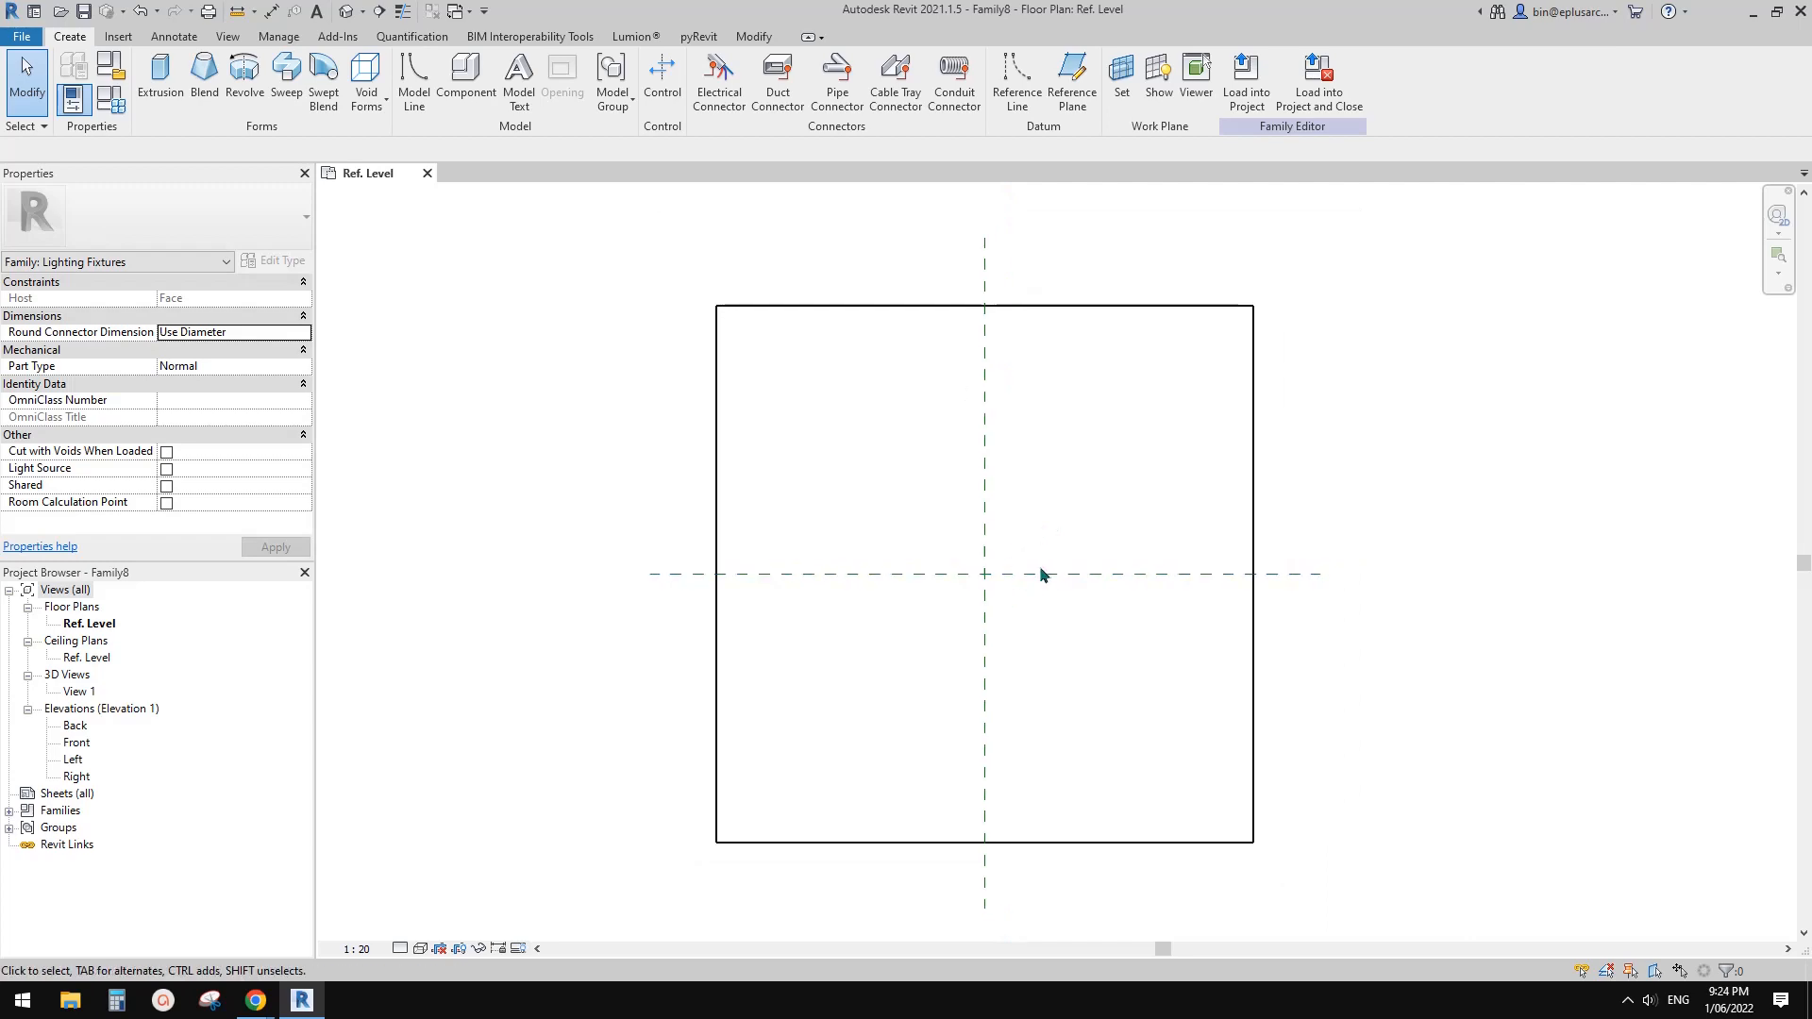
scroll(1044, 575, up, 1)
middle_drag(1039, 575, 1060, 599)
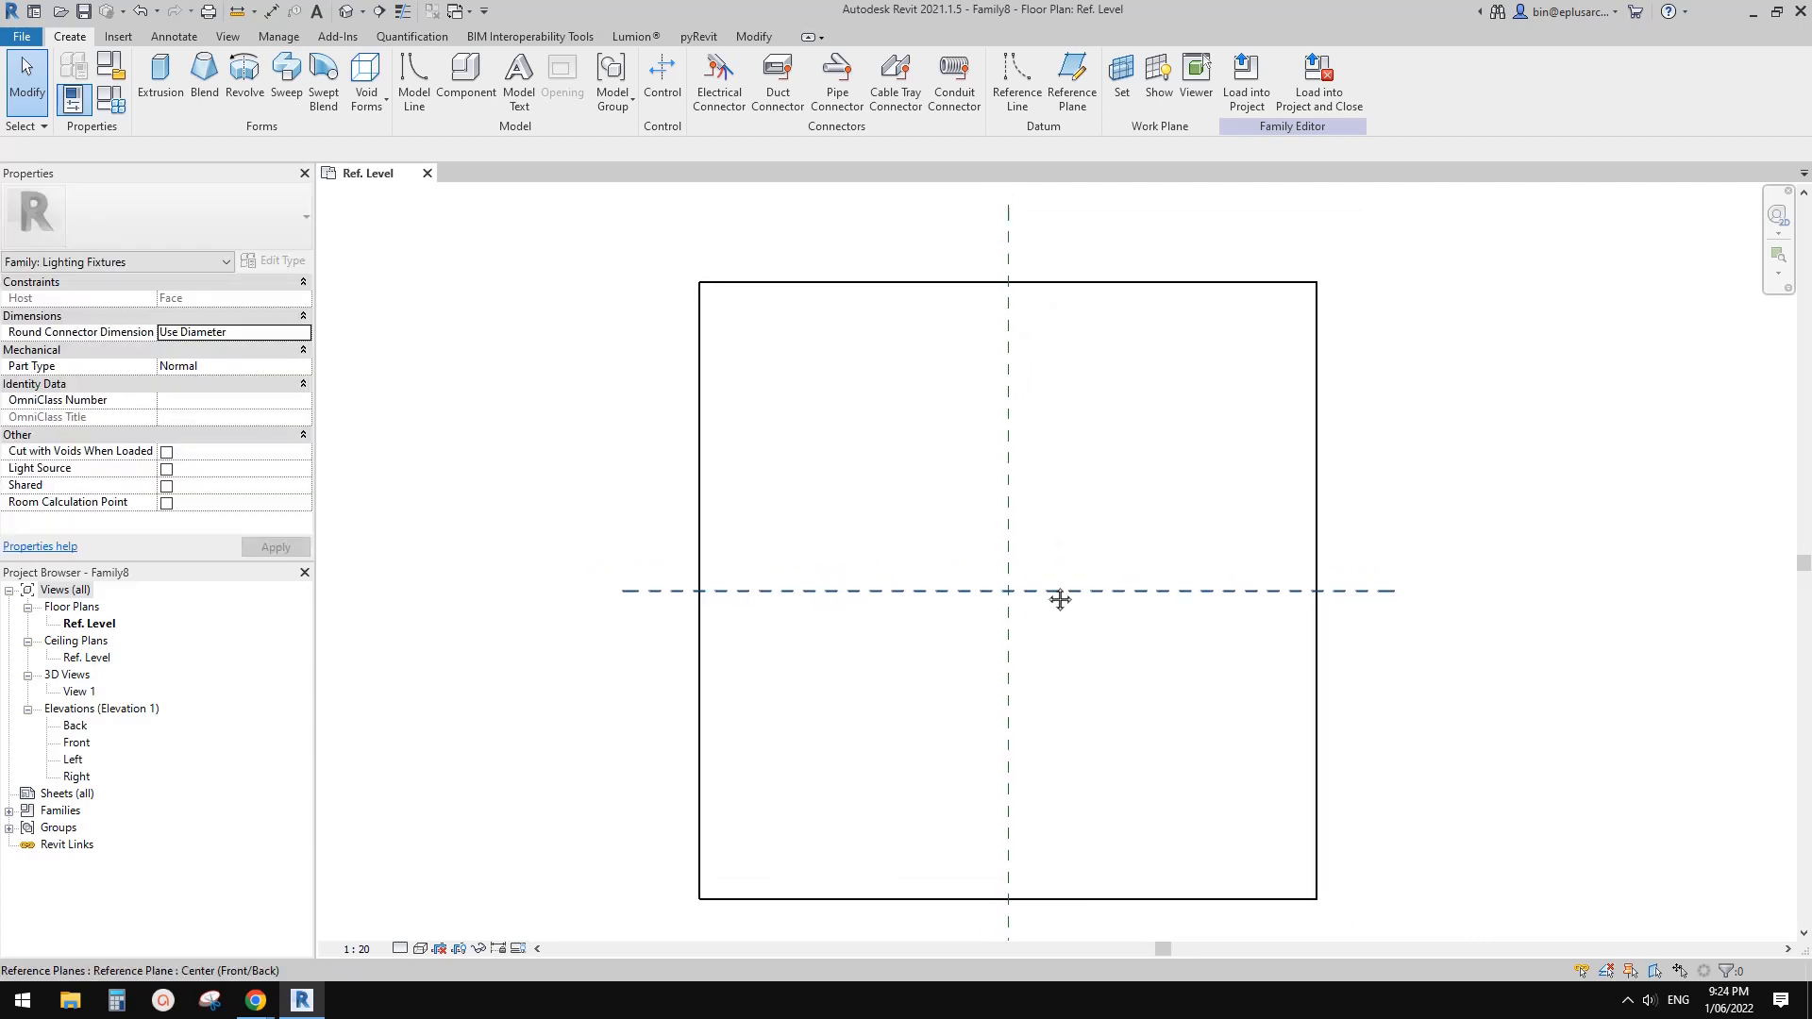
key(r)
key(p)
click(910, 450)
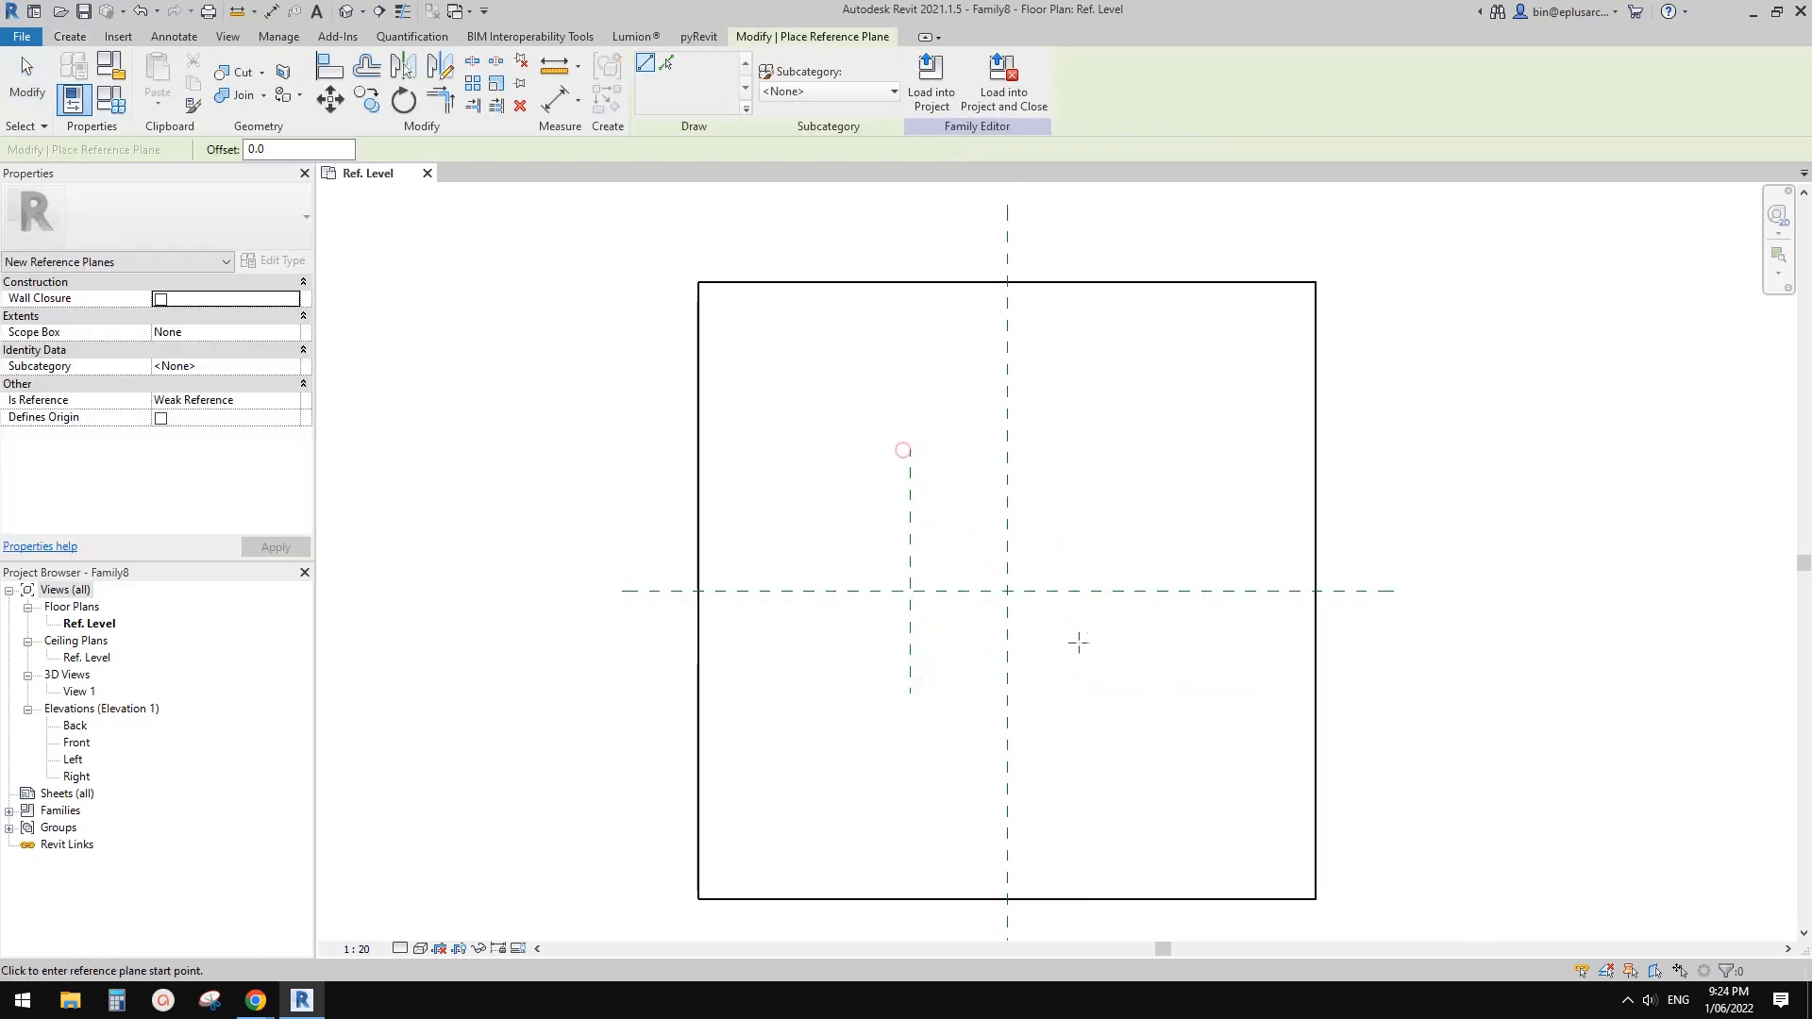
click(1088, 670)
click(1088, 458)
key(Escape)
key(Escape)
scroll(1086, 505, up, 2)
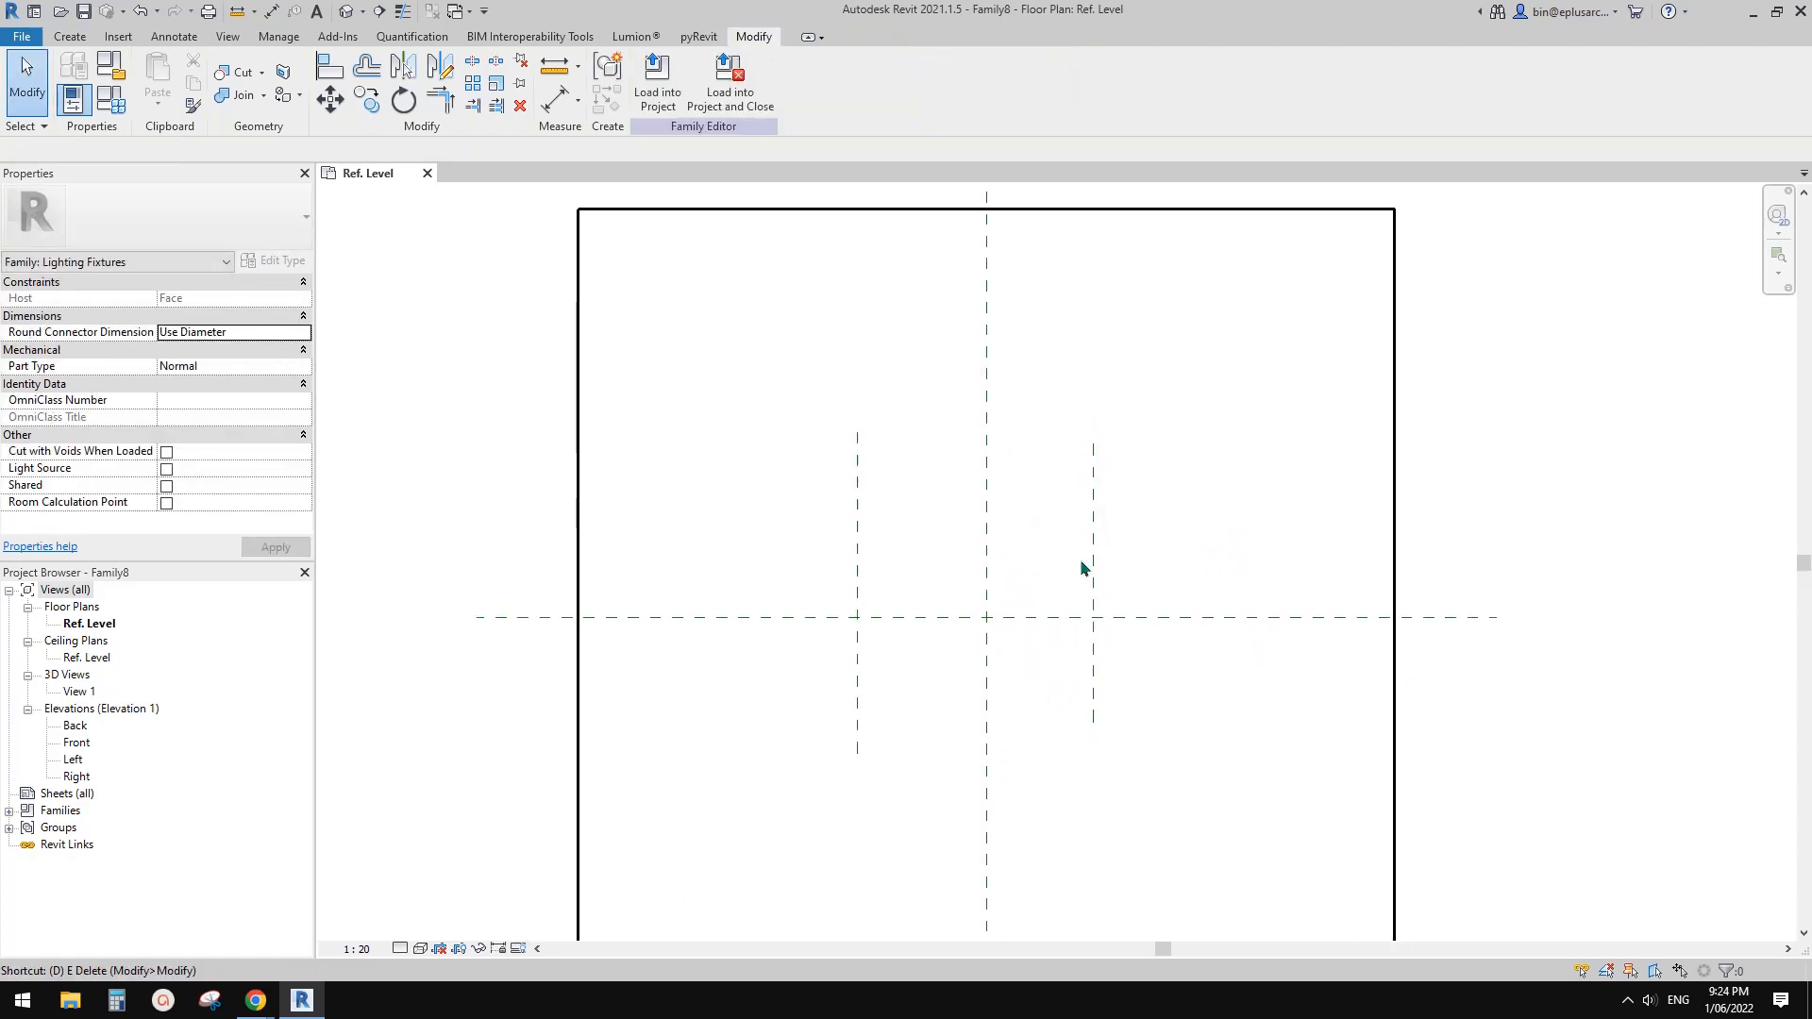
Dimension the two new reference planes against the centre plane and set the segments equal (EQ).
key(d)
key(i)
click(986, 582)
click(857, 567)
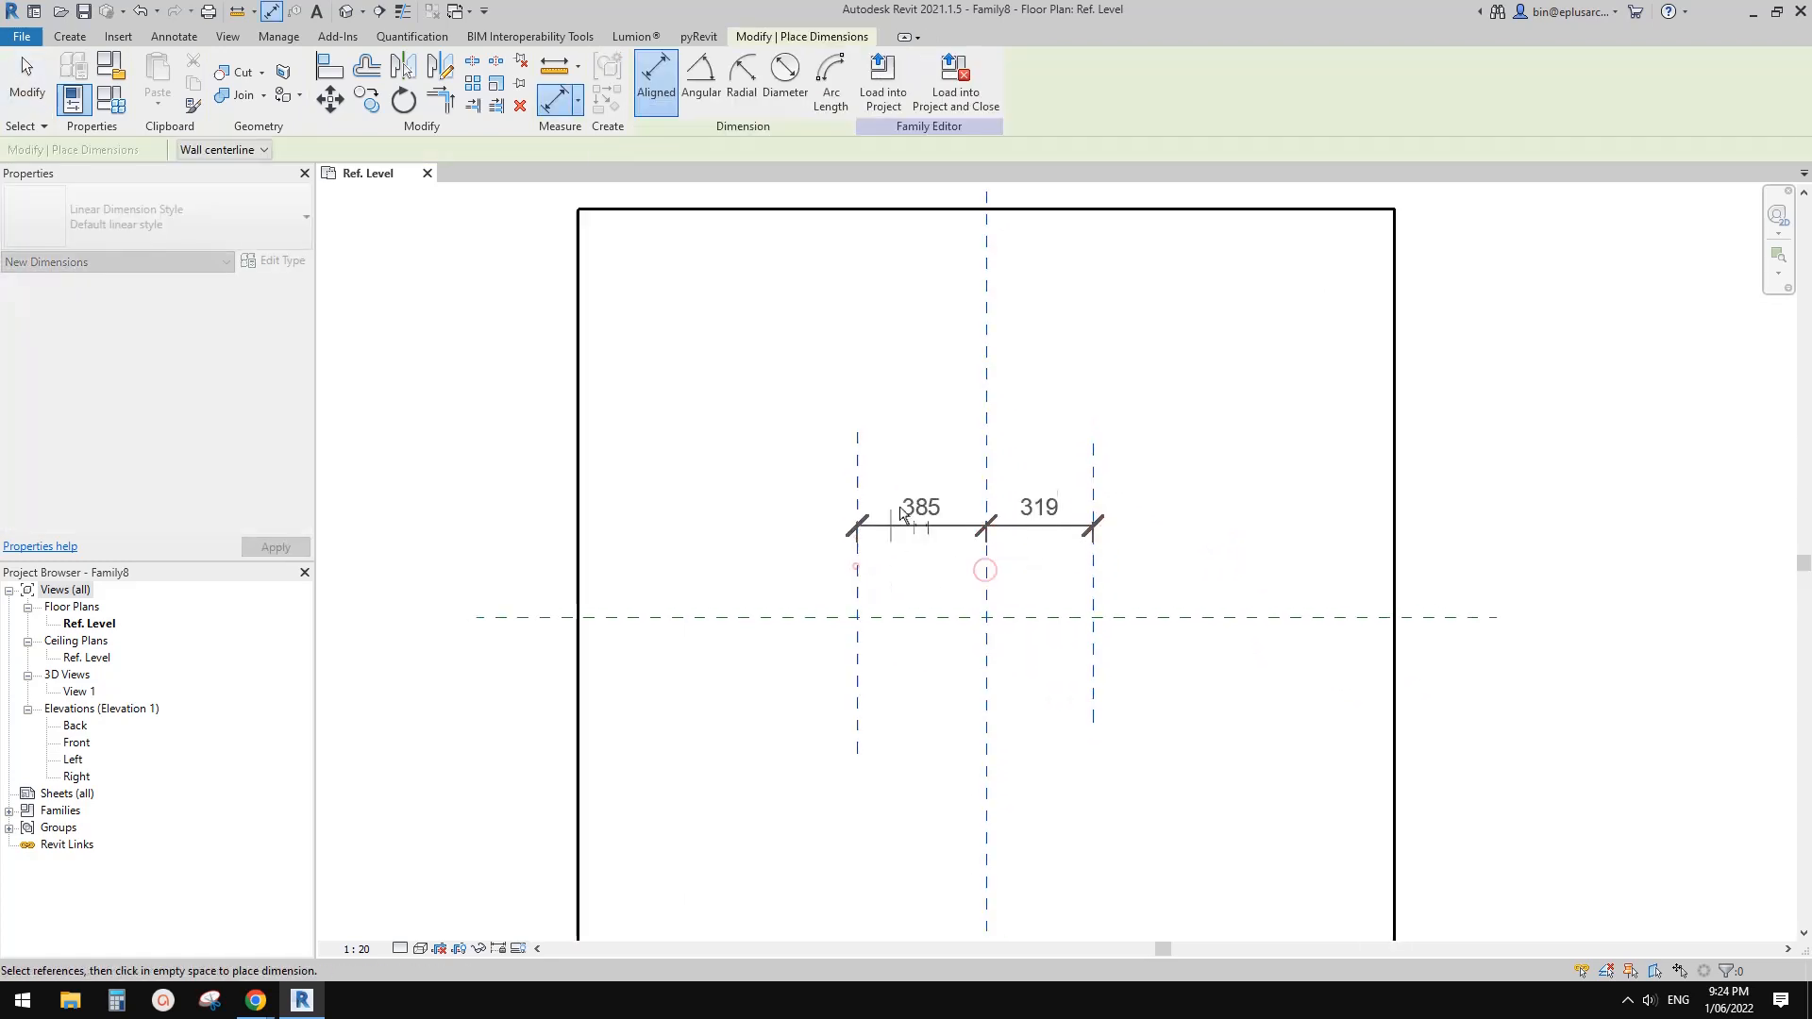
click(906, 496)
click(978, 412)
Add an overall aligned dimension between the two outer reference planes, above the EQ dimension.
click(1093, 574)
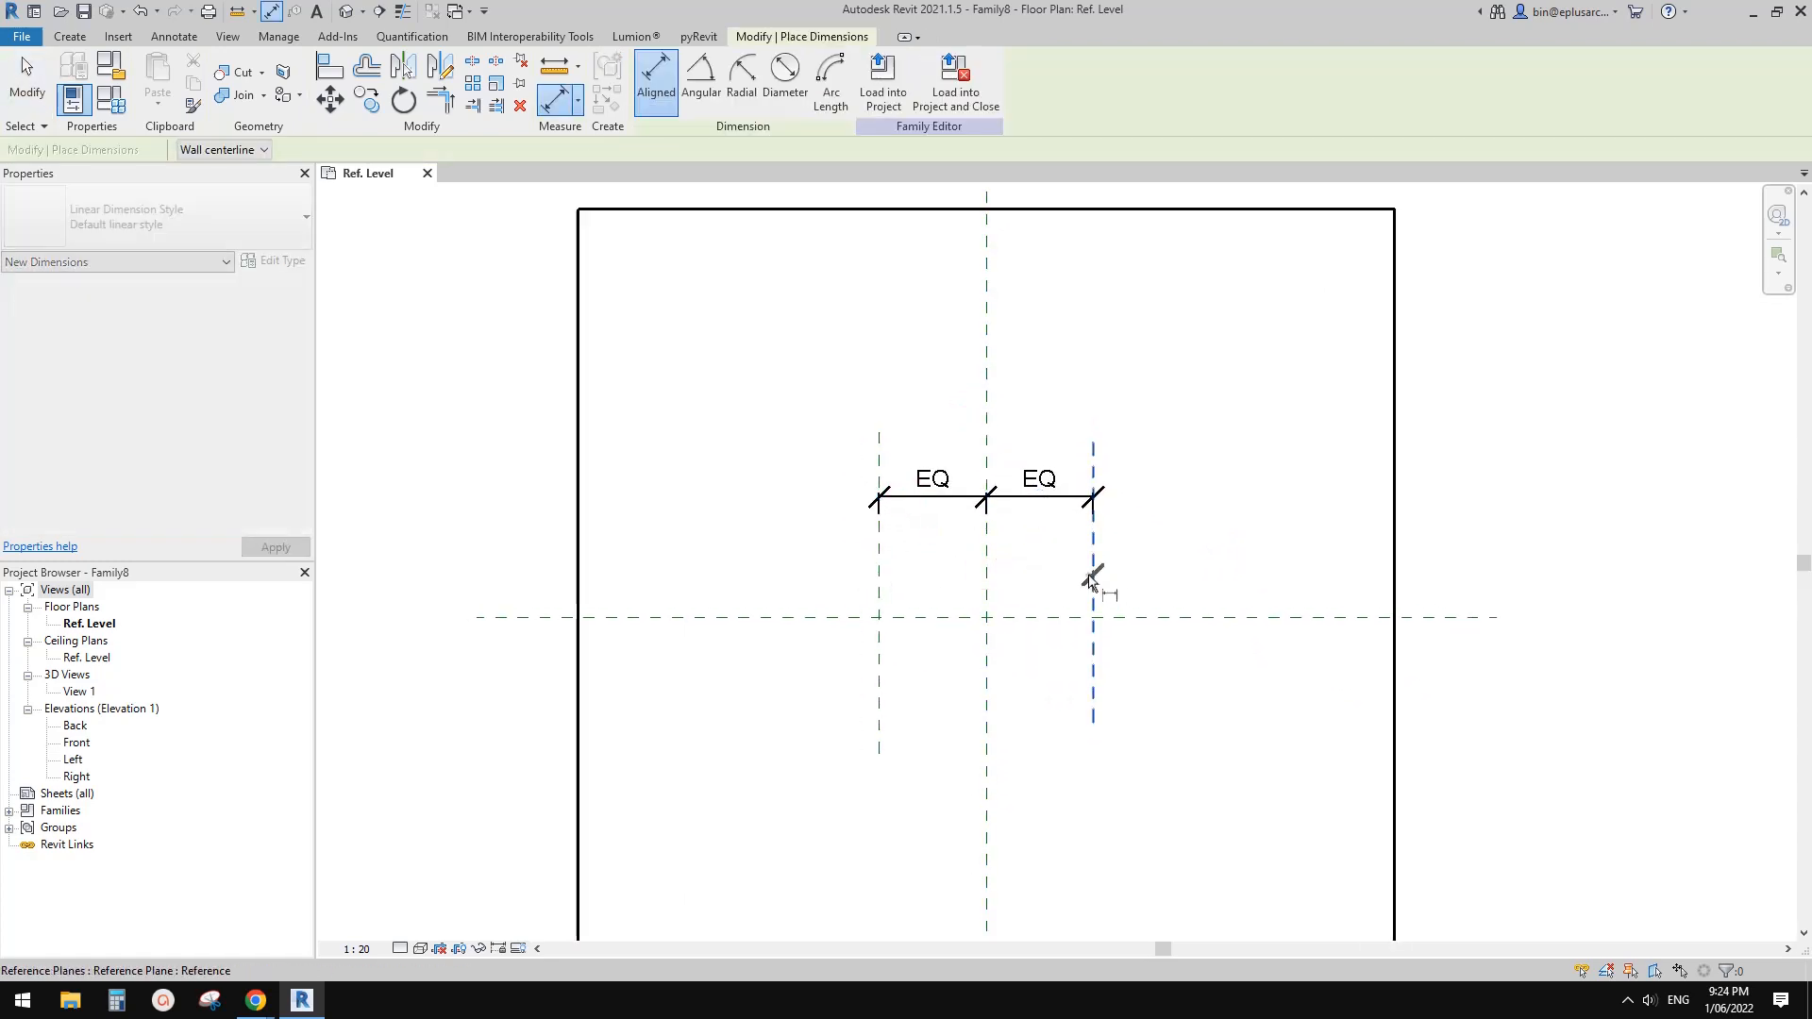
click(880, 579)
click(947, 430)
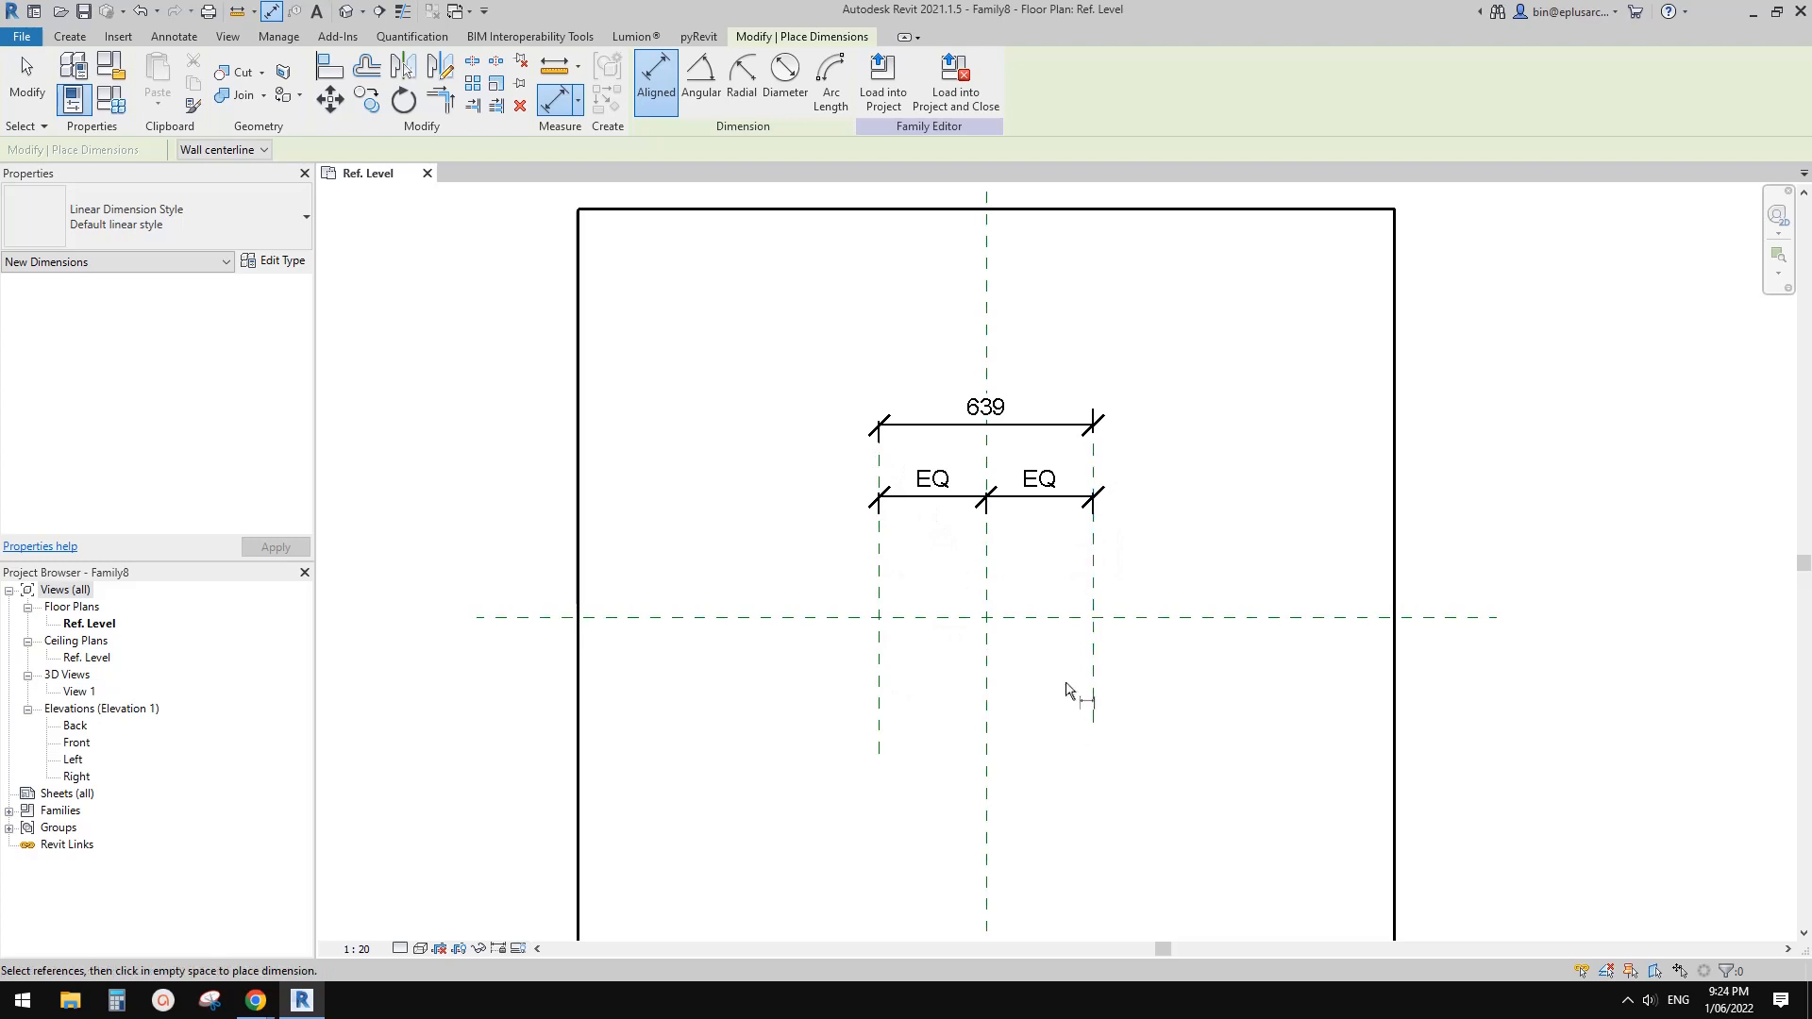
middle_drag(1034, 471, 1033, 481)
key(Escape)
Label the overall dimension between the two outer reference planes with a new type parameter named TW.
click(999, 432)
scroll(999, 431, up, 1)
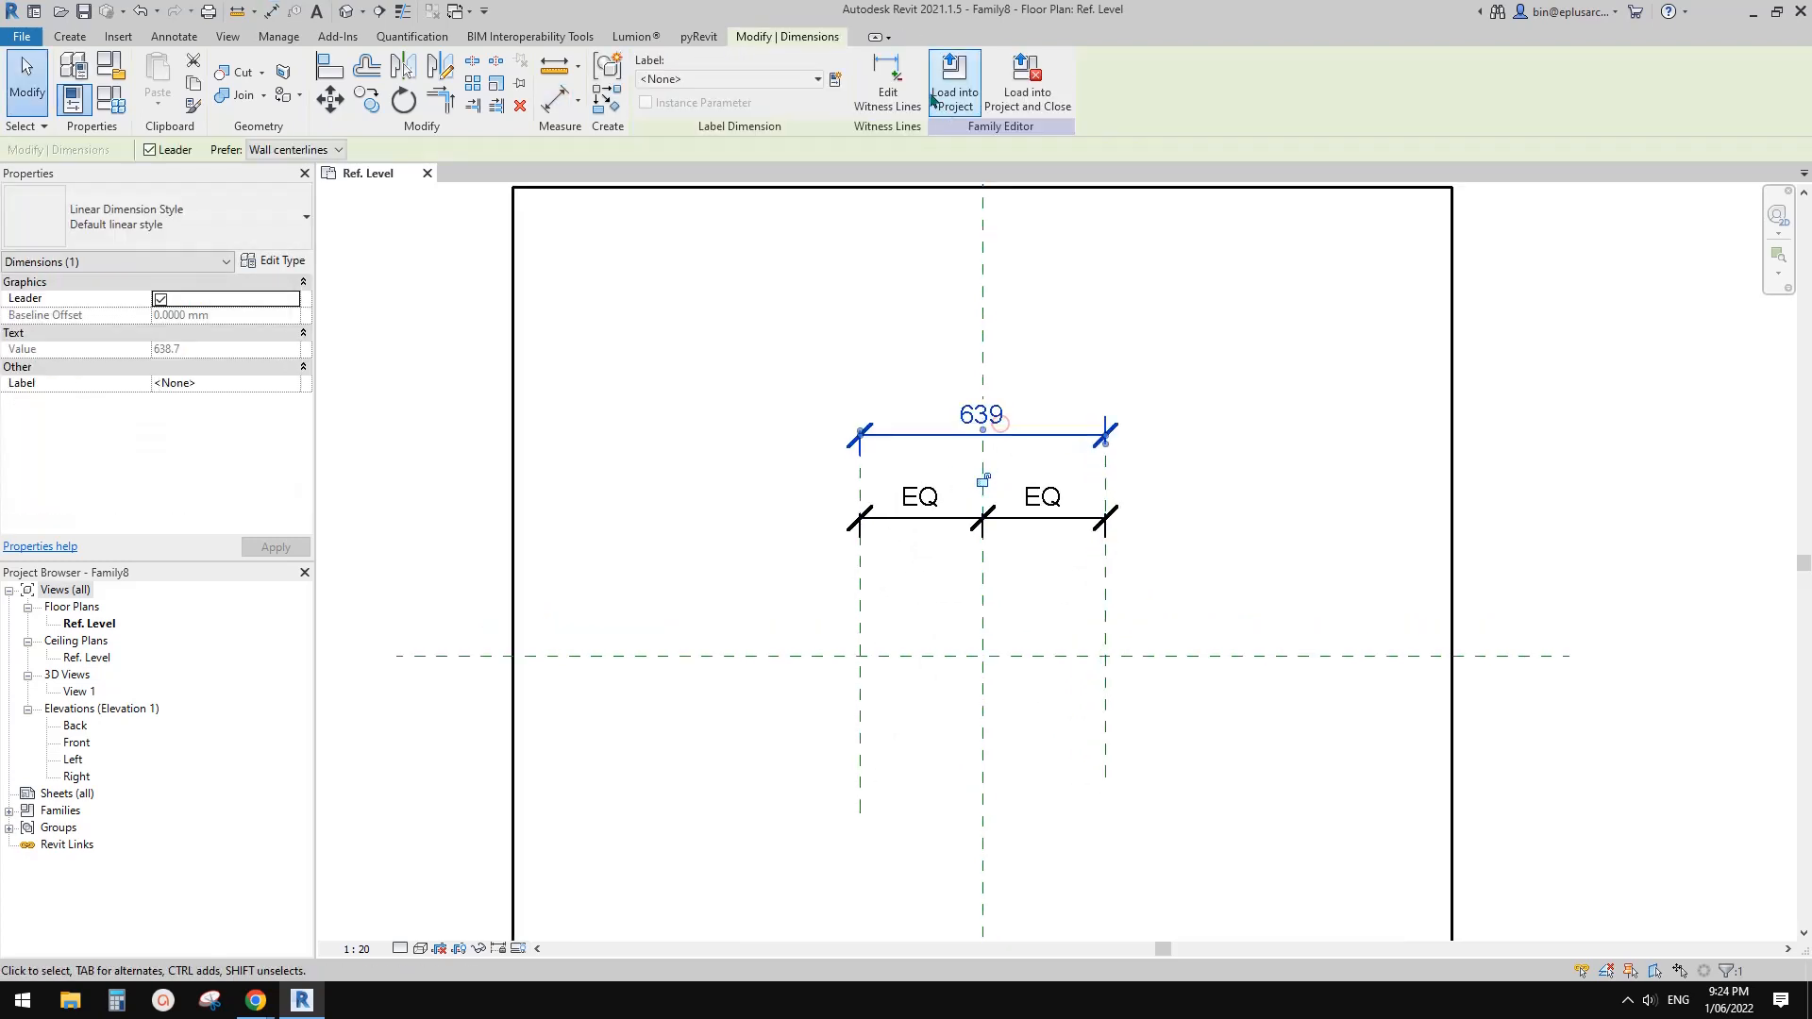
click(839, 80)
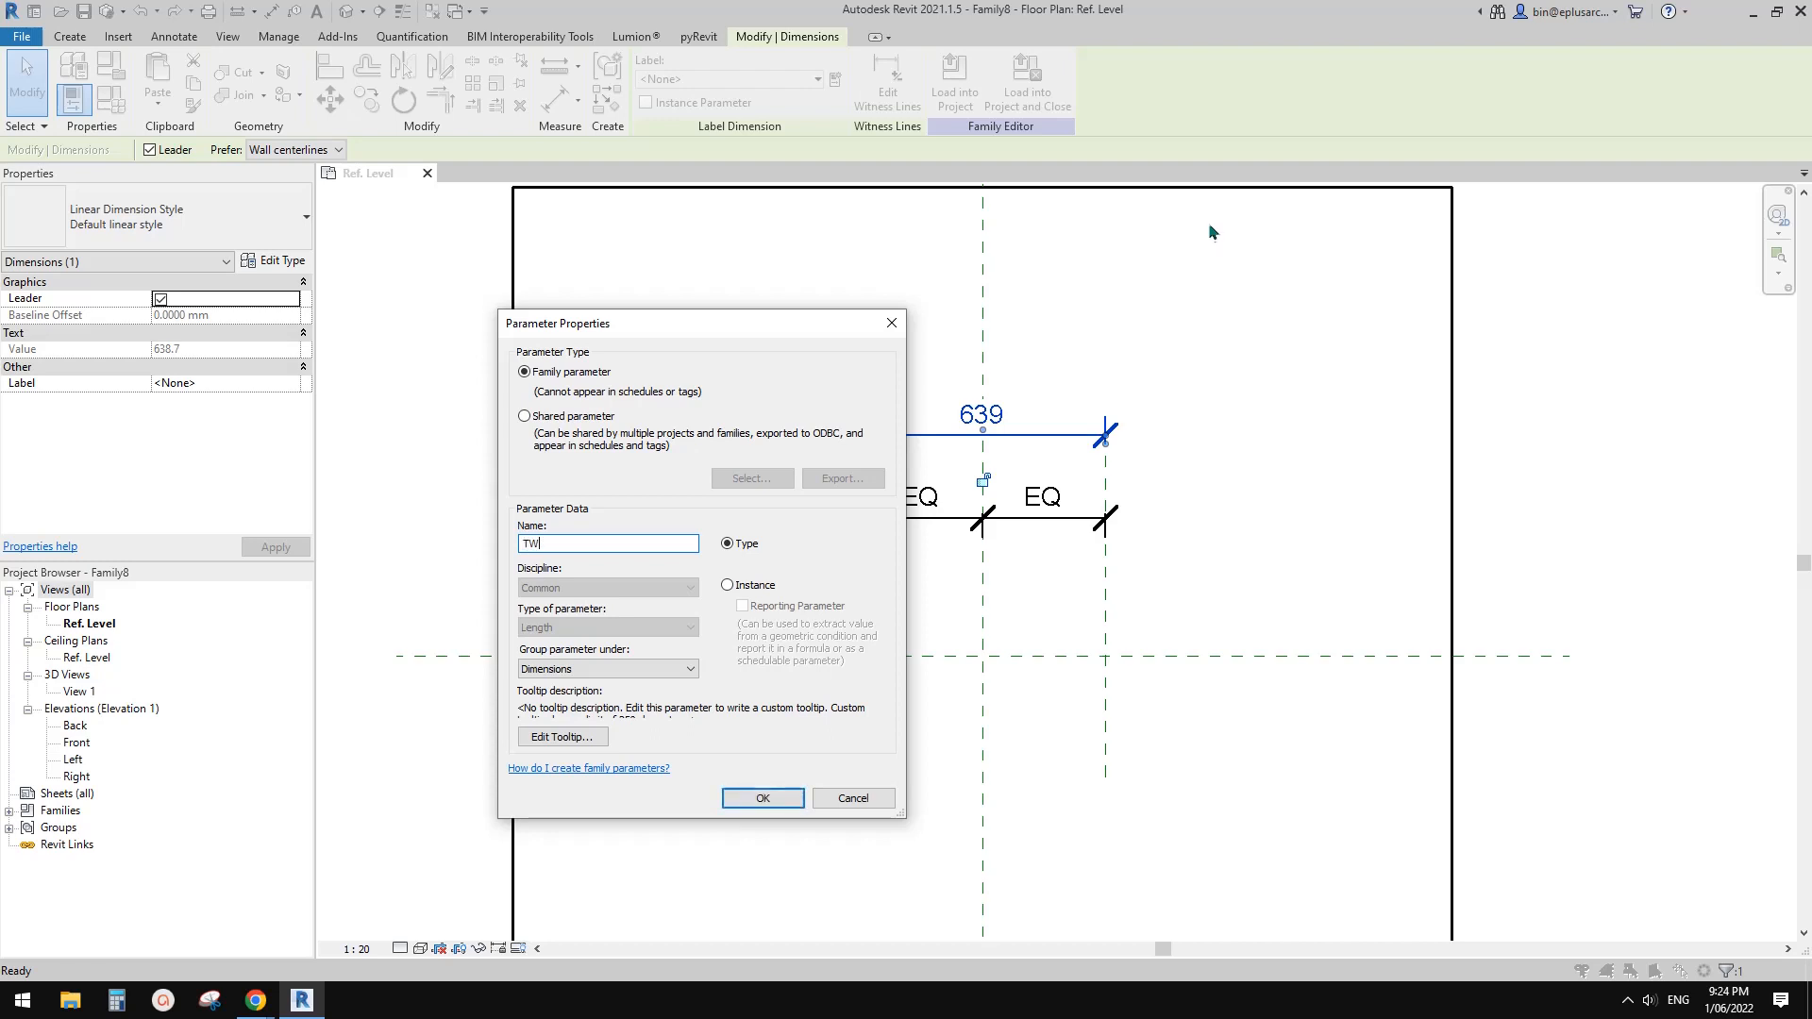
click(763, 798)
scroll(1068, 666, up, 2)
click(1068, 666)
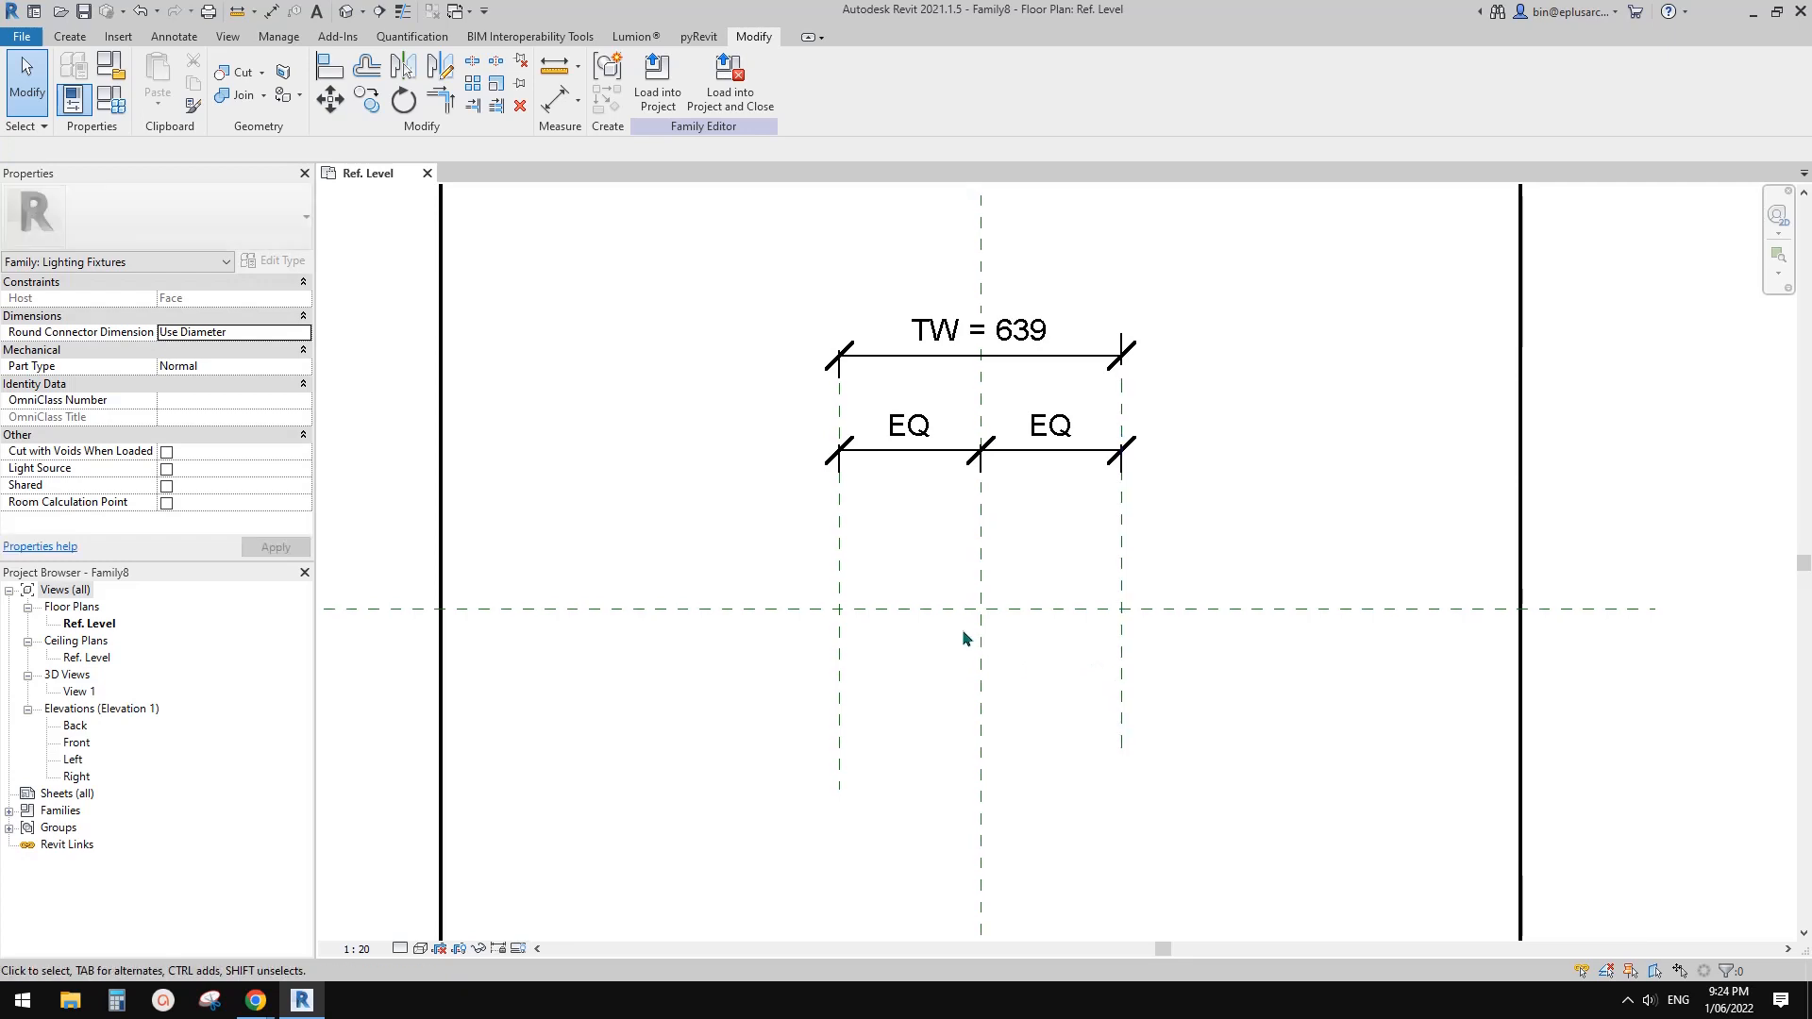
Switch to the Google Docs page in Chrome, examine the fixture sketch with its two connectors, and return to Revit.
mouse_move(259, 1005)
click(372, 920)
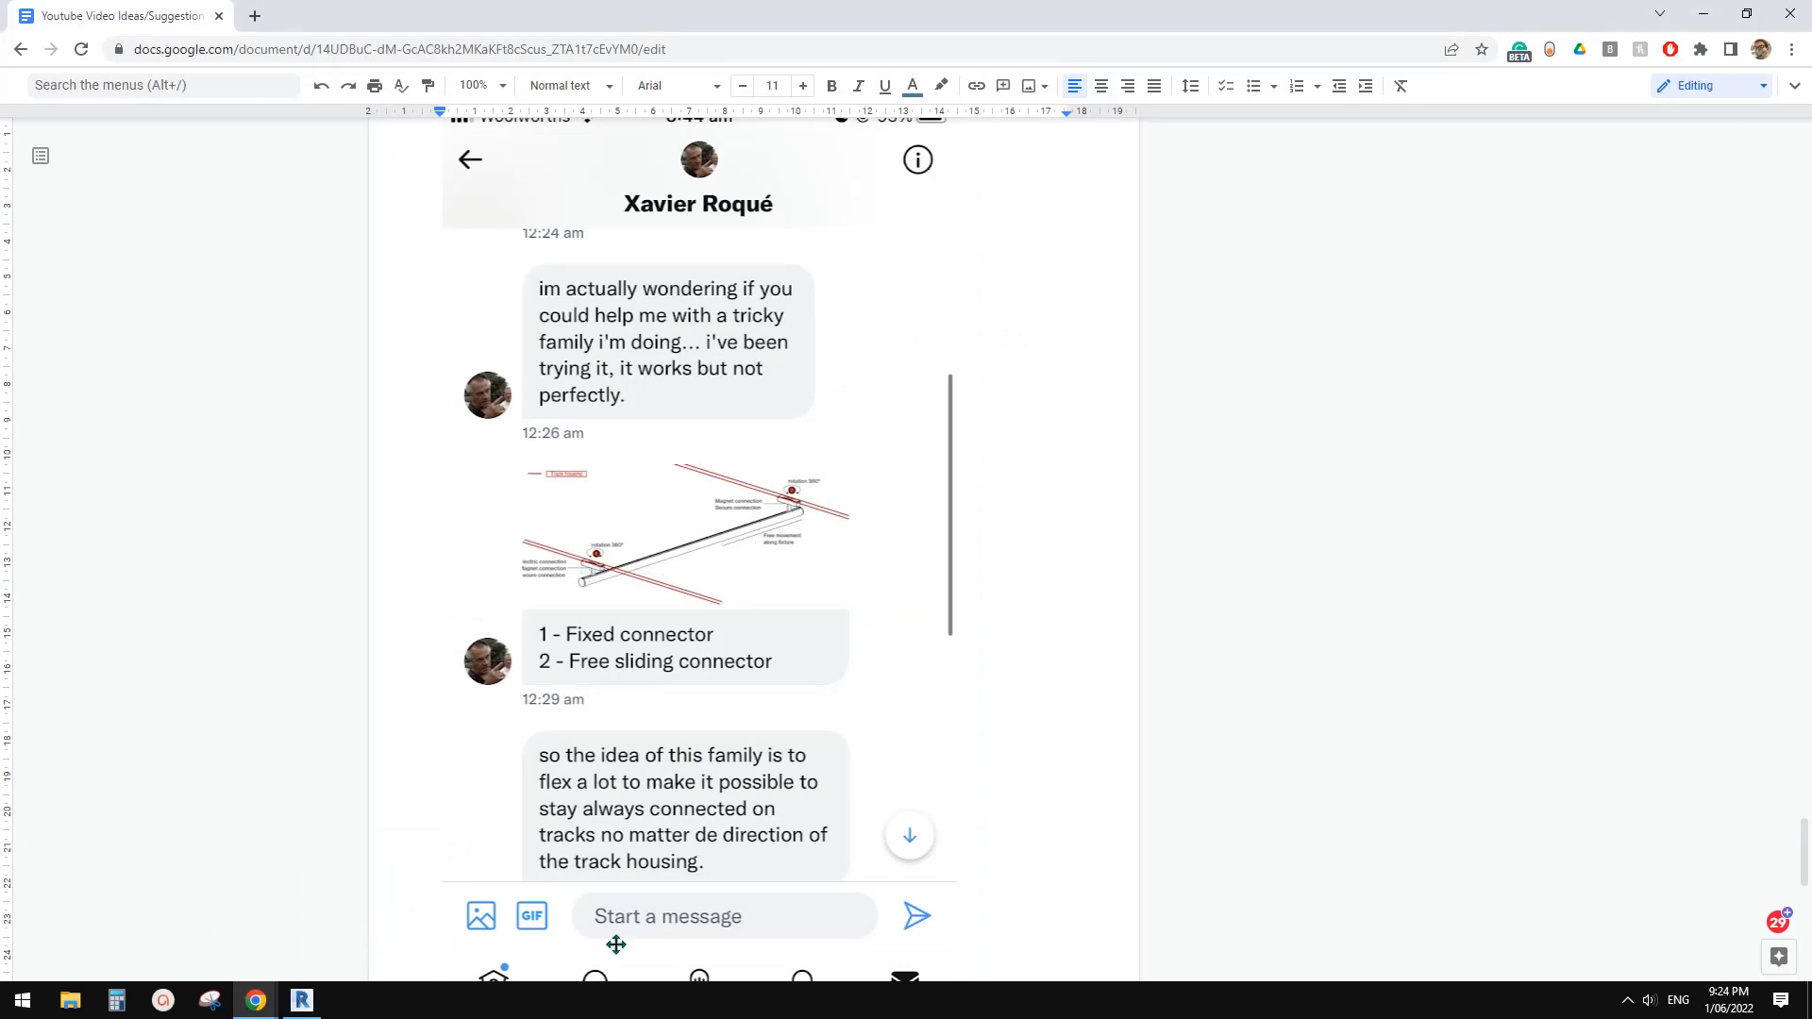
click(319, 1000)
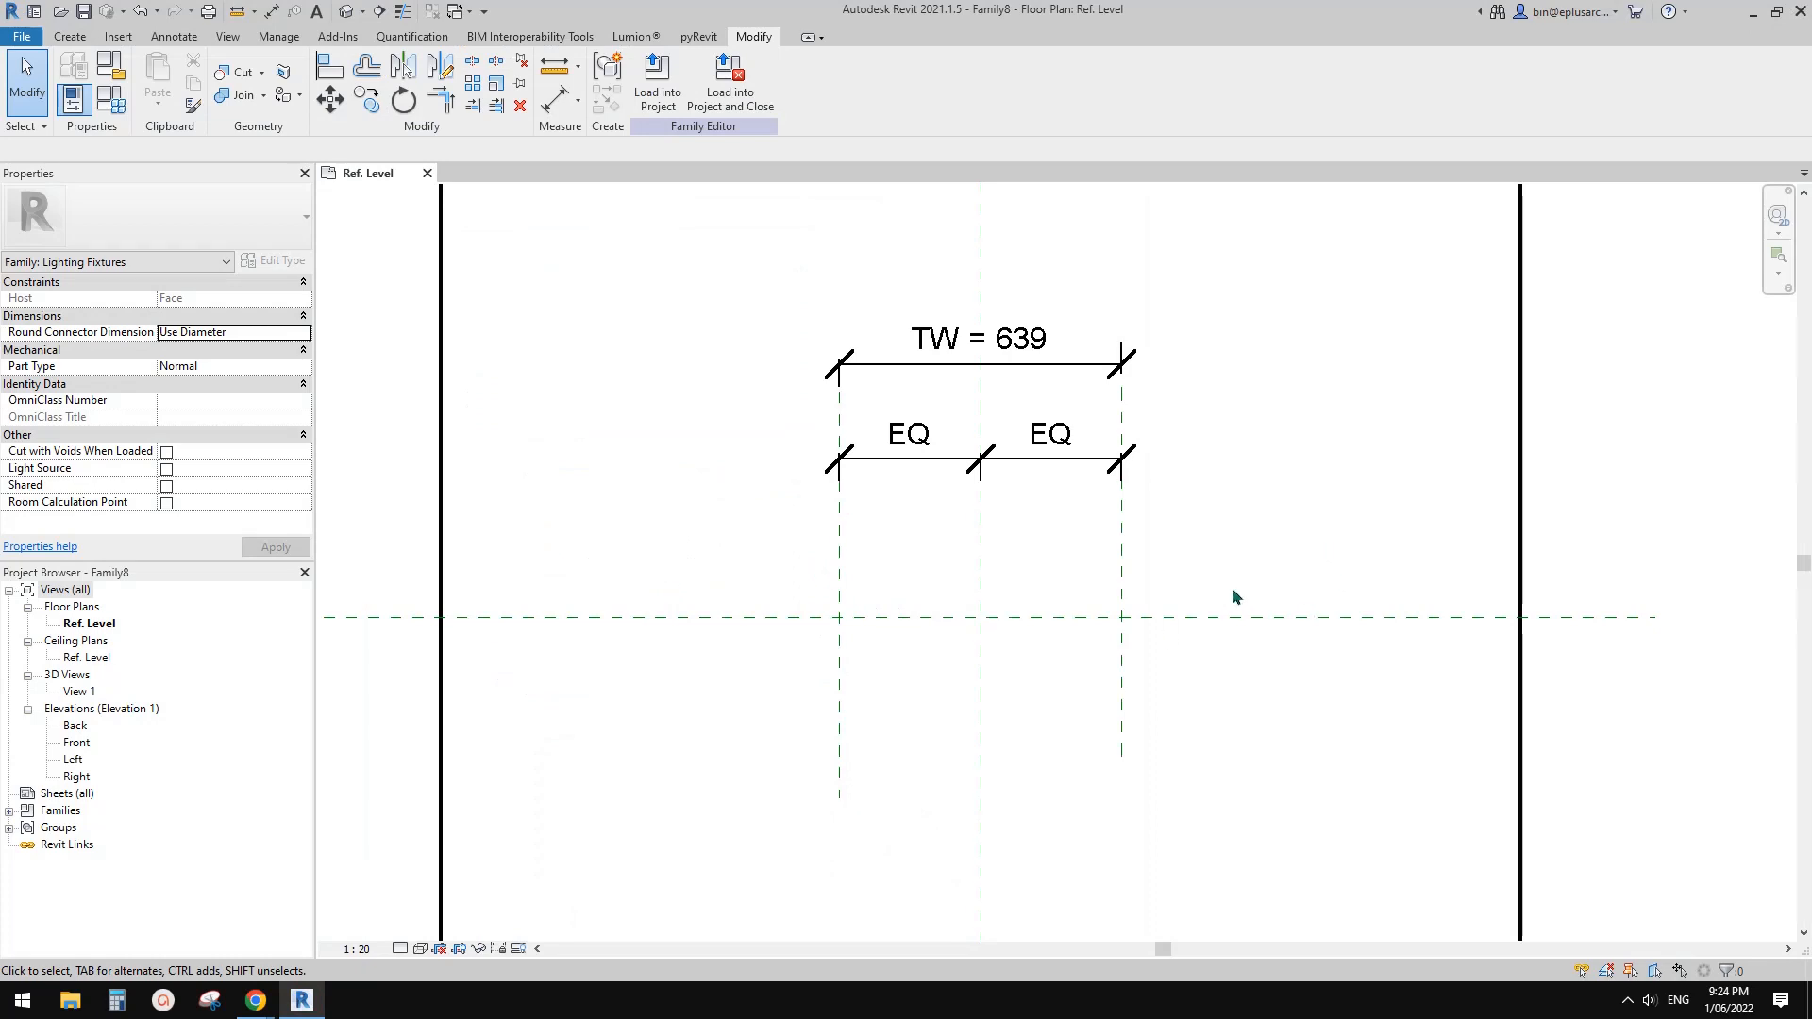
middle_drag(950, 587, 947, 600)
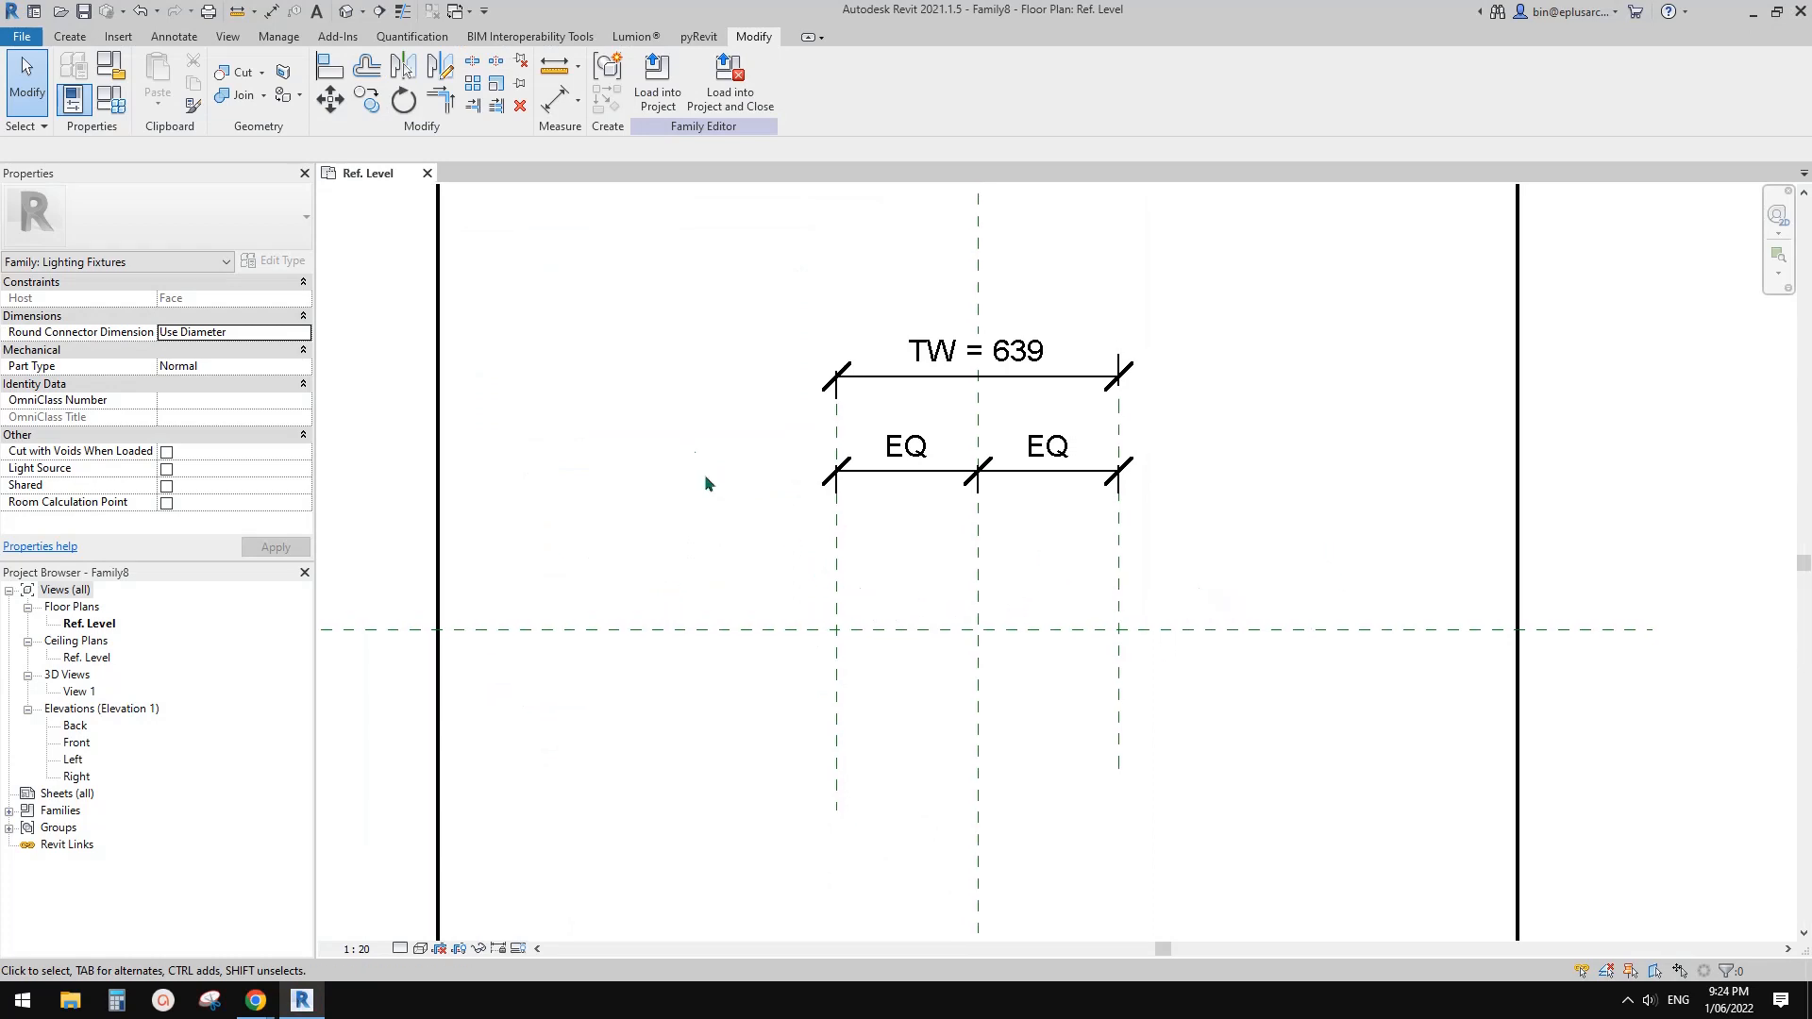
Create a new family from the Metric Generic Model.rft template.
click(18, 57)
click(21, 36)
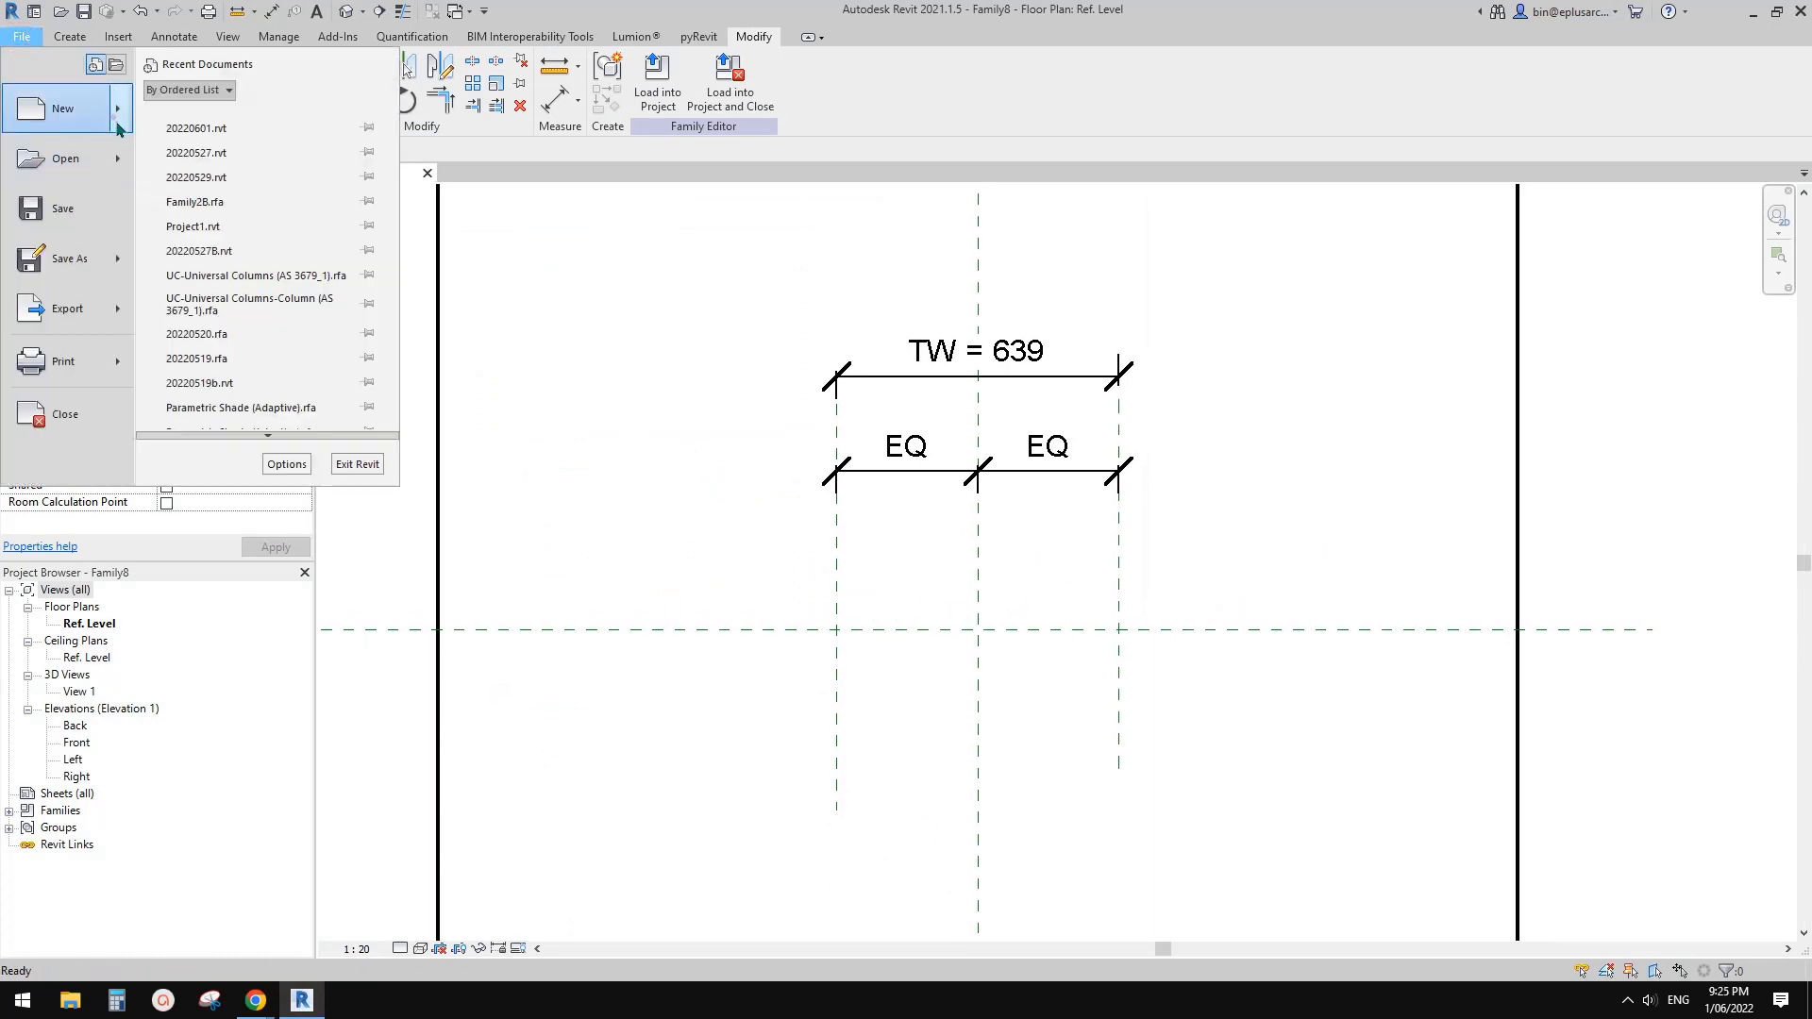
click(113, 108)
click(227, 166)
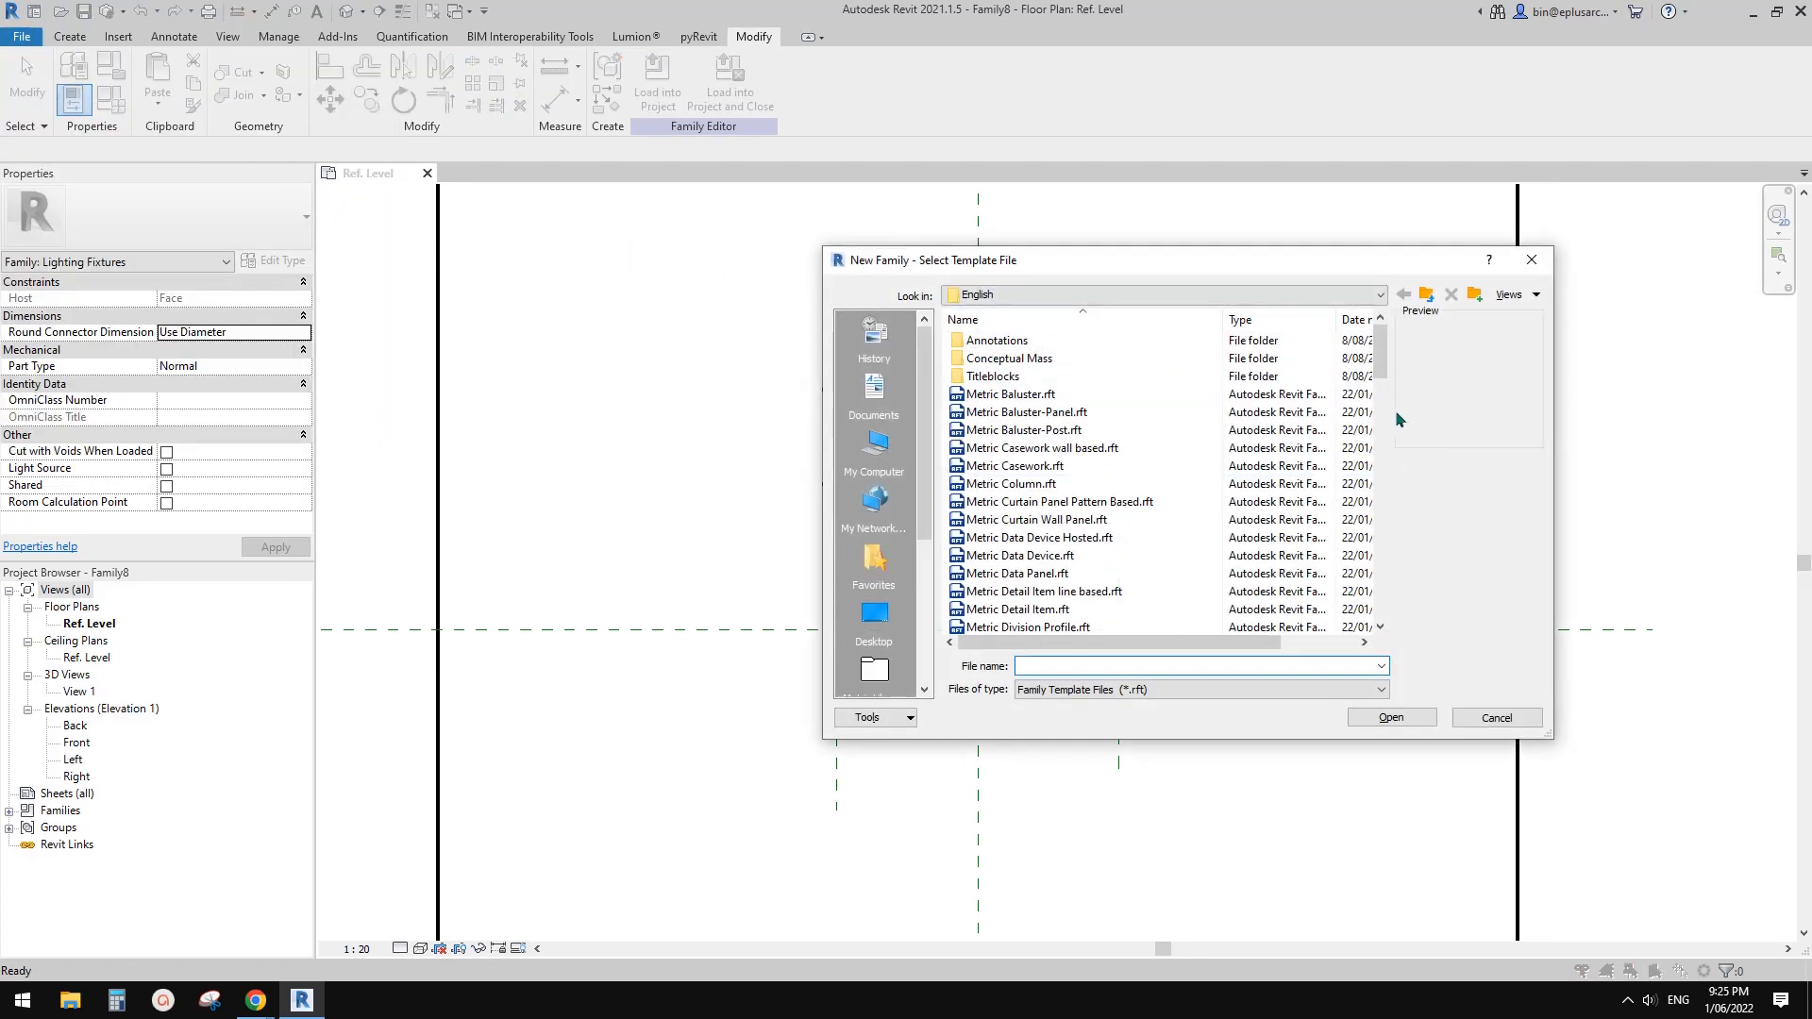
scroll(1375, 485, down, 8)
click(1375, 485)
click(1062, 483)
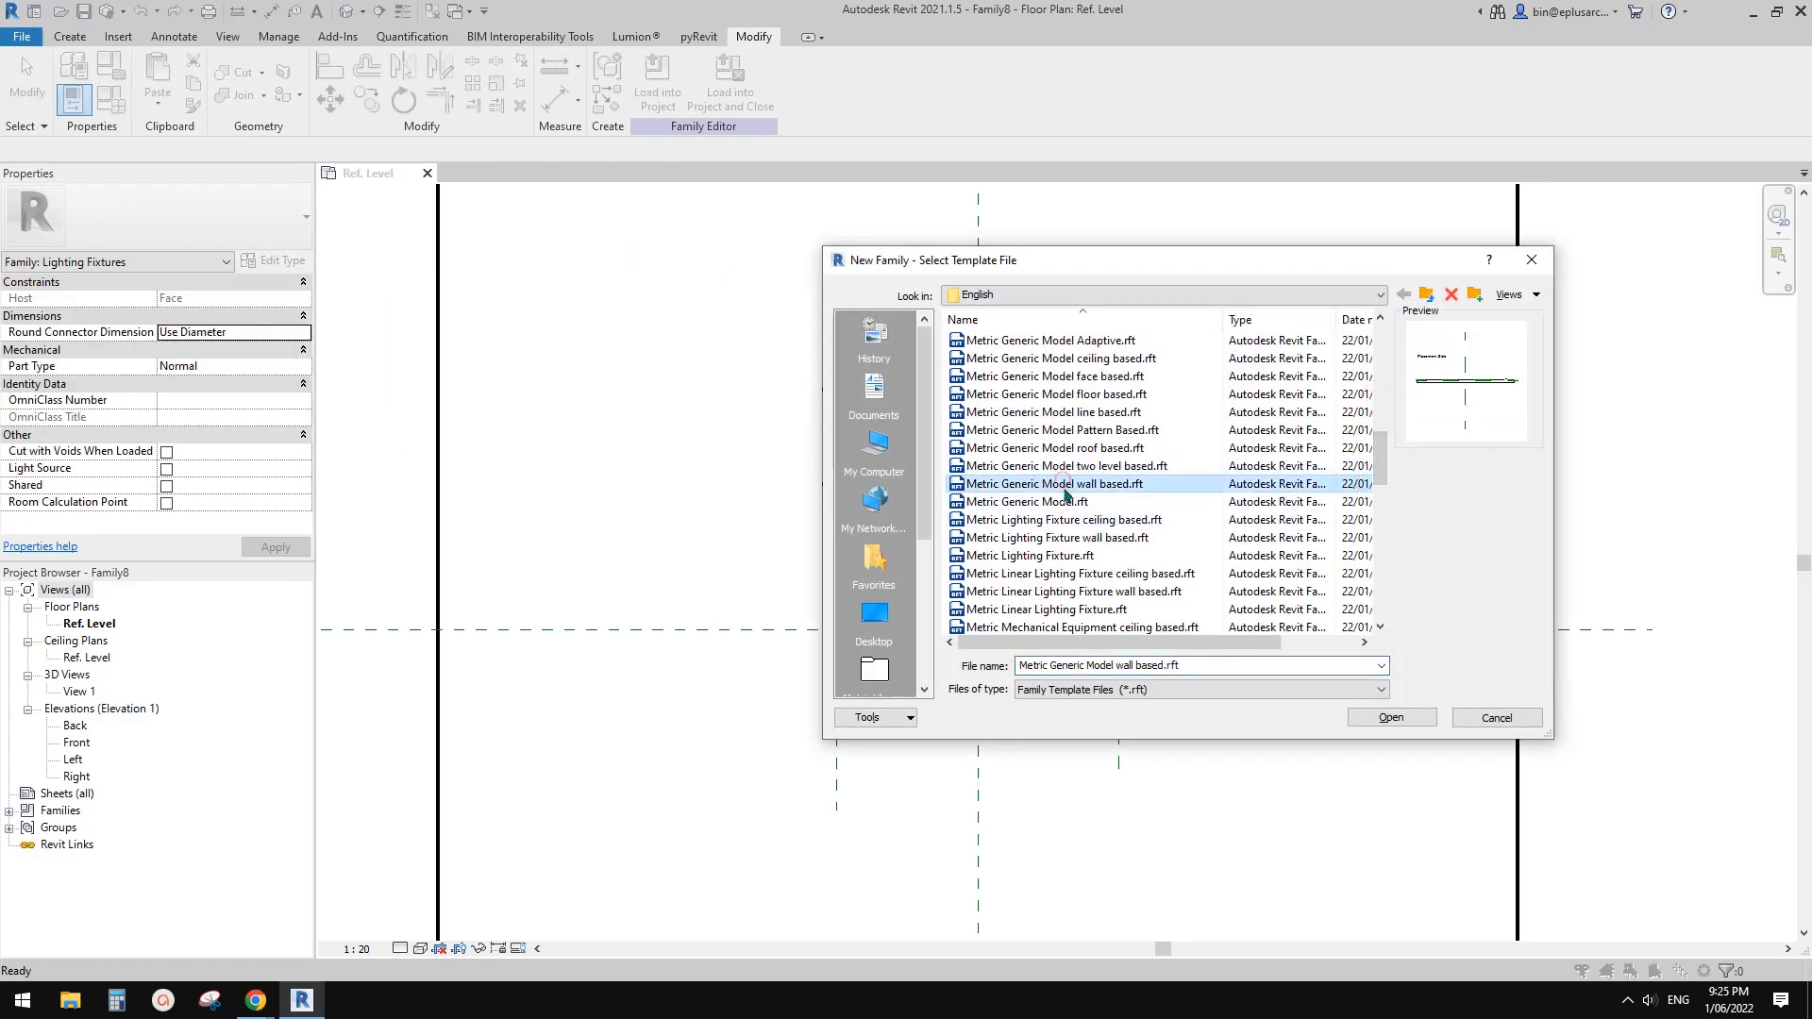
click(1100, 503)
click(1411, 714)
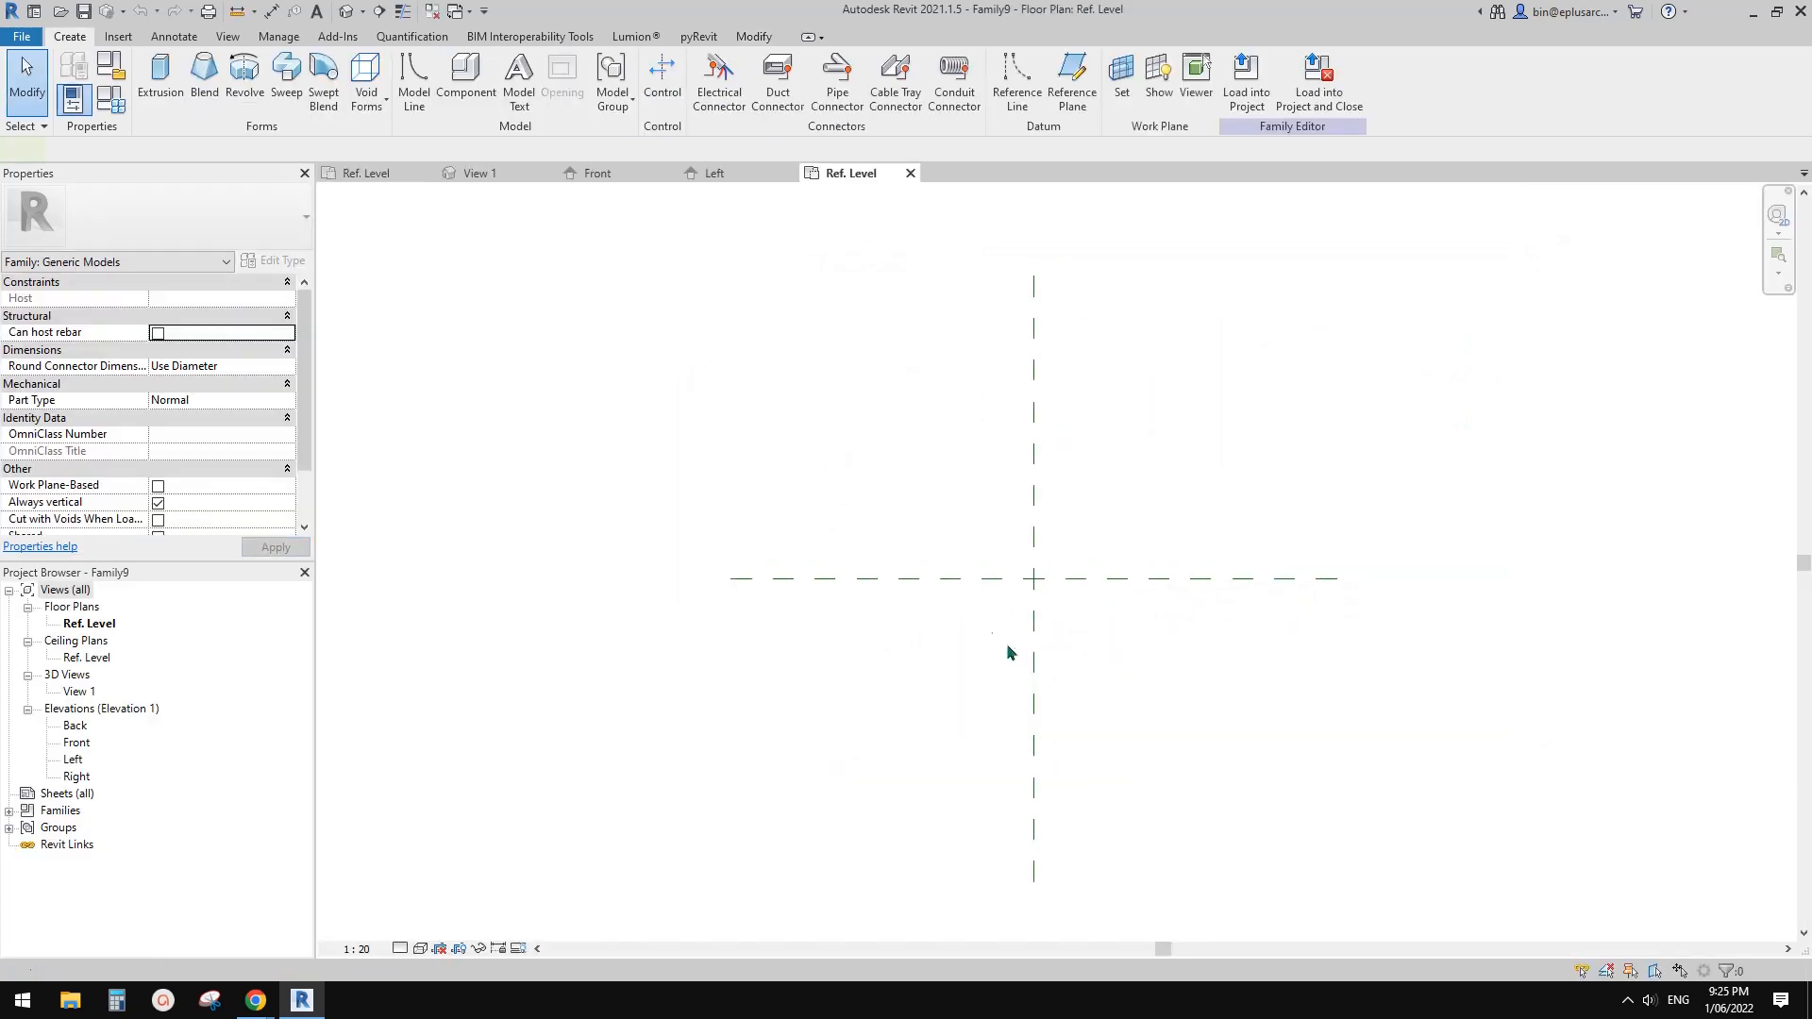
Draw four vertical reference planes, about 591 and 398 mm left and about 741 and 498 mm right of the centre plane.
key(r)
key(p)
click(944, 665)
click(944, 459)
click(1146, 654)
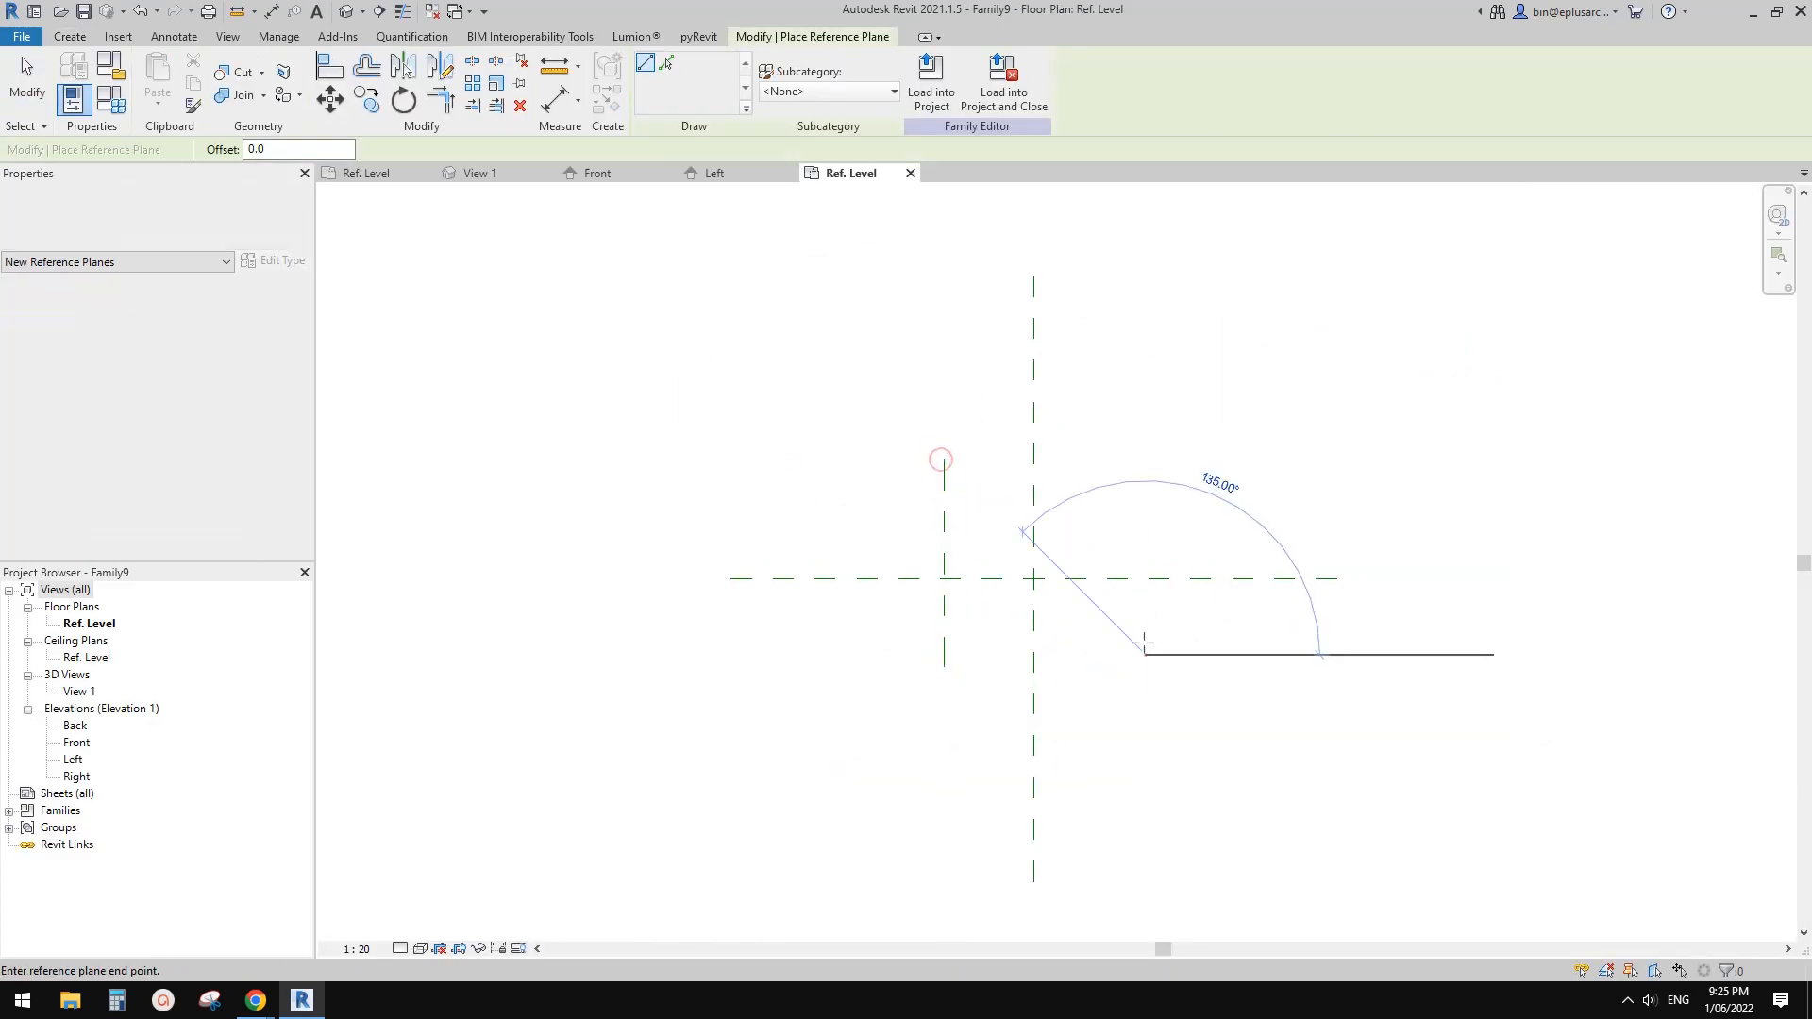
click(1145, 470)
click(1109, 624)
click(1109, 492)
click(973, 617)
click(973, 515)
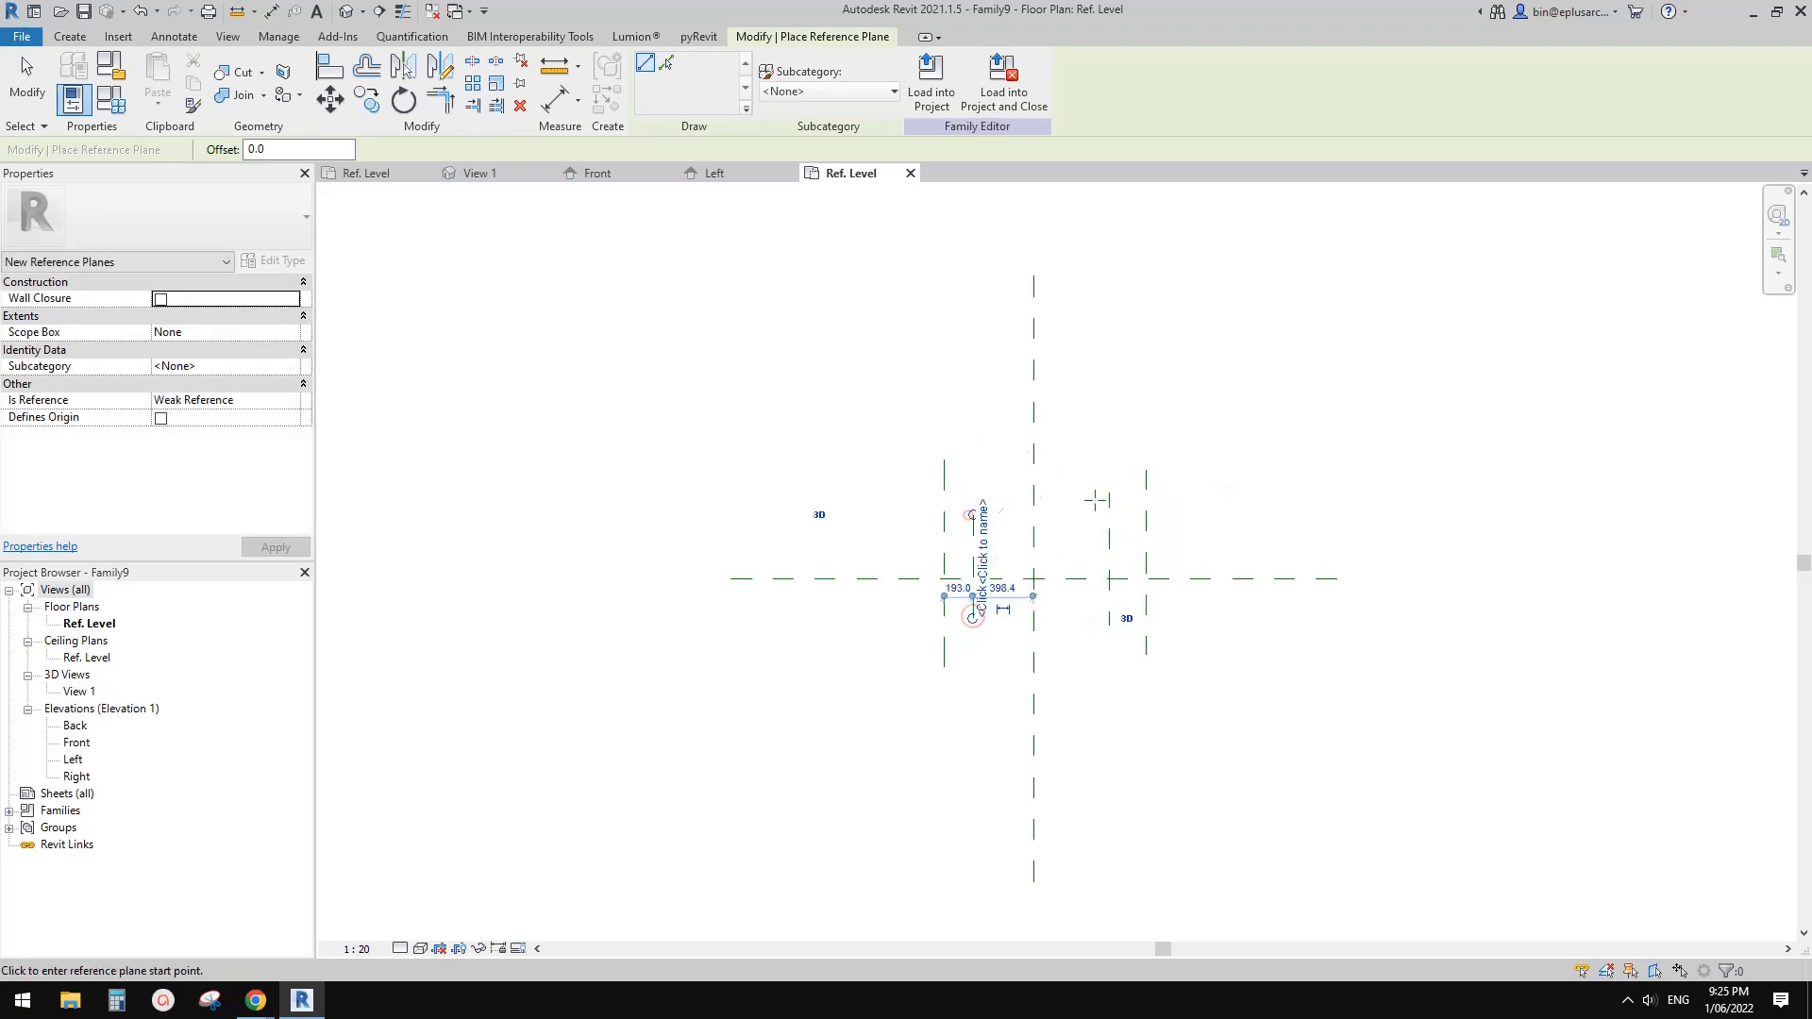
key(Escape)
key(Escape)
Dimension the two outermost reference planes against the centre plane and set the segments equal (EQ).
scroll(1064, 535, up, 2)
middle_drag(1064, 534, 1077, 558)
key(d)
key(i)
scroll(1110, 567, up, 1)
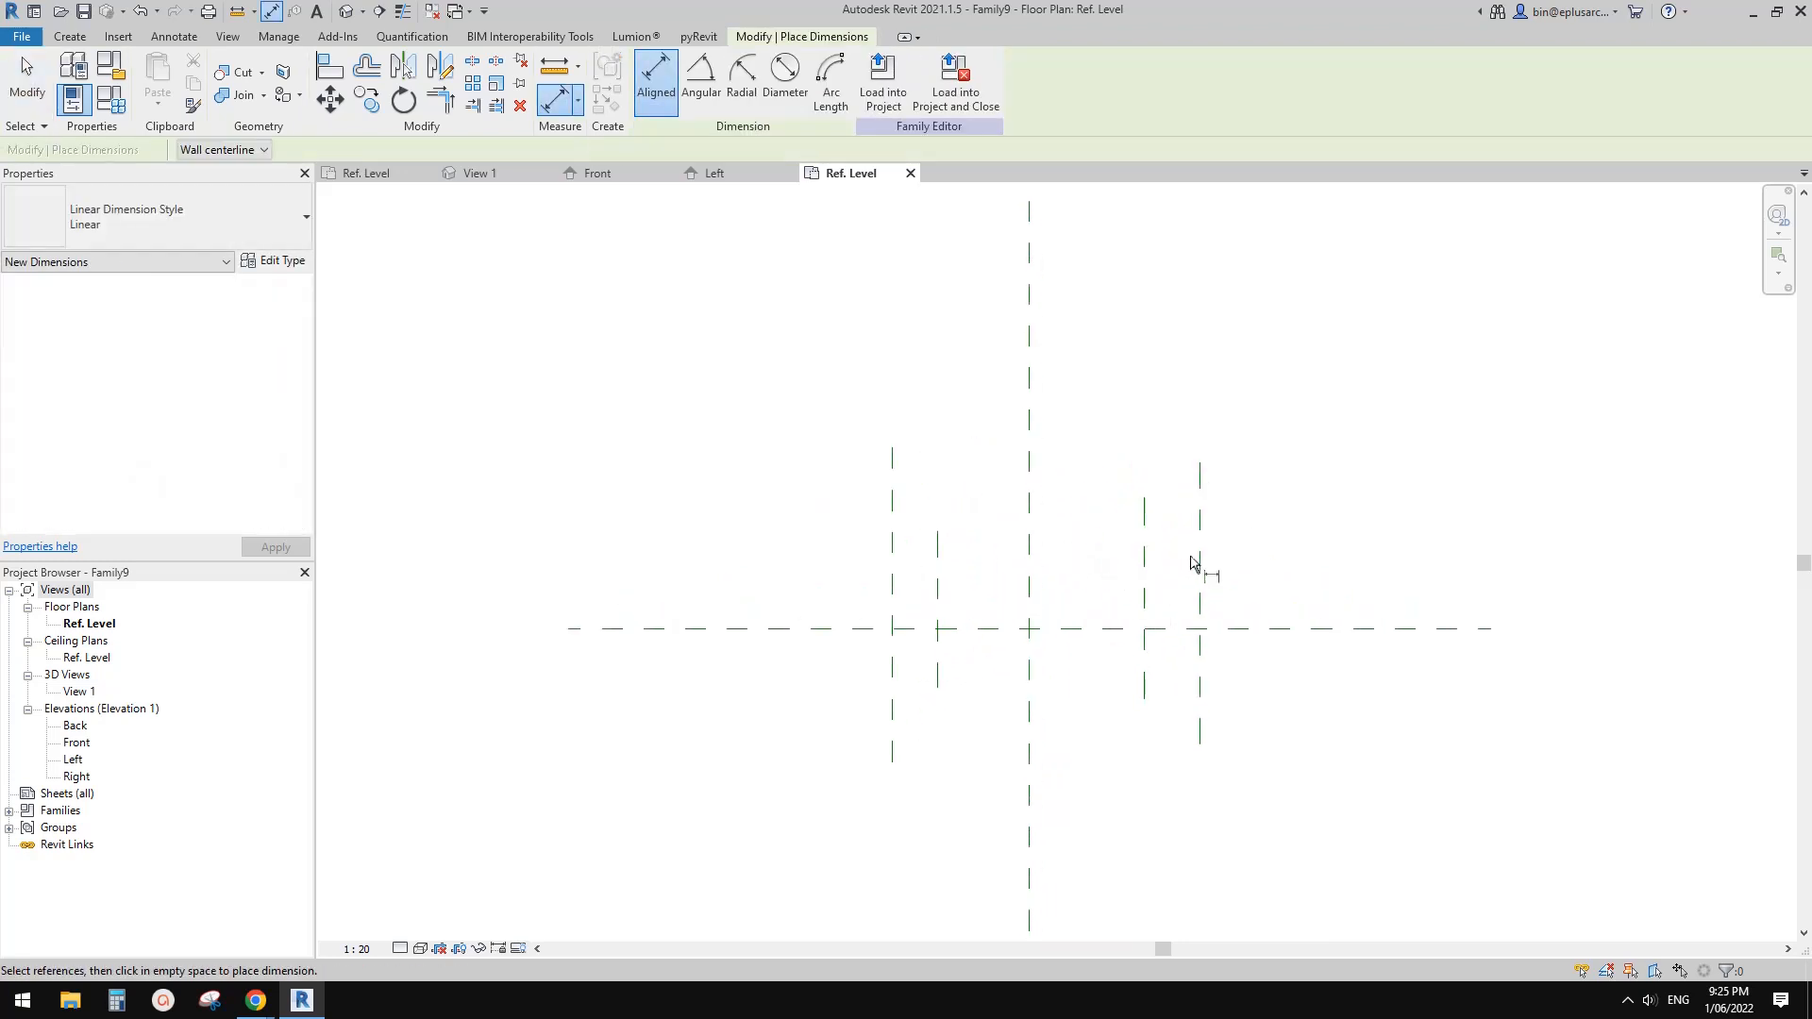
click(1200, 561)
click(1029, 548)
click(891, 542)
click(1011, 424)
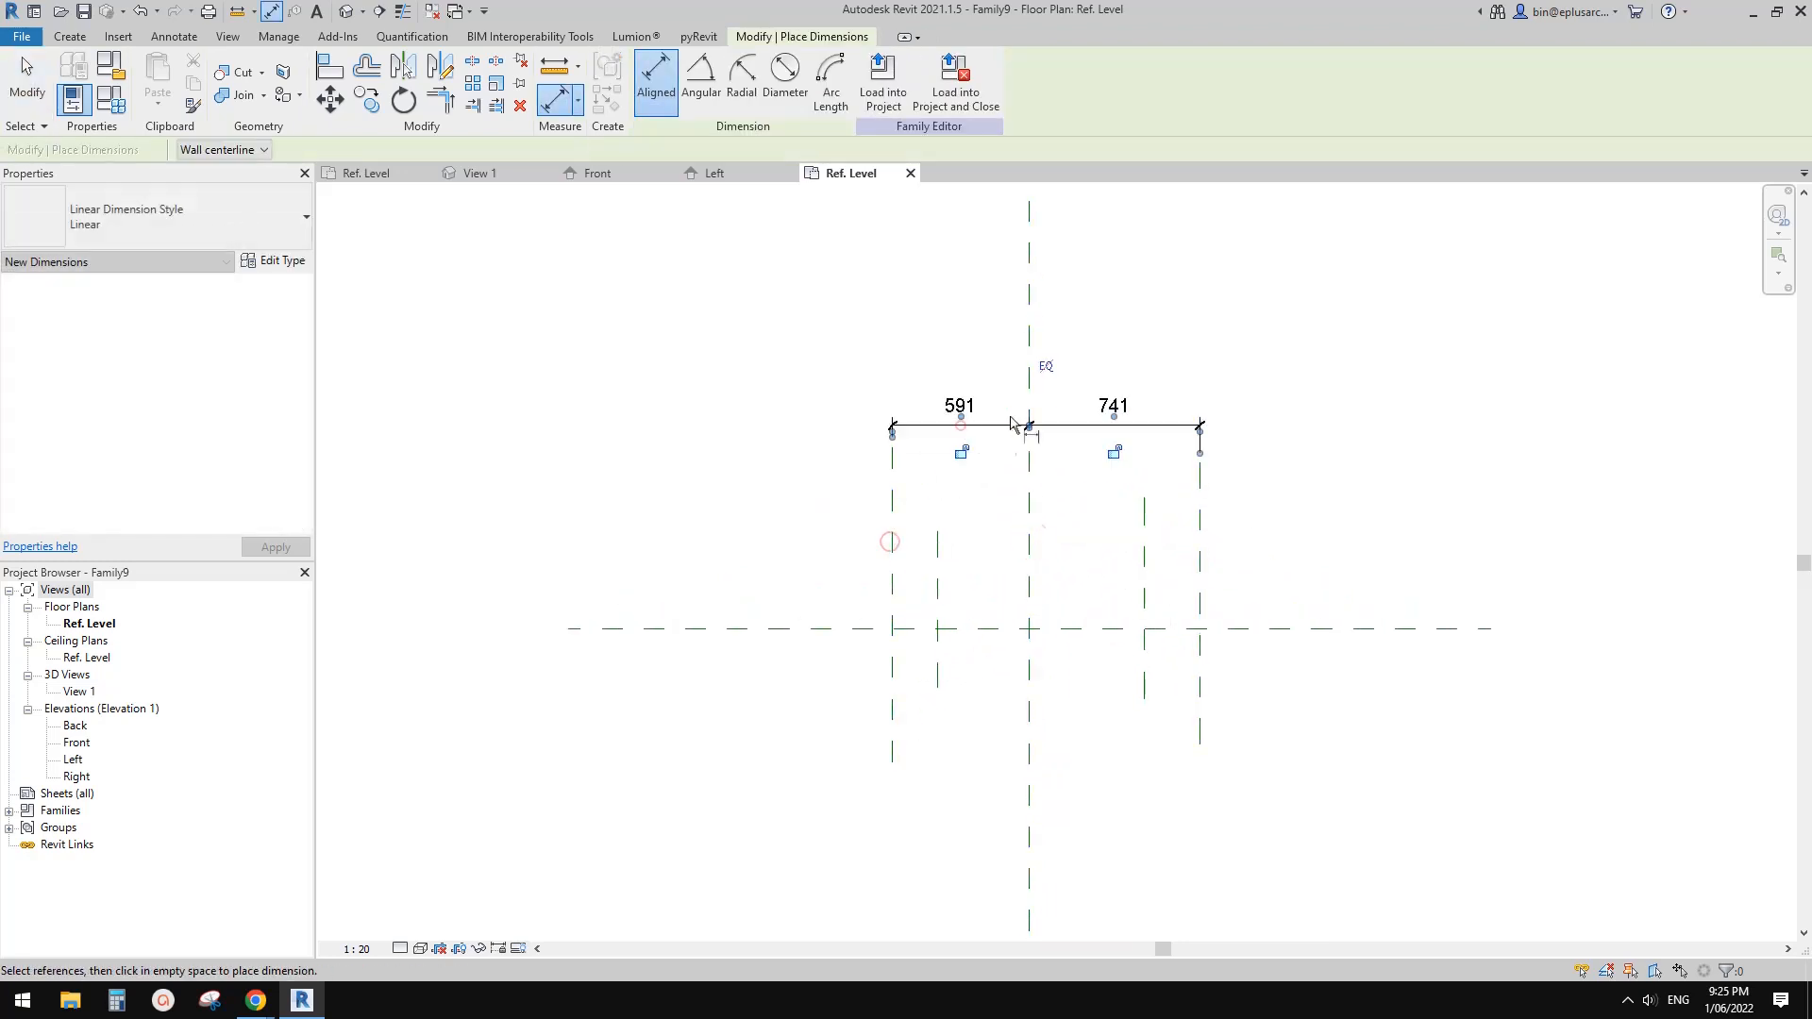
click(1046, 367)
Add an overall aligned dimension between the two outermost reference planes, above the EQ dimension.
click(859, 510)
click(1201, 519)
click(1159, 371)
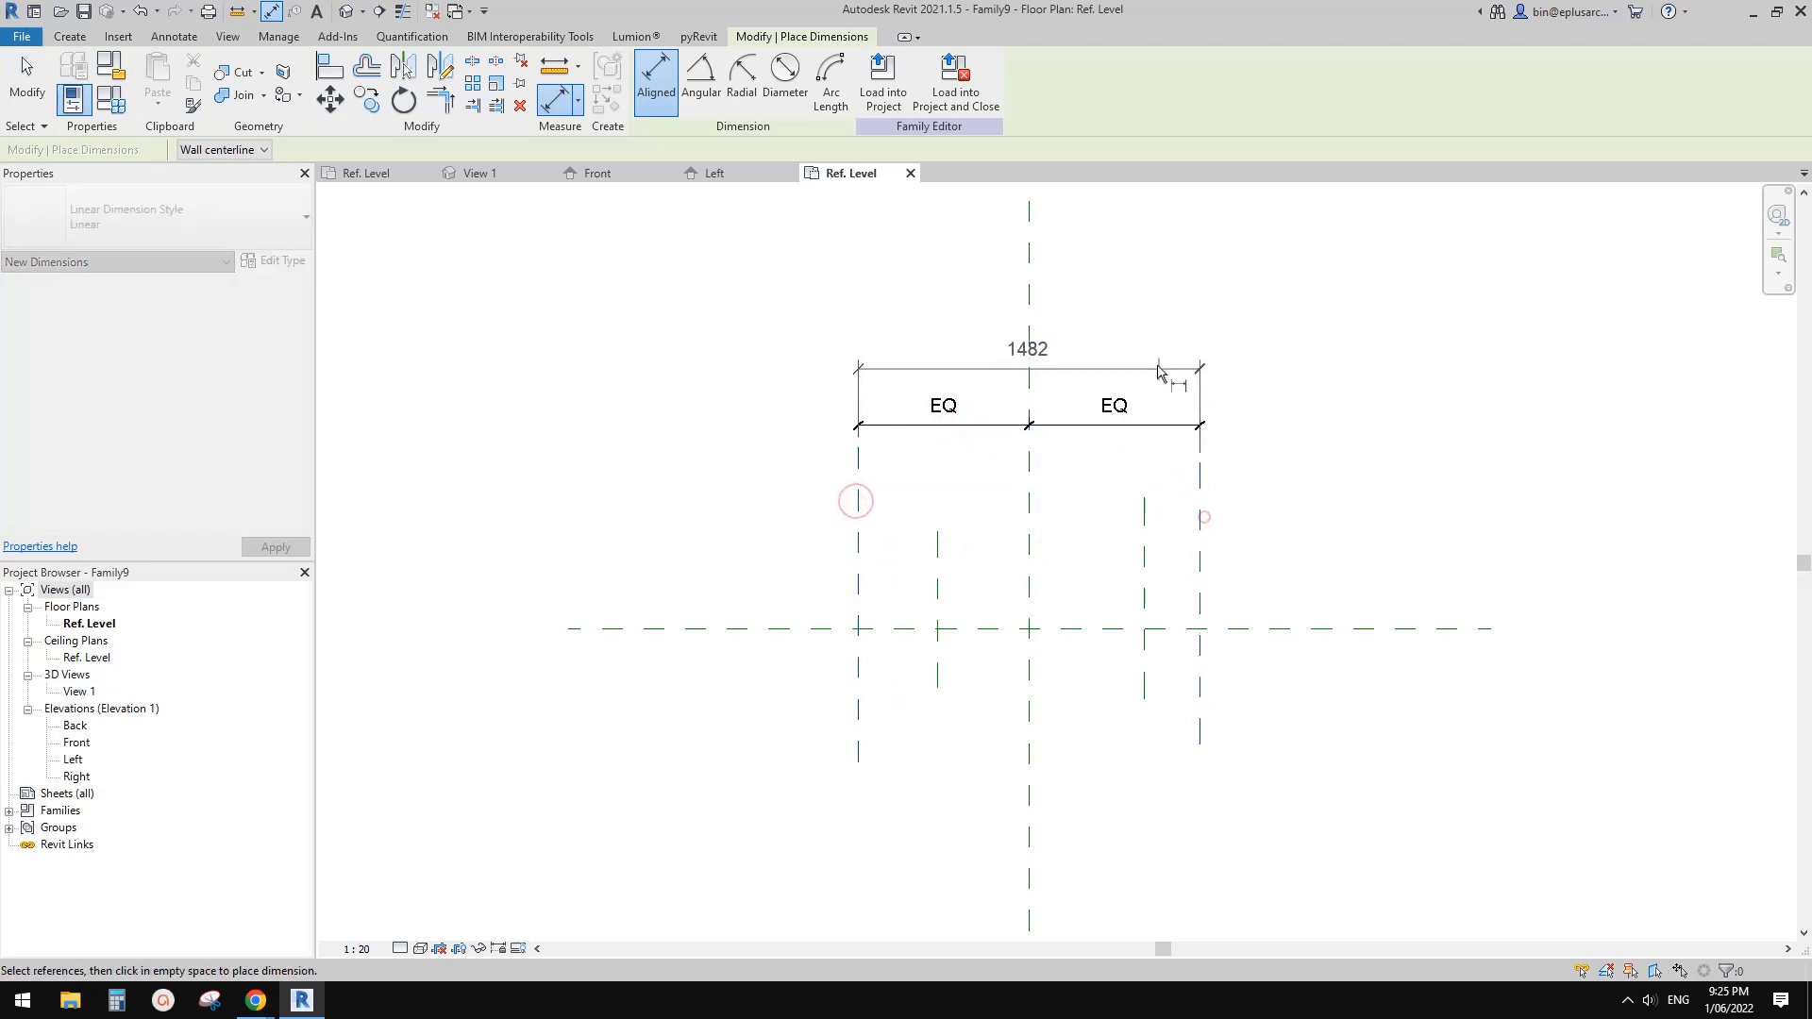
key(Escape)
key(Escape)
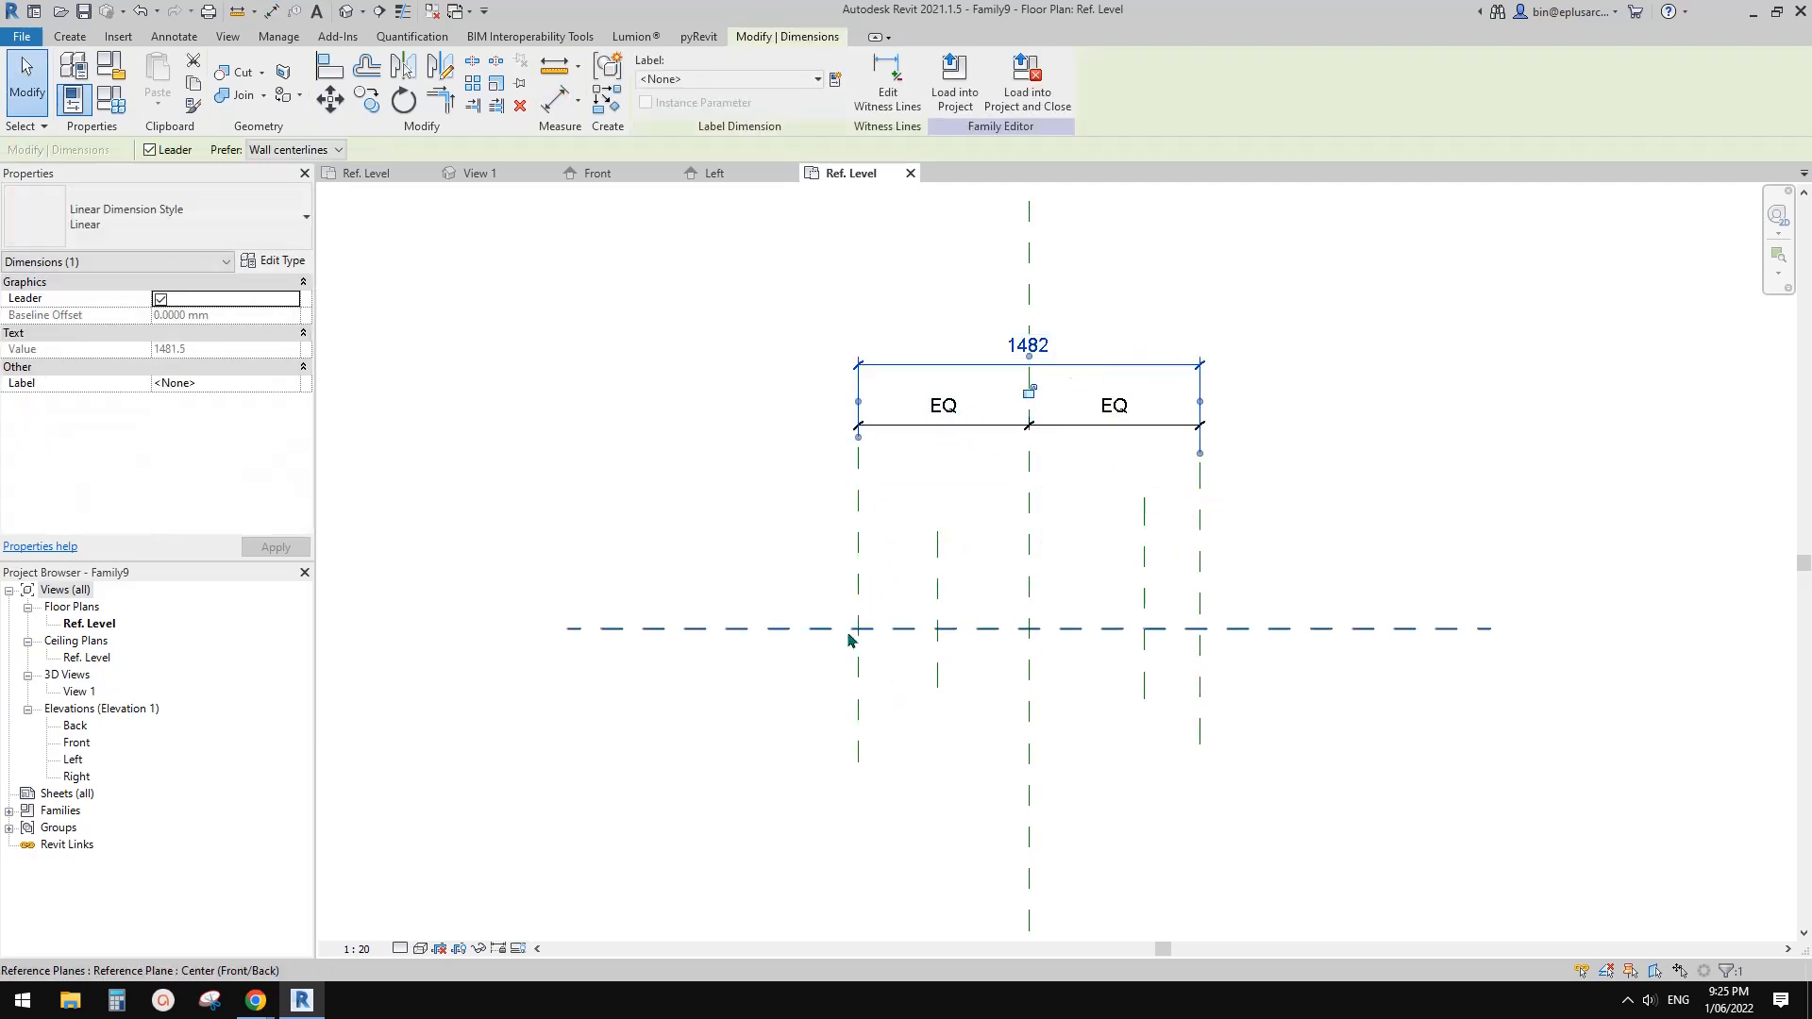
Label the overall dimension with a new type parameter named L.
scroll(1196, 618, up, 2)
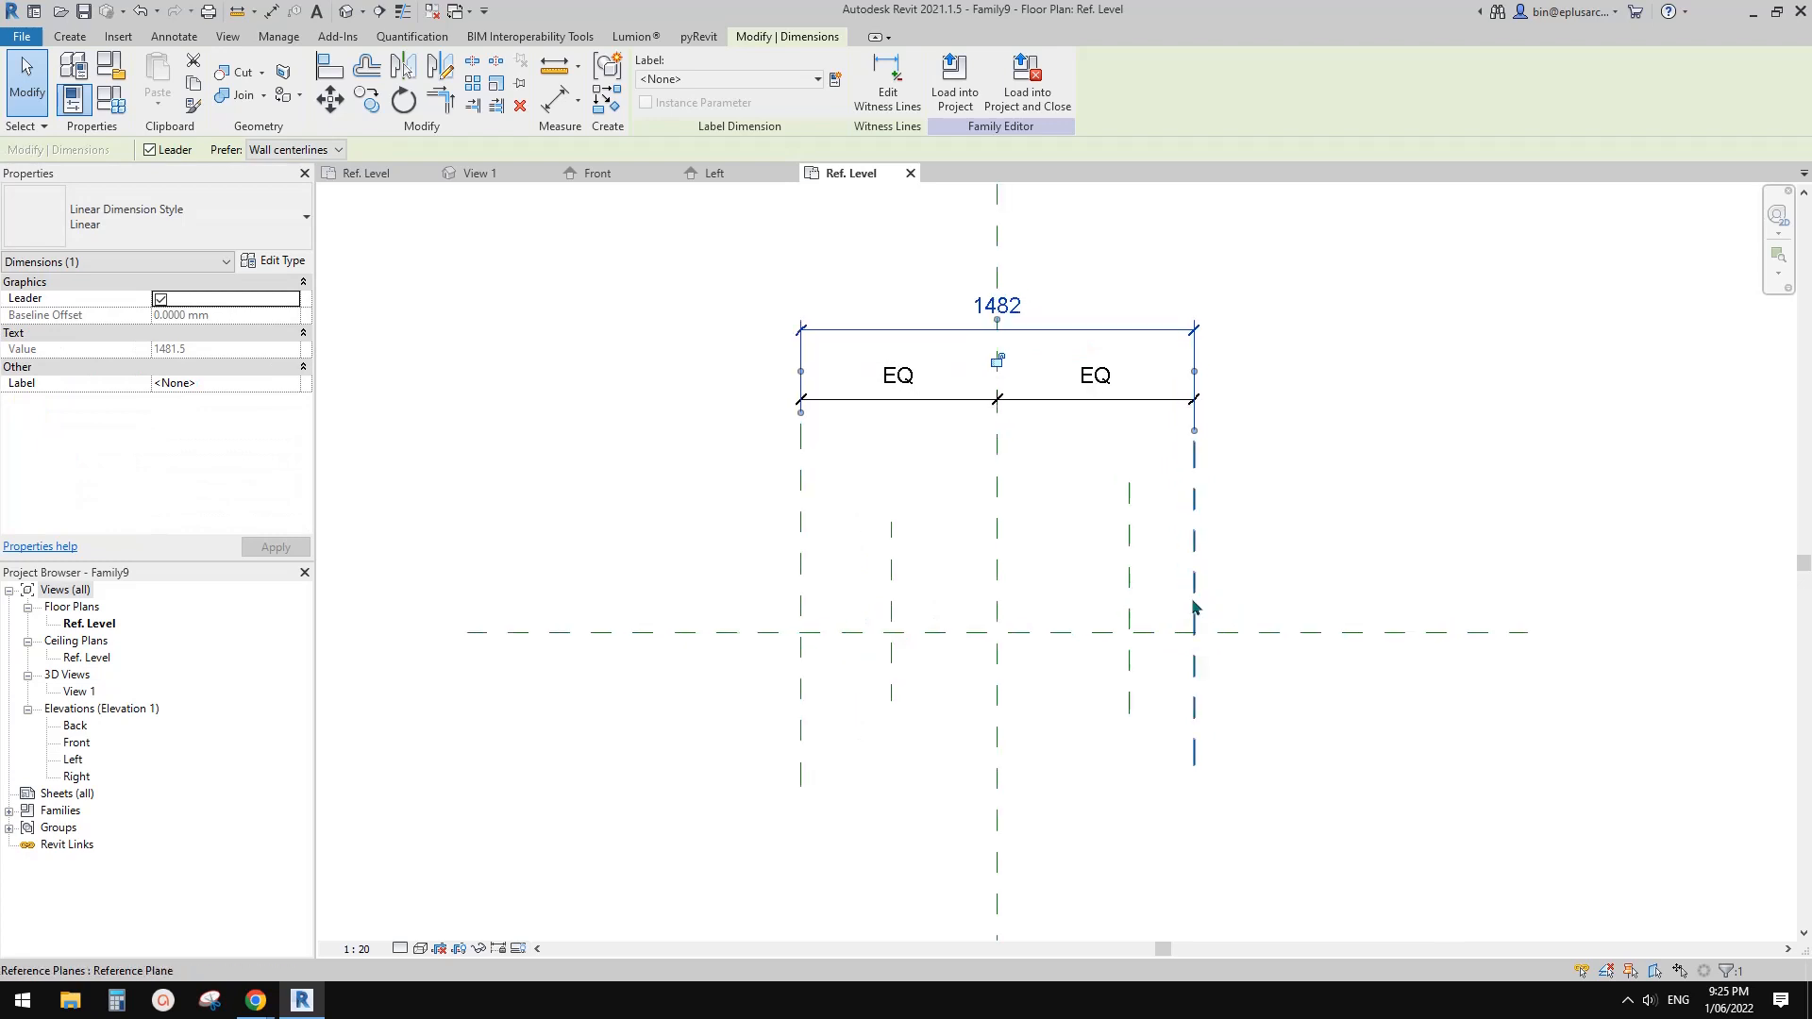
click(835, 79)
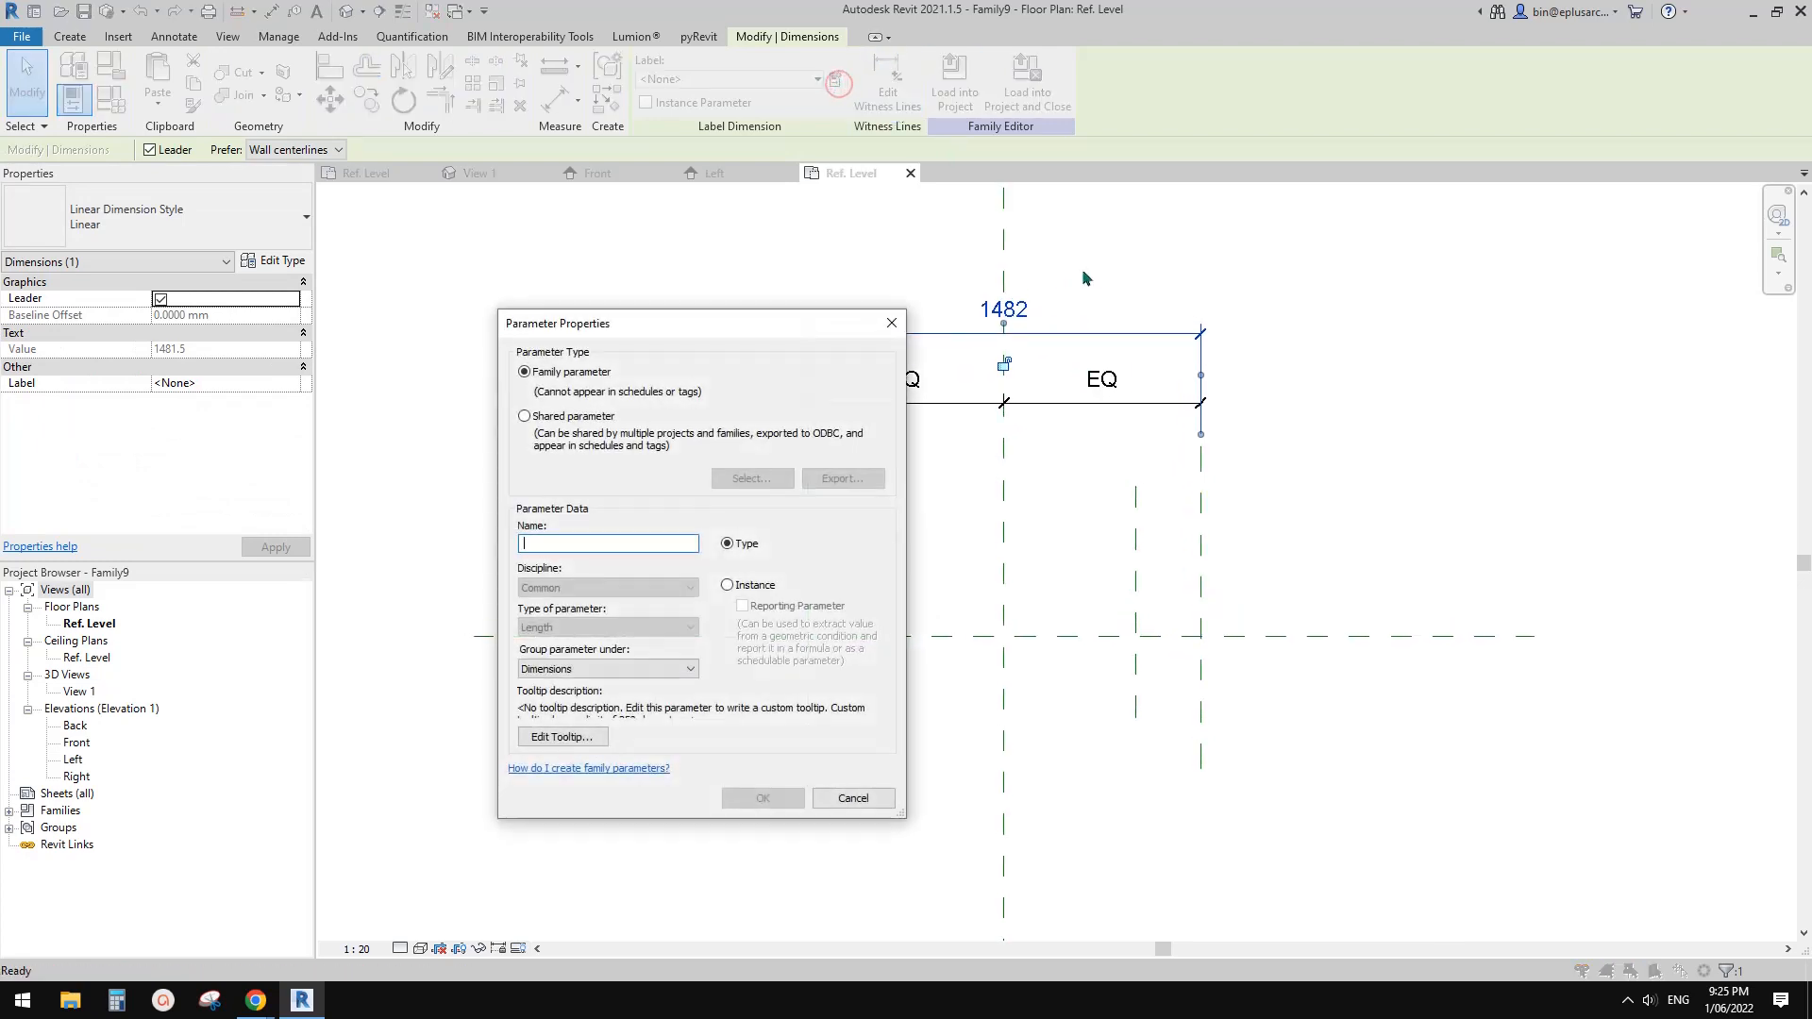
text(L)
click(729, 585)
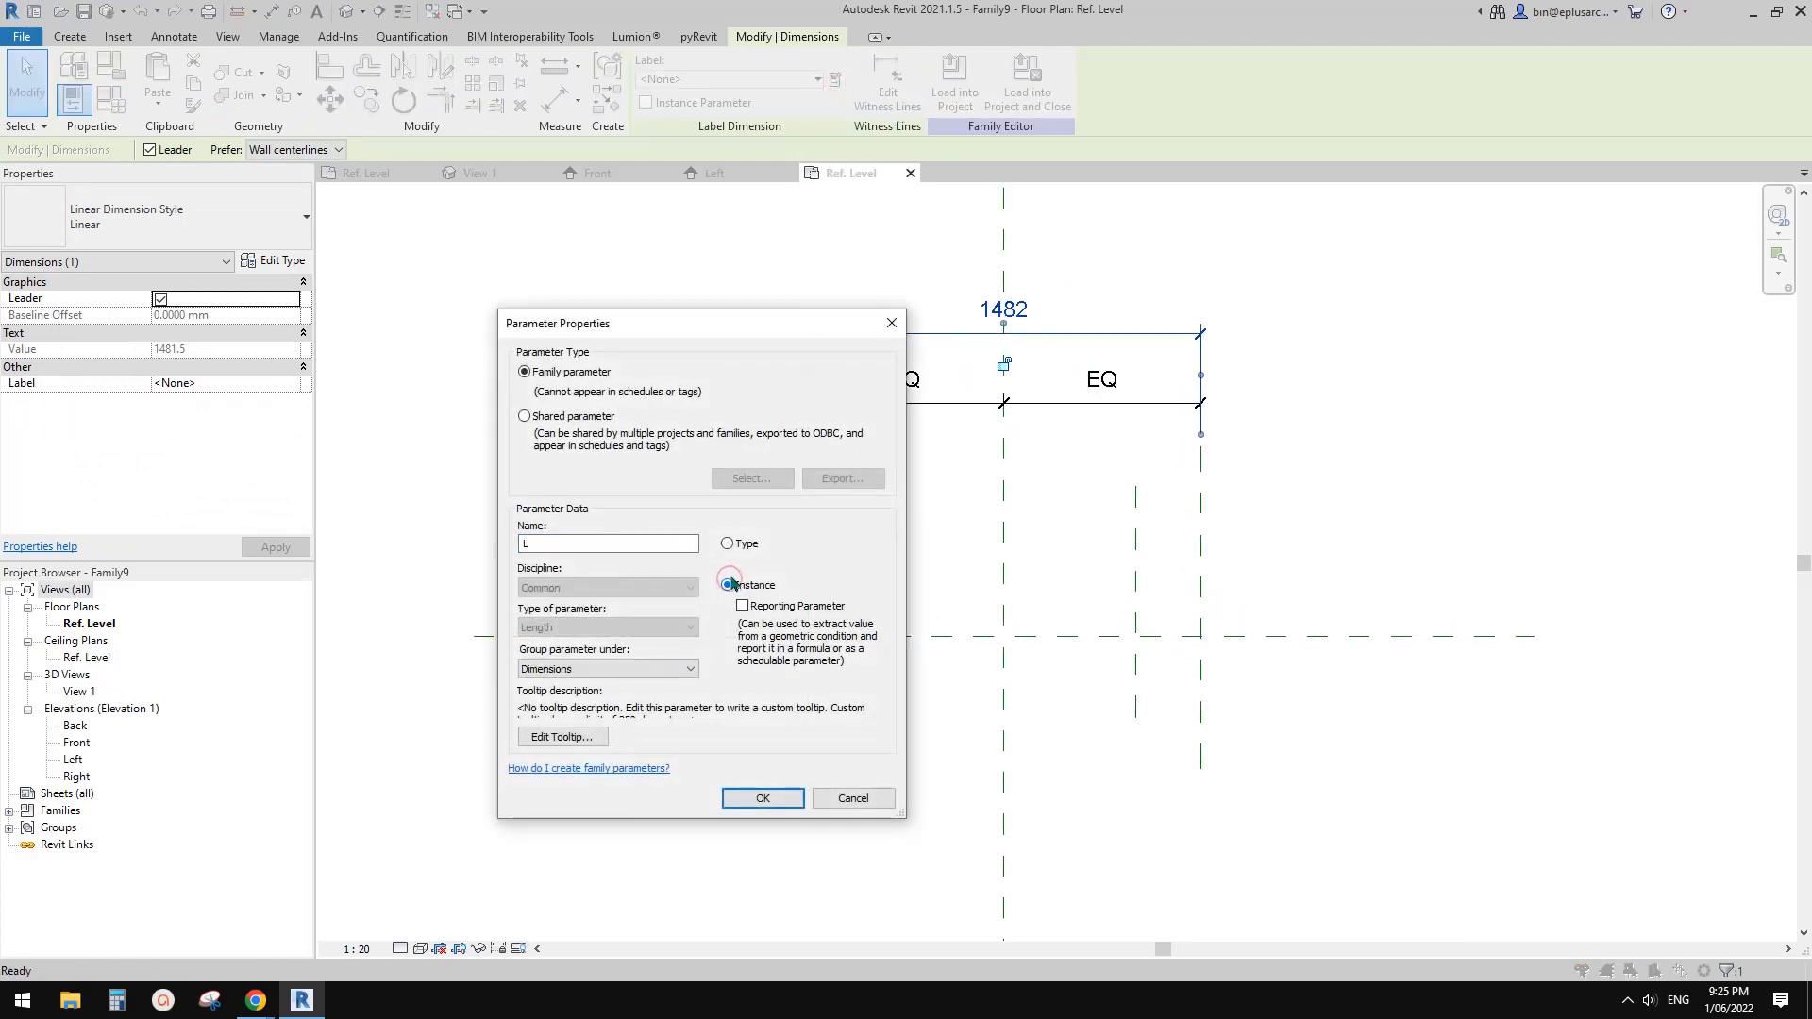
click(729, 544)
click(762, 798)
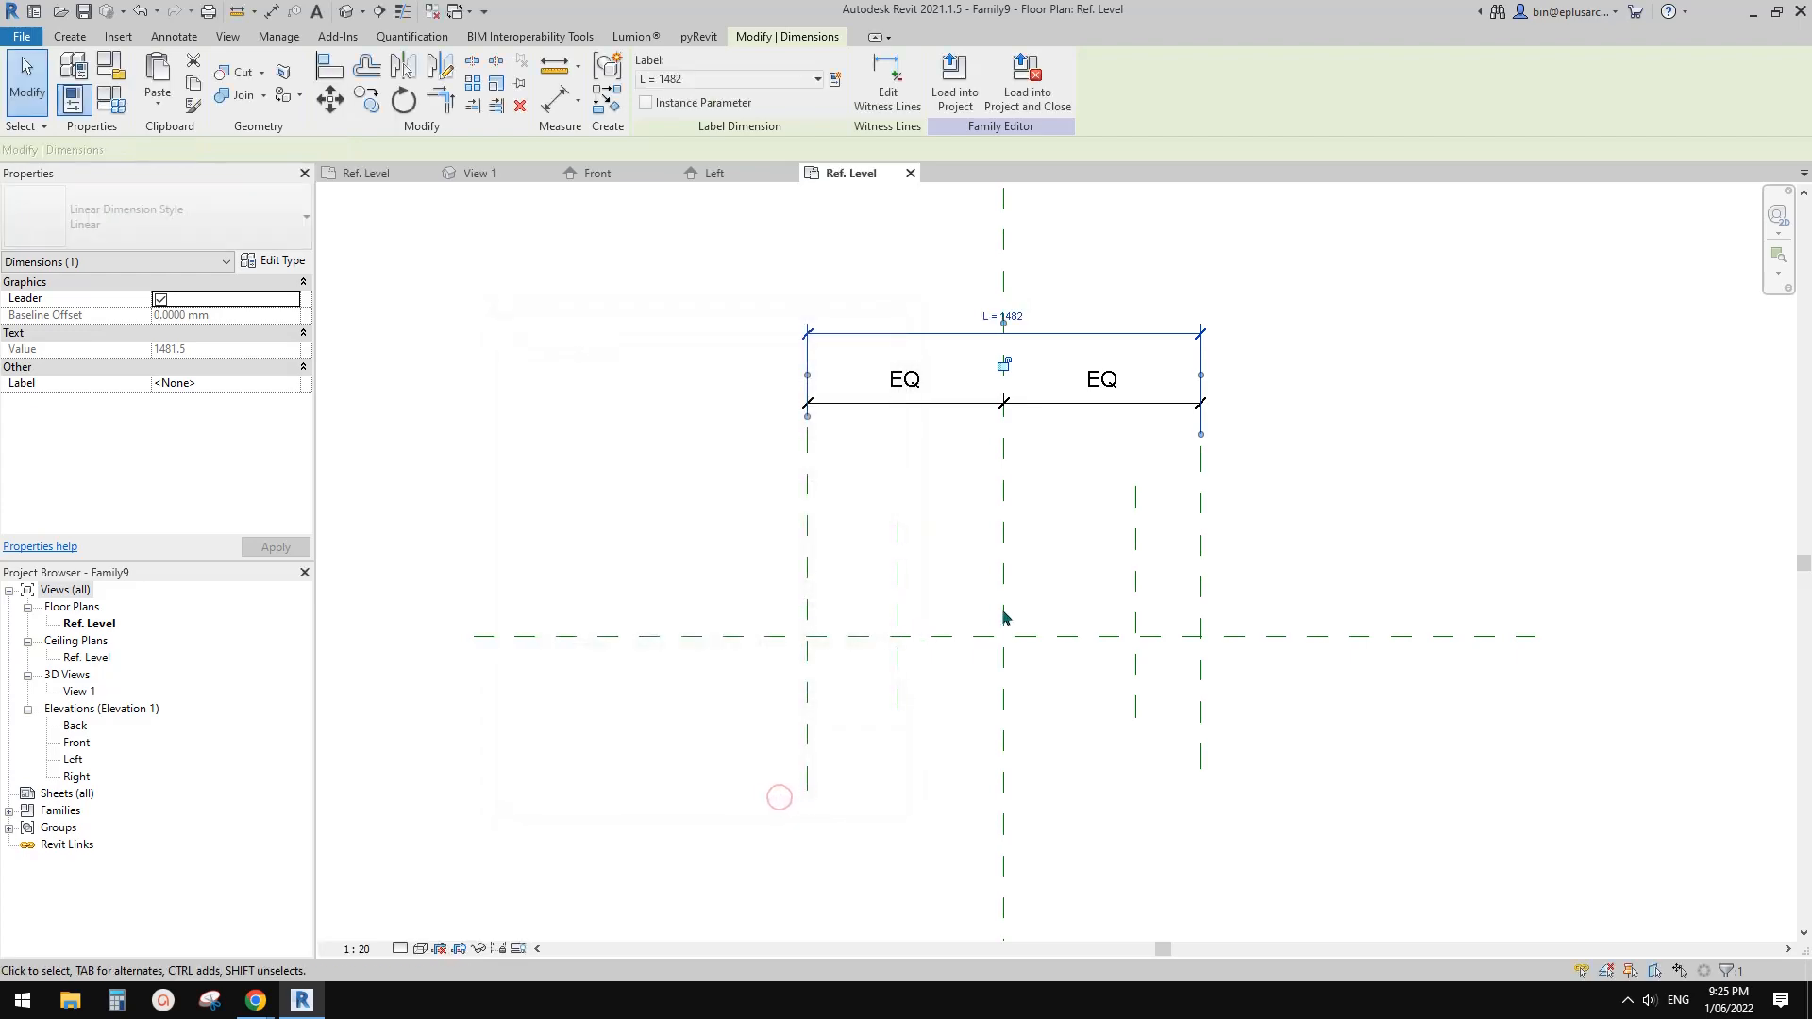
Move the inner left reference plane outward to about 142 mm from the outer left plane.
scroll(1008, 608, down, 1)
middle_drag(1012, 606, 1011, 611)
scroll(914, 623, up, 1)
click(906, 620)
drag(906, 612, 843, 611)
middle_drag(861, 622, 892, 635)
Add an aligned dimension between the inner and outer left reference planes.
key(d)
key(i)
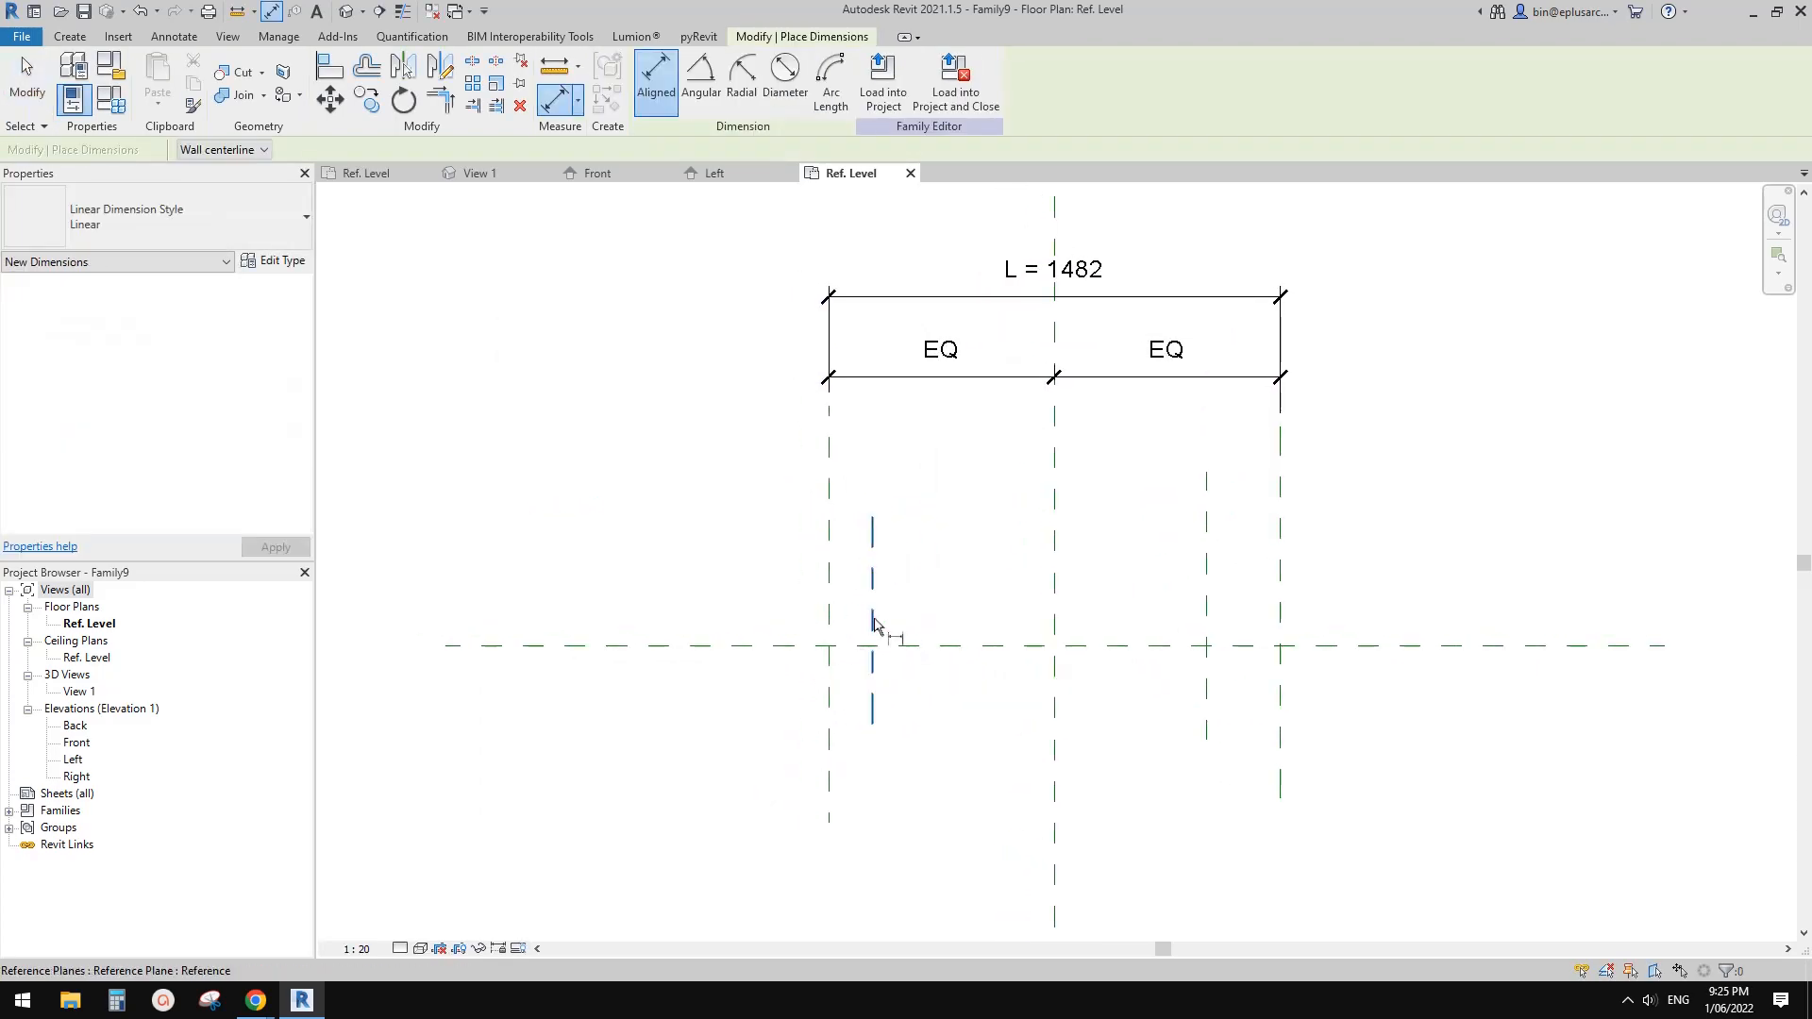
click(873, 617)
click(831, 623)
click(904, 493)
key(Escape)
key(Escape)
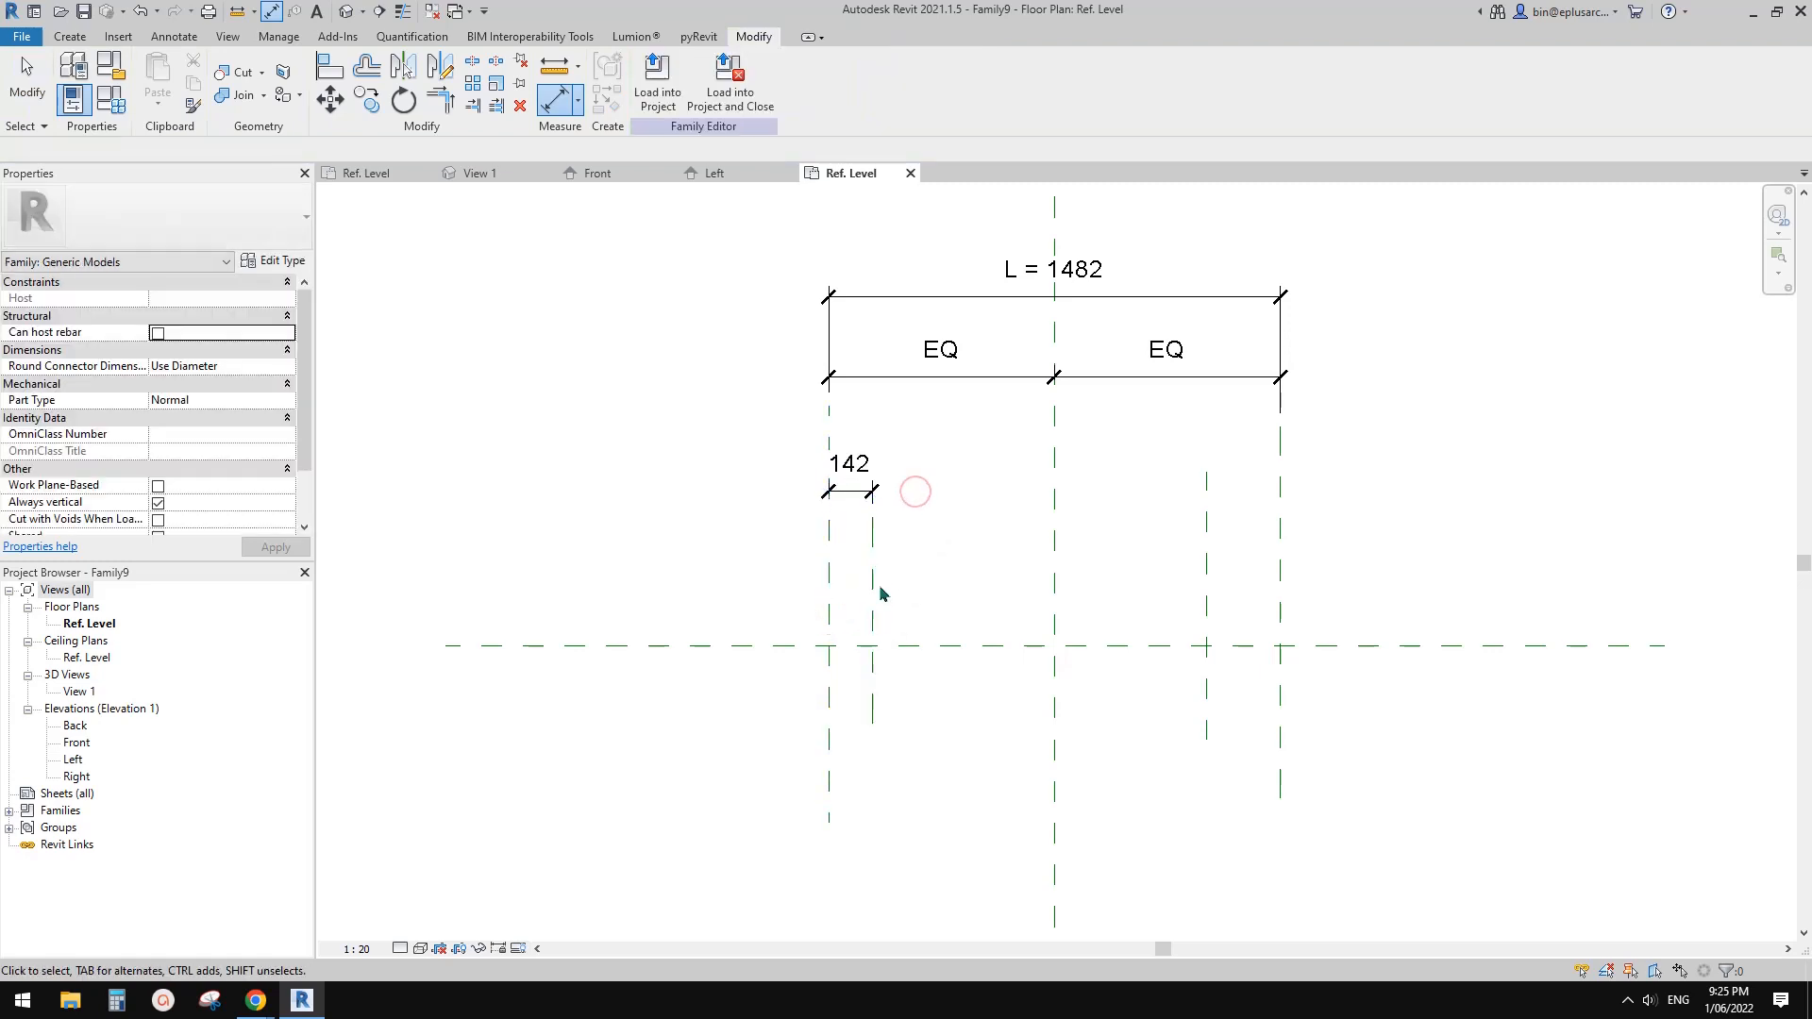
Check in the Chrome document's sketch where the connectors sit along the light fixture, and return to Revit.
click(873, 604)
click(650, 836)
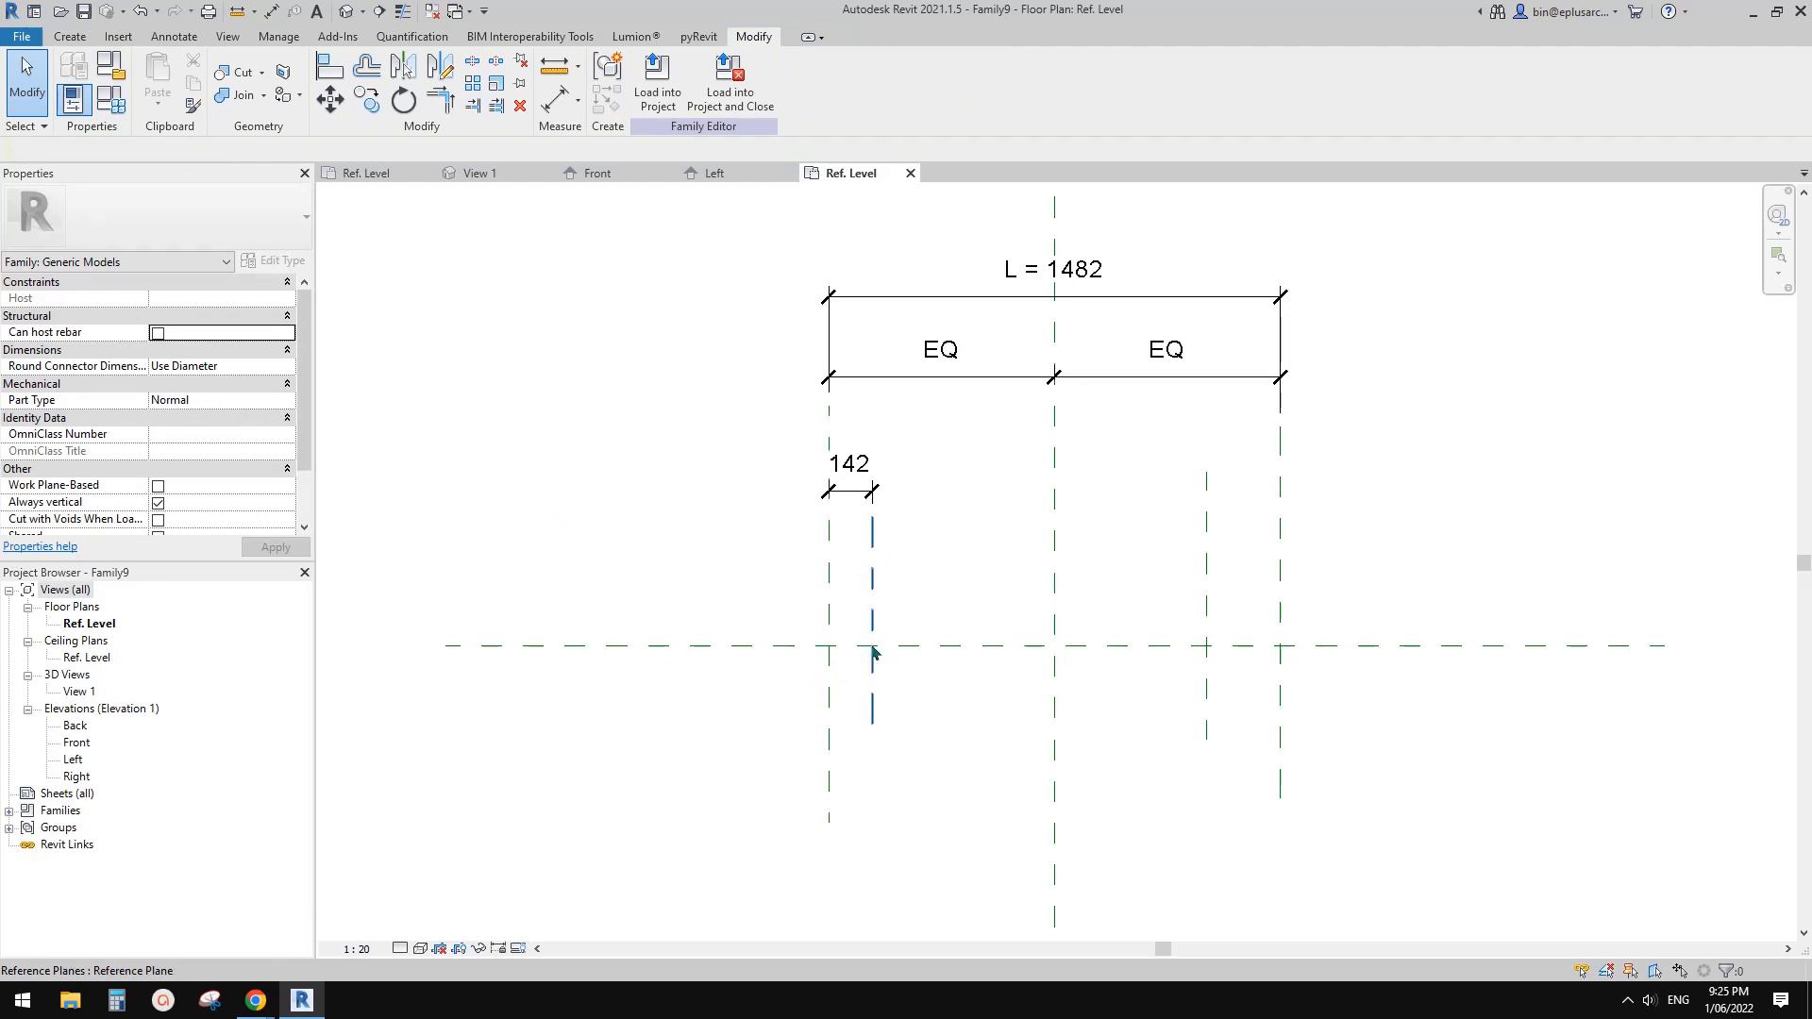
mouse_move(255, 999)
click(386, 934)
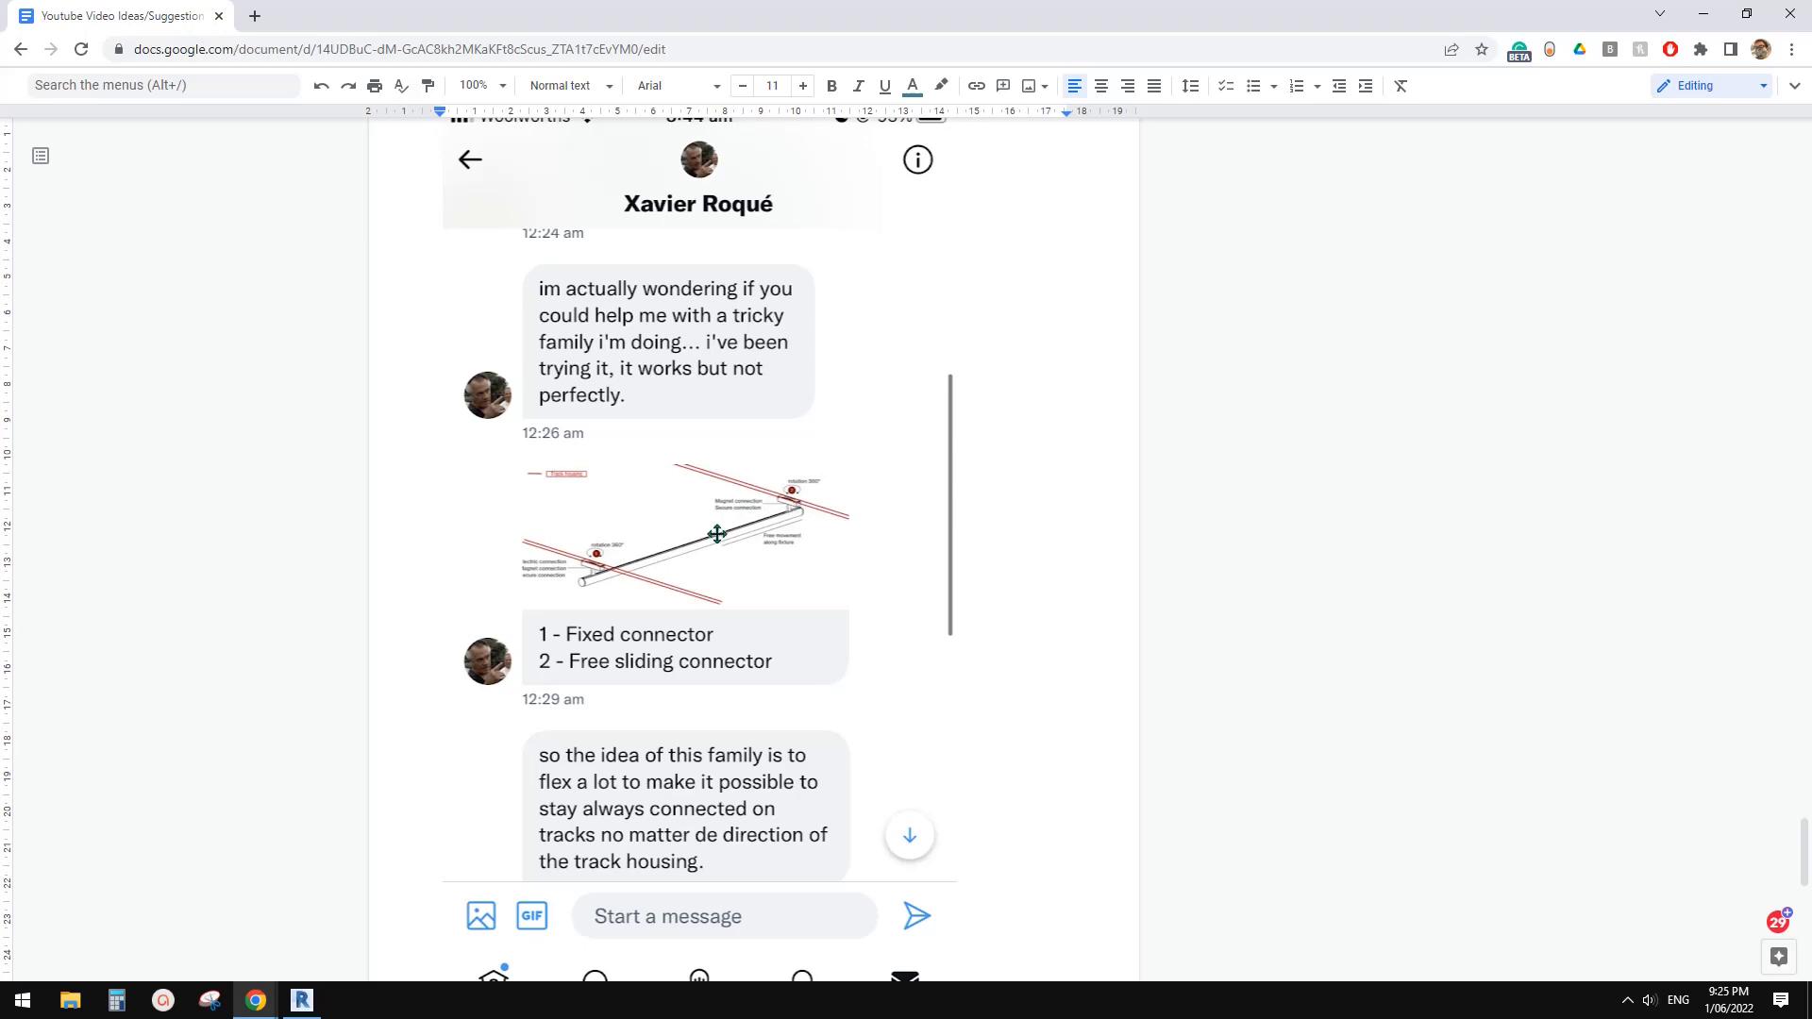
click(297, 1010)
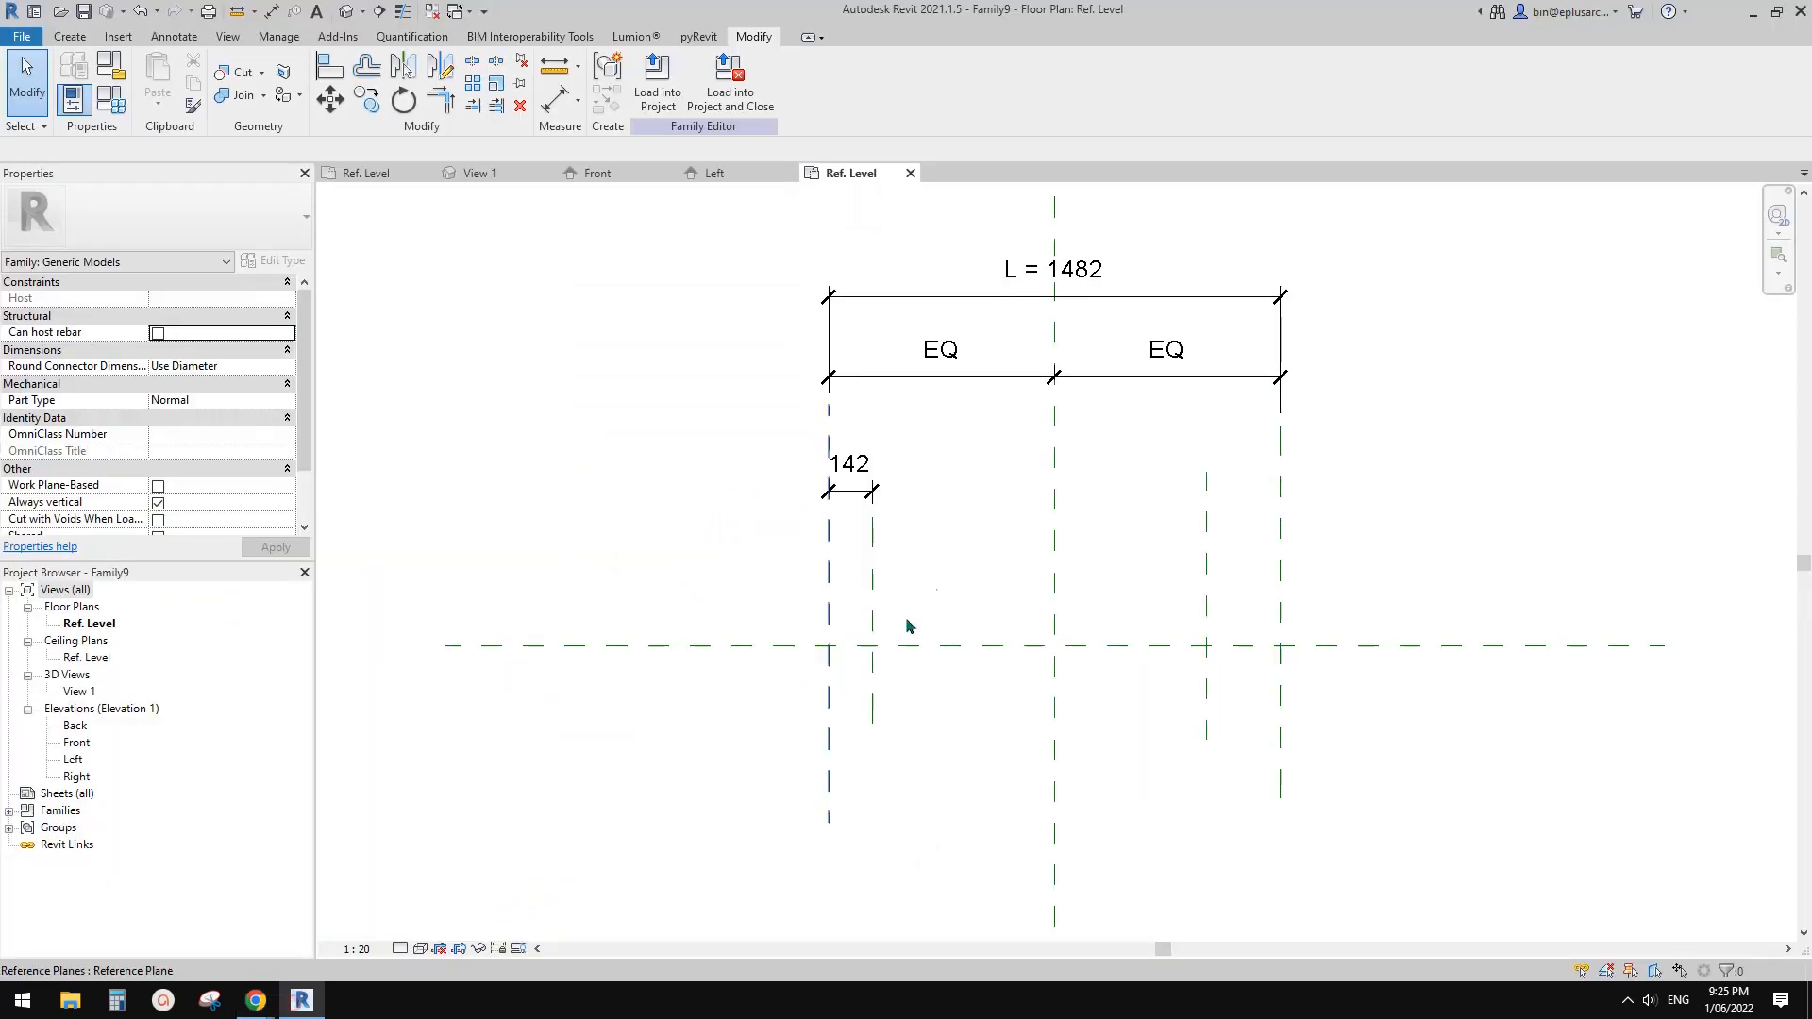
Set the distance between the inner and outer left reference planes to 100 mm.
scroll(912, 501, up, 1)
click(863, 551)
click(838, 464)
middle_drag(1036, 521, 1035, 524)
text(100)
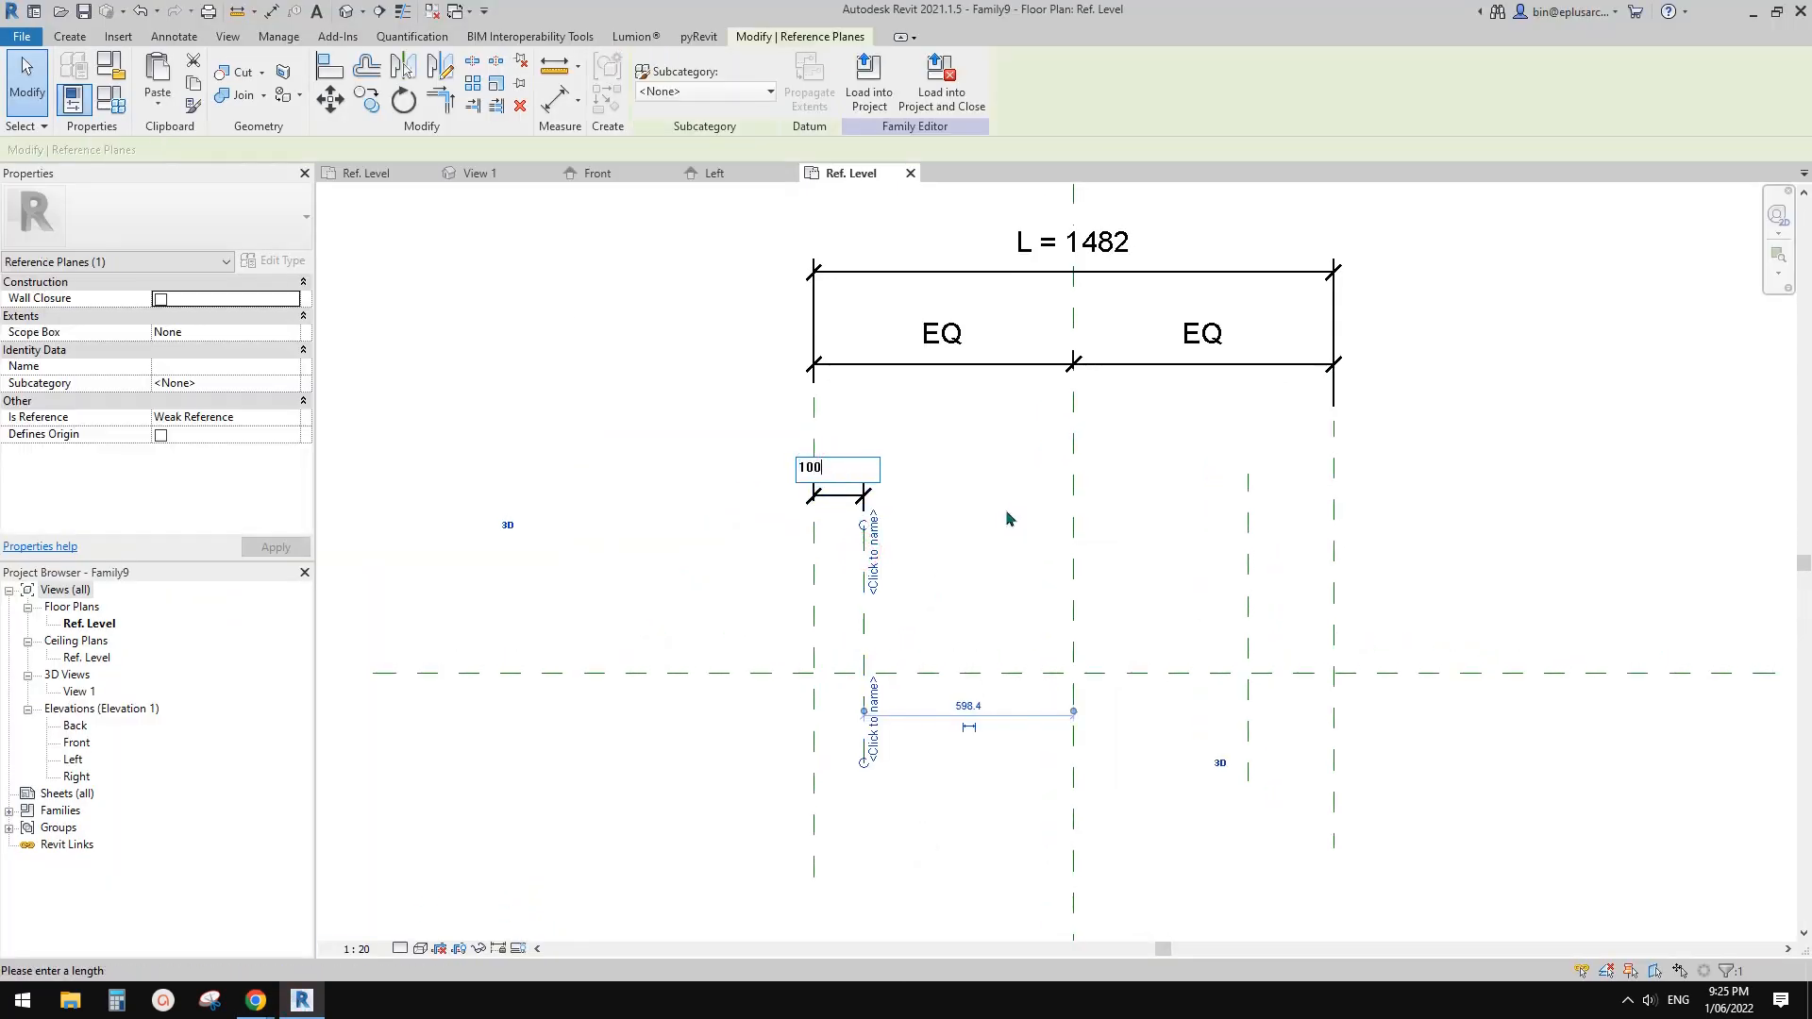
key(Return)
Lock the 100 mm dimension between the two left reference planes.
click(840, 507)
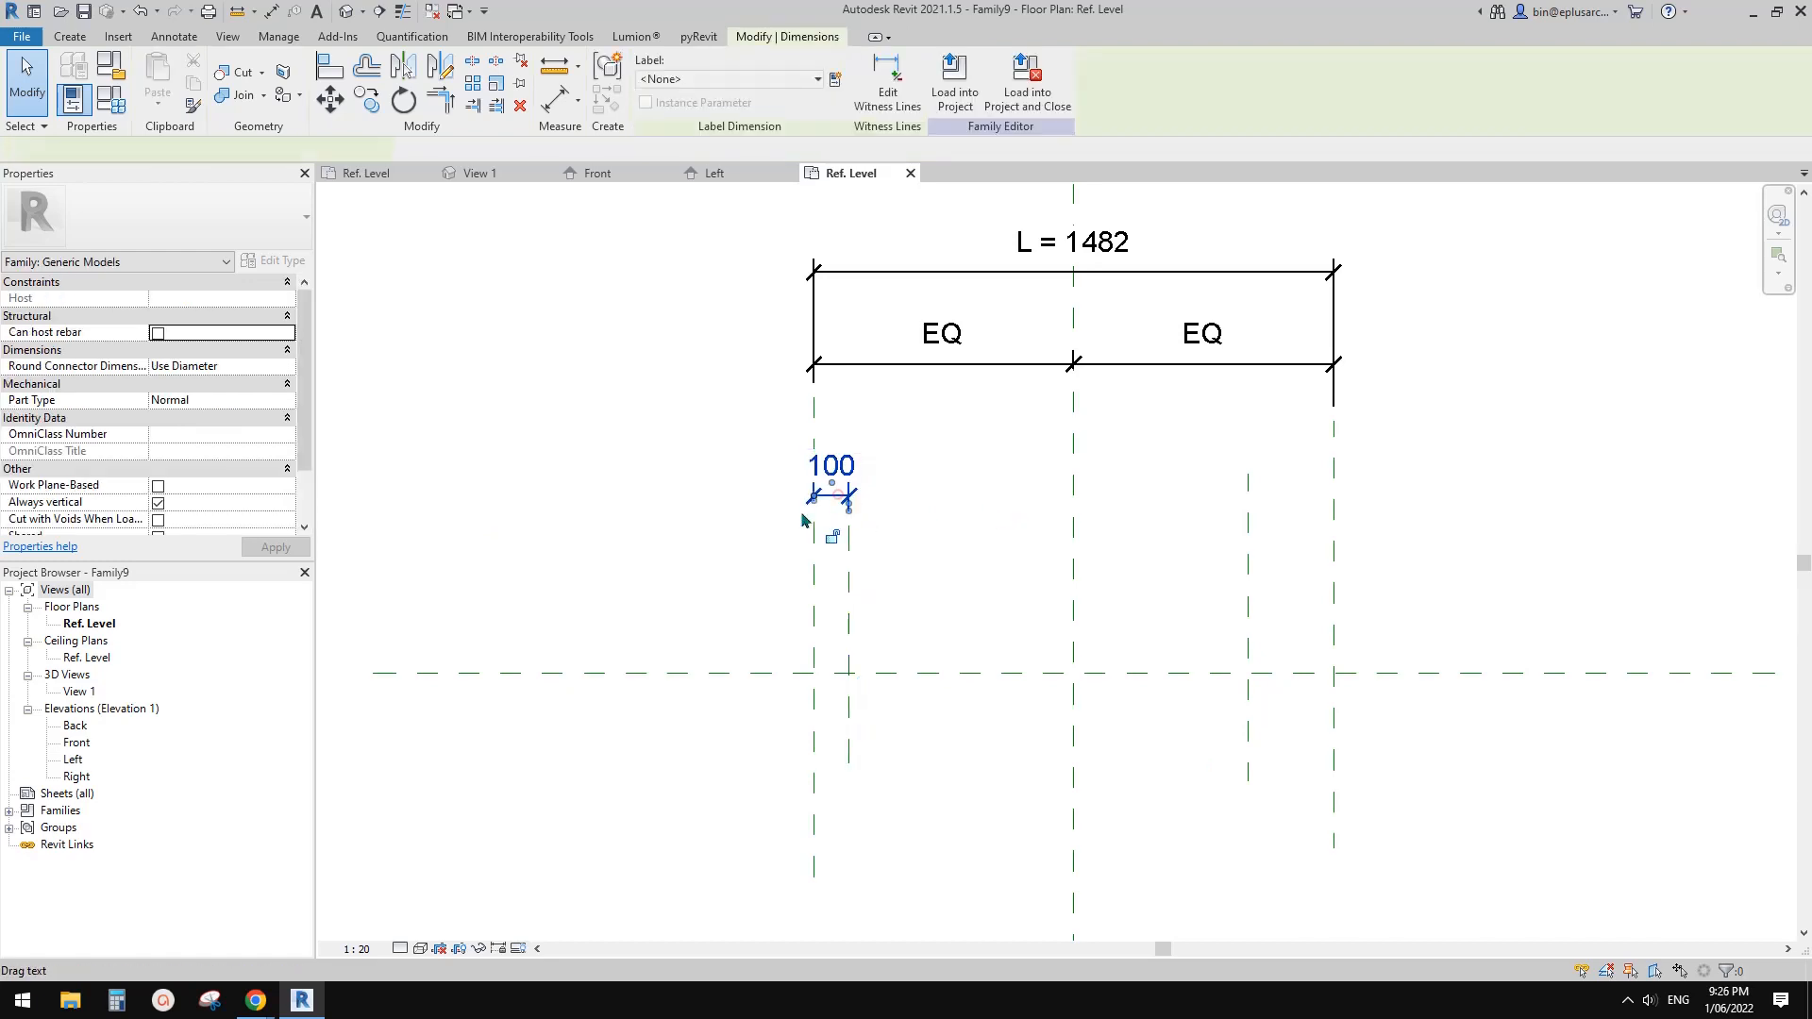
click(846, 493)
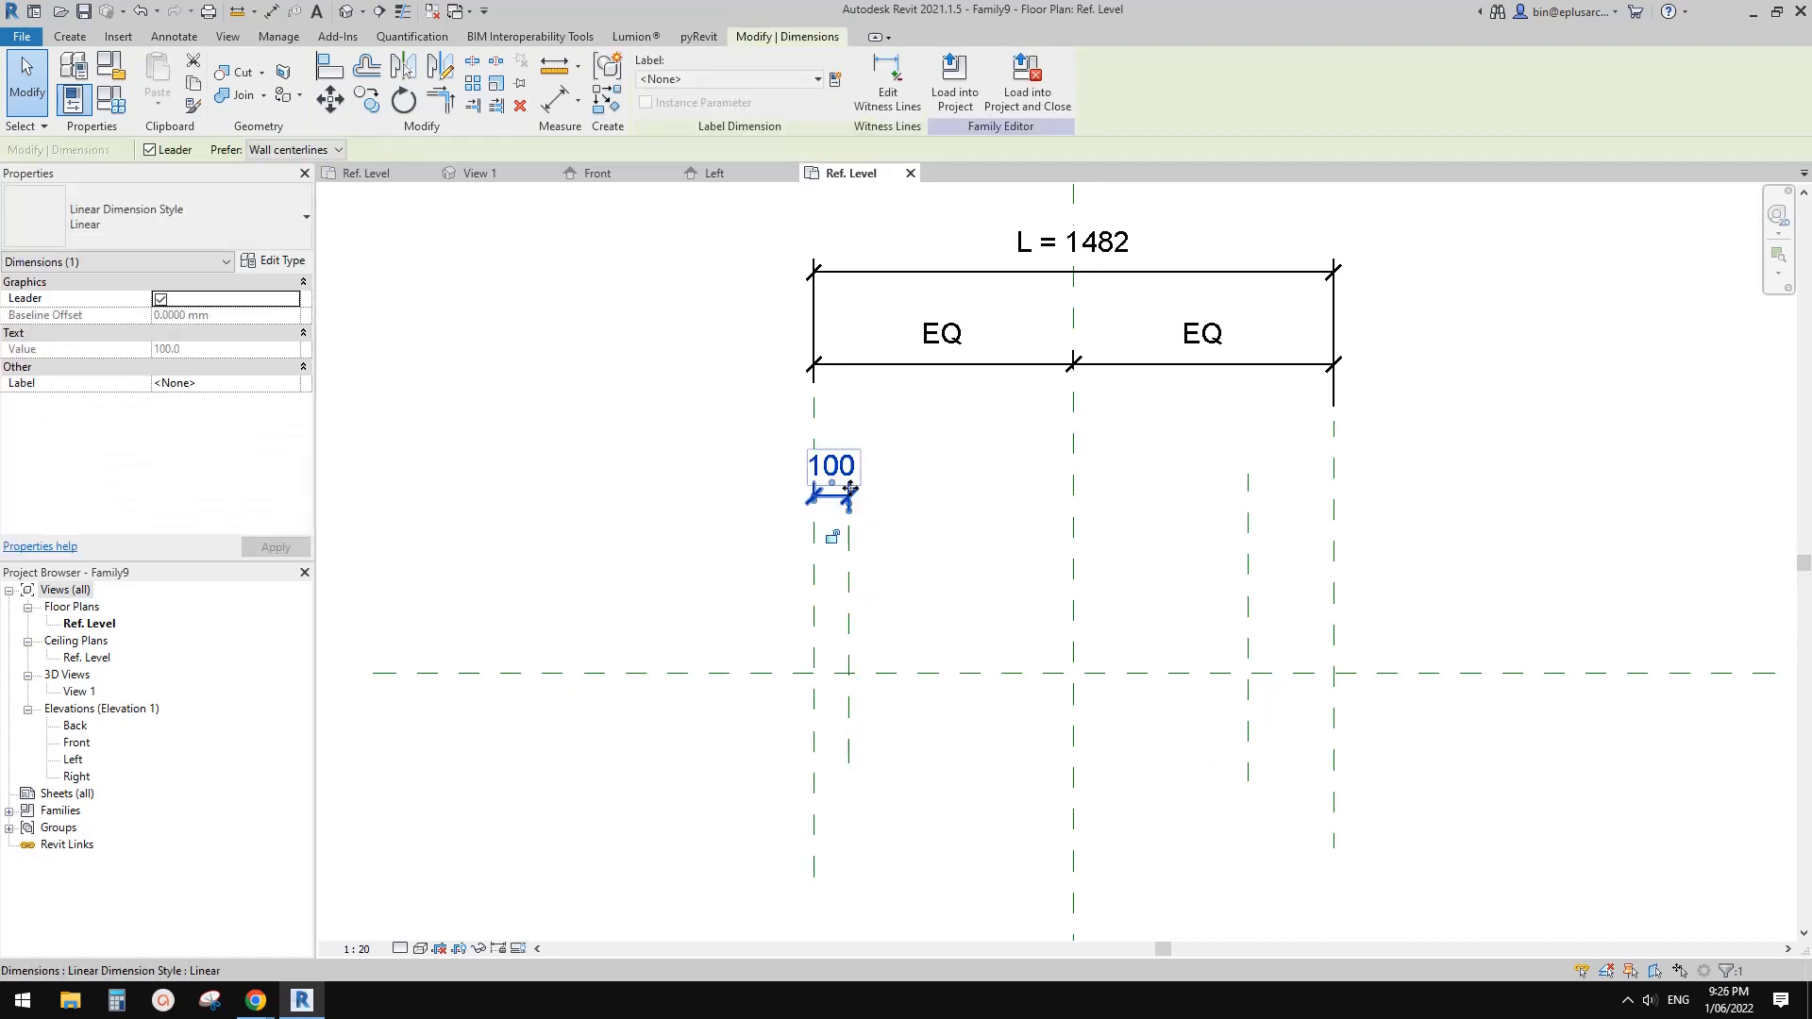
scroll(896, 514, up, 1)
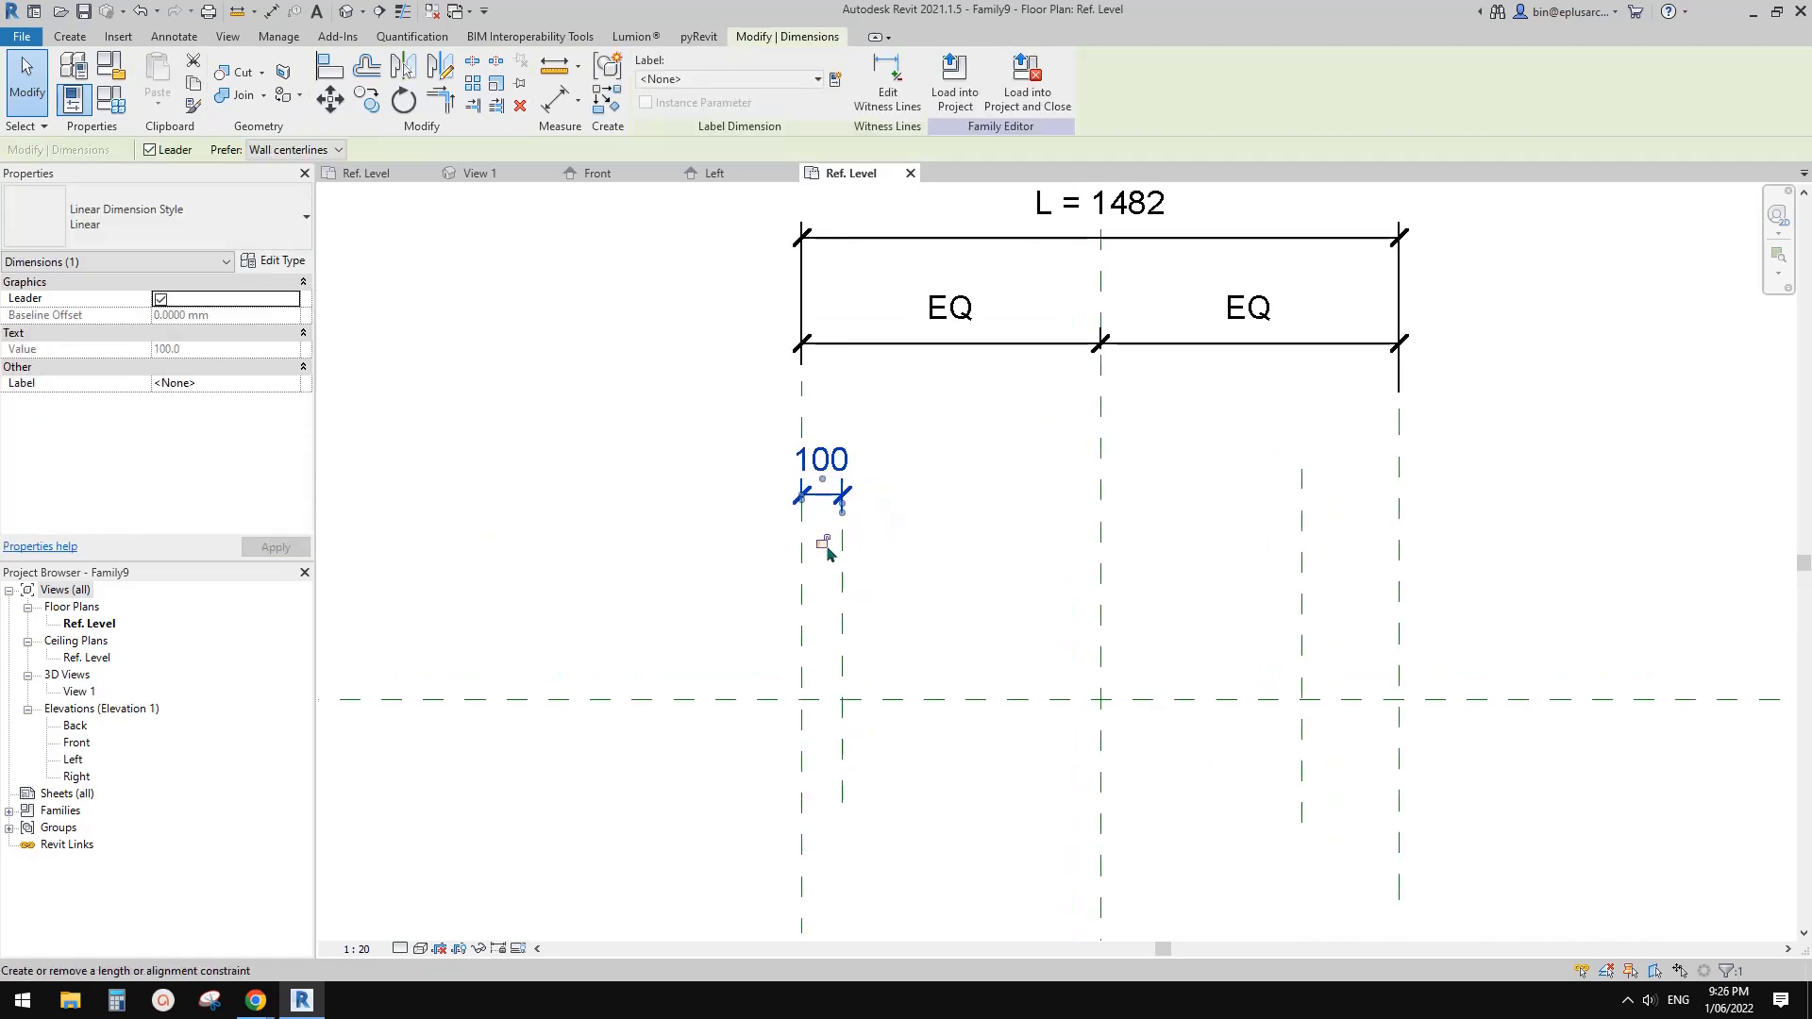
click(832, 537)
click(943, 574)
Place the inner right reference plane 100 mm from the outer right plane and make its temporary dimensions permanent.
middle_drag(950, 581, 838, 536)
scroll(838, 536, down, 1)
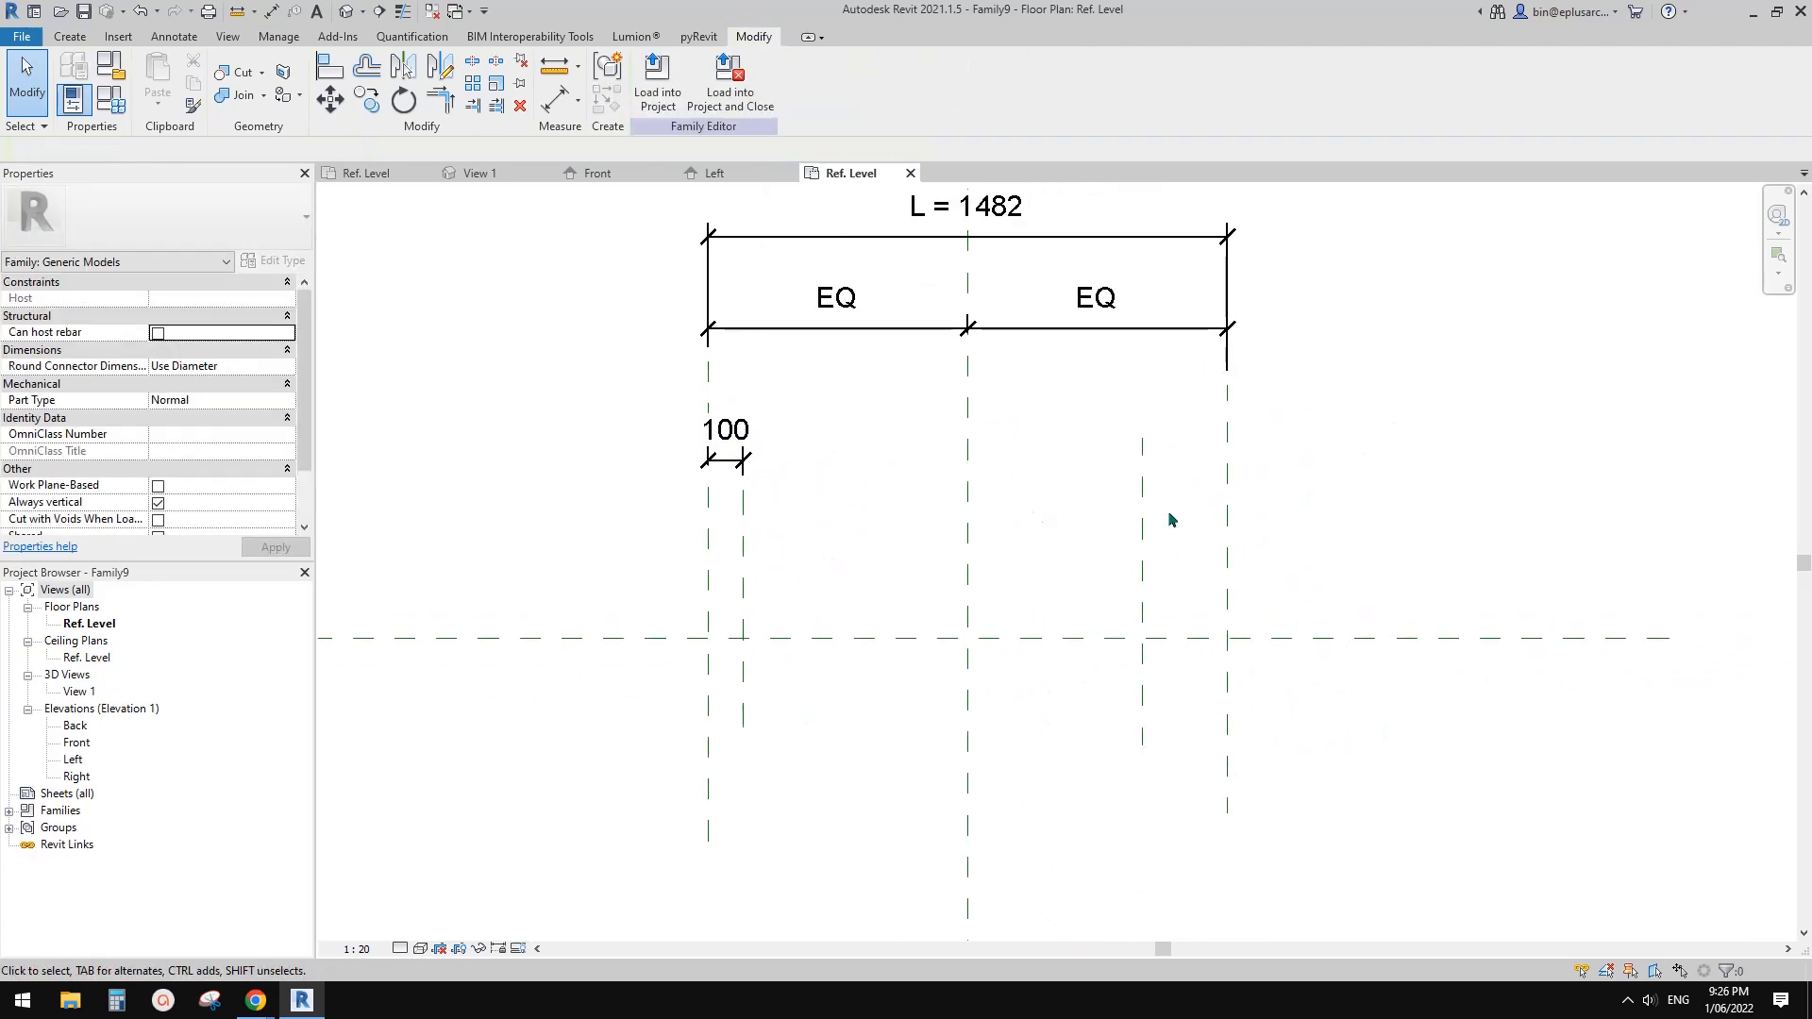
click(1143, 609)
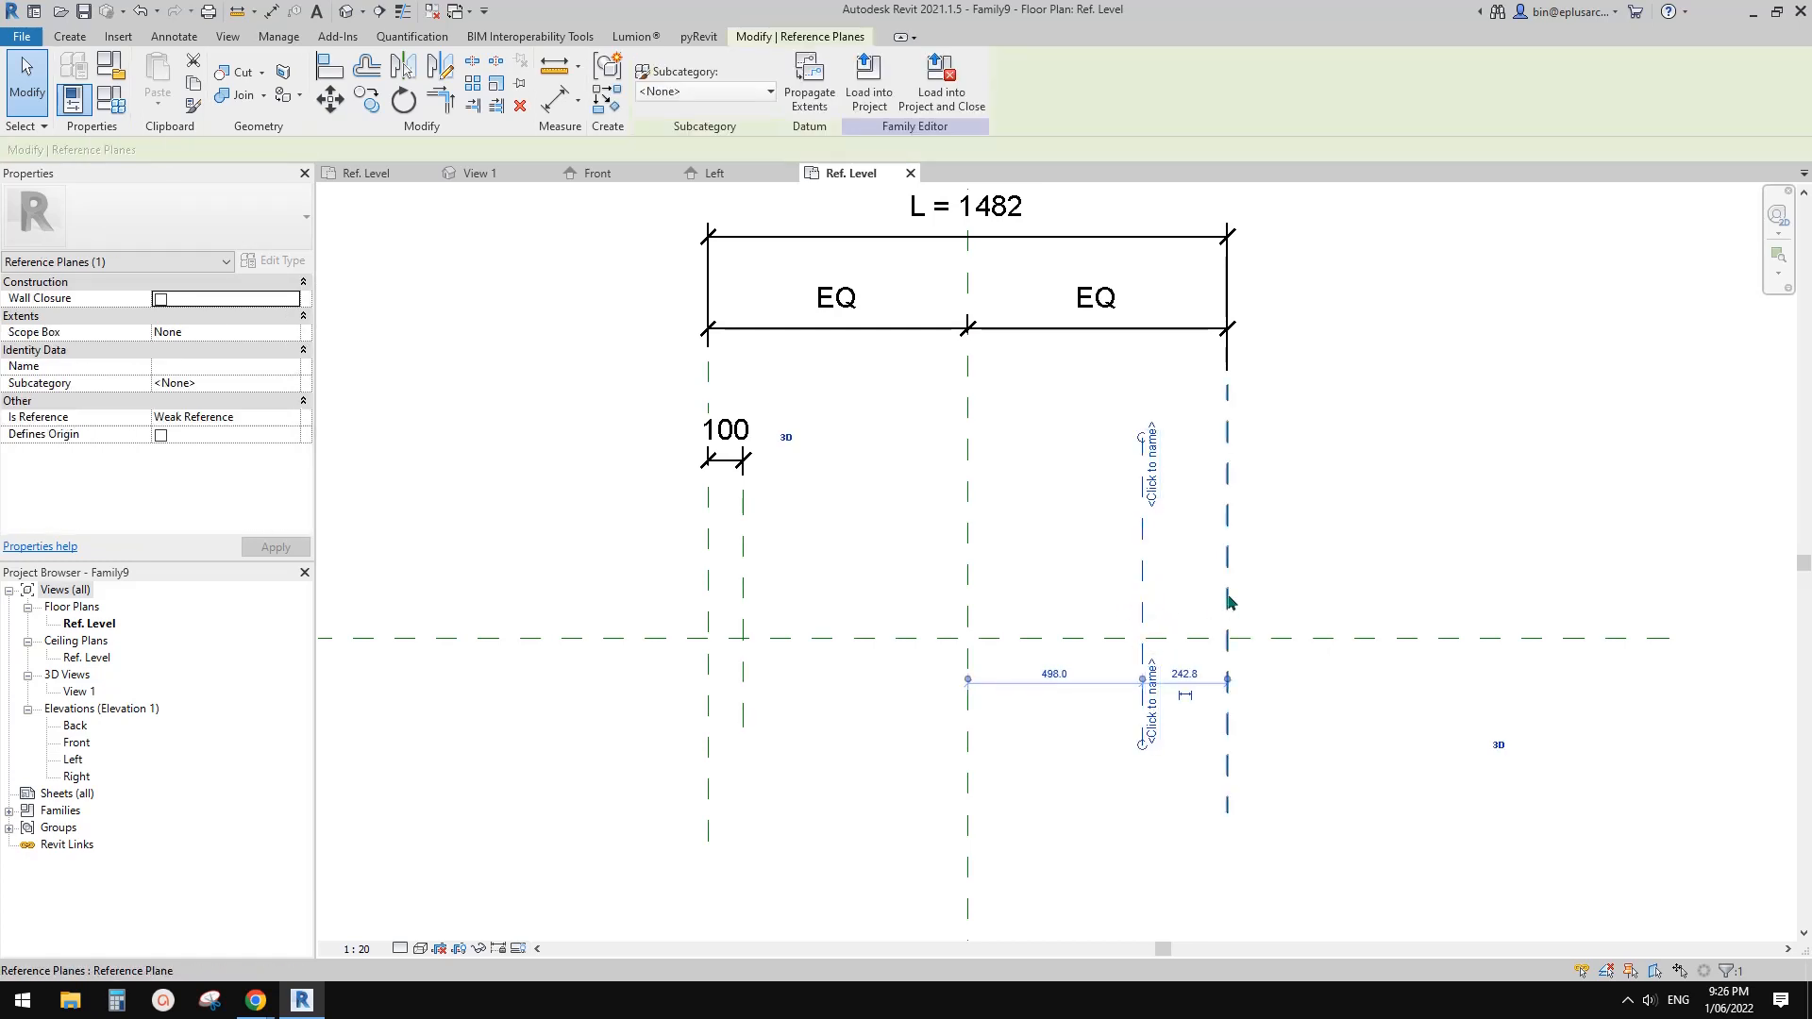
click(1189, 626)
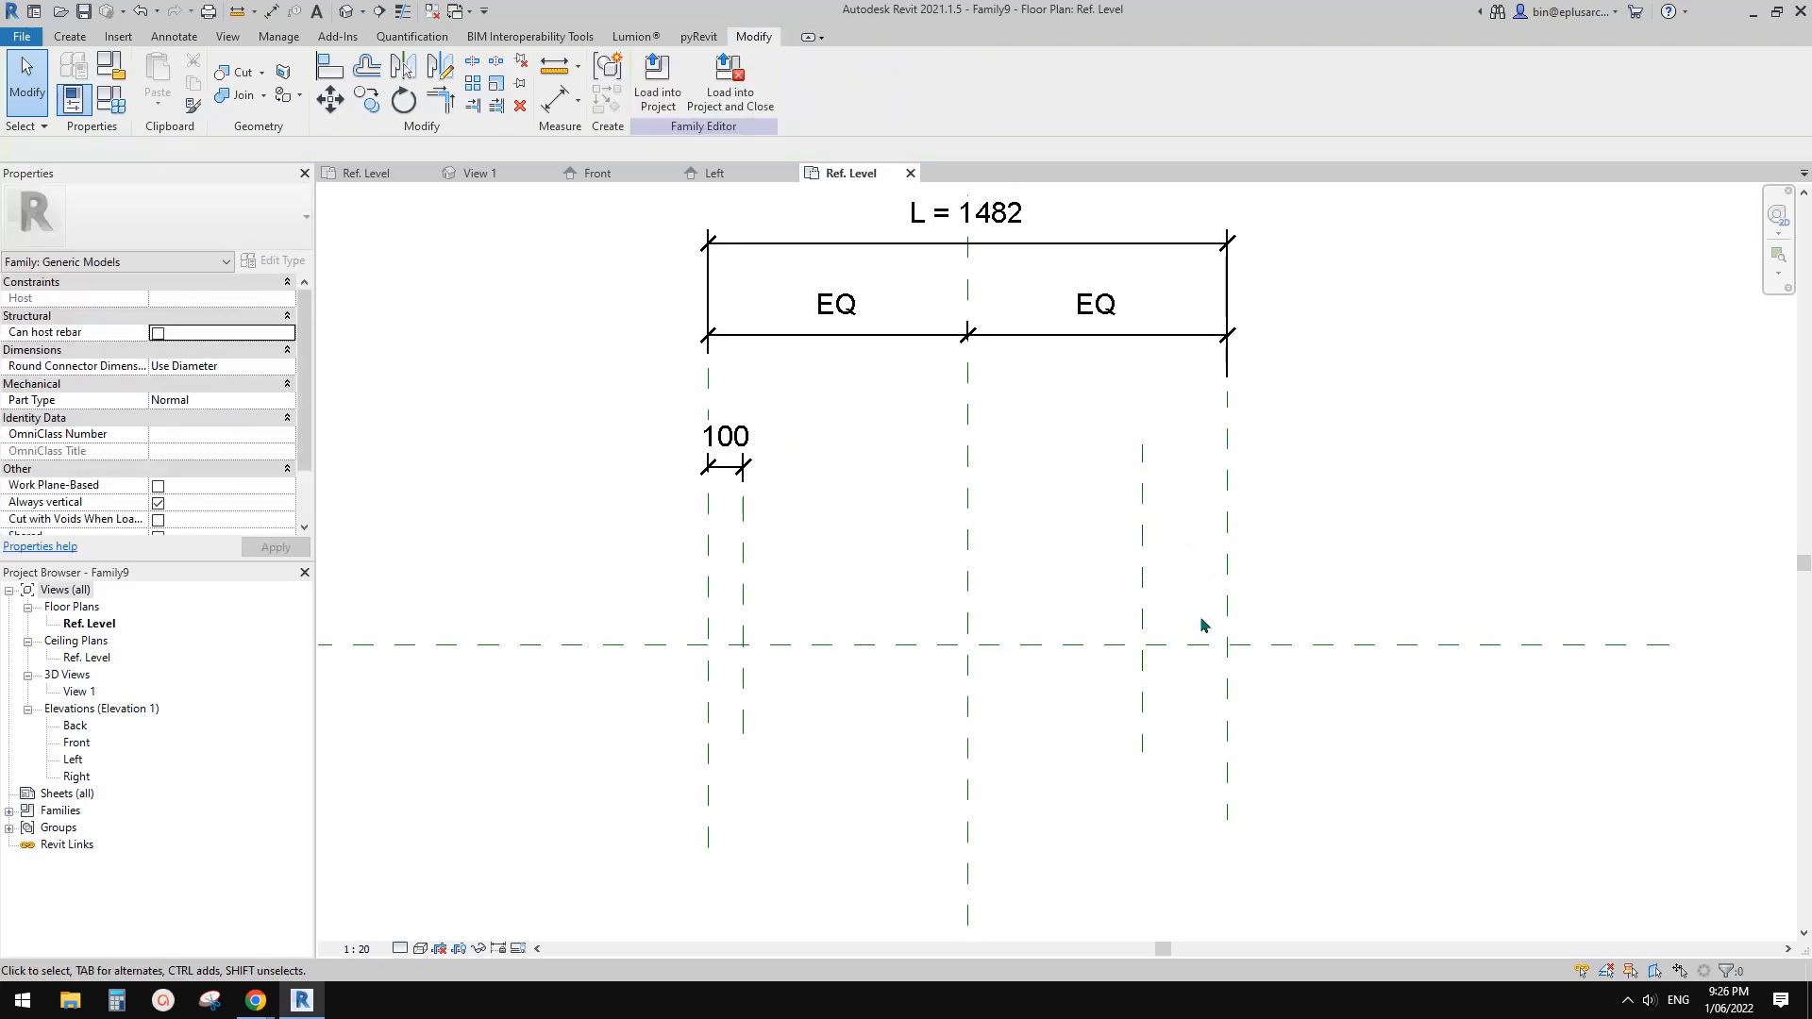
click(1143, 534)
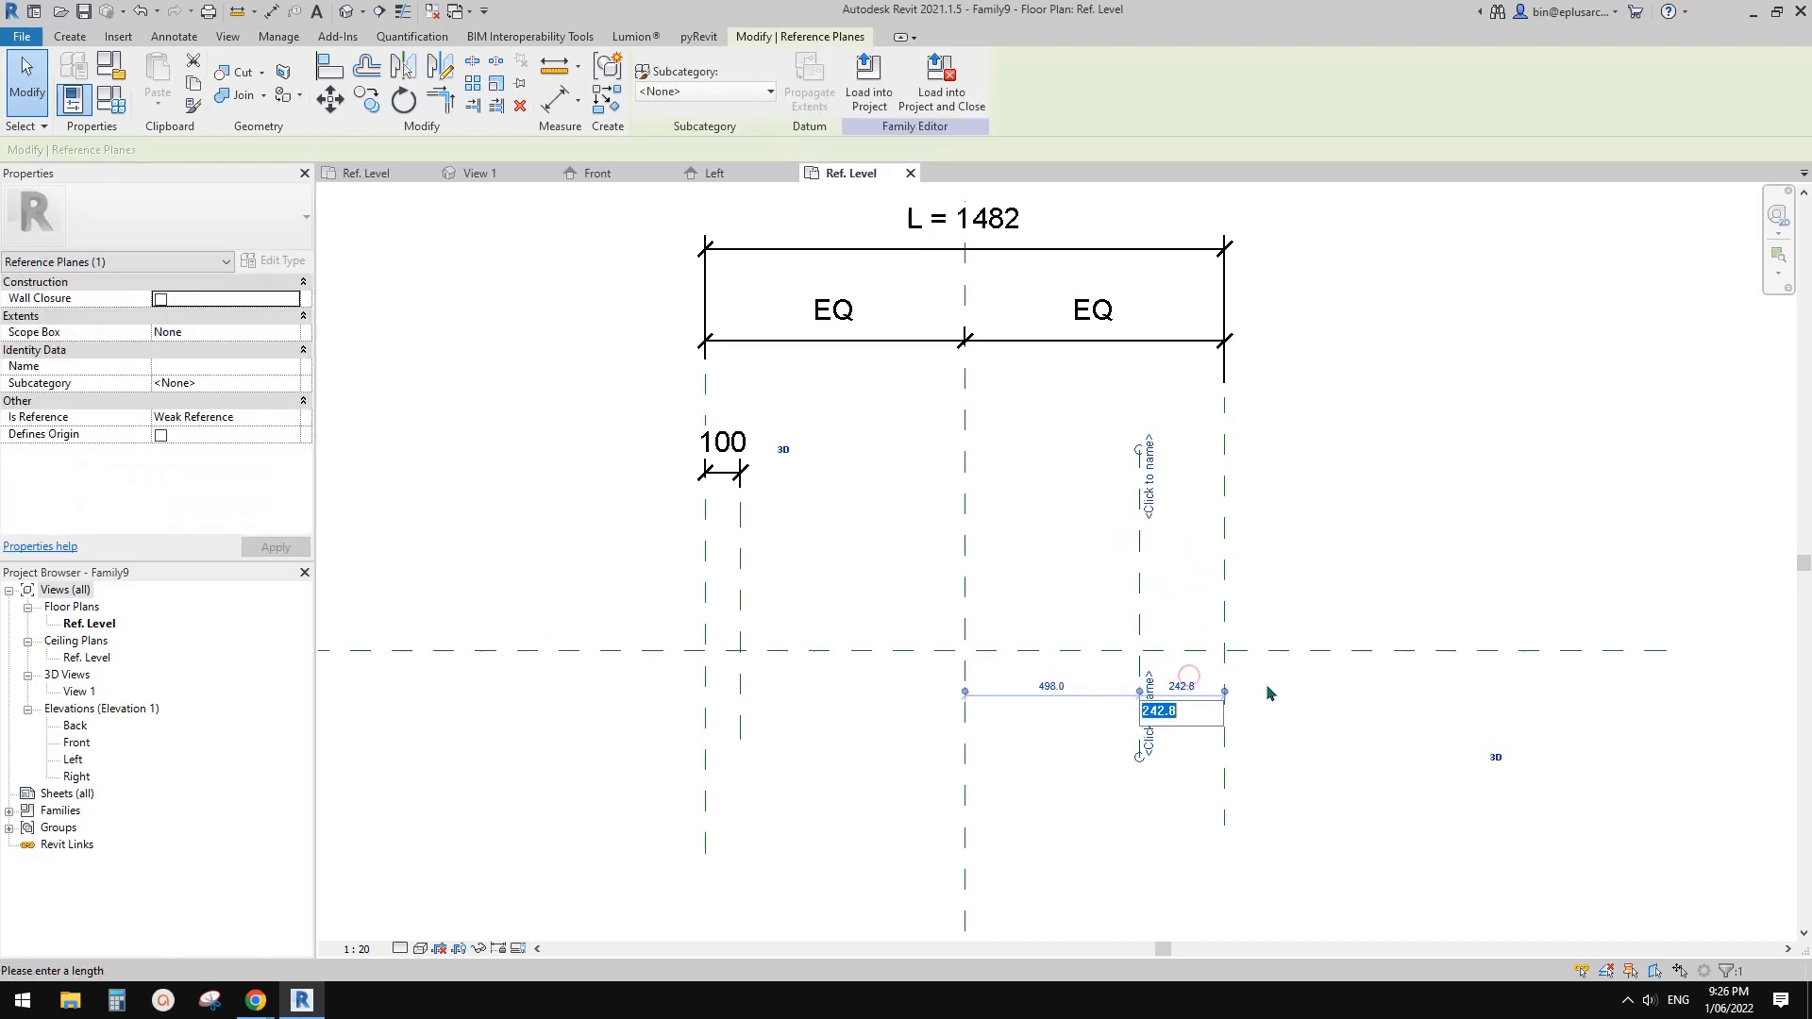
key(Return)
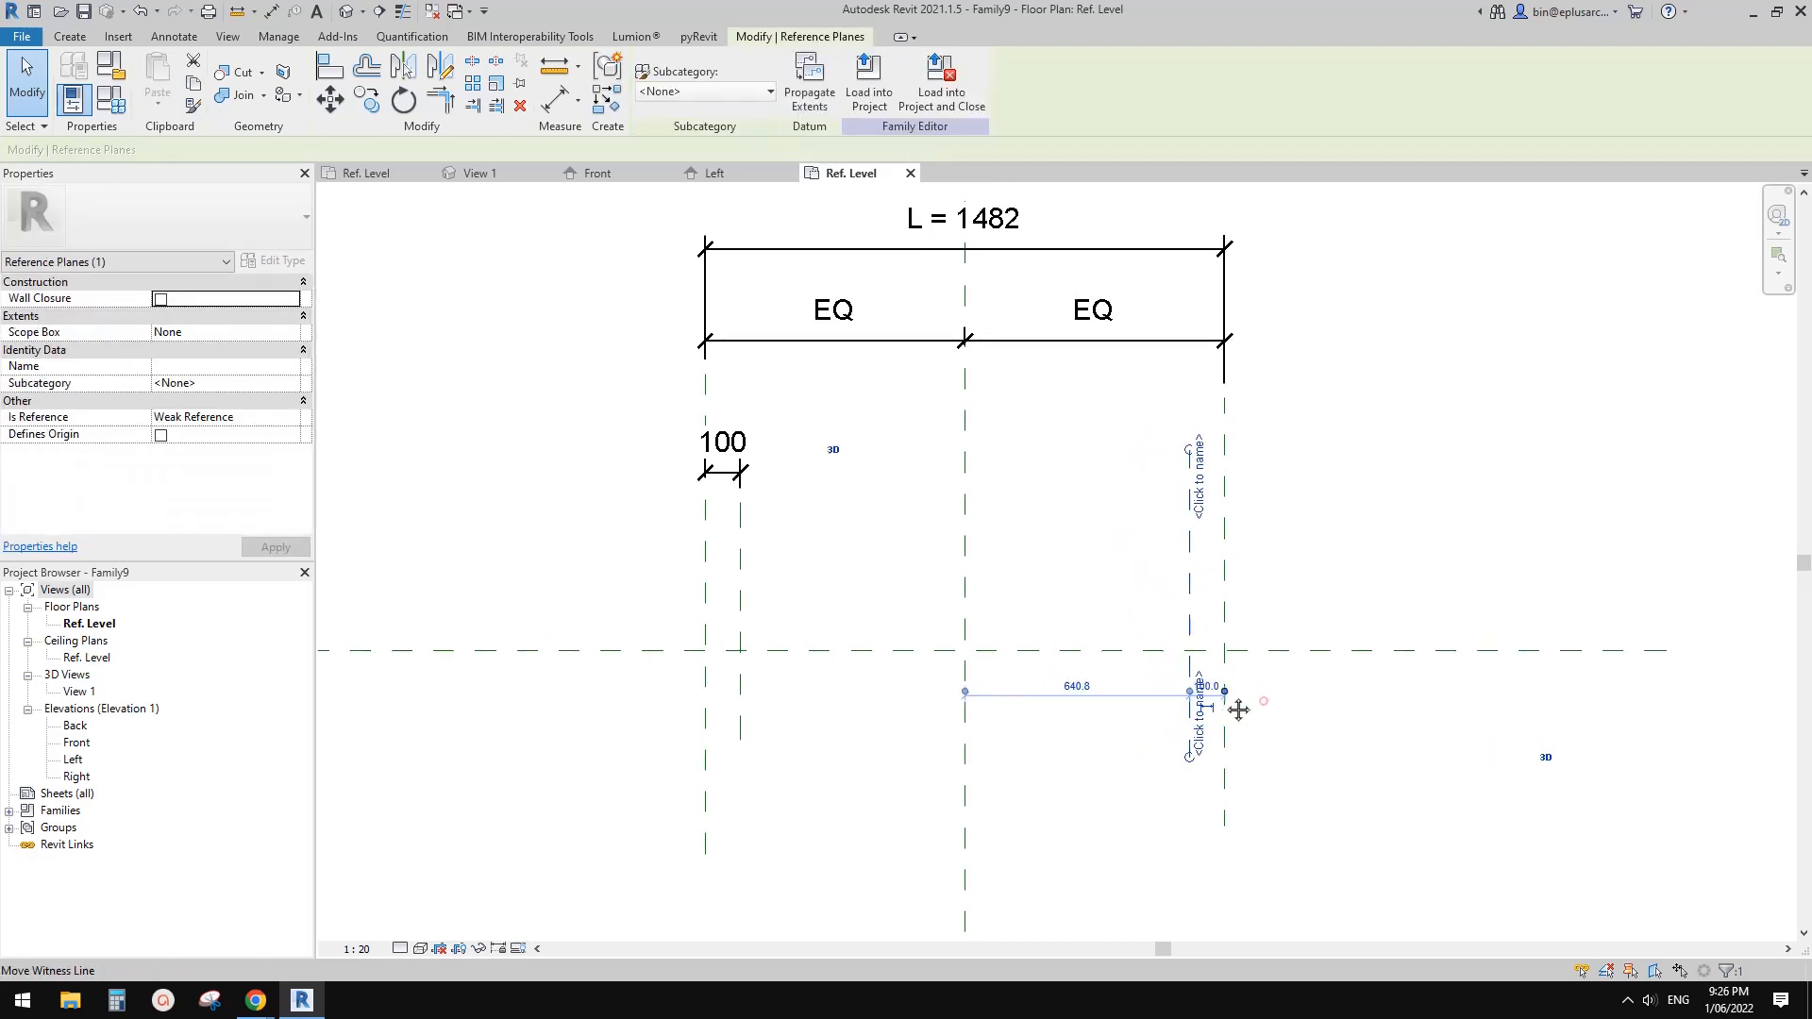
click(1198, 727)
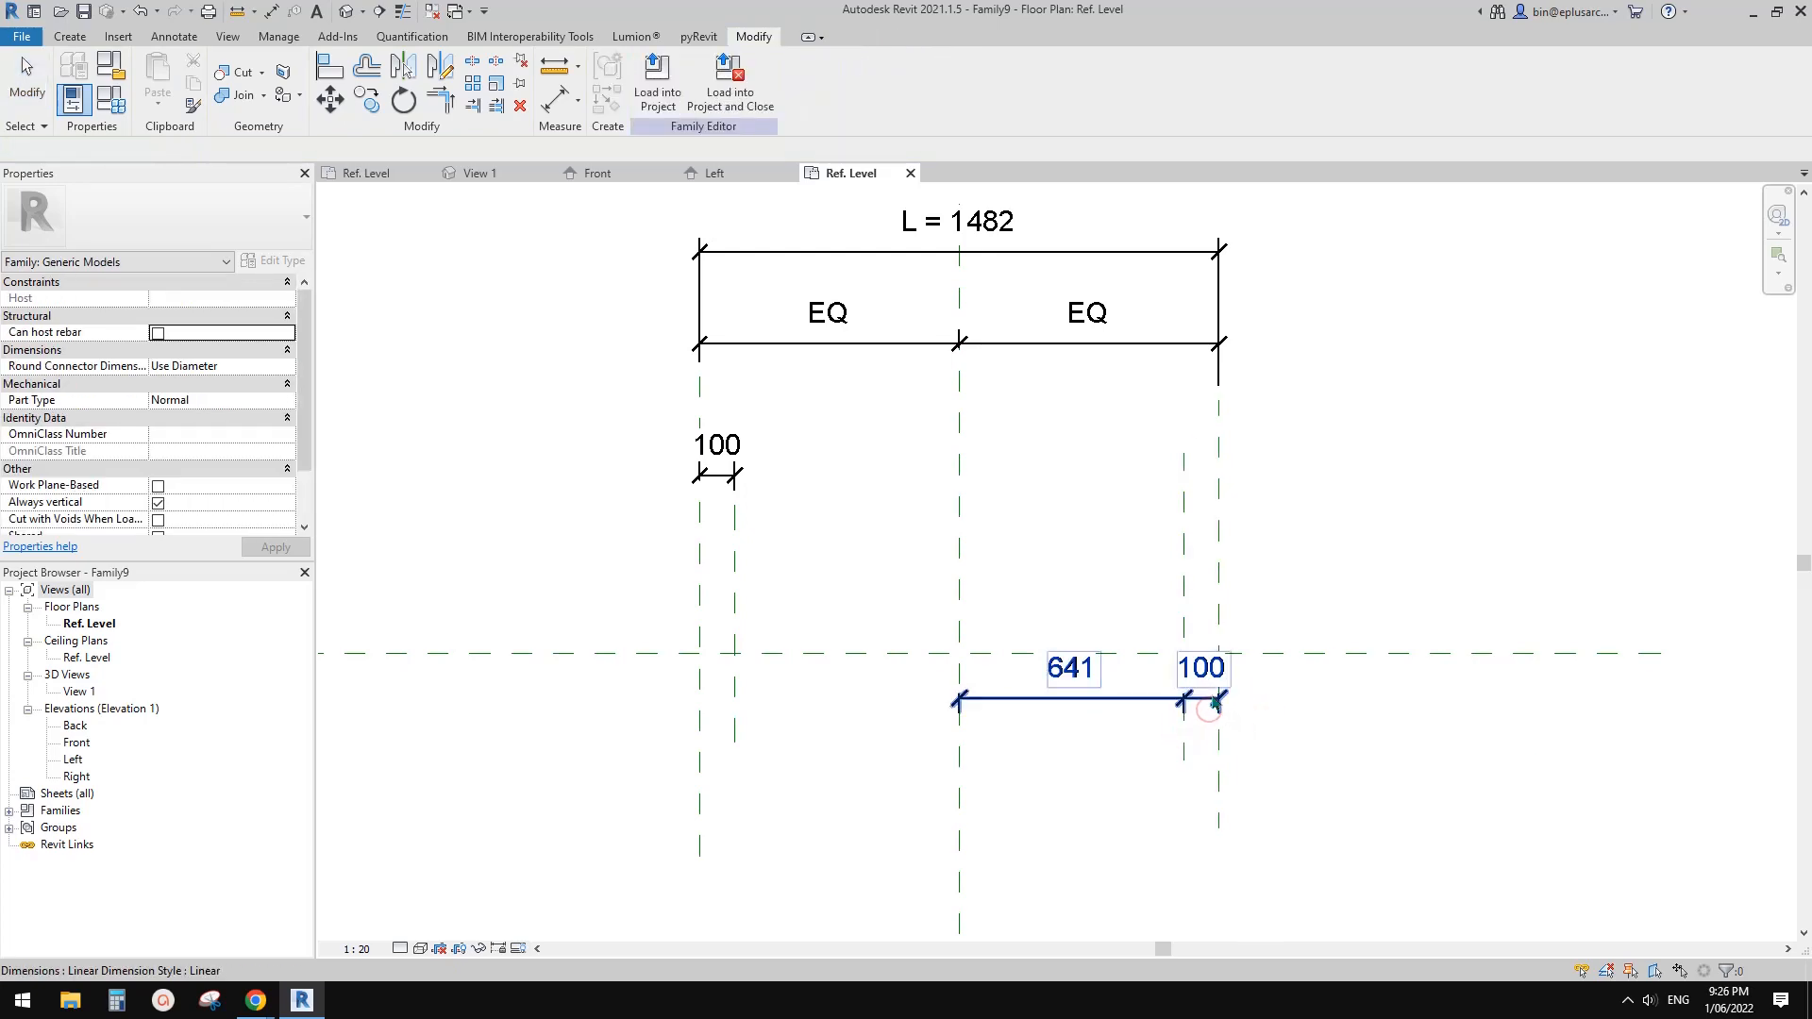
Remove the dimension between the centre plane and the inner right reference plane, and lock the remaining 100 mm dimension.
drag(1210, 704, 1109, 507)
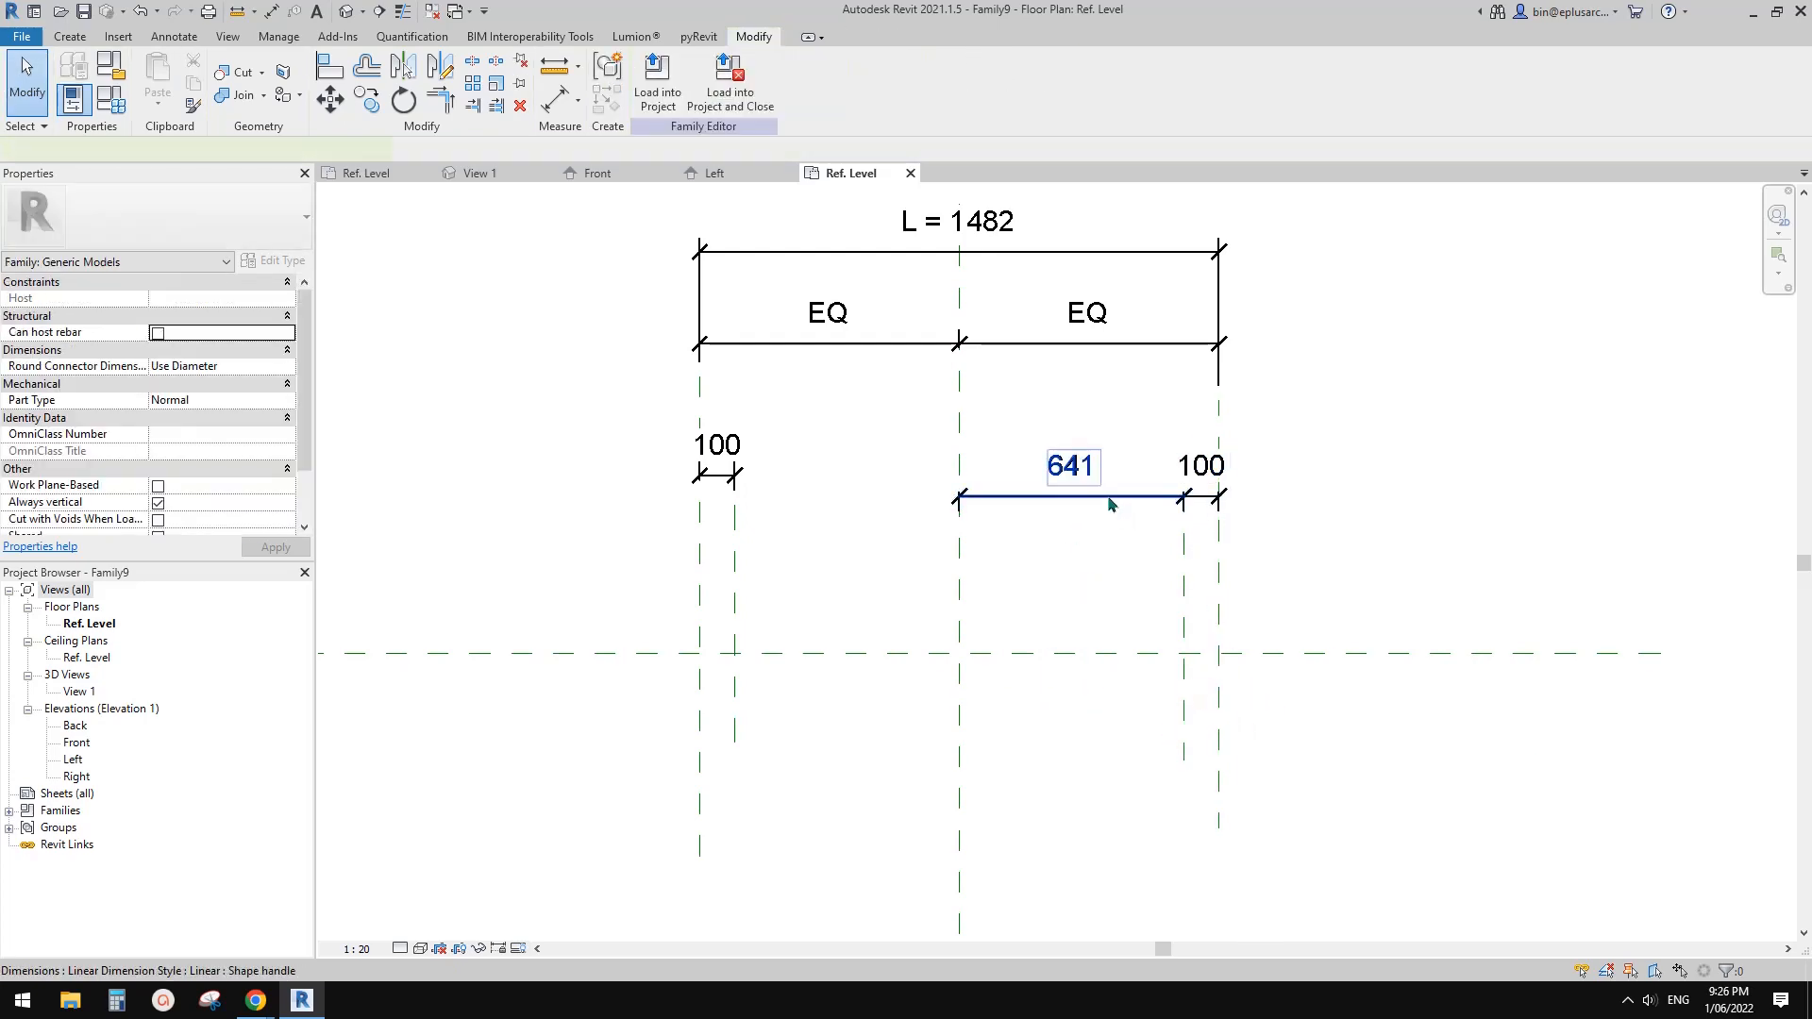
click(1109, 505)
key(Delete)
click(1208, 500)
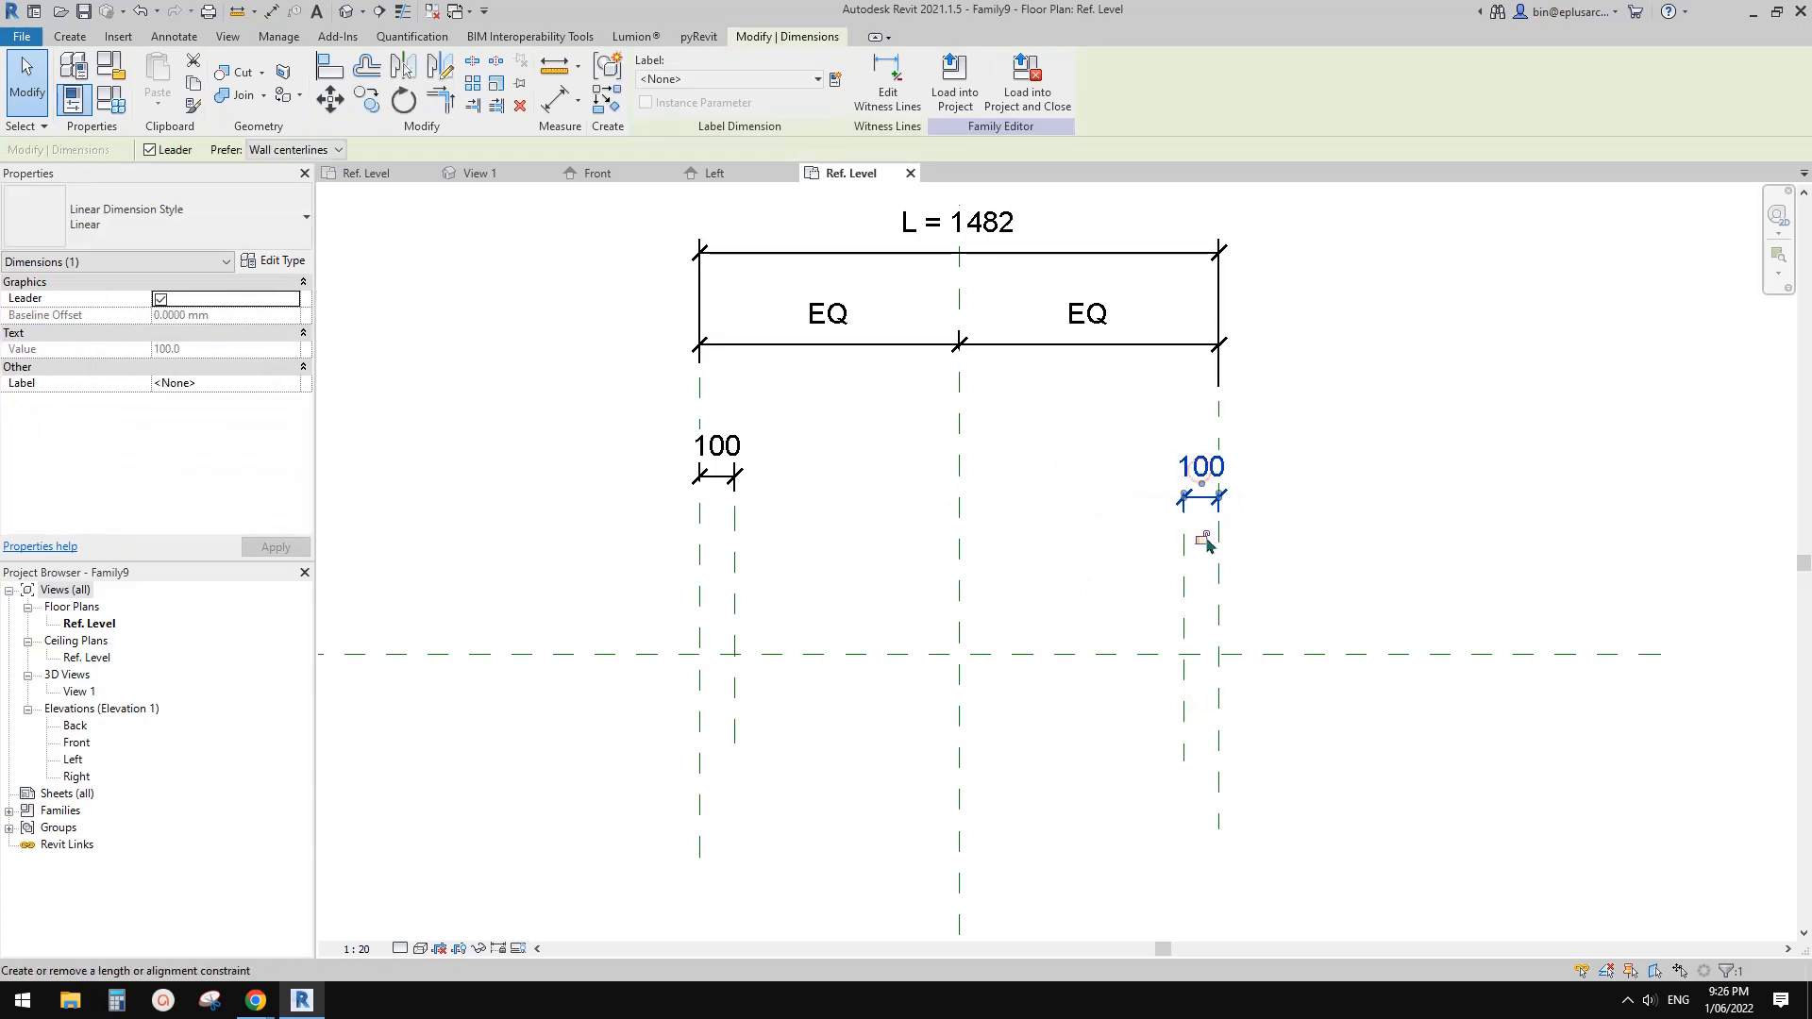
middle_drag(1151, 589, 1196, 645)
click(1180, 585)
scroll(1156, 596, down, 1)
scroll(1031, 619, up, 1)
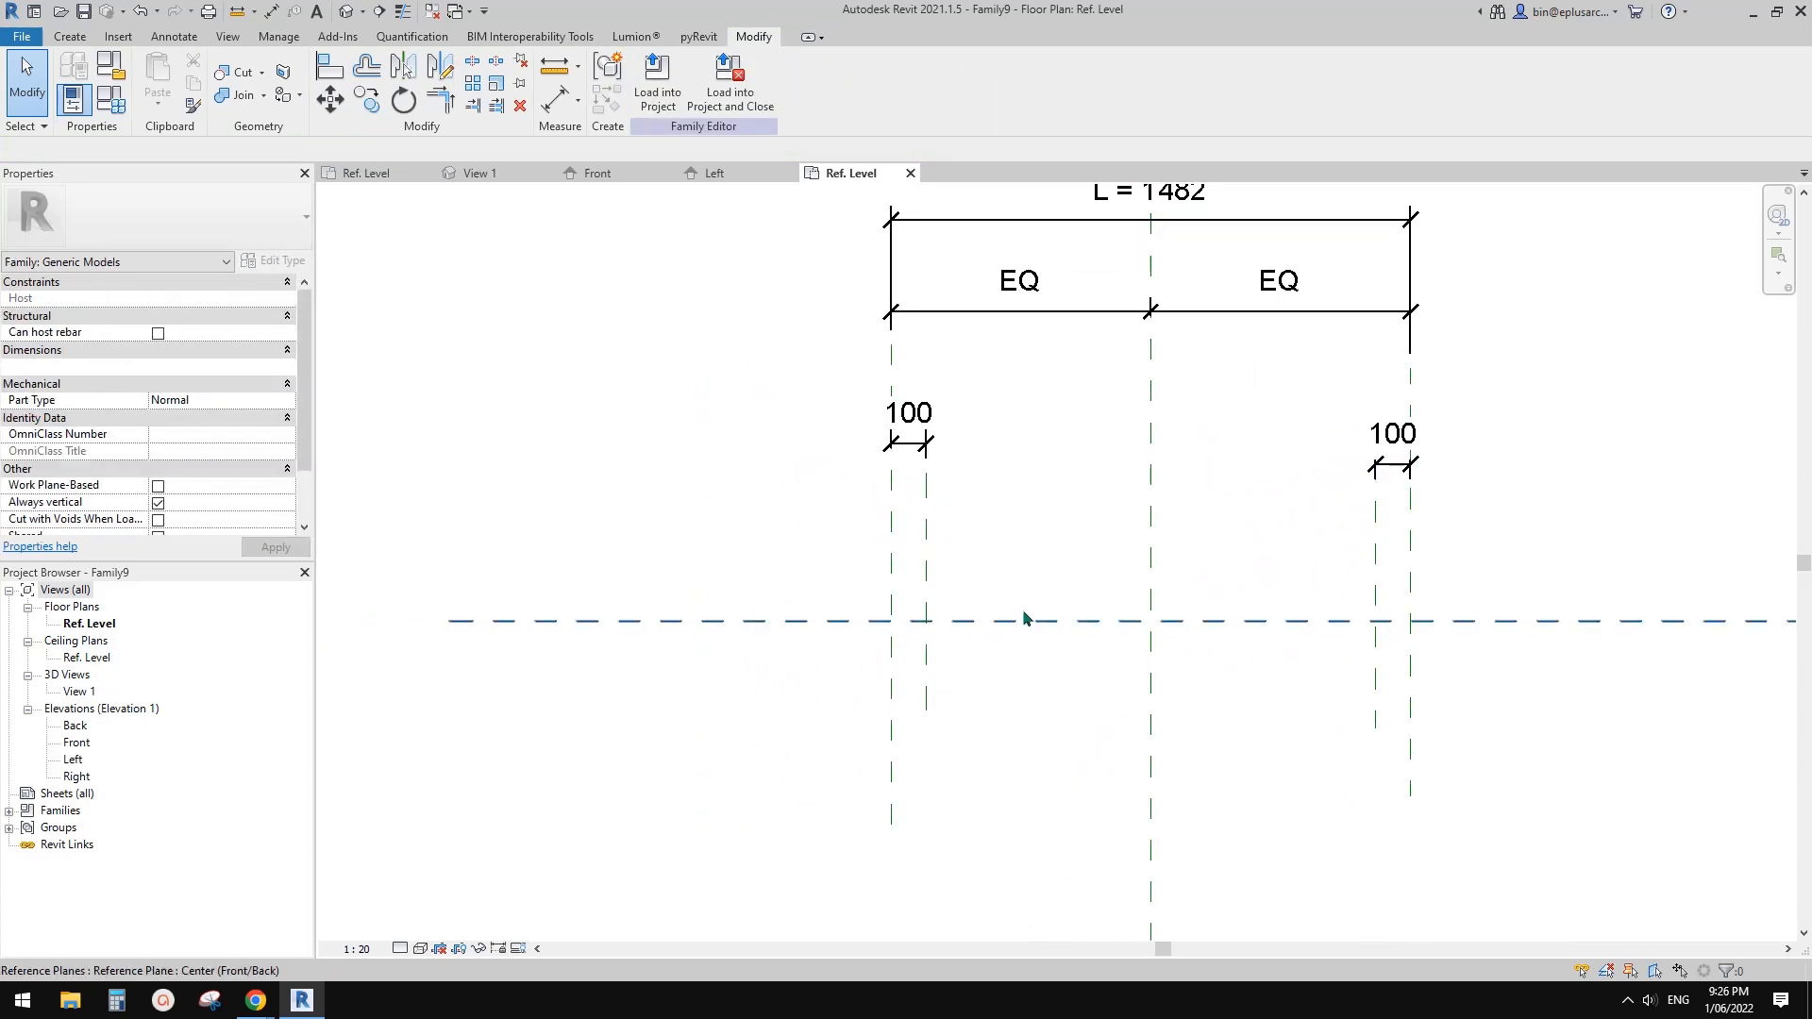
Start a sweep and sketch its straight path along the horizontal centre plane from the outer left to the outer right reference plane.
click(70, 37)
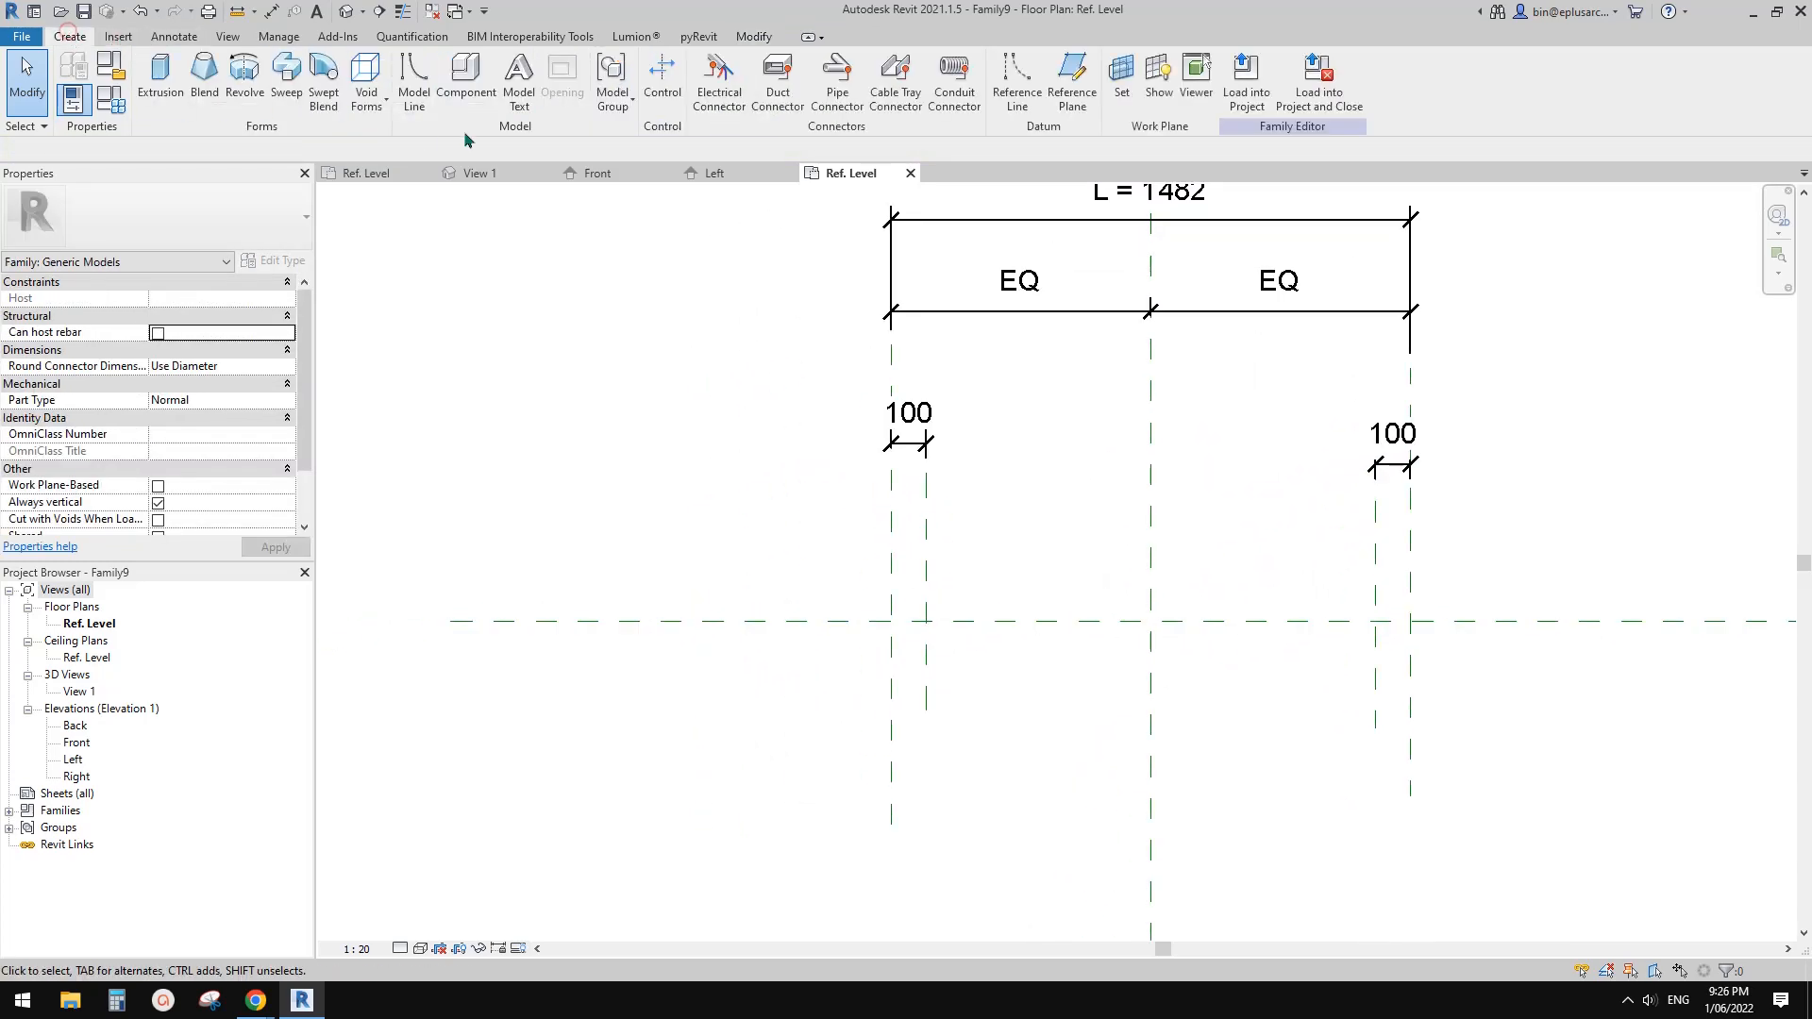
click(287, 89)
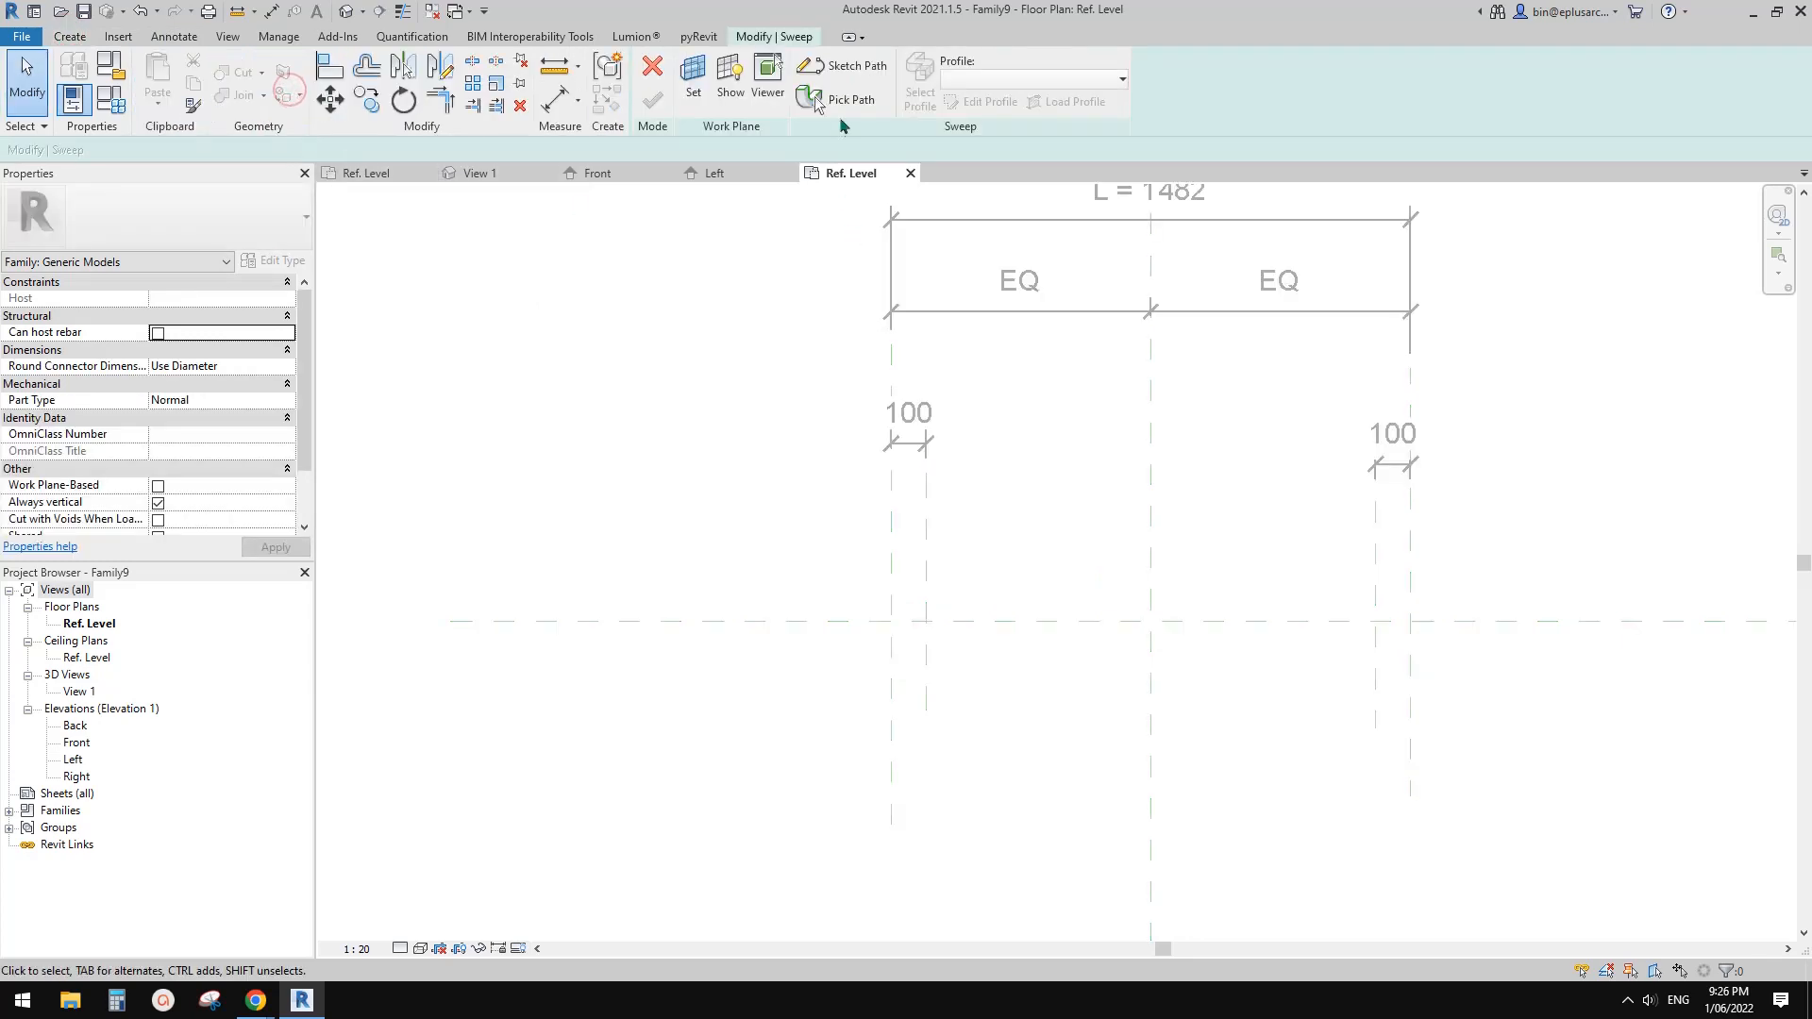
click(848, 68)
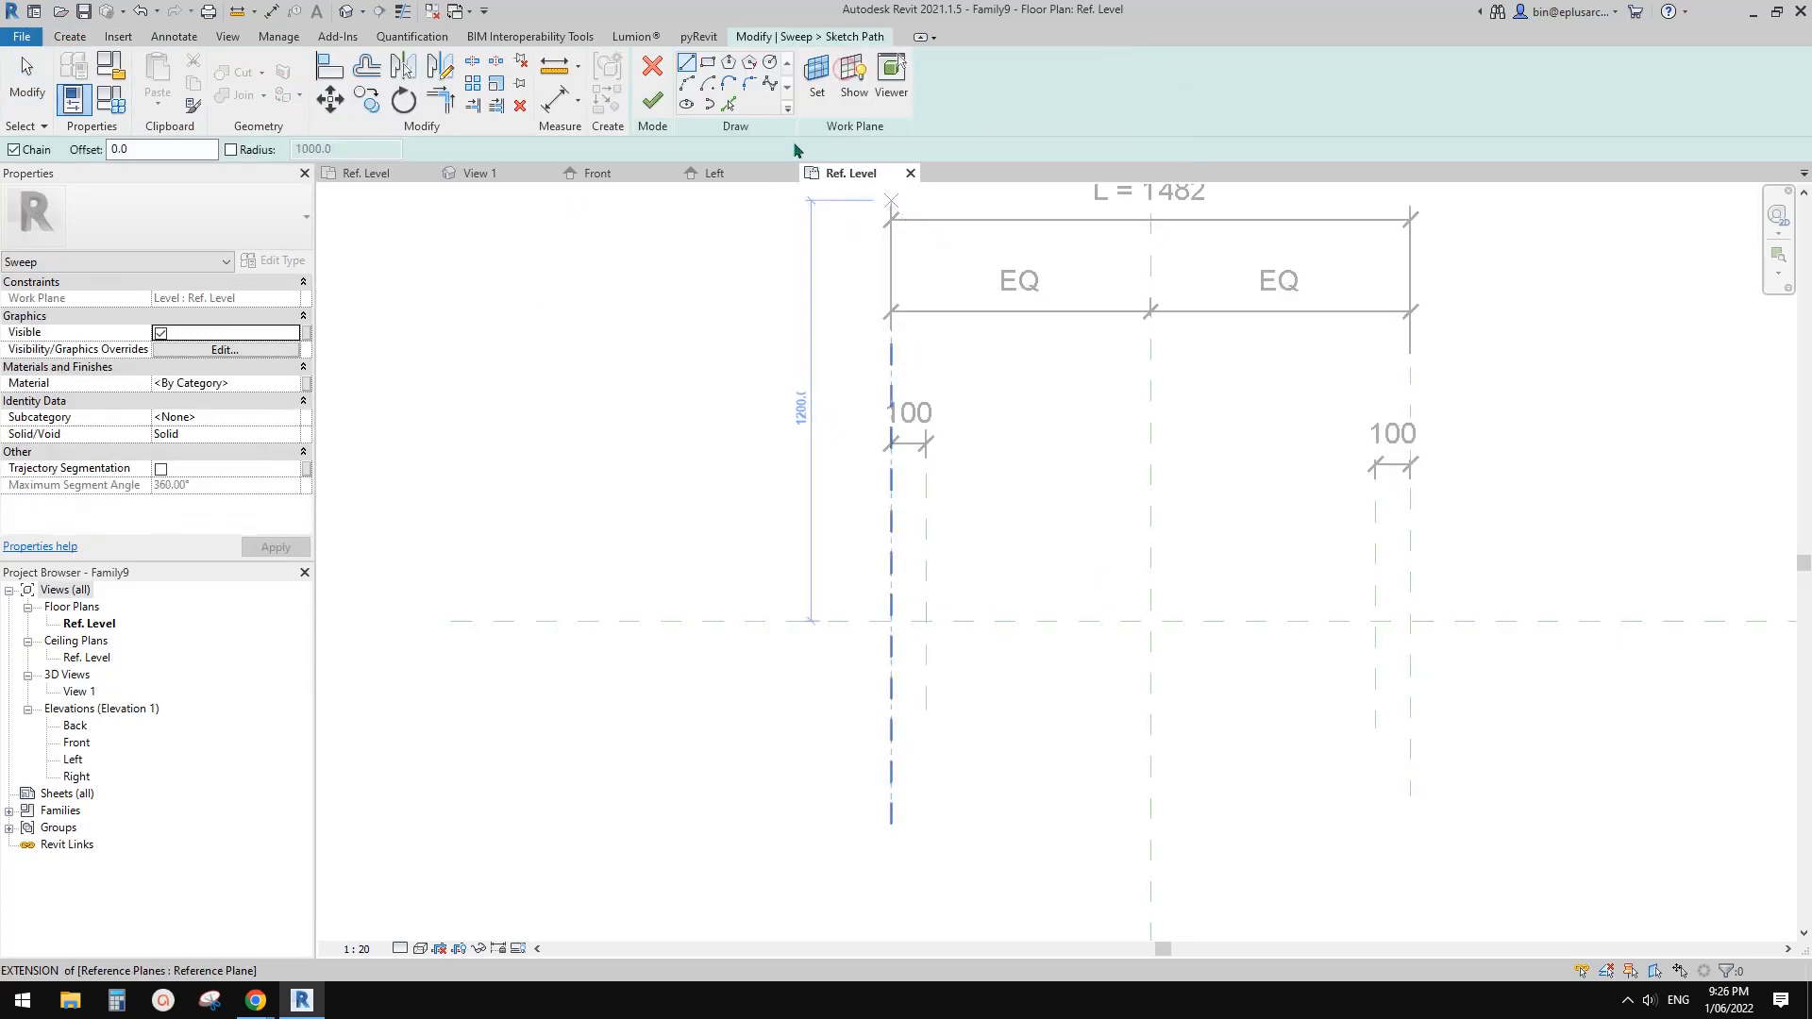
click(727, 106)
click(684, 68)
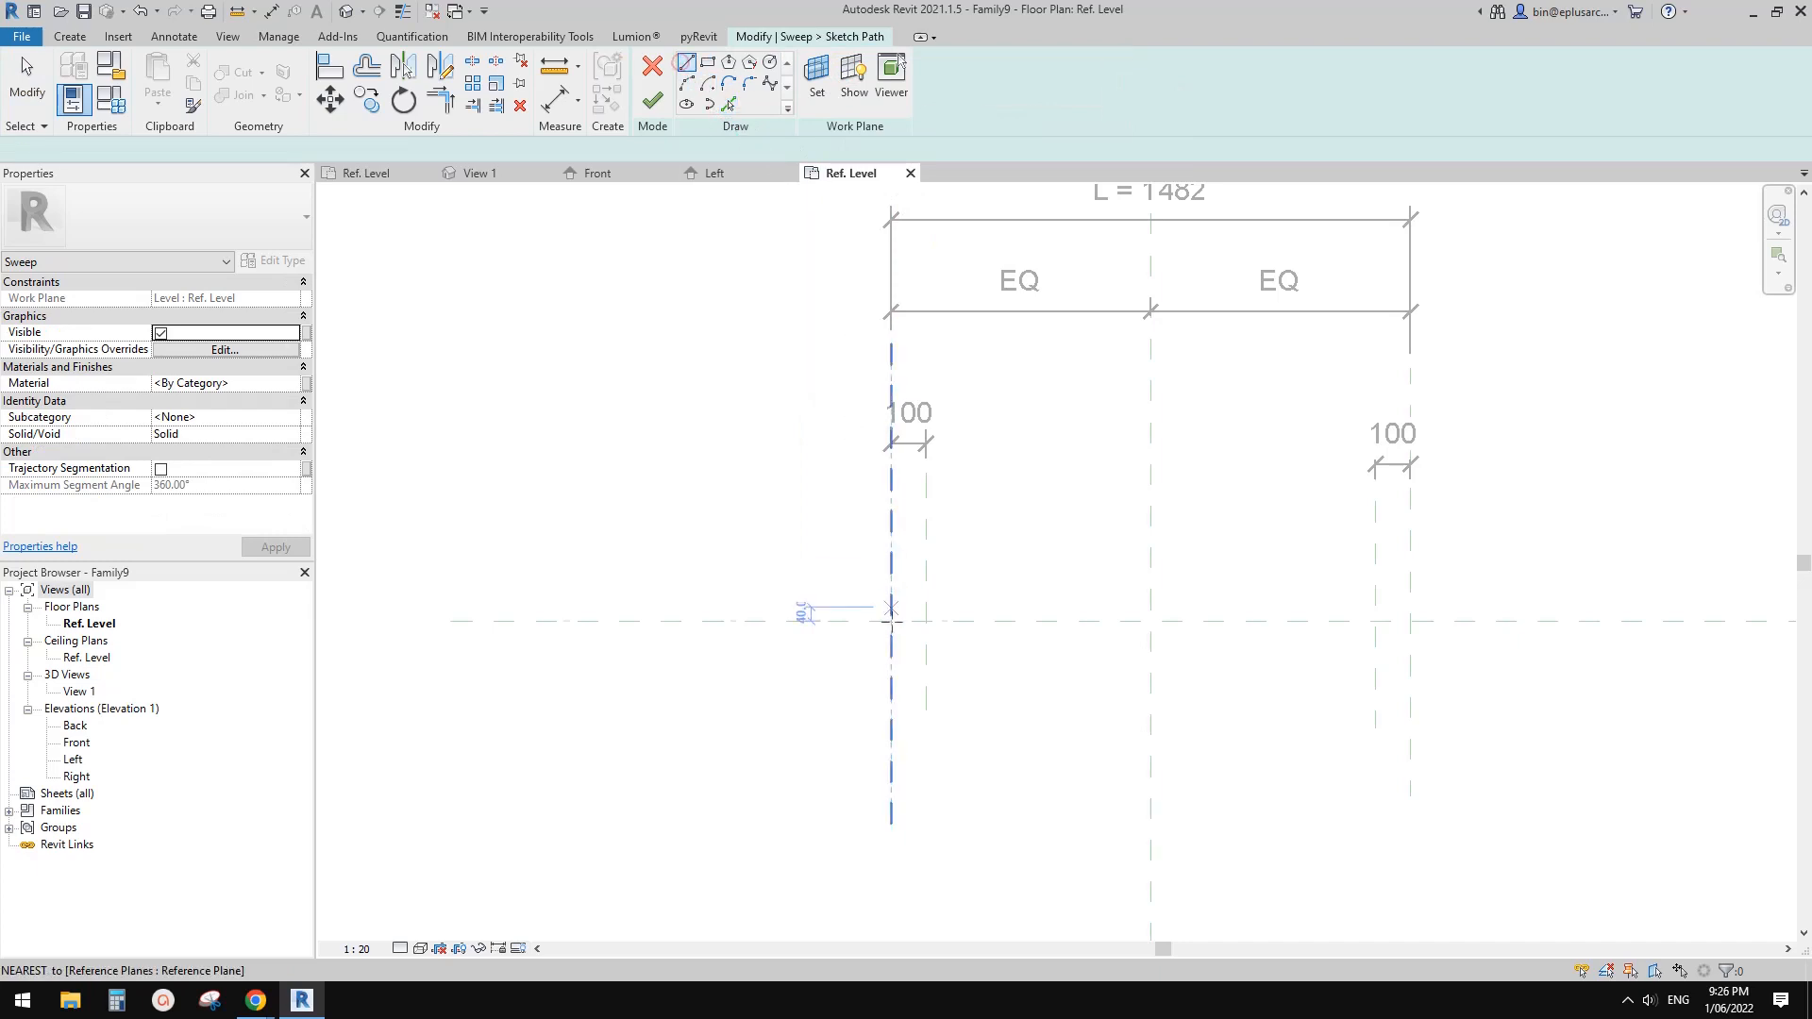
click(891, 621)
click(1410, 621)
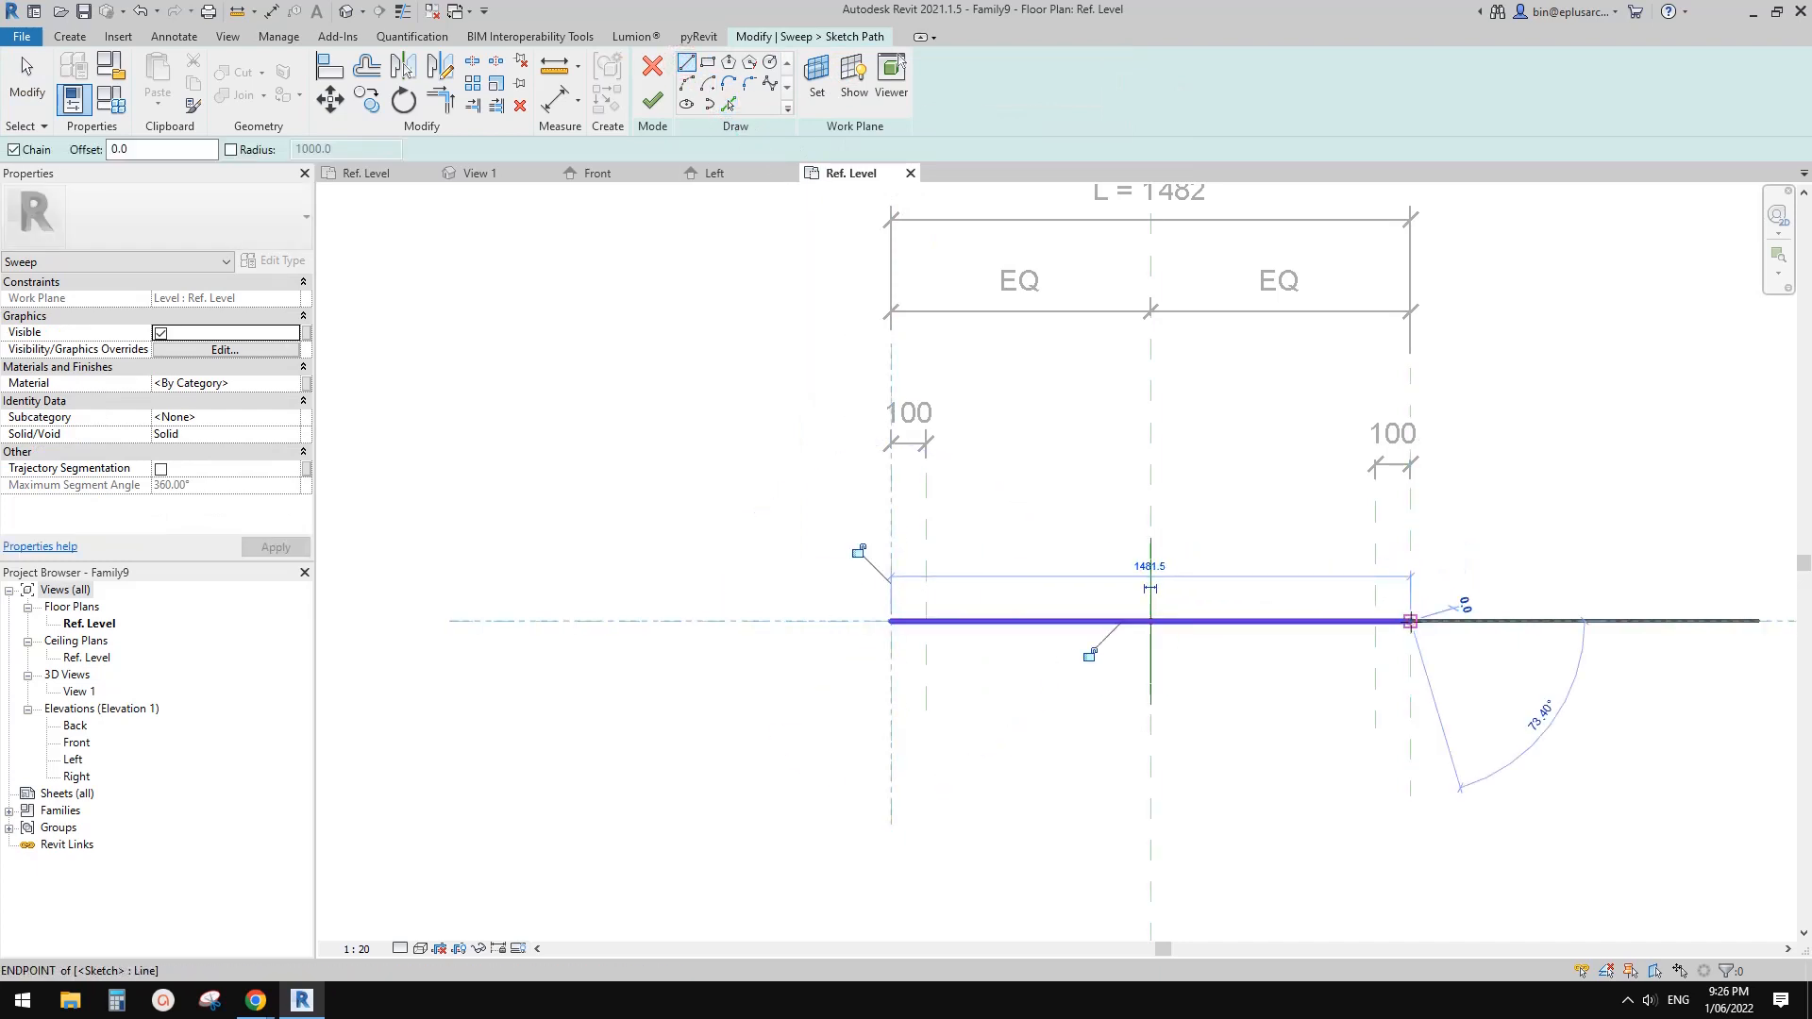
click(853, 553)
key(Escape)
key(Escape)
click(1026, 580)
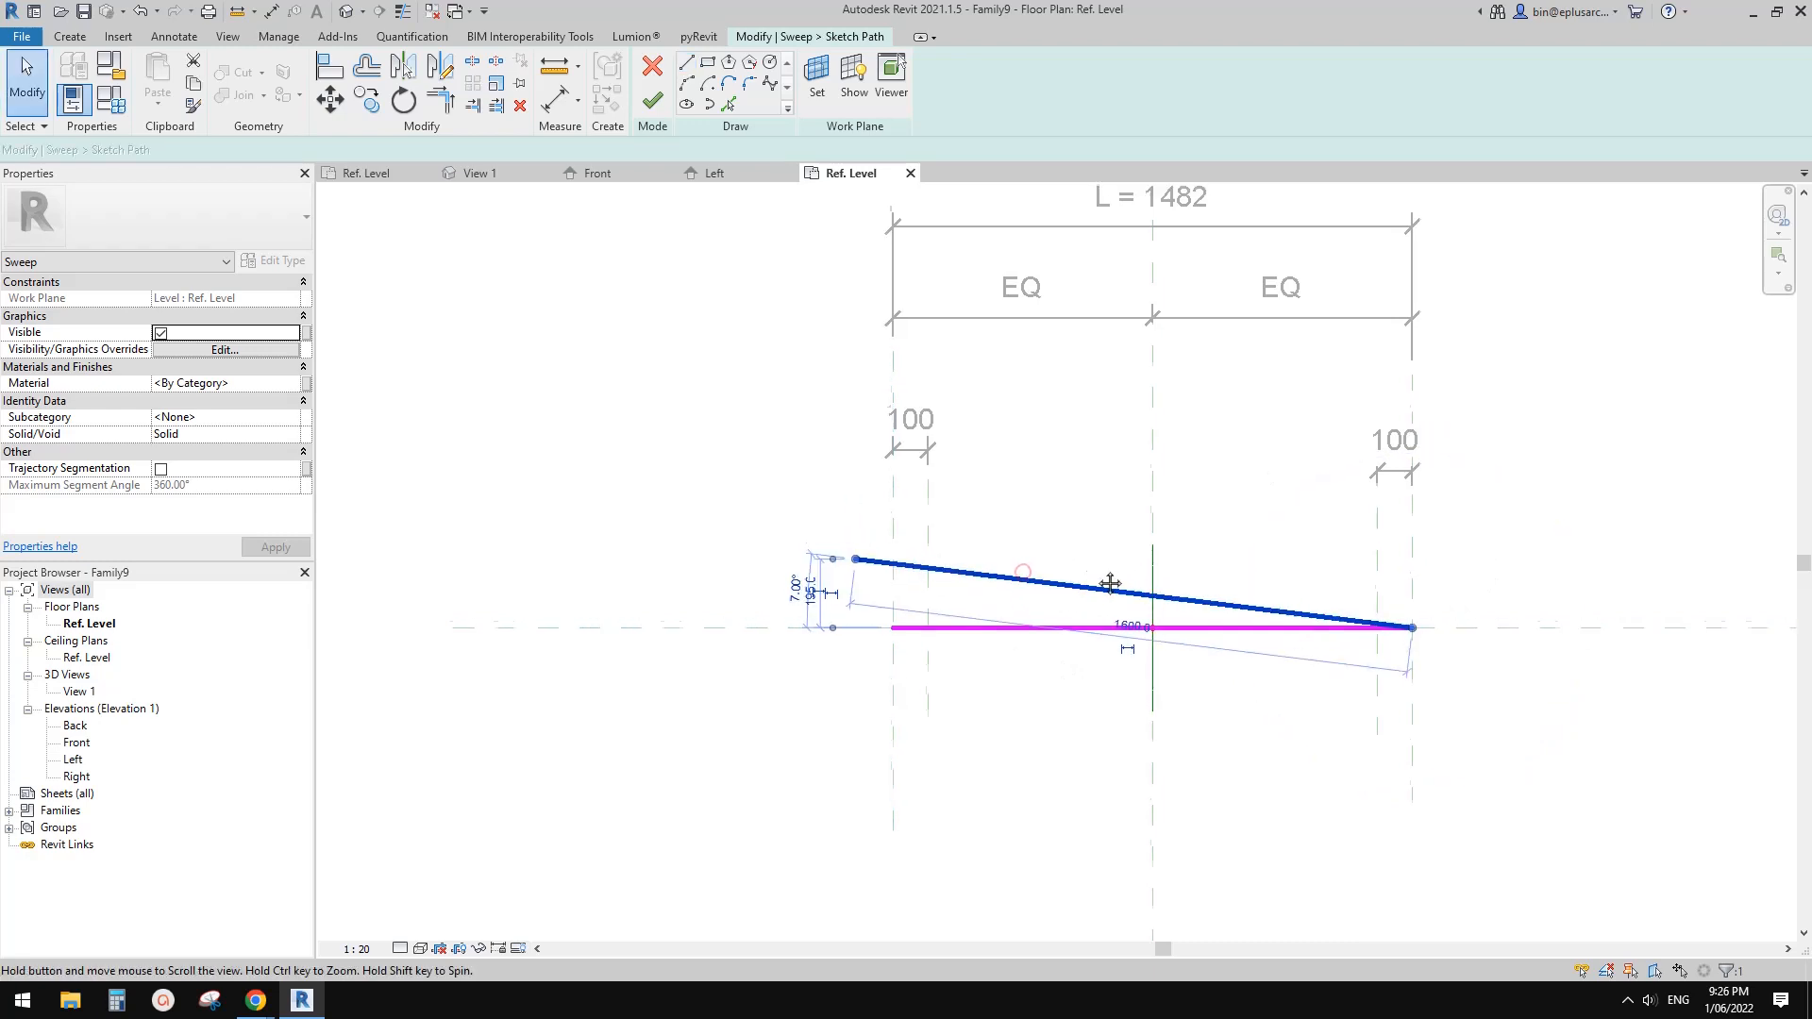
key(Delete)
Align and lock both ends of the sweep path to the outer left and outer right reference planes.
middle_drag(1039, 574, 1100, 591)
key(a)
key(l)
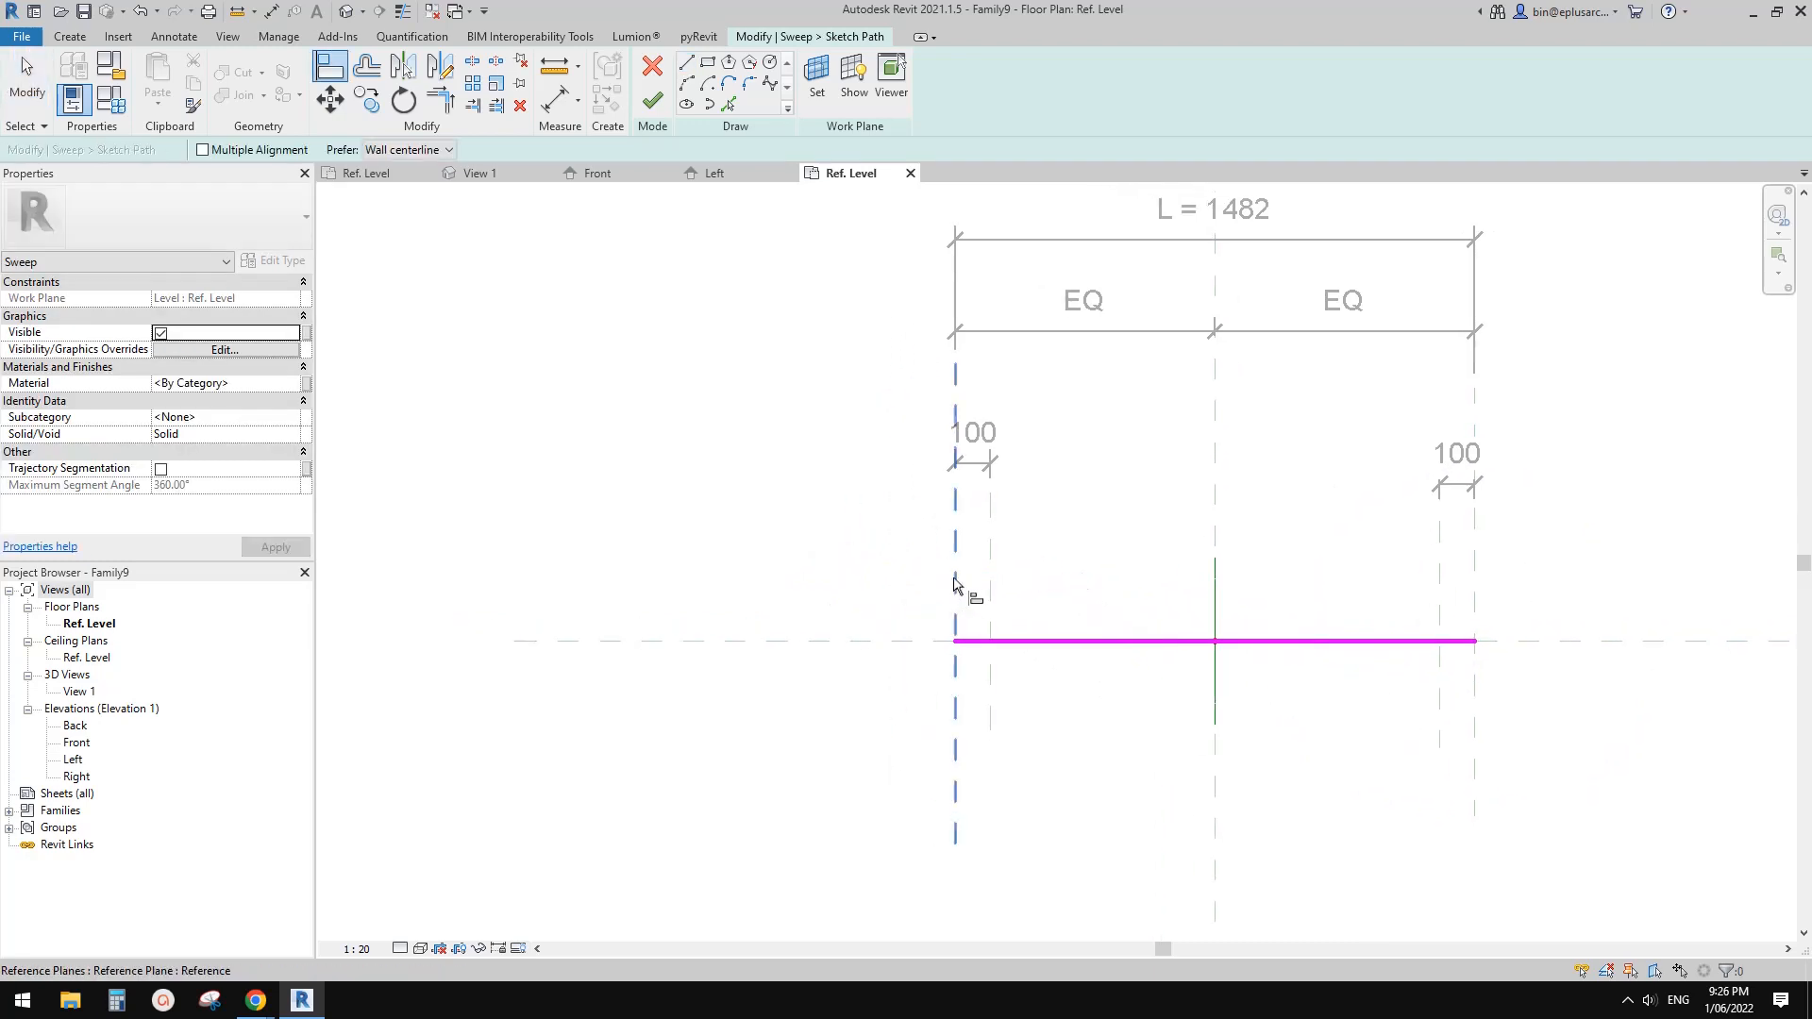
click(958, 639)
click(925, 570)
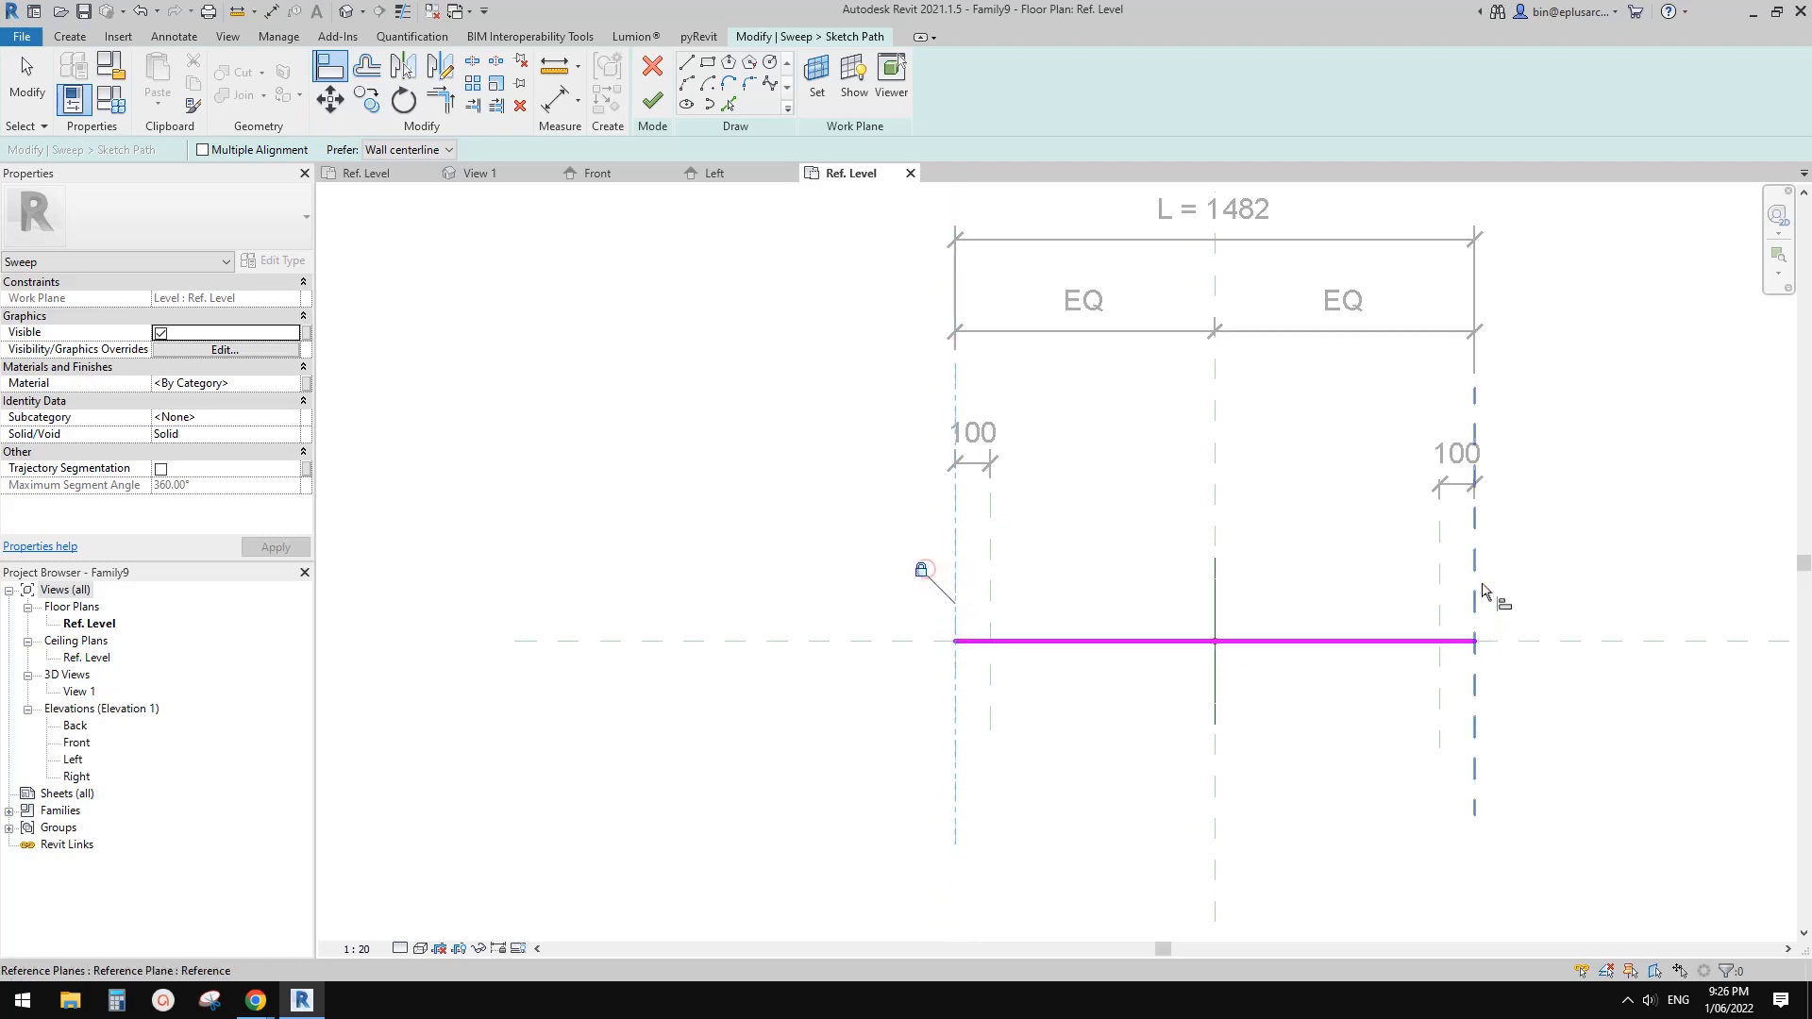
click(1478, 576)
click(1479, 643)
click(1444, 570)
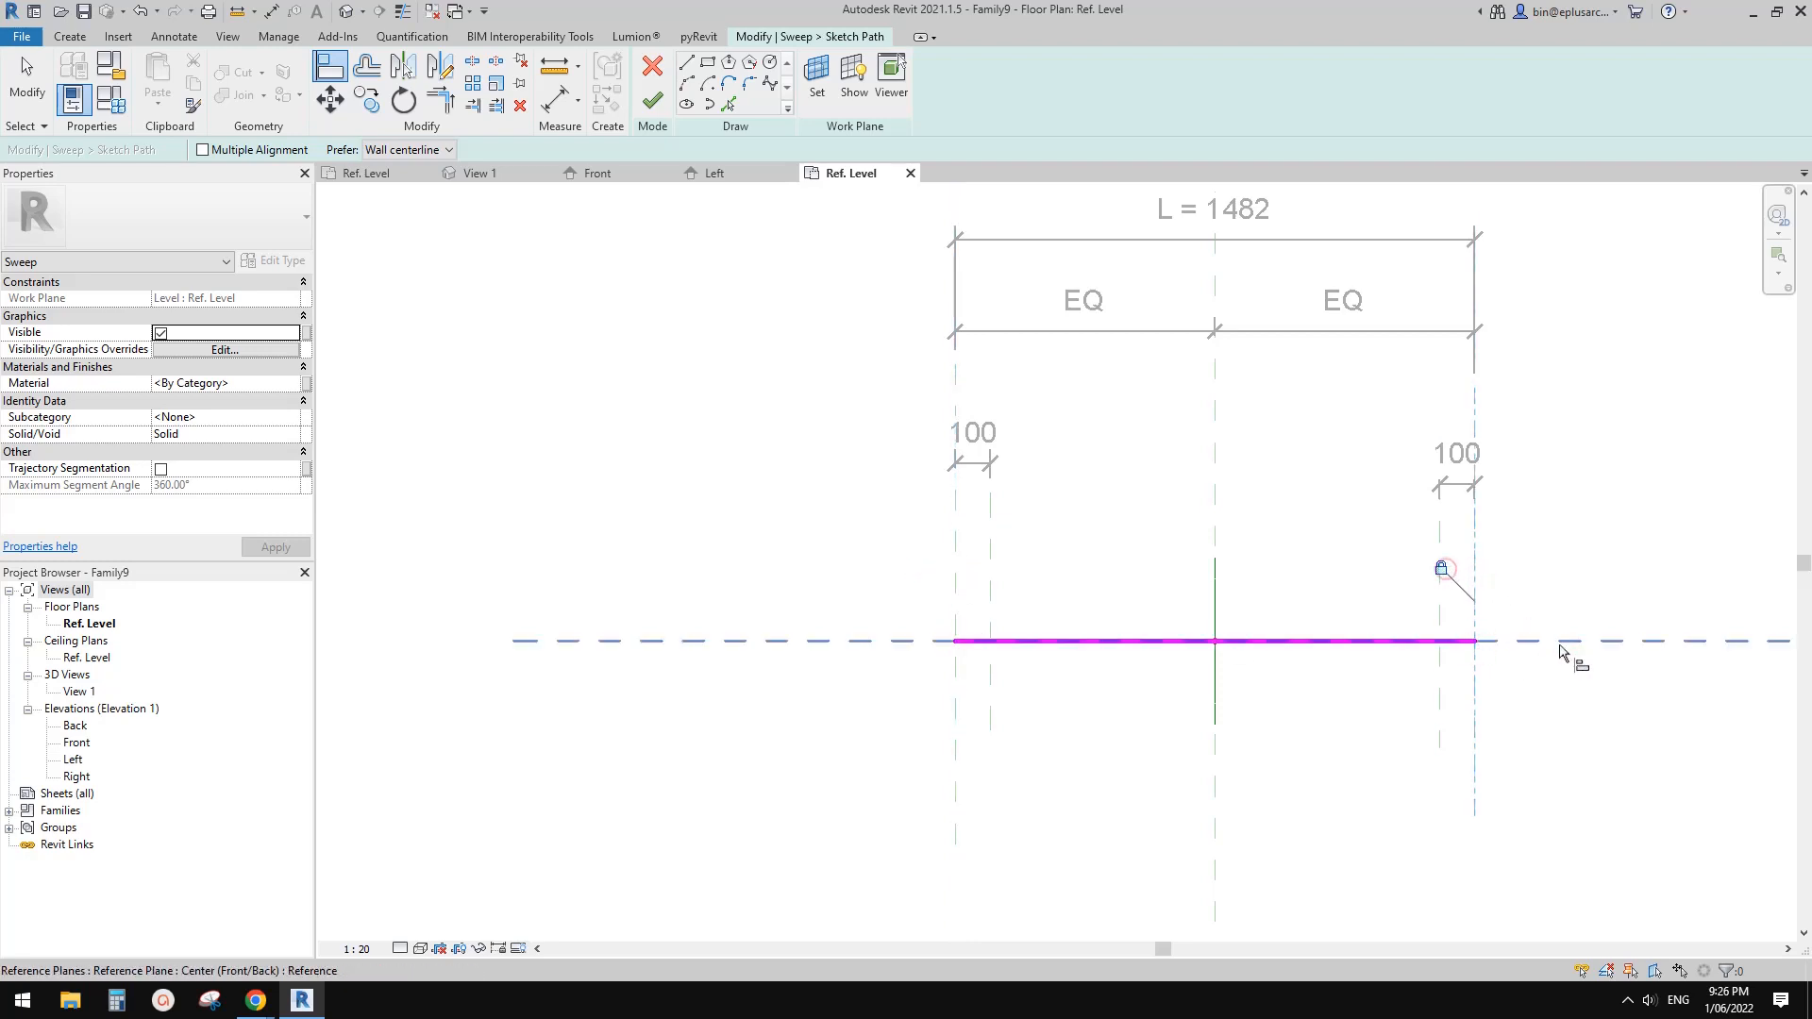
Align and lock the sweep path to the Center (Front/Back) reference plane and finish the path sketch.
click(1559, 645)
click(1427, 650)
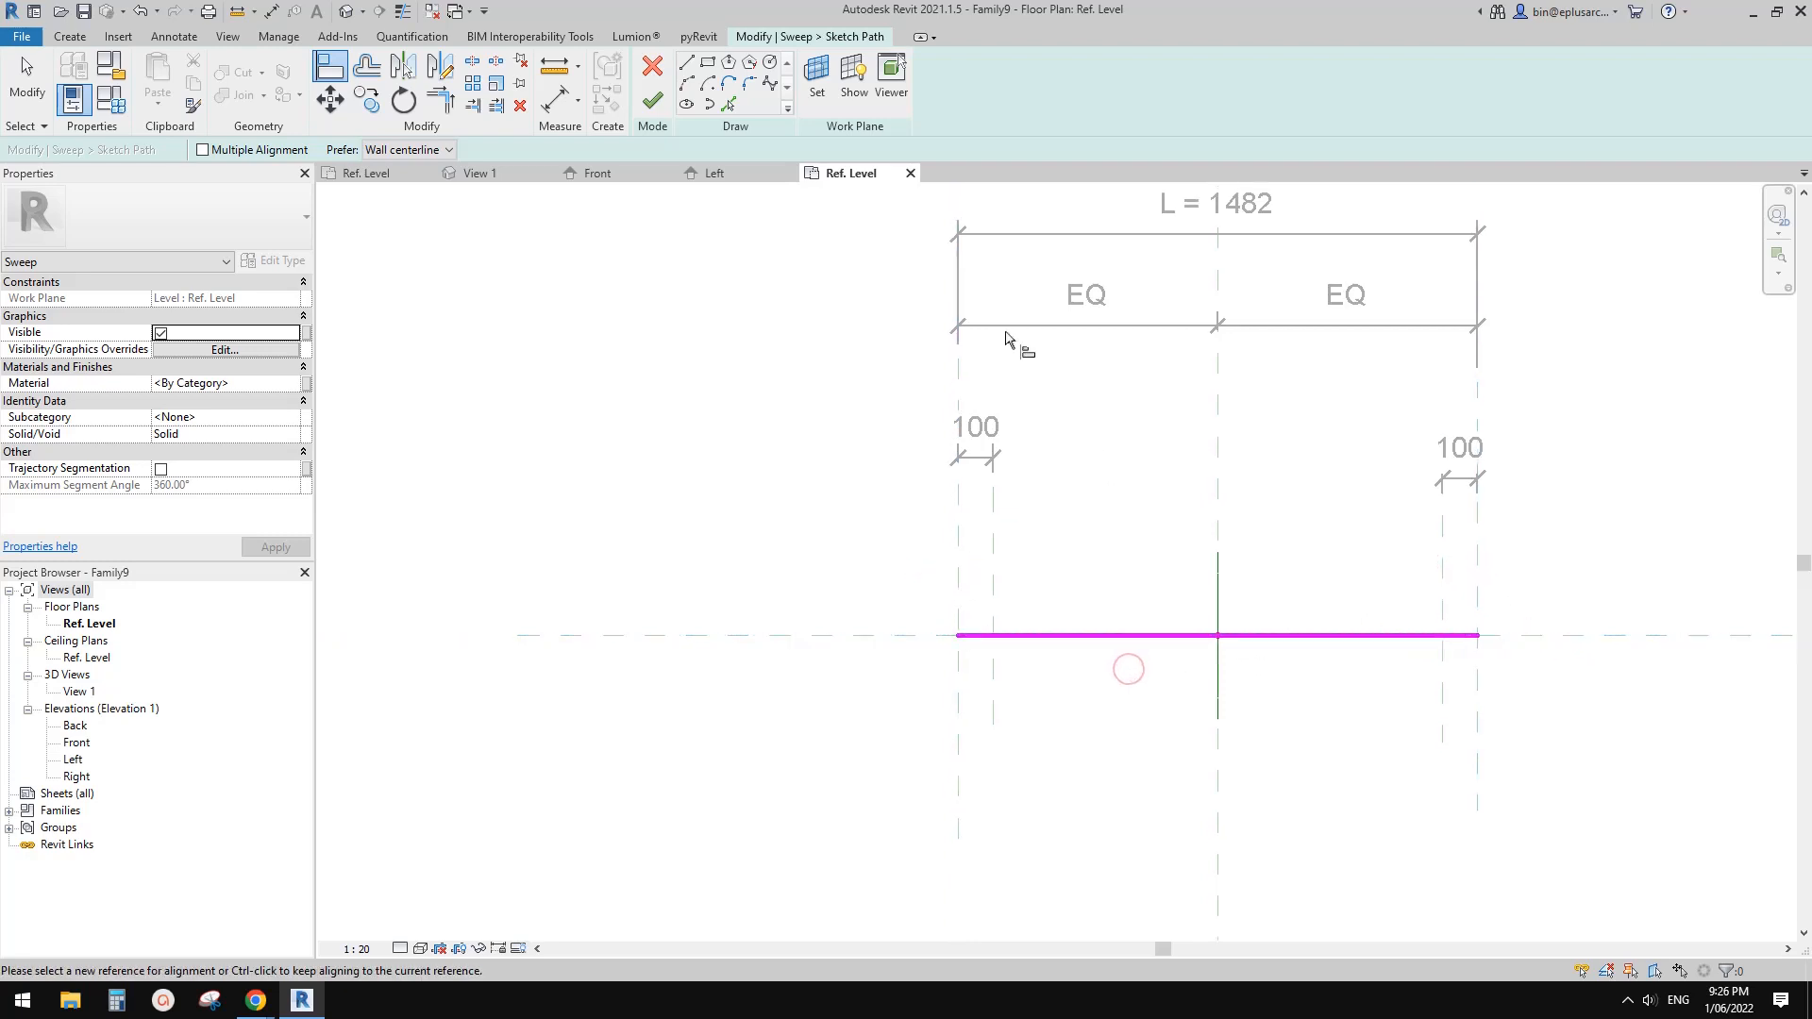
key(Escape)
key(Escape)
click(652, 100)
Open the Left elevation and start editing the sweep's profile by sketch.
double_click(74, 759)
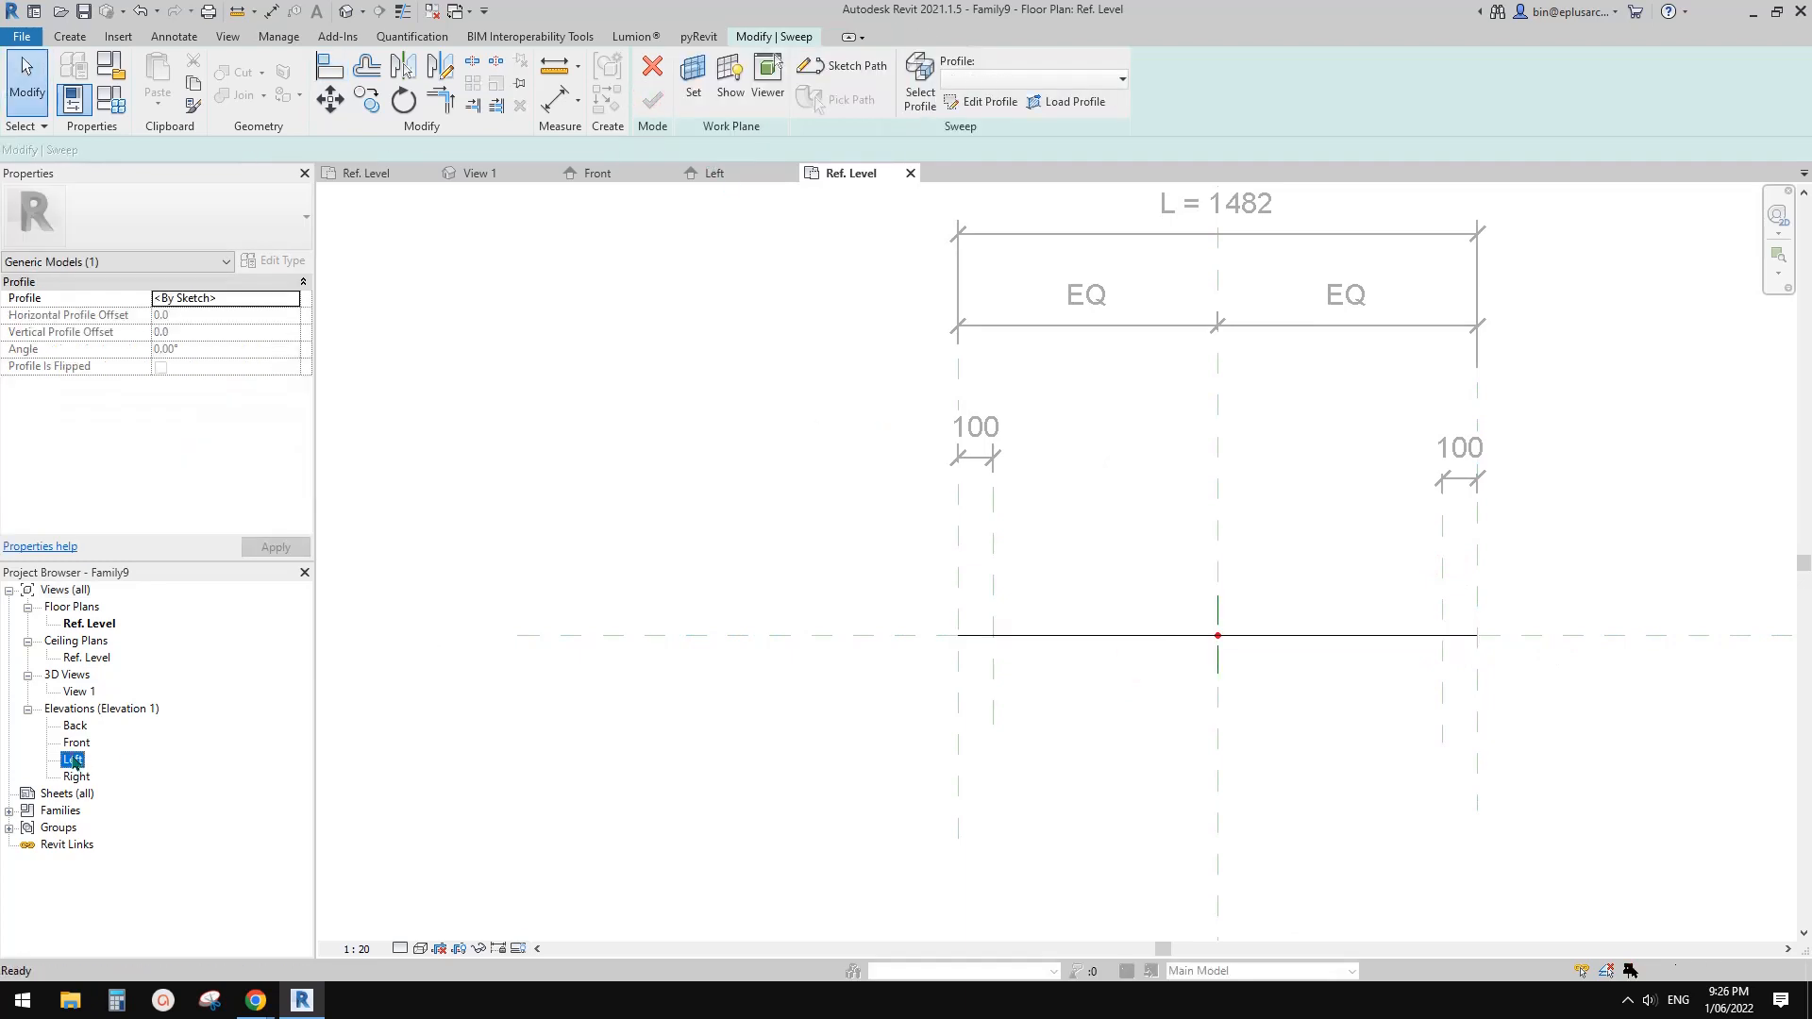
click(1096, 677)
scroll(932, 772, up, 3)
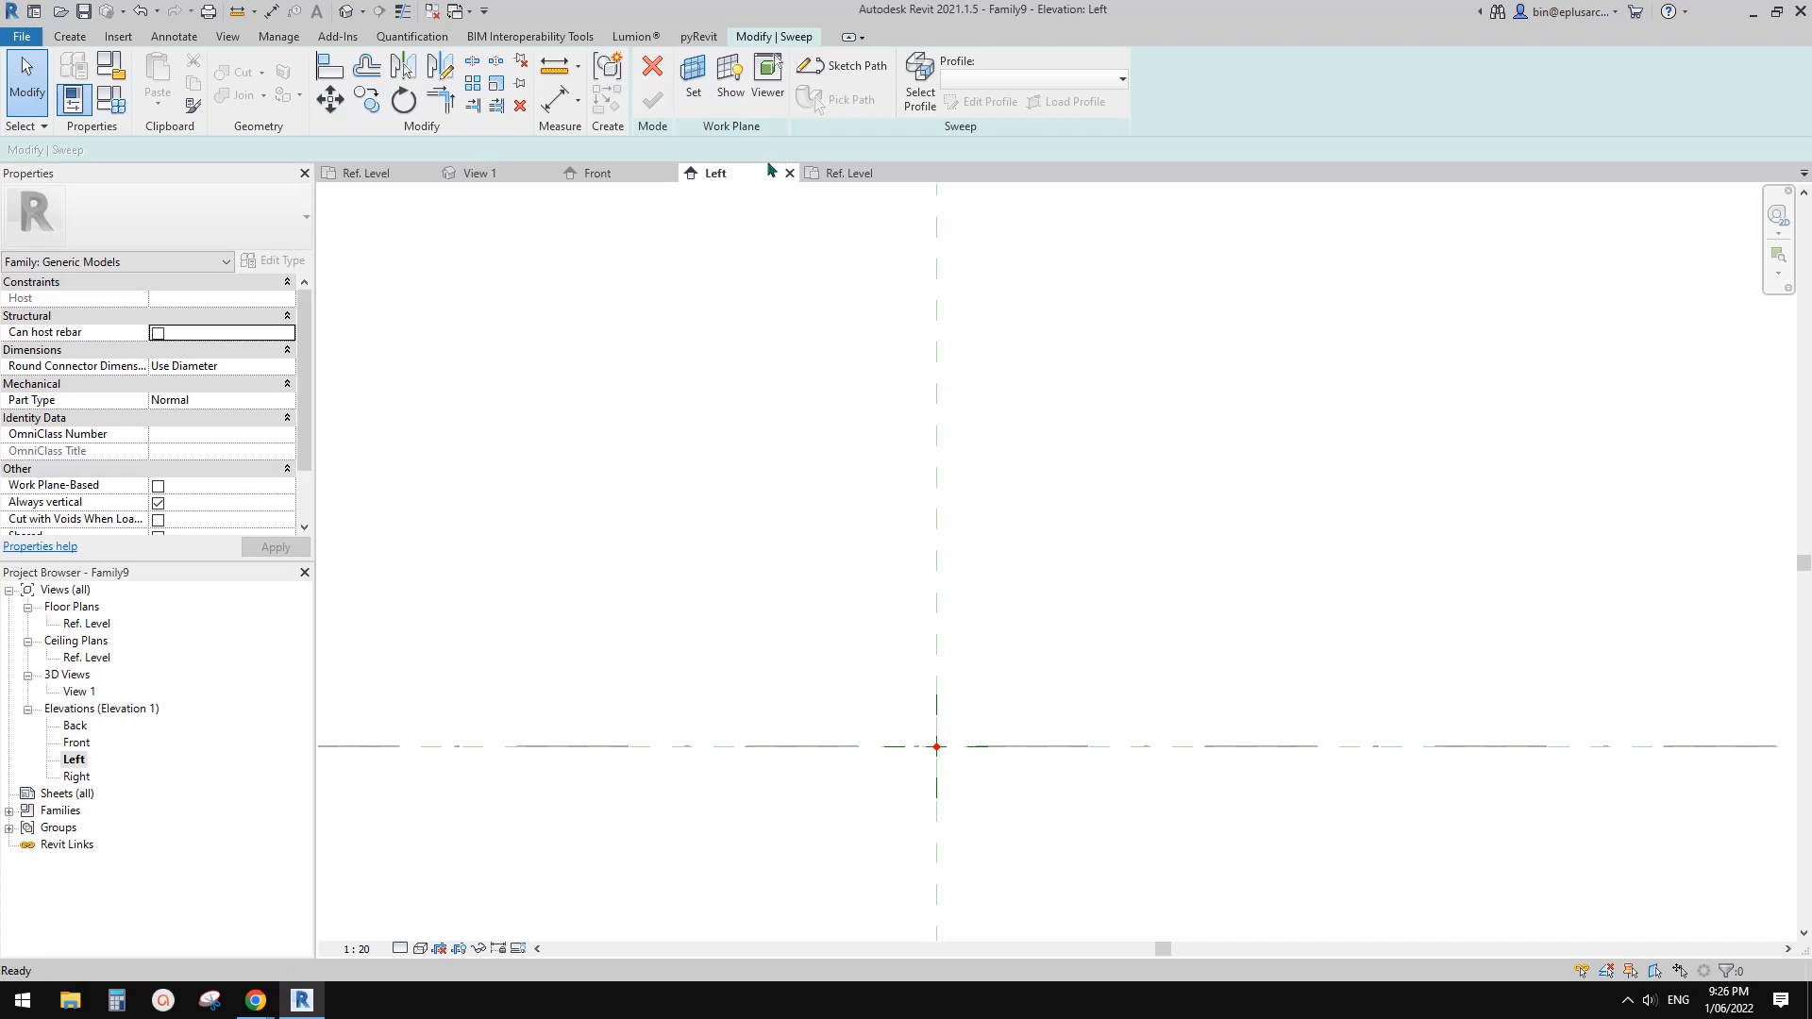
click(920, 85)
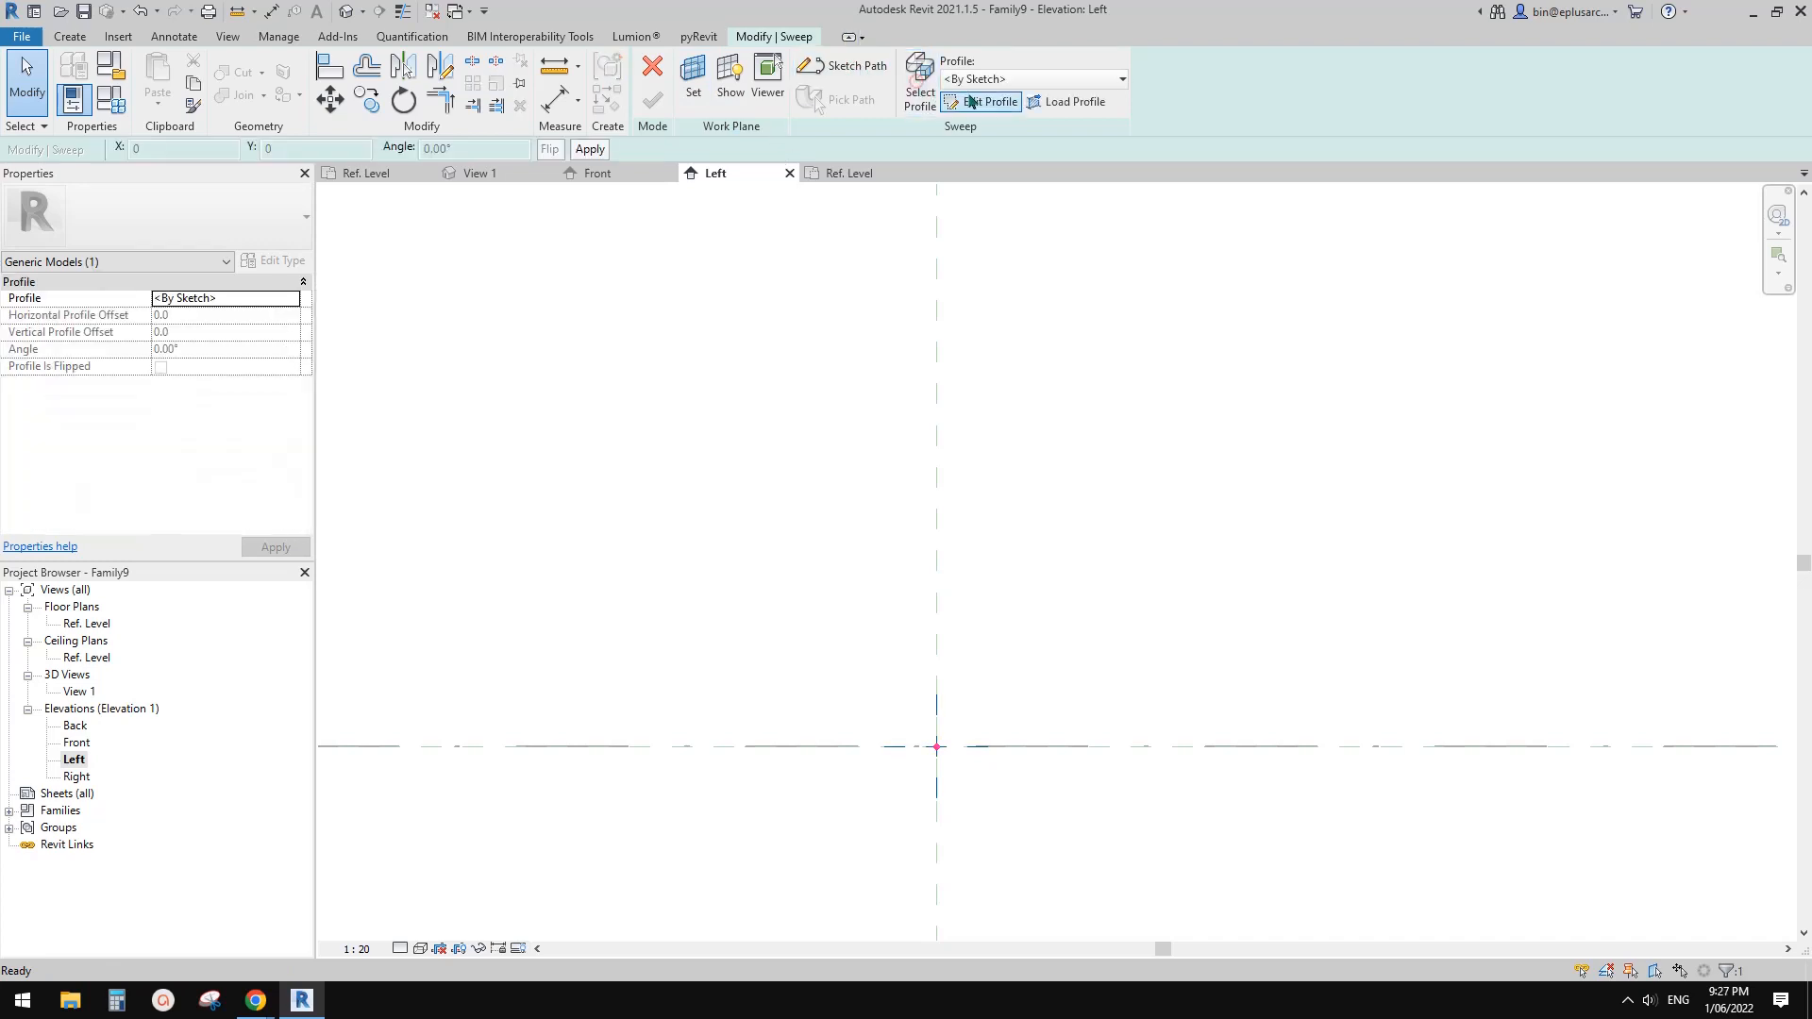
click(982, 99)
middle_drag(993, 605, 999, 538)
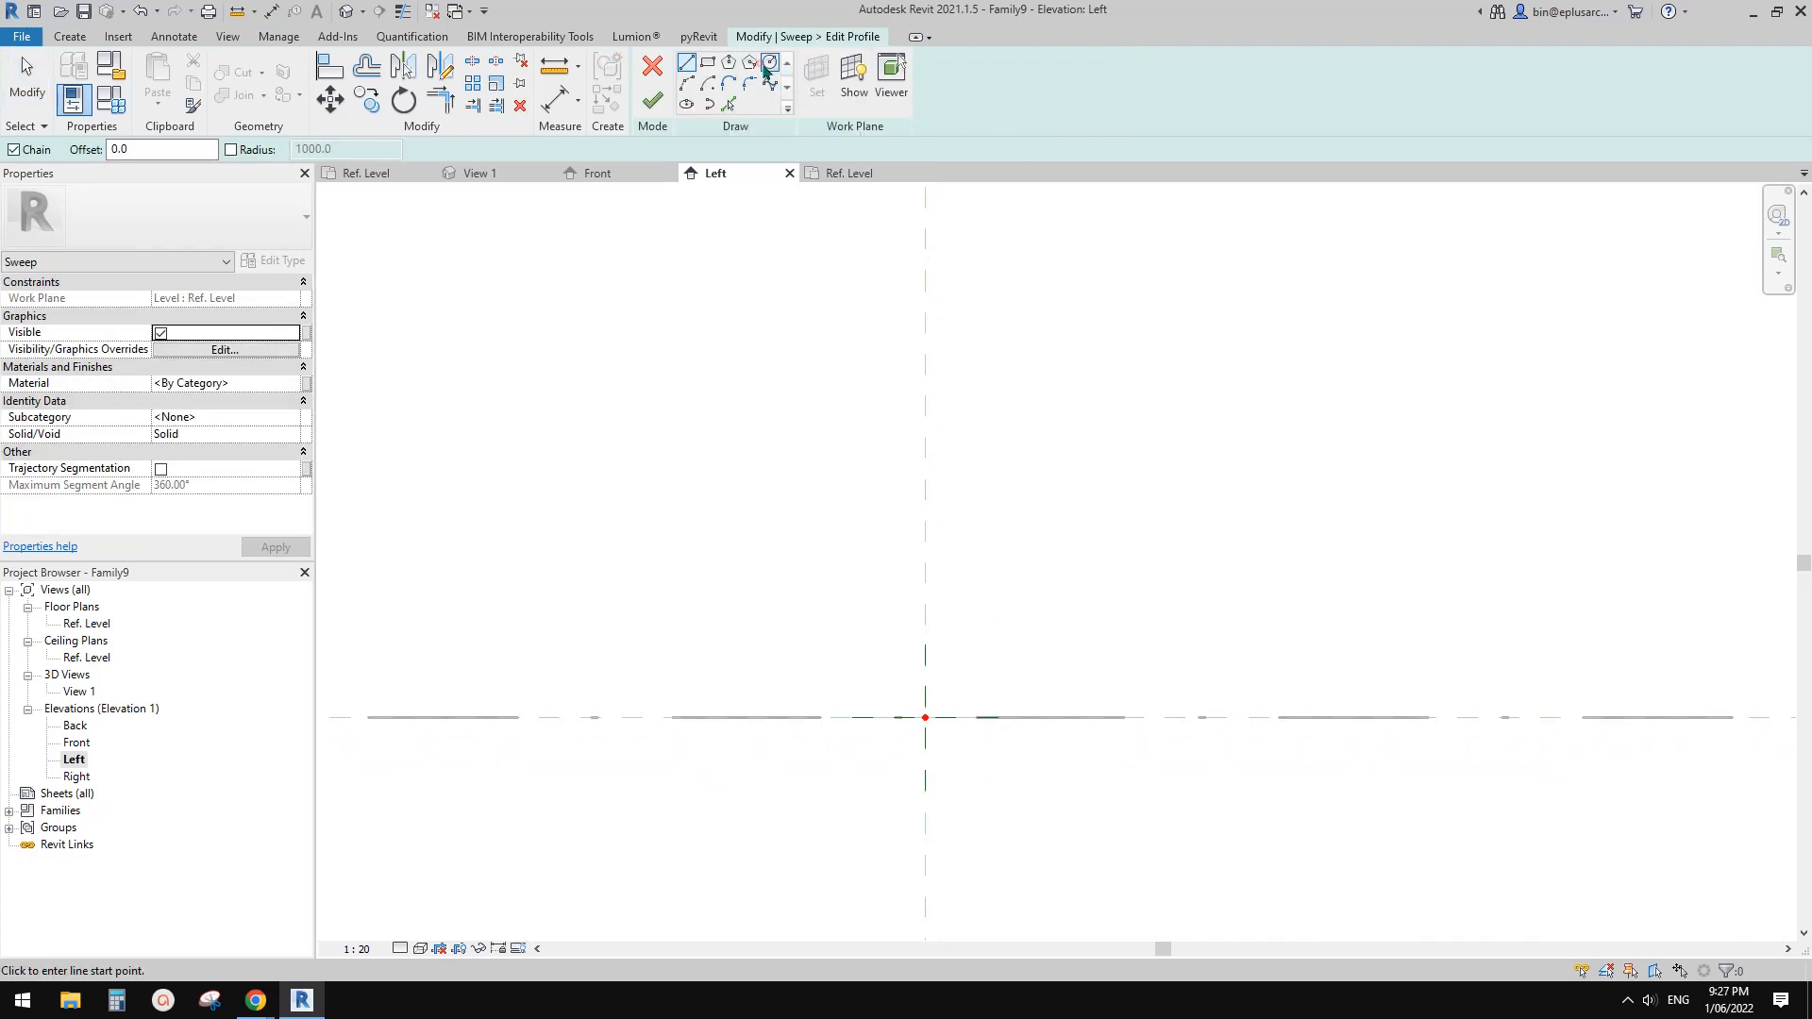
Draw a circular profile with a 30 mm radius centred on the sweep path, then finish the profile and the sweep.
click(769, 64)
click(925, 717)
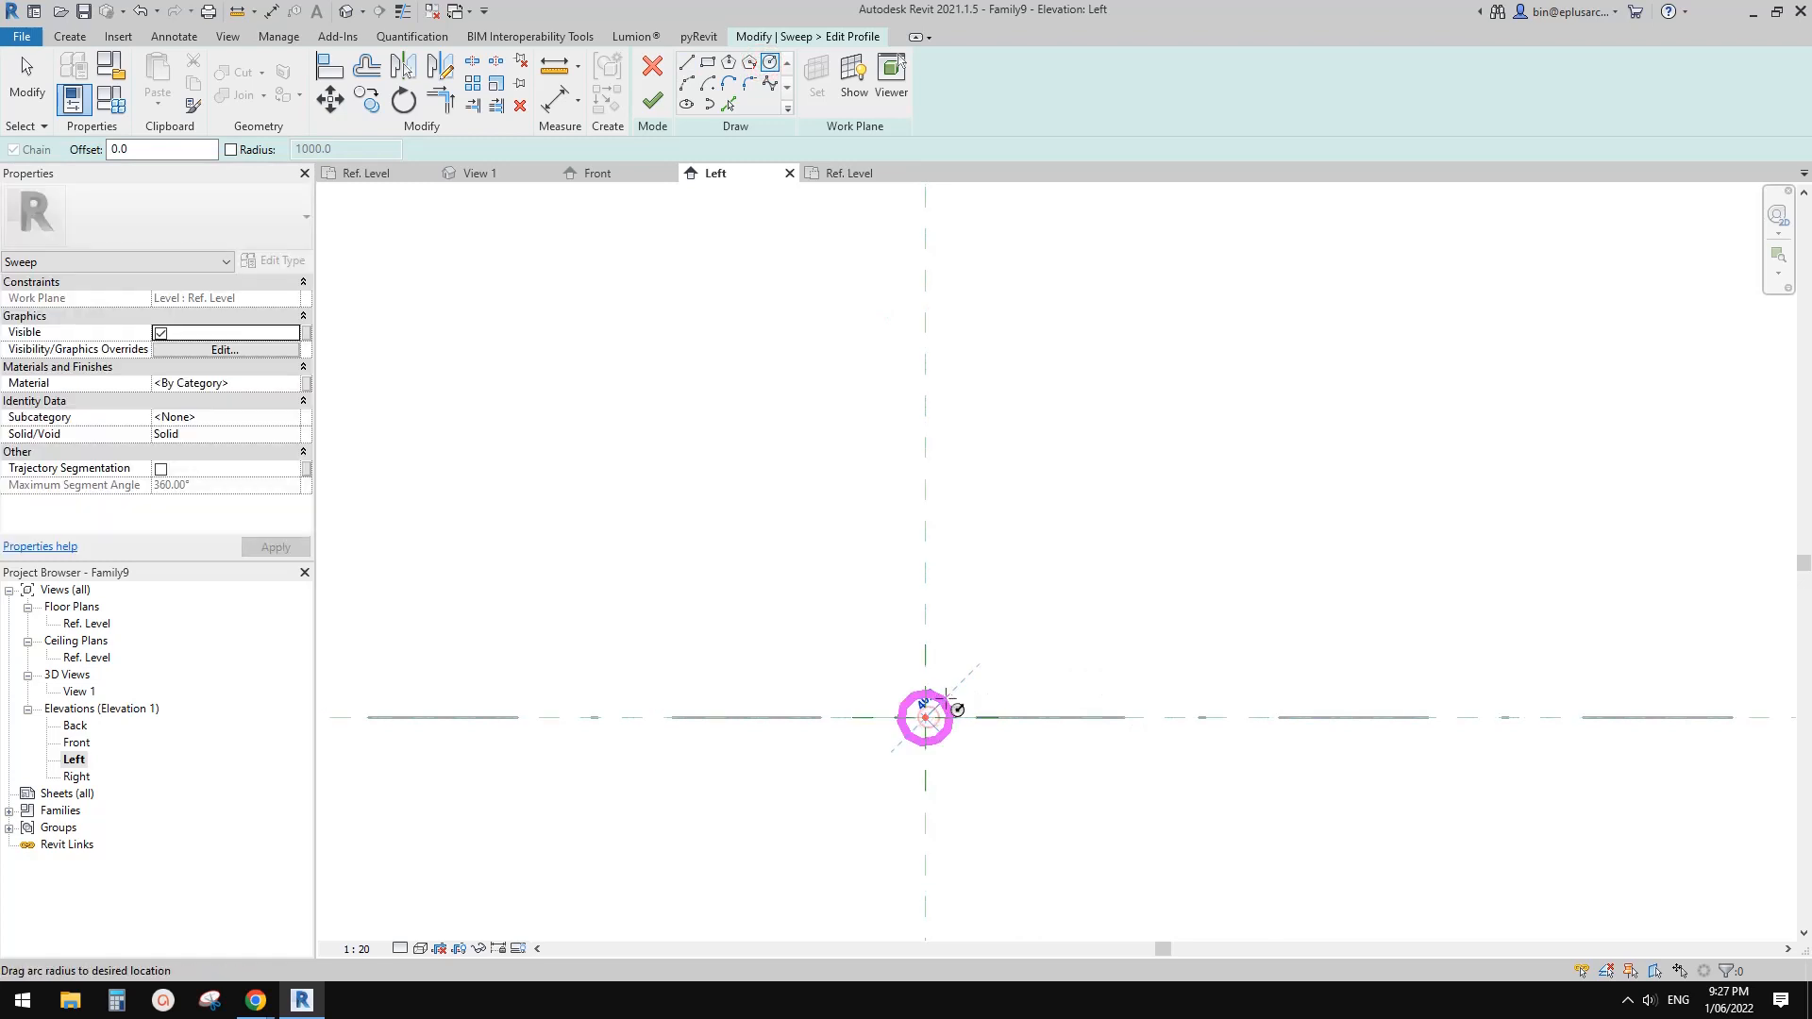
text(150)
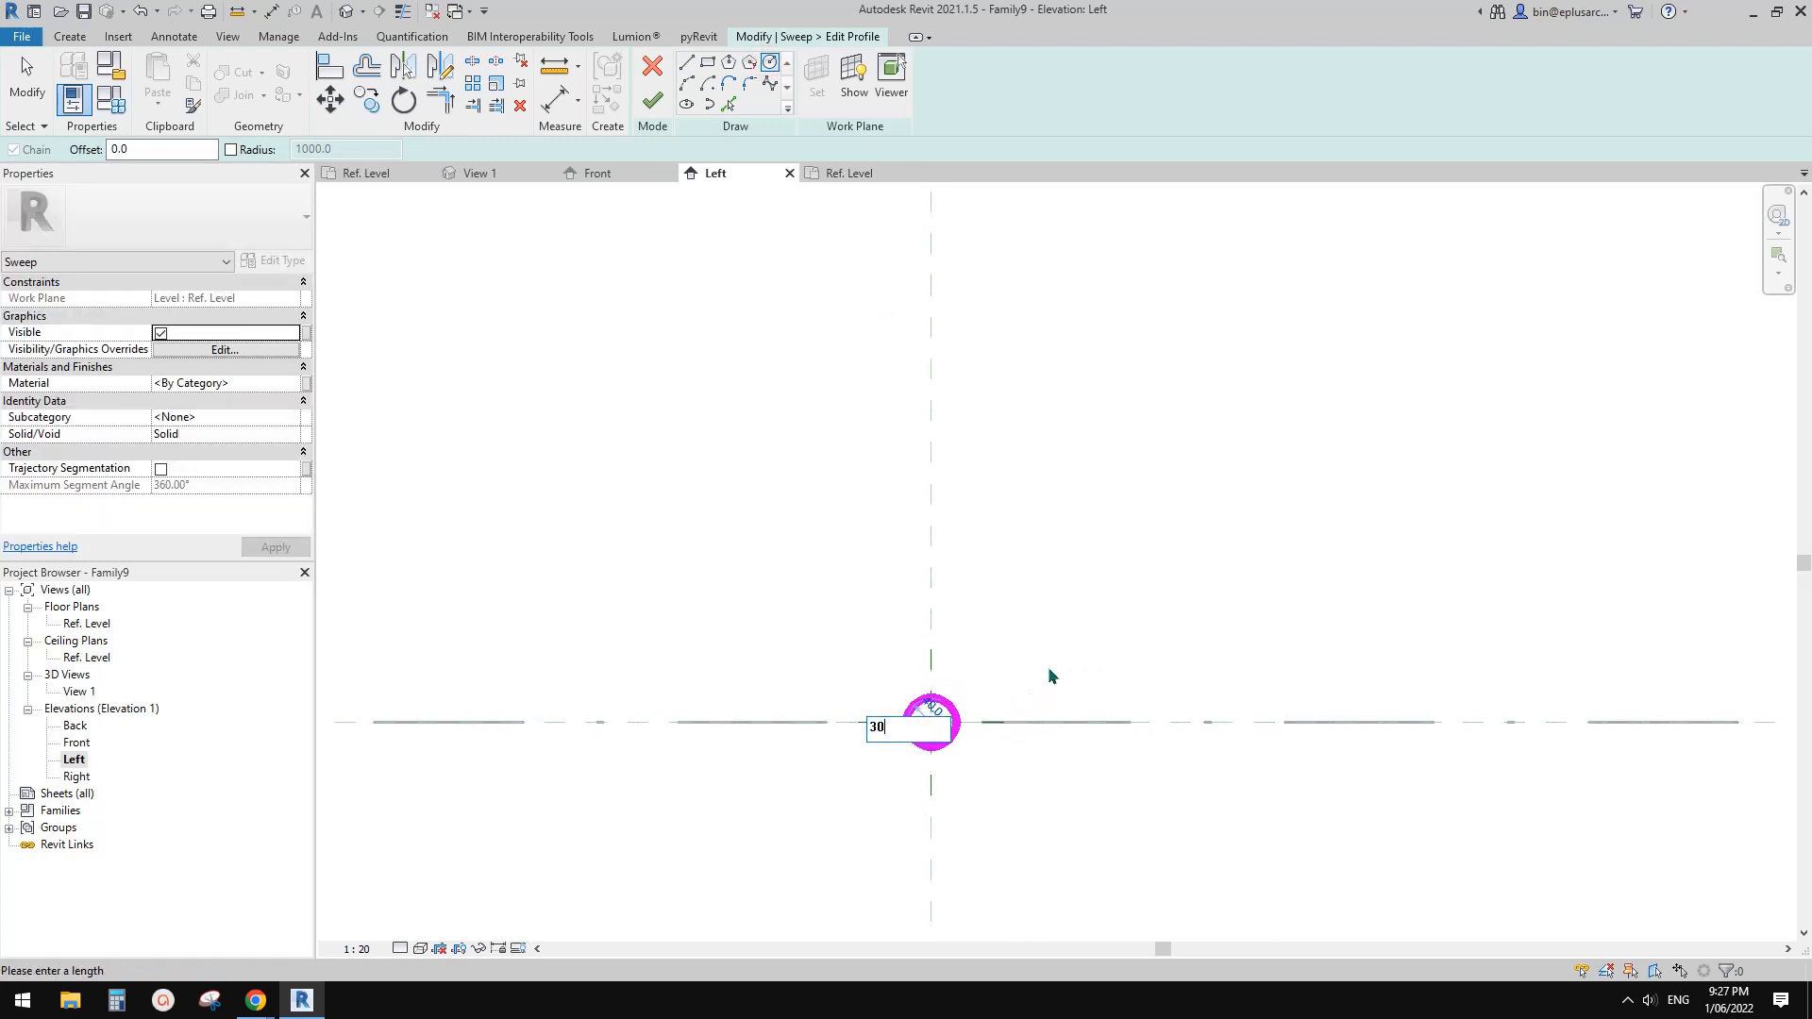
key(Return)
key(Escape)
scroll(930, 720, up, 3)
key(Escape)
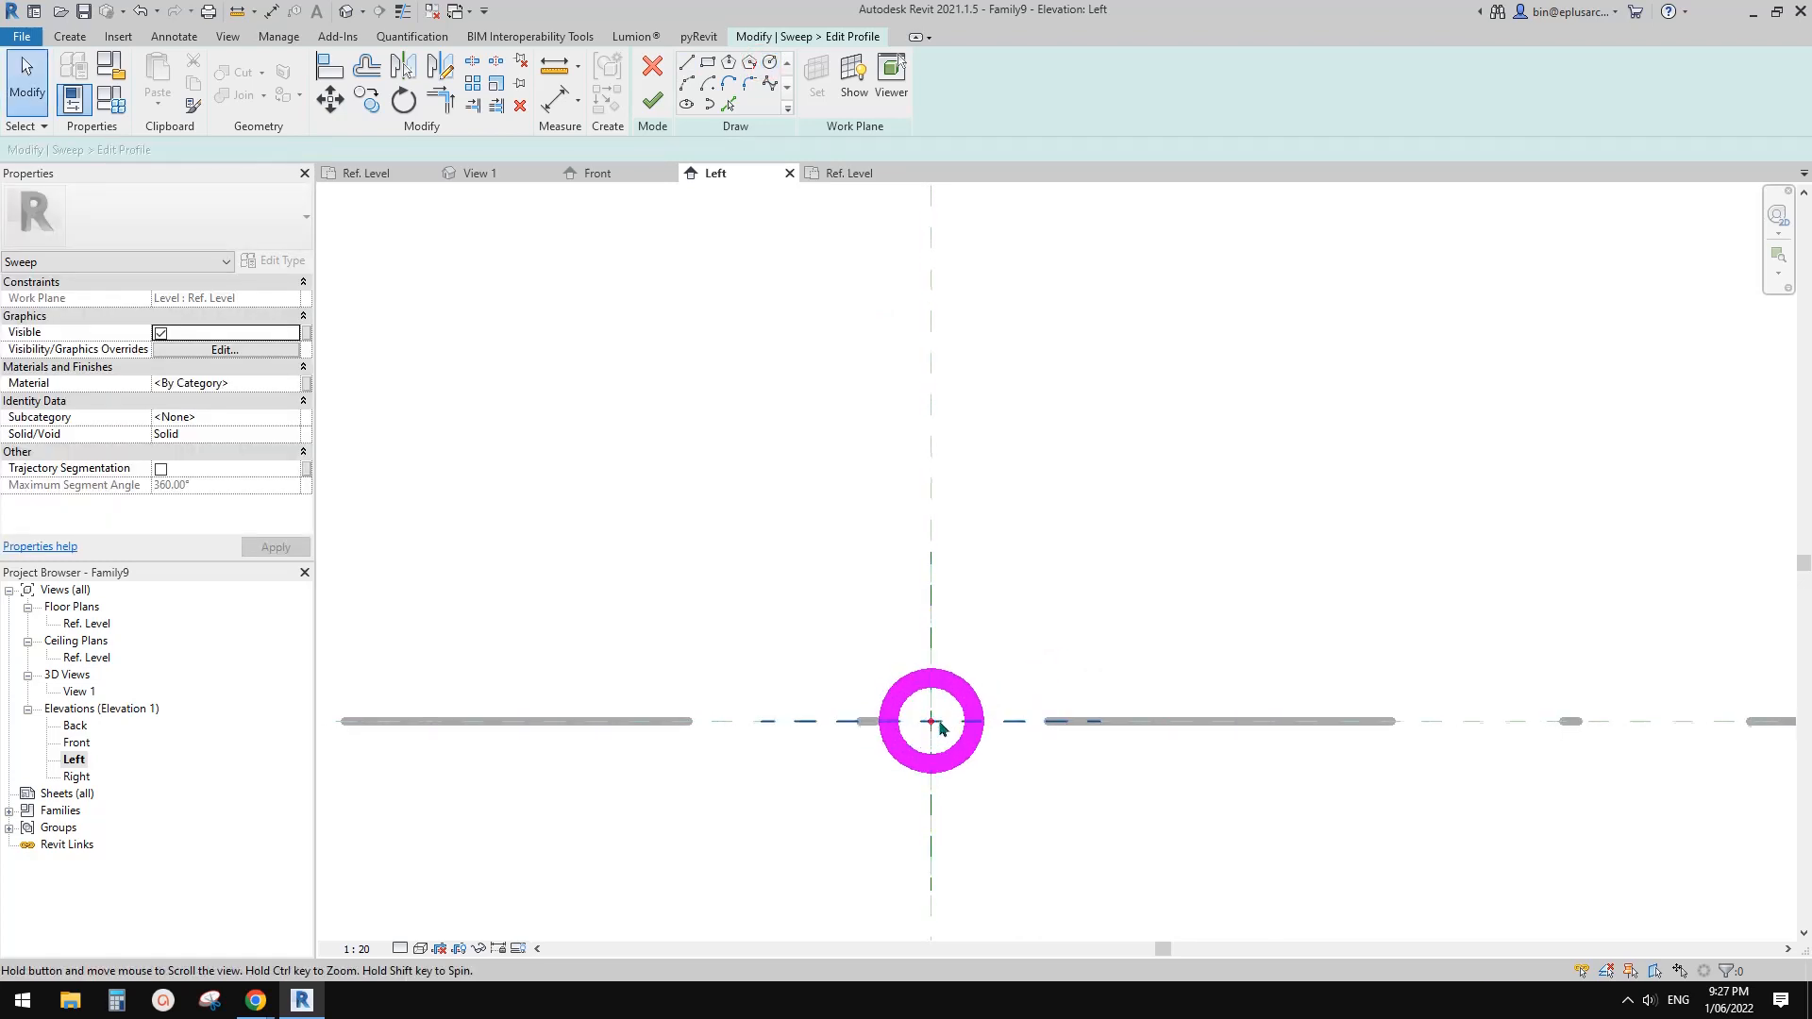
scroll(906, 699, up, 1)
middle_drag(887, 681, 887, 668)
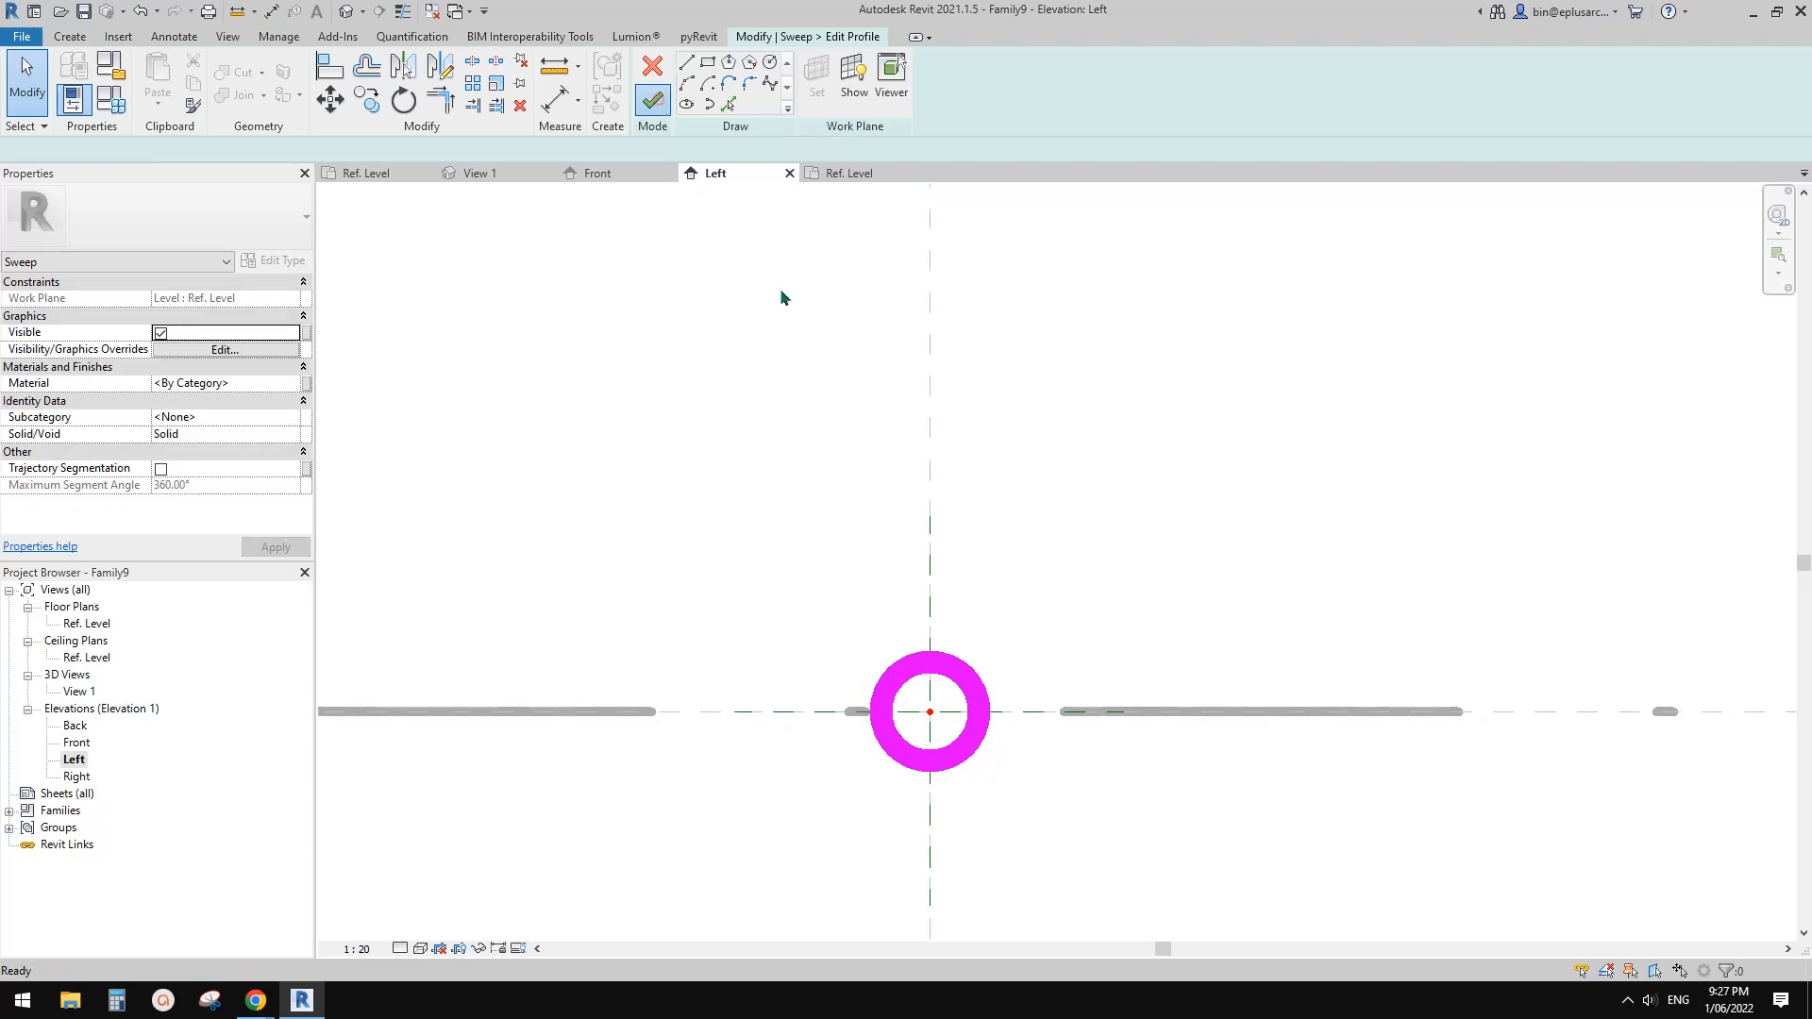
scroll(929, 642, down, 1)
middle_drag(978, 617, 989, 604)
click(652, 100)
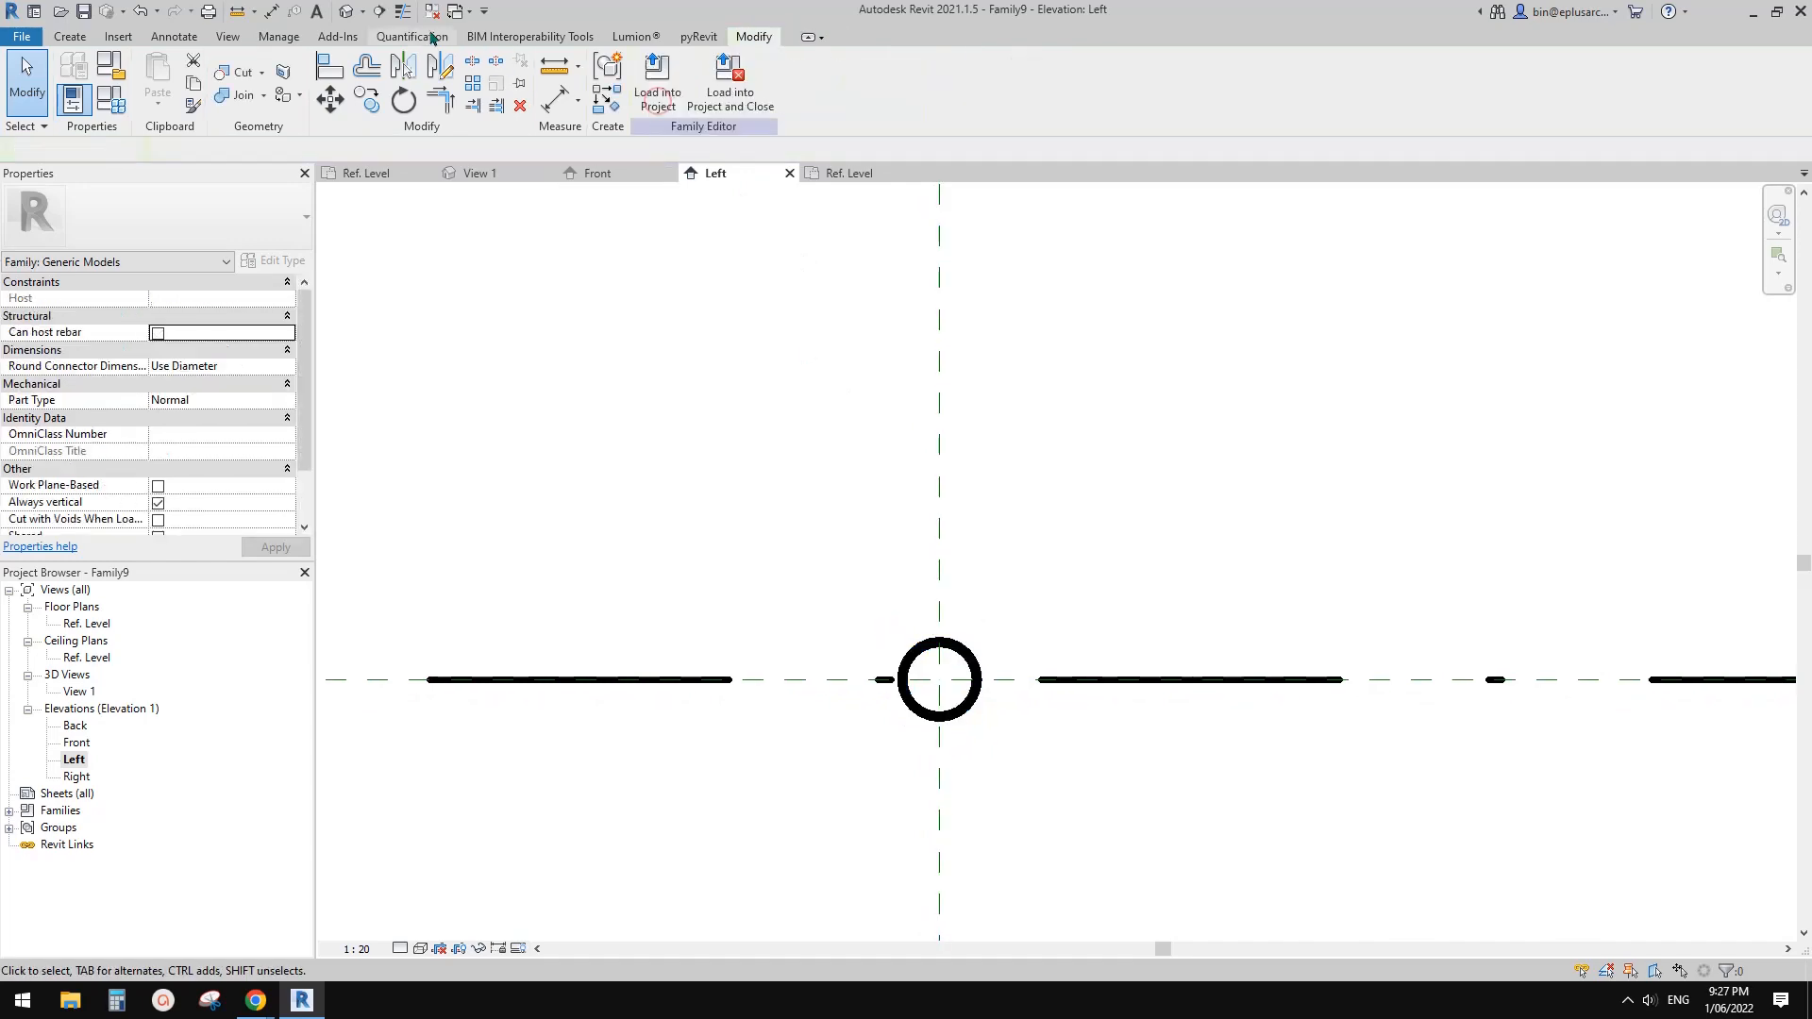
Load the tube family into the lighting fixture family and place one instance about 340 mm below the horizontal reference plane.
click(347, 11)
shift+middle_drag(947, 434, 849, 332)
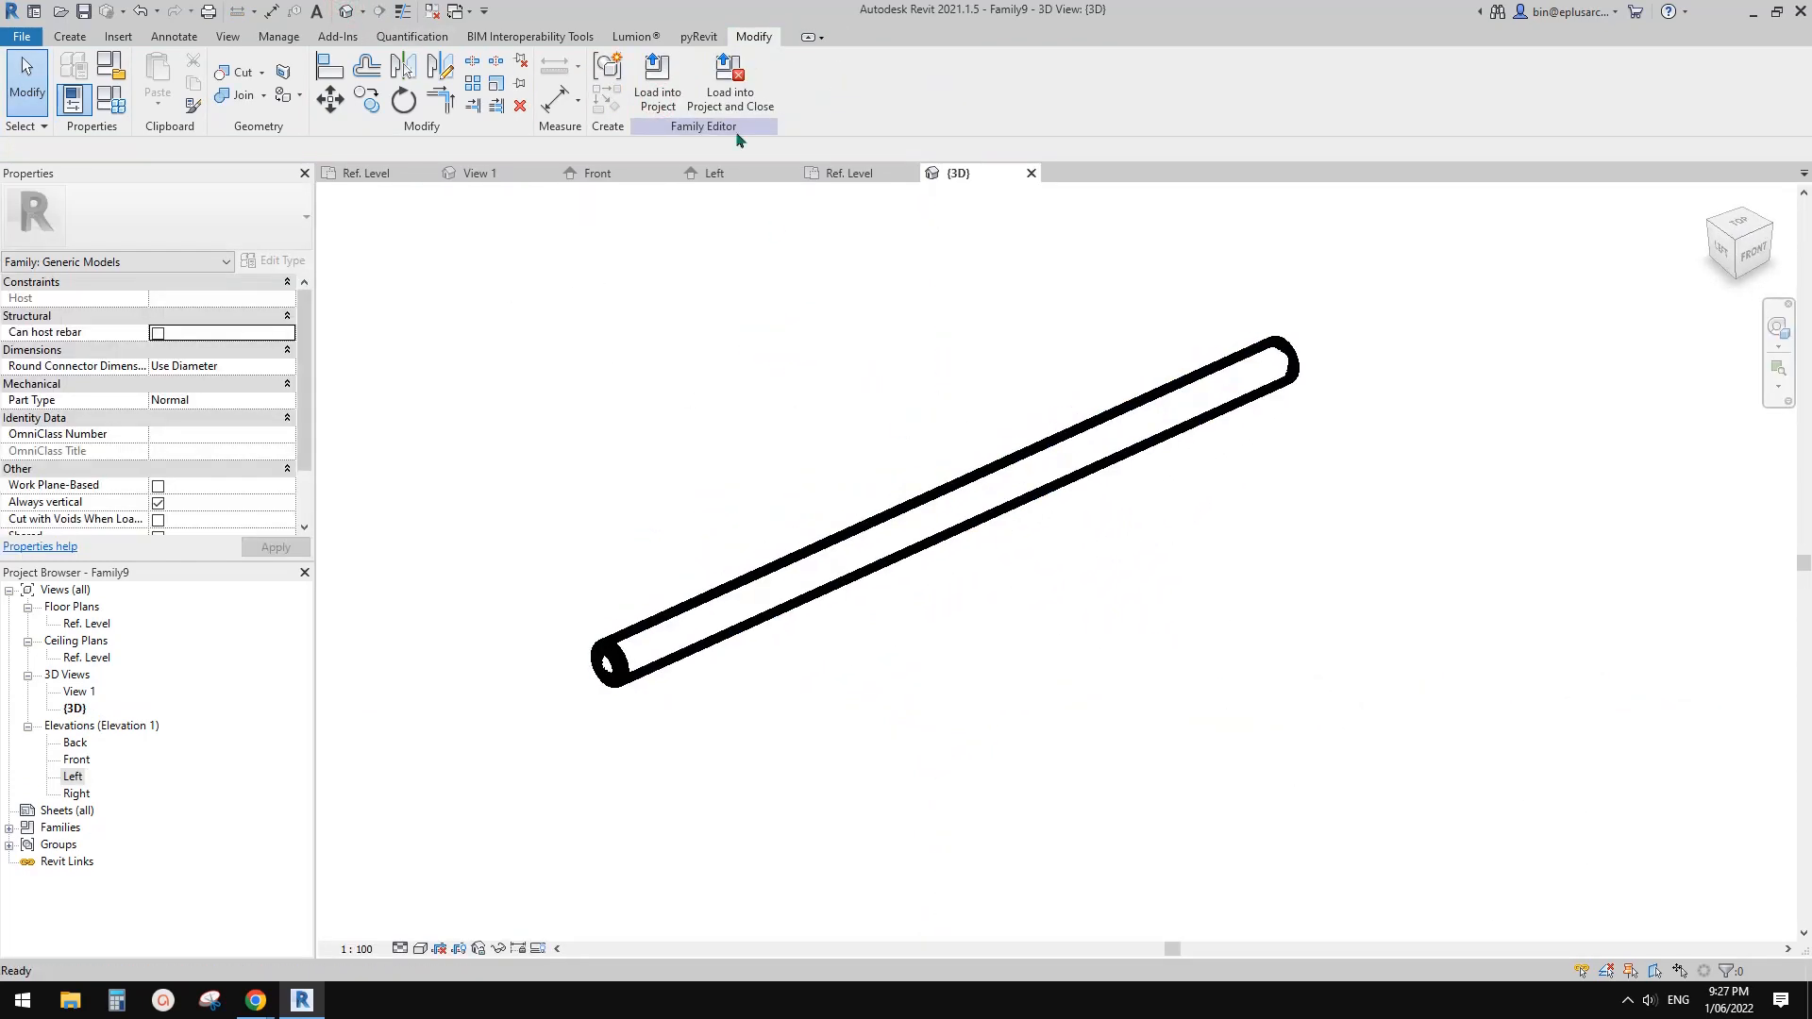
click(664, 92)
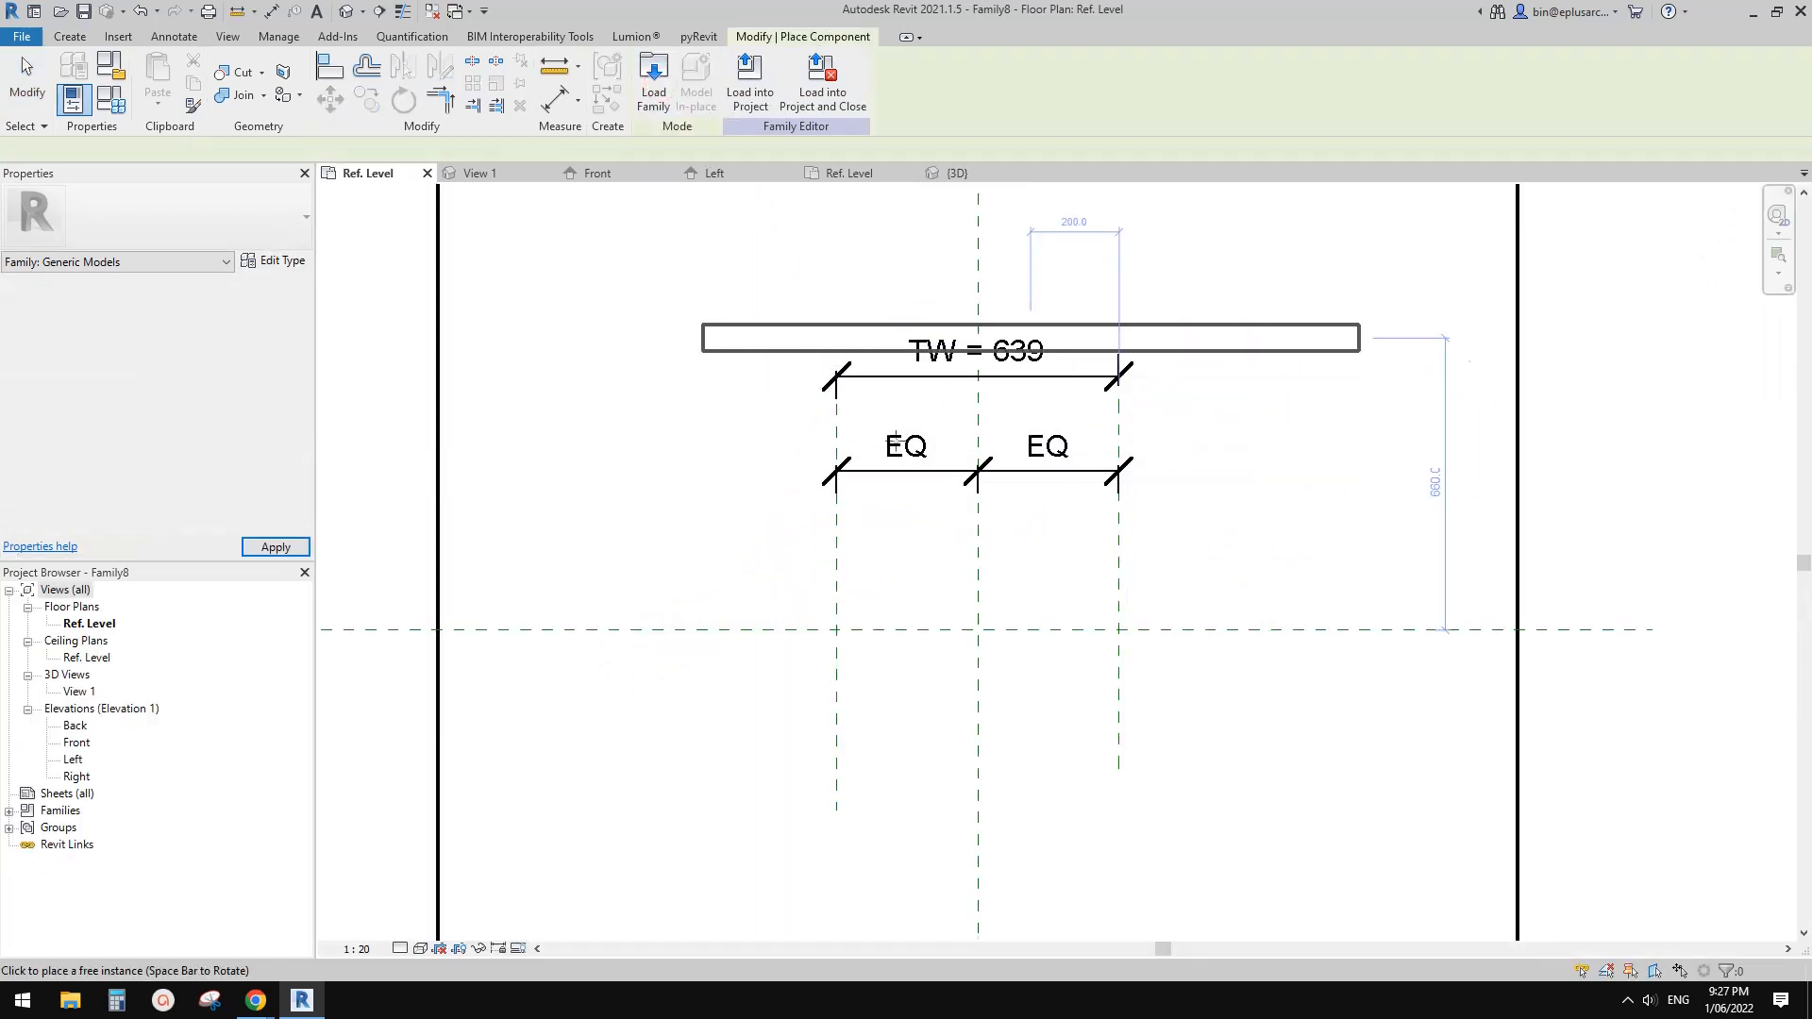
scroll(999, 611, up, 3)
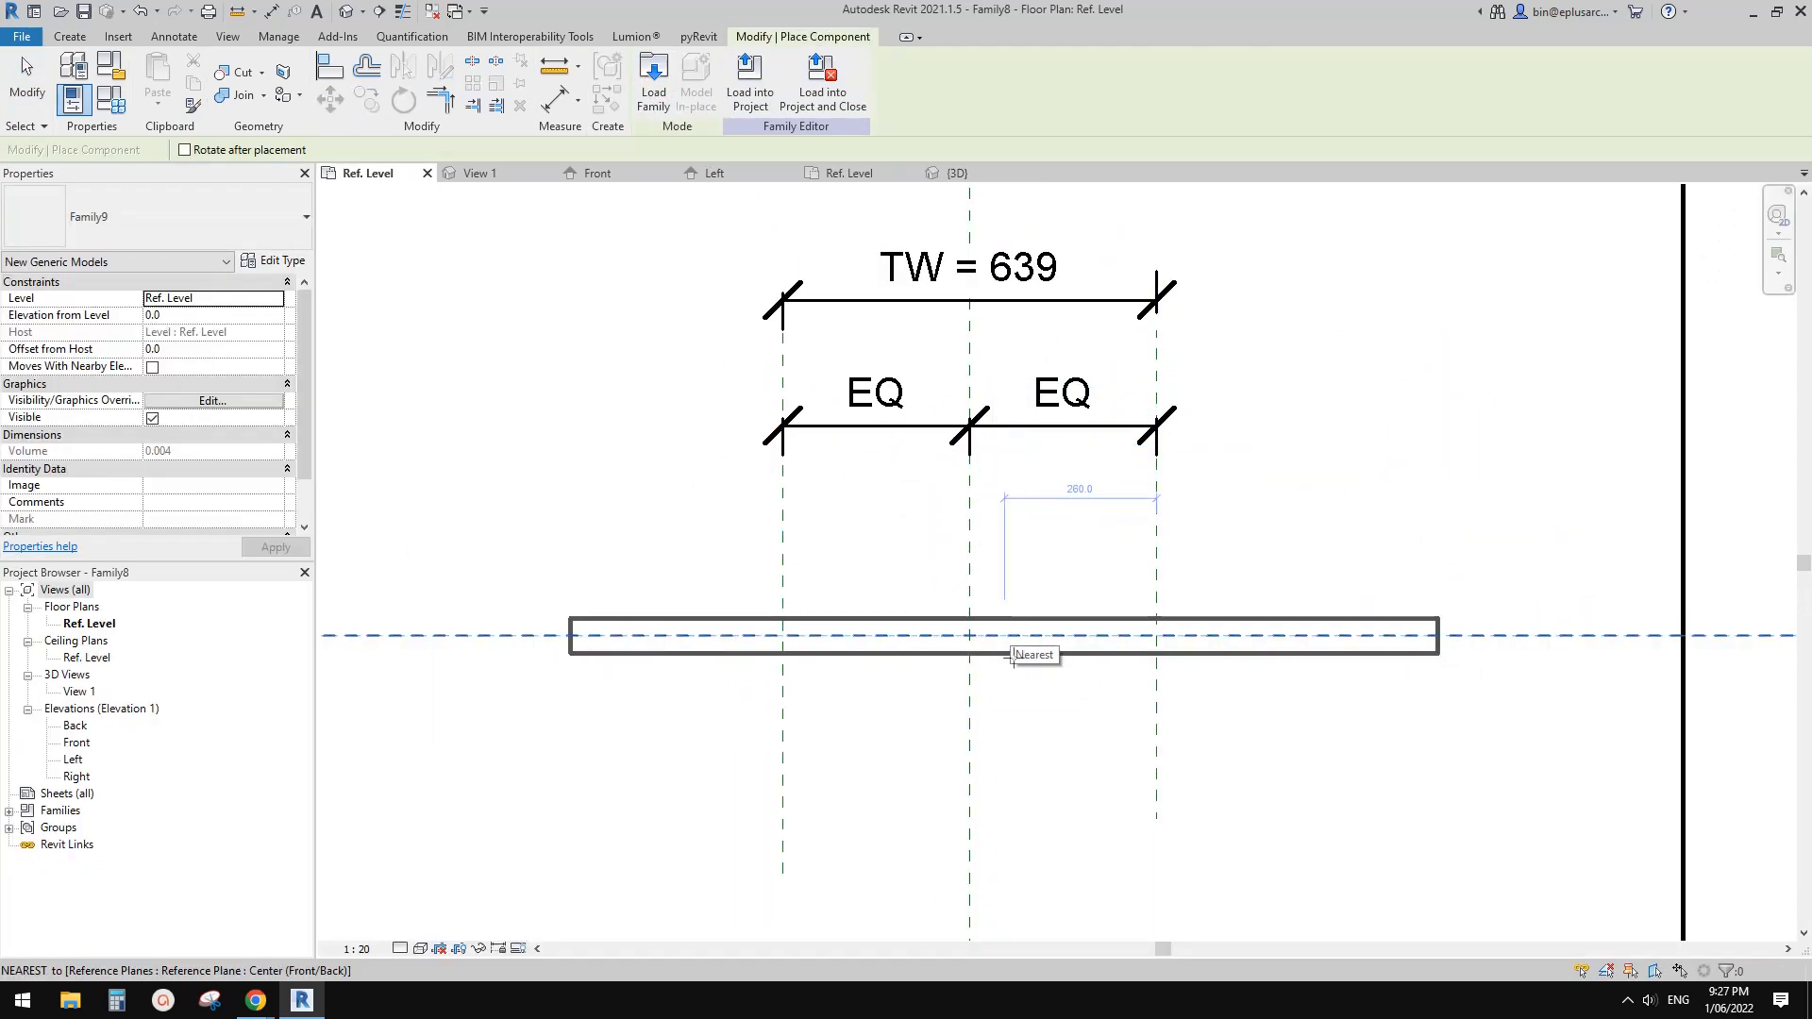
scroll(1049, 786, down, 1)
middle_drag(1049, 788, 1004, 759)
click(1244, 791)
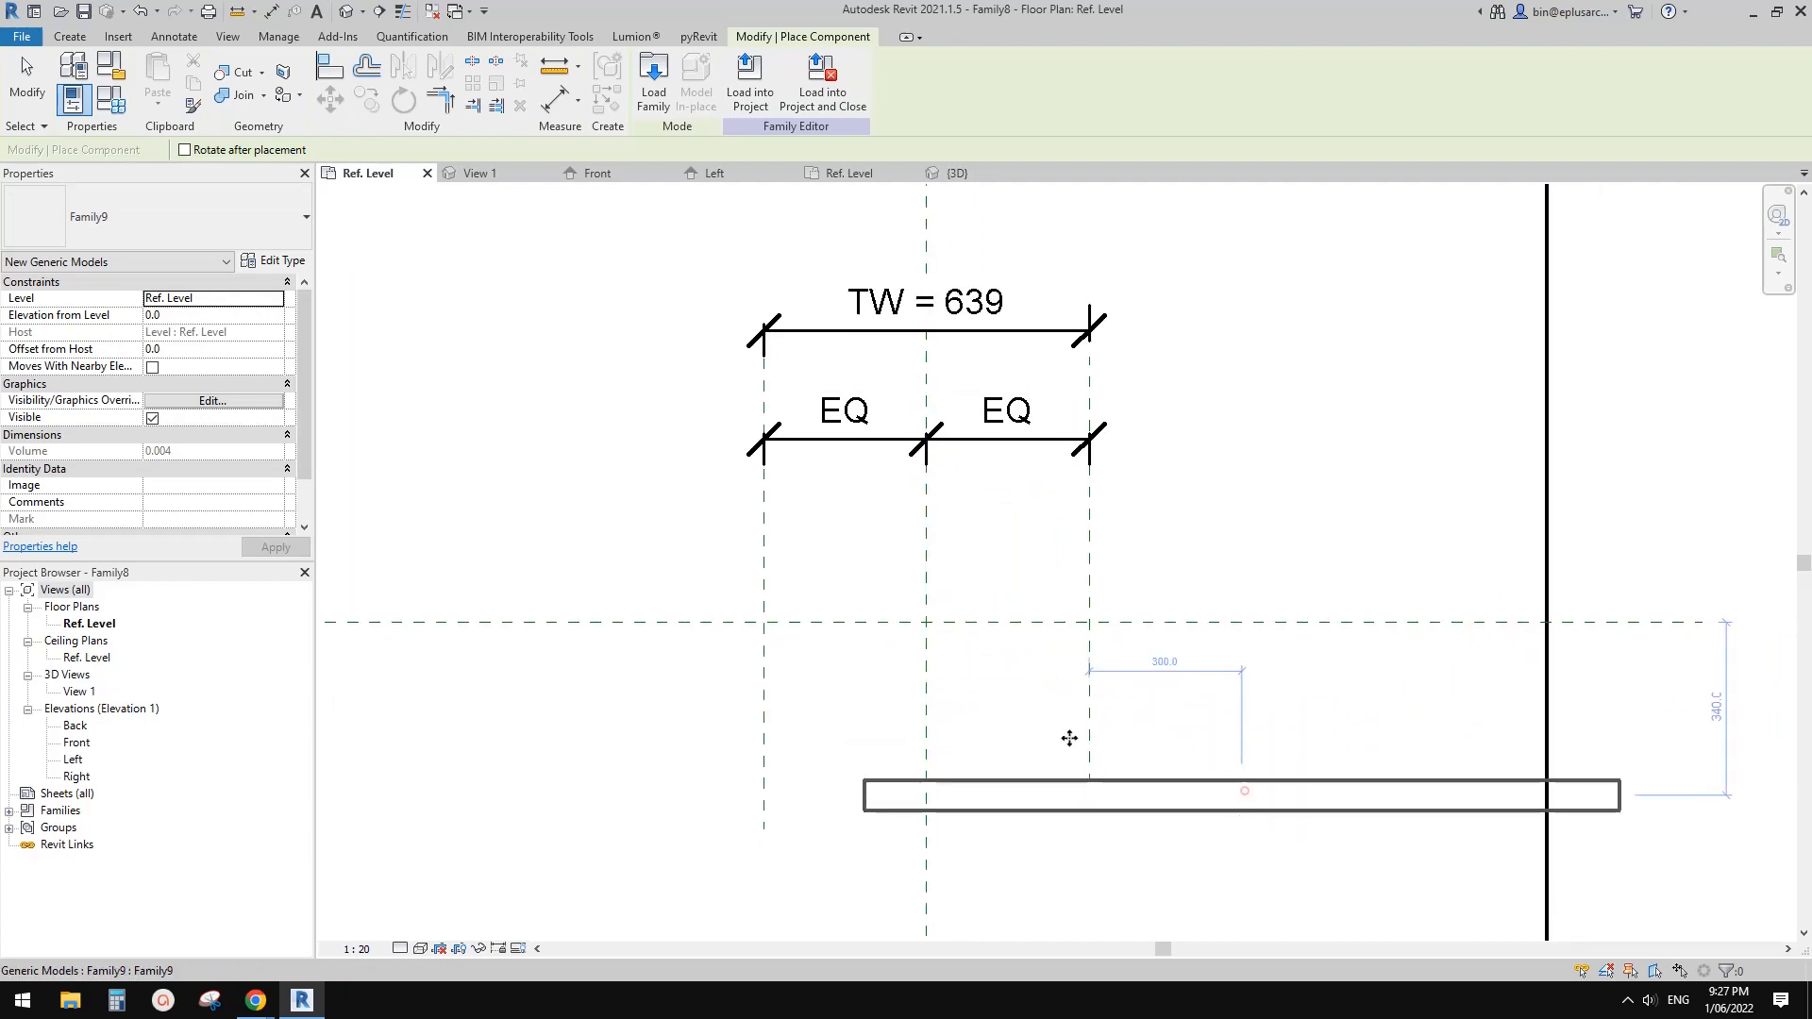
key(Escape)
Draw a reference line sloping up from the intersection of the left and horizontal reference planes to the right reference plane.
scroll(836, 613, up, 2)
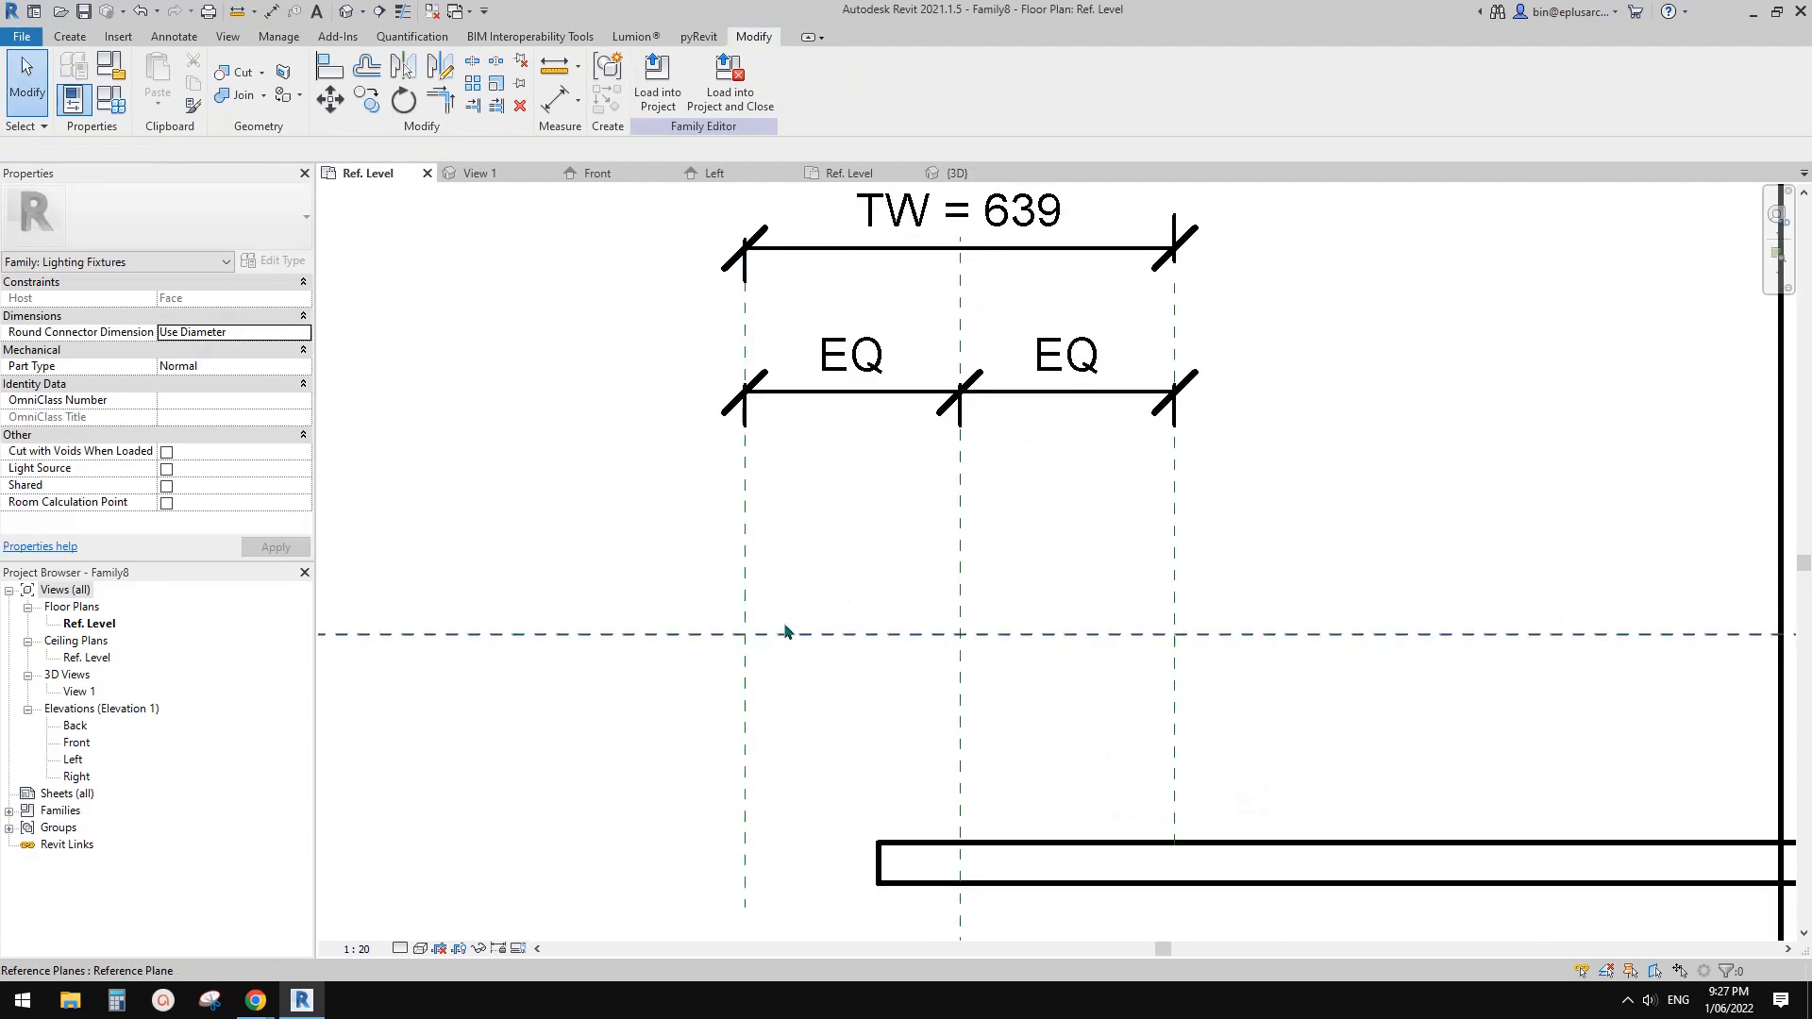
middle_drag(1059, 600, 1064, 616)
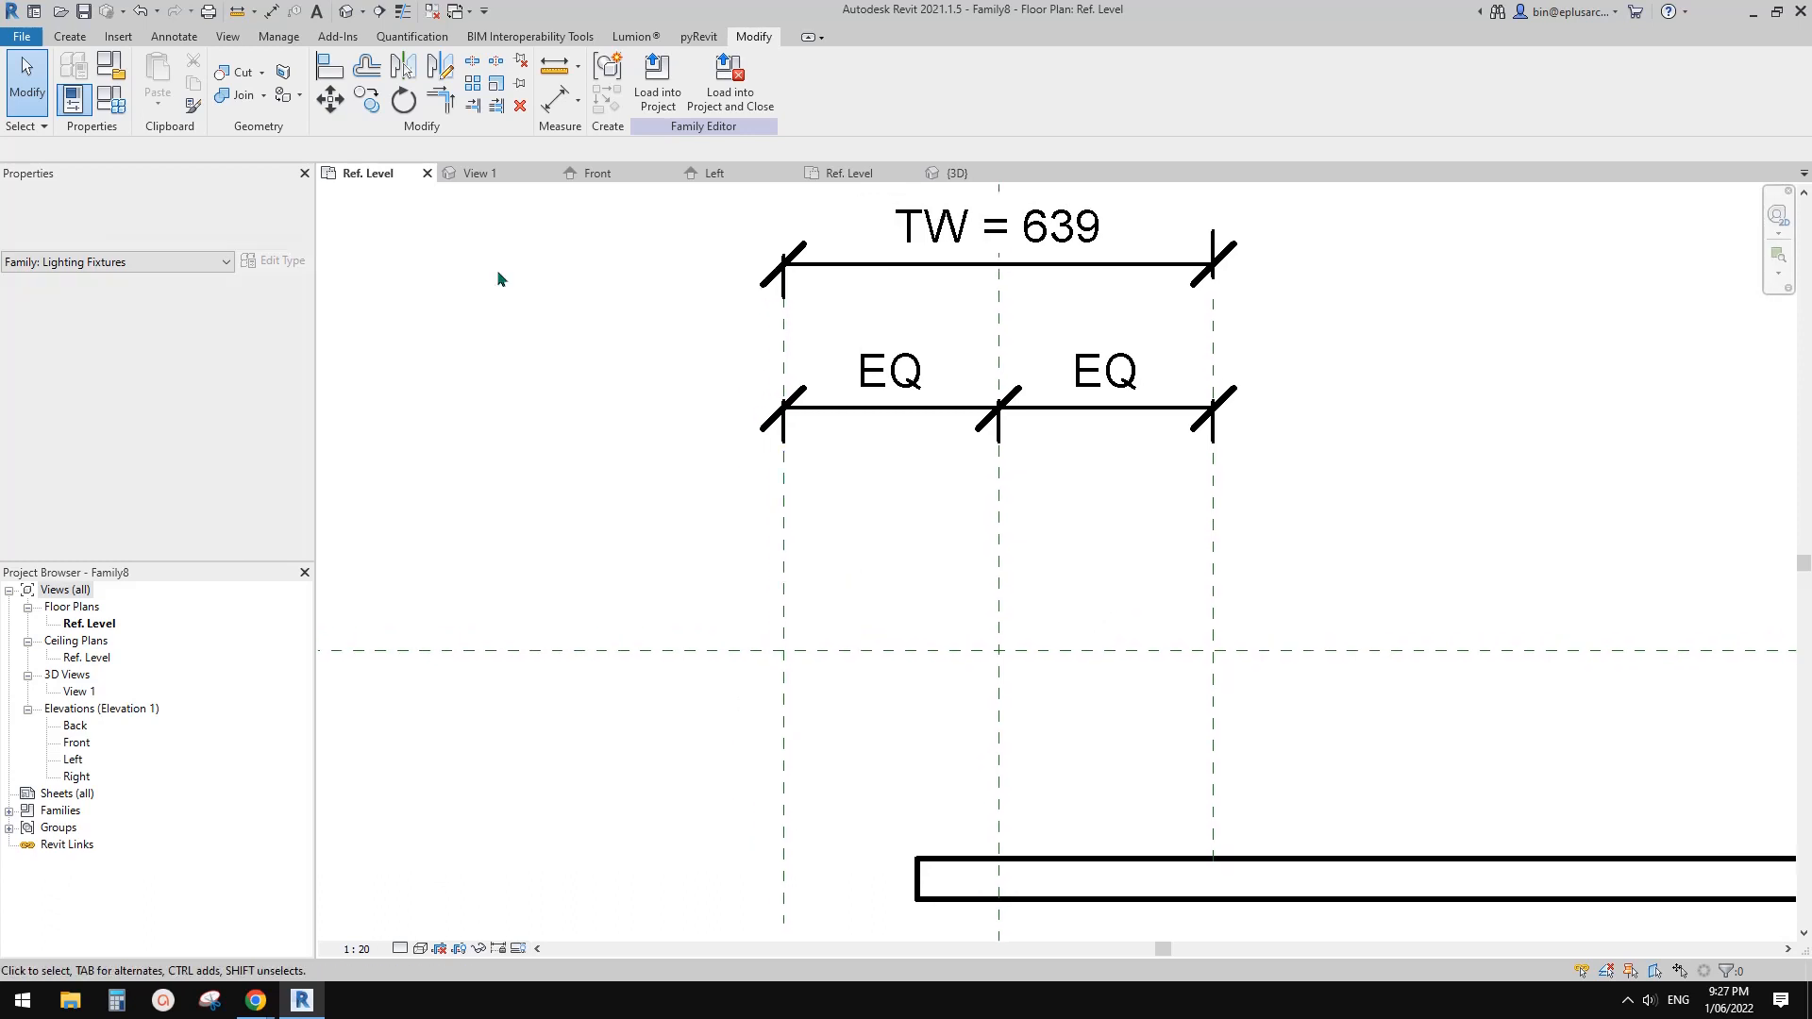
click(70, 36)
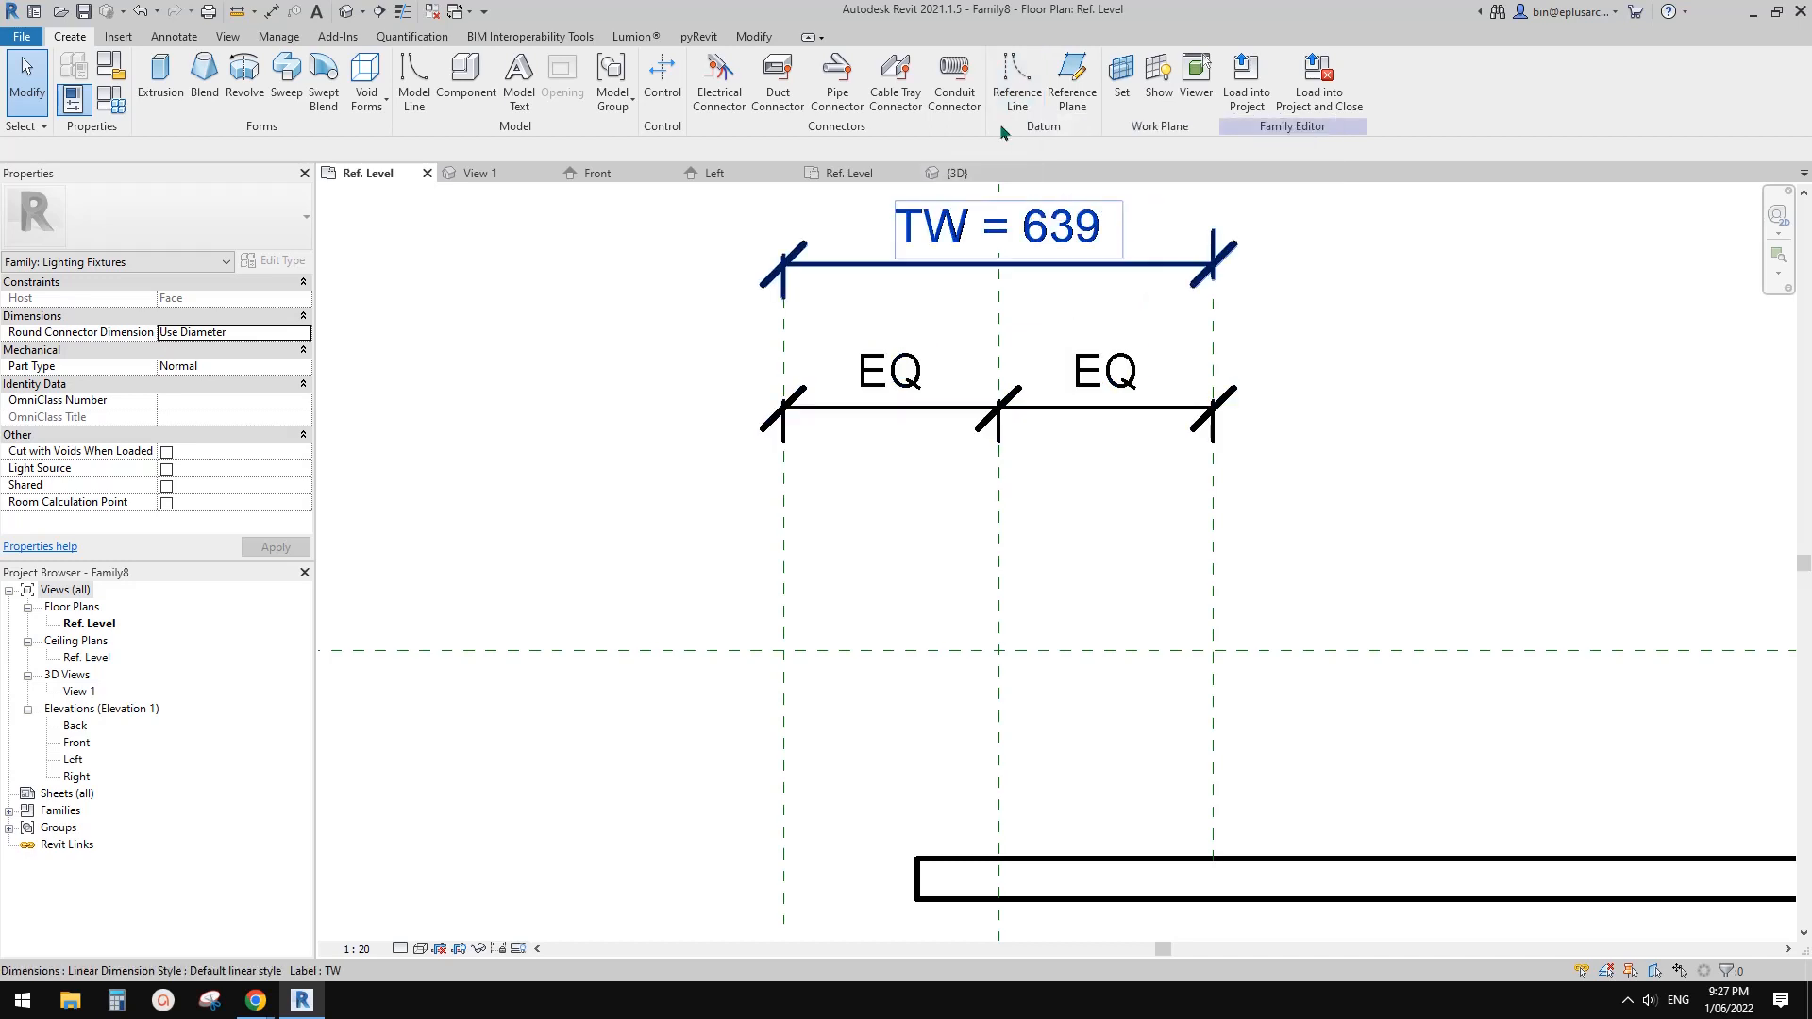
click(1016, 95)
click(784, 650)
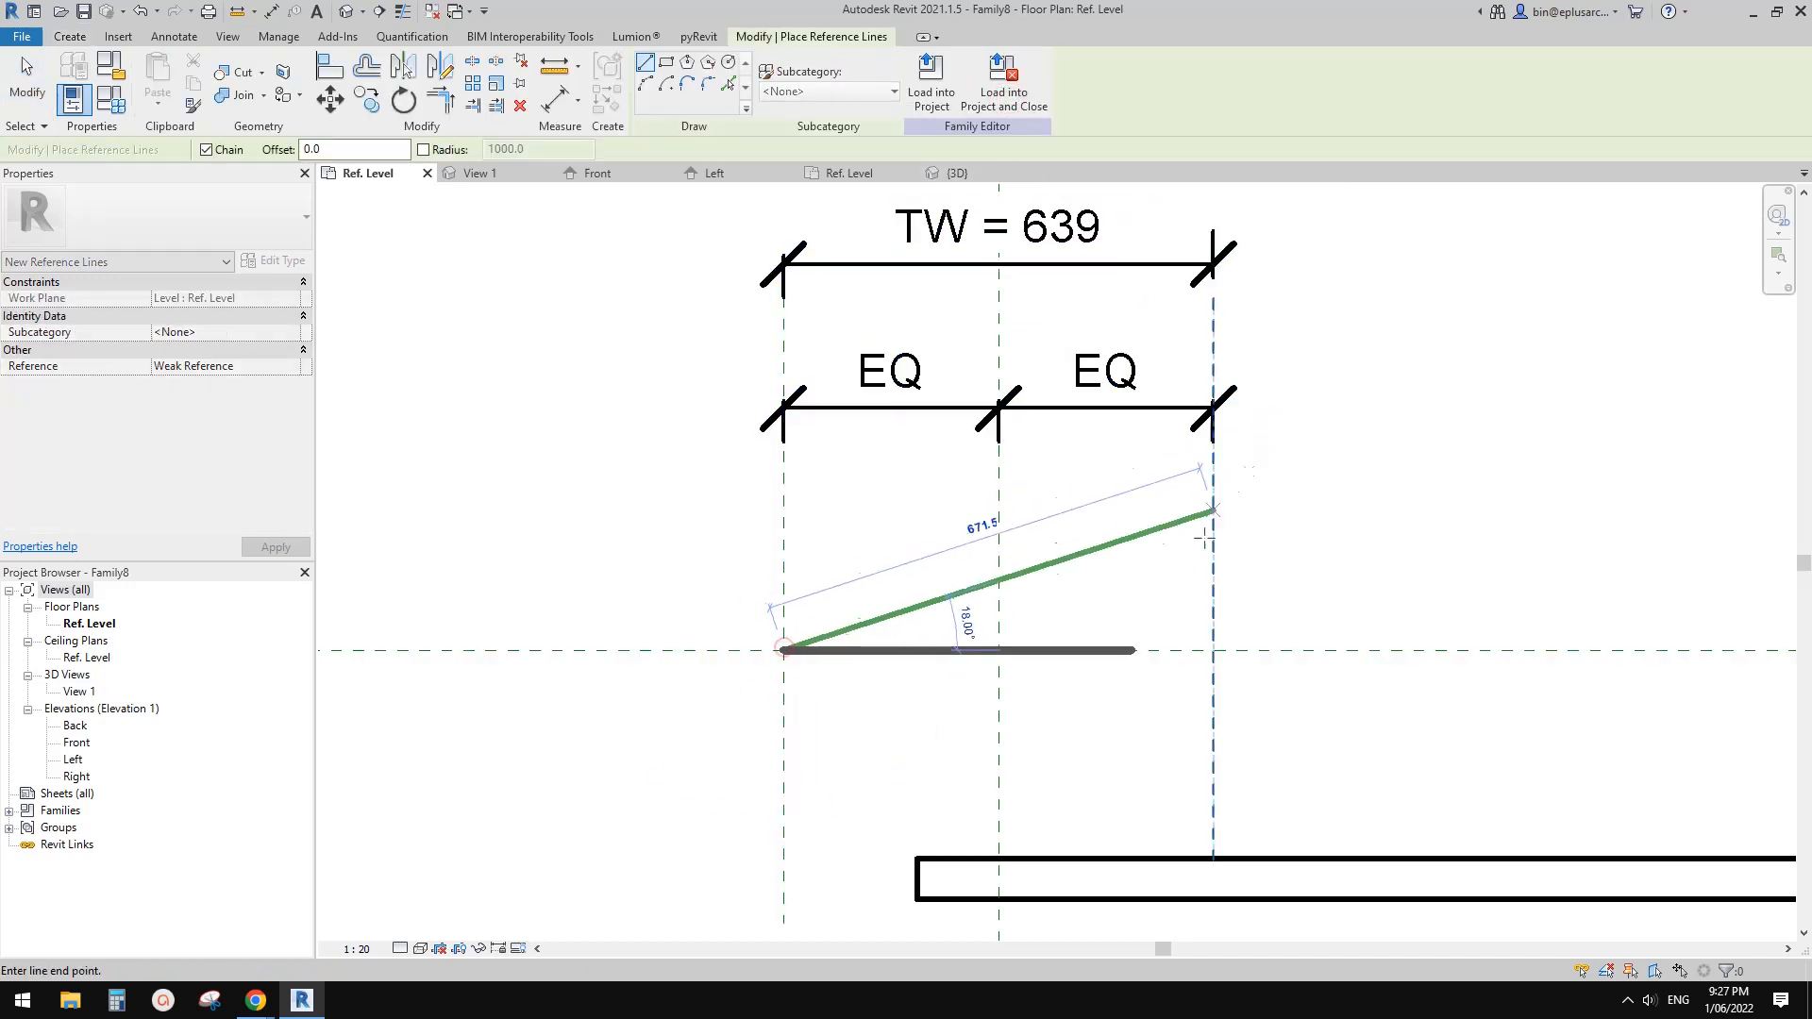
click(1213, 558)
key(Escape)
key(Escape)
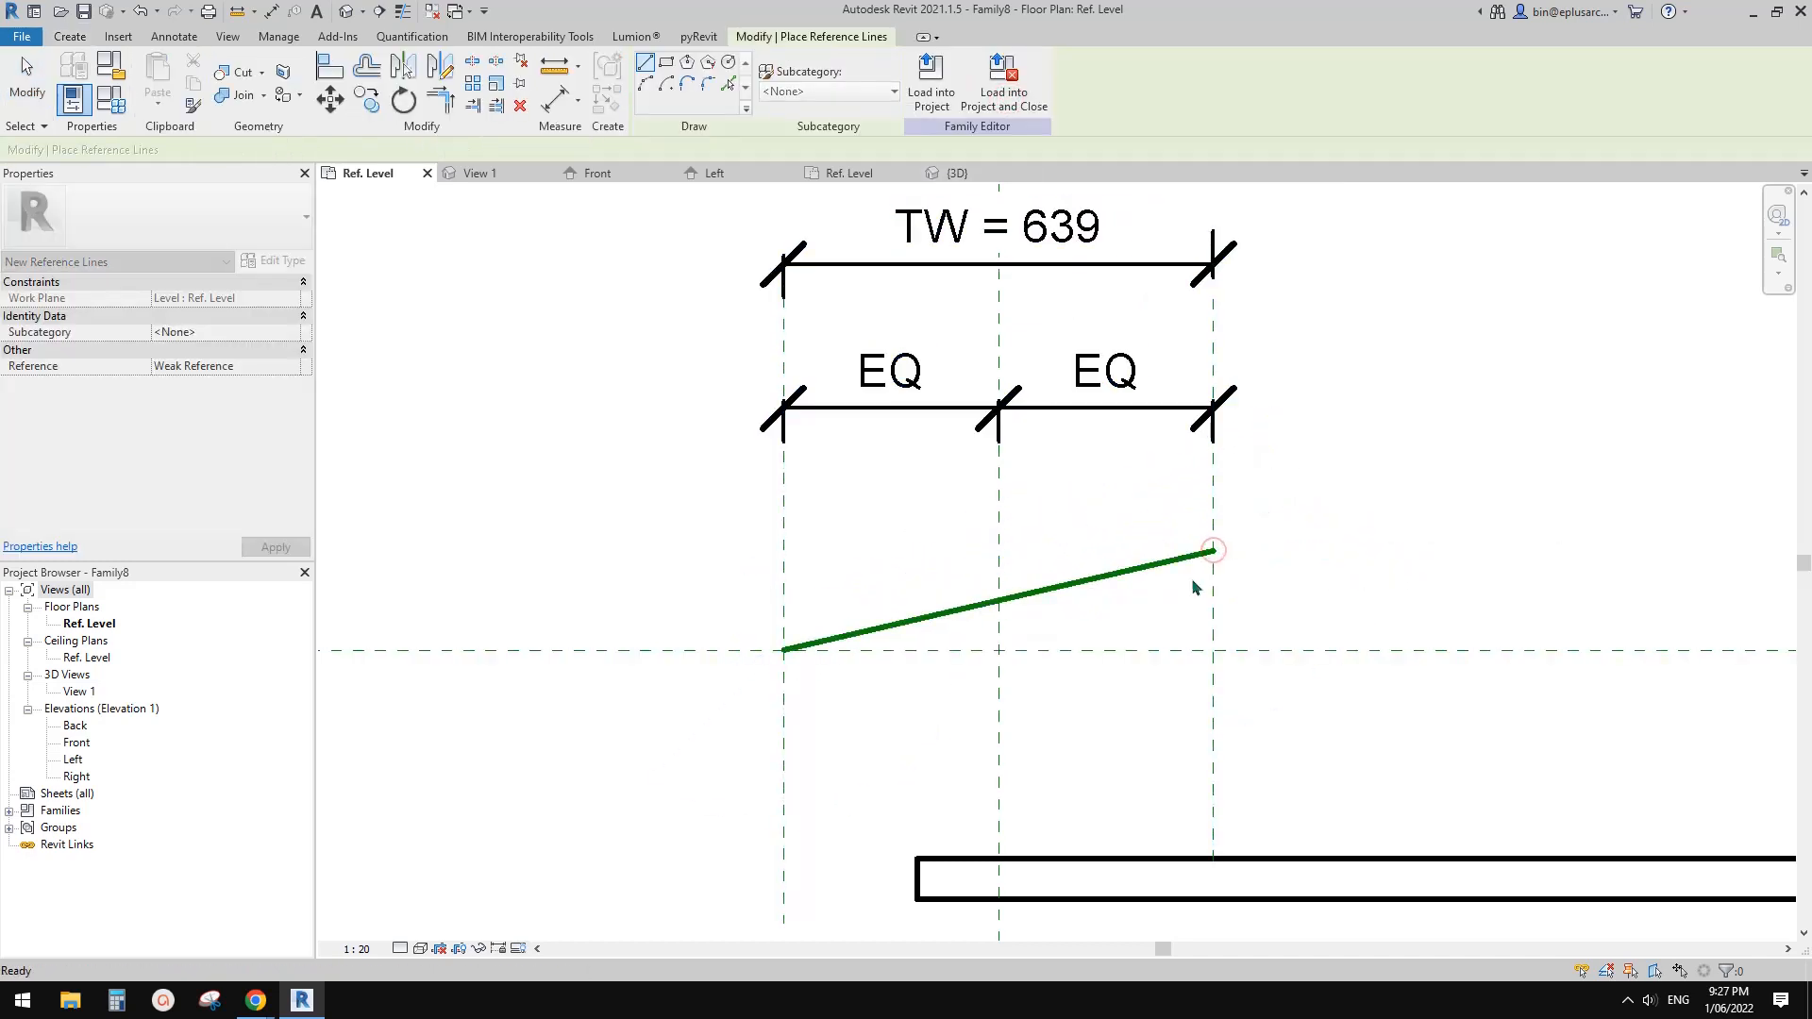
Align and lock the reference line's left endpoint to the left and horizontal reference planes.
middle_drag(792, 684, 858, 606)
key(a)
key(l)
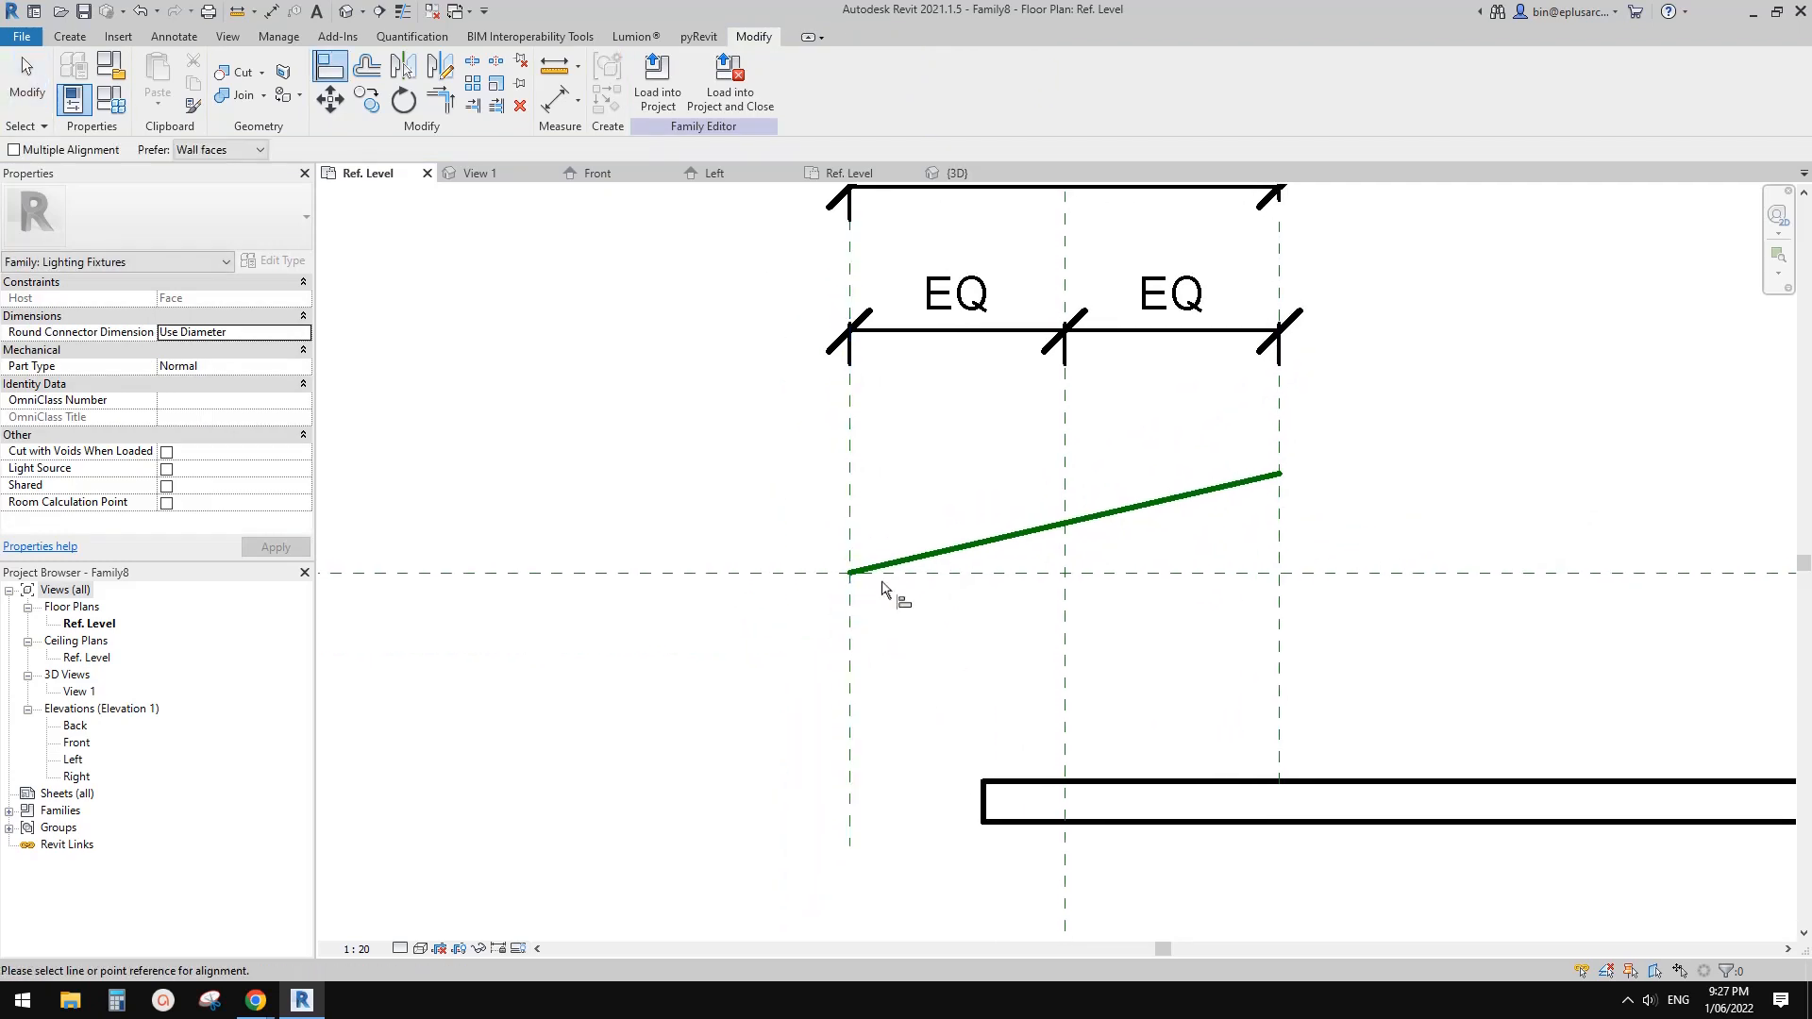
click(852, 500)
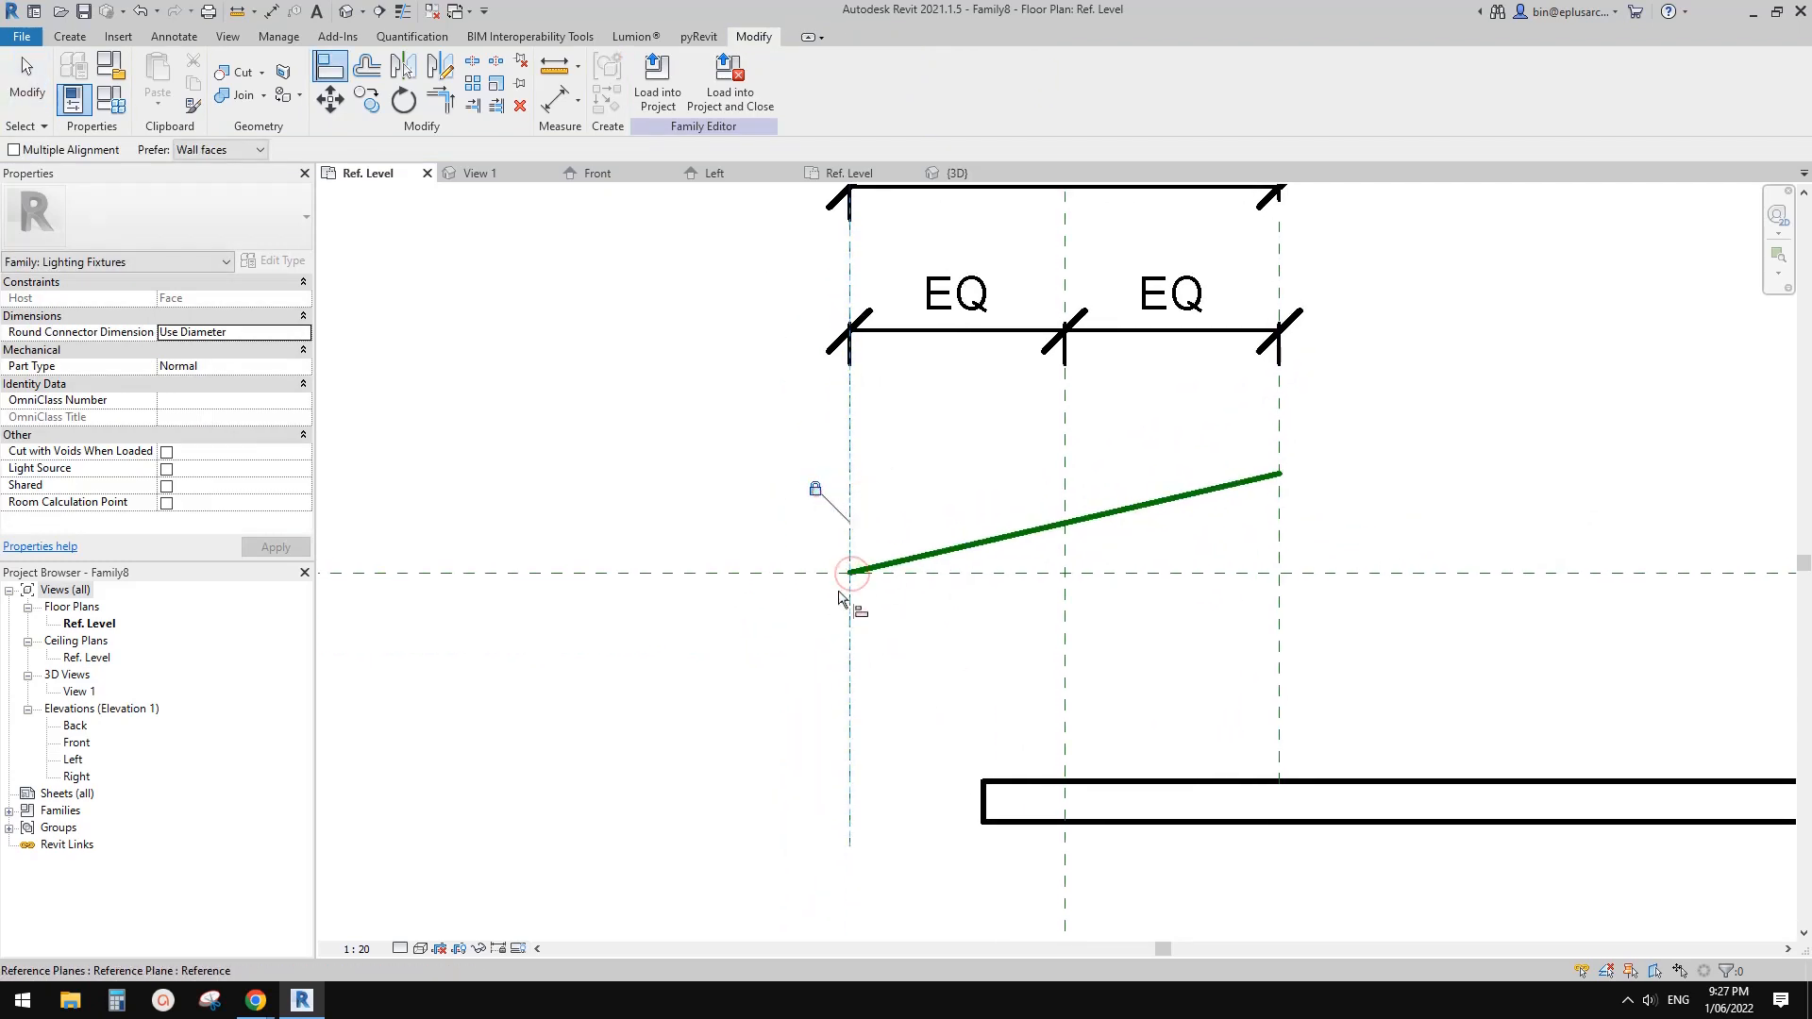
click(839, 598)
click(857, 591)
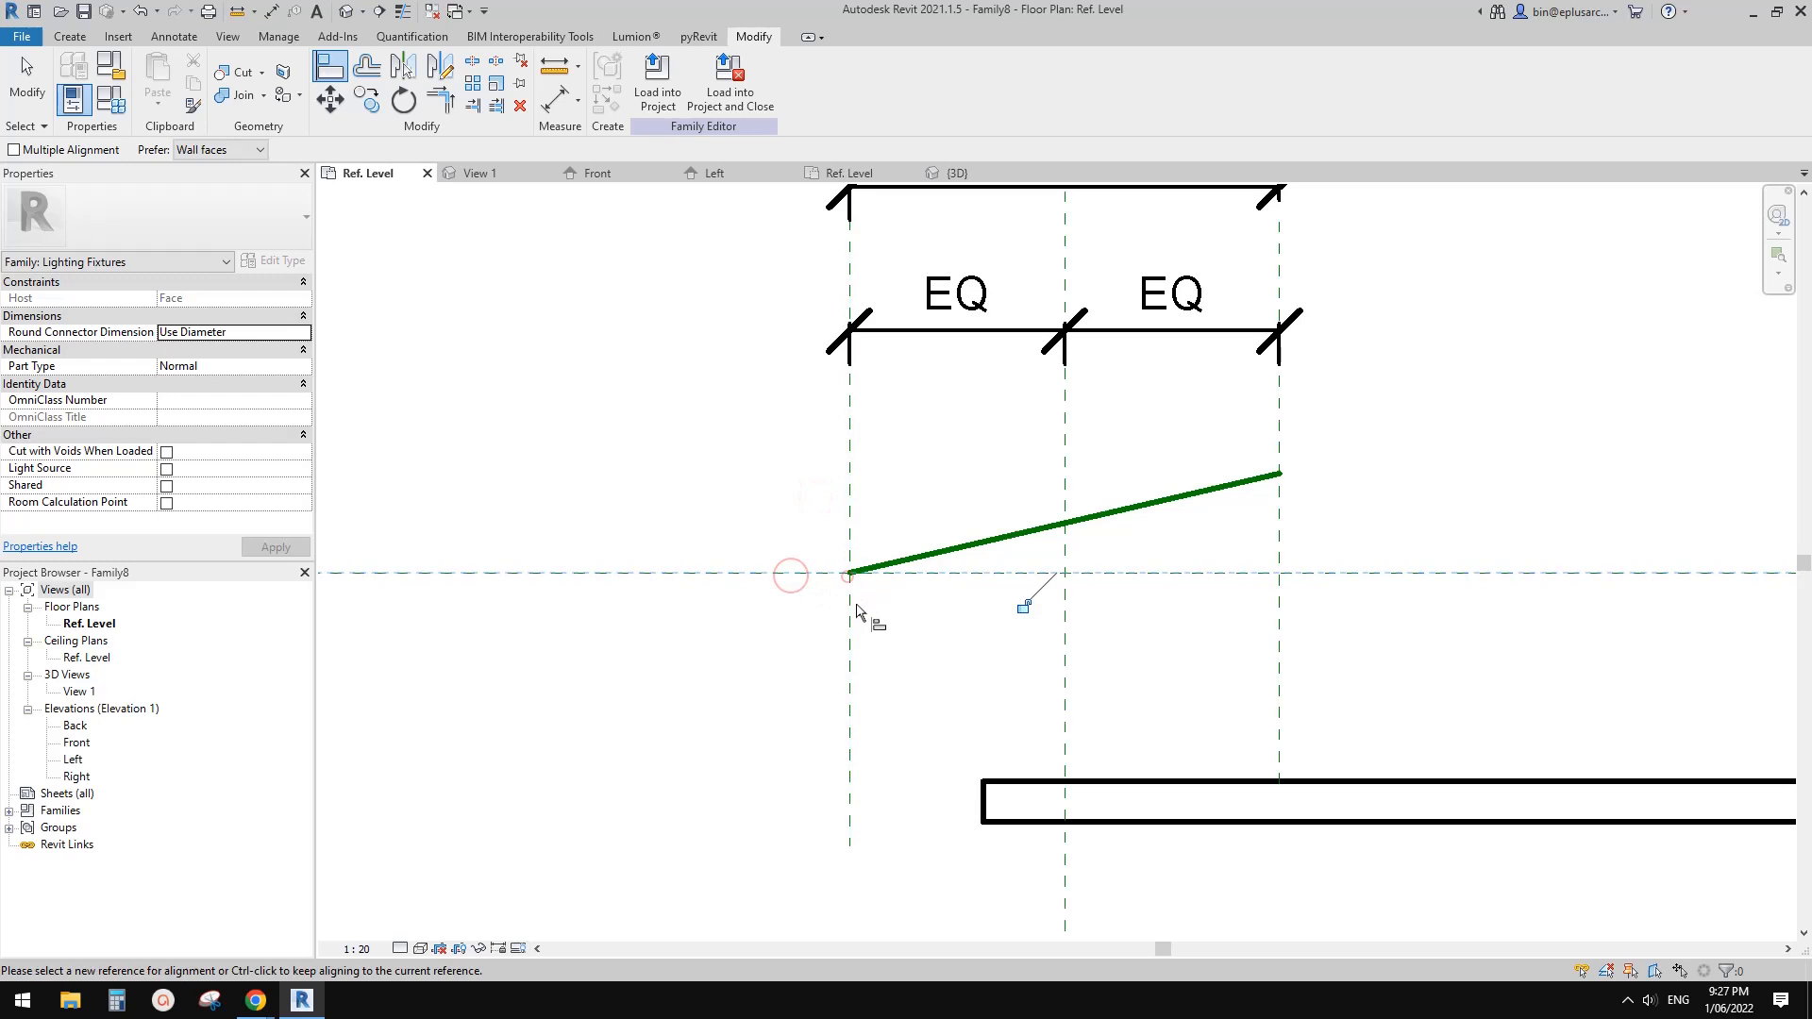
click(1025, 613)
middle_drag(1156, 548, 1162, 576)
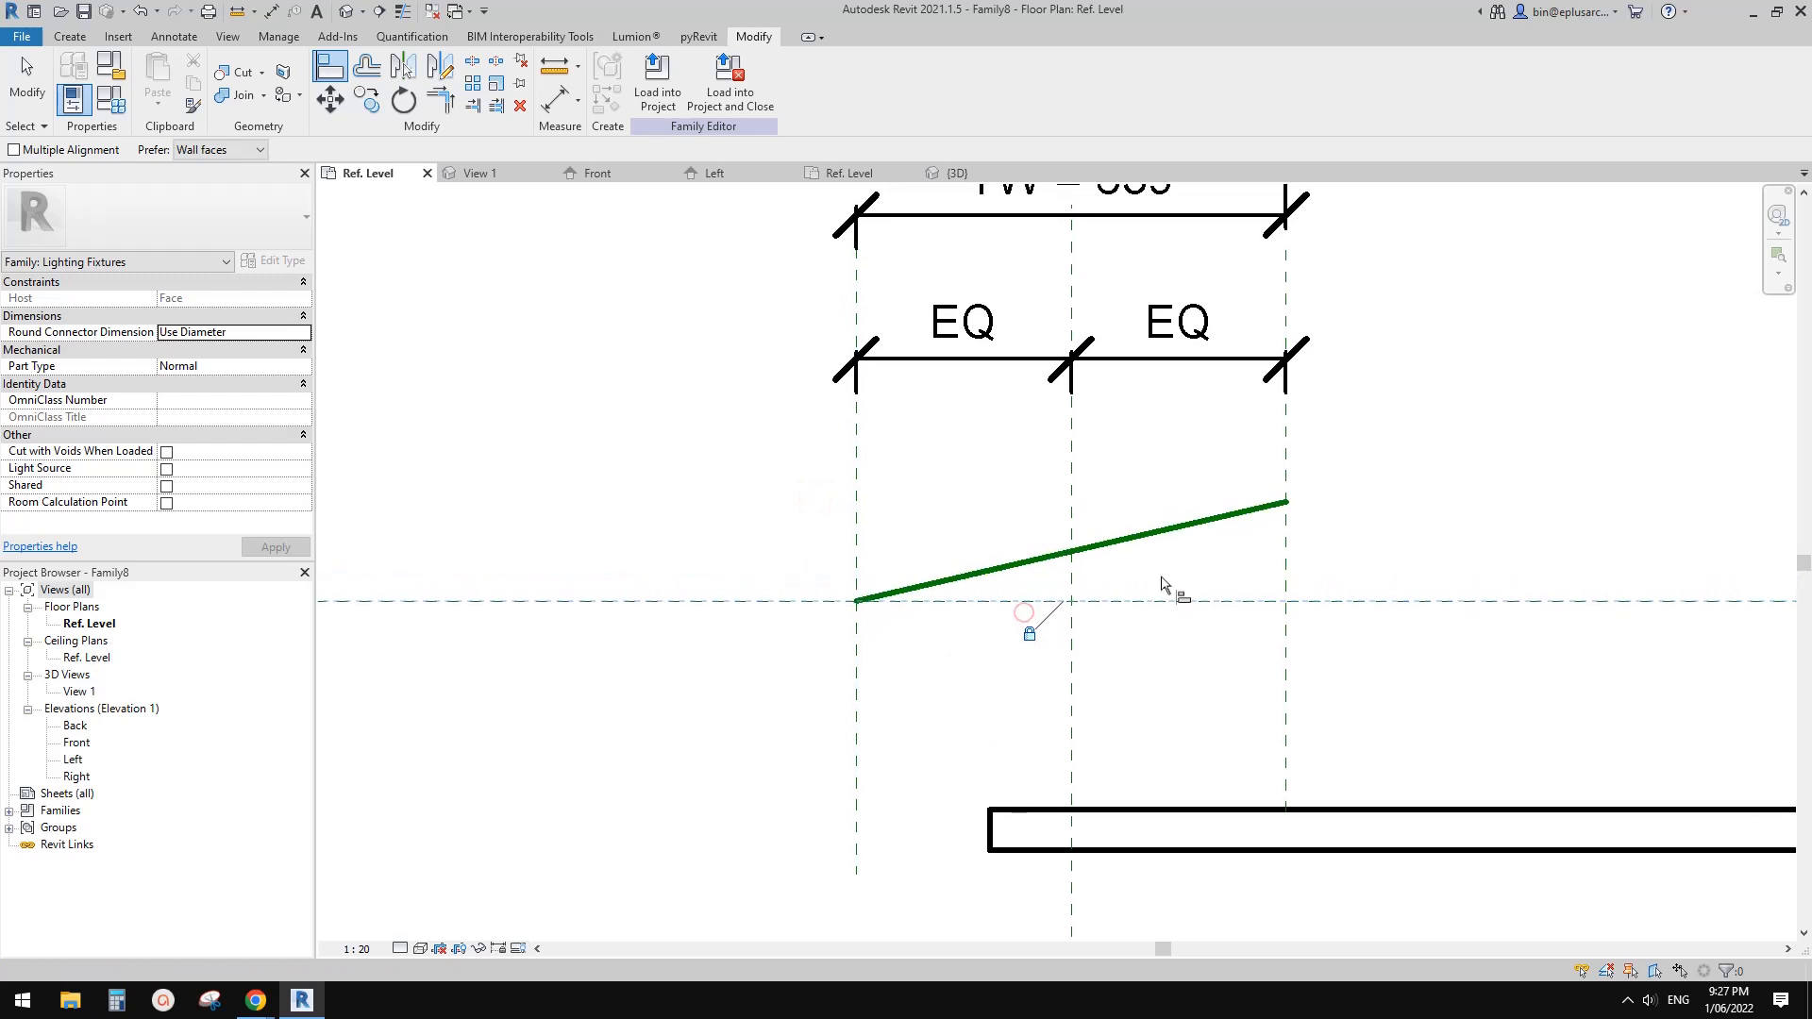
Add an angular dimension between the horizontal reference plane and the sloped reference line.
click(1286, 504)
click(1253, 498)
middle_drag(1093, 423, 1092, 435)
key(d)
key(i)
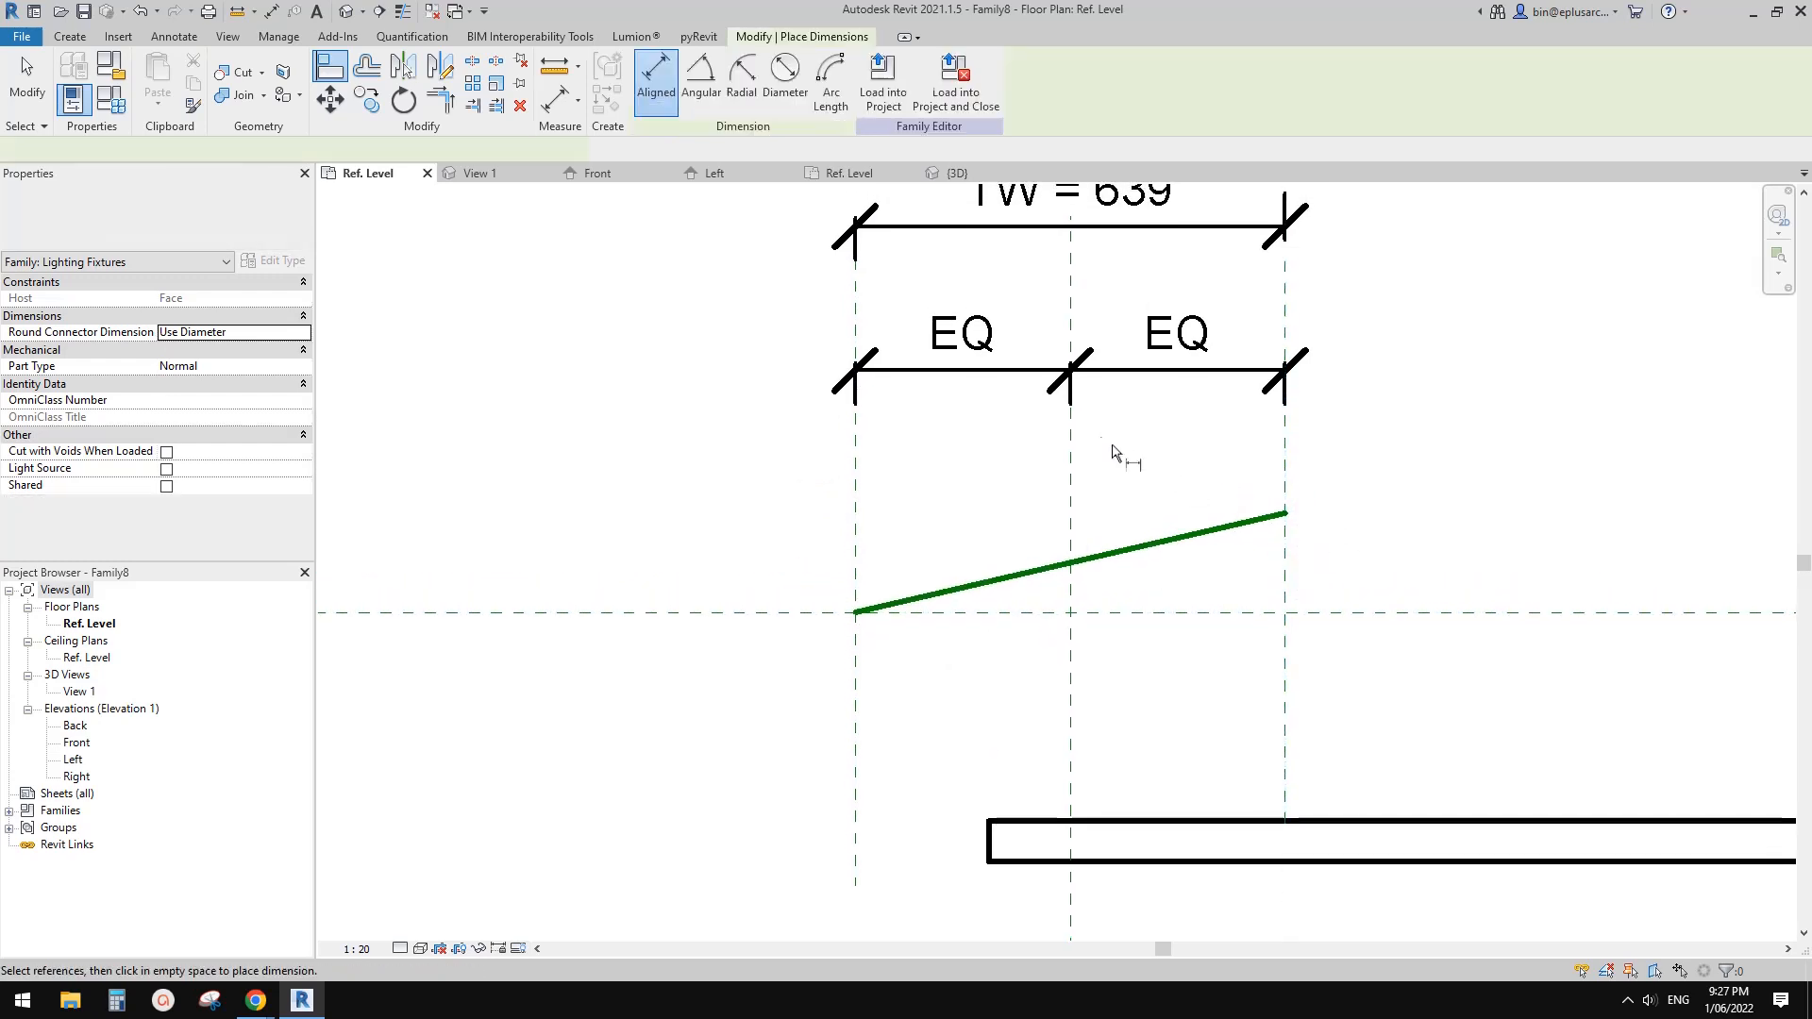
click(700, 75)
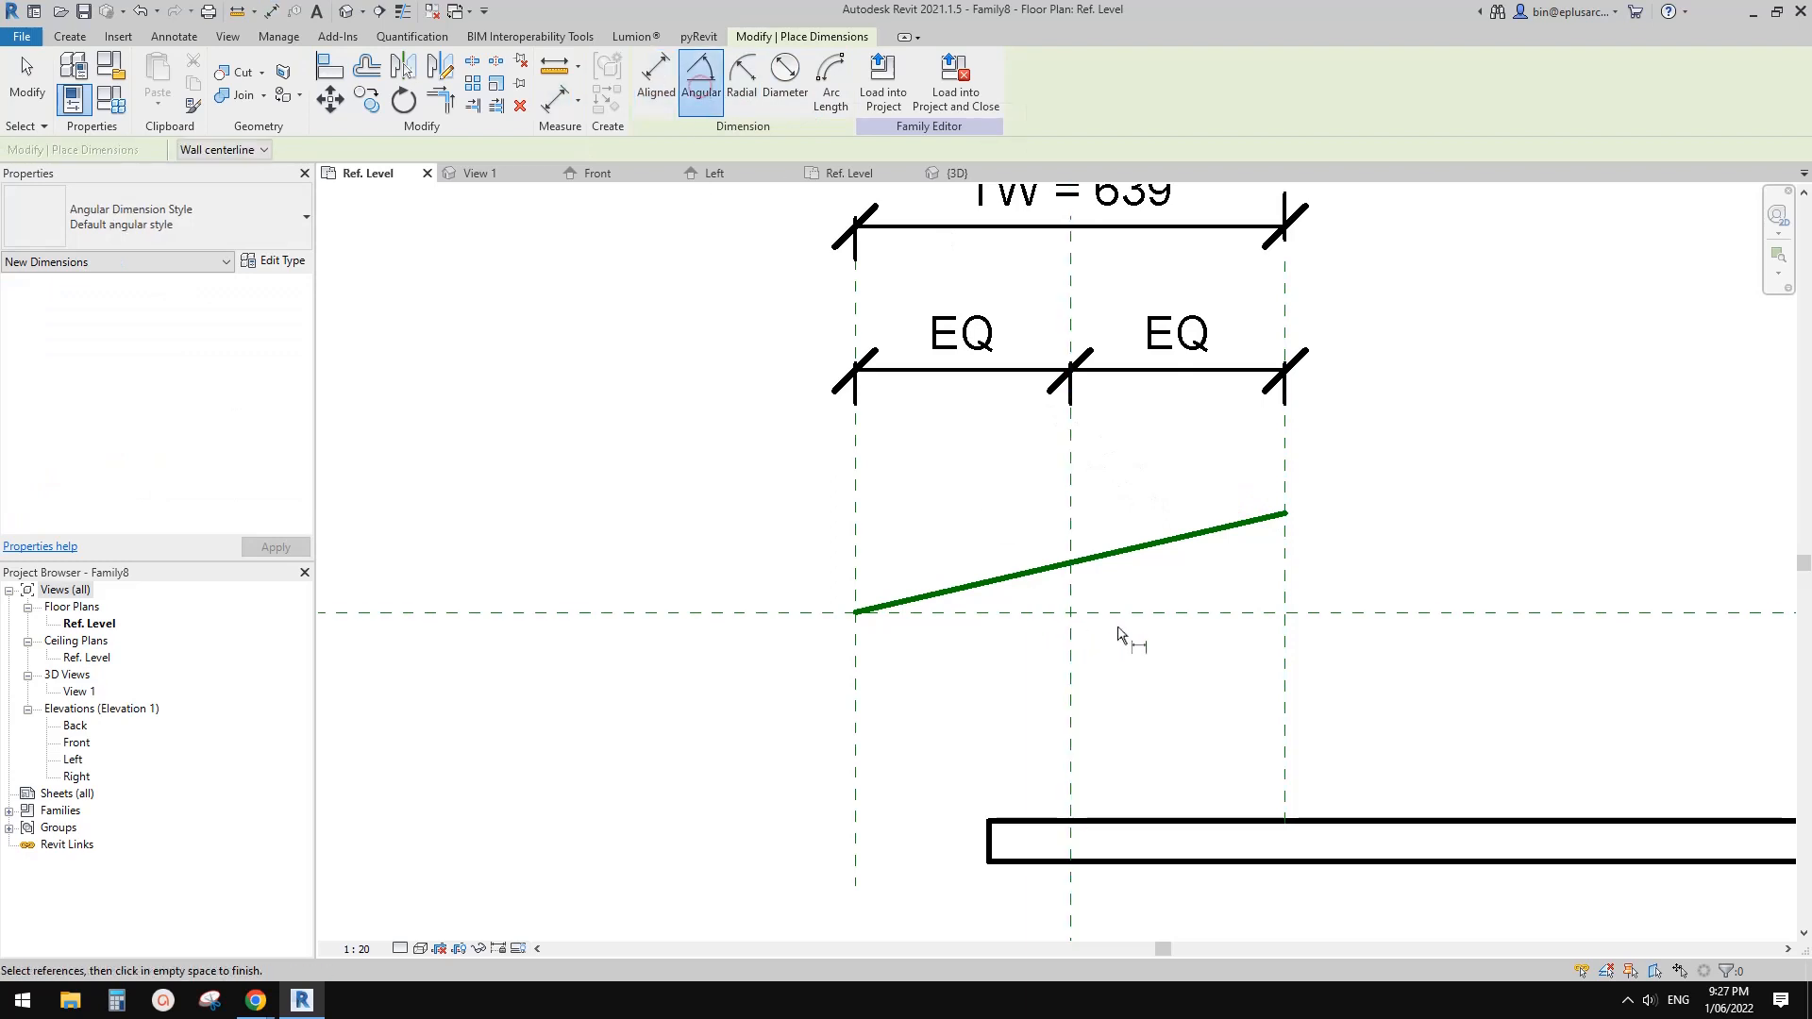
click(1145, 608)
click(1130, 552)
click(1134, 582)
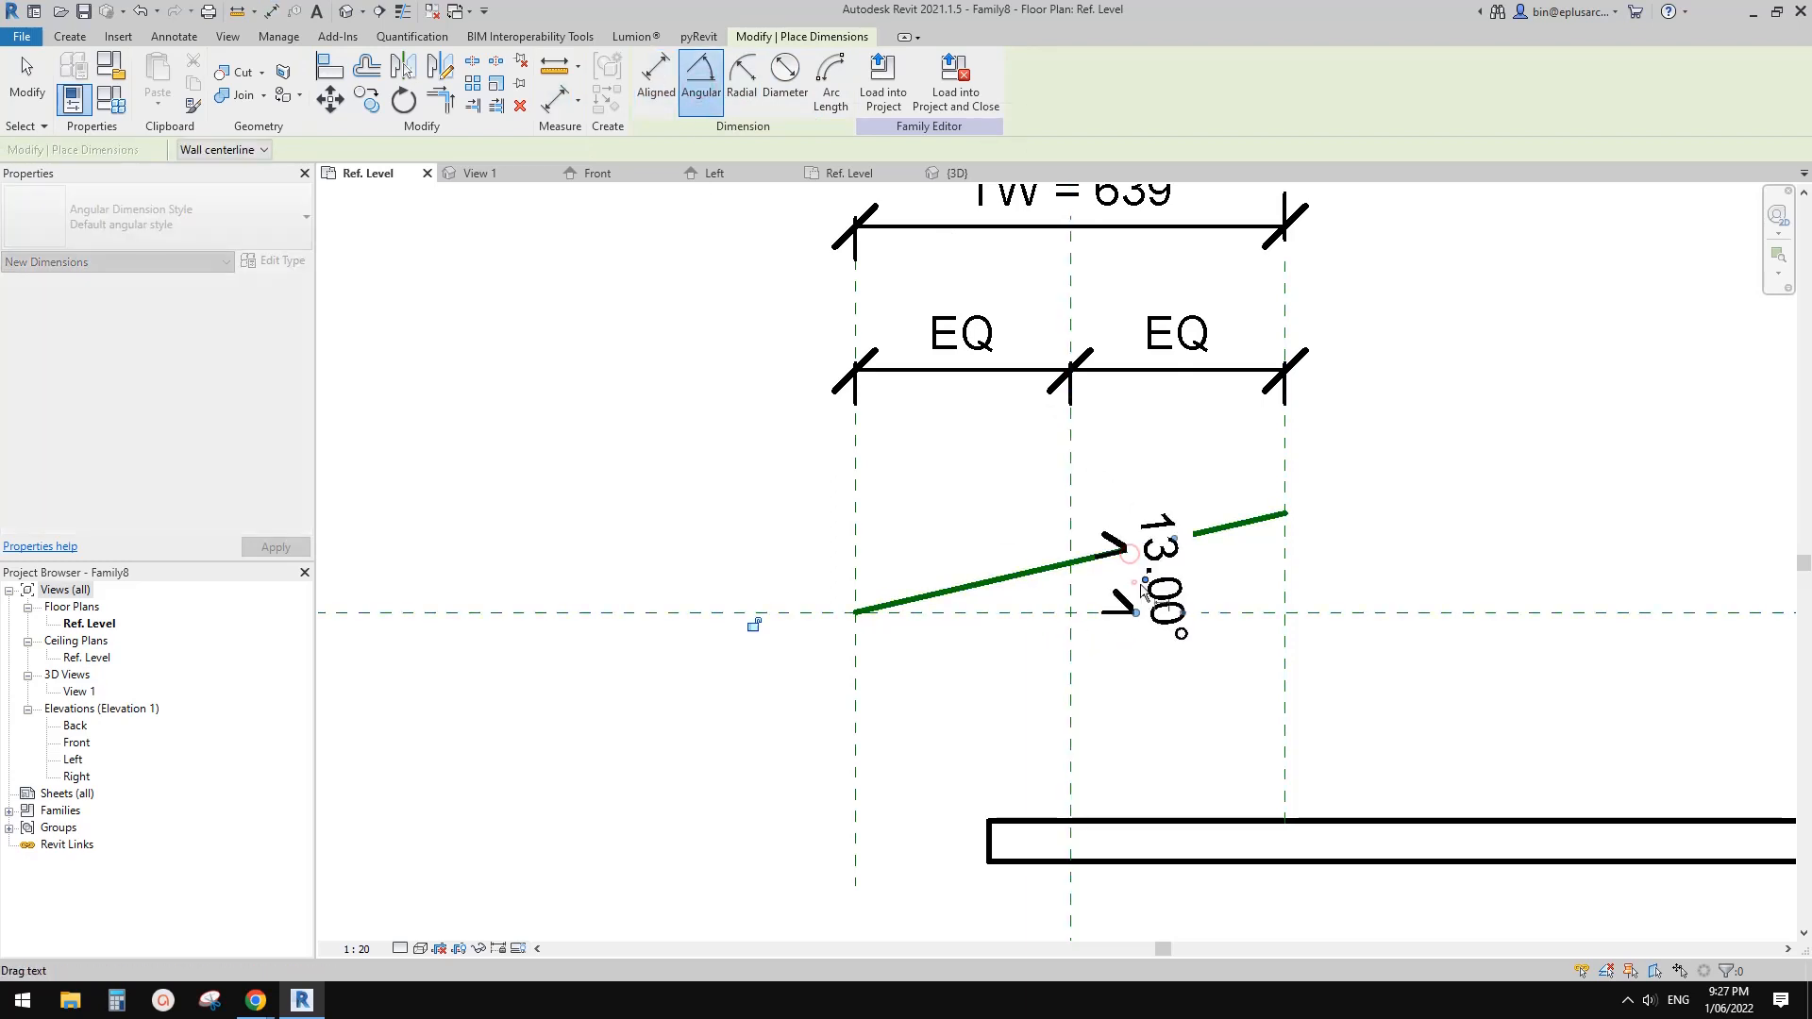
key(Escape)
key(Escape)
Label the angular dimension with a new instance family parameter named A.
click(1133, 581)
click(837, 80)
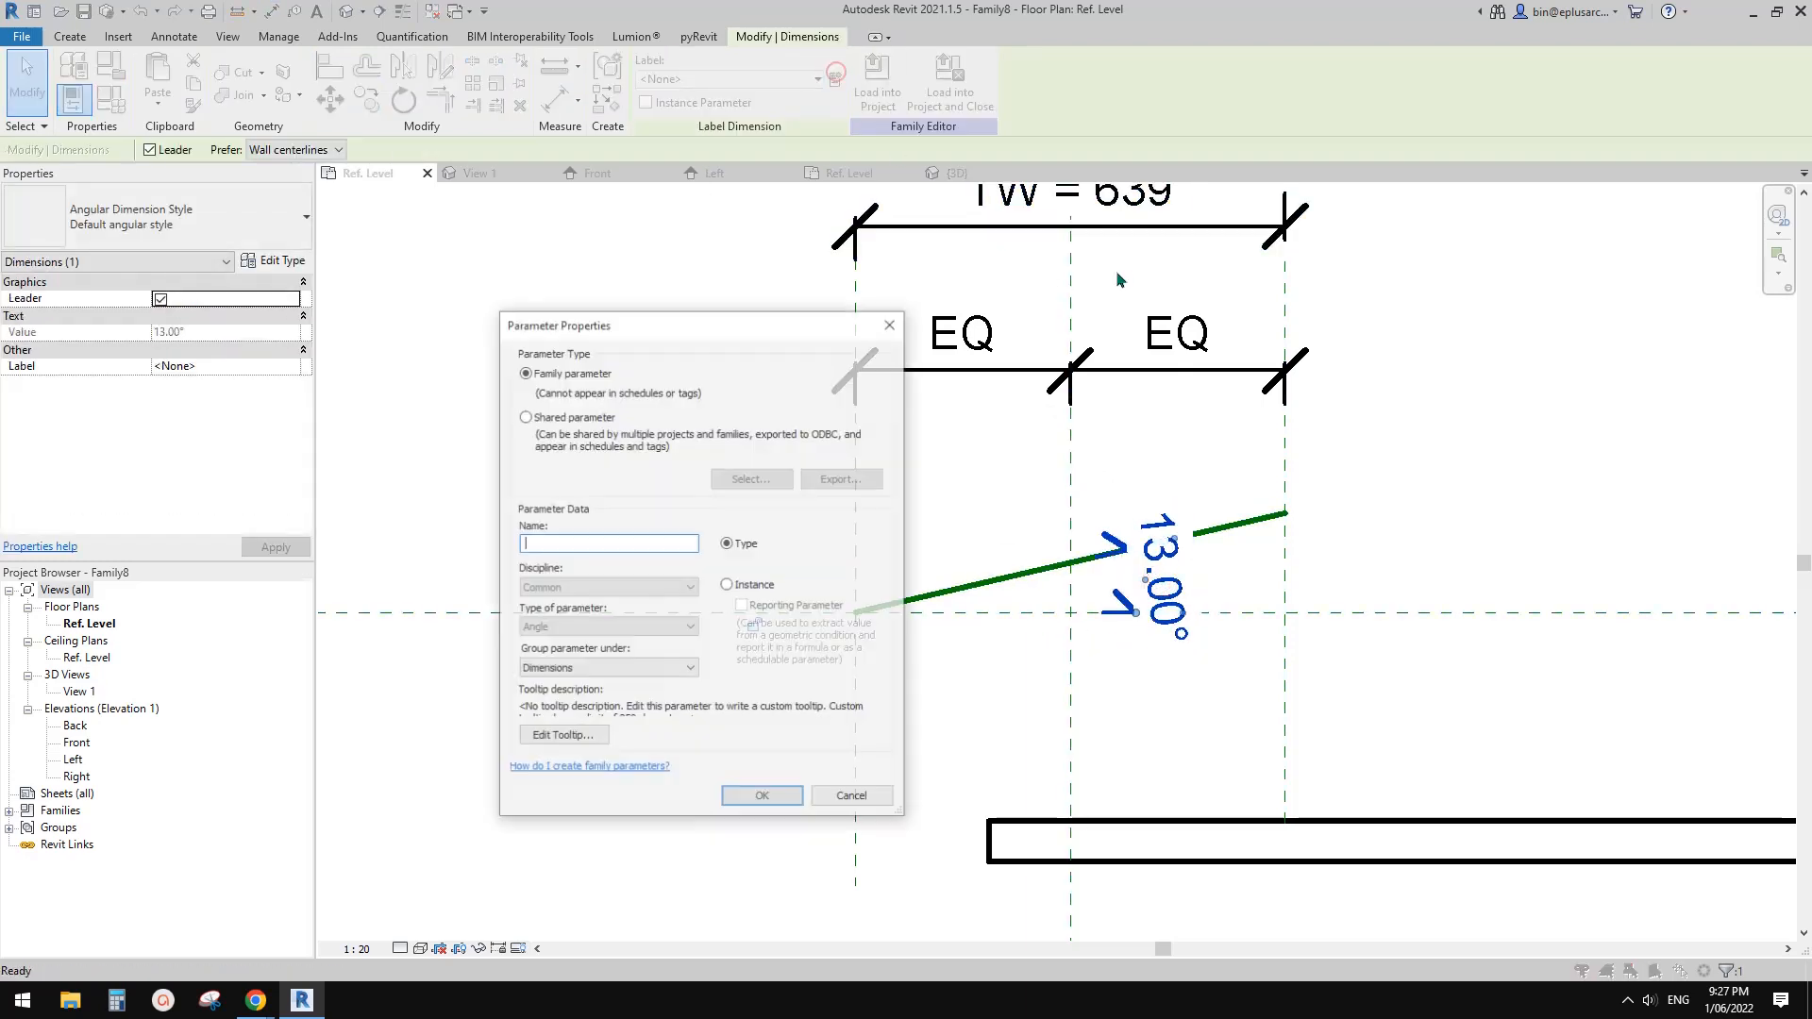
text(A)
click(726, 585)
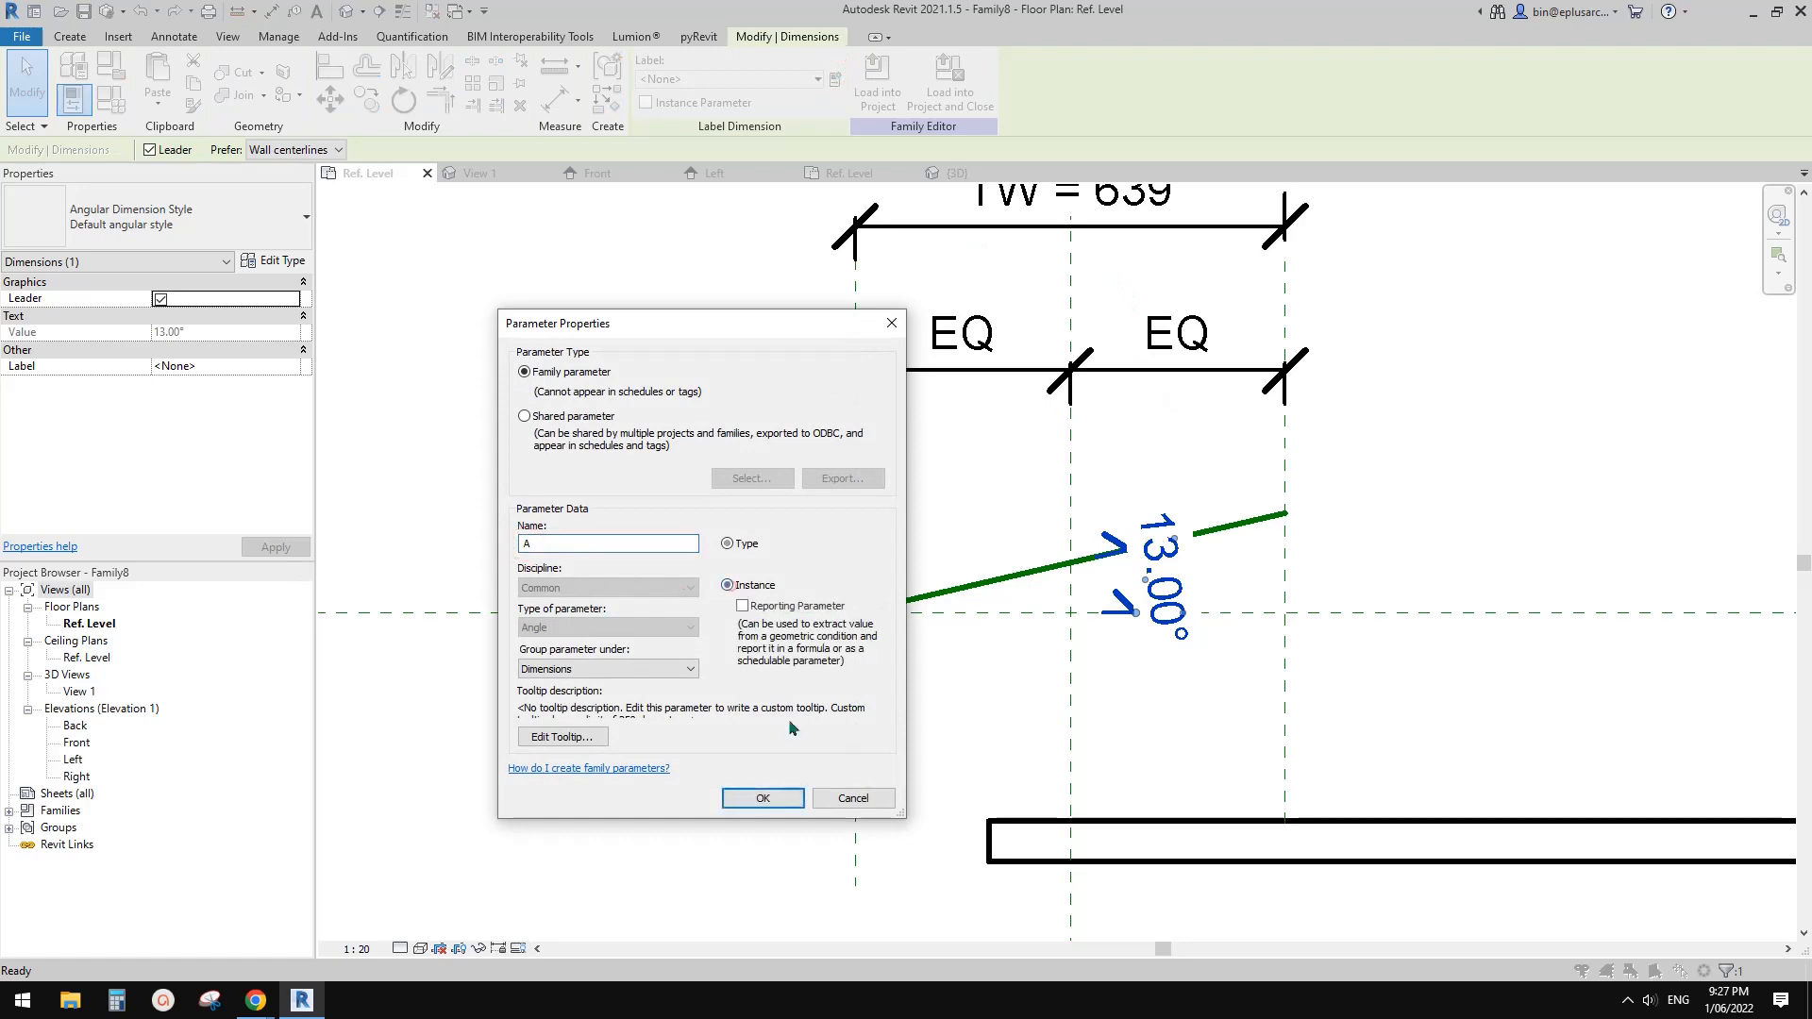
click(773, 805)
scroll(772, 697, down, 1)
middle_drag(772, 697, 1034, 694)
key(Escape)
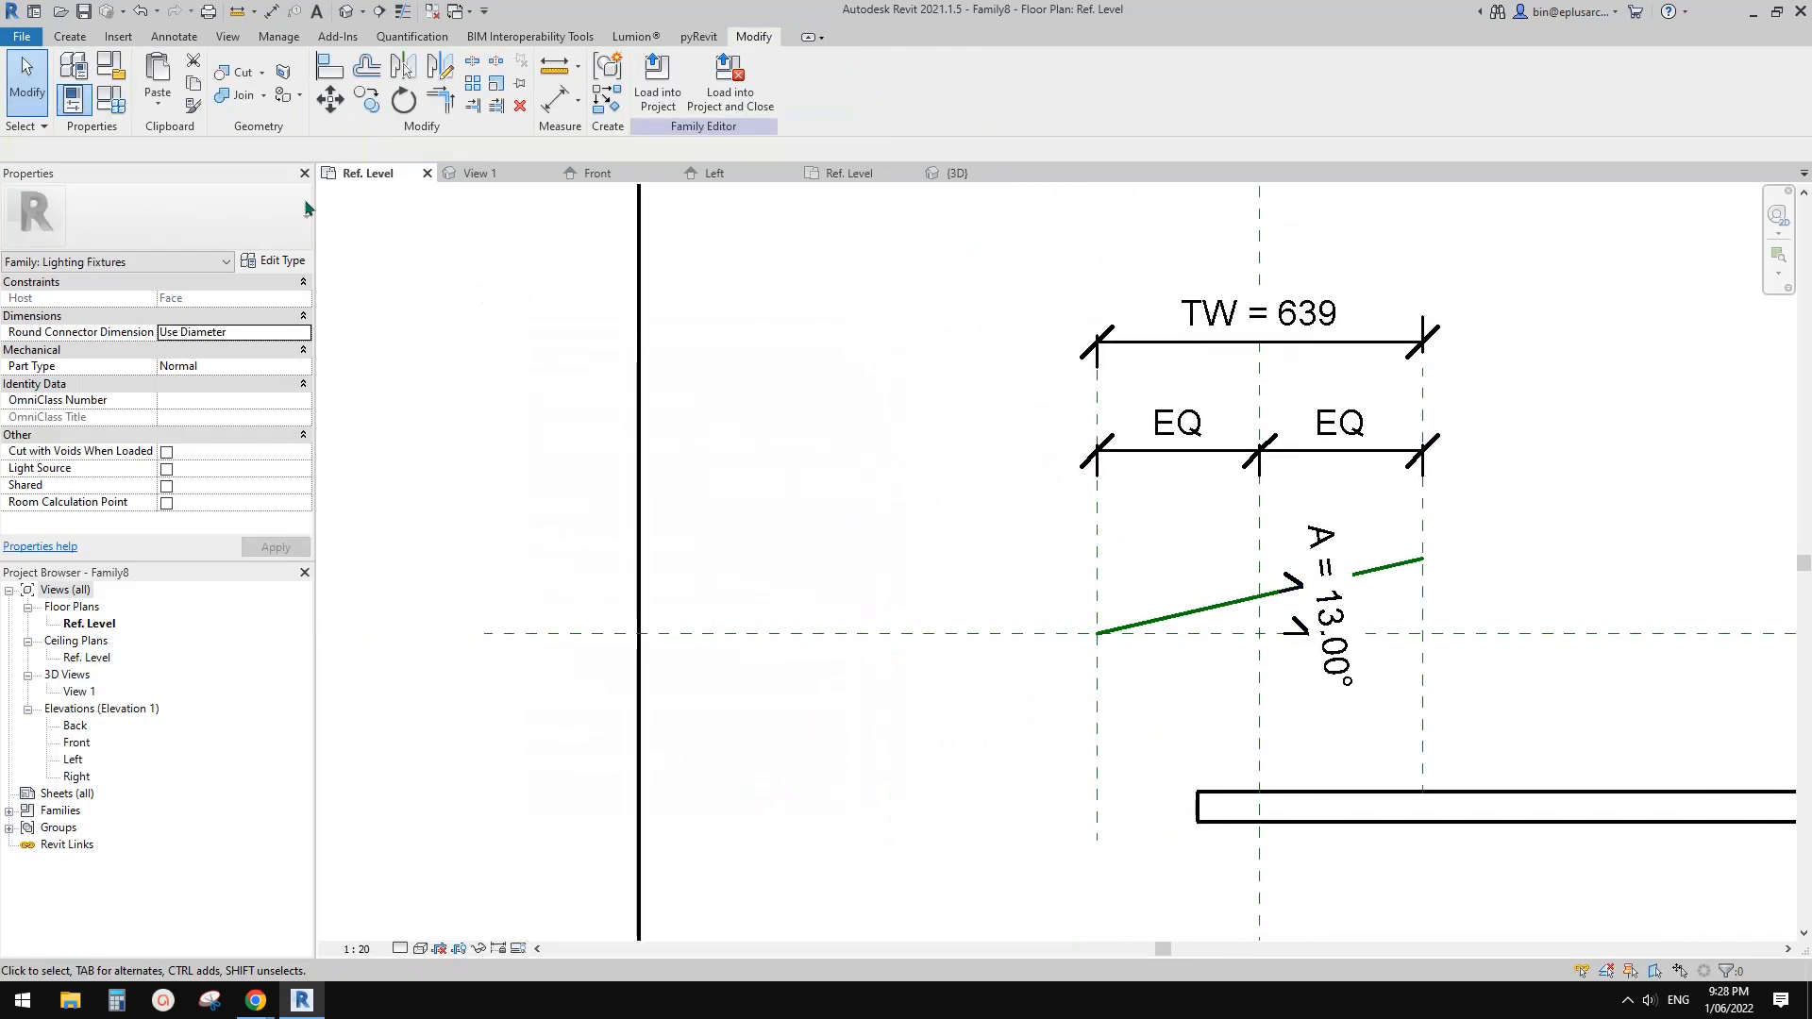
Flex the angle parameter A with 20°, 0° and -30°, and finish with it set to 20°.
click(120, 102)
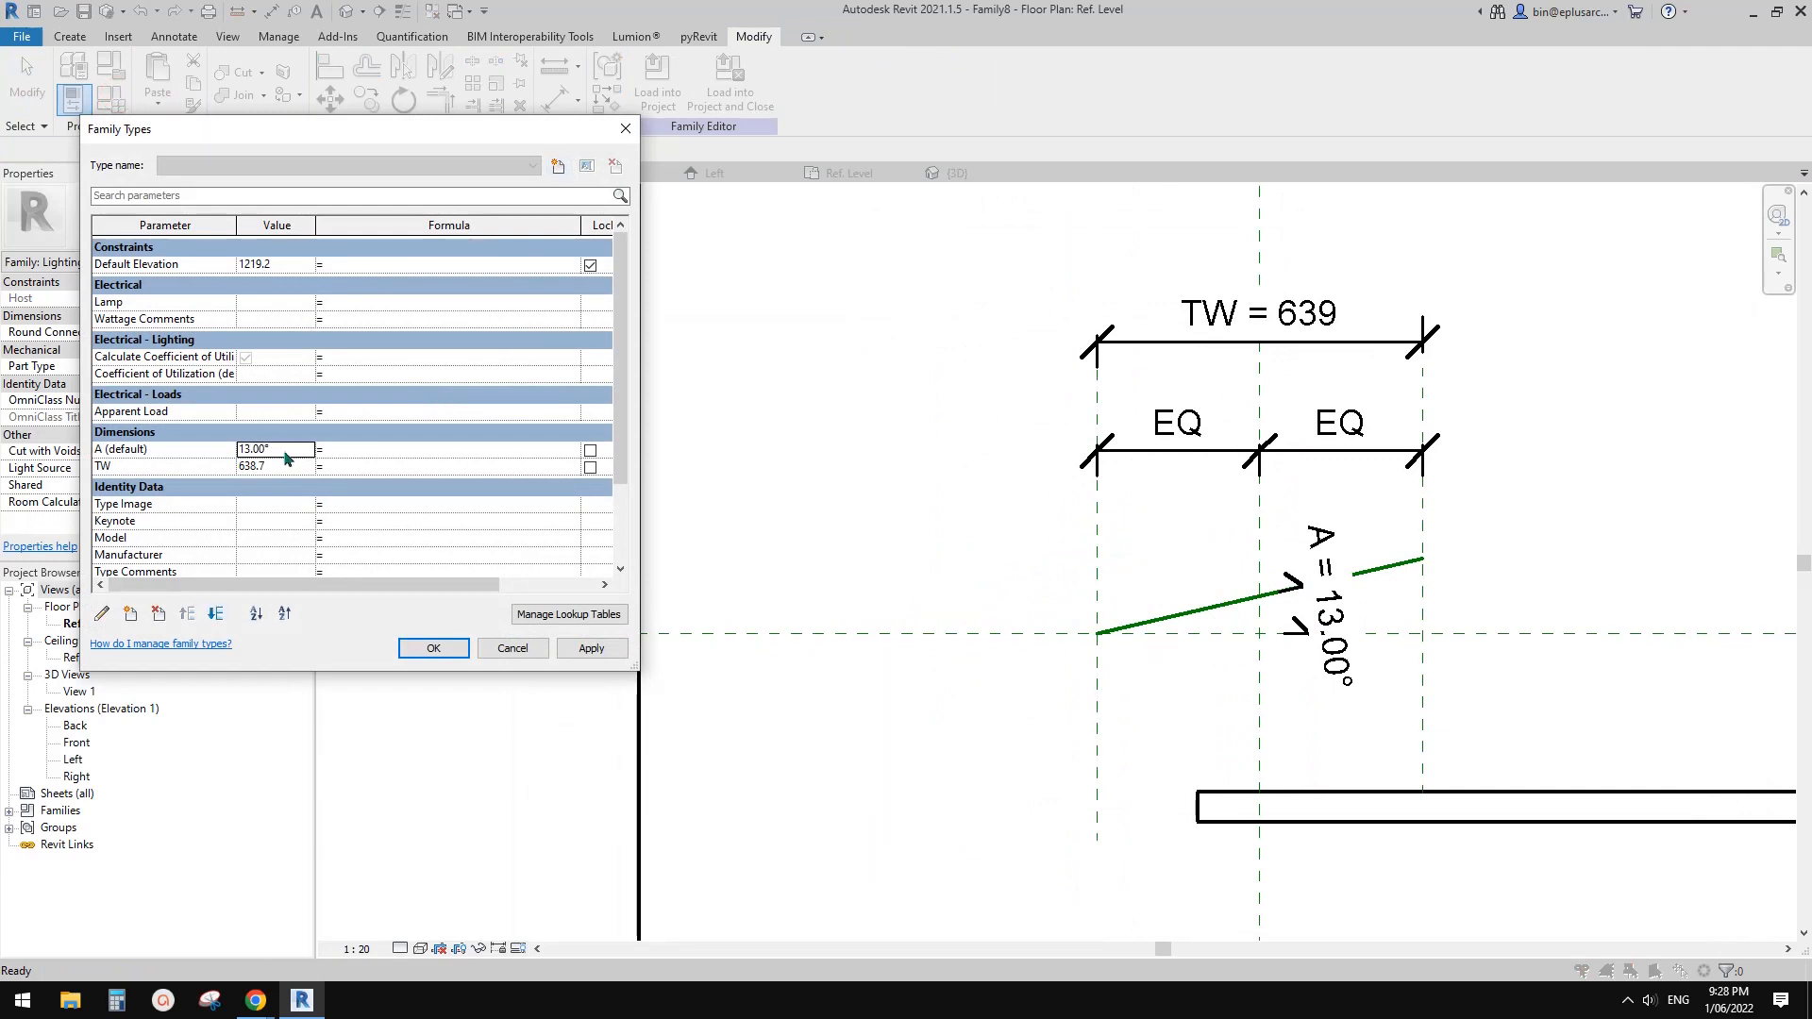
click(592, 651)
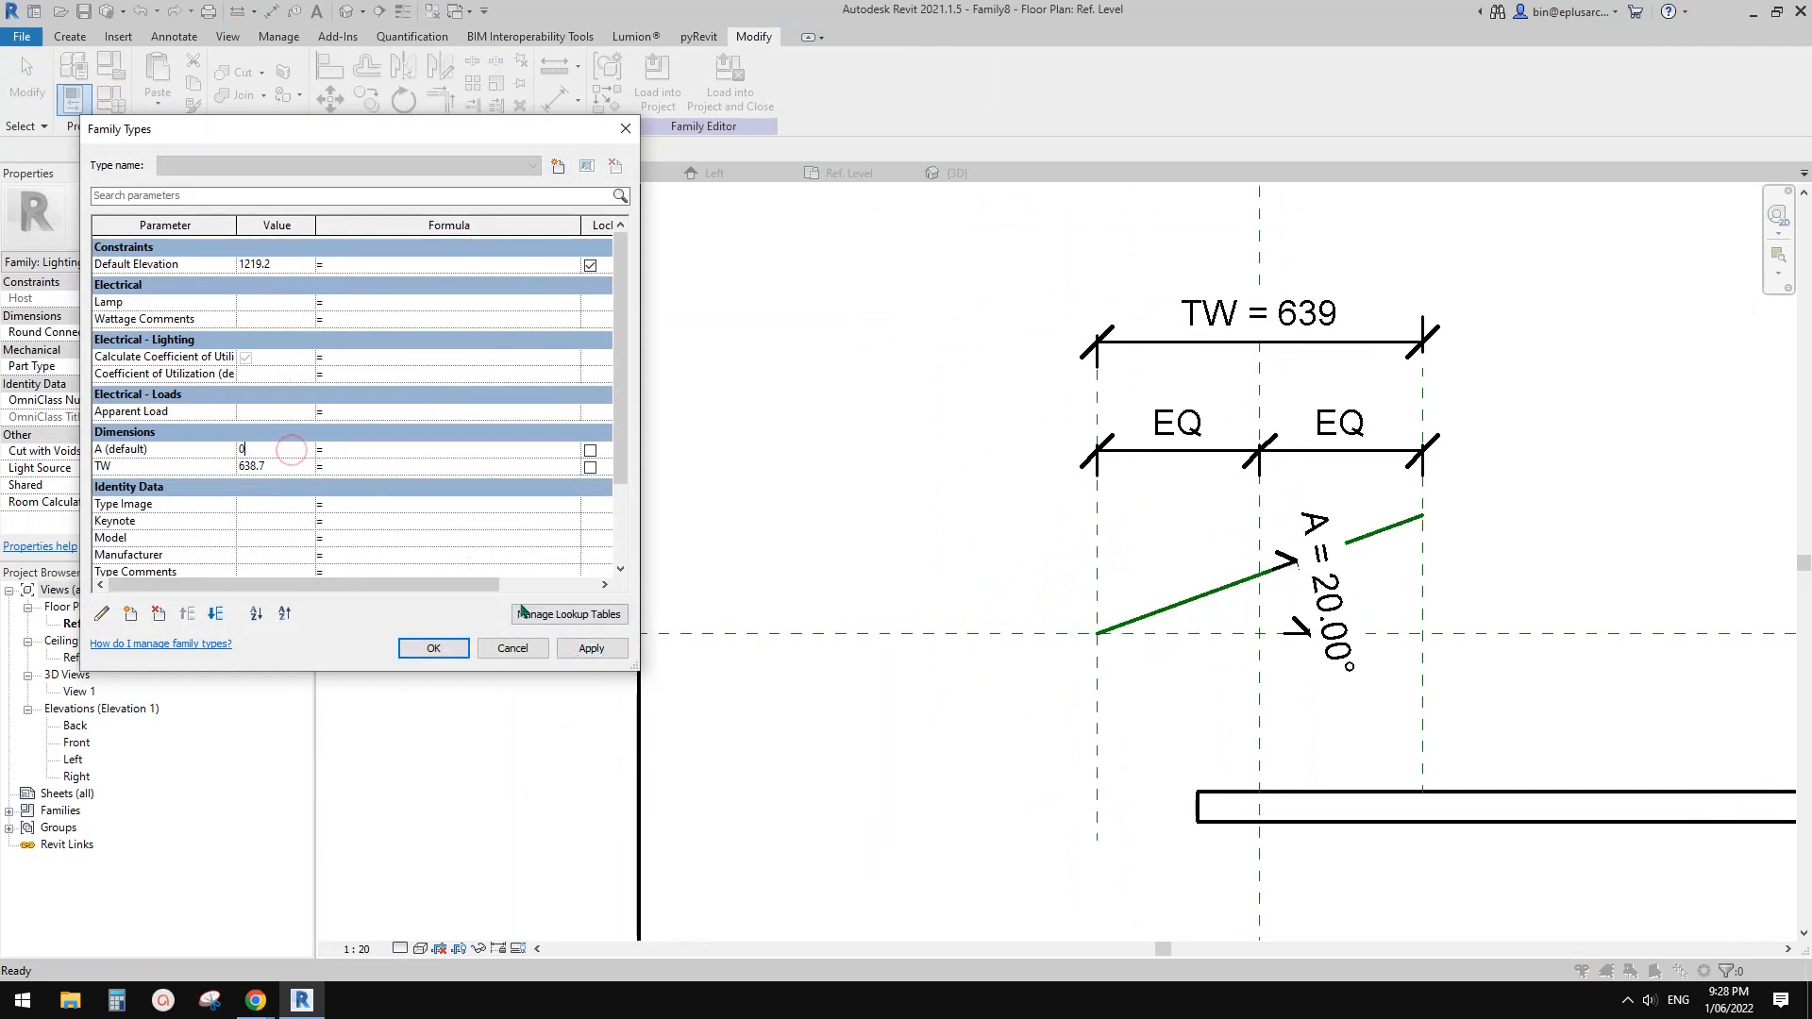
text(0)
click(591, 650)
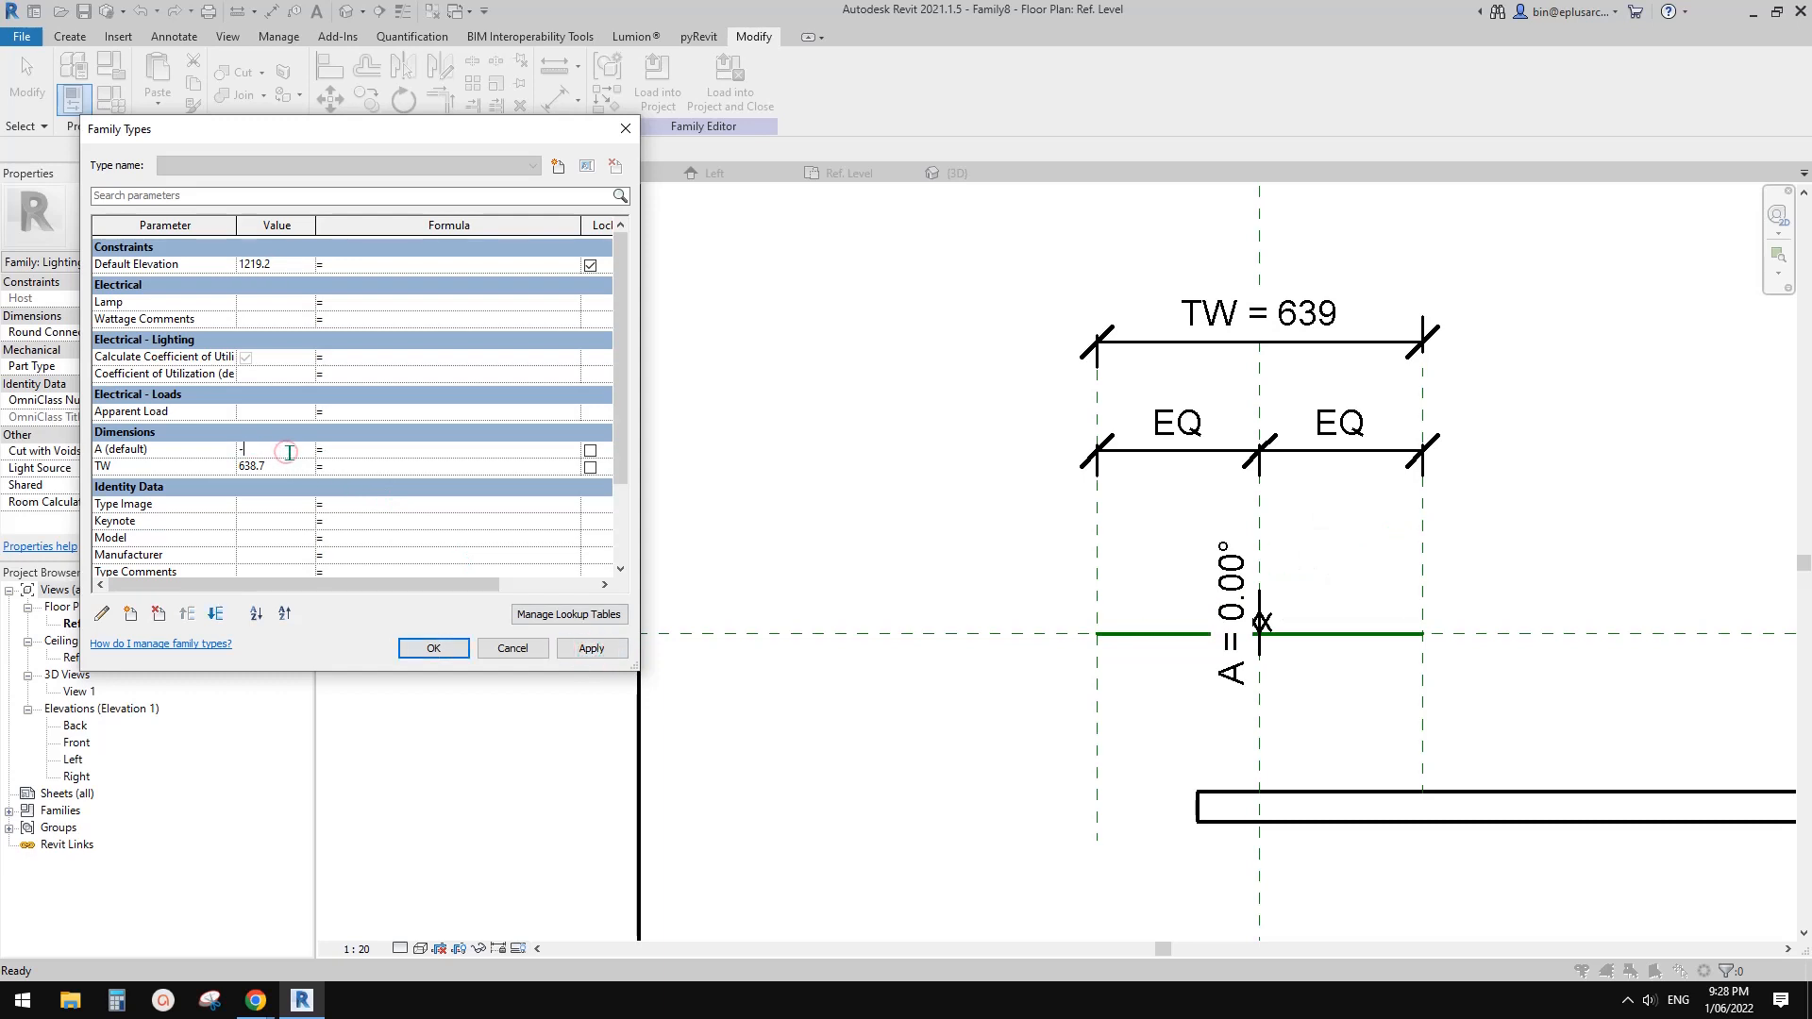
text(-30)
click(592, 649)
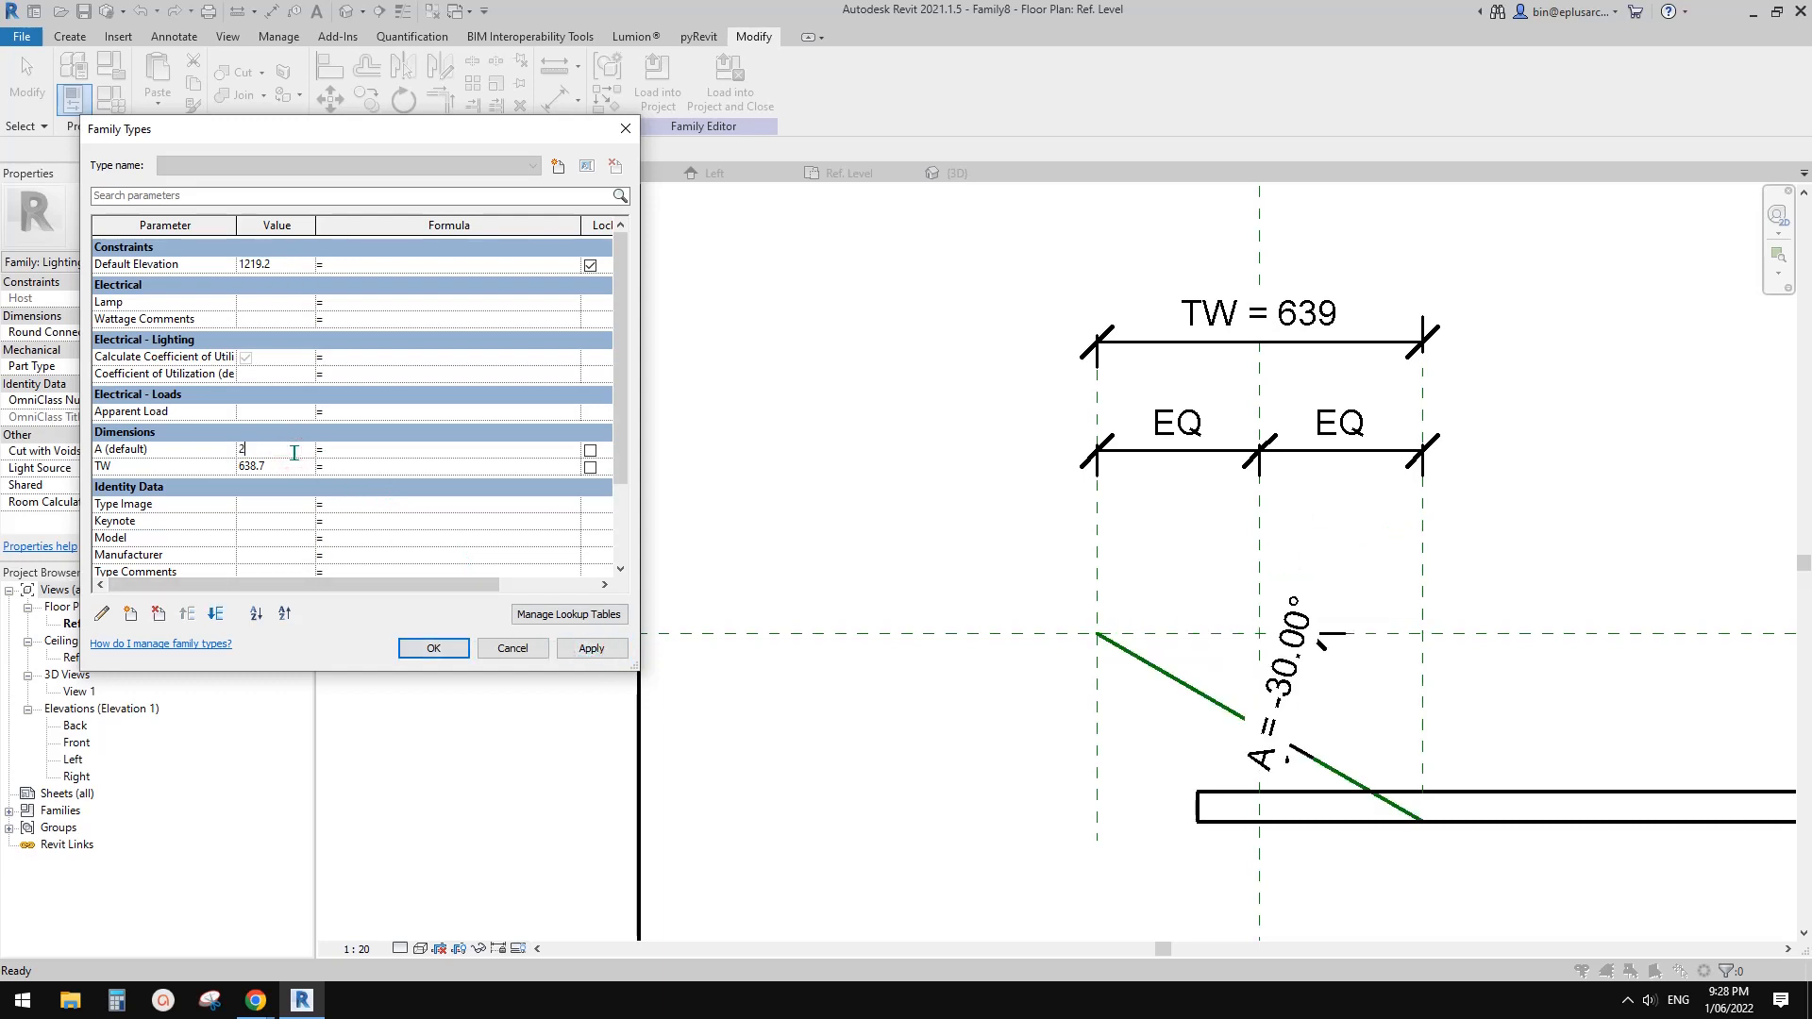
text(20)
click(602, 647)
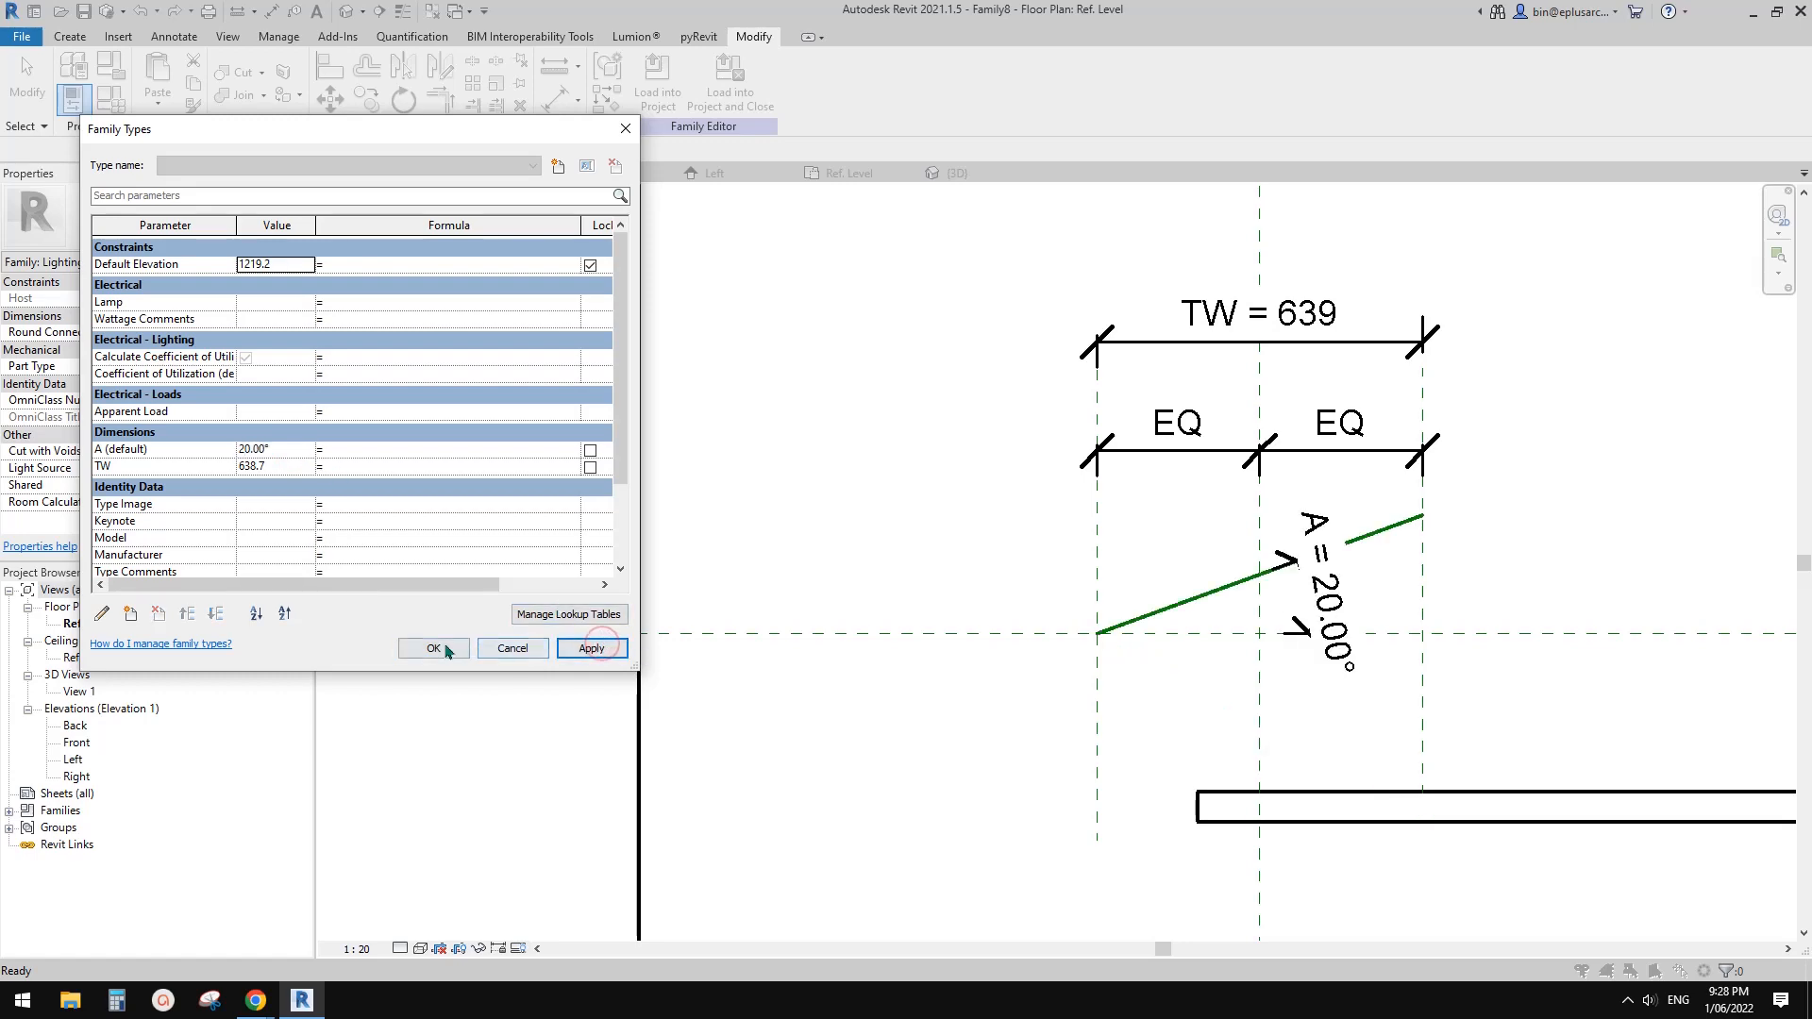
click(447, 652)
Make the nested tube family Work Plane-Based with Always vertical off, and reload it into the lighting fixture family.
click(1453, 804)
middle_drag(1454, 804, 1266, 801)
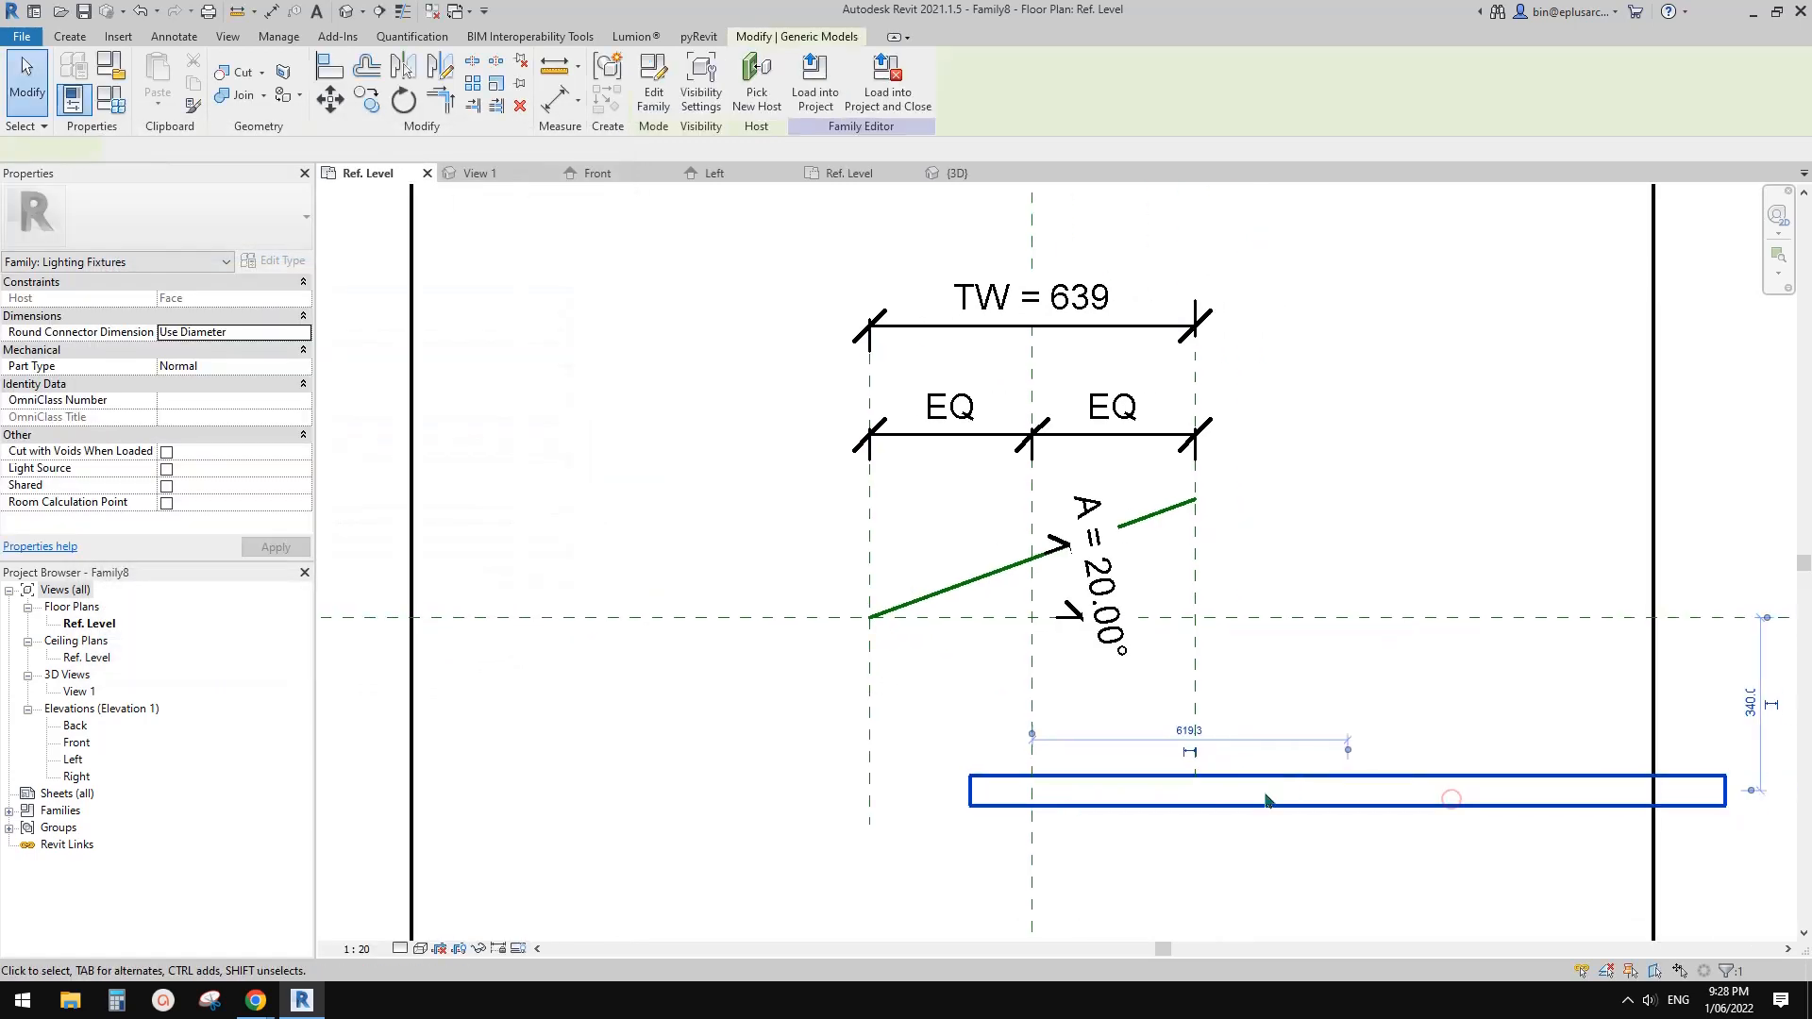
click(998, 571)
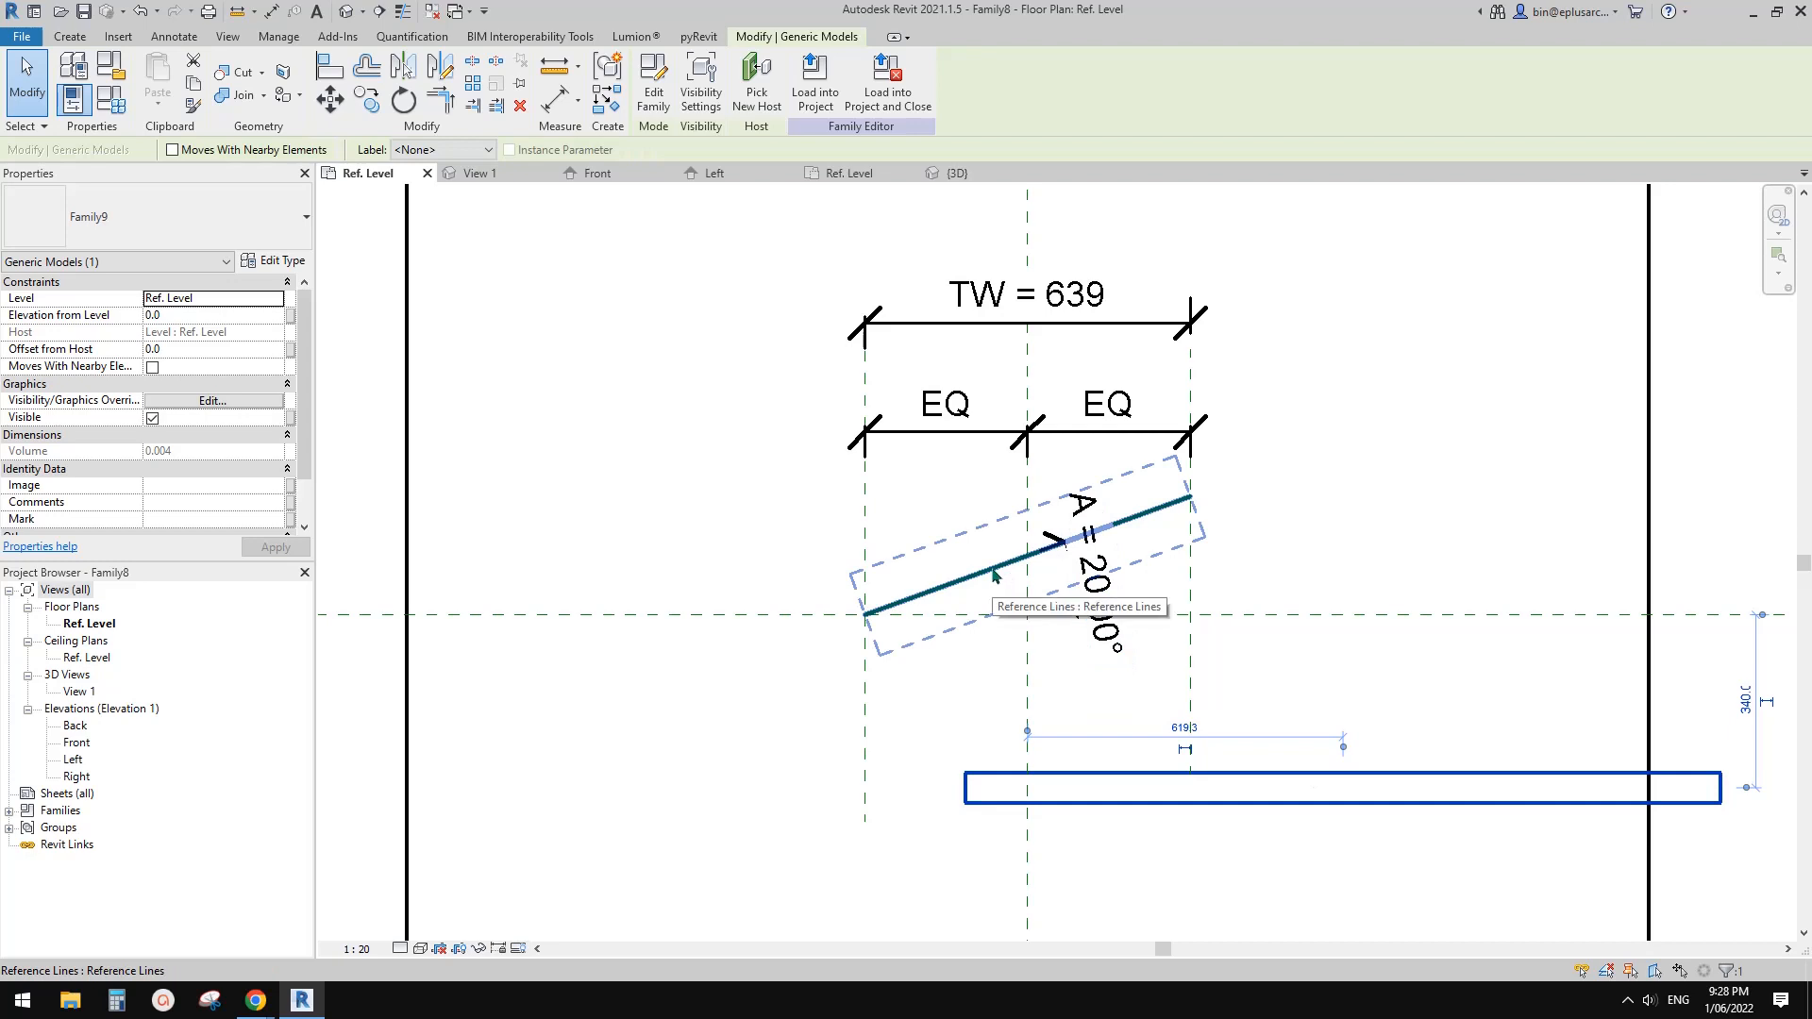
middle_drag(1285, 776, 1245, 773)
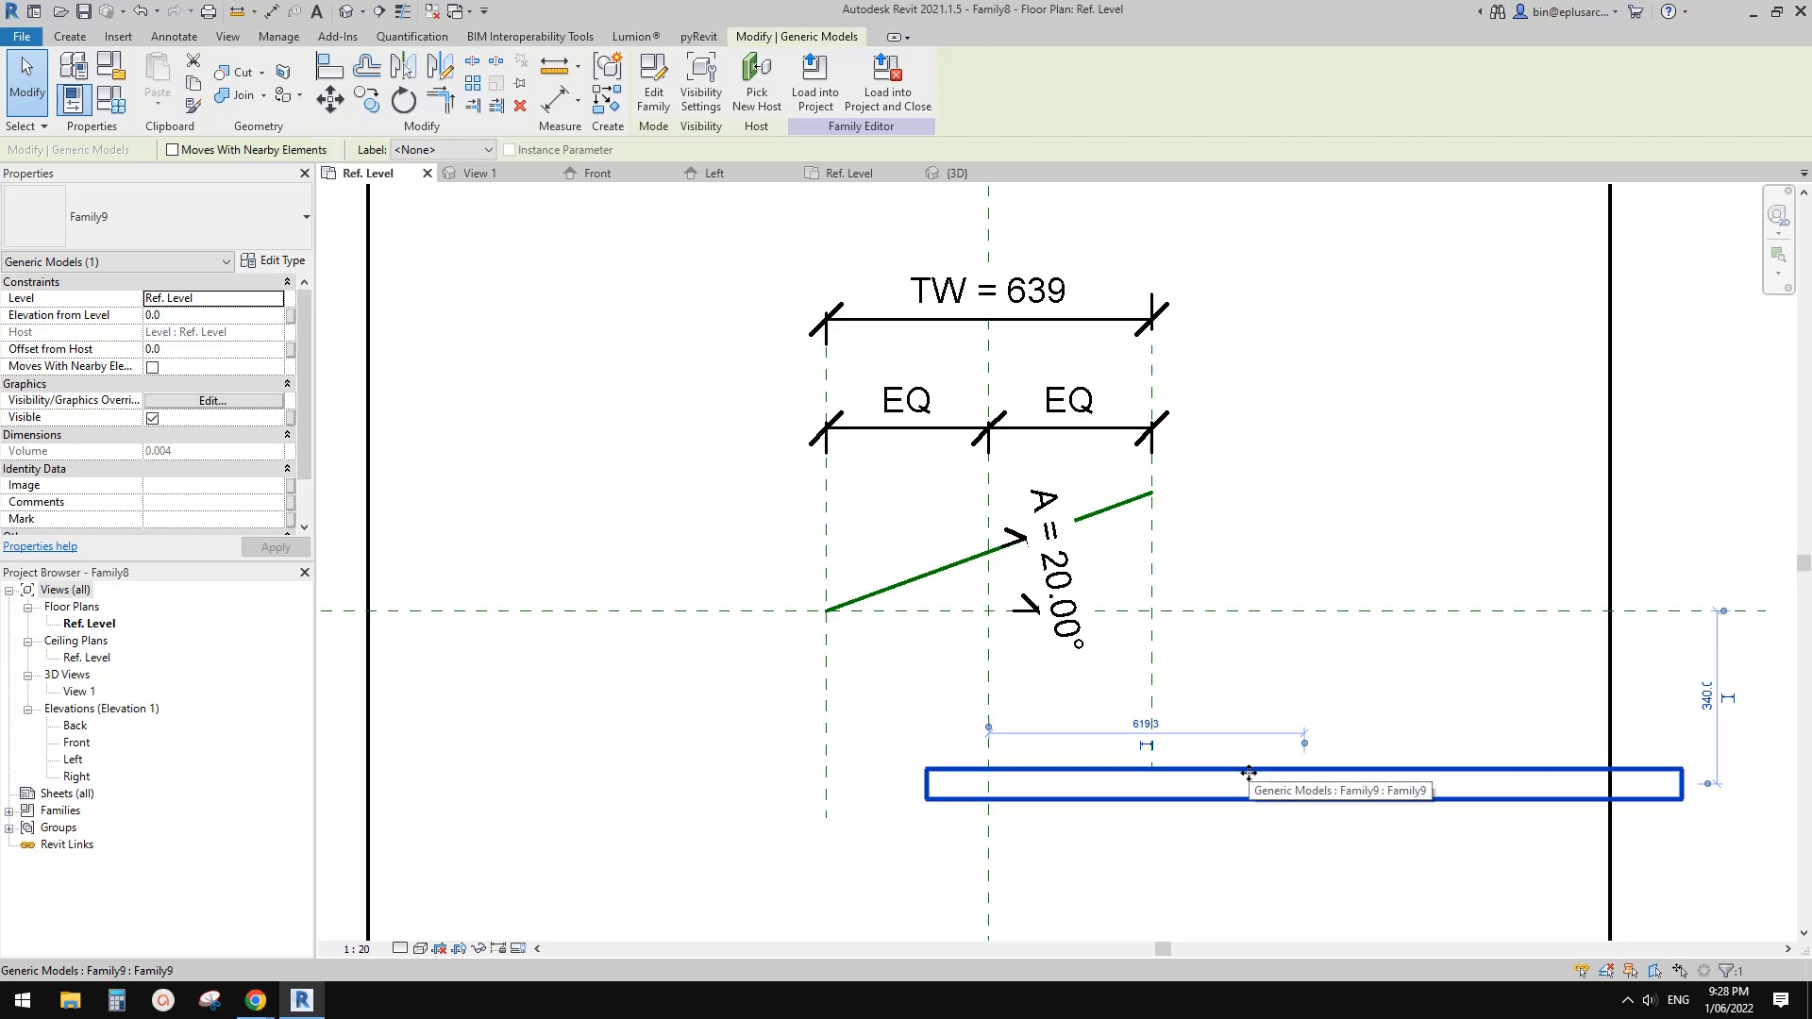
click(672, 94)
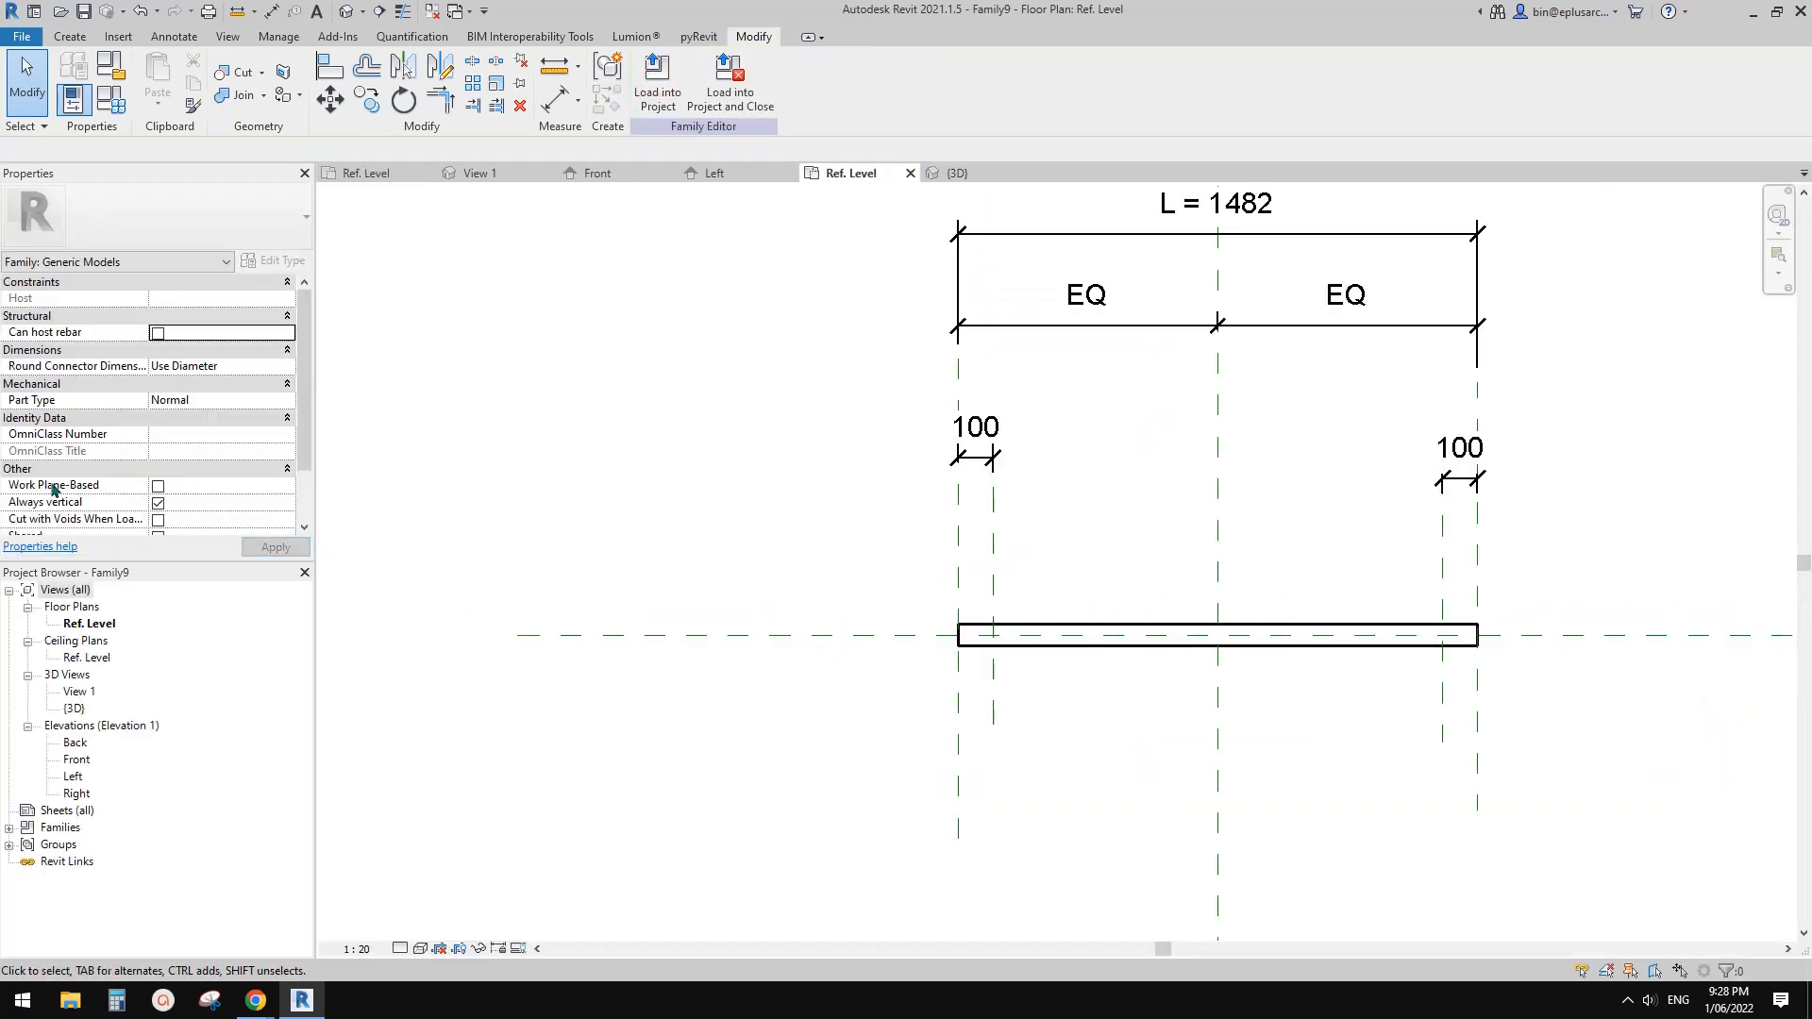
click(158, 486)
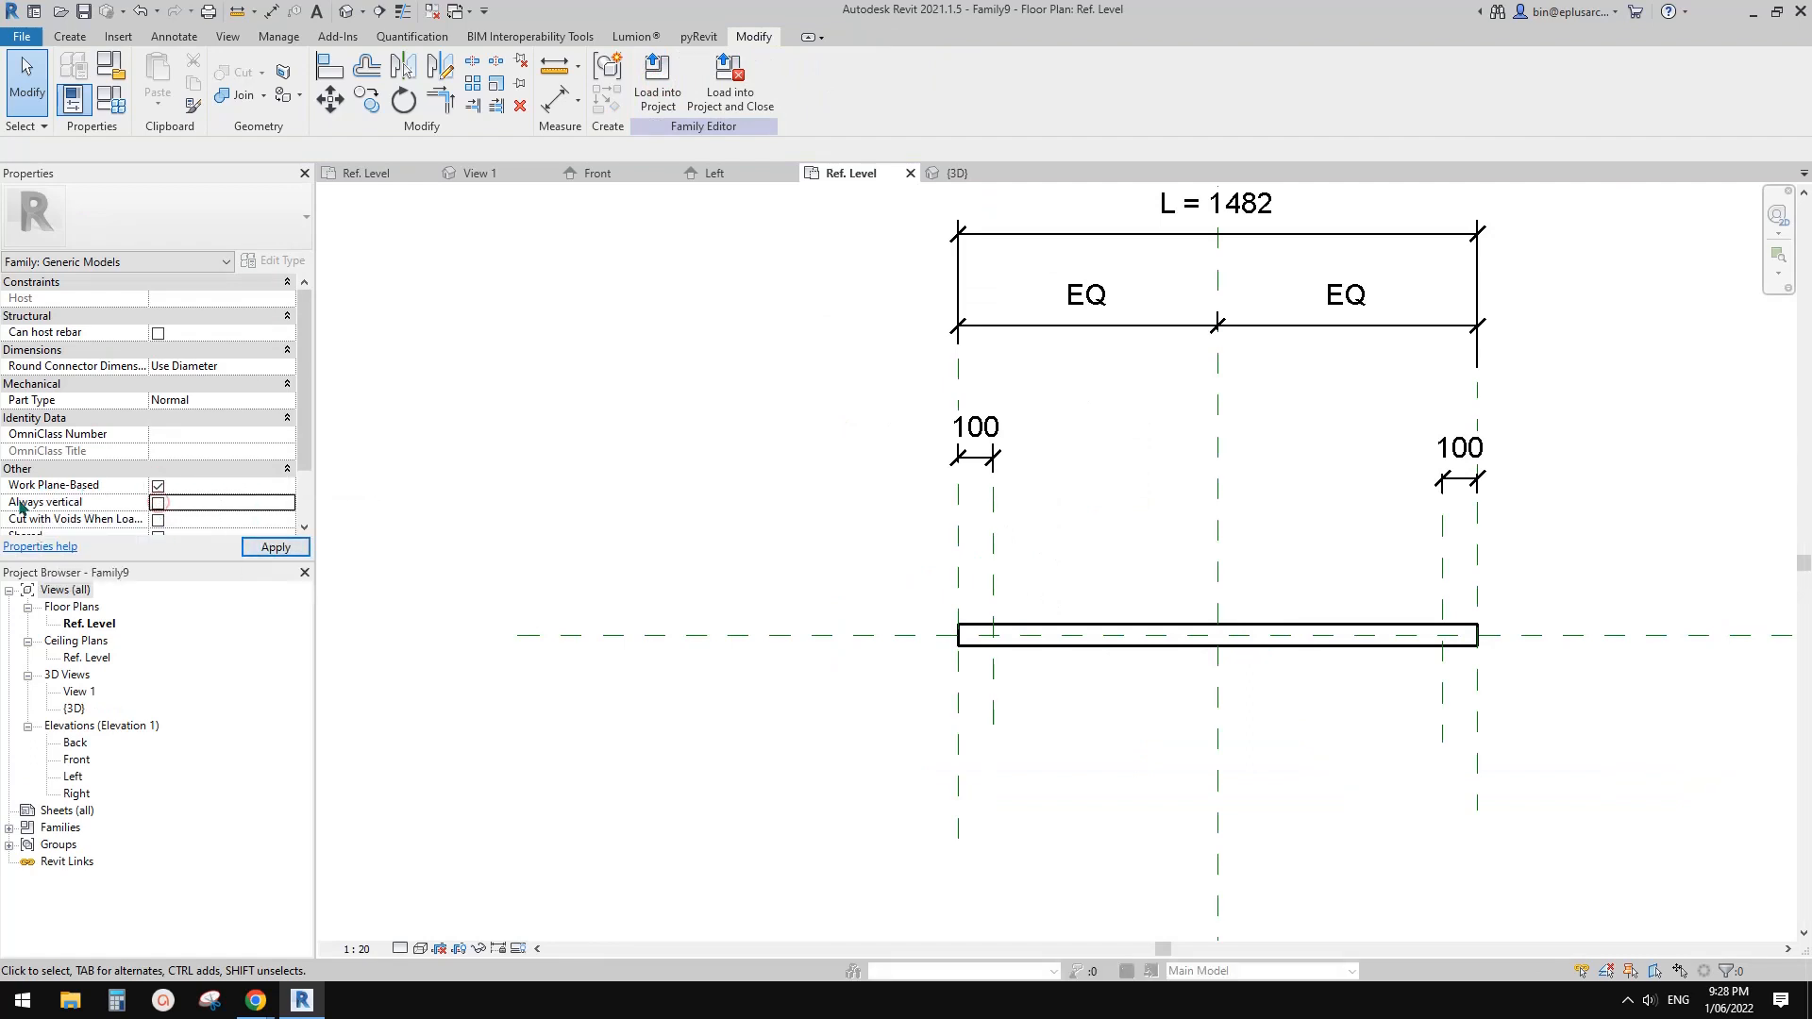
click(658, 85)
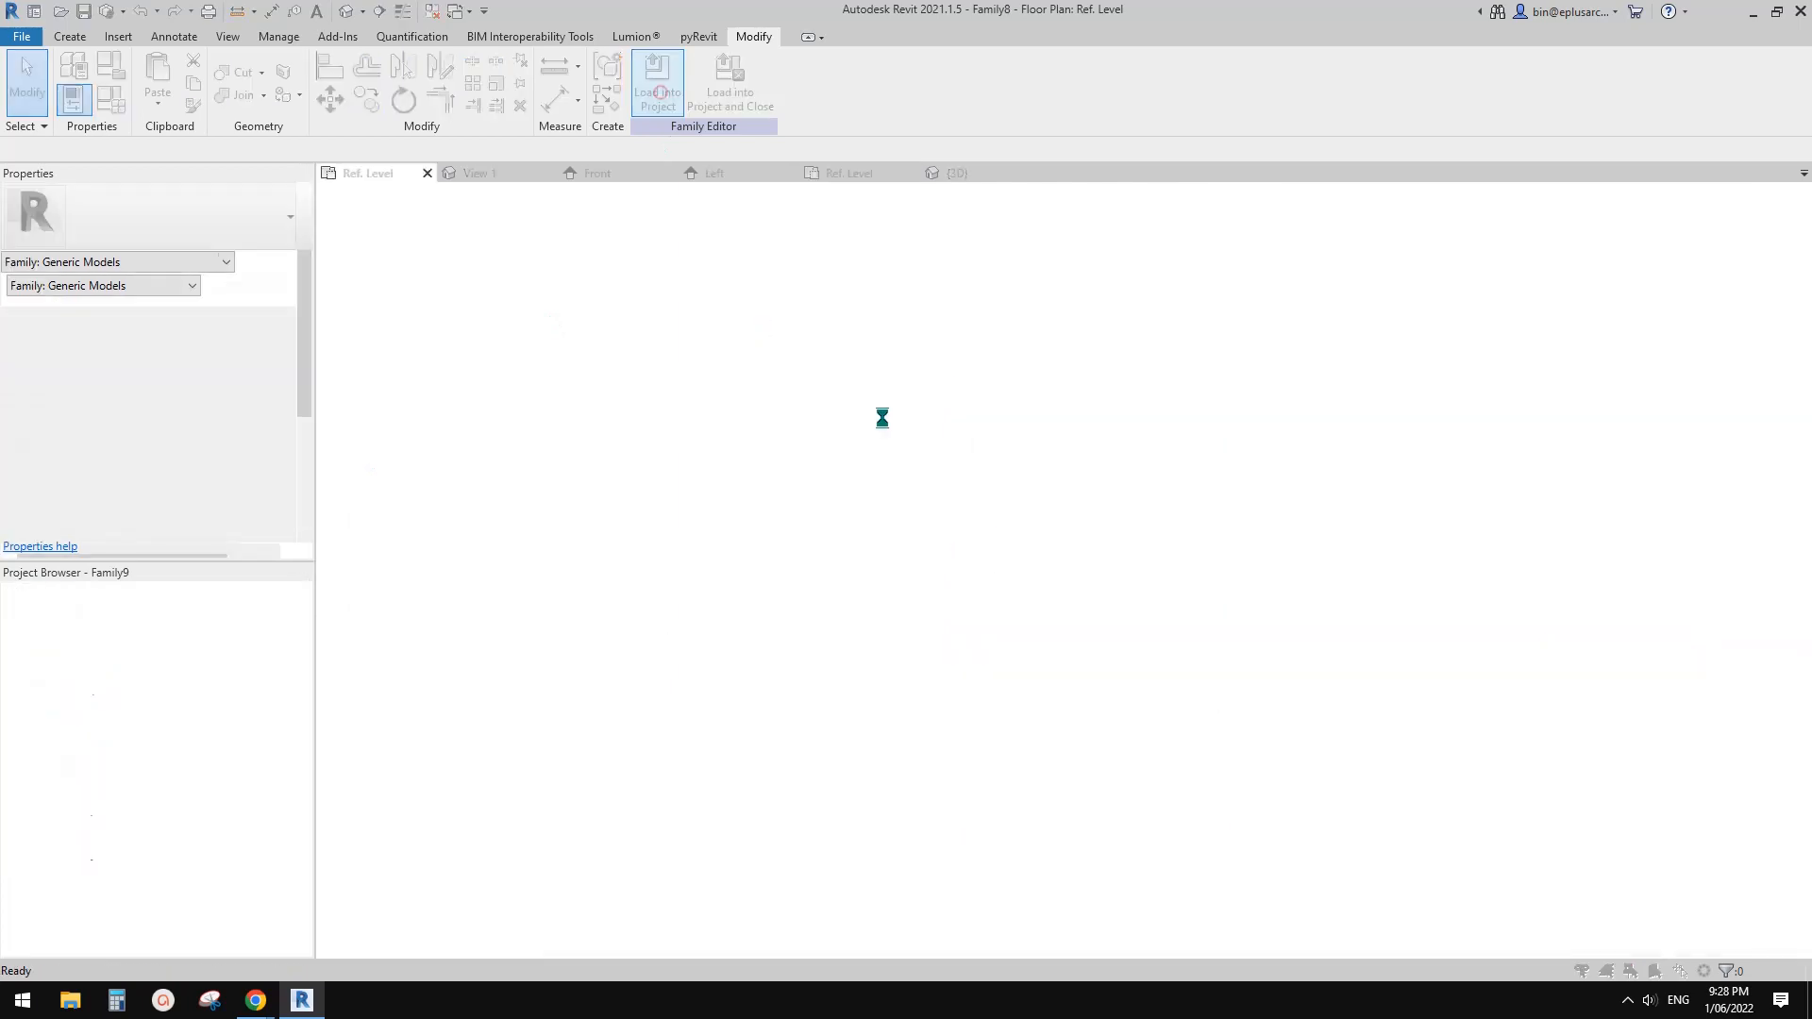
click(857, 441)
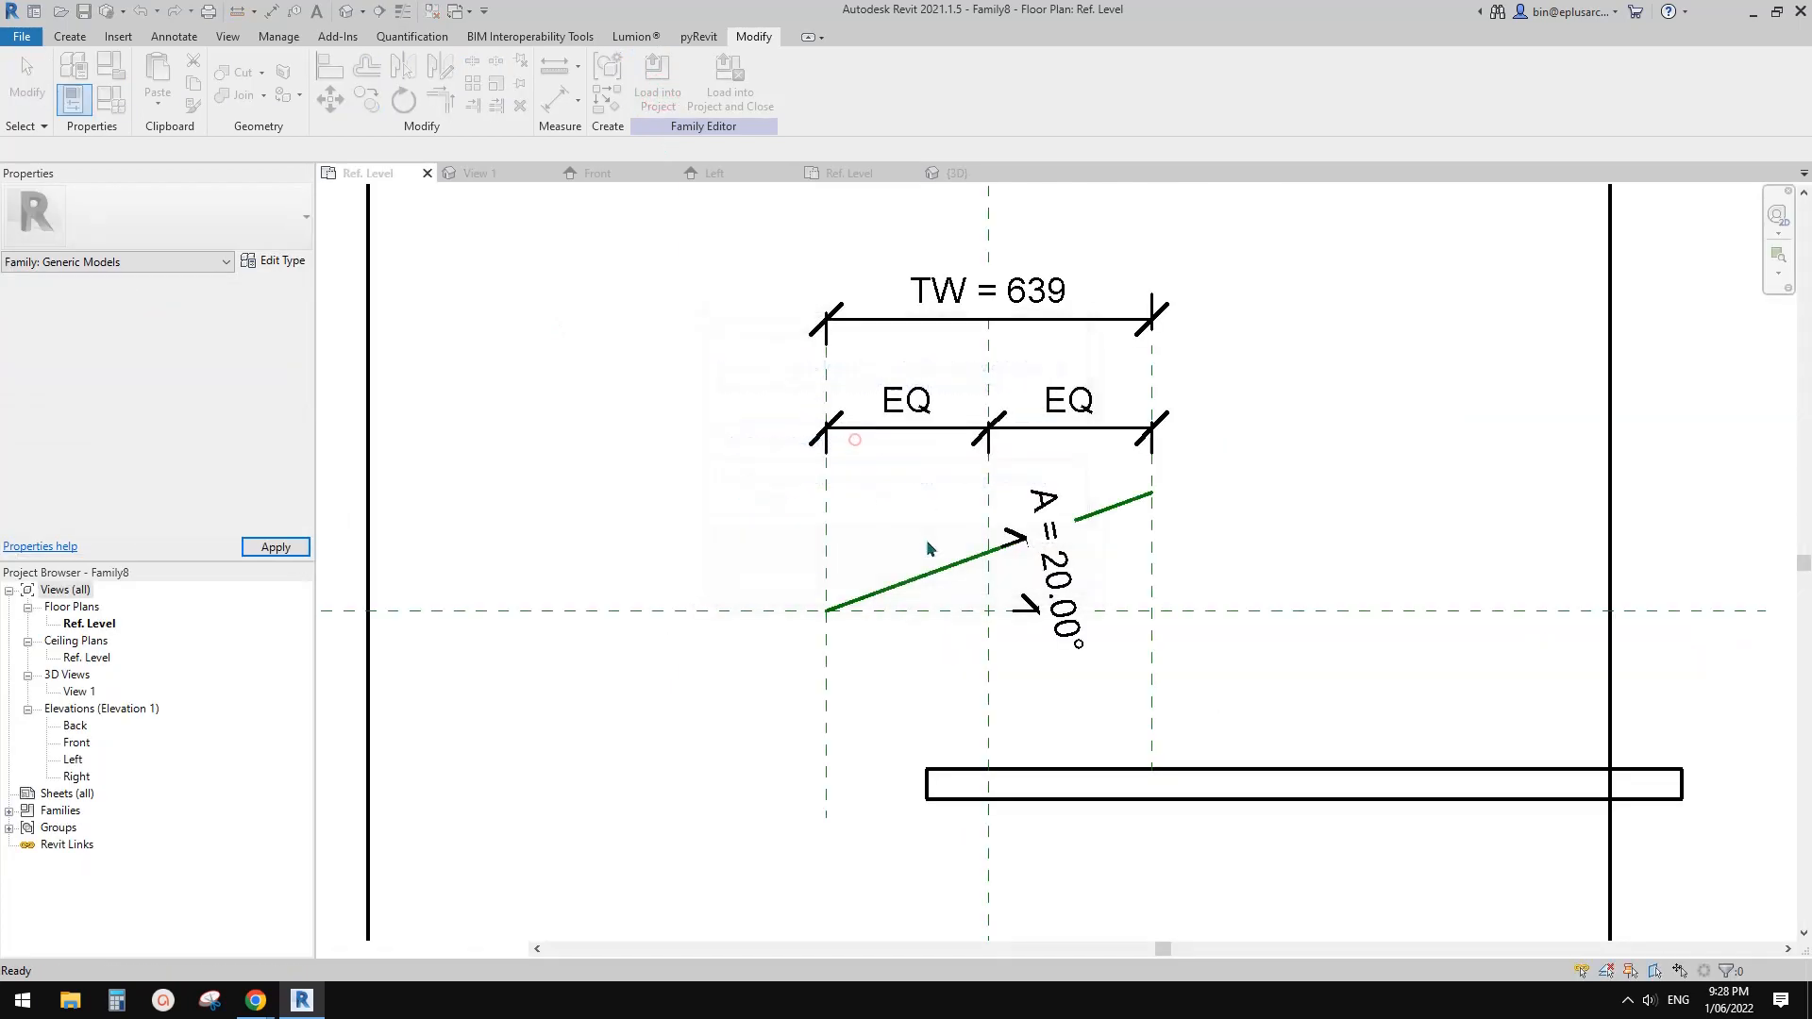
Pick a new host for the tube with face placement, positioning it along the sloped reference line.
click(1285, 774)
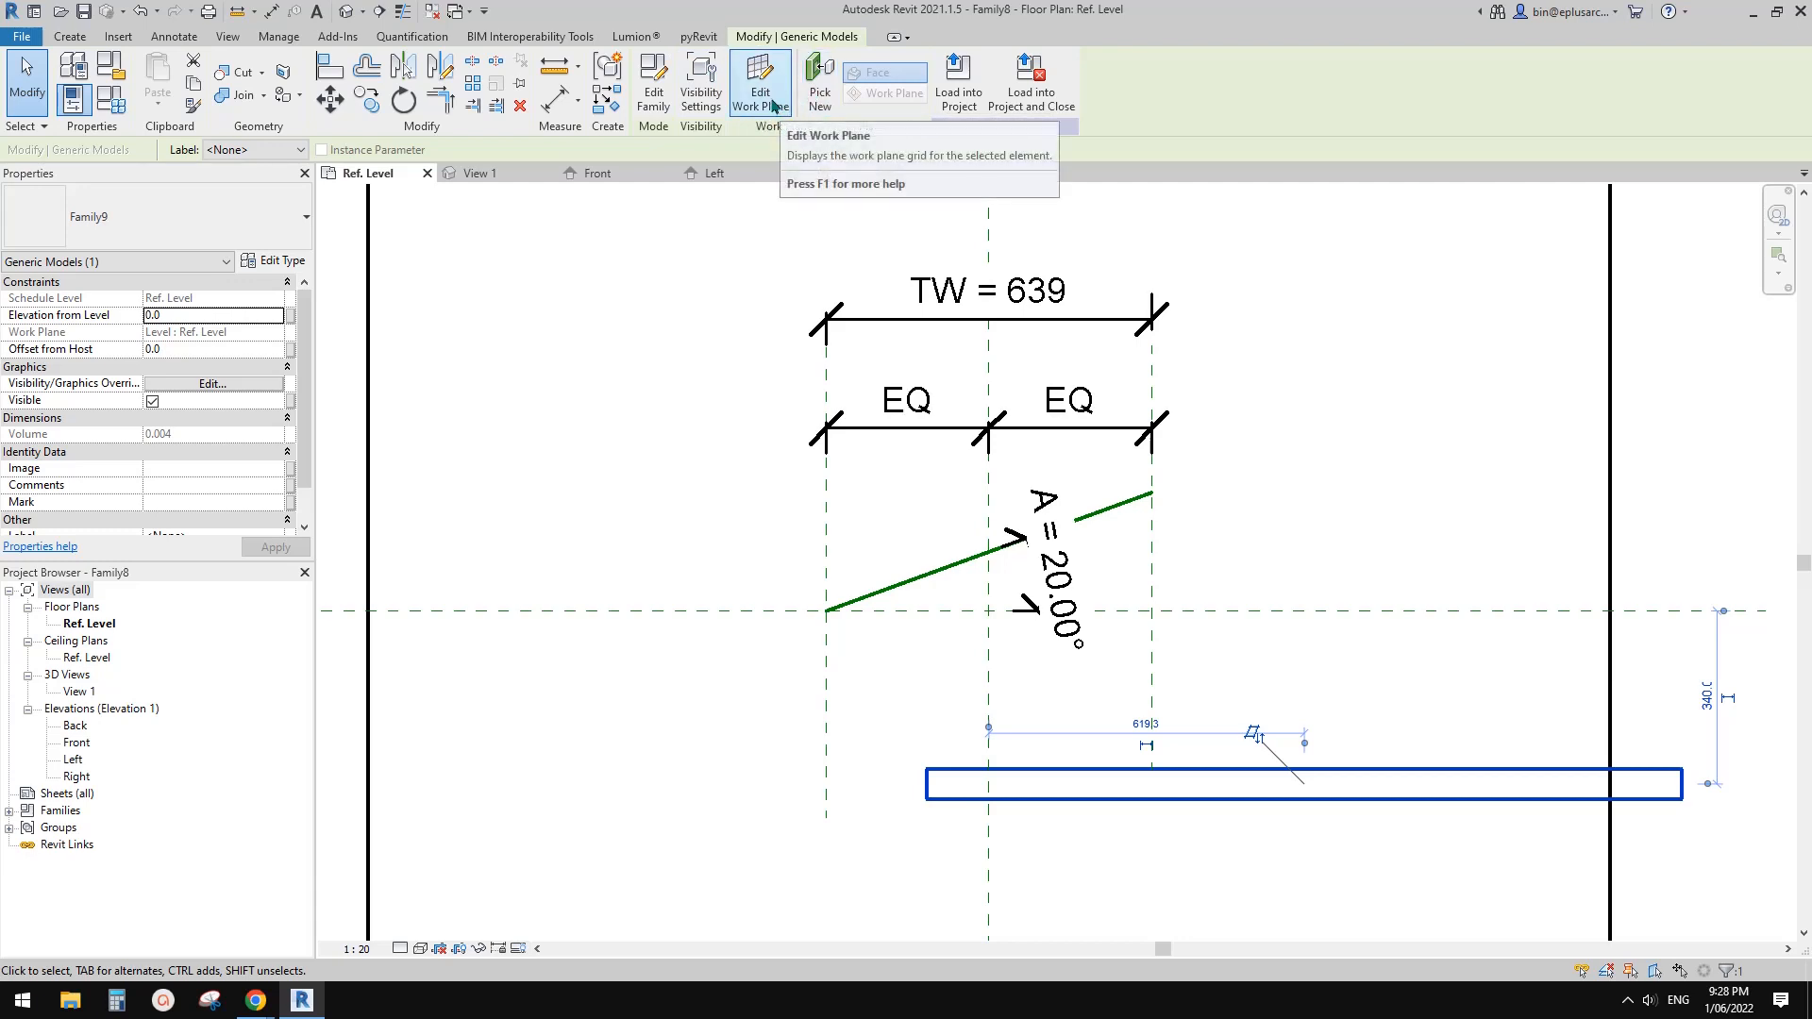
click(821, 94)
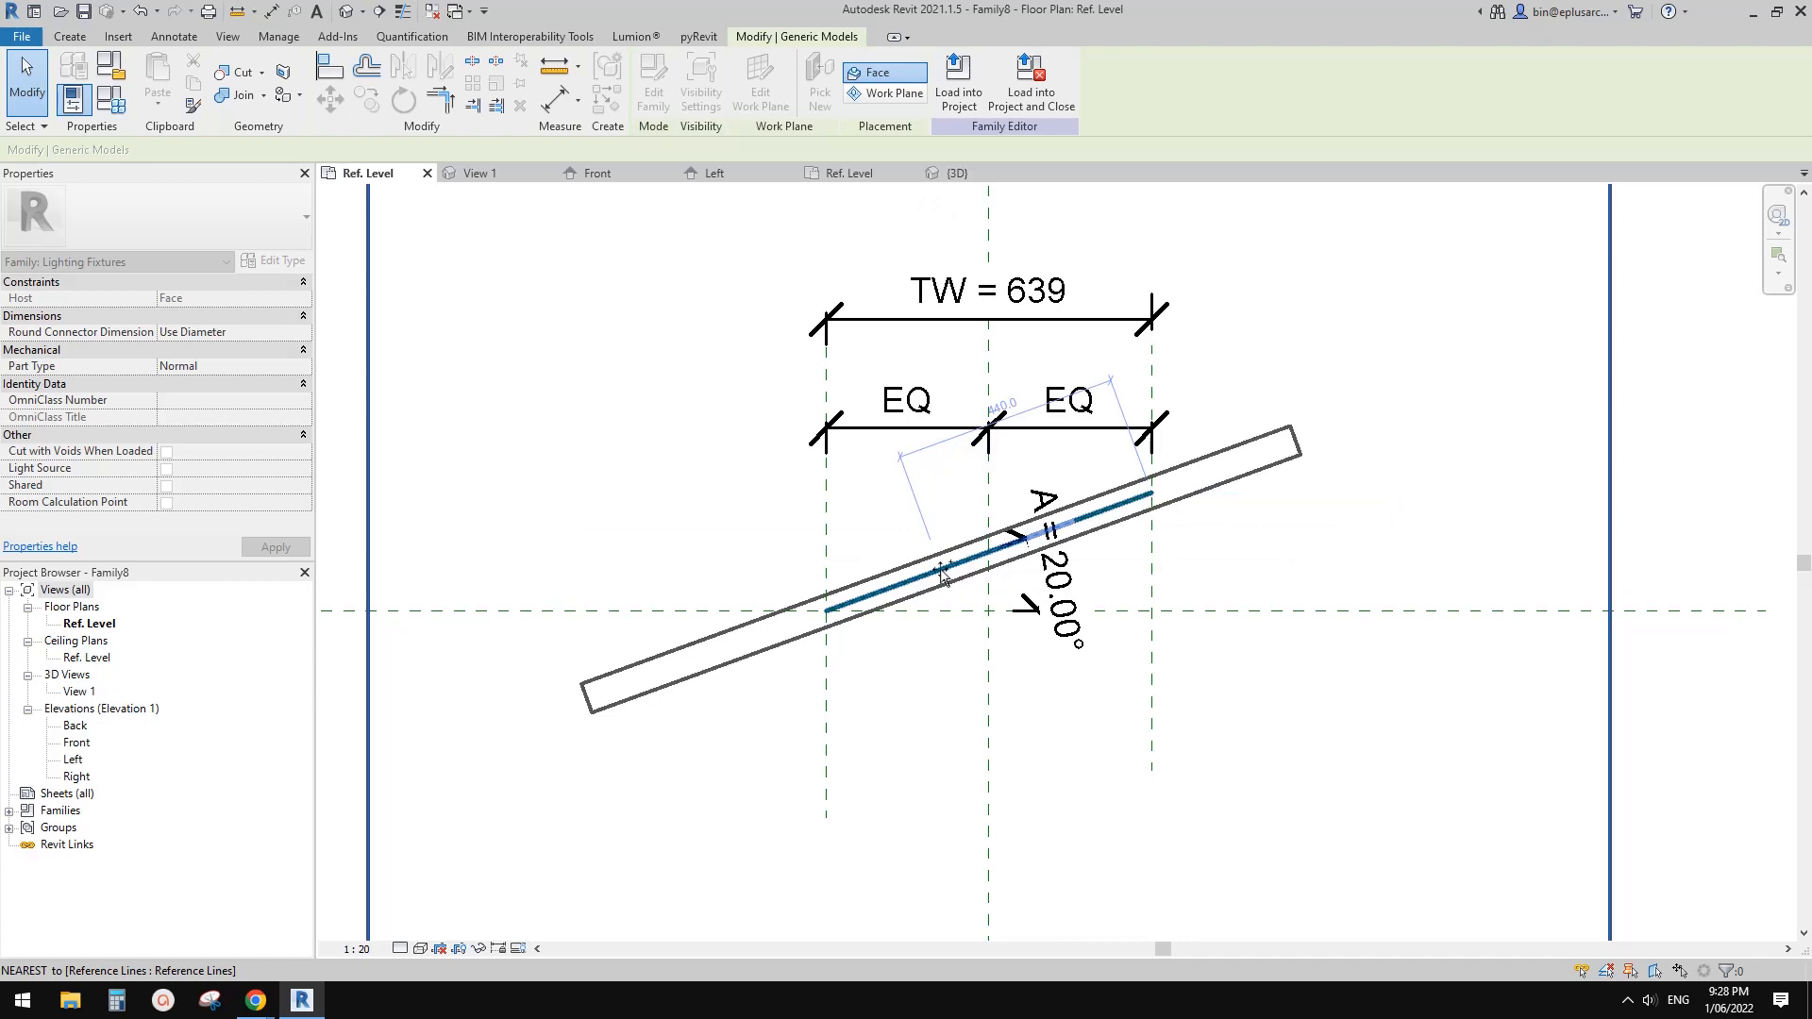
key(Escape)
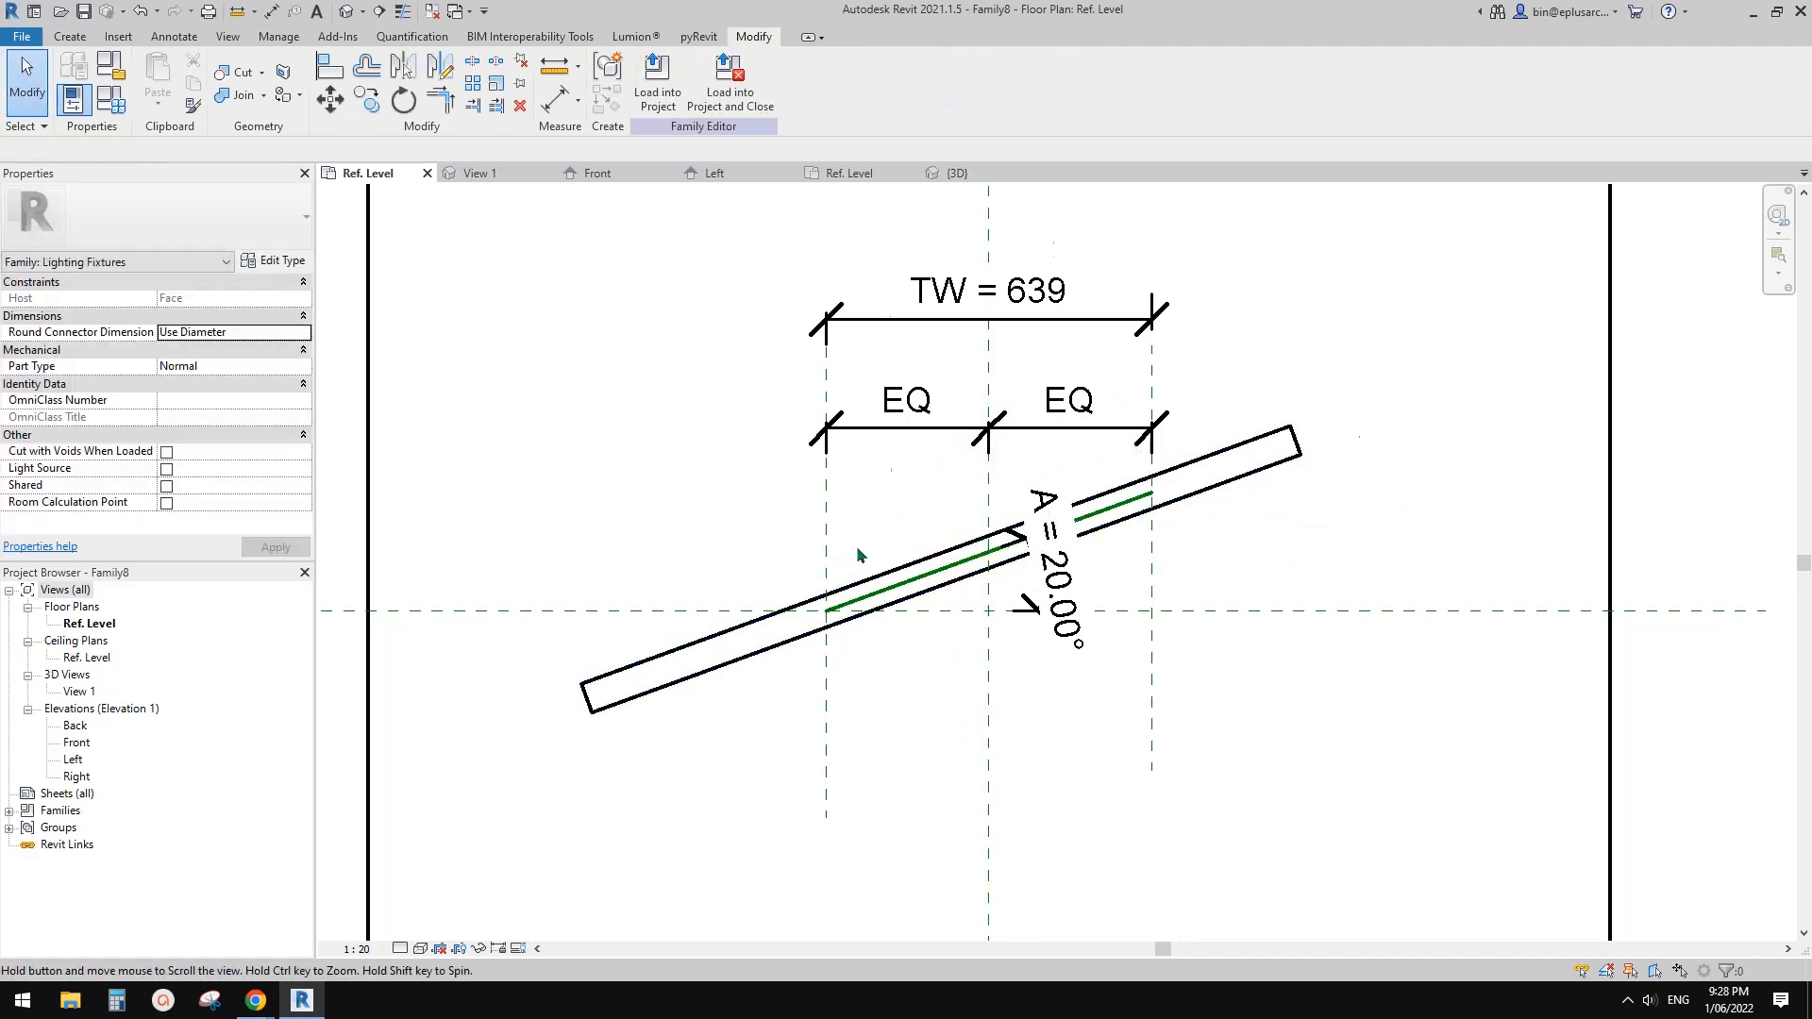
Set the angle parameter A to 10° to test whether the tube follows the reference line.
middle_drag(858, 551, 1063, 558)
click(114, 100)
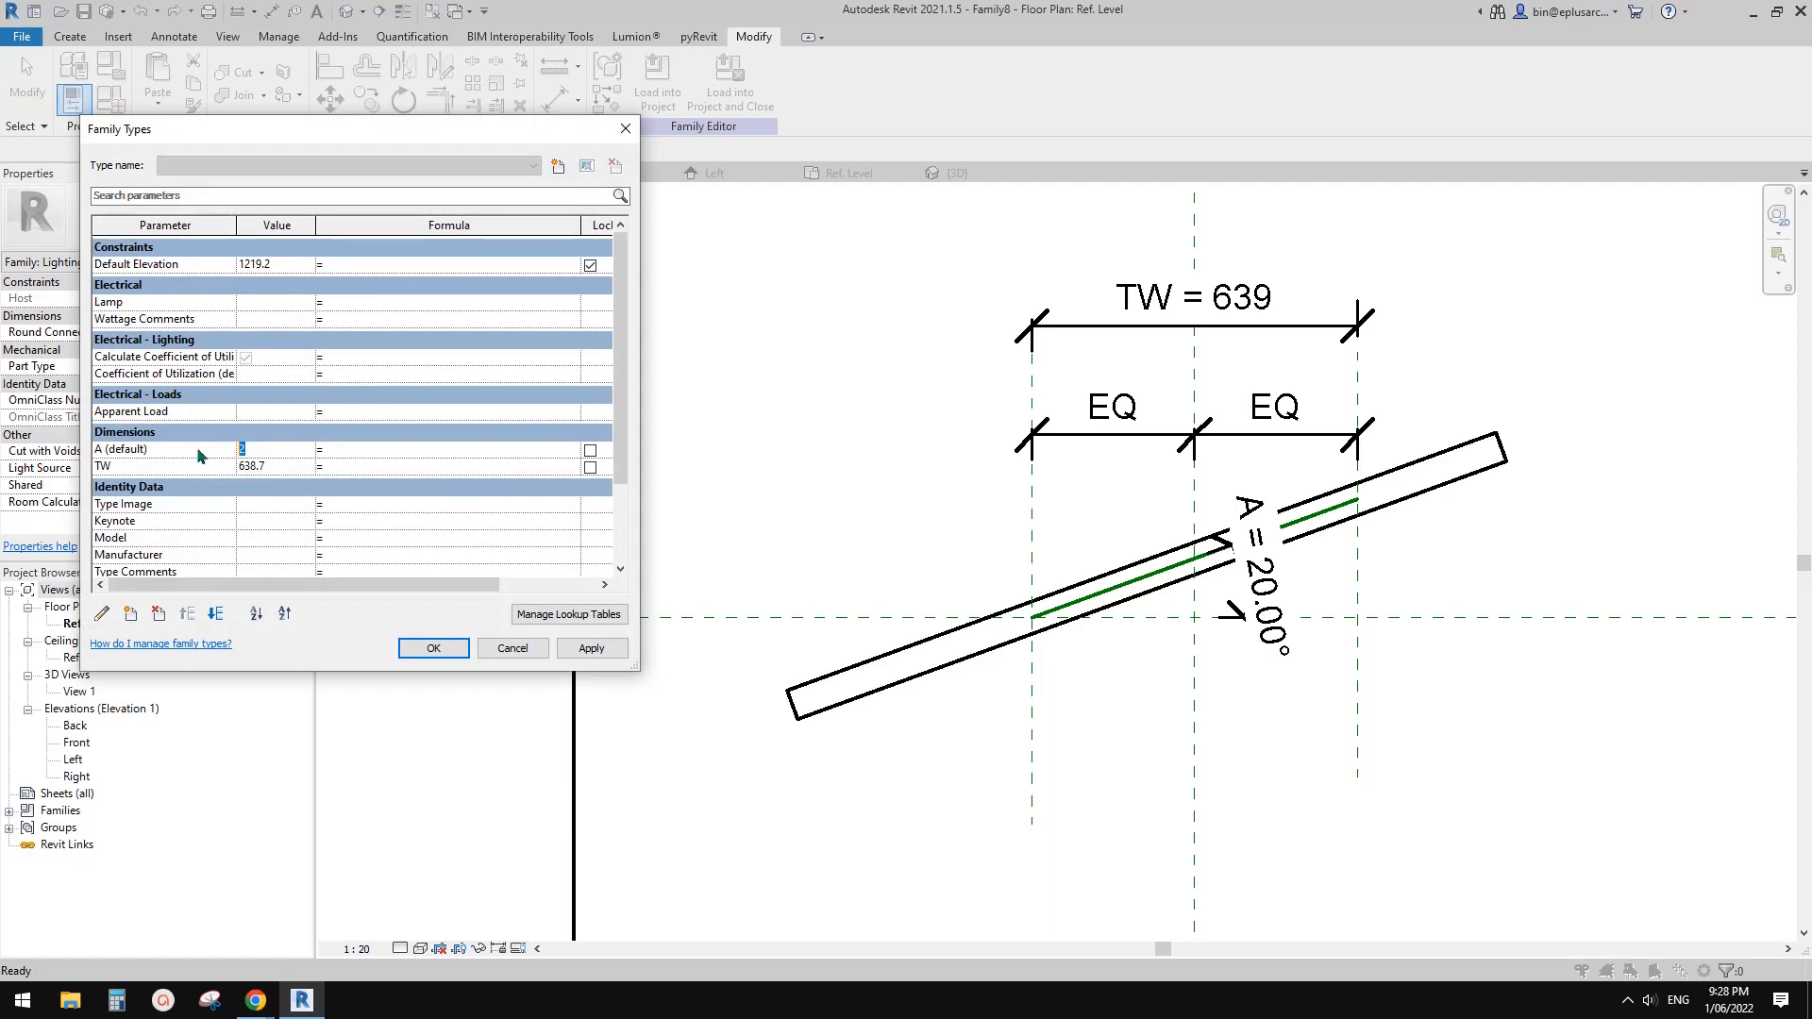
text(10)
click(622, 648)
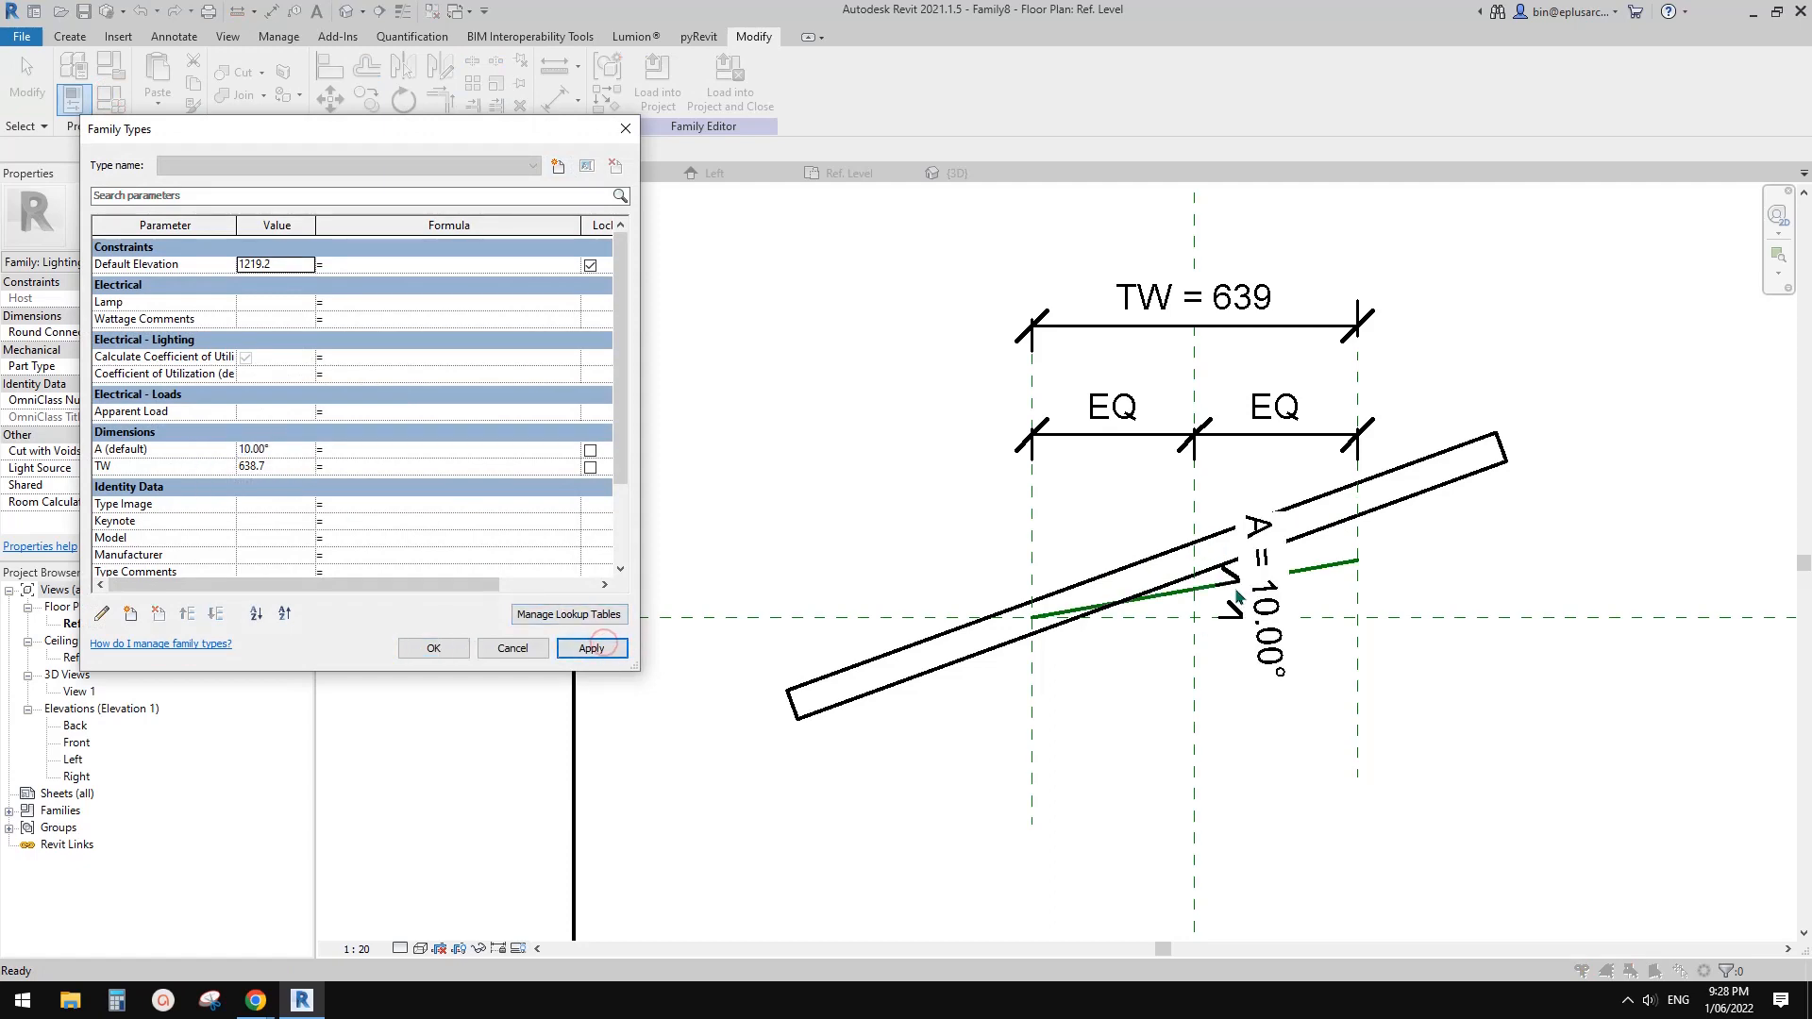
click(446, 649)
Change the tube's work plane to the plane of the sloped reference line by picking it.
middle_drag(1211, 520, 1092, 529)
click(1205, 507)
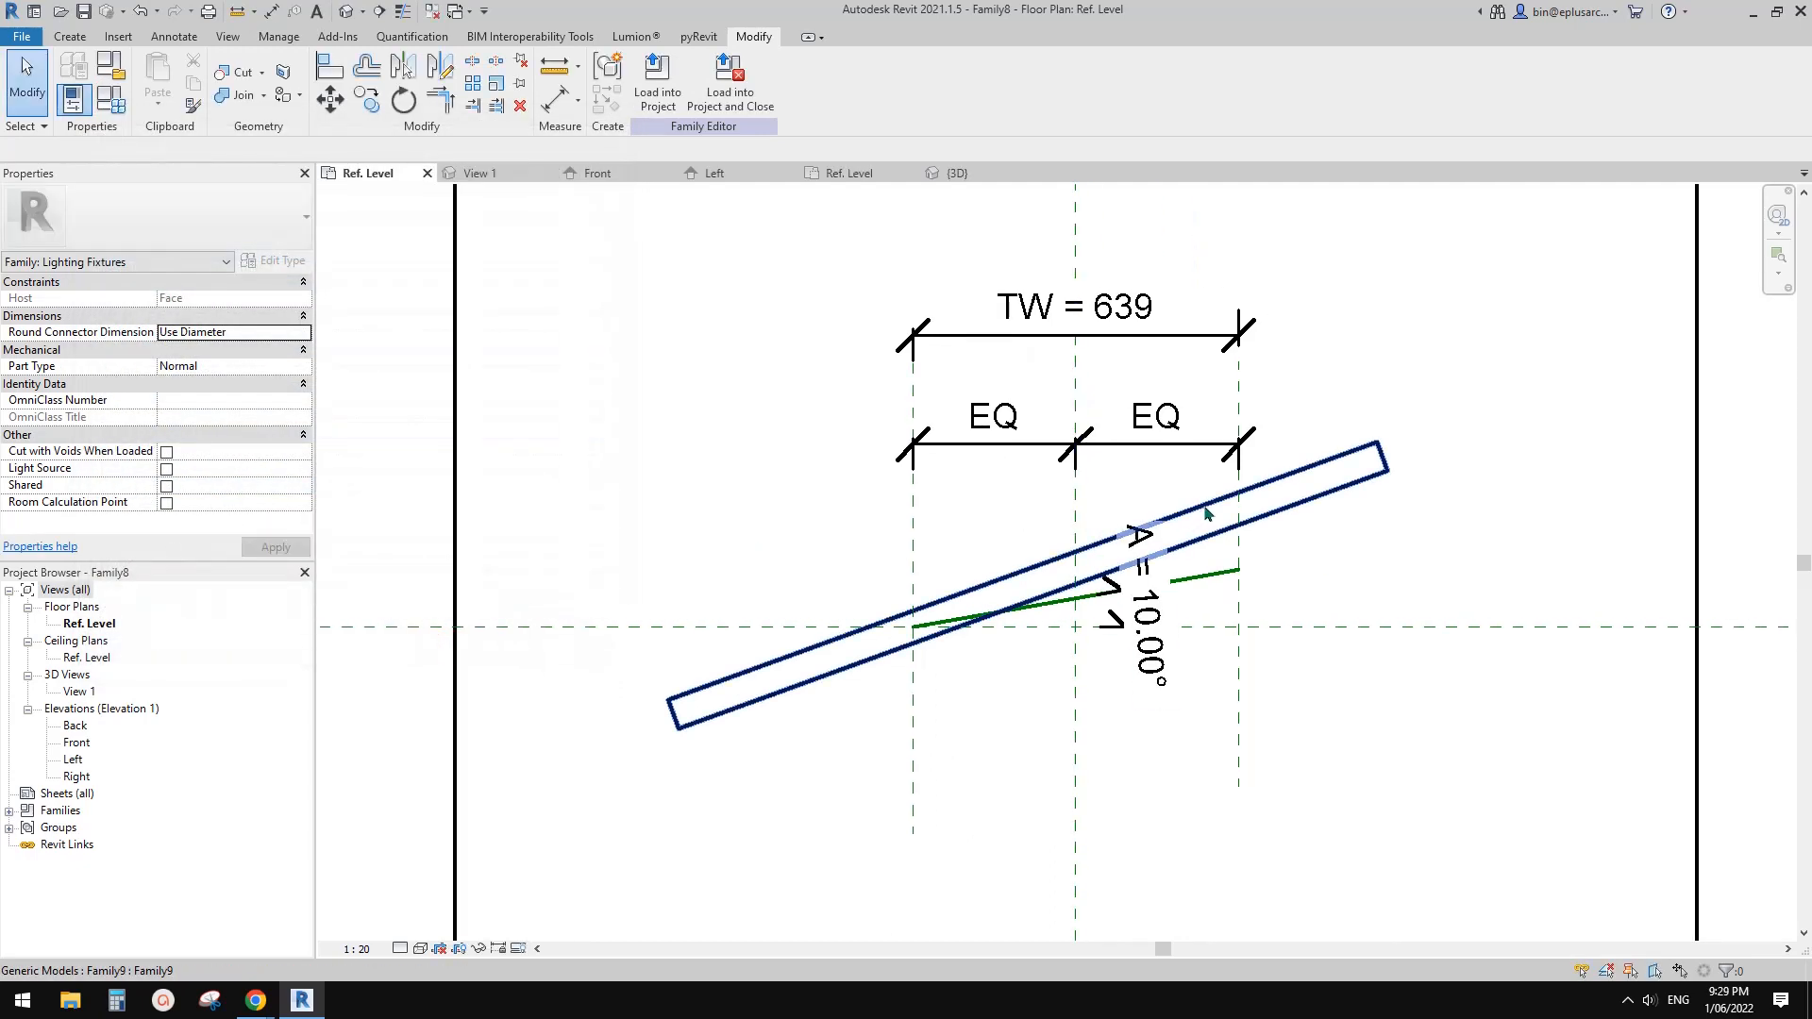
click(760, 92)
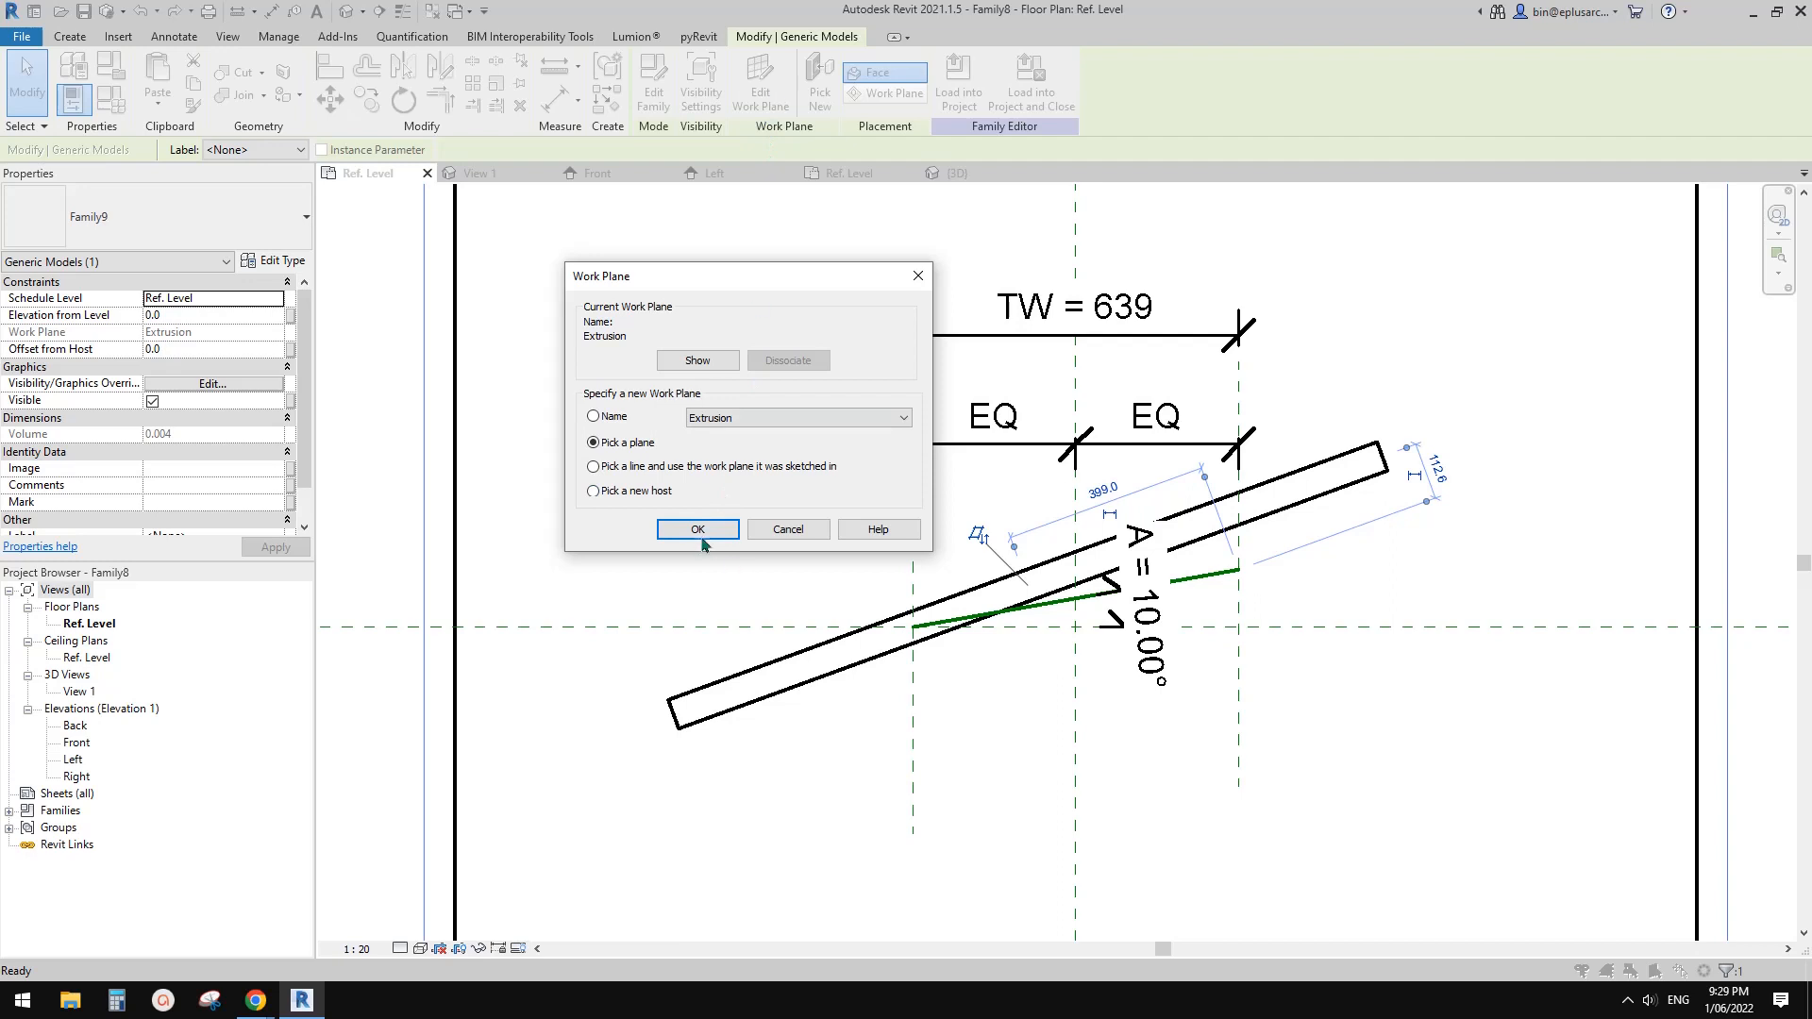
click(698, 530)
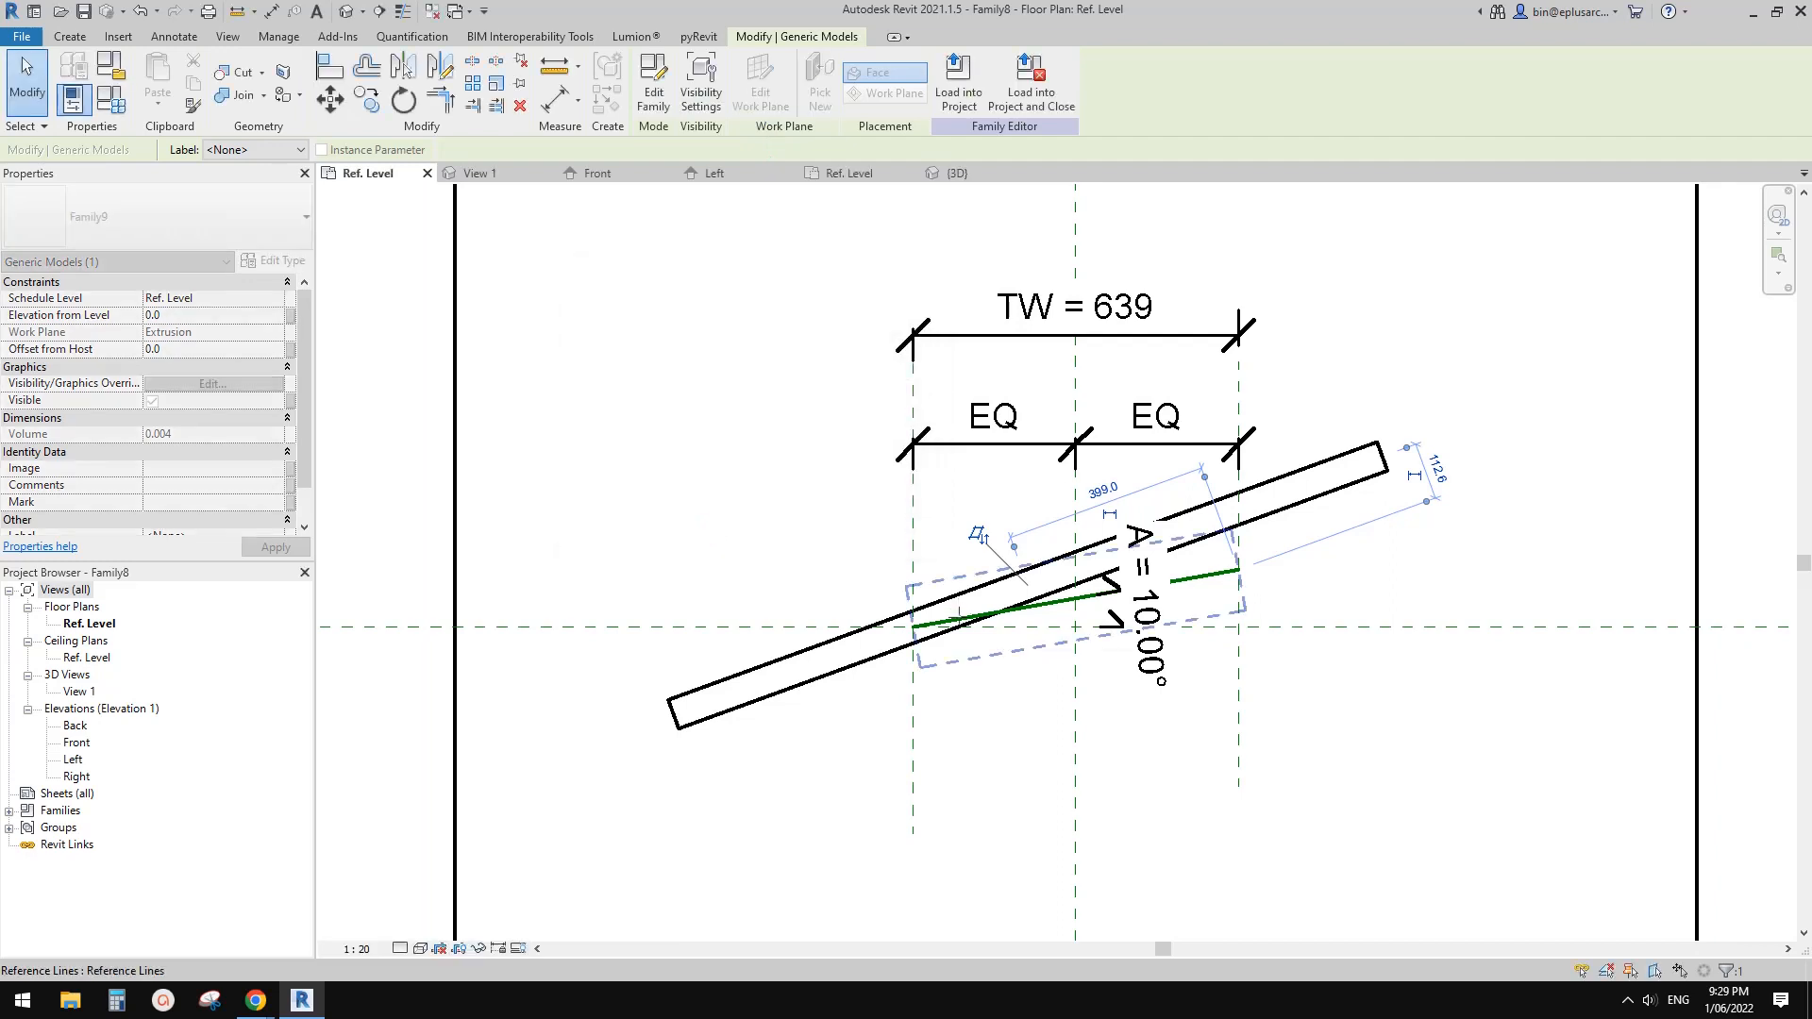
click(956, 615)
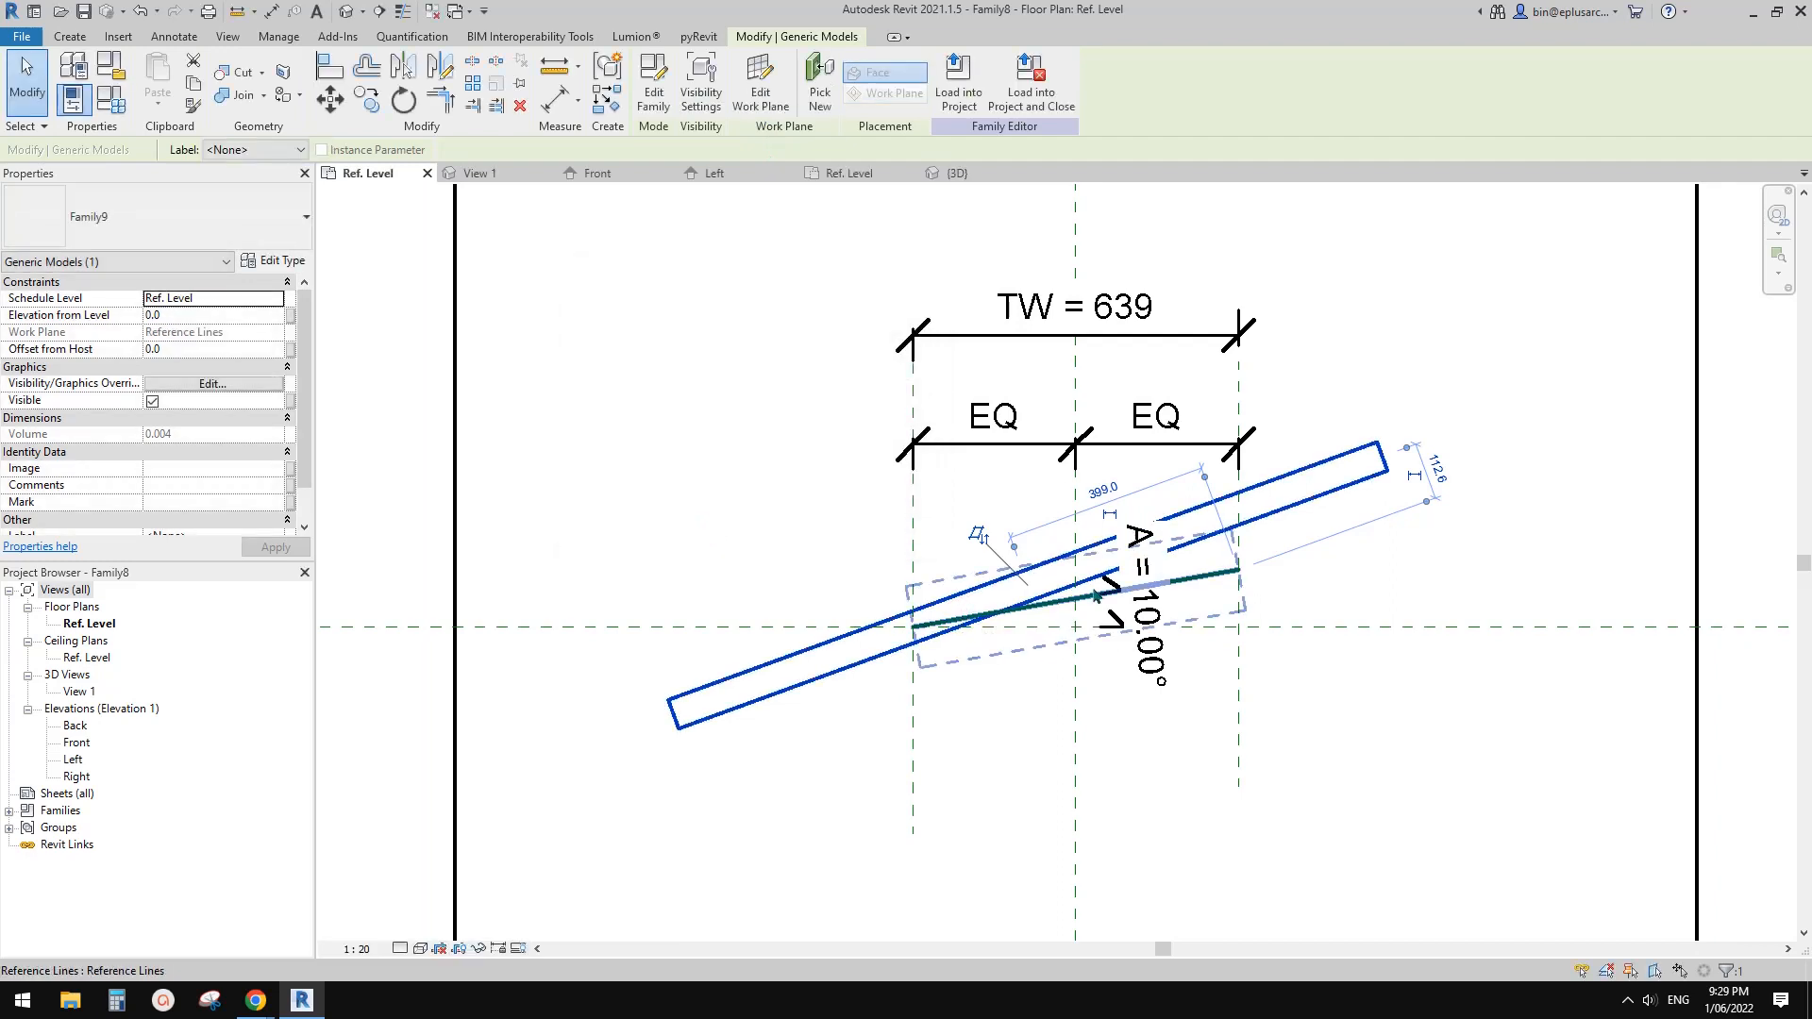
Move the tube off the sloped reference line to a free area below the horizontal reference plane.
scroll(1077, 594, up, 1)
scroll(1013, 564, down, 2)
click(1239, 510)
drag(1233, 481, 1427, 683)
middle_drag(1364, 731, 1360, 666)
click(1370, 688)
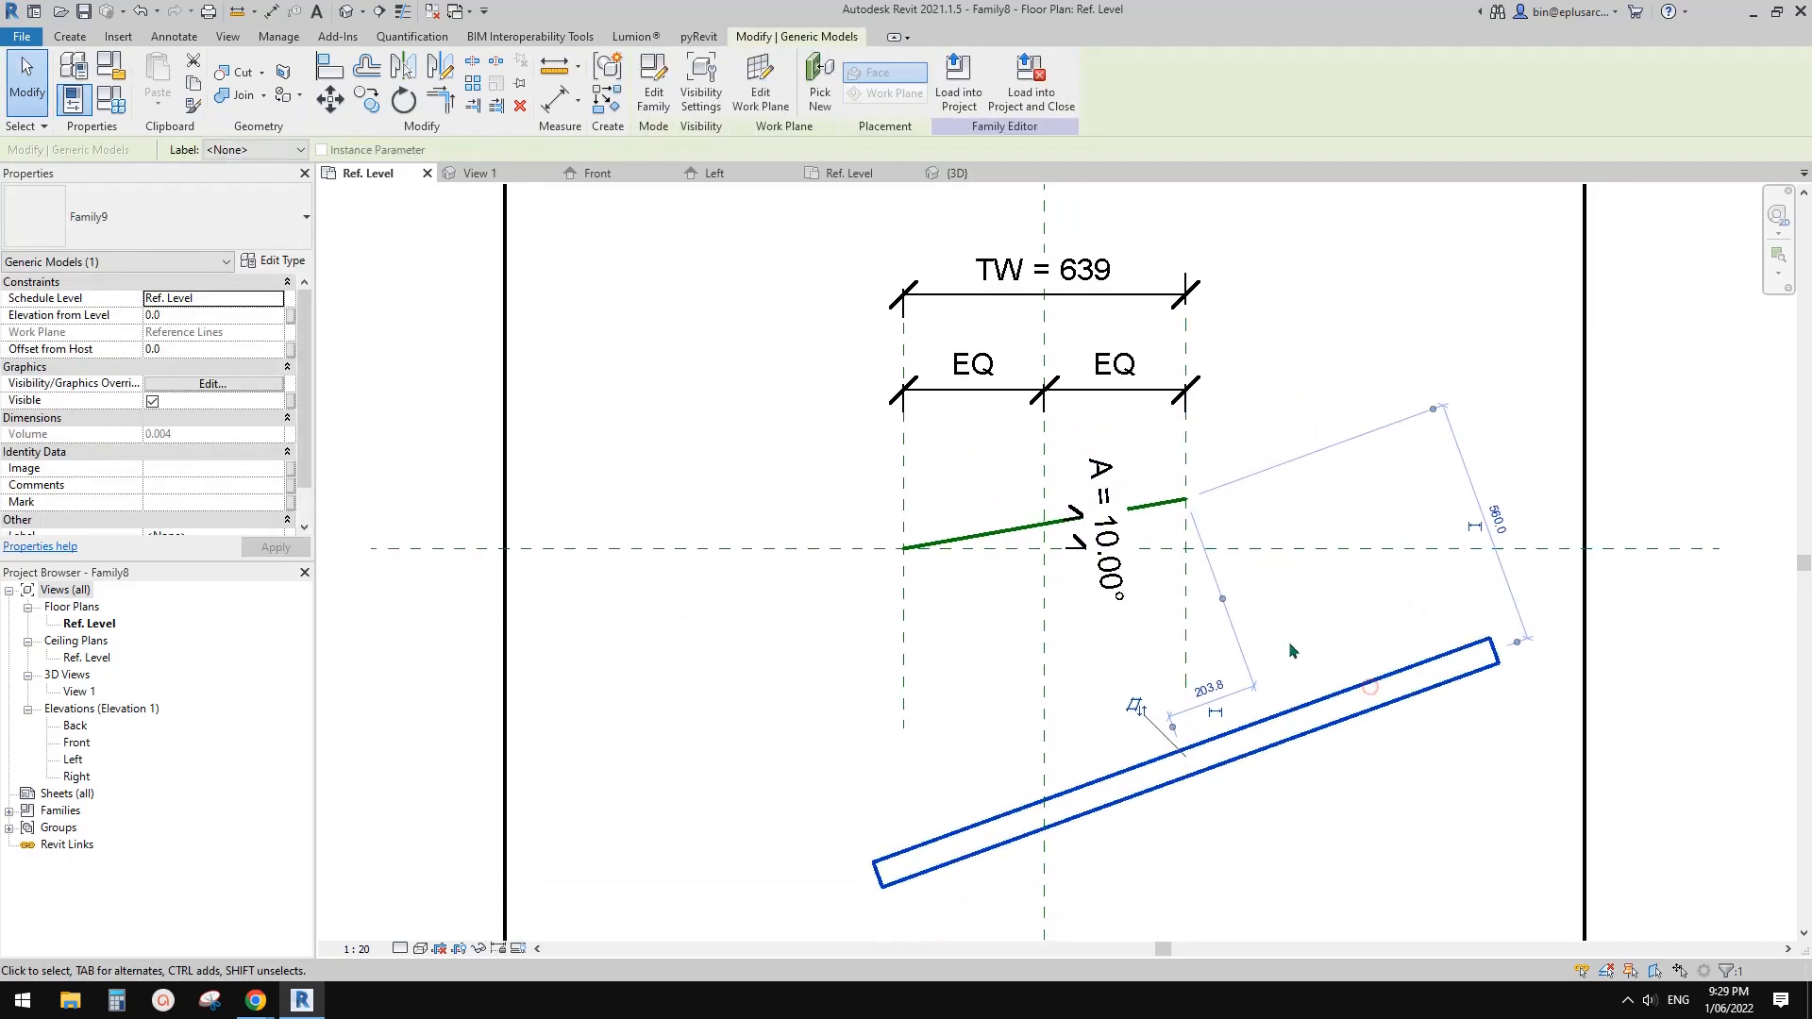
Place another tube instance along the sloped reference line, using the reference line's plane as the placement work plane.
key(s)
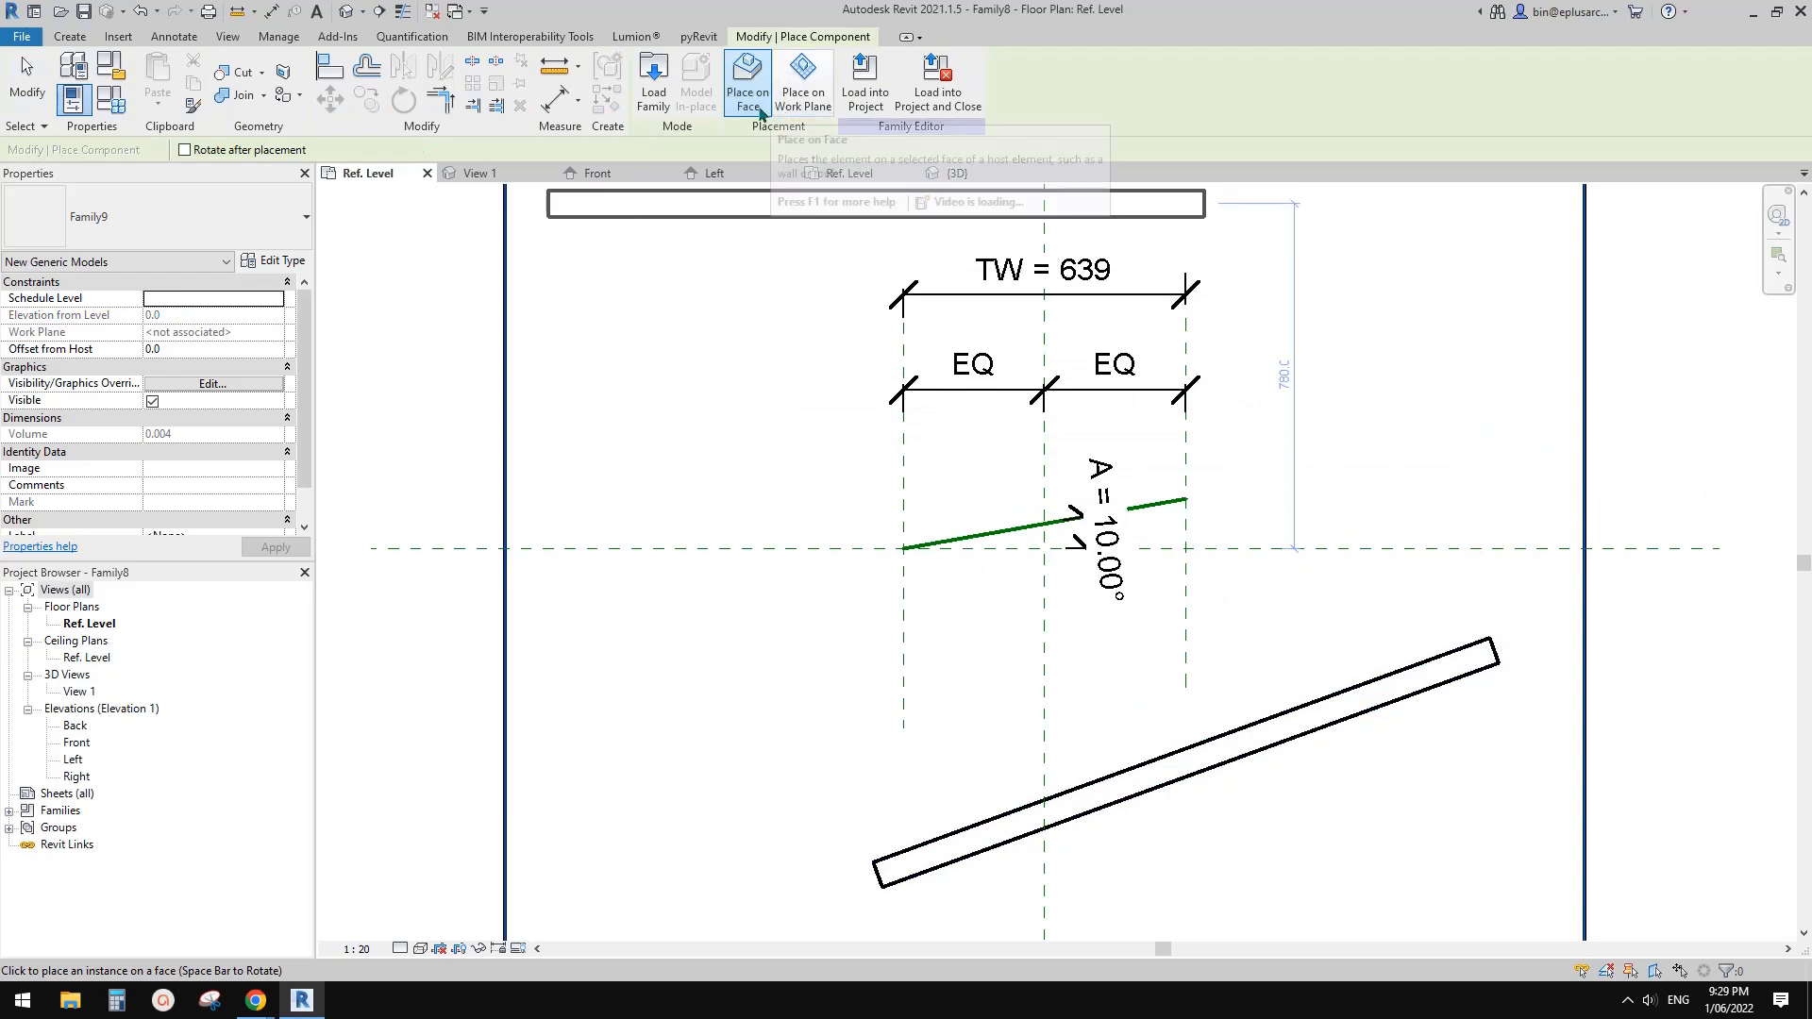
click(809, 104)
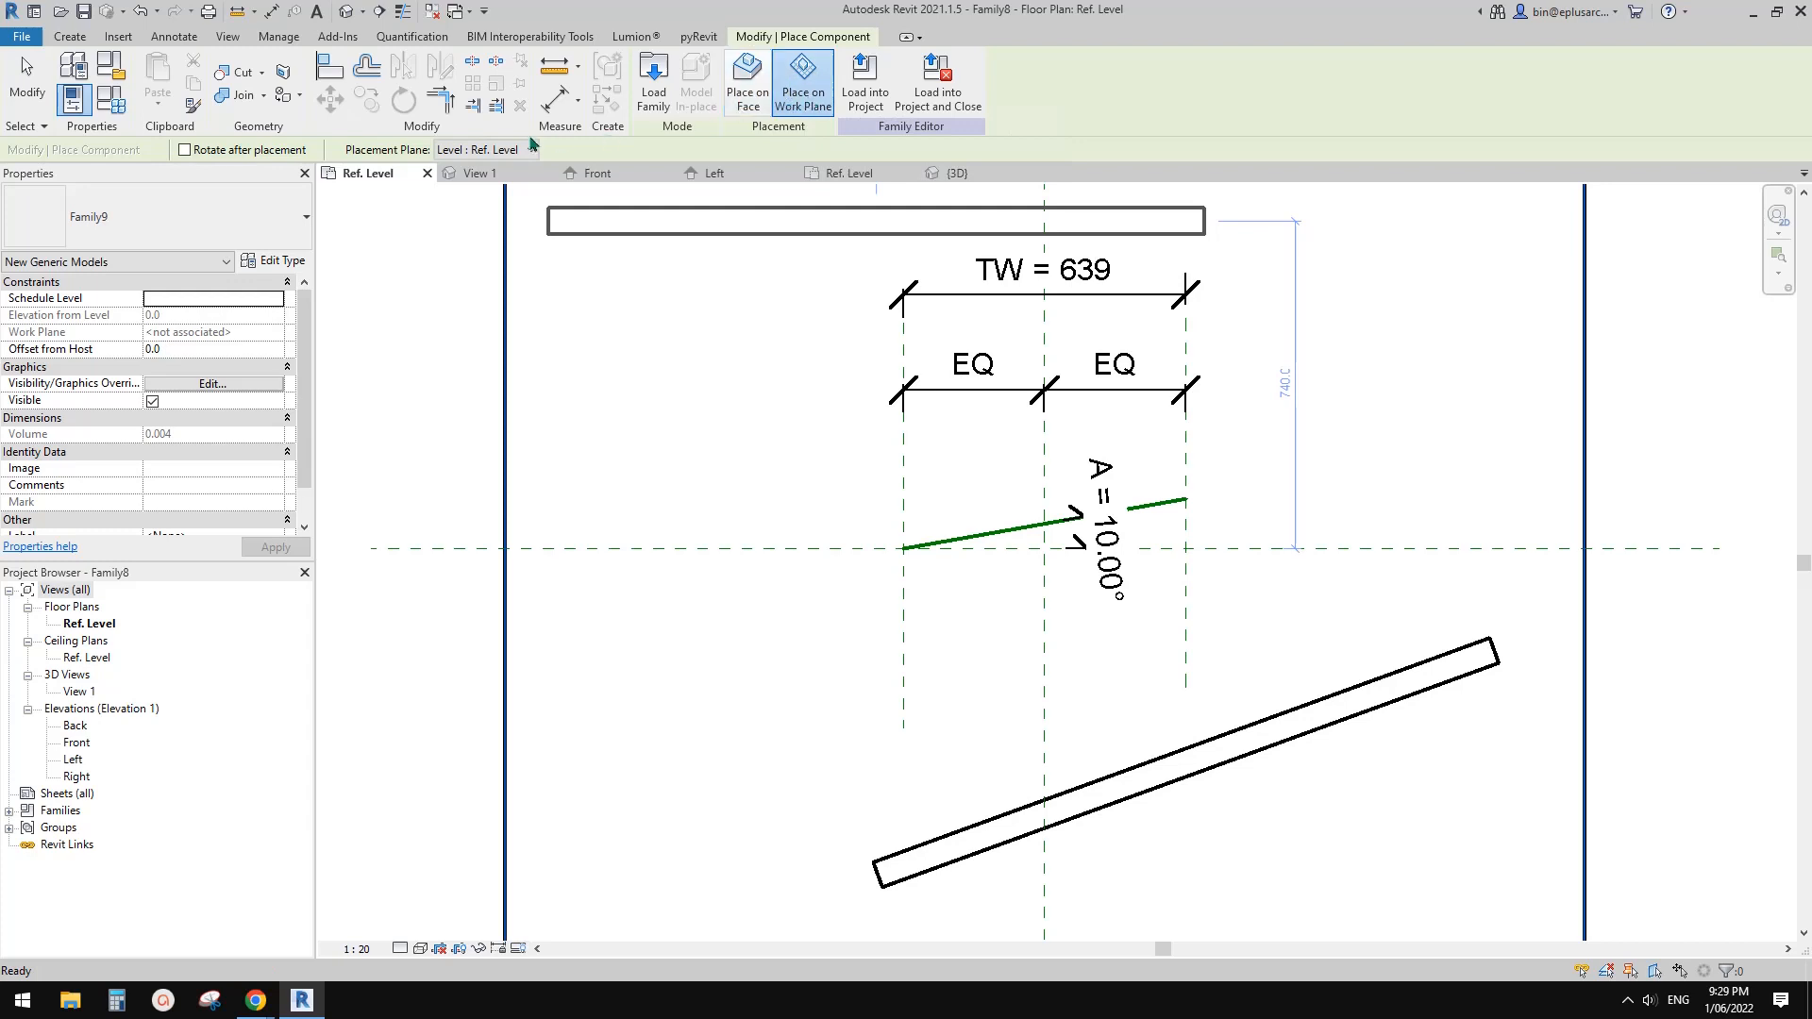
click(517, 150)
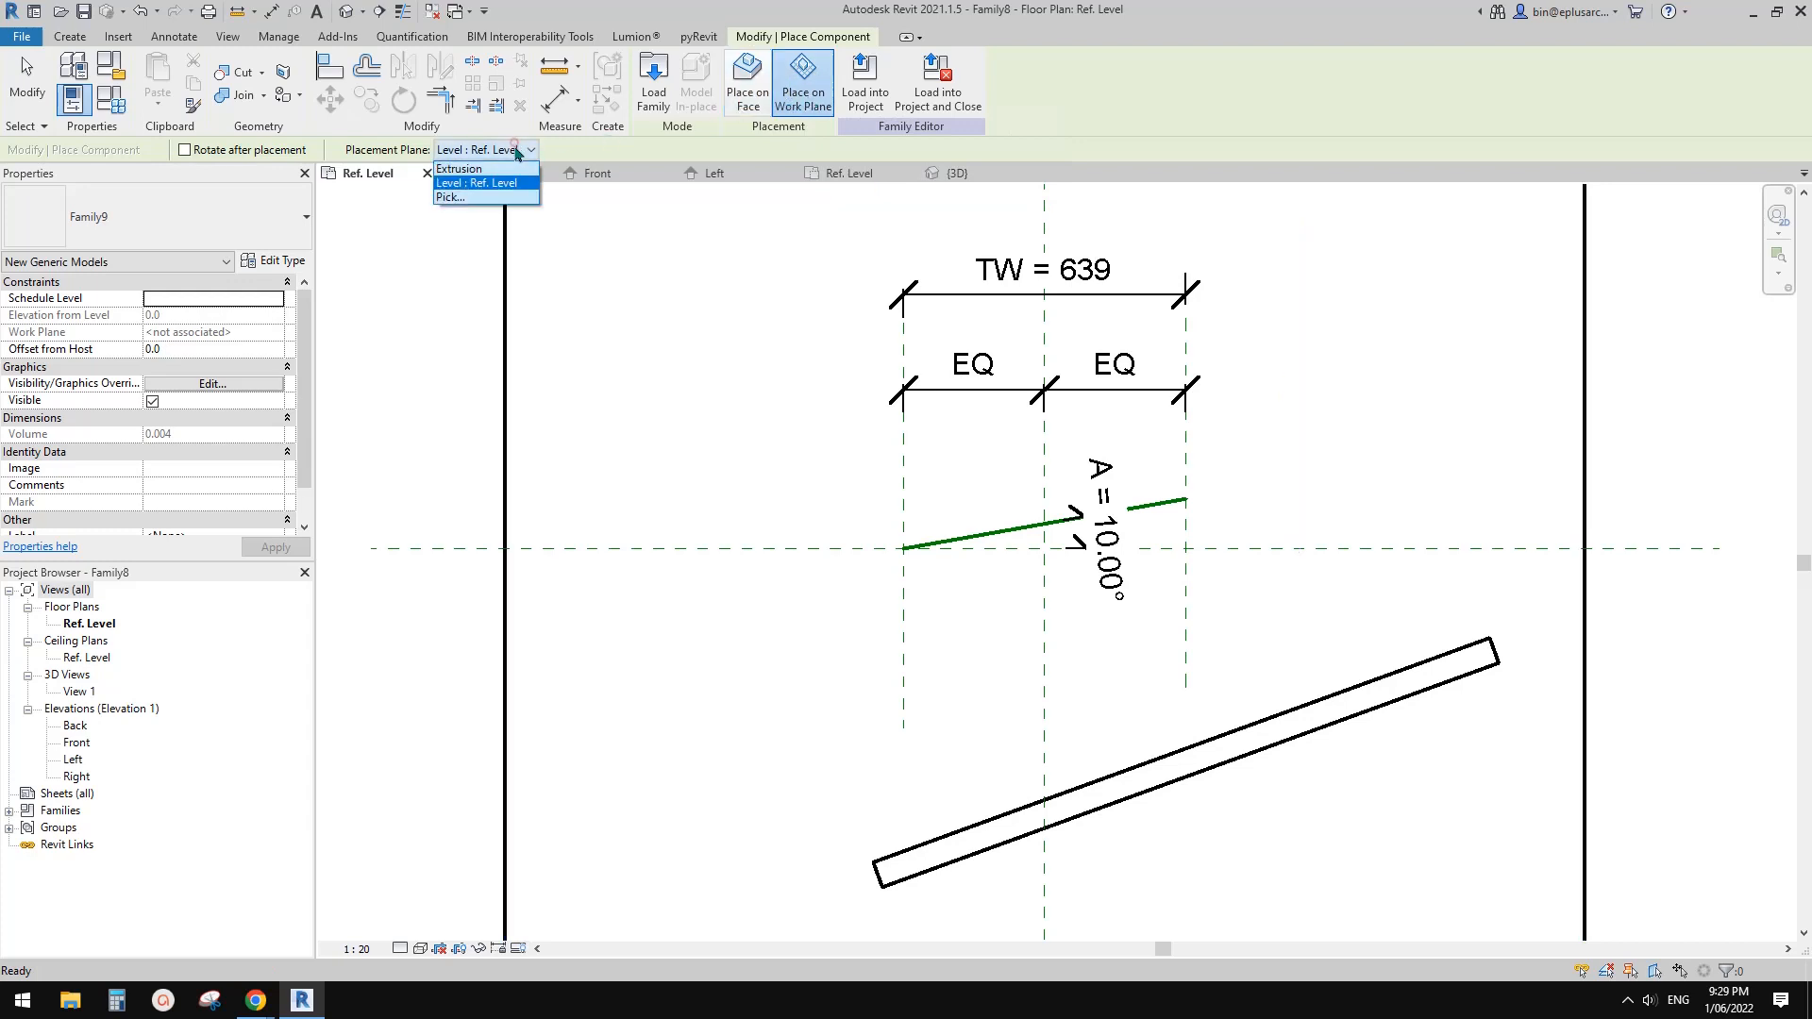
click(467, 197)
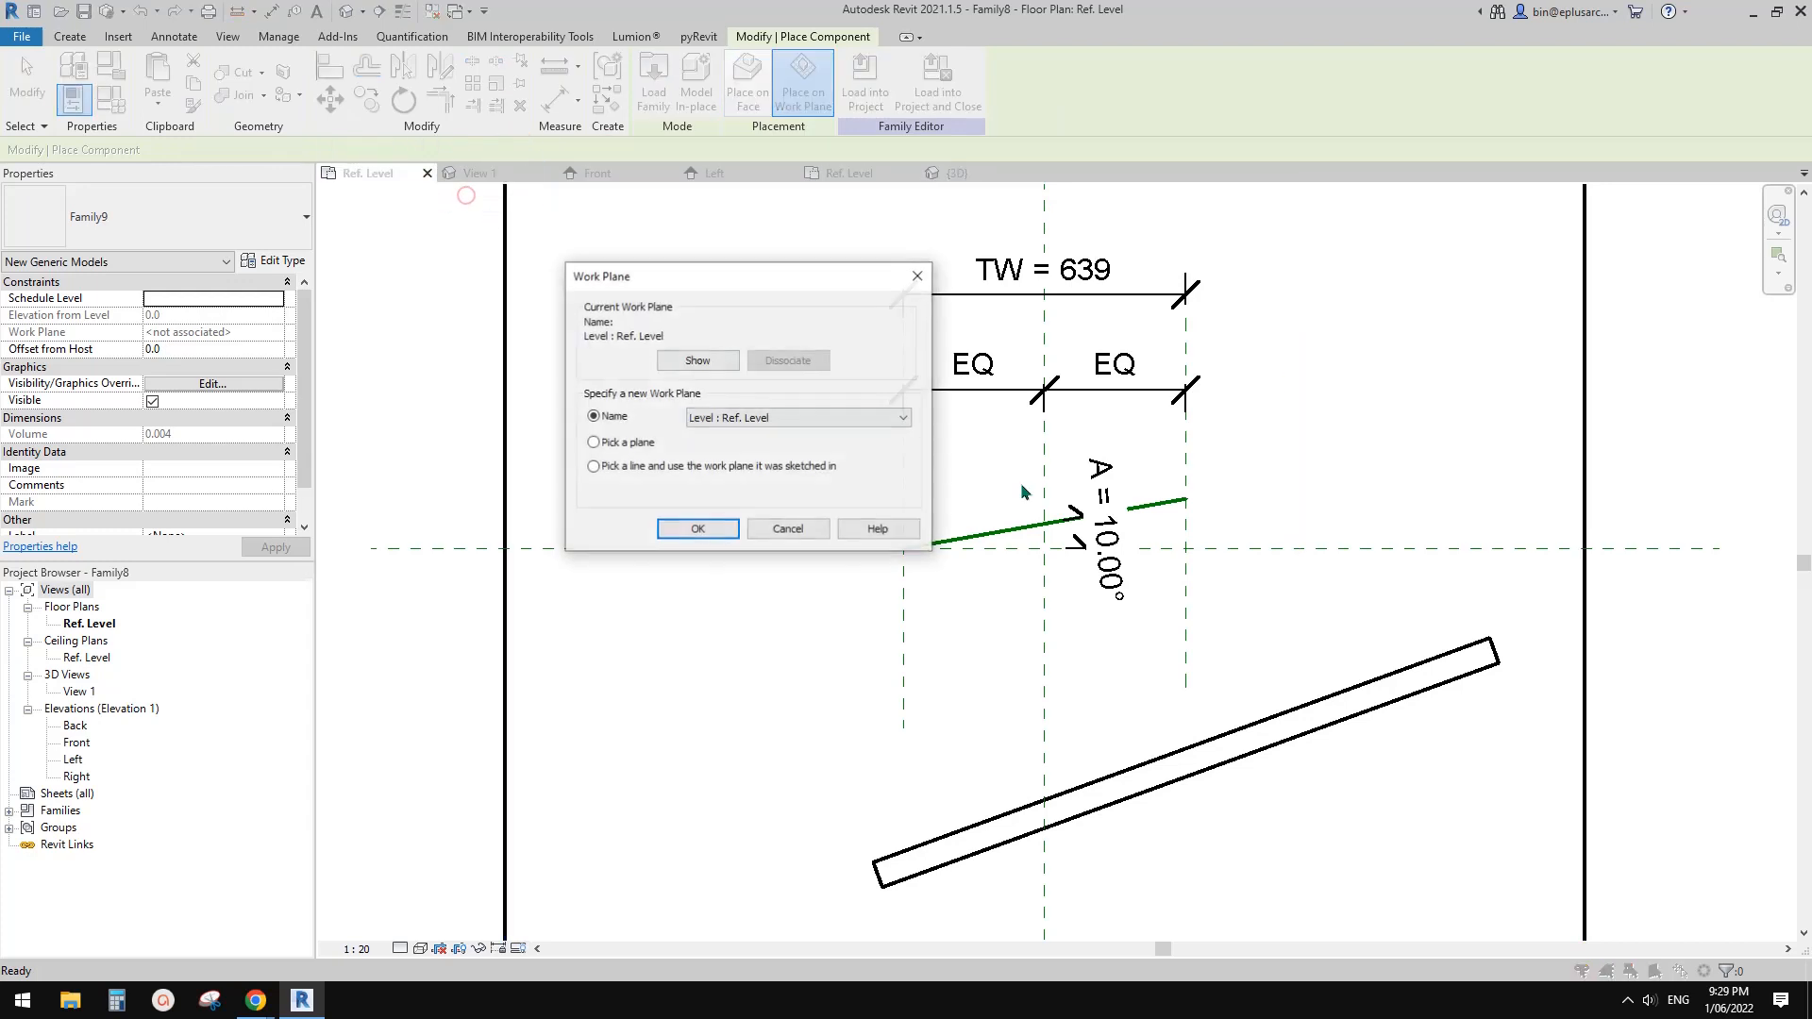
click(699, 529)
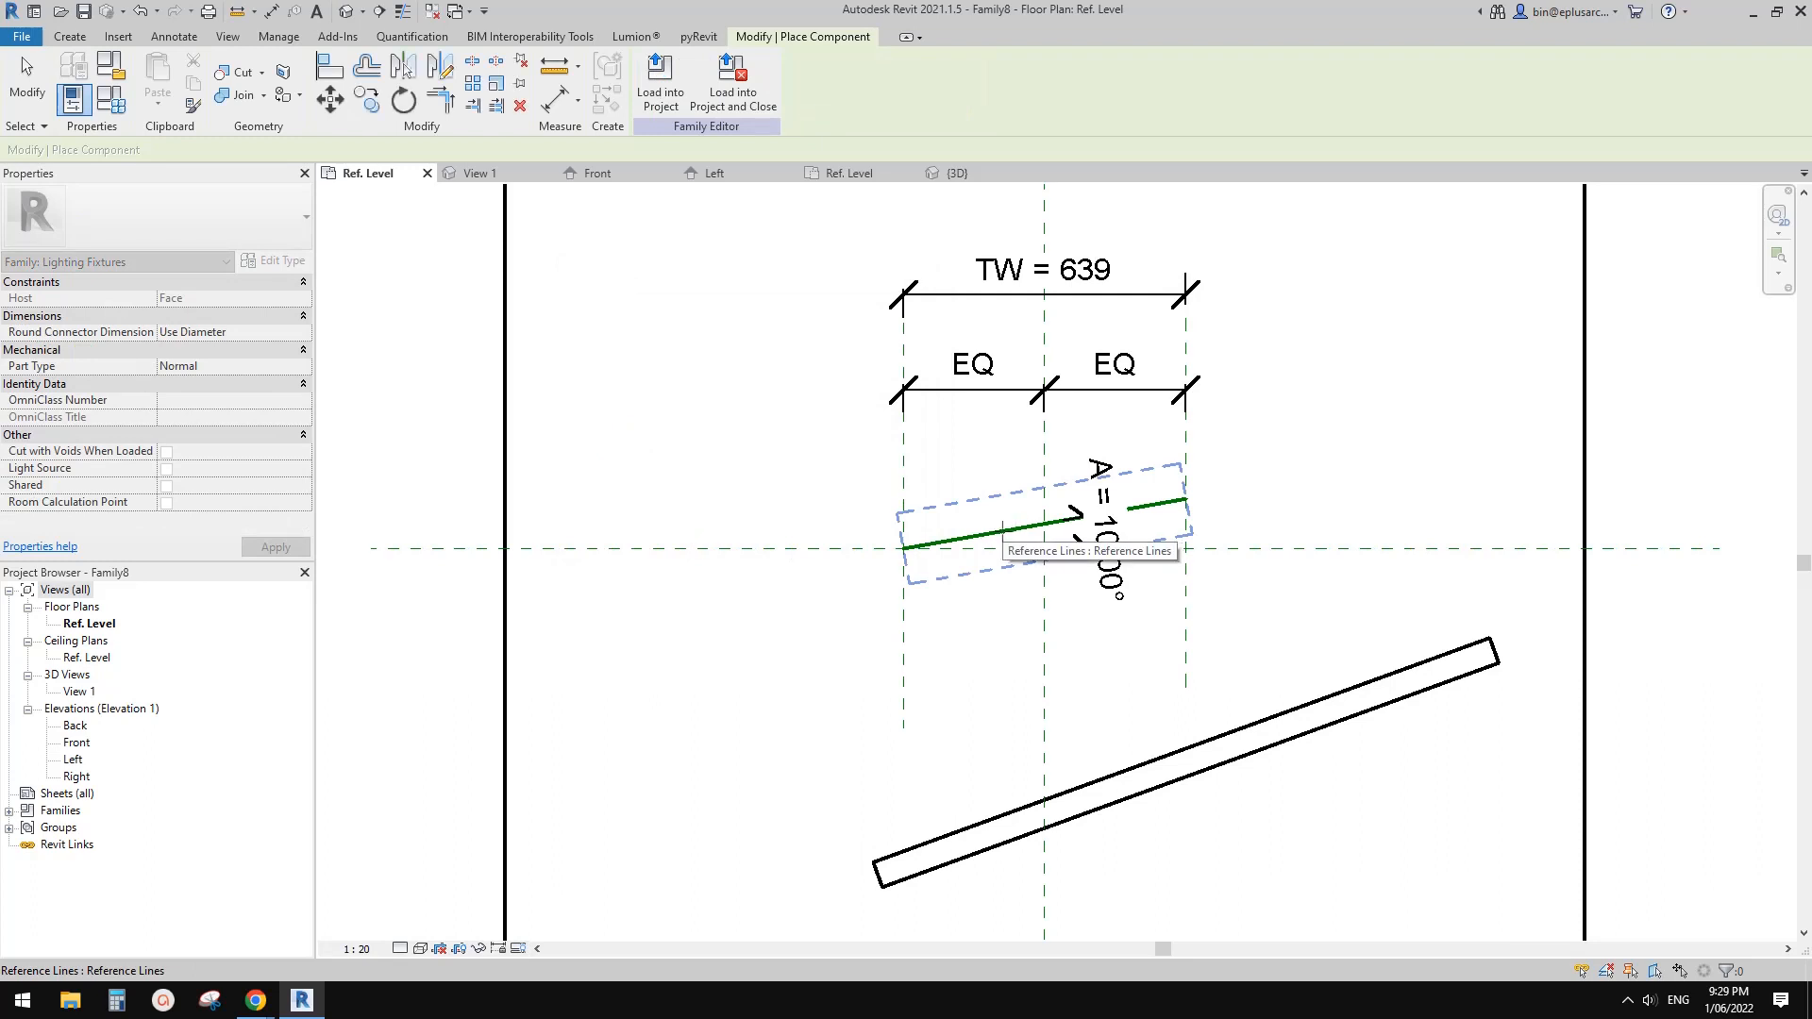
click(1002, 535)
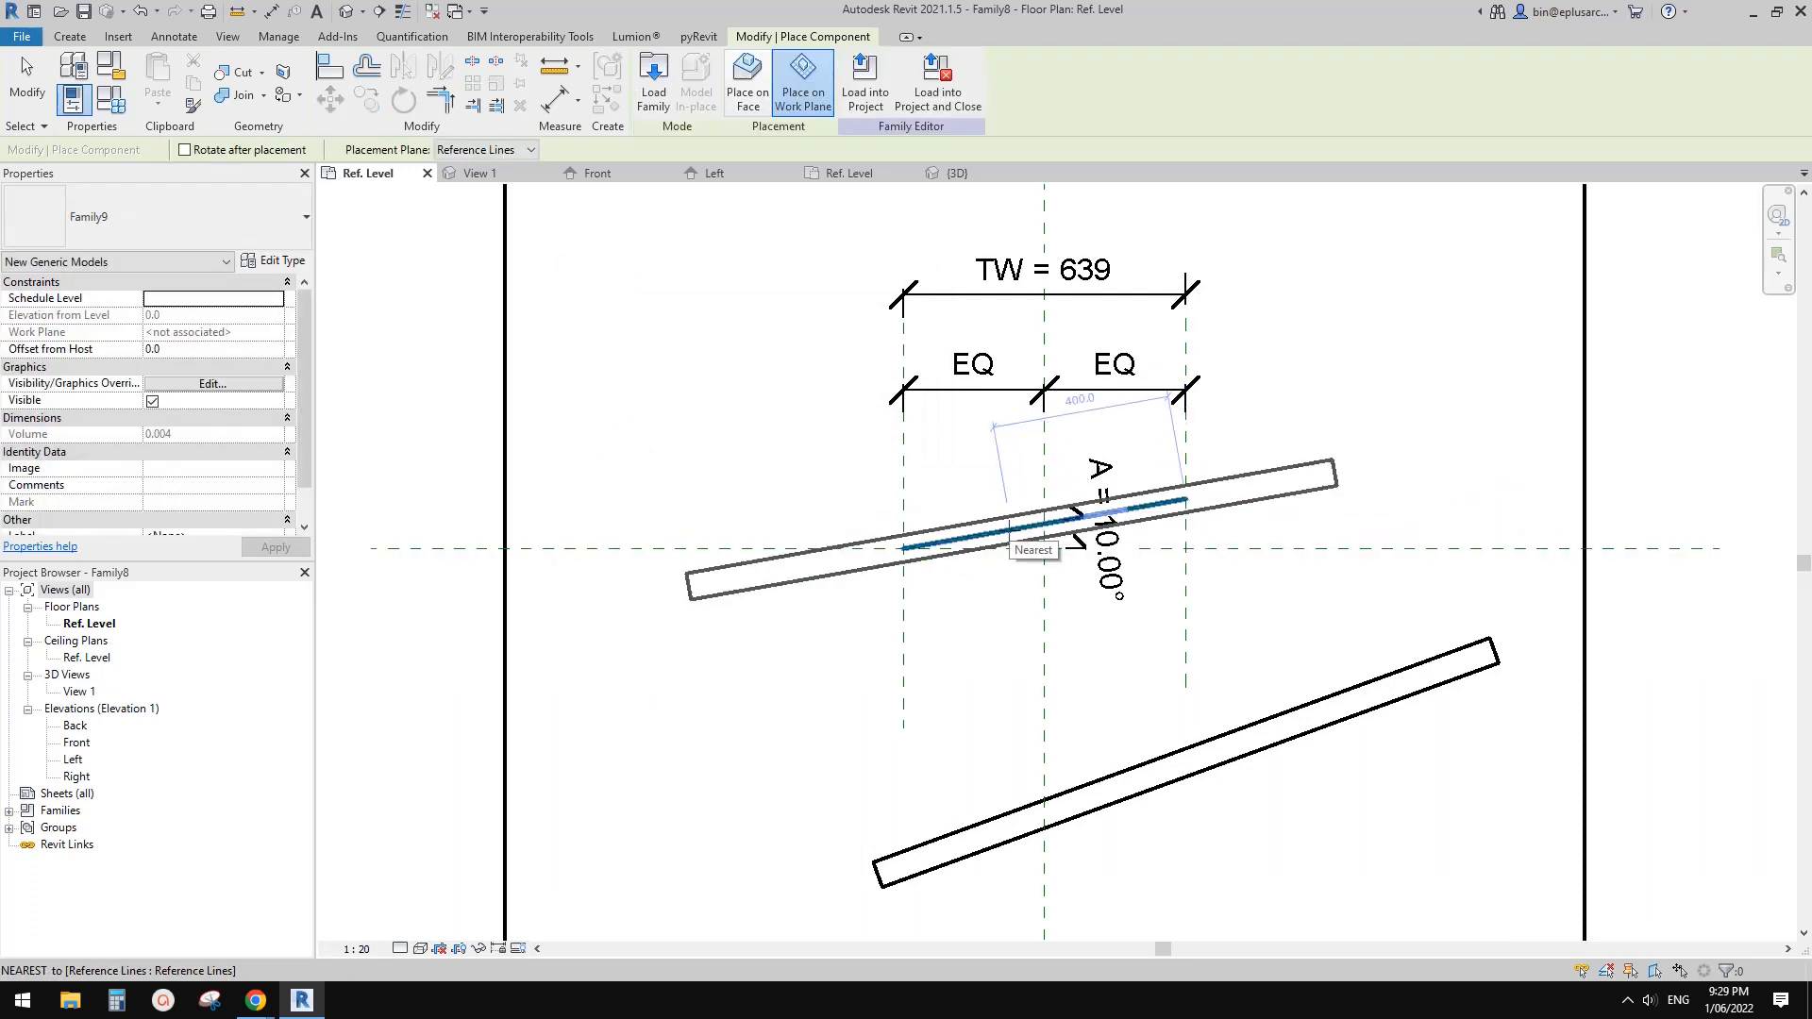
click(1076, 514)
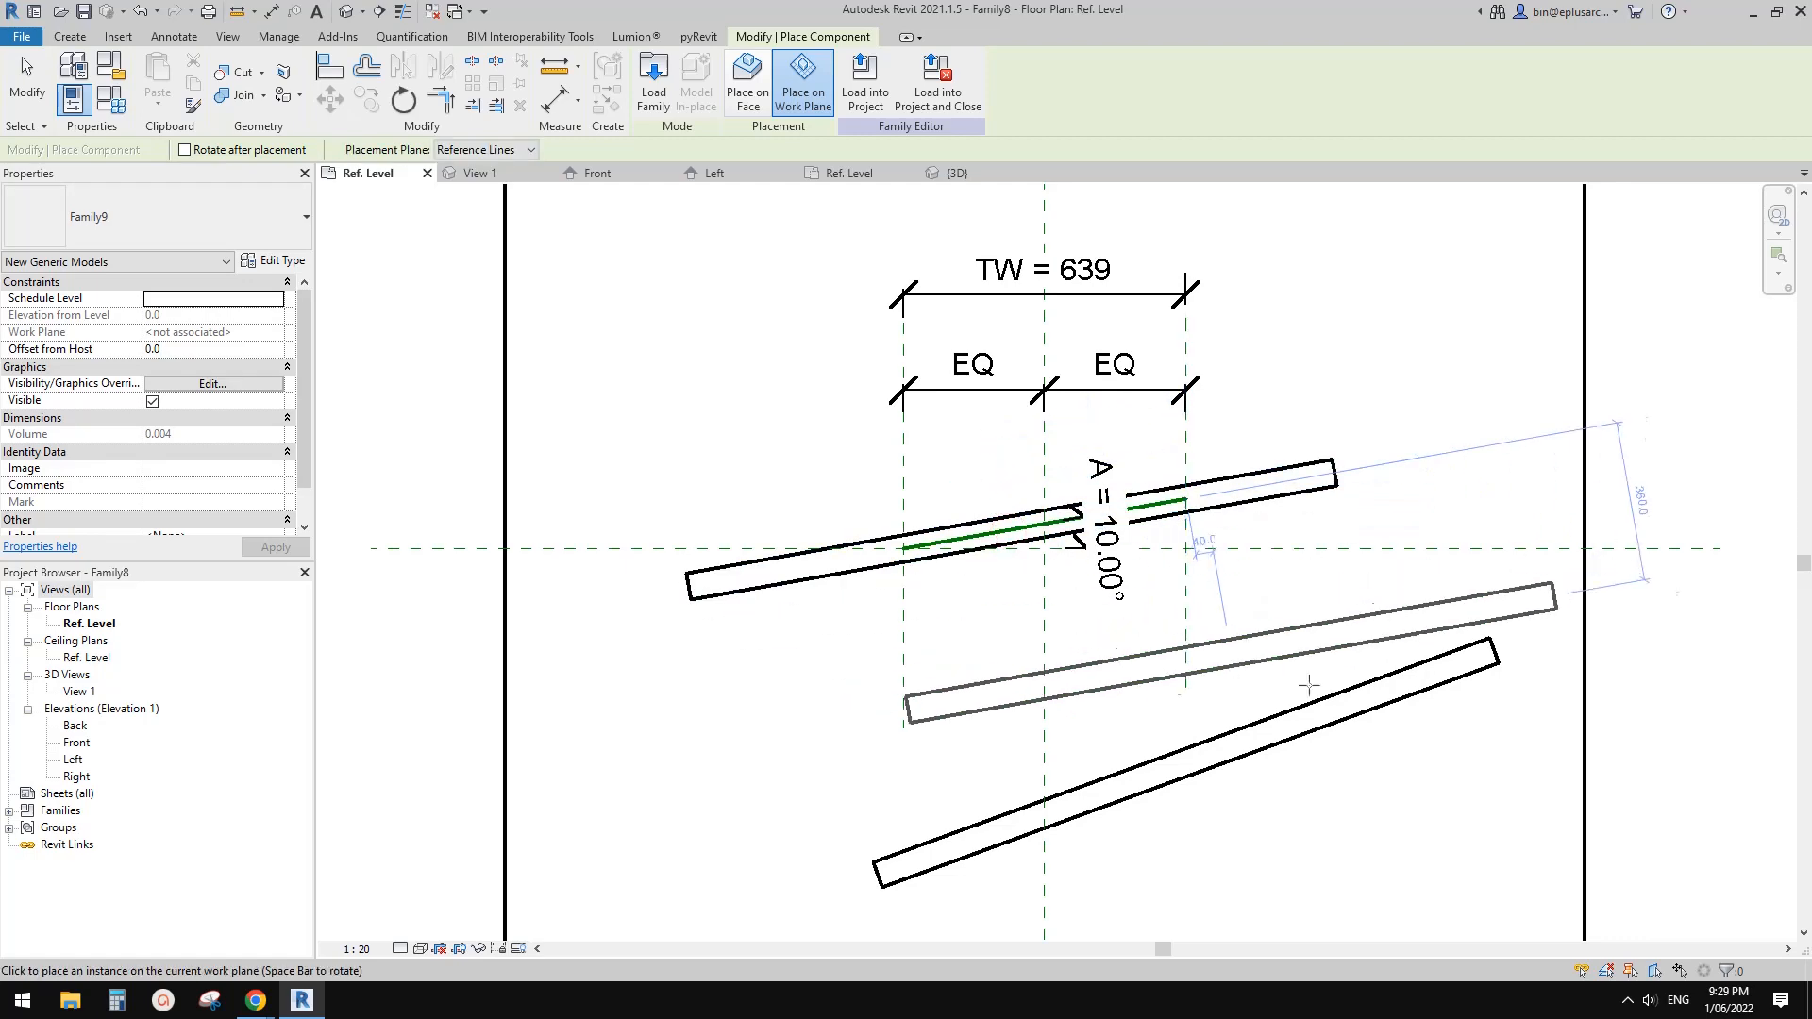
Delete the loose tube instance lying below the sloped reference line.
key(Escape)
key(Escape)
click(1452, 683)
key(Delete)
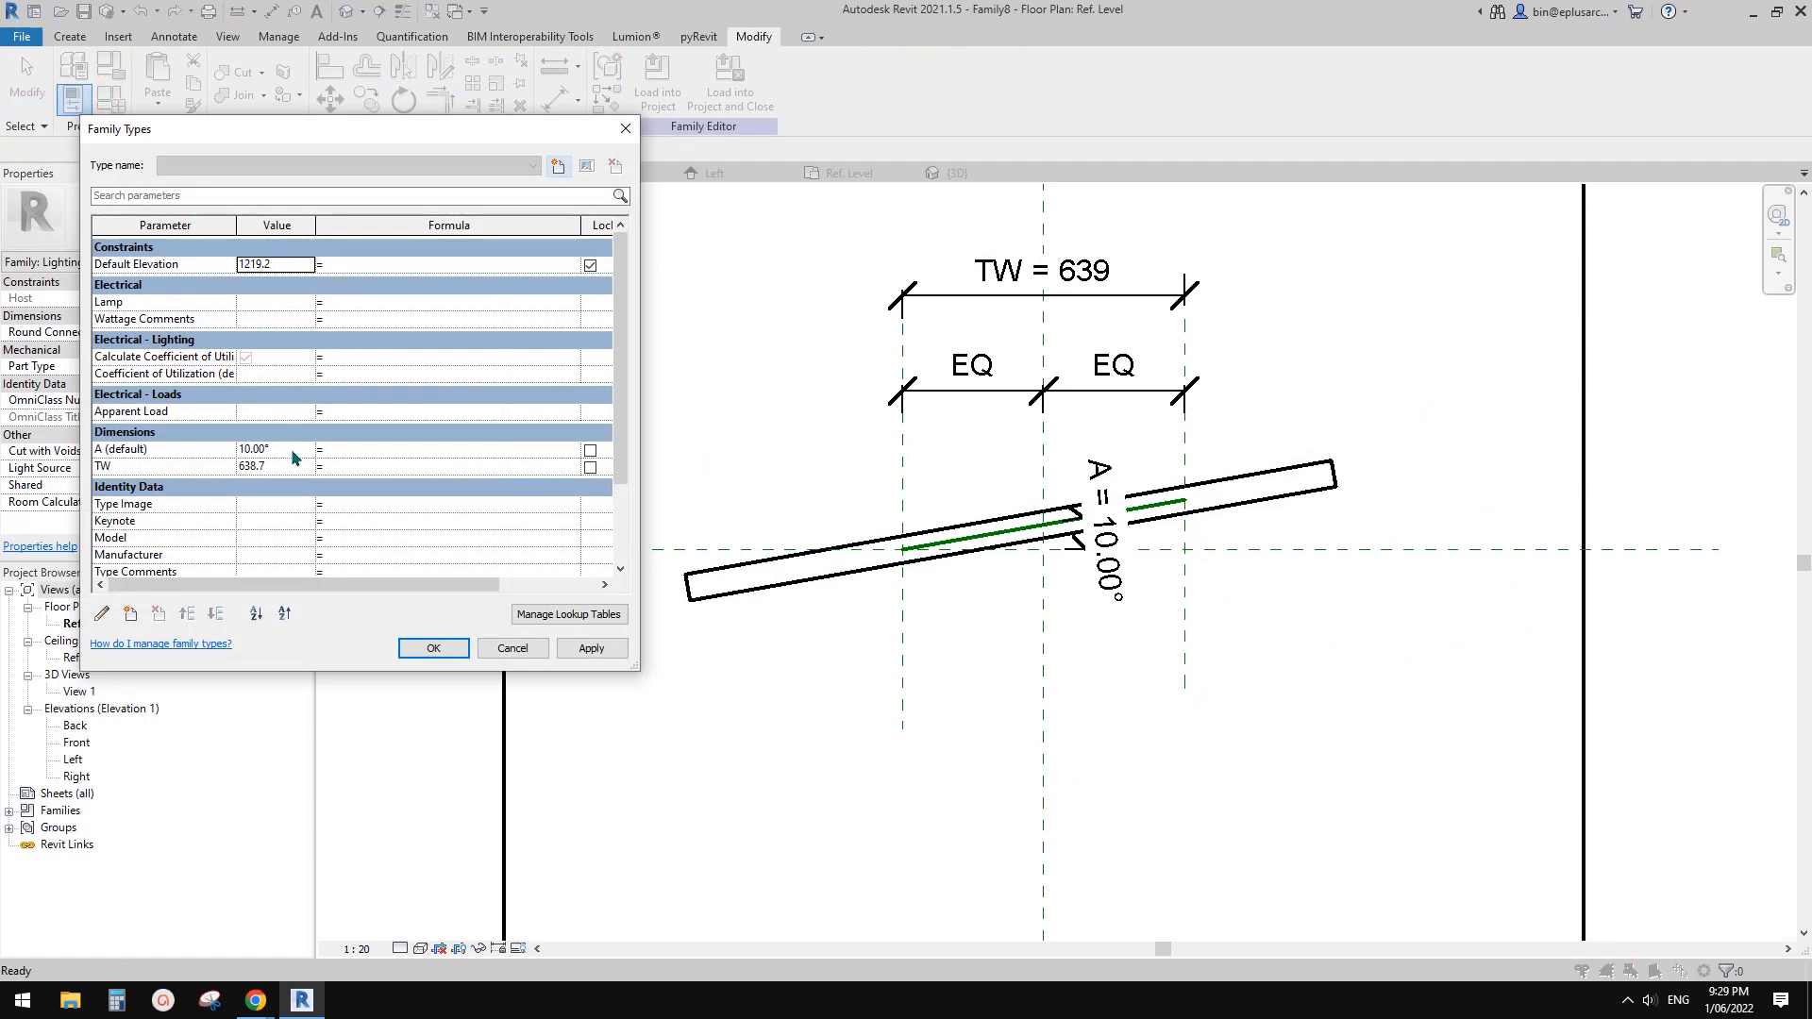
Set the angle parameter A to 20° to test whether the hosted tube rotates with the reference line.
click(586, 649)
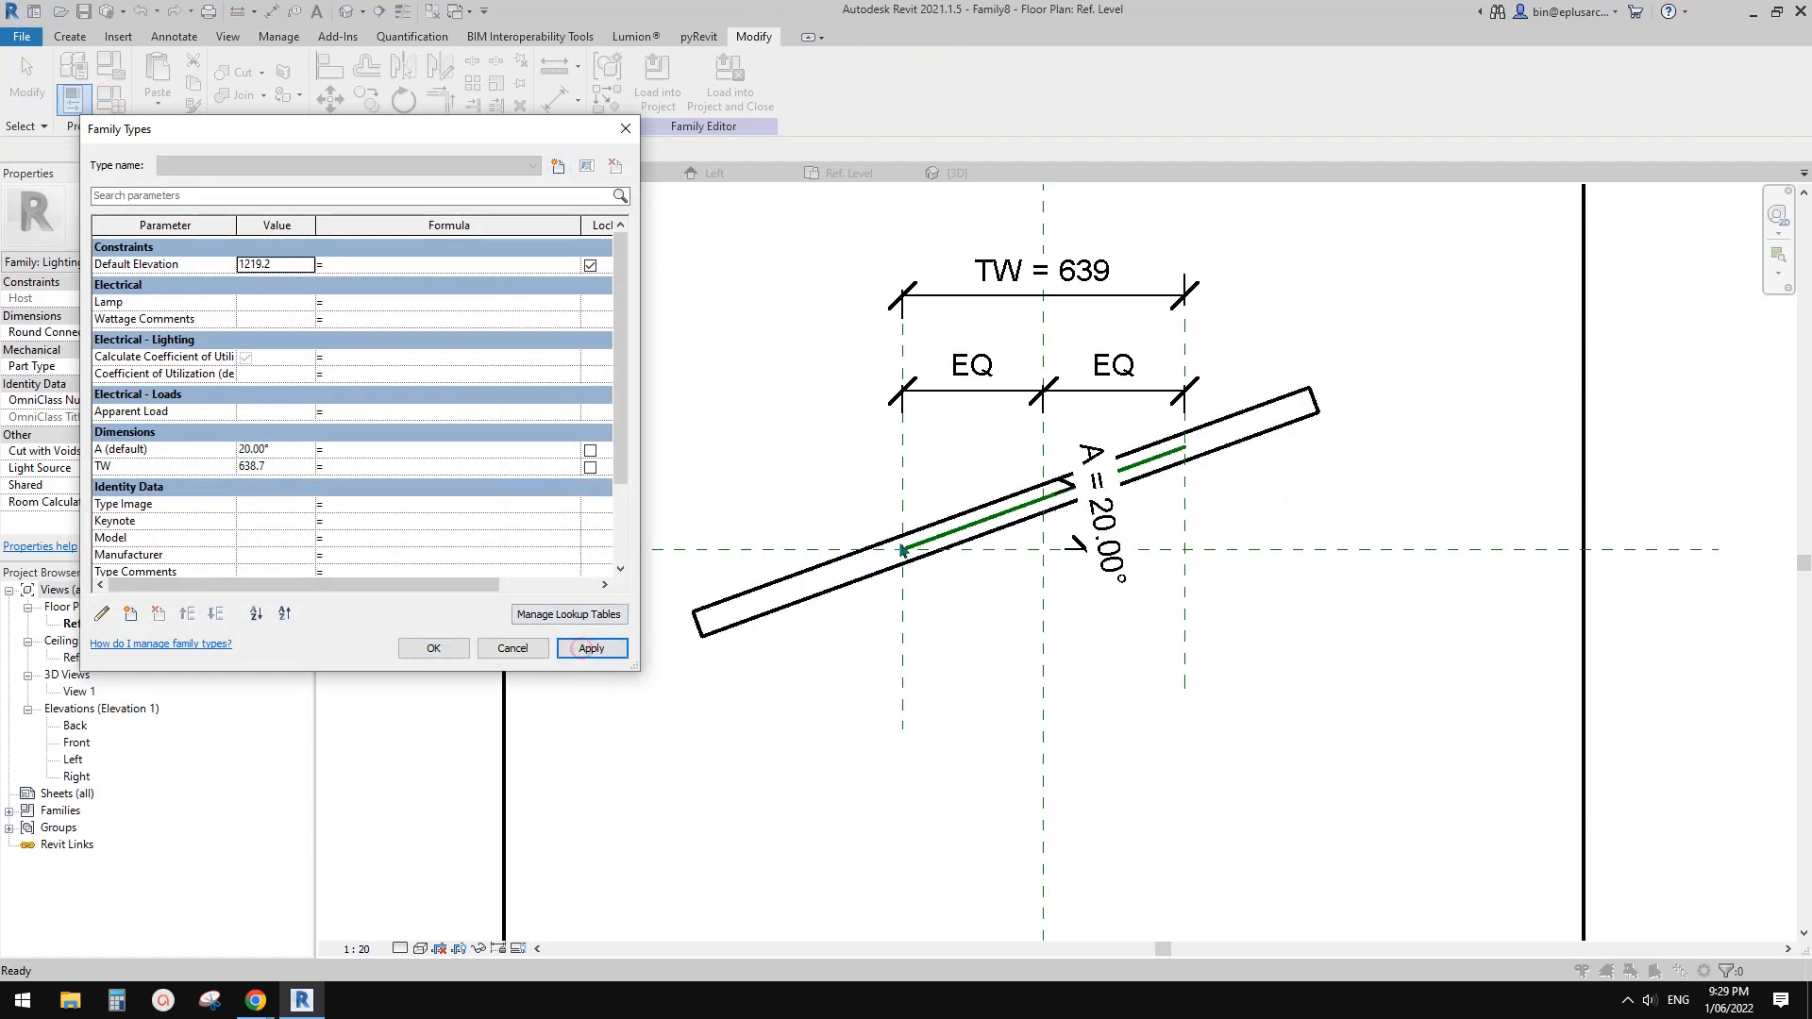
click(434, 649)
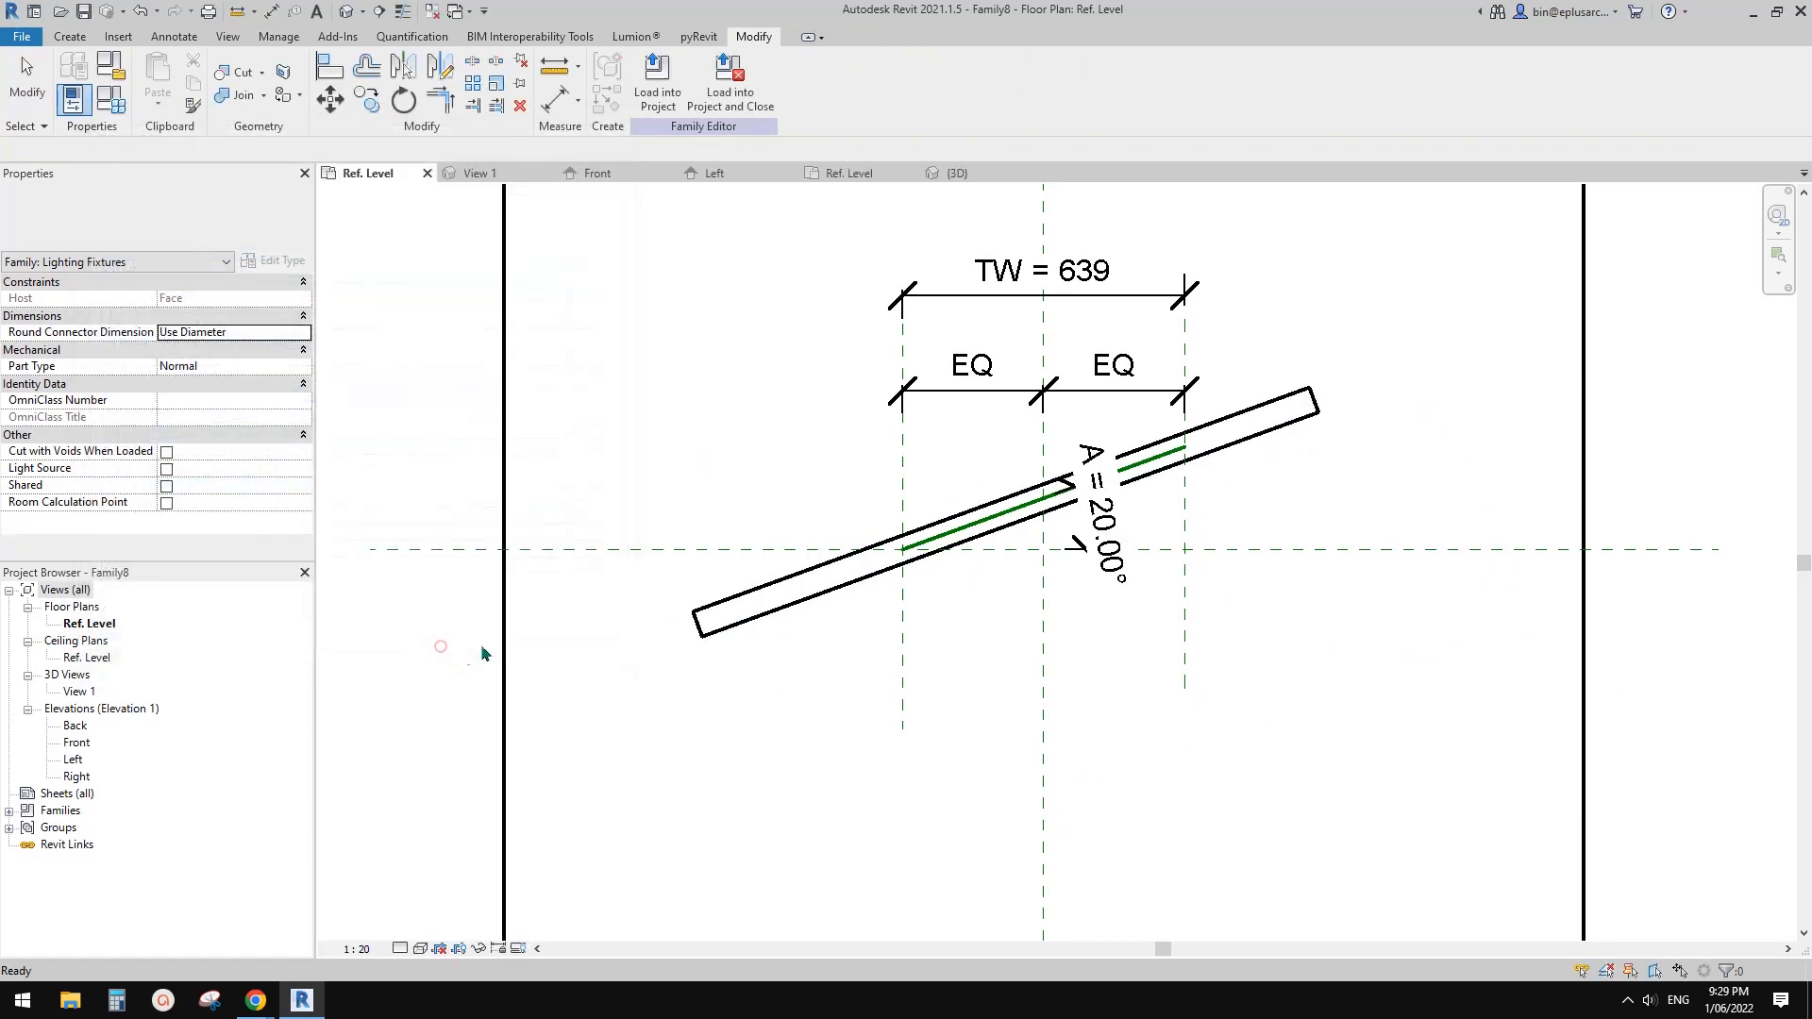
scroll(943, 552, up, 3)
scroll(961, 598, up, 1)
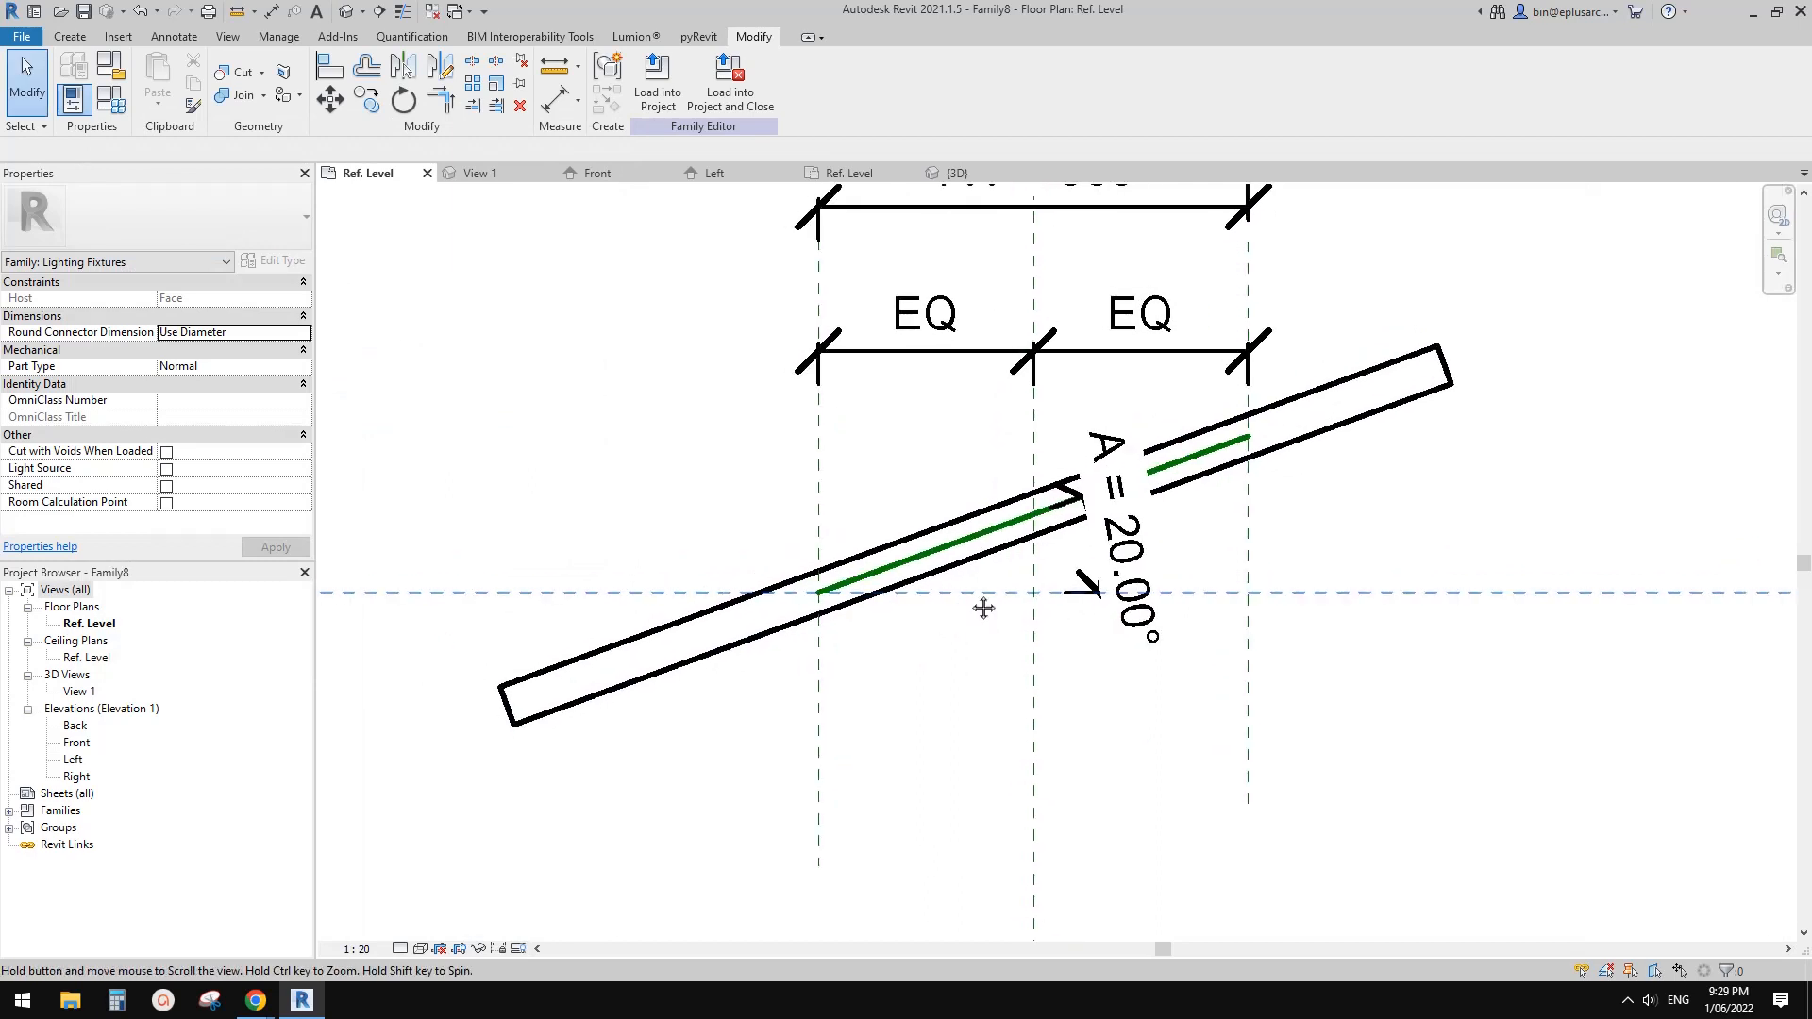
click(943, 577)
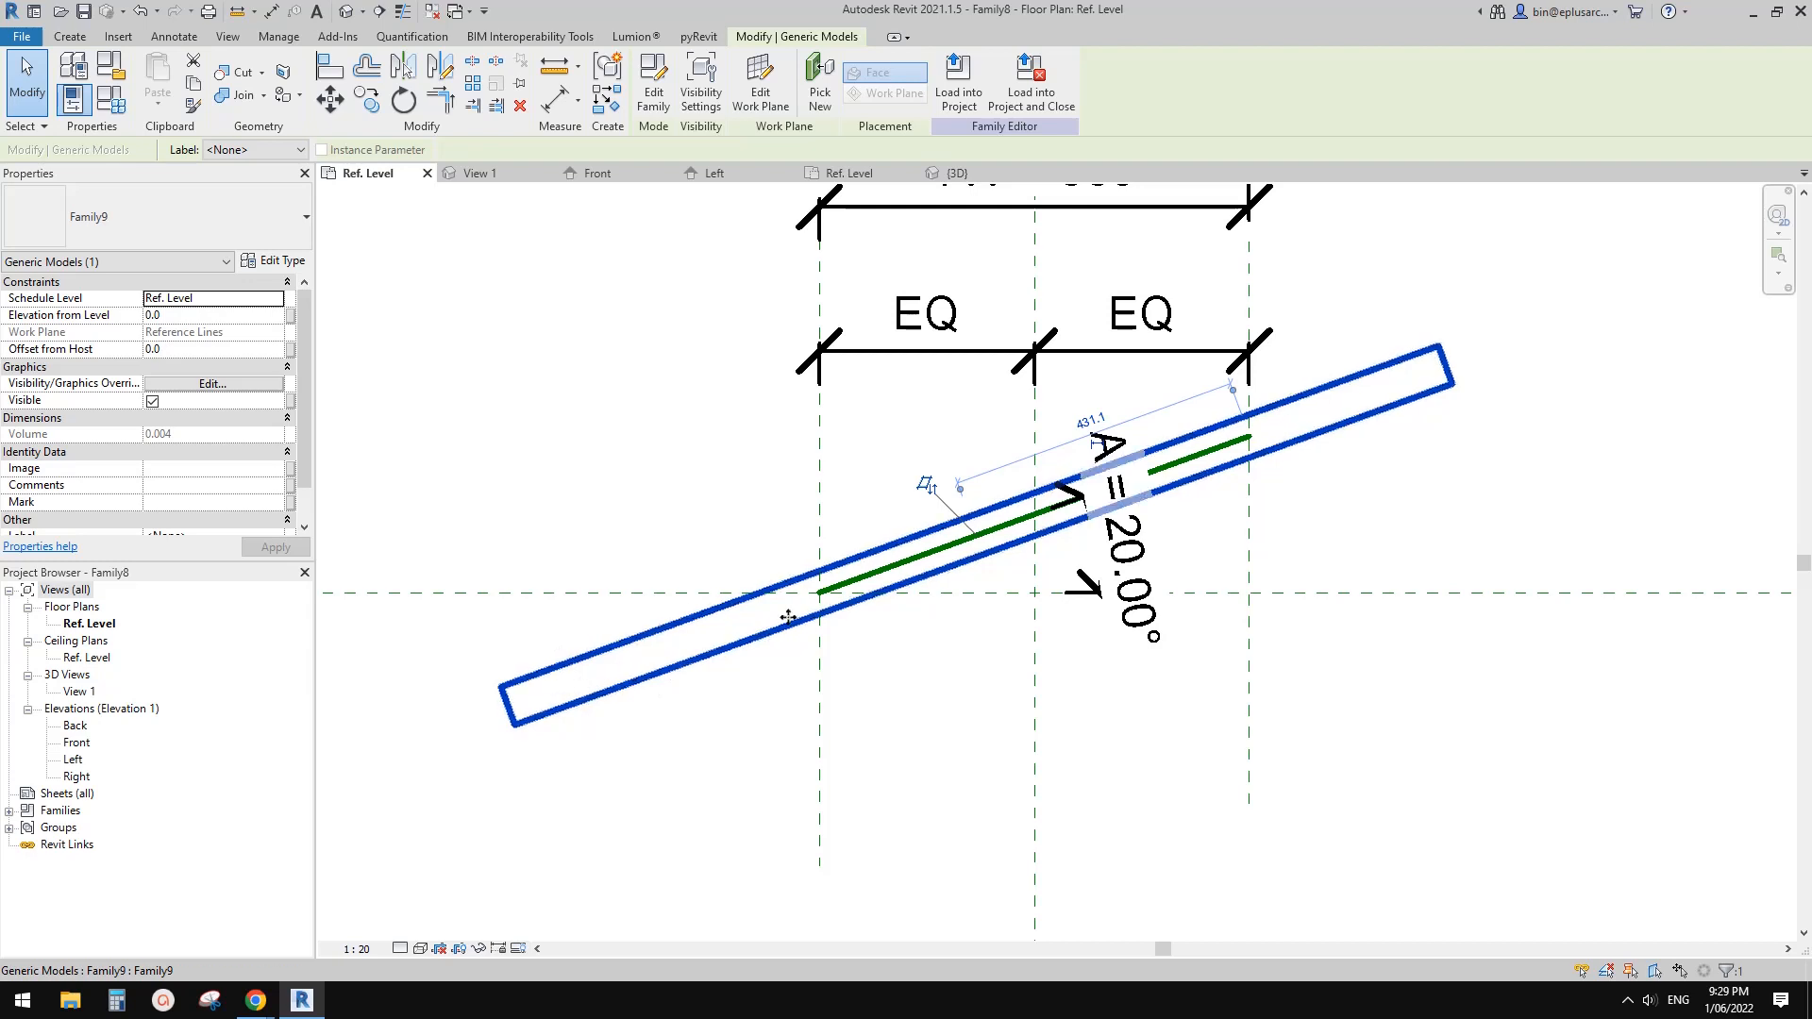
middle_drag(624, 668, 722, 661)
key(a)
key(l)
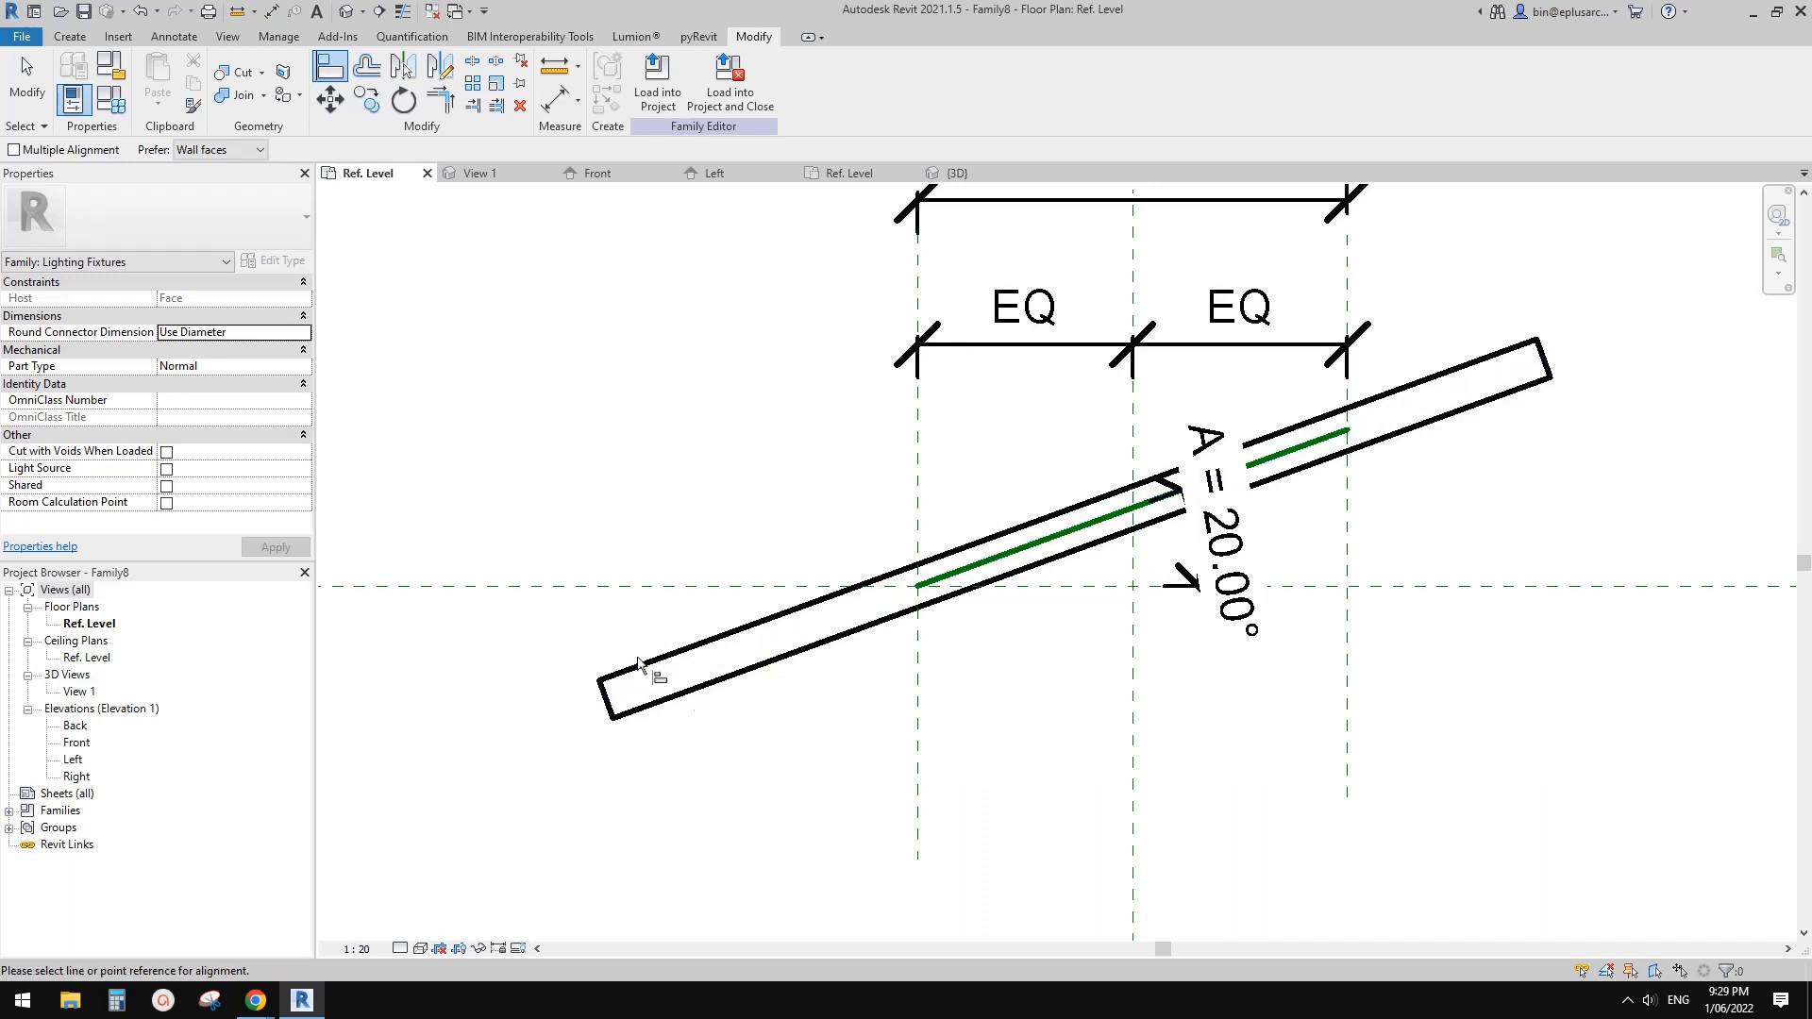
click(644, 685)
key(Escape)
key(Escape)
Move the tube along the sloped reference line so a point just inside its lower end meets the line's start point.
click(678, 696)
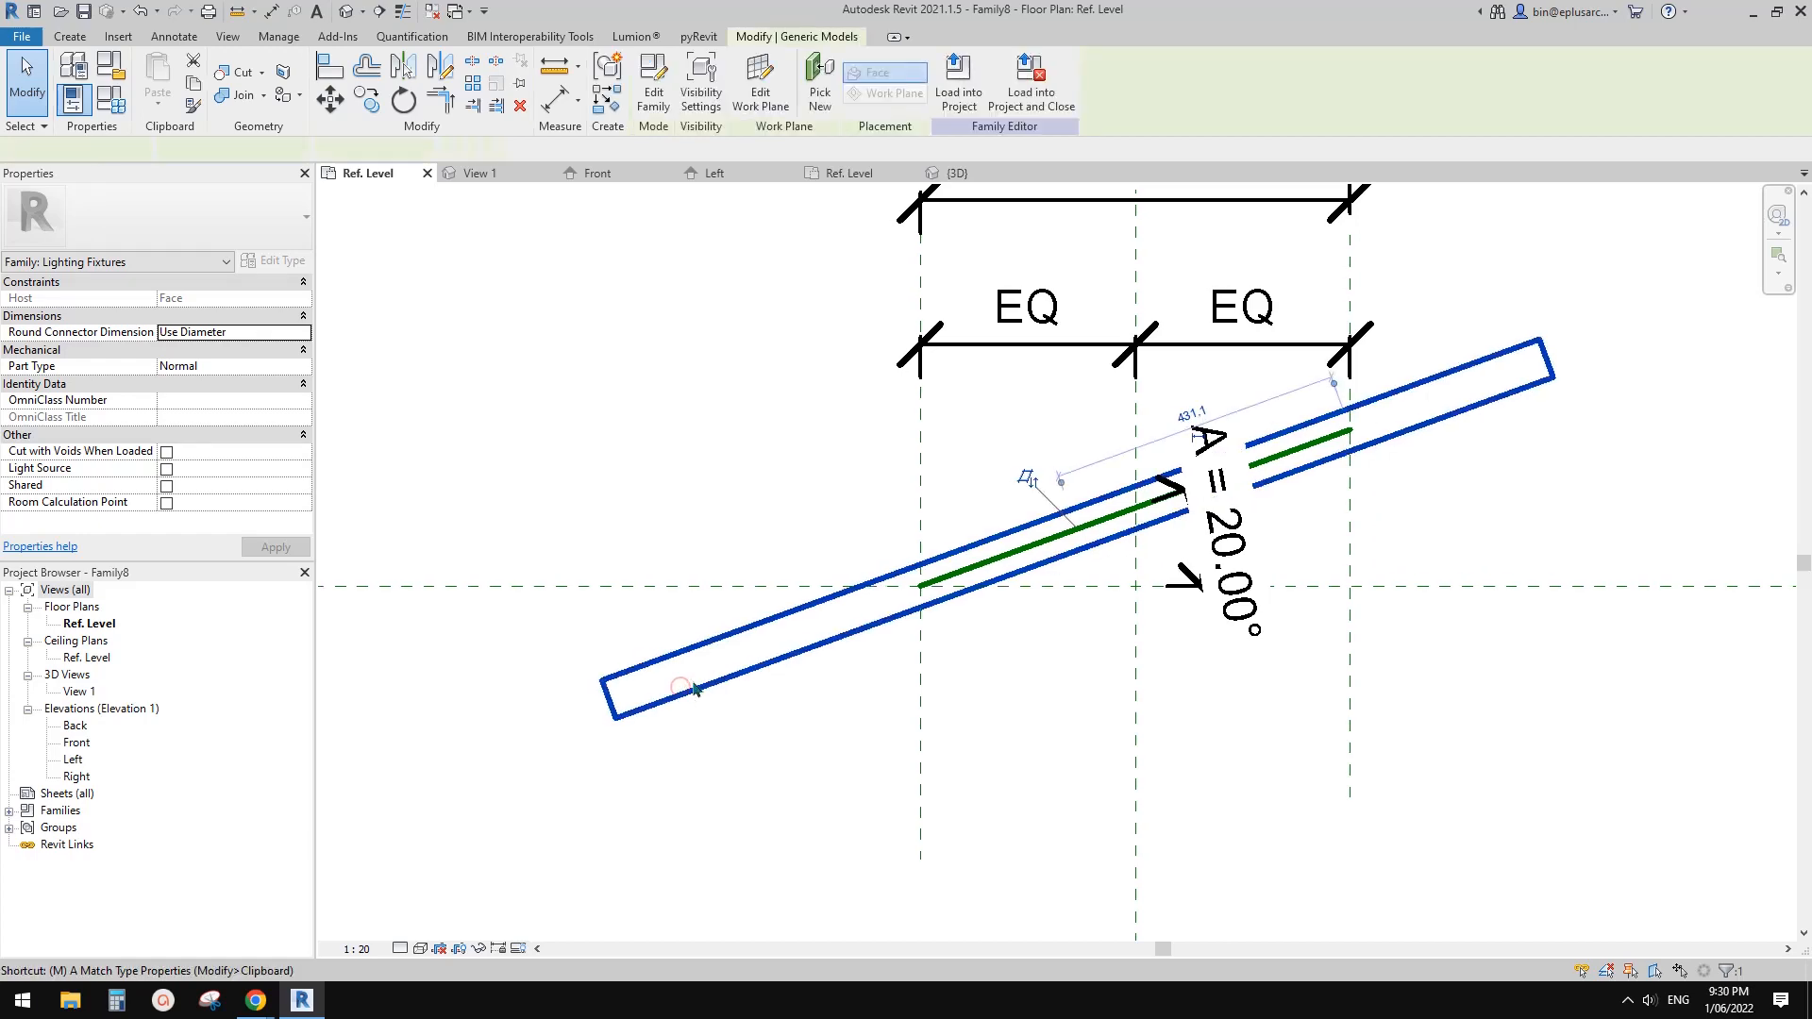
key(m)
key(v)
click(672, 683)
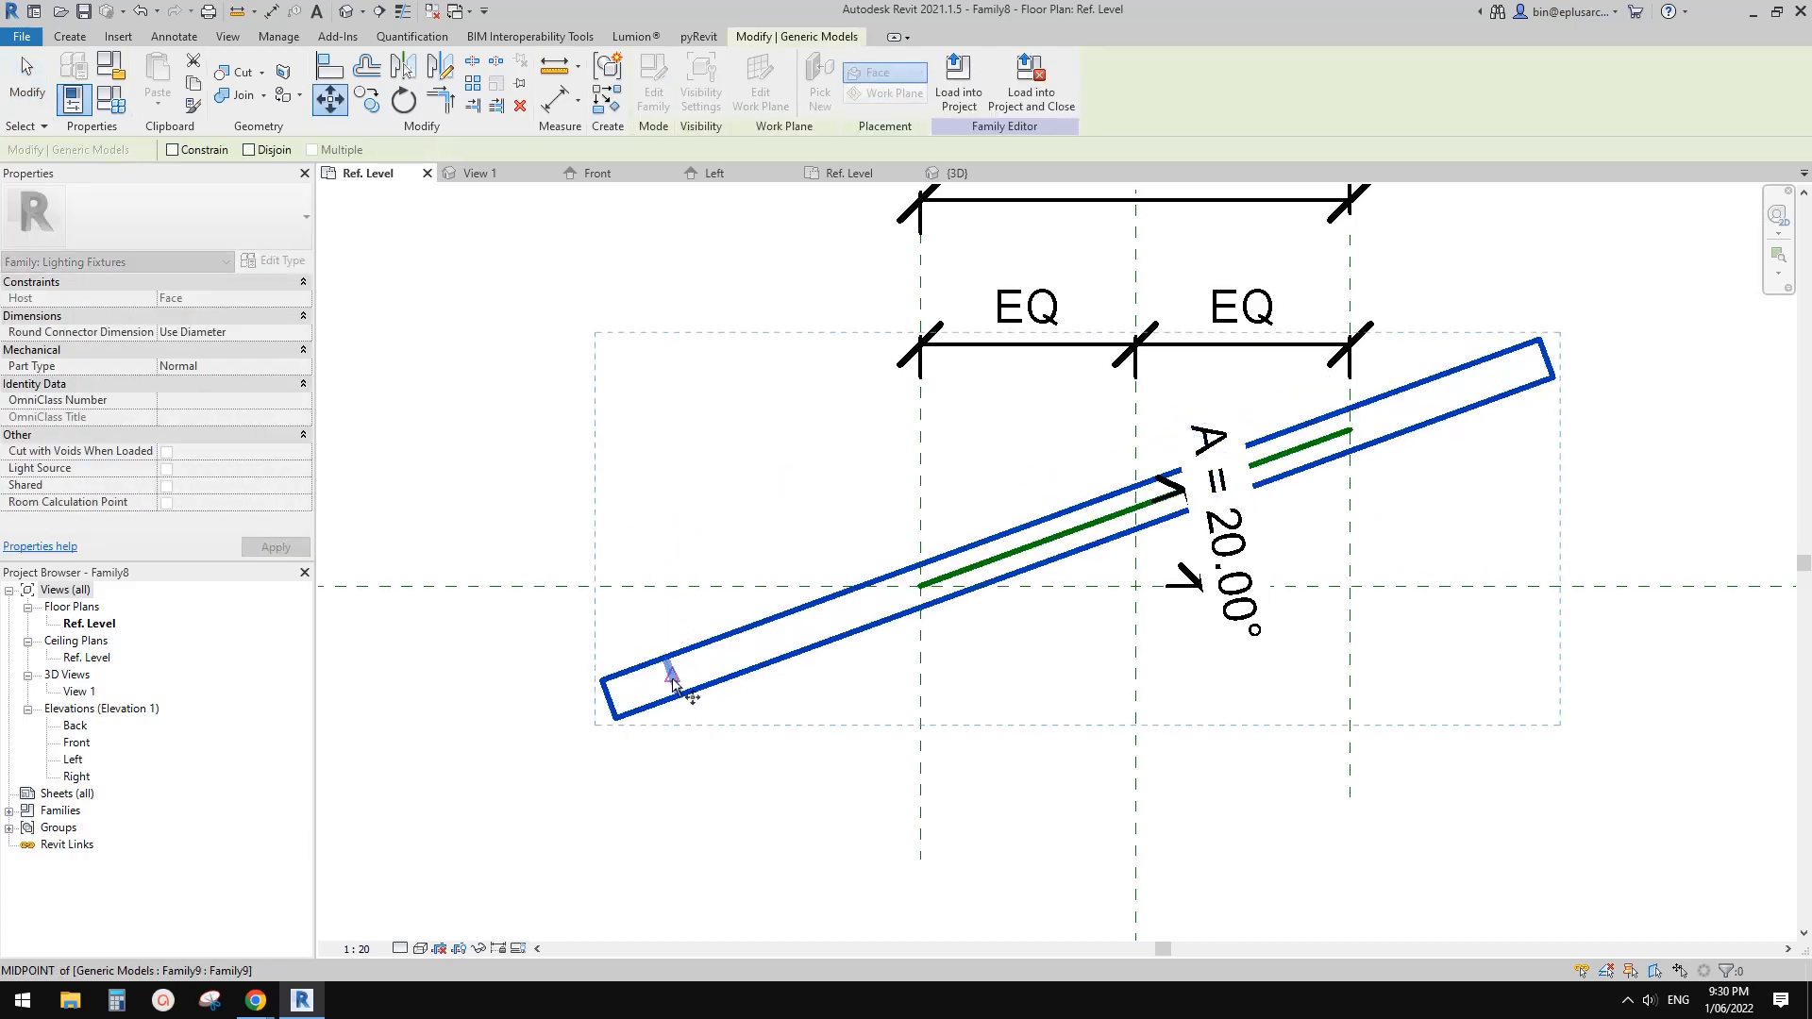
click(921, 587)
middle_drag(949, 611, 919, 648)
scroll(866, 640, down, 2)
click(791, 587)
scroll(849, 642, up, 3)
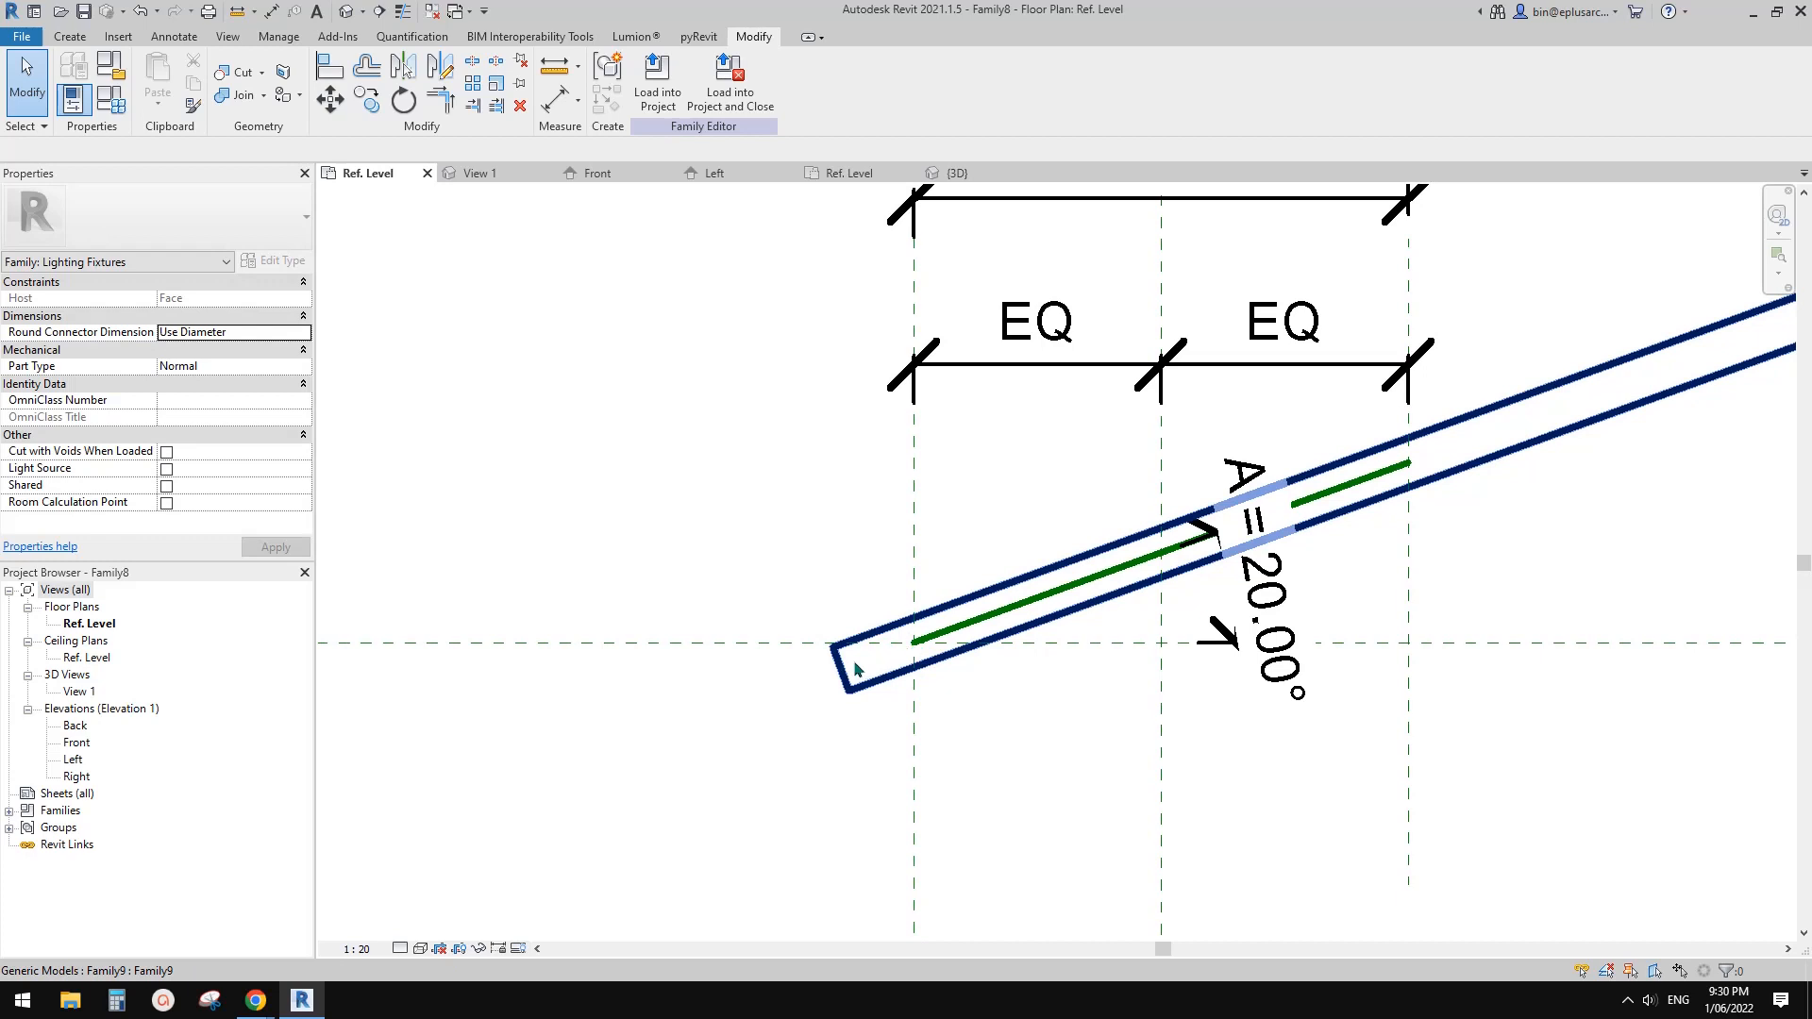
key(d)
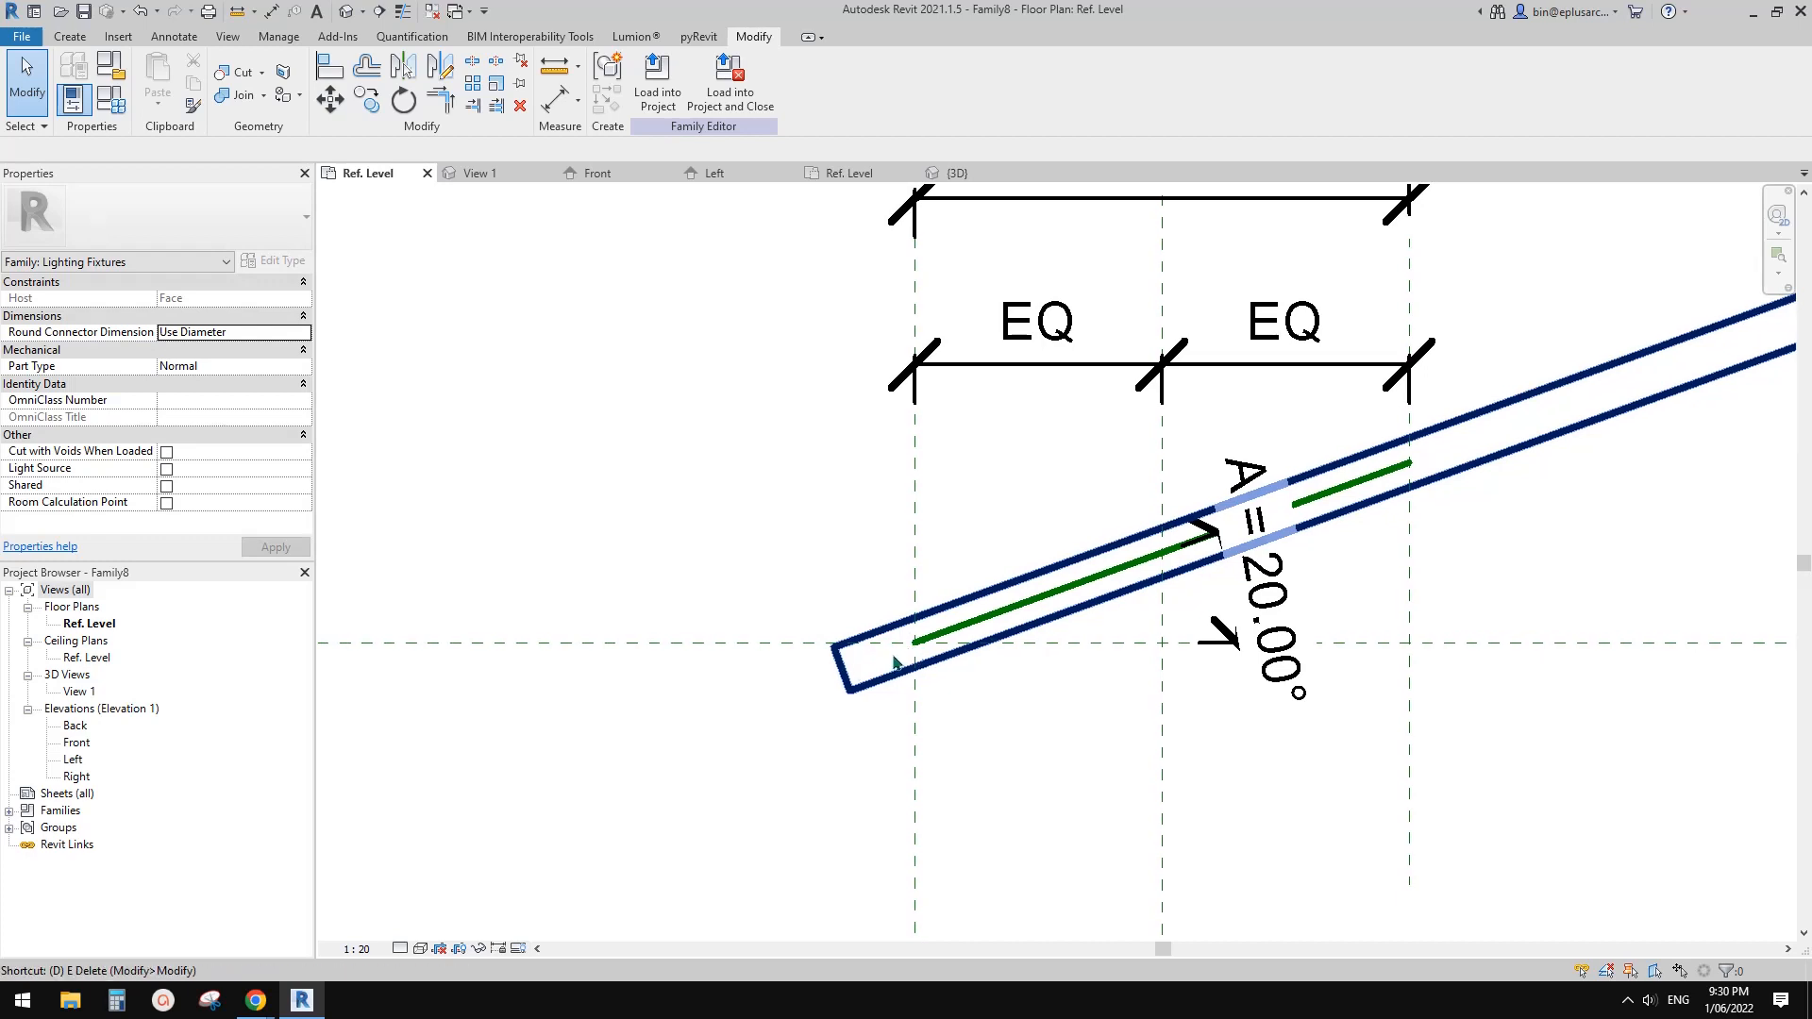
key(i)
click(844, 672)
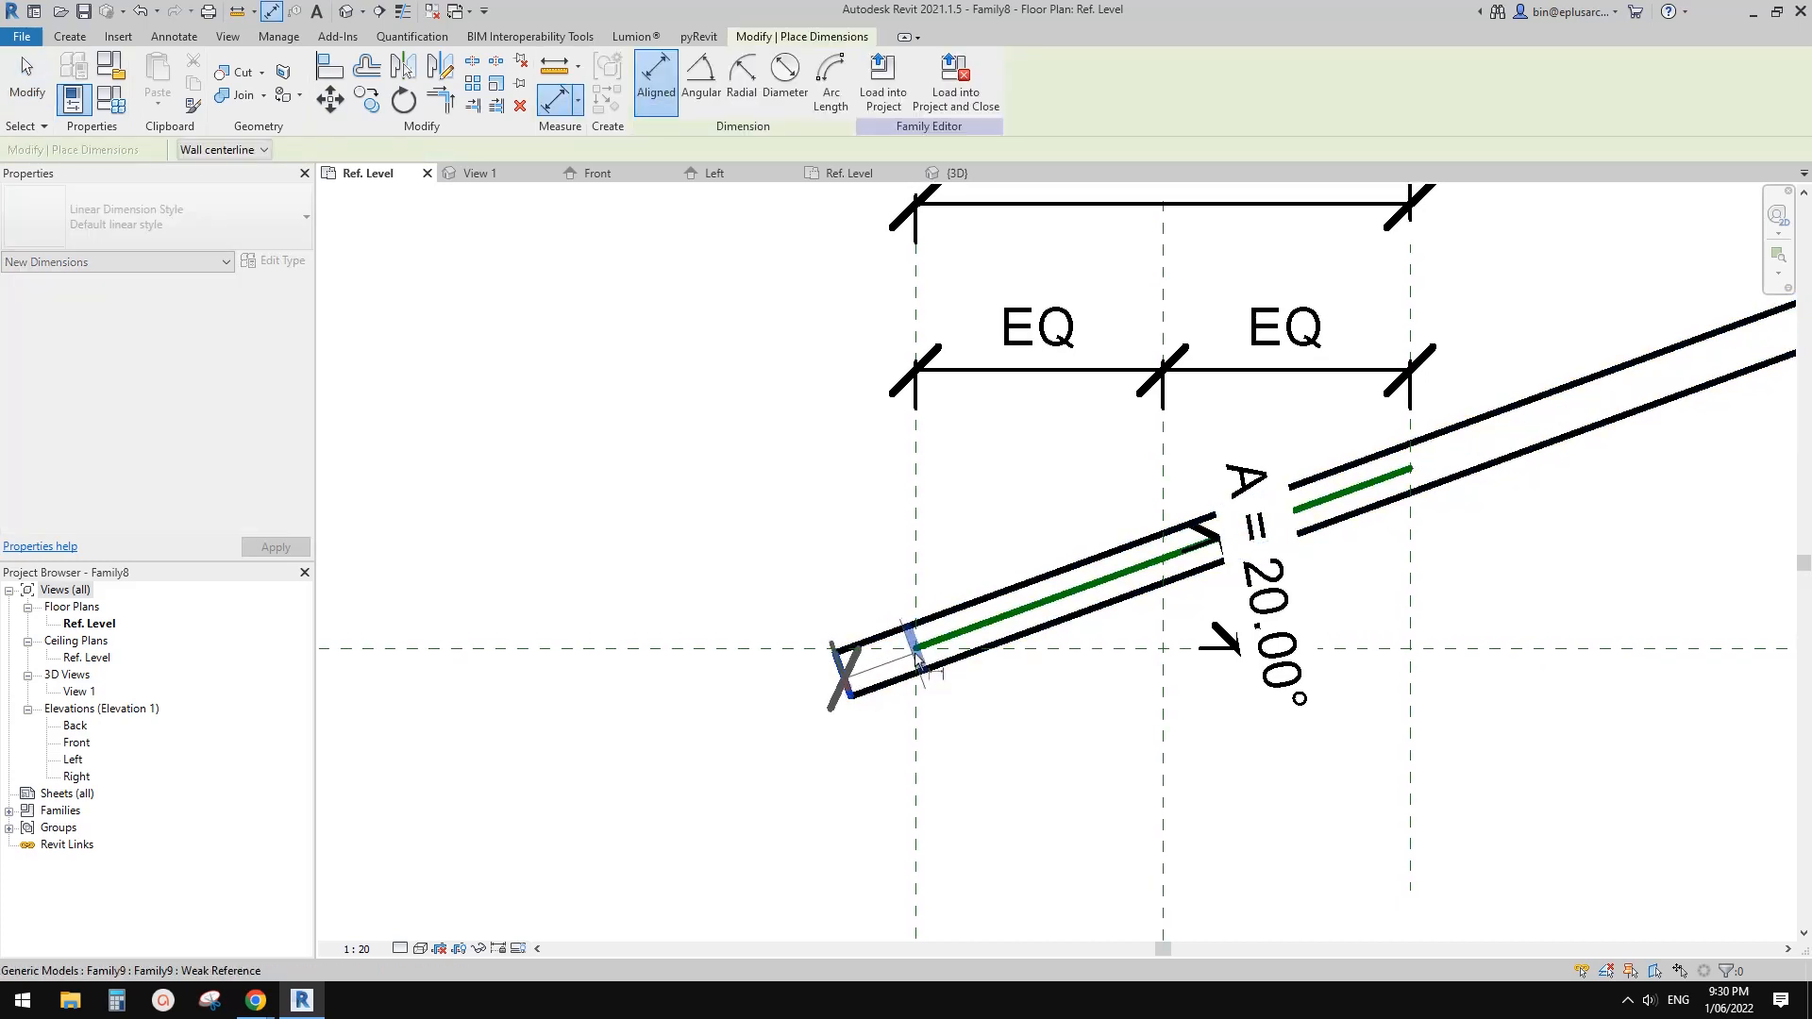
click(920, 661)
key(Escape)
key(Escape)
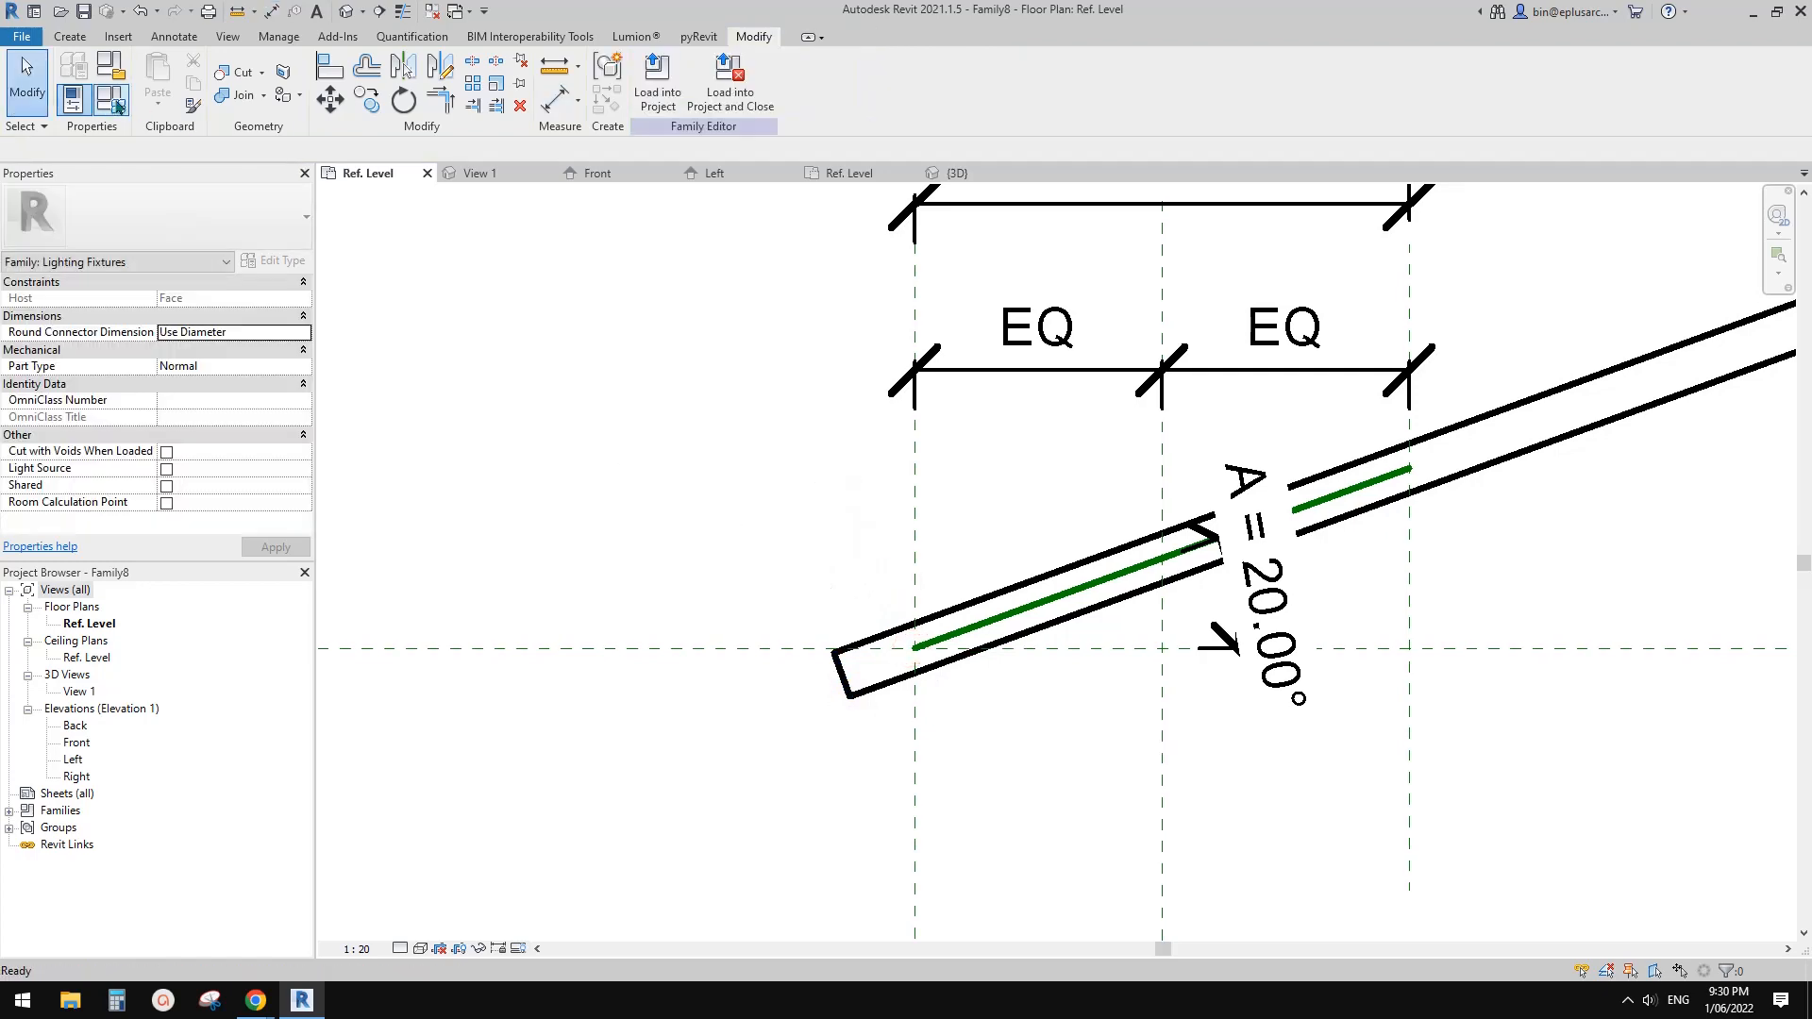
Test the angle parameter A at 30°, and set it to 15°.
click(116, 102)
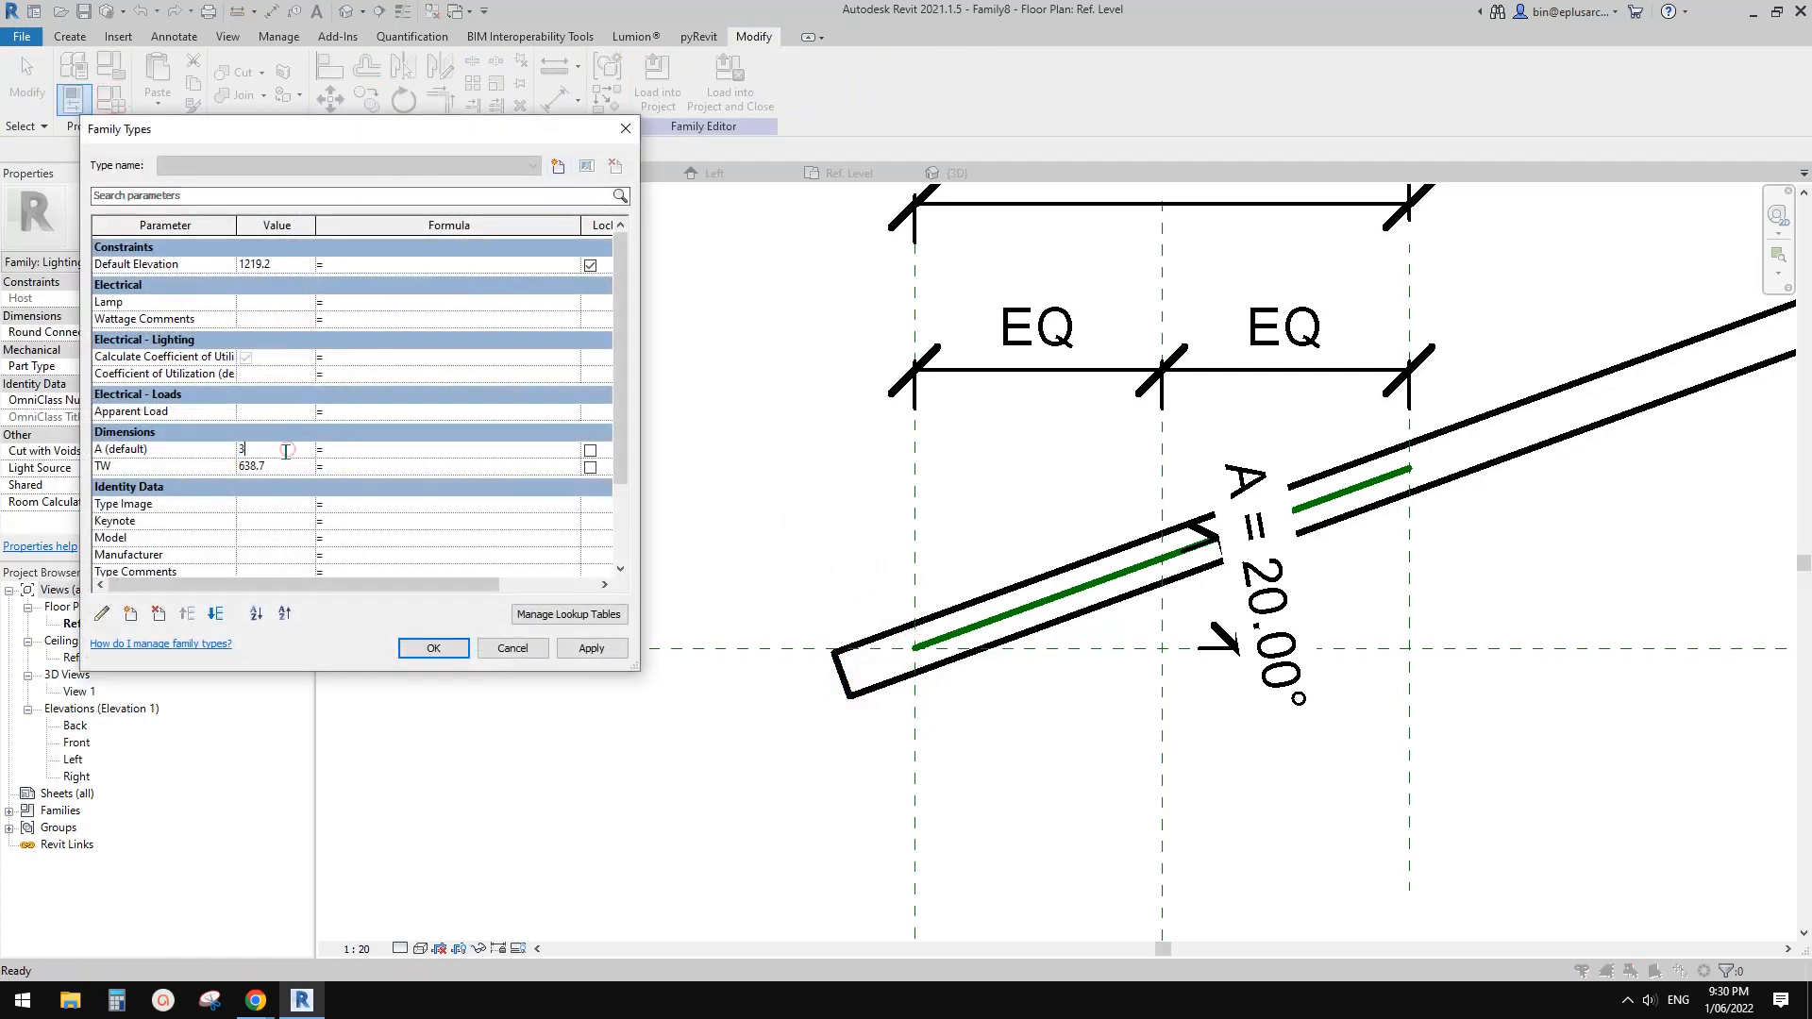
click(591, 650)
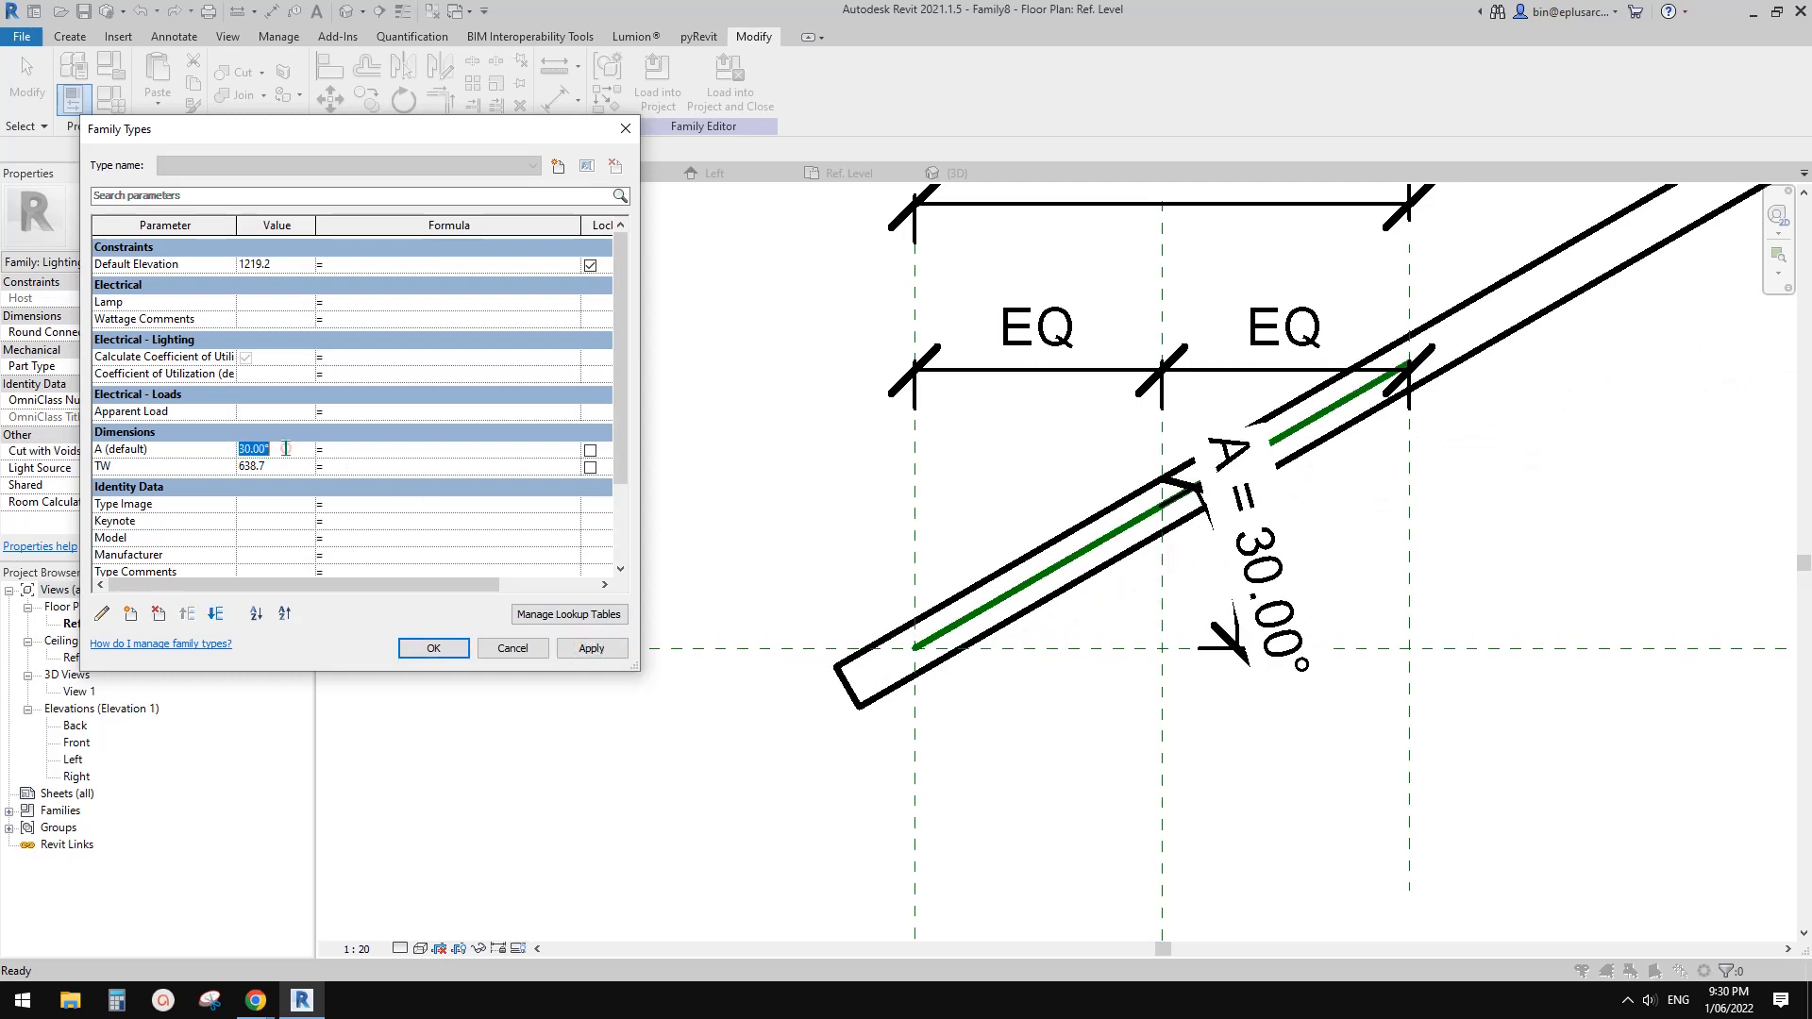
click(594, 650)
click(441, 651)
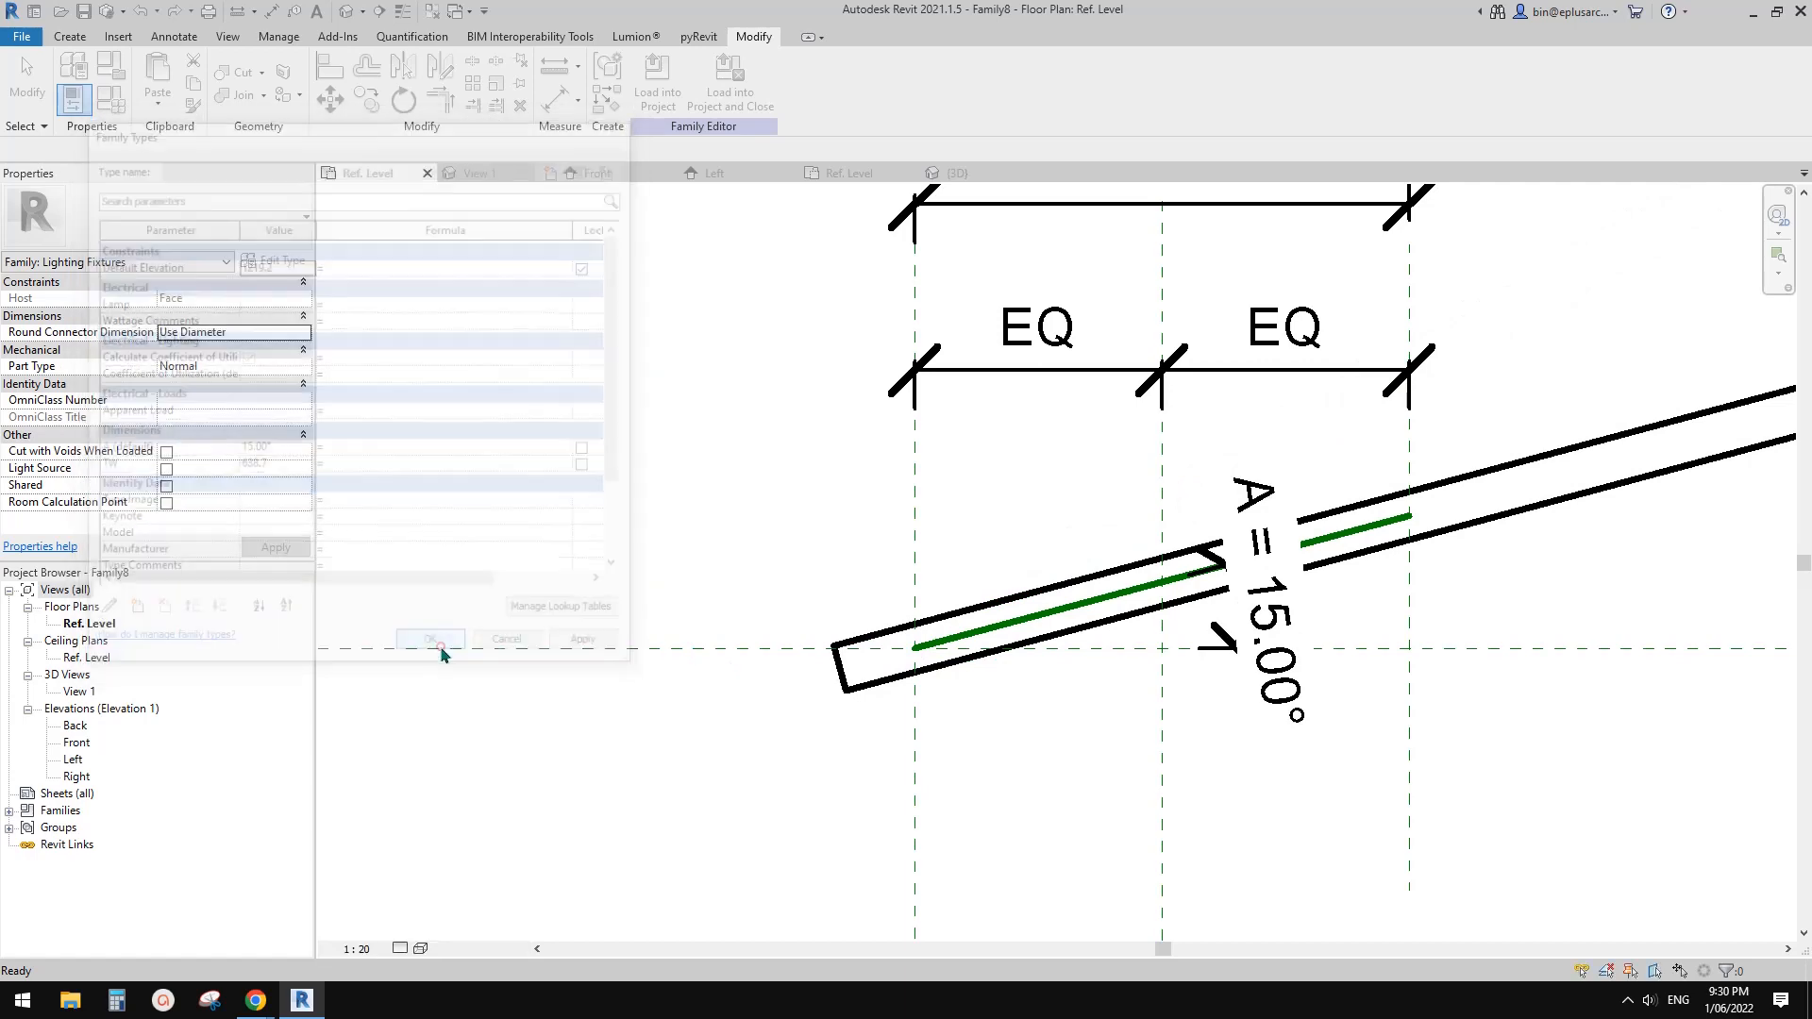
Set the tube type's length L to 1200 to test from which point it resizes, and undo the change.
middle_drag(932, 614, 869, 614)
scroll(869, 615, down, 1)
mouse_move(1250, 604)
middle_down()
mouse_move(975, 619)
mouse_move(1254, 618)
mouse_move(1254, 599)
middle_up()
scroll(1251, 618, up, 1)
click(1313, 582)
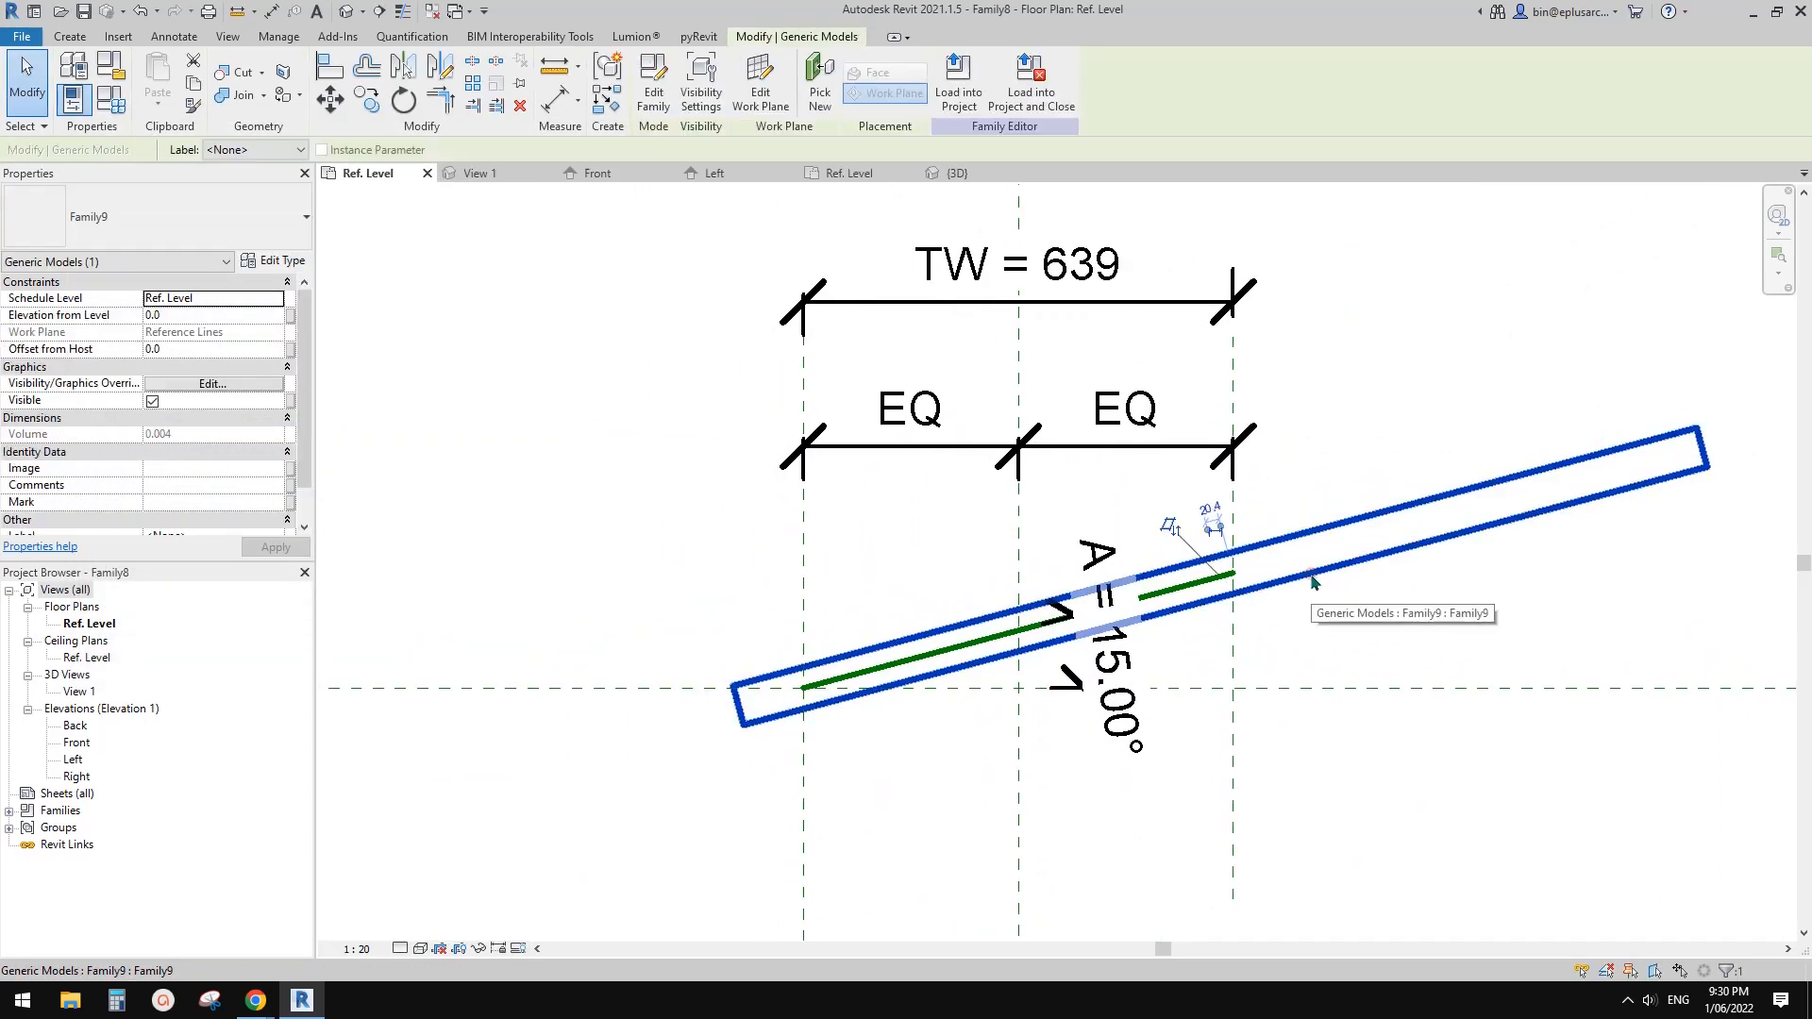
click(277, 263)
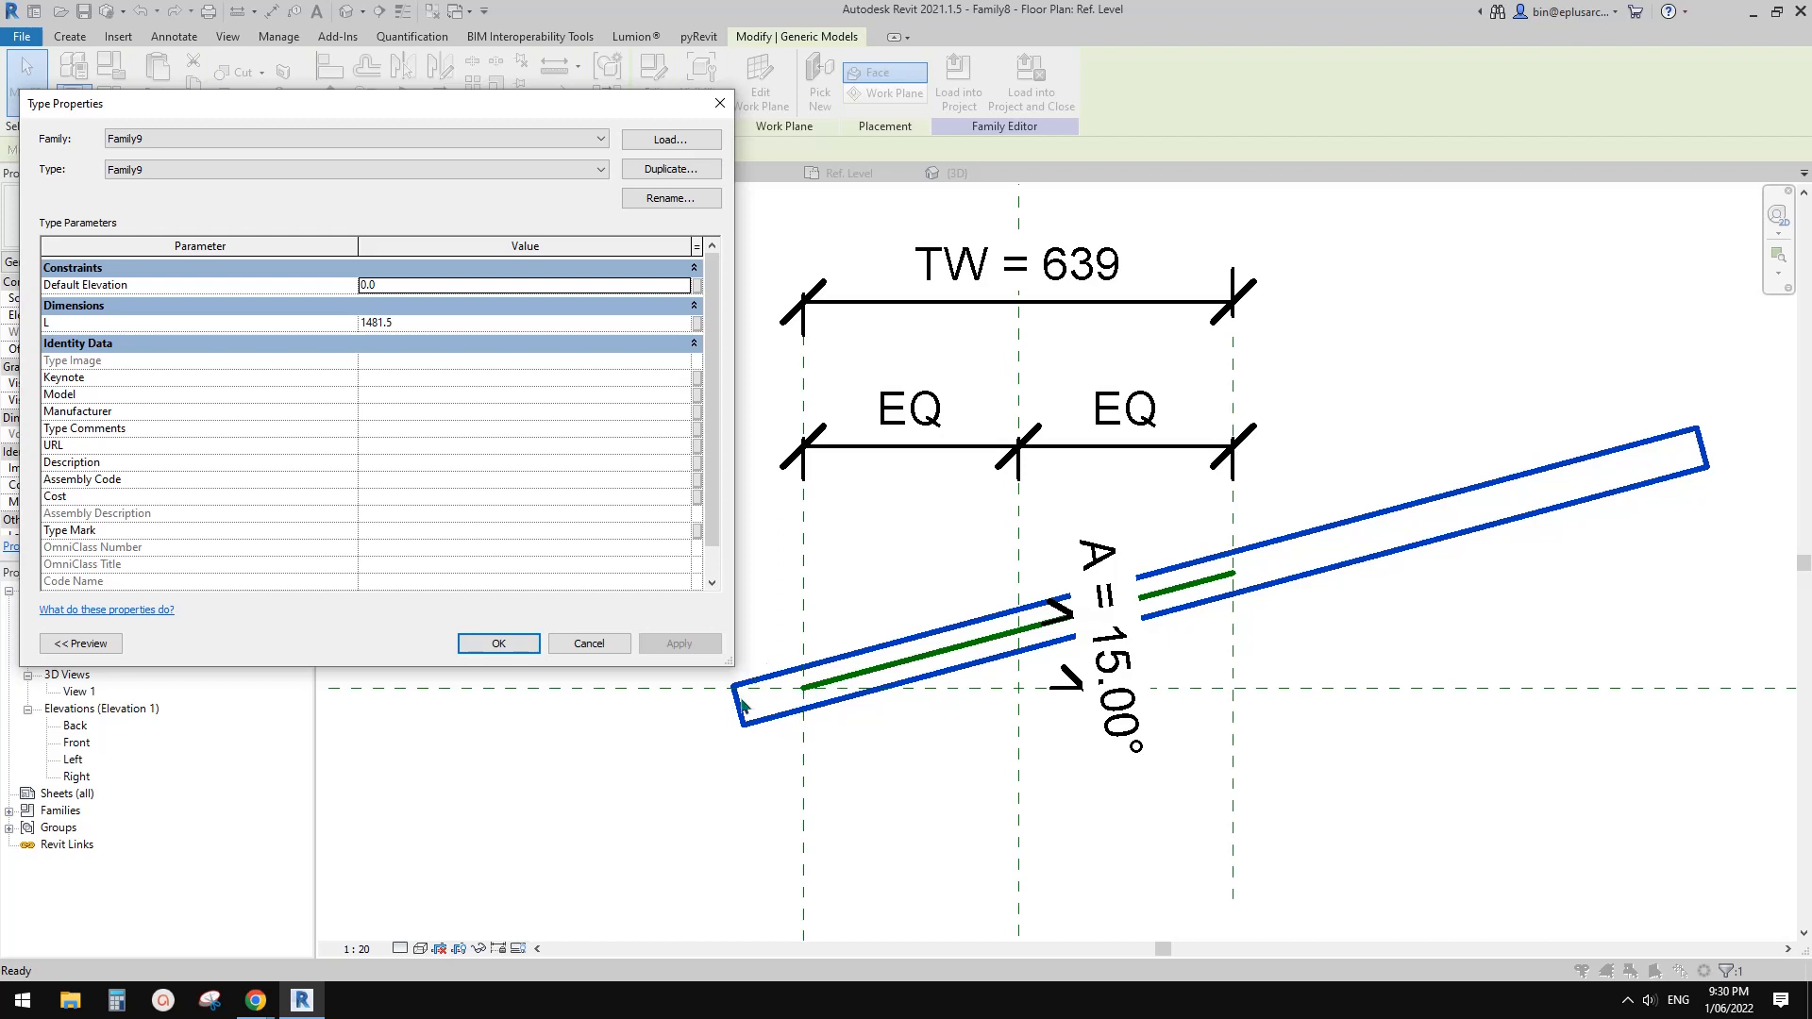
click(437, 324)
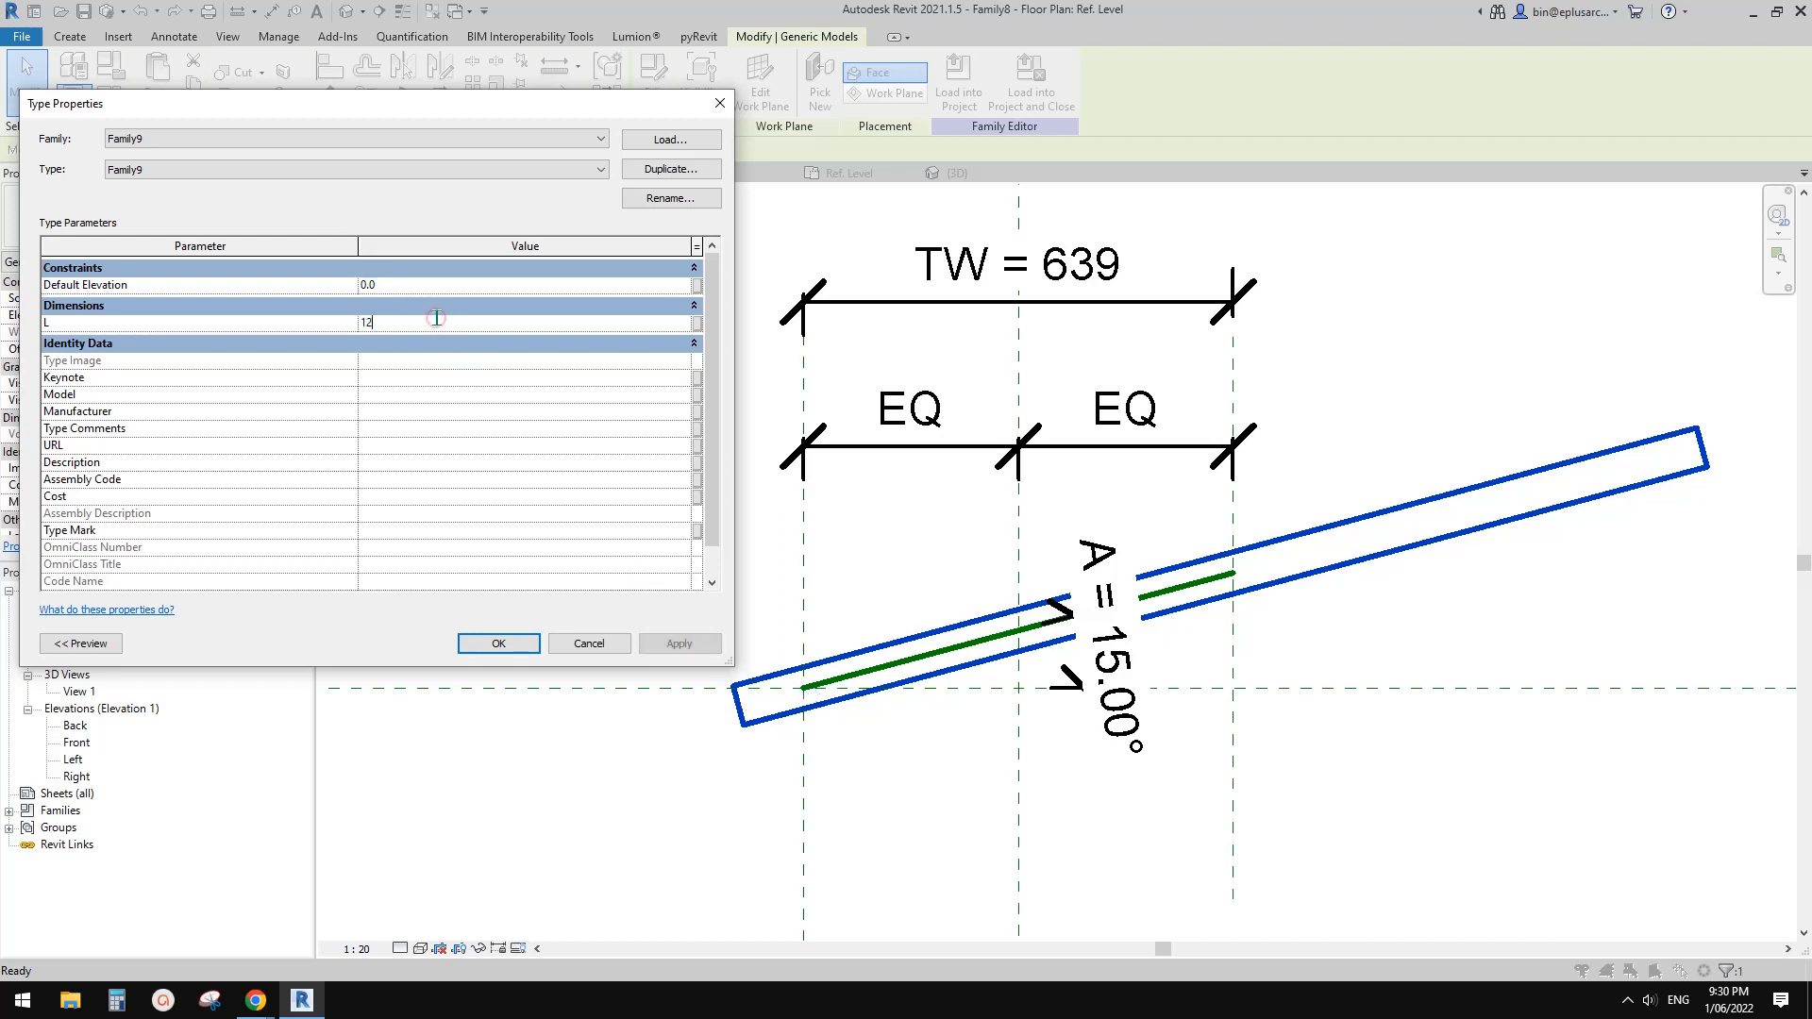
click(693, 643)
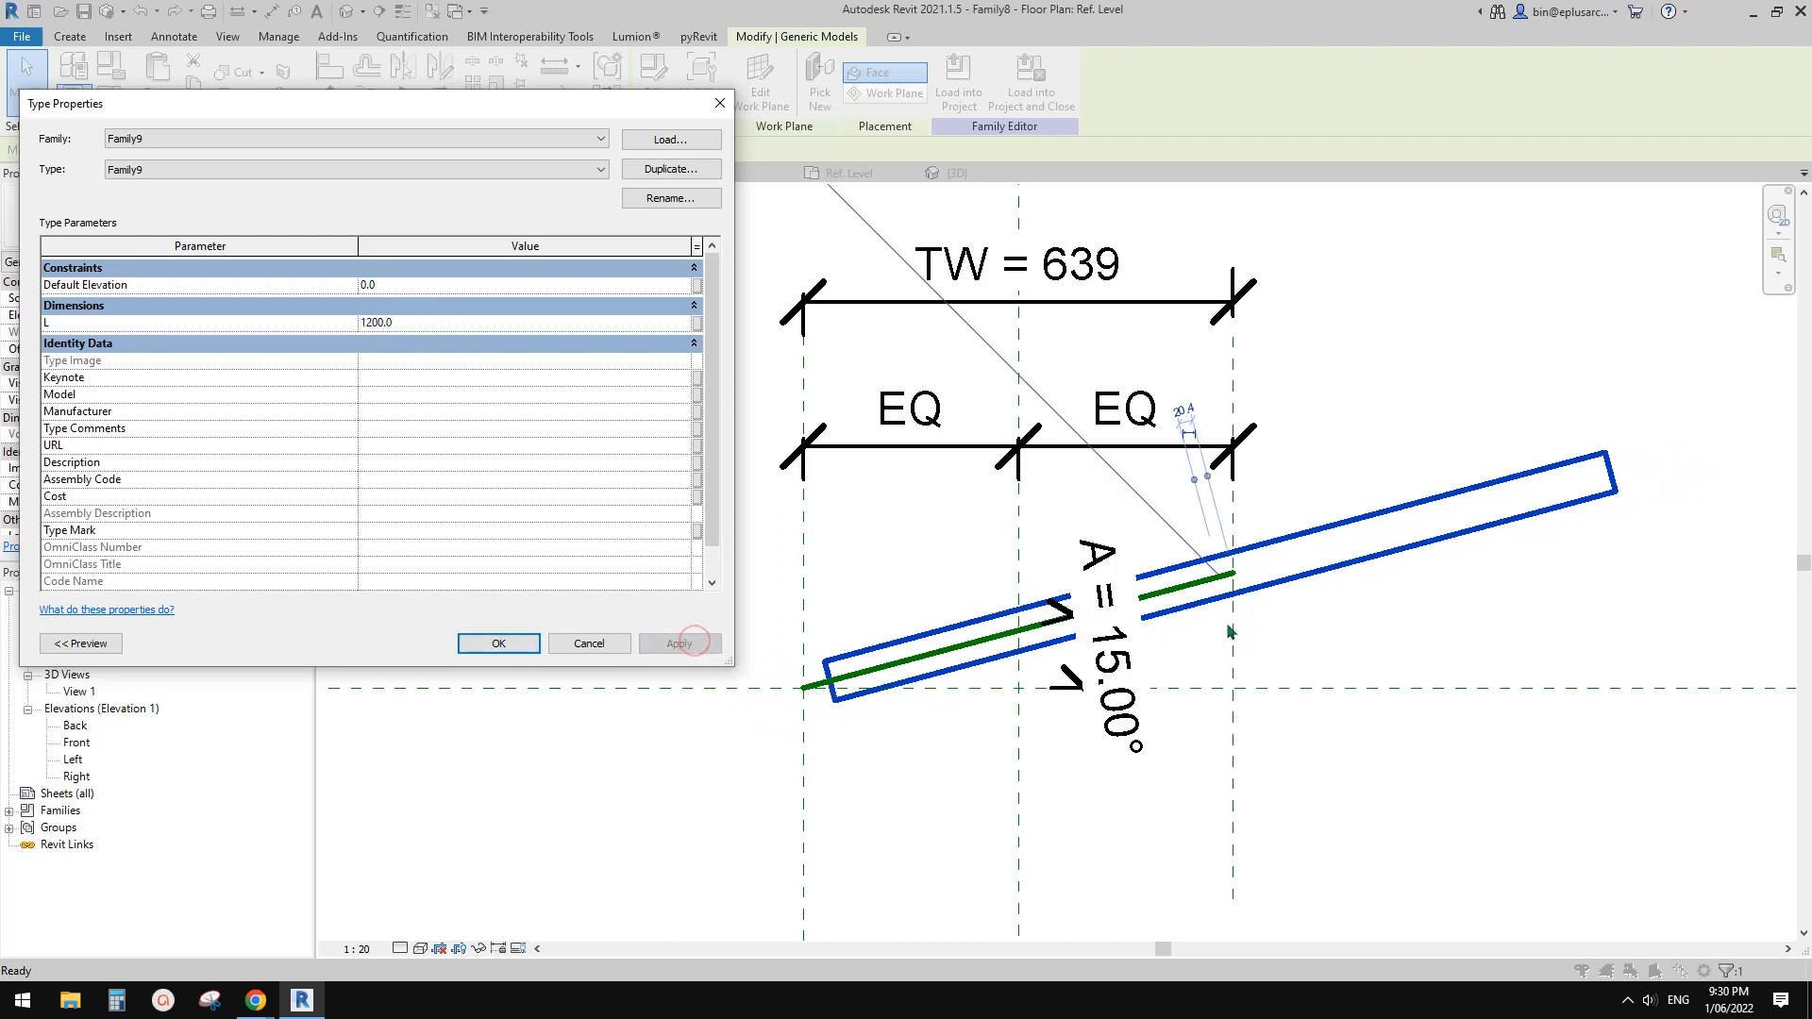
click(498, 644)
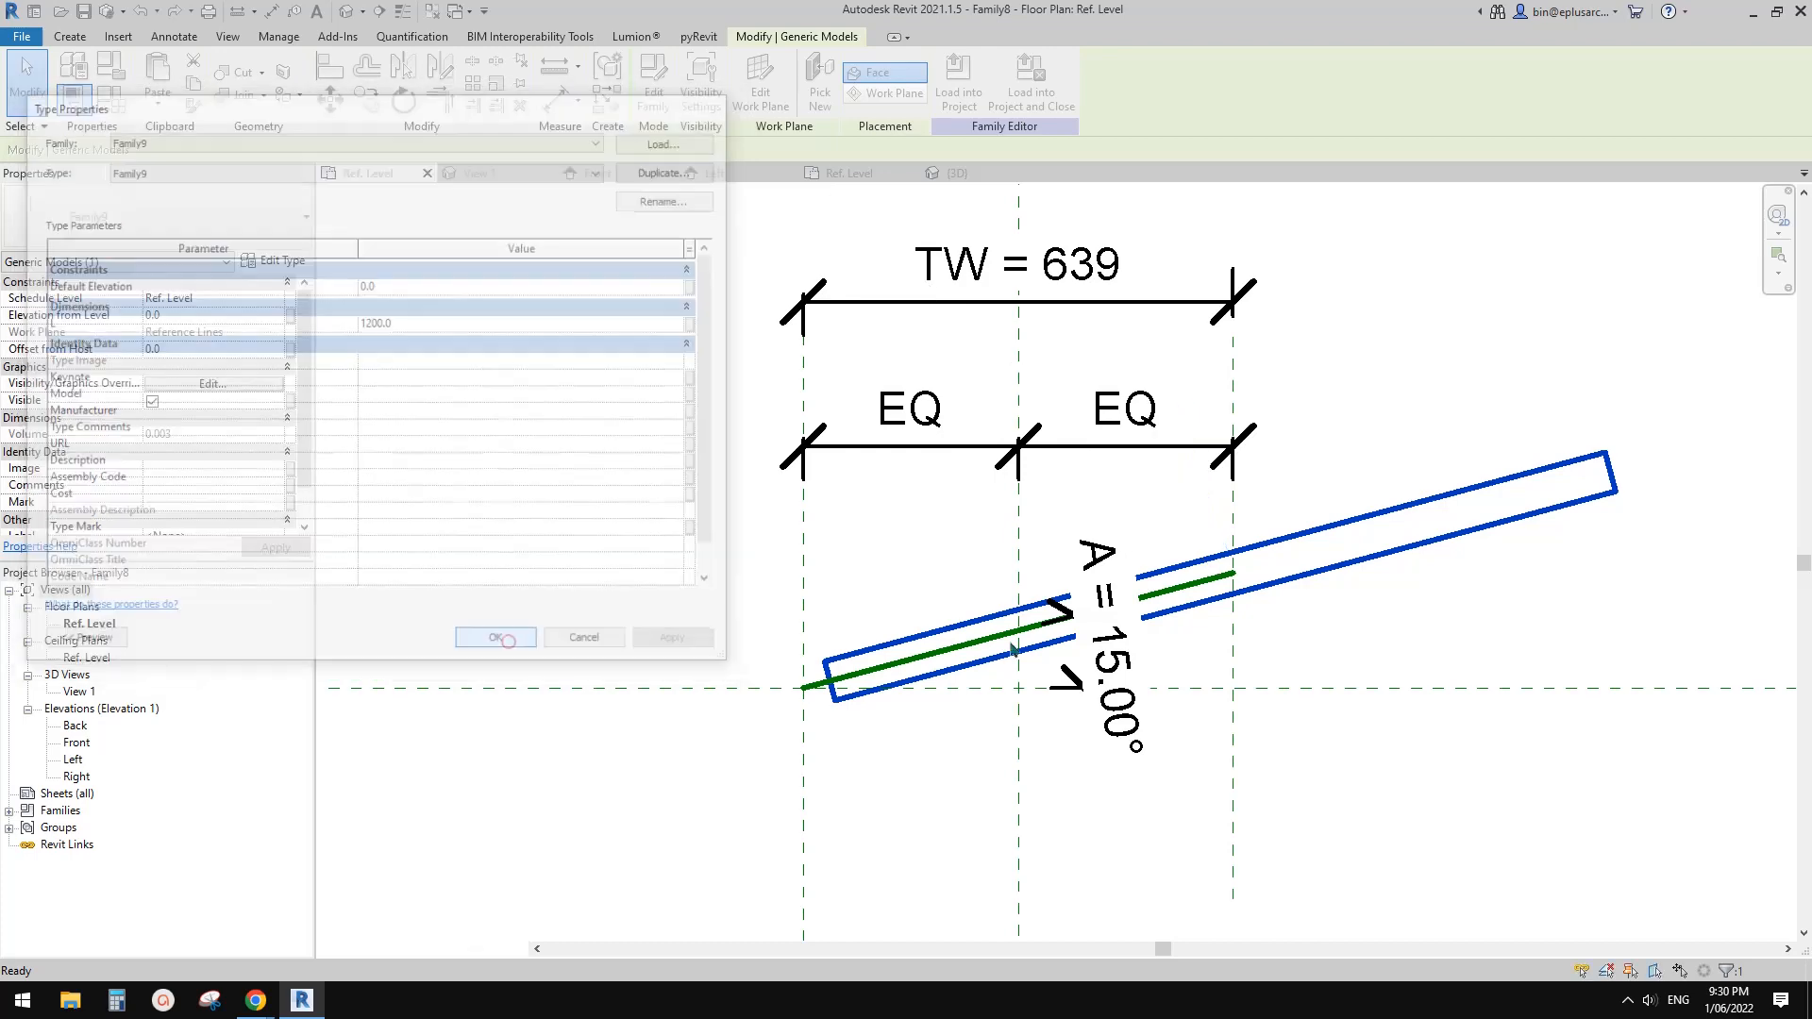
click(1284, 610)
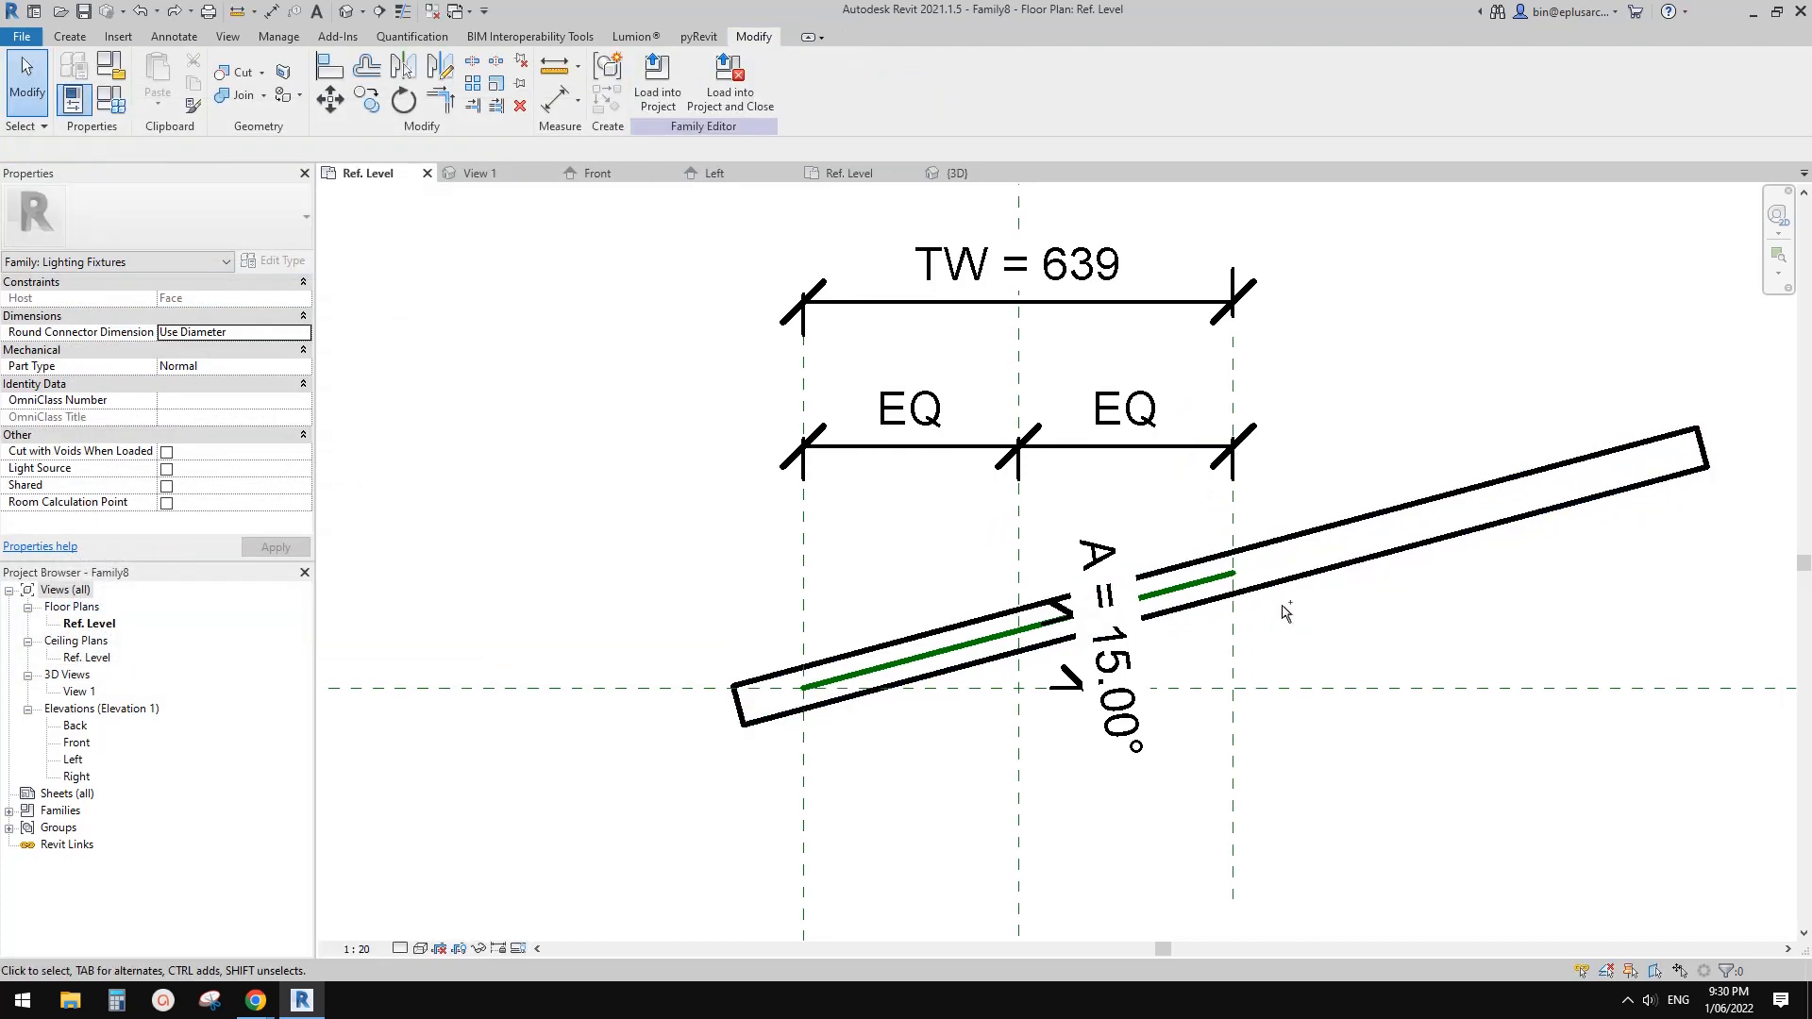
Open the nested tube family for editing.
click(1276, 544)
click(654, 99)
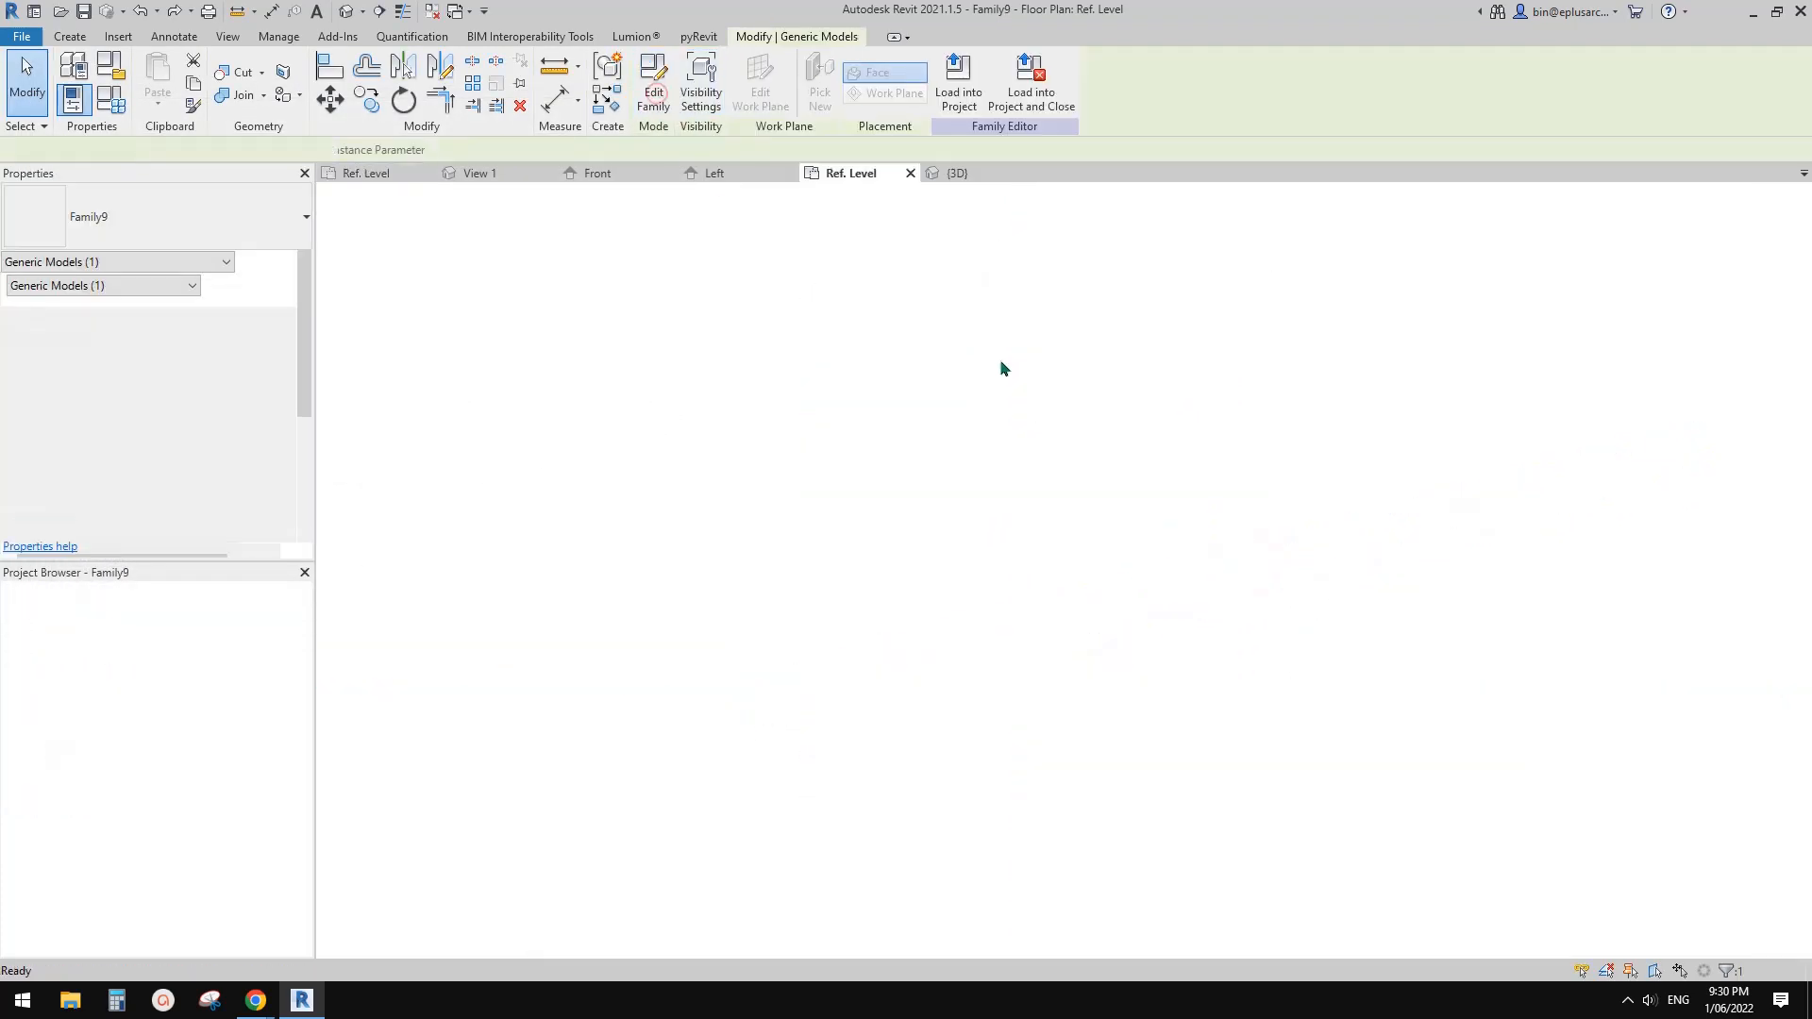
scroll(1047, 559, up, 2)
scroll(1048, 558, down, 1)
middle_drag(1064, 551, 1031, 596)
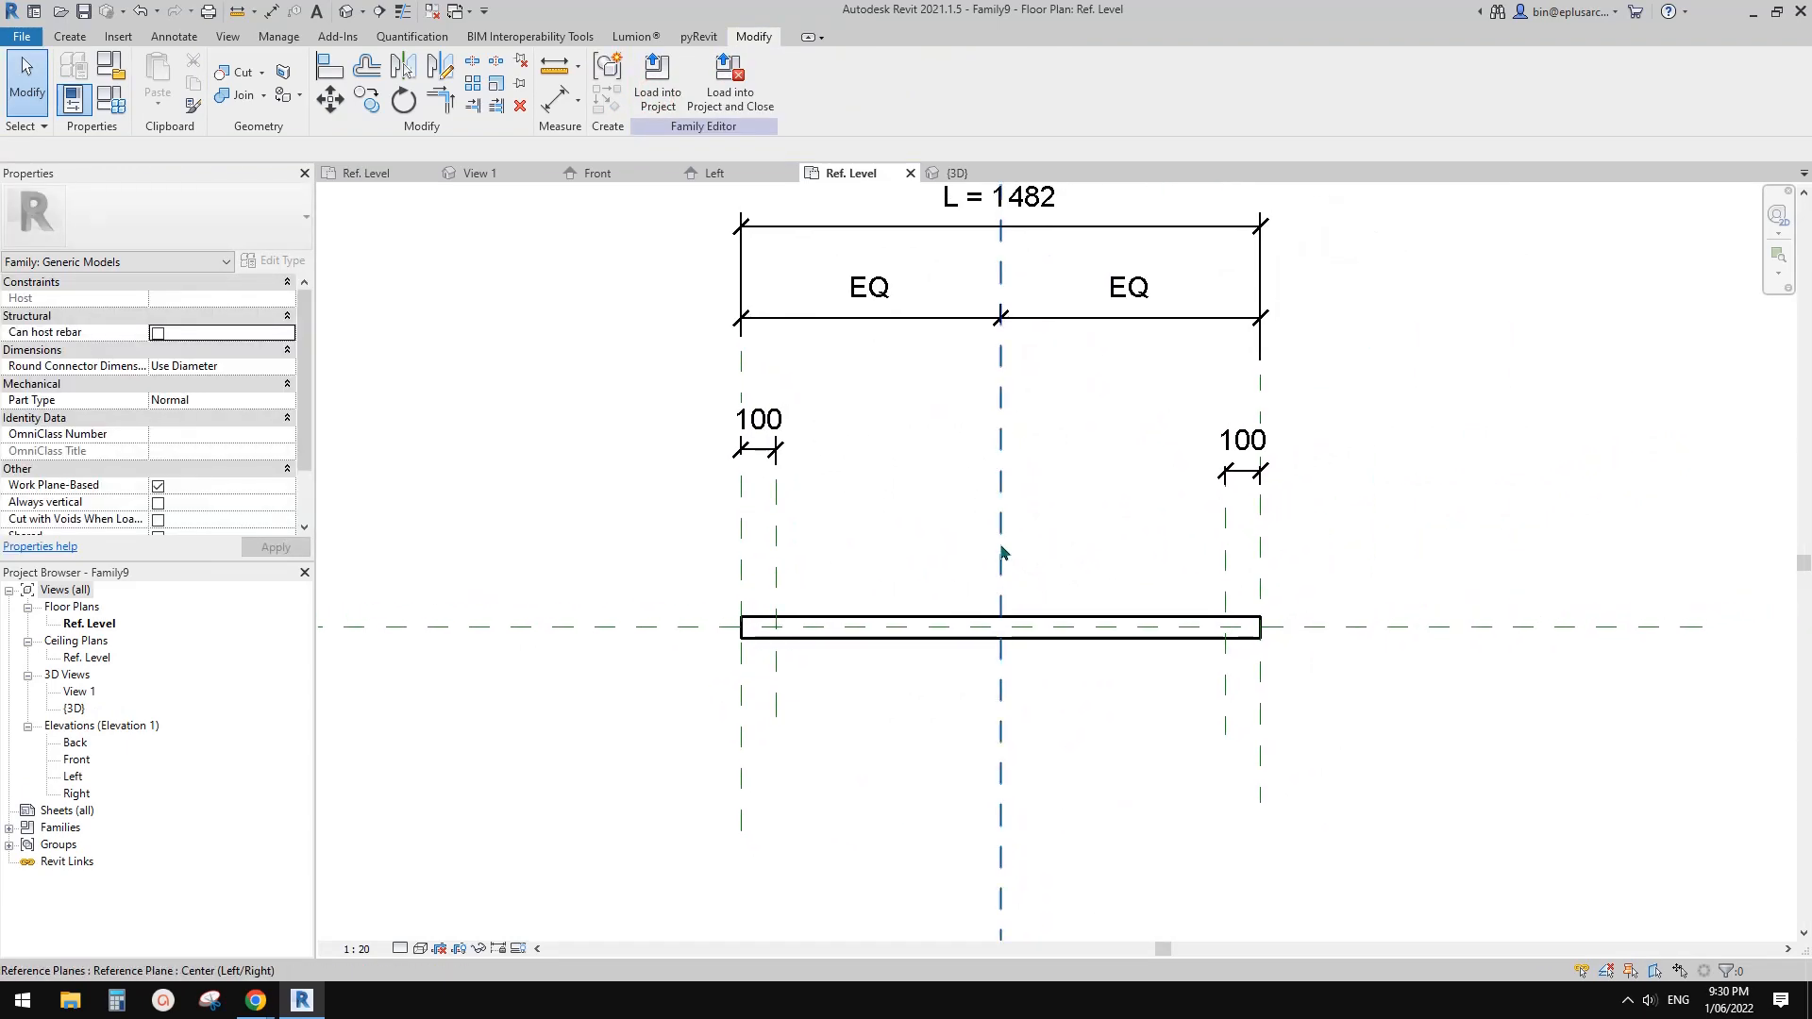
Turn off Defines Origin for the Center (Left/Right) reference plane of the tube family.
click(1002, 552)
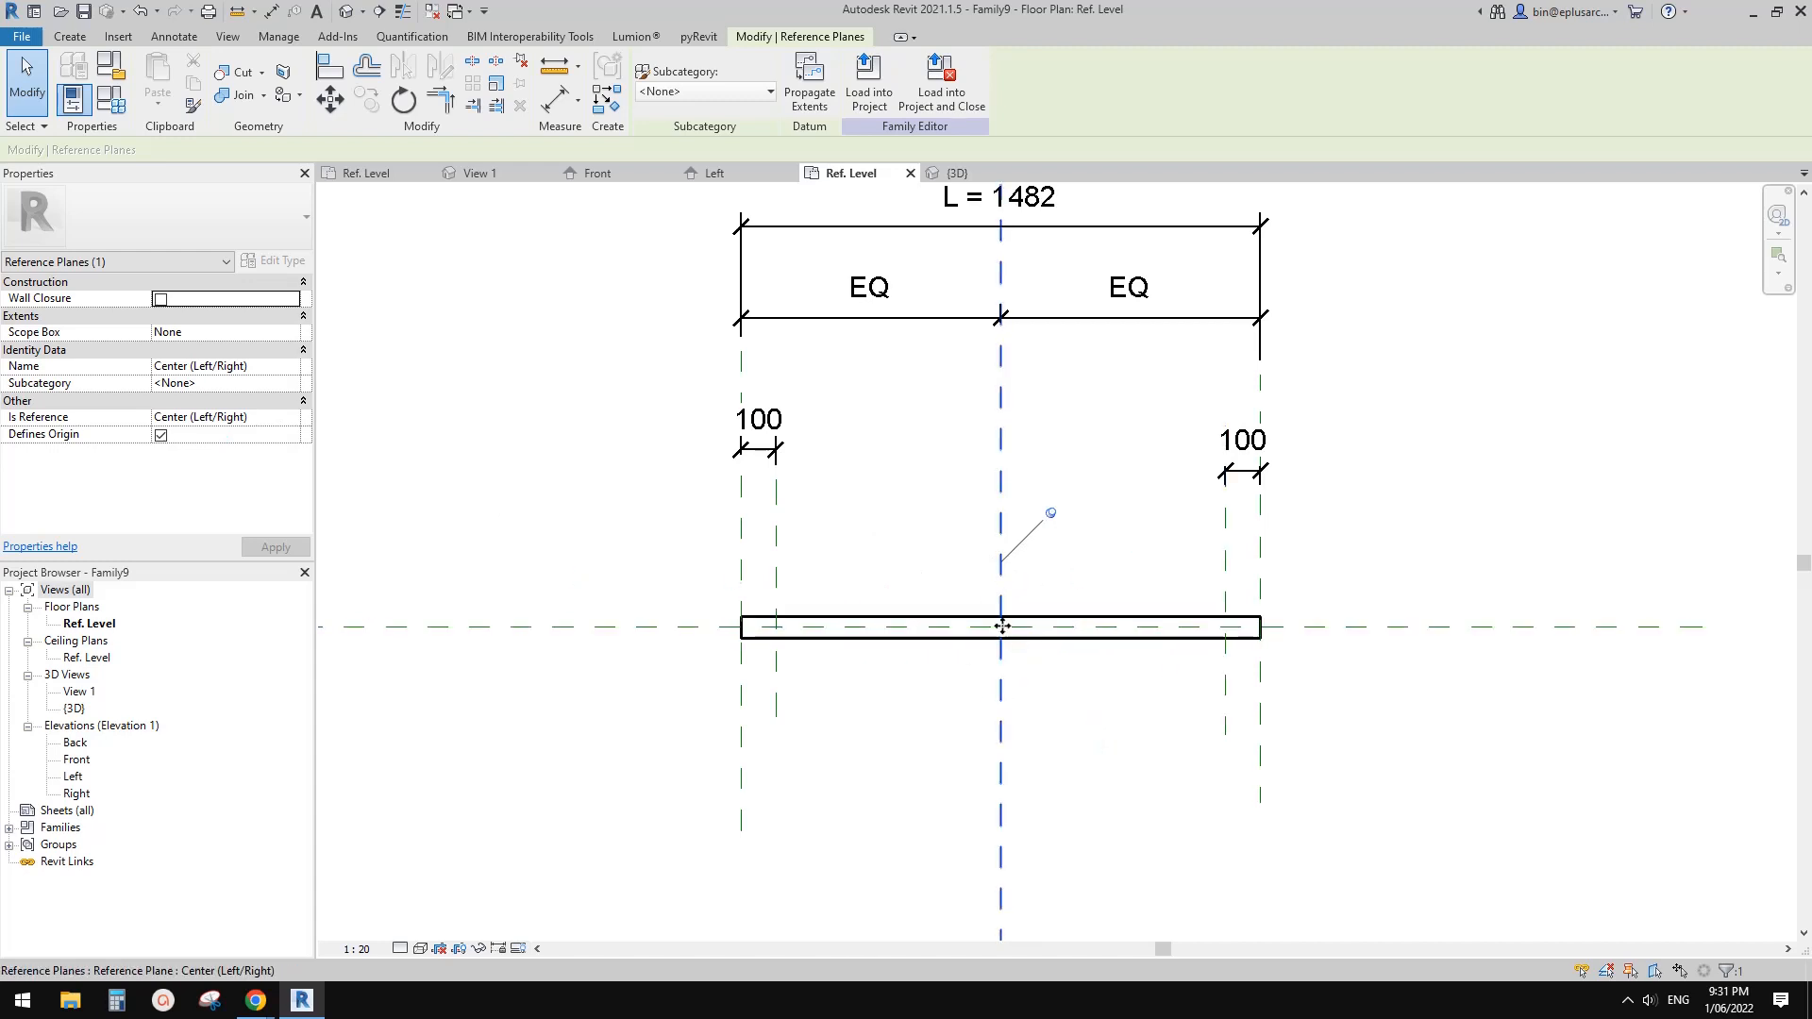
scroll(998, 624, up, 1)
scroll(999, 625, up, 1)
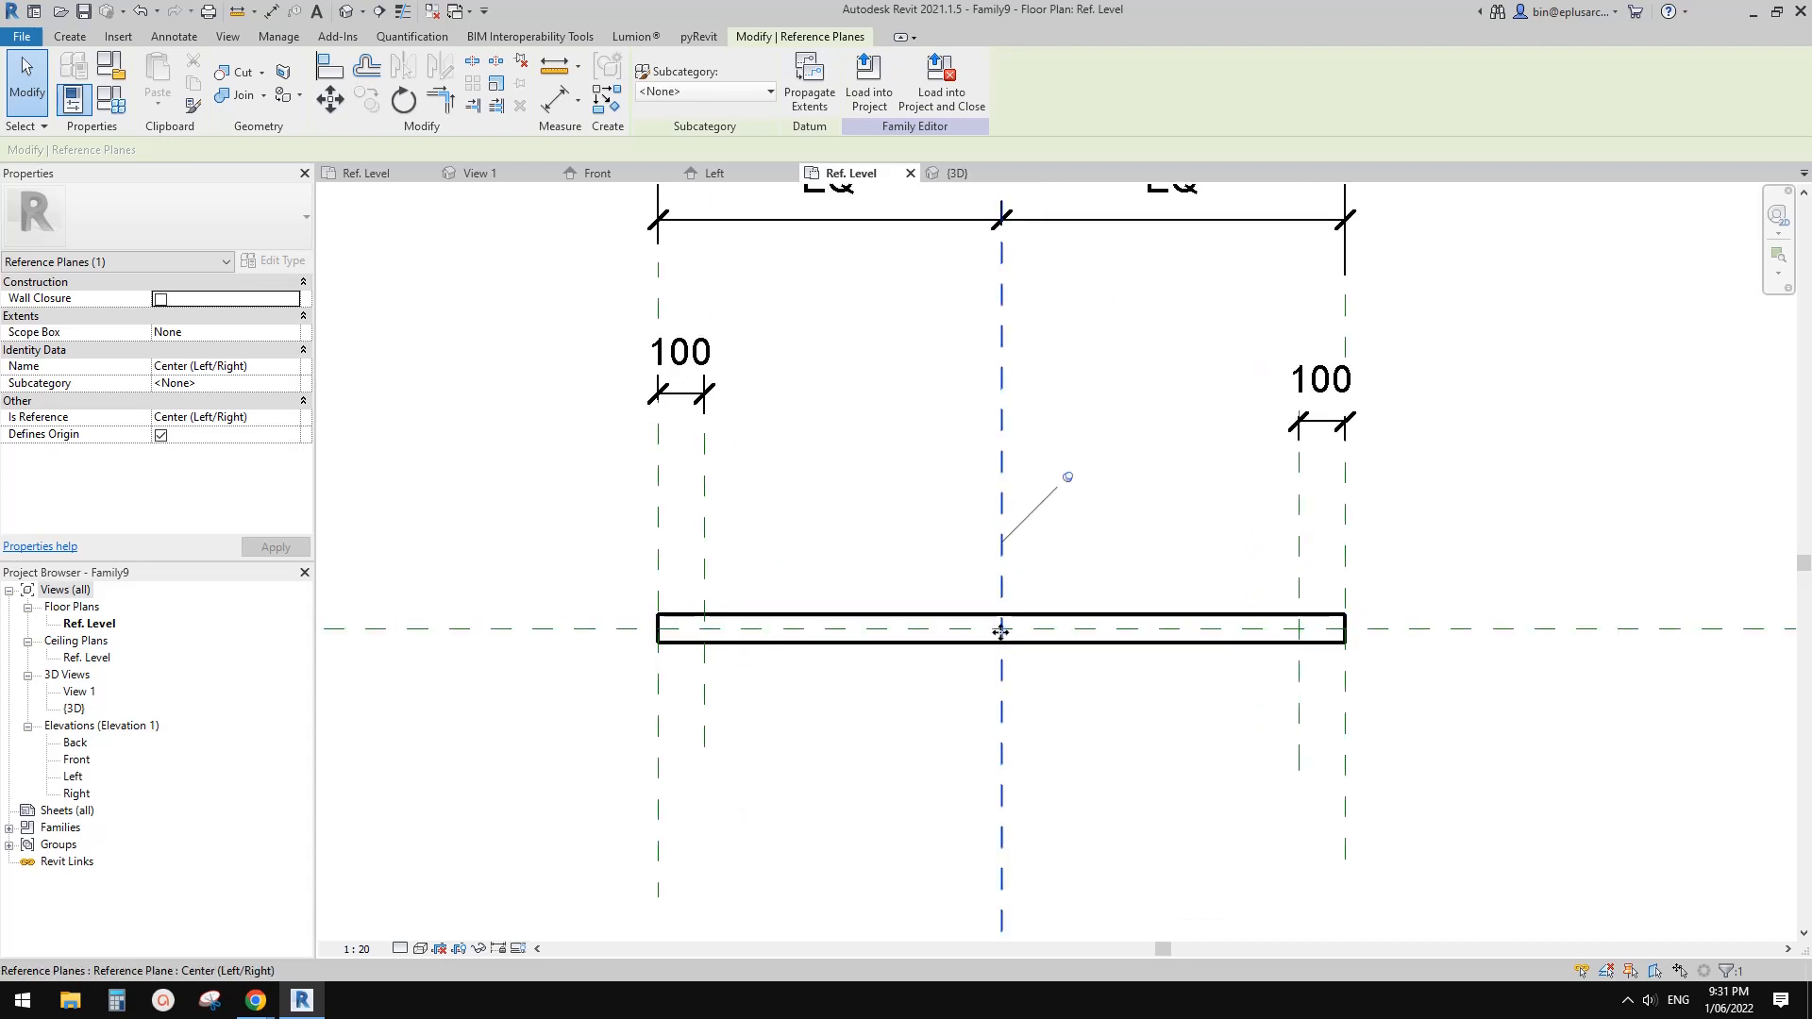
middle_drag(1038, 561, 1054, 578)
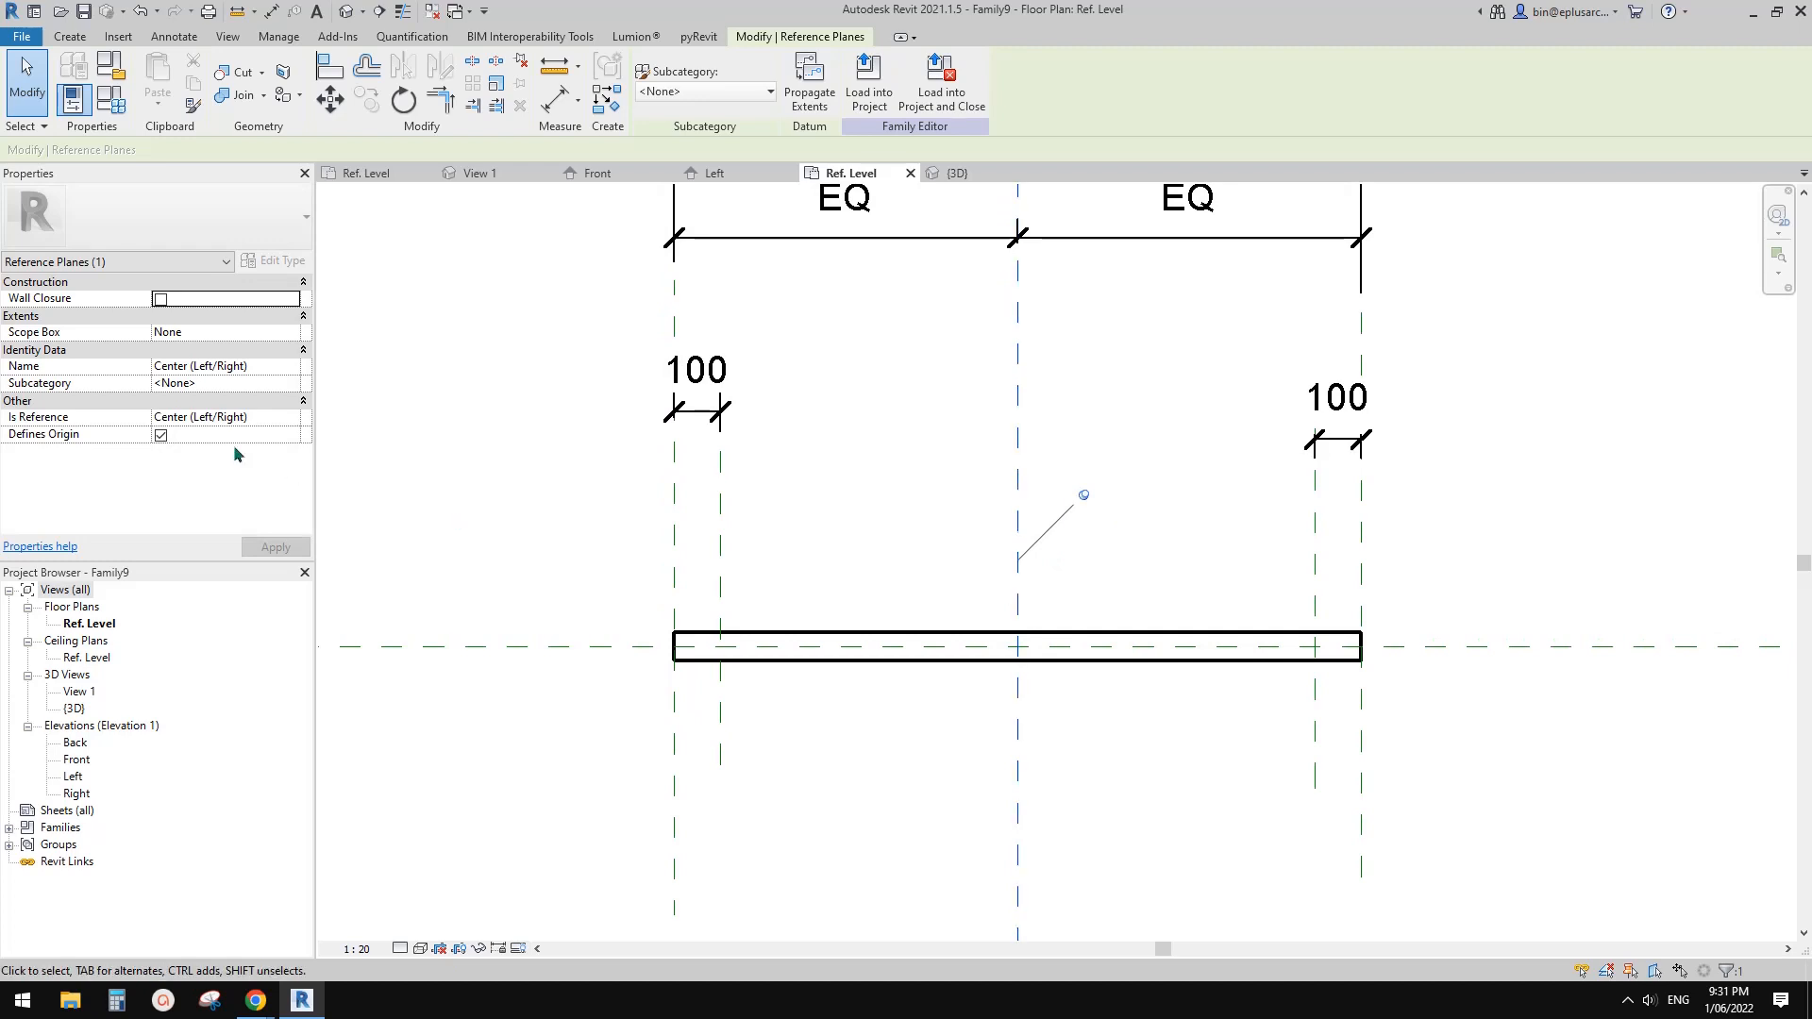
click(161, 435)
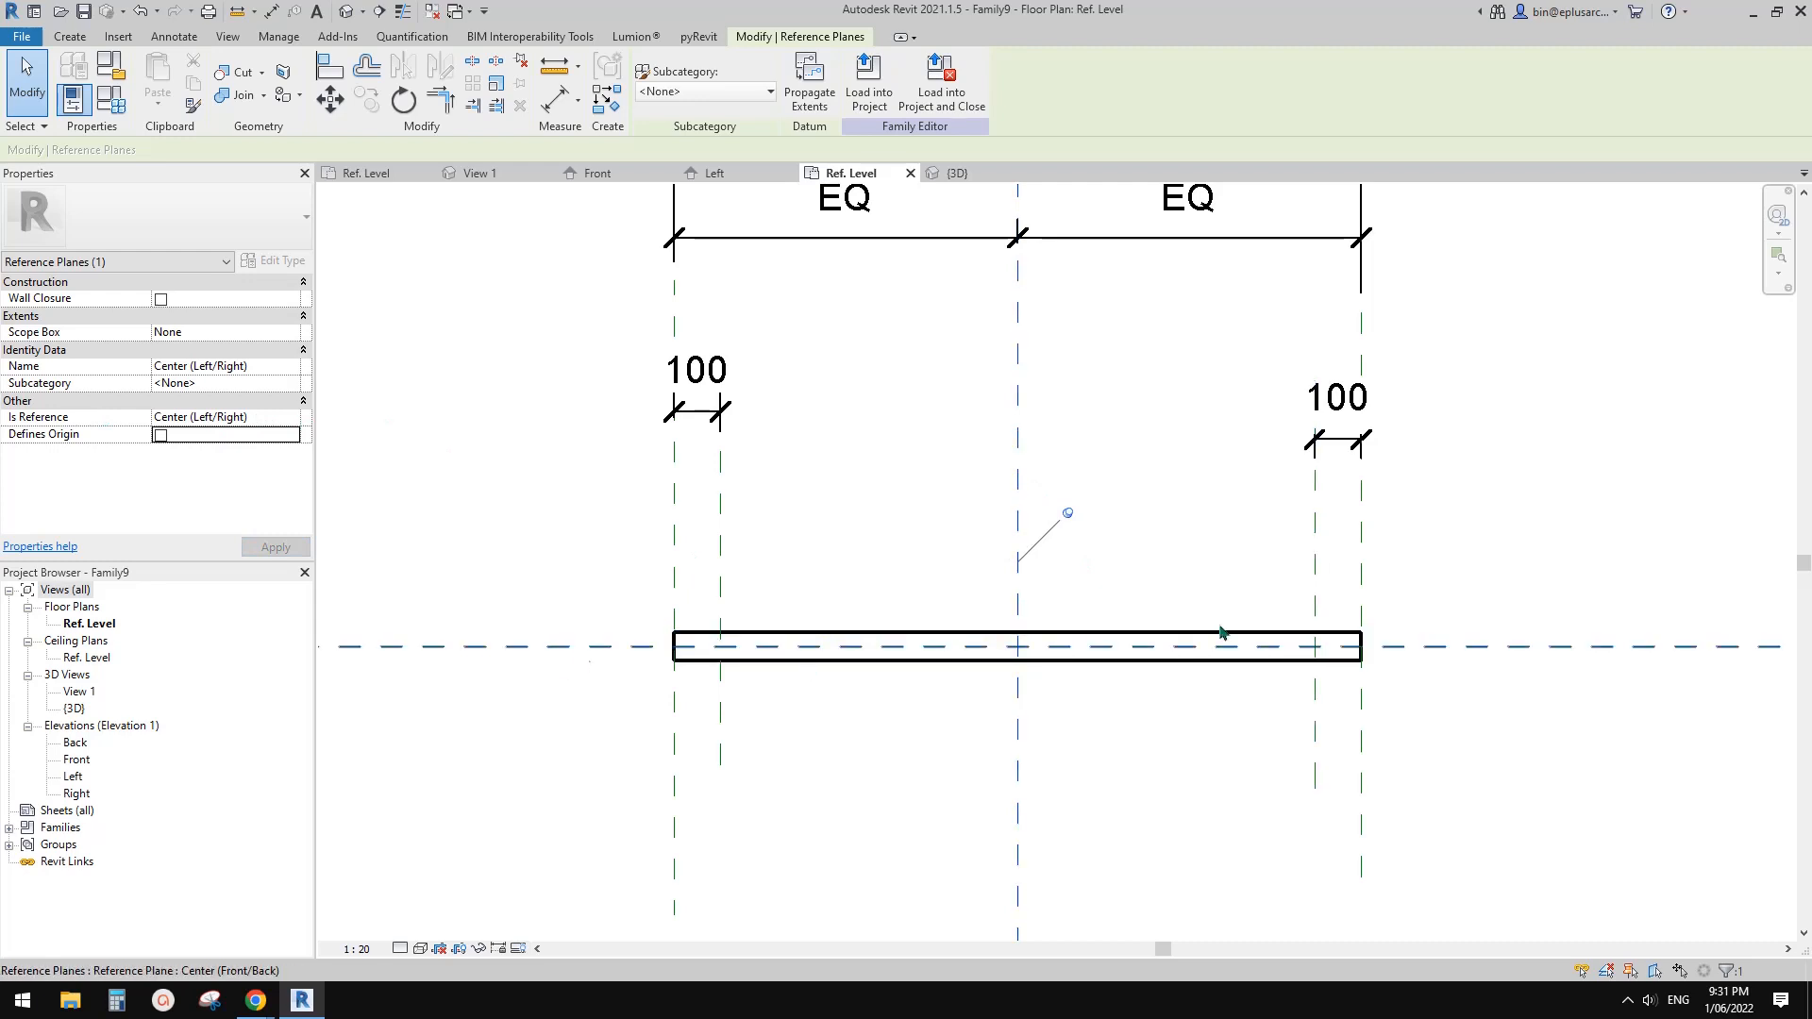
Make the reference plane 100 mm inside the tube's left end define the origin, and reload the tube family into the lighting fixture family.
middle_drag(828, 591, 860, 594)
click(859, 594)
click(748, 708)
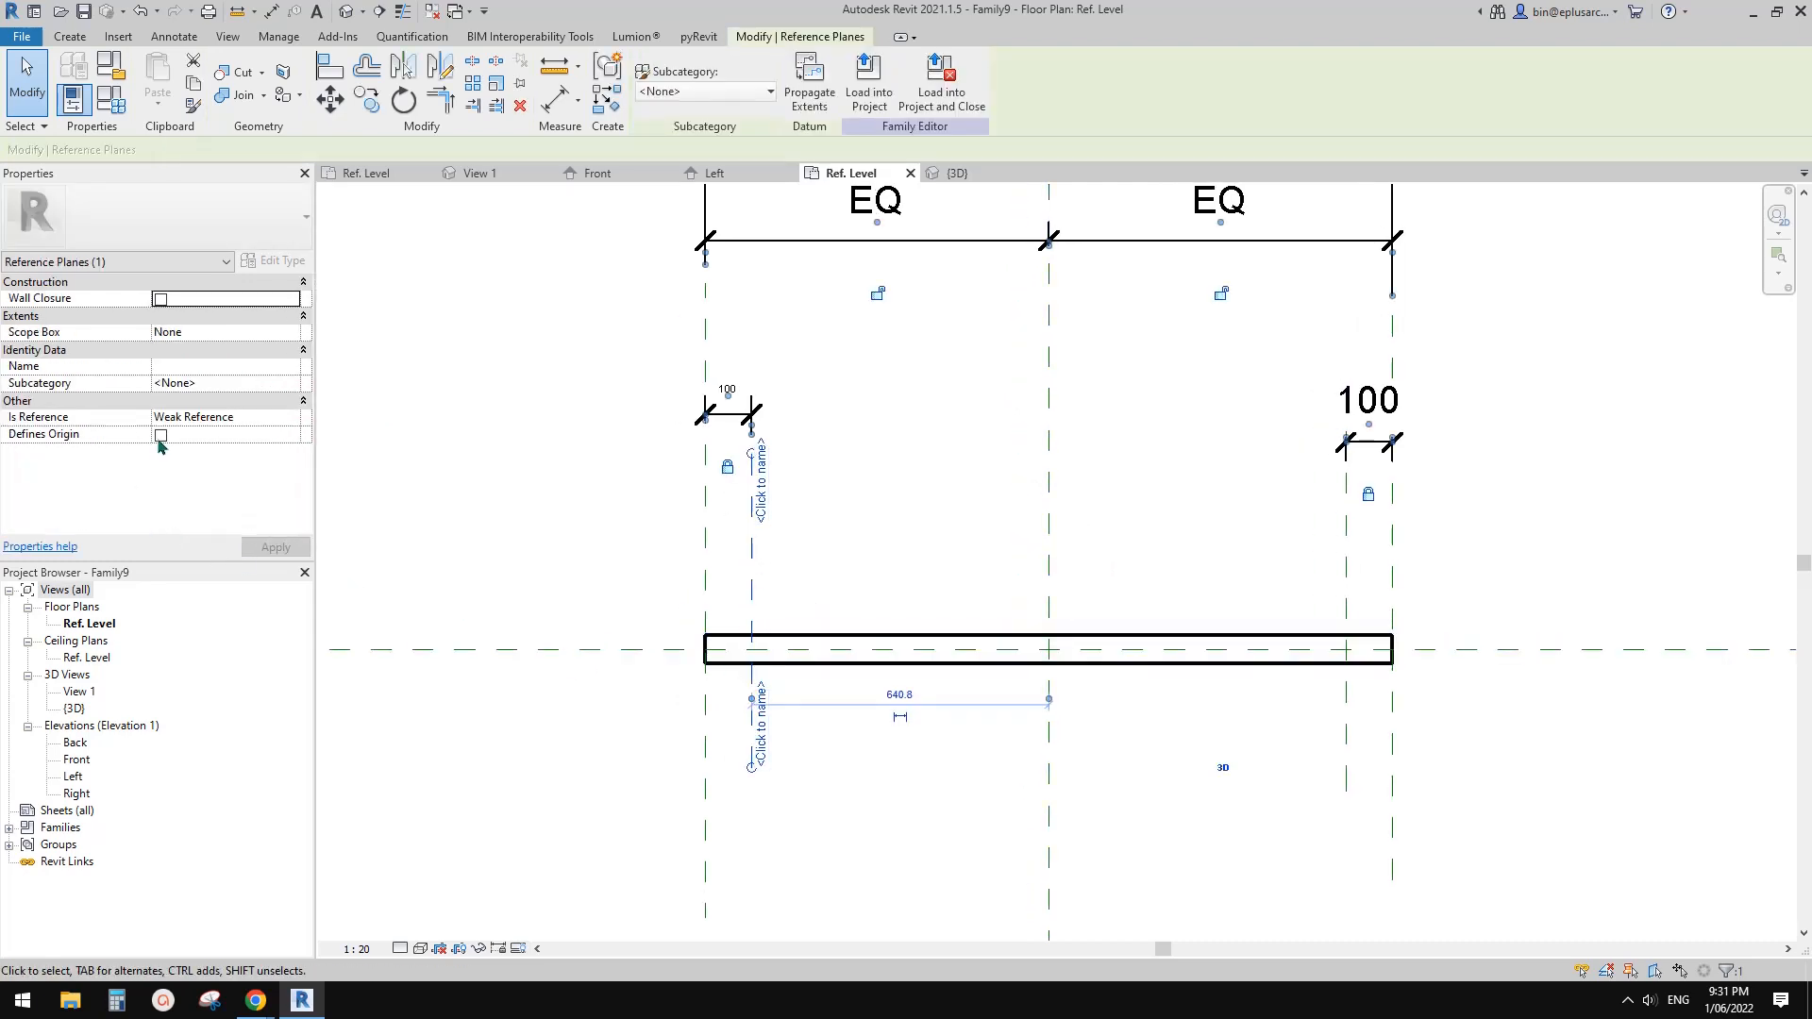
click(161, 435)
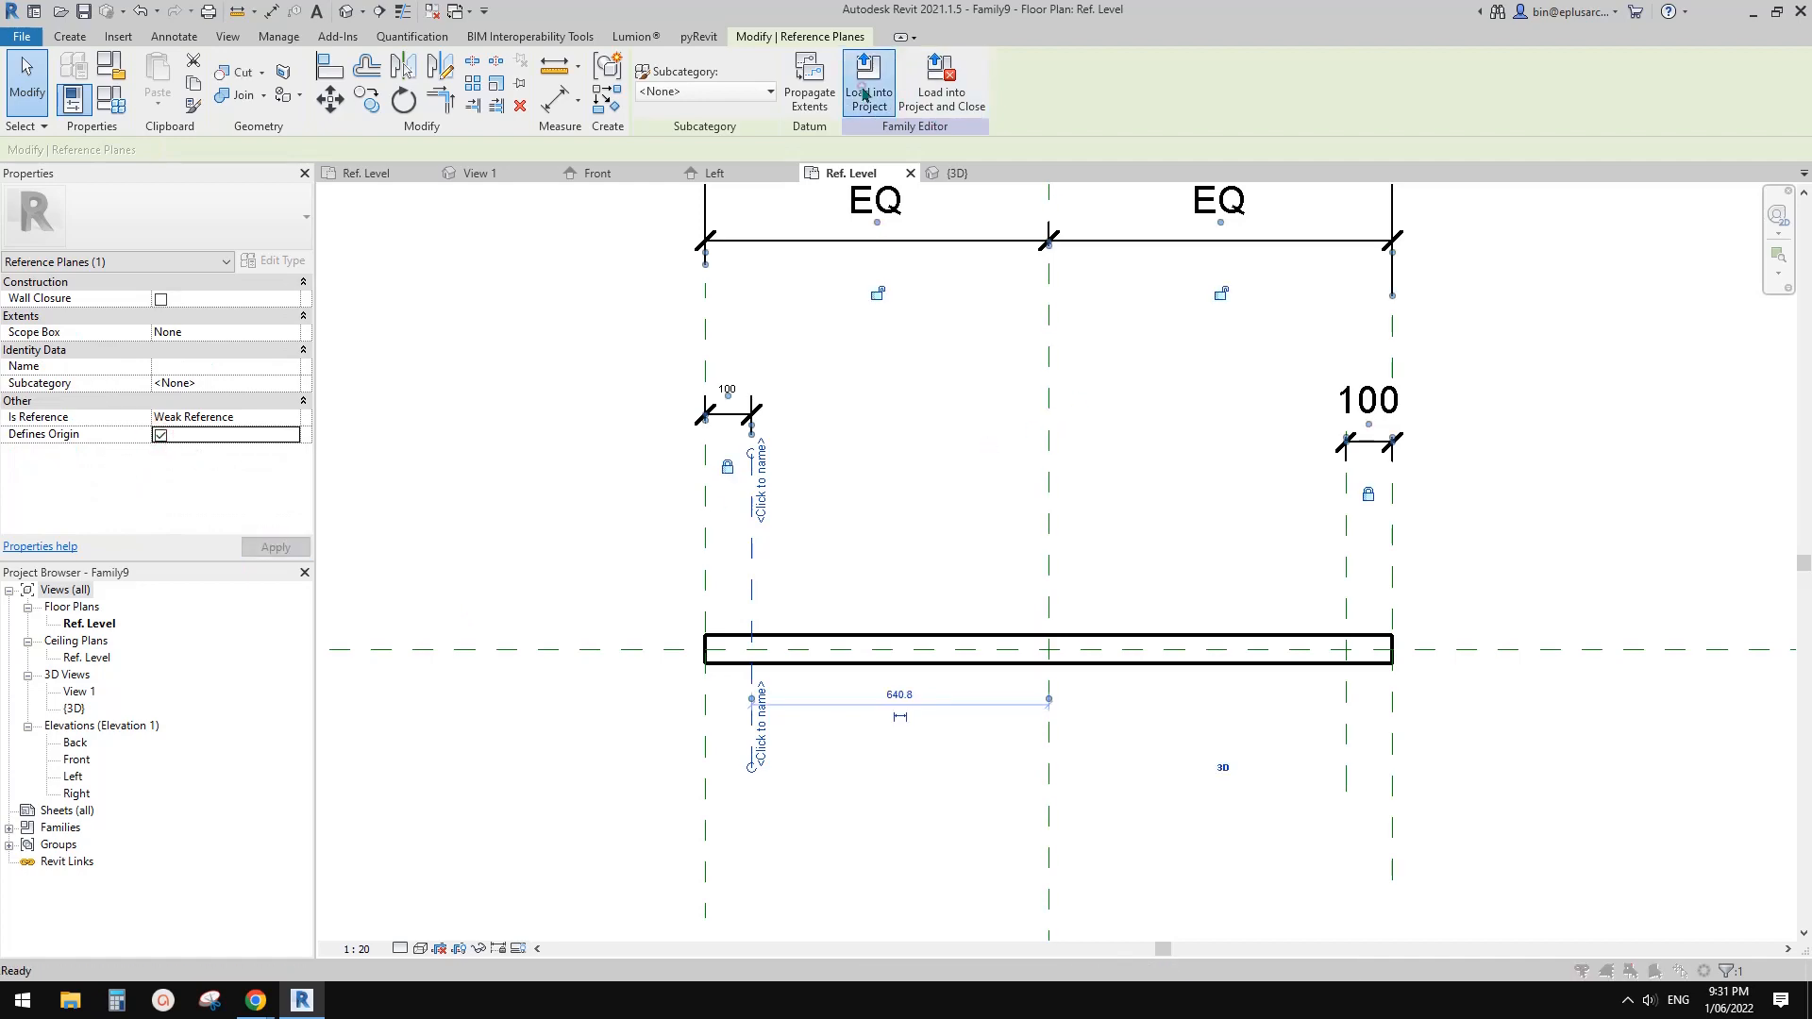
click(869, 83)
click(846, 443)
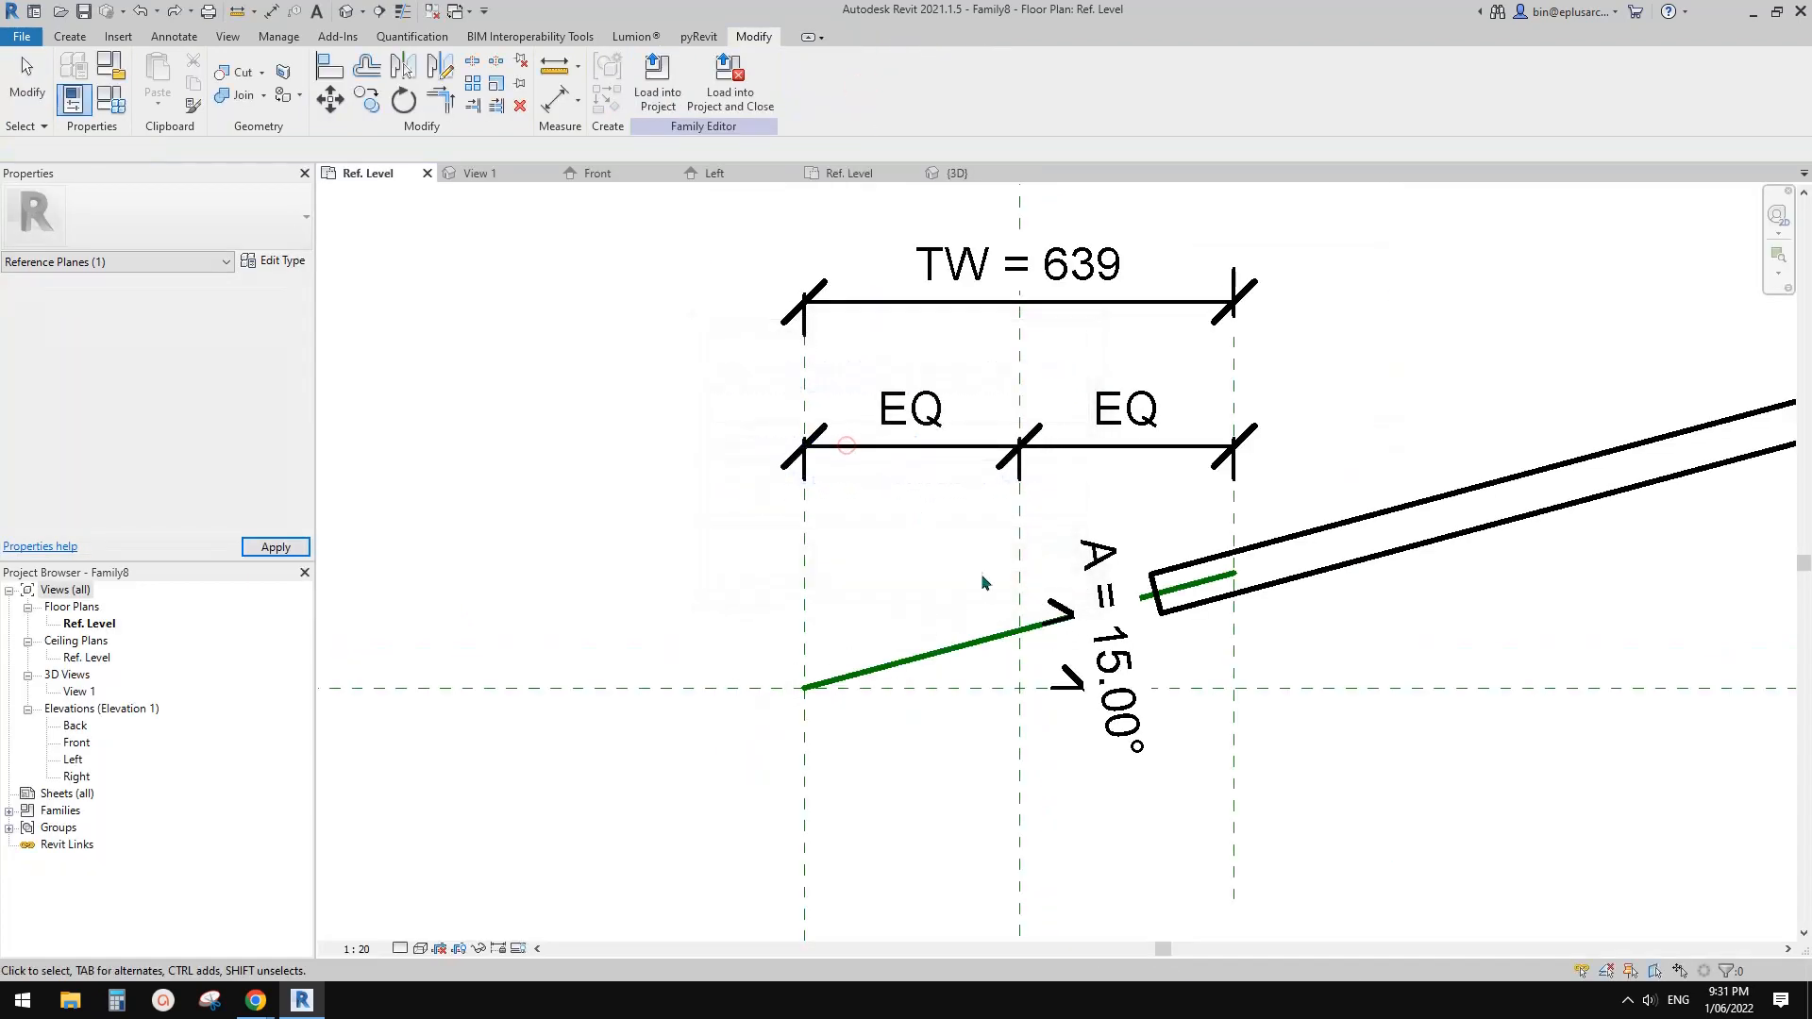
Move the reloaded tube along the sloped reference line so its new origin sits on the line's start point.
click(1261, 593)
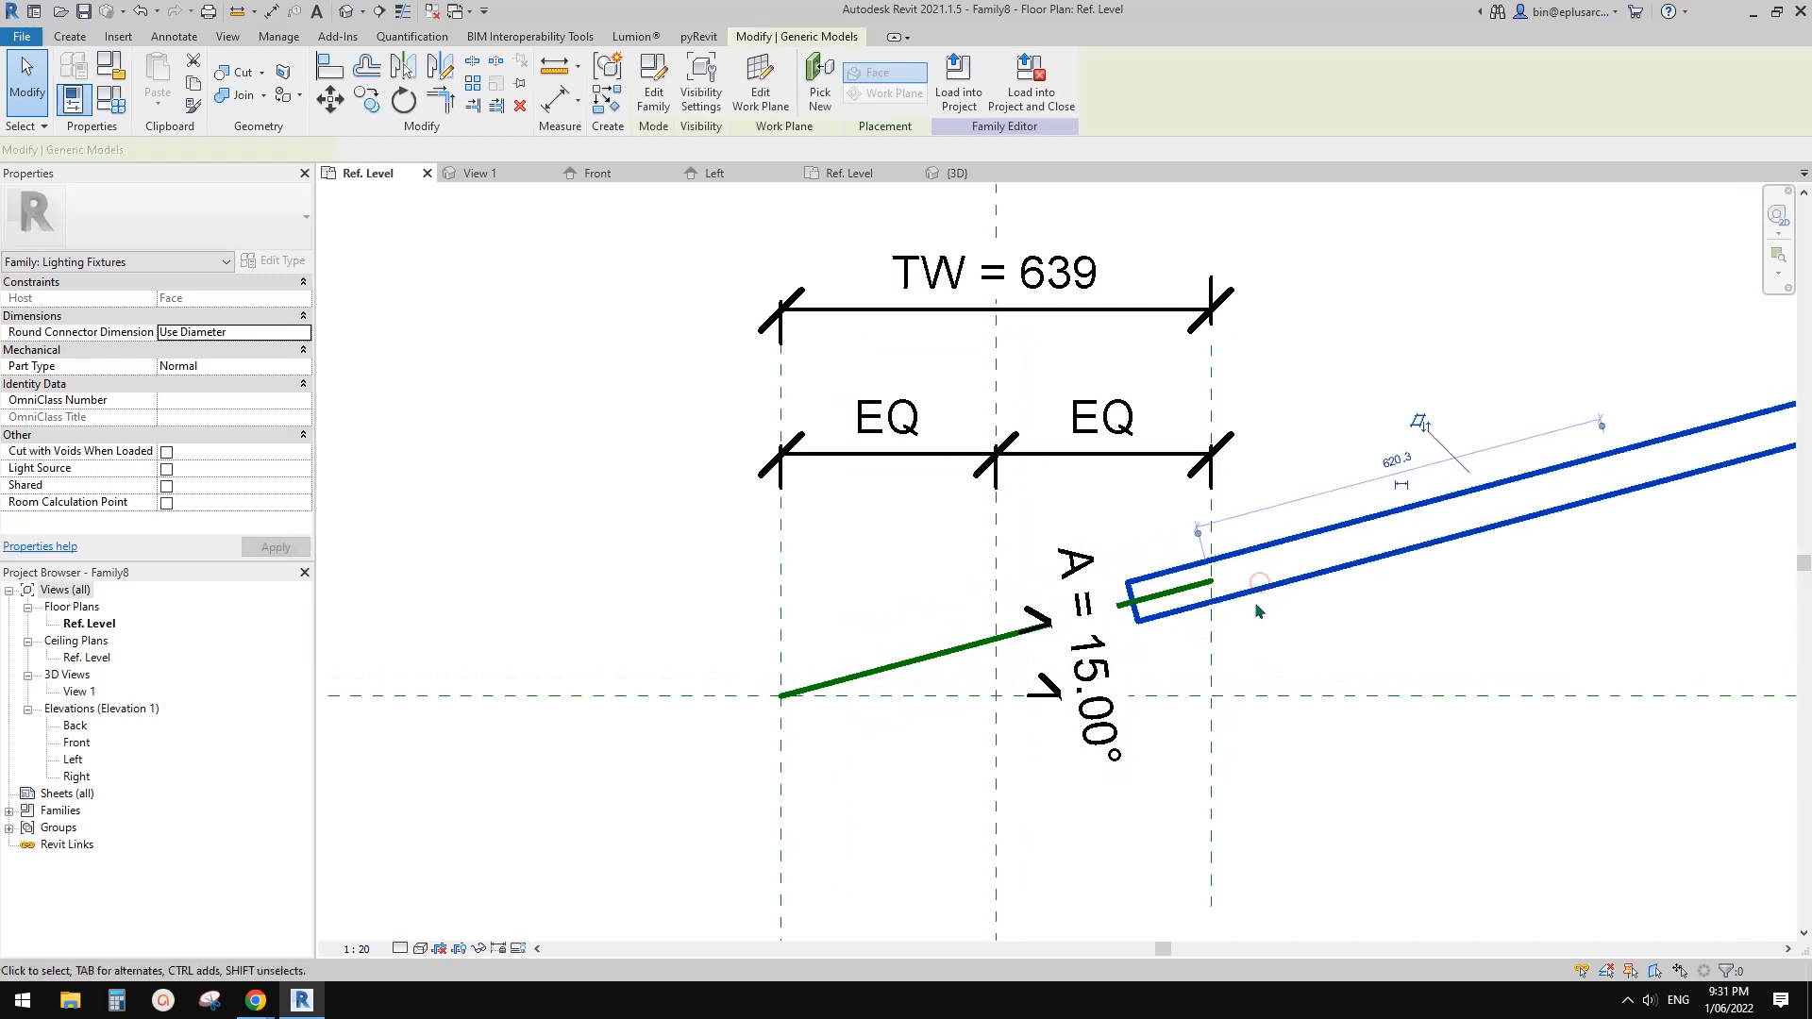
scroll(1187, 591, up, 2)
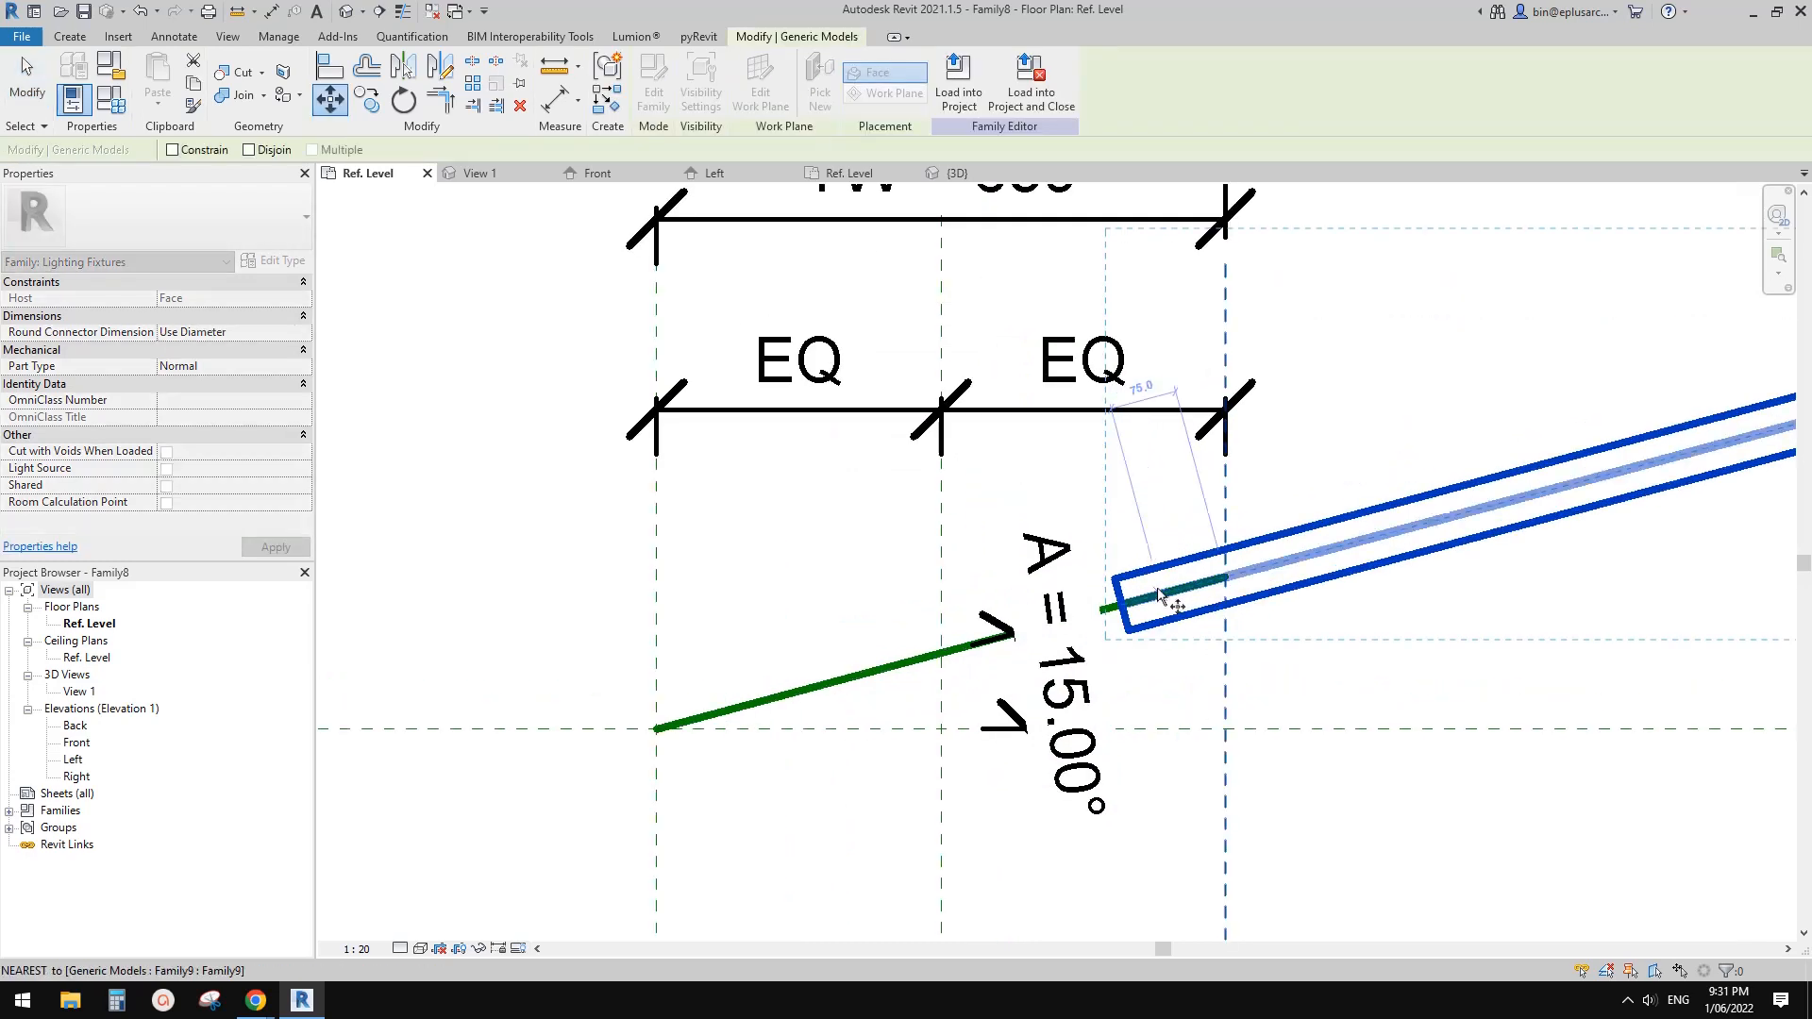
click(1208, 582)
click(658, 729)
scroll(658, 729, down, 2)
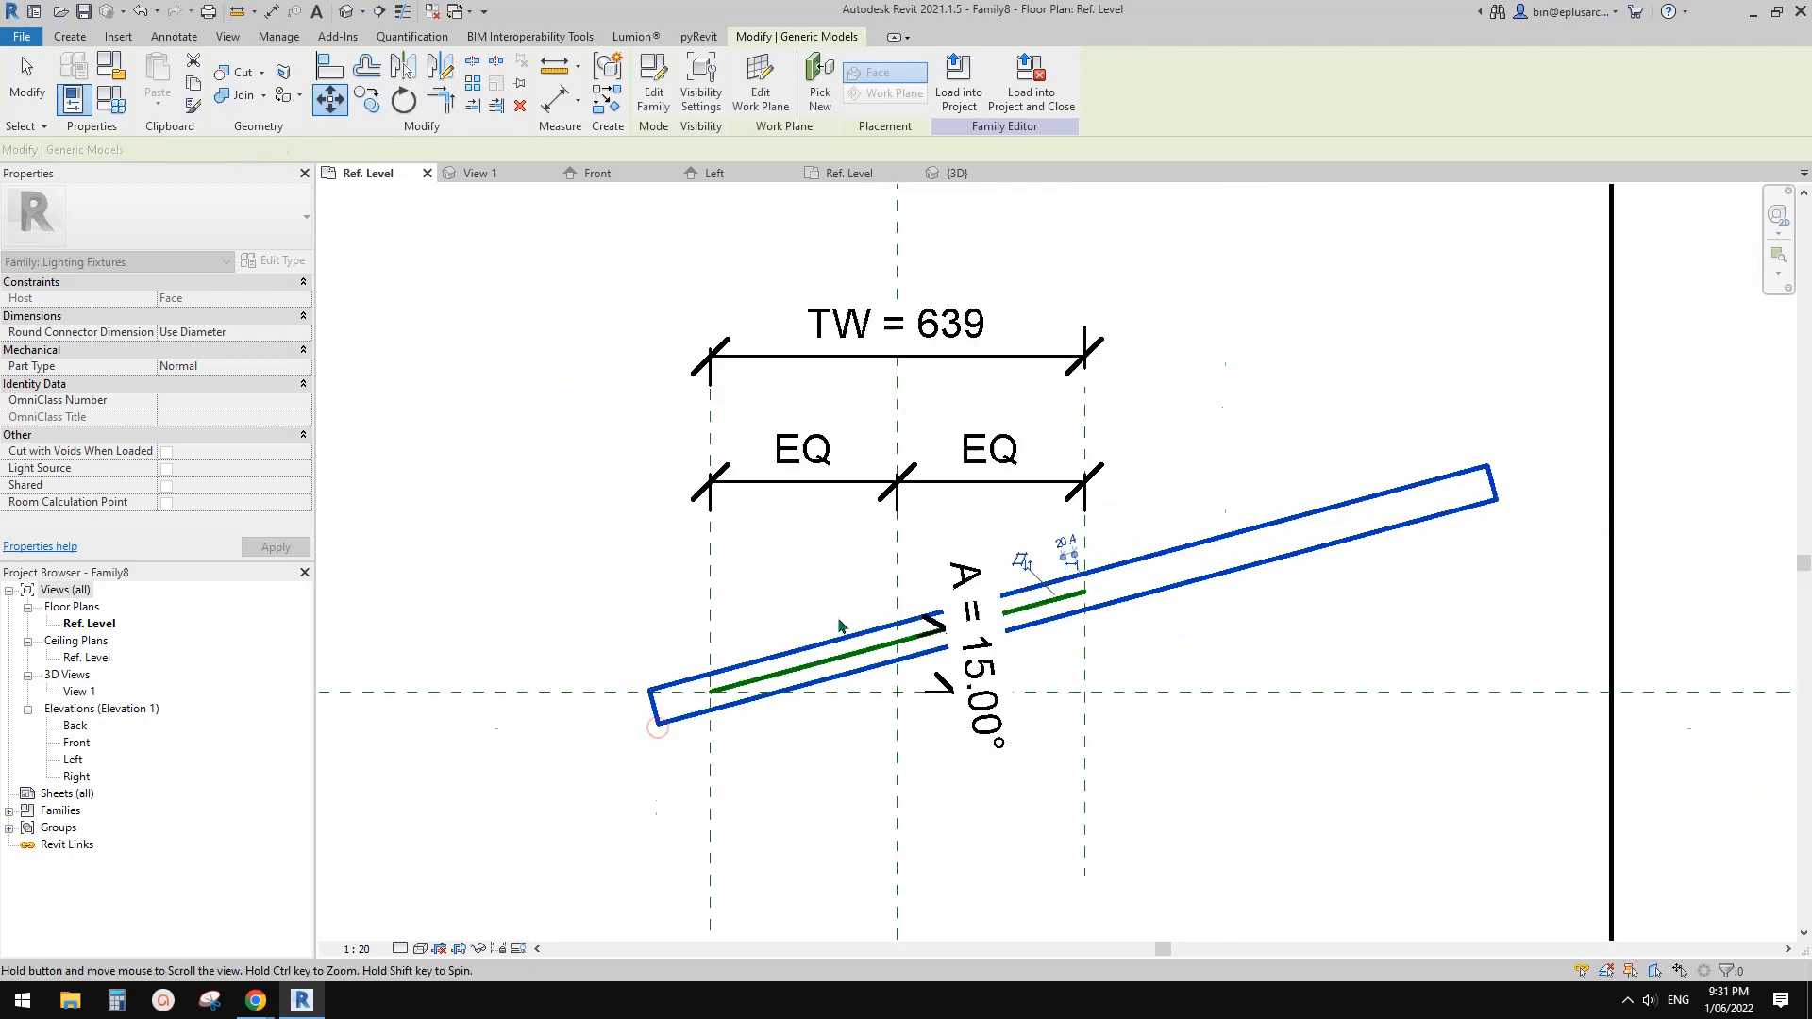
click(761, 578)
Set the type length L of the nested tube to 1200 mm.
click(73, 98)
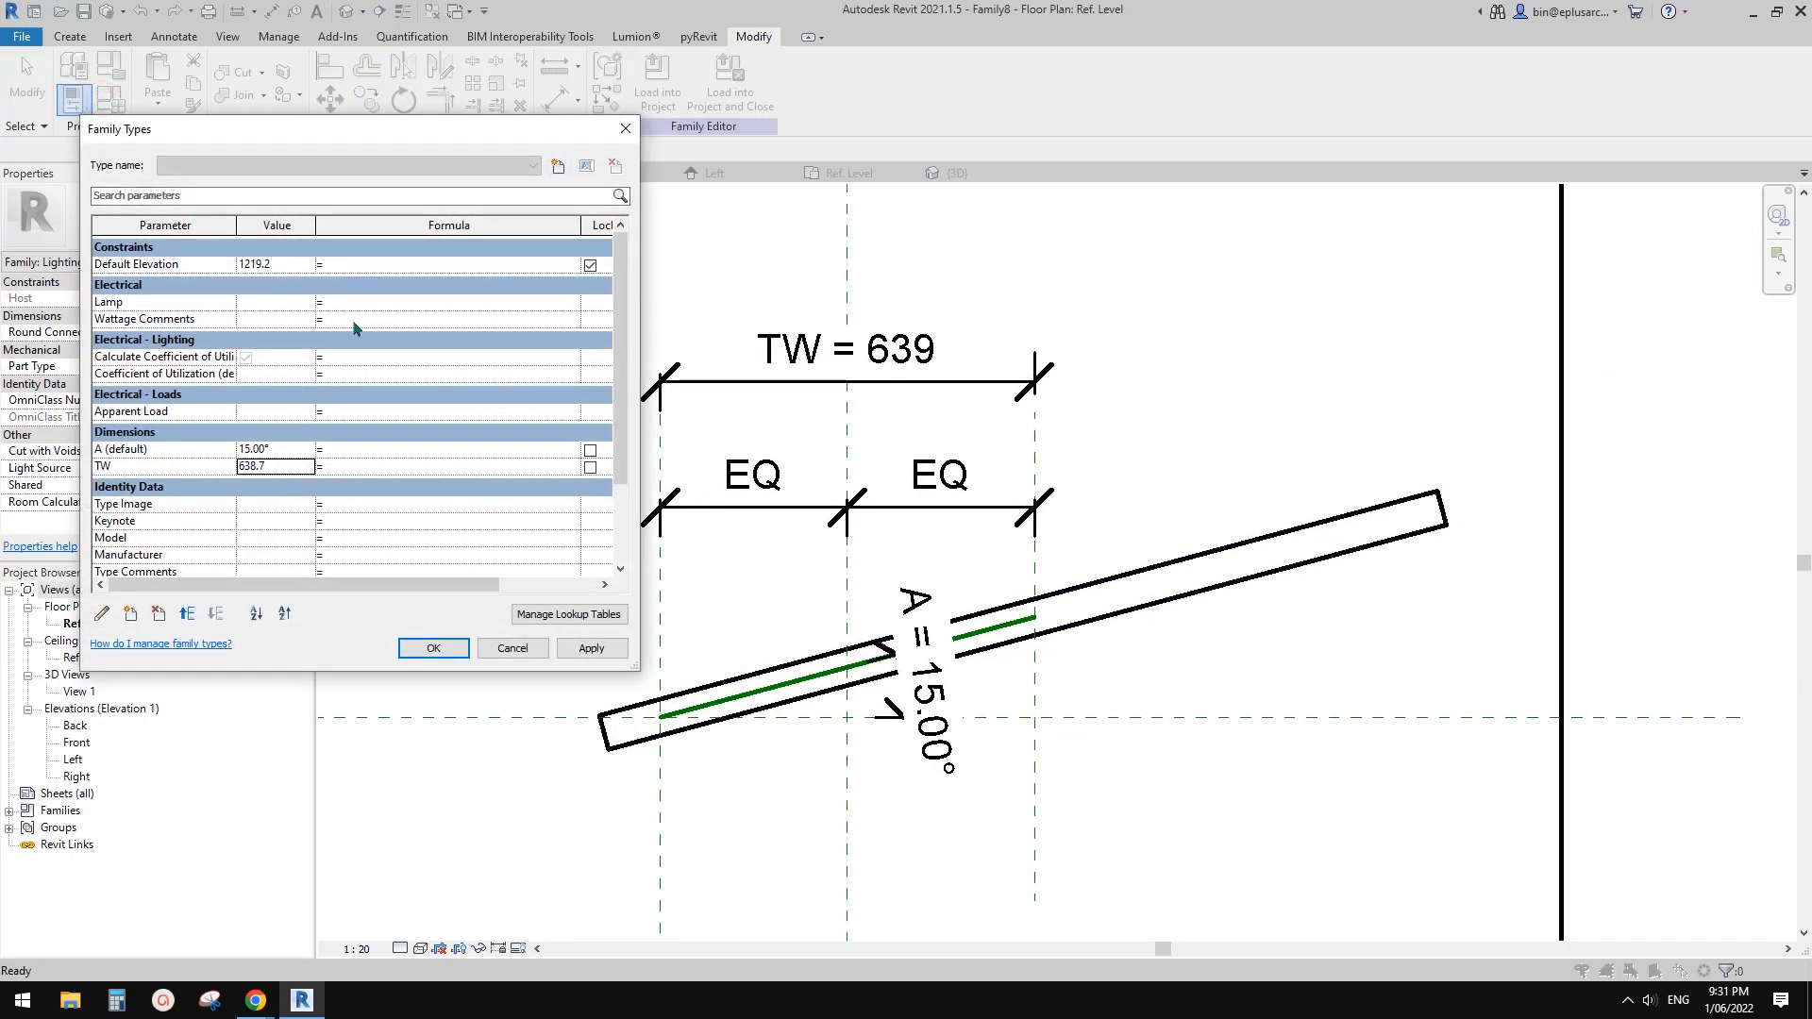
key(Escape)
click(1123, 604)
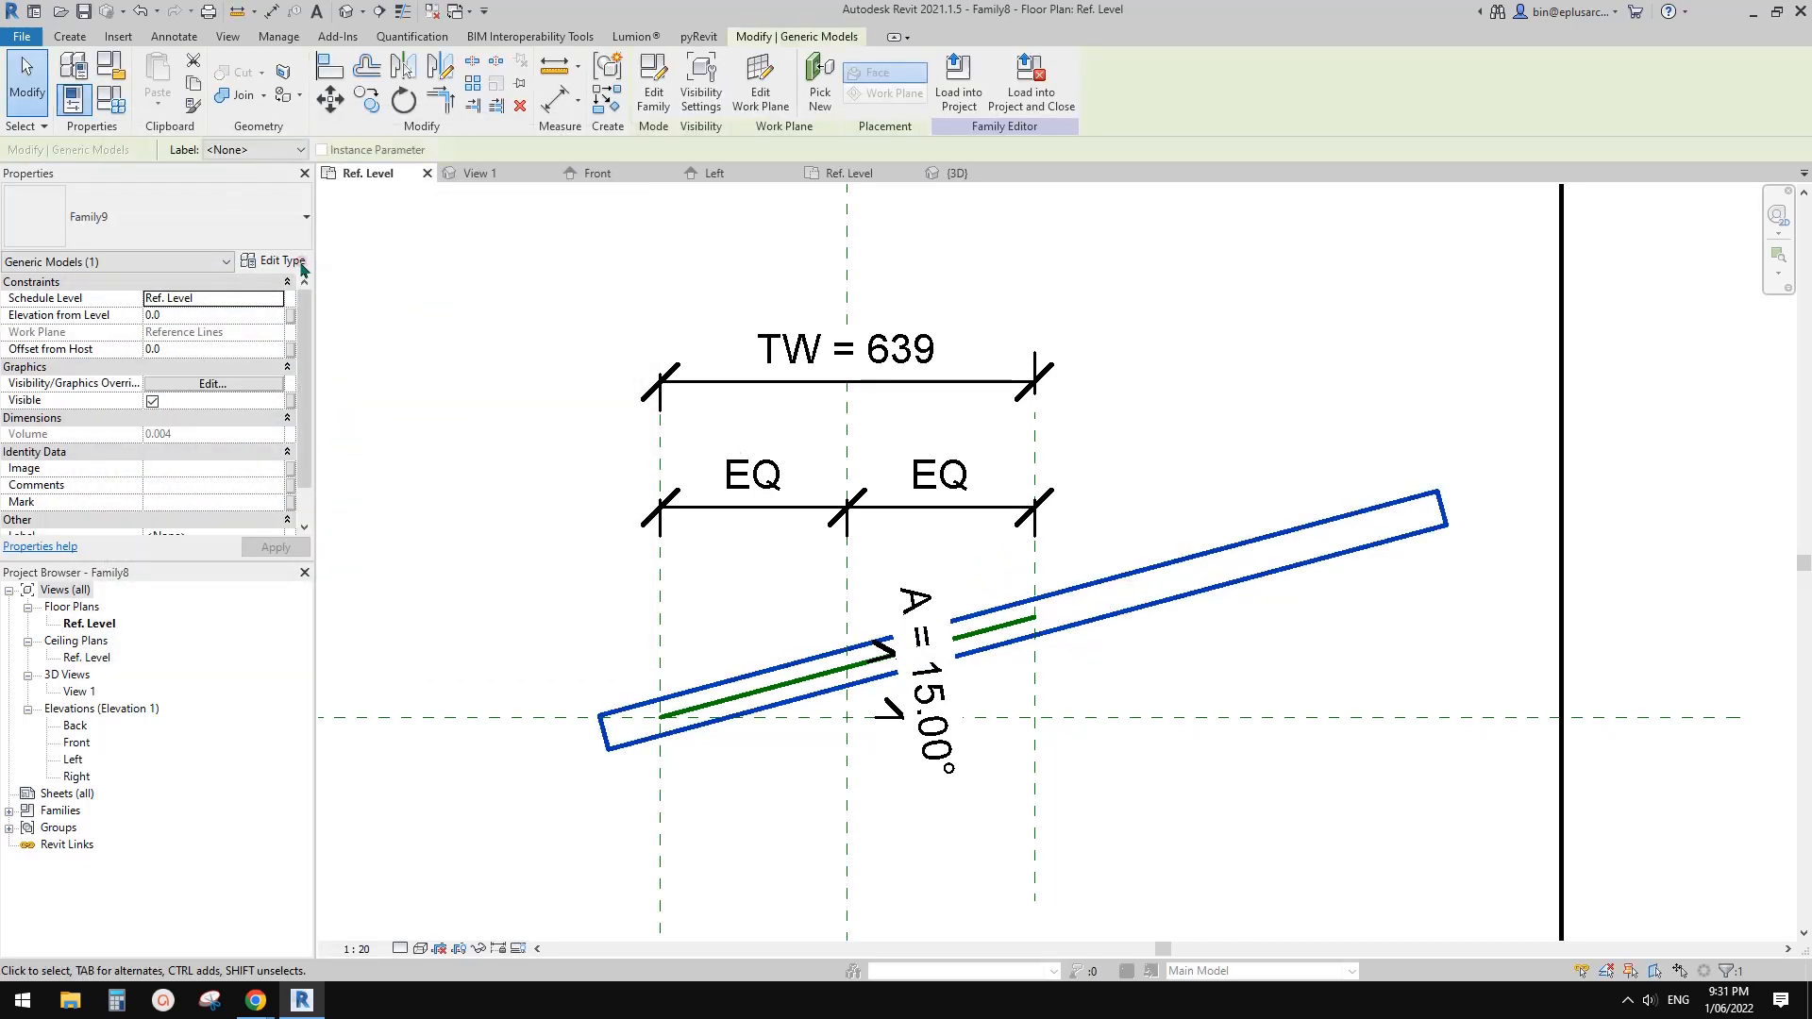
click(299, 264)
click(426, 322)
text(1200)
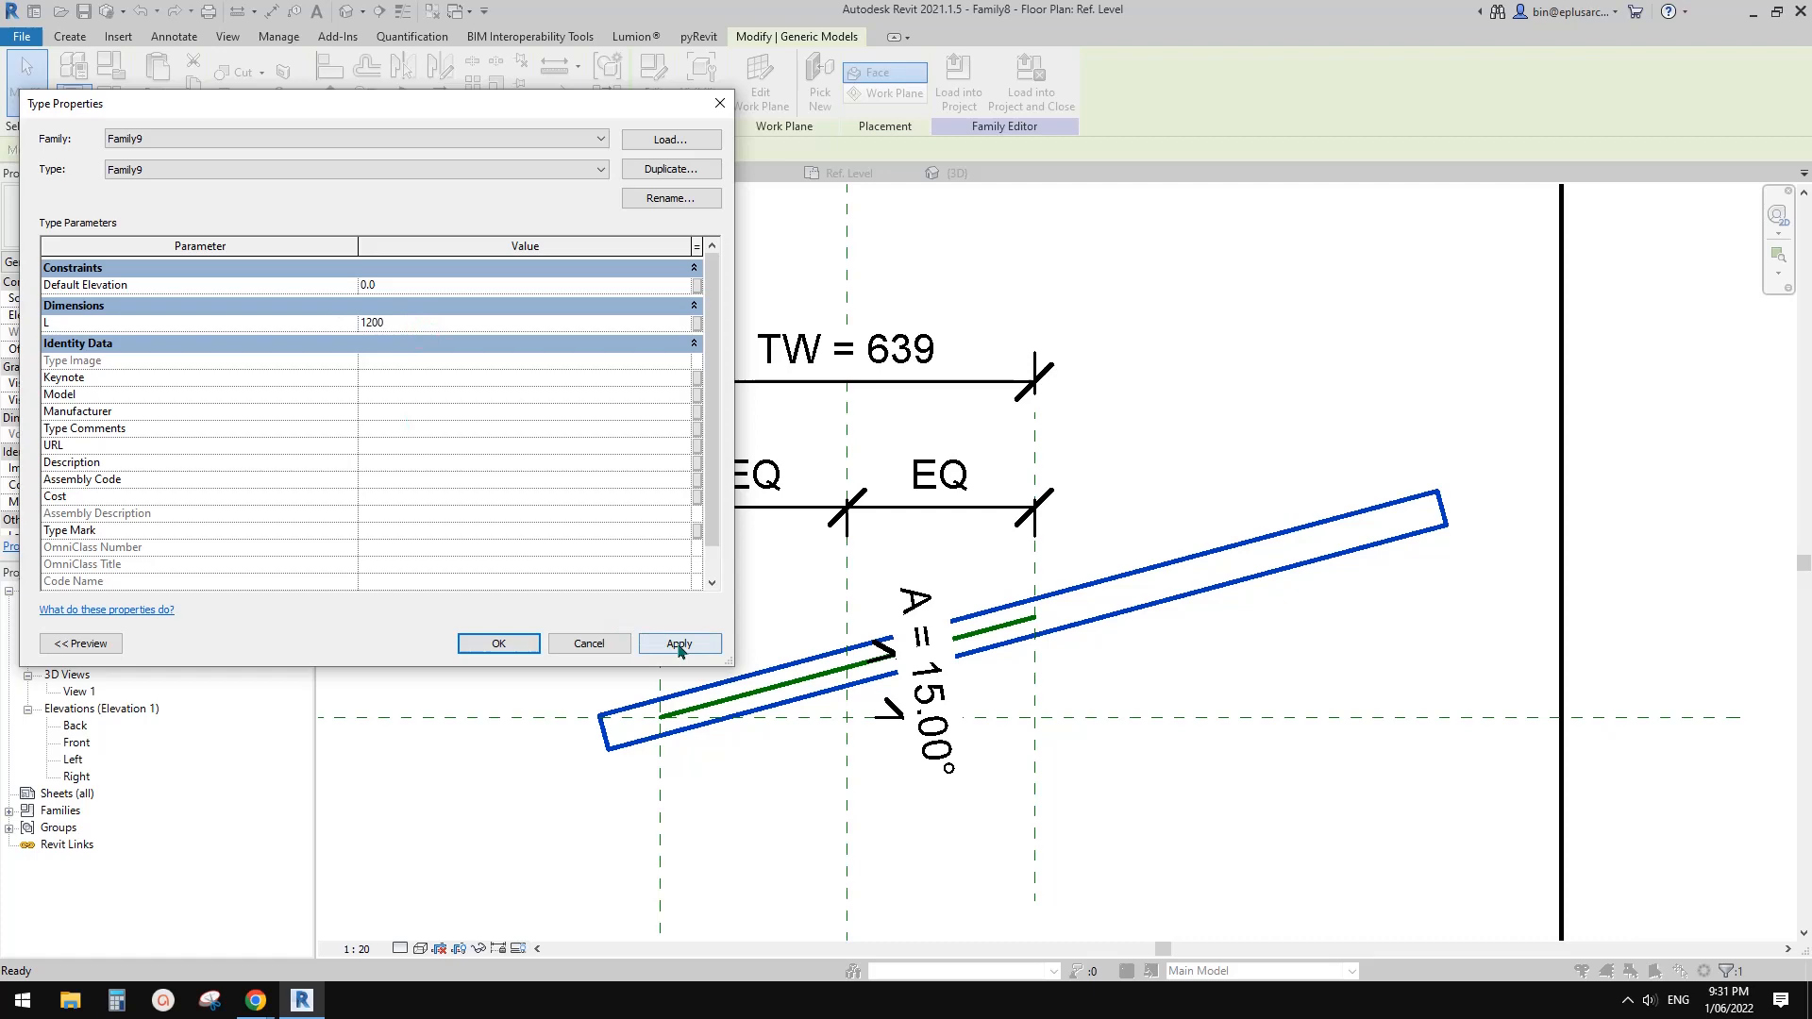
click(679, 645)
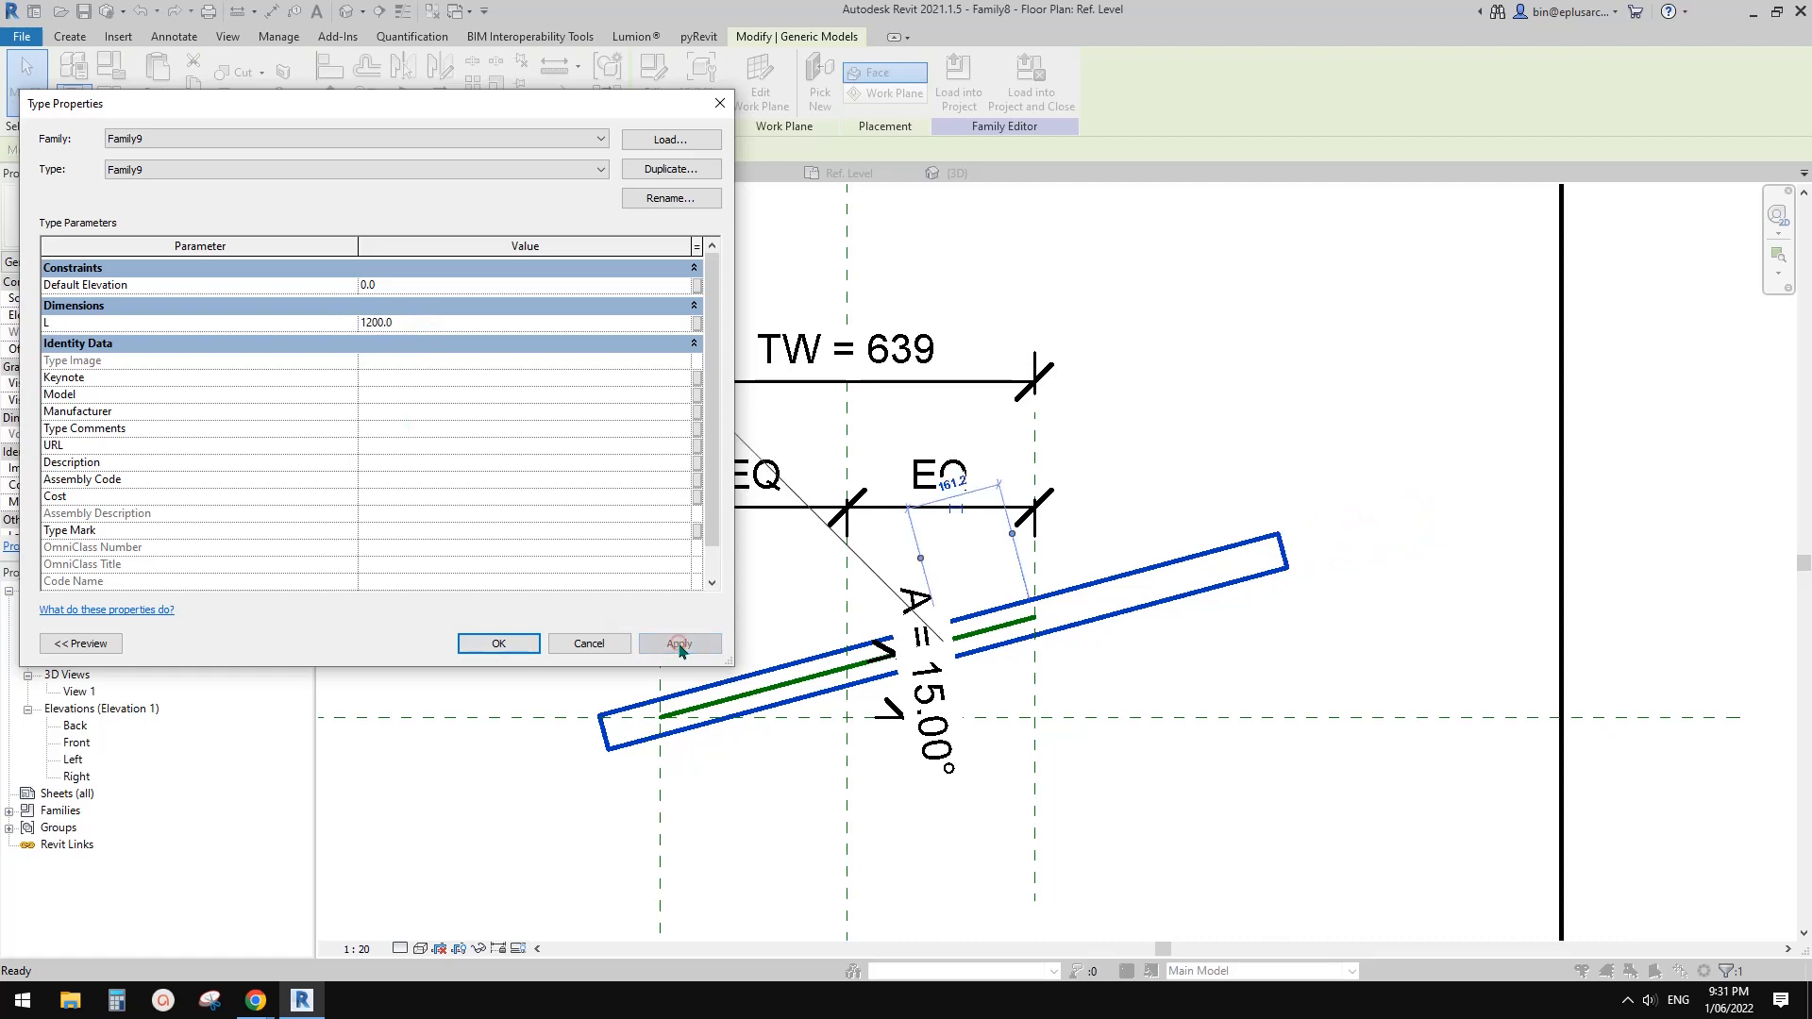
click(514, 646)
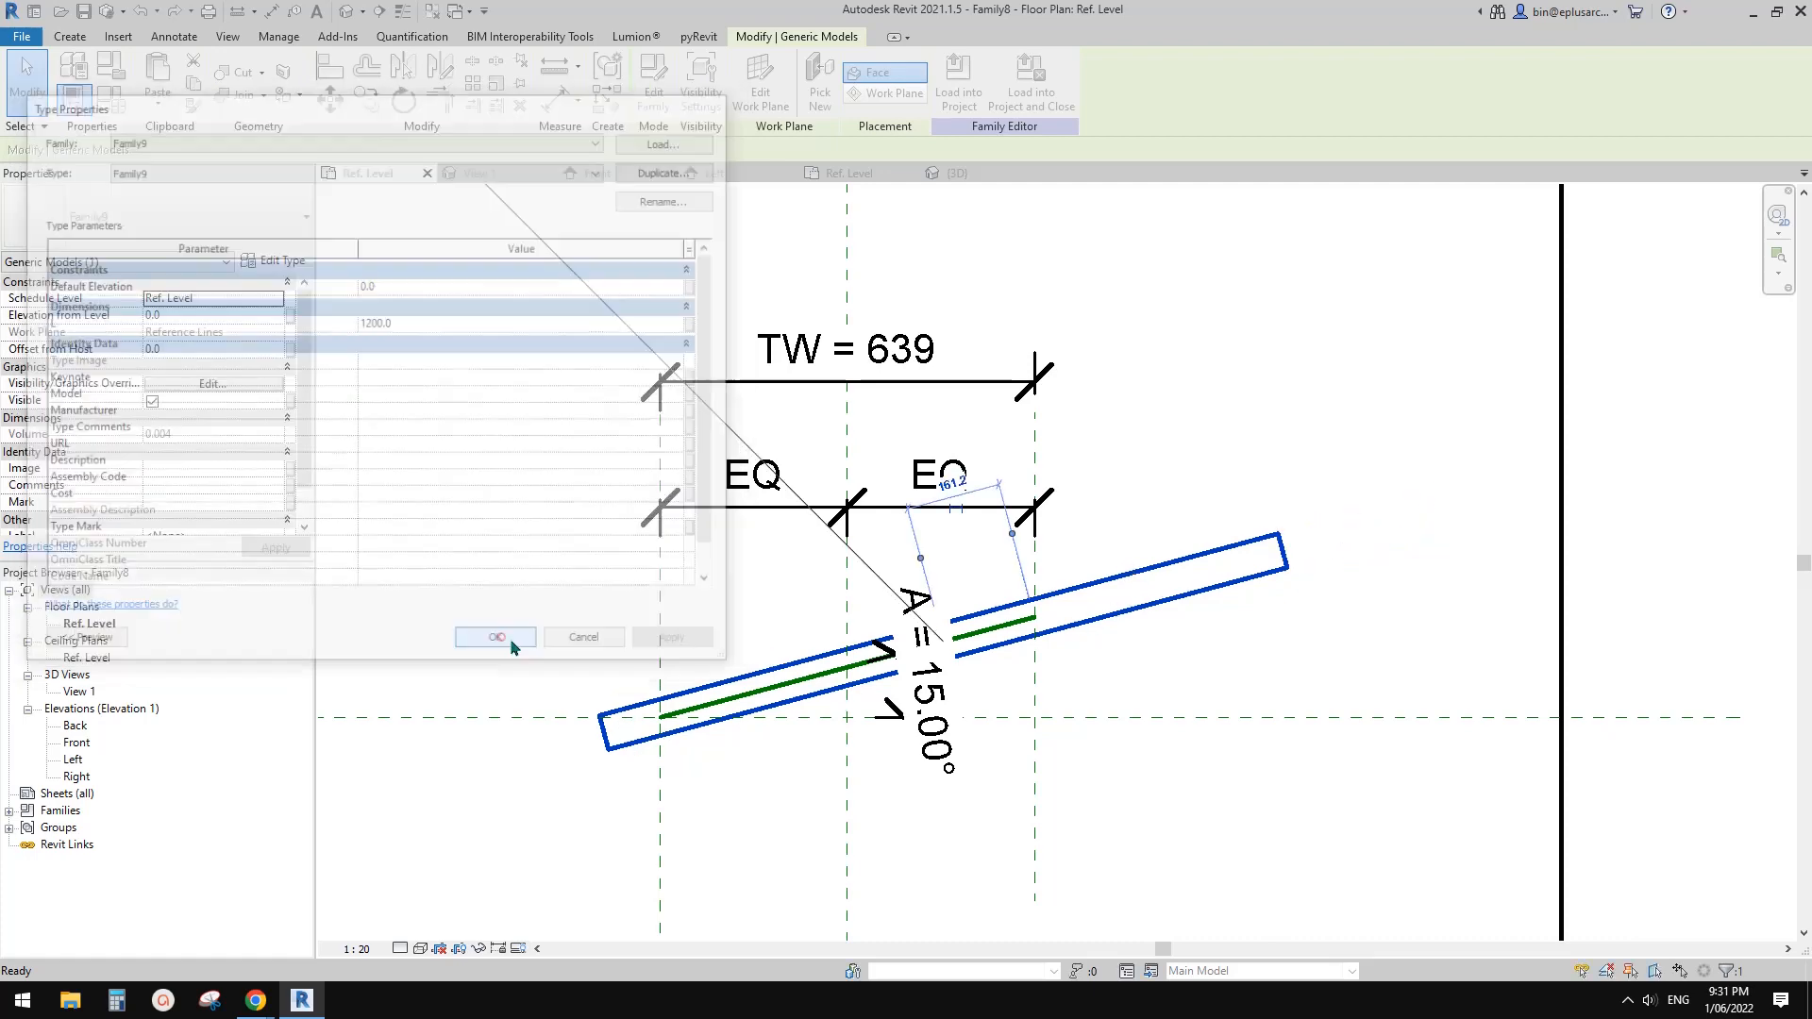
click(1103, 511)
middle_drag(1064, 511, 1355, 493)
scroll(1258, 473, up, 1)
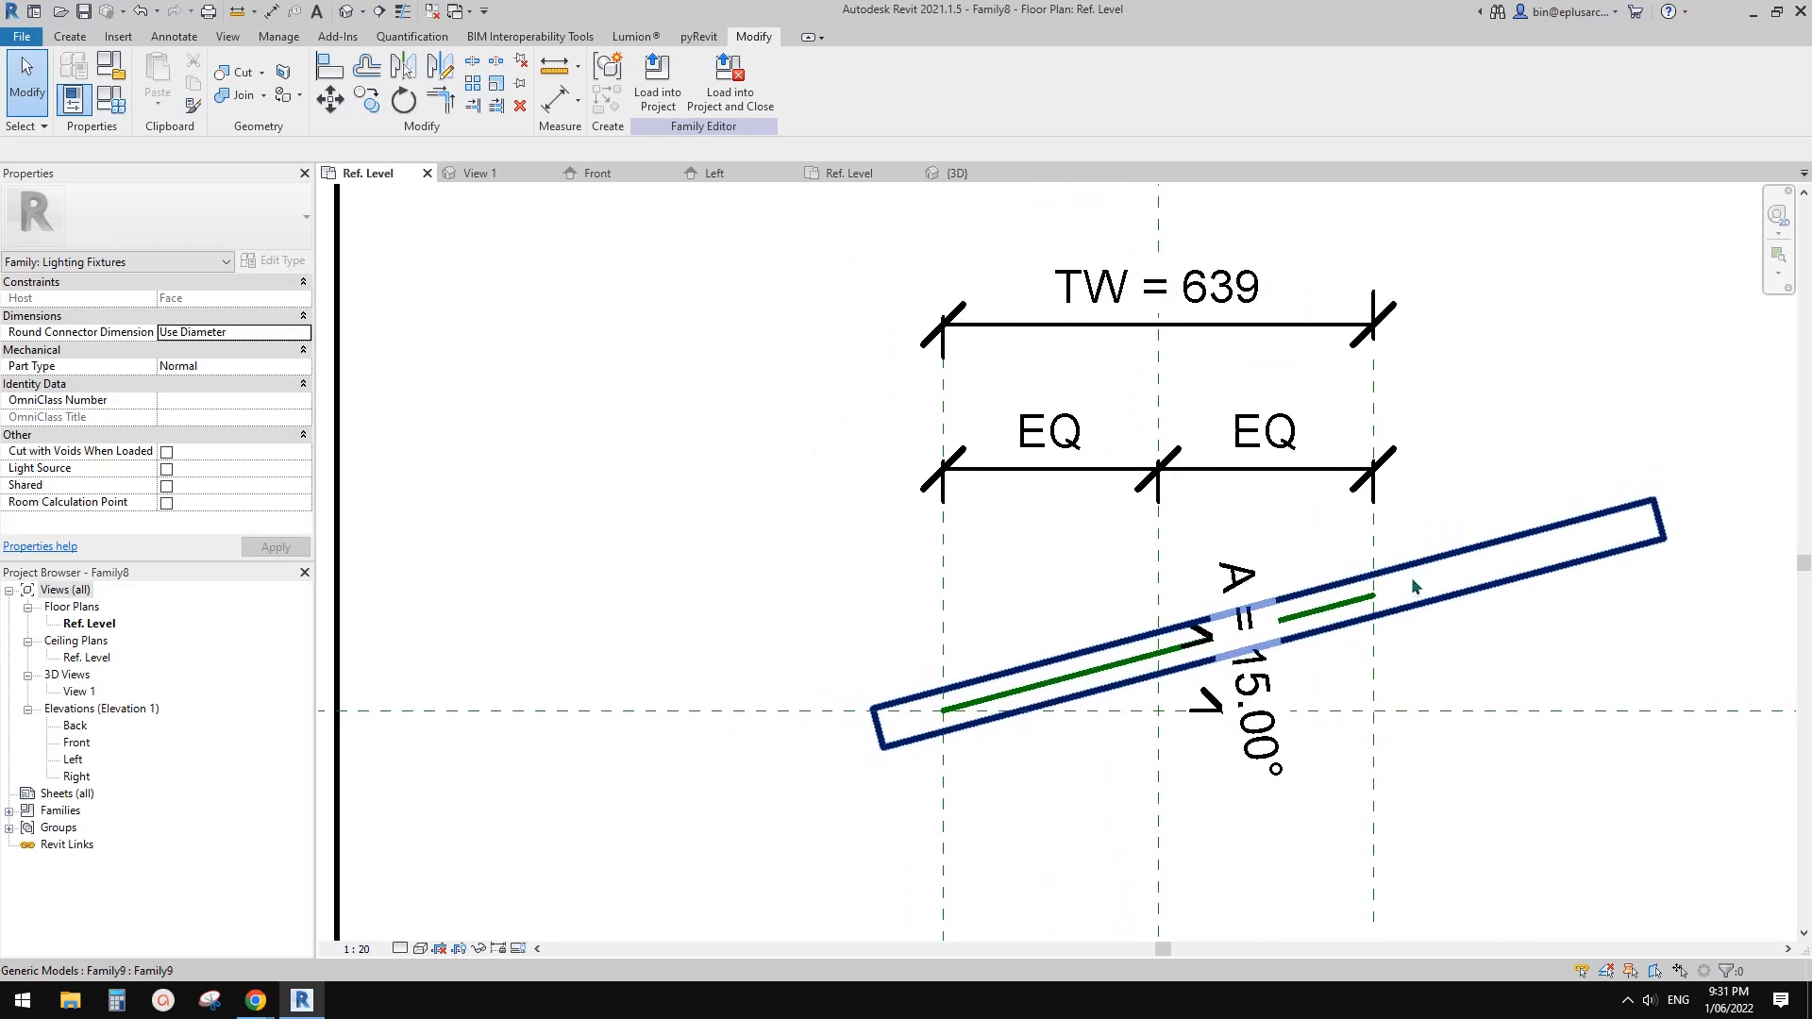
middle_drag(1413, 586, 1405, 592)
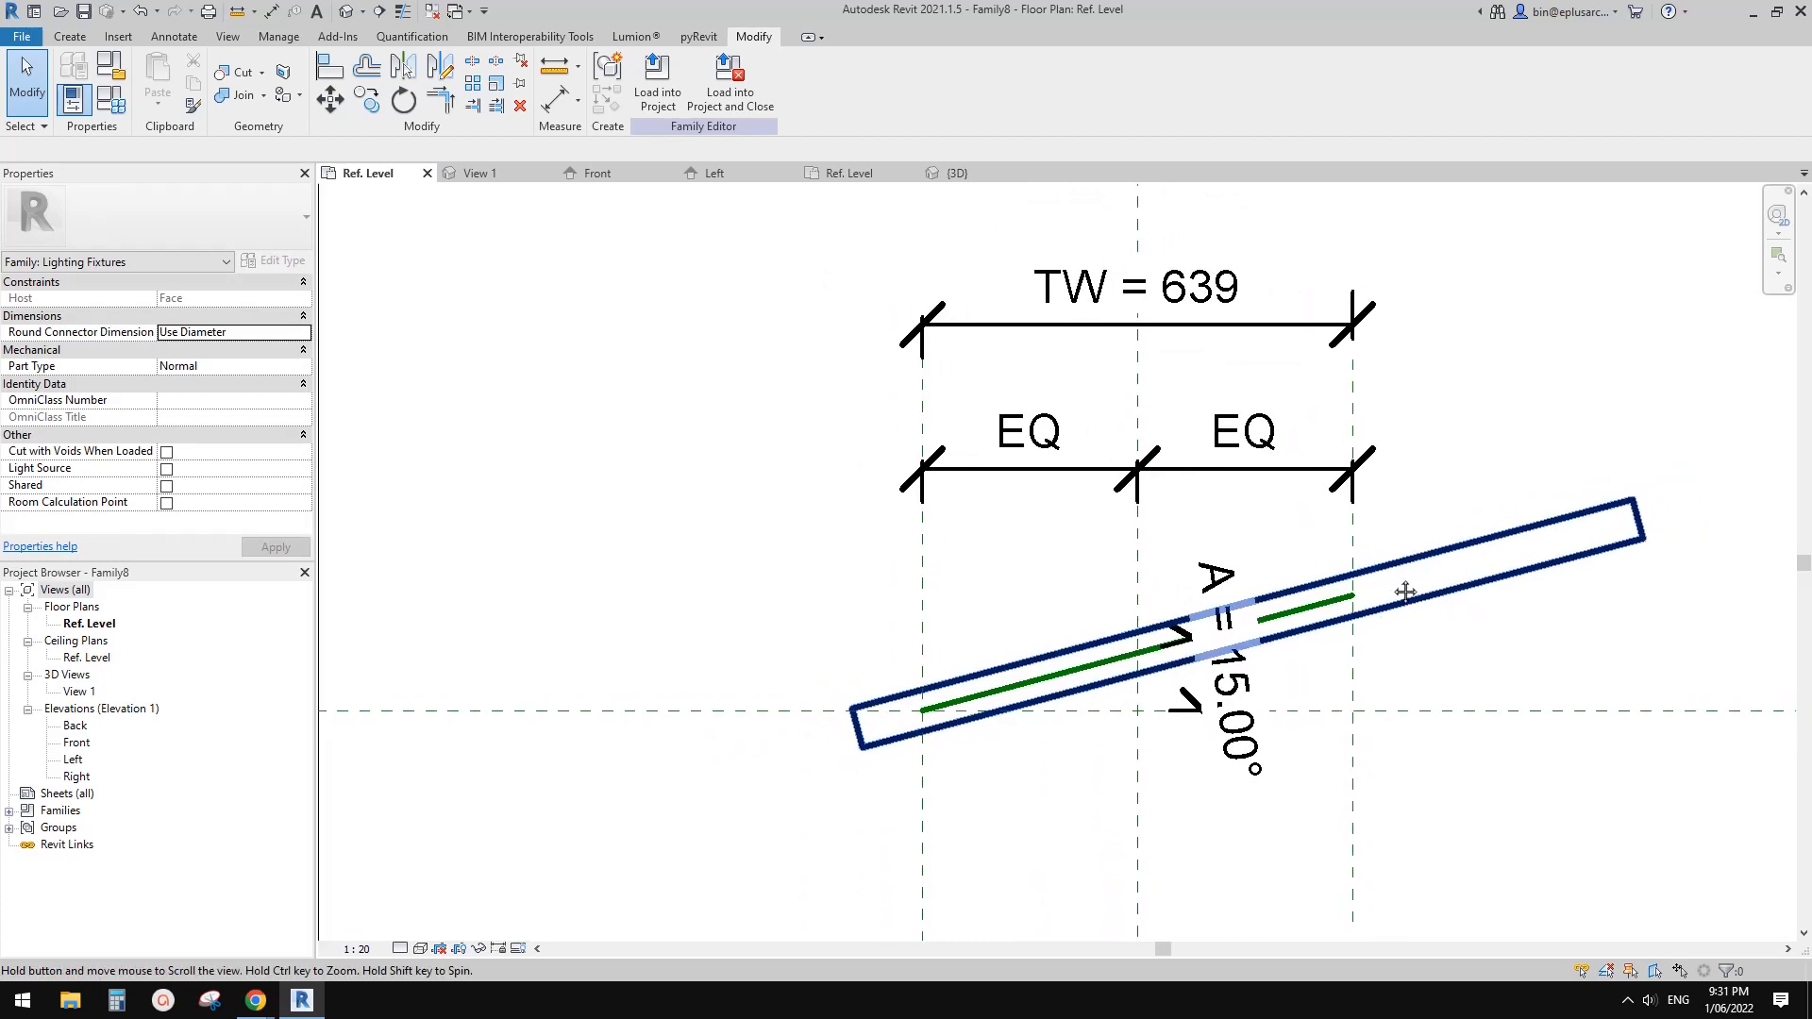
Examine the tube on its host in the default 3D view, check the connector sketch in Google Docs in Chrome, and return to Revit.
click(346, 11)
scroll(1058, 471, down, 1)
shift+middle_drag(1043, 503, 1335, 432)
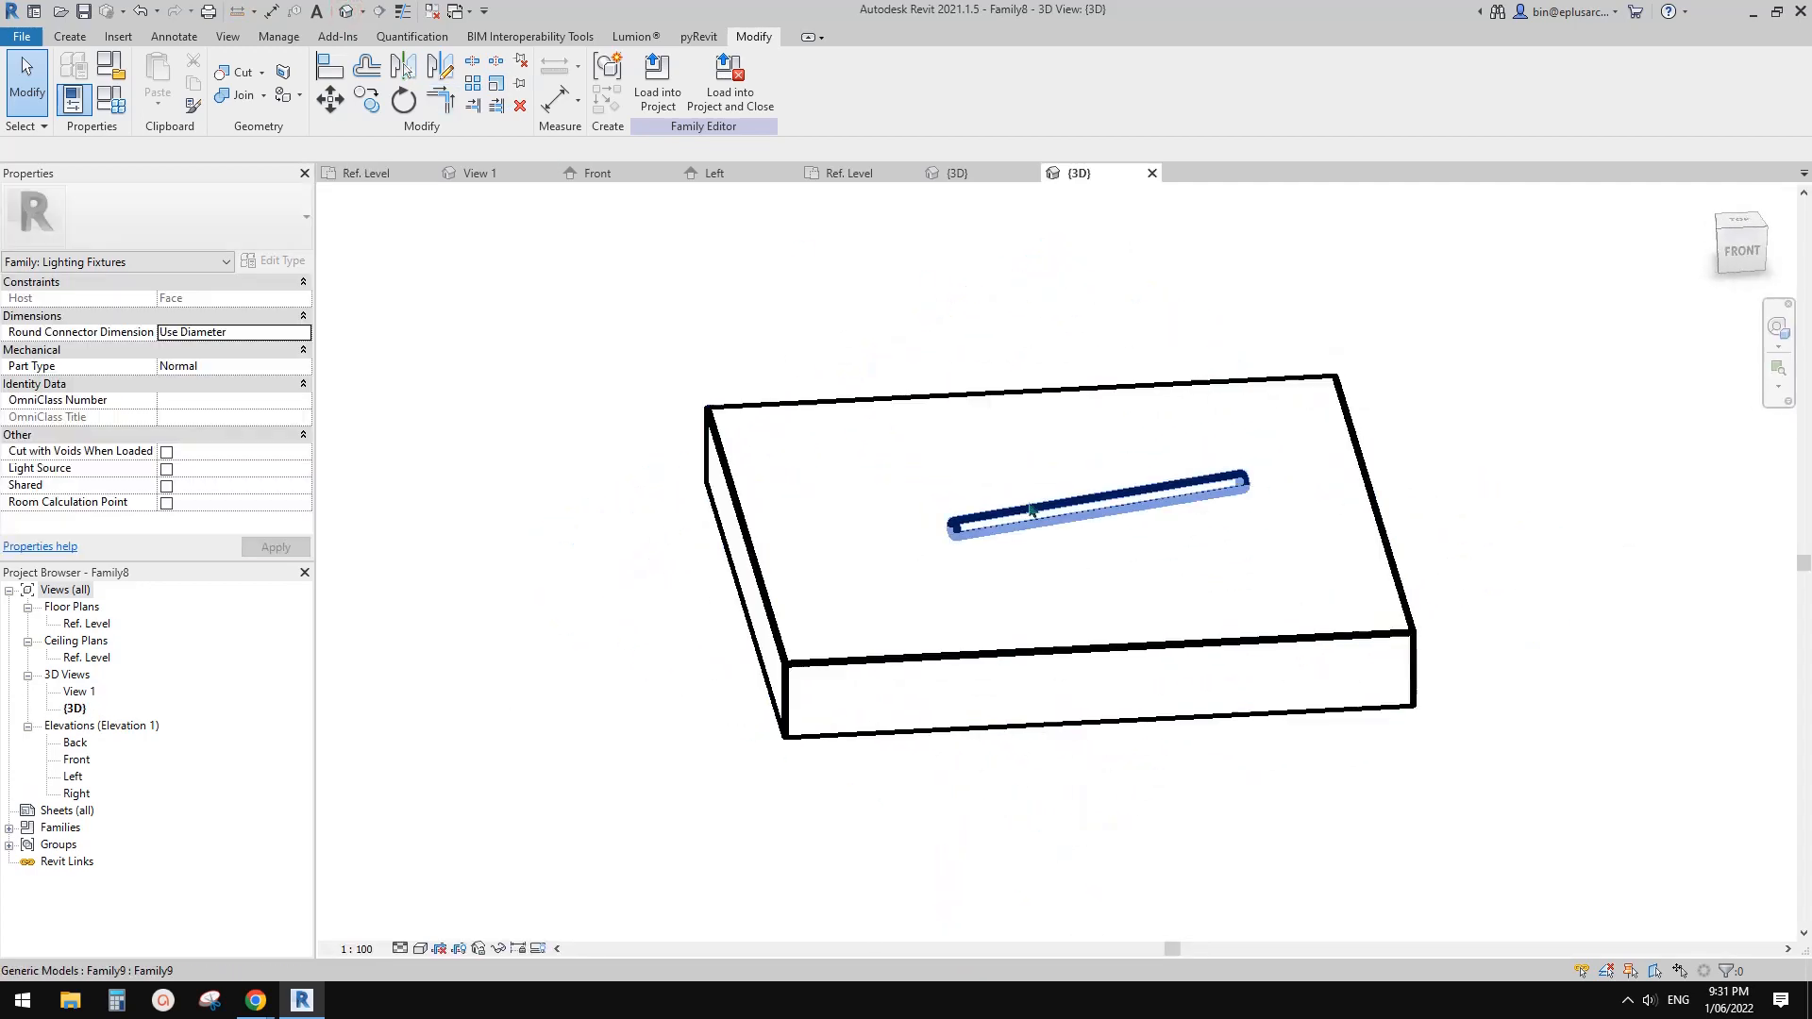
scroll(1028, 514, up, 2)
click(1027, 514)
key(Escape)
mouse_move(256, 1000)
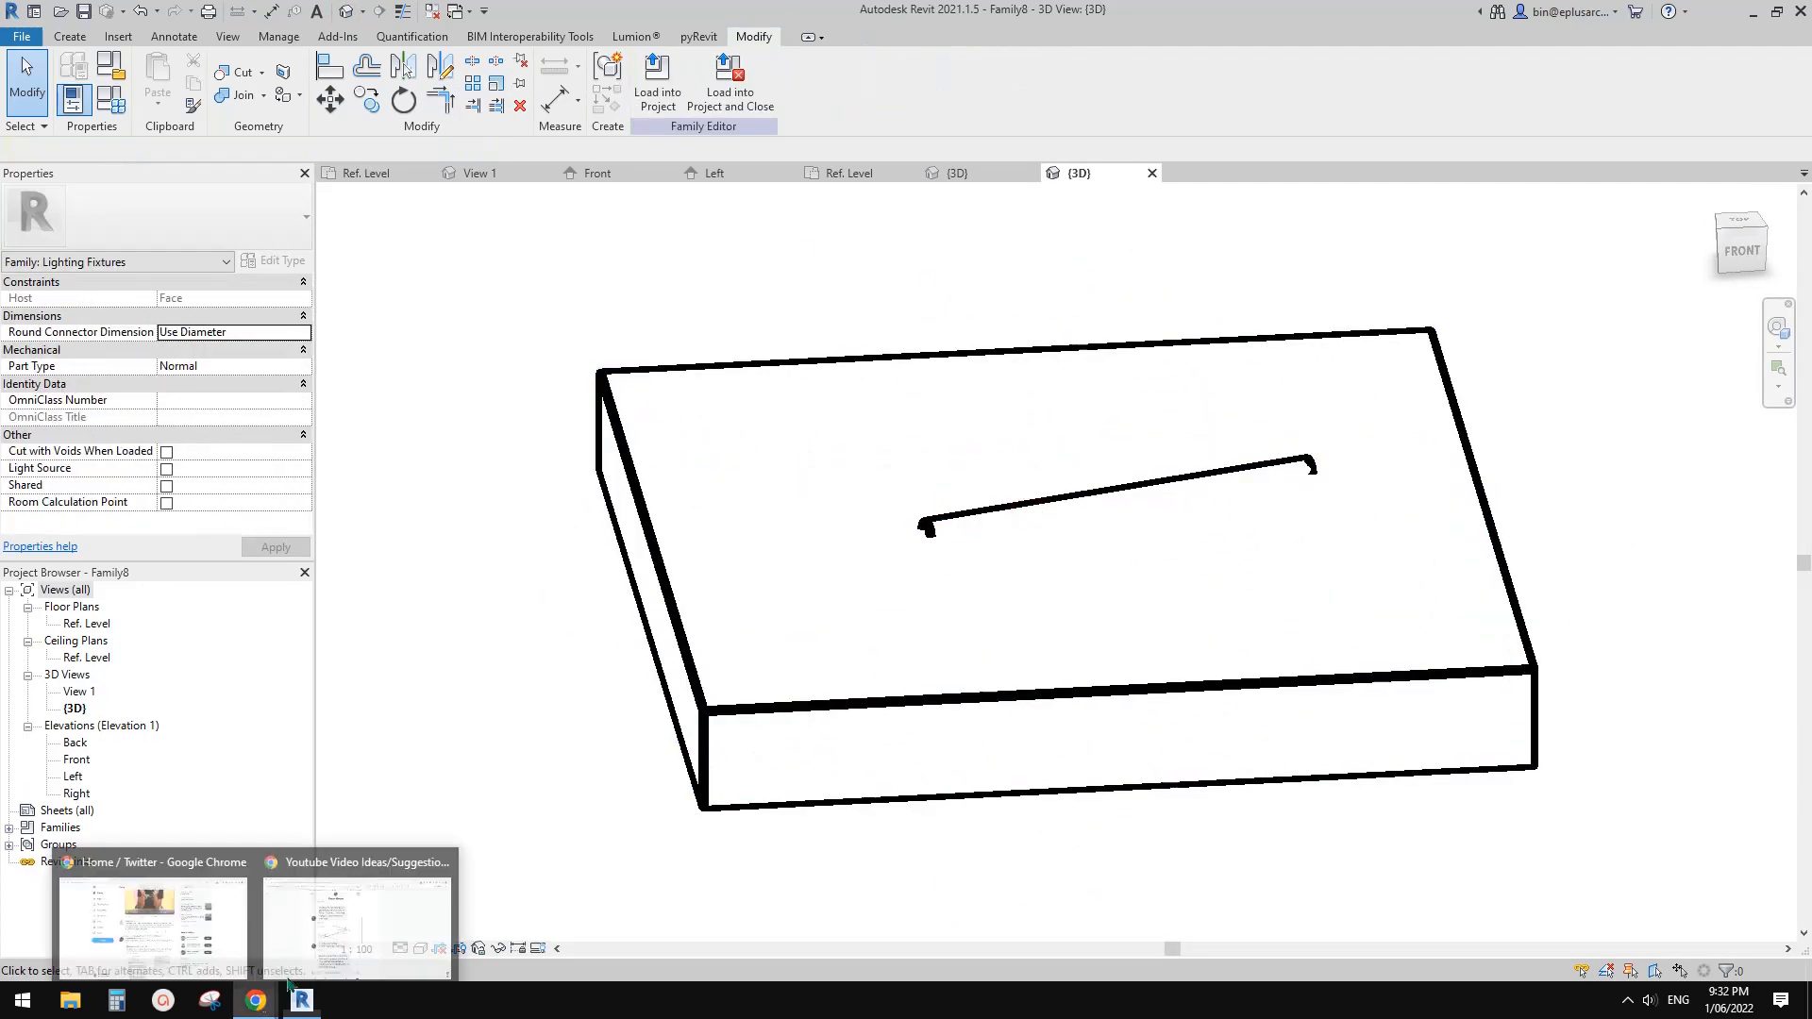
click(346, 930)
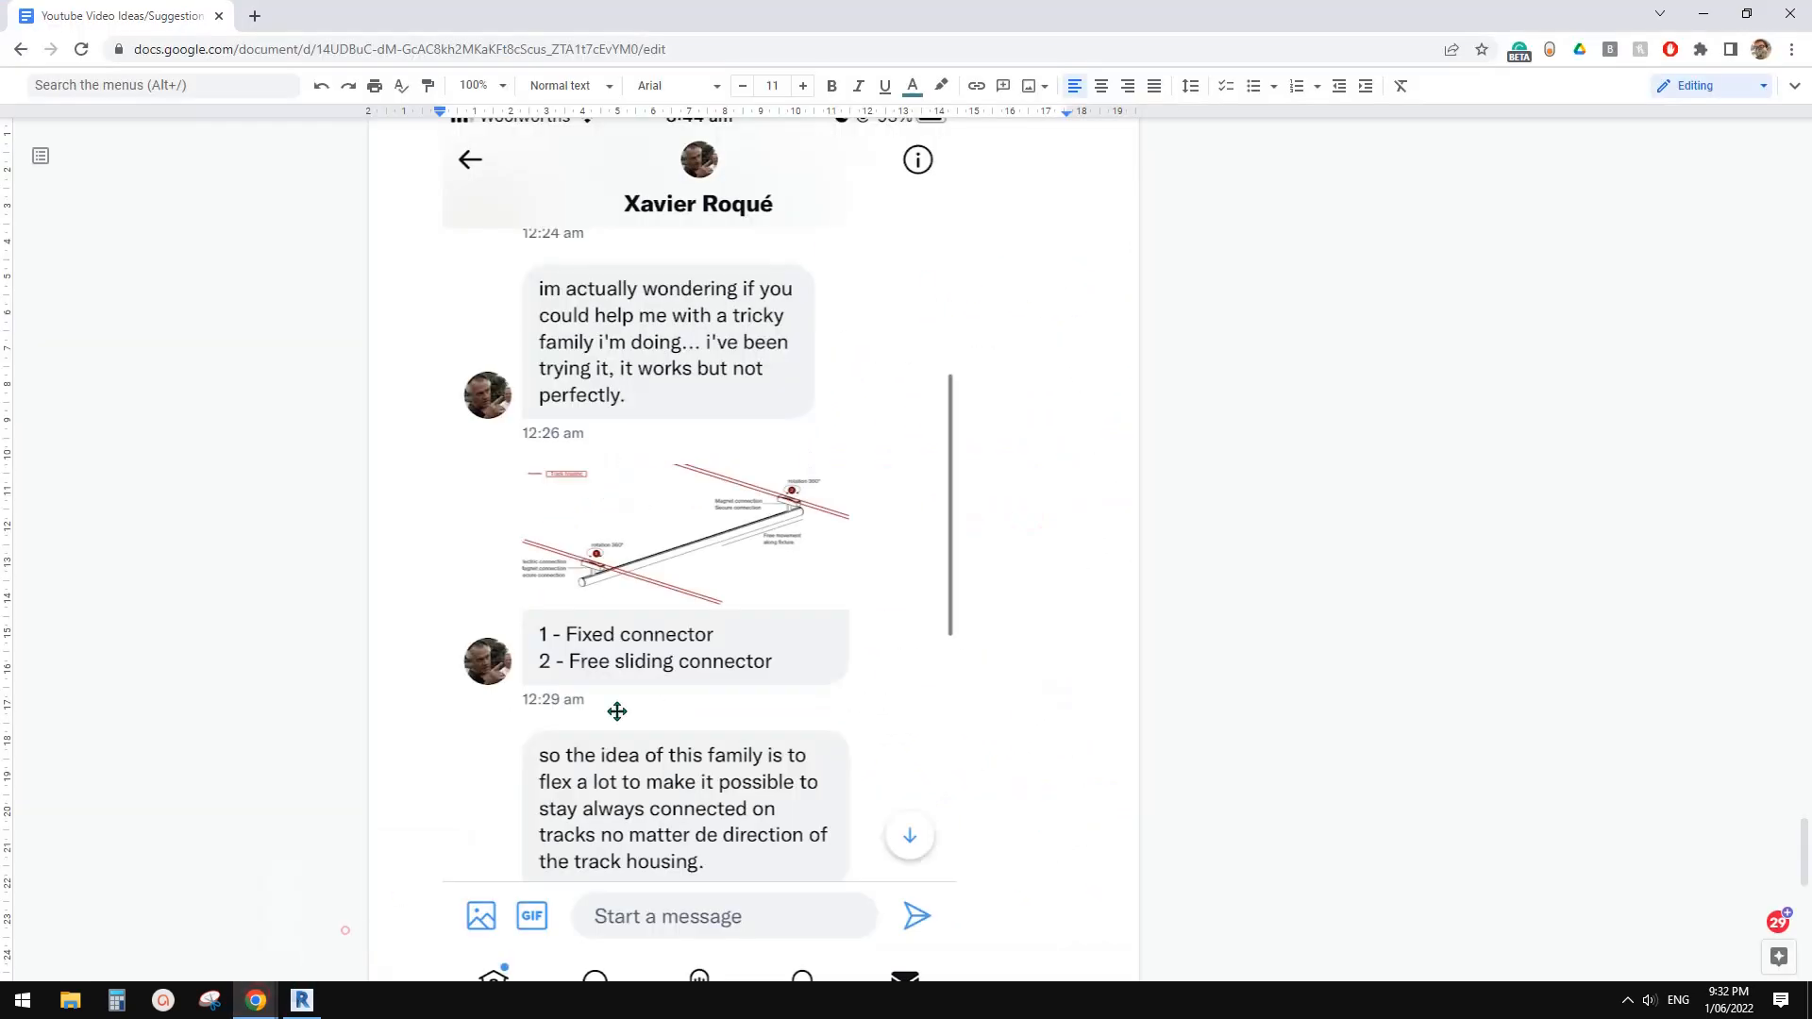
click(302, 1005)
Open the nested tube family for editing and select its sweep in the 3D view.
scroll(878, 751, down, 1)
scroll(972, 692, up, 2)
click(1021, 516)
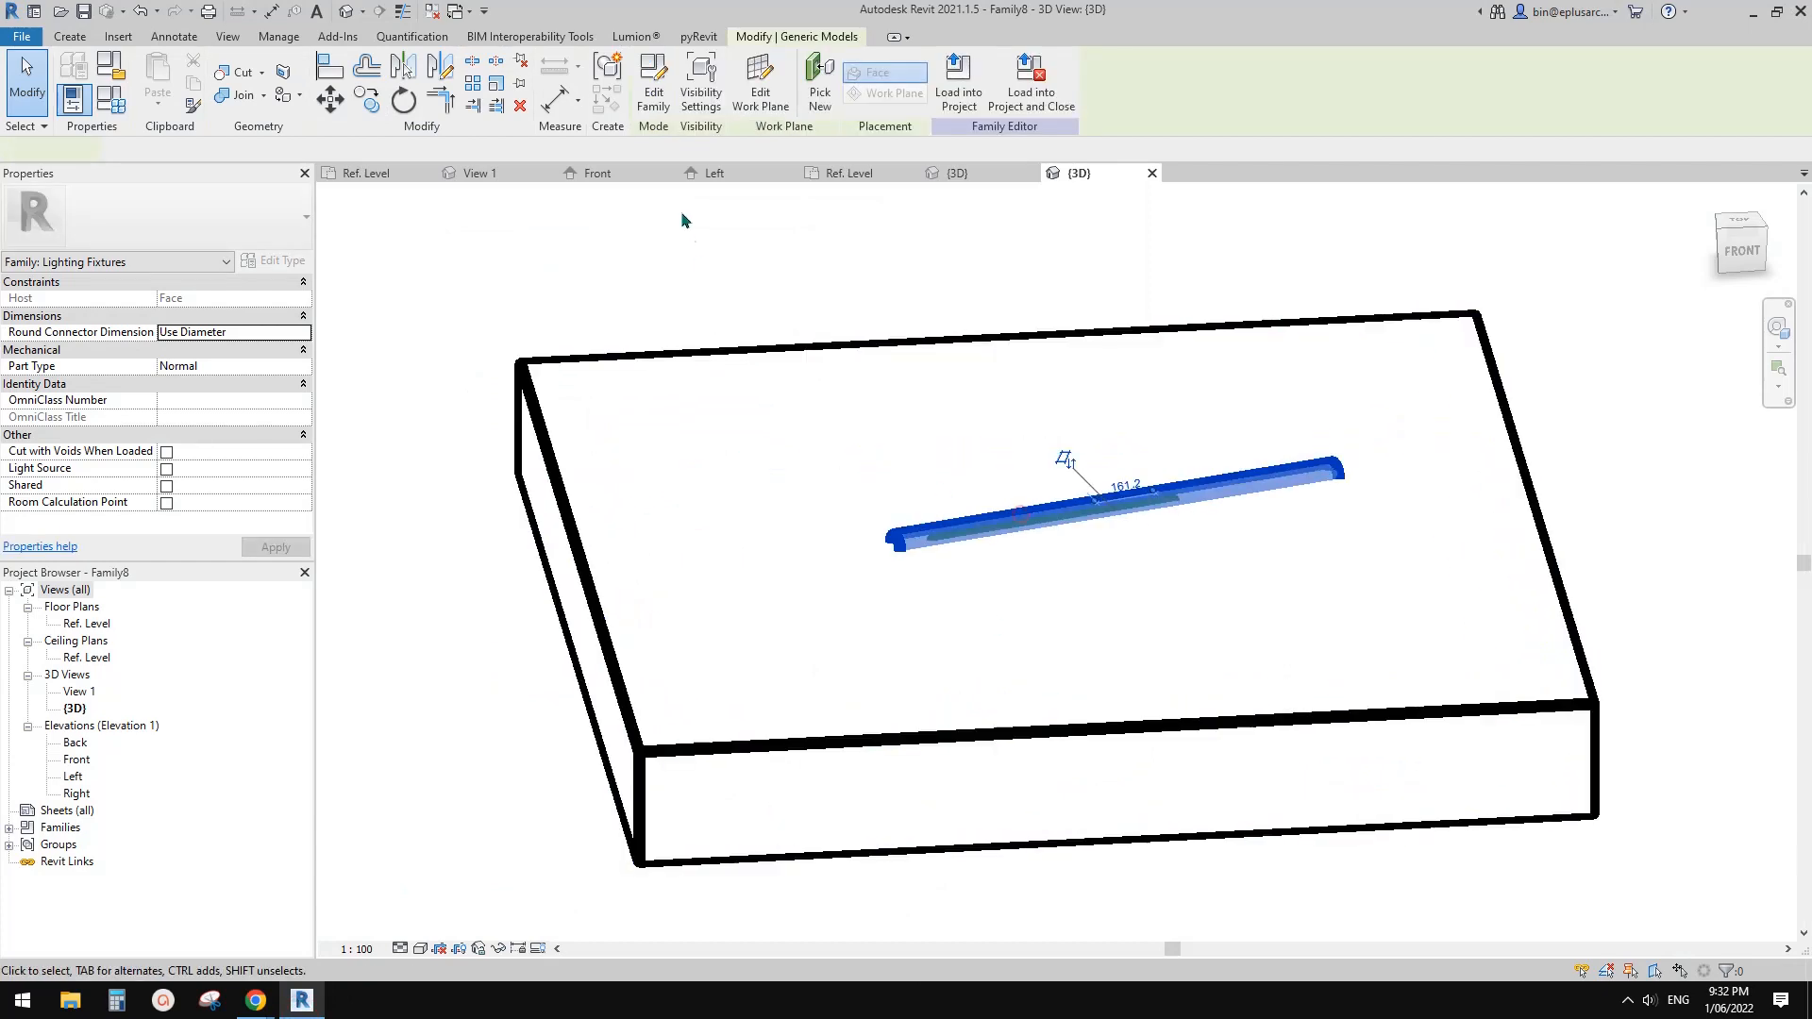
click(653, 77)
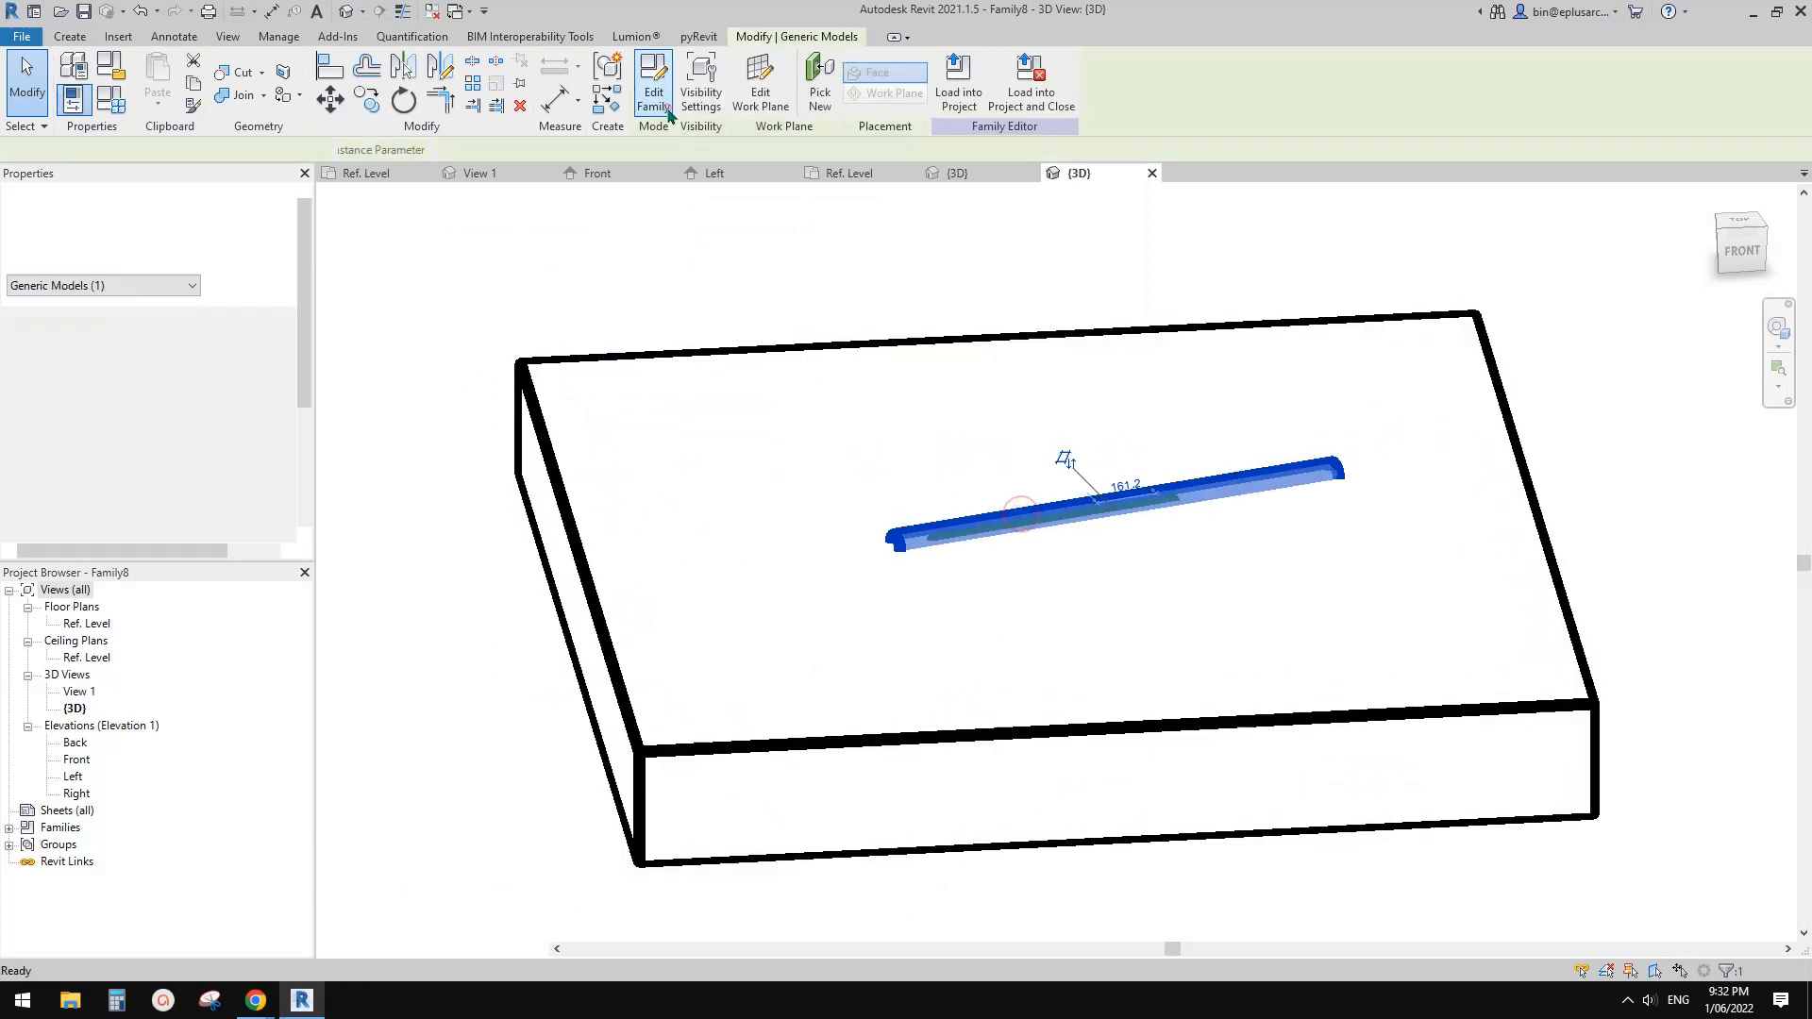
click(346, 11)
click(815, 560)
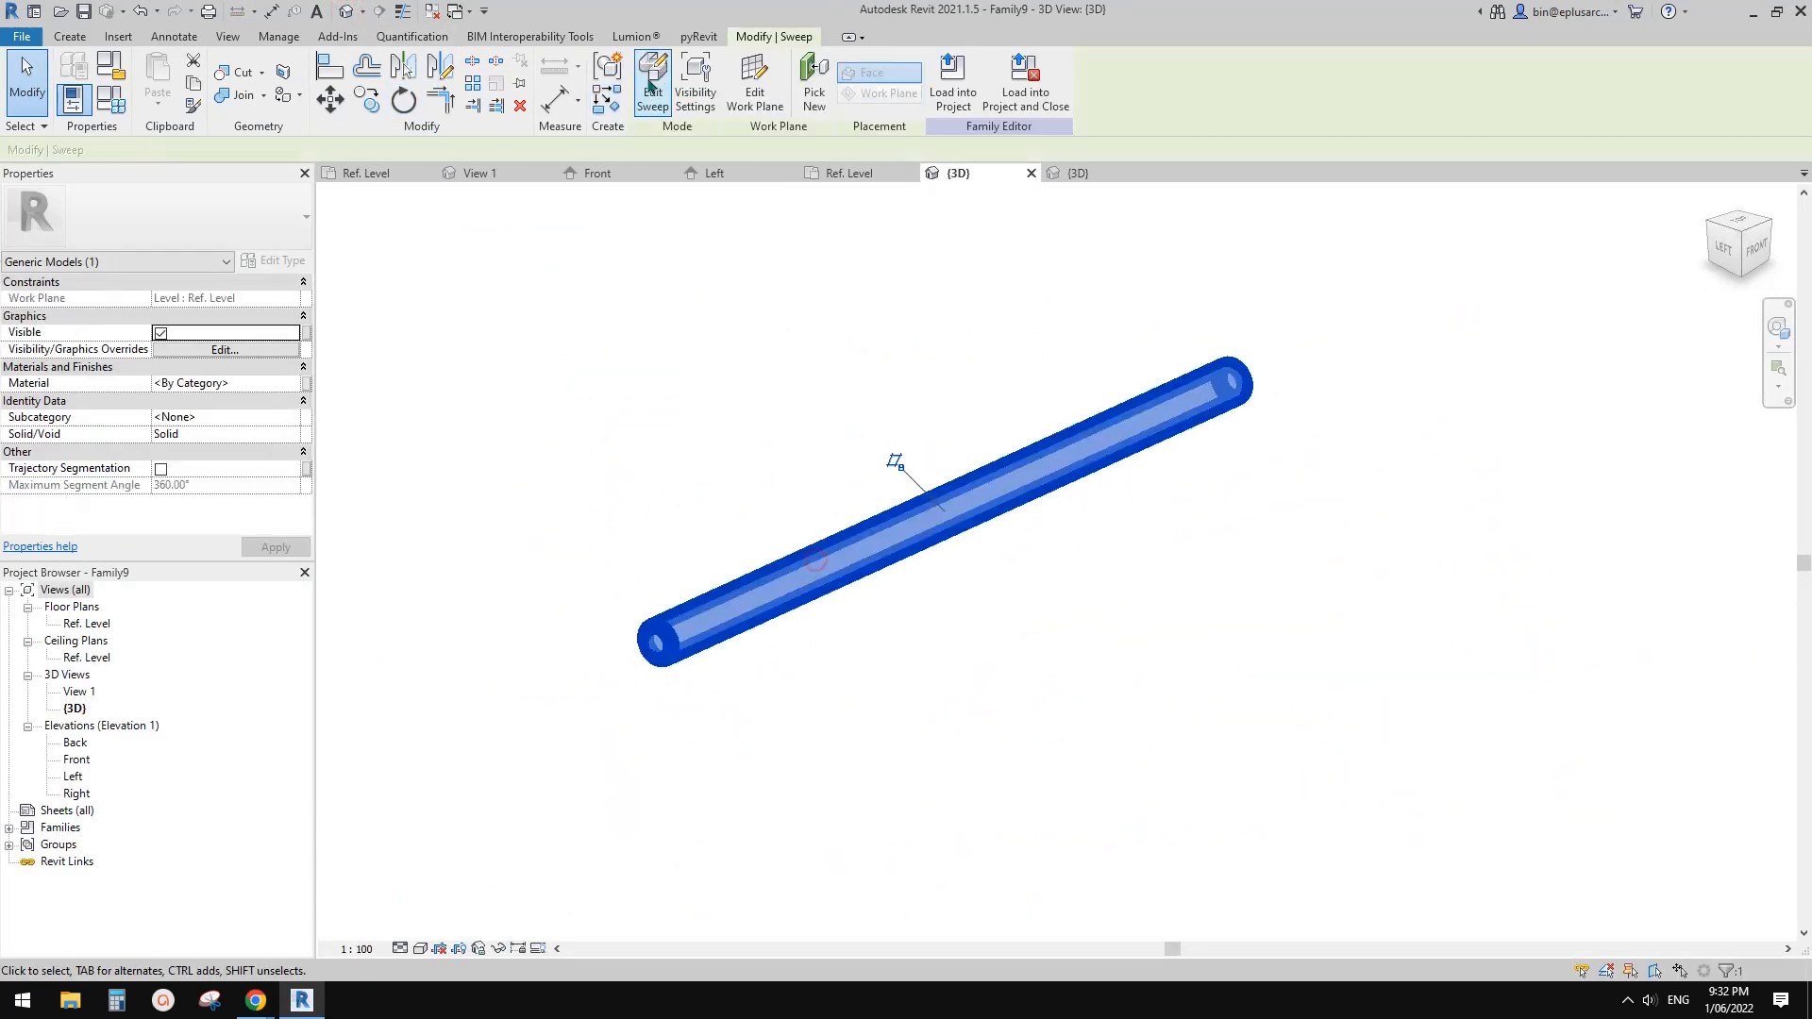
Edit the sweep's profile, move the circle 100 mm straight up from the path, and finish the sweep.
click(651, 79)
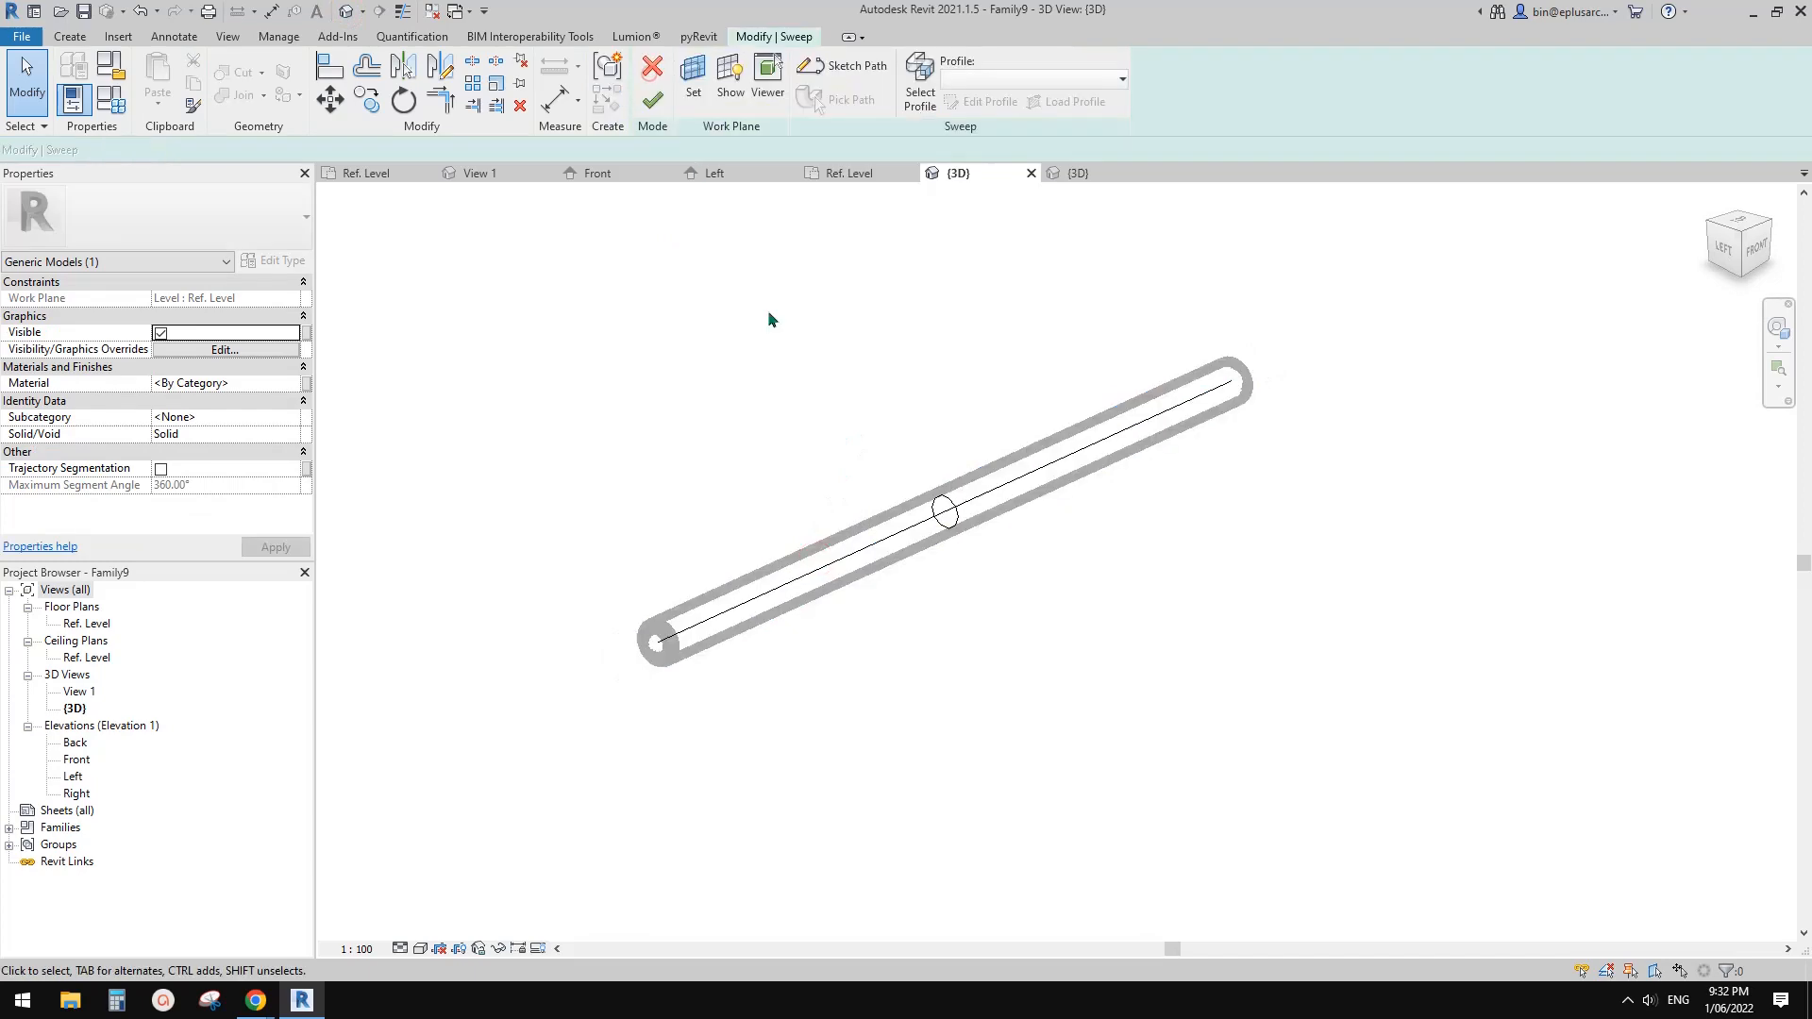
click(937, 101)
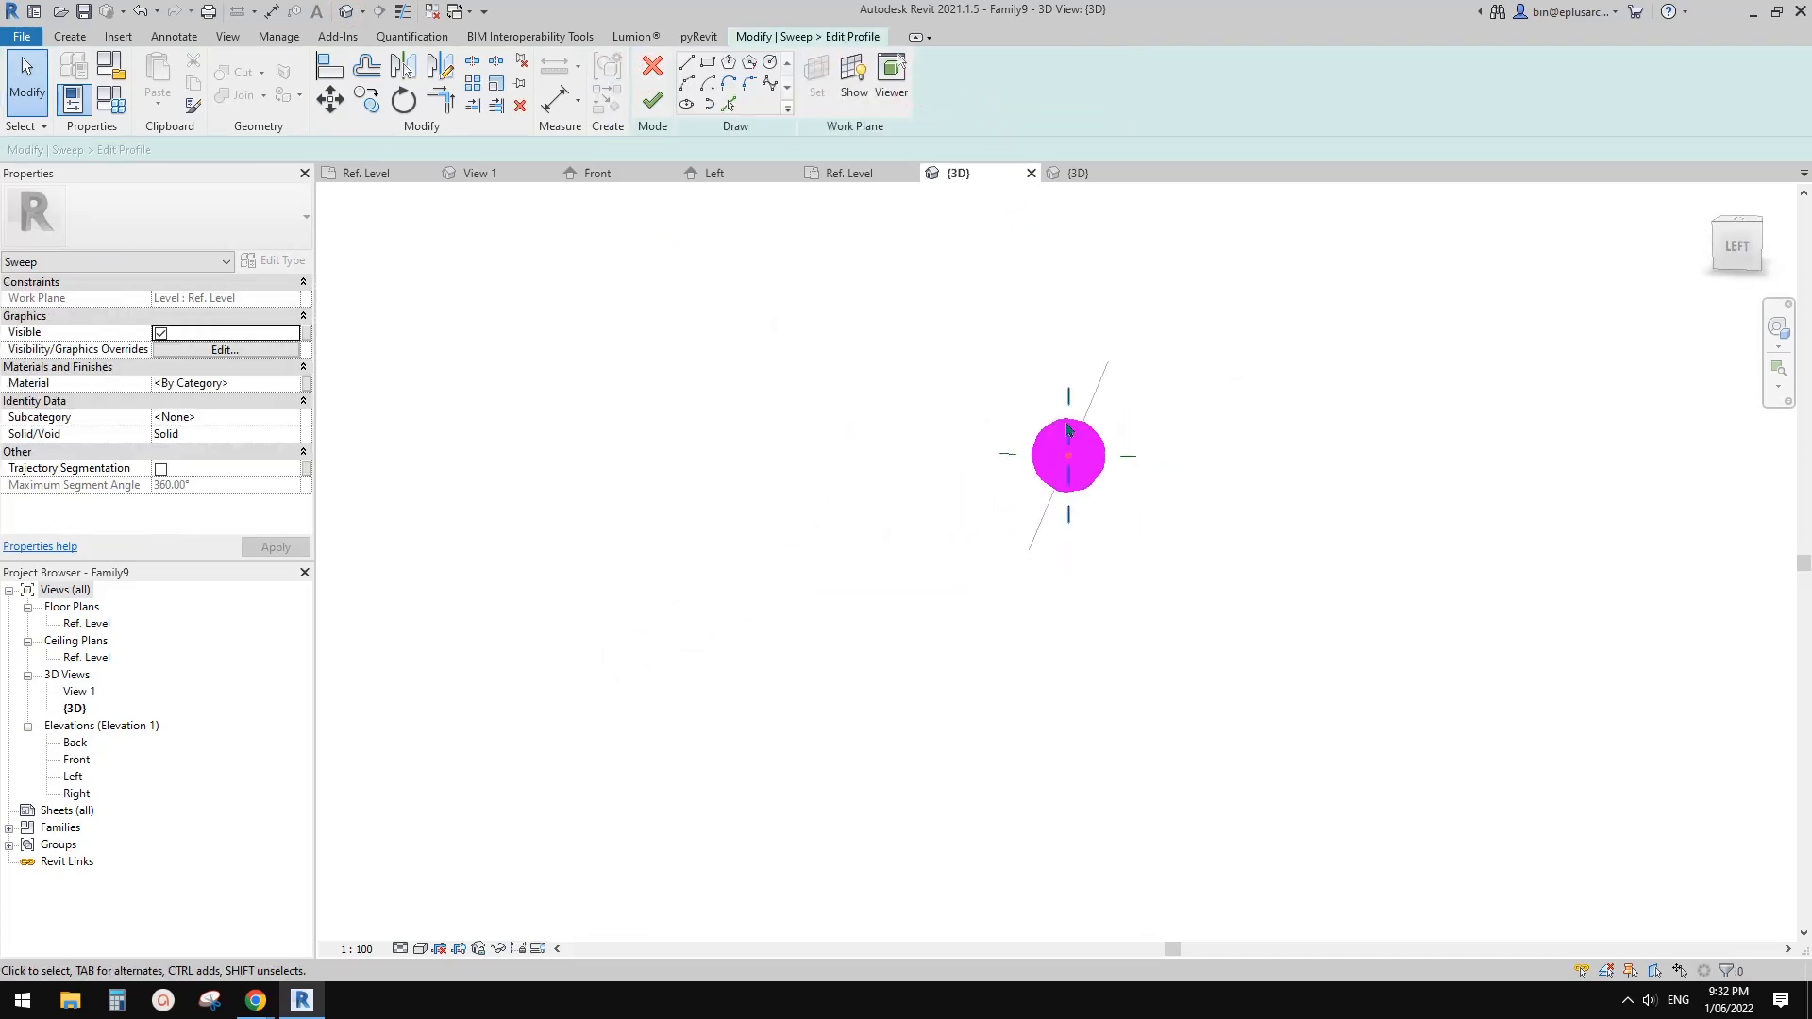
drag(1133, 511, 1134, 509)
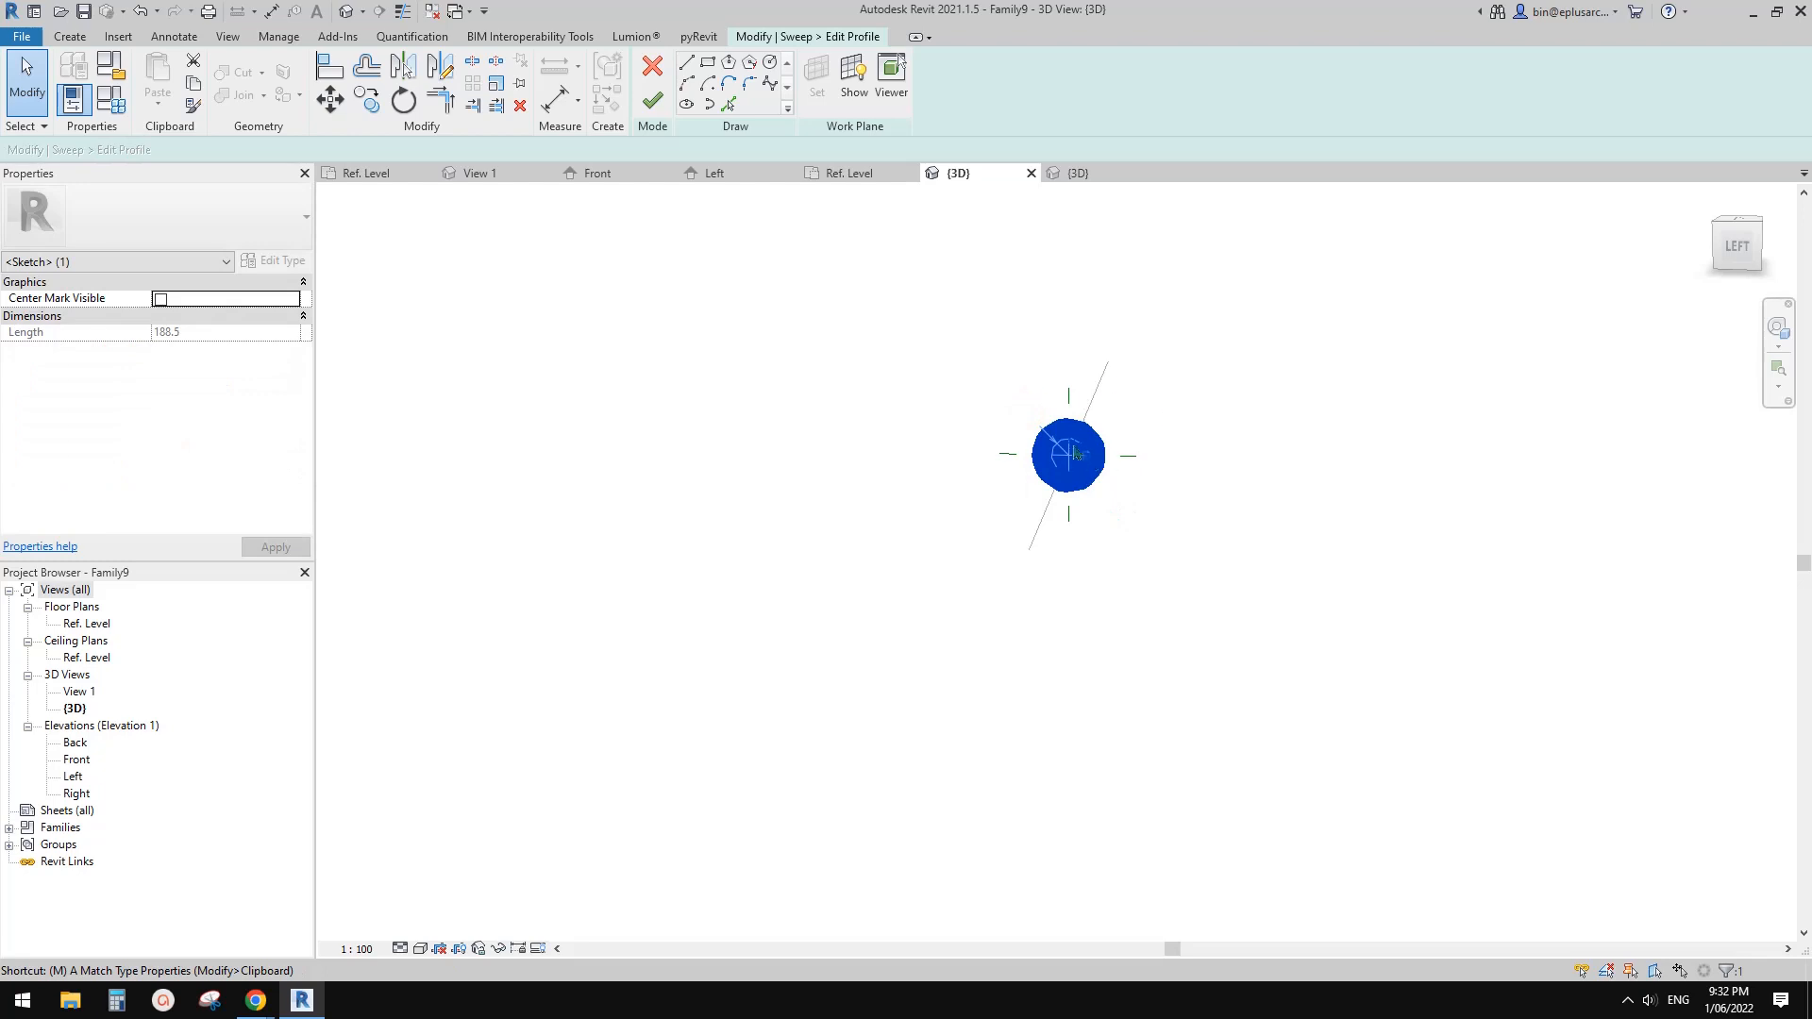
key(m)
key(v)
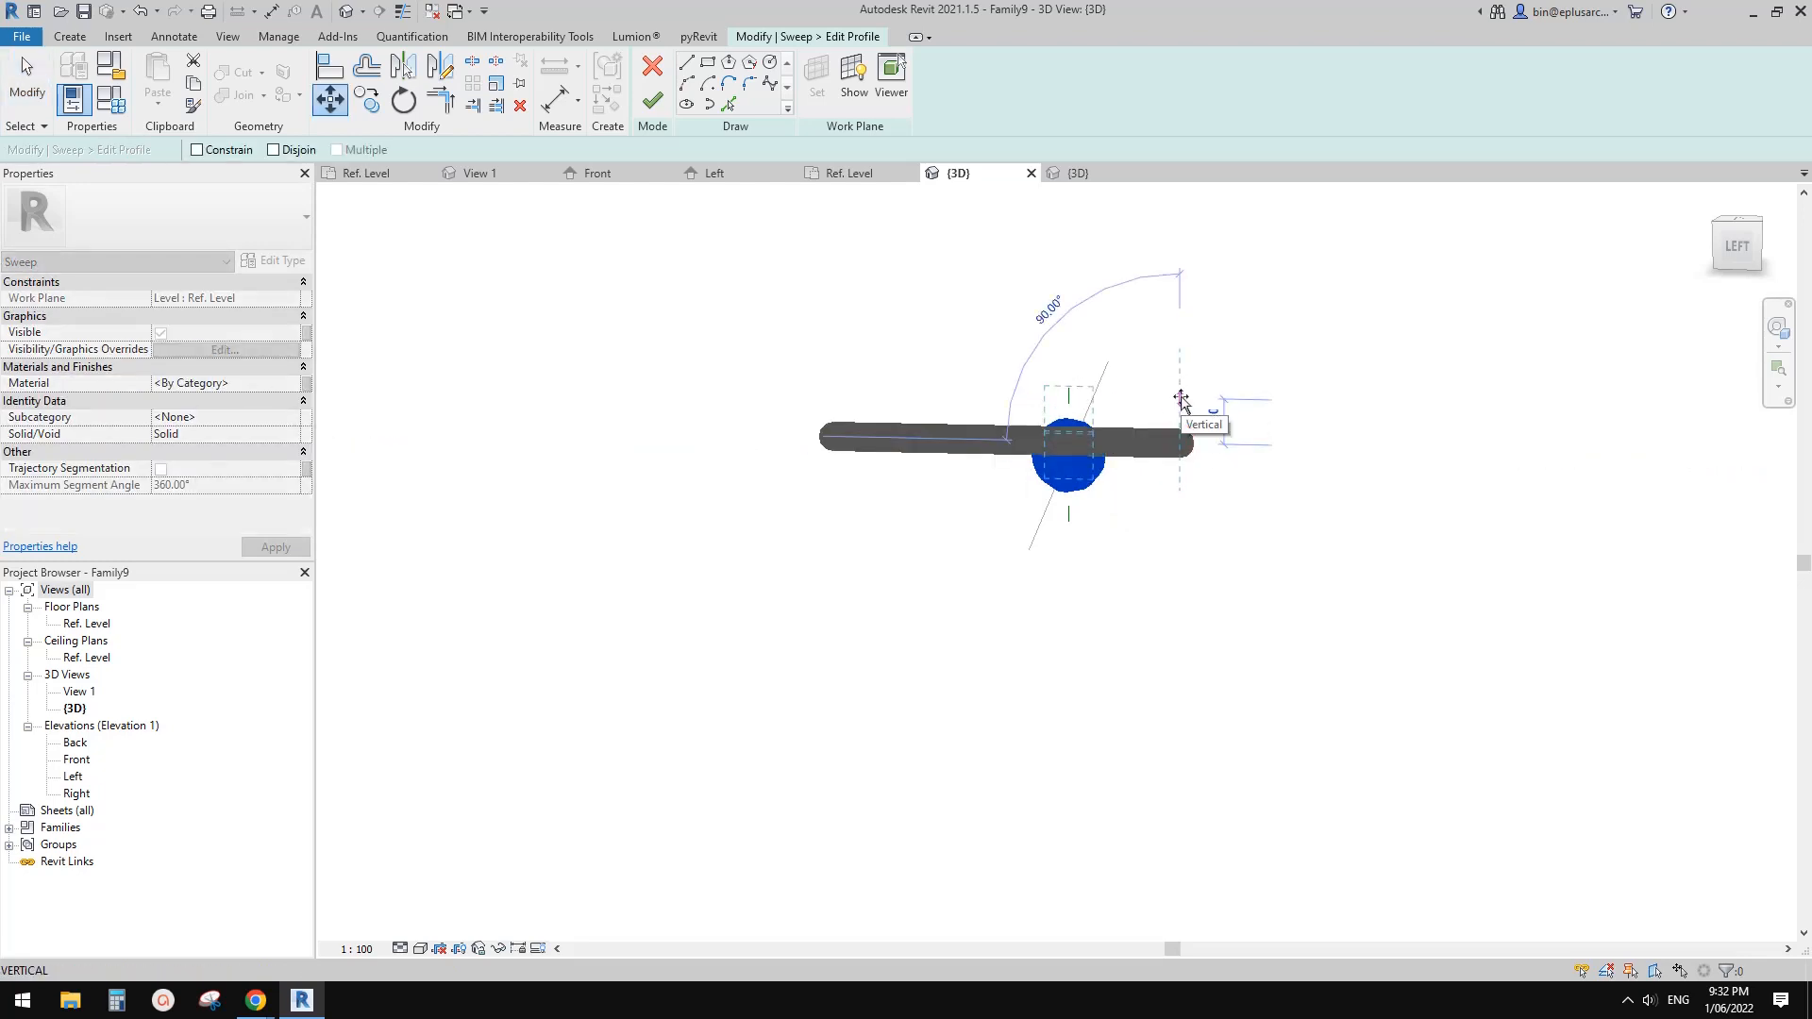
text(100)
key(Return)
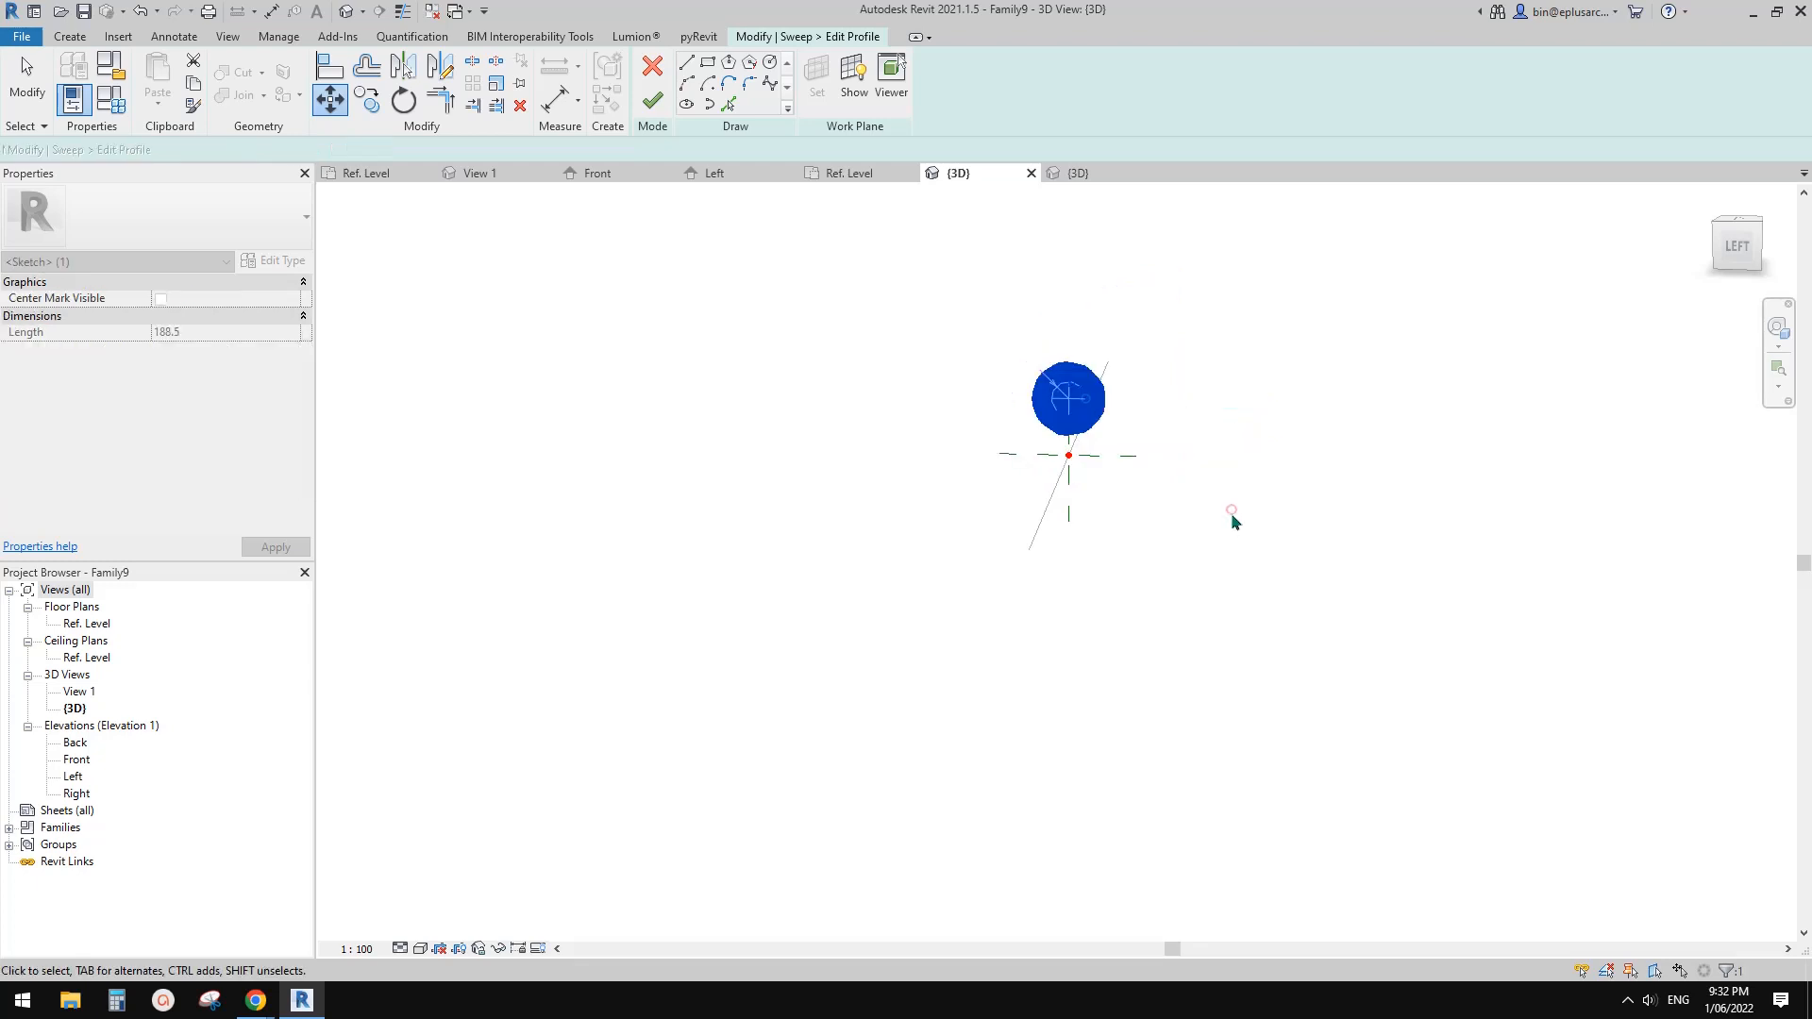
click(651, 105)
click(651, 108)
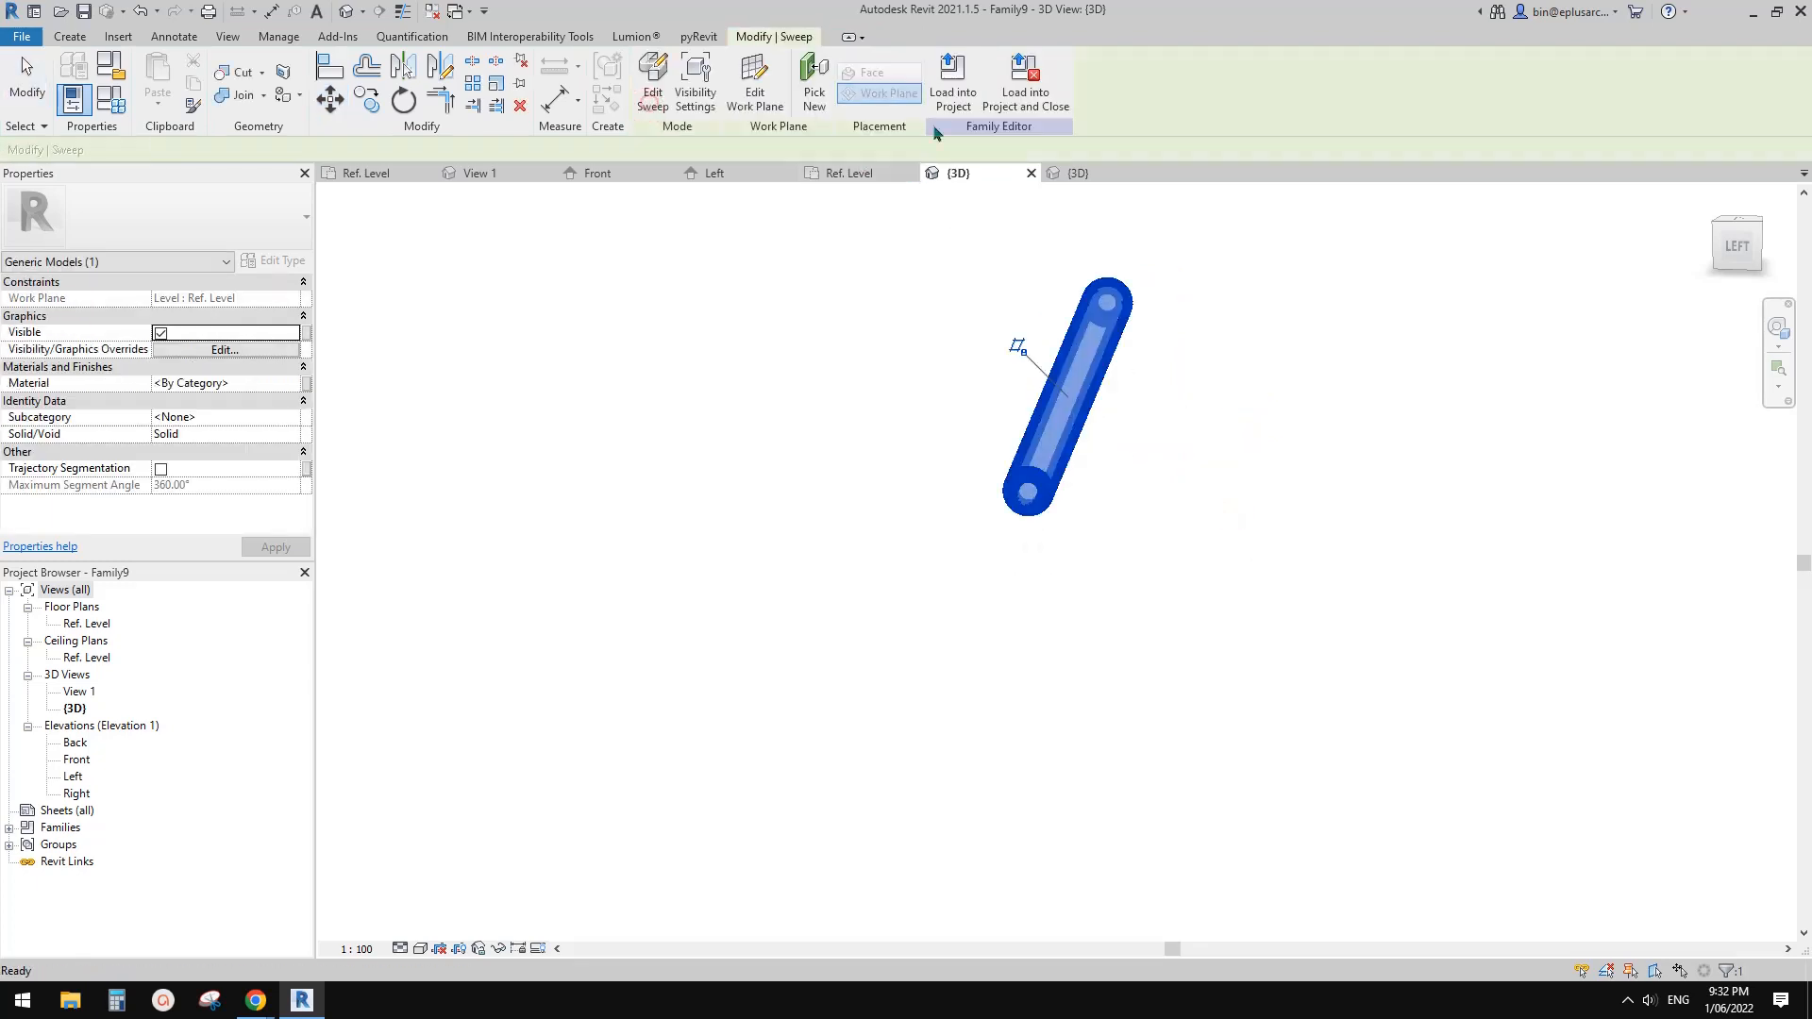
Reload the tube family into the lighting fixture family, overwriting the existing version, and view the raised tube from another angle.
click(946, 72)
click(875, 449)
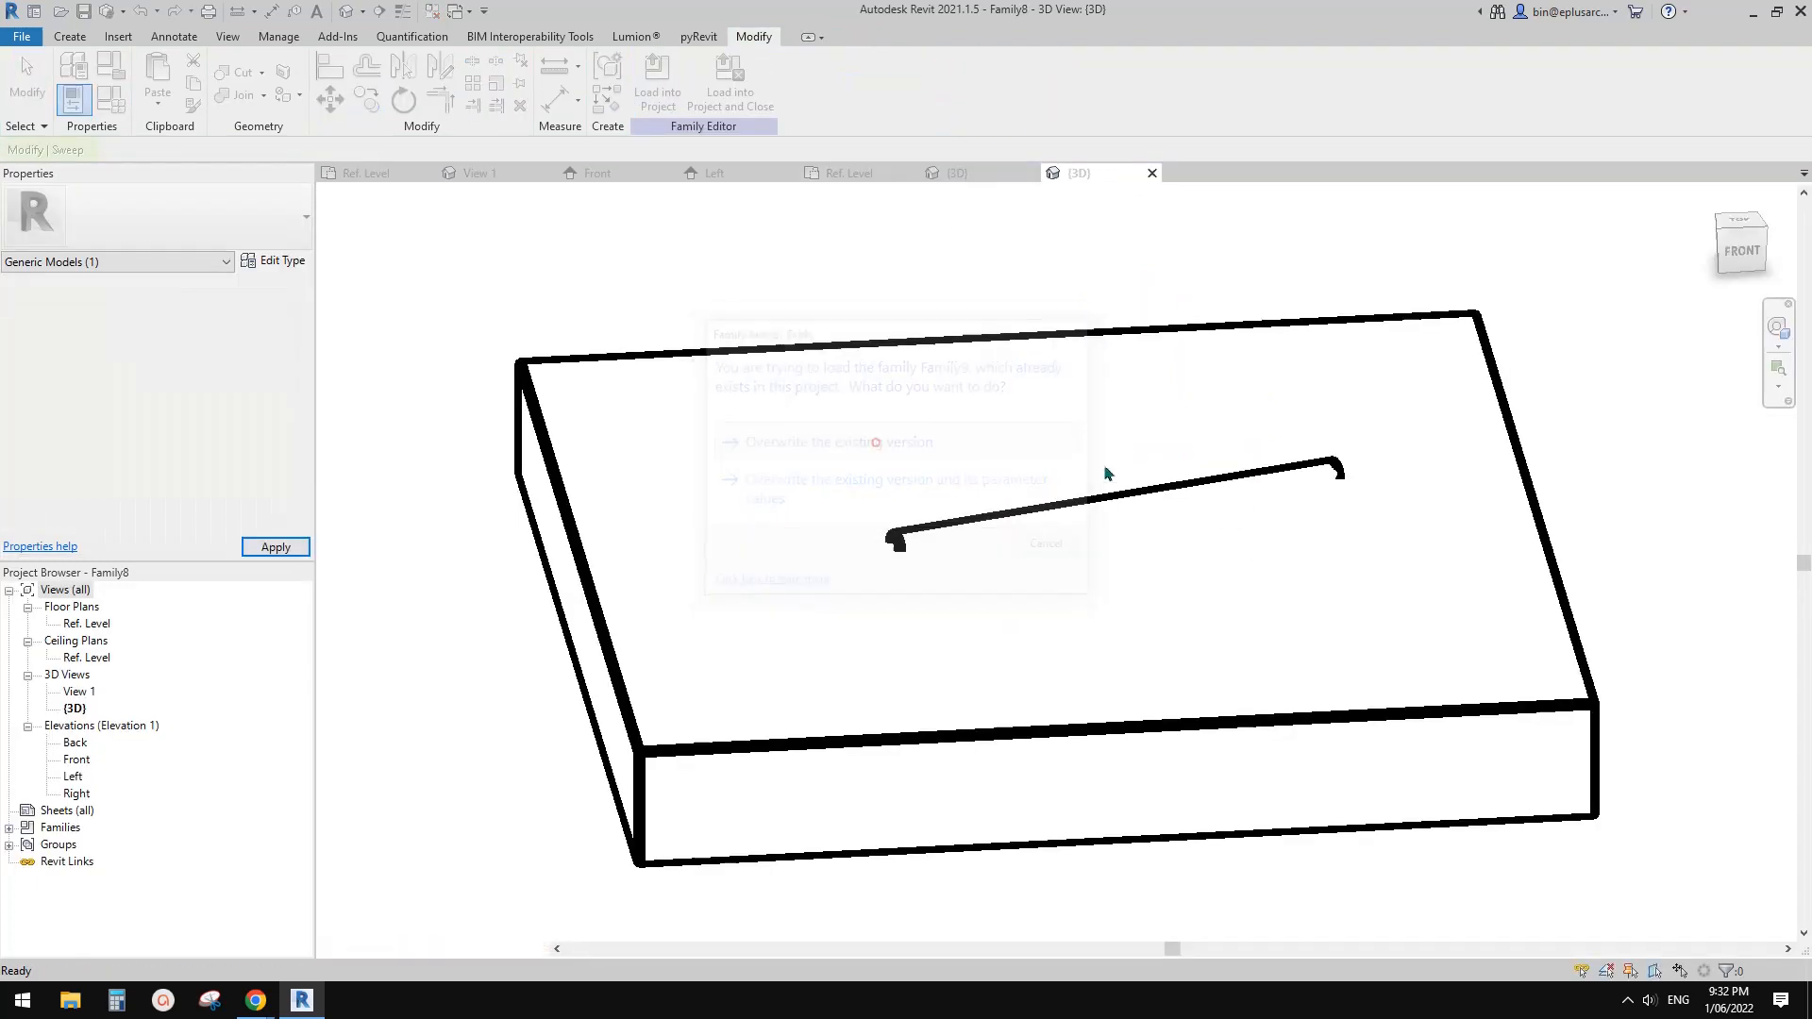
middle_drag(1077, 497, 1055, 520)
shift+middle_drag(1055, 520, 884, 599)
scroll(914, 558, up, 1)
Check the fixed and free sliding connectors in the reference sketch in Chrome, and return to Revit.
click(260, 998)
click(380, 928)
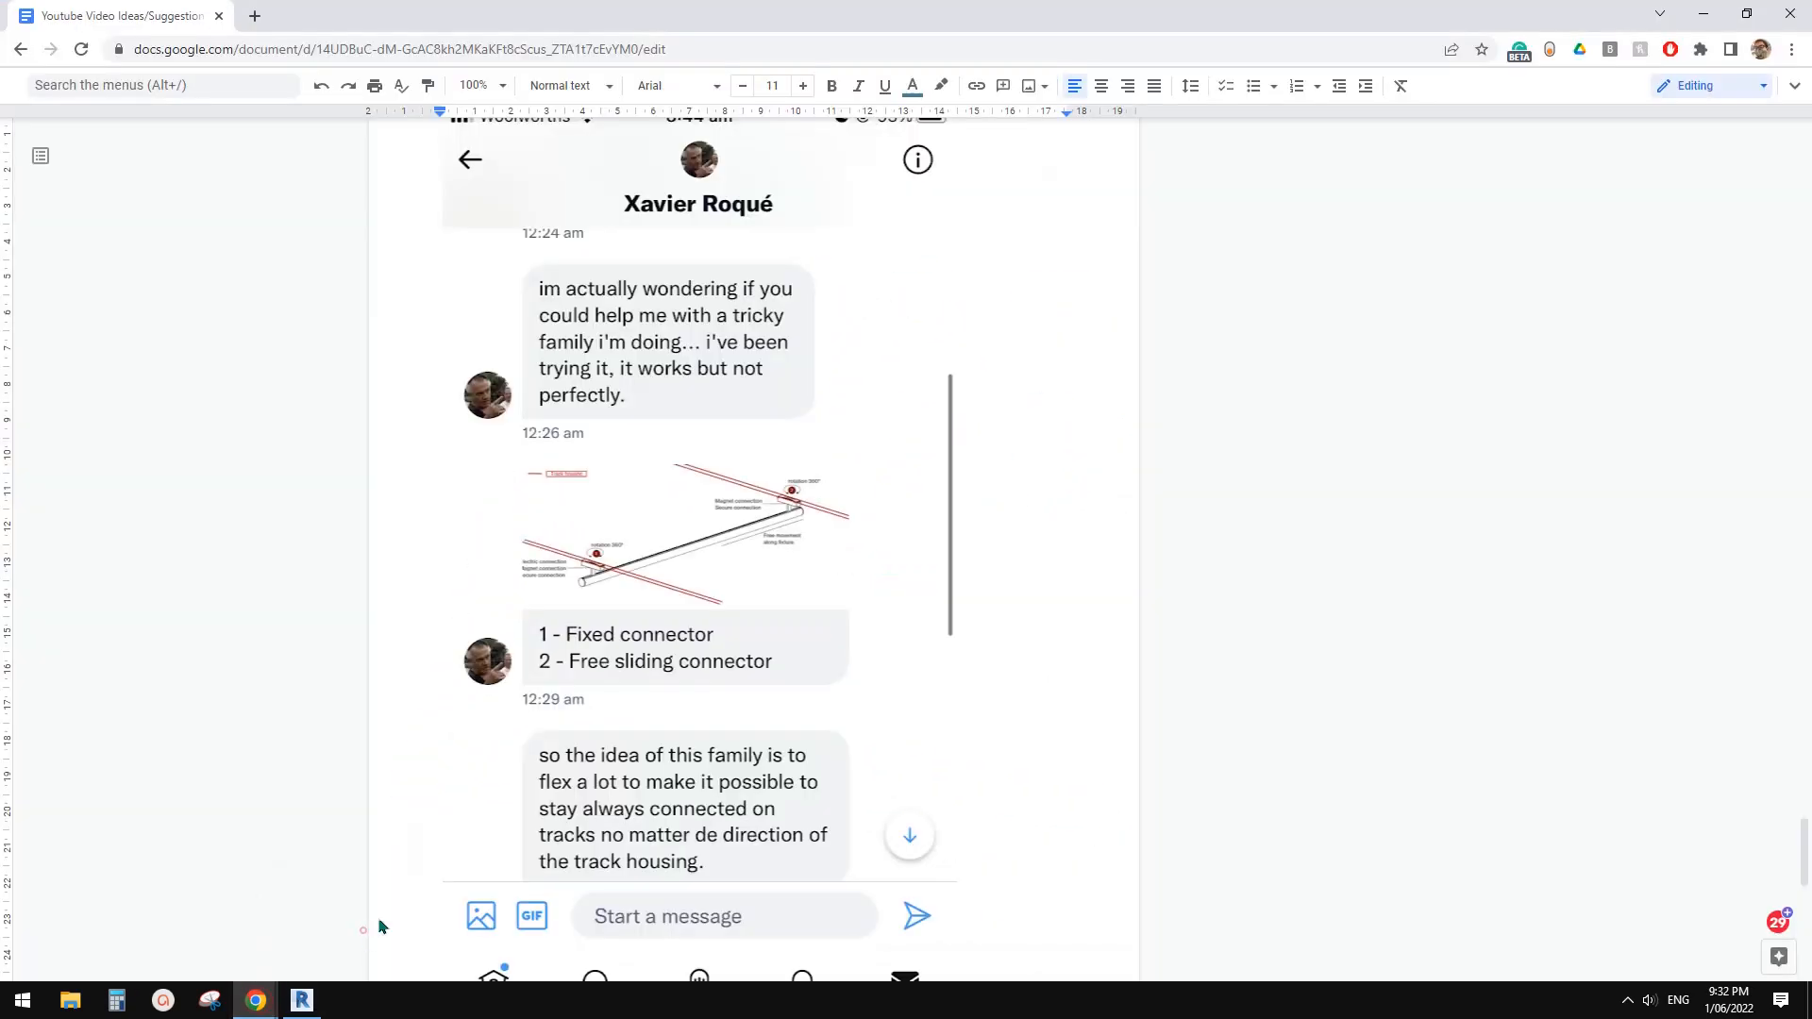
click(302, 999)
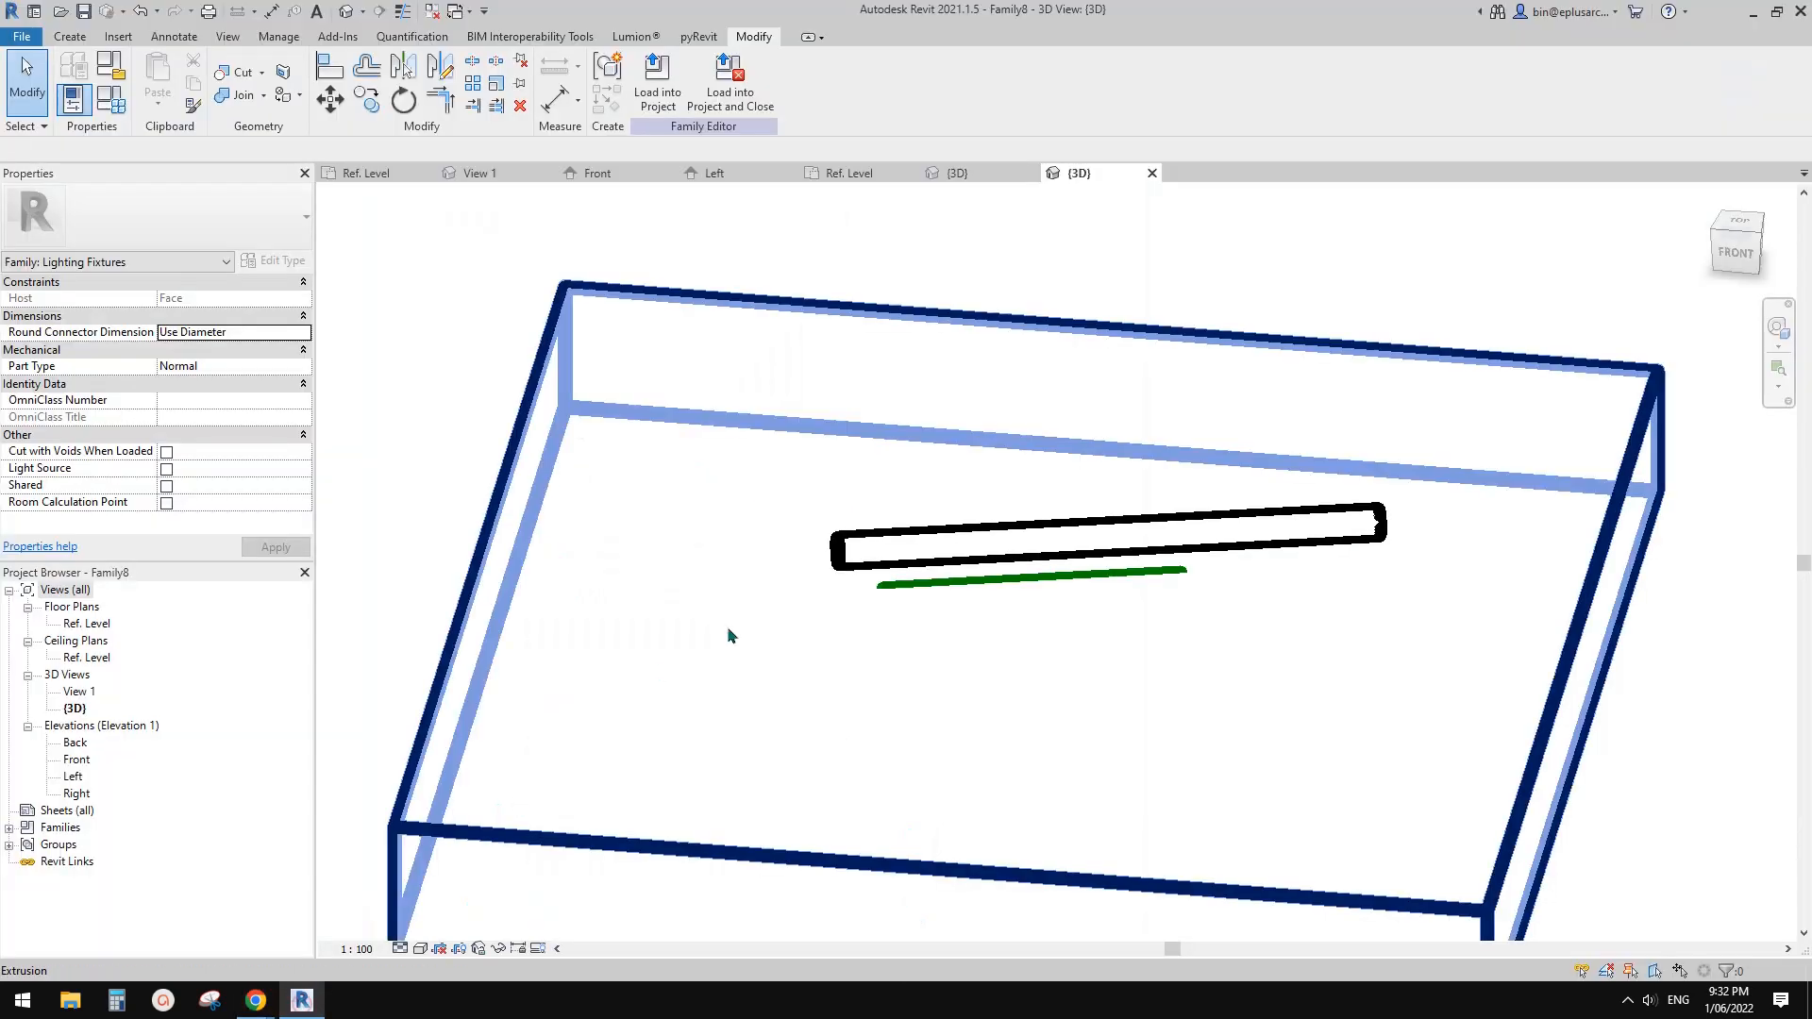
Create a new family from the Metric Generic Model.rft template and open its Ref. Level floor plan.
click(21, 36)
mouse_move(38, 112)
click(142, 119)
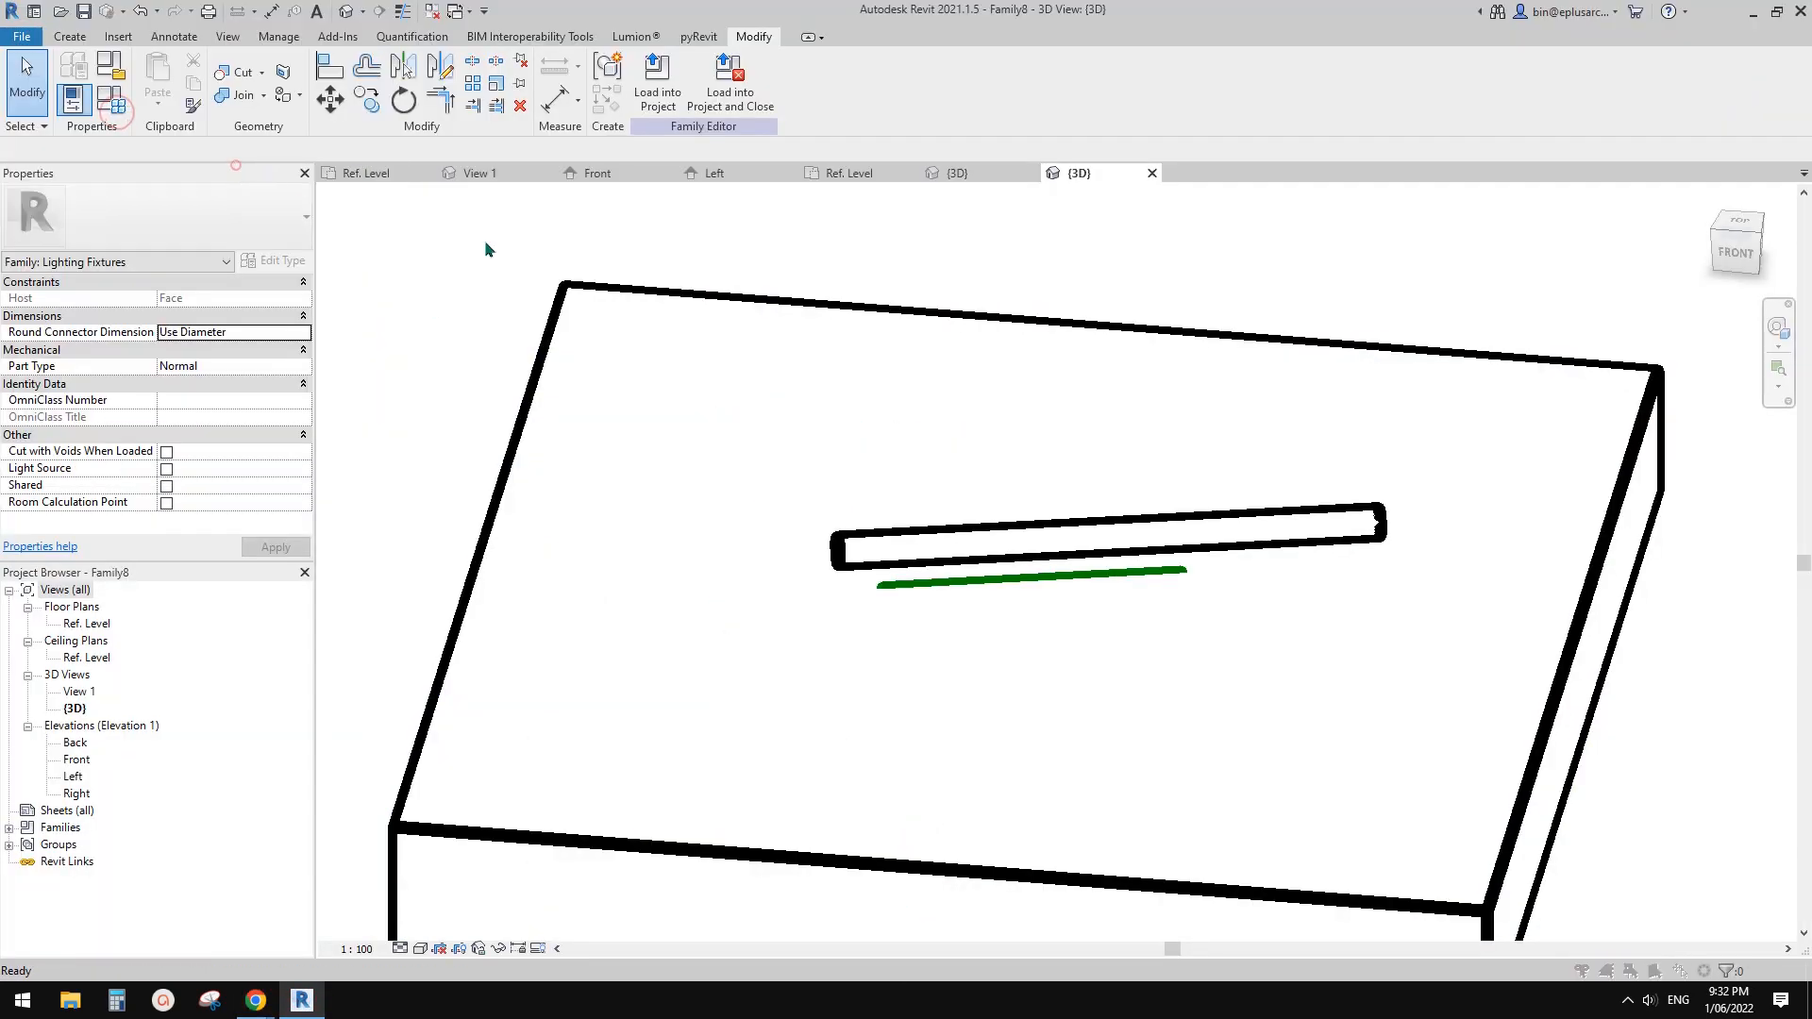
click(1381, 411)
click(1380, 469)
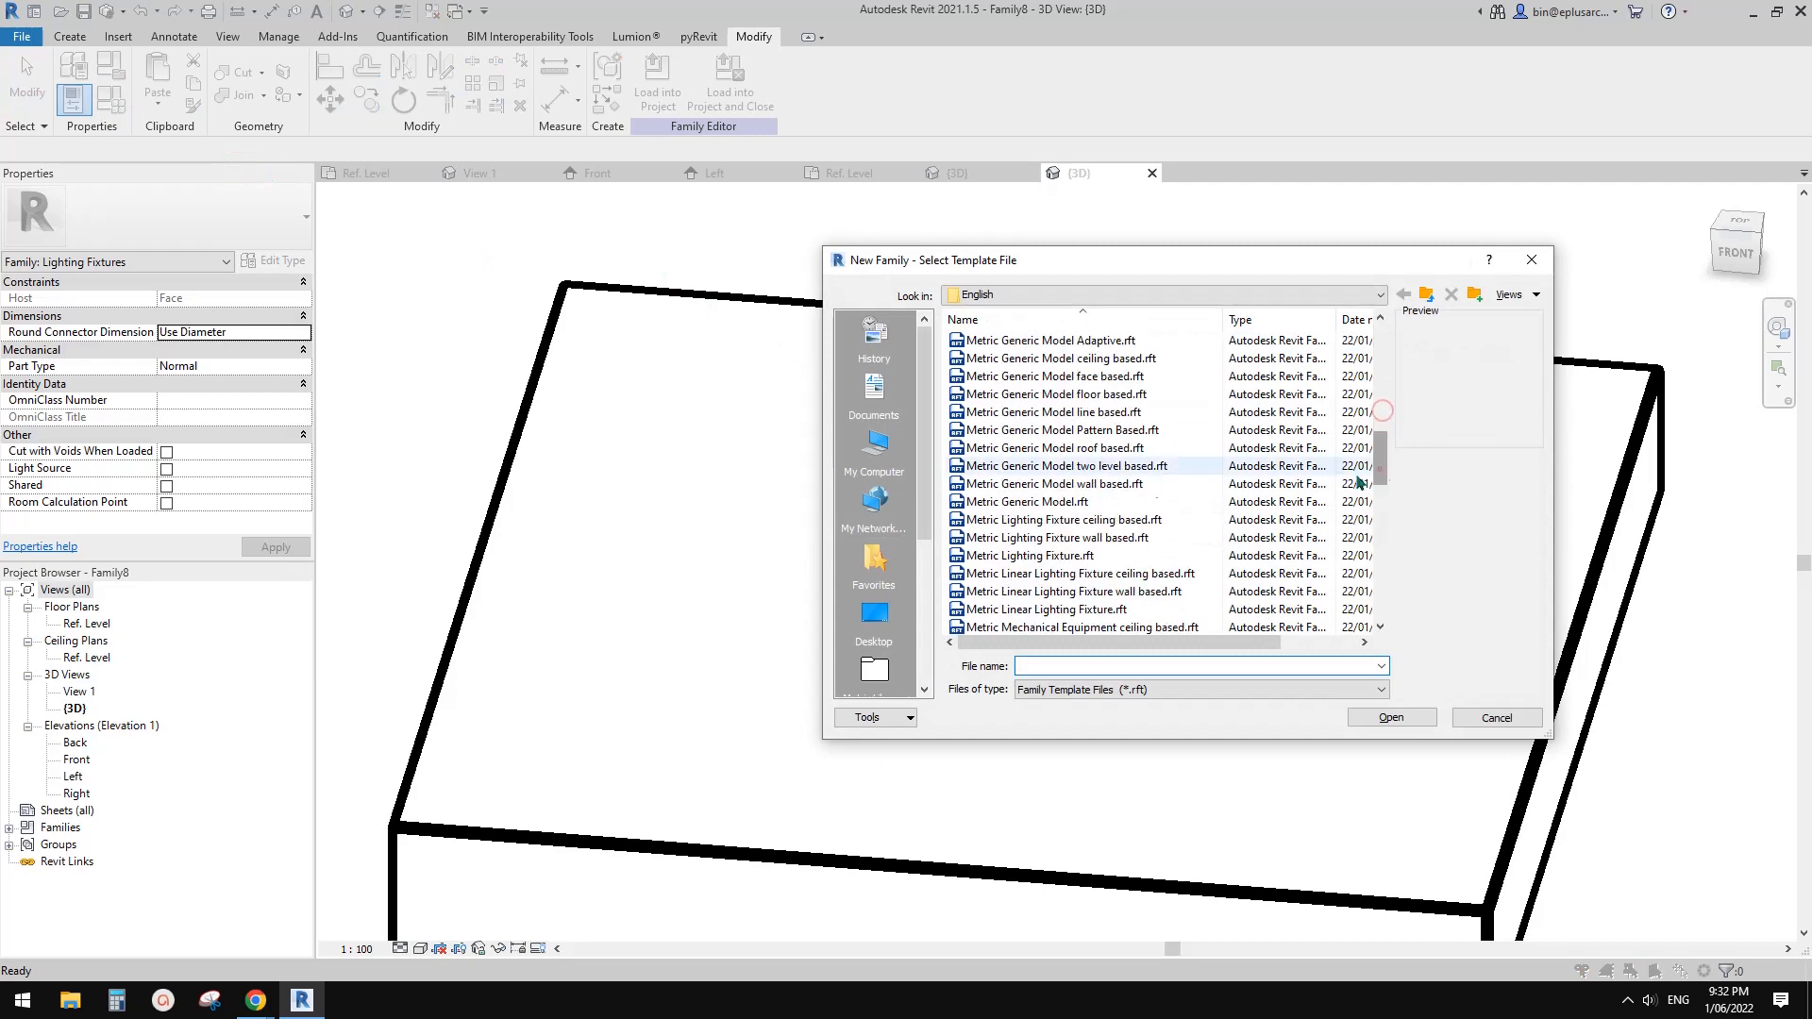
click(1077, 520)
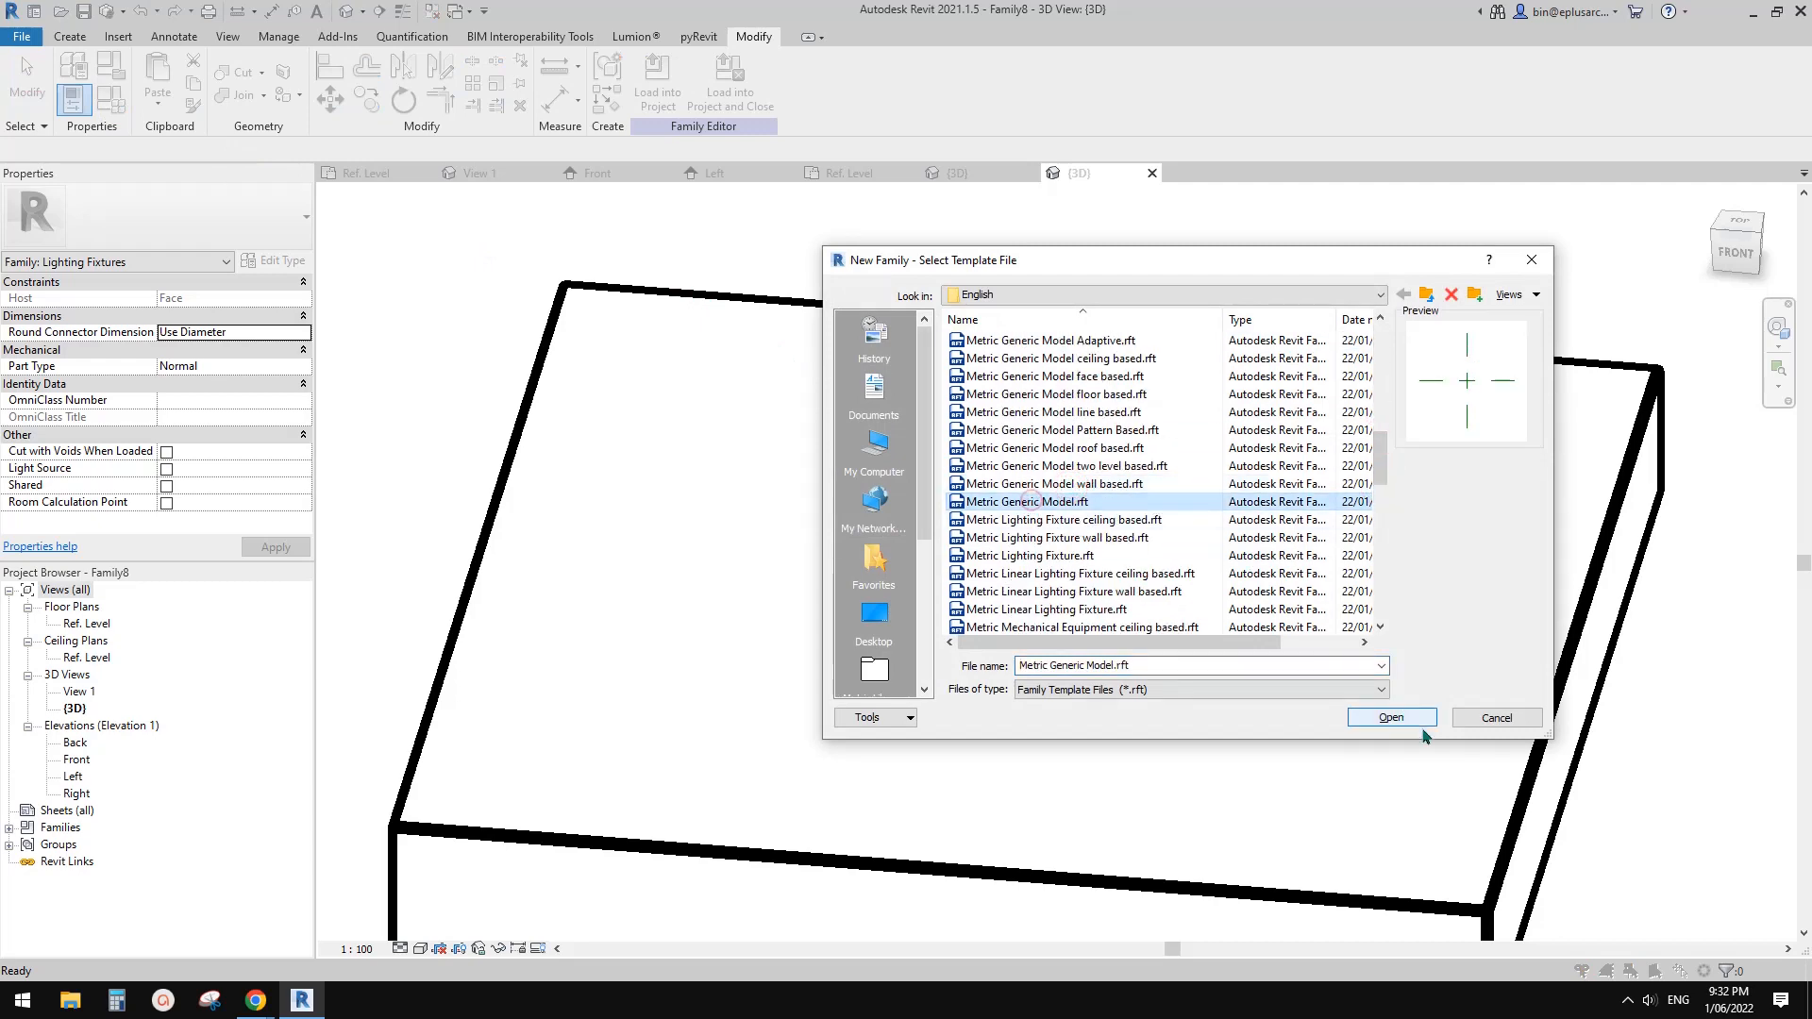
click(1392, 717)
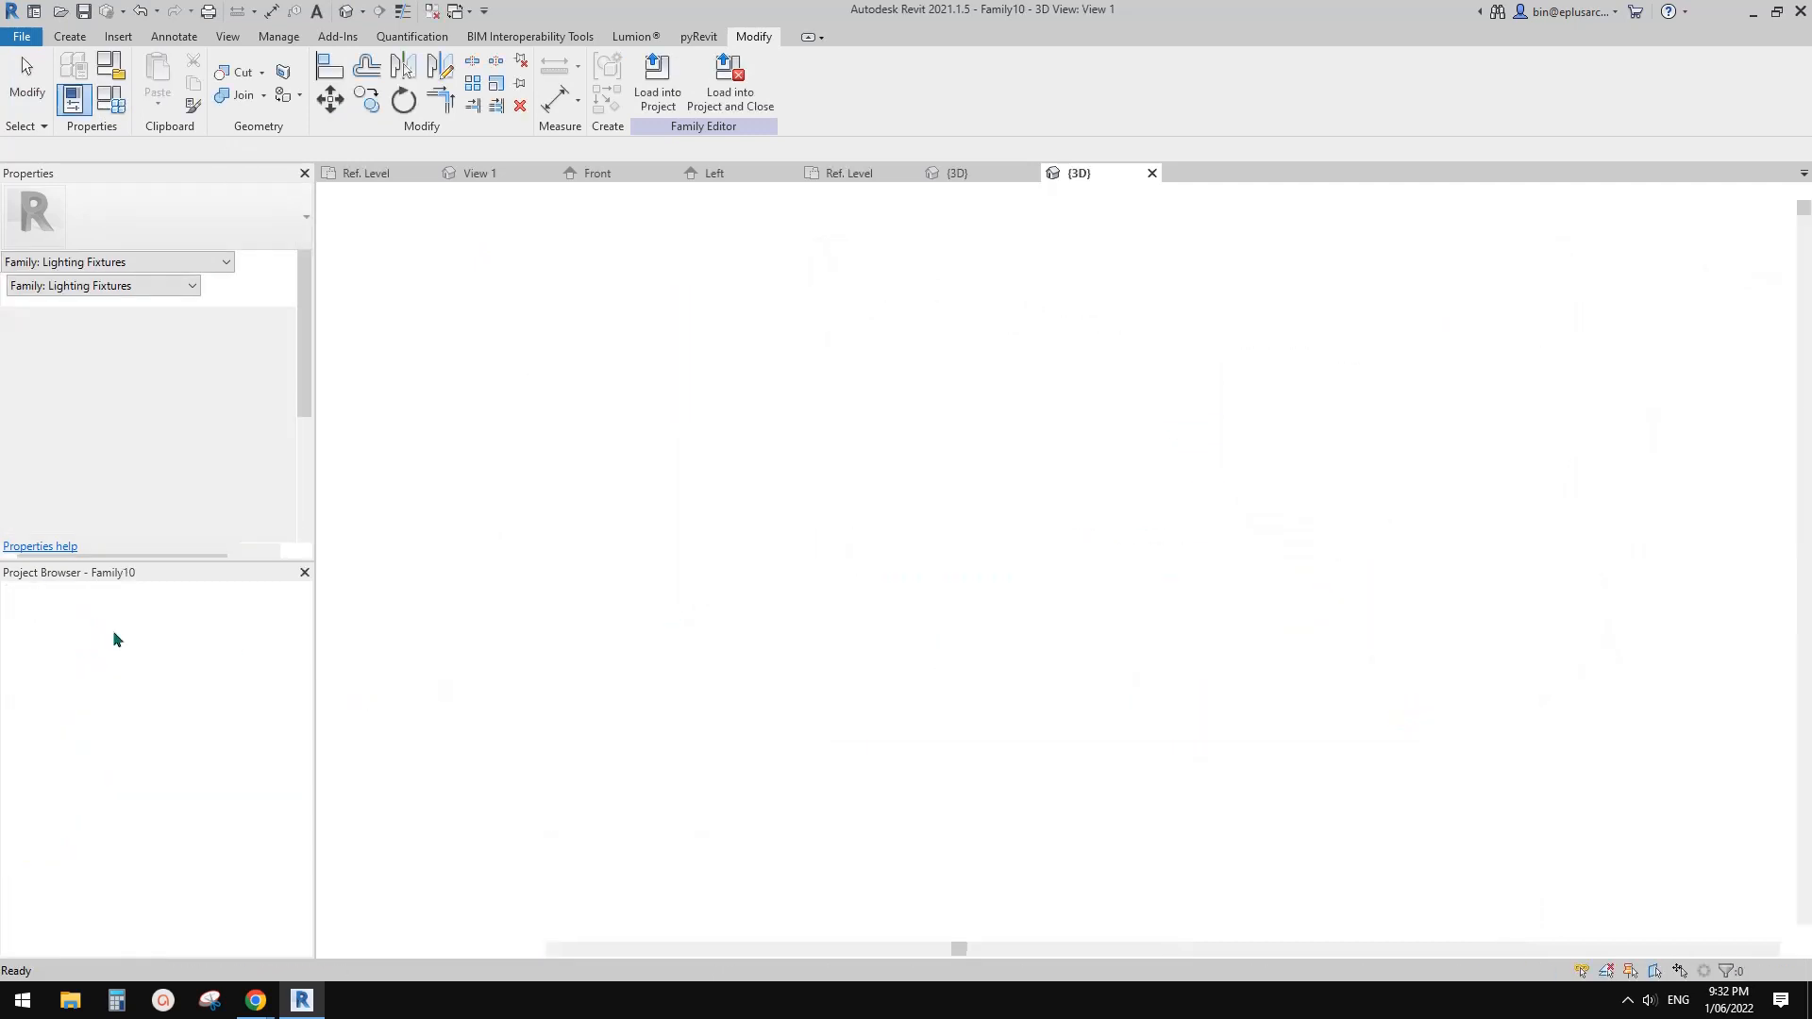
click(89, 624)
click(1064, 557)
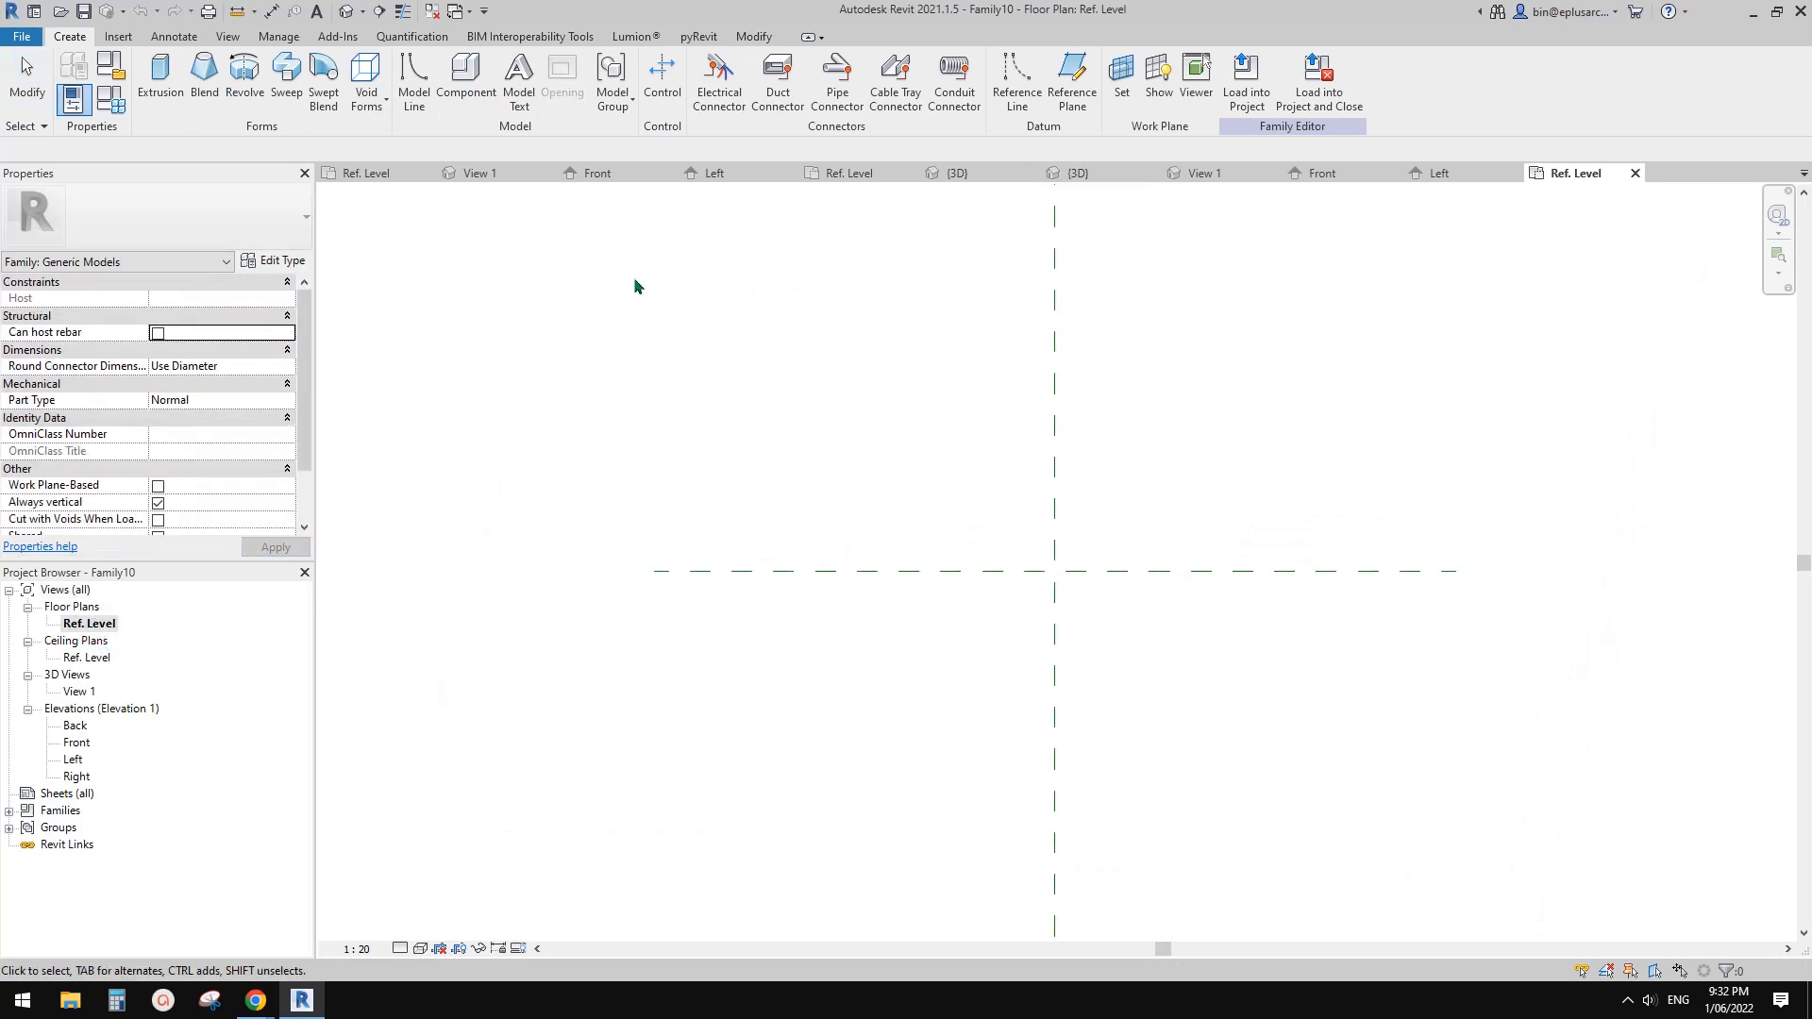
Start an extrusion and sketch a rectangle about 60 by 120 mm around the intersection of the reference planes.
click(160, 80)
middle_drag(1062, 587, 1059, 597)
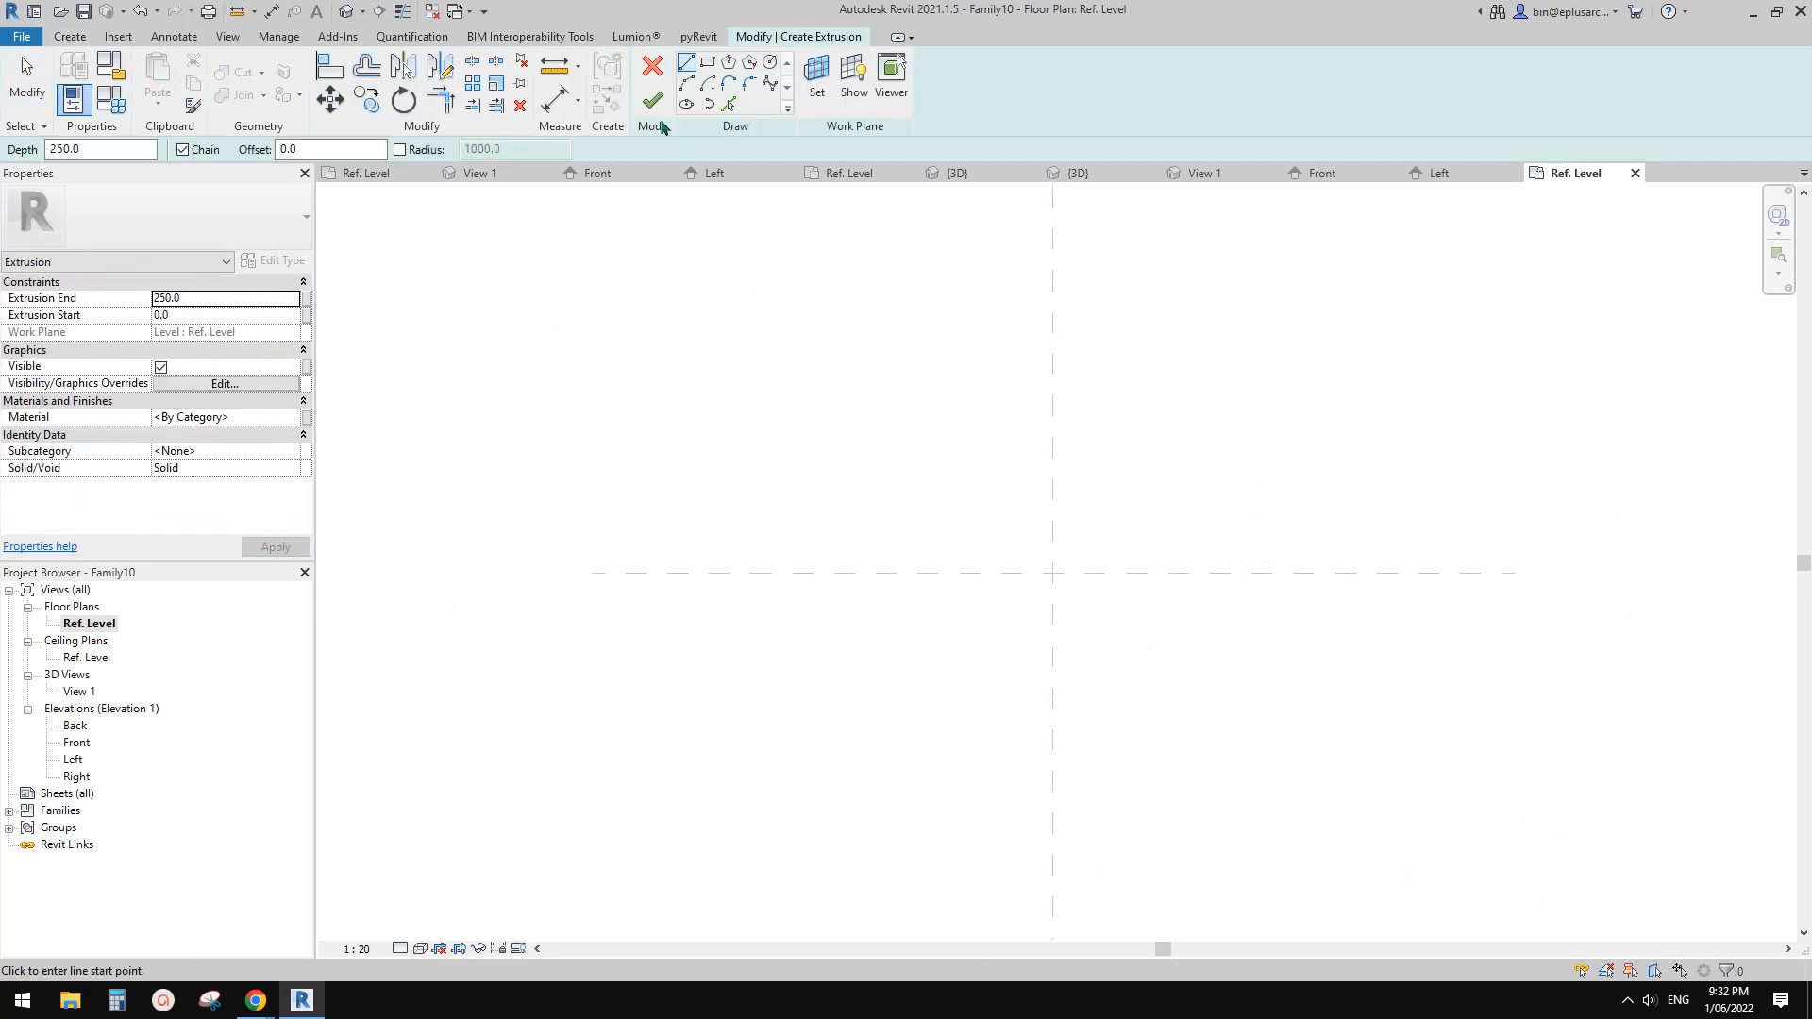
click(708, 62)
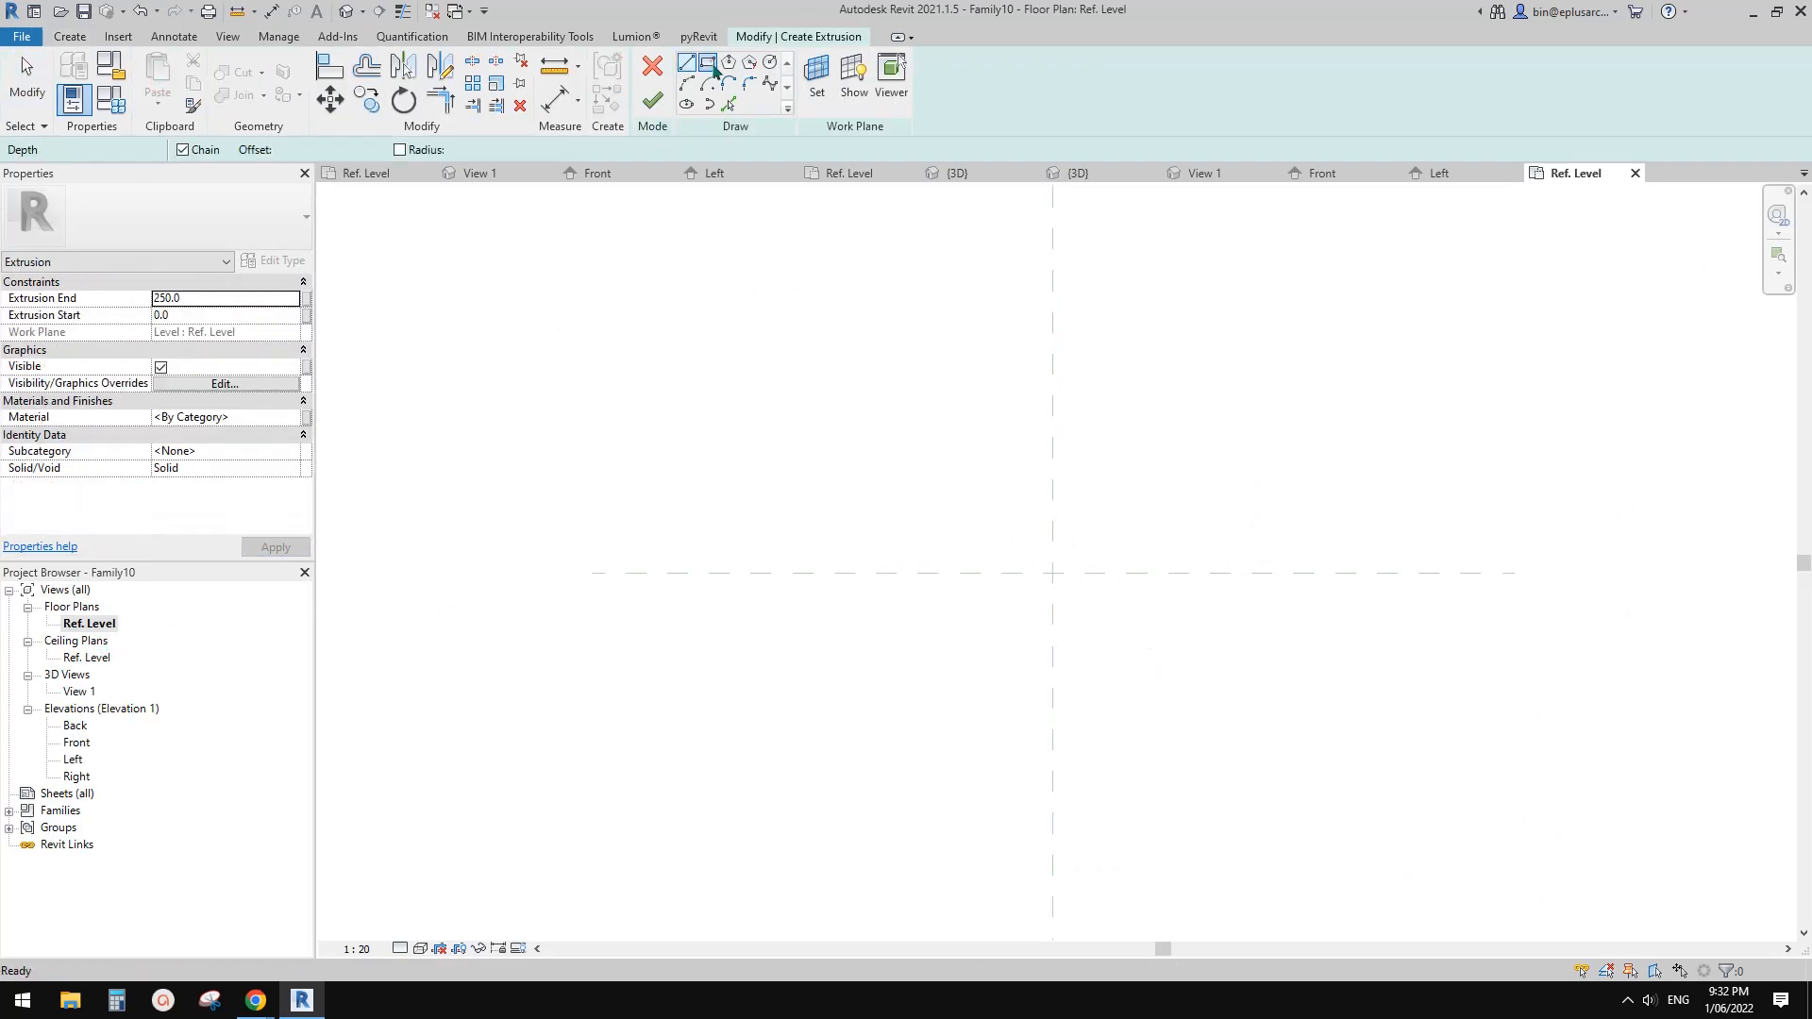
click(1050, 558)
click(1090, 633)
scroll(1087, 631, up, 5)
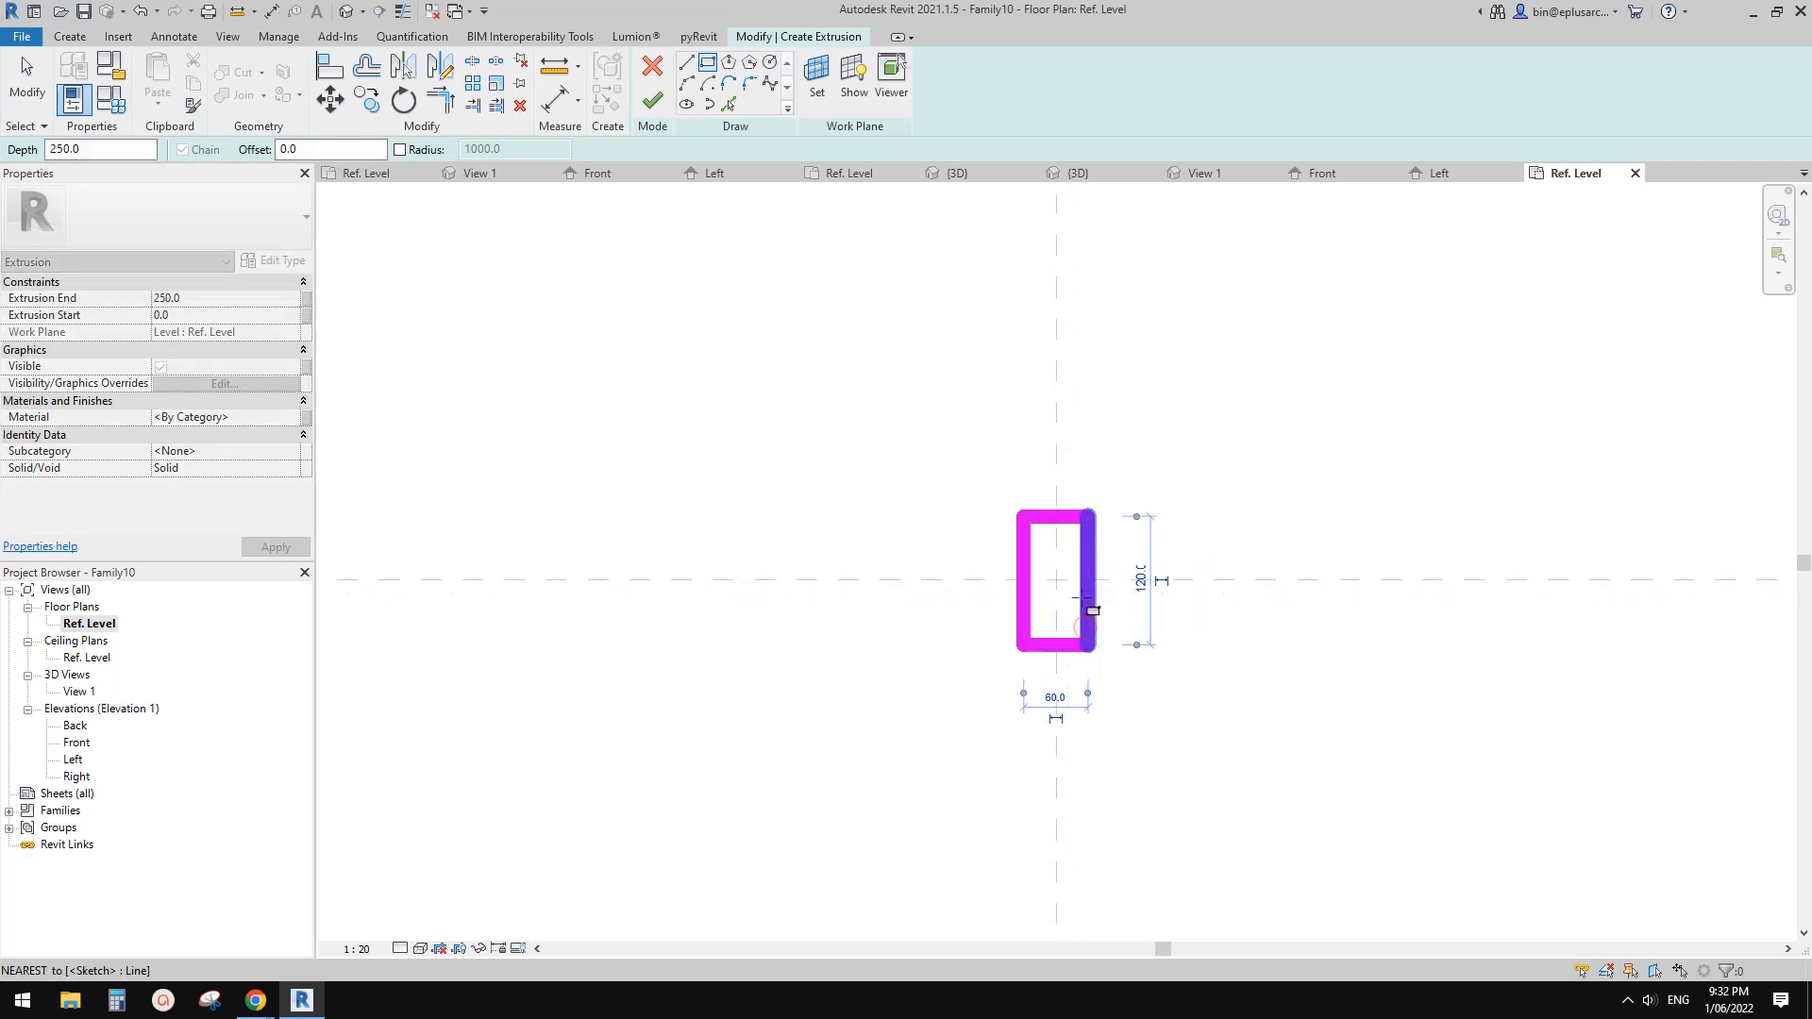
Narrow the sketched rectangle to 30 mm wide and shorten it by moving its end edges toward the centre.
key(Escape)
key(Escape)
click(1063, 587)
drag(1063, 587, 1020, 556)
drag(1049, 479, 1050, 511)
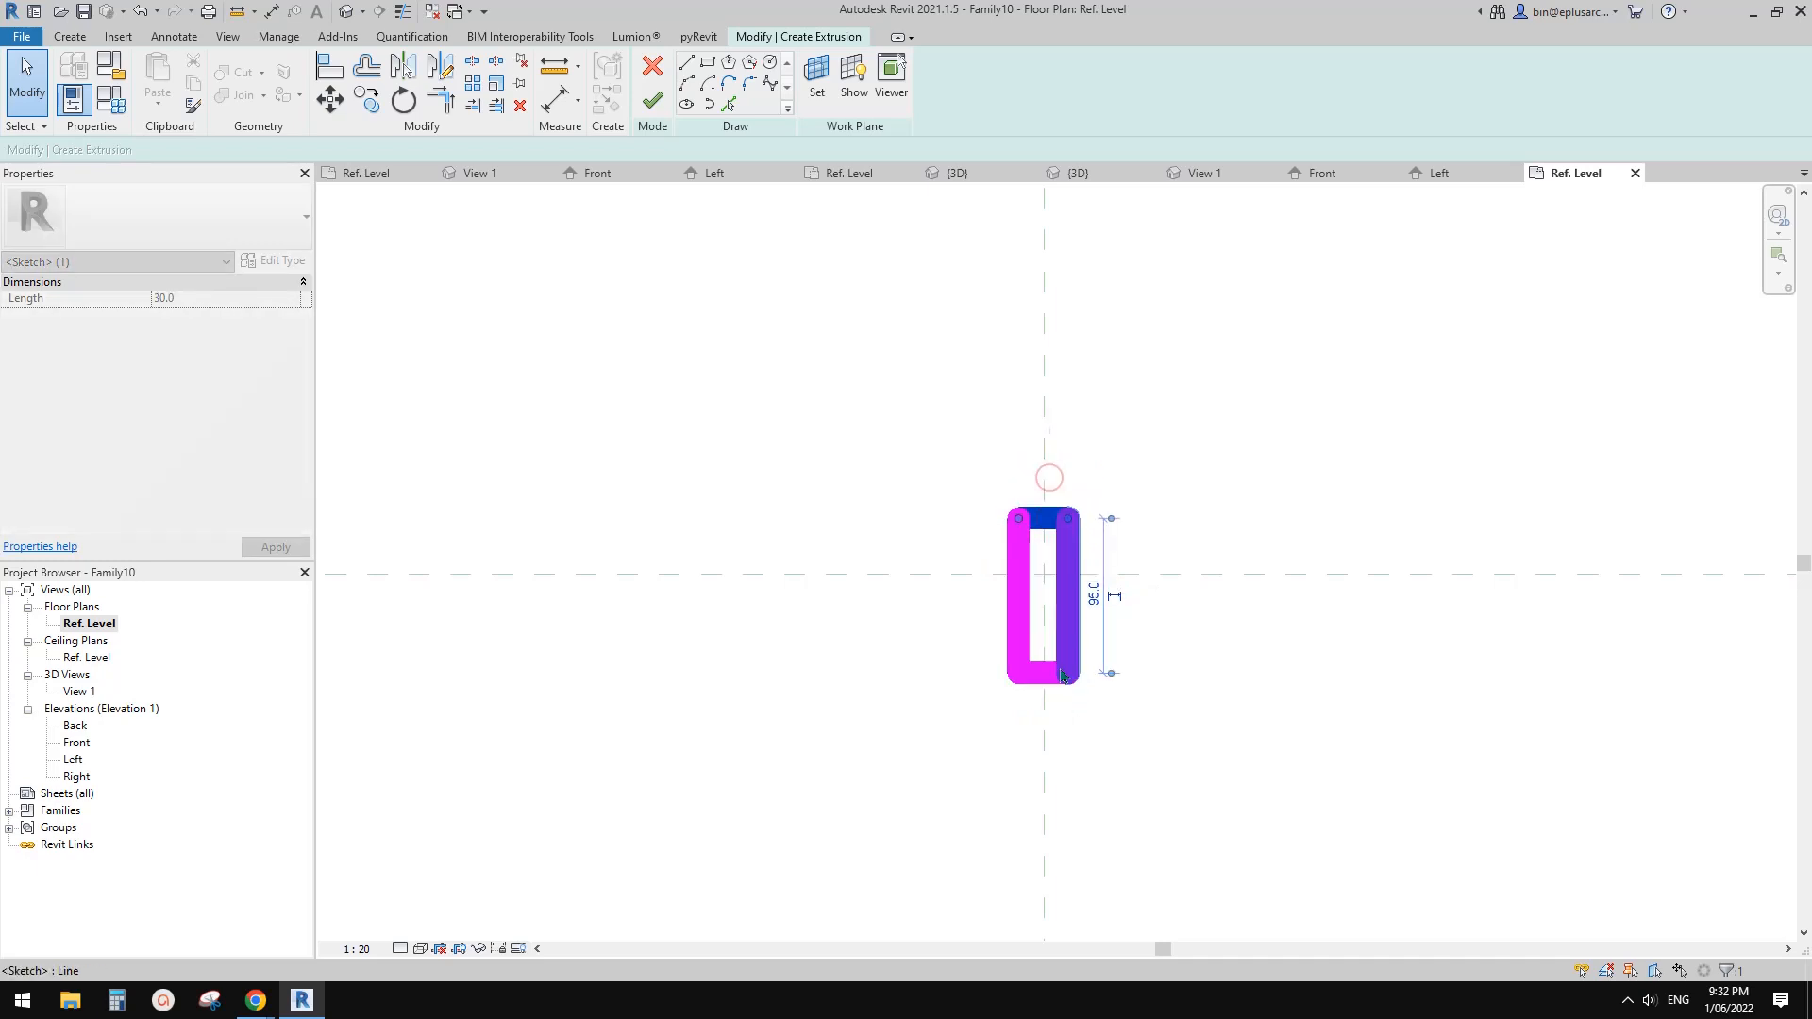
click(1043, 672)
drag(1043, 673, 1054, 638)
click(1231, 525)
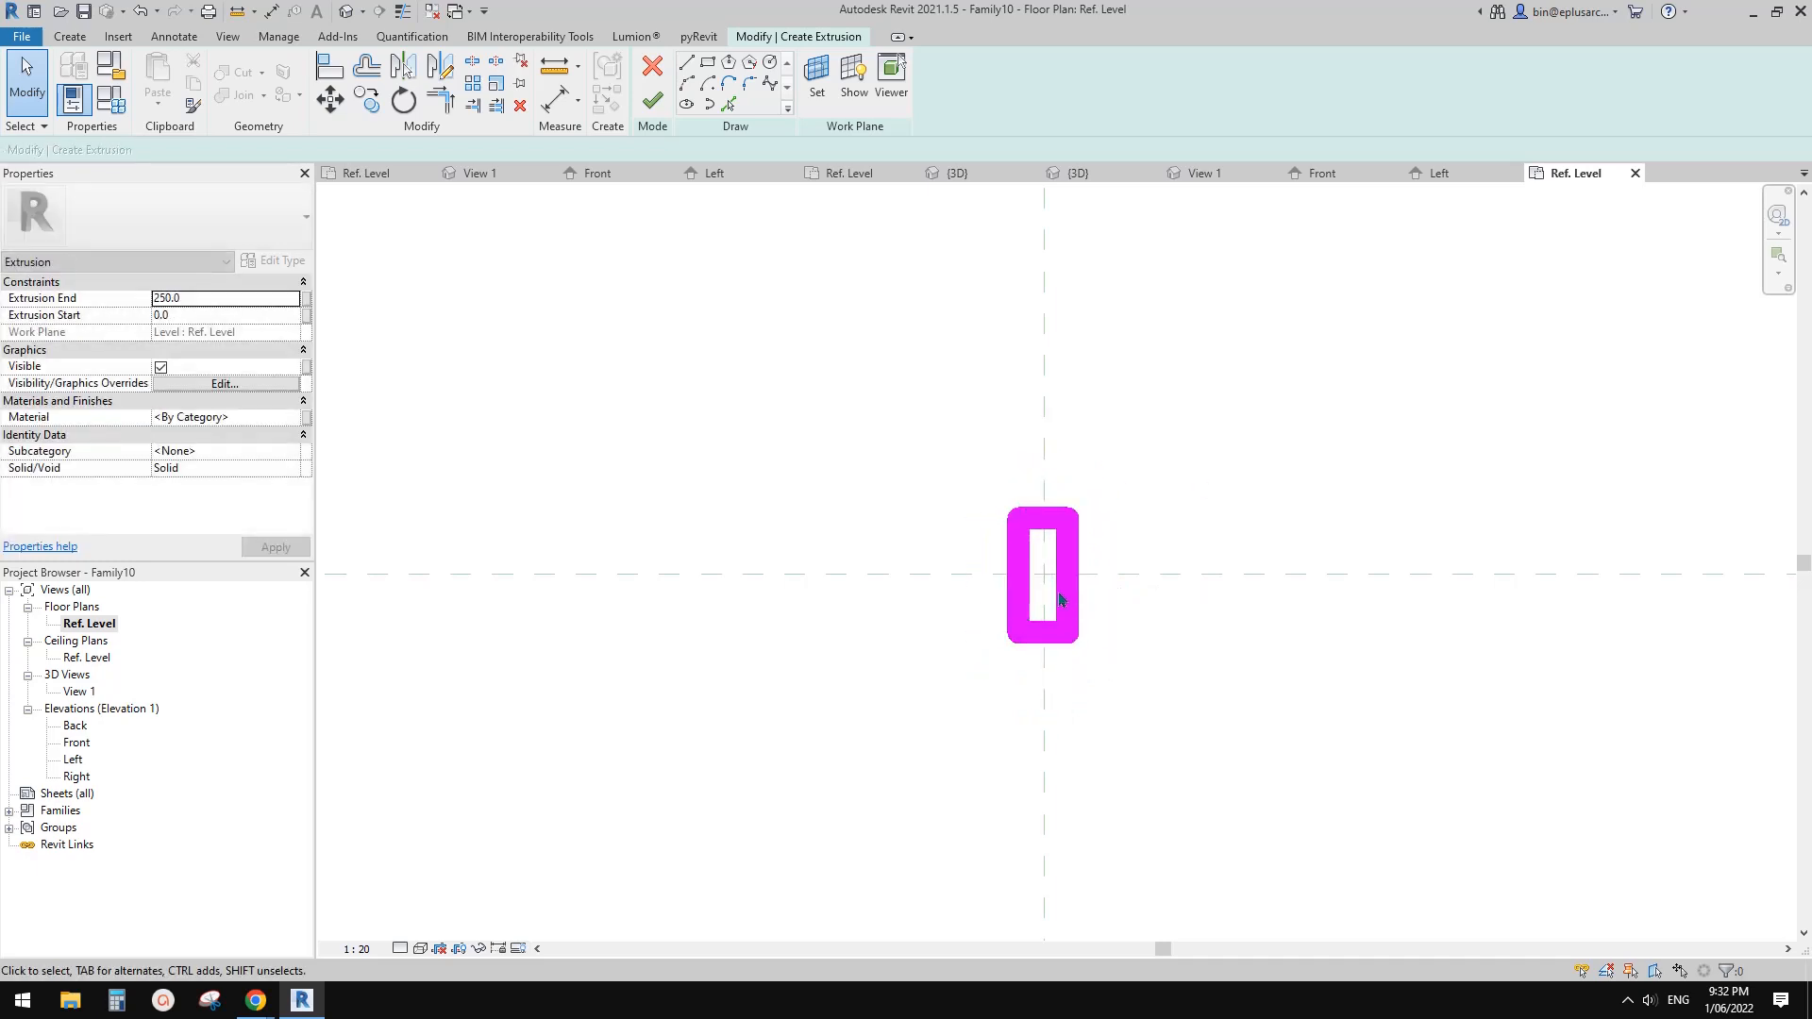
Set the extrusion end to 50 mm, finish the extrusion, and show it in the default 3D view.
click(230, 299)
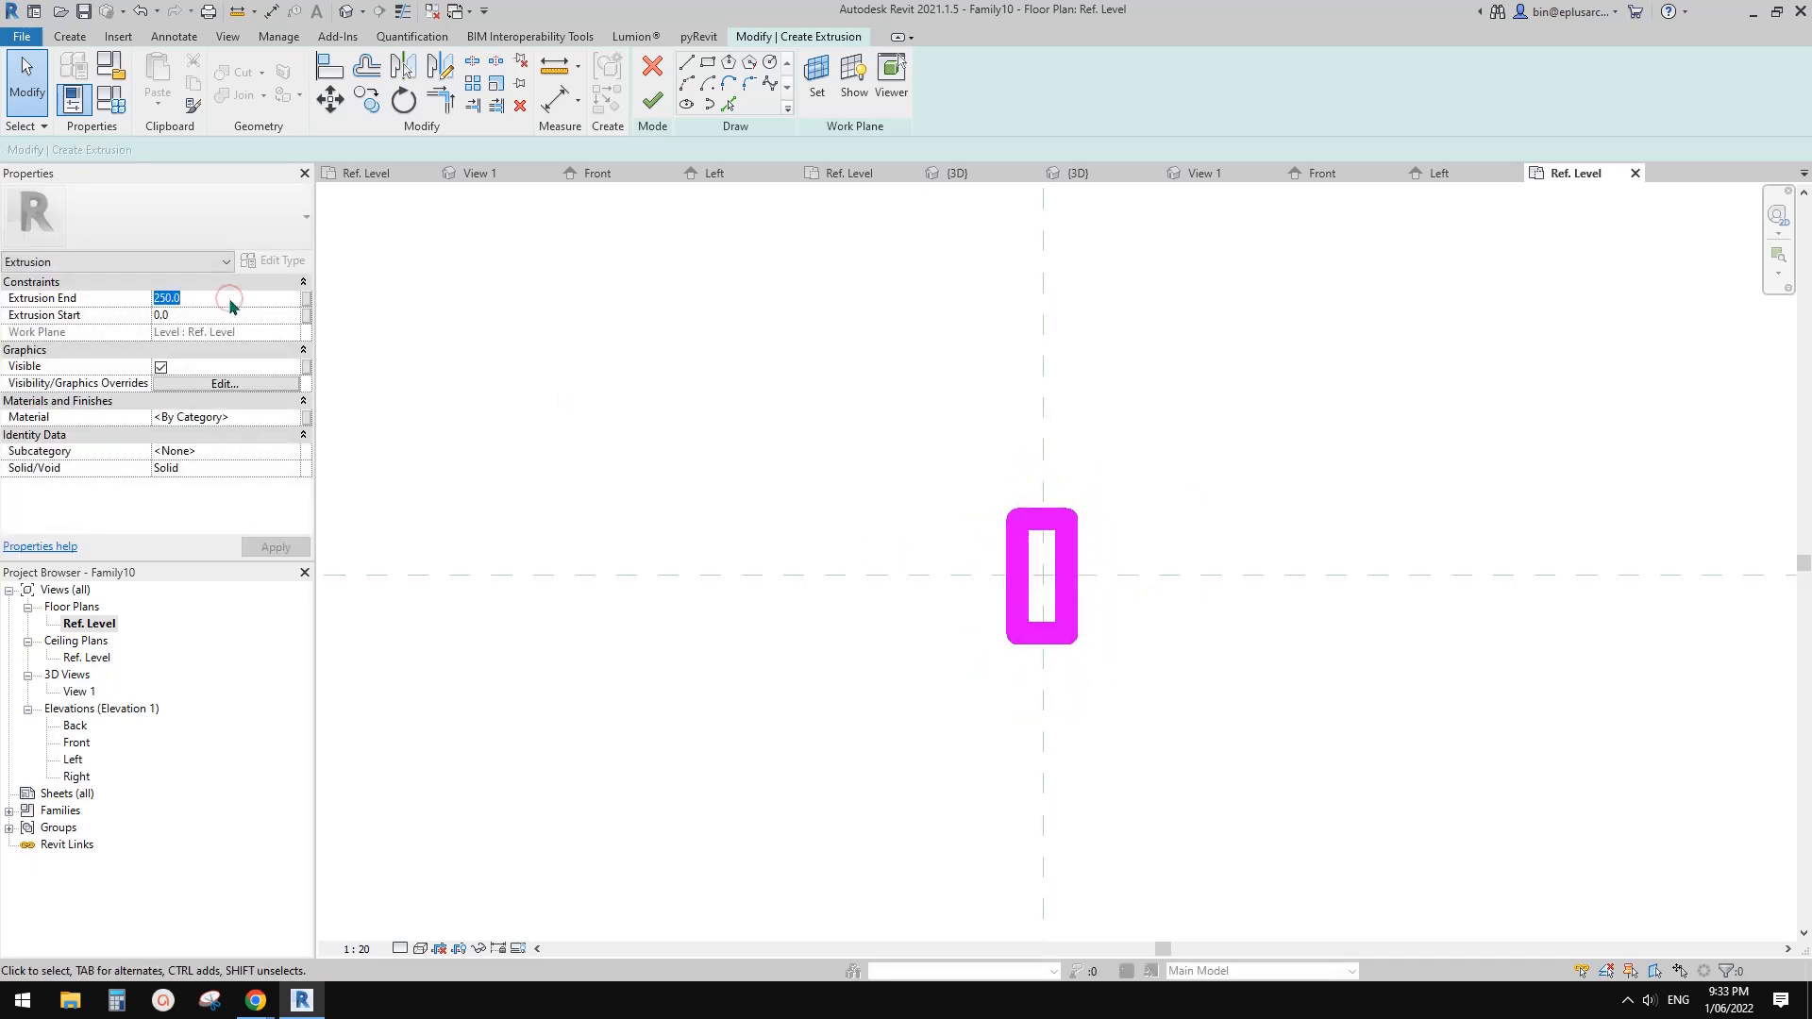
key(Return)
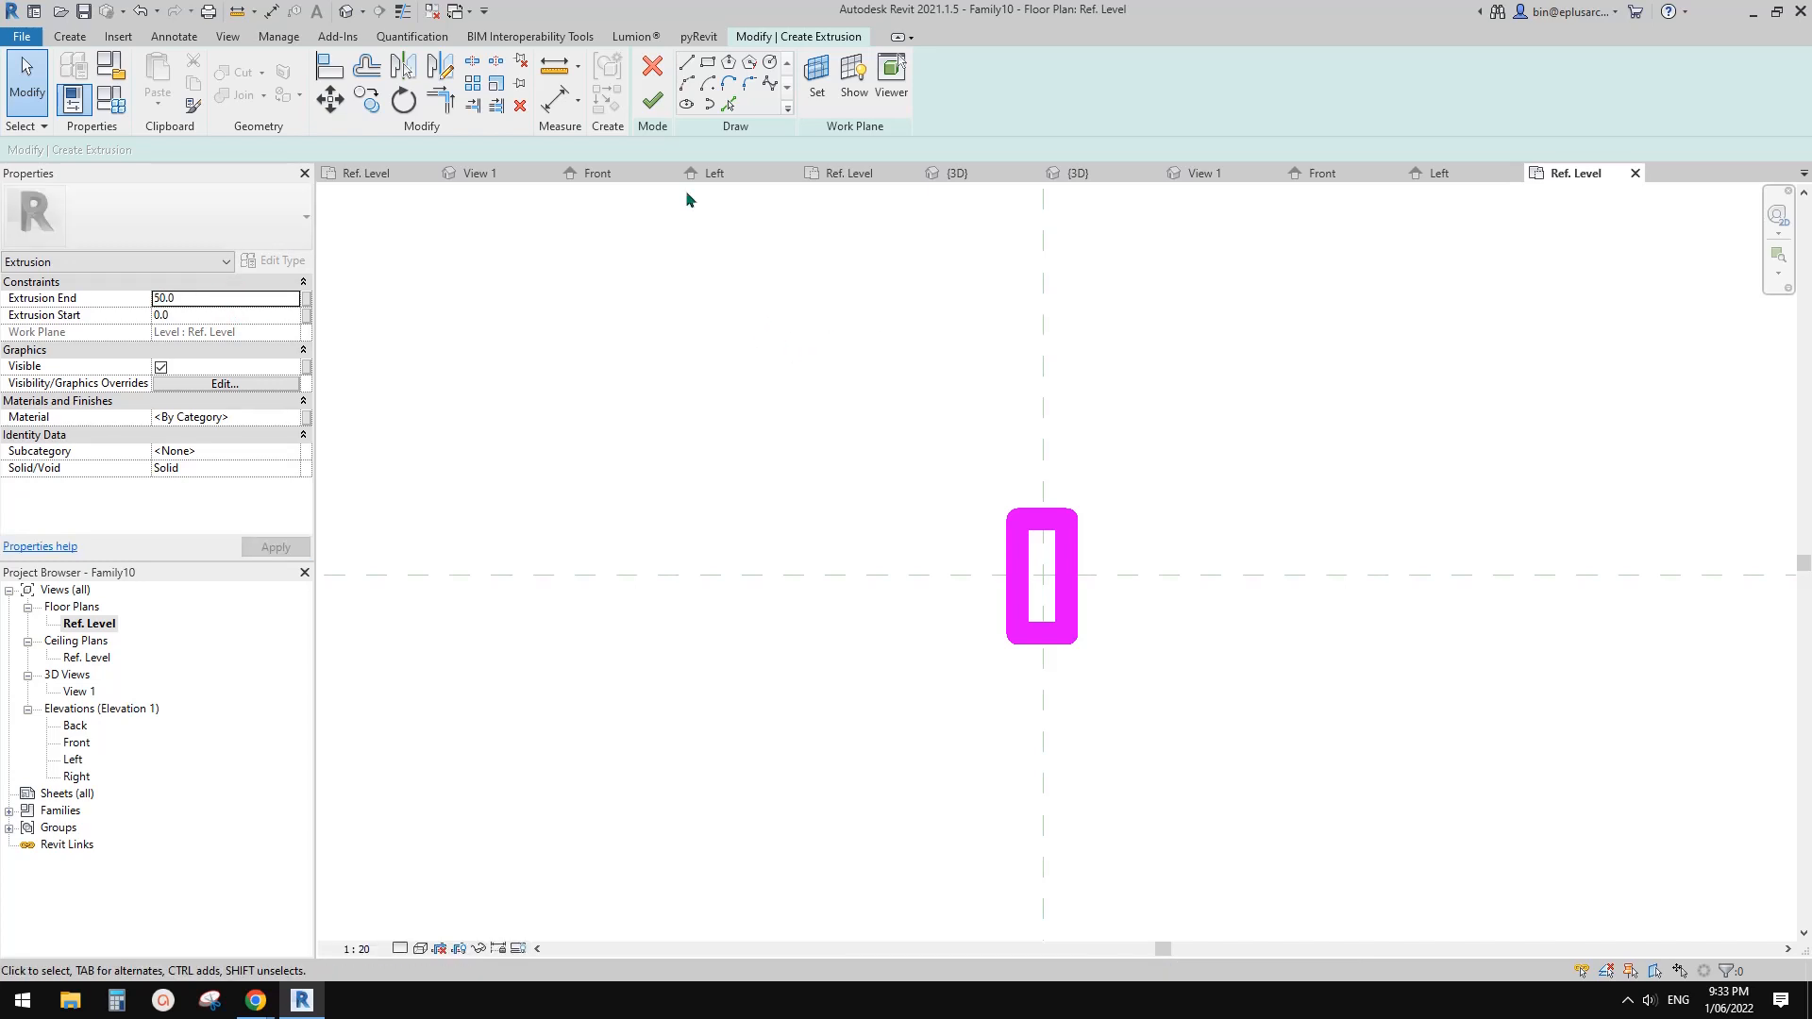
click(654, 101)
click(346, 10)
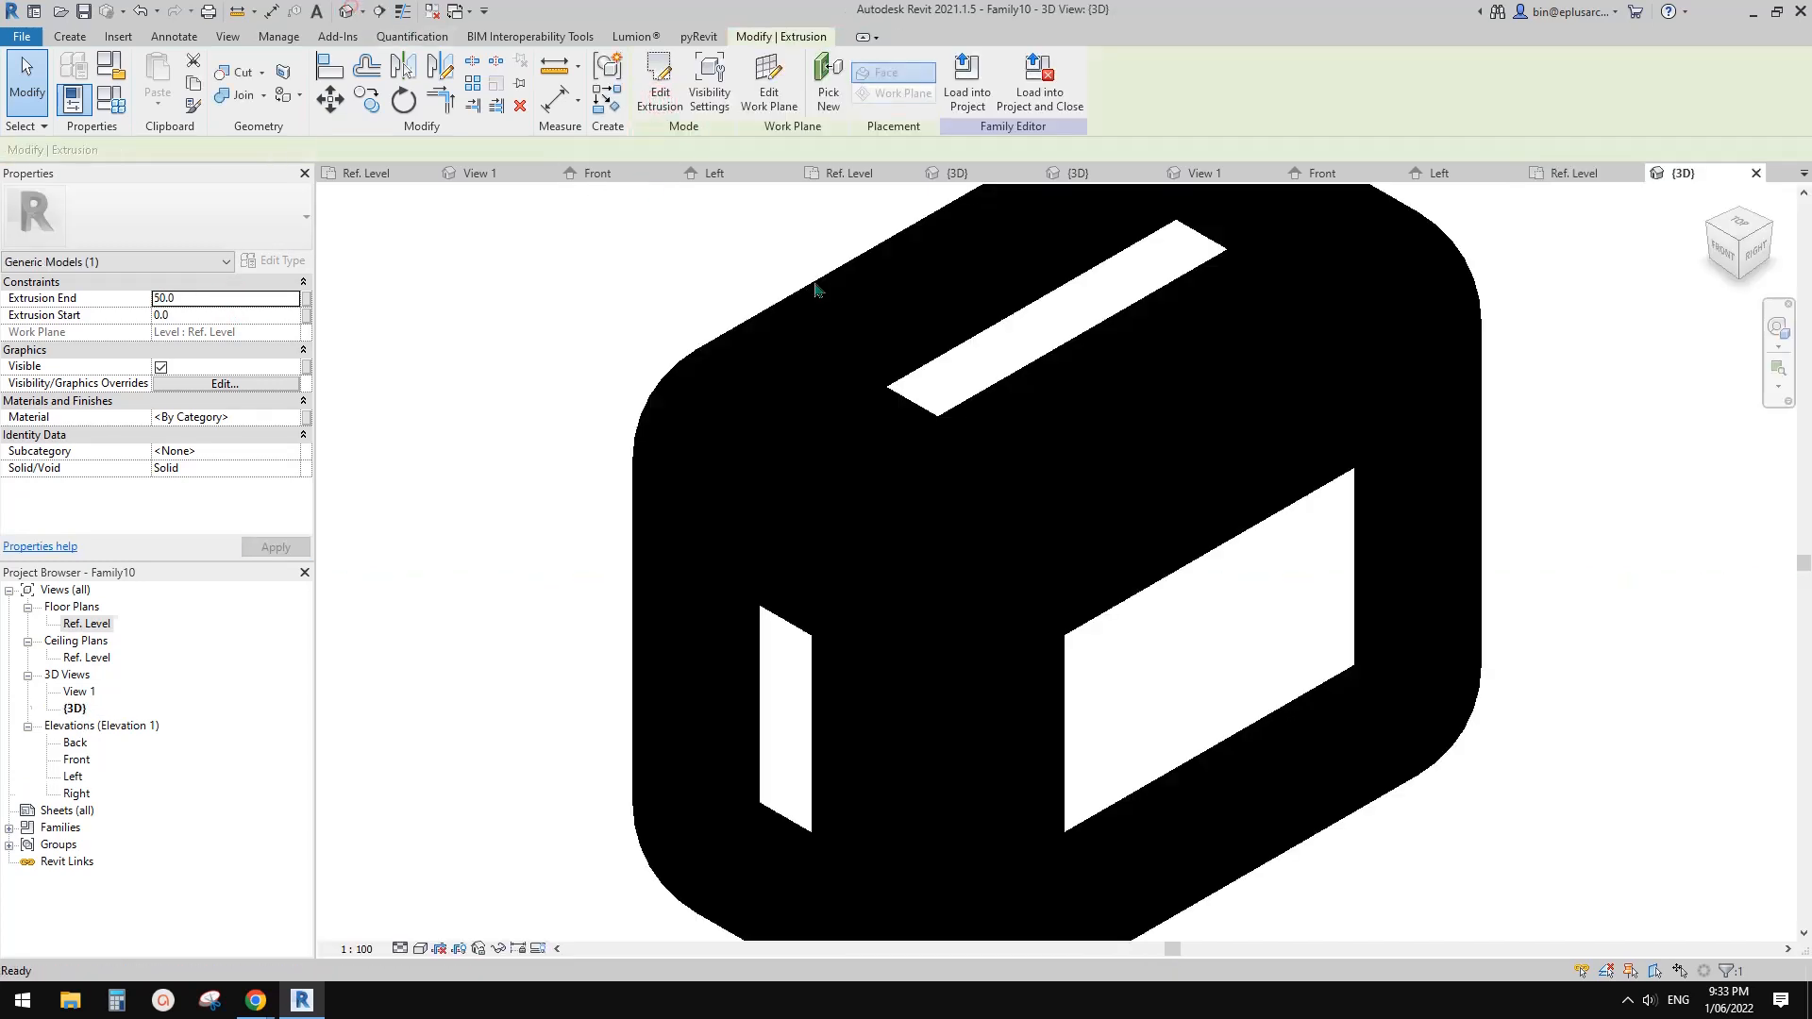
Set the 3D view scale to 1:10 and orbit around the box extrusion.
scroll(1045, 544, down, 5)
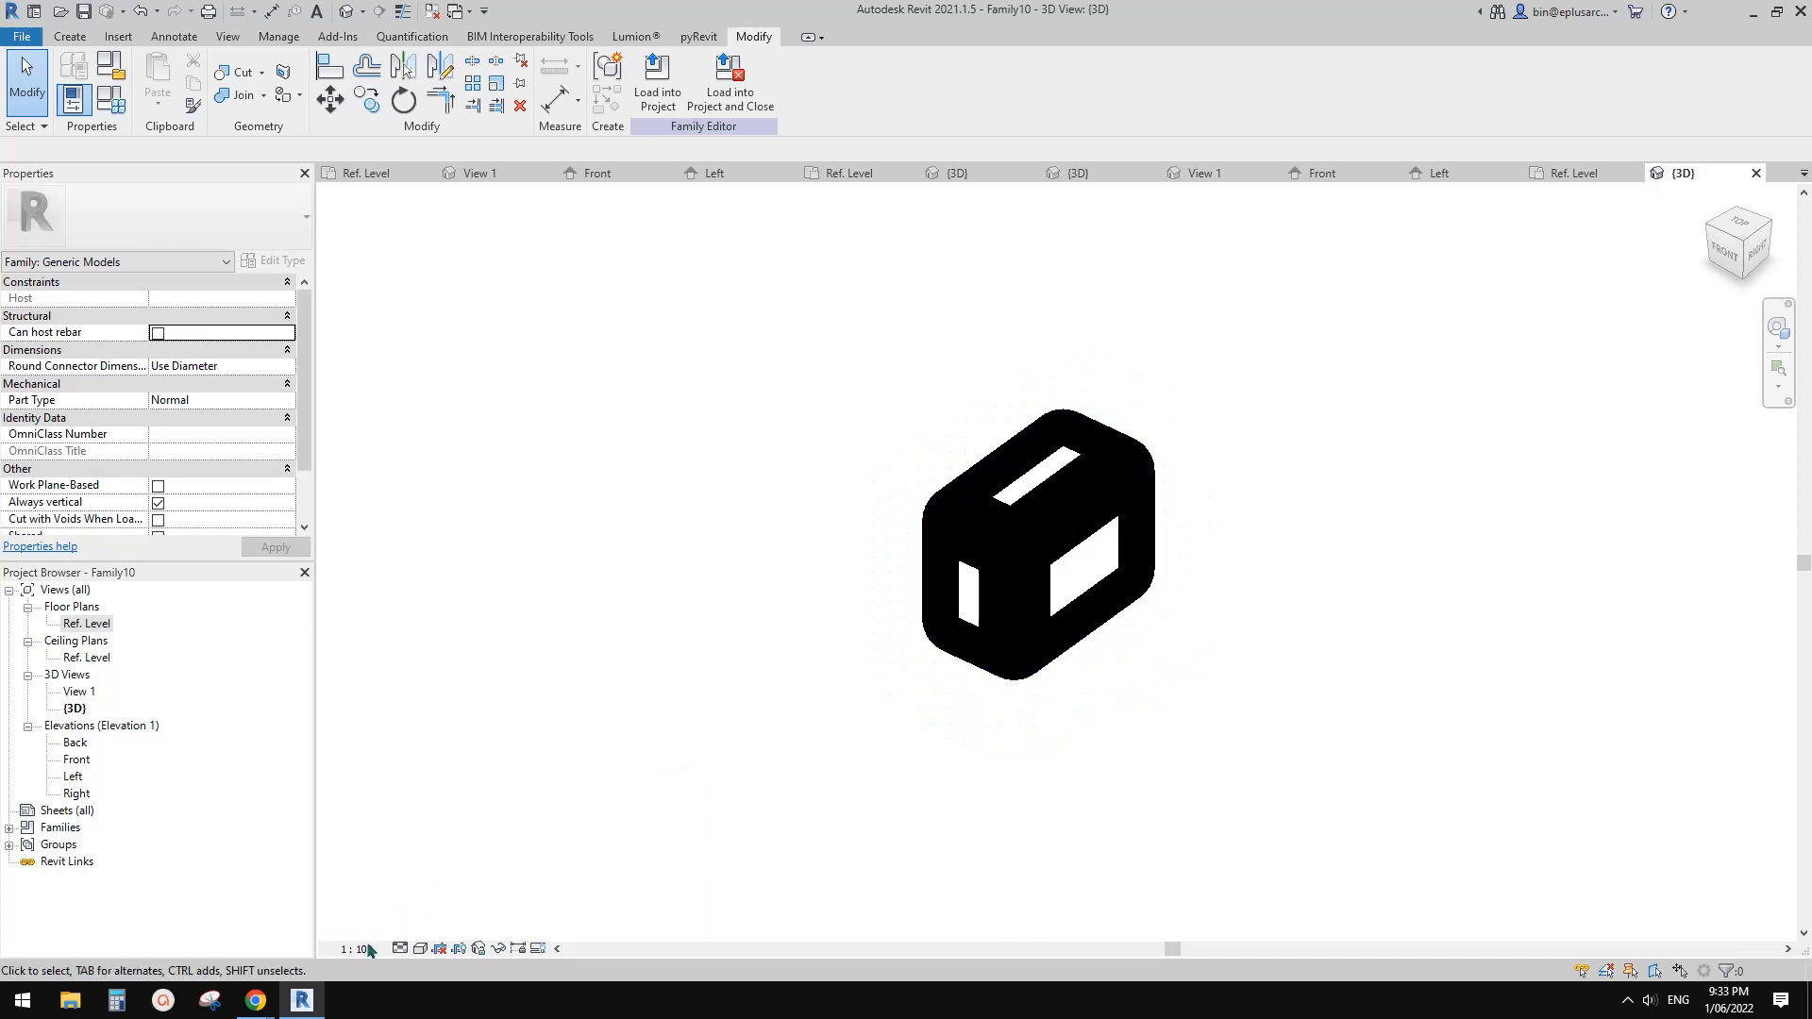
click(357, 949)
click(366, 740)
shift+middle_drag(1066, 552, 1354, 569)
Copy the box extrusion, paste the copy in the same place, and open its sketch for editing.
click(1066, 543)
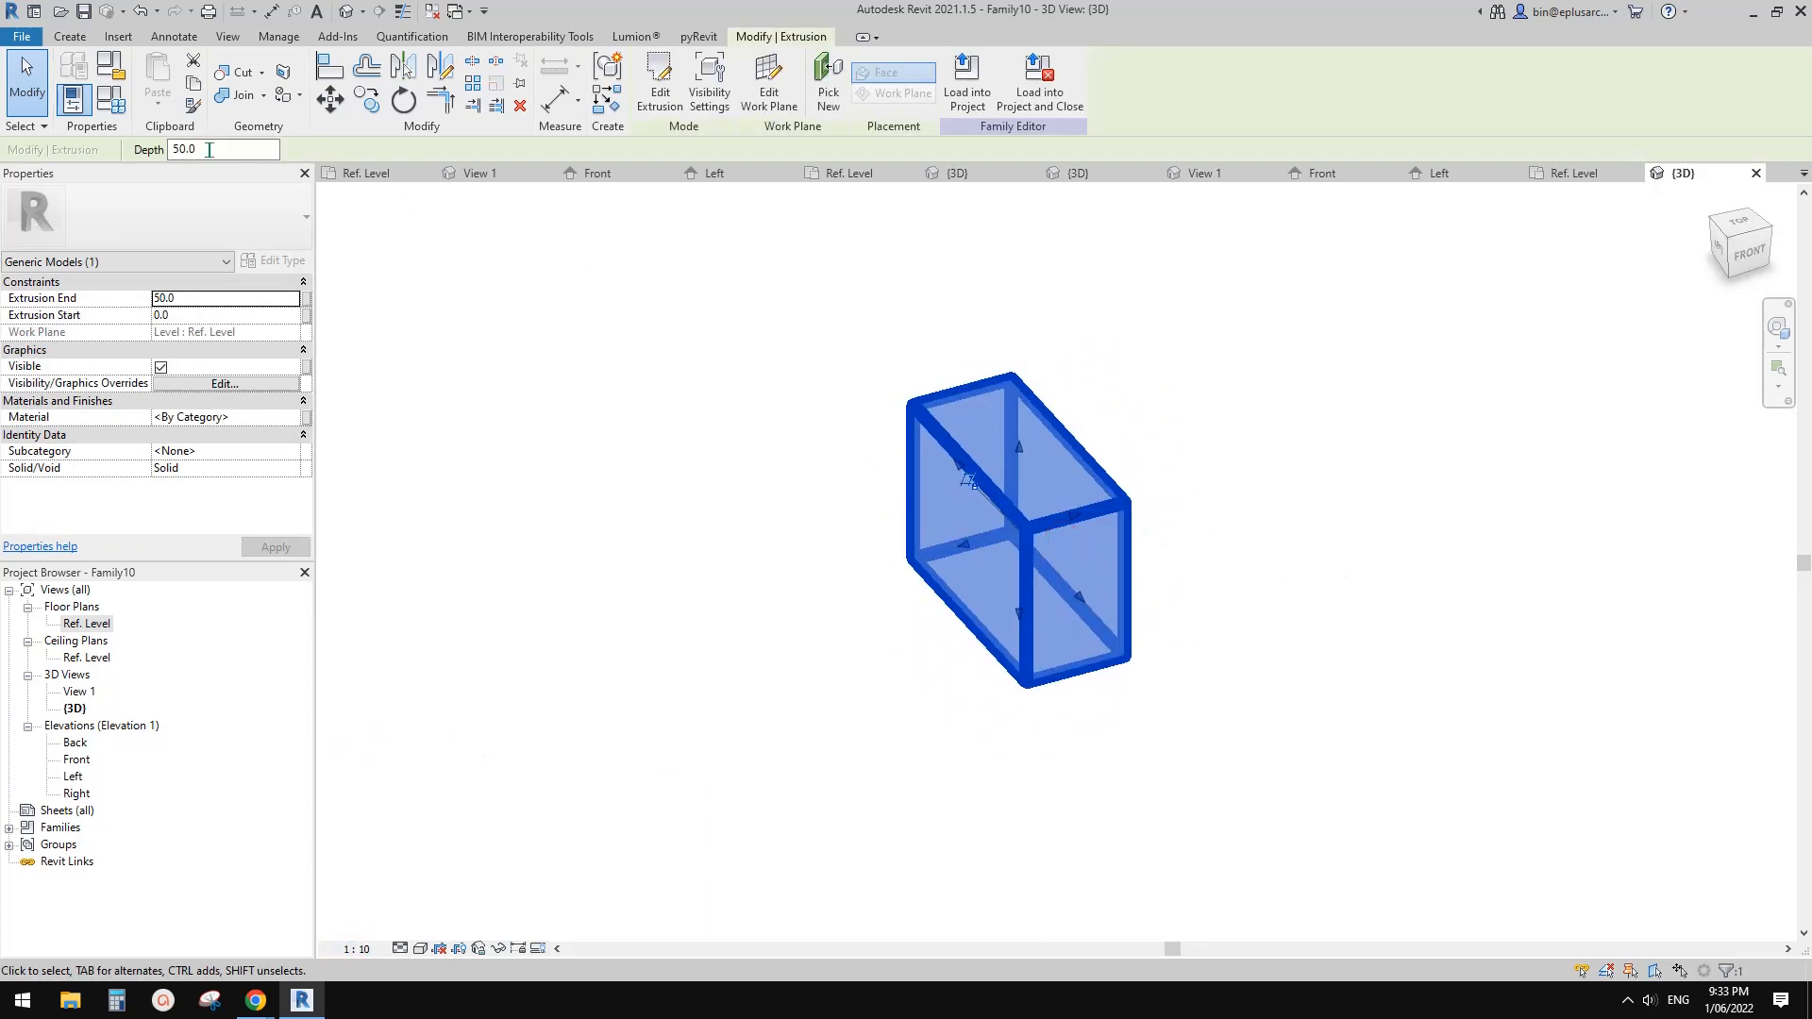
key(ctrl+c)
click(153, 100)
click(229, 301)
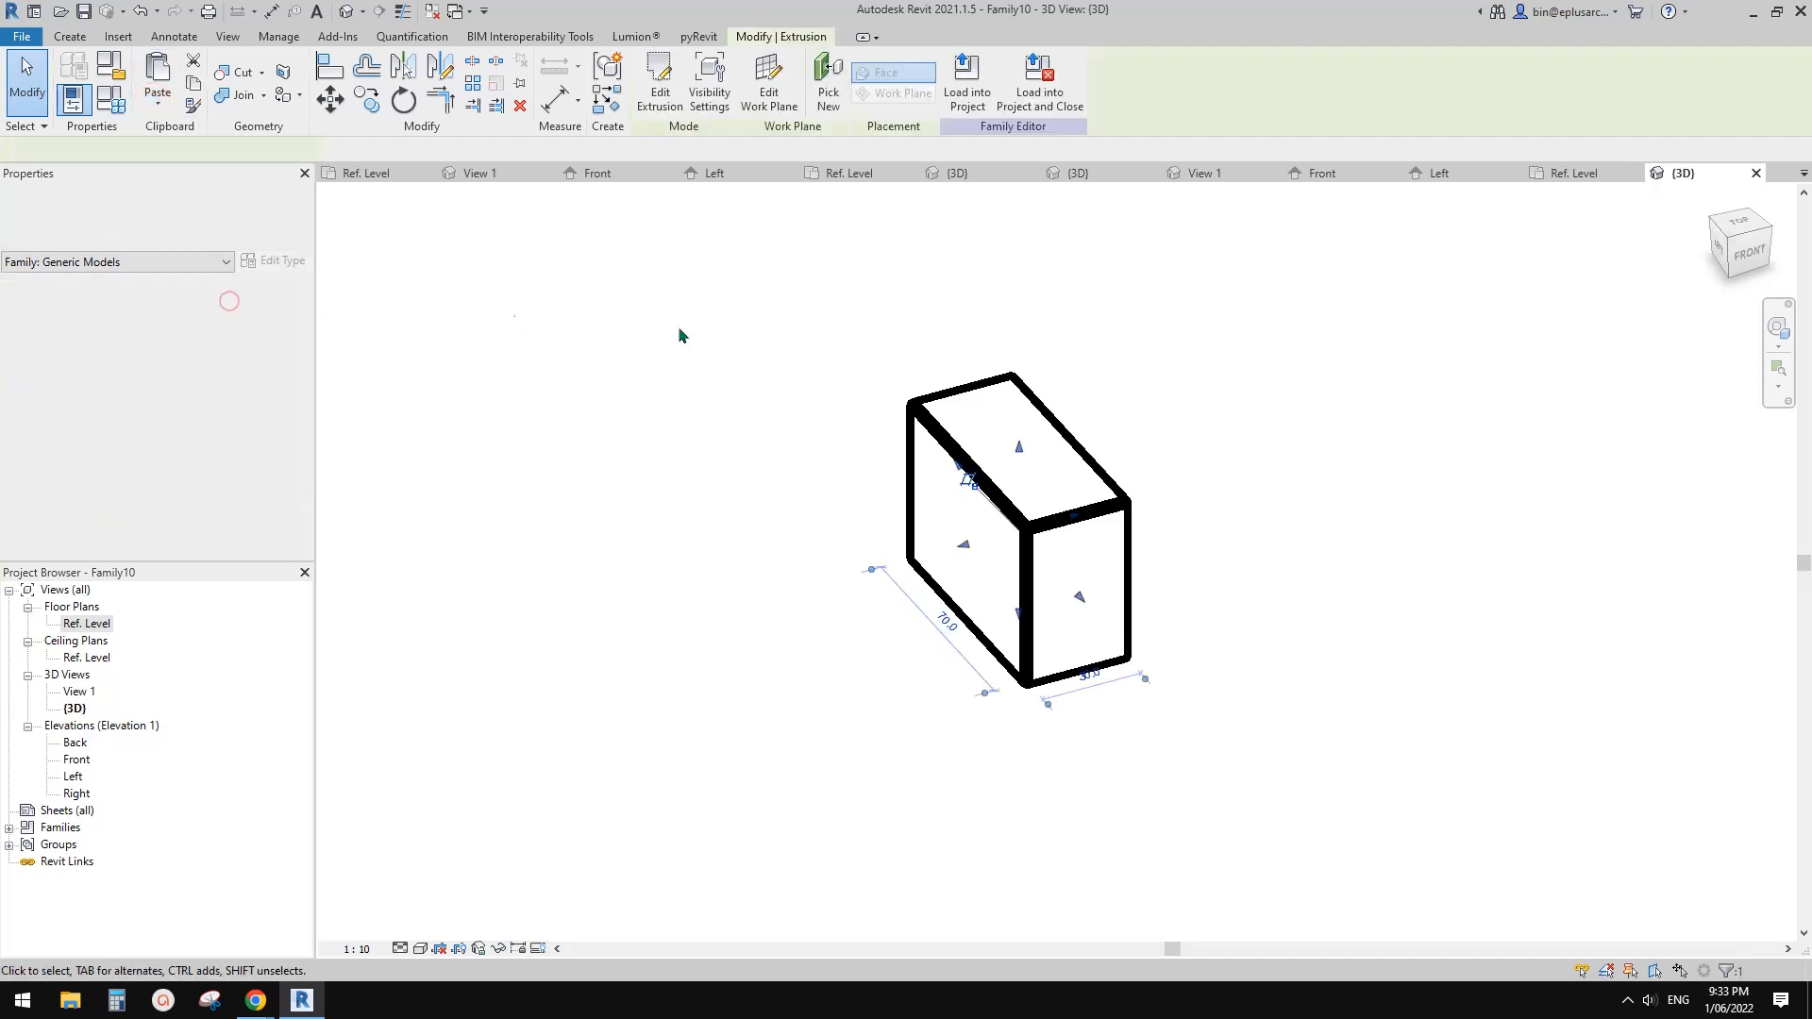
click(659, 85)
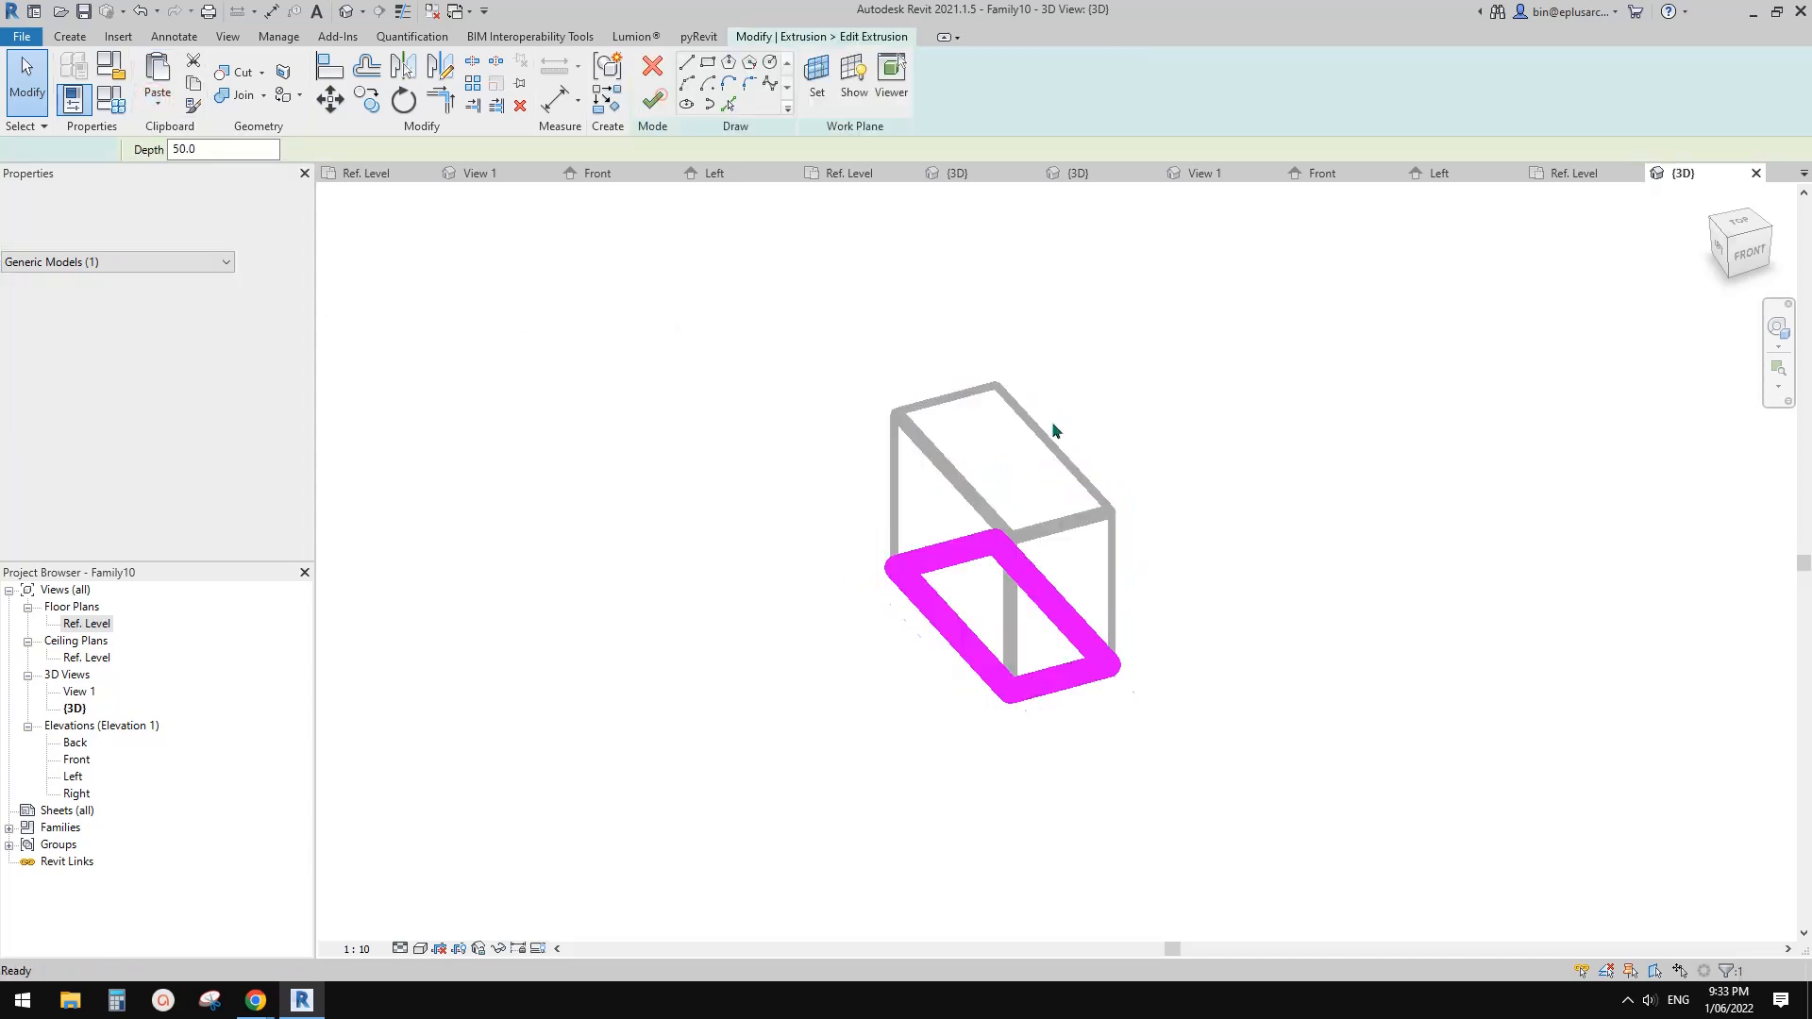
Sketch a circle of about 10 mm radius on the rectangle's long edge and move it to the rectangle's centre.
click(768, 65)
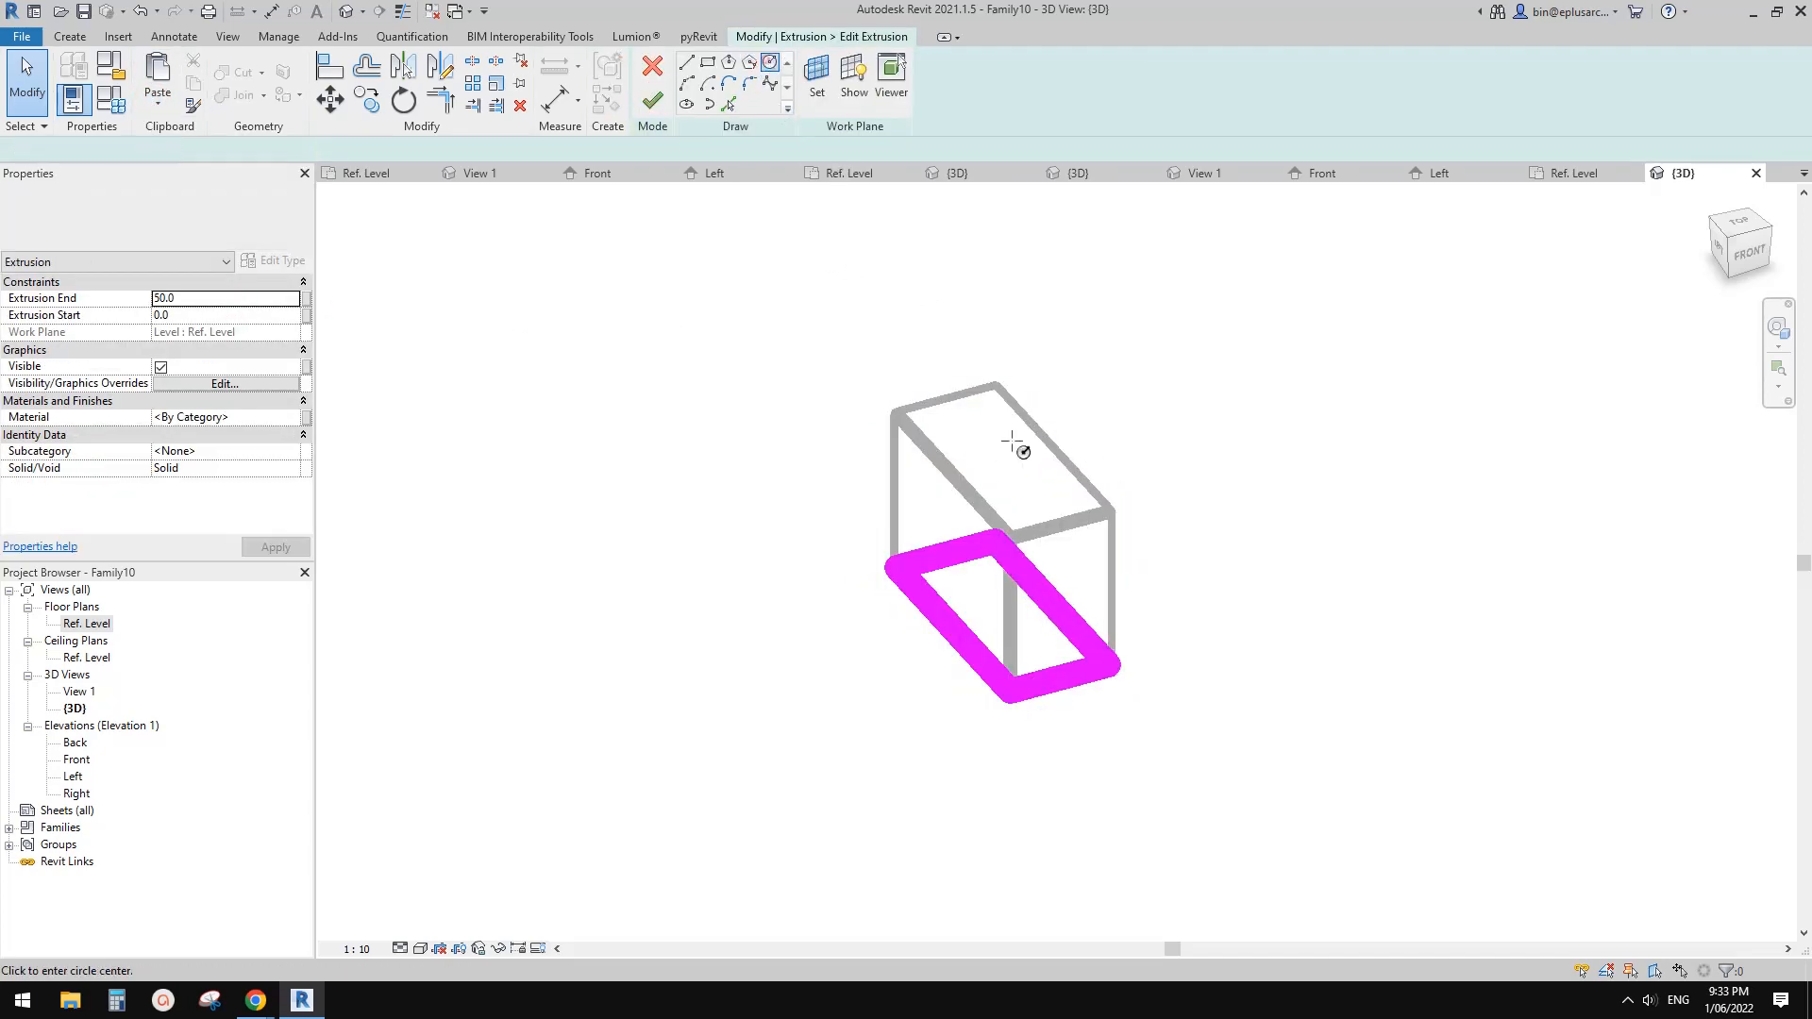
click(1052, 601)
click(1087, 602)
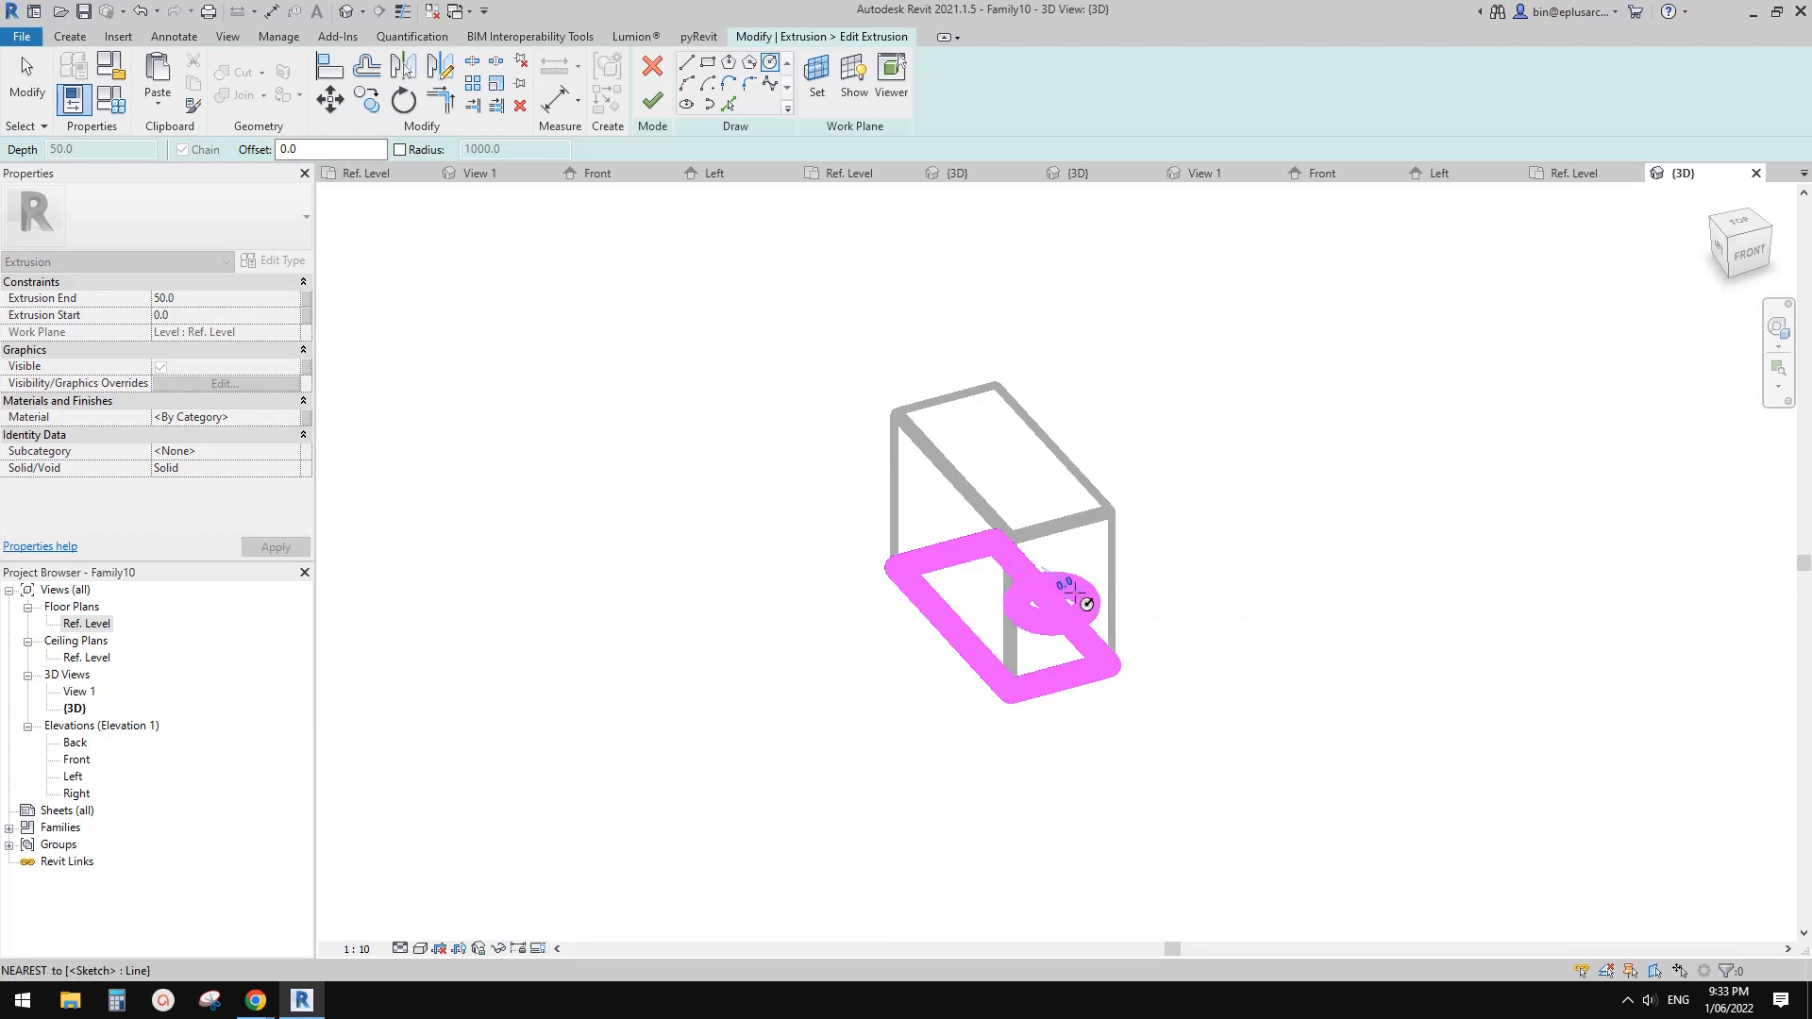
key(Escape)
key(m)
key(v)
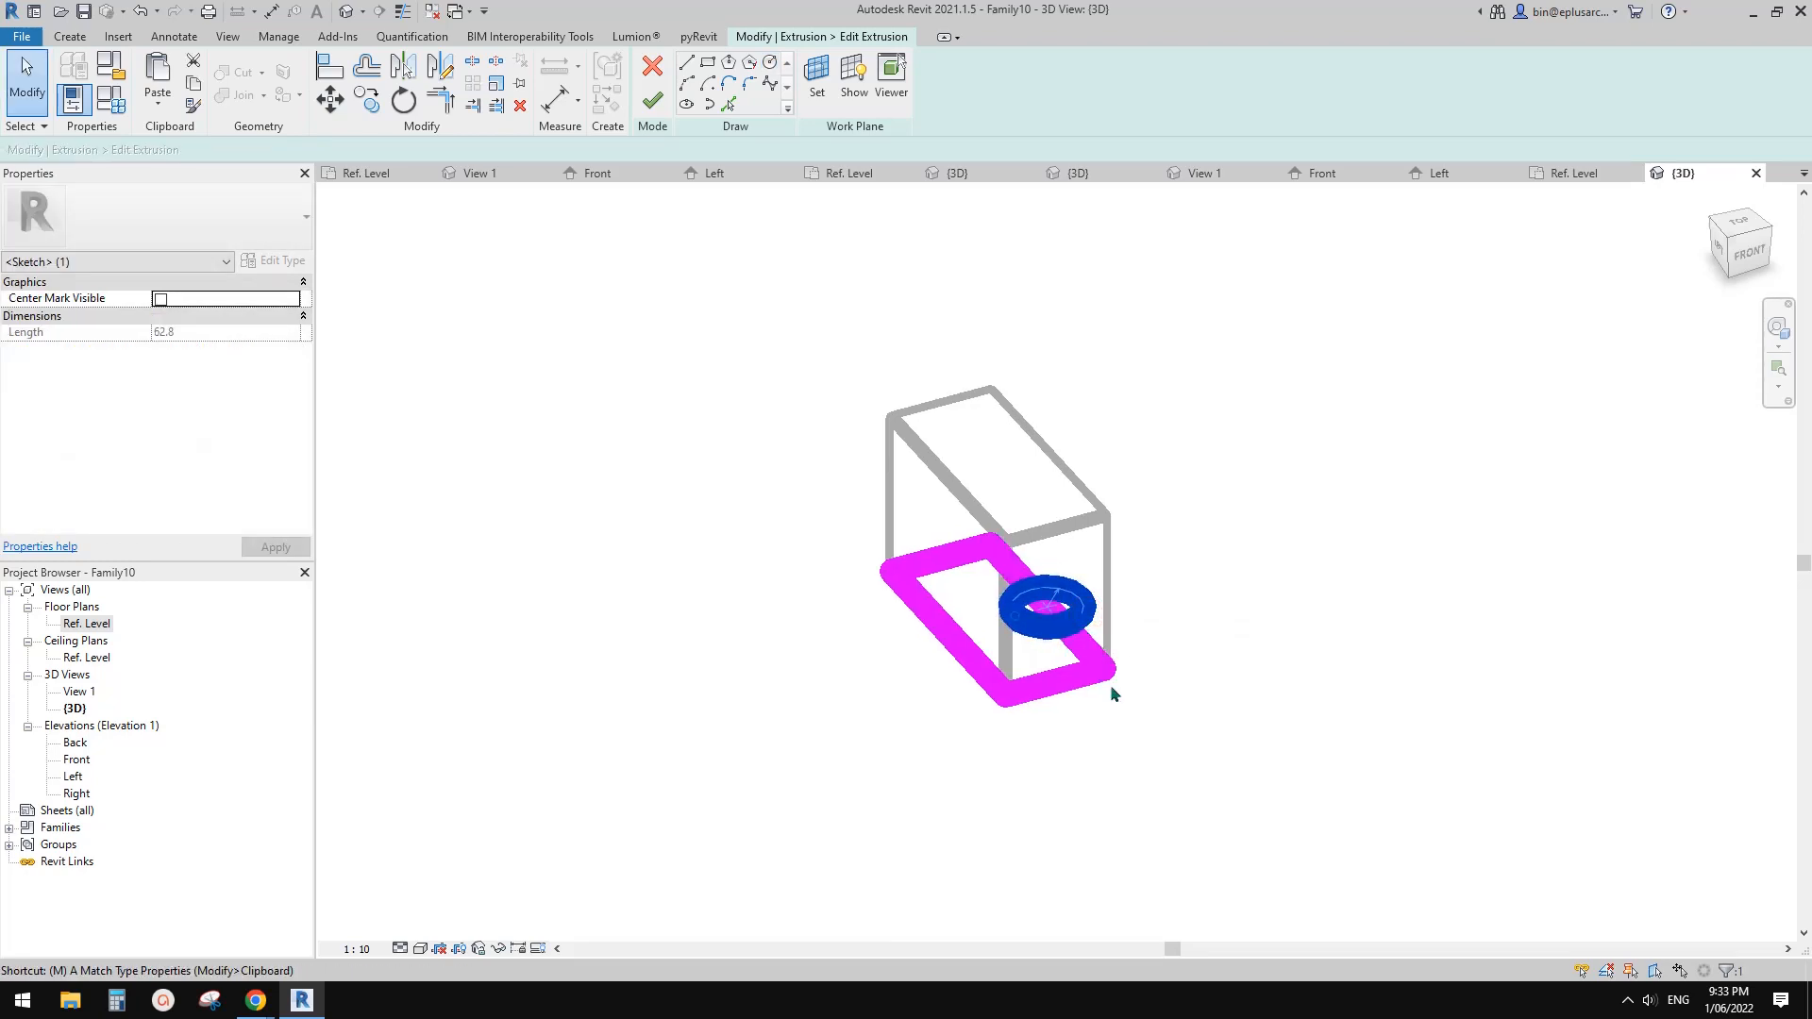
click(1101, 670)
click(1062, 690)
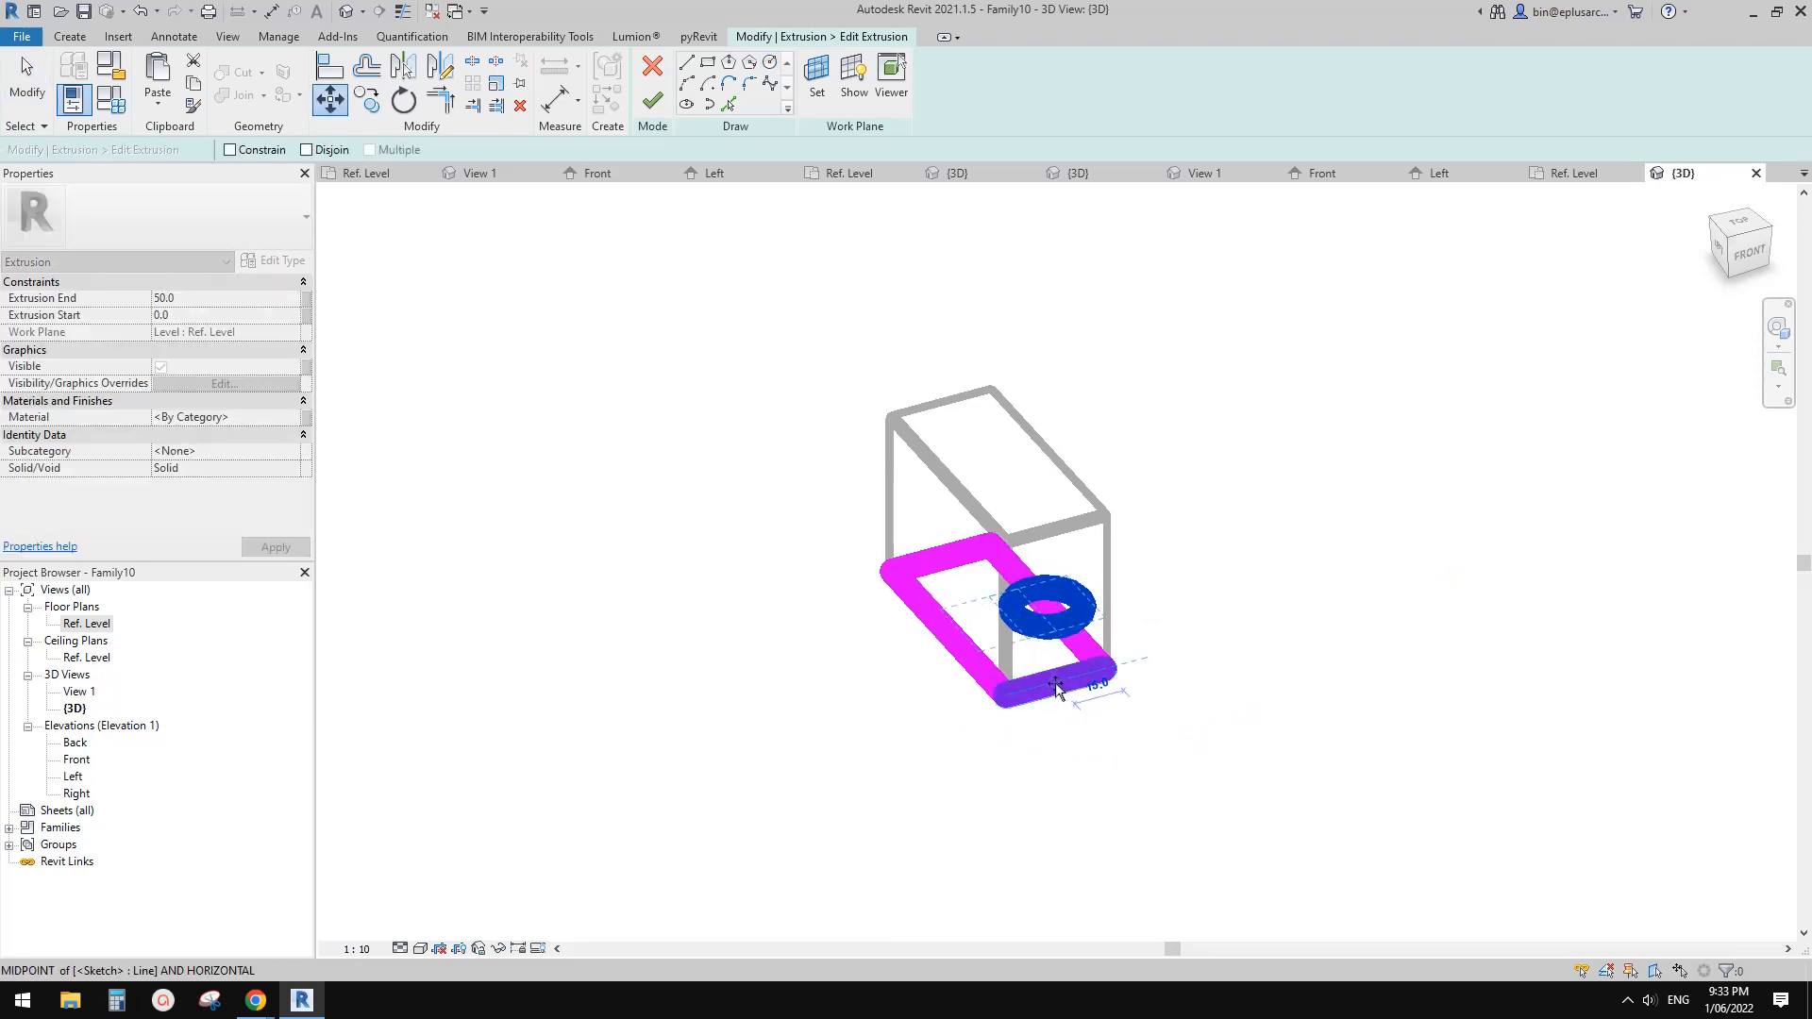
Delete the four rectangle lines from the copied extrusion's sketch, keeping only the circle.
key(Escape)
key(Tab)
click(1059, 686)
key(Delete)
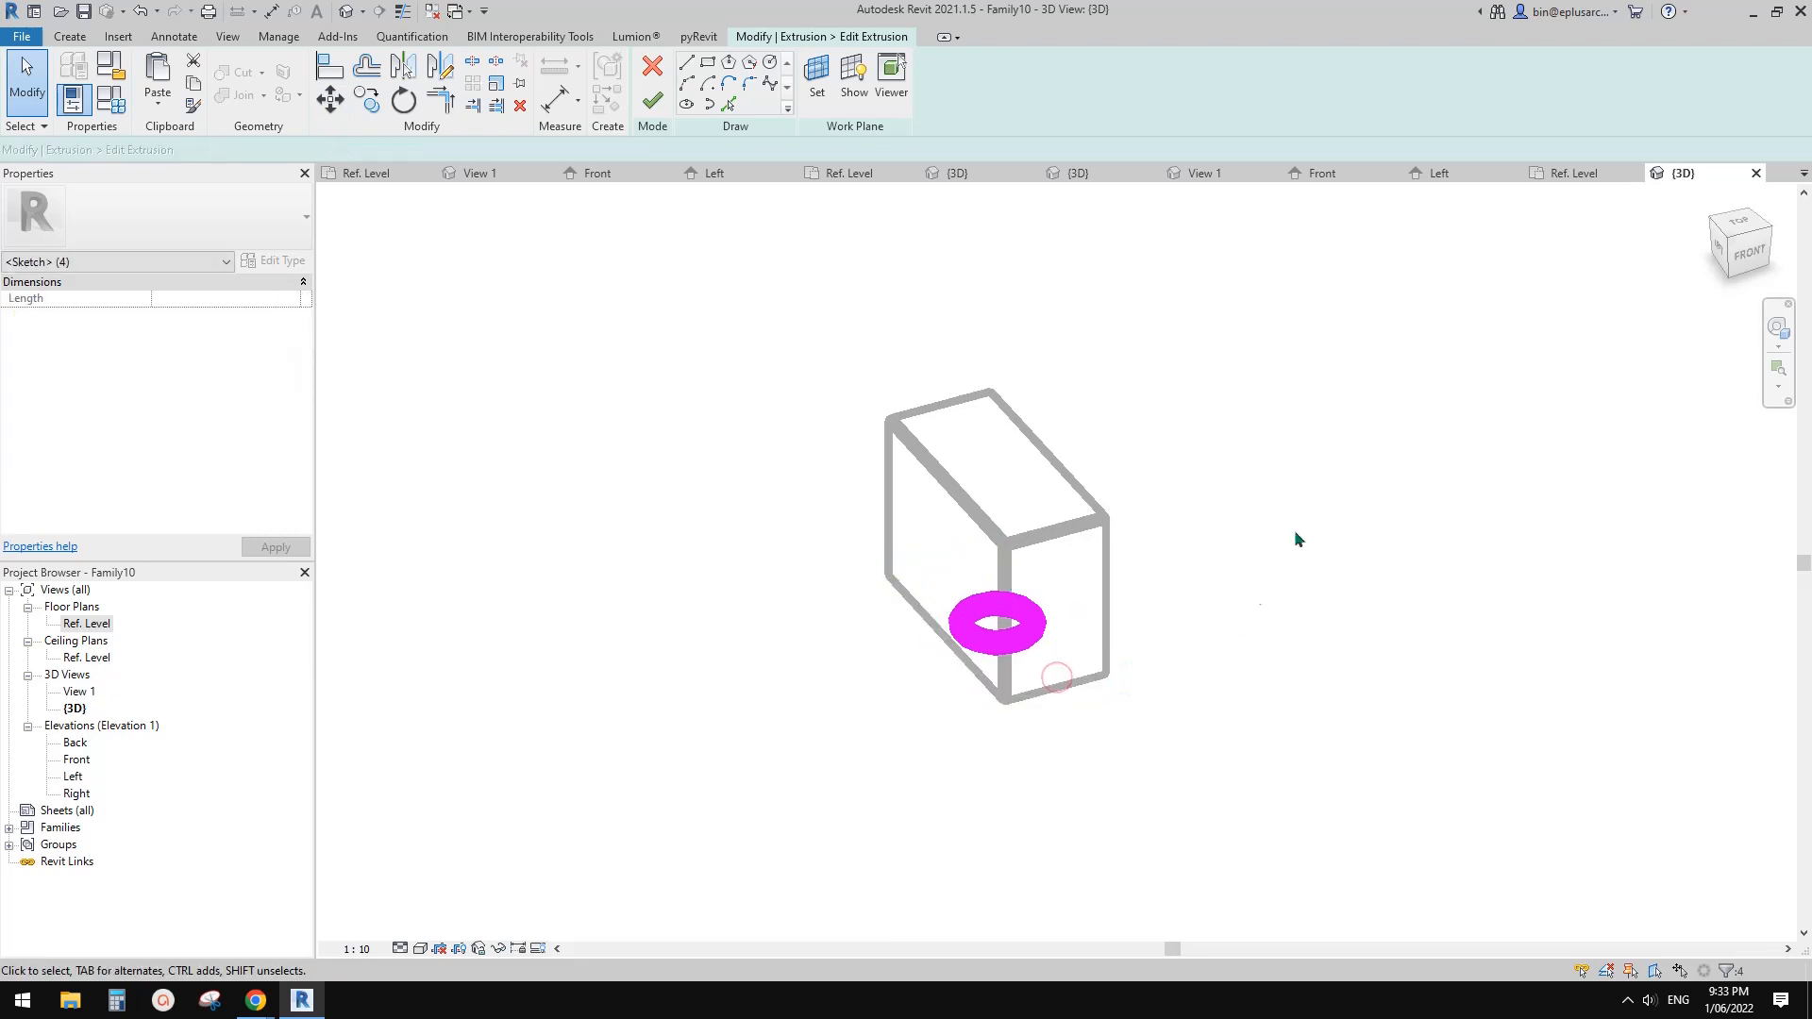
Set the circle's extrusion start to 50 mm and end to 100 mm, and finish the cylinder above the box.
click(186, 317)
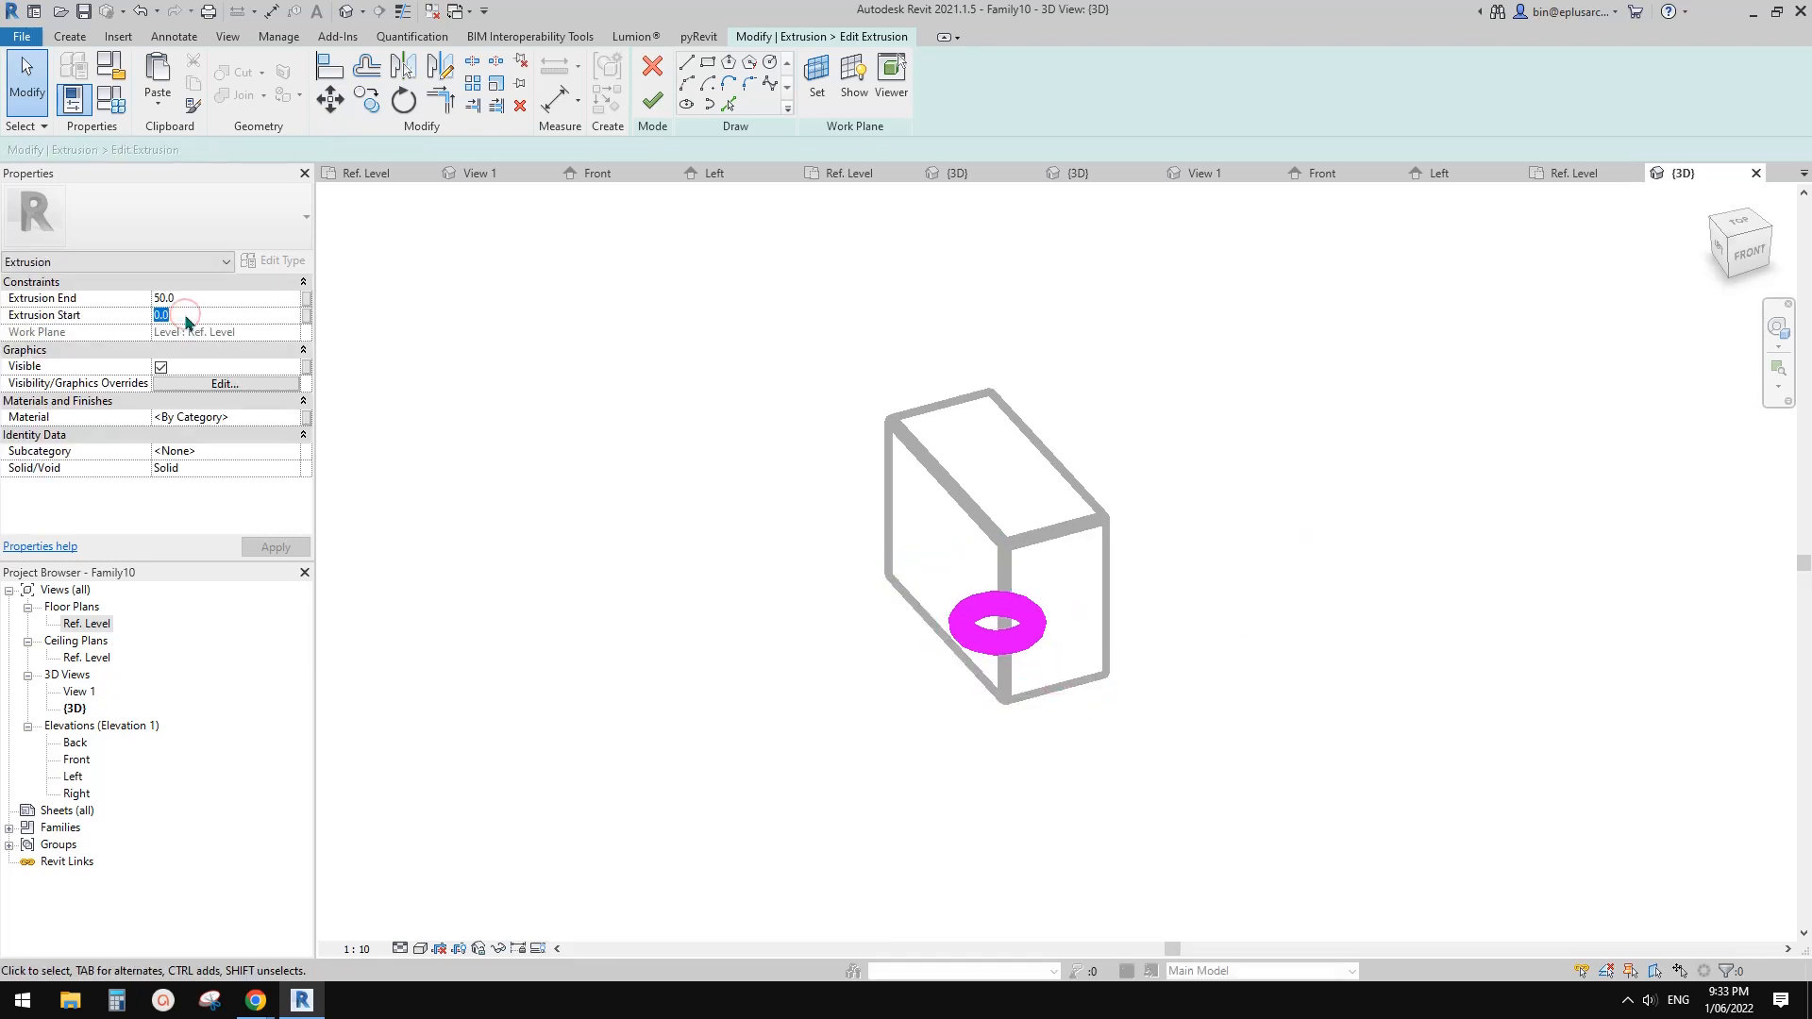
text(50)
click(197, 296)
text(10)
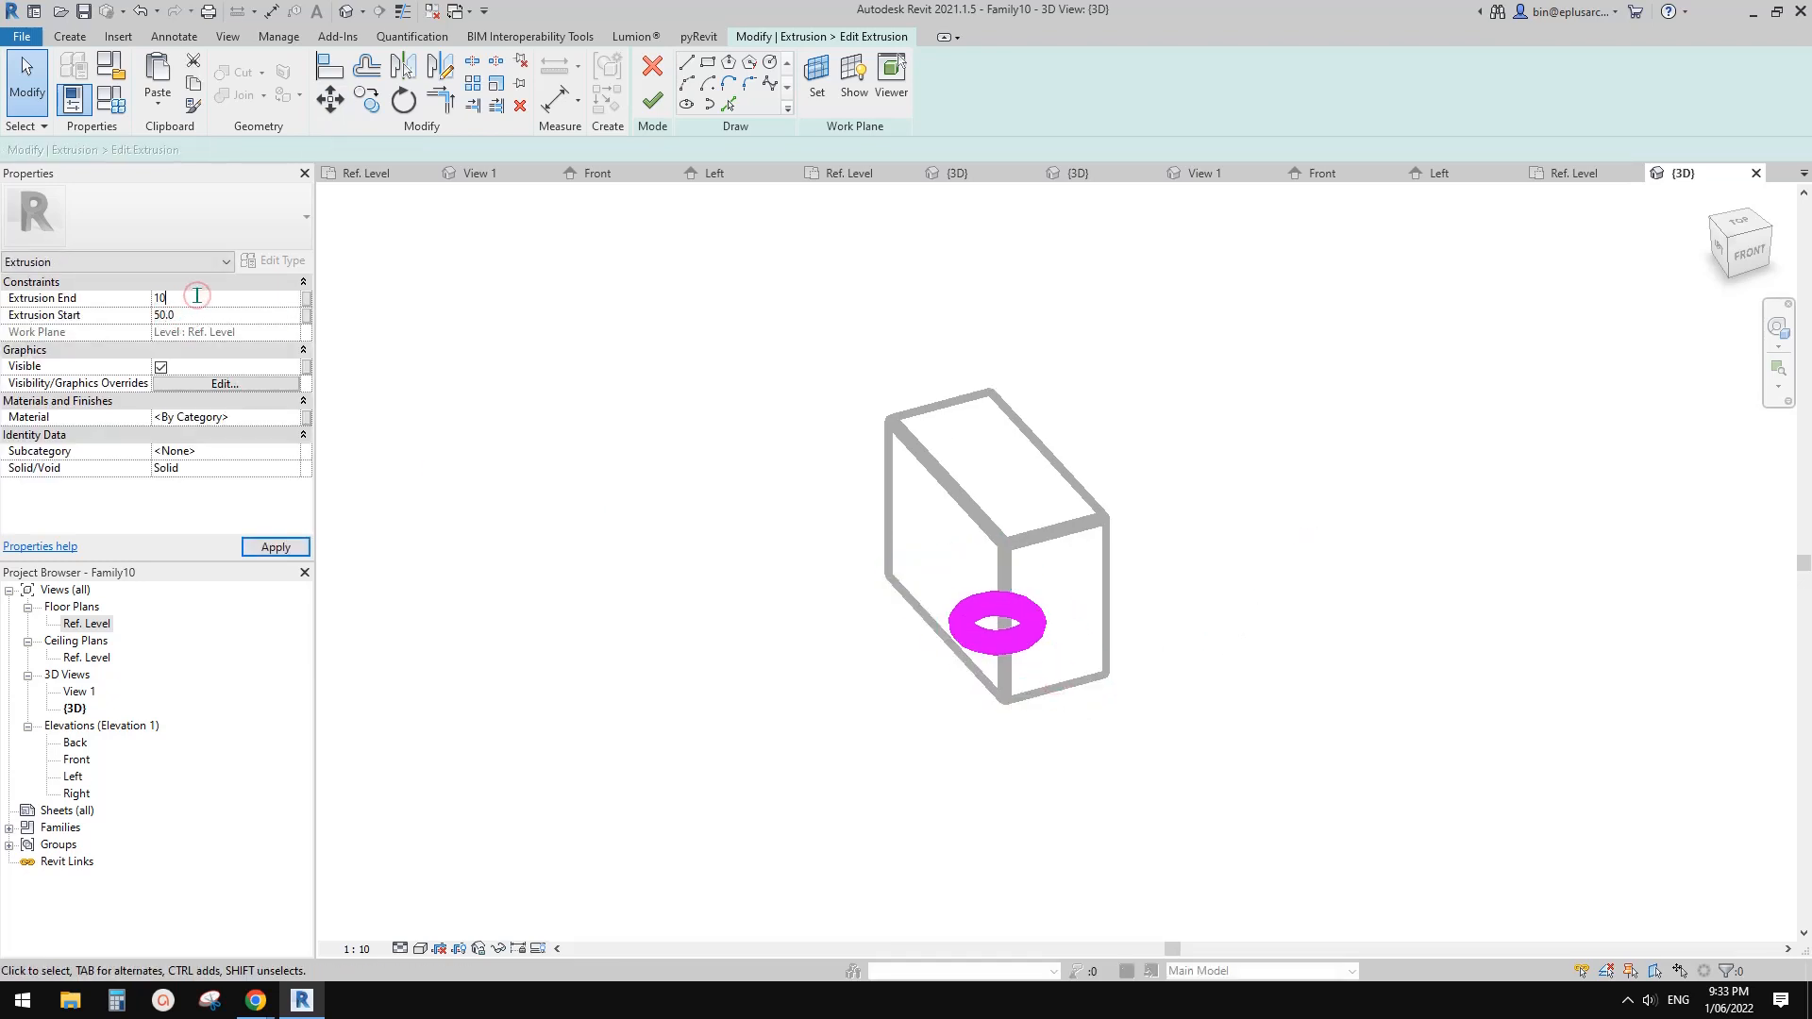
text(0)
click(643, 95)
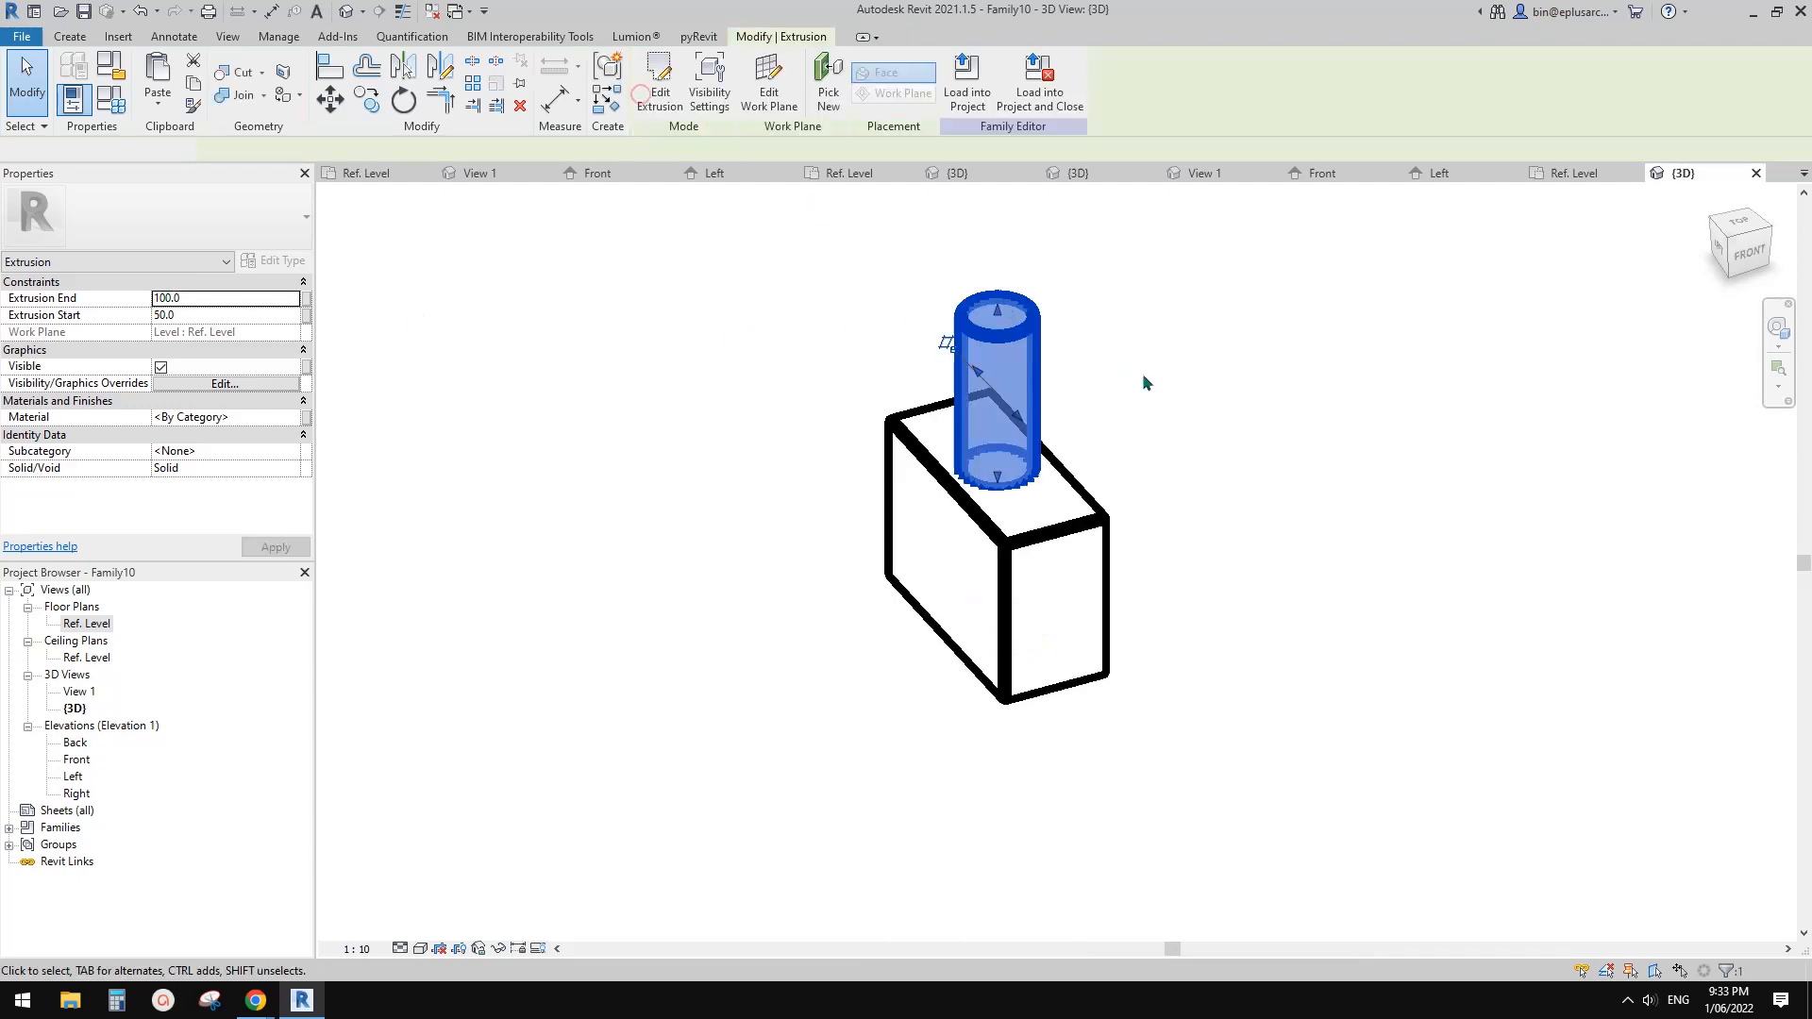
click(1144, 380)
scroll(1217, 434, down, 2)
shift+middle_drag(1249, 494, 1208, 476)
scroll(1206, 476, up, 1)
middle_drag(1204, 476, 1184, 511)
scroll(1127, 457, up, 1)
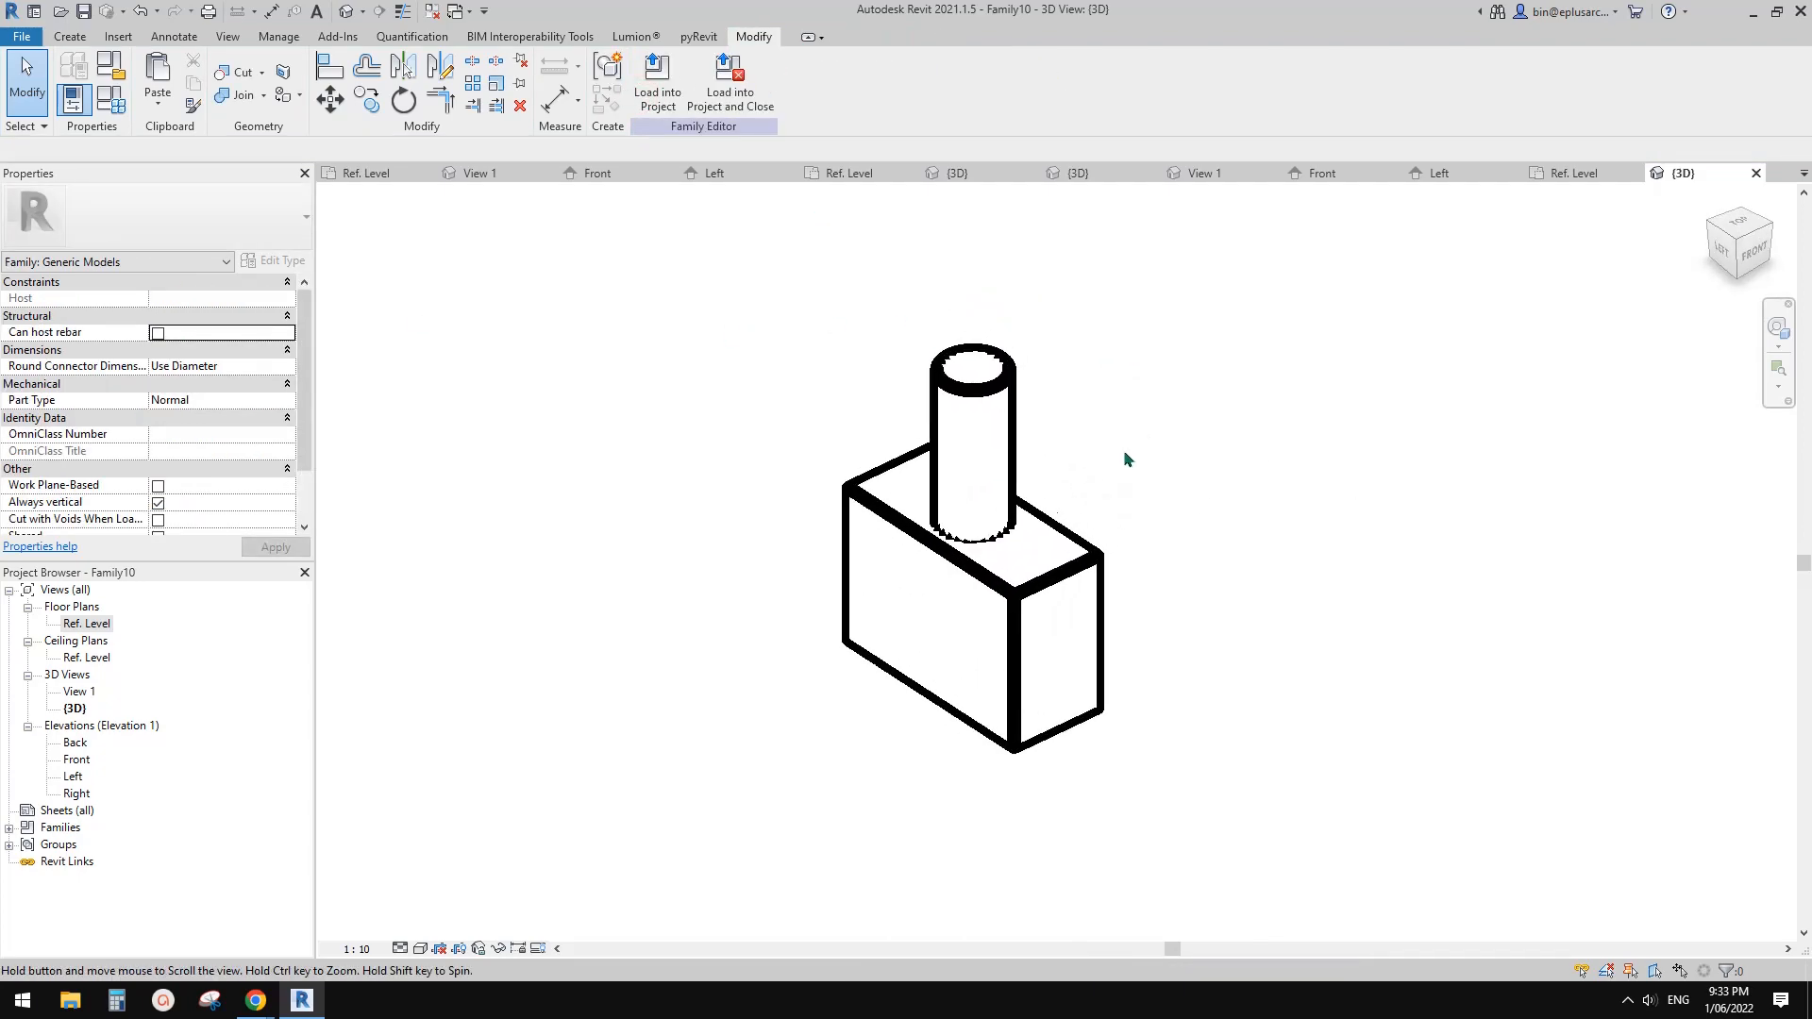
Close the inactive views and load the finished connector family into Family8.
click(653, 83)
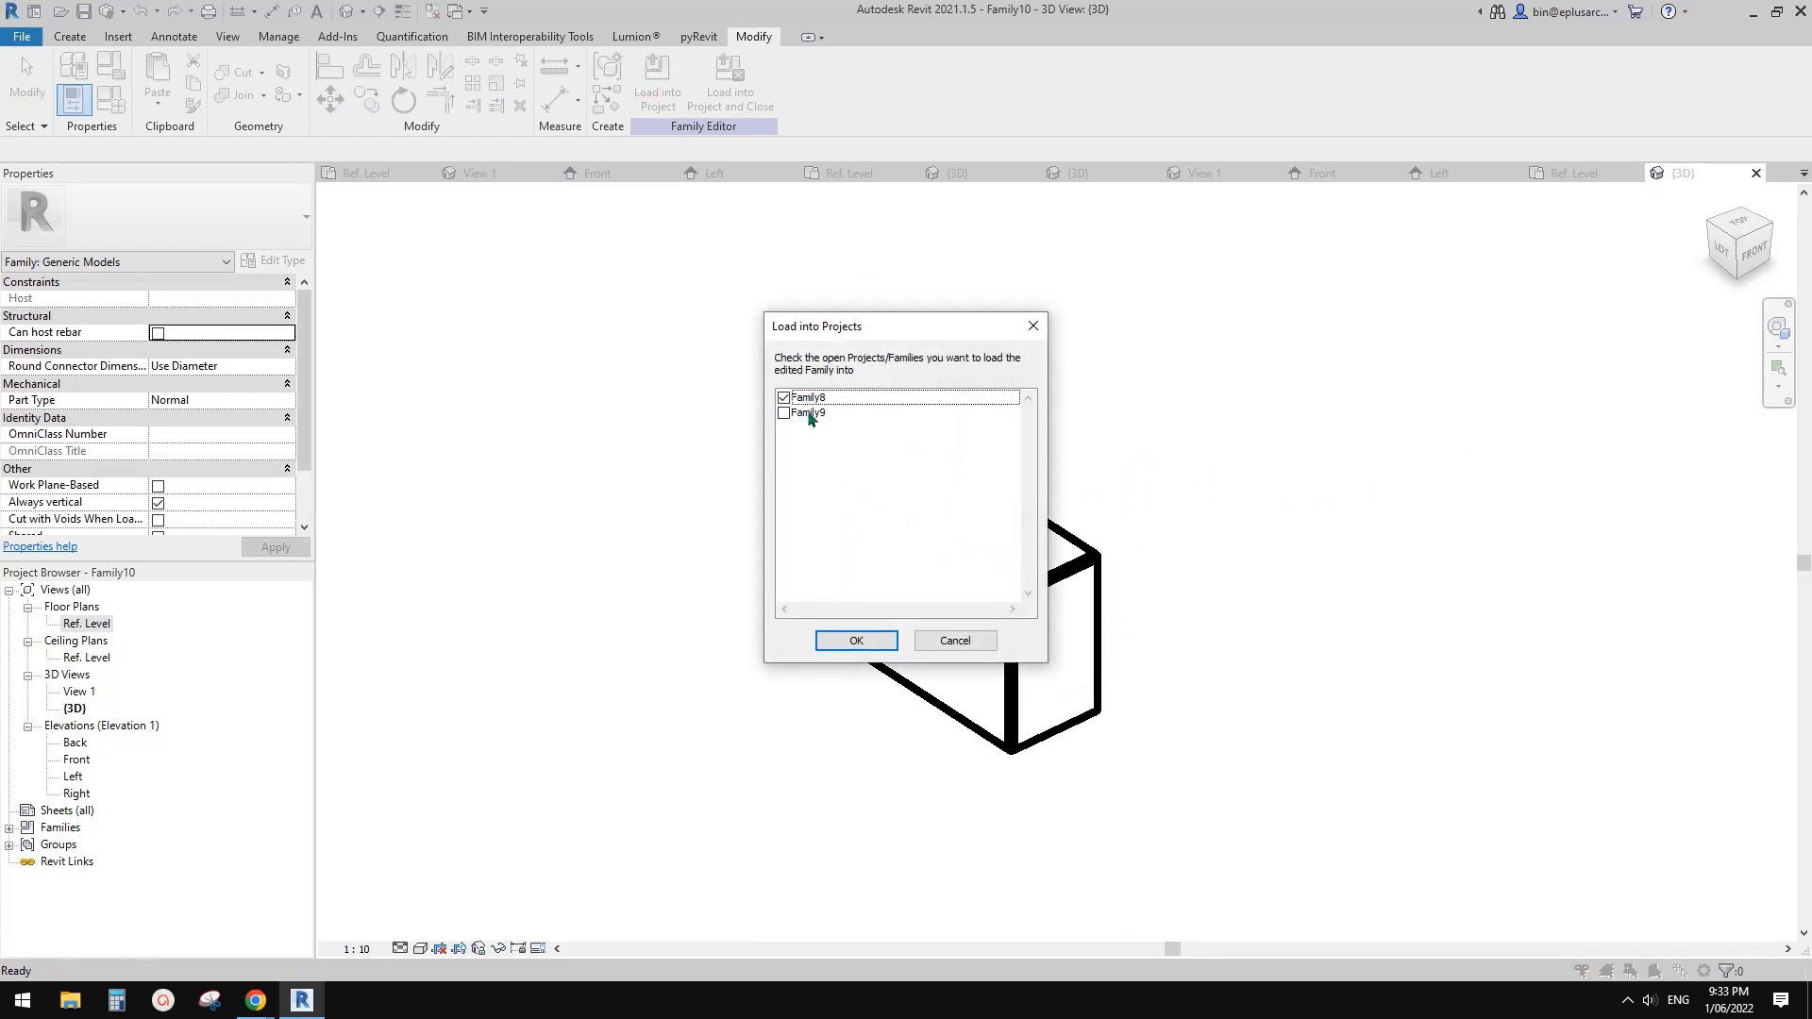
key(Return)
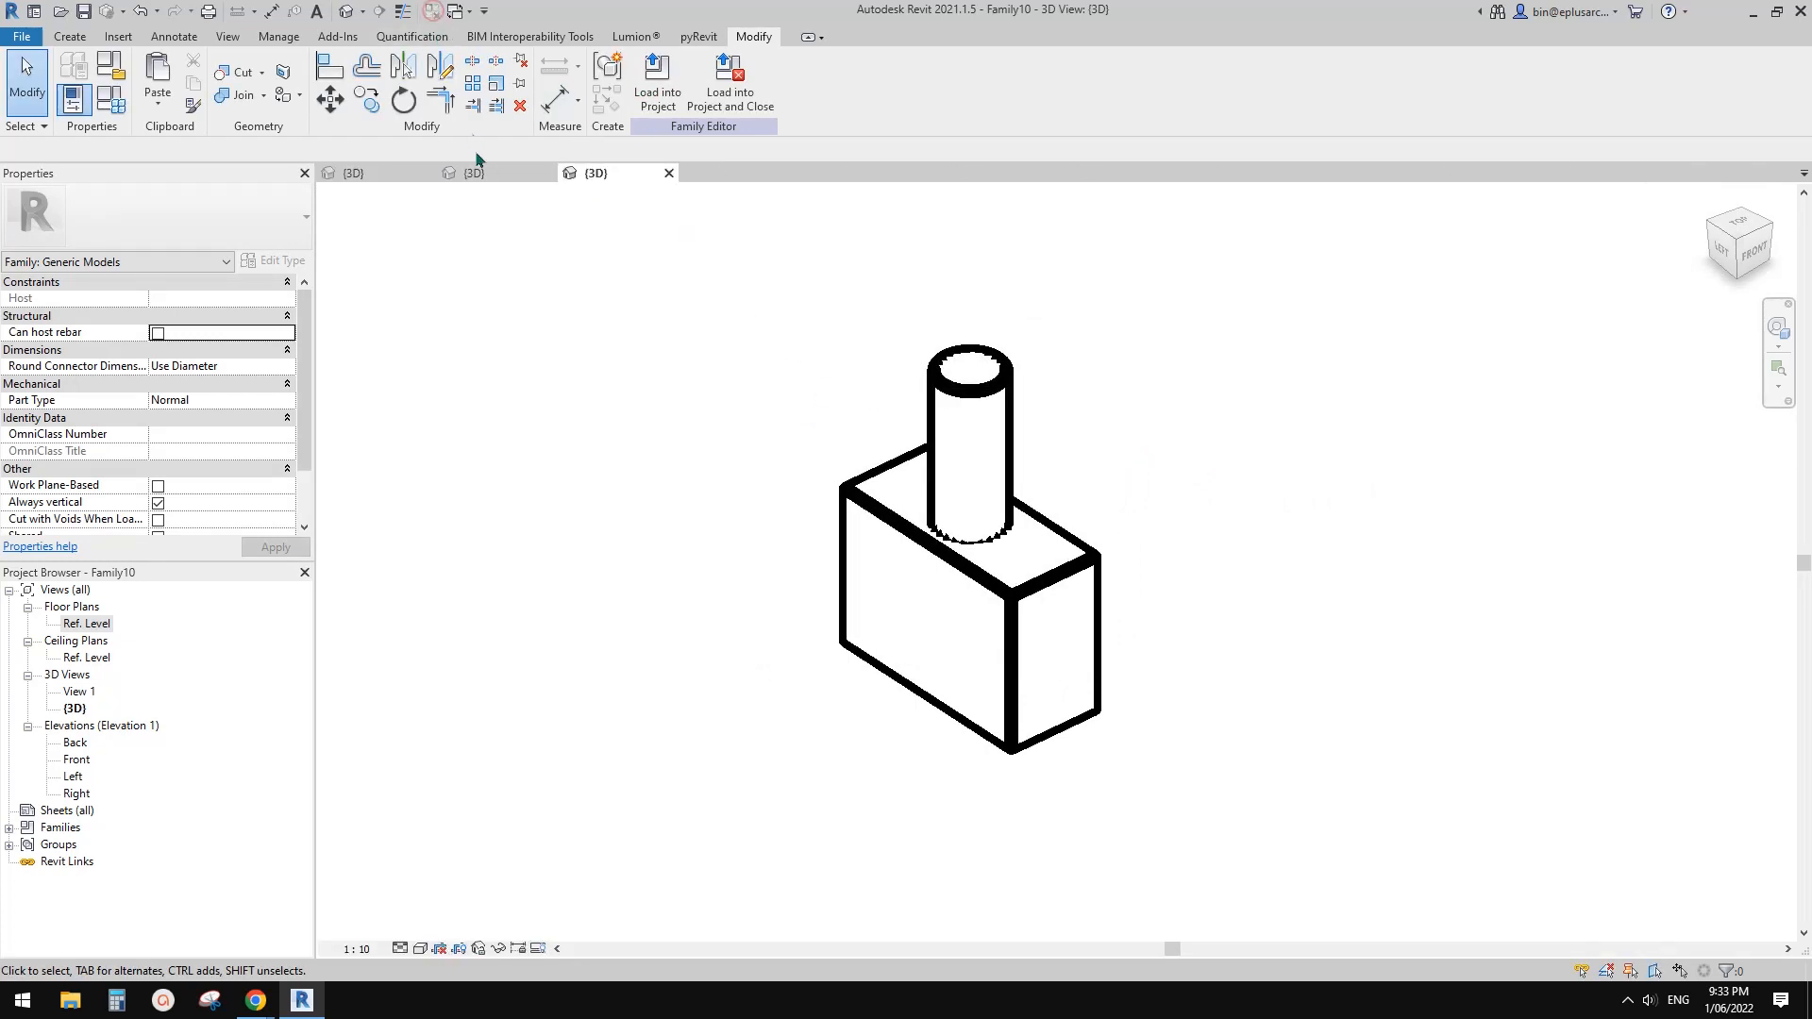
click(479, 172)
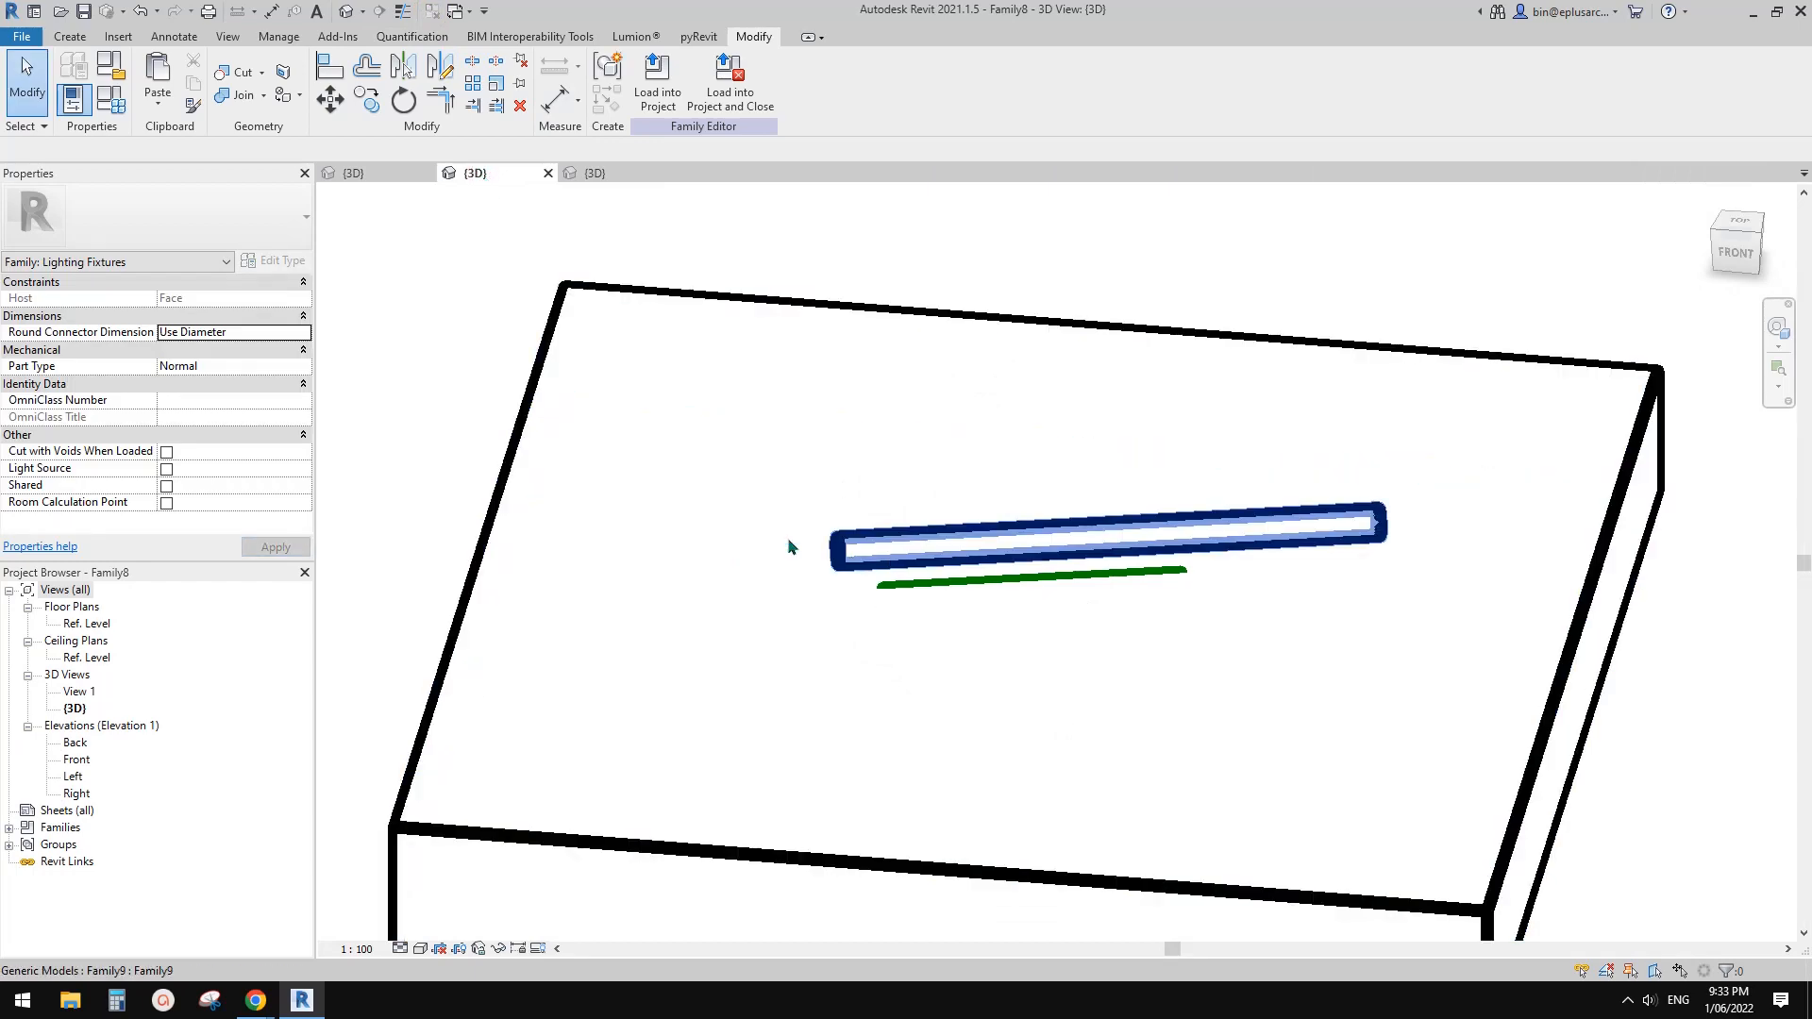
click(623, 171)
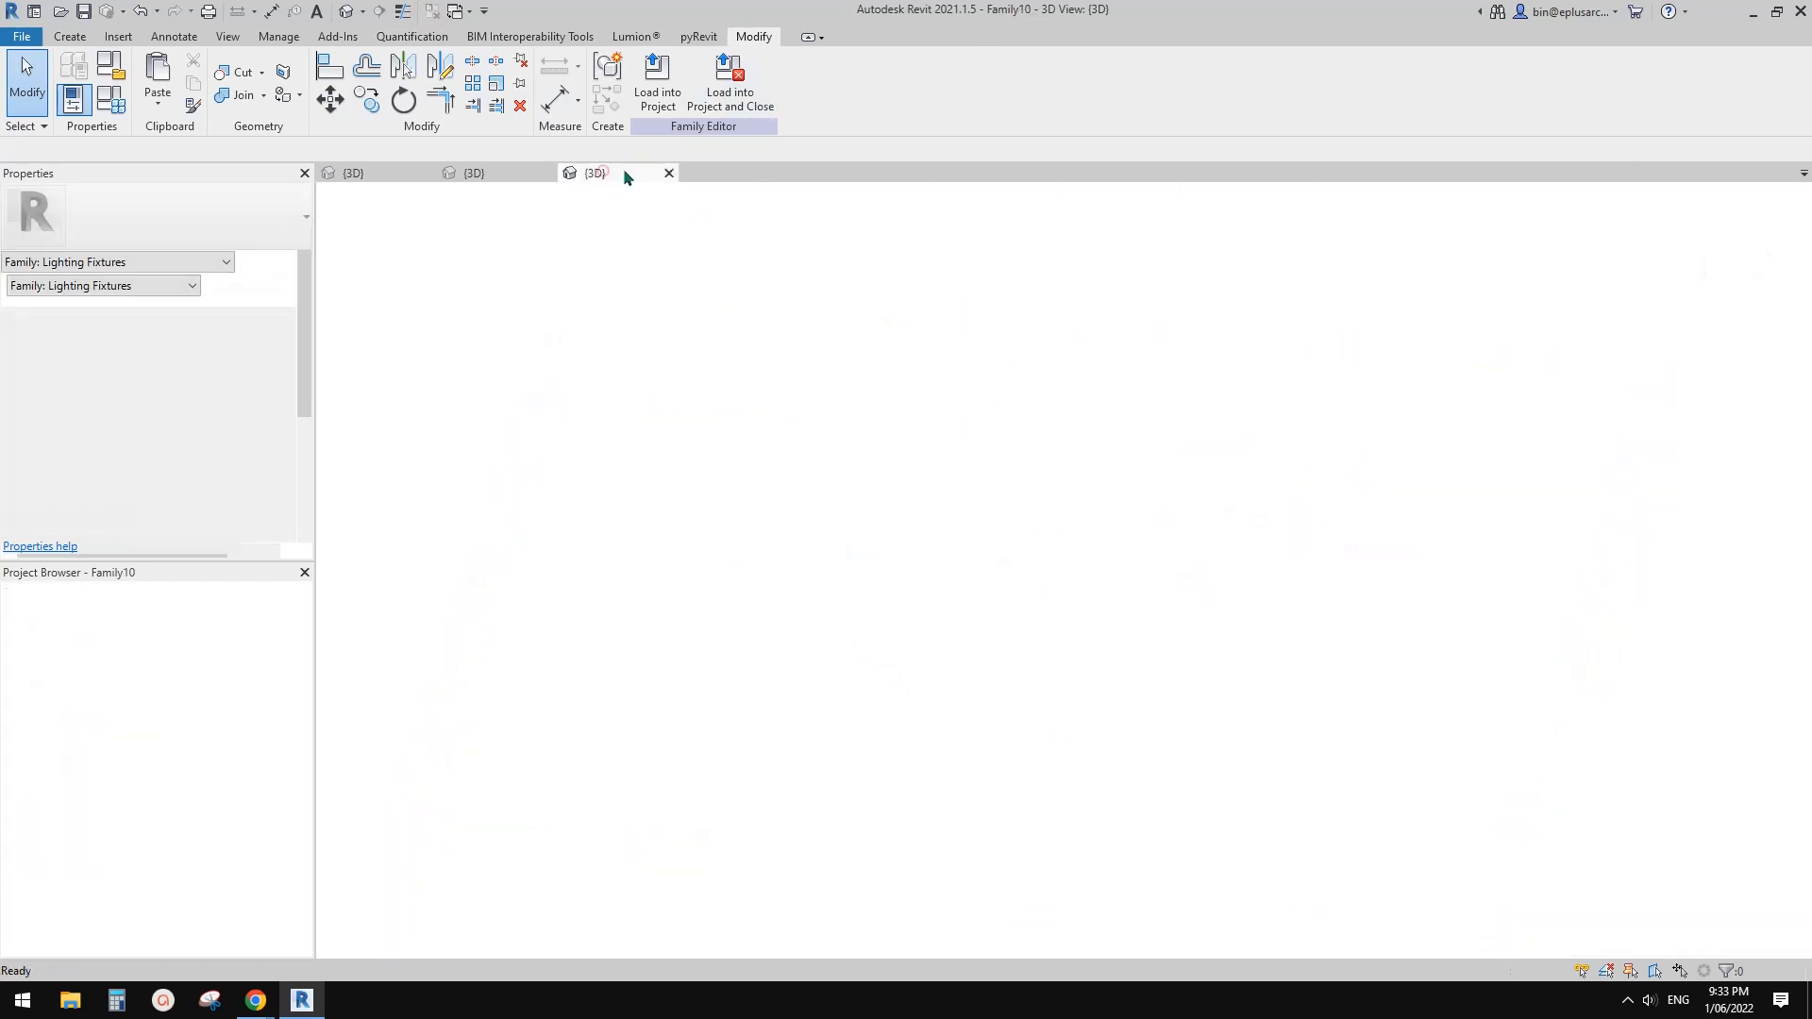
click(658, 81)
click(888, 648)
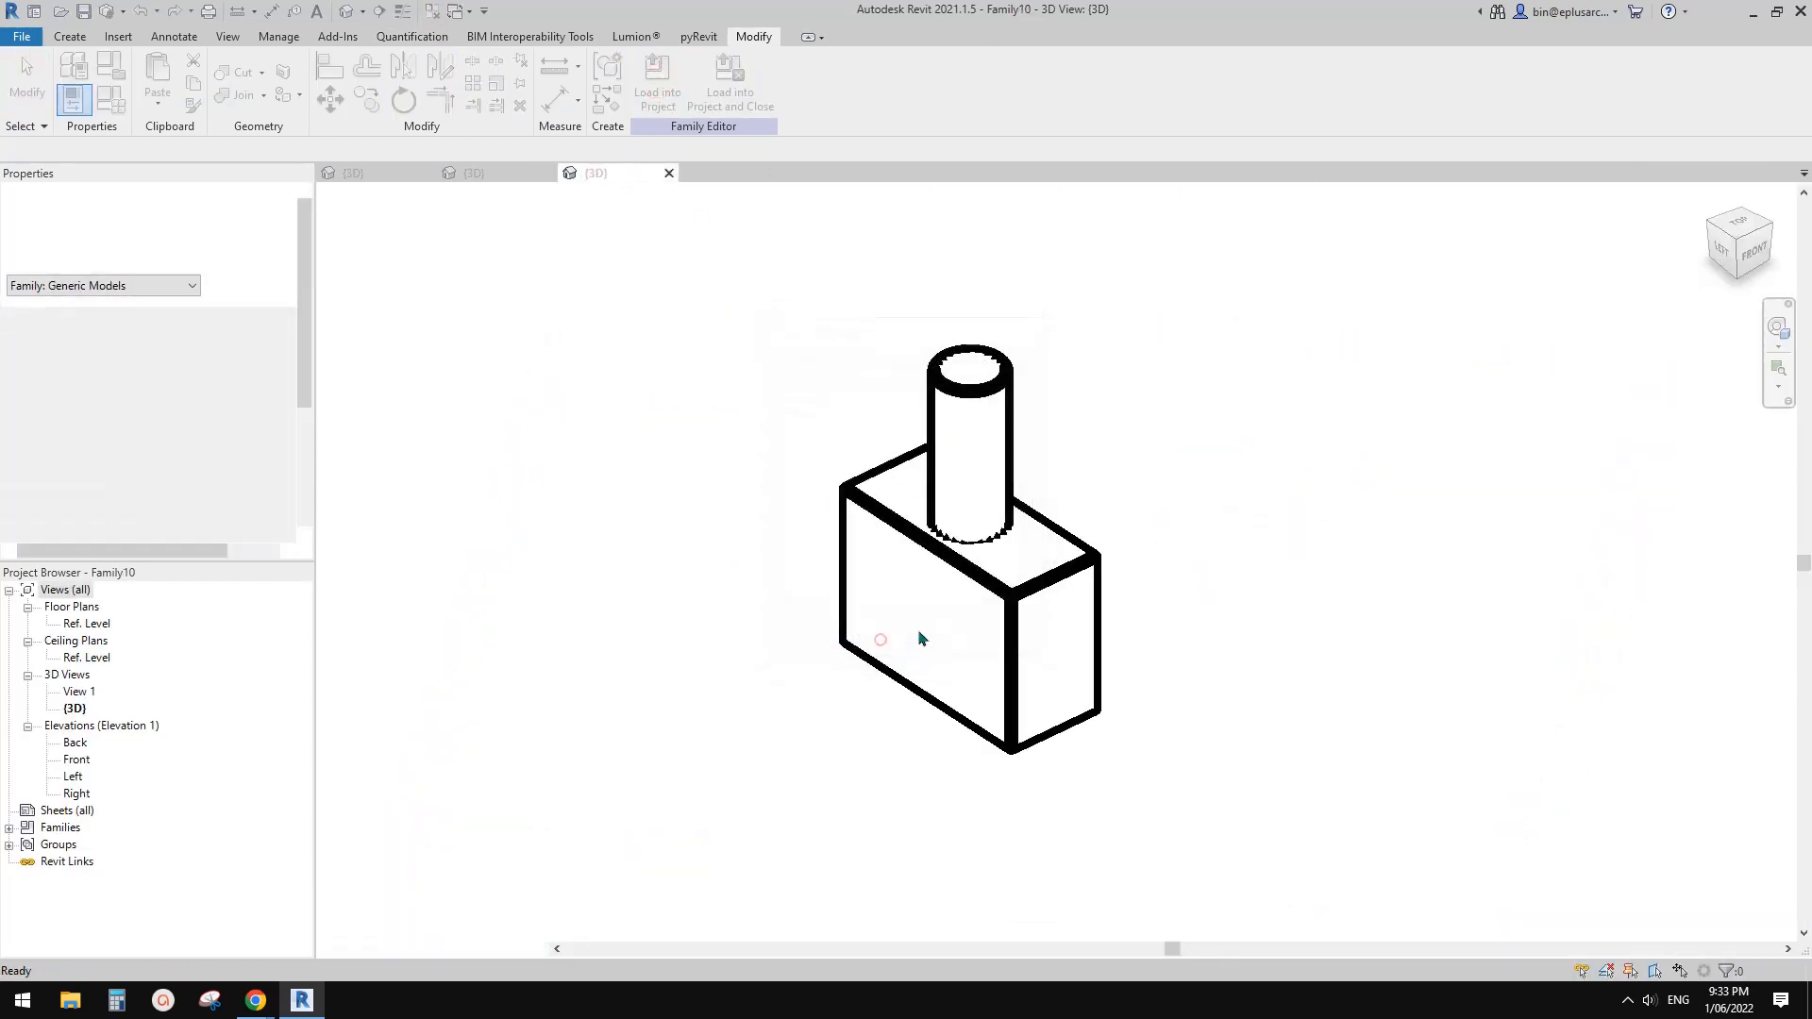
Open Family8's Ref. Level floor plan and place a Family10 component on the left vertical reference plane above the tube.
click(77, 625)
double_click(78, 624)
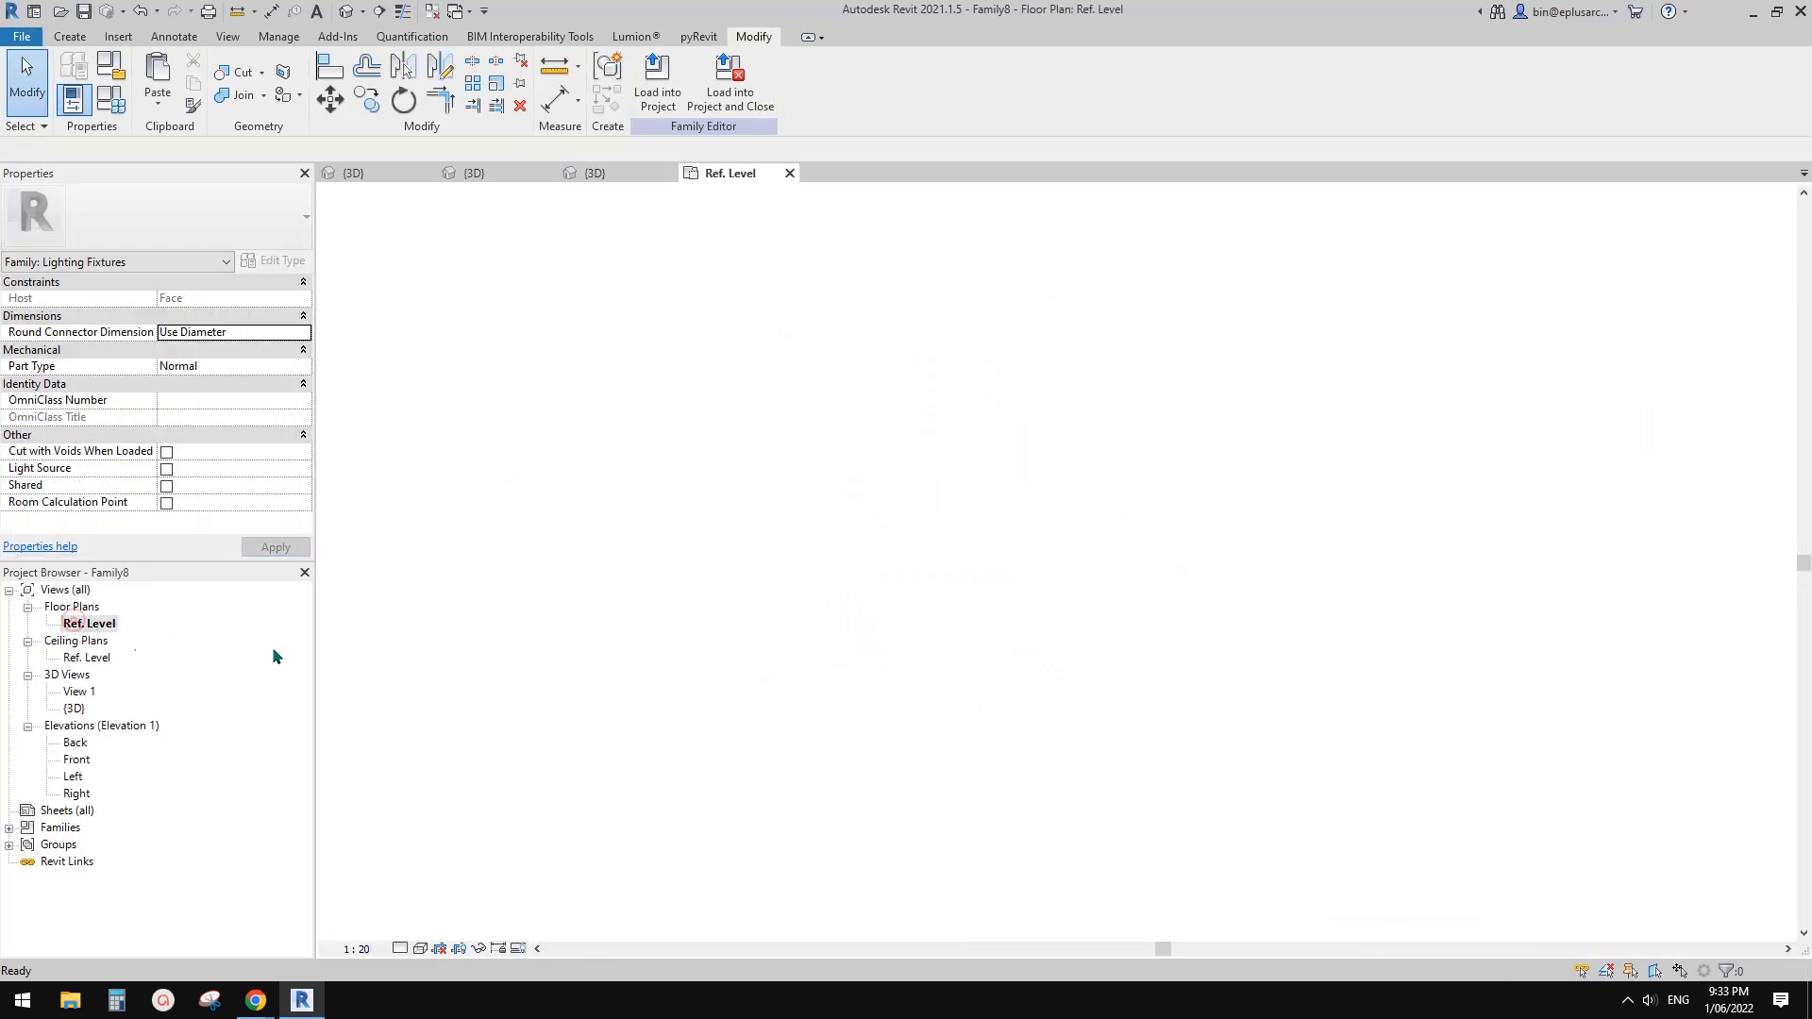
click(70, 36)
click(415, 75)
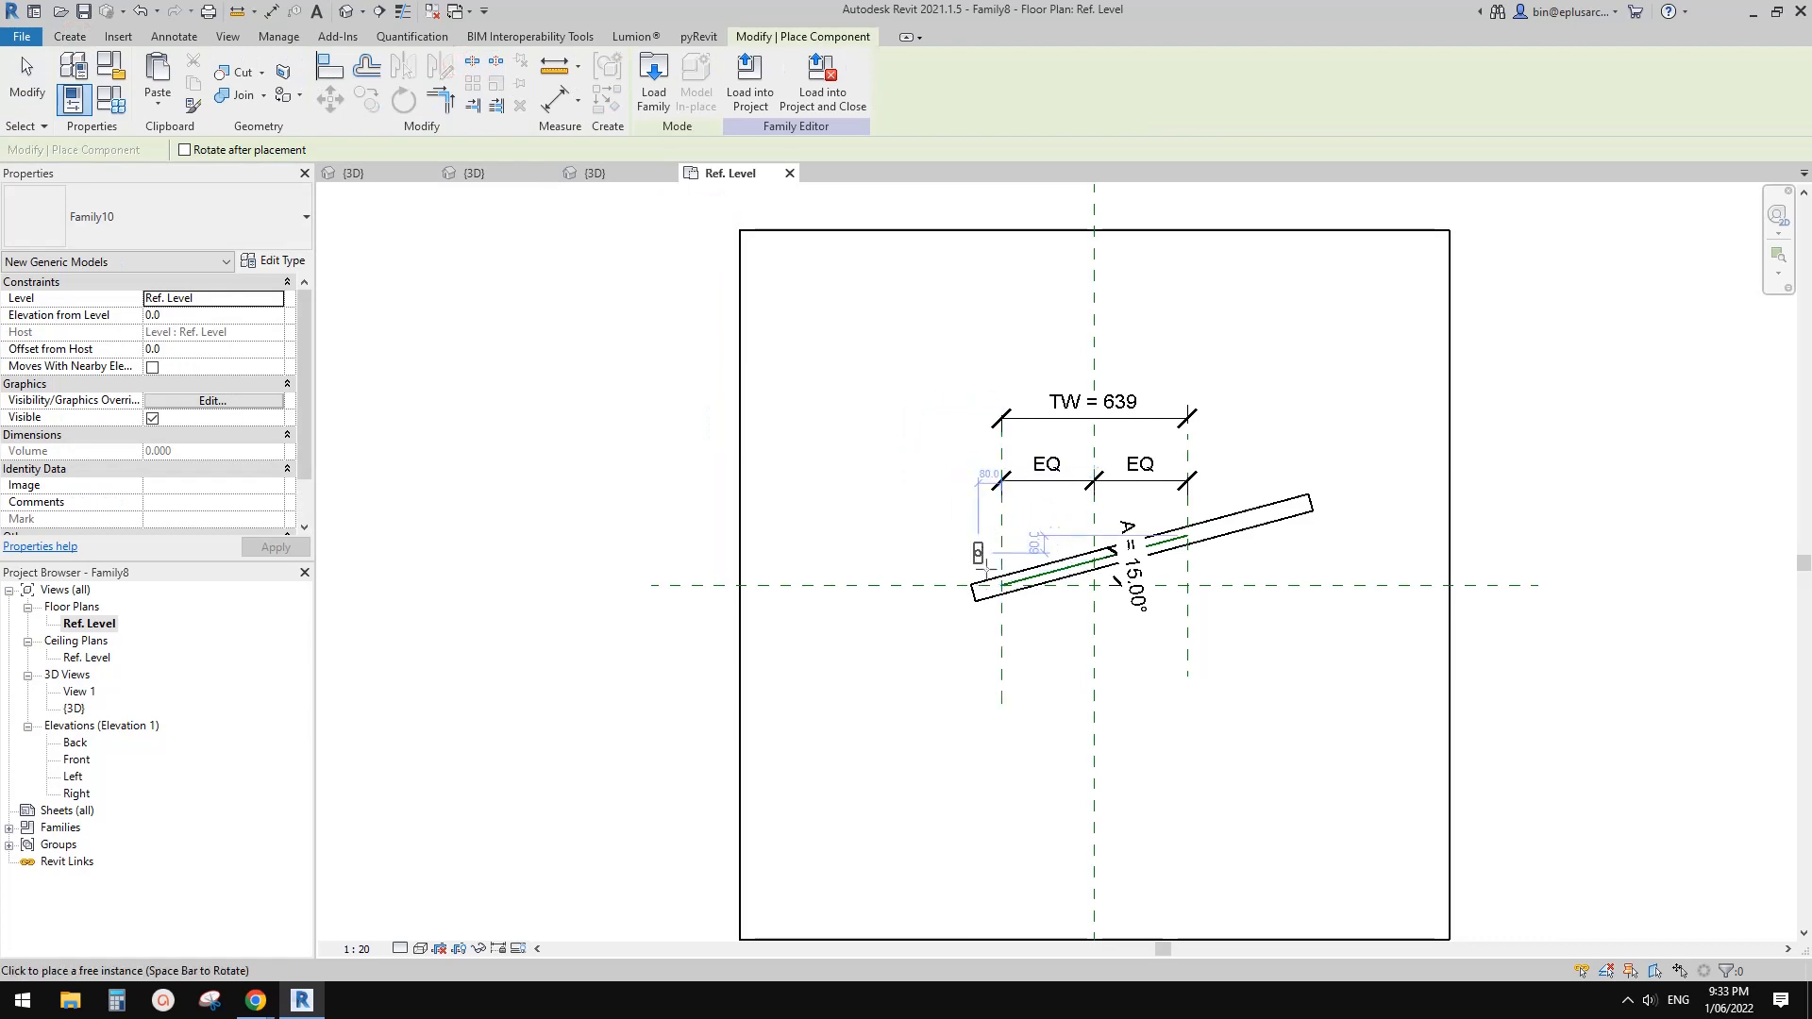
scroll(991, 561, up, 2)
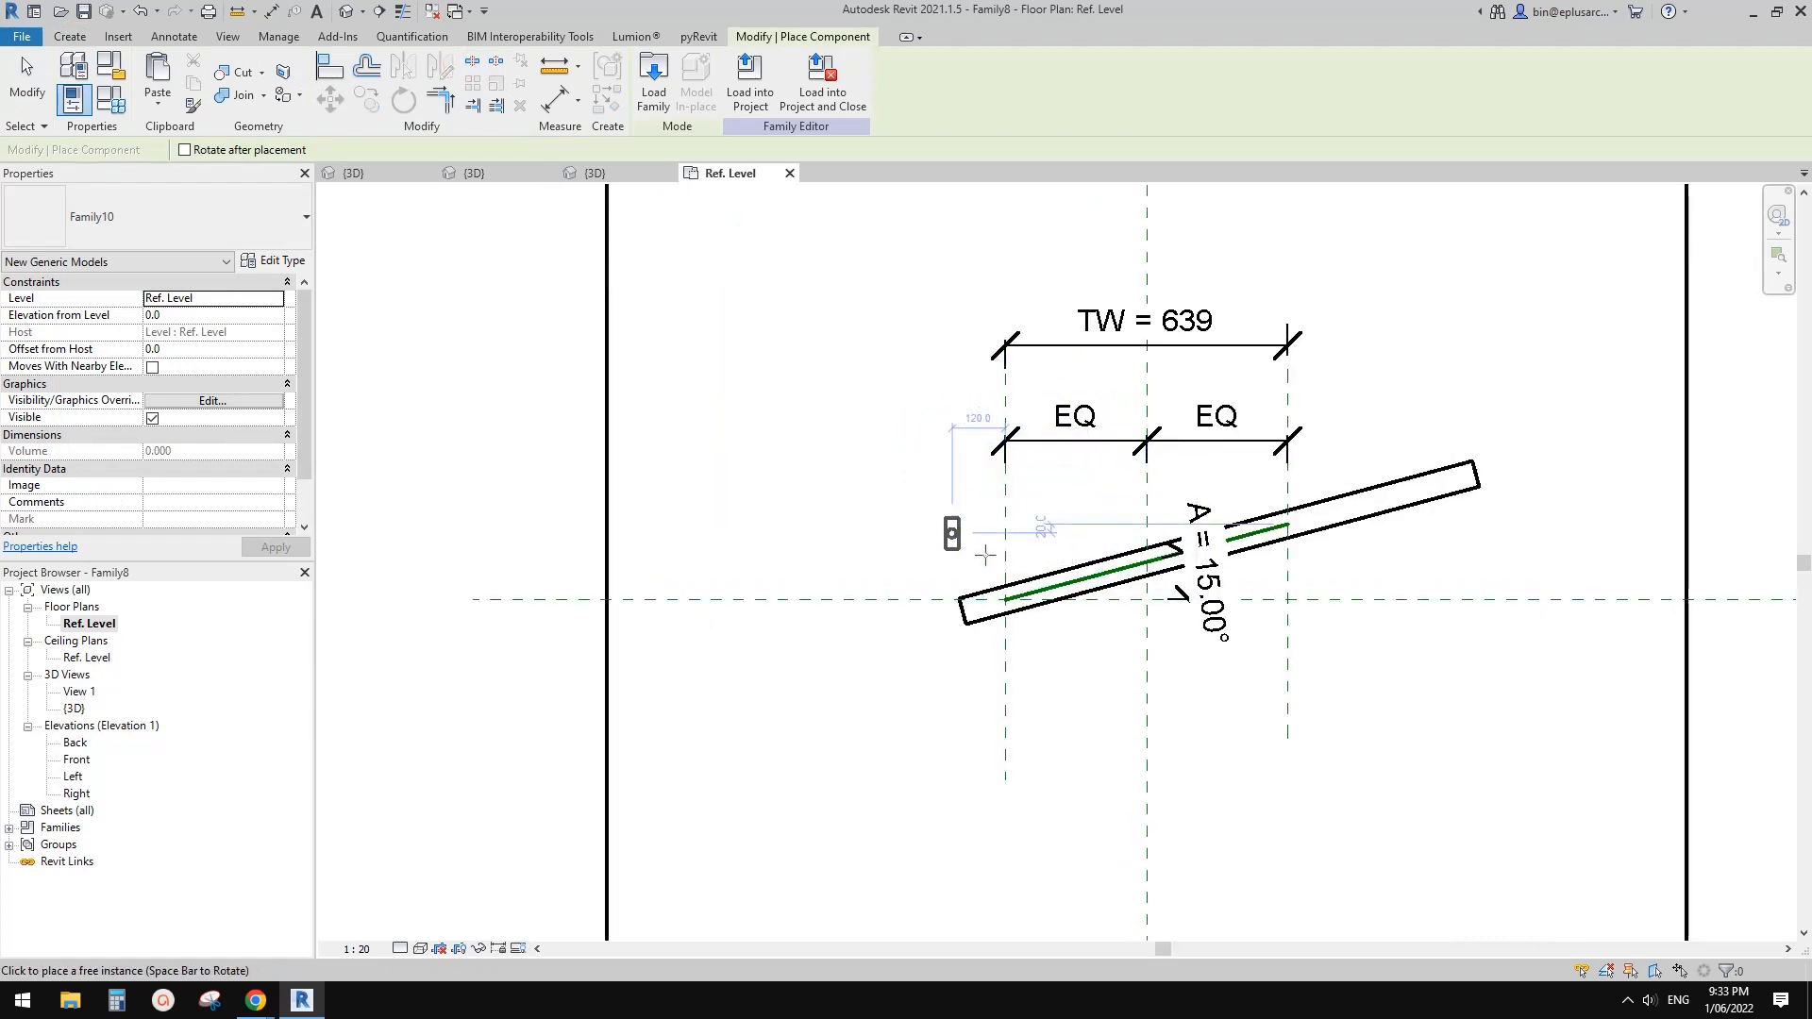
scroll(1016, 555, up, 1)
Align the connector to the horizontal and left vertical reference planes and lock both alignments.
key(a)
key(l)
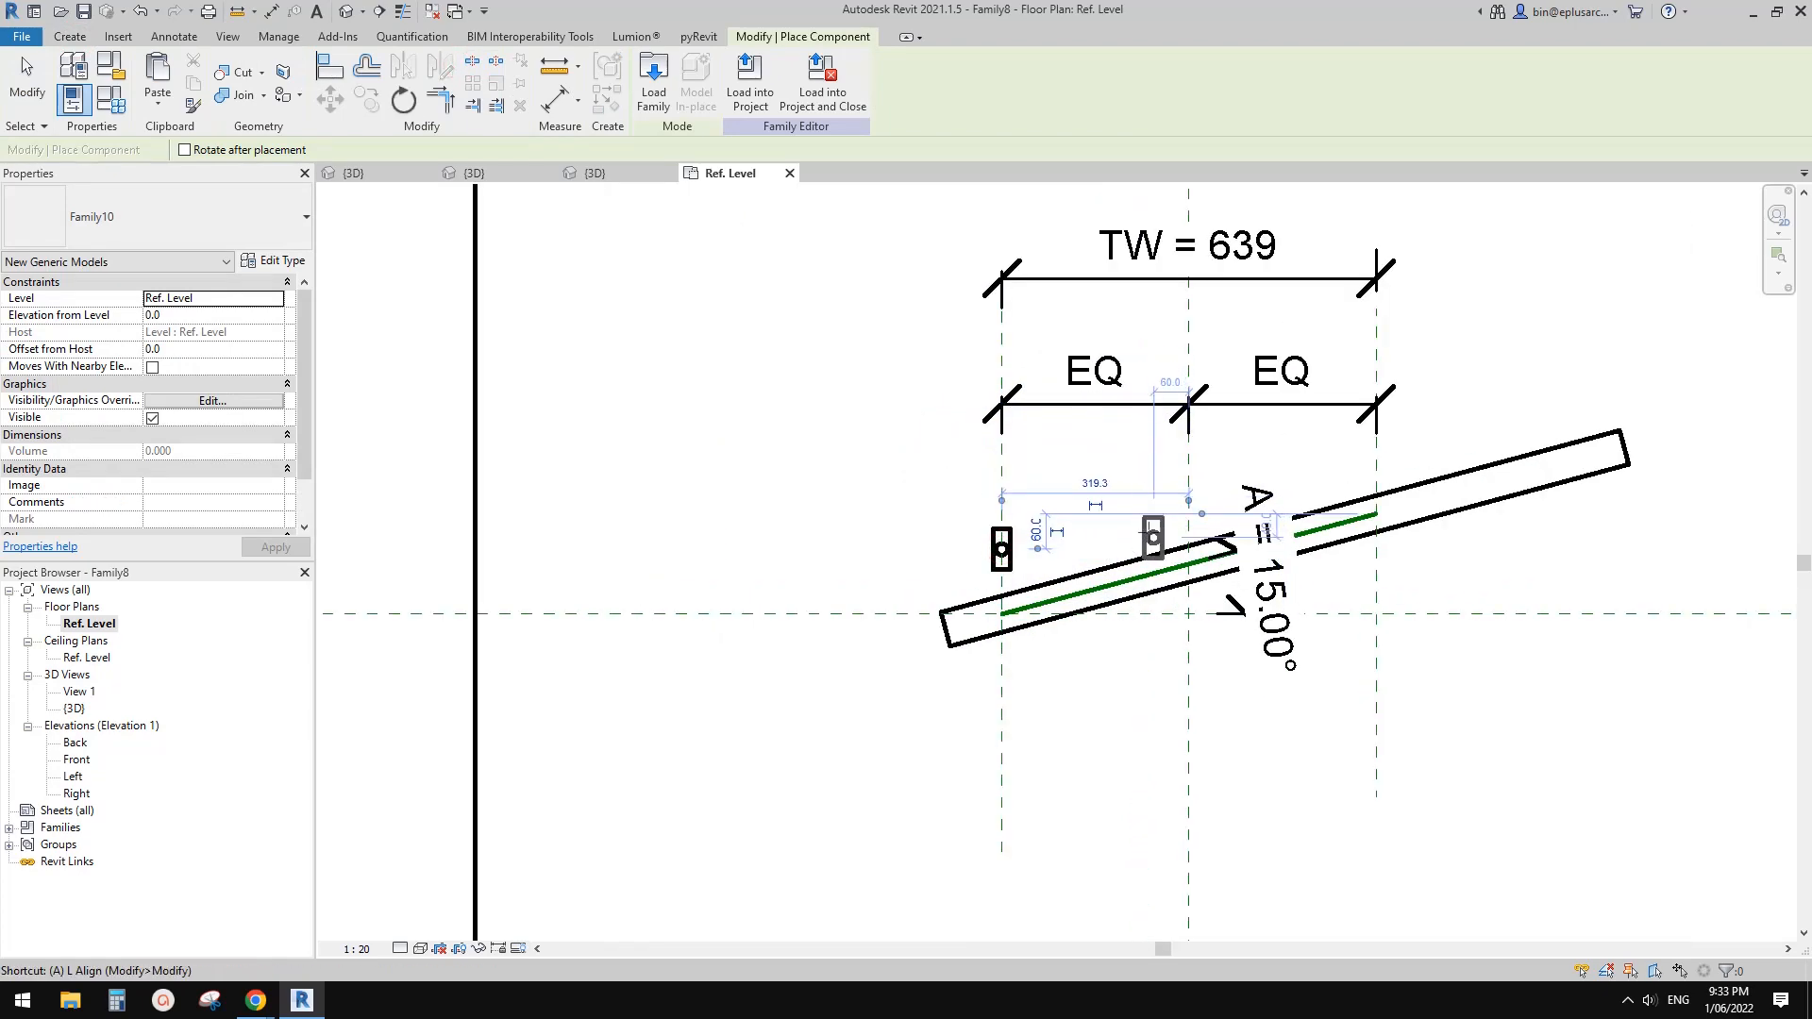
click(880, 616)
click(1001, 553)
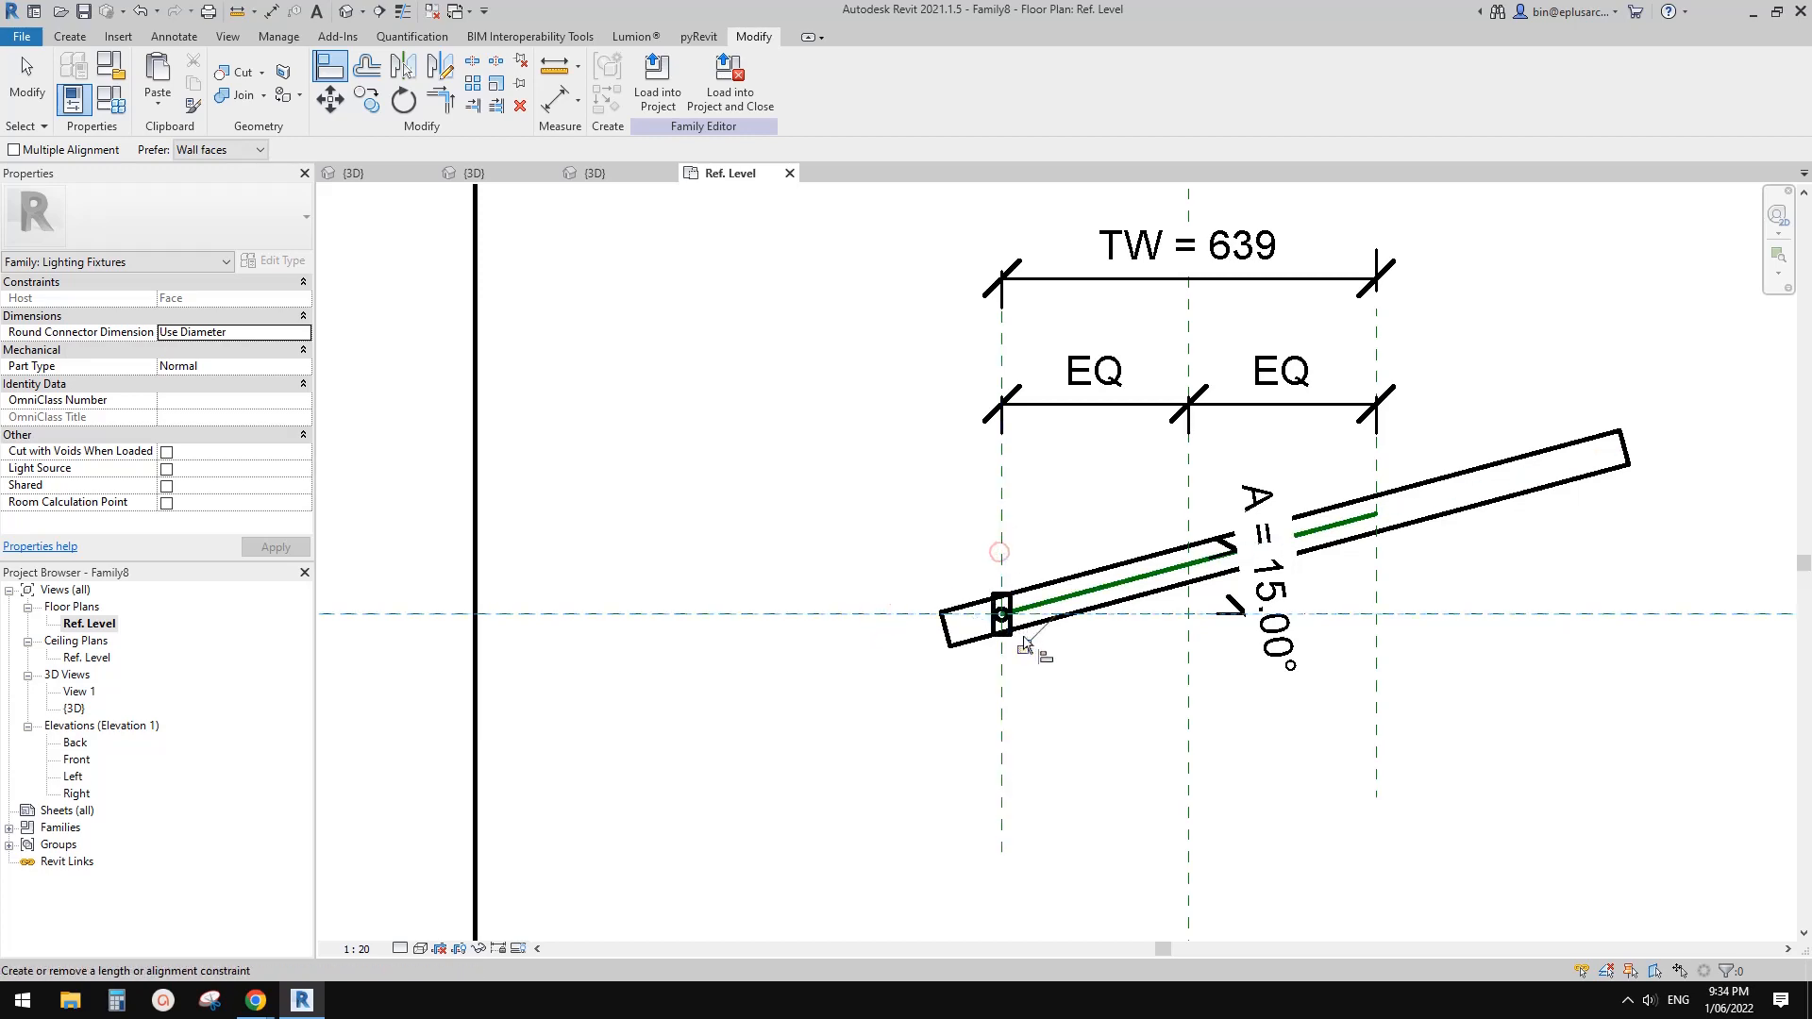
click(999, 529)
click(1003, 633)
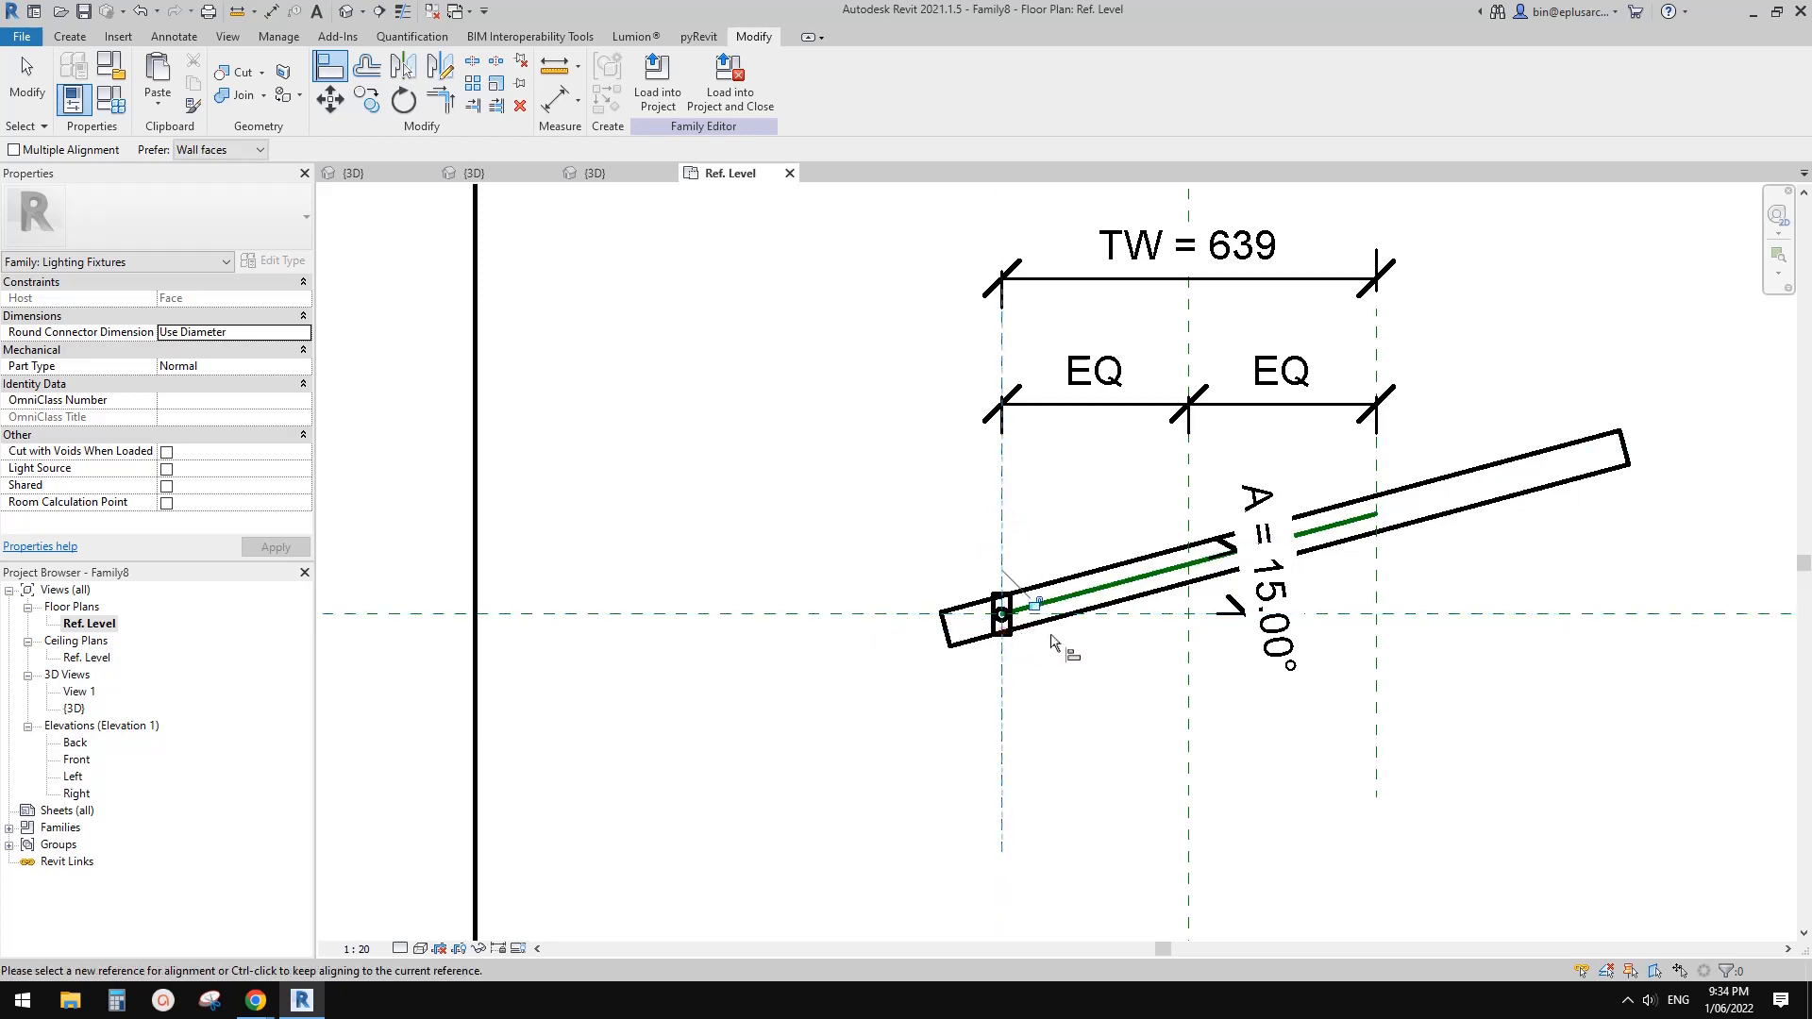
click(1084, 607)
key(Escape)
key(Escape)
middle_drag(1227, 529, 1112, 525)
scroll(954, 618, up, 1)
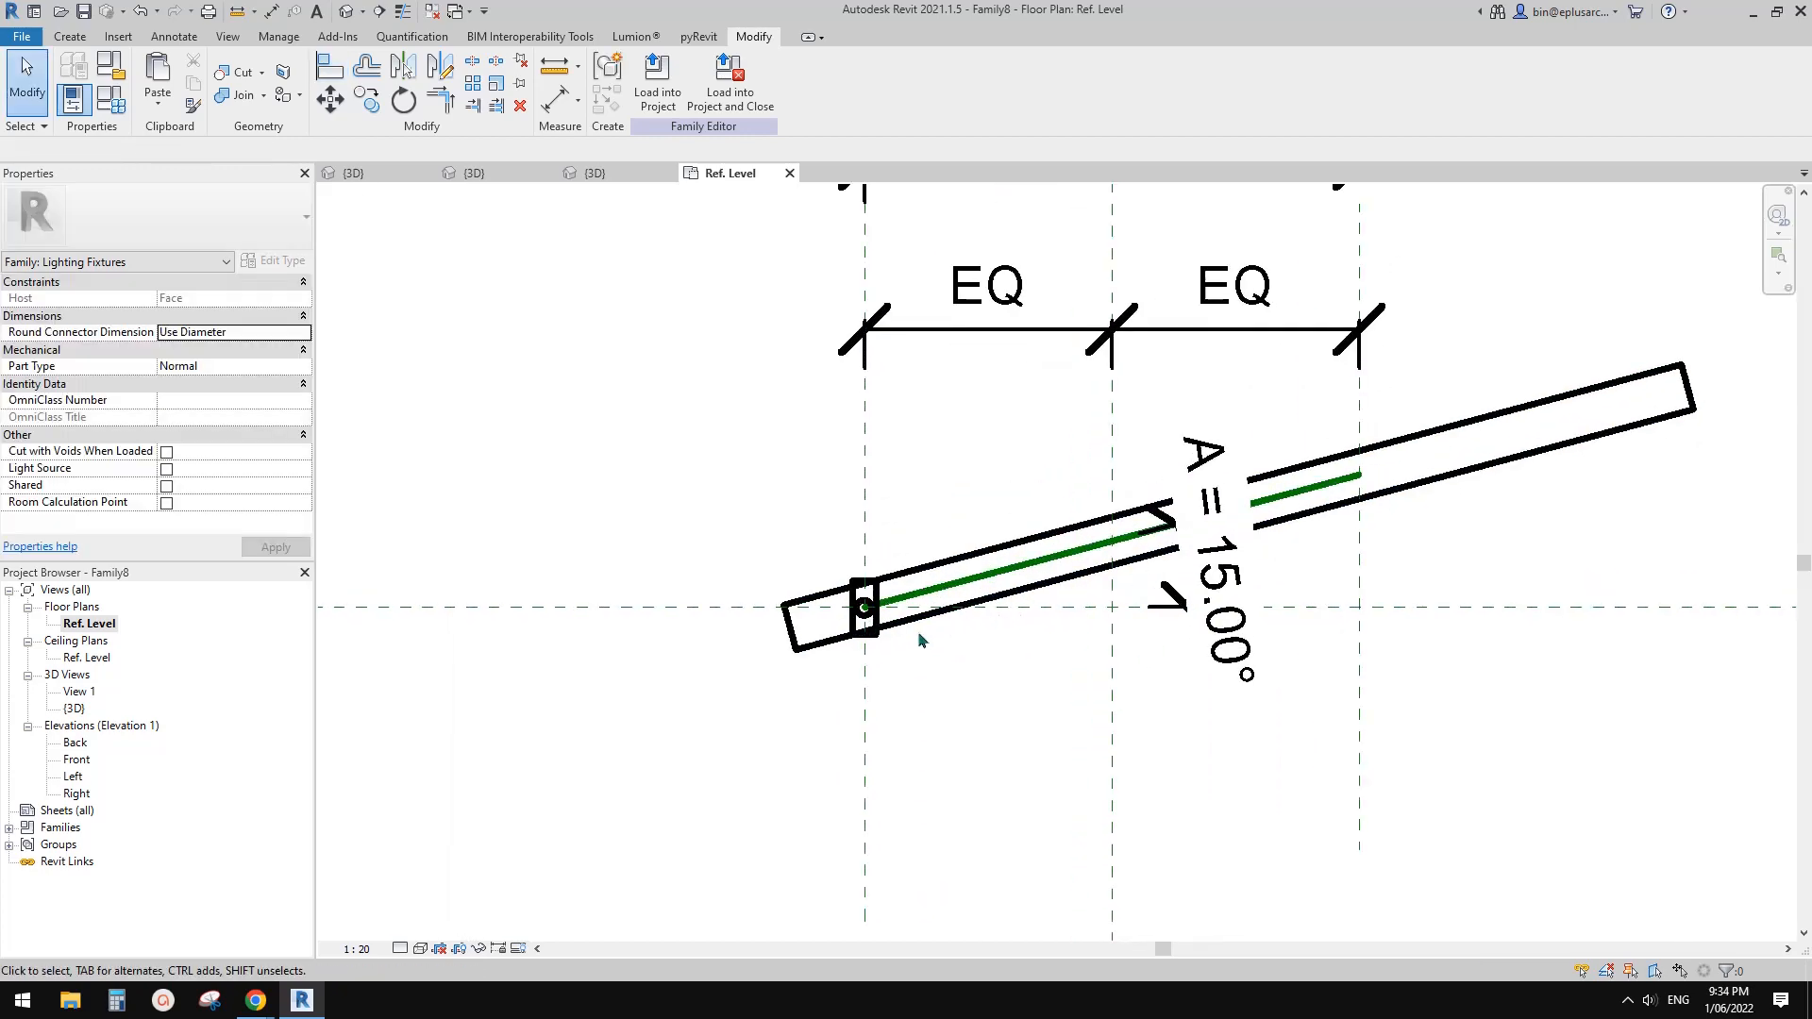
Place a second Family10 connector with Create Similar, just beyond the right vertical reference plane below the tube.
click(855, 631)
click(855, 630)
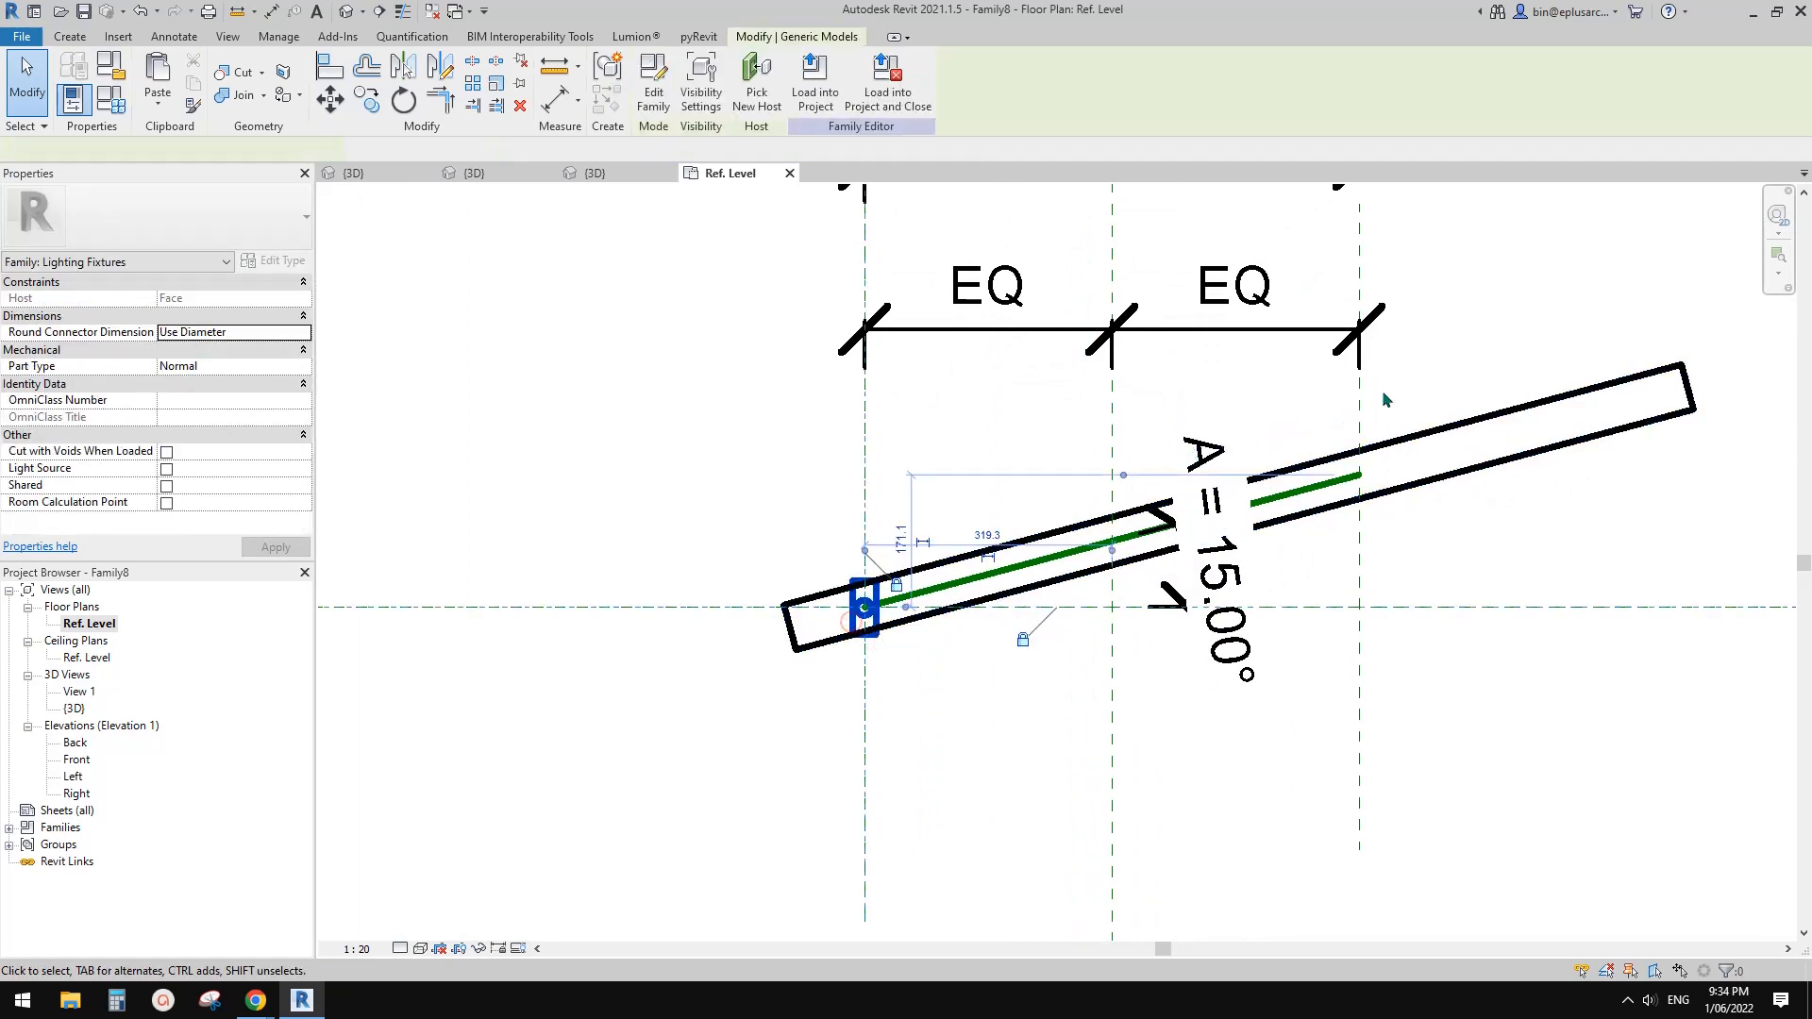
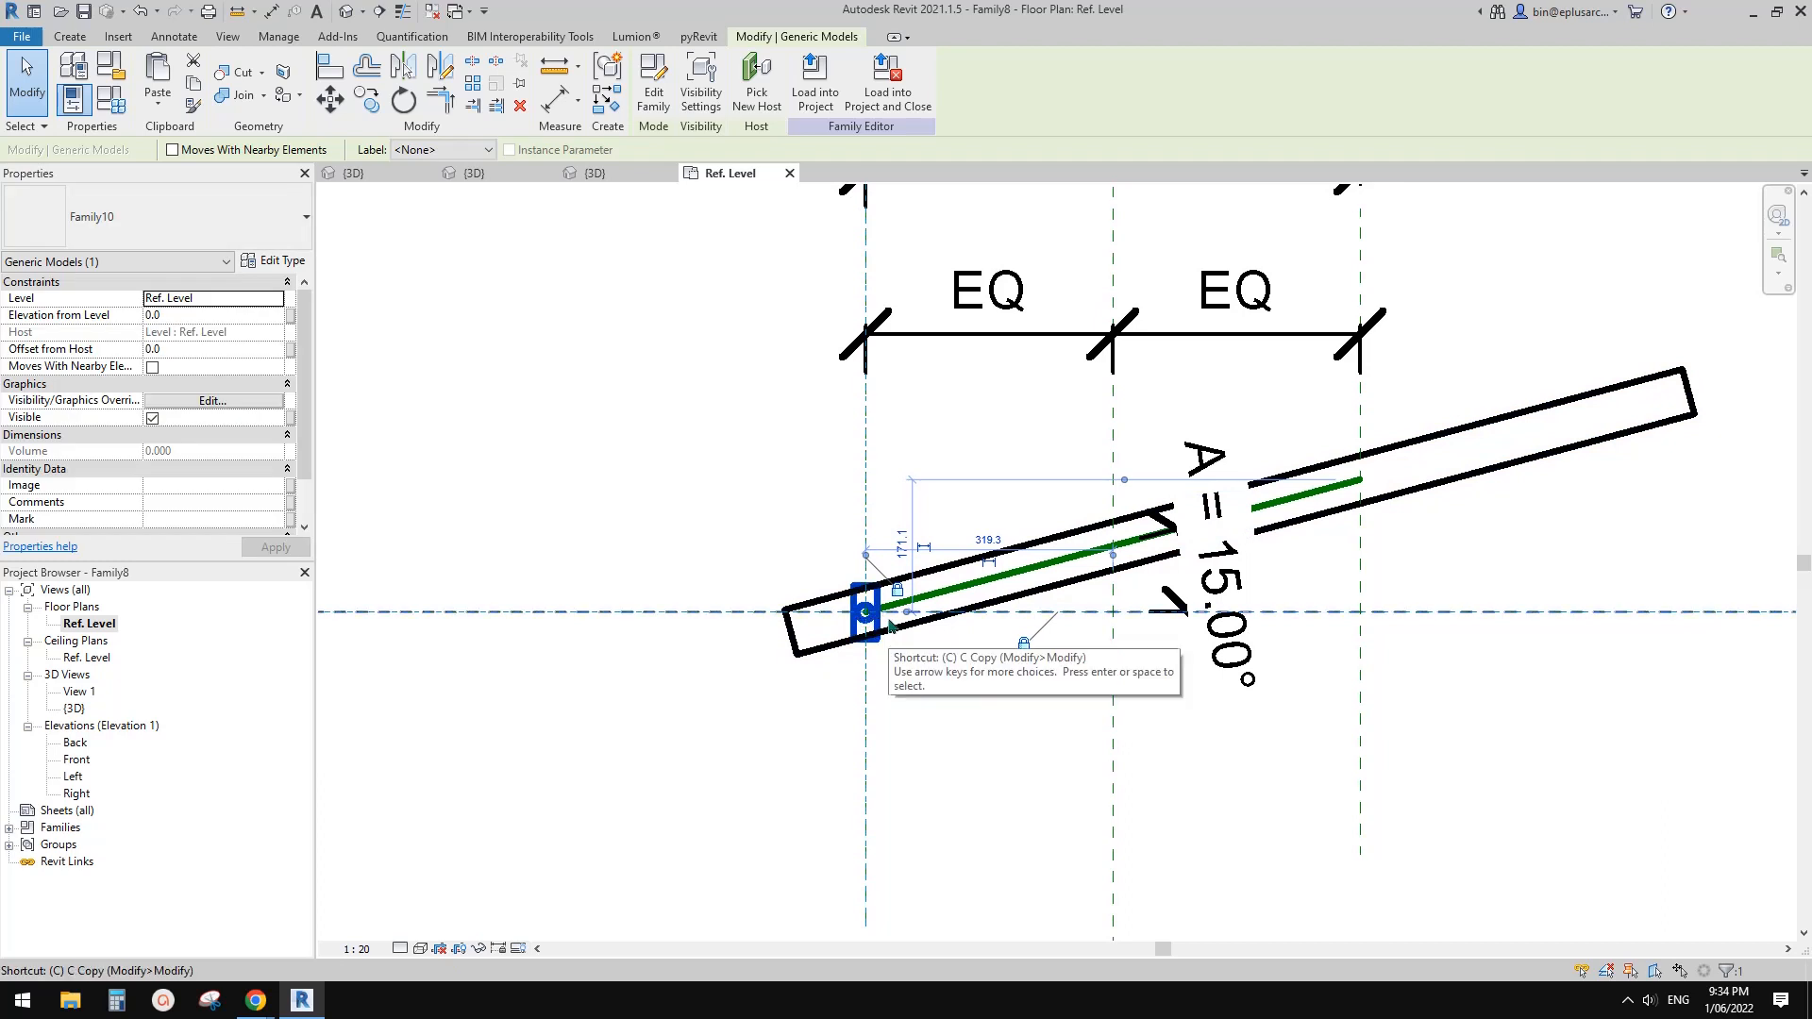
key(c)
key(s)
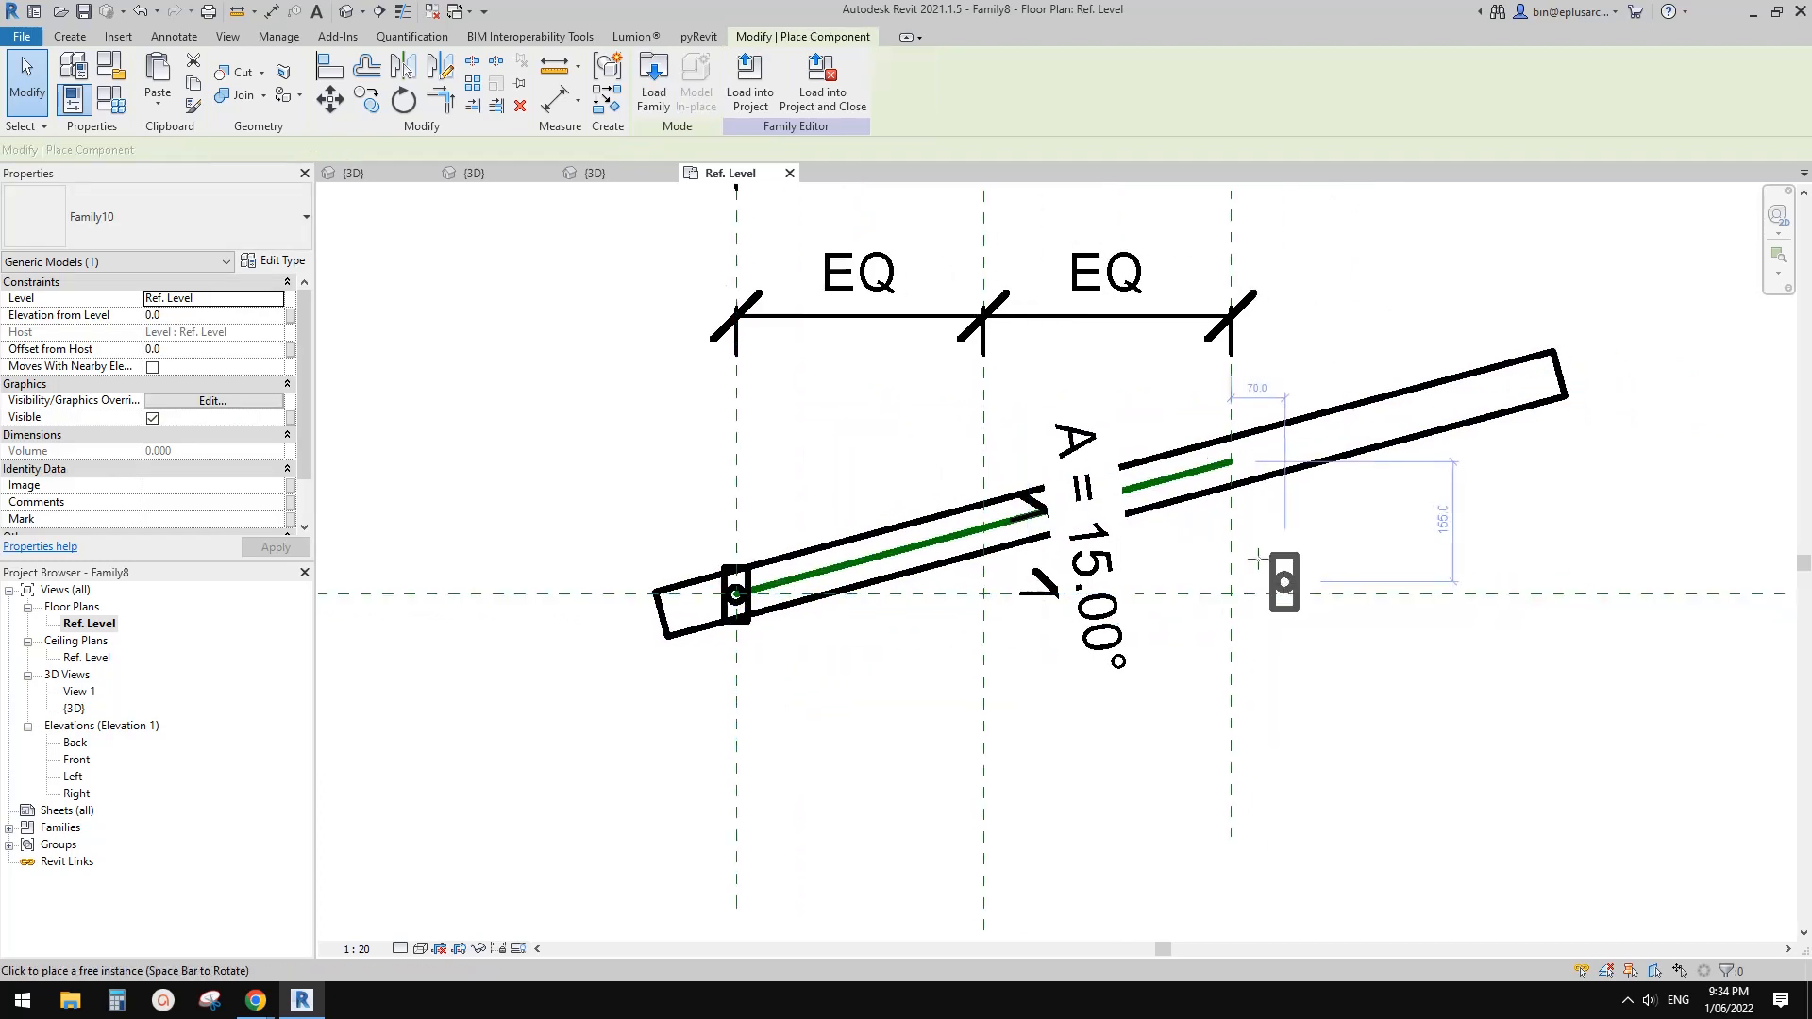
click(1281, 561)
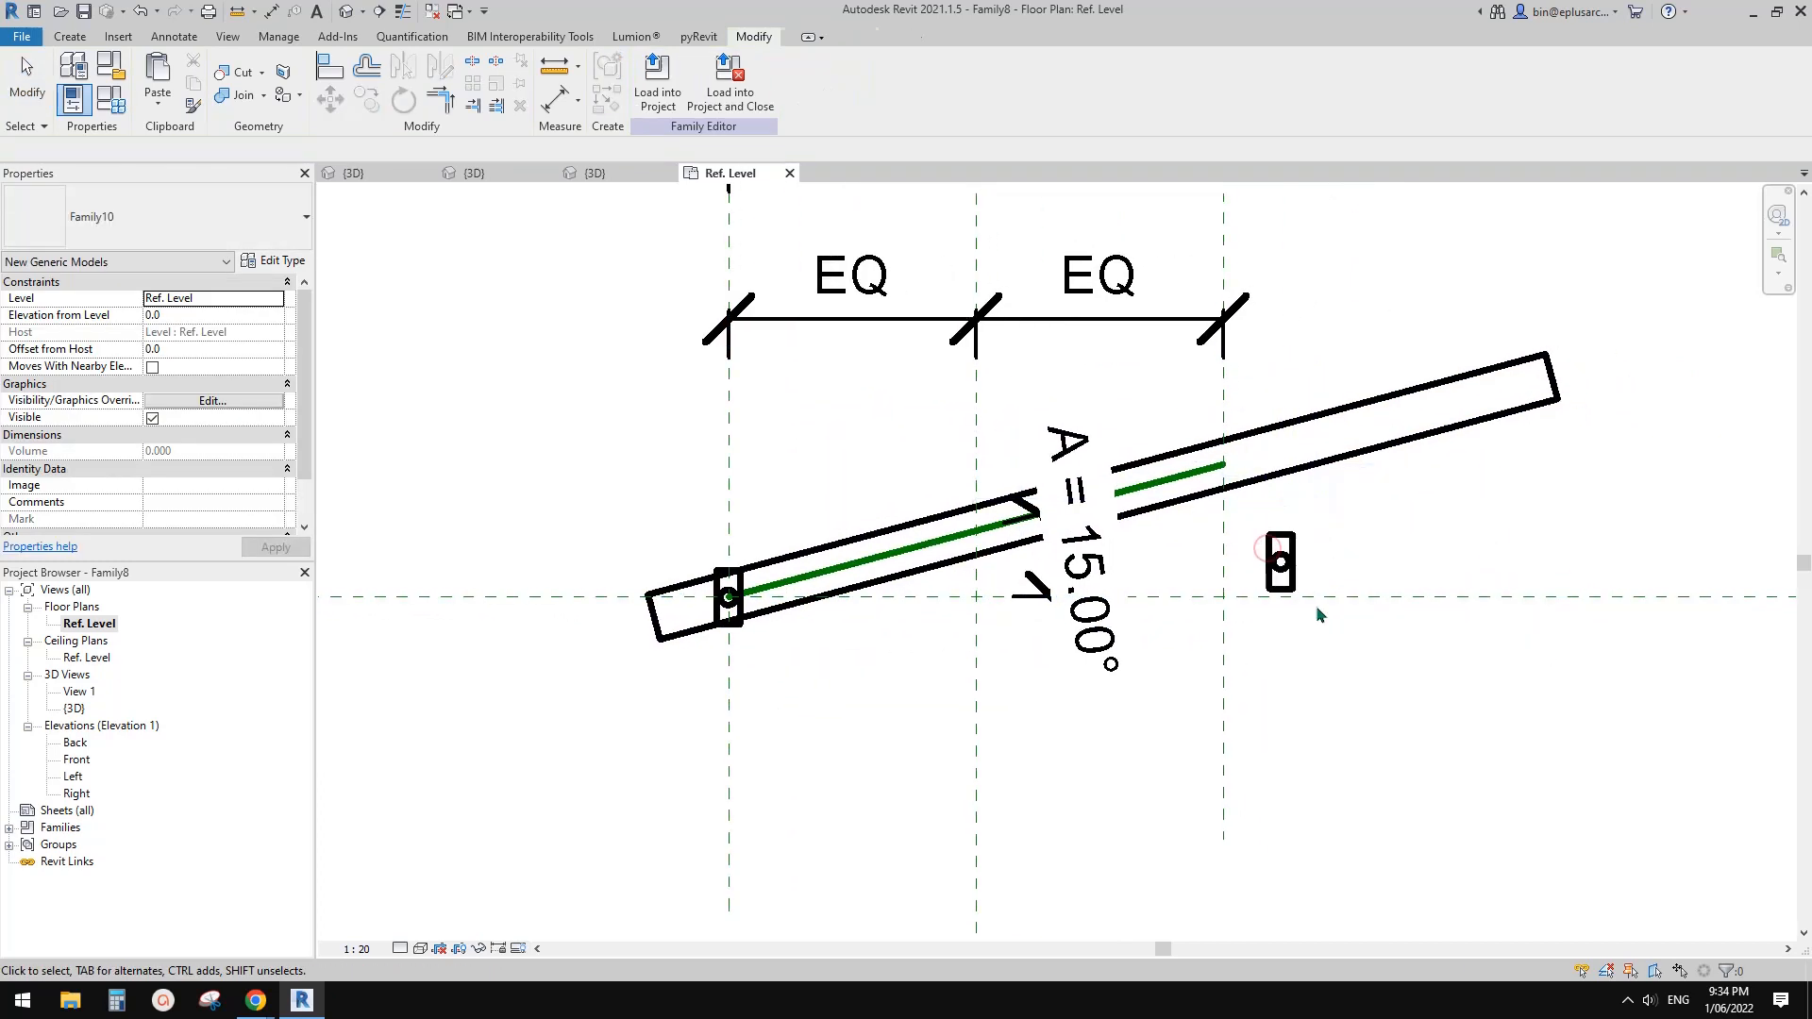
Align the second connector's centre to the right vertical reference plane.
key(Escape)
key(a)
key(l)
click(1233, 563)
click(1284, 566)
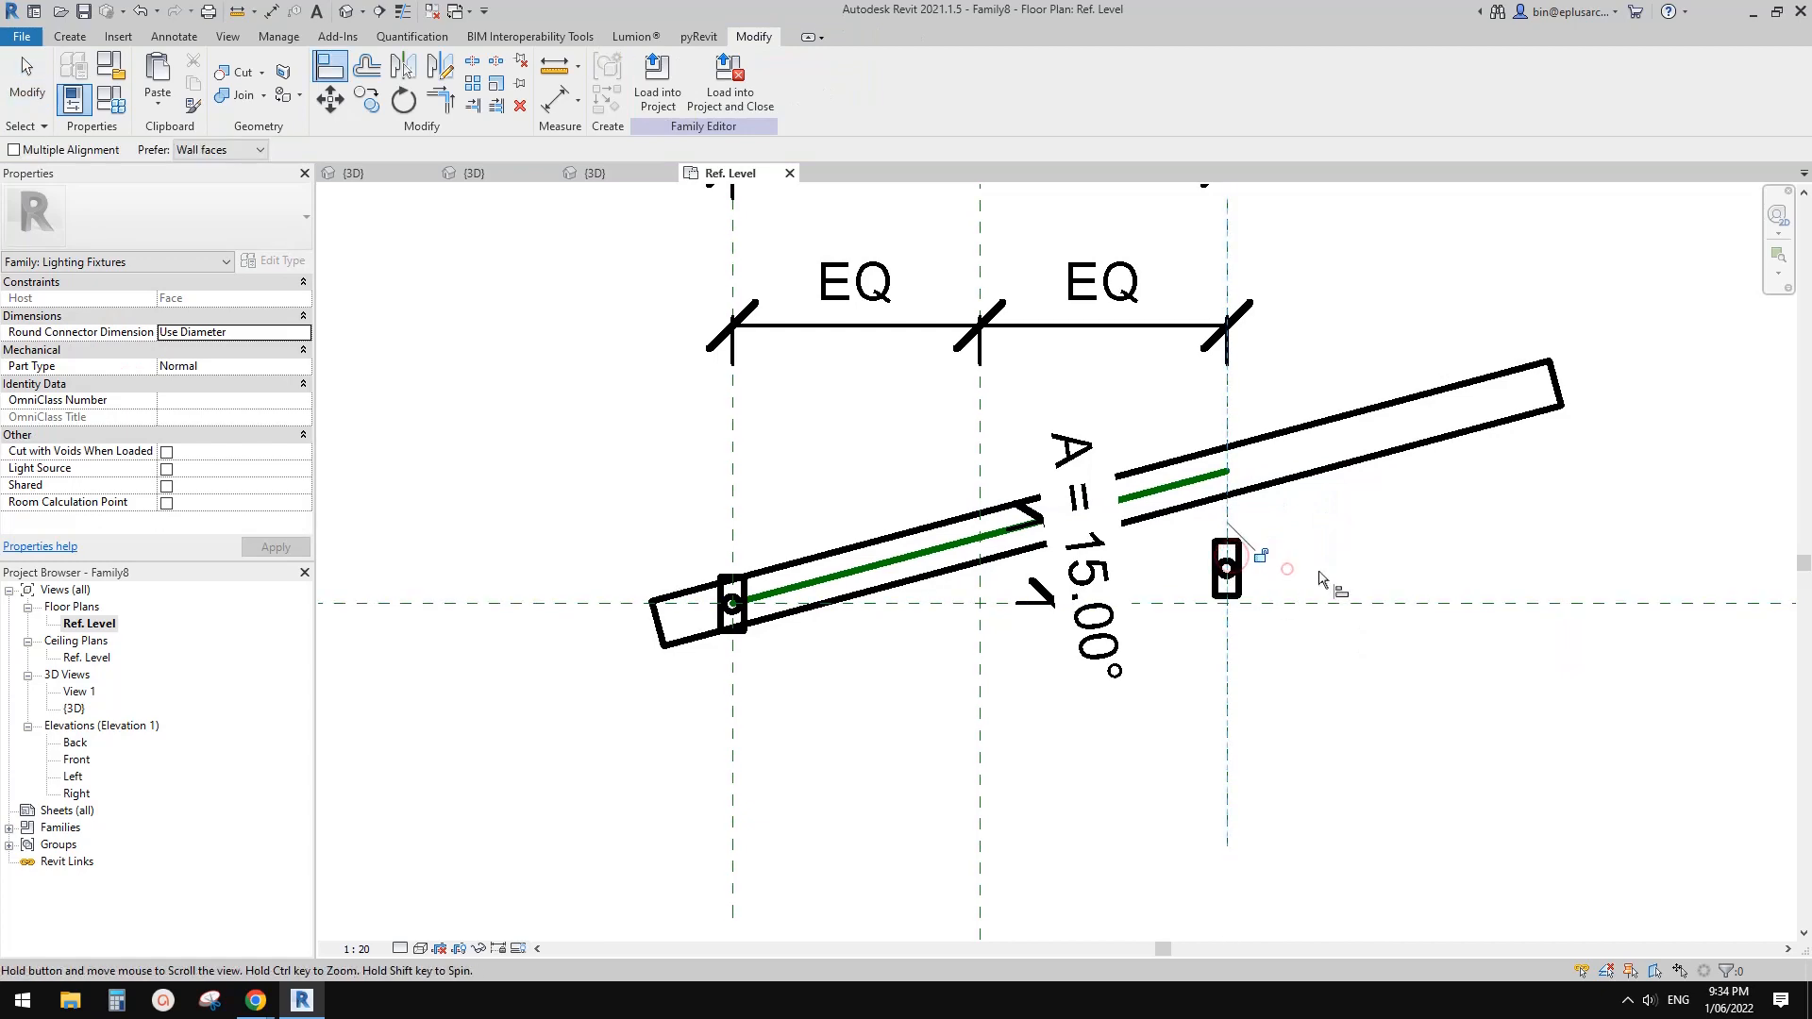
key(Escape)
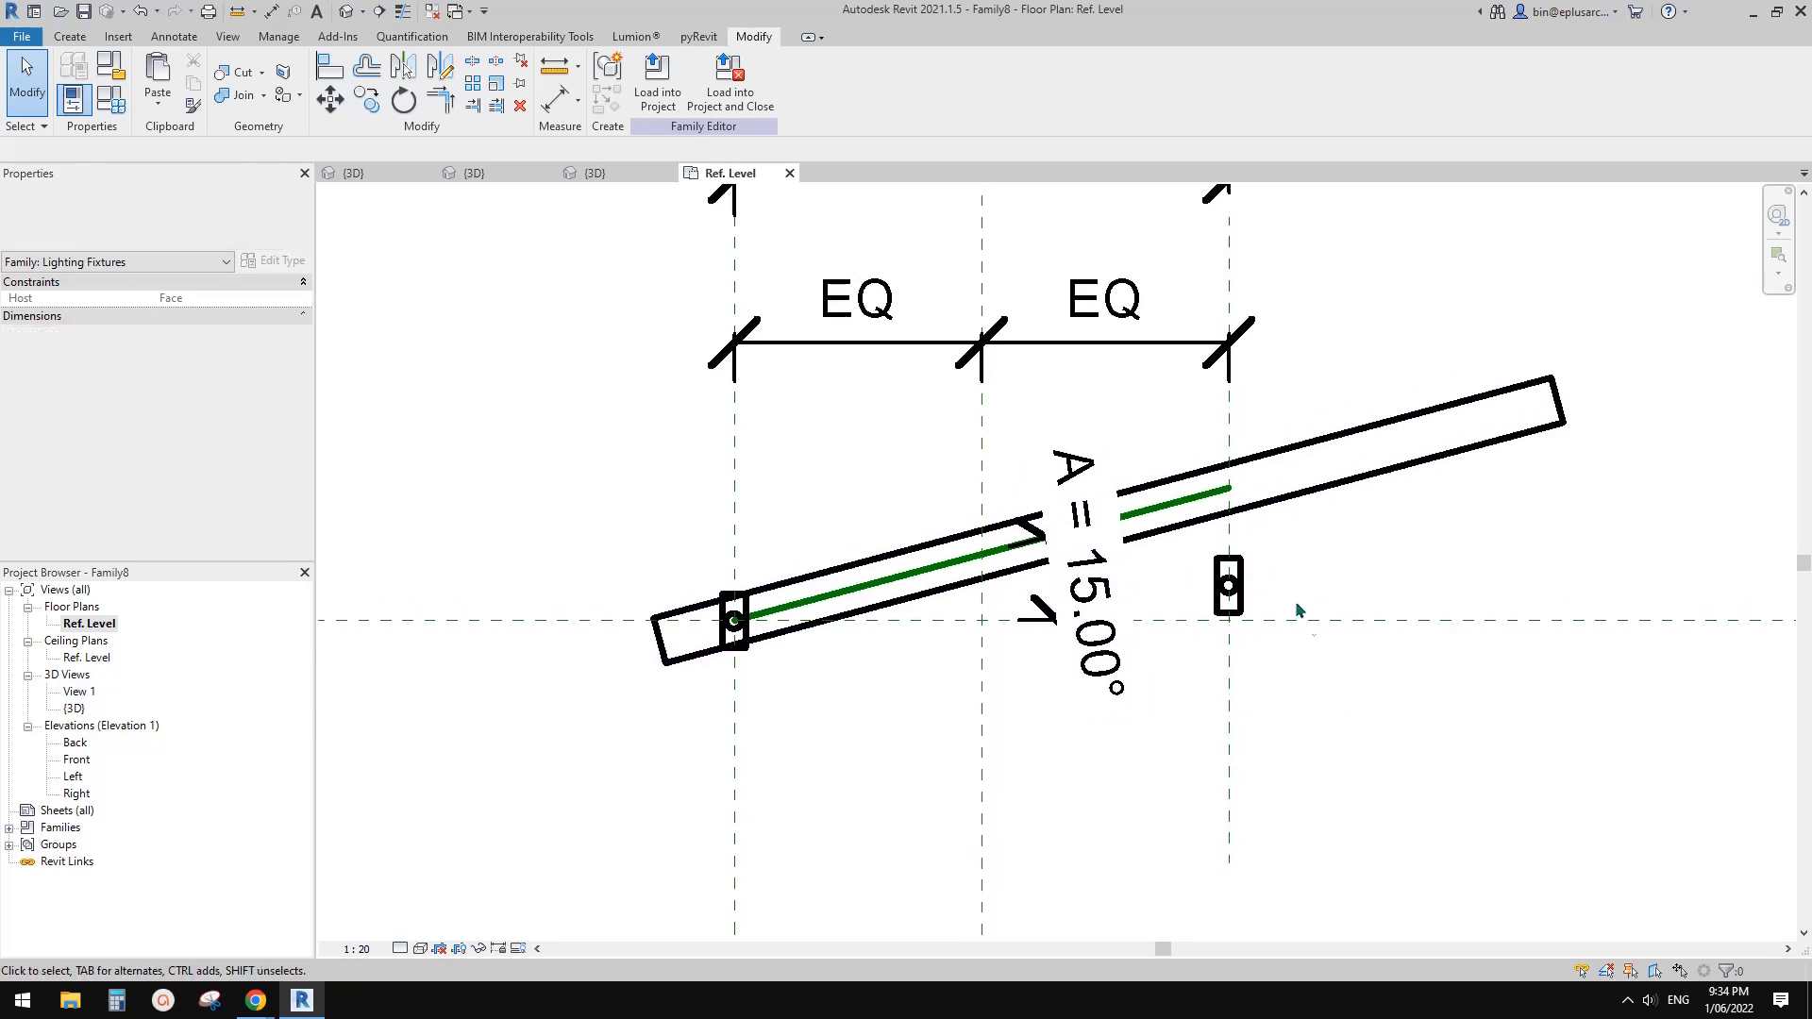
Draw a horizontal reference plane across the tube near the upper end of the angled reference line.
scroll(1306, 409, up, 1)
key(r)
key(p)
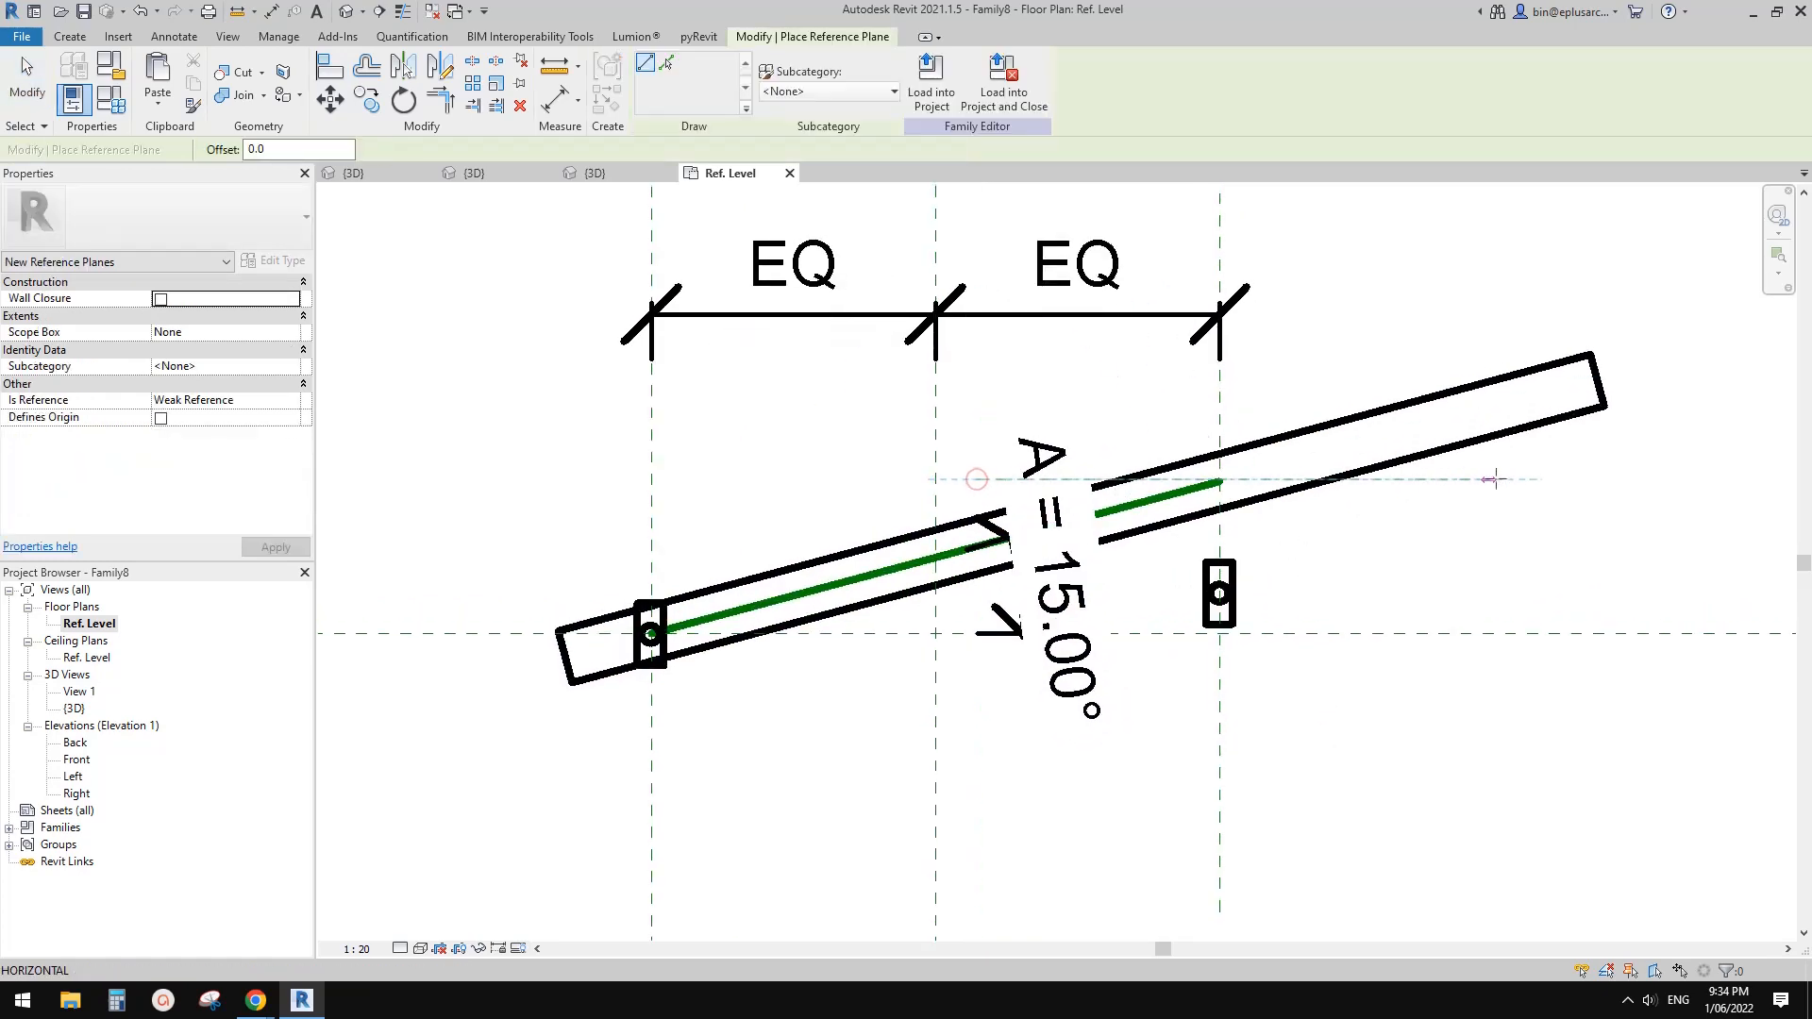
click(1495, 480)
key(Escape)
key(Escape)
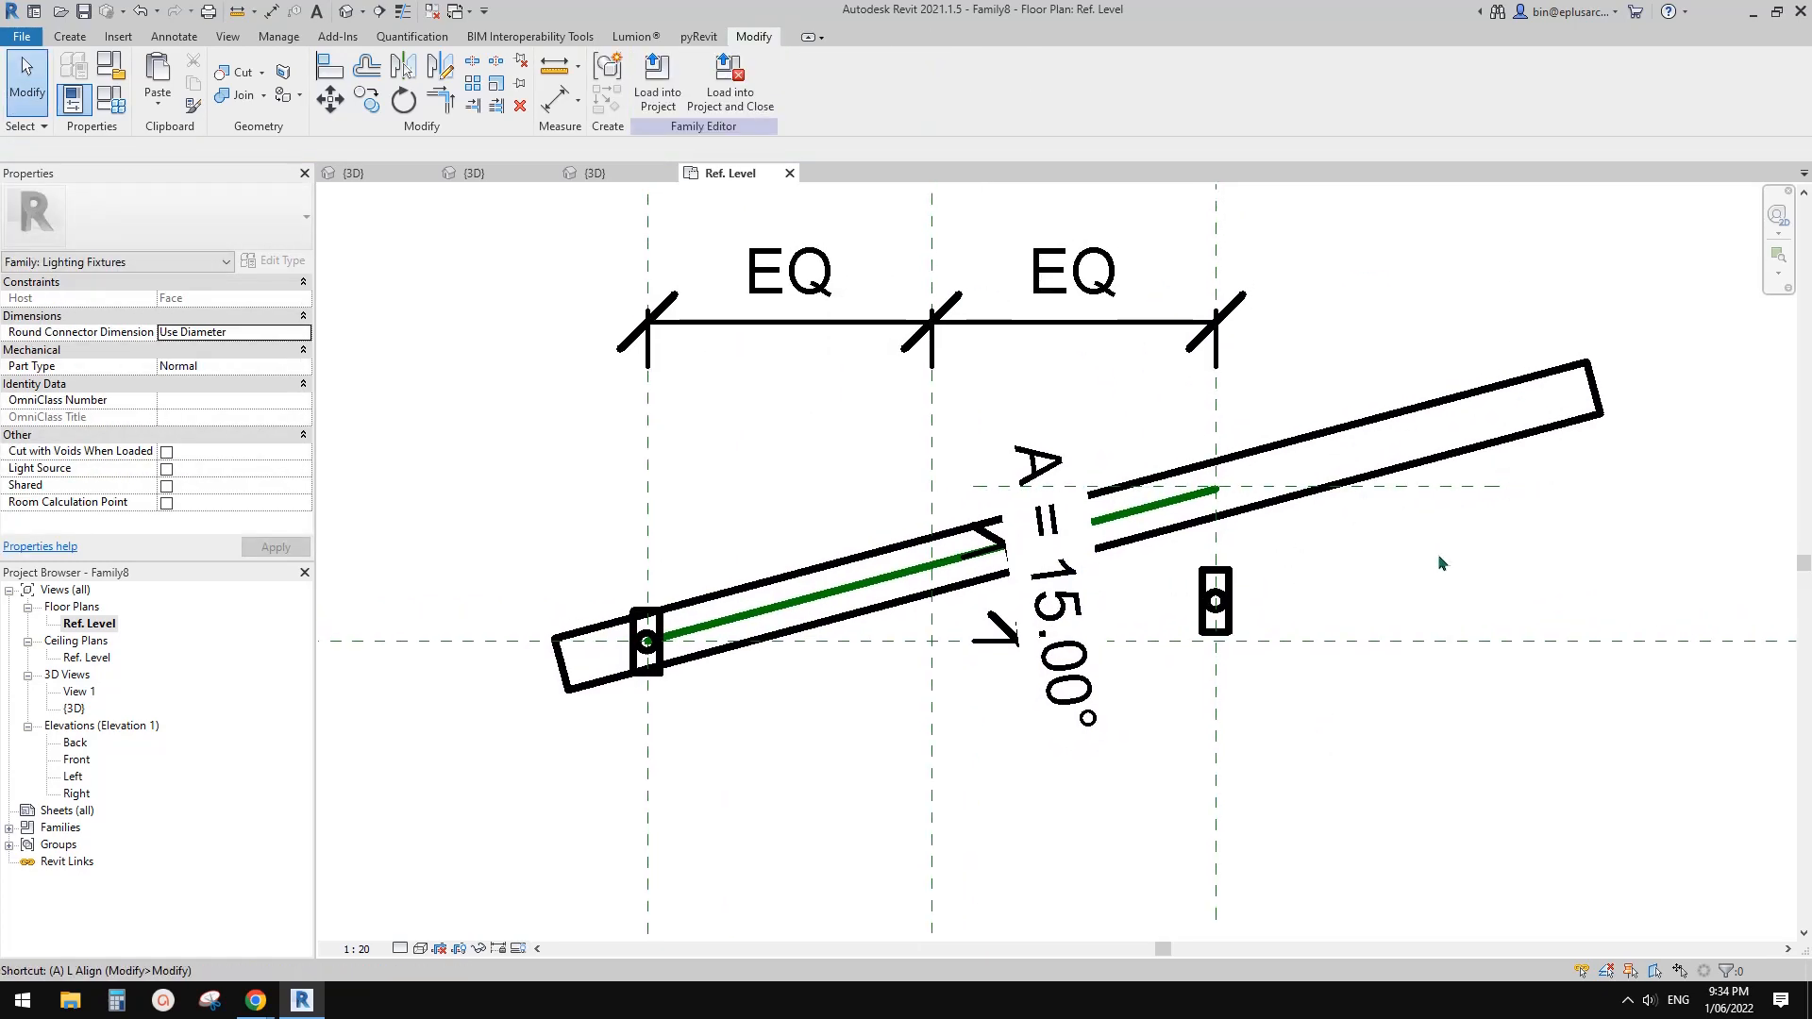
Align the second connector's centre to the new horizontal reference plane.
key(l)
click(1422, 487)
click(1223, 604)
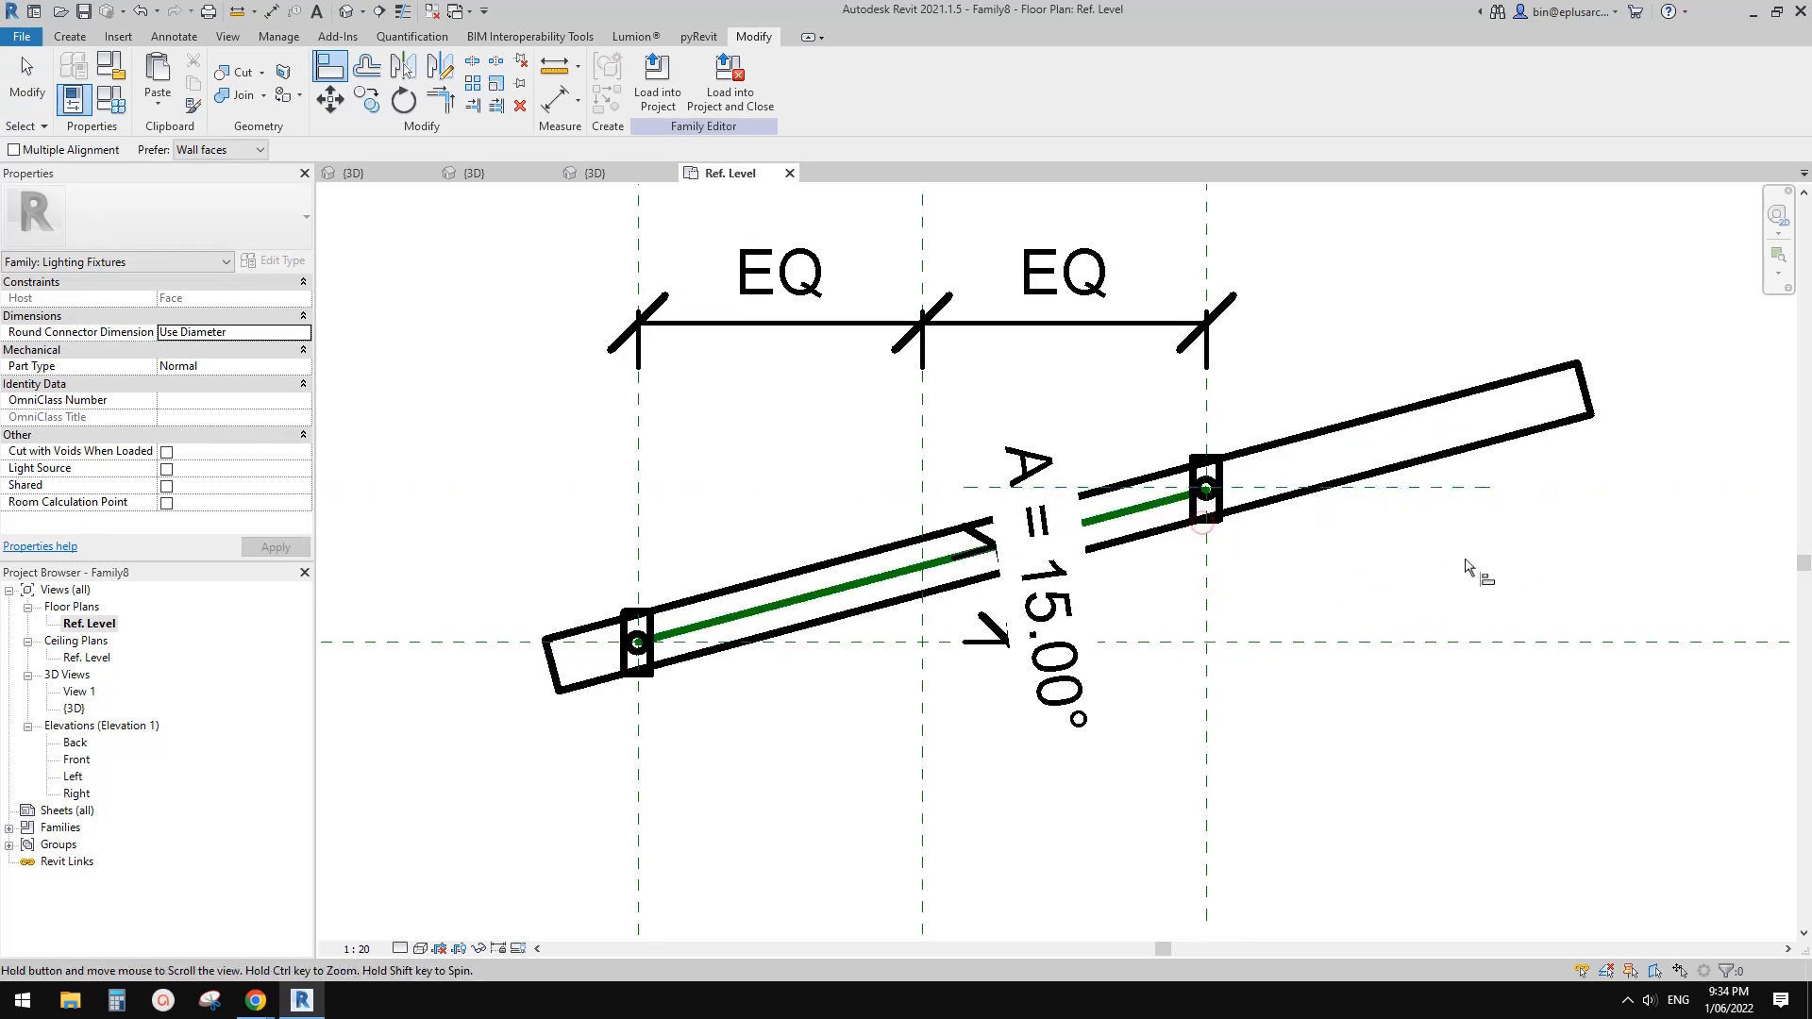
Add an aligned vertical dimension between the two horizontal reference planes through the connectors, placed beyond the upper connector.
key(d)
key(i)
click(1448, 643)
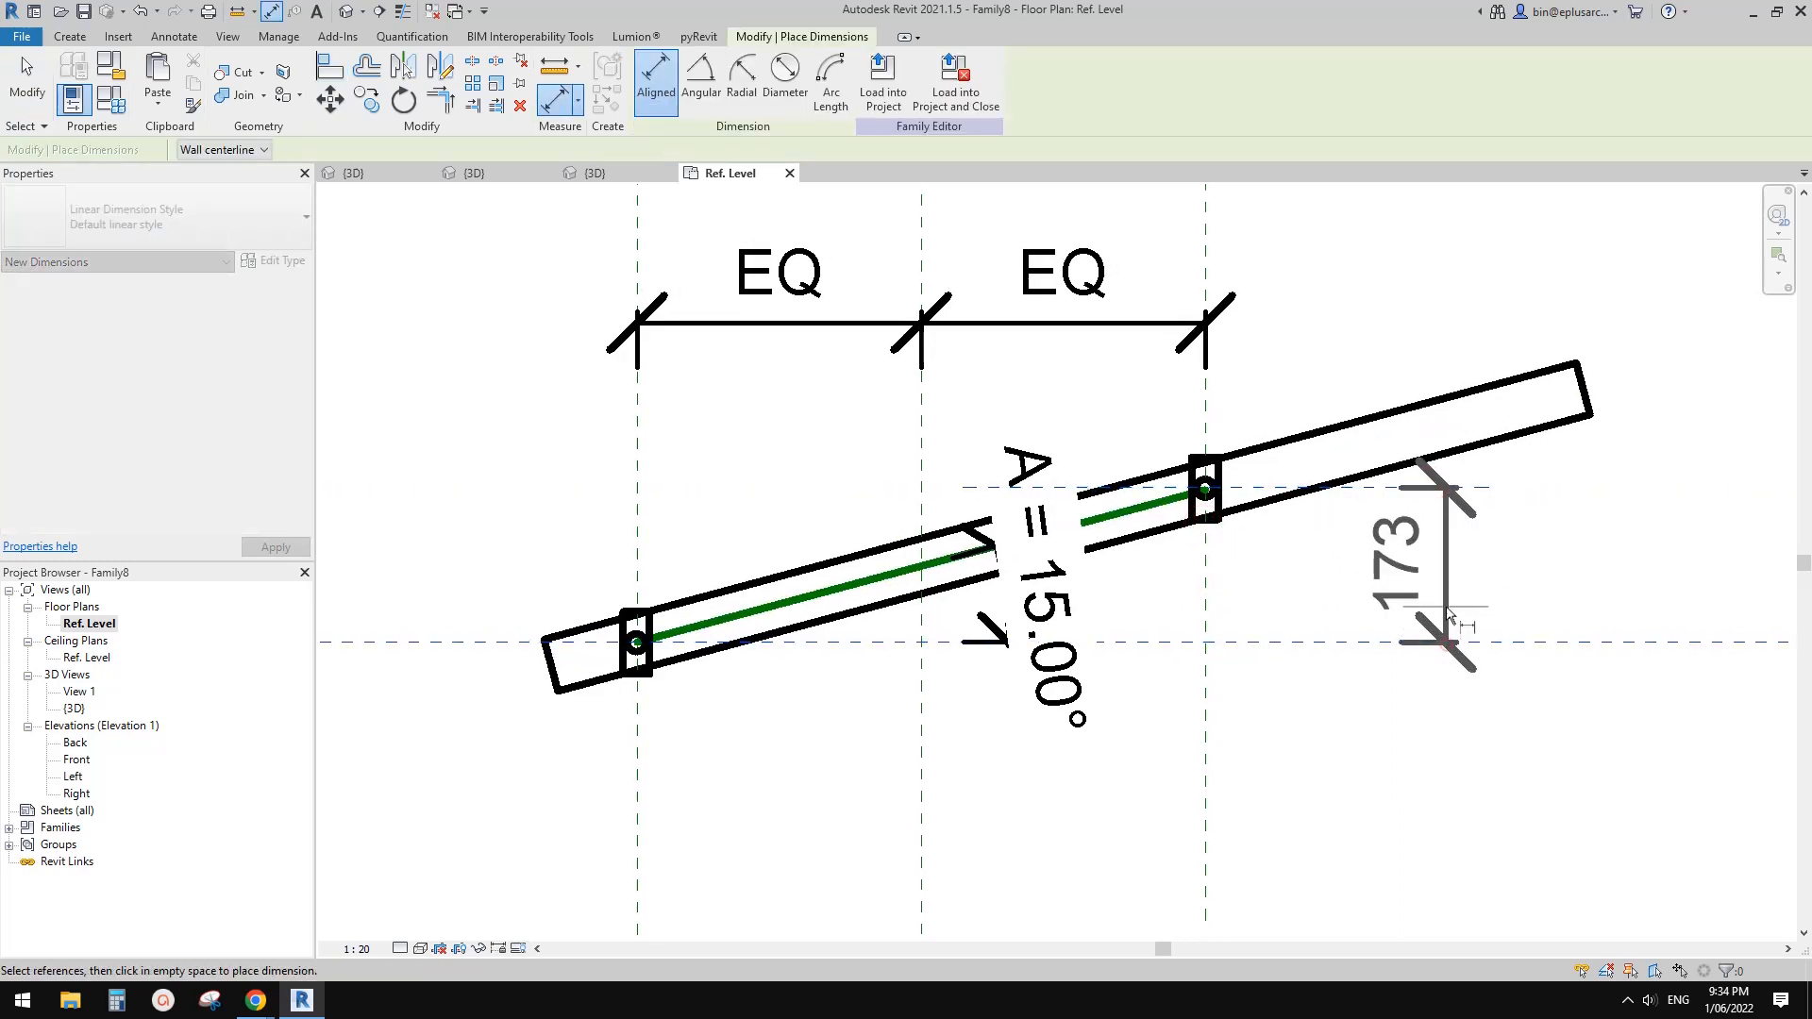
click(1447, 606)
scroll(1360, 513, down, 1)
key(Escape)
key(Escape)
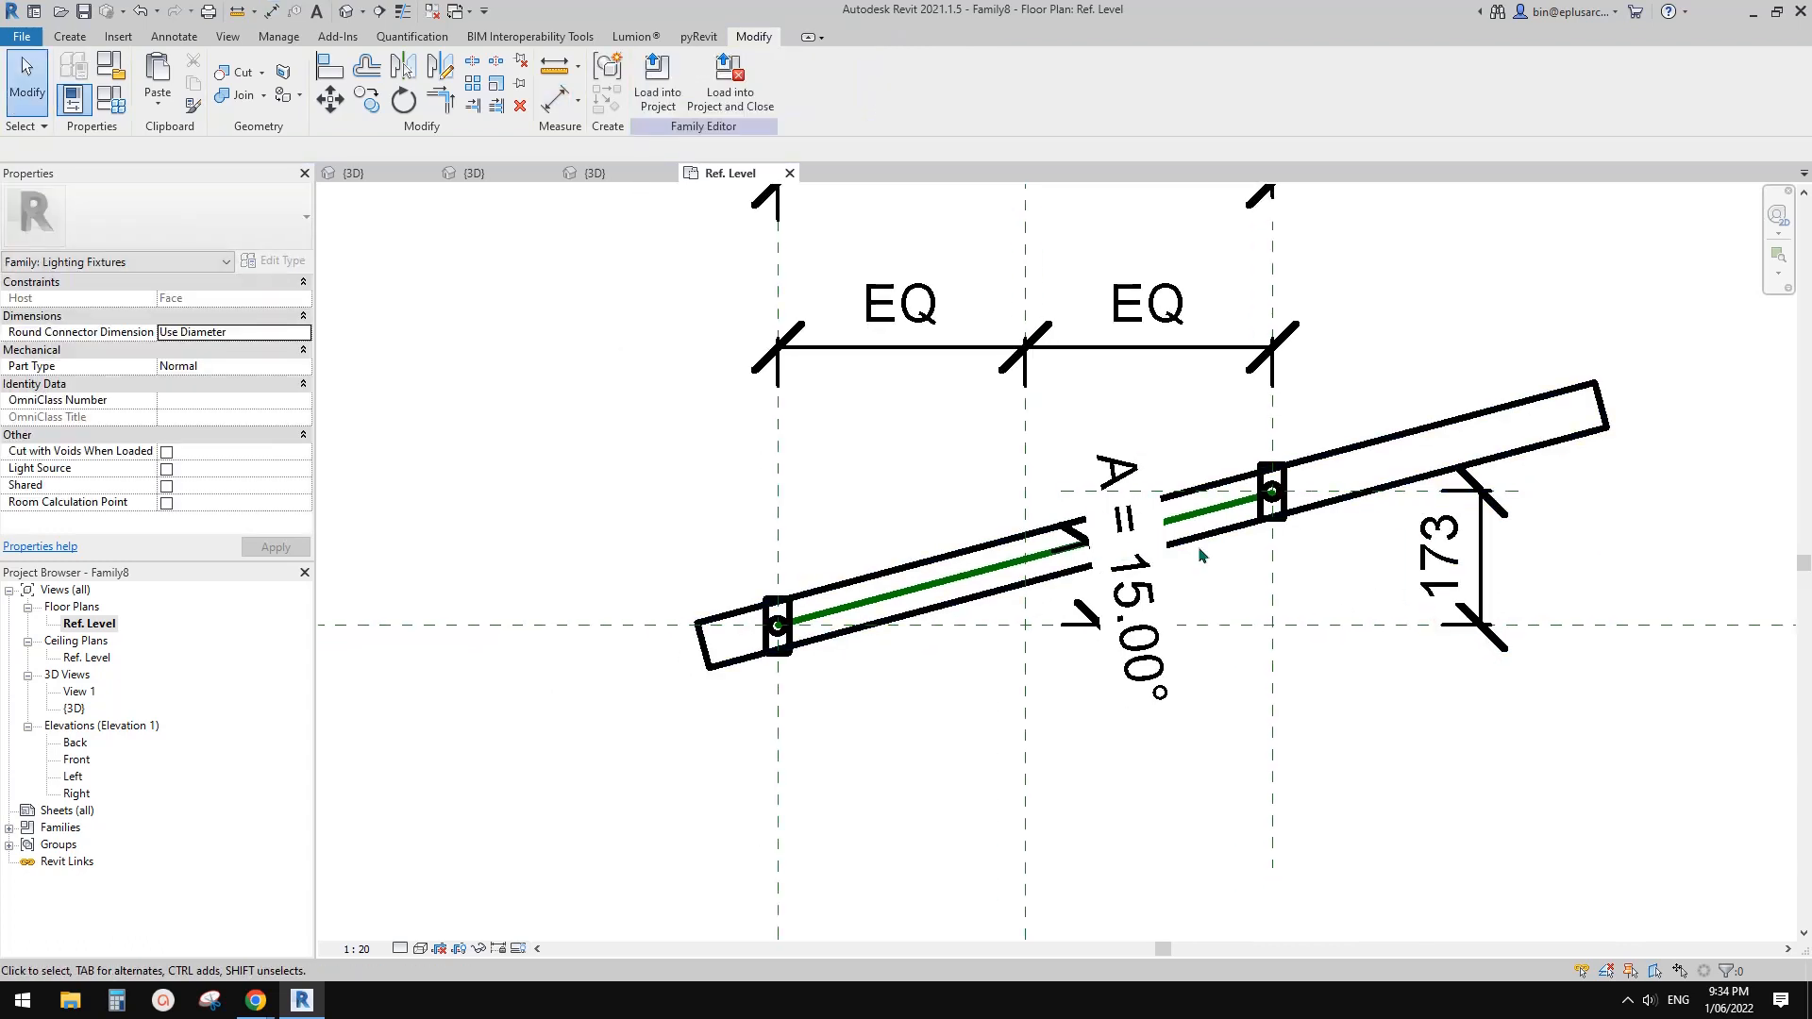
Switch to Snipping Tool and capture the plan area containing the angled tube, both connectors and their dimensions.
scroll(1137, 587, down, 1)
middle_drag(1137, 587, 1147, 697)
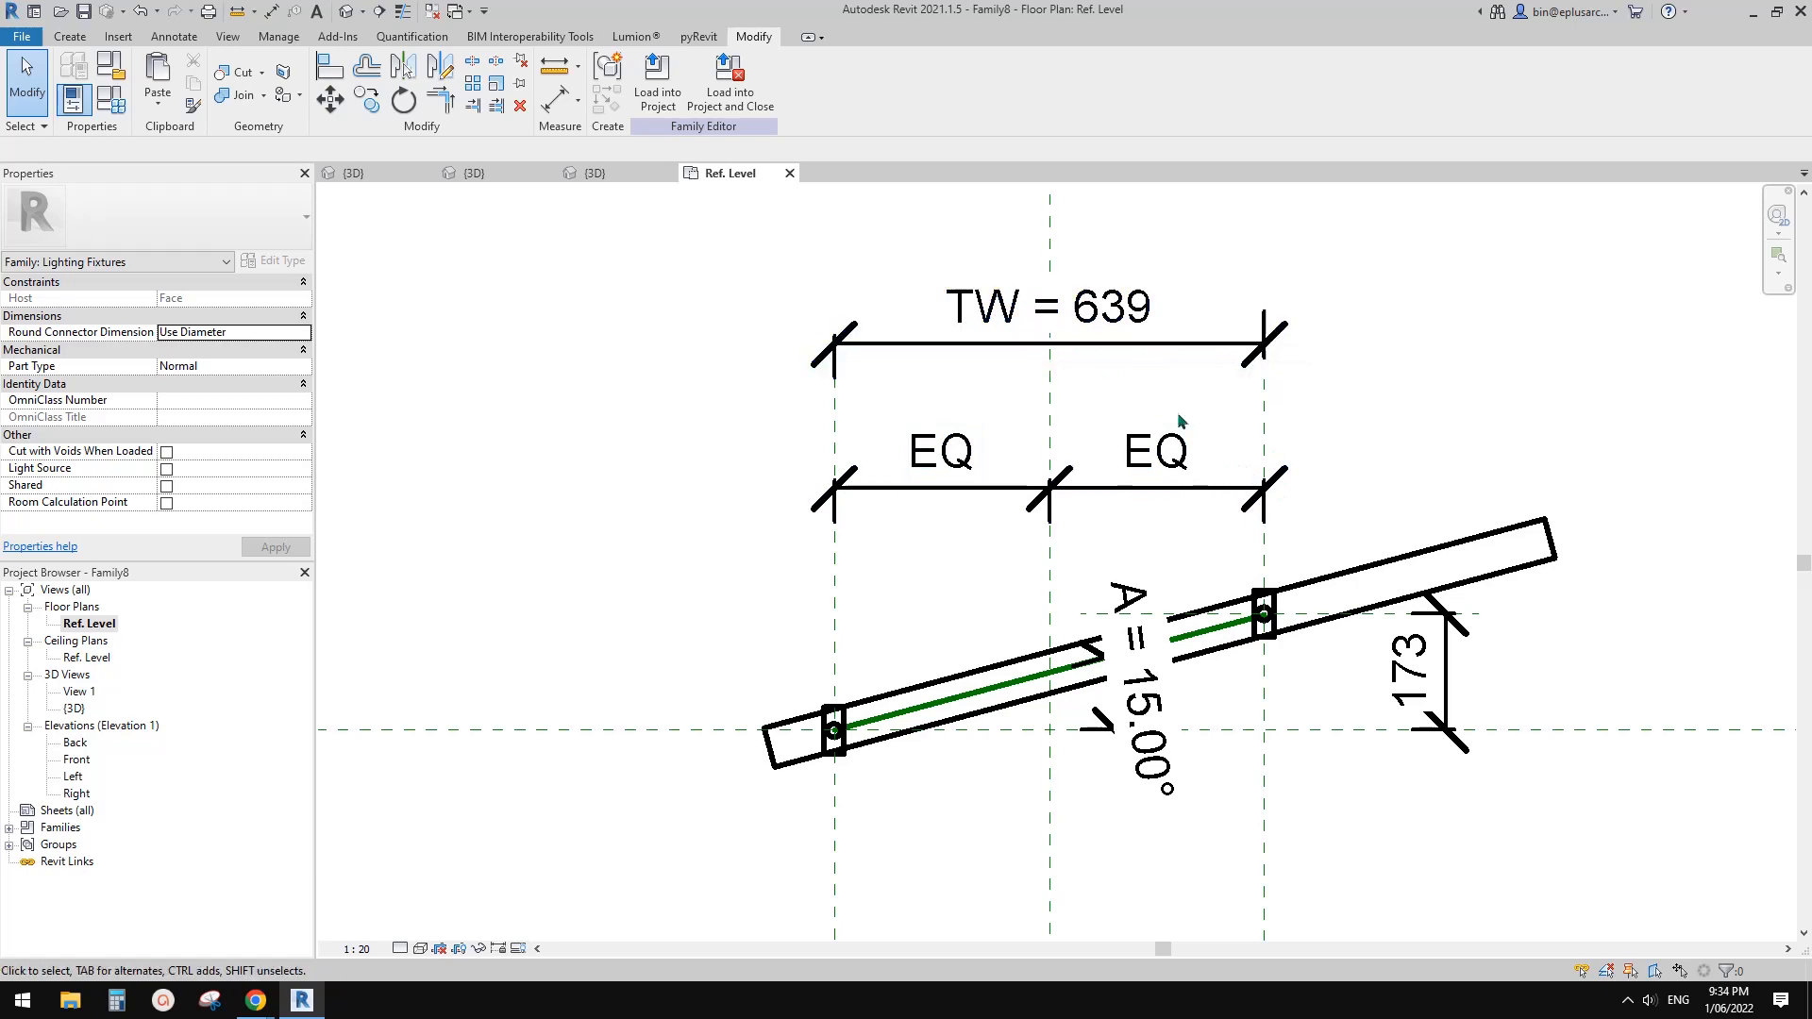
scroll(1378, 615, up, 1)
scroll(1335, 647, up, 1)
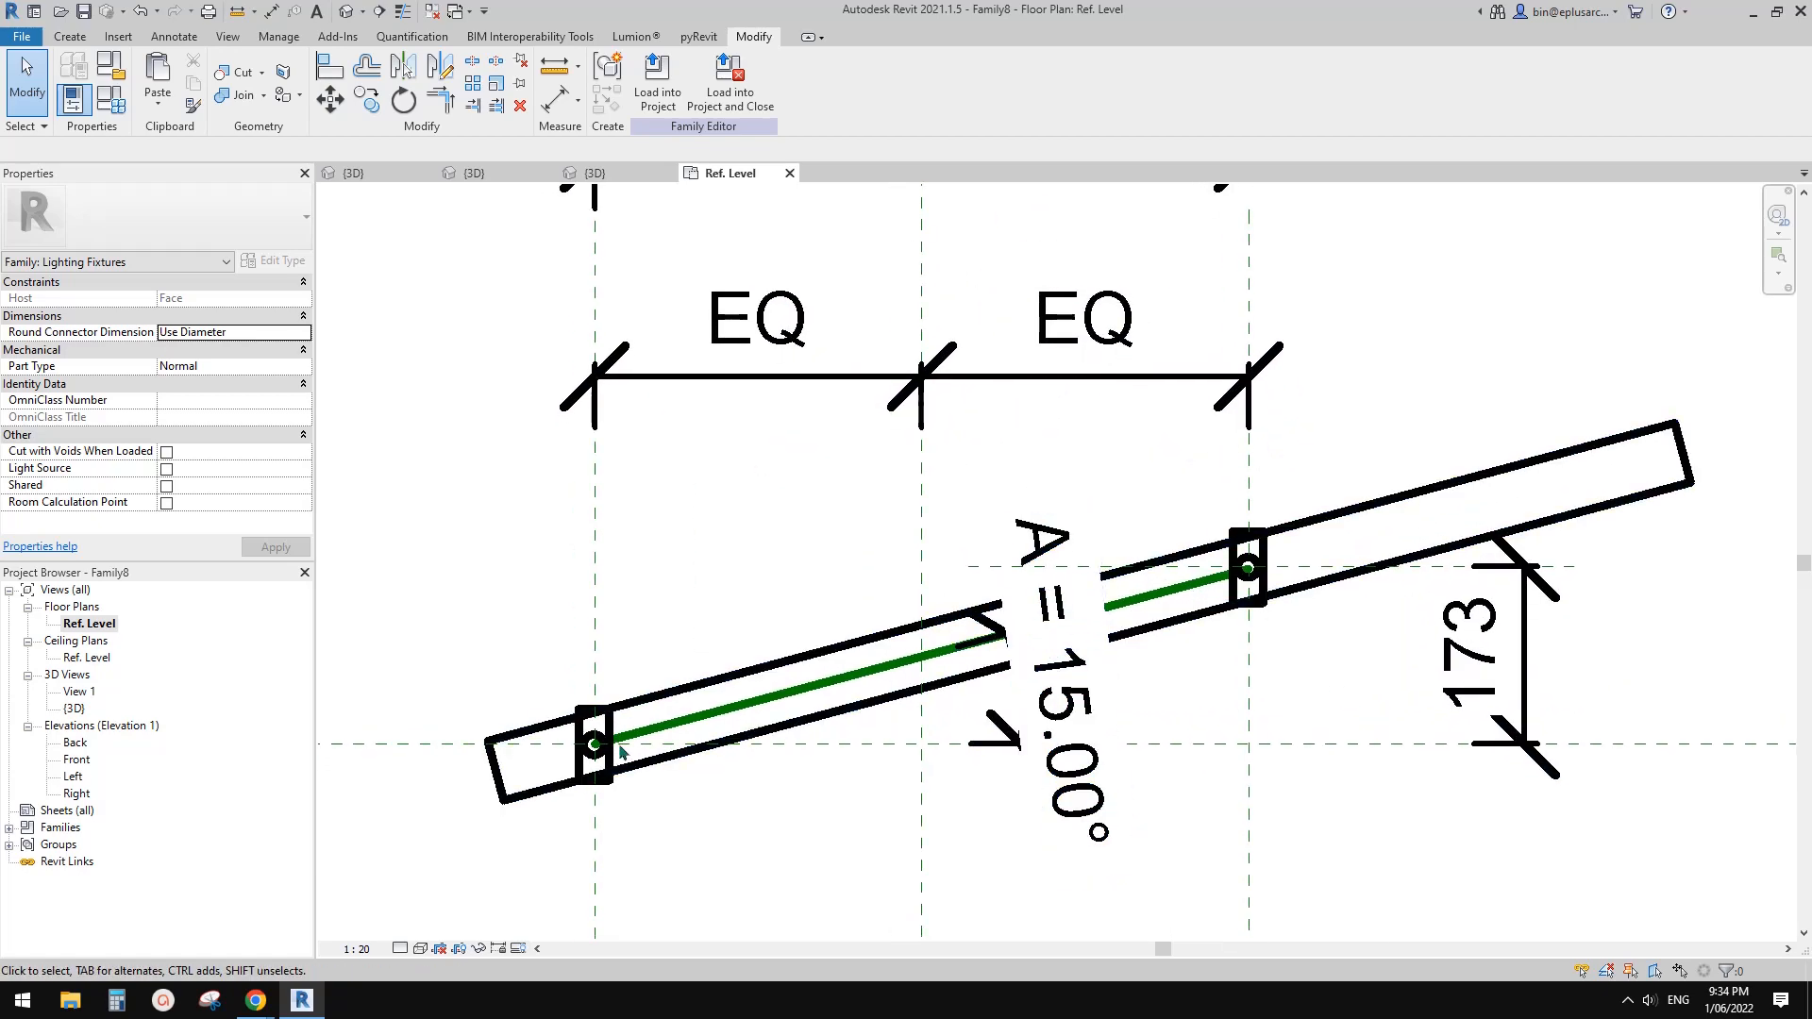
click(209, 1000)
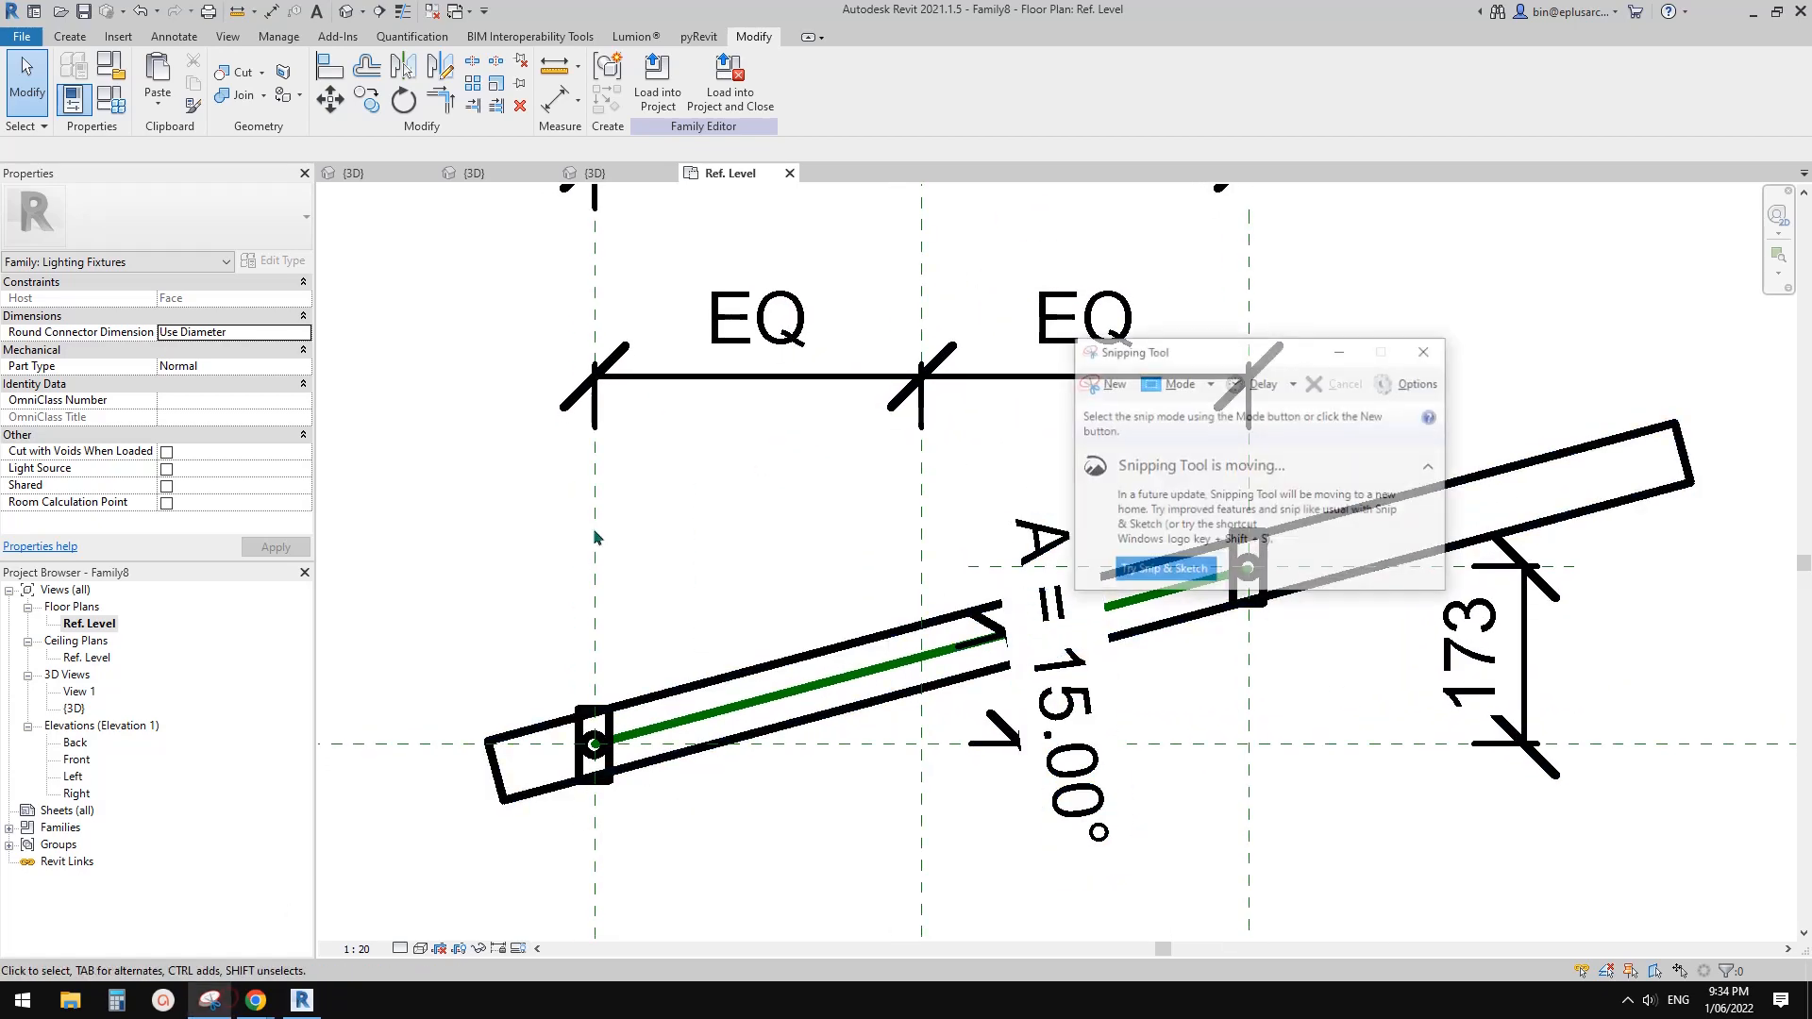
click(1114, 392)
mouse_move(445, 251)
mouse_down()
mouse_move(1318, 809)
mouse_move(1544, 864)
mouse_up()
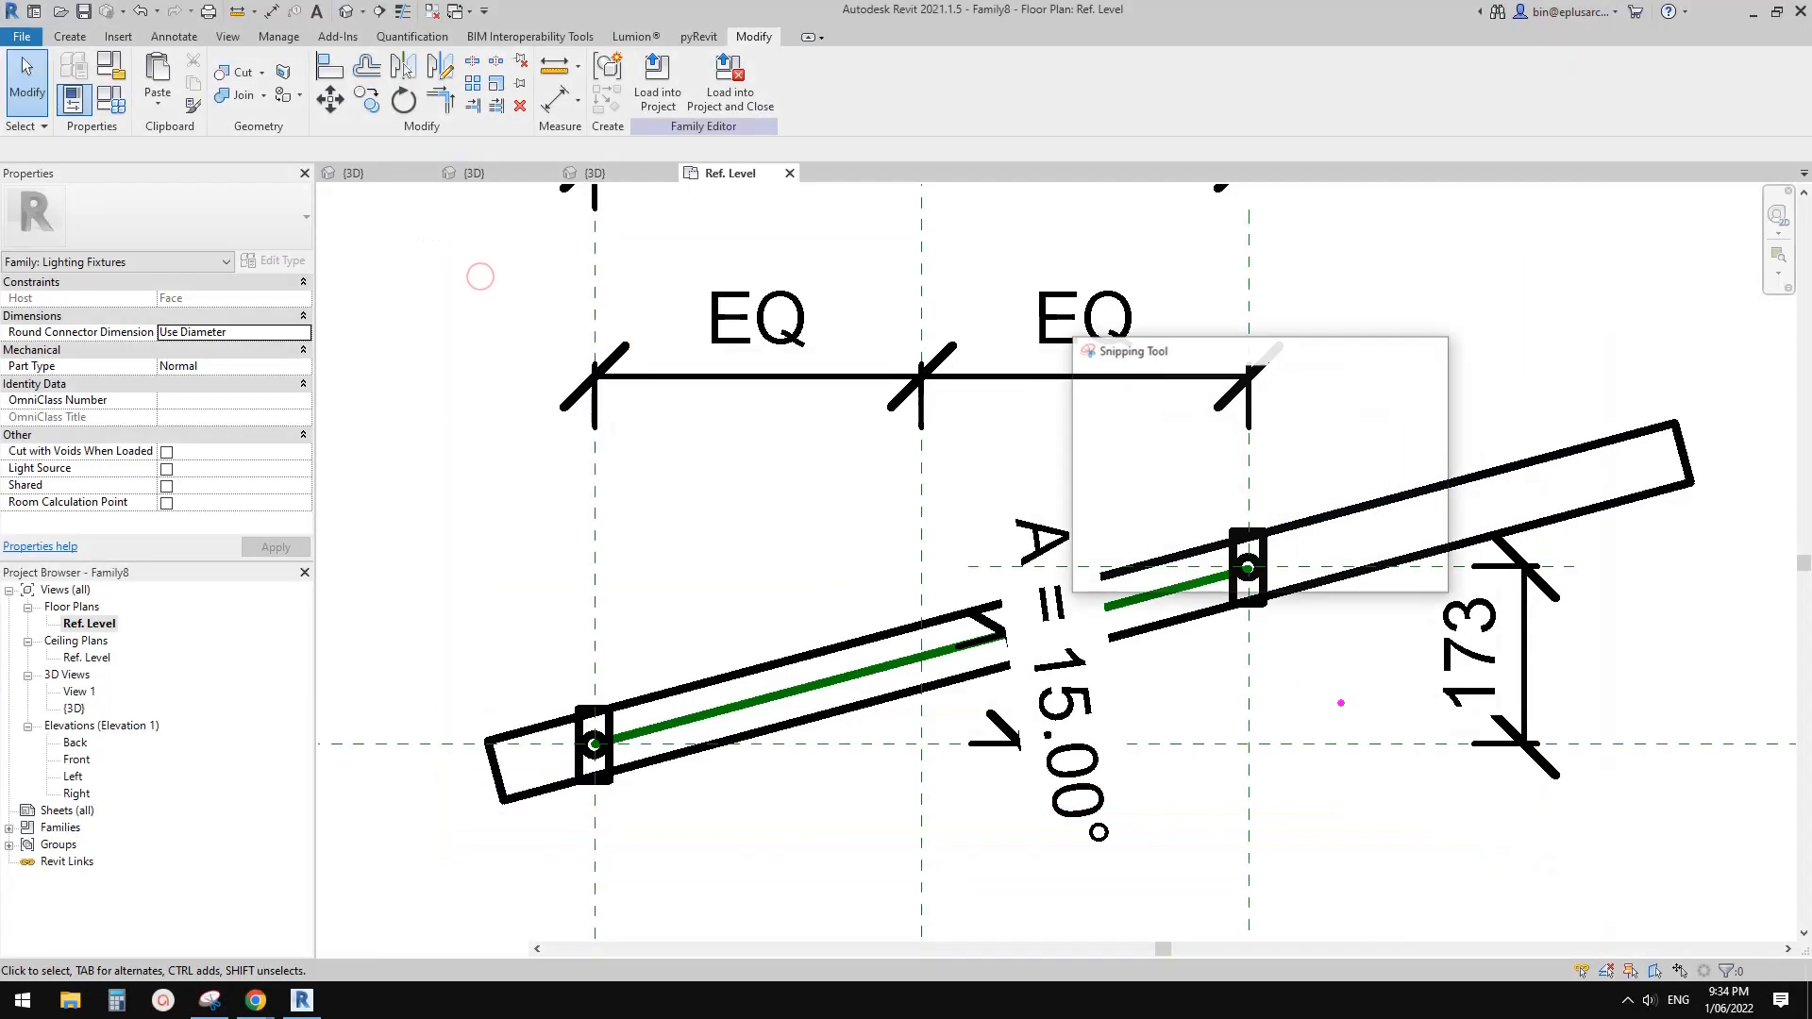
Sketch a right triangle on the snip labelled A, TW and OFS, then write tan A = OFS/TW and the rearranged, underlined tan A * TW.
mouse_move(1255, 578)
mouse_down()
mouse_move(1167, 746)
mouse_move(665, 741)
mouse_move(1246, 572)
mouse_up()
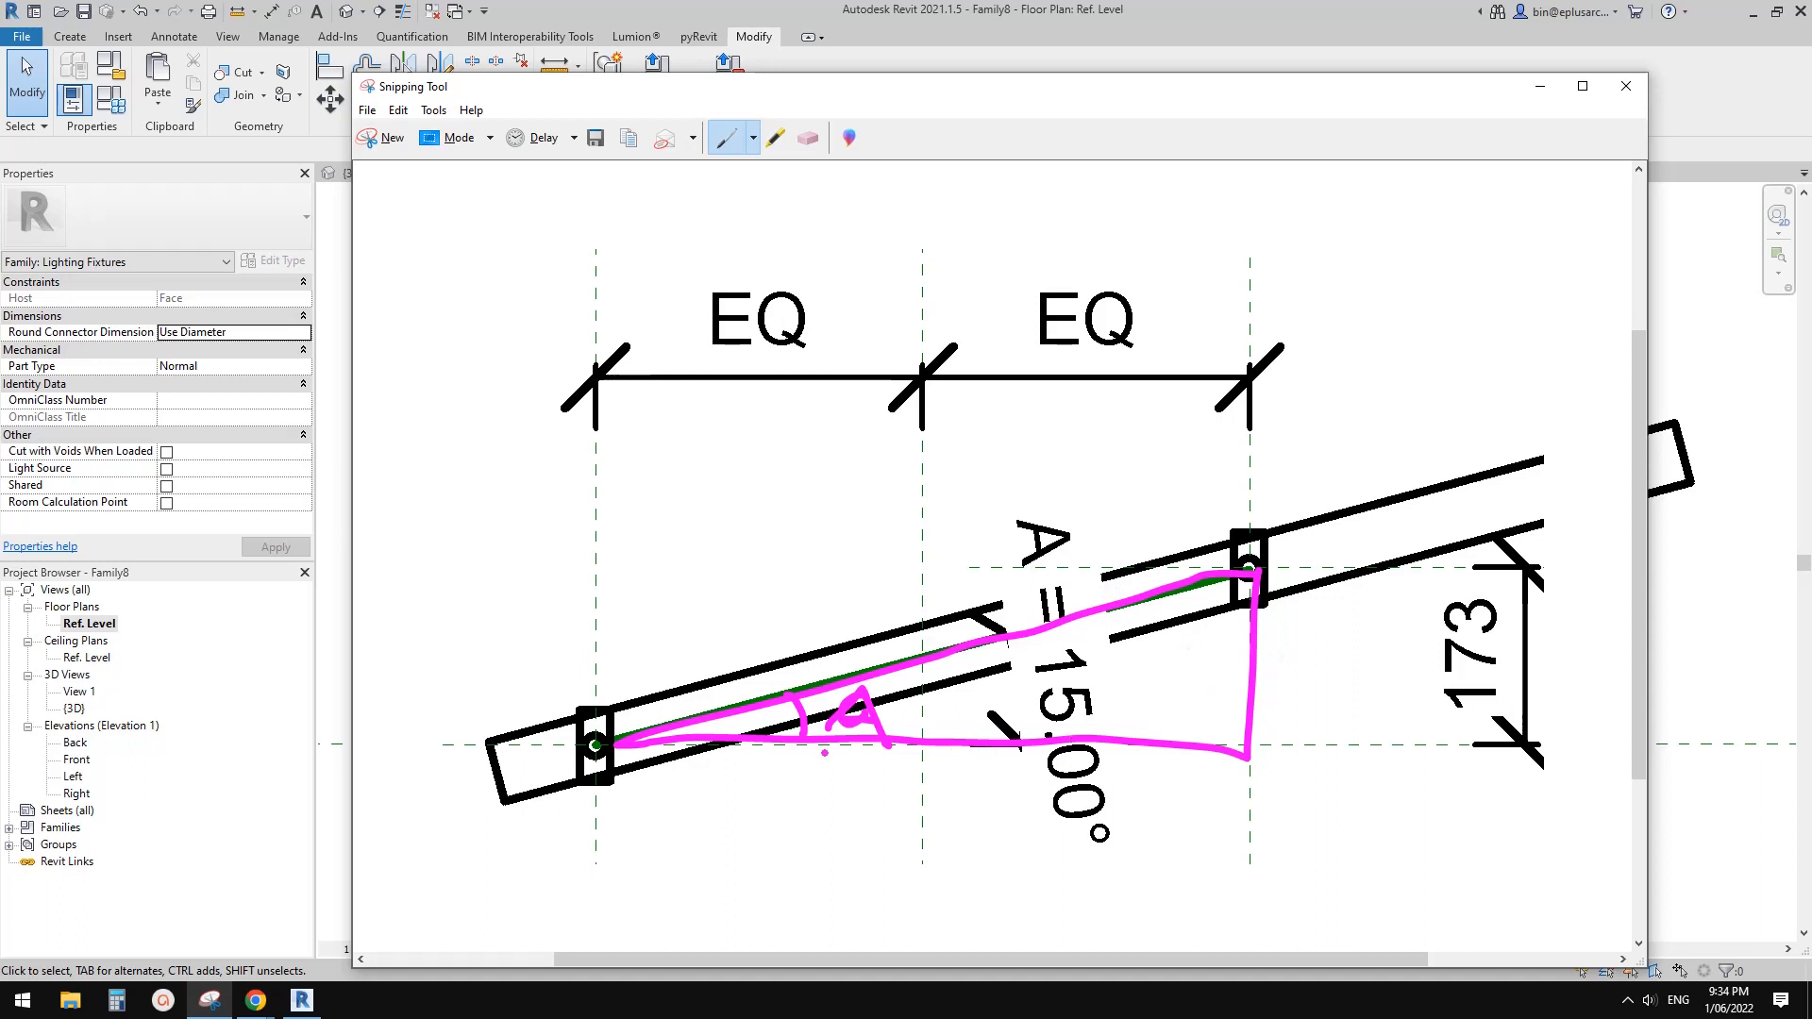
mouse_move(899, 785)
mouse_down()
mouse_move(939, 813)
mouse_move(960, 791)
mouse_up()
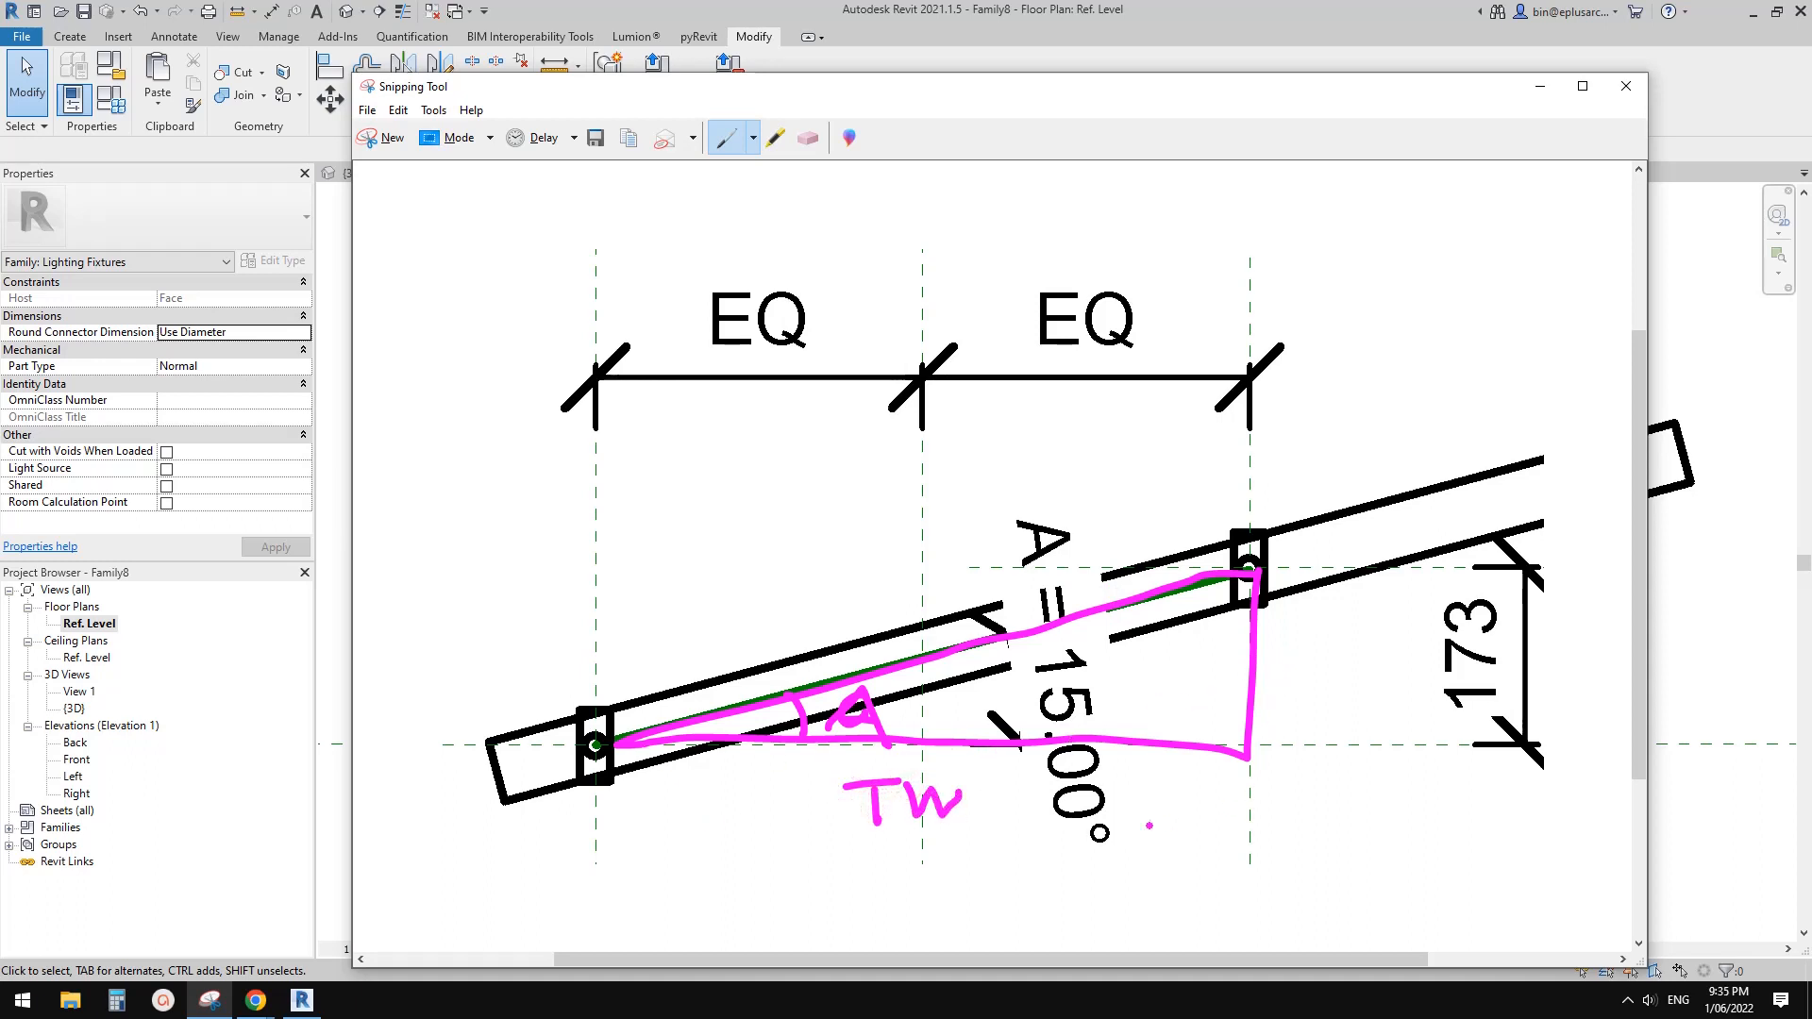
mouse_move(1135, 836)
mouse_down()
mouse_move(1181, 810)
mouse_move(1331, 810)
mouse_up()
drag(1315, 834, 1333, 830)
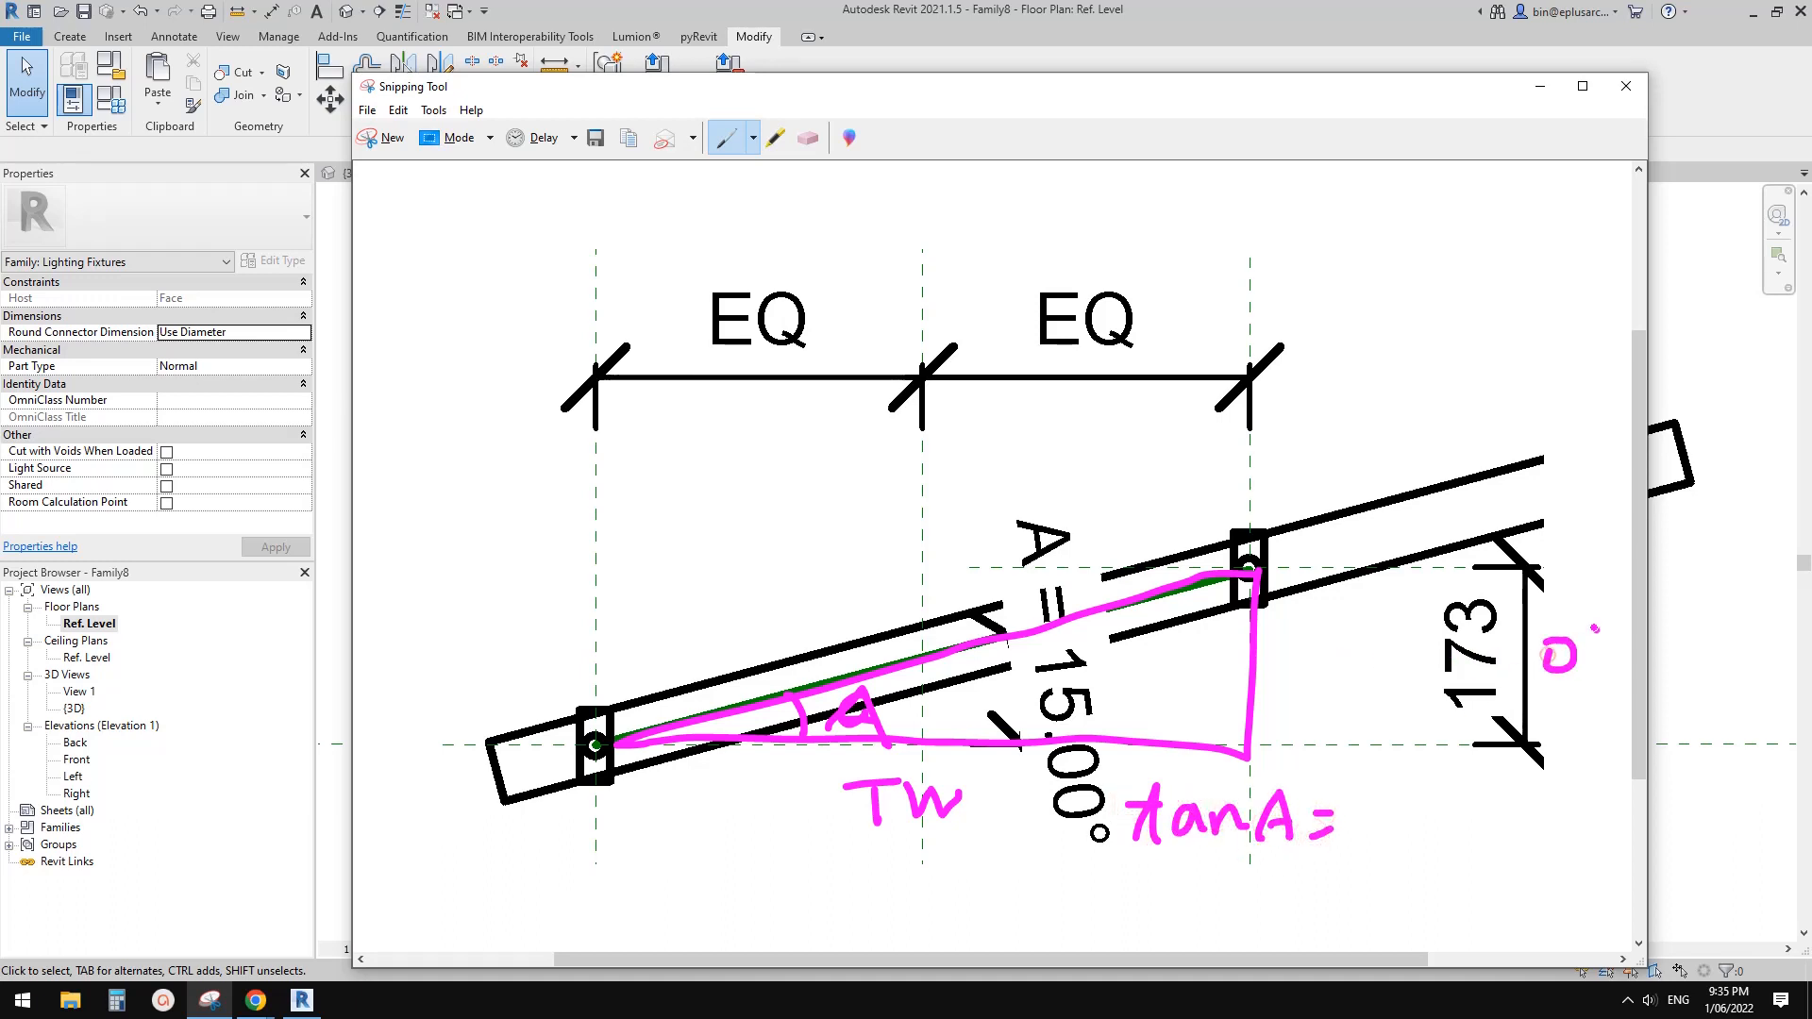
drag(1614, 639, 1597, 672)
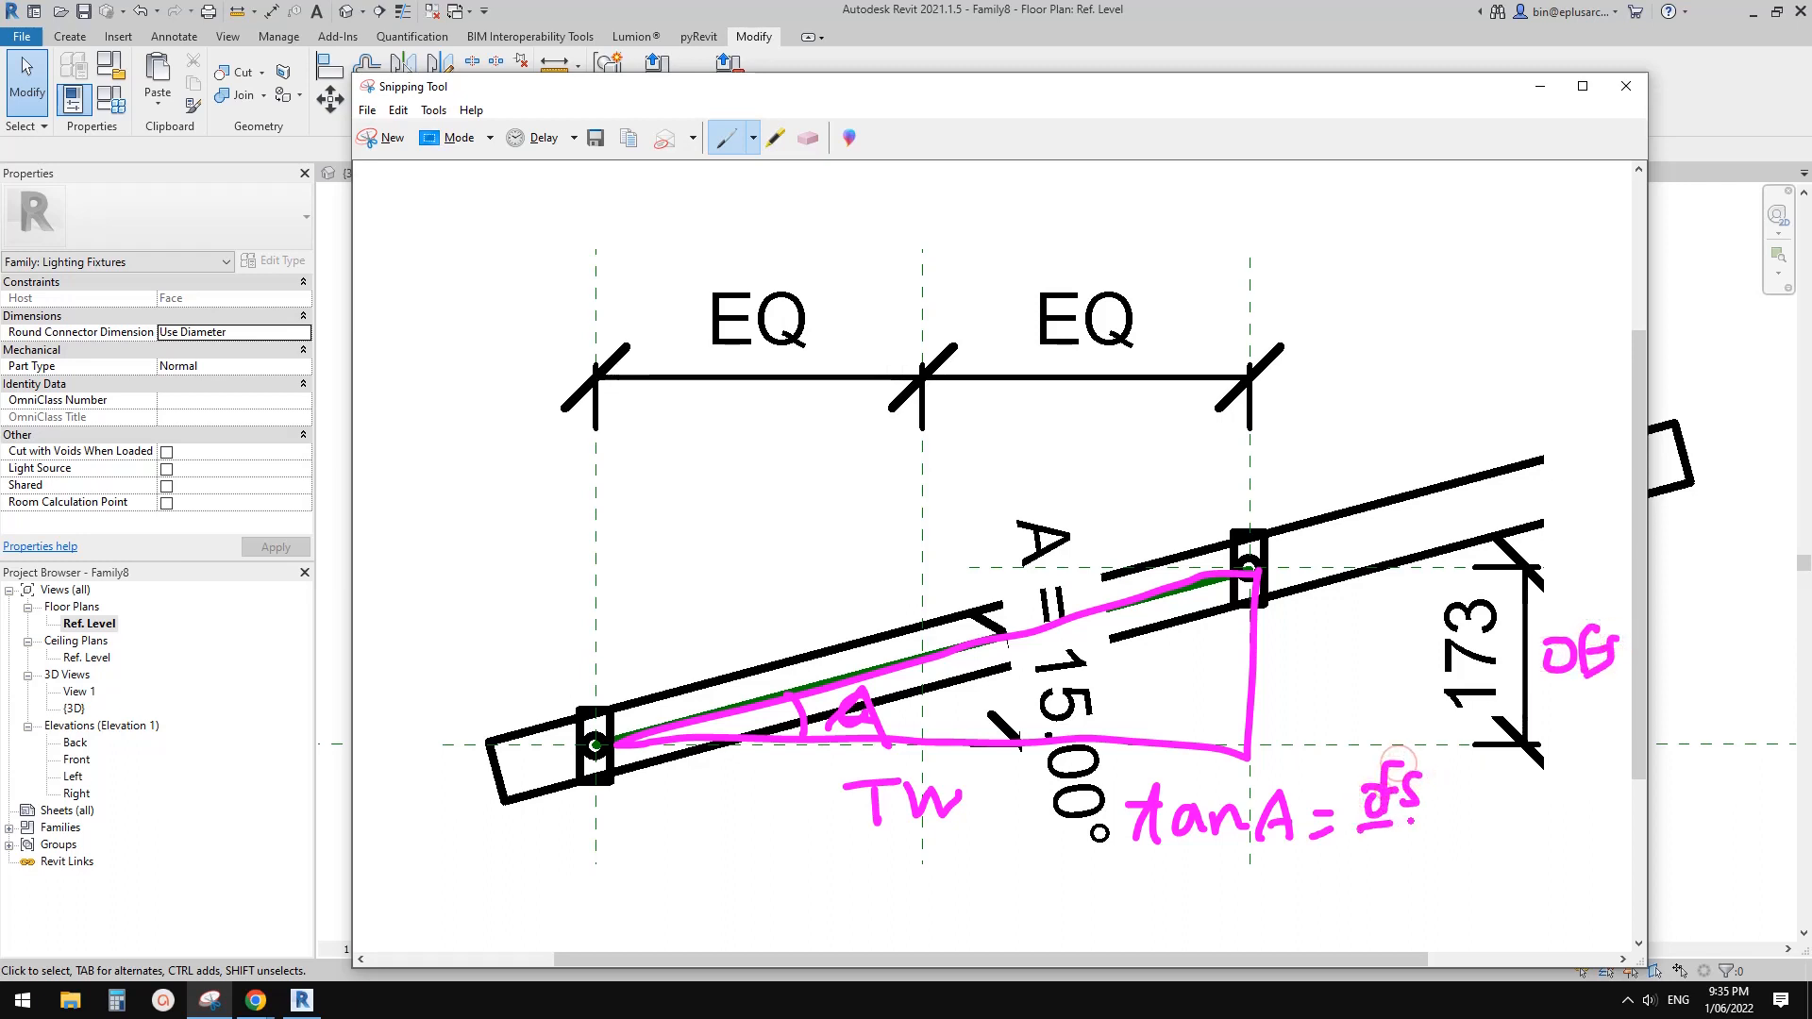
drag(1405, 836, 1459, 837)
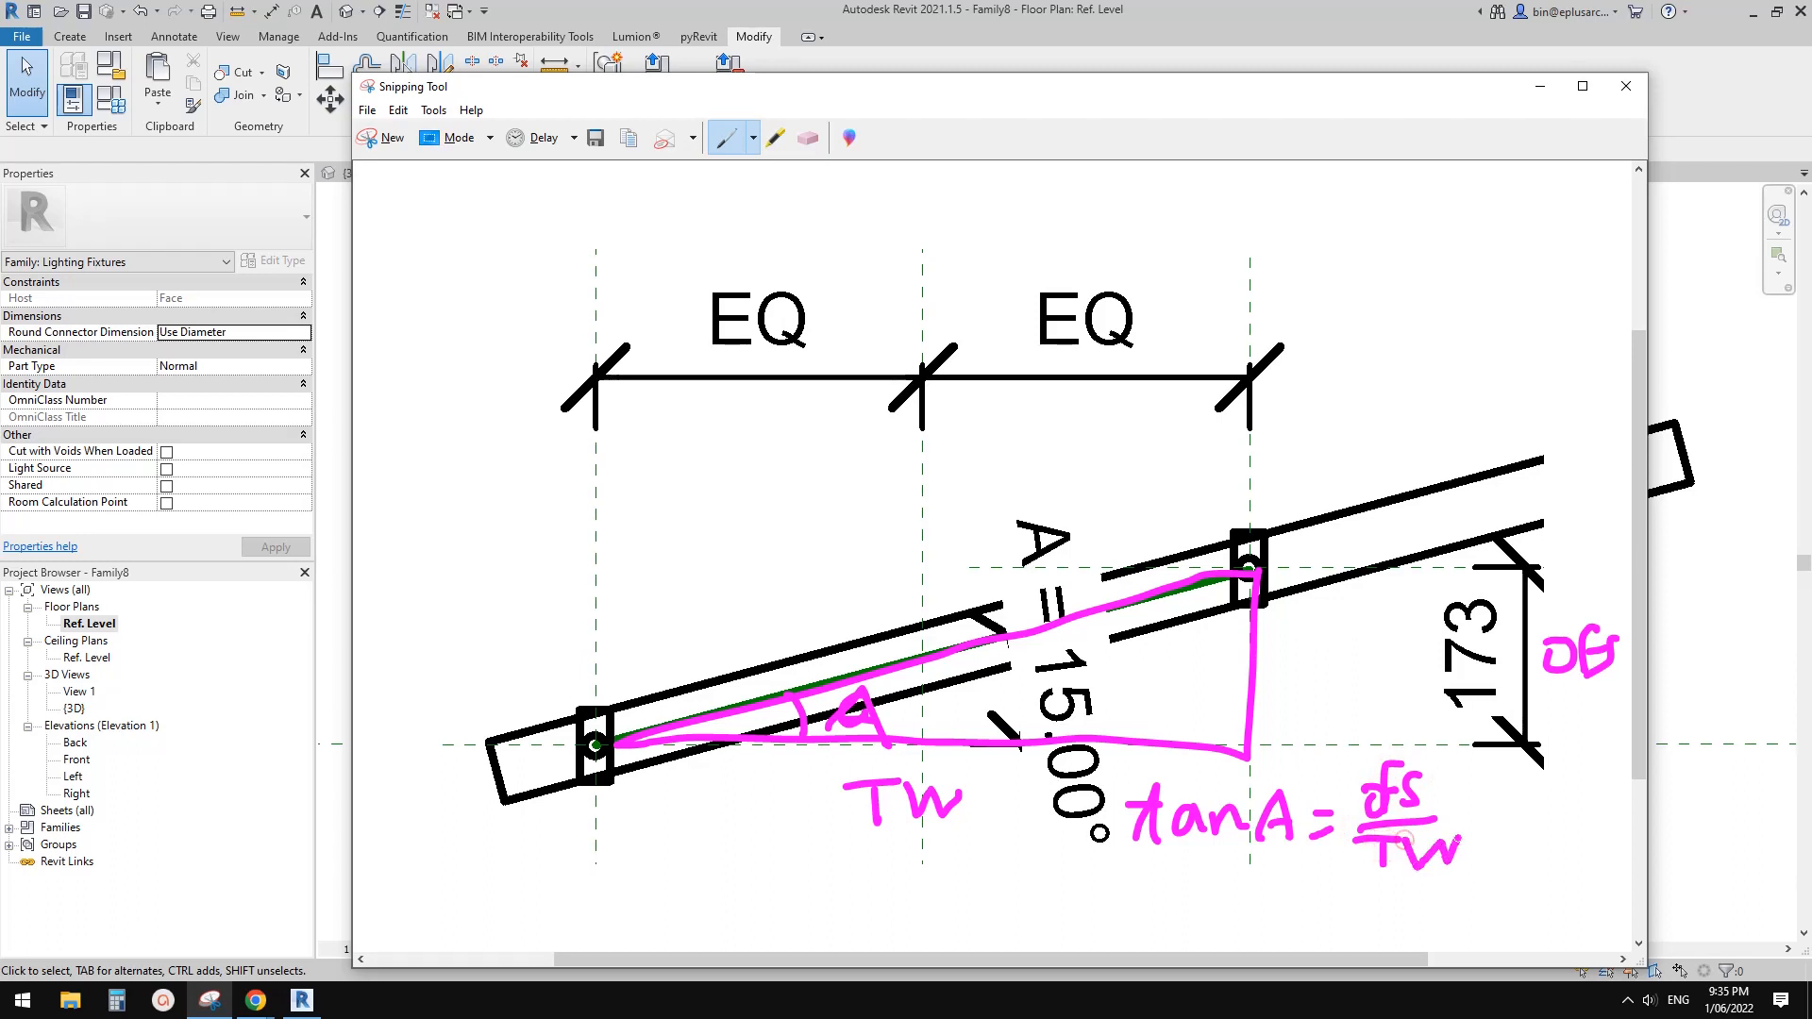
mouse_move(811, 881)
mouse_down()
mouse_move(930, 906)
mouse_move(955, 882)
mouse_move(1010, 909)
mouse_move(1043, 892)
mouse_up()
mouse_move(1112, 878)
mouse_down()
mouse_move(1105, 901)
mouse_move(1086, 892)
mouse_move(1165, 906)
mouse_move(1262, 883)
mouse_up()
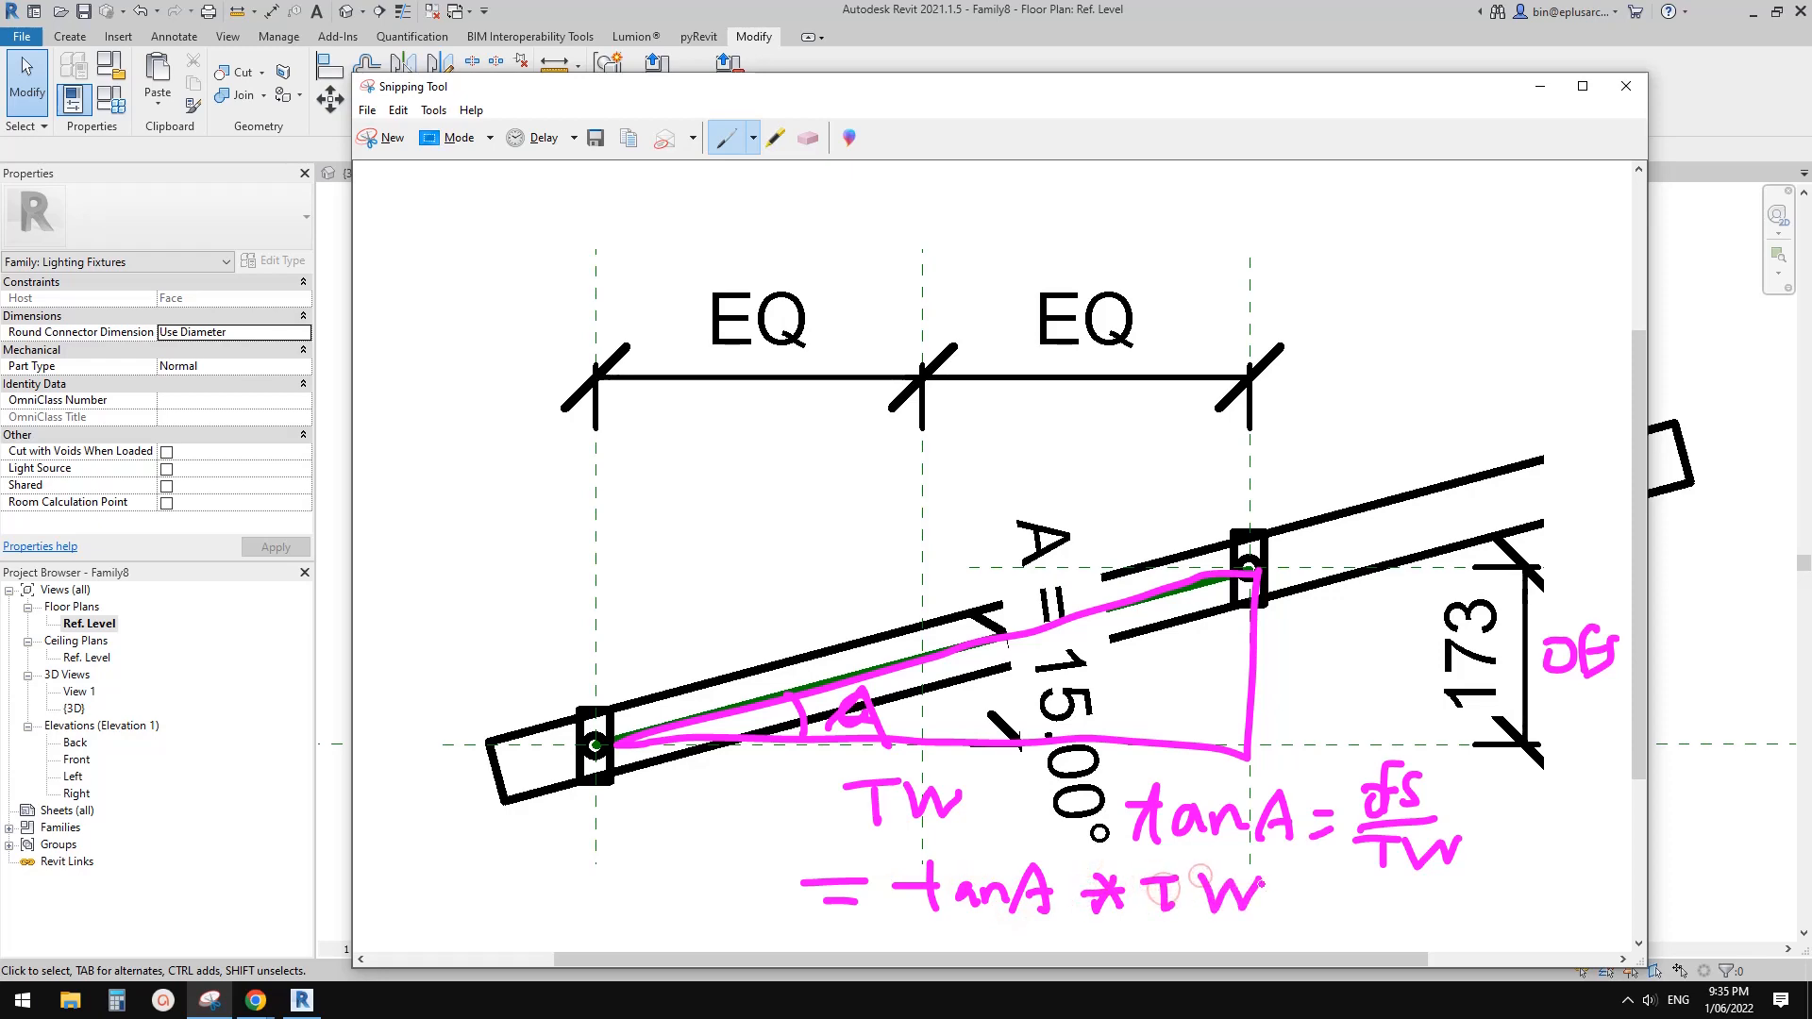
drag(914, 932, 1270, 927)
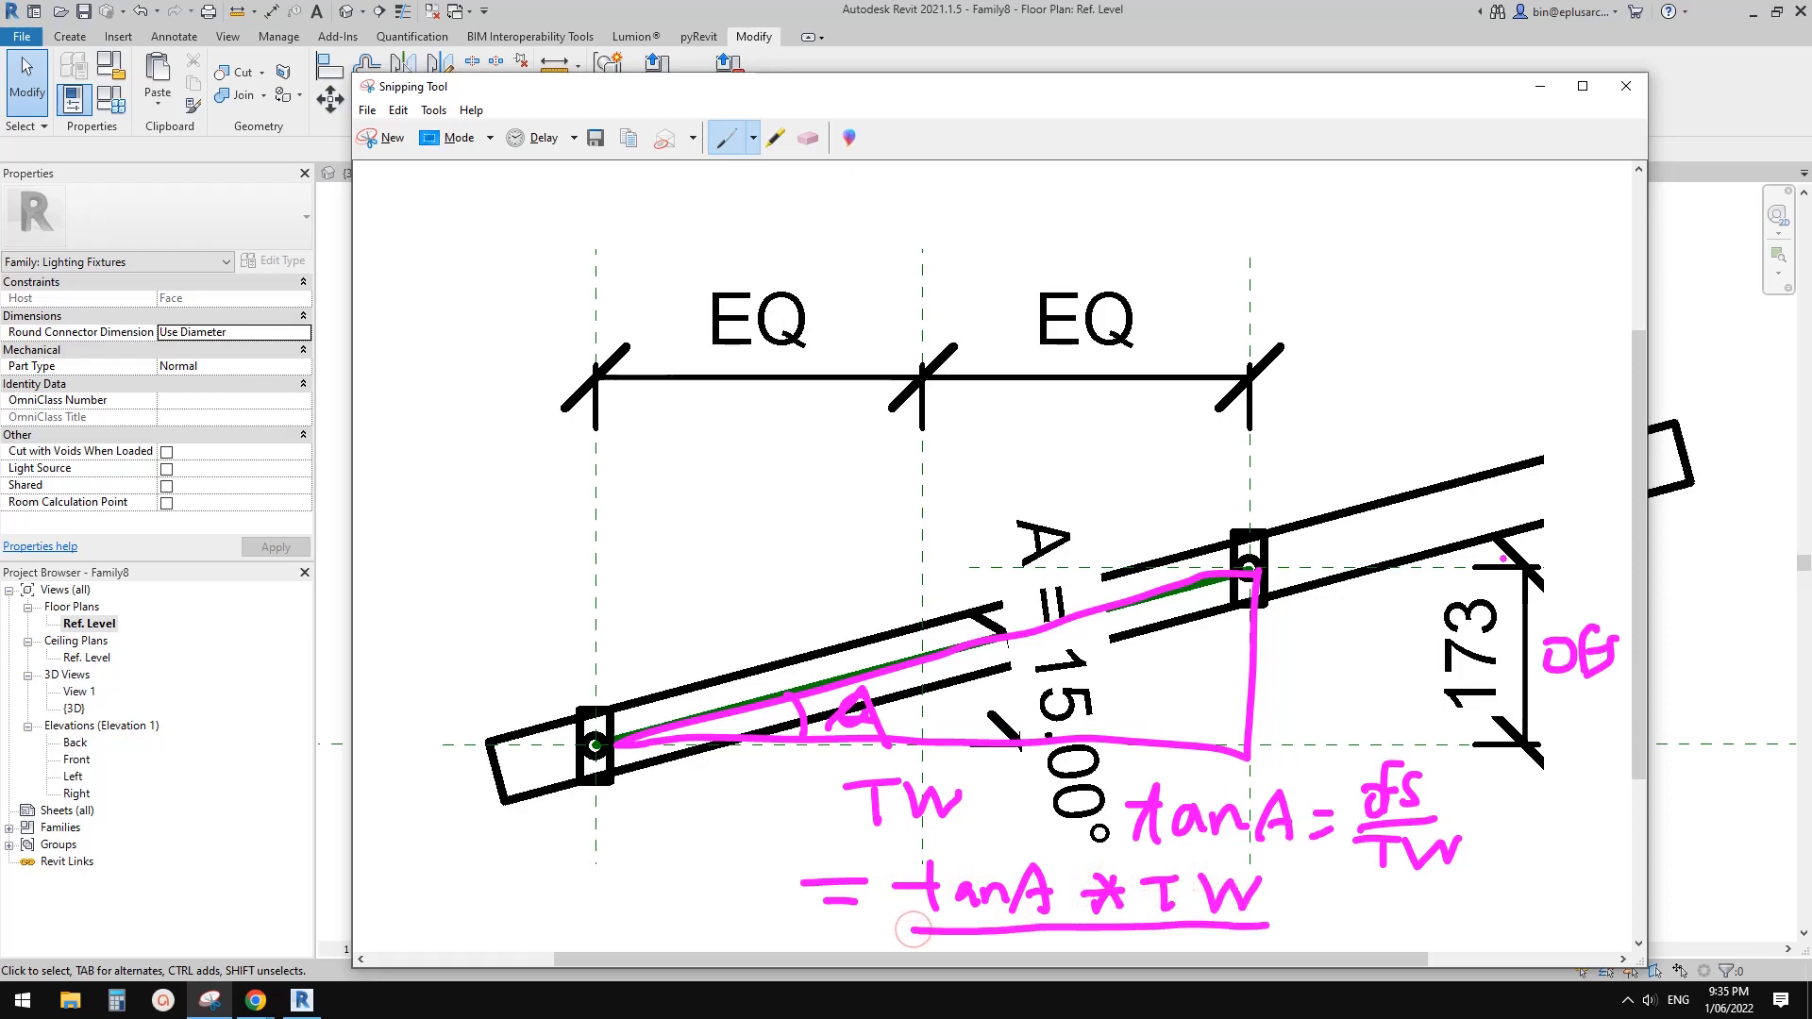
Switch back to Revit and label the vertical dimension between the connectors' planes with a new instance parameter named OFS.
click(1732, 599)
click(111, 98)
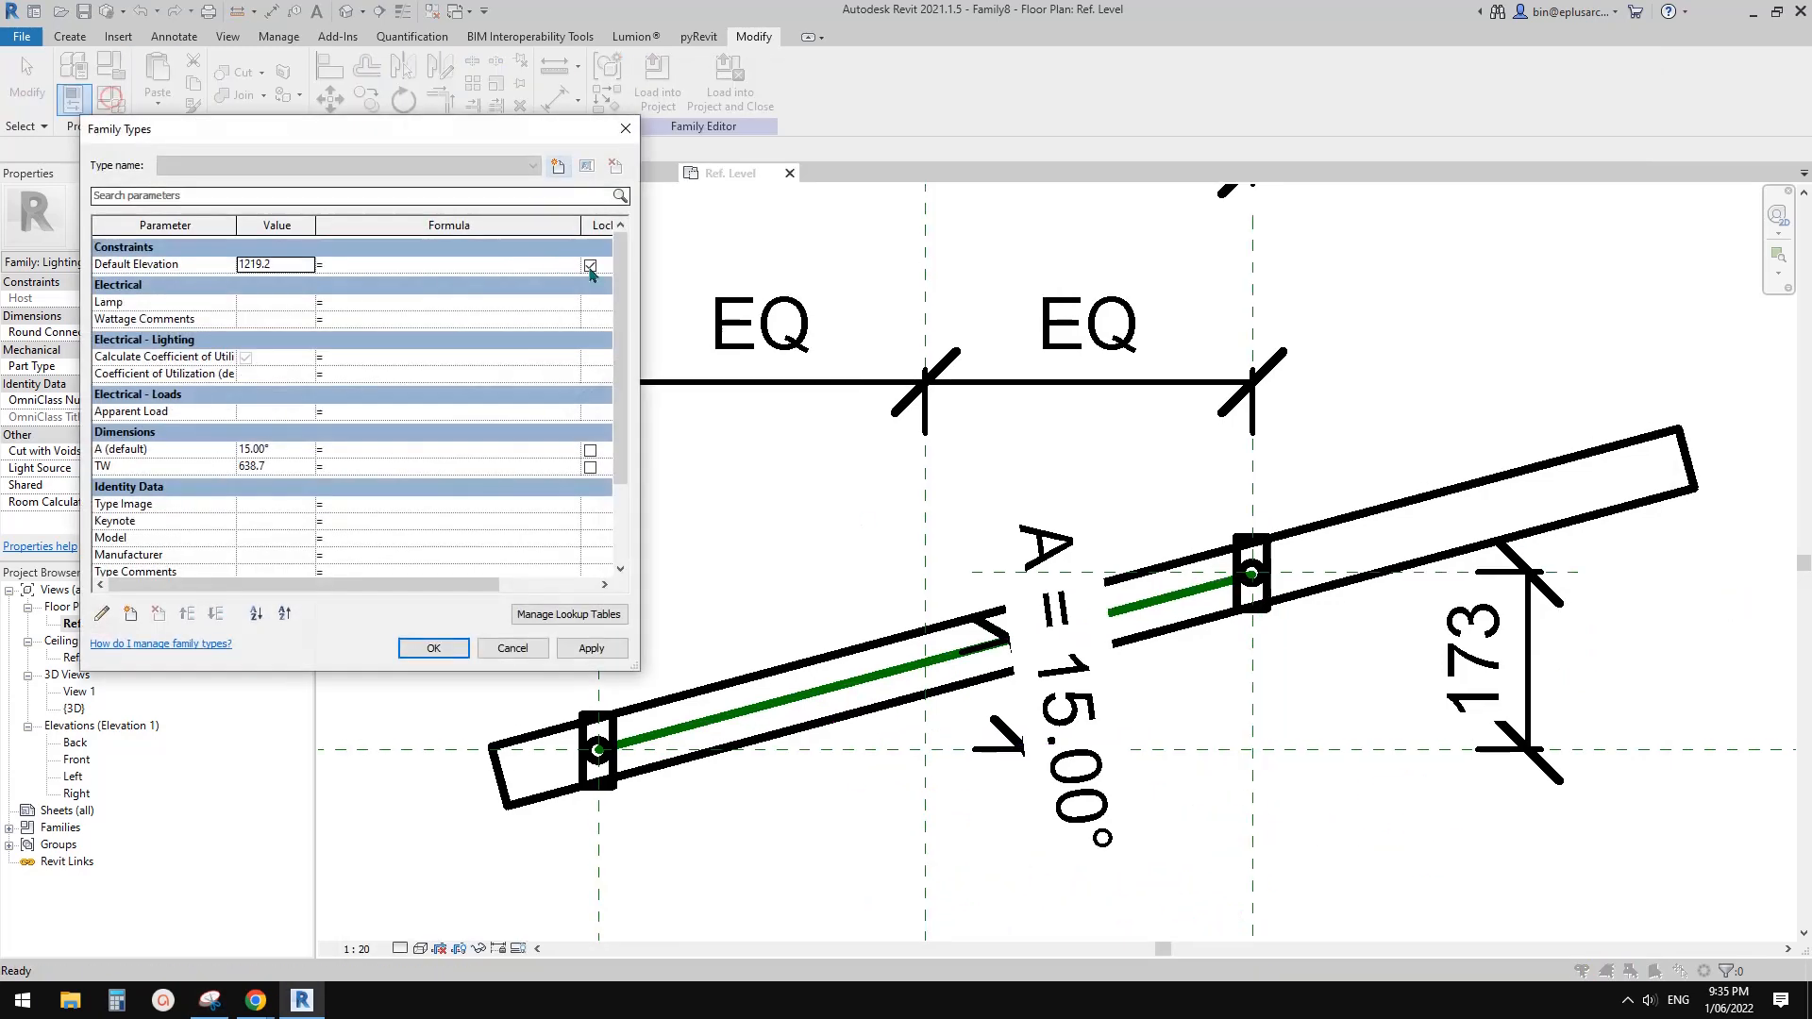
key(Escape)
click(1473, 666)
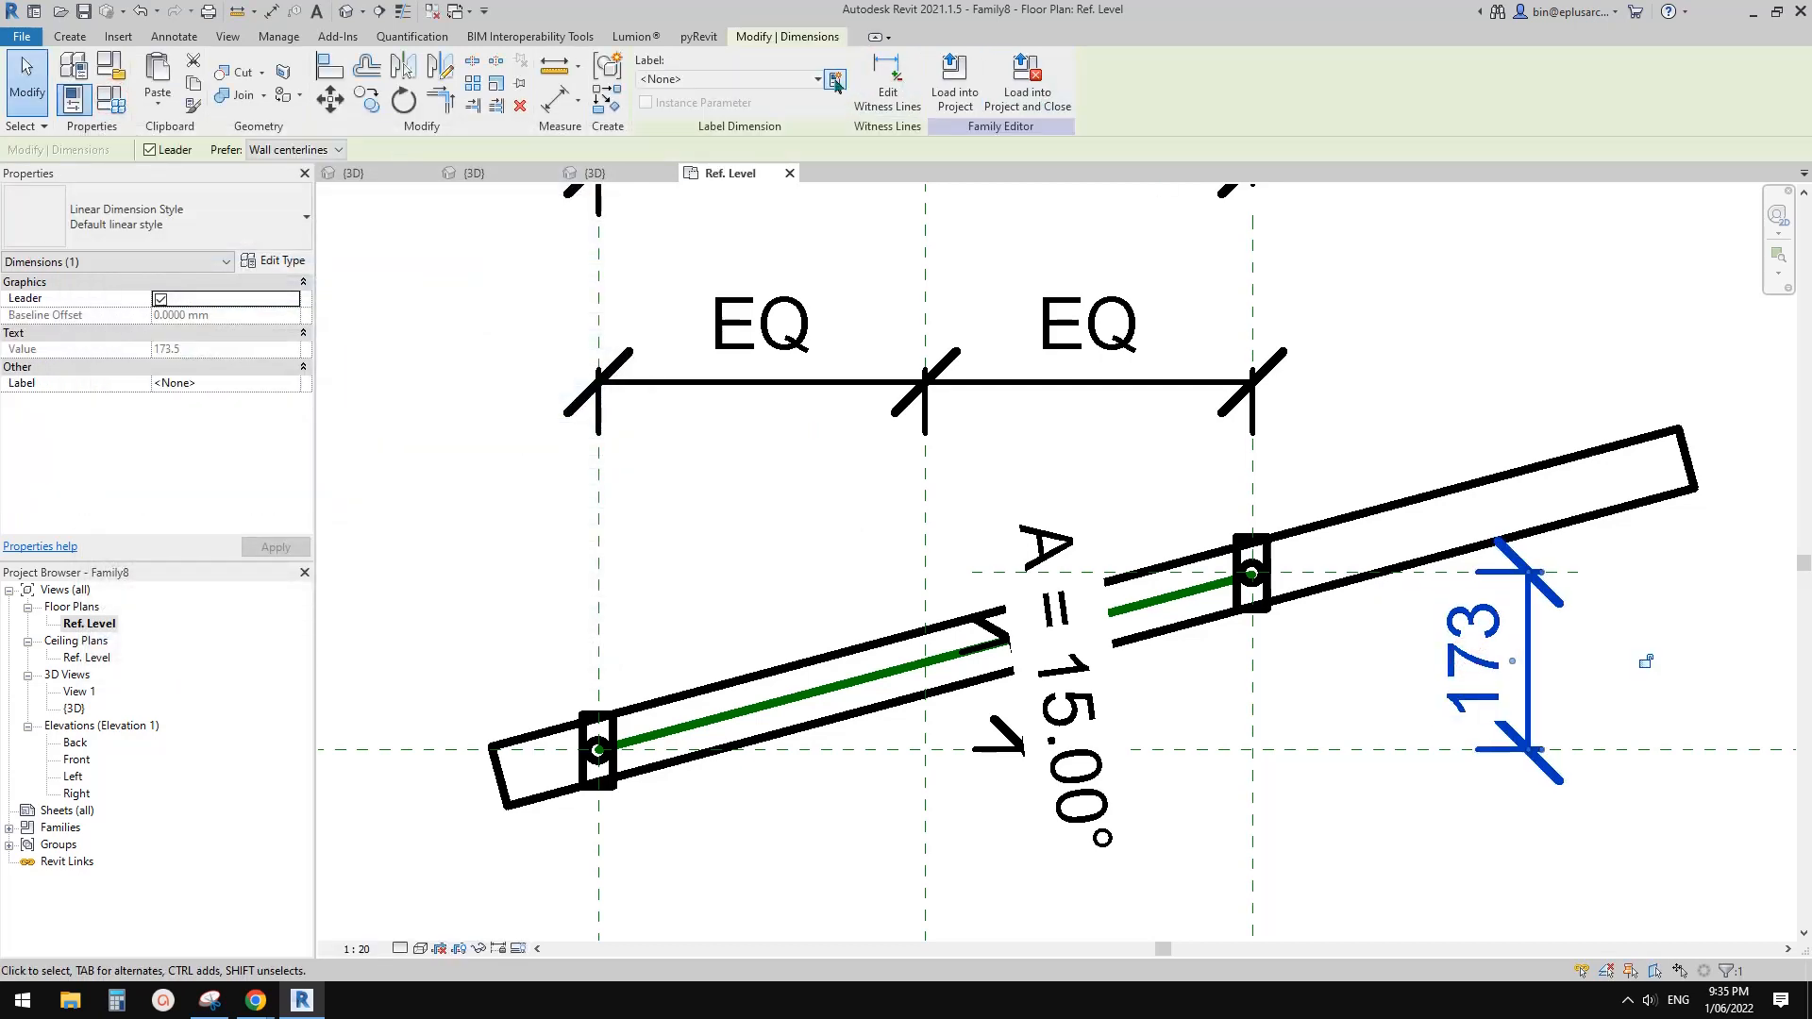
click(836, 82)
text(OFS)
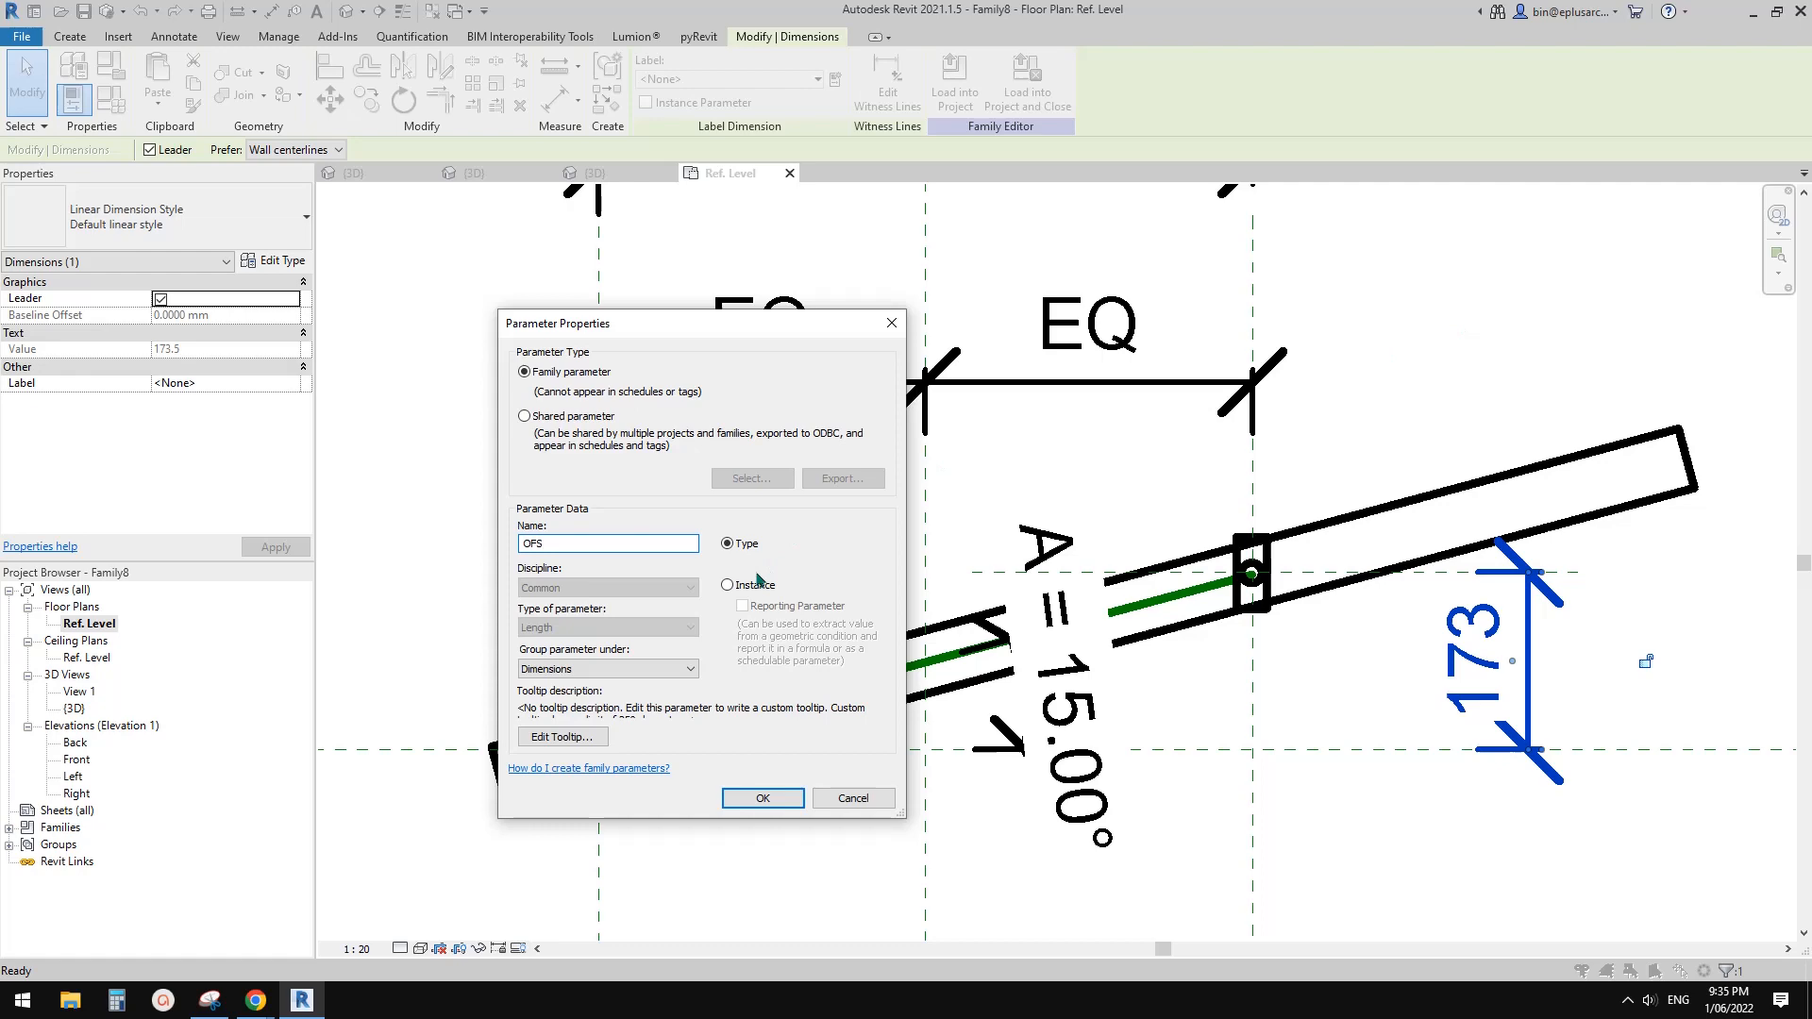
click(753, 585)
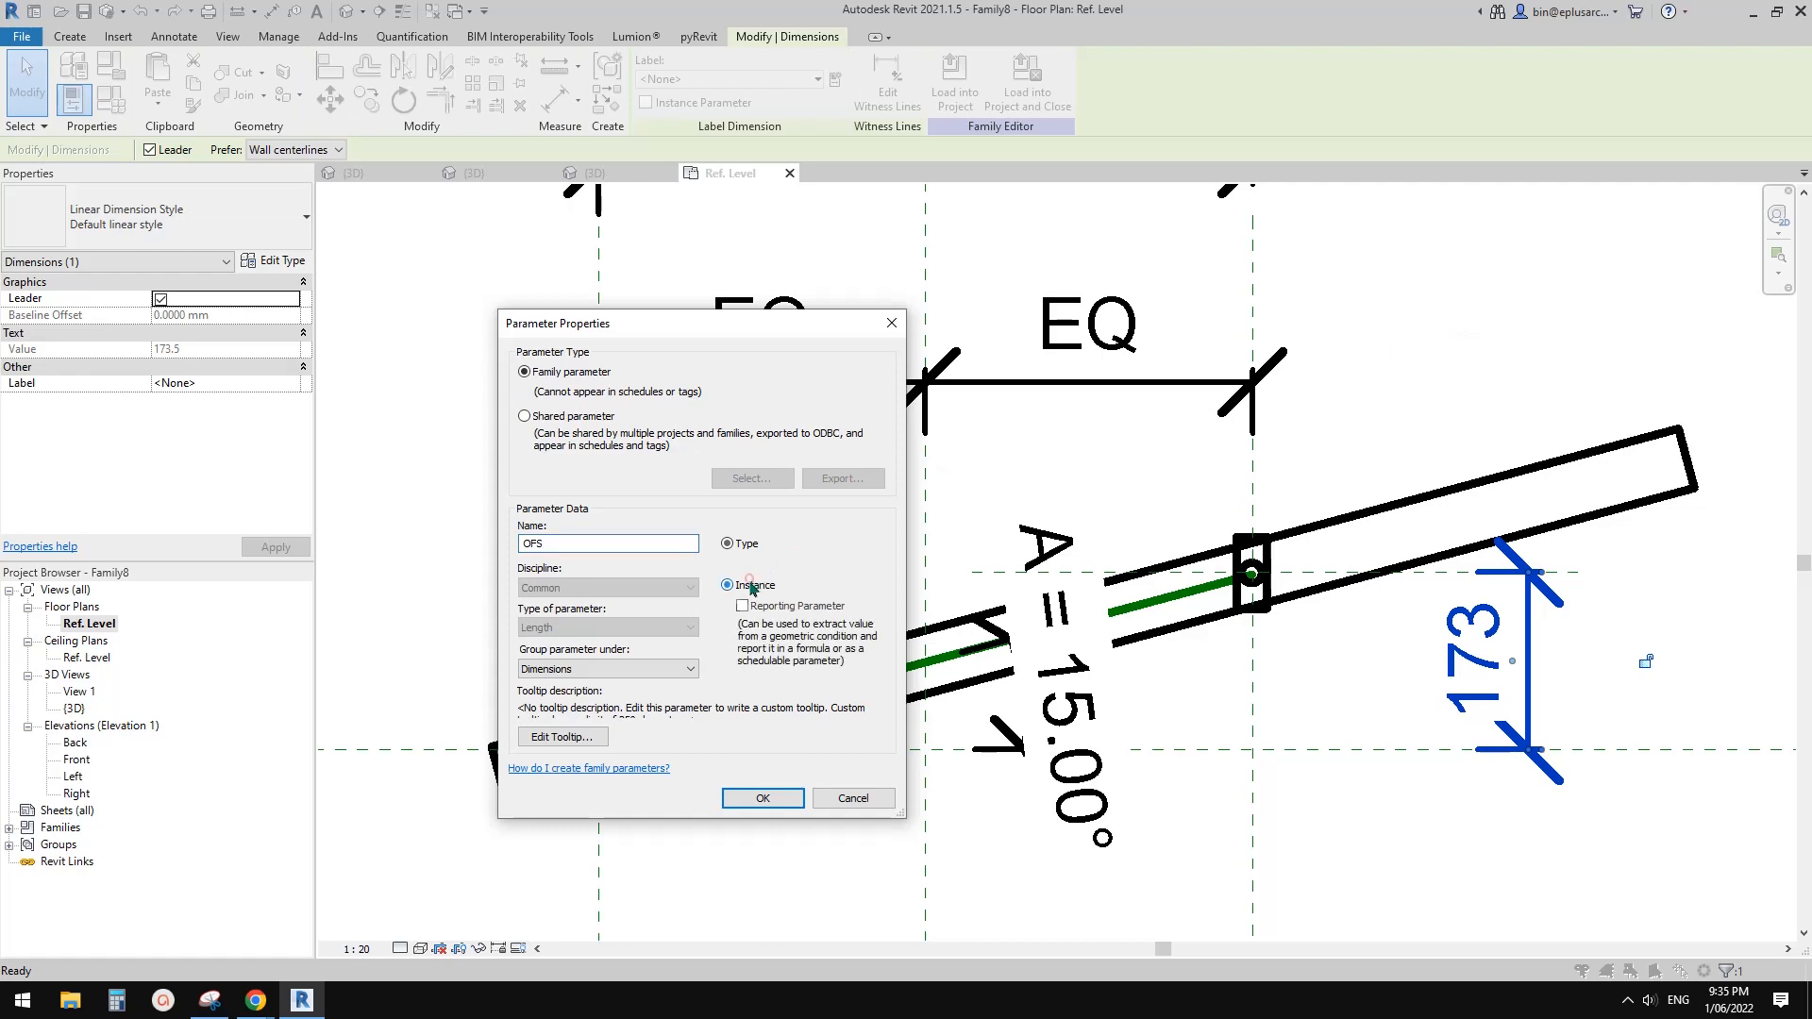
click(781, 799)
Give the OFS parameter the formula tan(A) * TW in the family types and apply it.
click(111, 98)
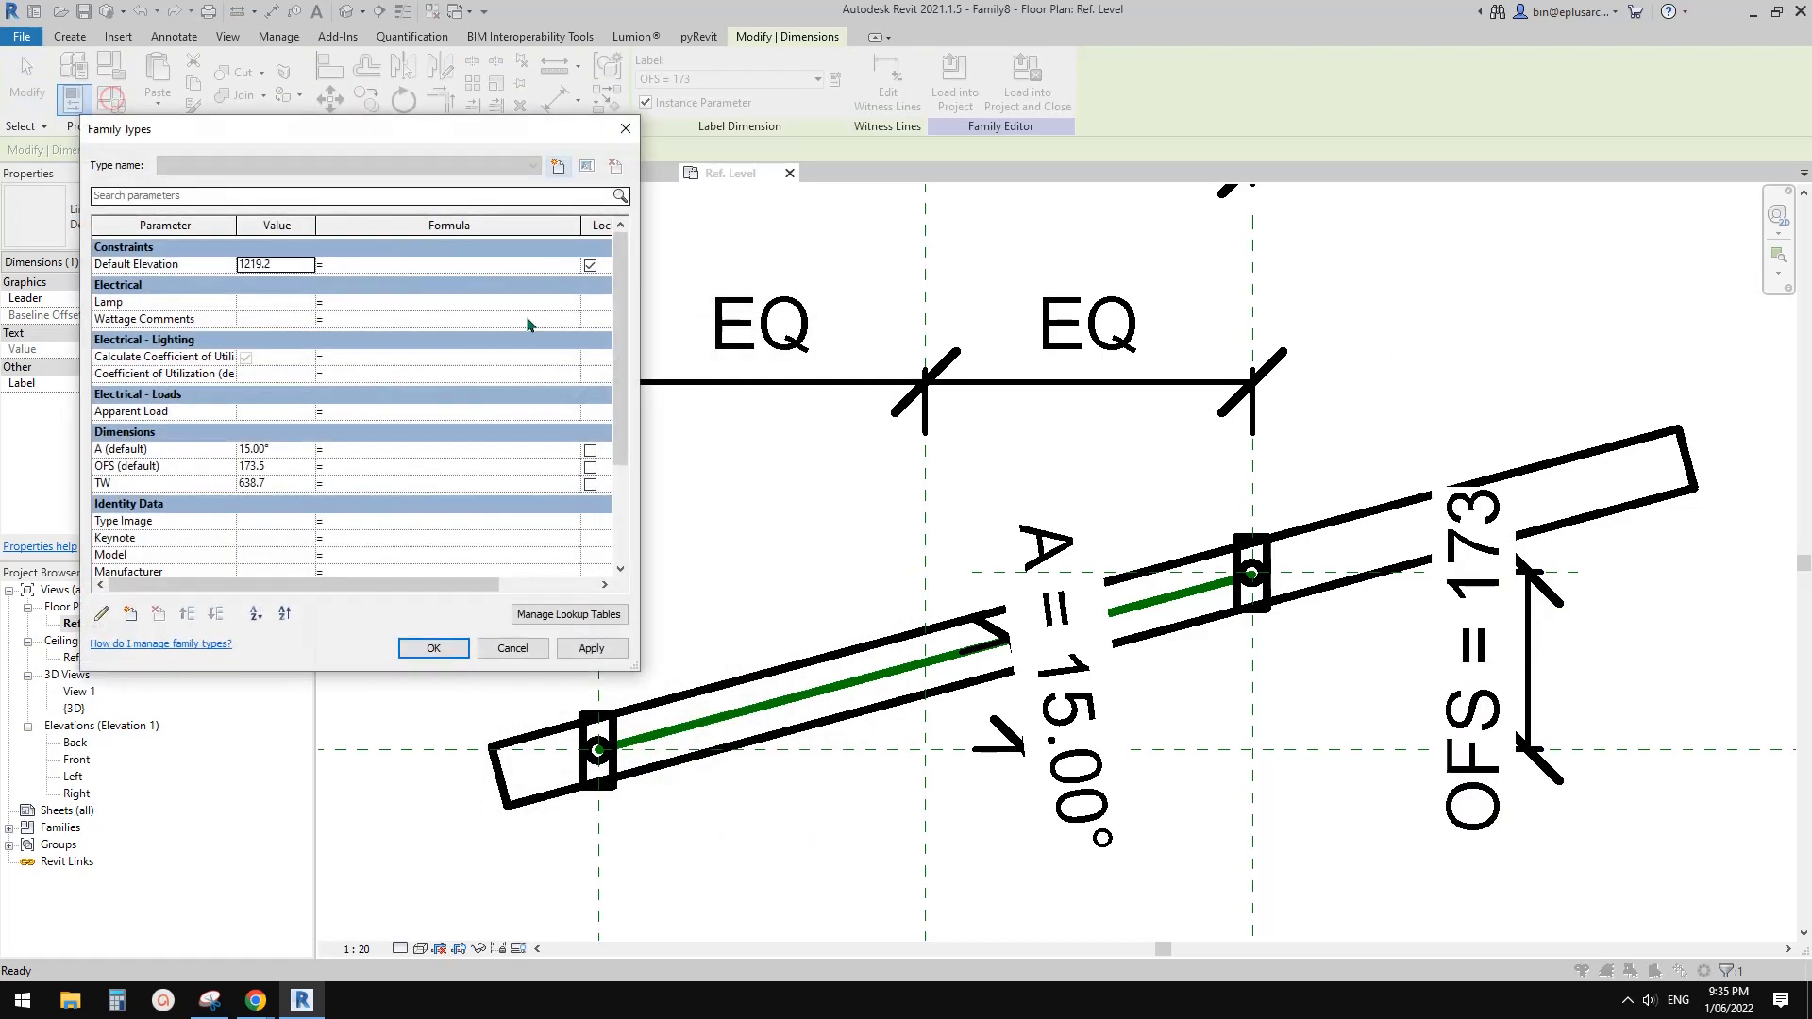
drag(354, 148, 744, 235)
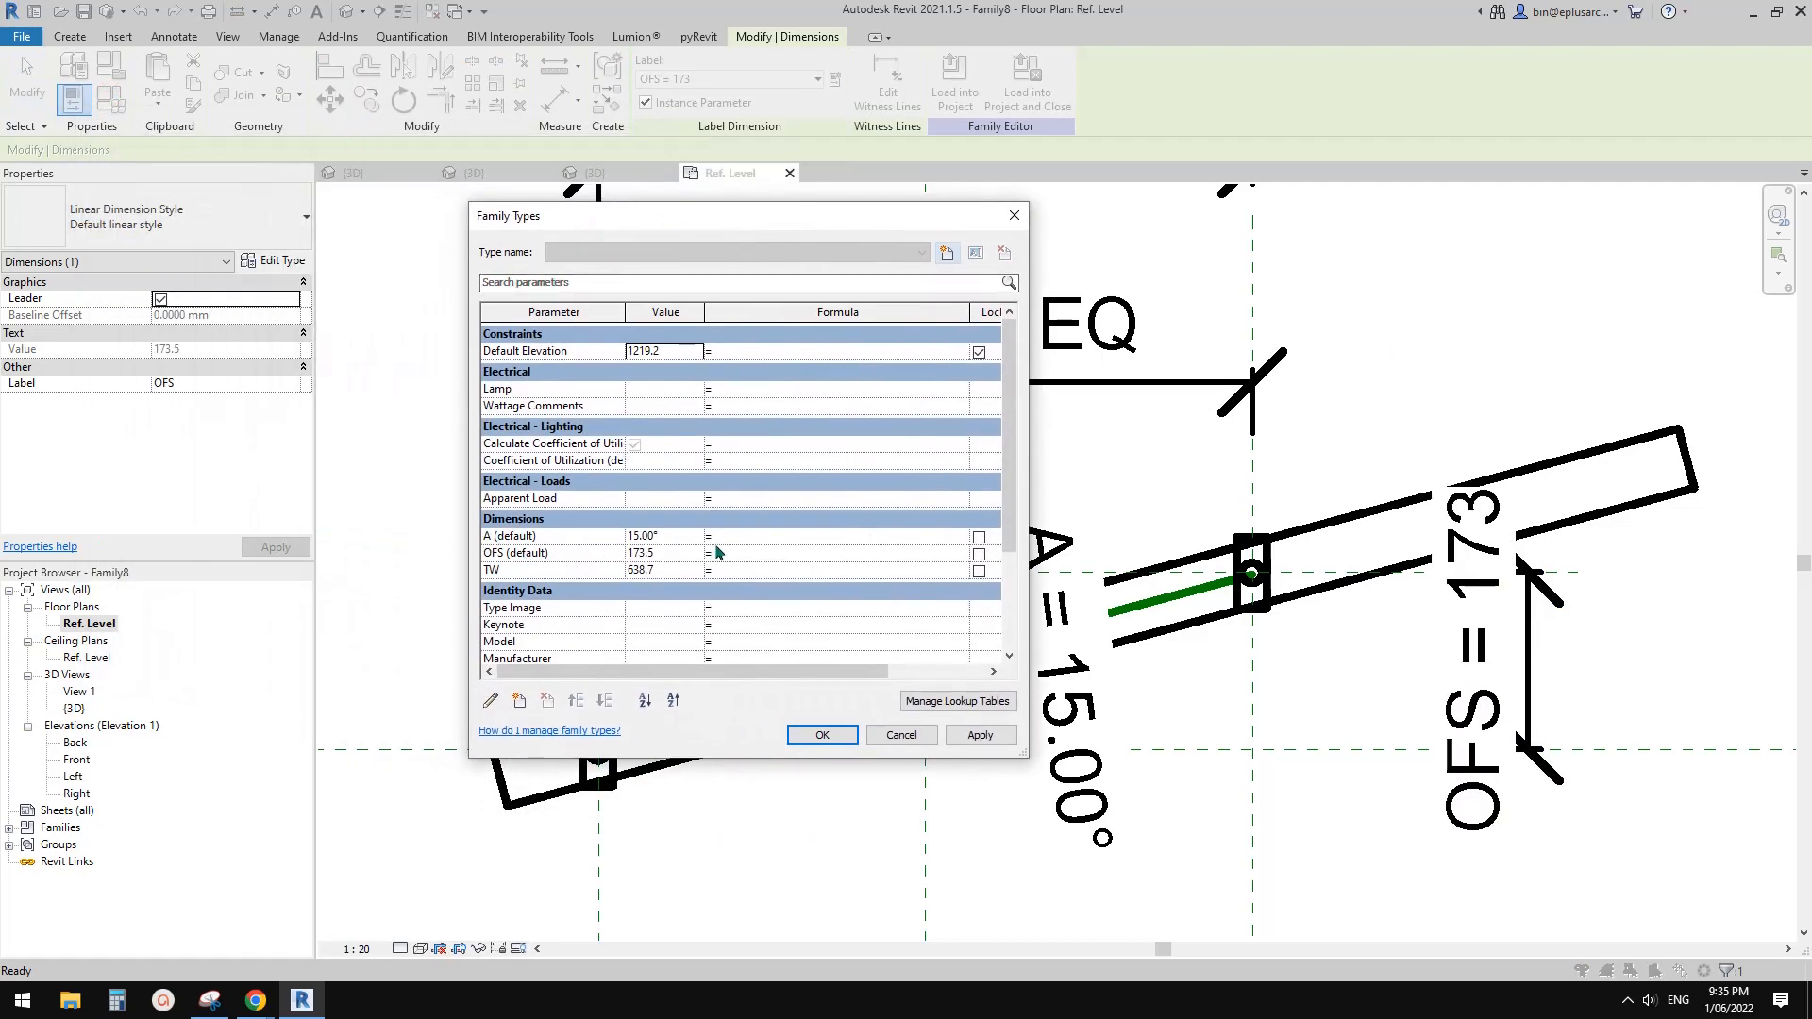
click(746, 550)
text(TAN(A)*TW)
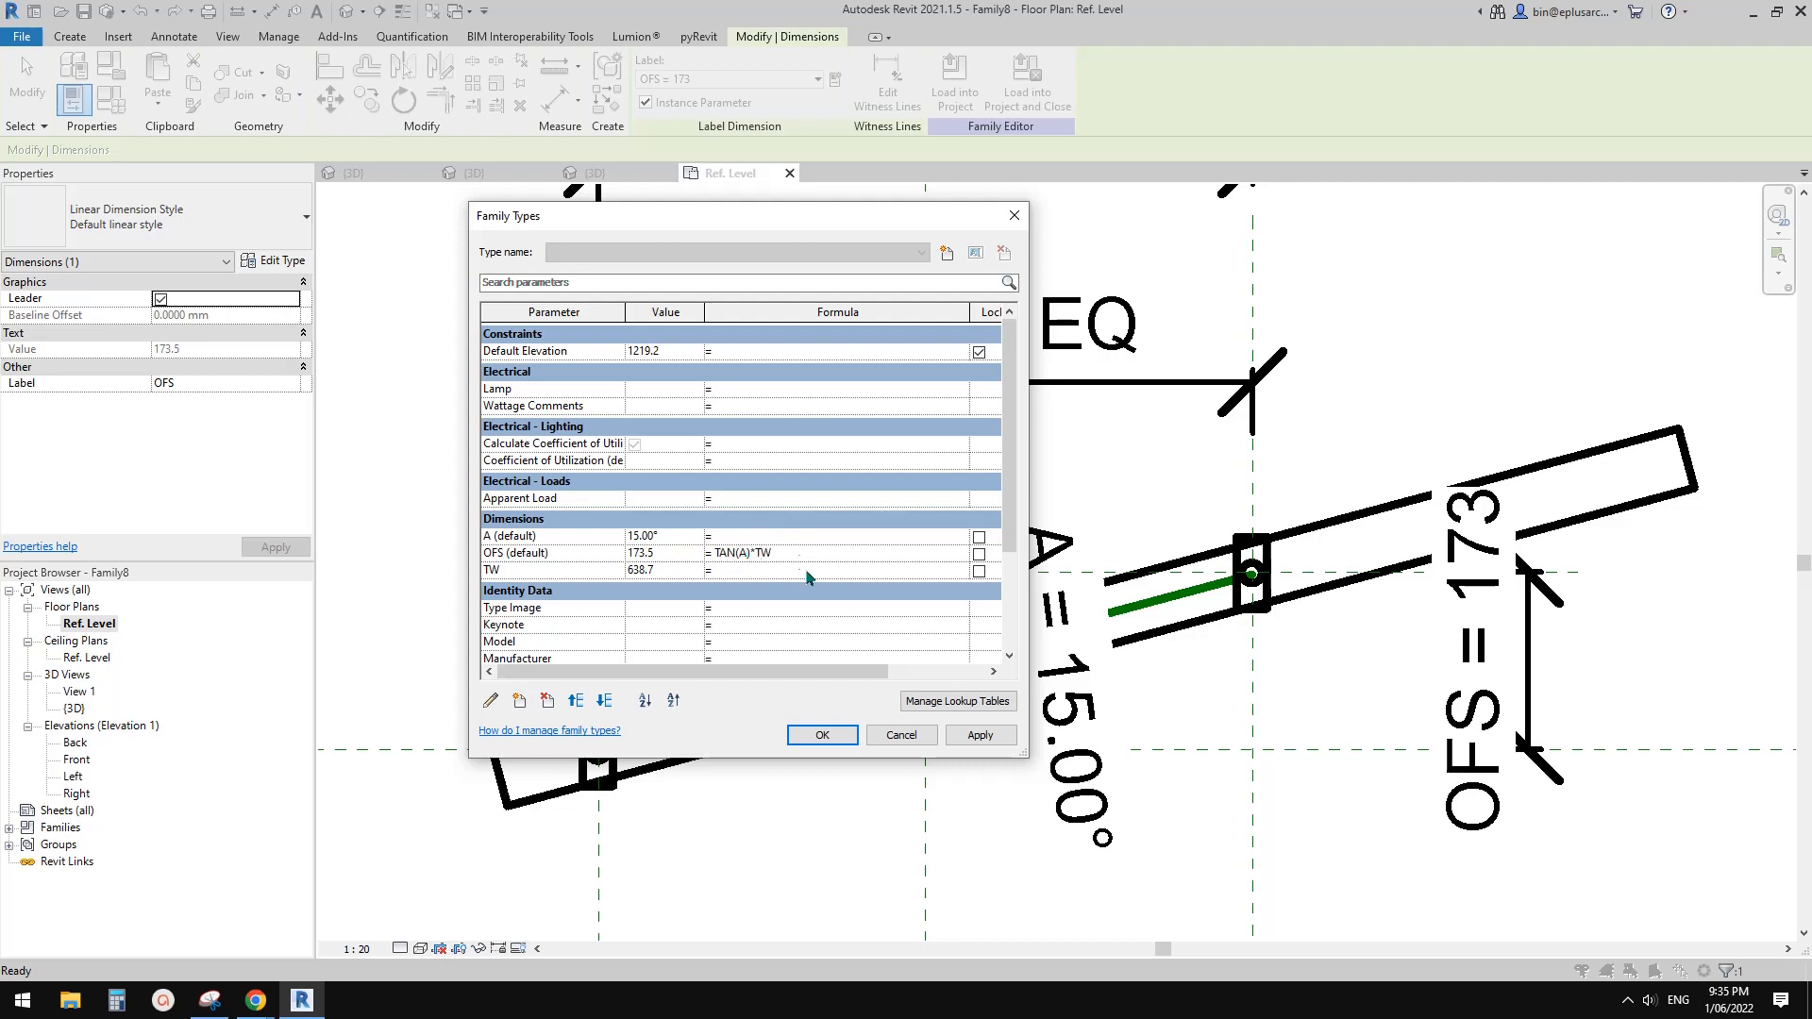
click(808, 574)
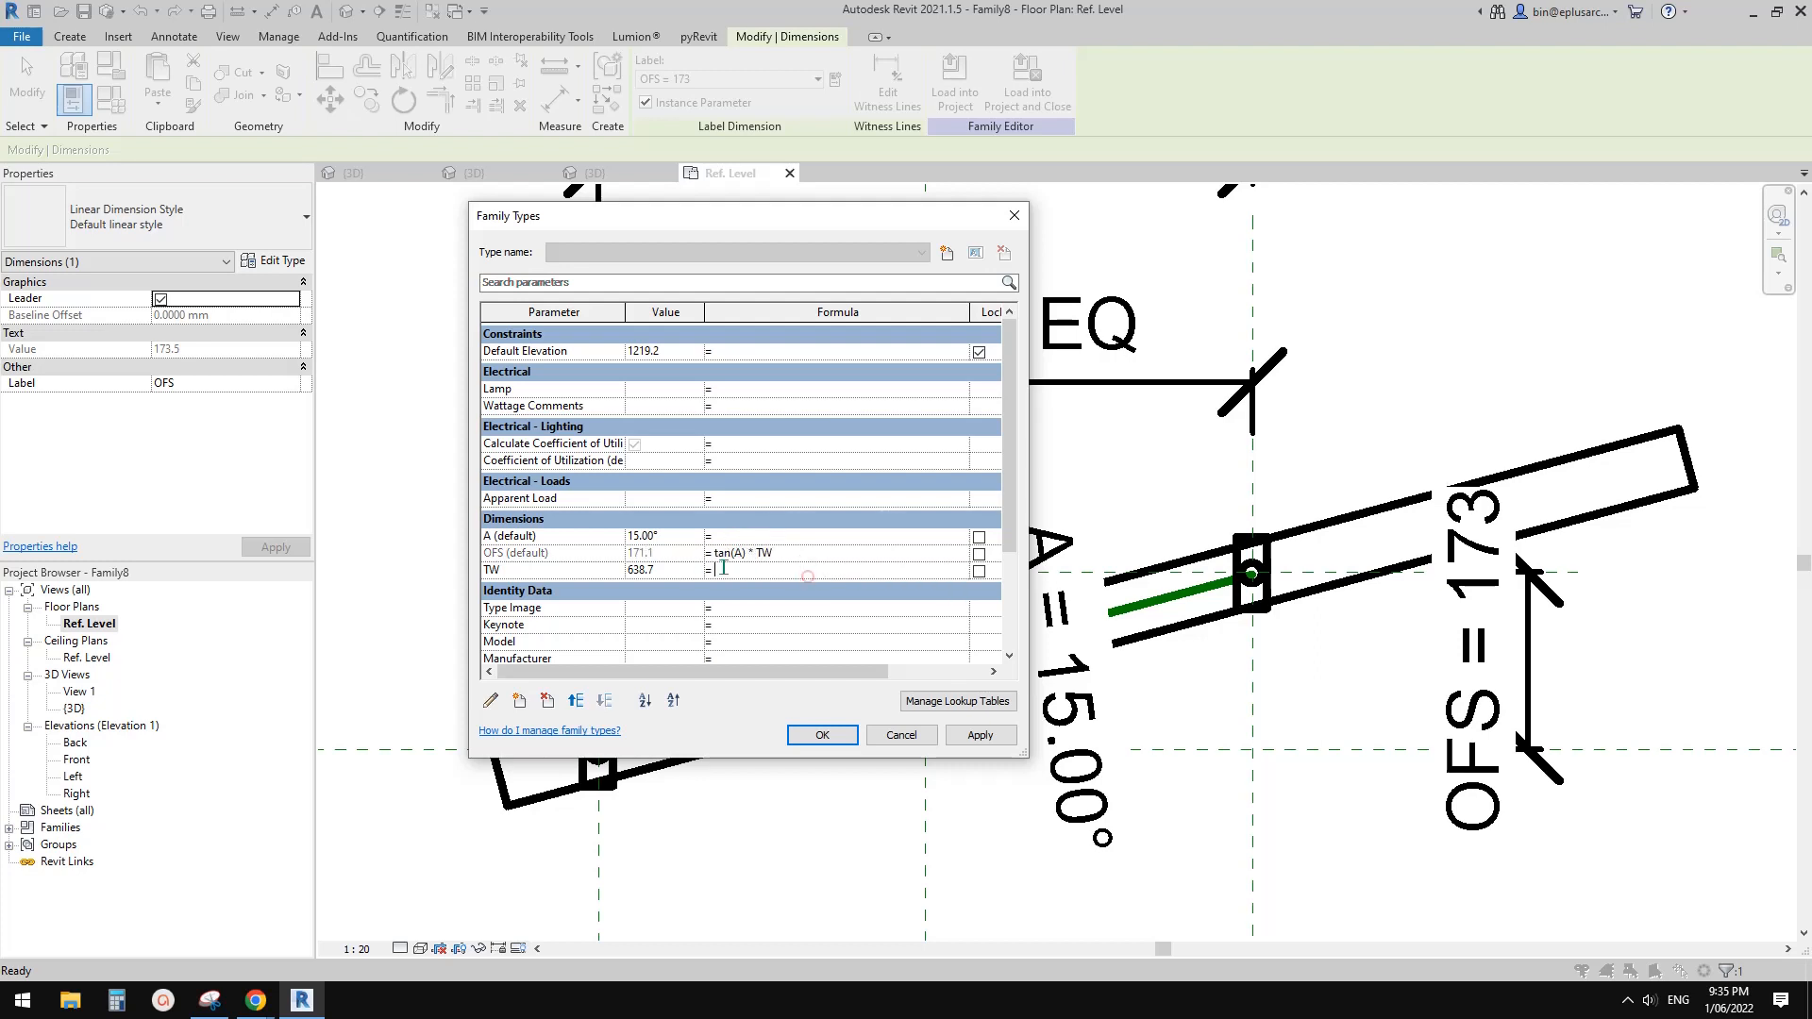
click(958, 746)
click(818, 737)
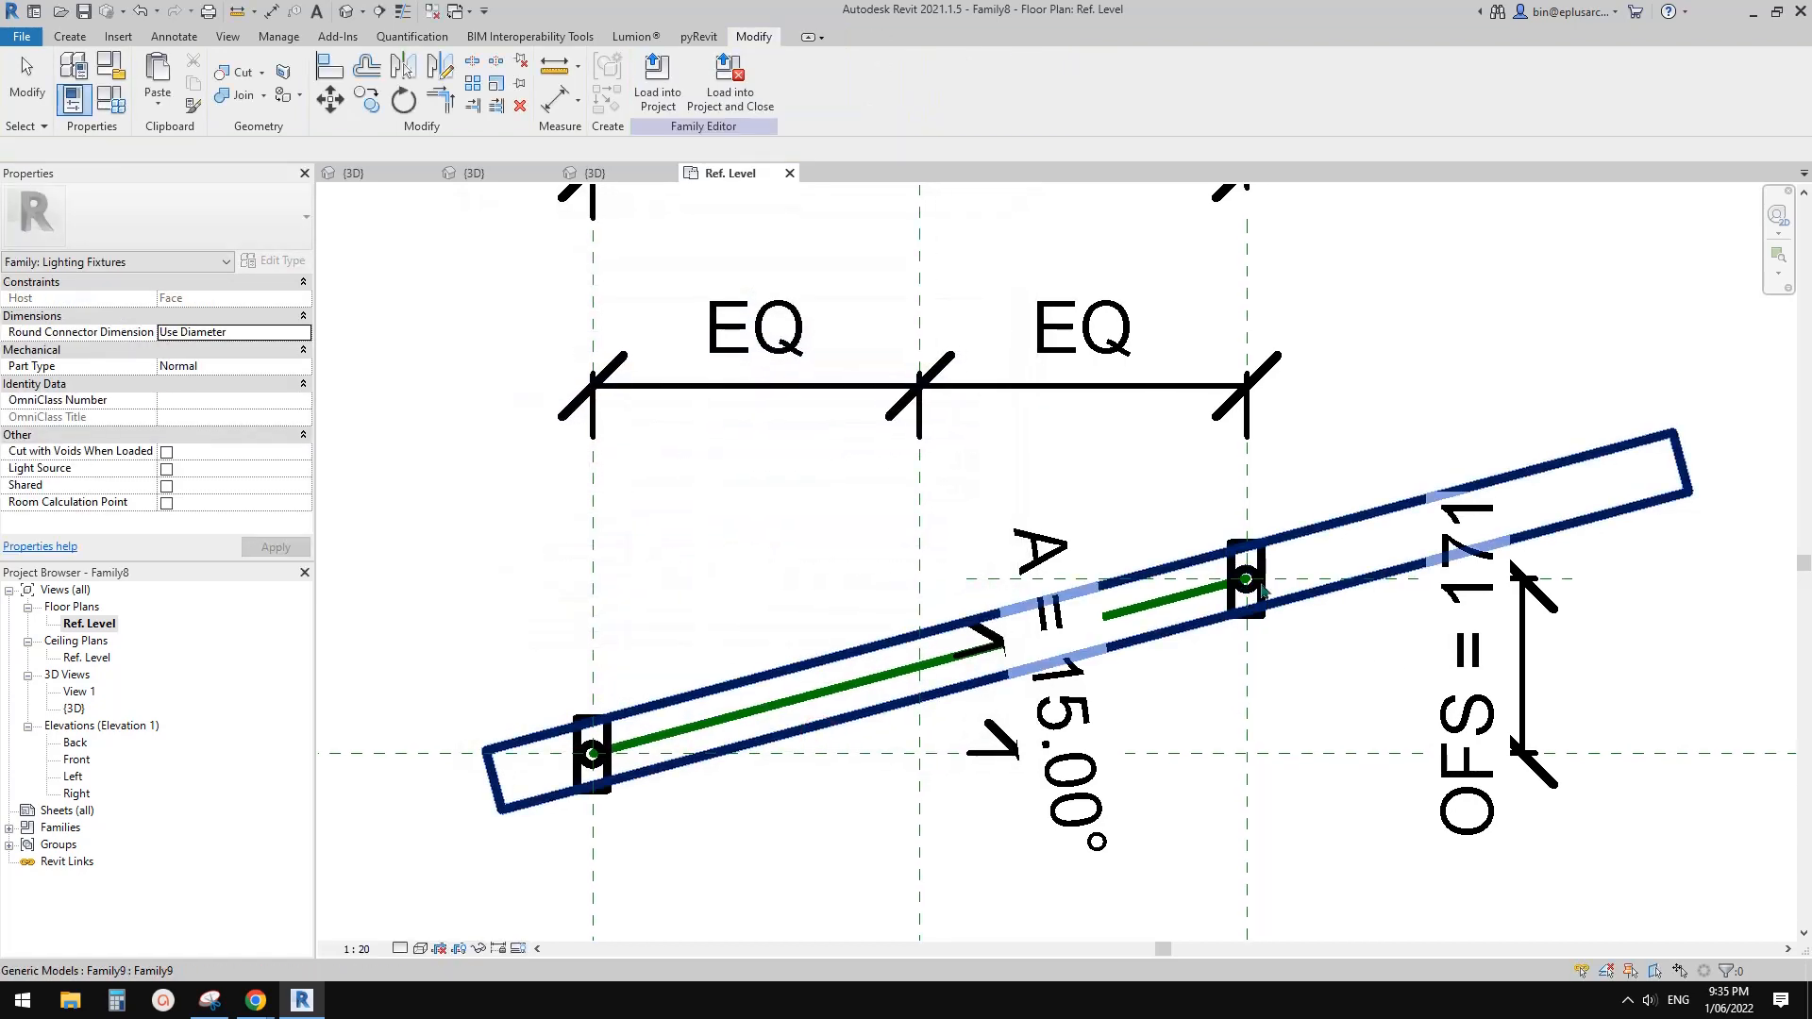
Examine in the plan how both connectors sit on the angled reference line and the reference planes.
scroll(1257, 584, up, 4)
scroll(645, 765, down, 1)
middle_drag(645, 766, 1149, 604)
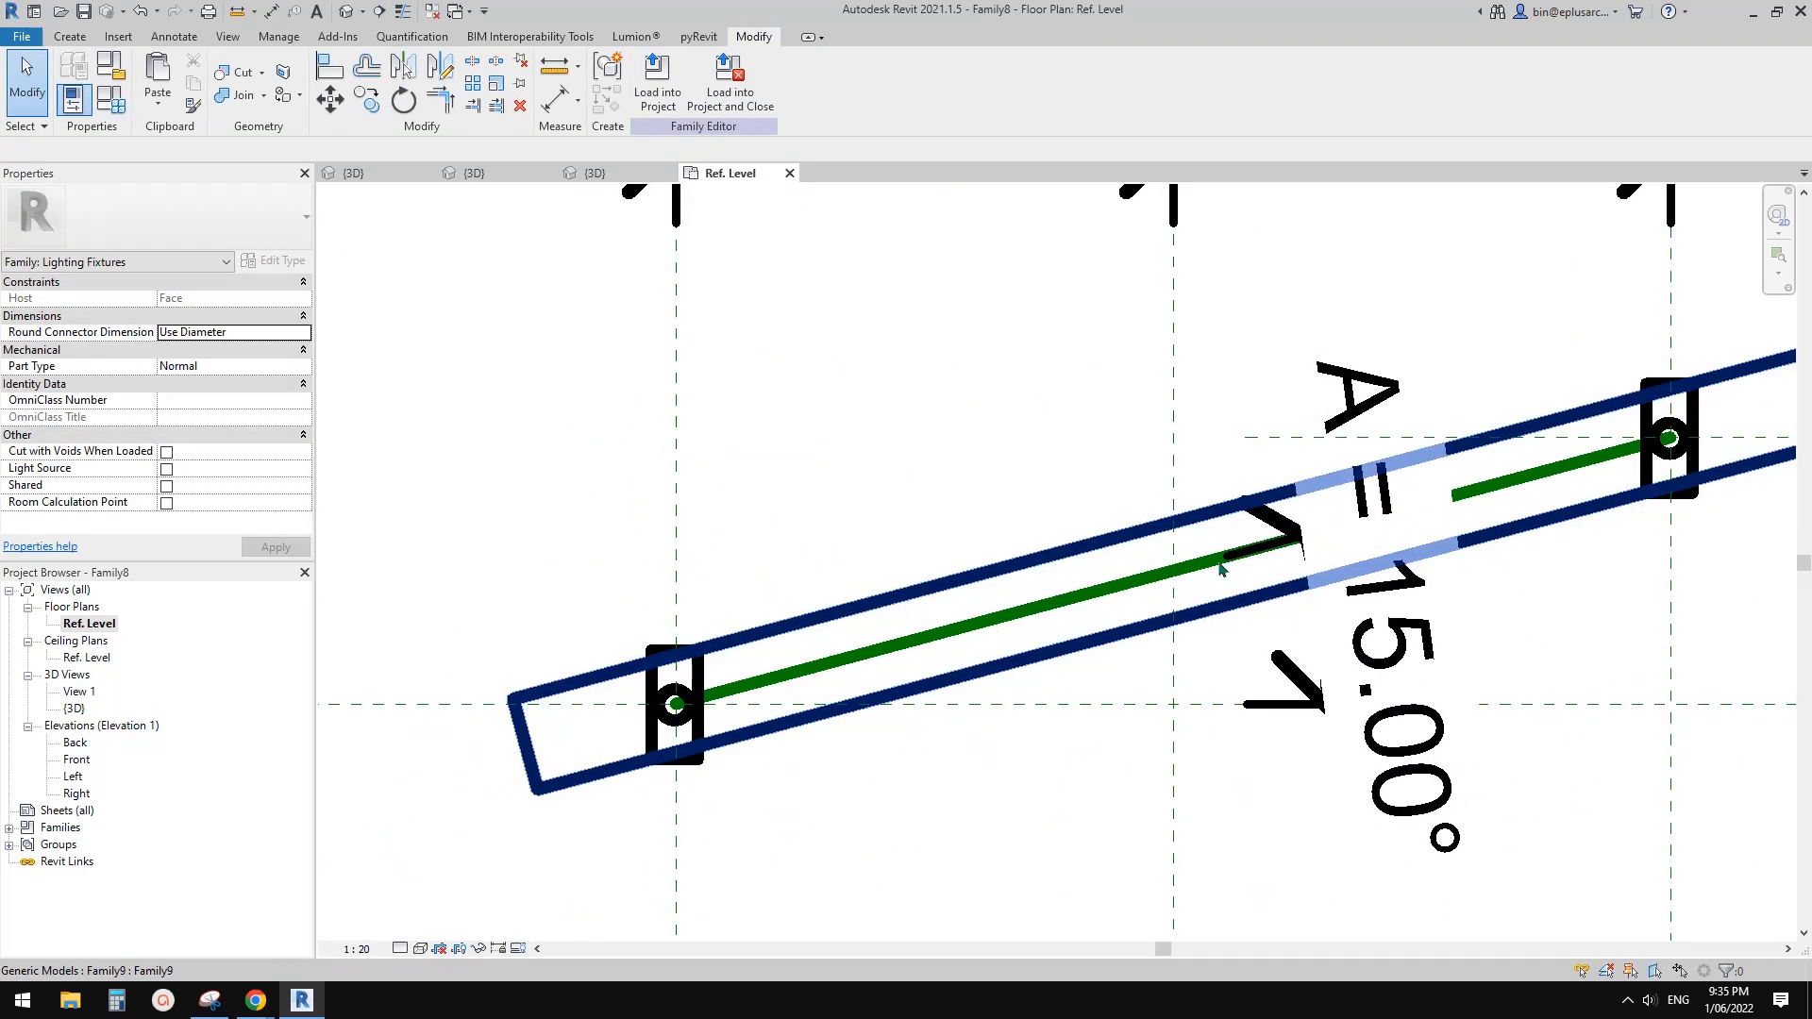
middle_drag(1441, 499, 1044, 610)
scroll(1272, 550, down, 3)
middle_drag(1272, 550, 1047, 536)
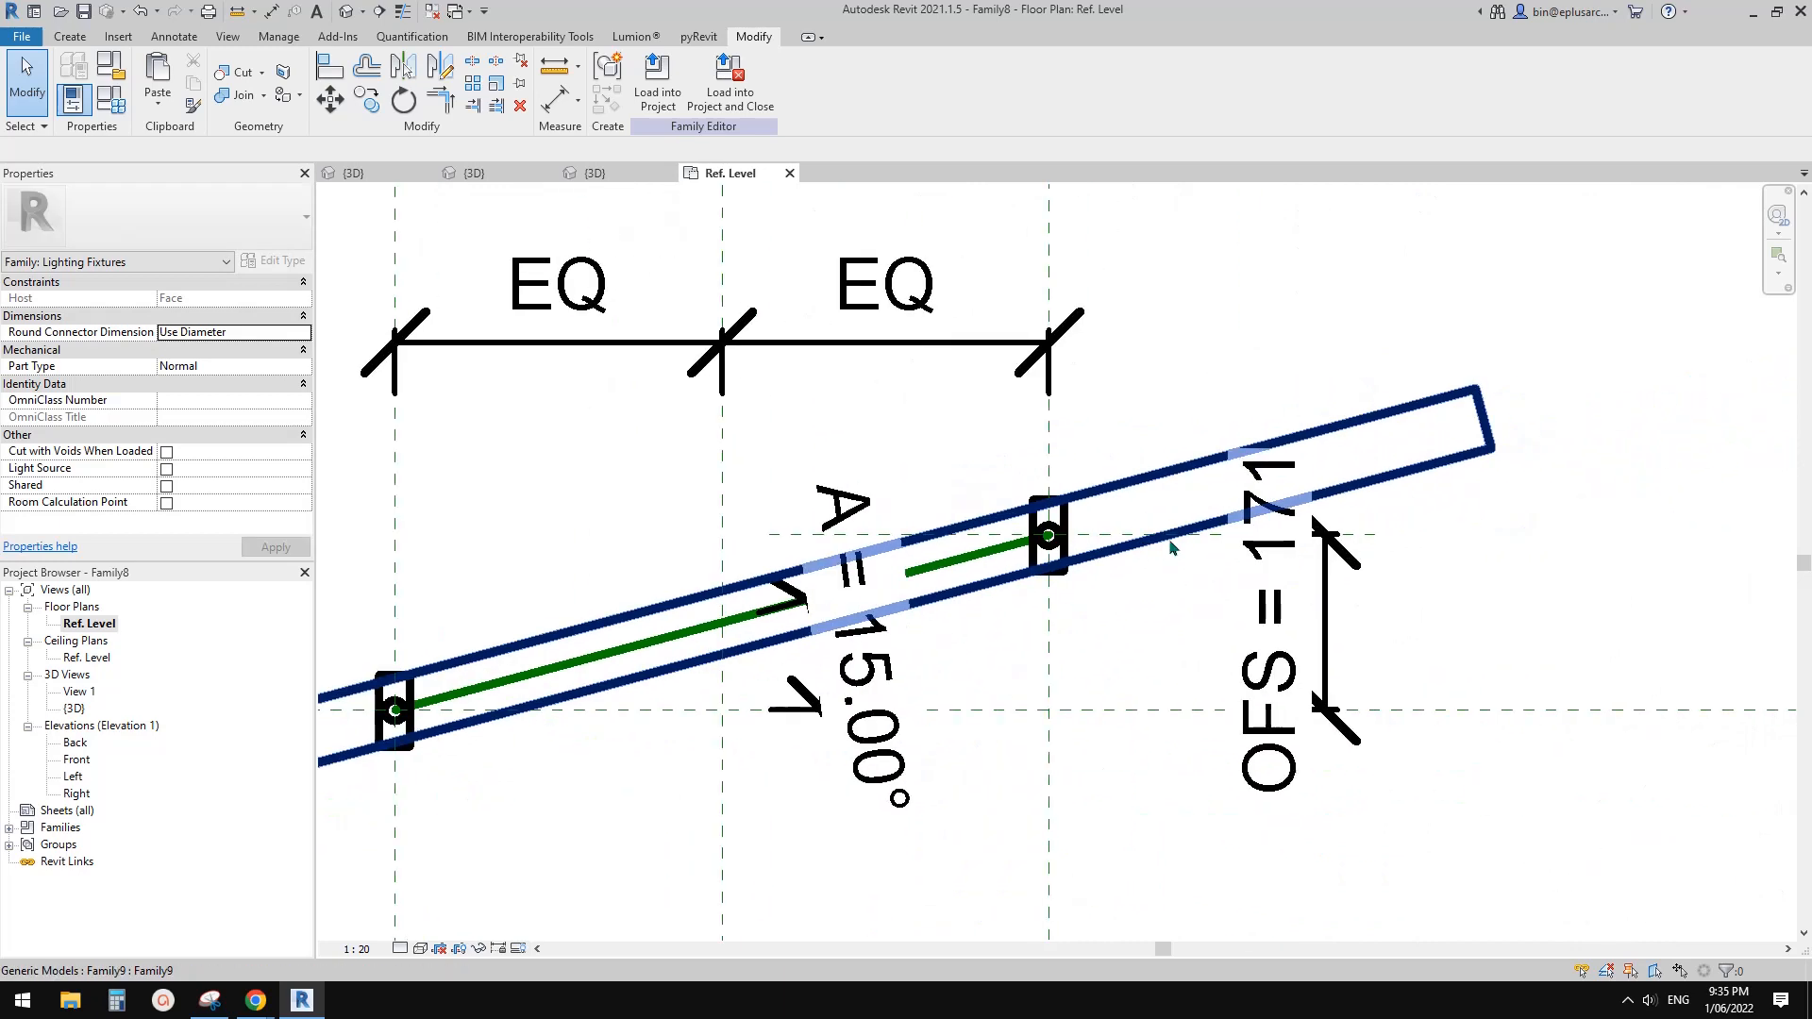
scroll(1173, 546, down, 2)
middle_drag(1126, 581, 1397, 564)
scroll(1397, 565, down, 1)
middle_drag(1014, 476, 1031, 510)
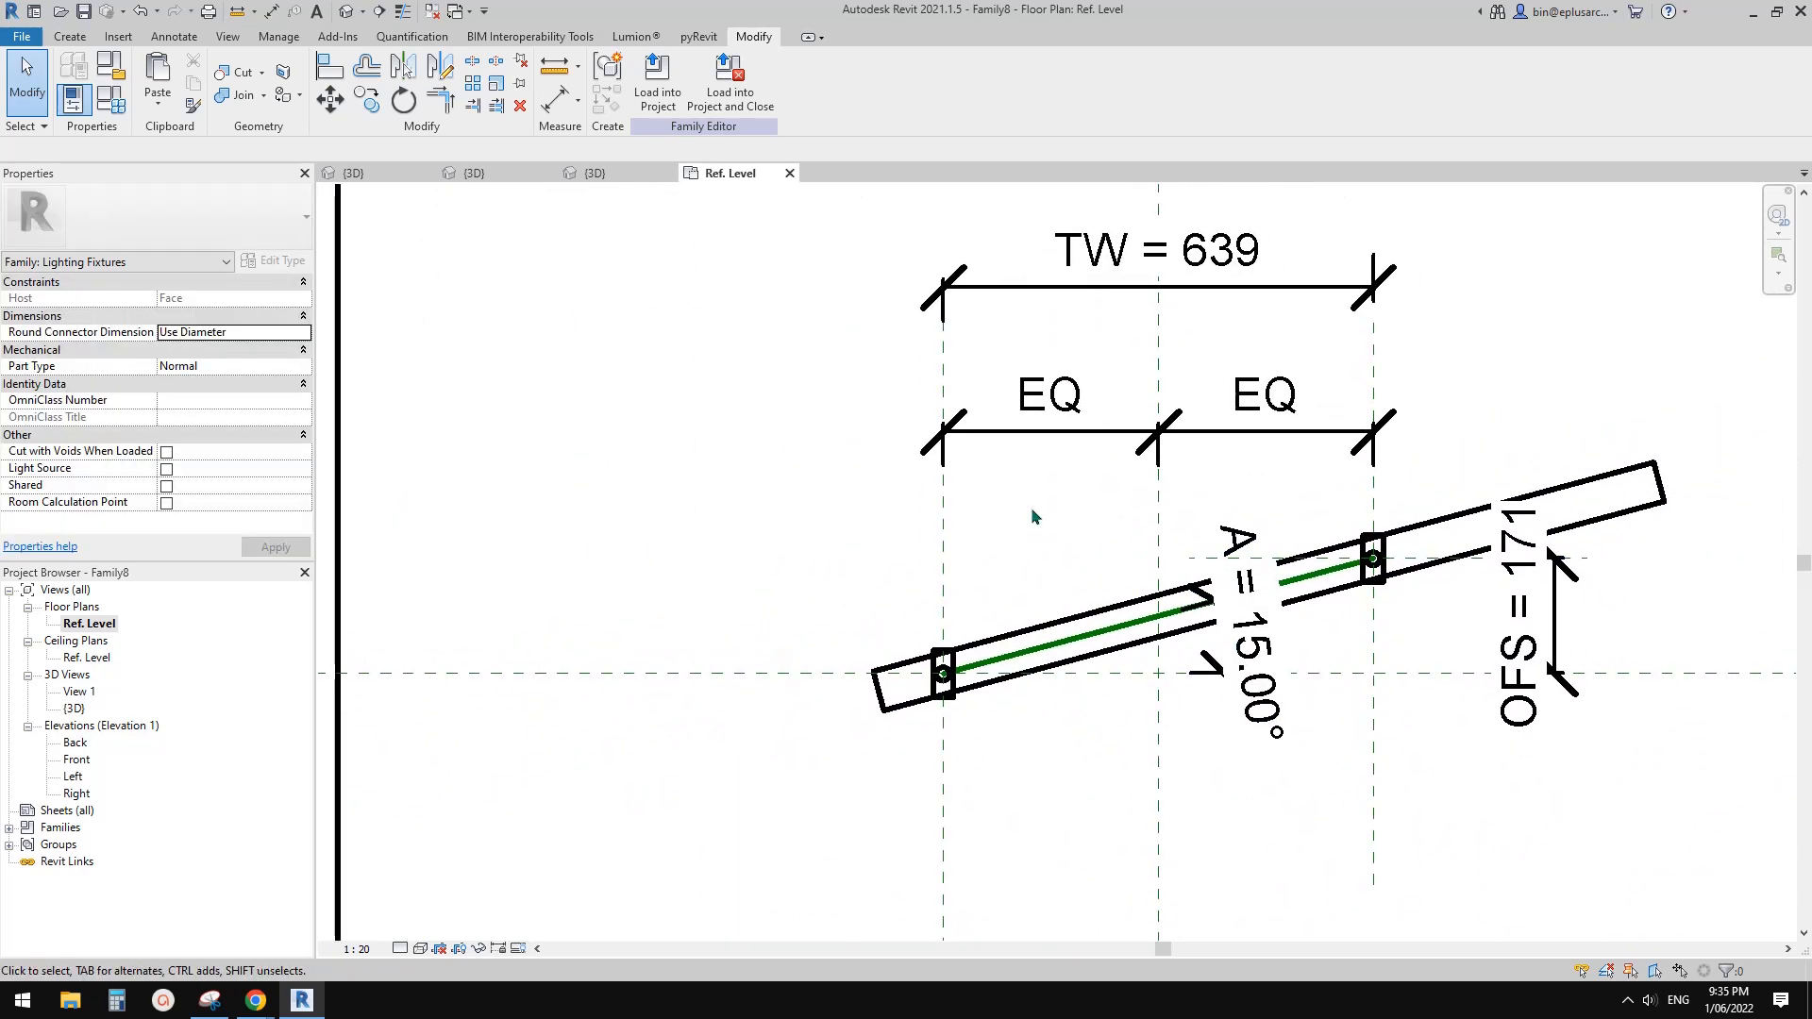
Flex the fixture in the family types by applying 5° and then 30° to angle A.
click(110, 98)
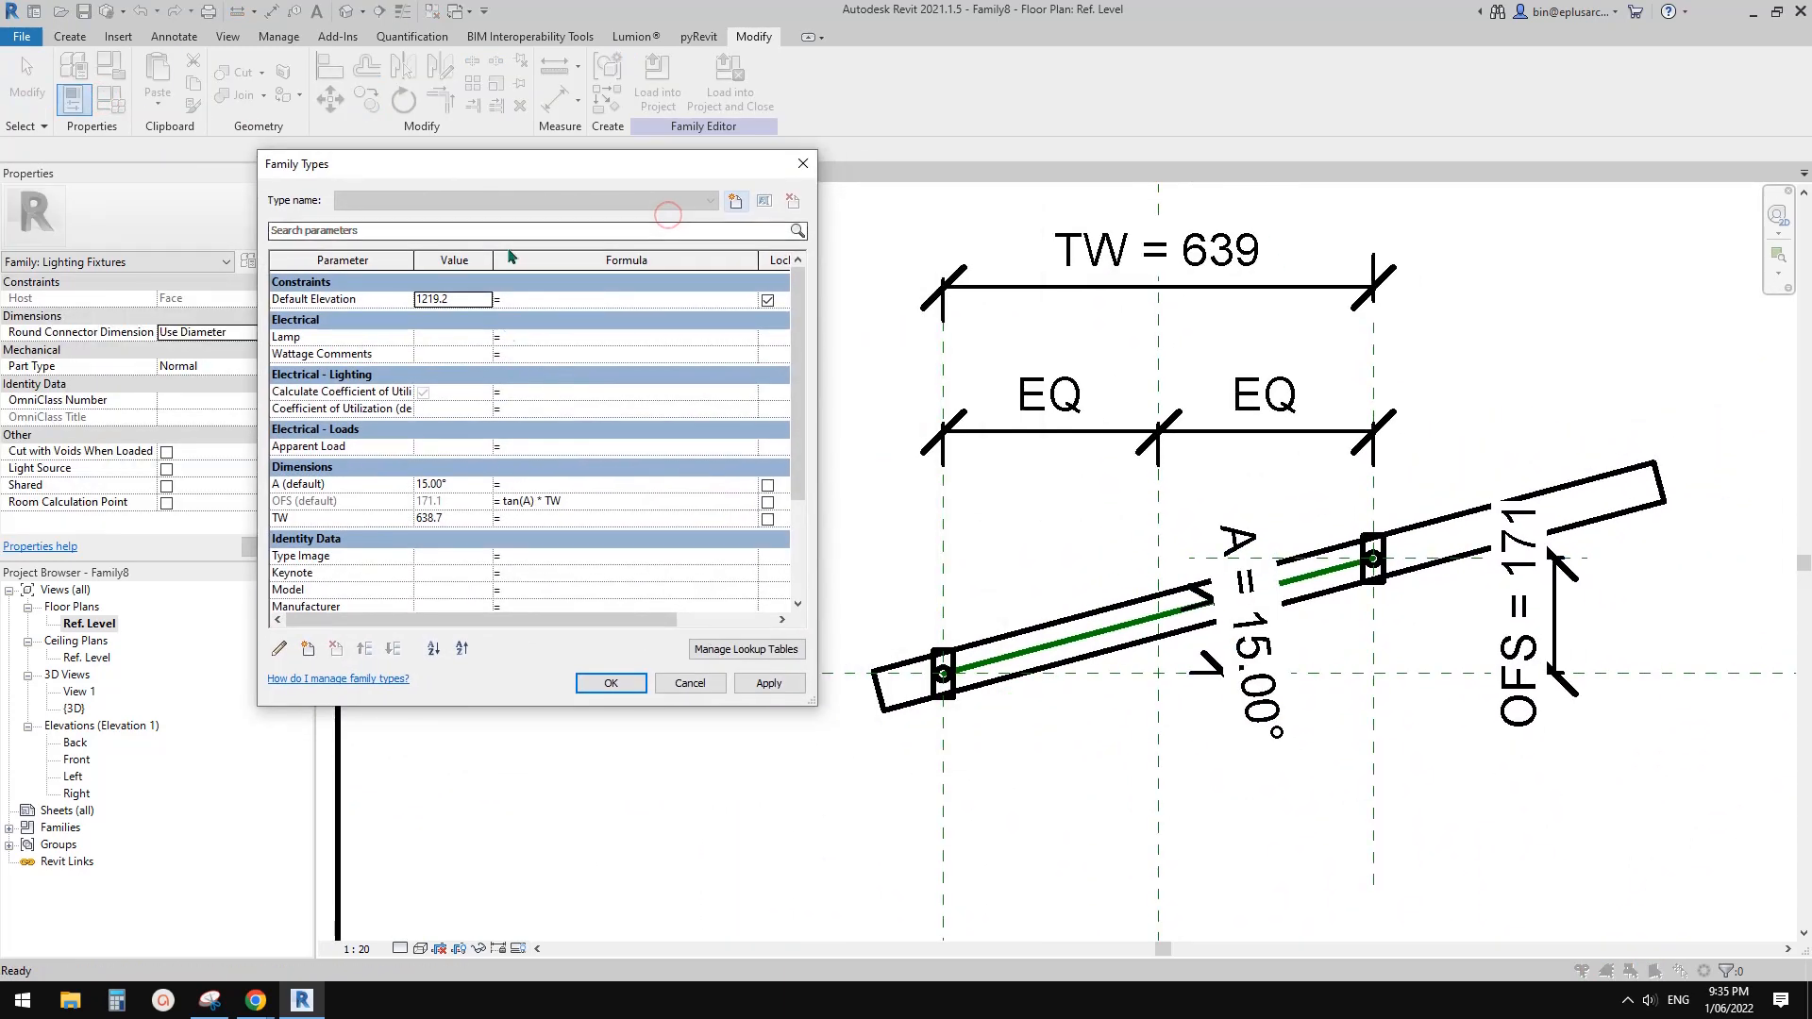
click(467, 484)
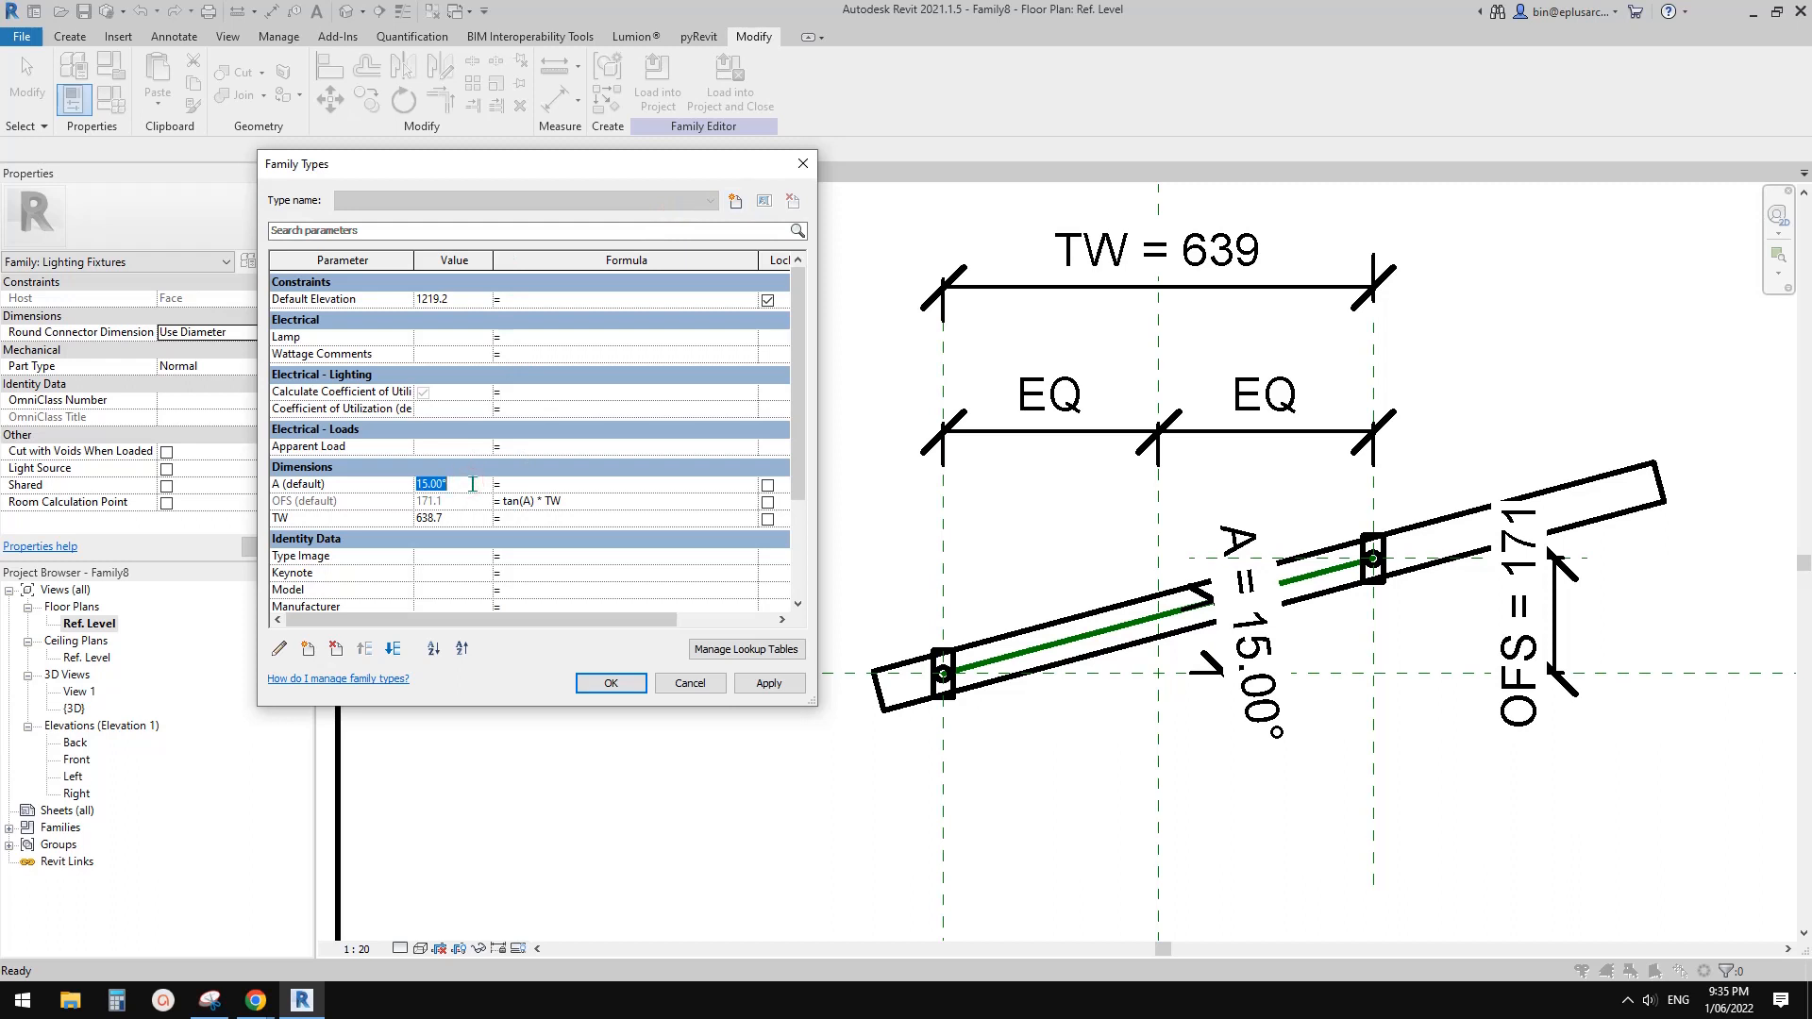
click(771, 684)
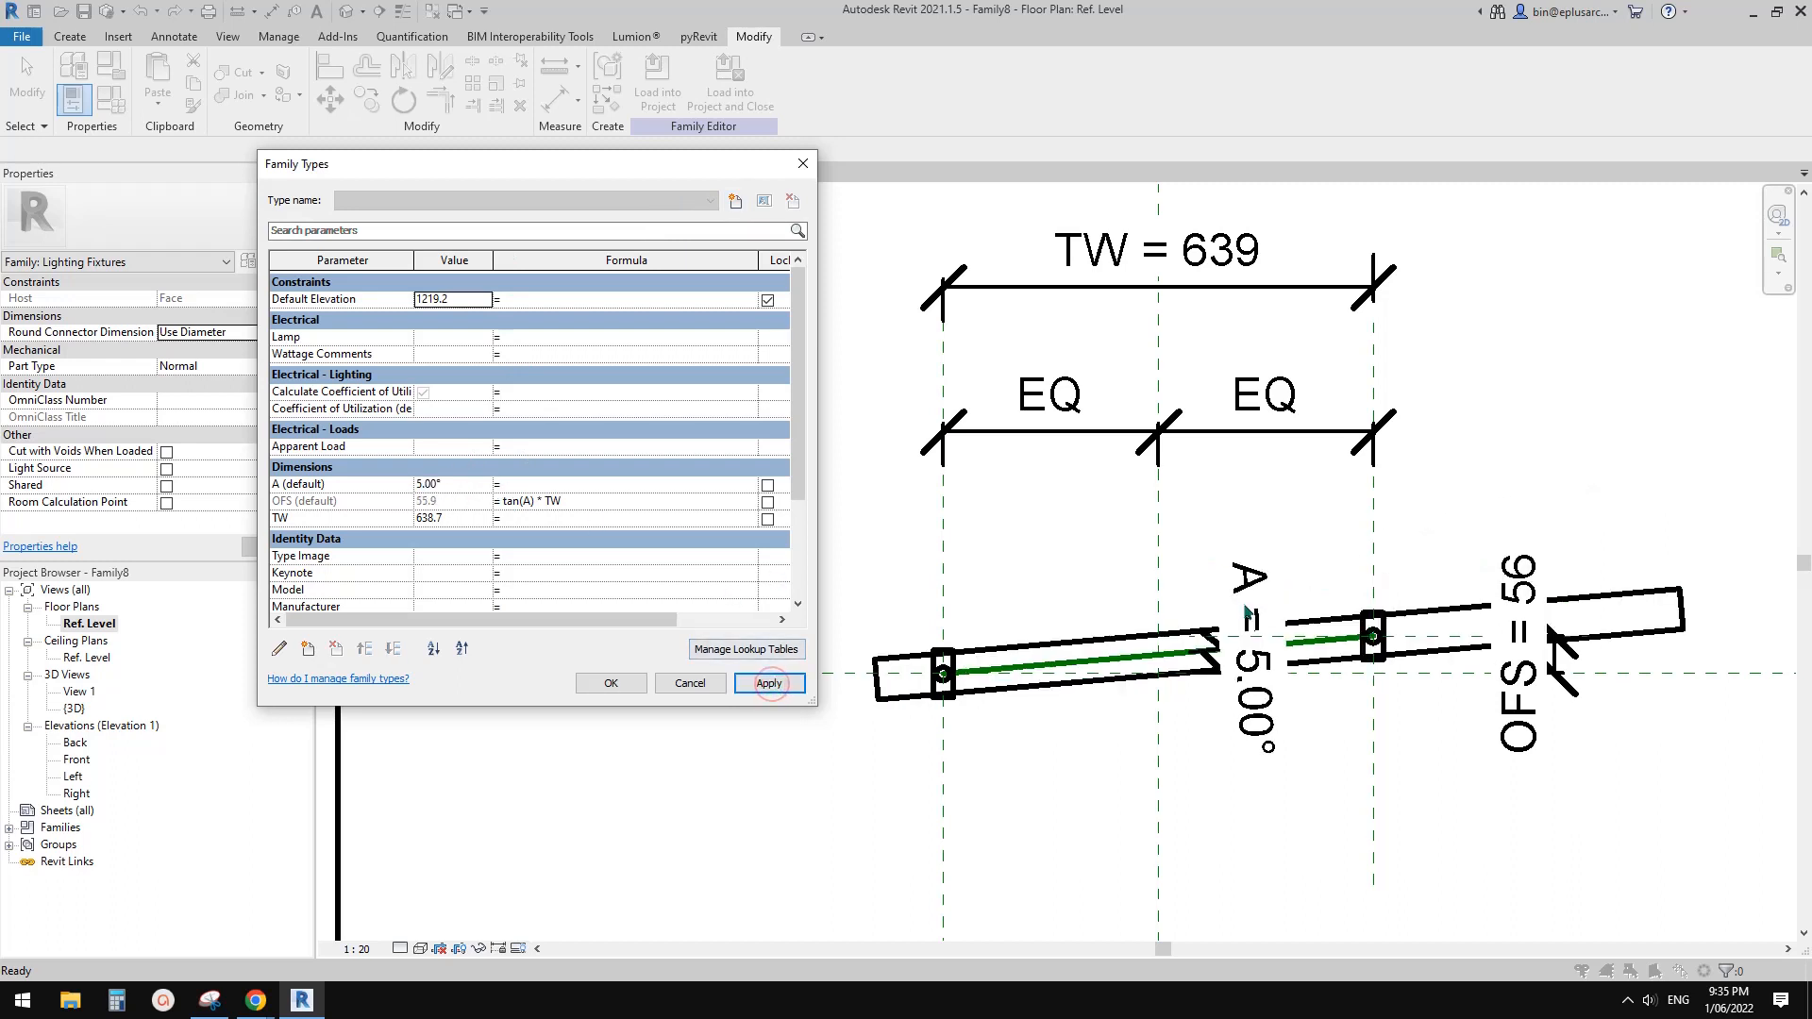
click(471, 484)
text(3)
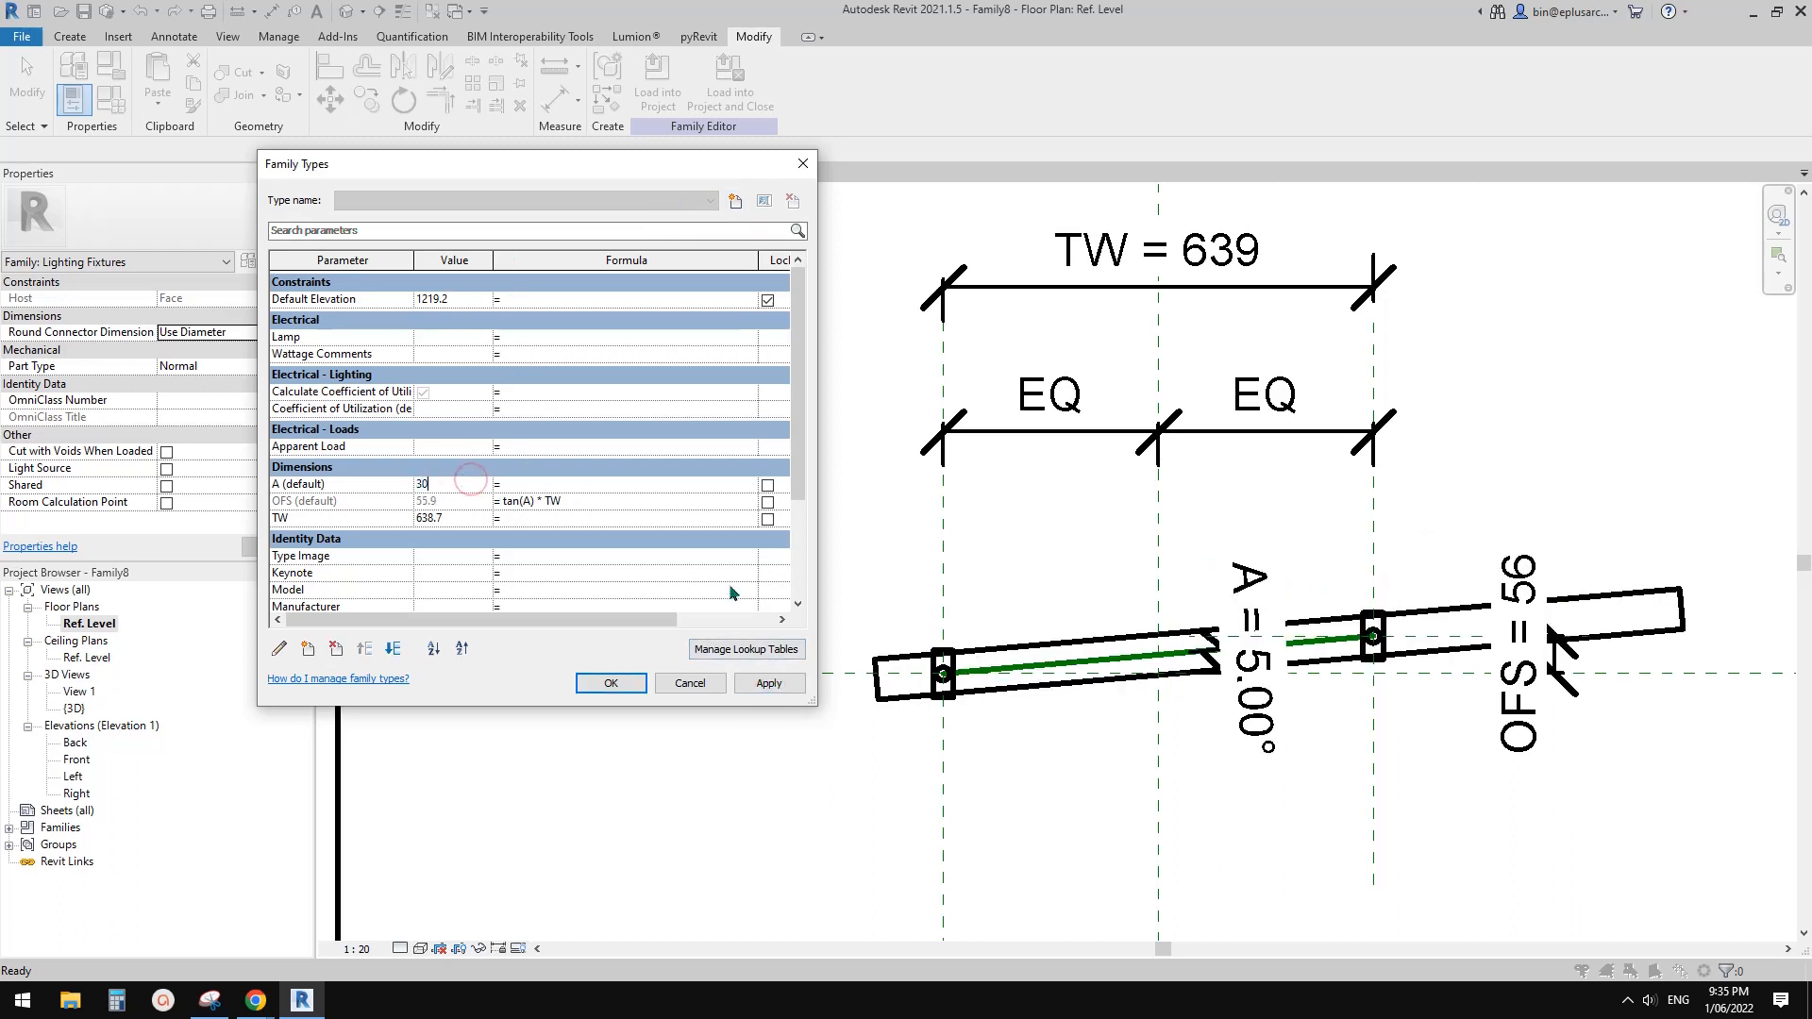
text(0)
click(769, 684)
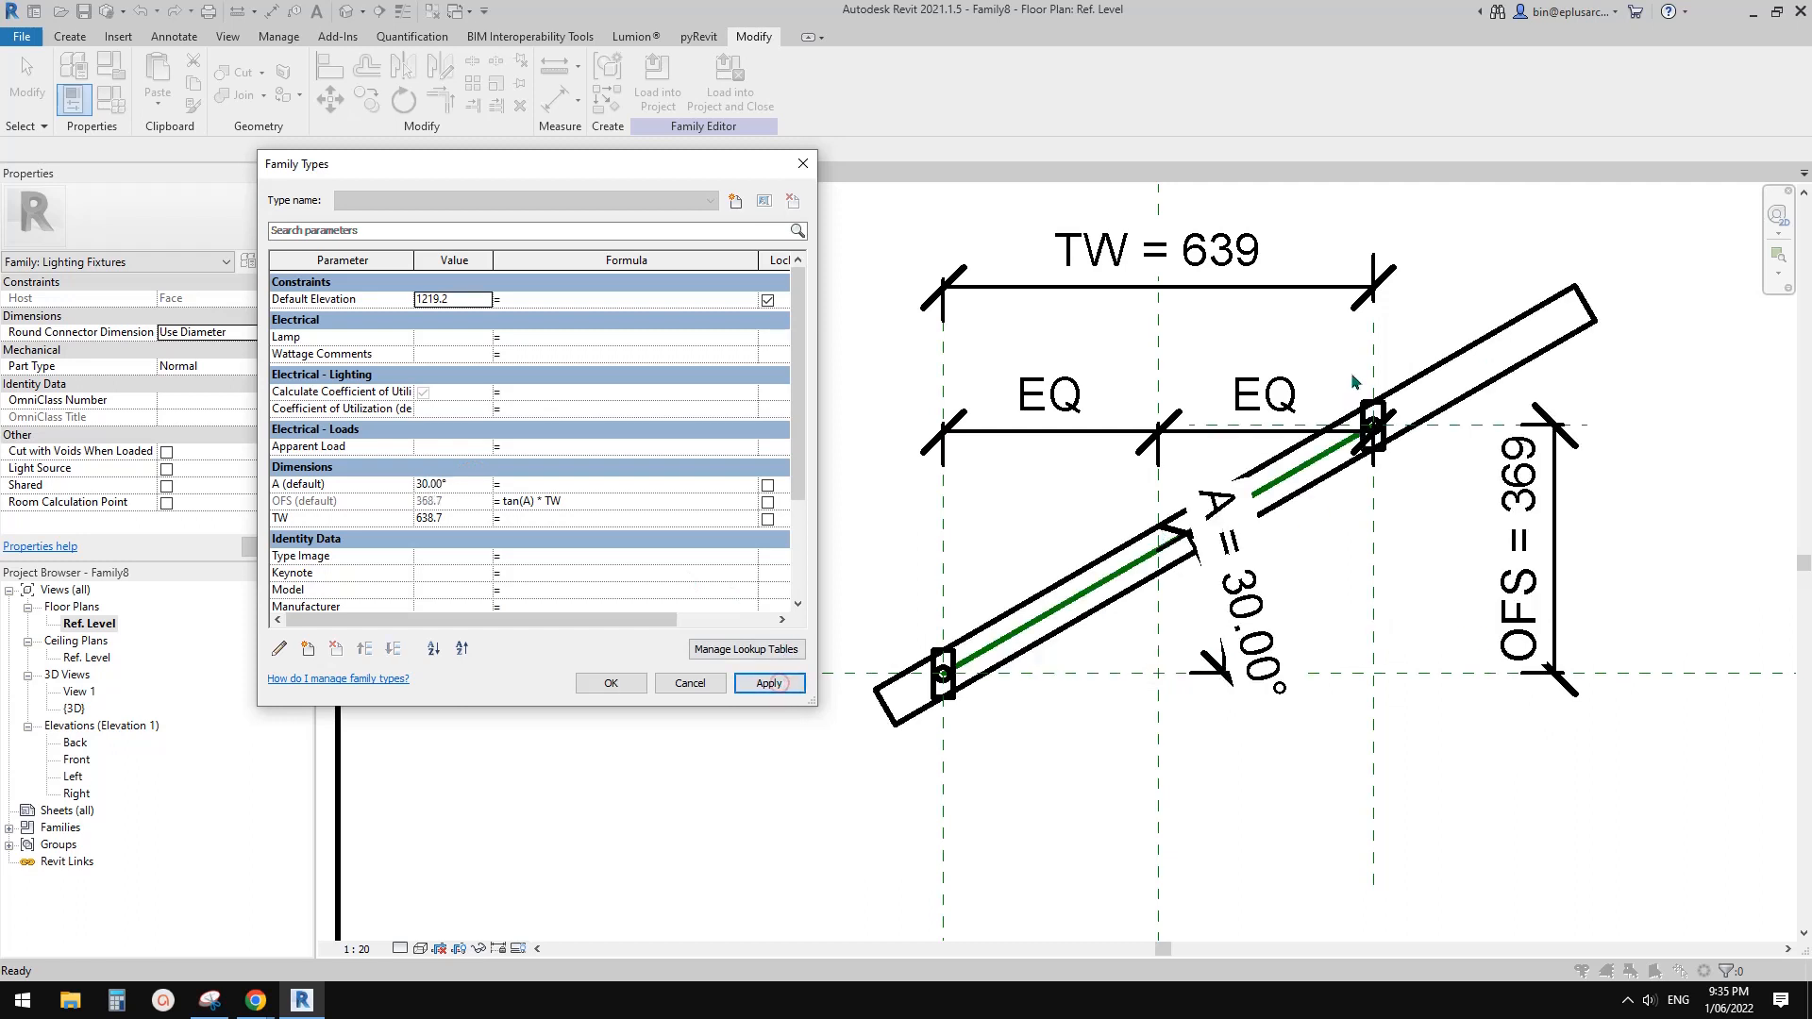
Try to apply a negative angle of -10° to parameter A.
click(469, 485)
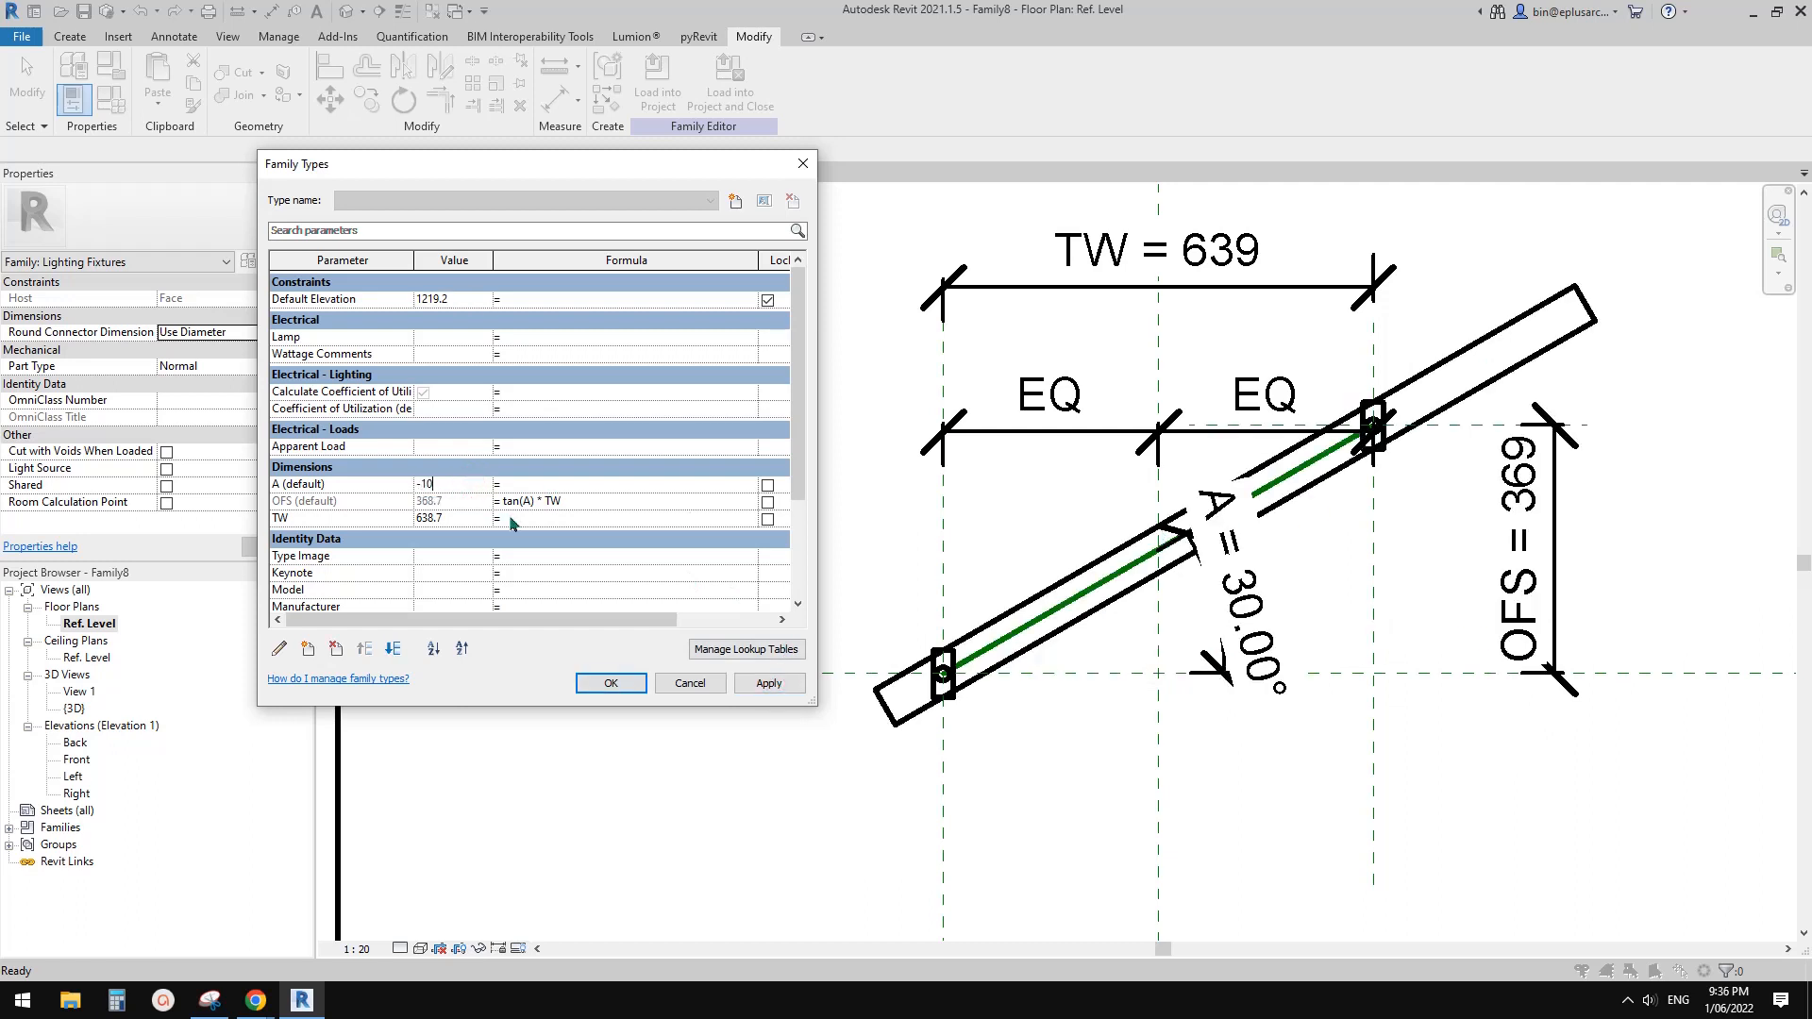
click(770, 683)
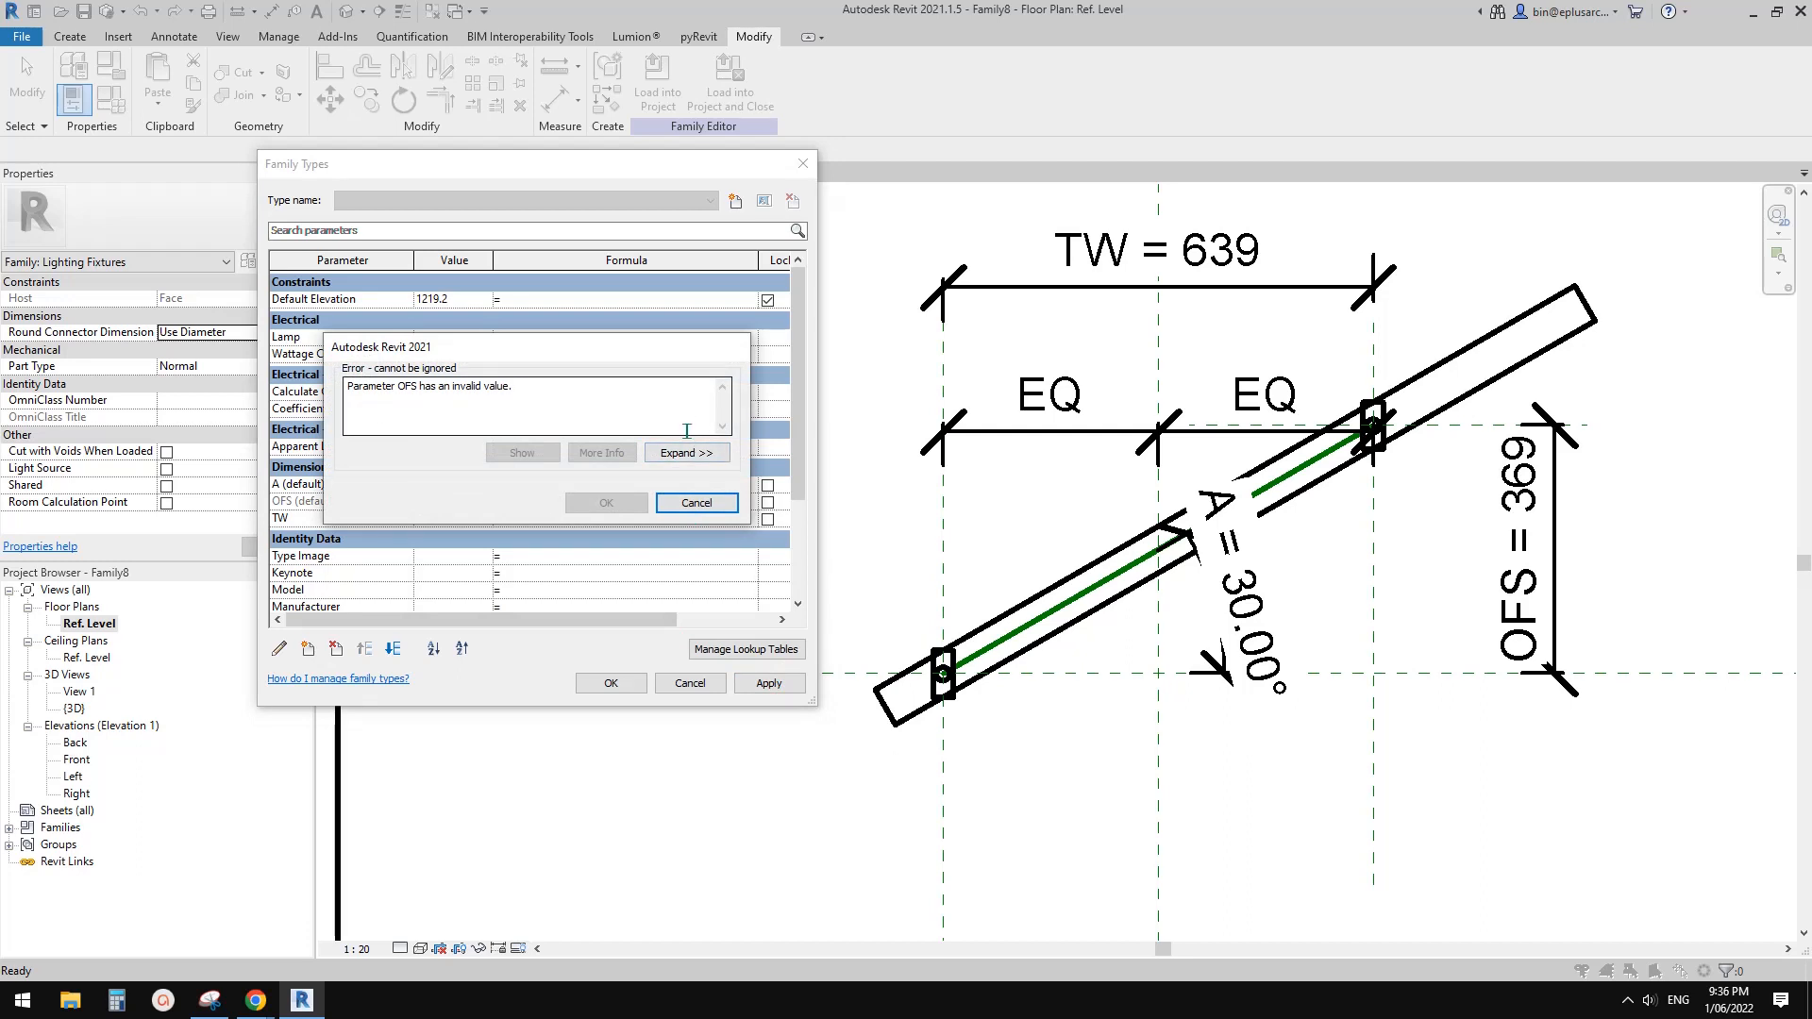
click(696, 503)
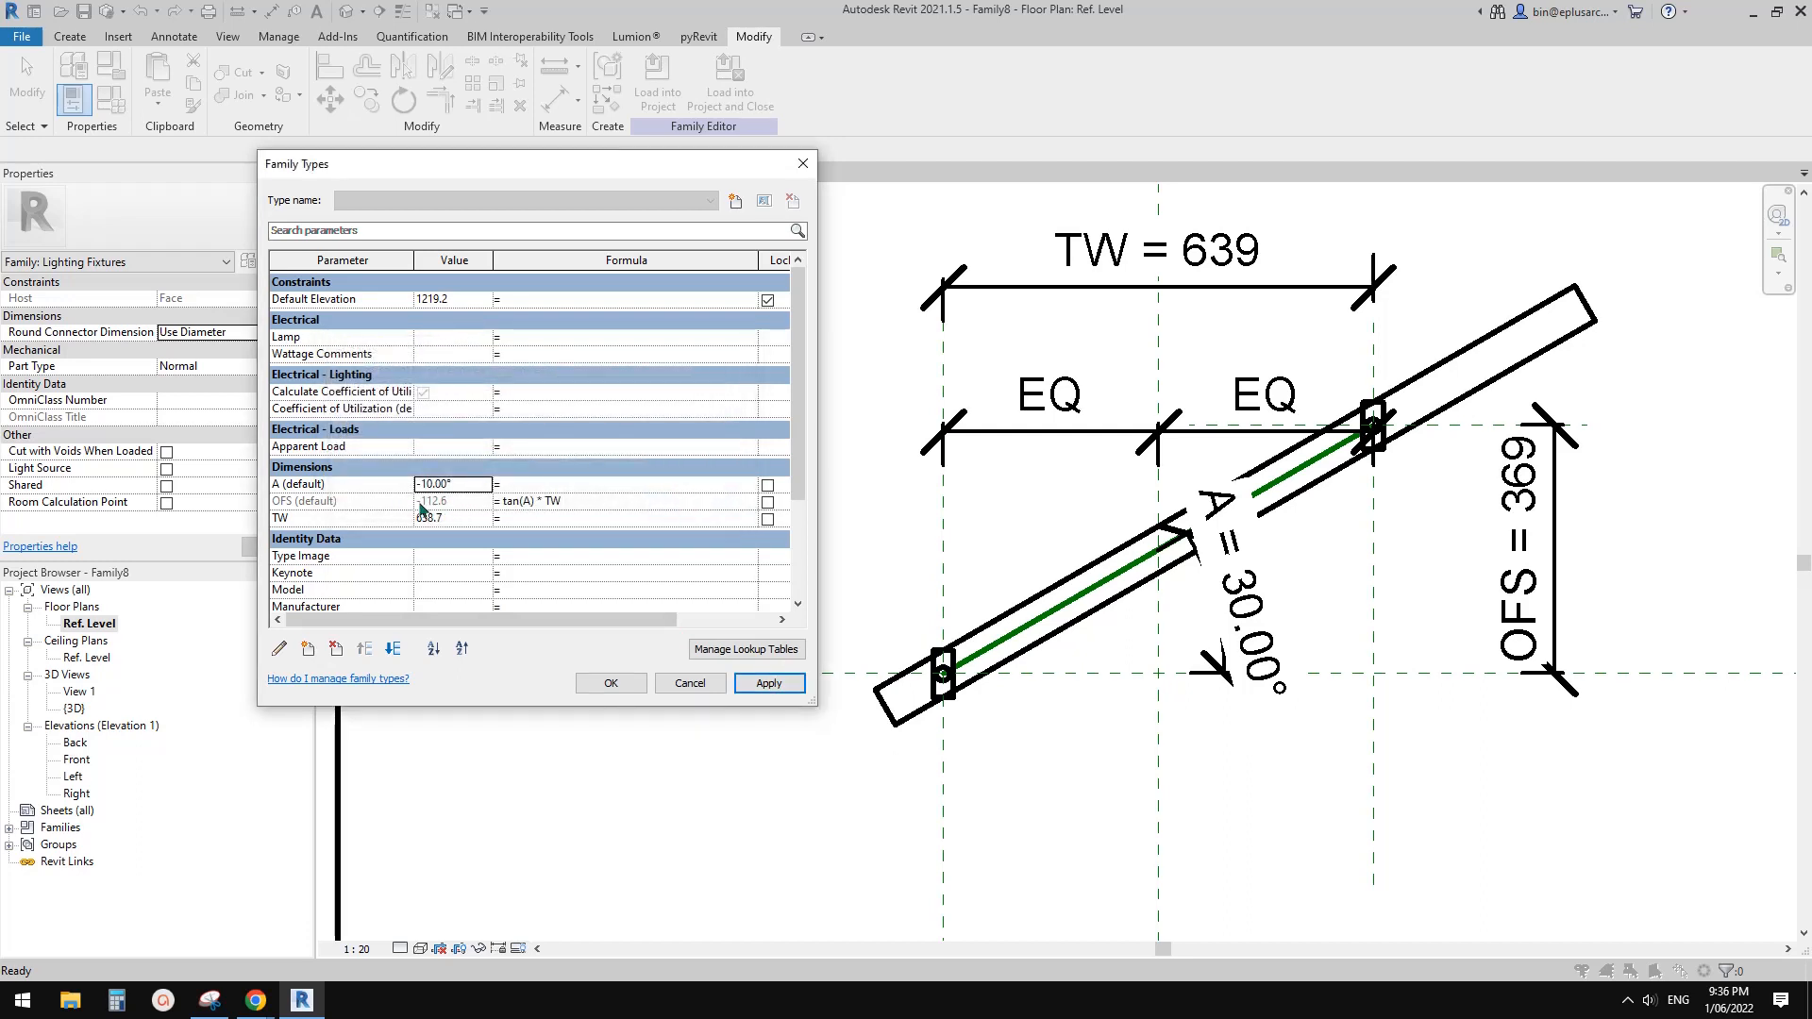
Change the OFS formula to tan(abs(A)) * TW, apply it with angle A at -10°, and close the family types.
click(577, 504)
click(575, 503)
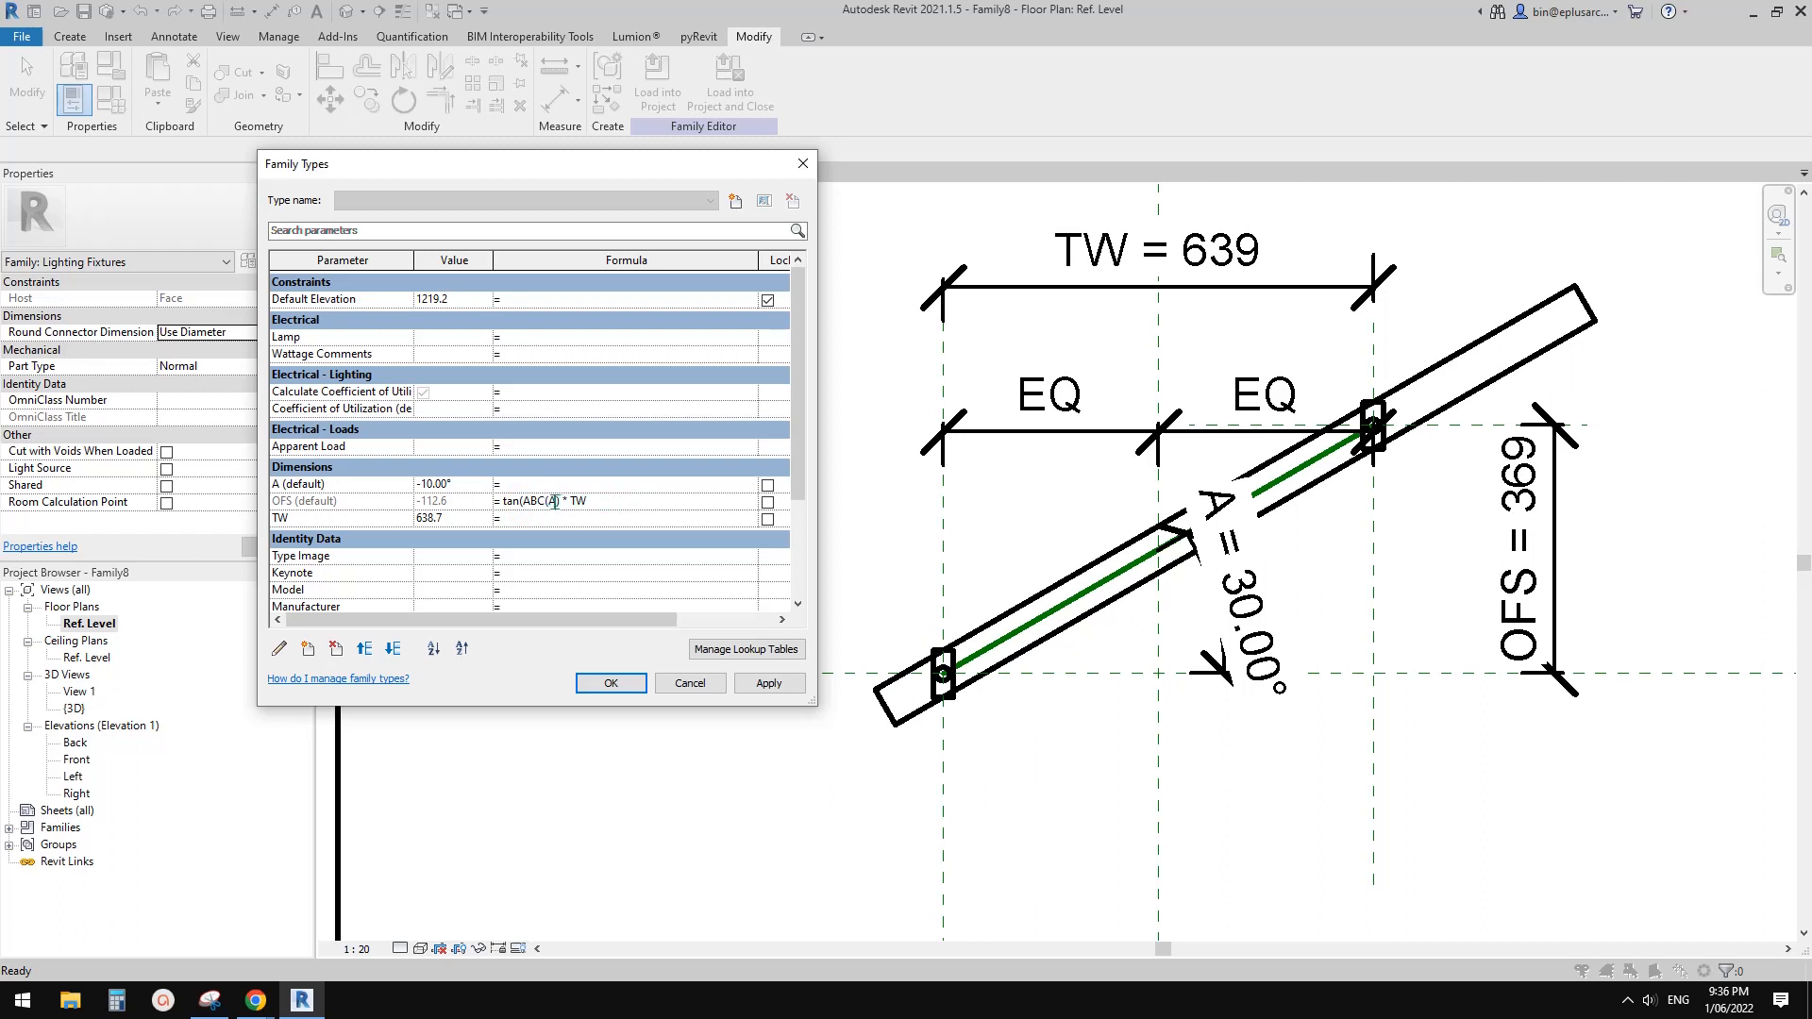
click(769, 682)
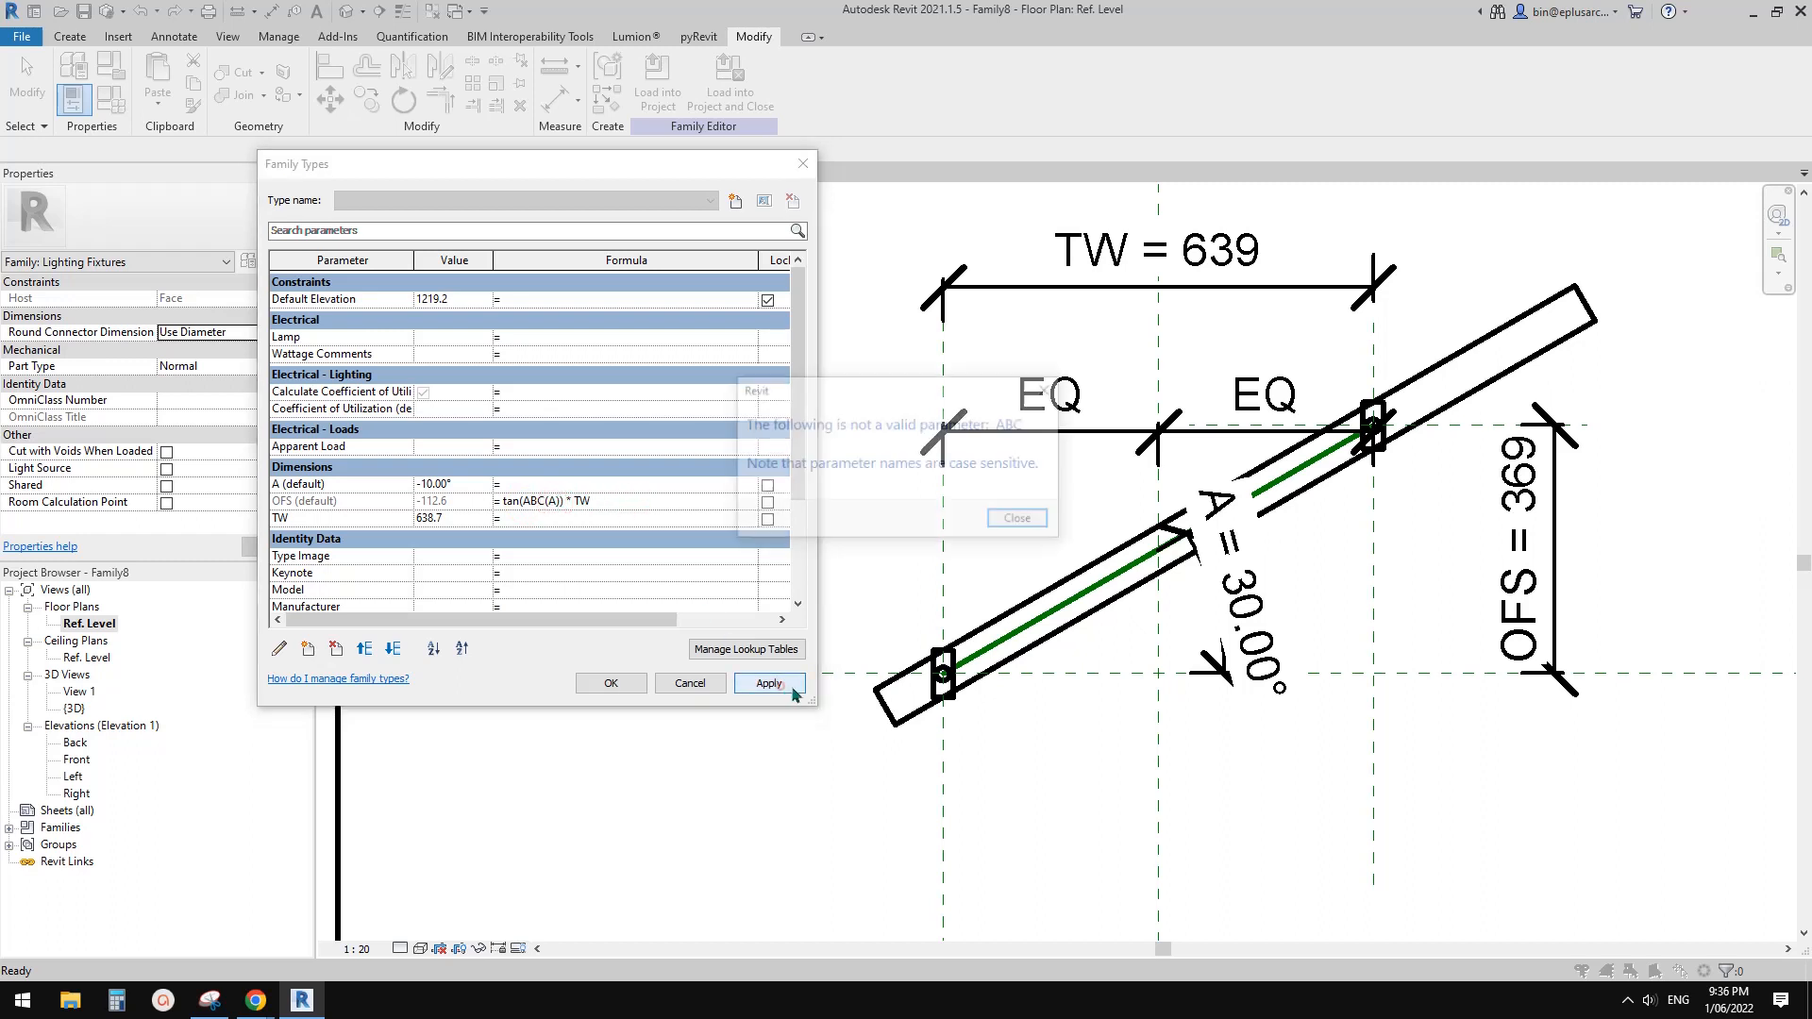
click(1020, 521)
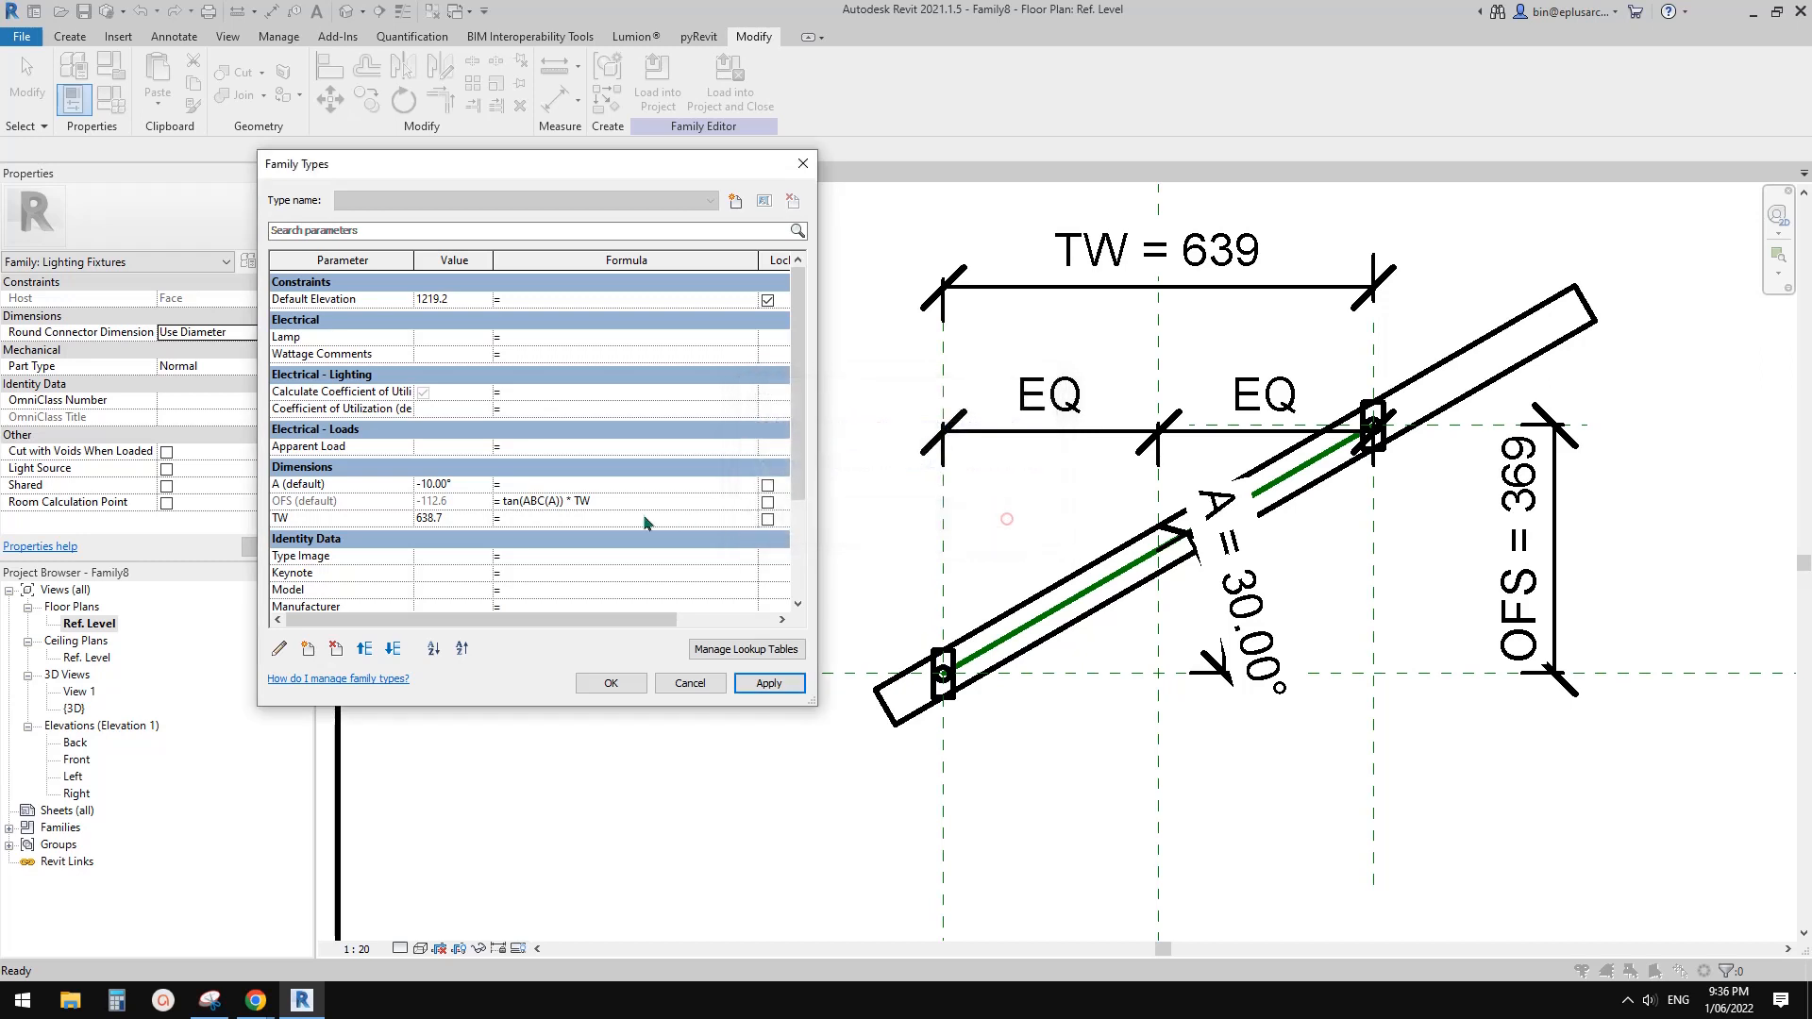
click(545, 502)
key(BackSpace)
text(S)
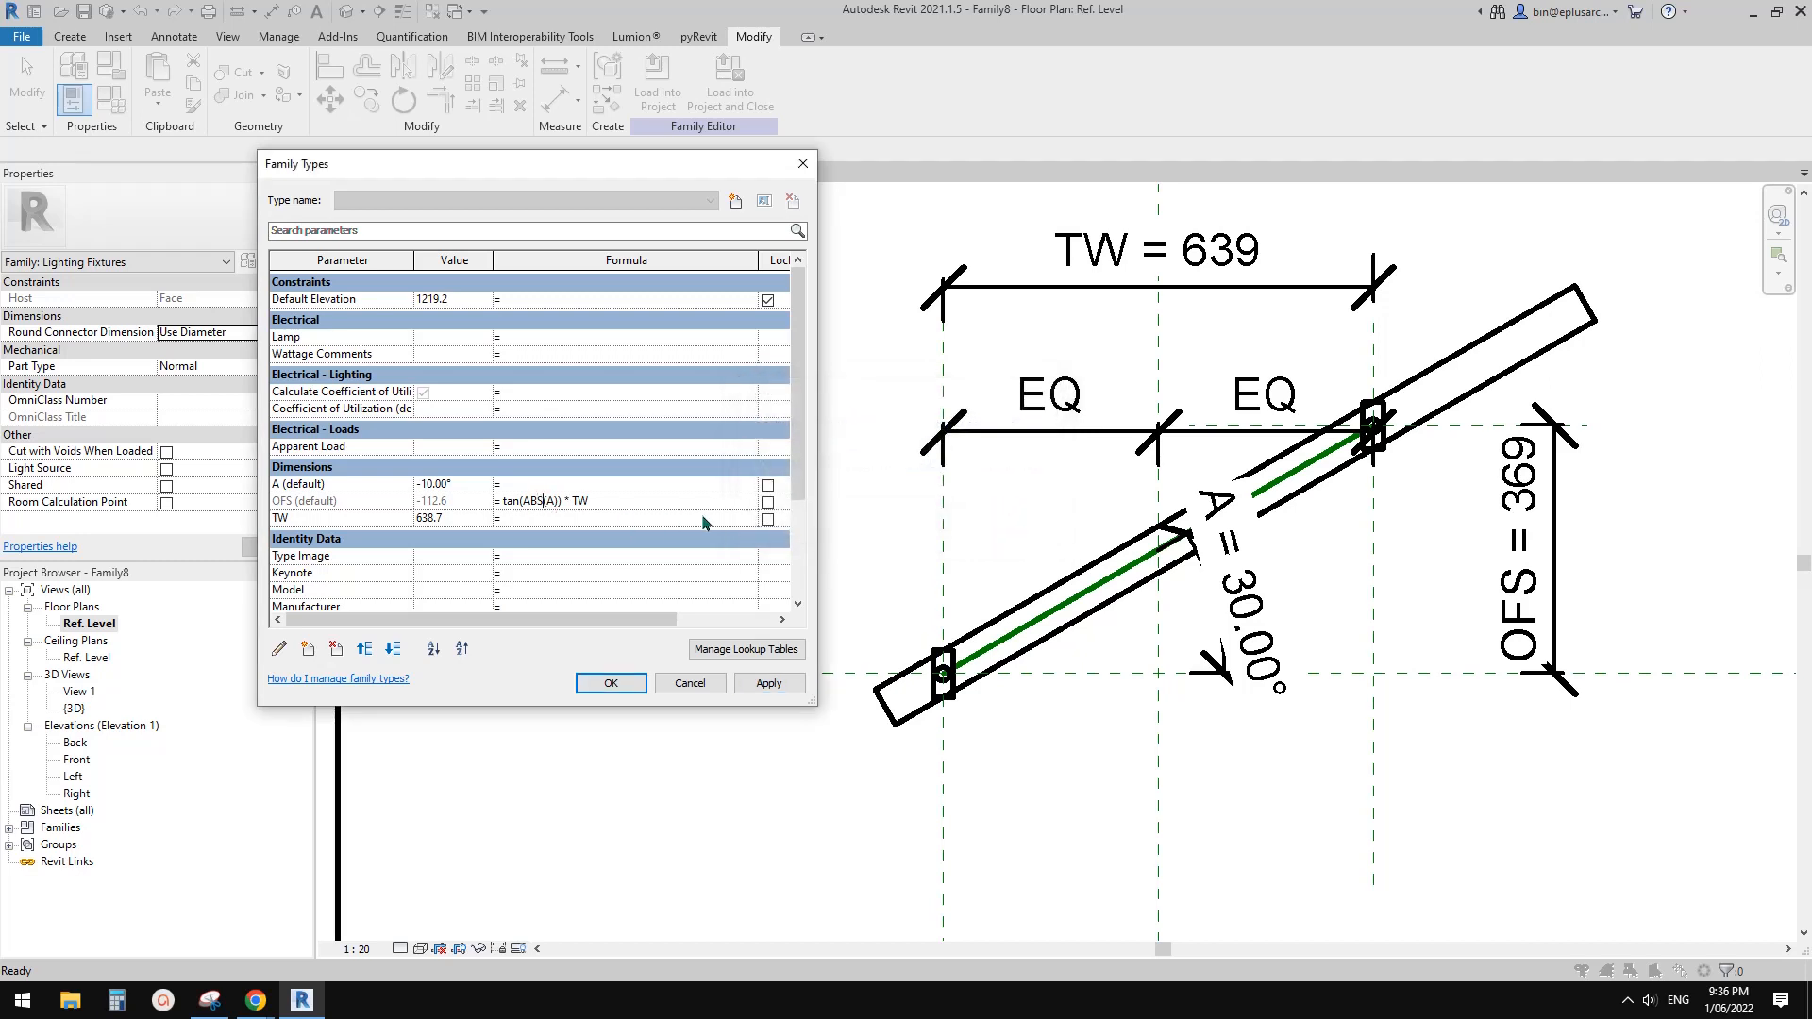
click(771, 682)
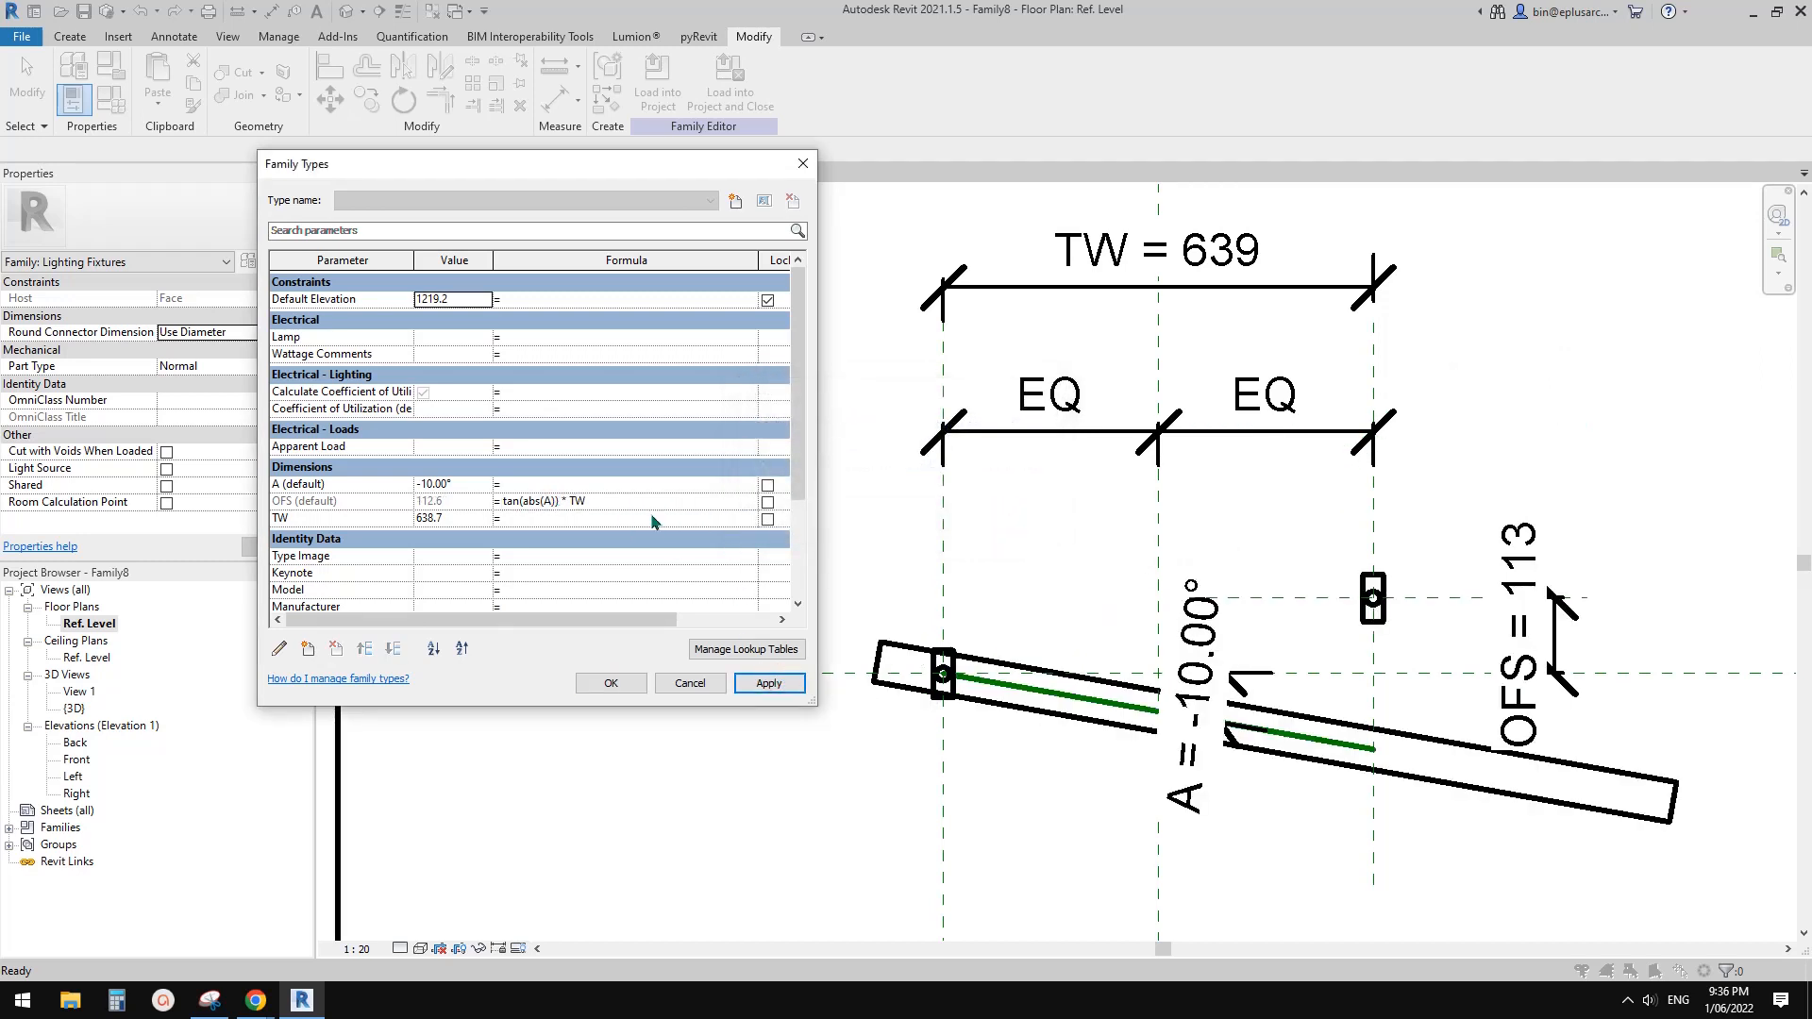
click(614, 682)
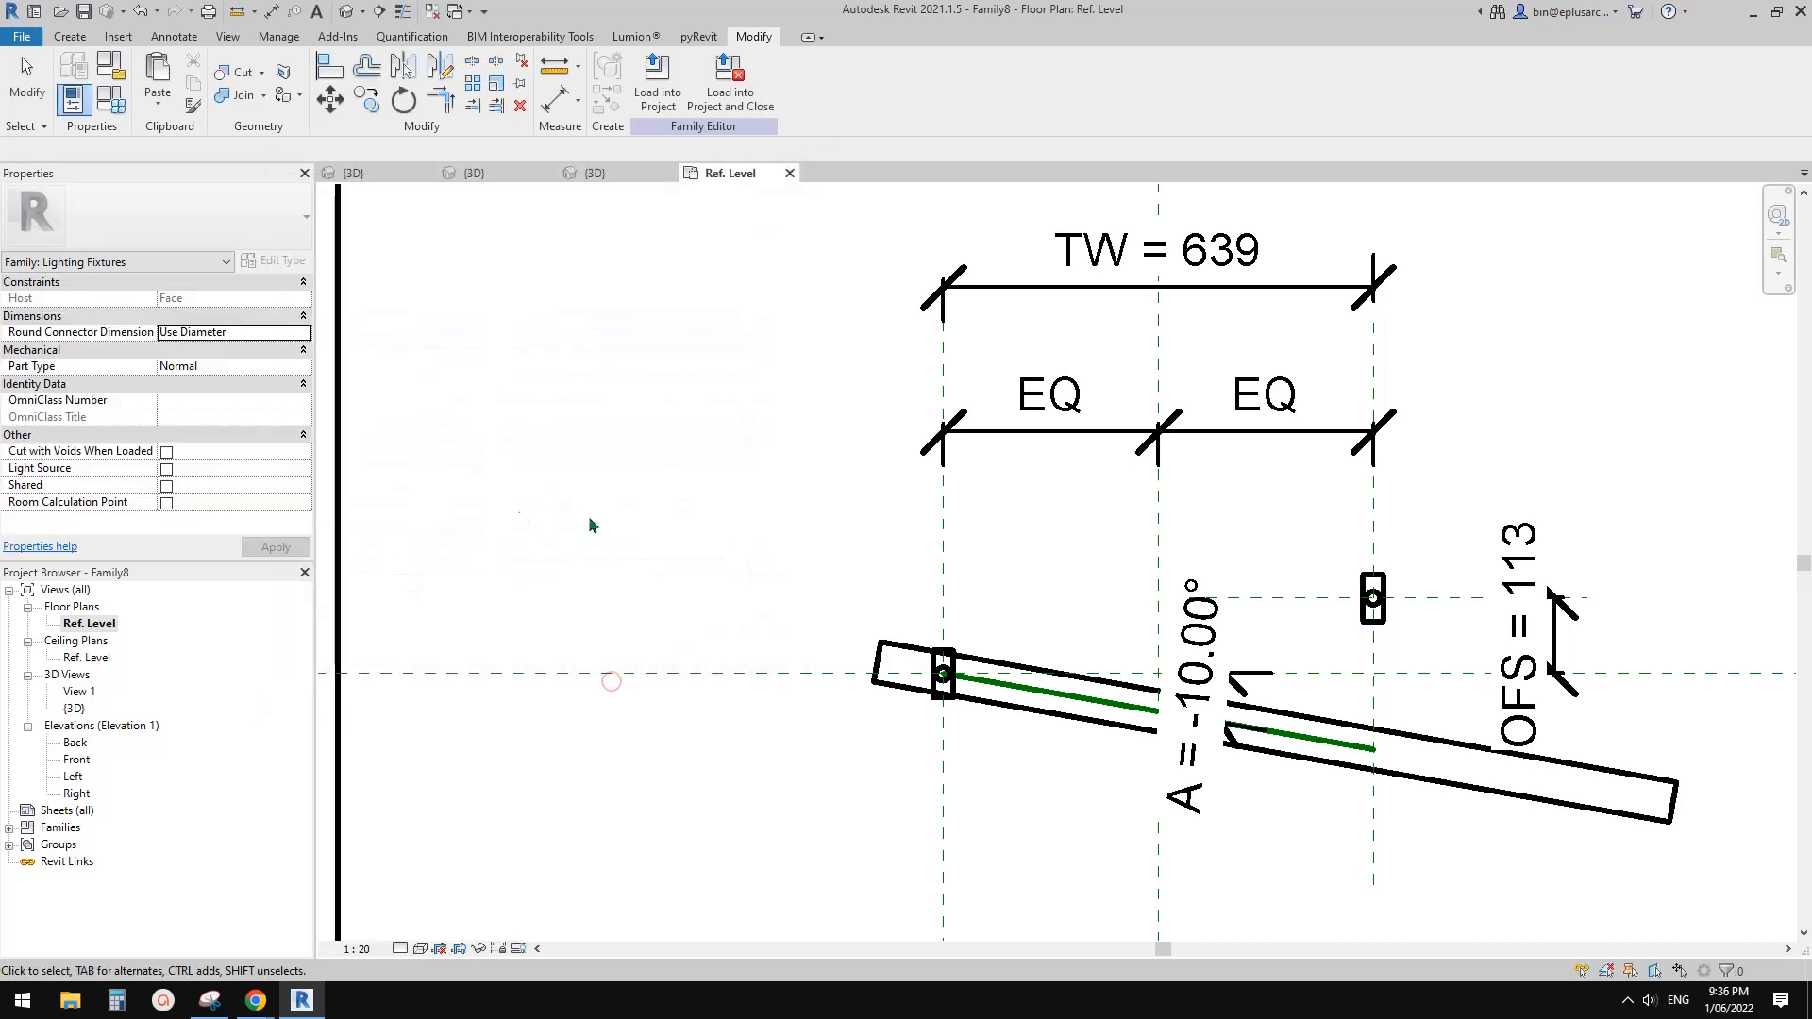
Examine in 3D and in the Ref. Level plan how the connectors sit relative to the tube at the negative angle.
click(352, 16)
shift+middle_drag(1321, 528, 1048, 684)
scroll(1112, 486, up, 1)
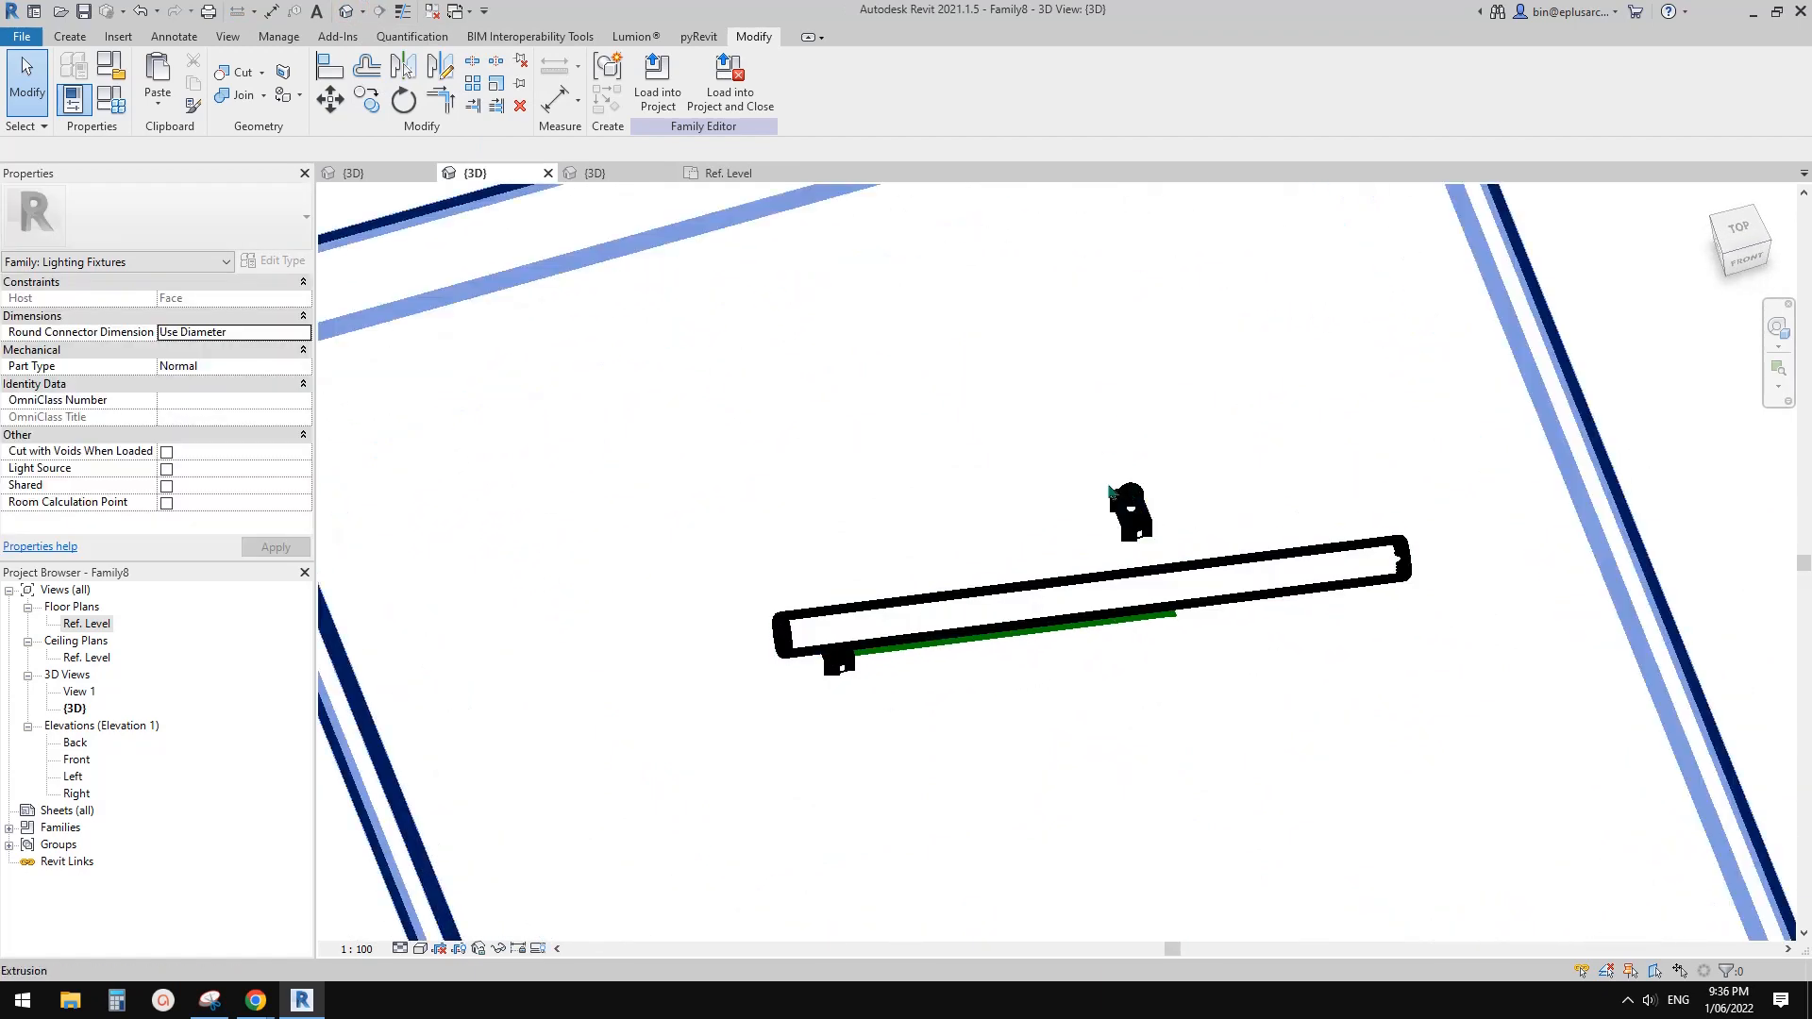
scroll(1114, 470, down, 1)
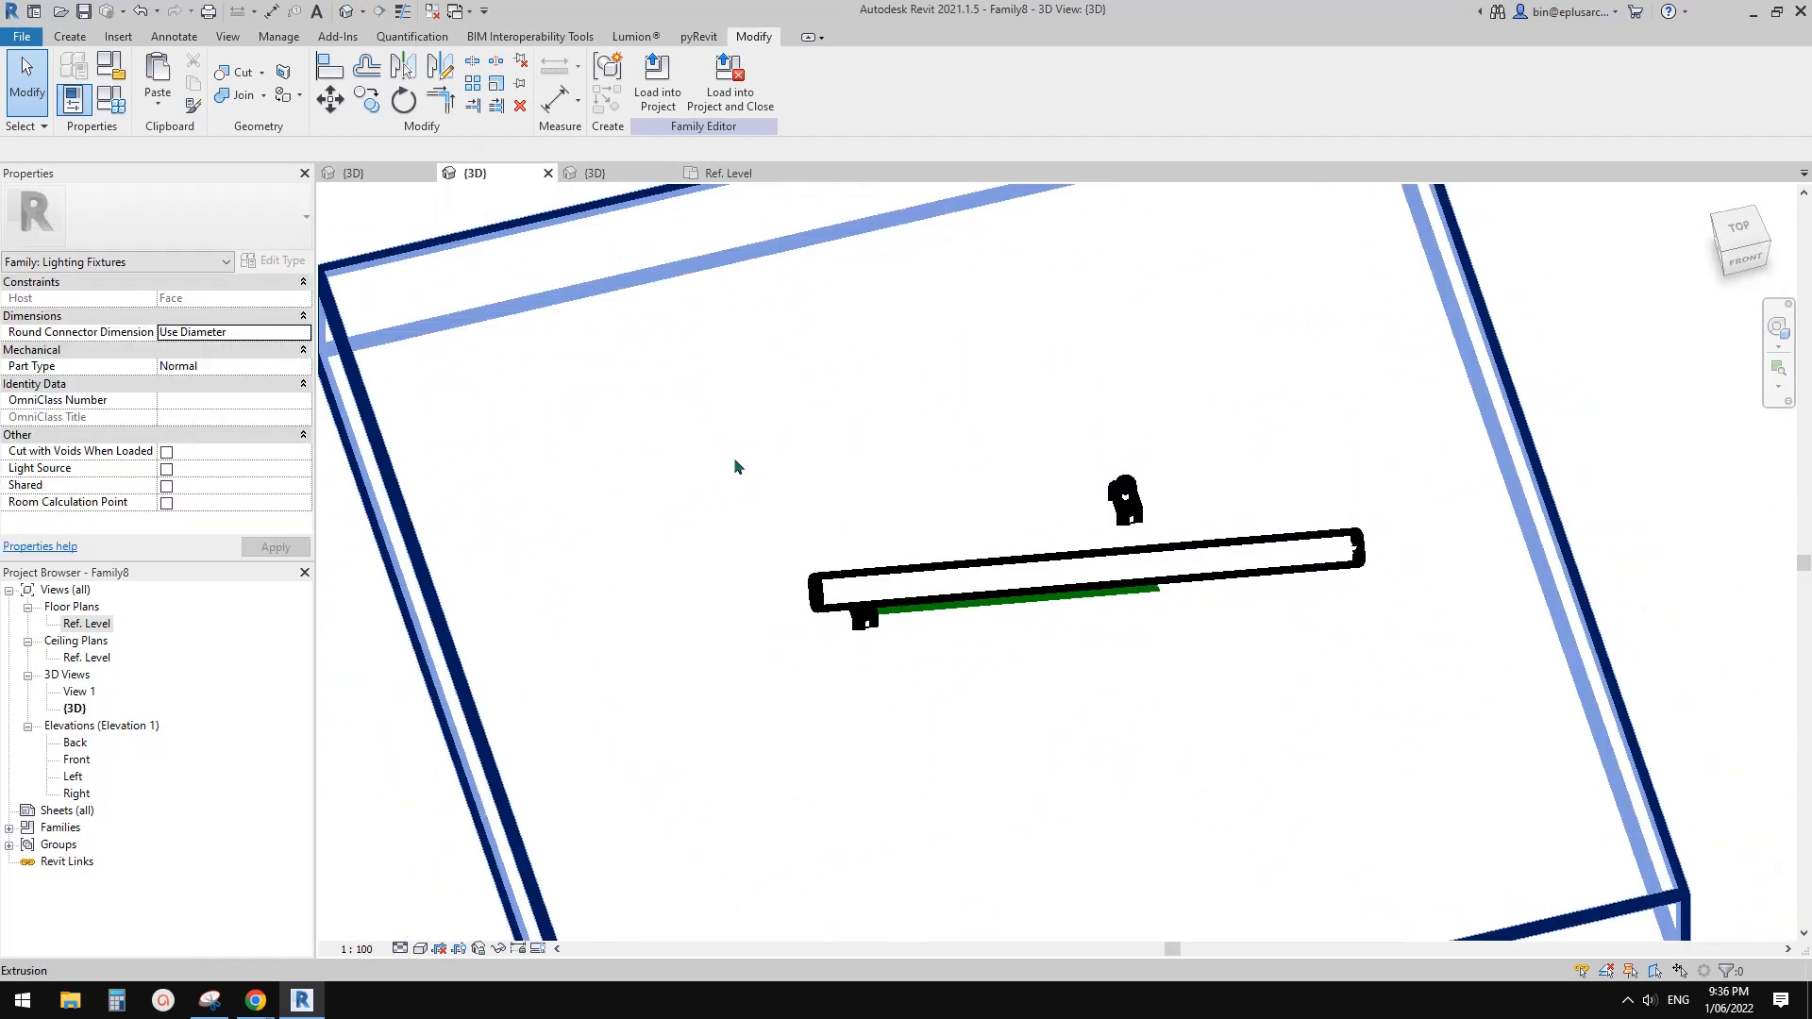
double_click(83, 624)
scroll(1329, 597, down, 2)
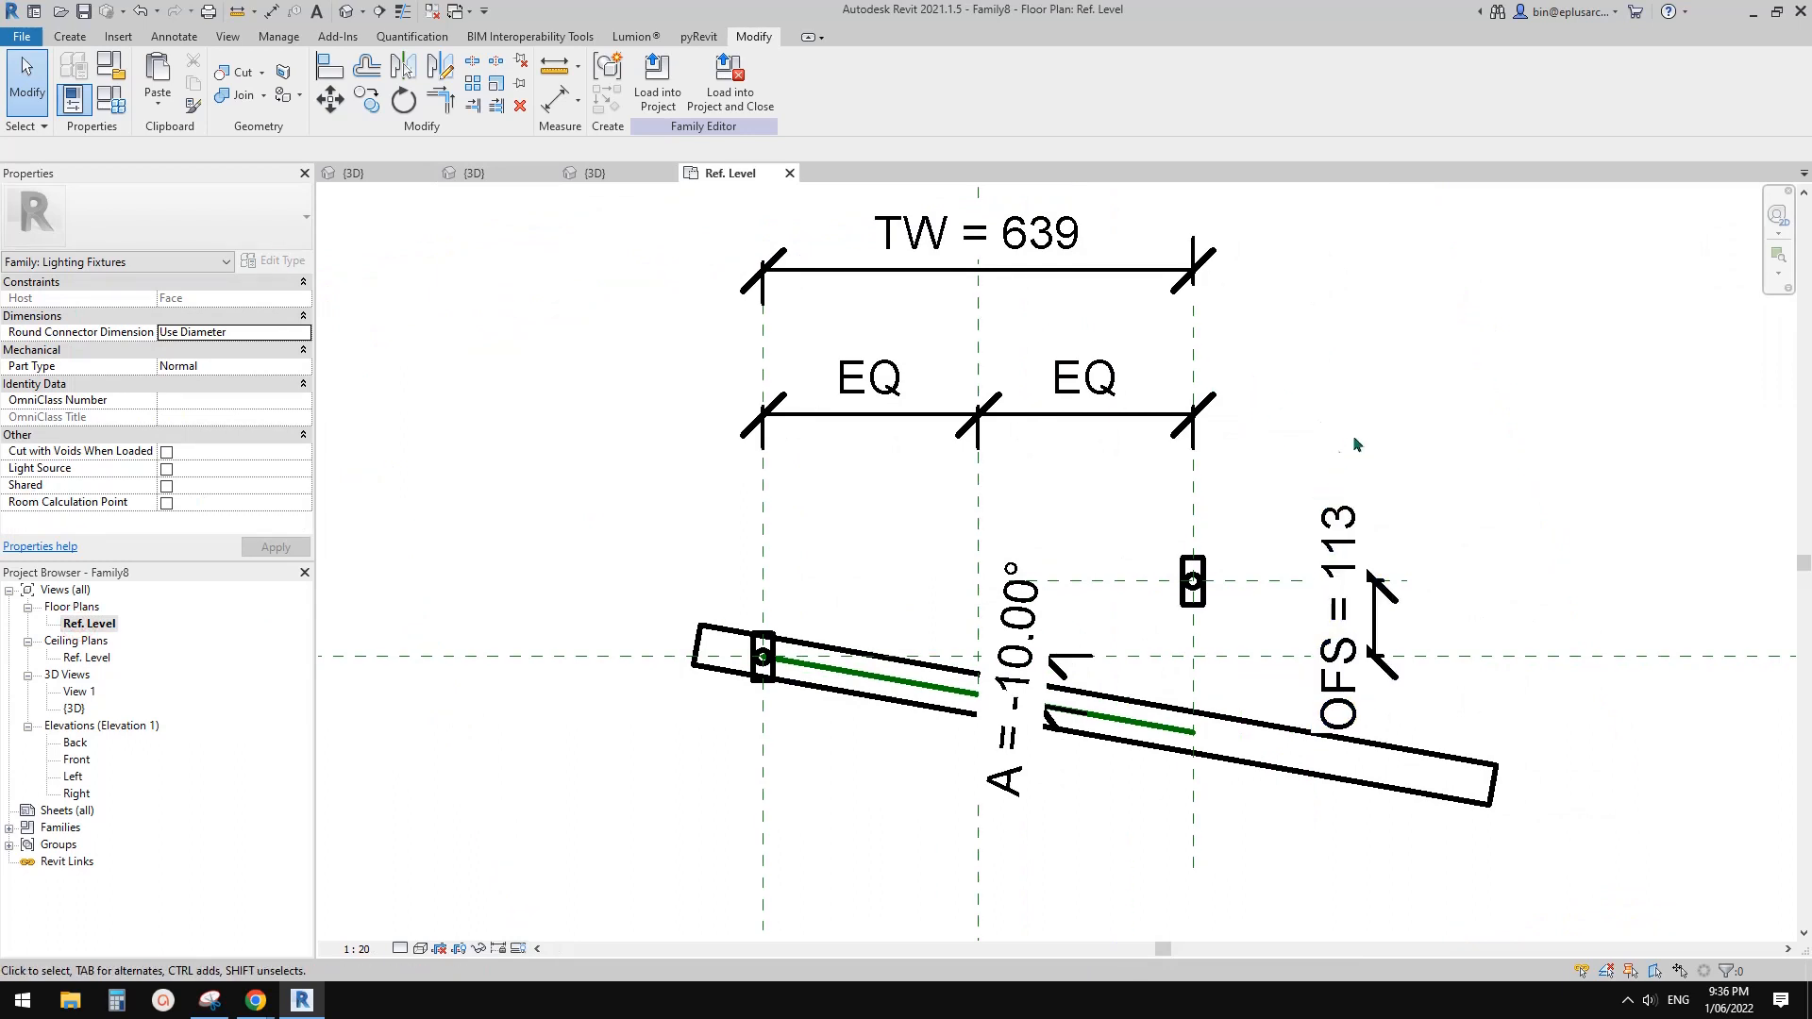
middle_drag(1314, 488, 1286, 417)
middle_drag(1225, 579, 1259, 442)
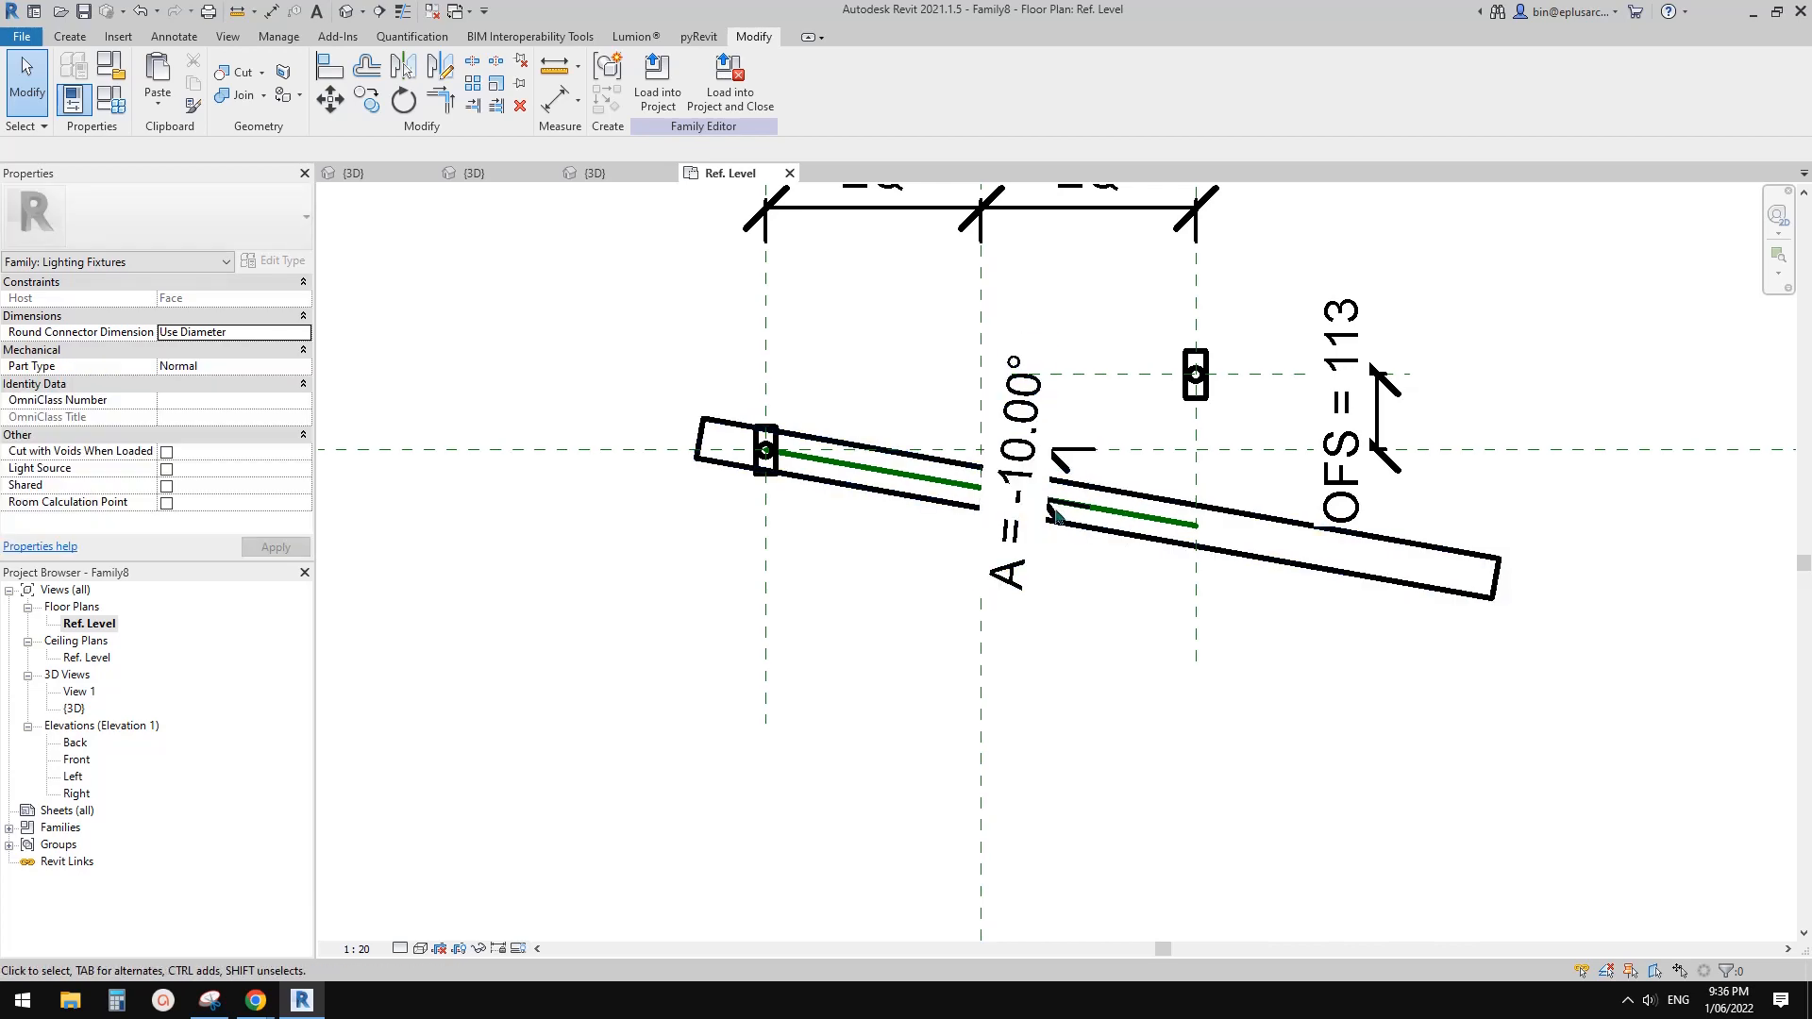
scroll(1170, 534, down, 2)
middle_drag(1170, 535, 1115, 568)
scroll(1115, 568, up, 1)
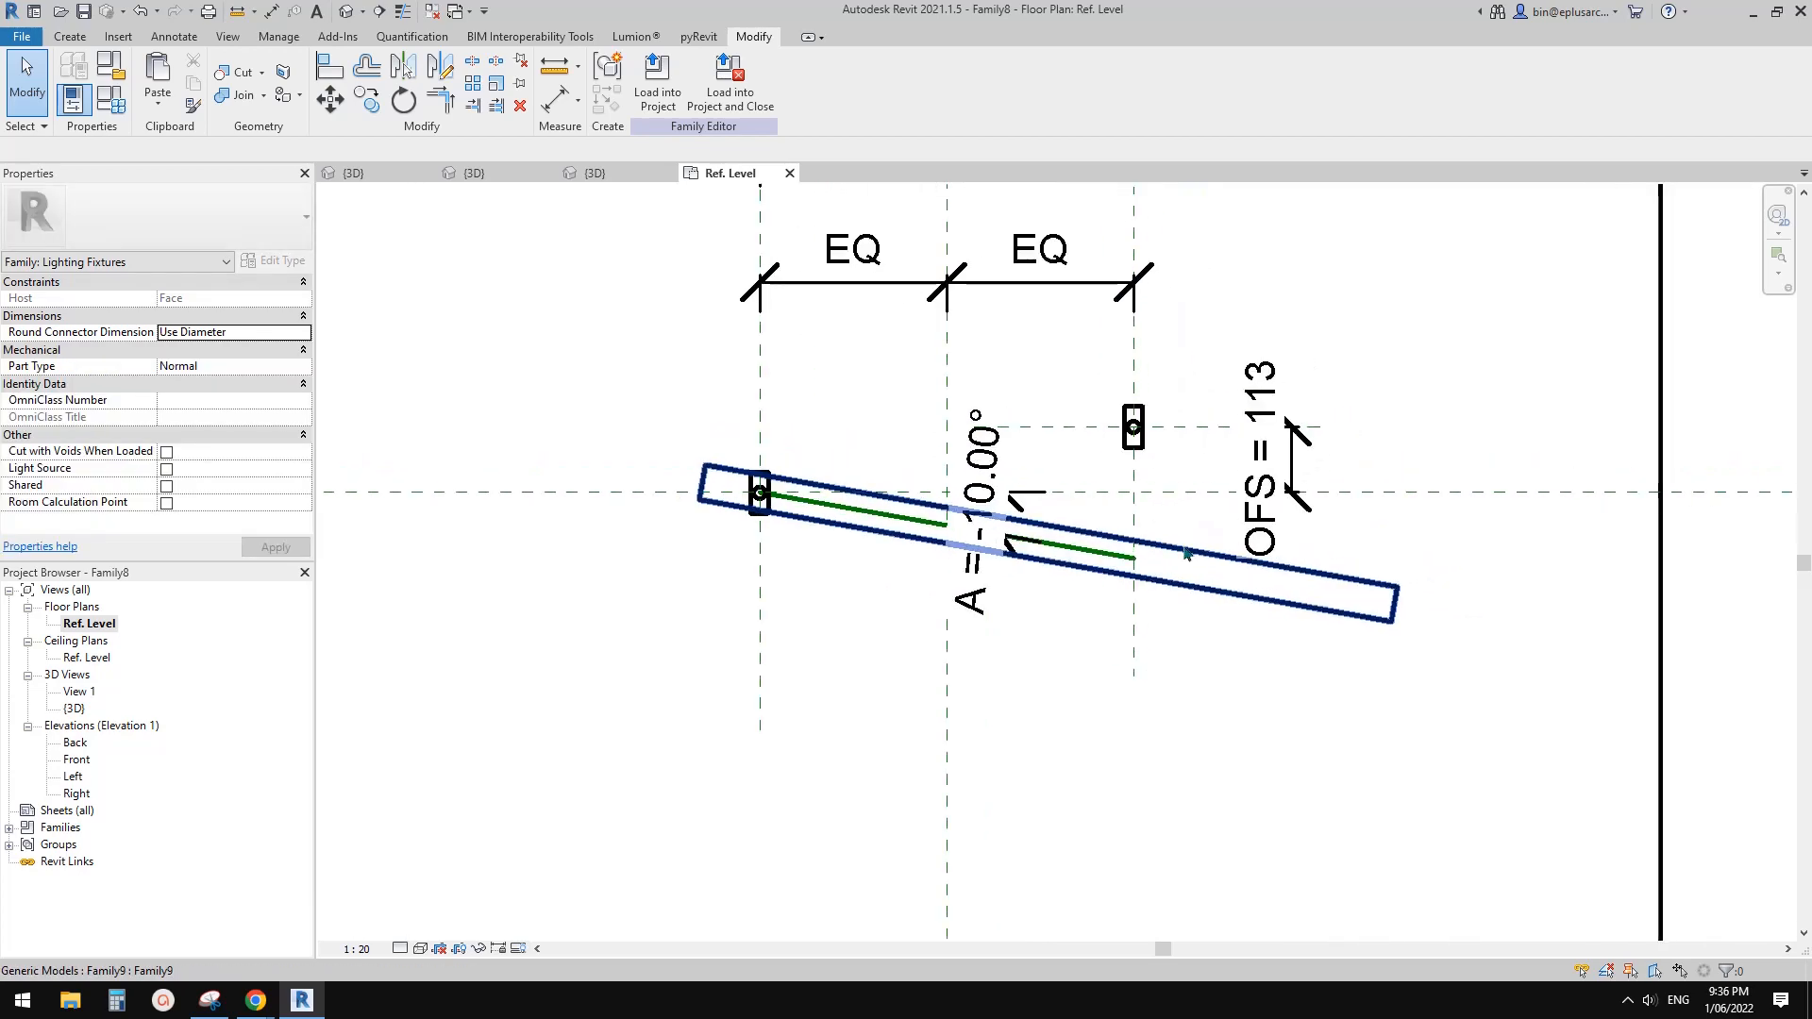
scroll(1177, 494, up, 1)
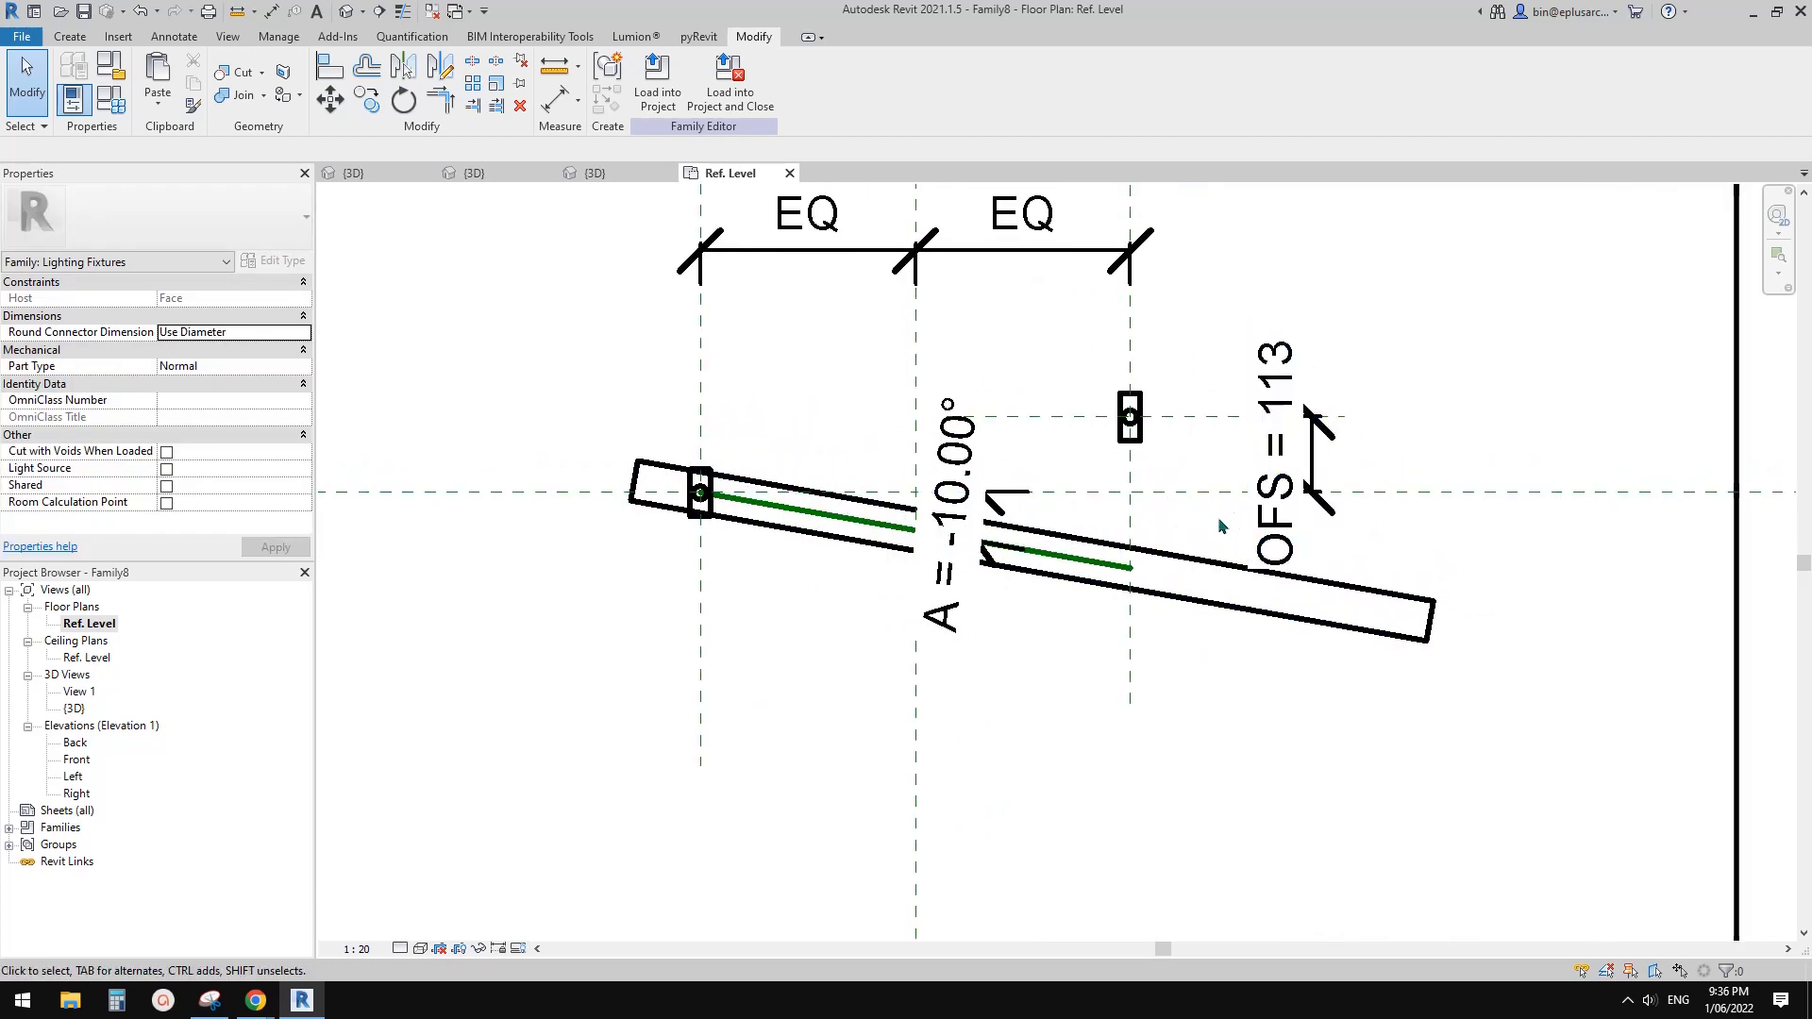
Draw a short horizontal reference plane below the angled tube, crossing the vertical reference plane at the line's far end.
key(r)
key(p)
click(1016, 692)
click(1298, 691)
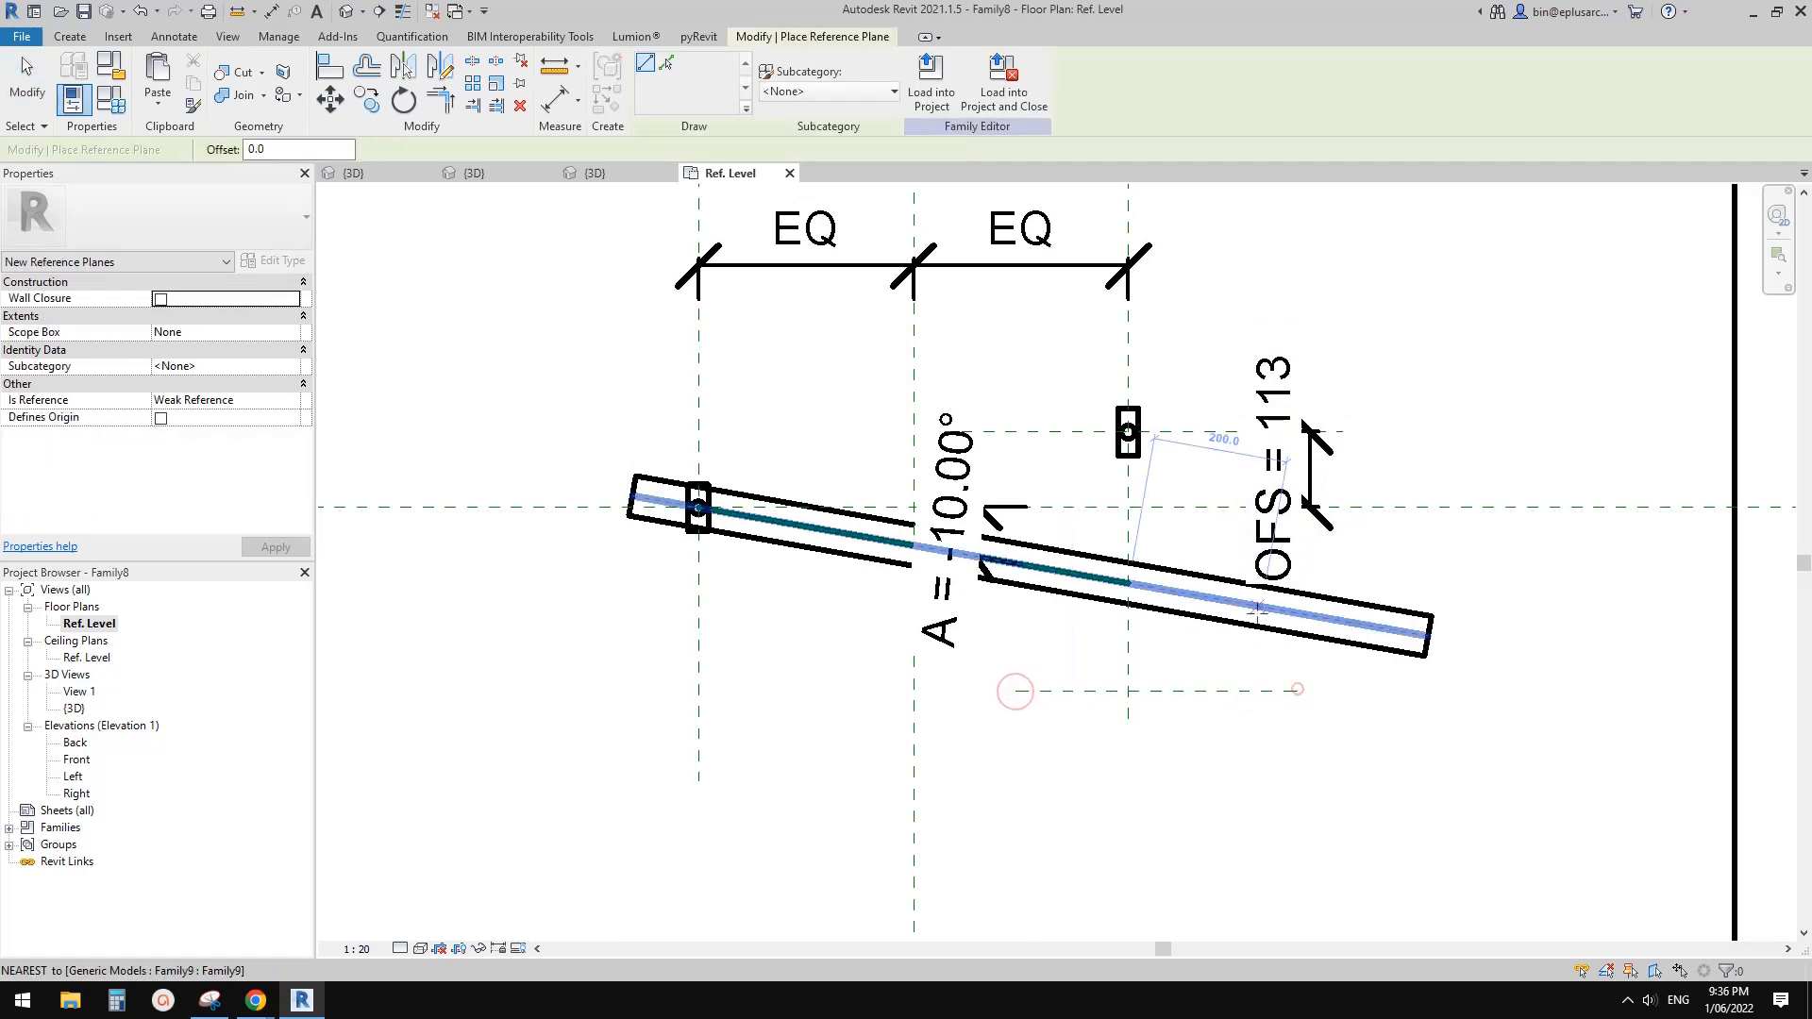
middle_drag(1295, 688, 1298, 695)
Dimension the new reference plane from the Center (Front/Back) plane and label the dimension with the OFS parameter.
key(d)
key(i)
click(1210, 697)
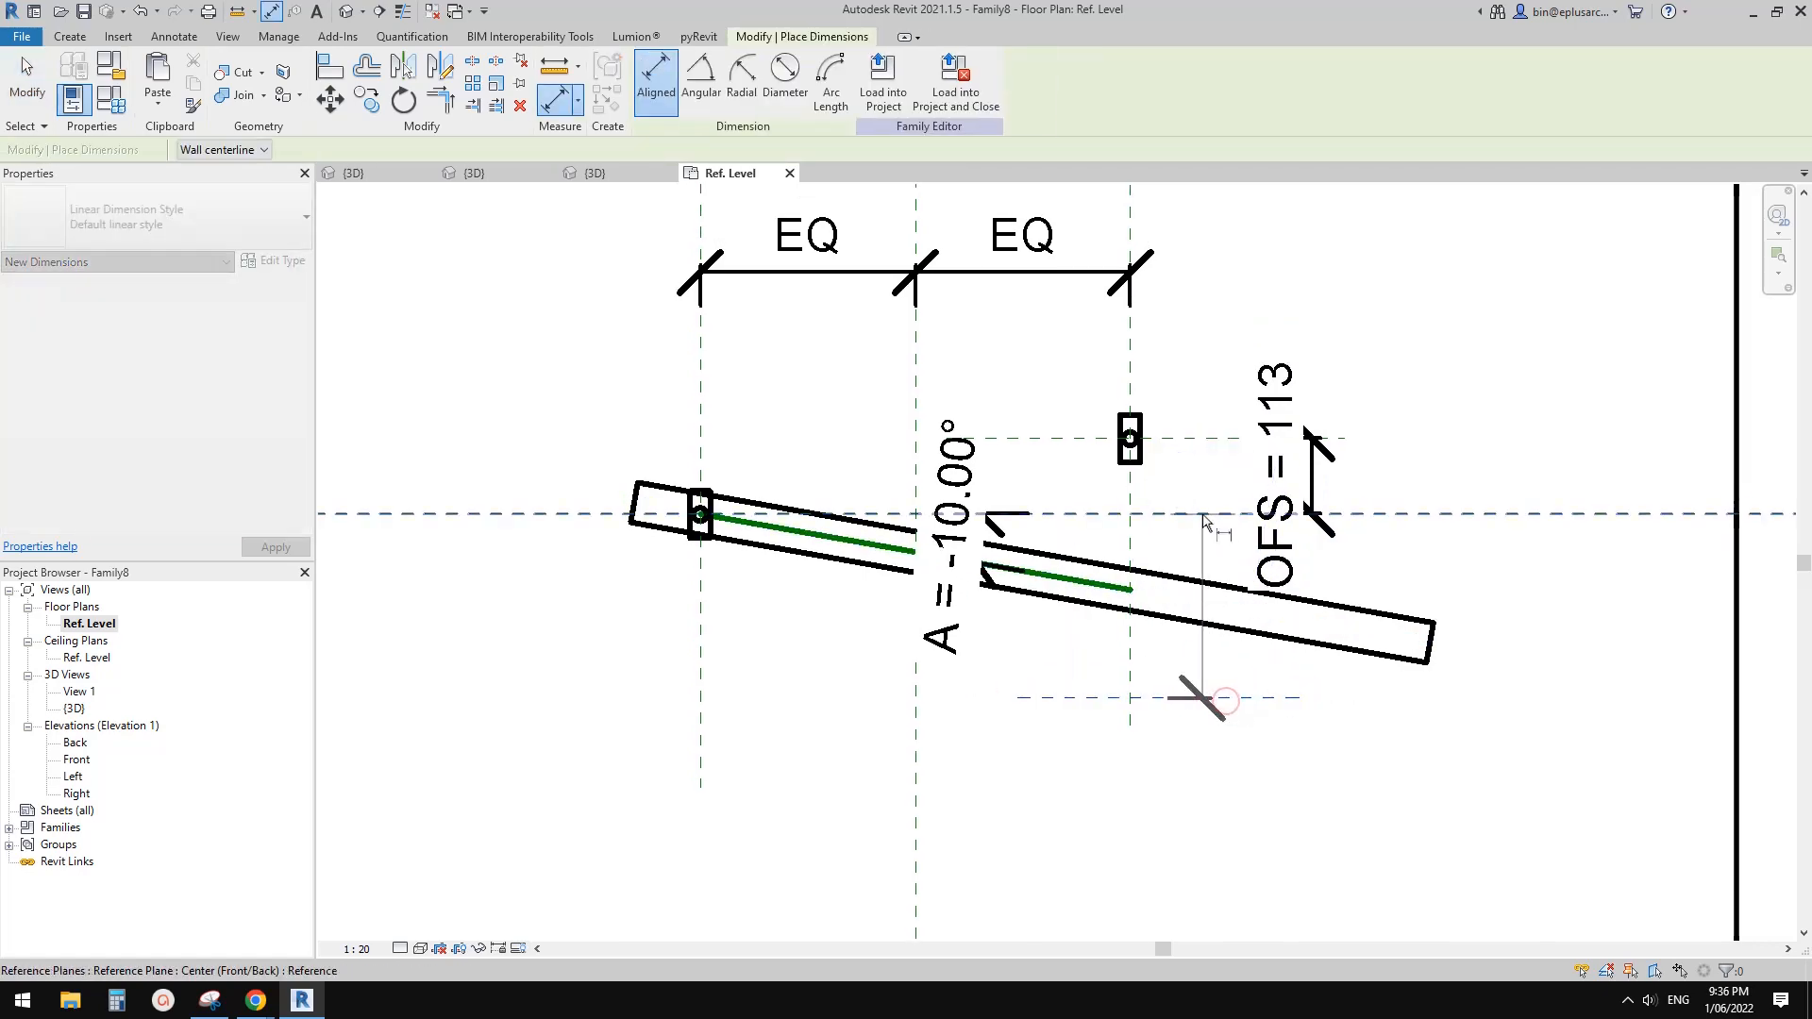
click(1203, 514)
click(1490, 572)
key(Escape)
key(Escape)
click(1490, 613)
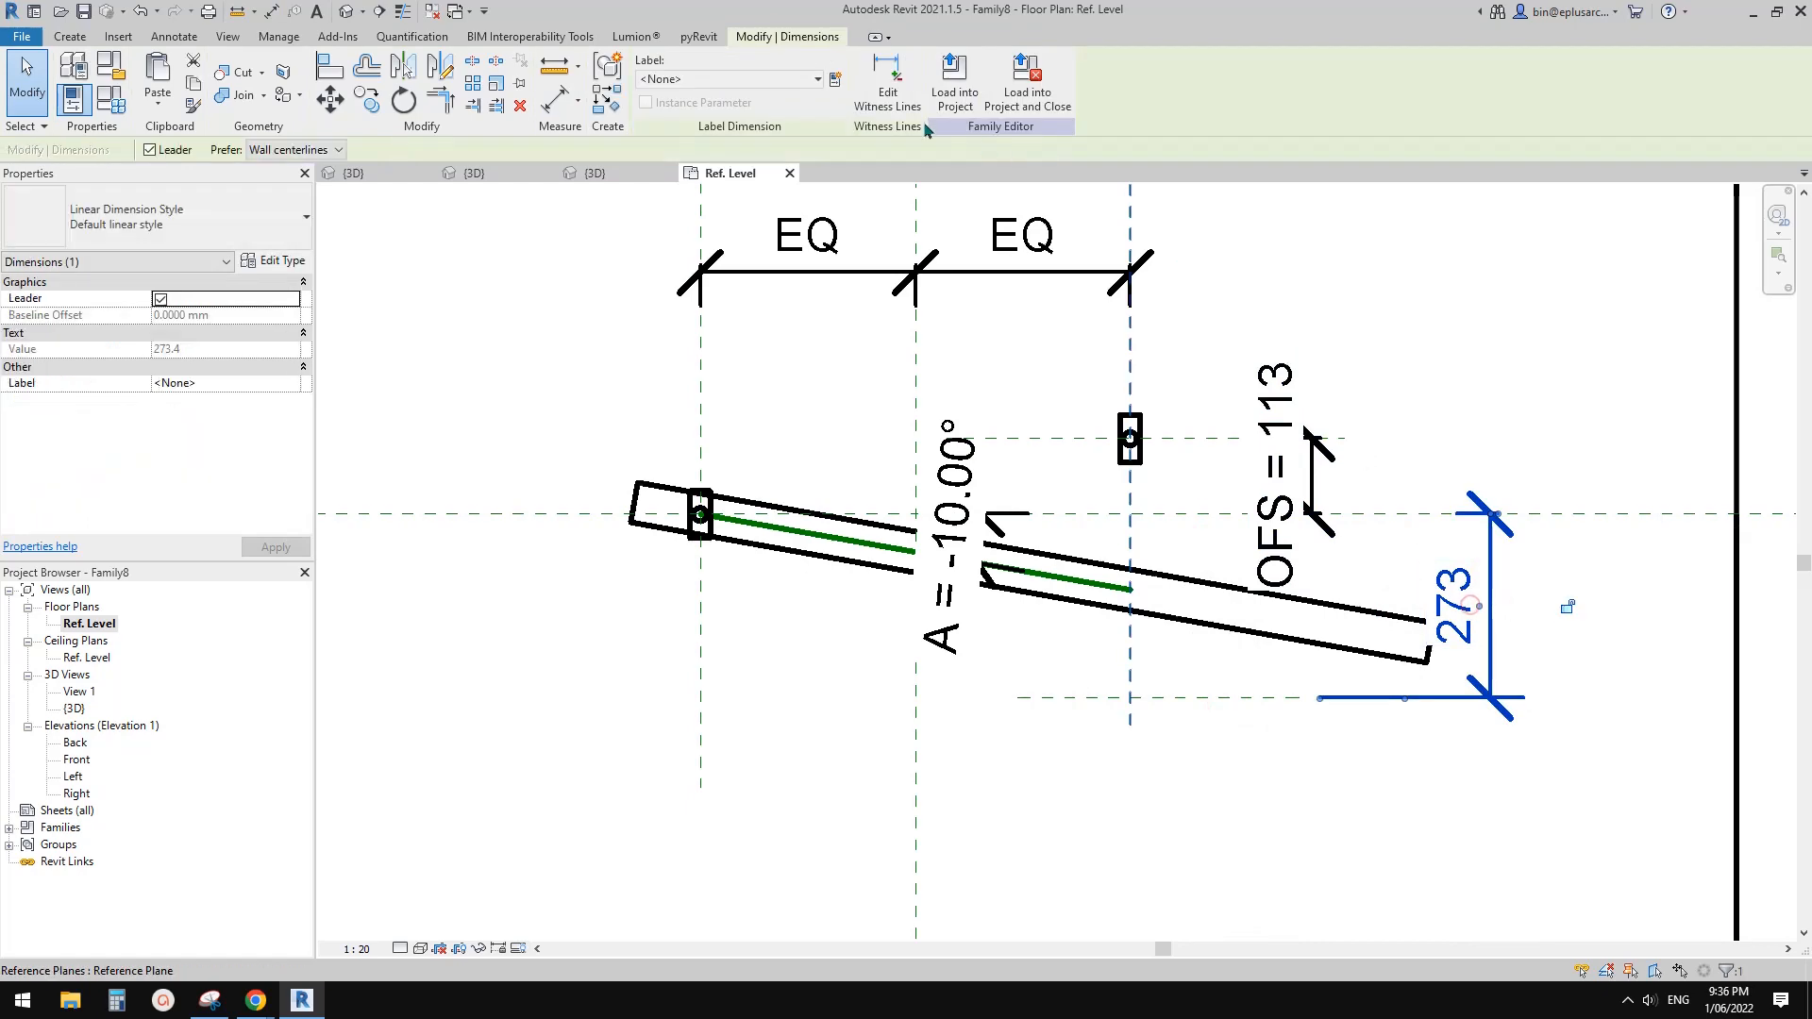
click(746, 79)
click(670, 167)
Copy the upper connector straight down onto the new OFS reference plane at the end of the angled line.
scroll(1170, 443, up, 2)
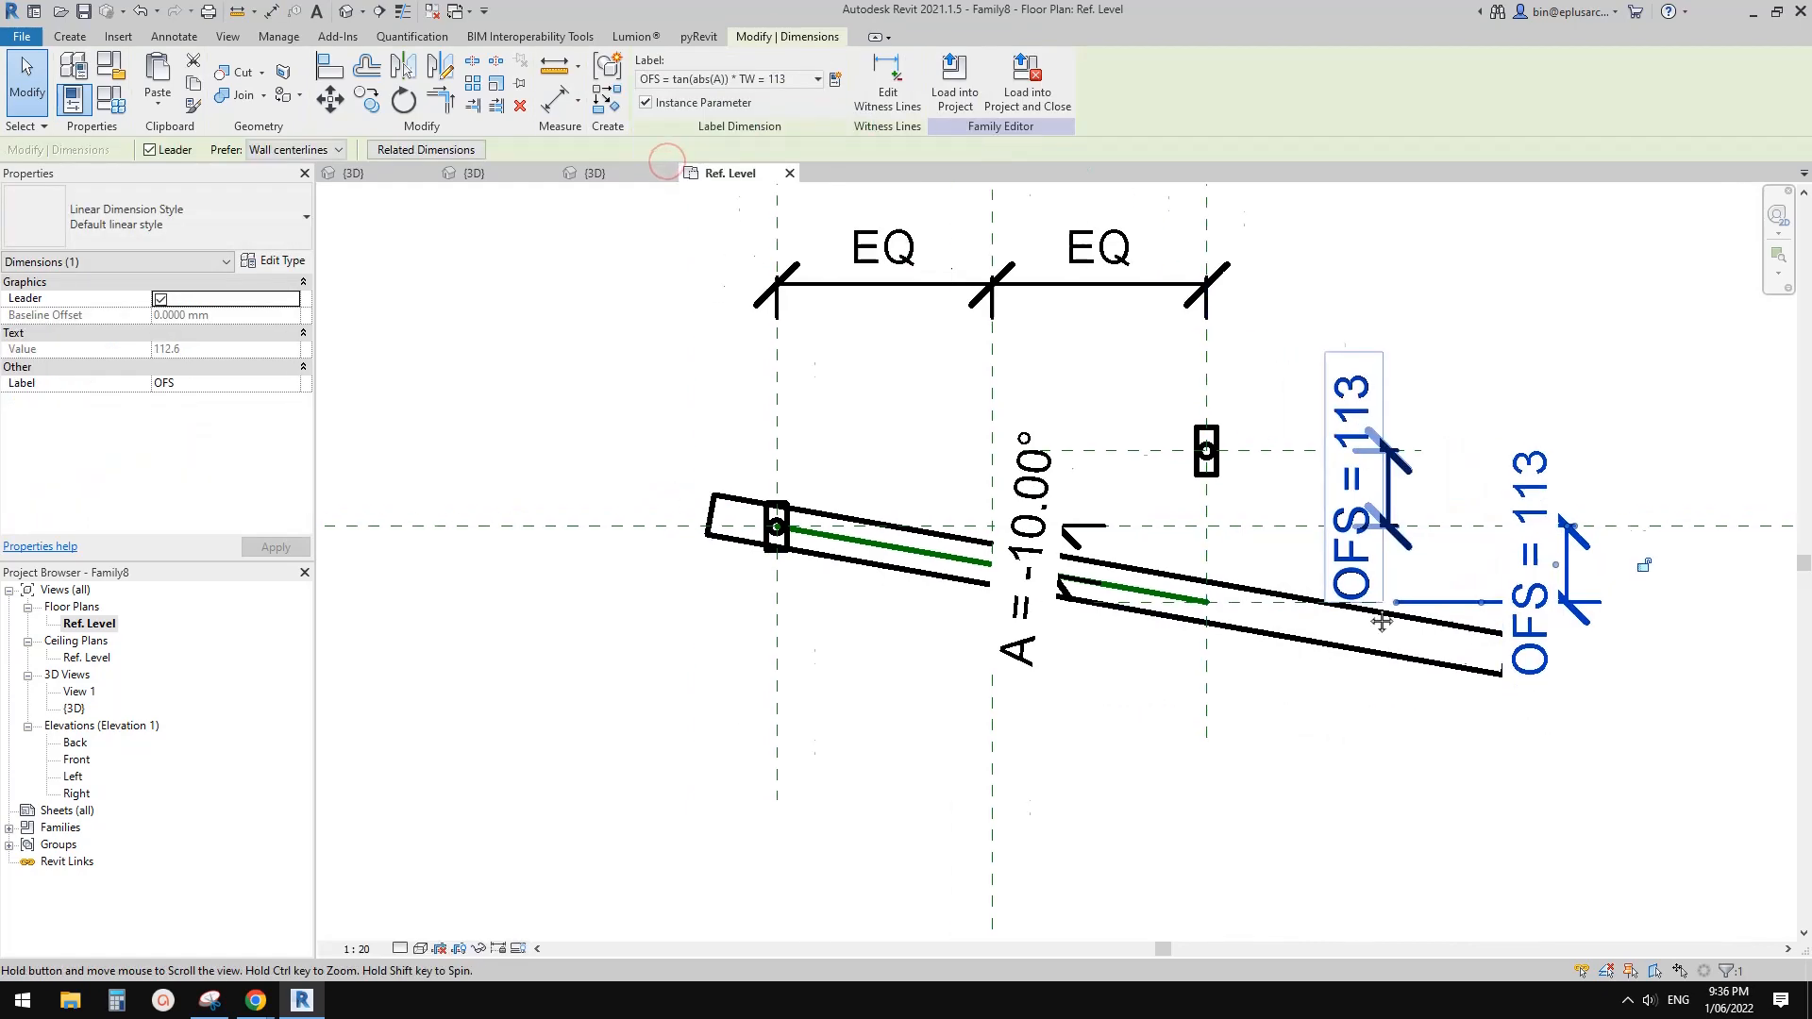
click(1232, 437)
key(c)
key(o)
click(1348, 426)
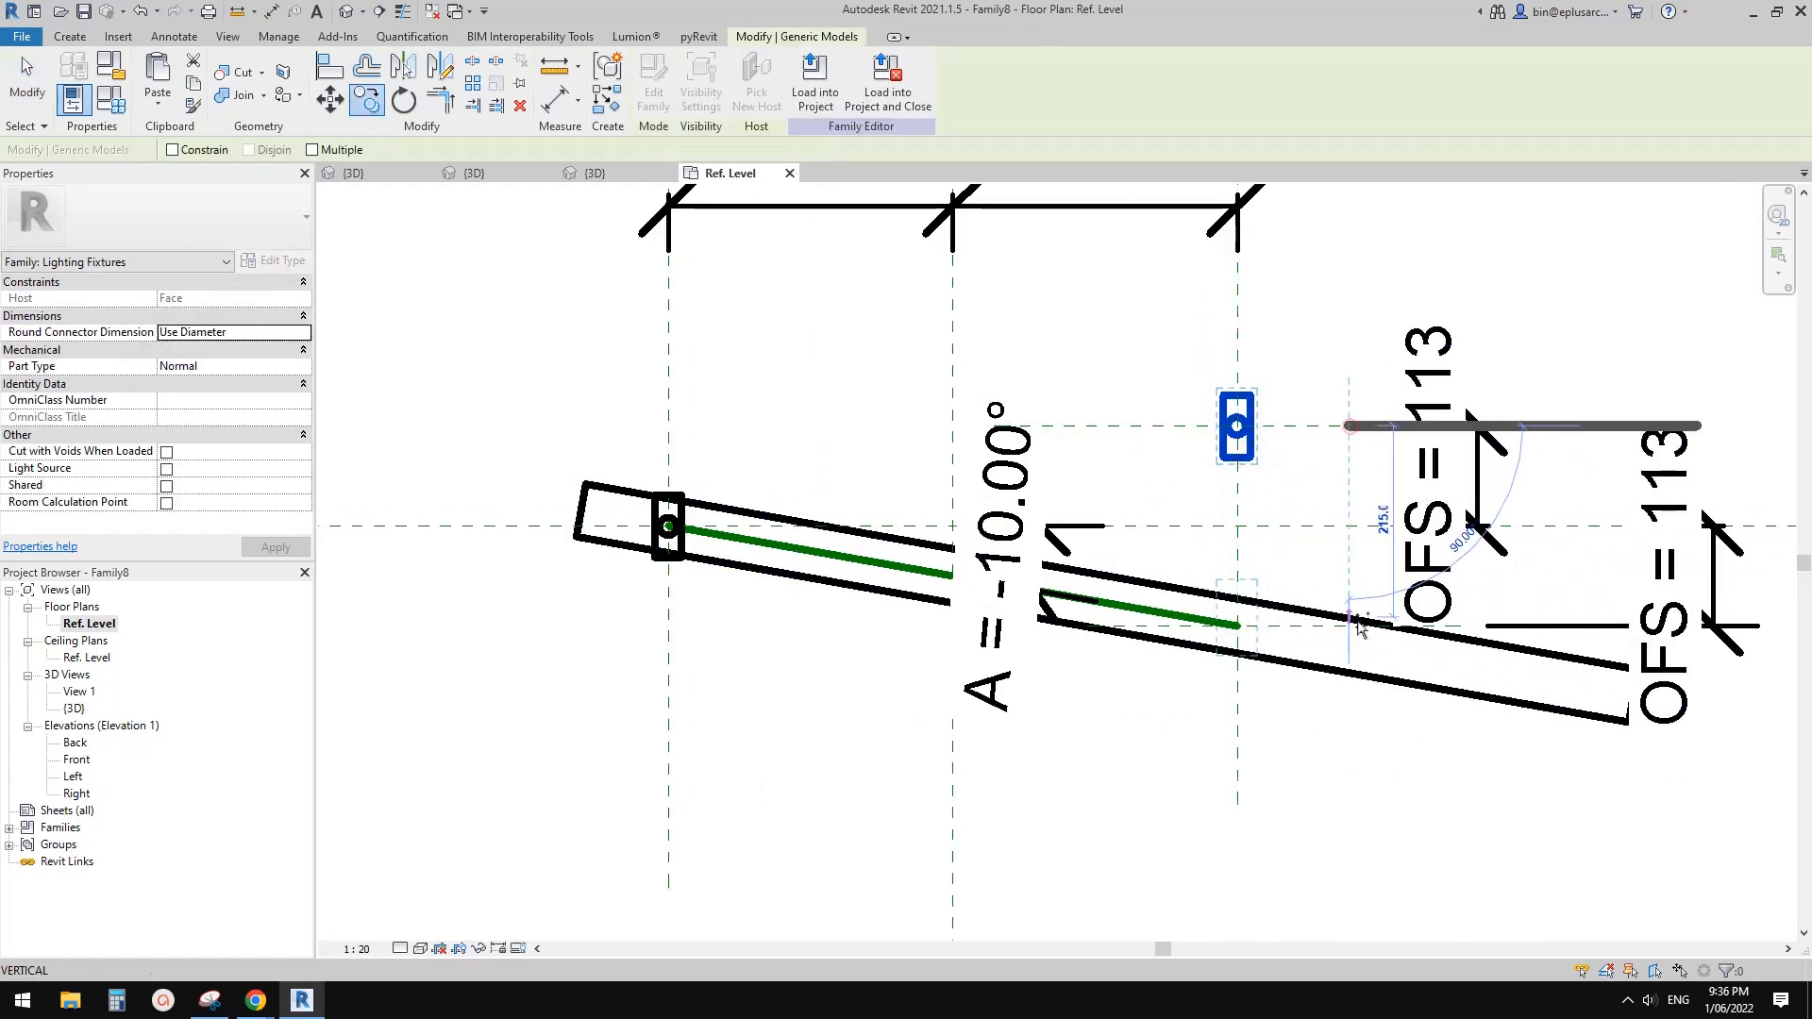
click(1352, 626)
Try to align the copied connector to the vertical reference plane, and undo the alignment.
key(a)
key(l)
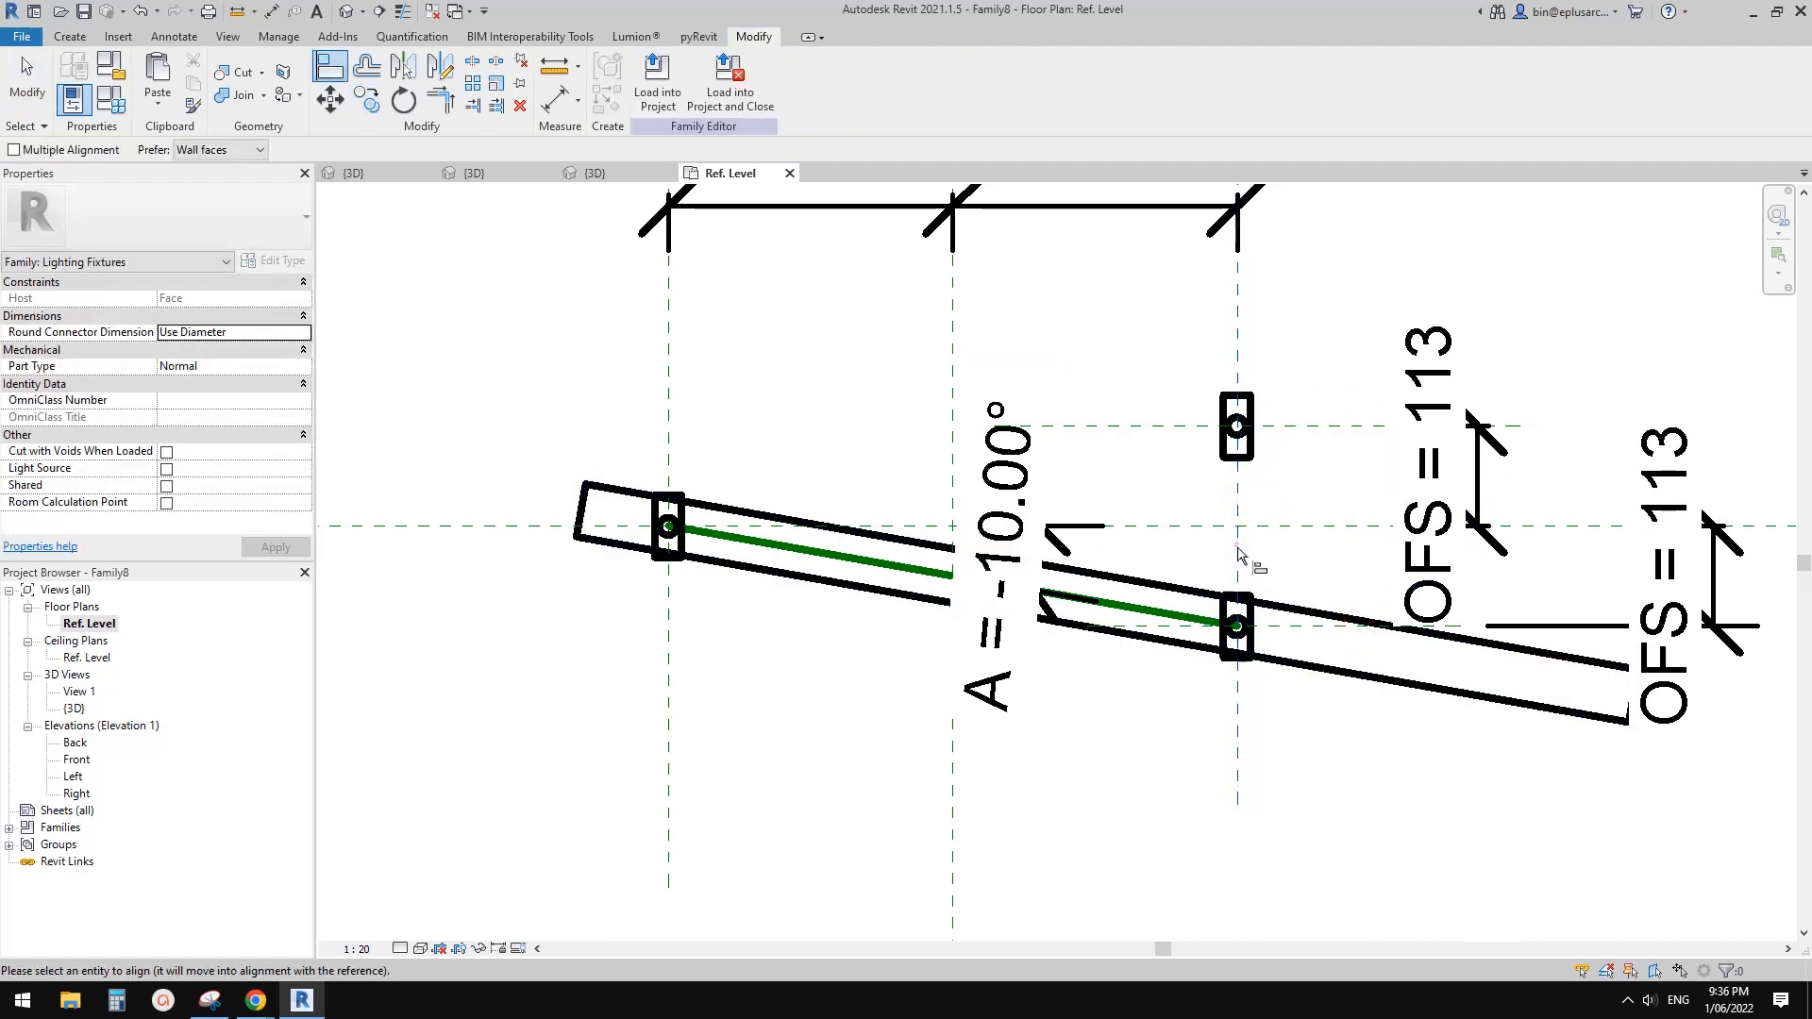
click(1237, 555)
key(Escape)
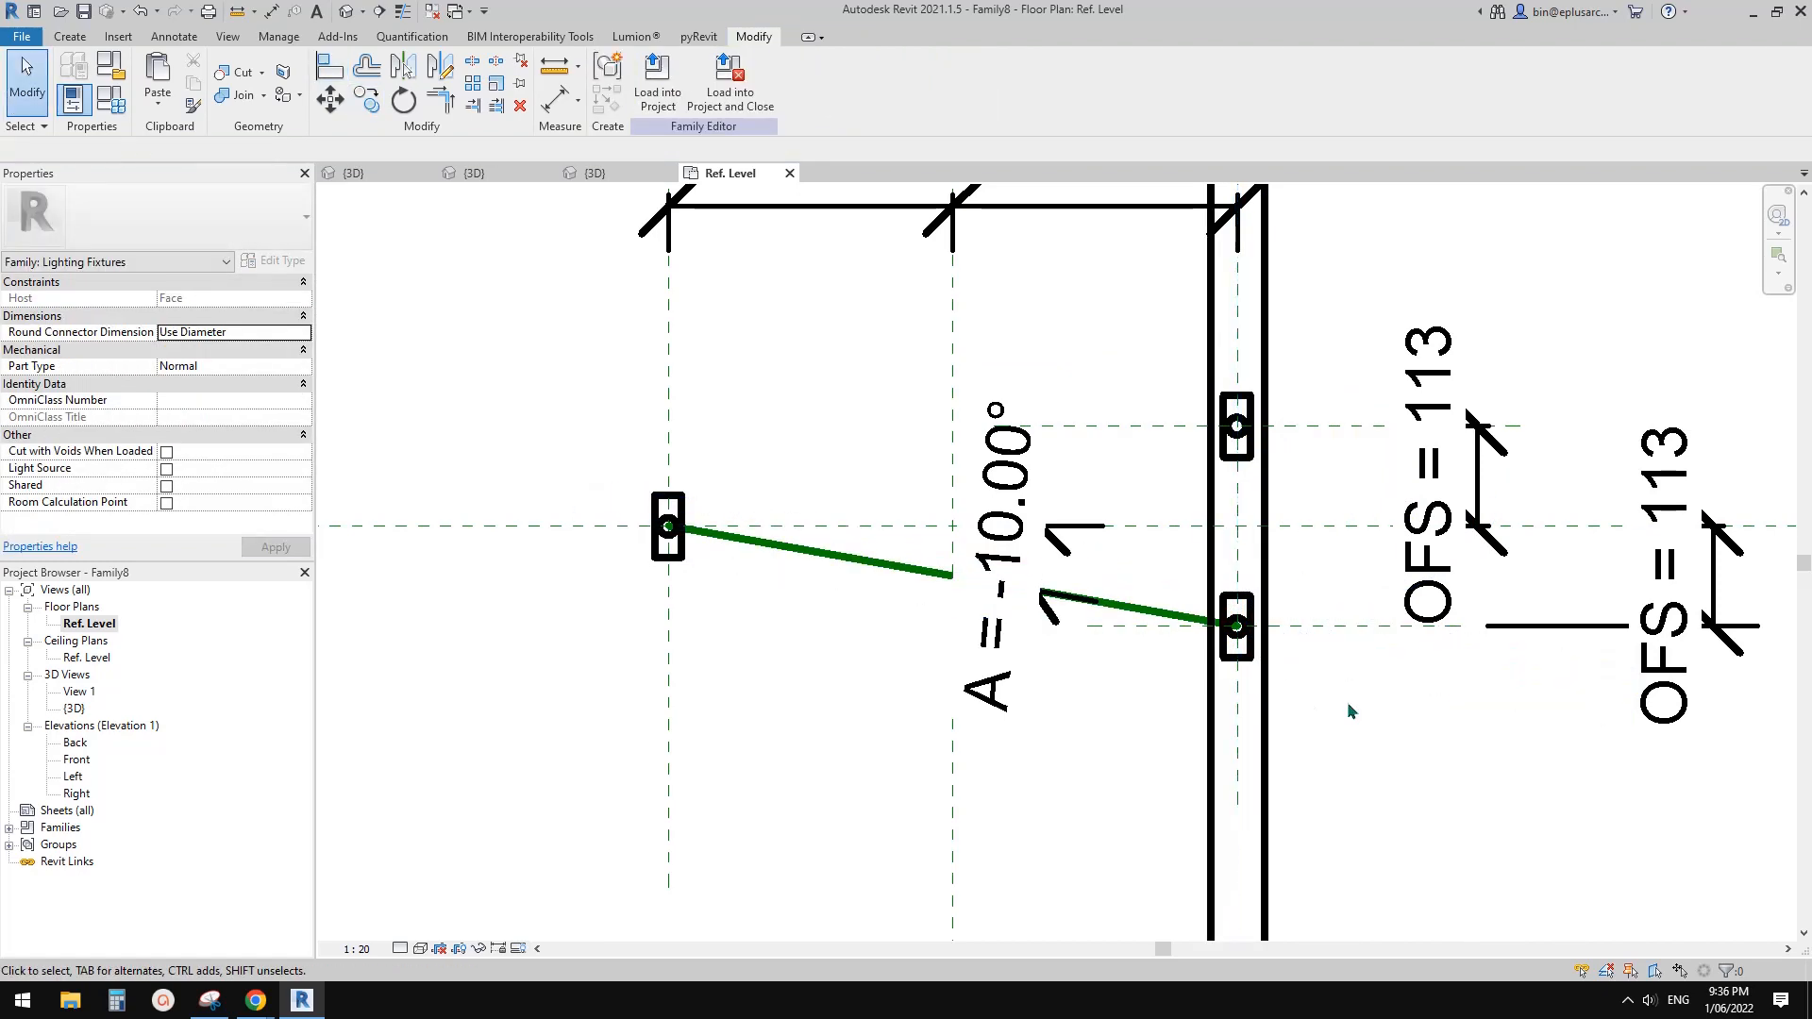
key(ctrl+z)
Align the copied connector's center with the vertical reference plane and lock the alignment.
middle_drag(1328, 651, 1327, 664)
key(a)
key(l)
click(1237, 548)
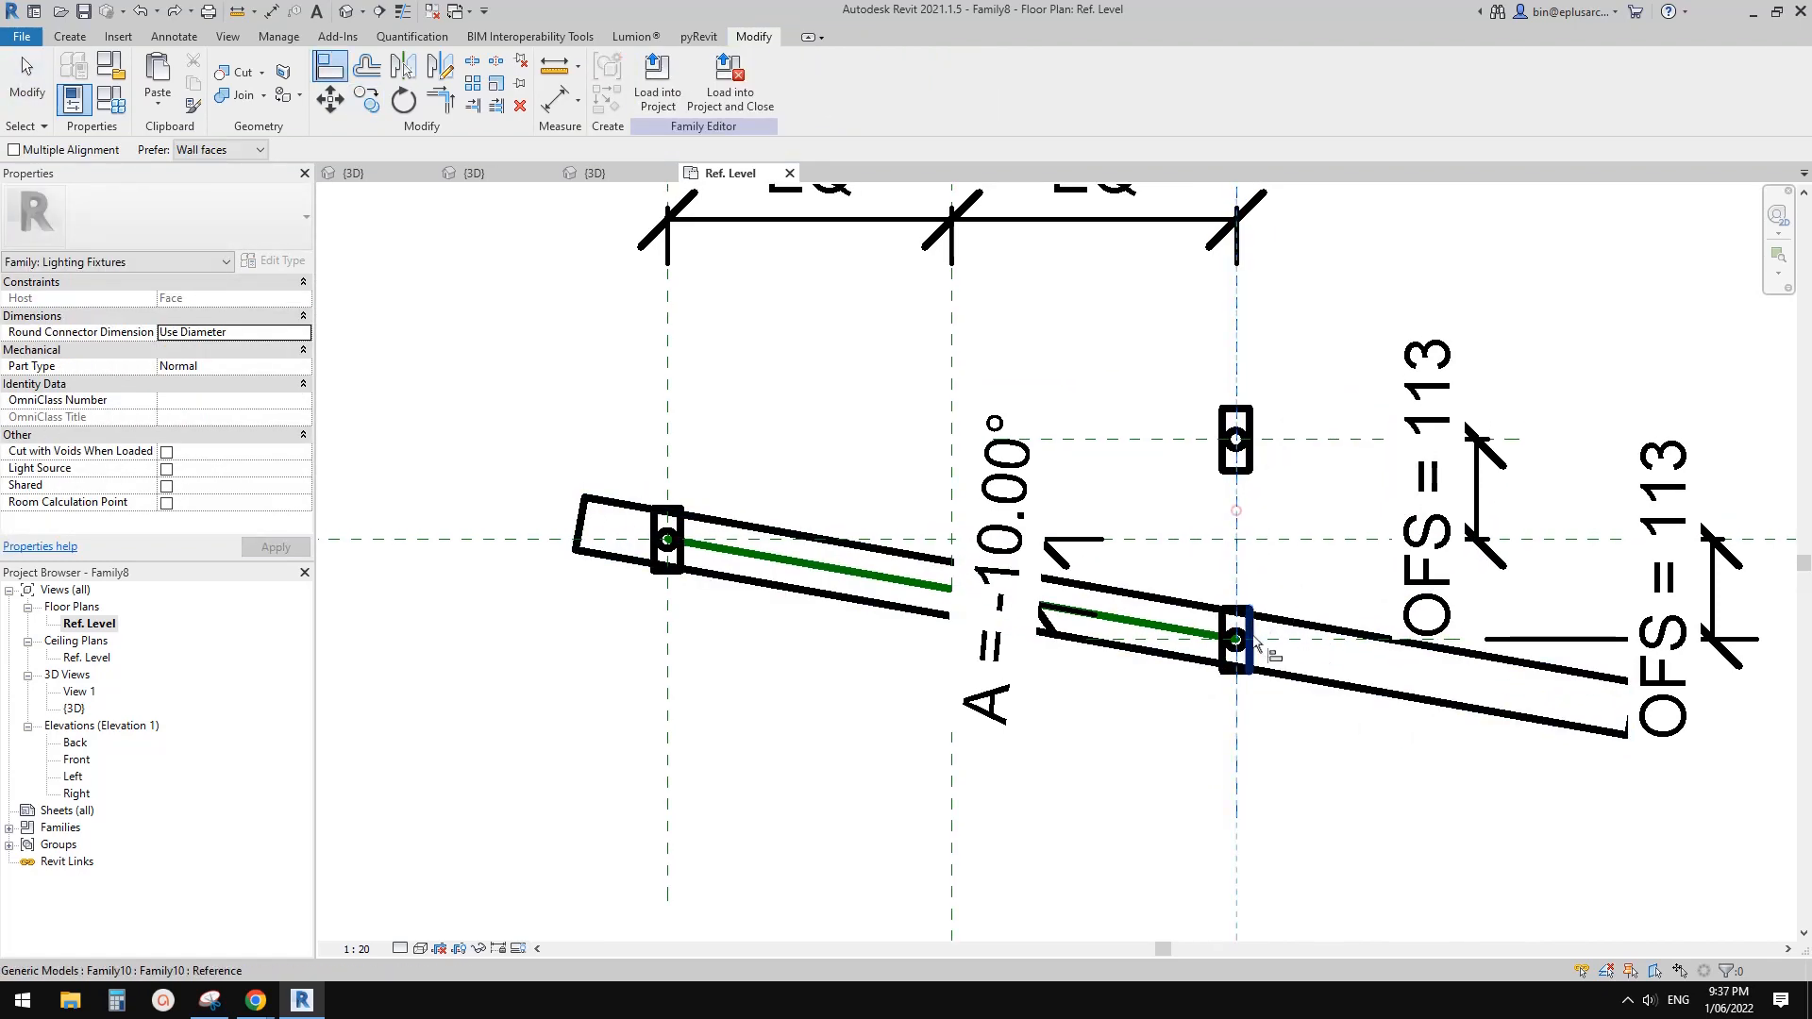
click(1240, 653)
click(1270, 533)
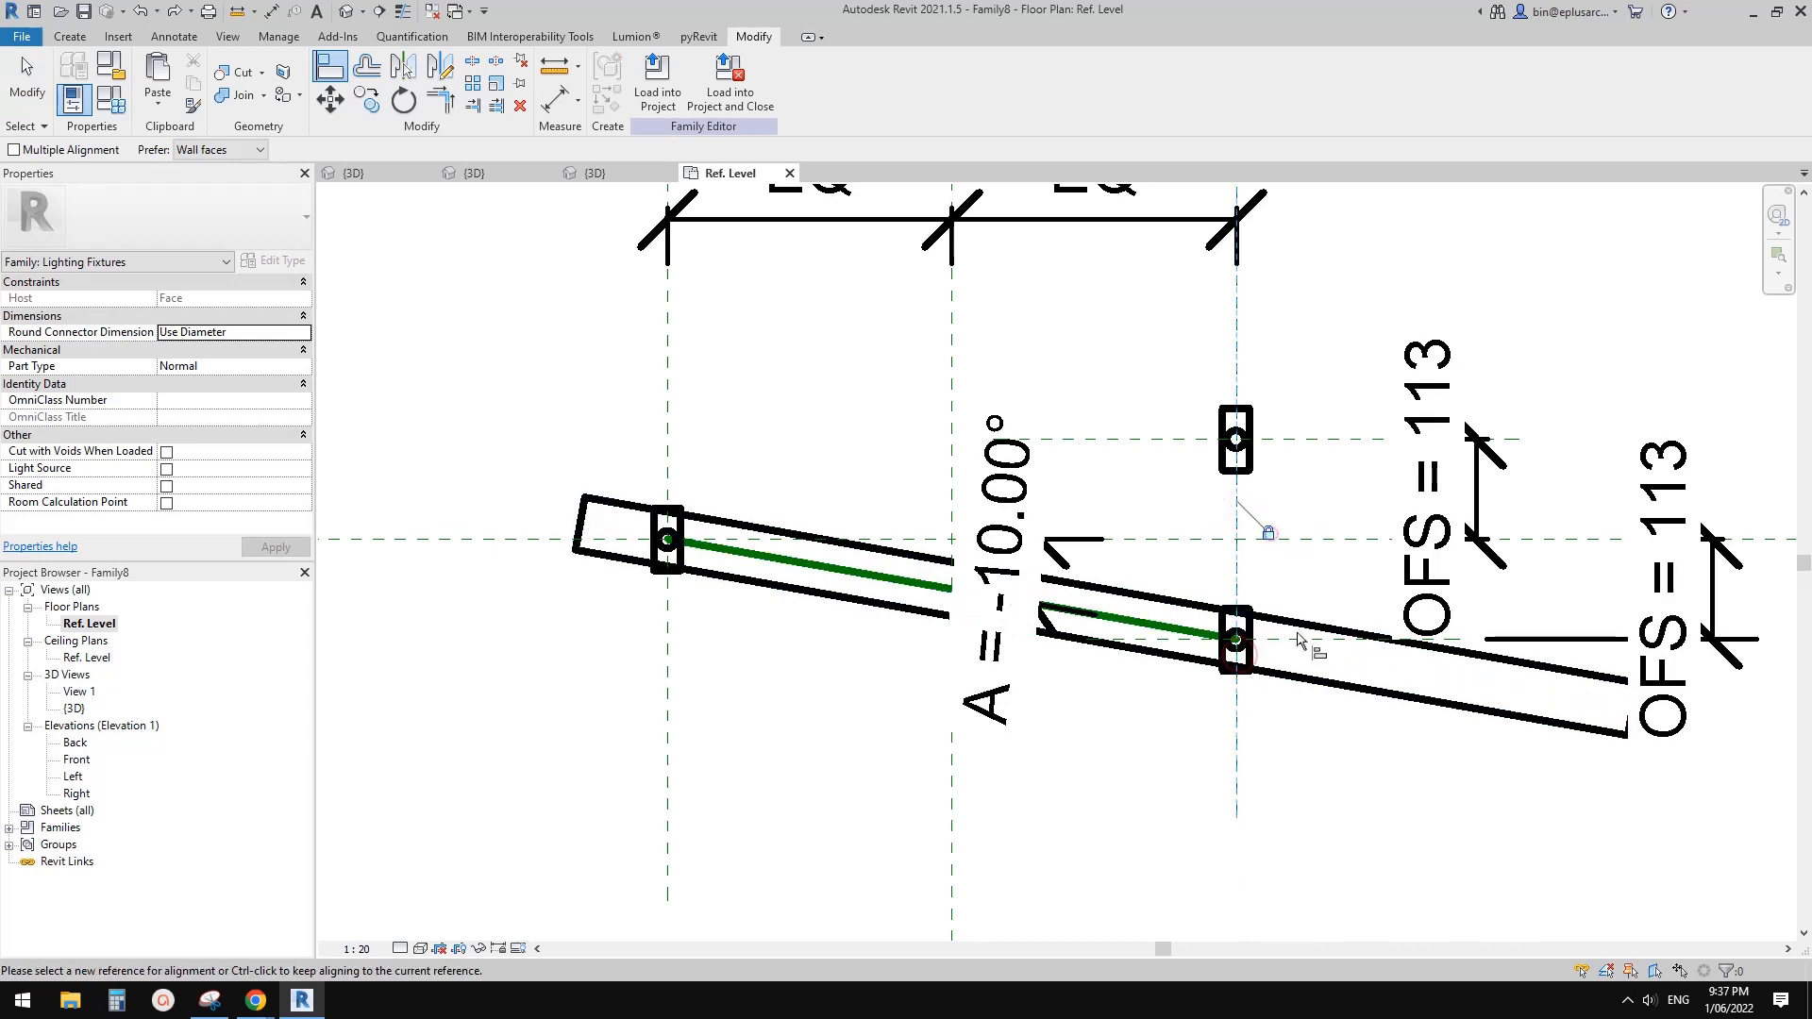
Align the copied connector's Center (Front/Back) reference with the lower OFS reference plane and lock it.
click(1297, 638)
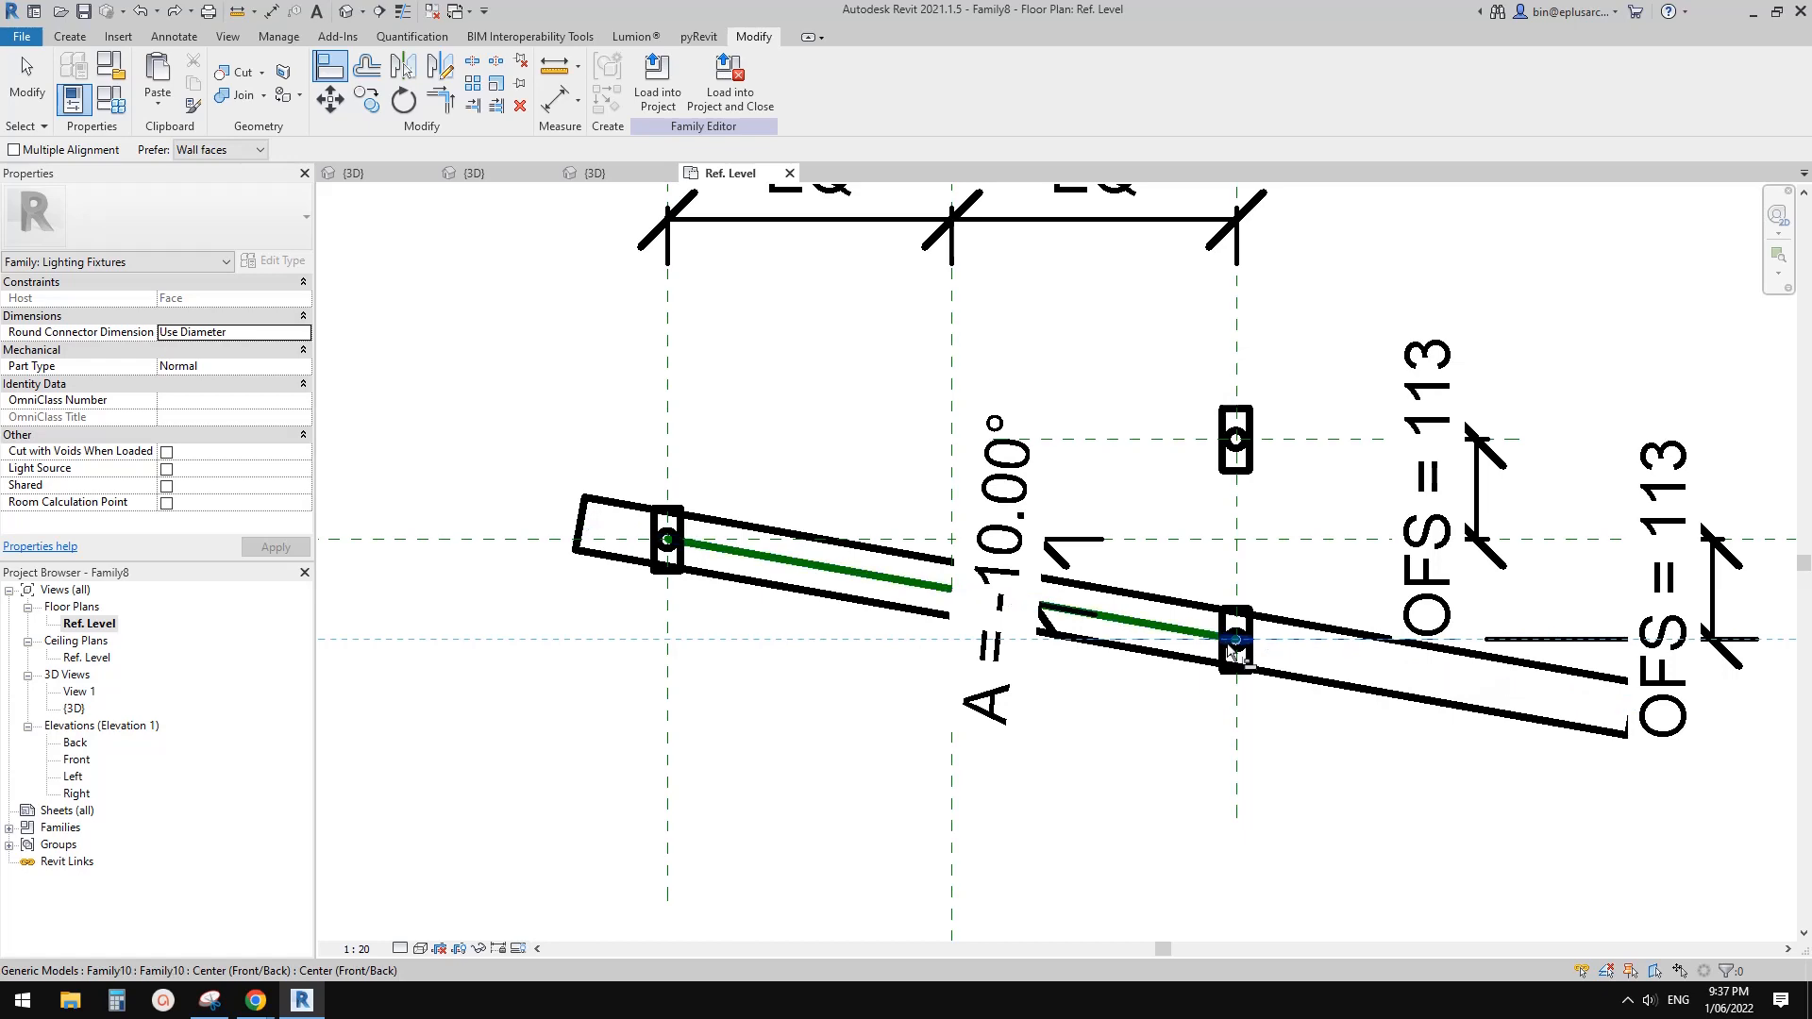
scroll(1230, 651, up, 6)
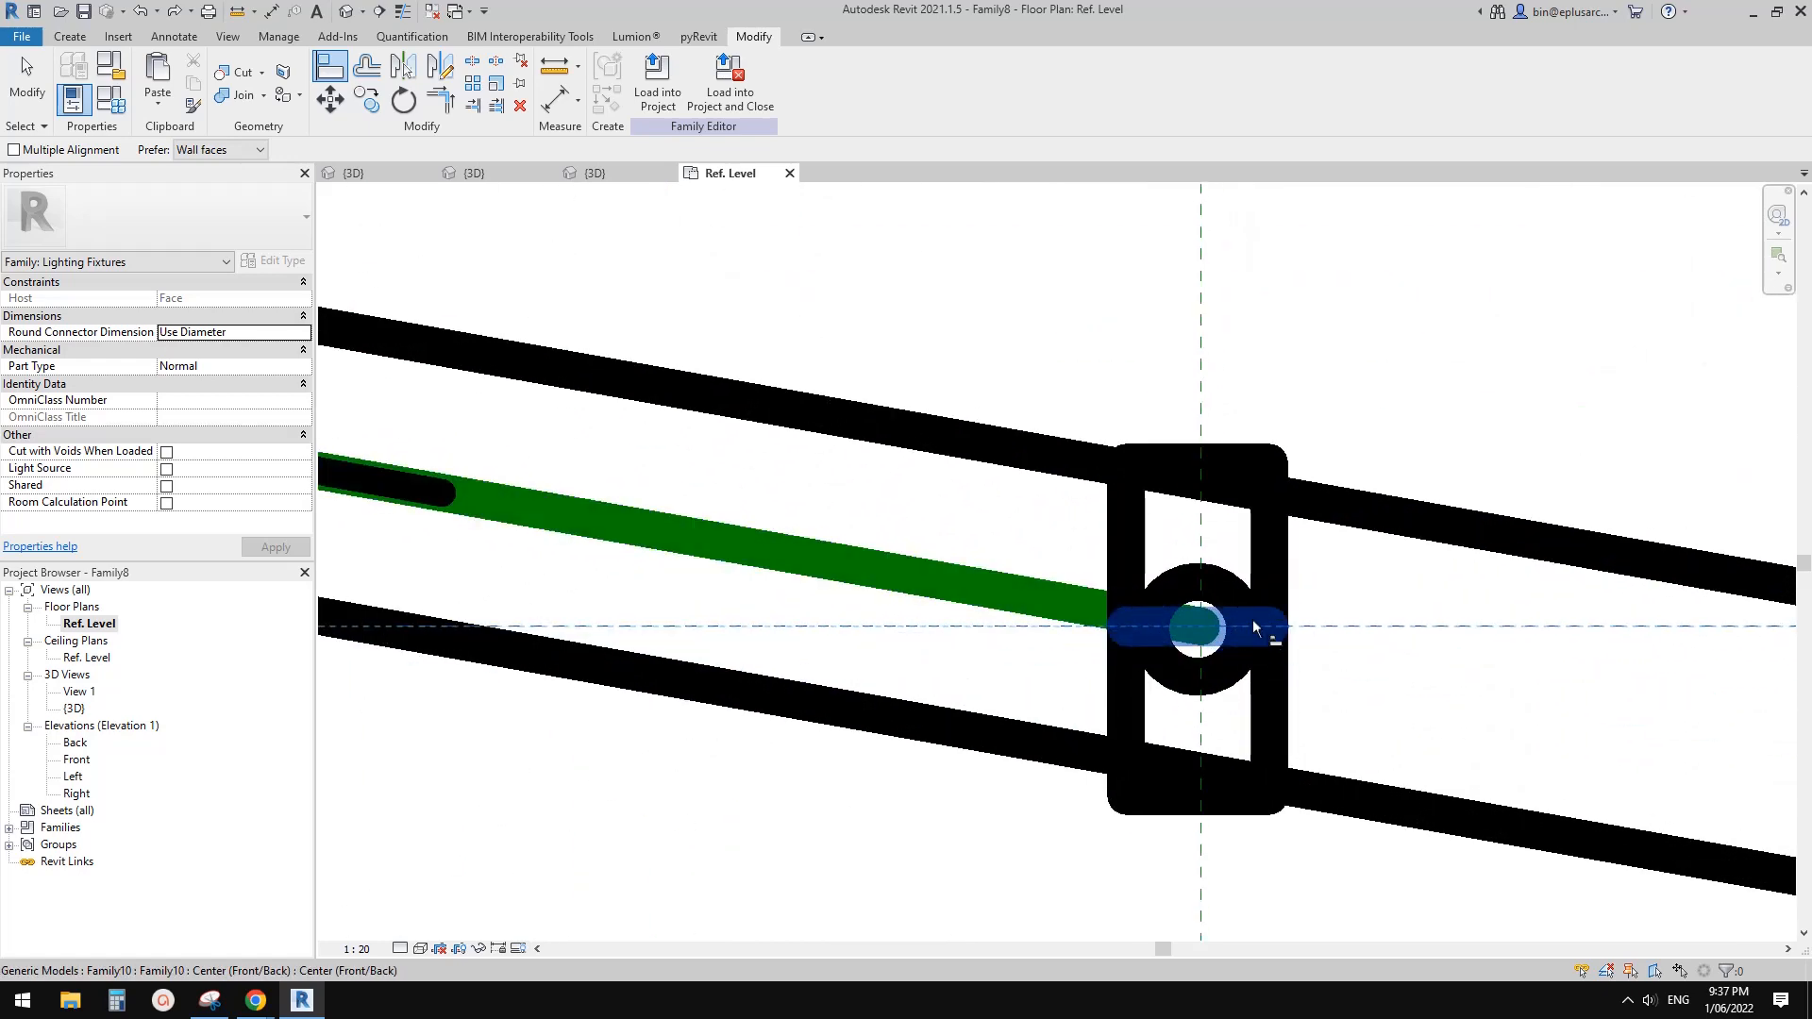
scroll(1244, 630, down, 2)
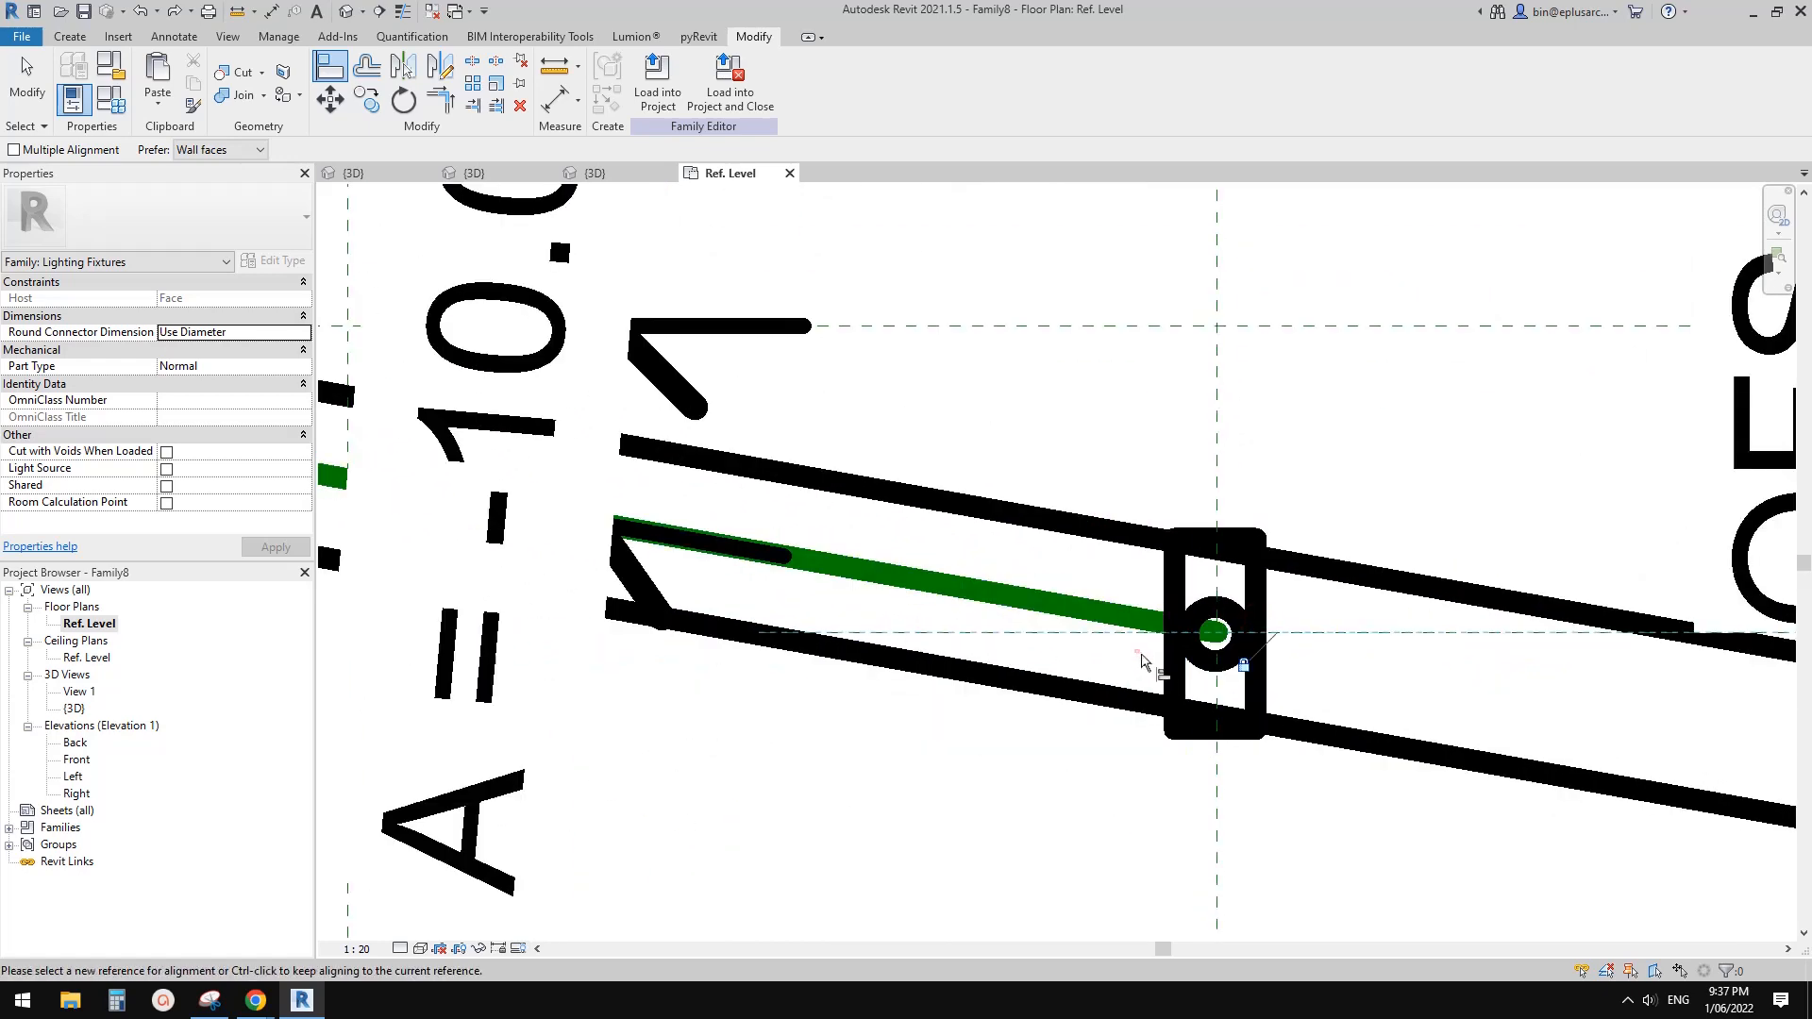
scroll(1169, 642, down, 3)
key(Escape)
scroll(1262, 634, down, 2)
scroll(1270, 640, up, 1)
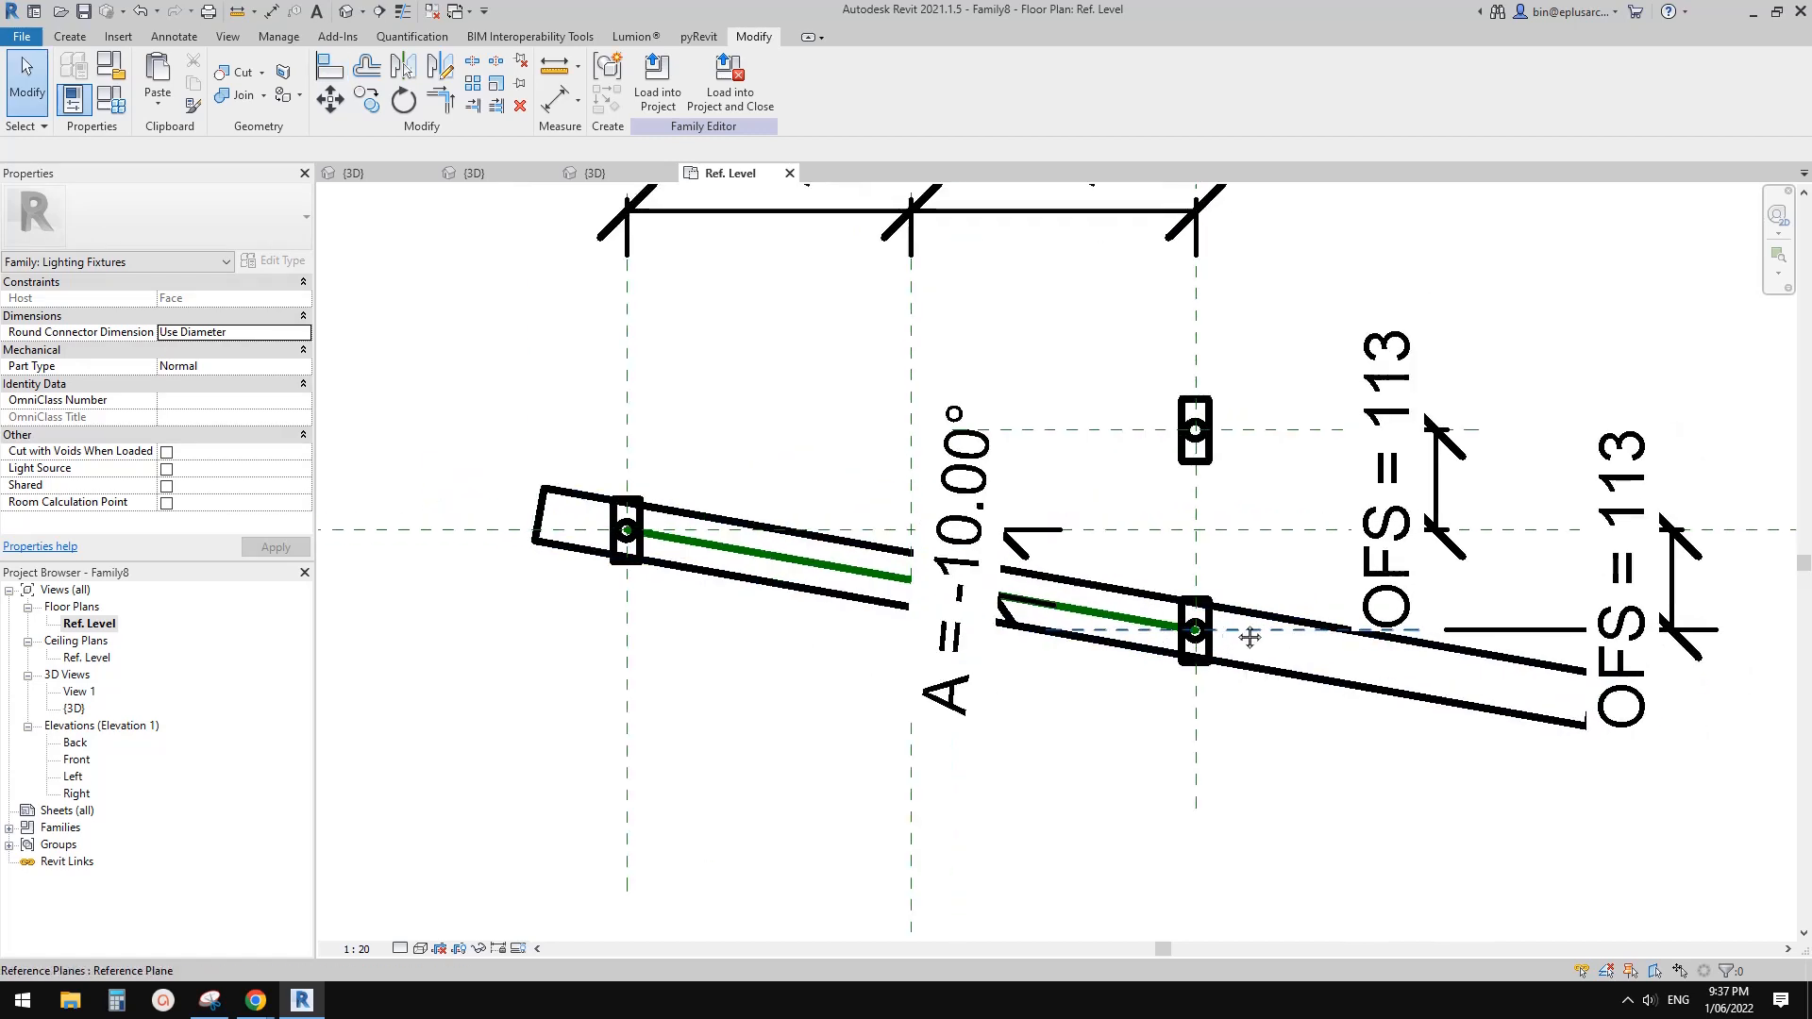
Associate the upper connector's Visible property with a new Yes/No family parameter named VISP.
middle_drag(1319, 649, 1340, 652)
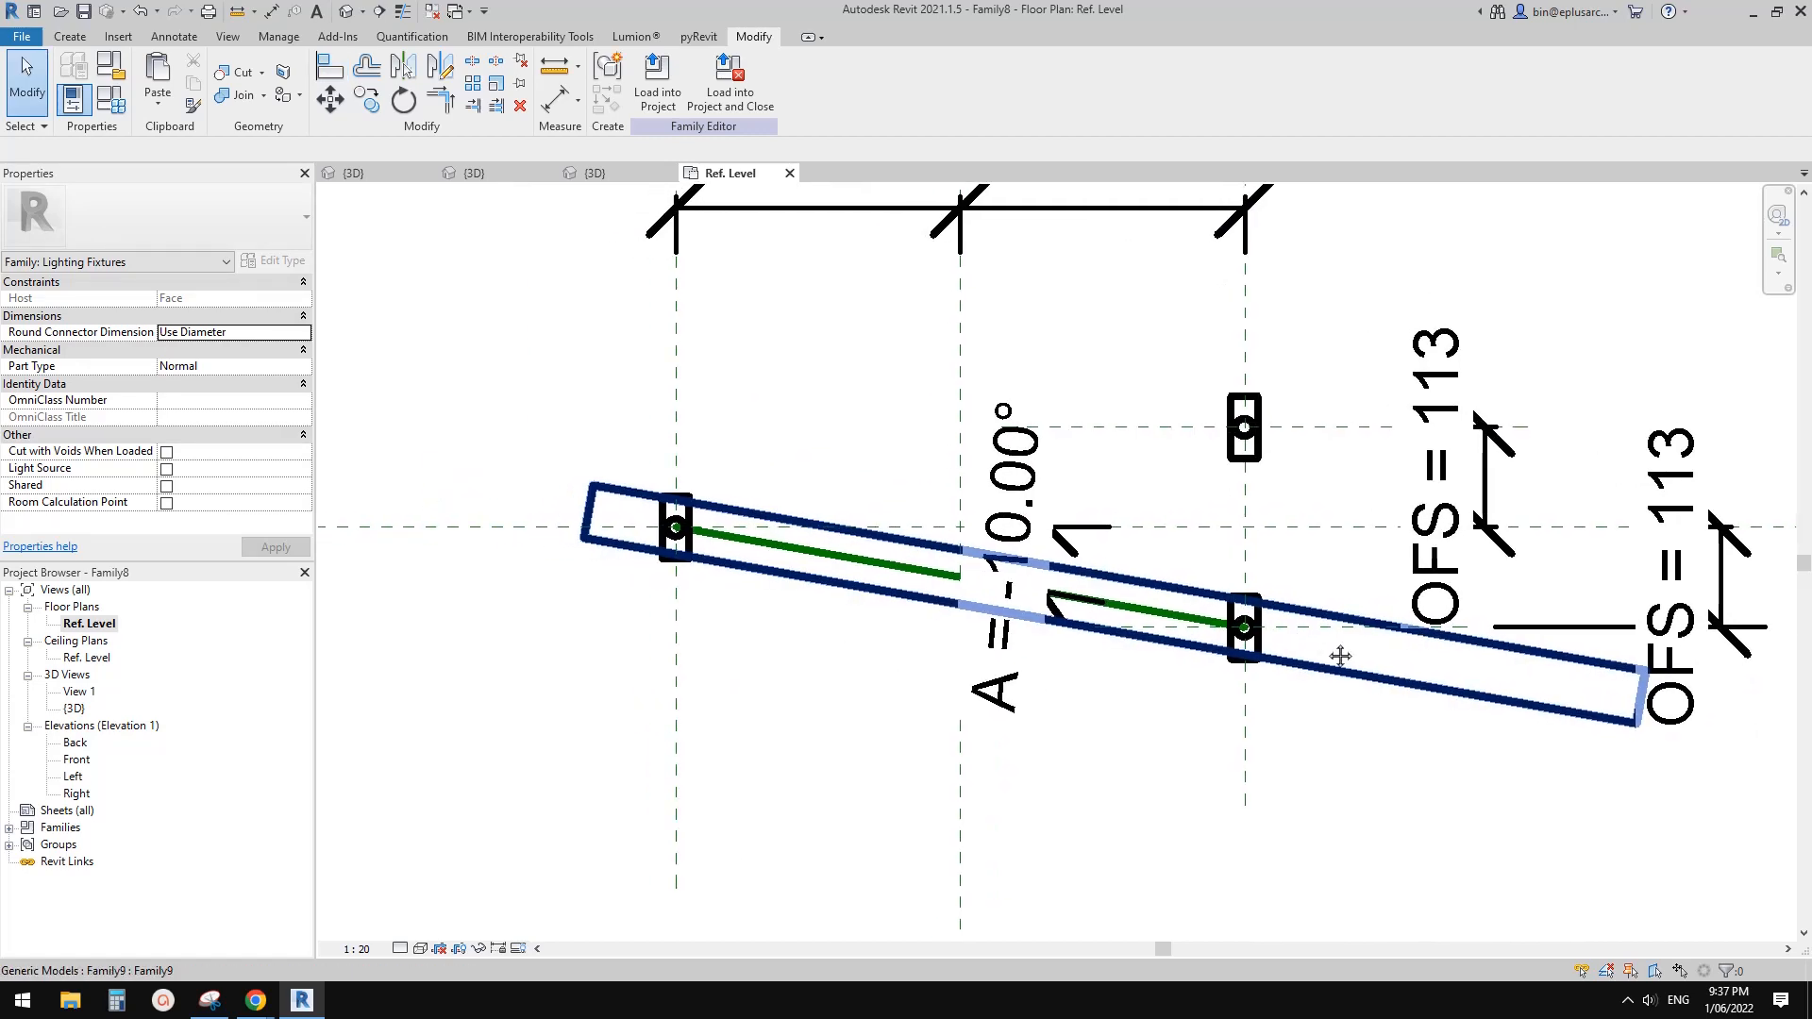
middle_drag(1277, 483, 1230, 522)
click(1212, 506)
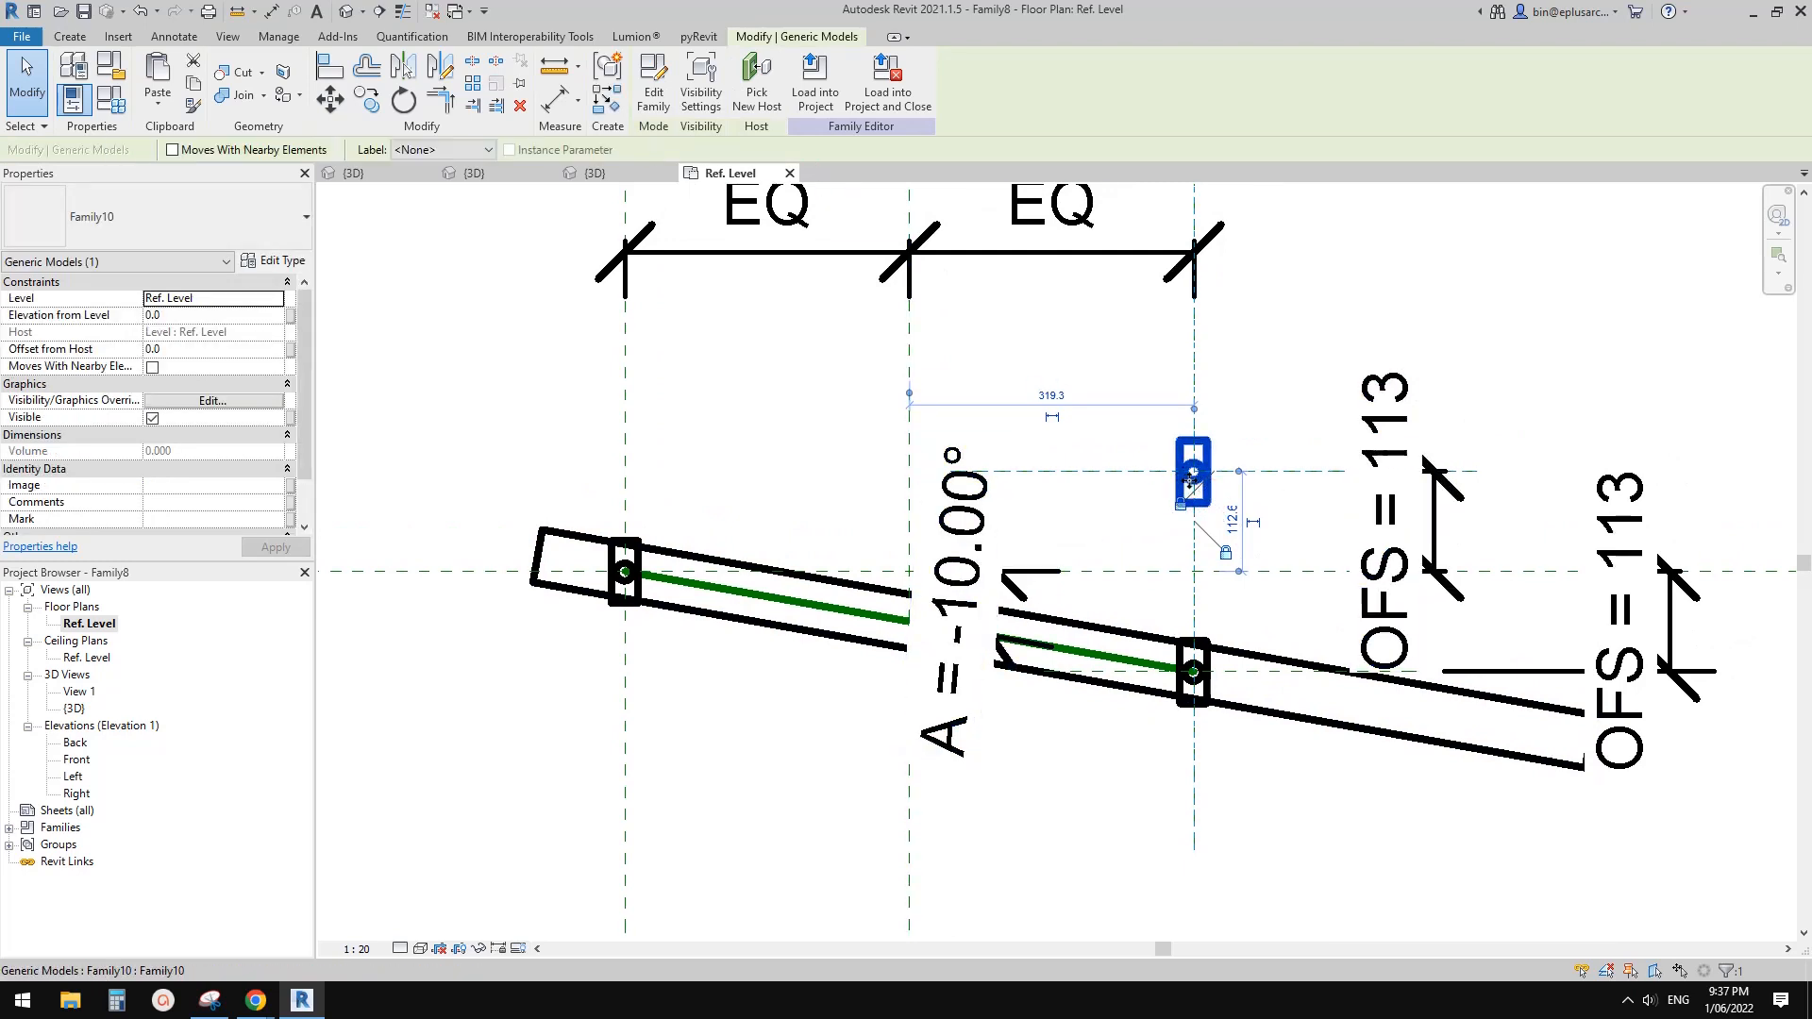
click(290, 418)
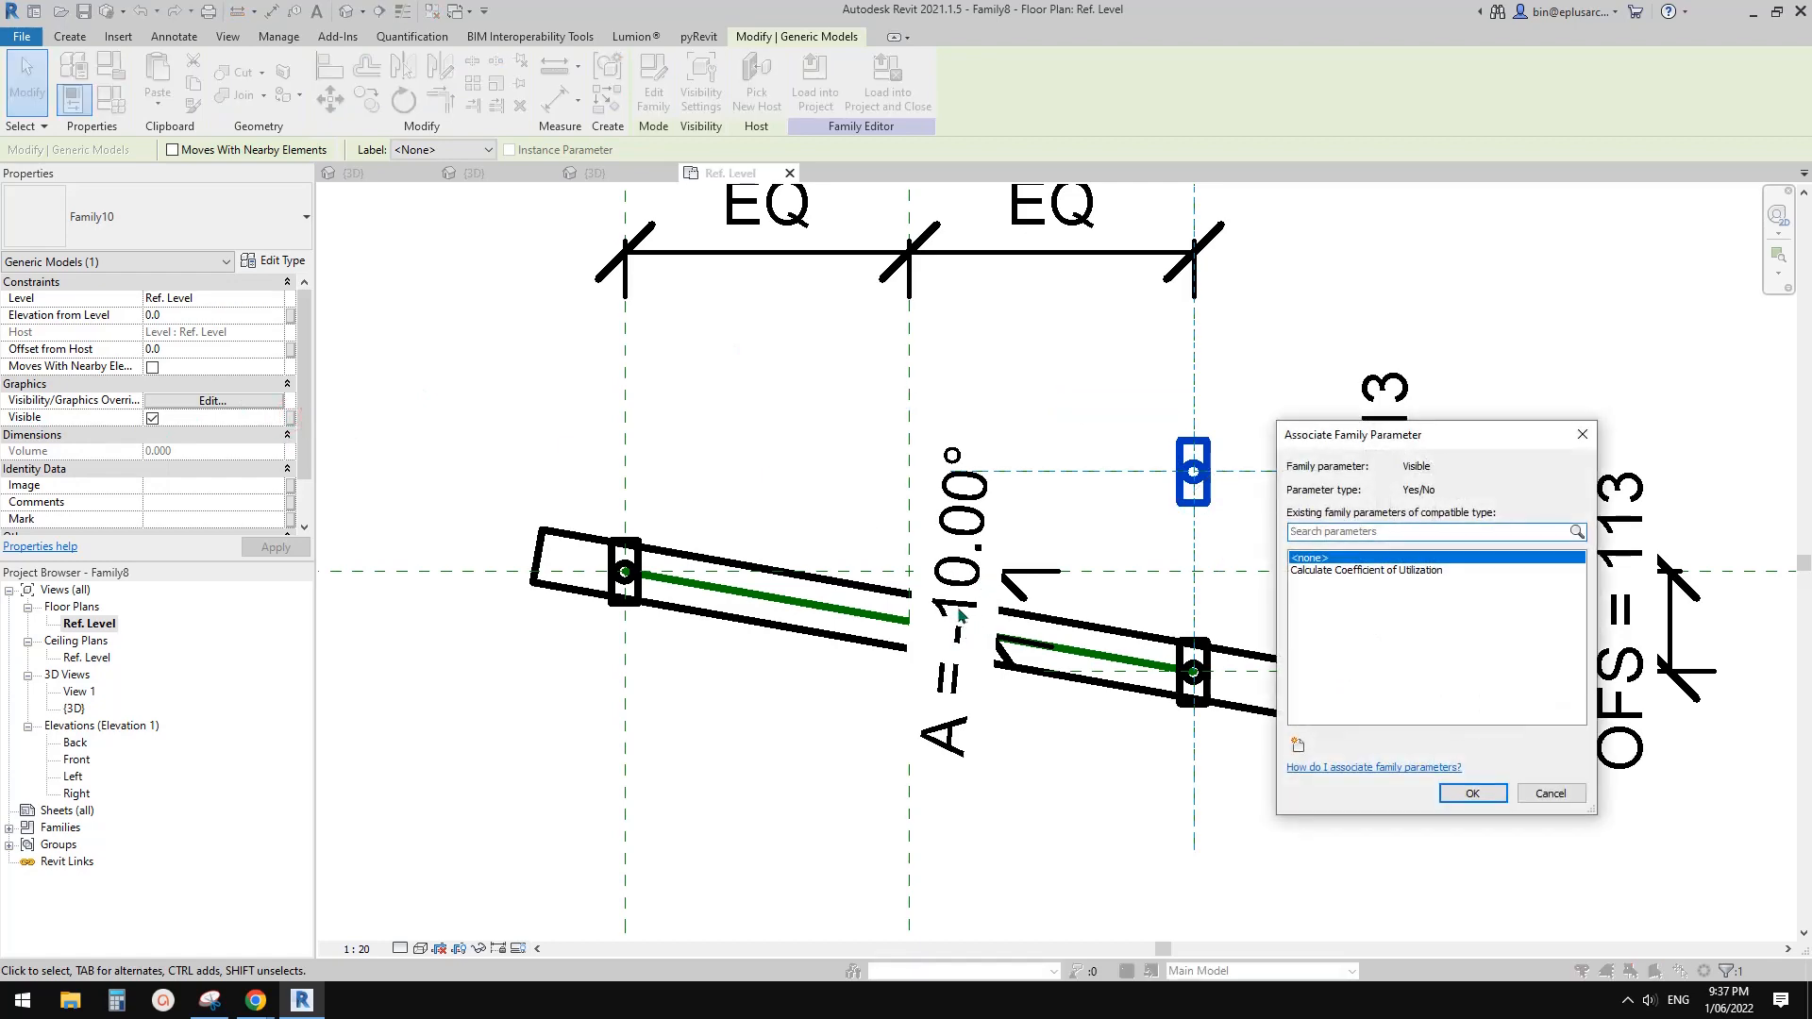
click(1297, 746)
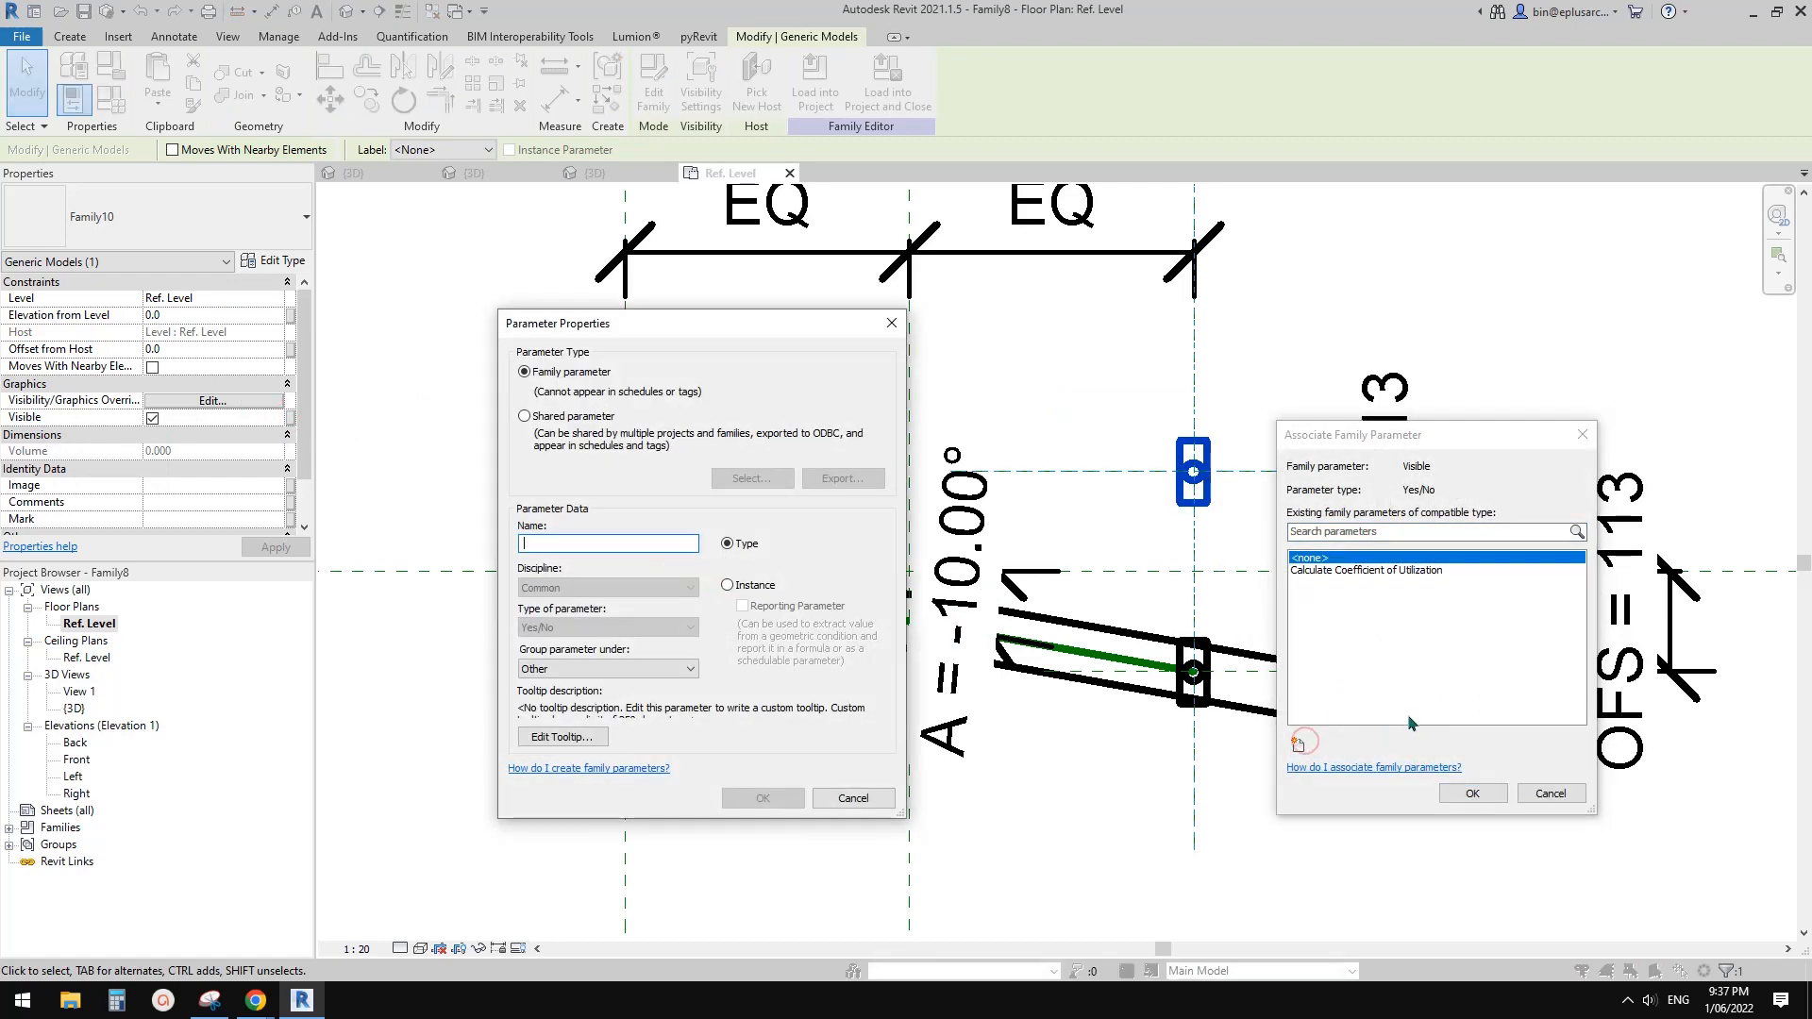
text(VISP)
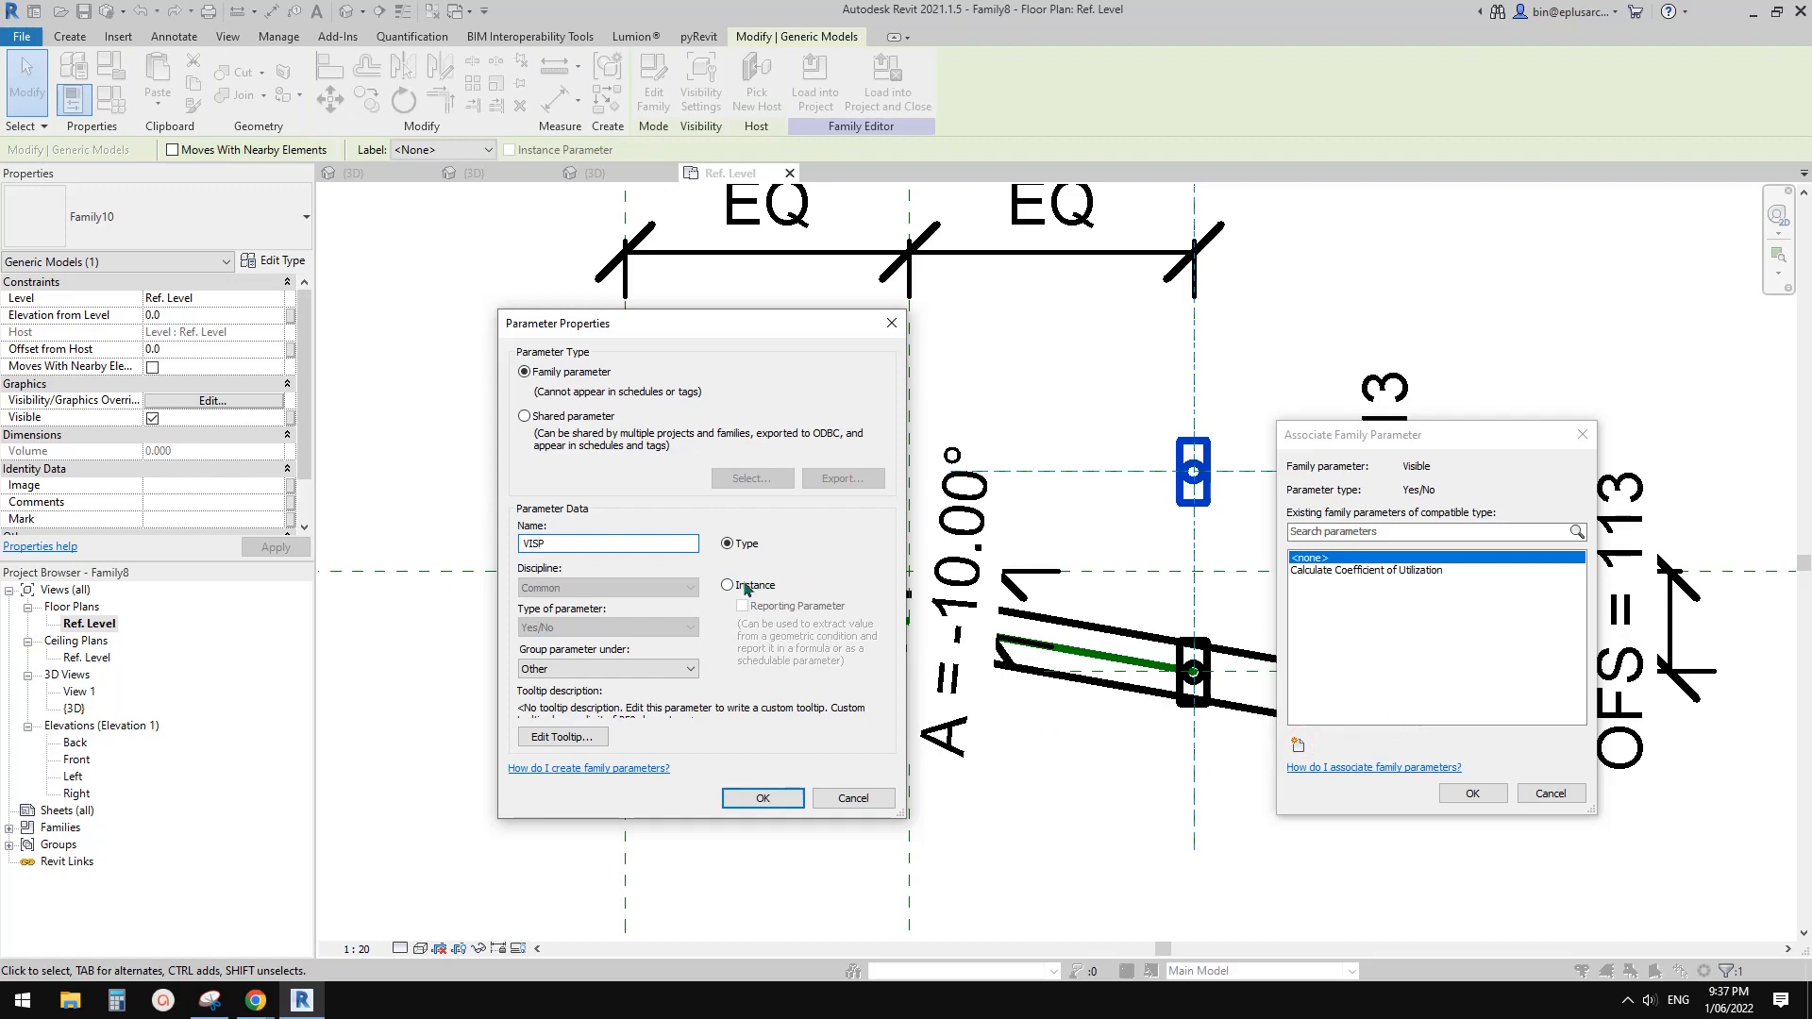
click(763, 798)
click(1472, 793)
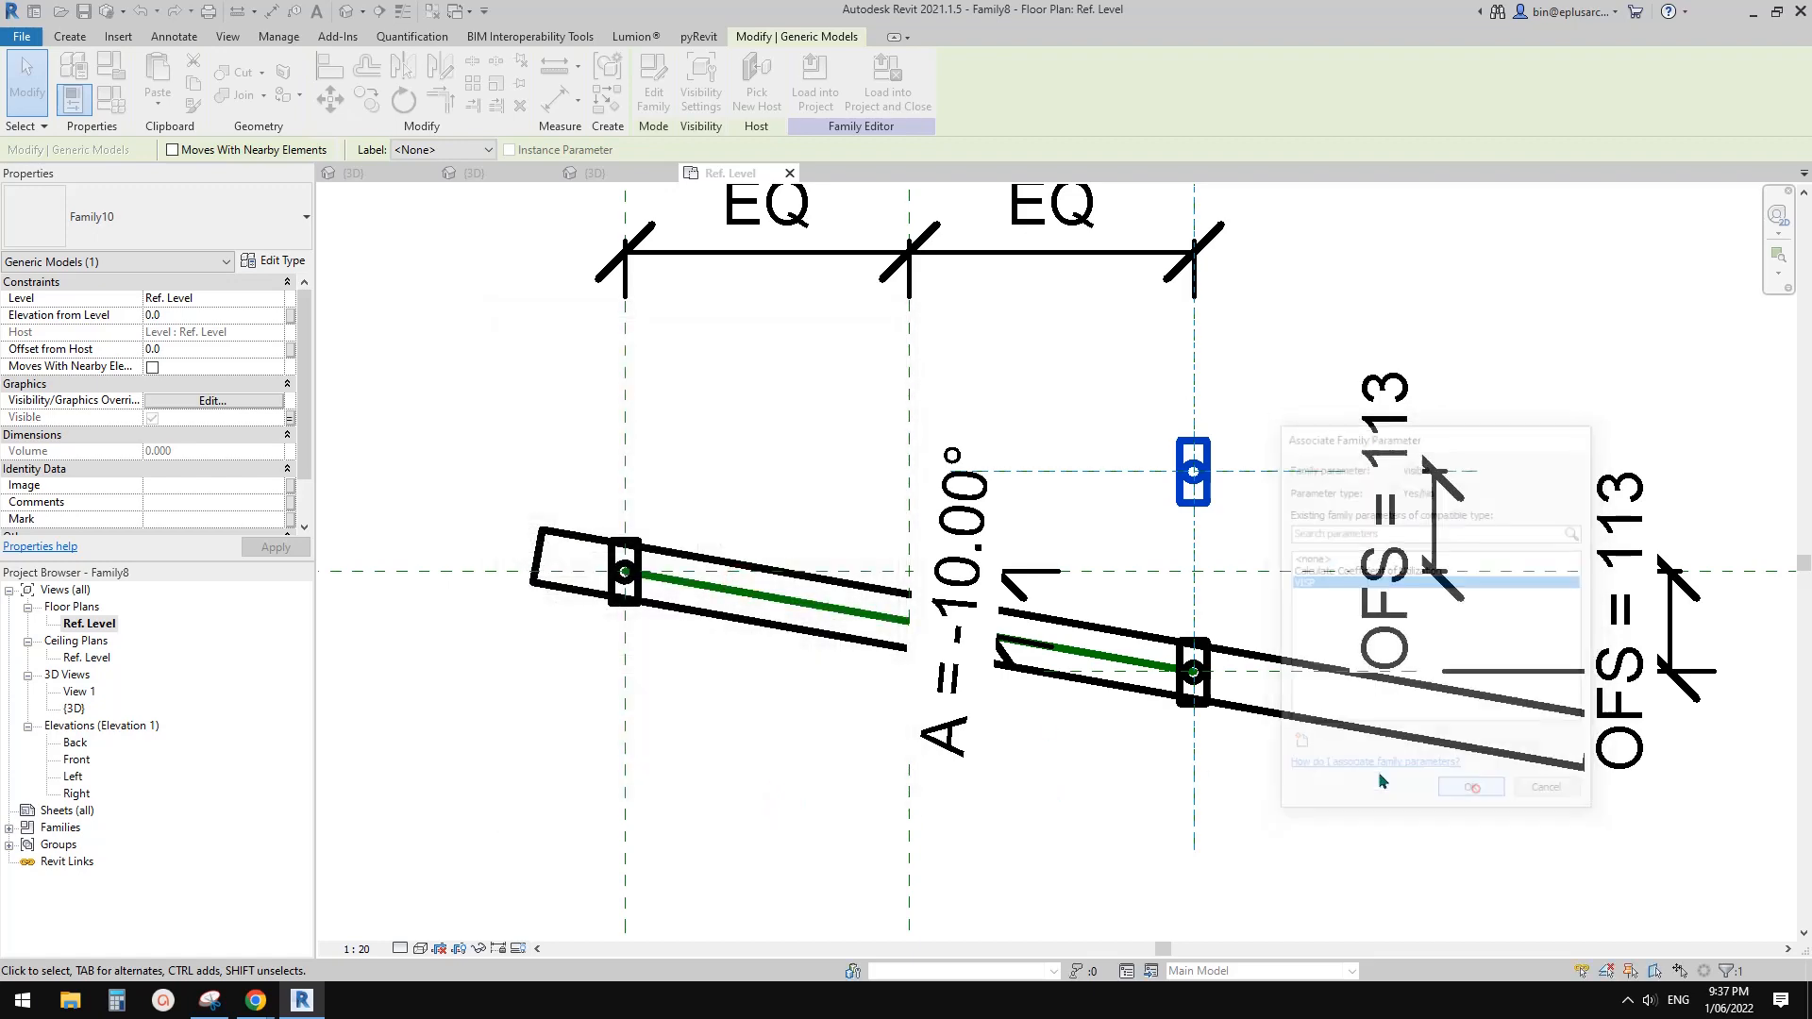
Associate the lower bracket's Visible property with a new instance family parameter named VISN.
click(1213, 706)
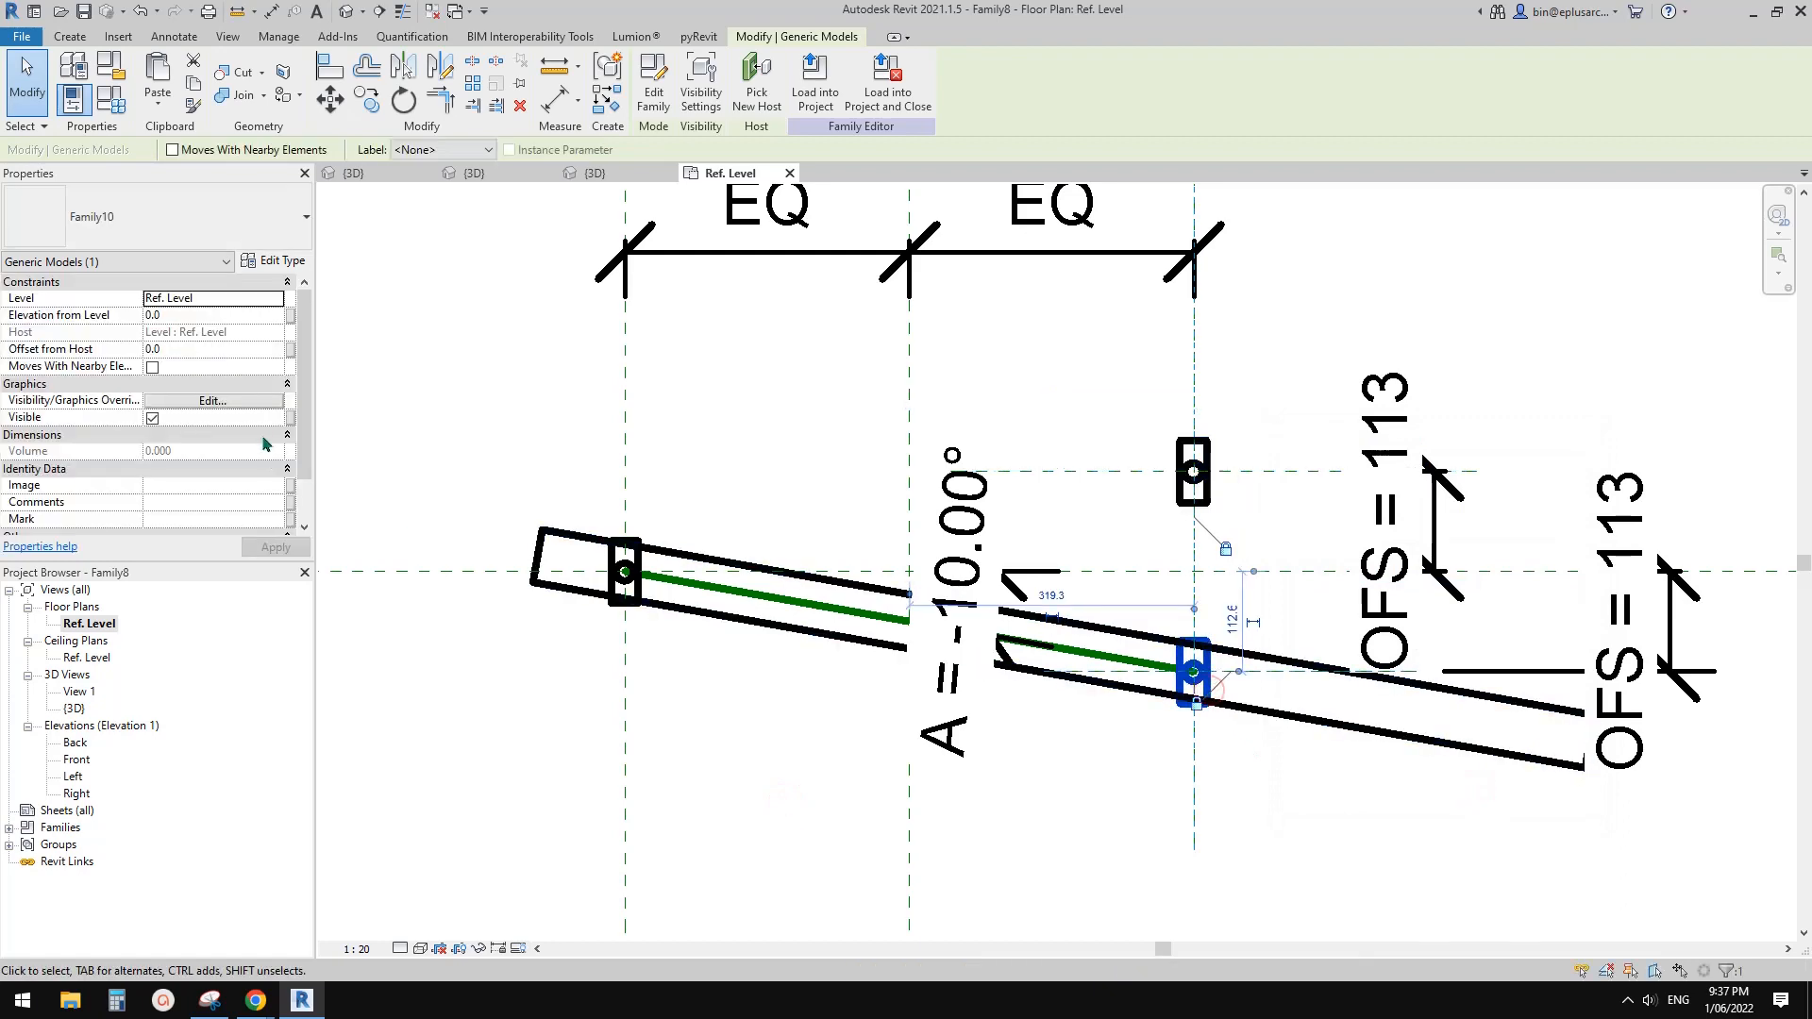
click(290, 419)
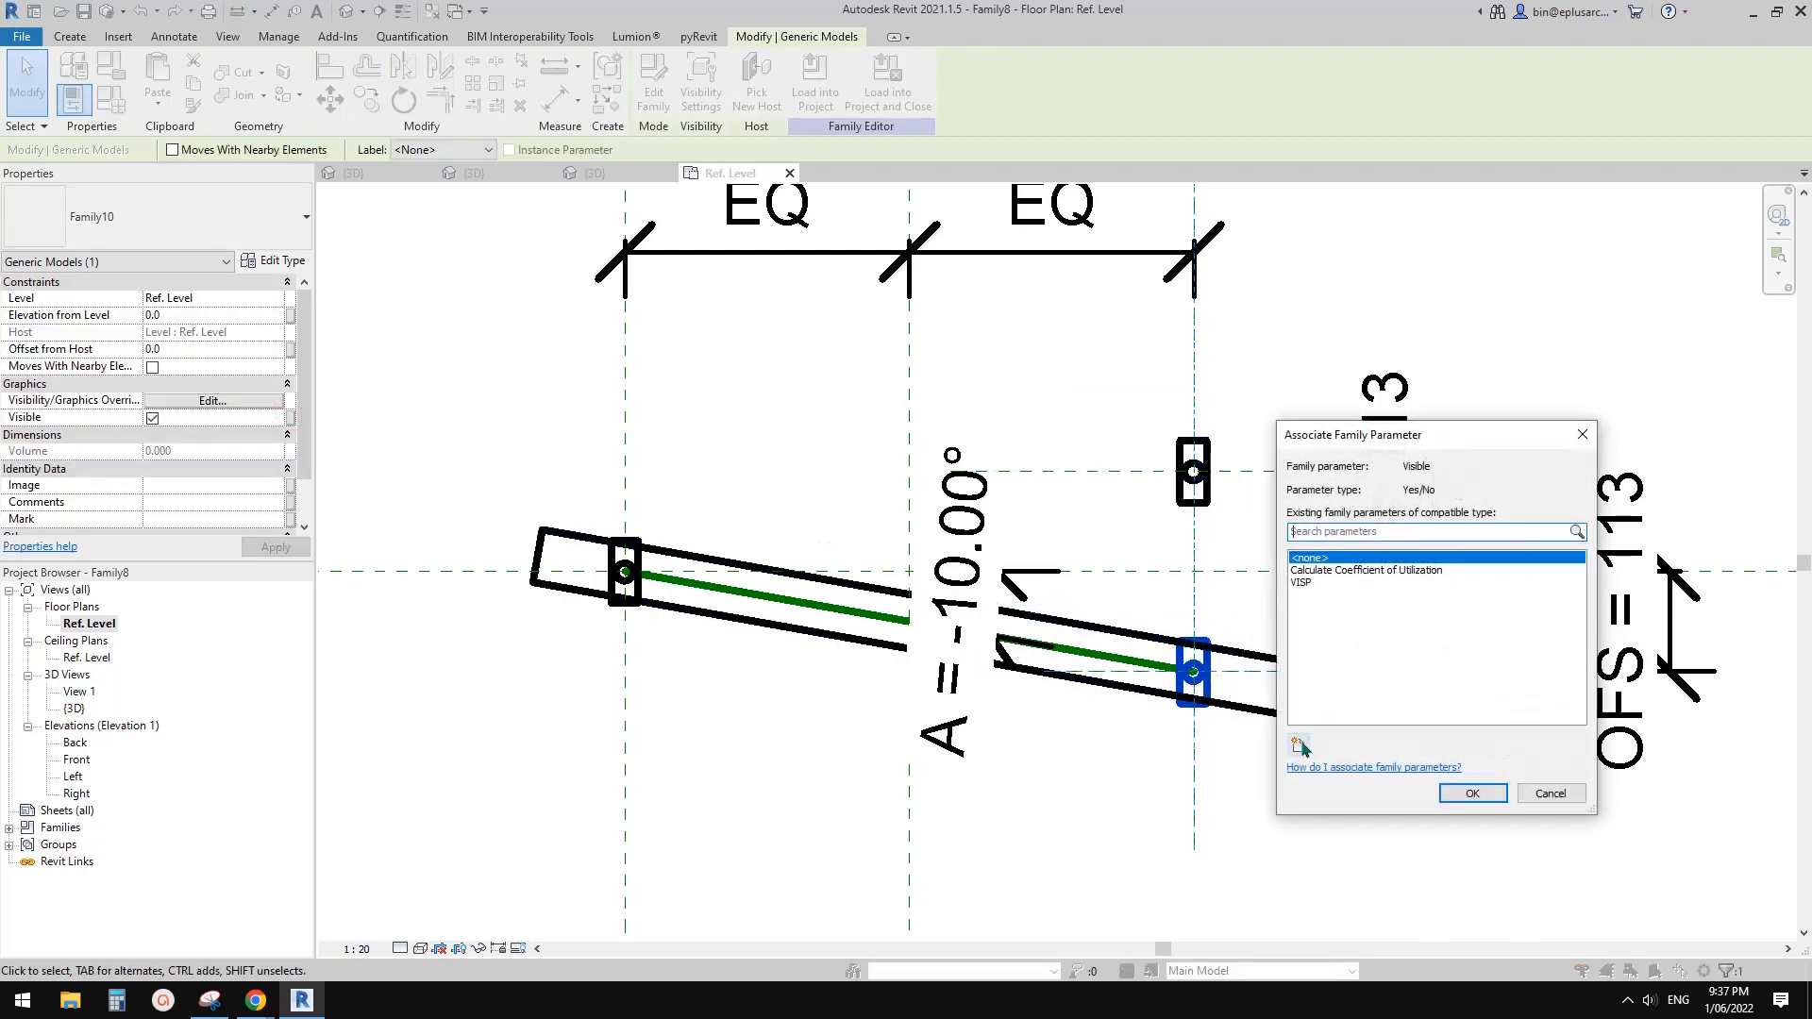
click(1299, 744)
text(VISN)
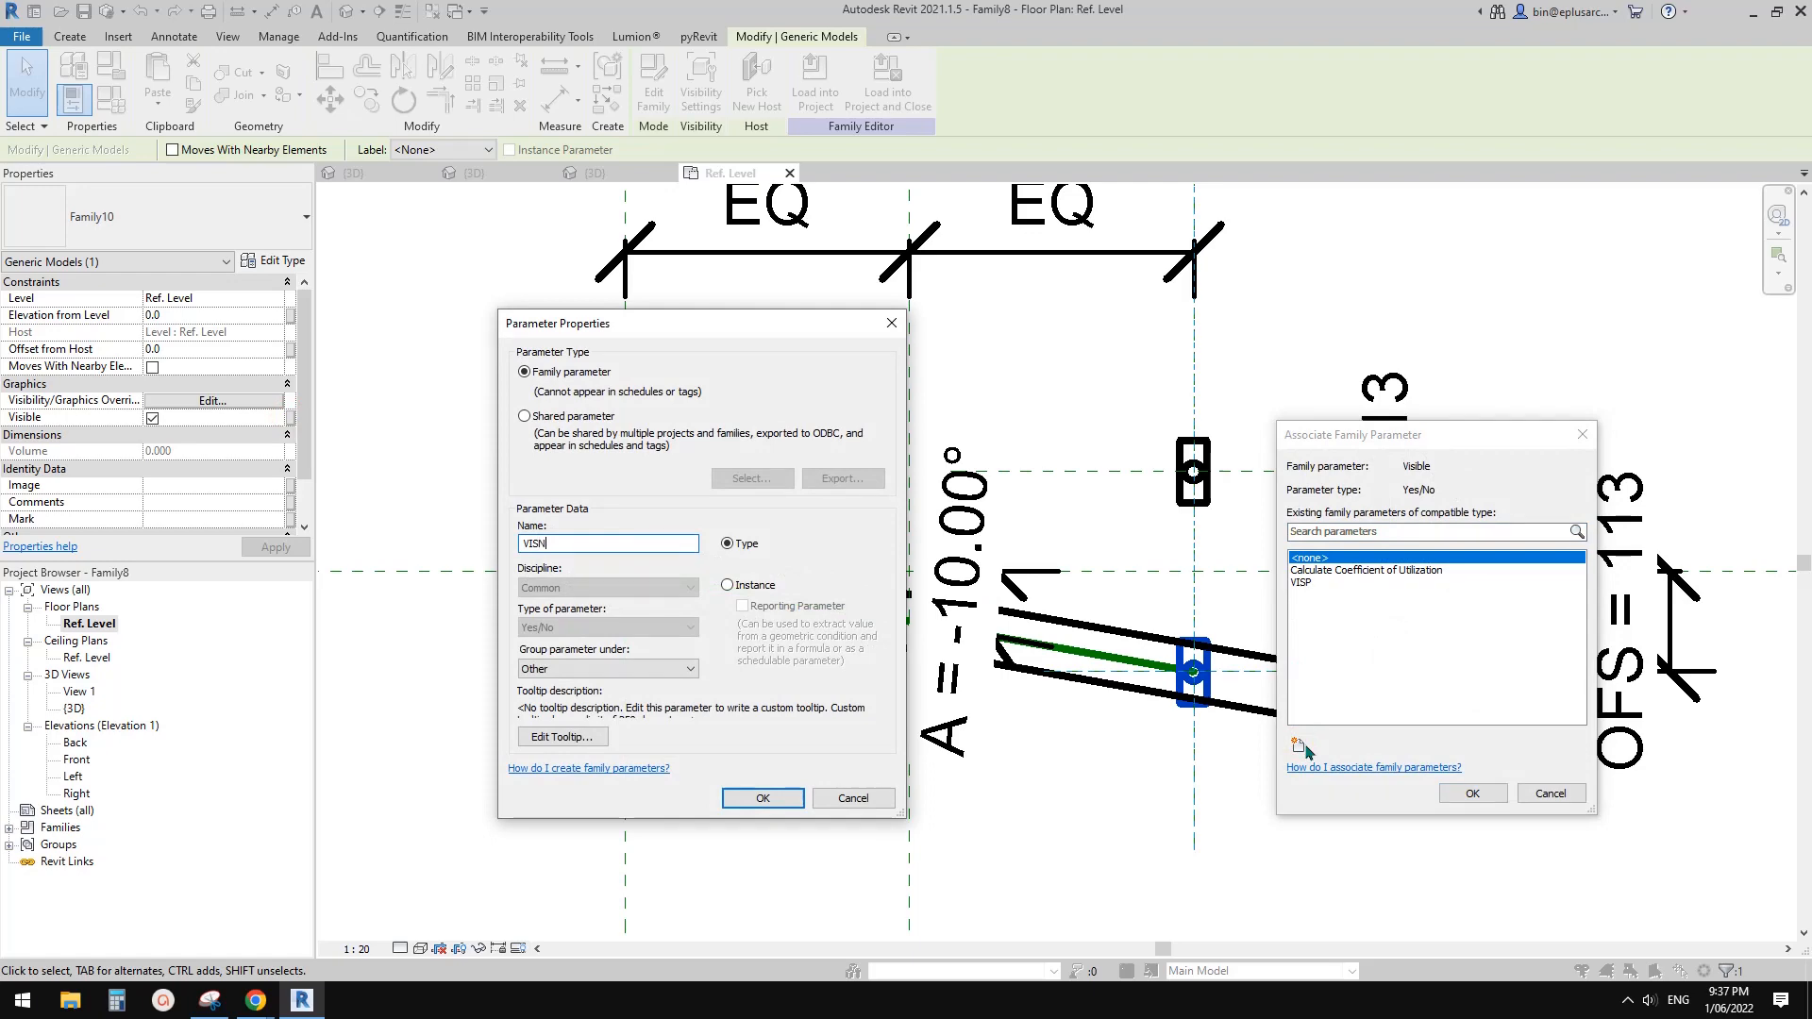
click(762, 799)
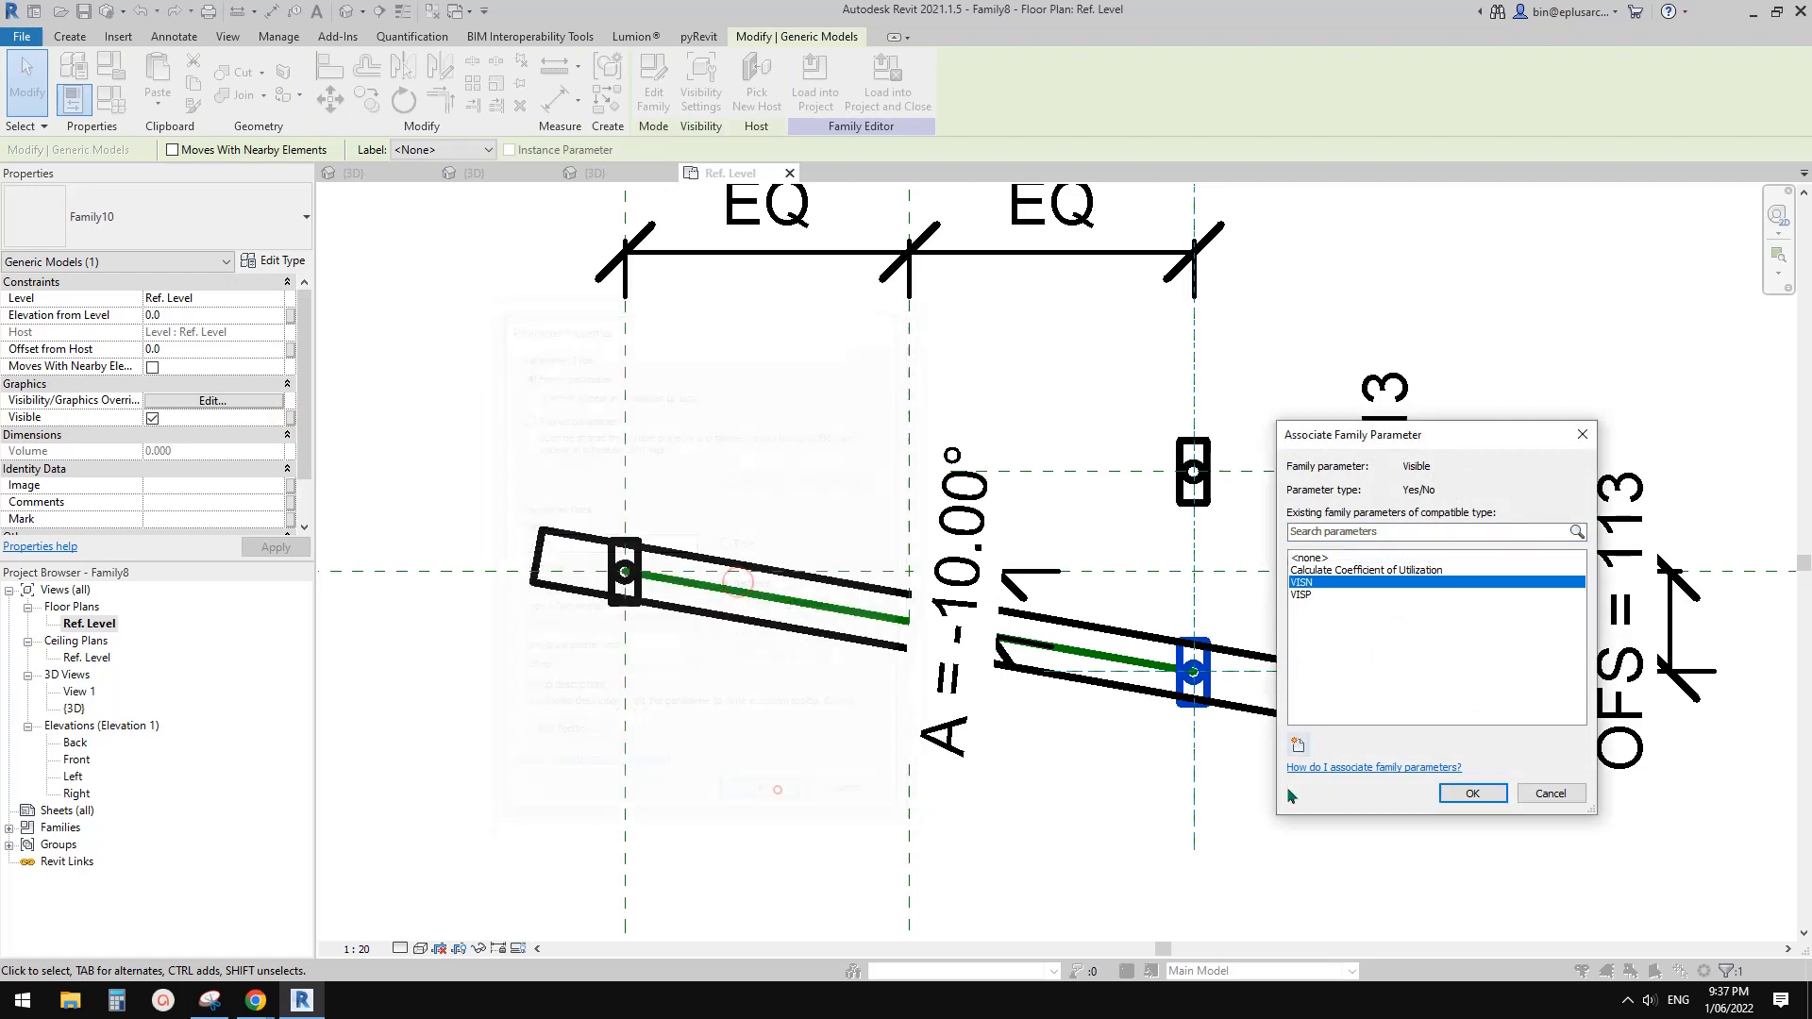
click(1472, 793)
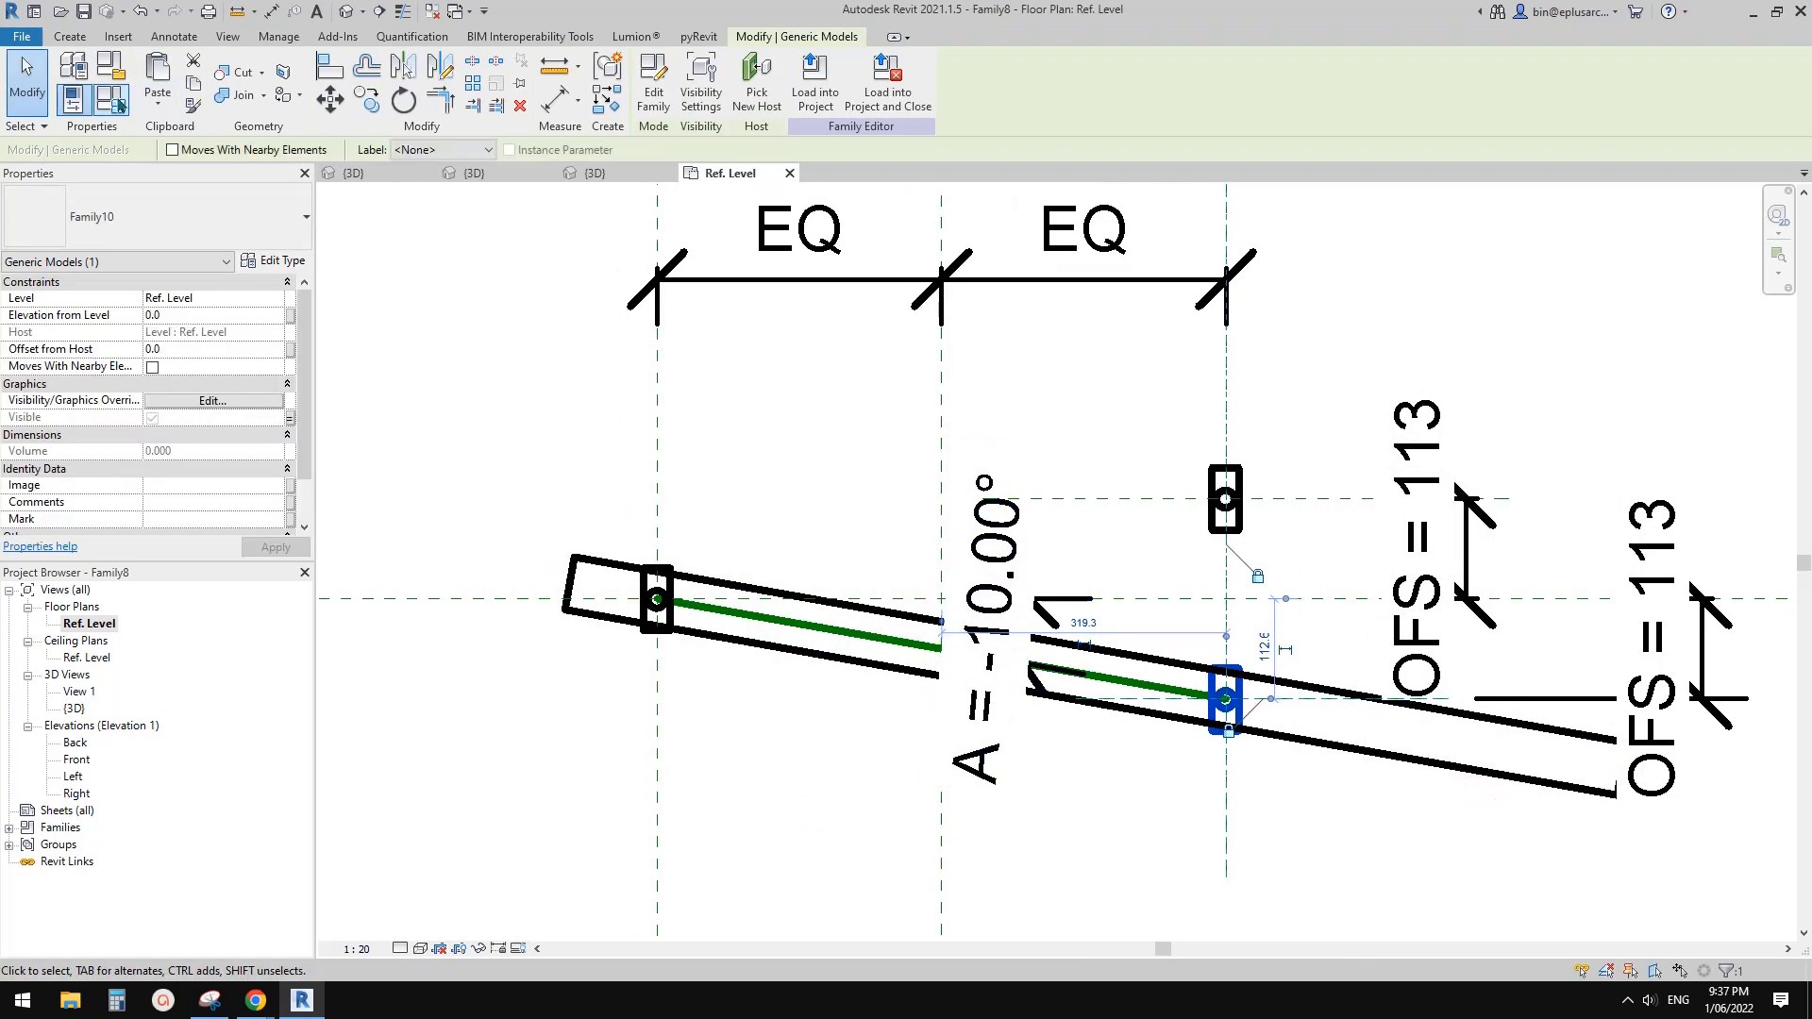
Add the formulas A > 0° to the VISP parameter and NOT(VISP) to the VISN parameter in the family types.
click(112, 98)
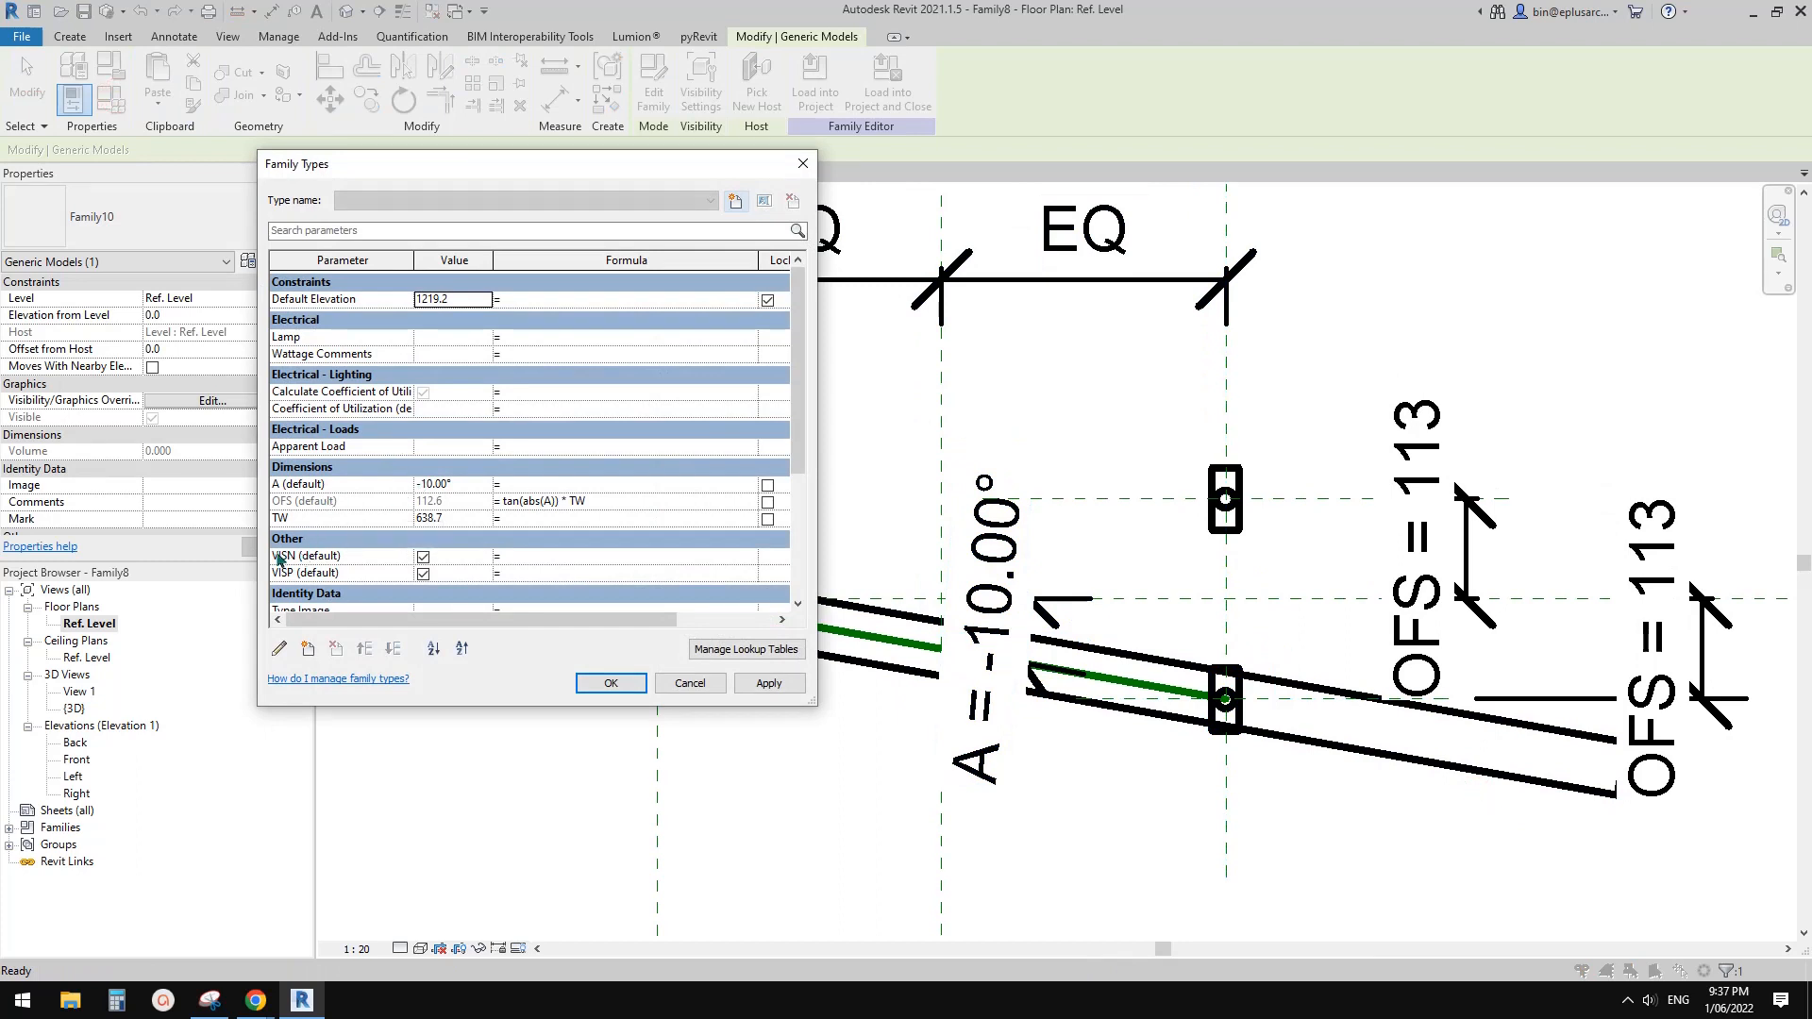
click(542, 573)
click(557, 556)
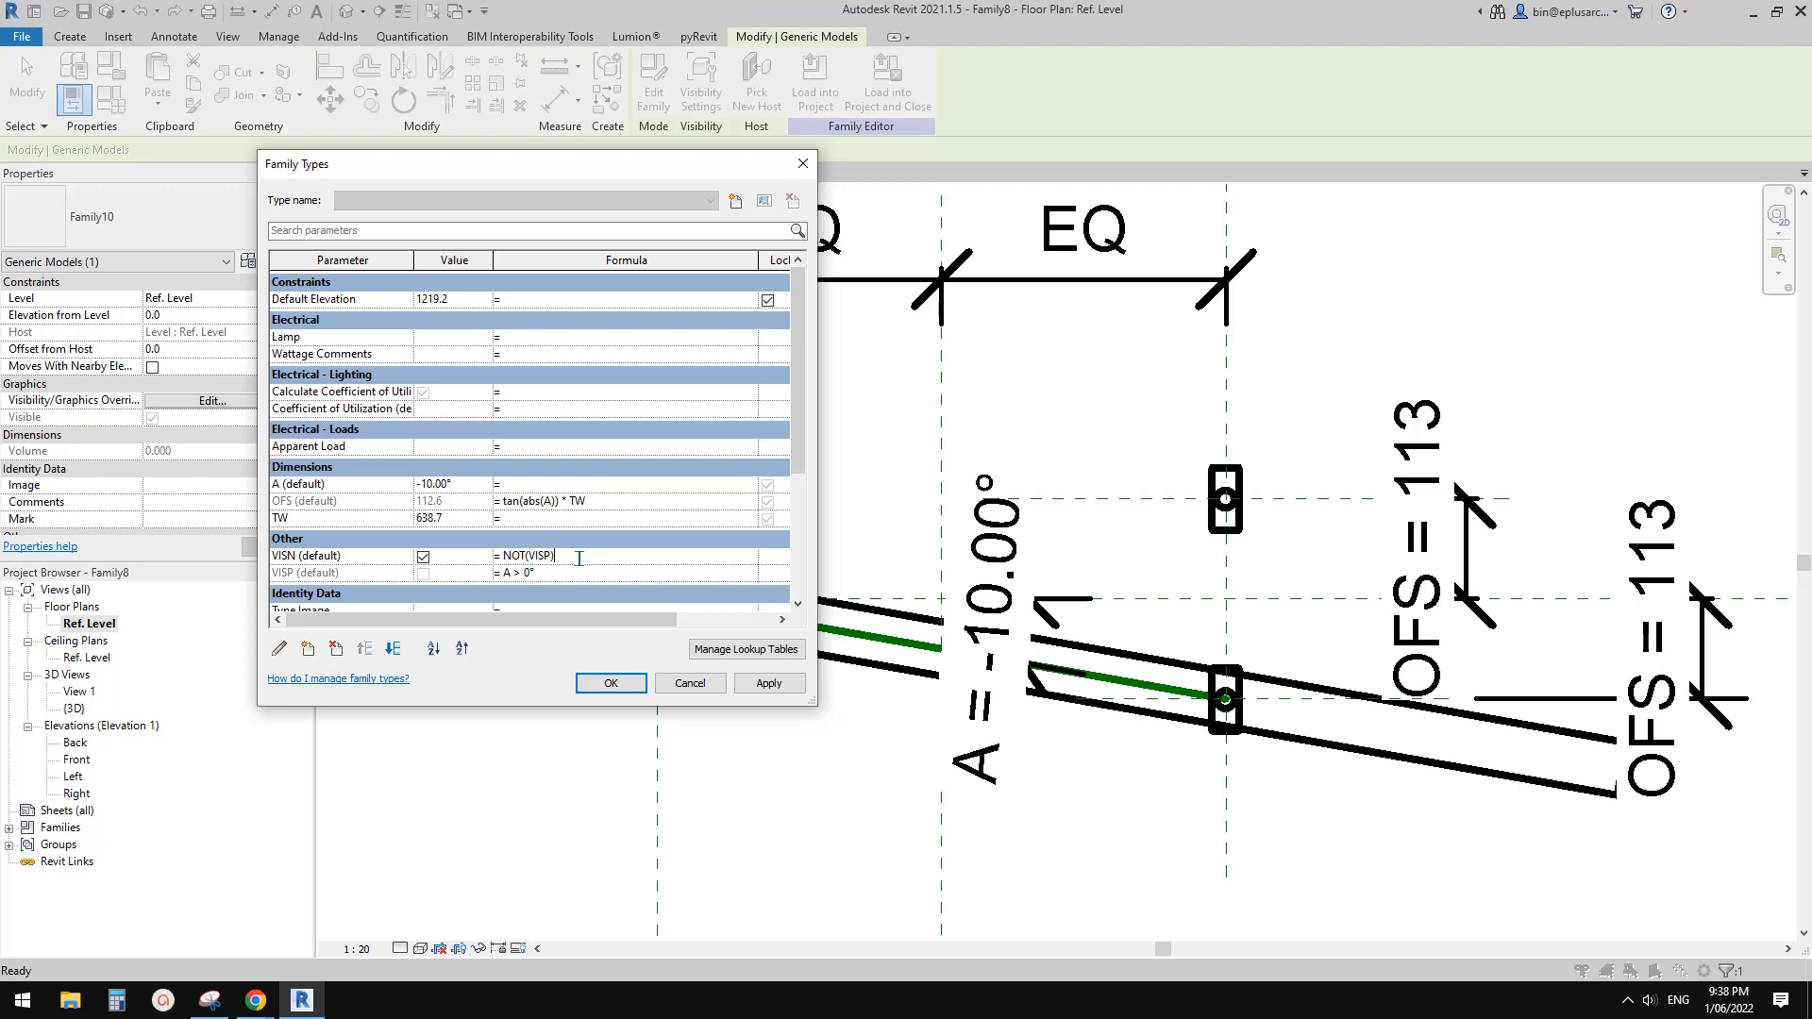
click(628, 572)
click(769, 683)
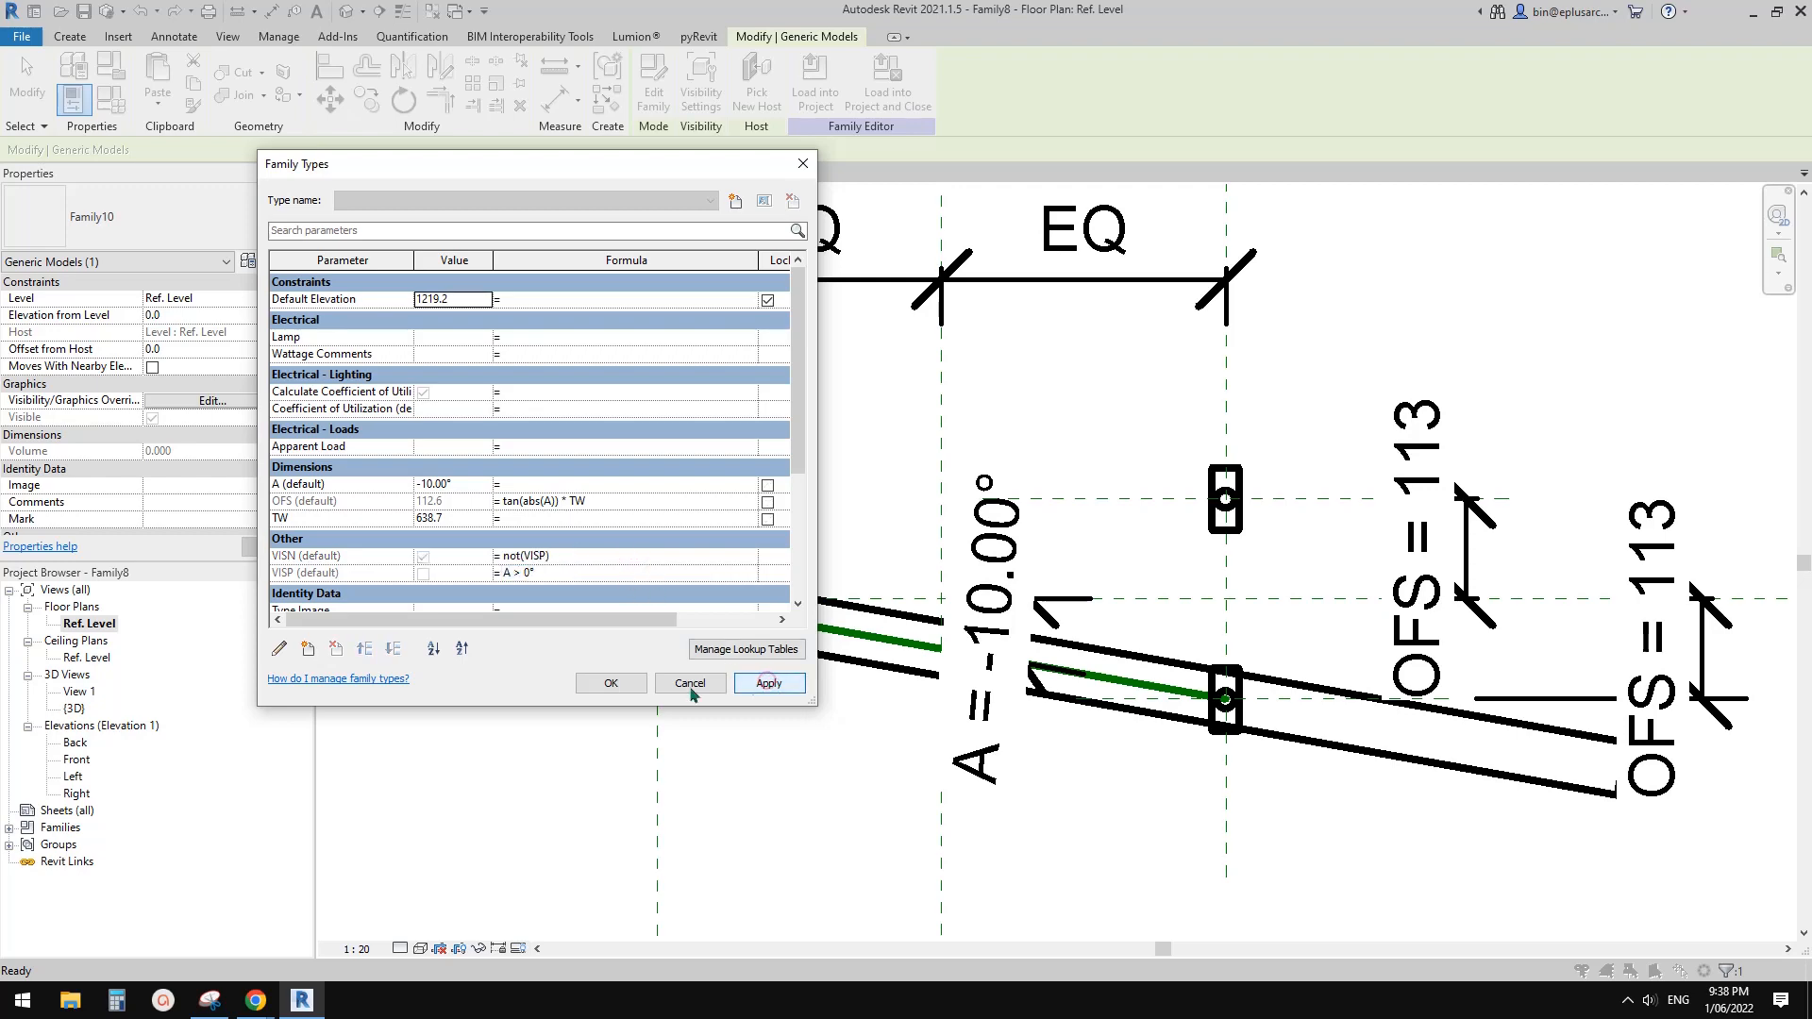
click(610, 682)
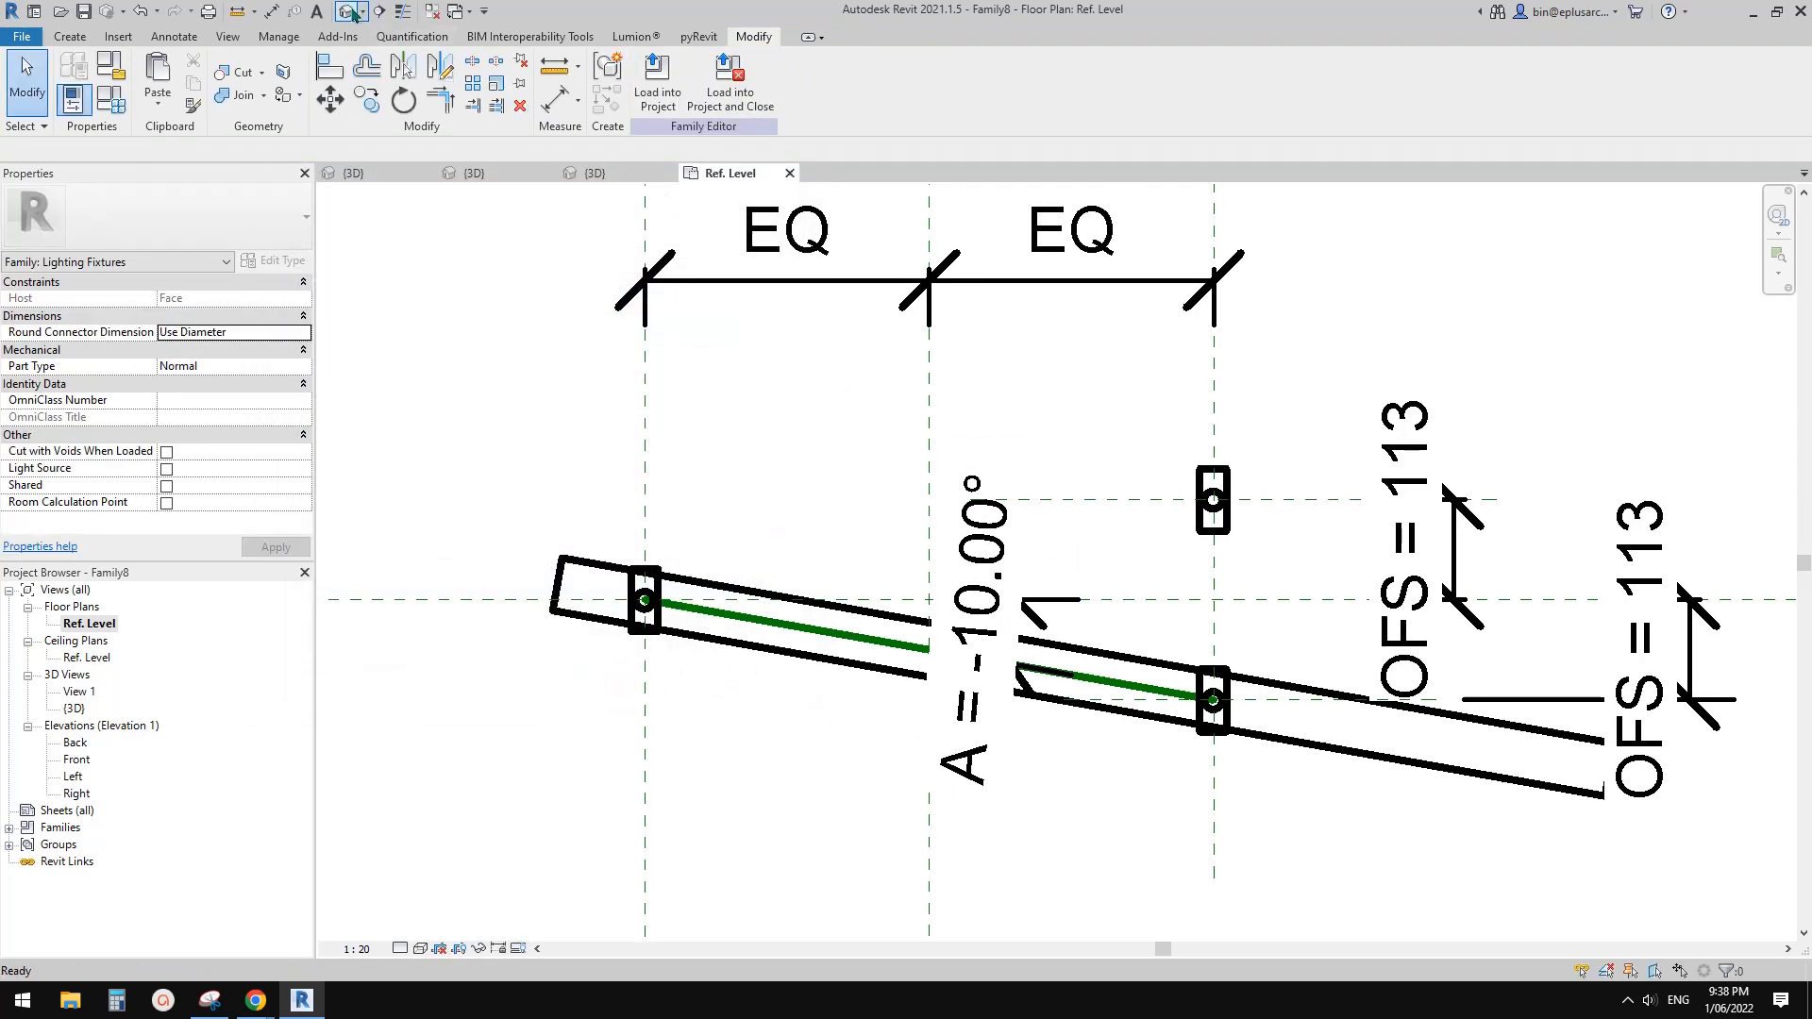
Open the 3D view and turn on preview visibility to check which brackets are displayed.
click(347, 11)
scroll(951, 513, up, 1)
shift+middle_drag(951, 513, 1072, 473)
middle_drag(1000, 584, 915, 620)
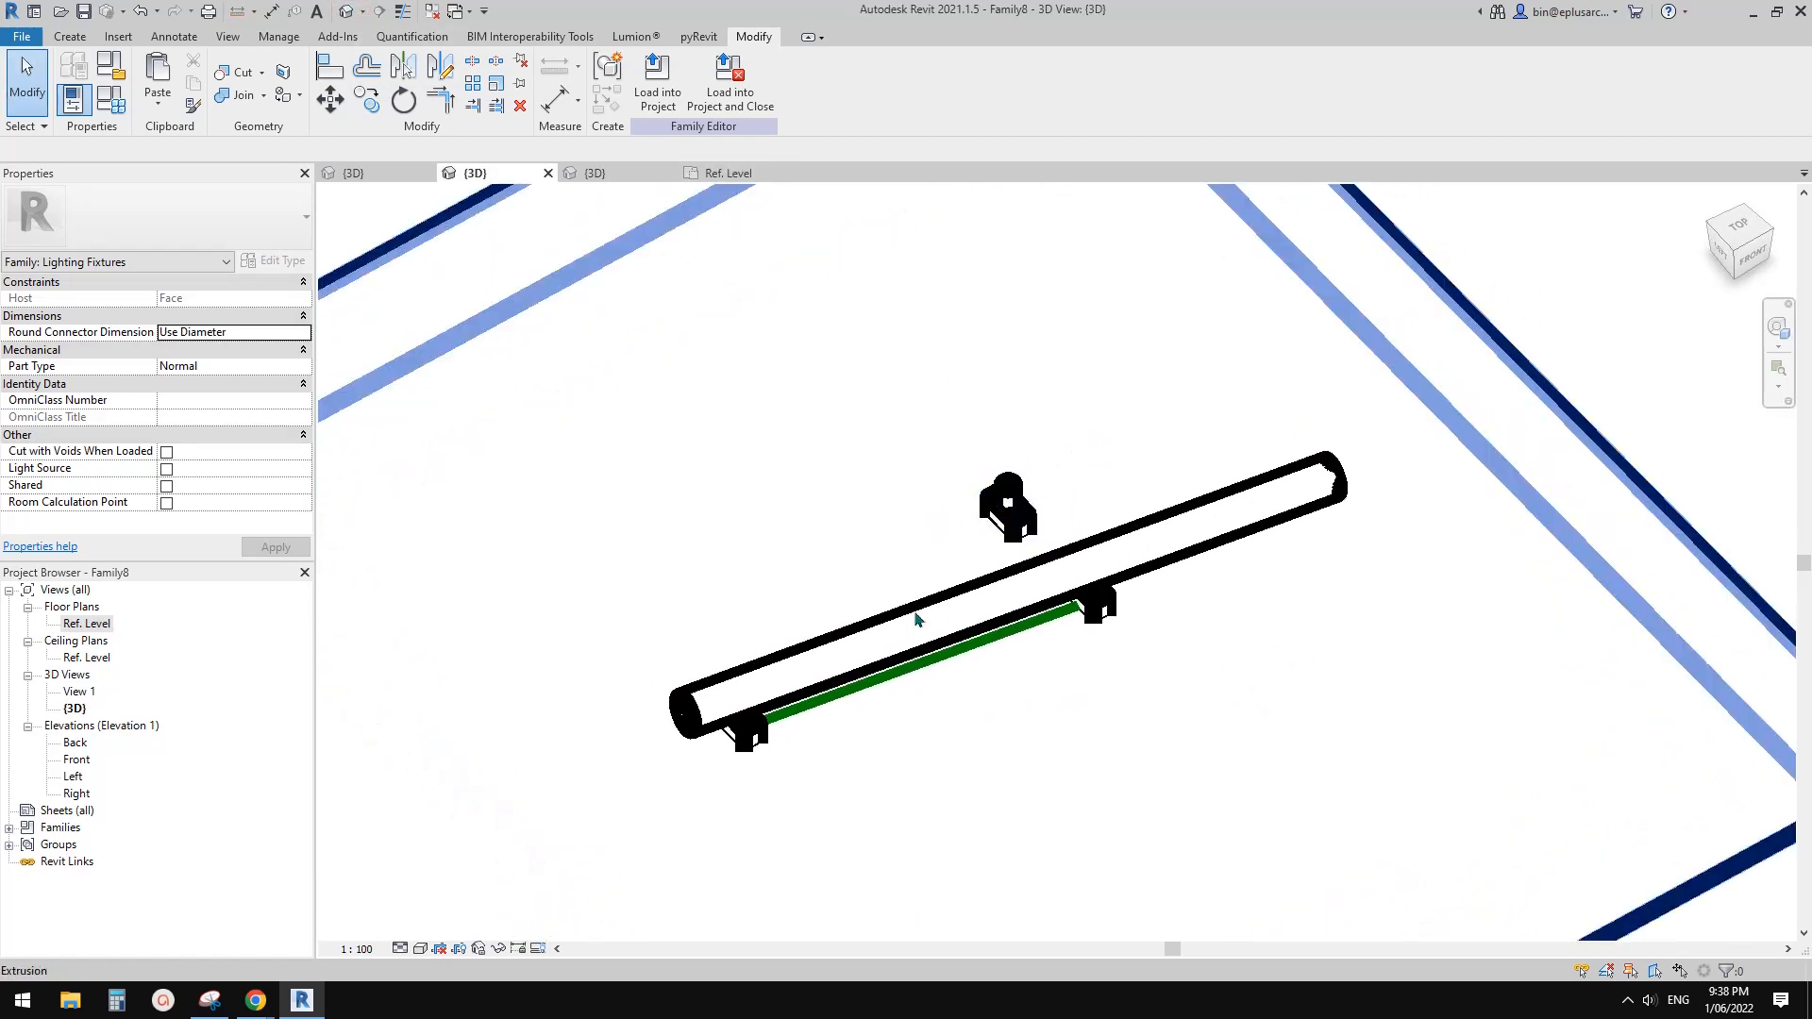
shift+middle_drag(919, 693, 929, 631)
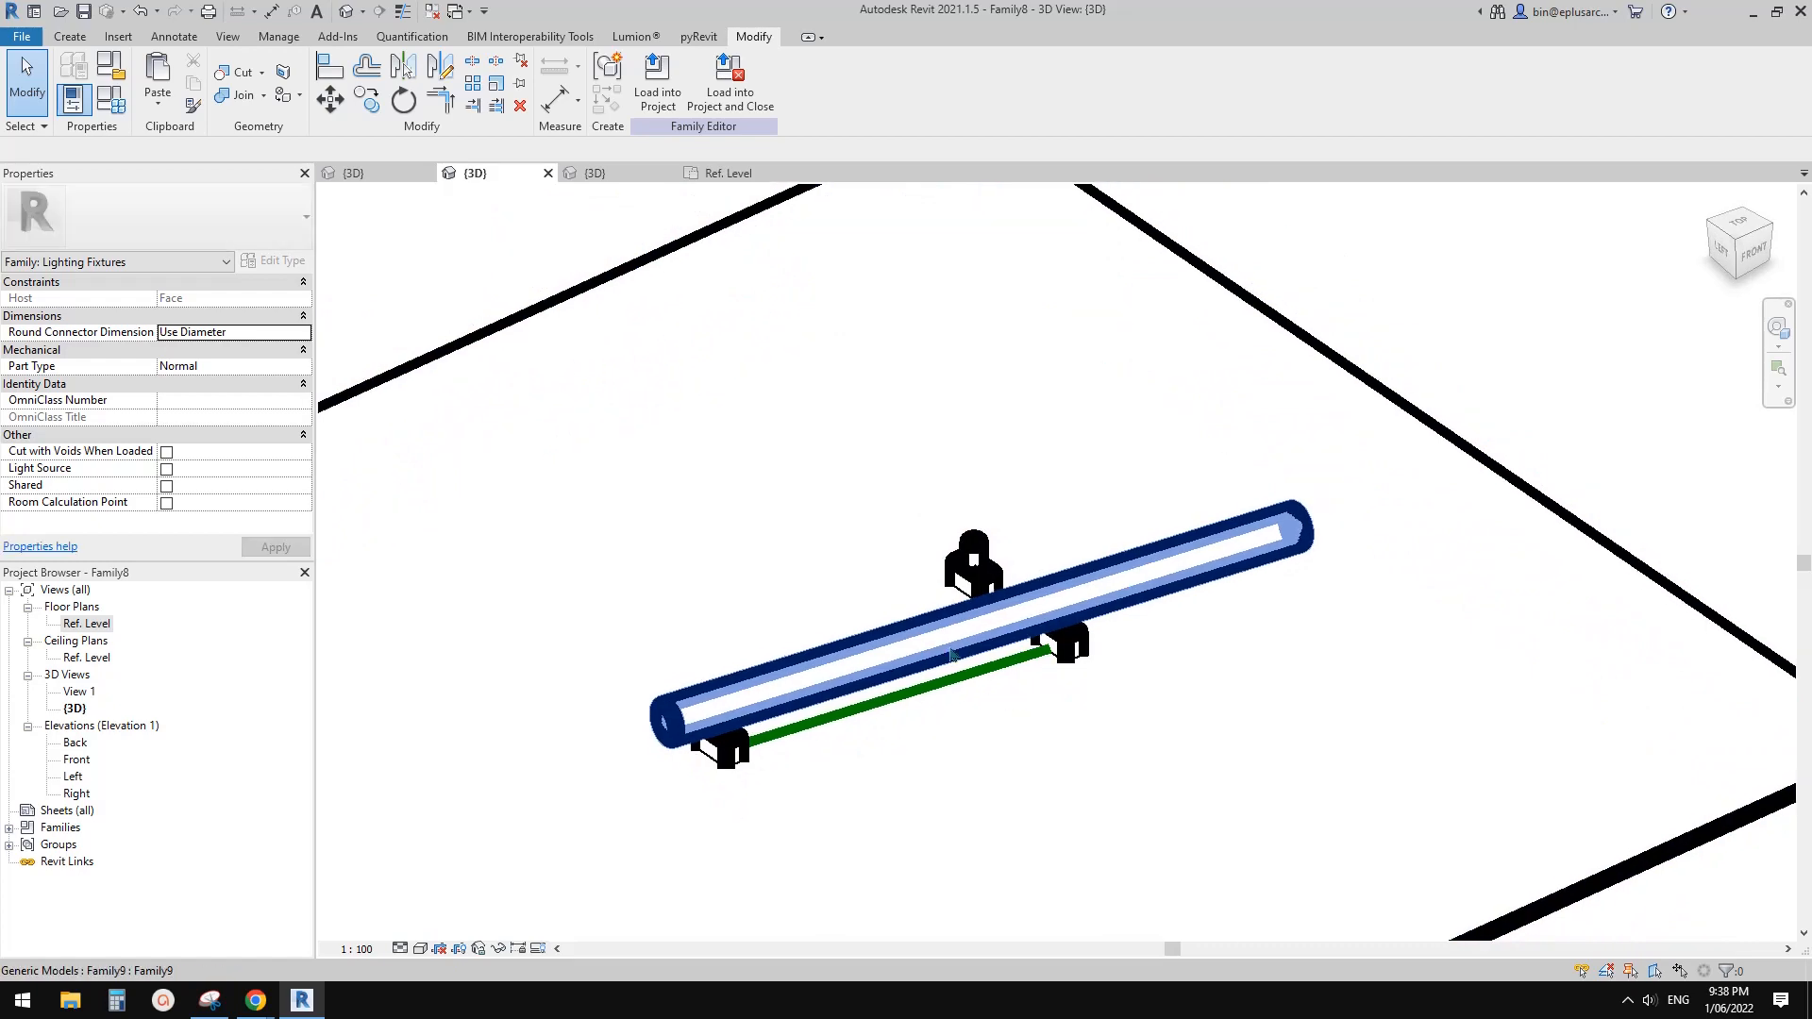
shift+middle_drag(1036, 686, 1036, 672)
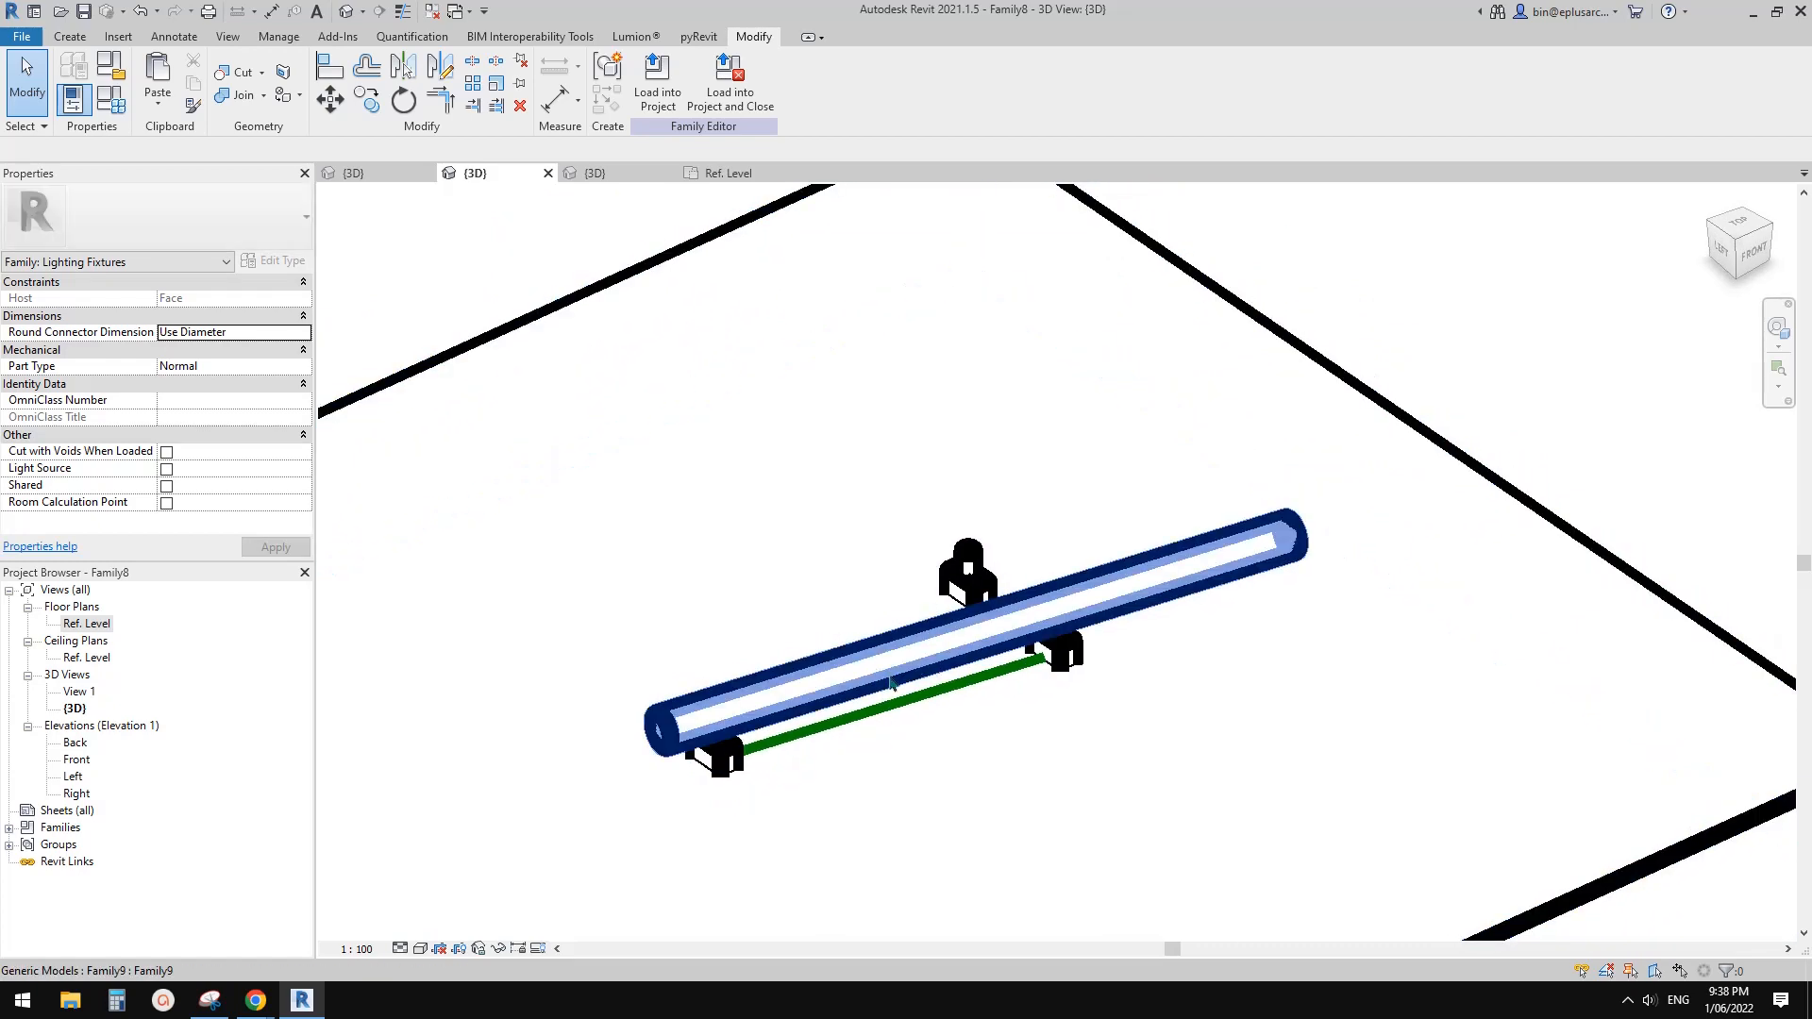
click(537, 950)
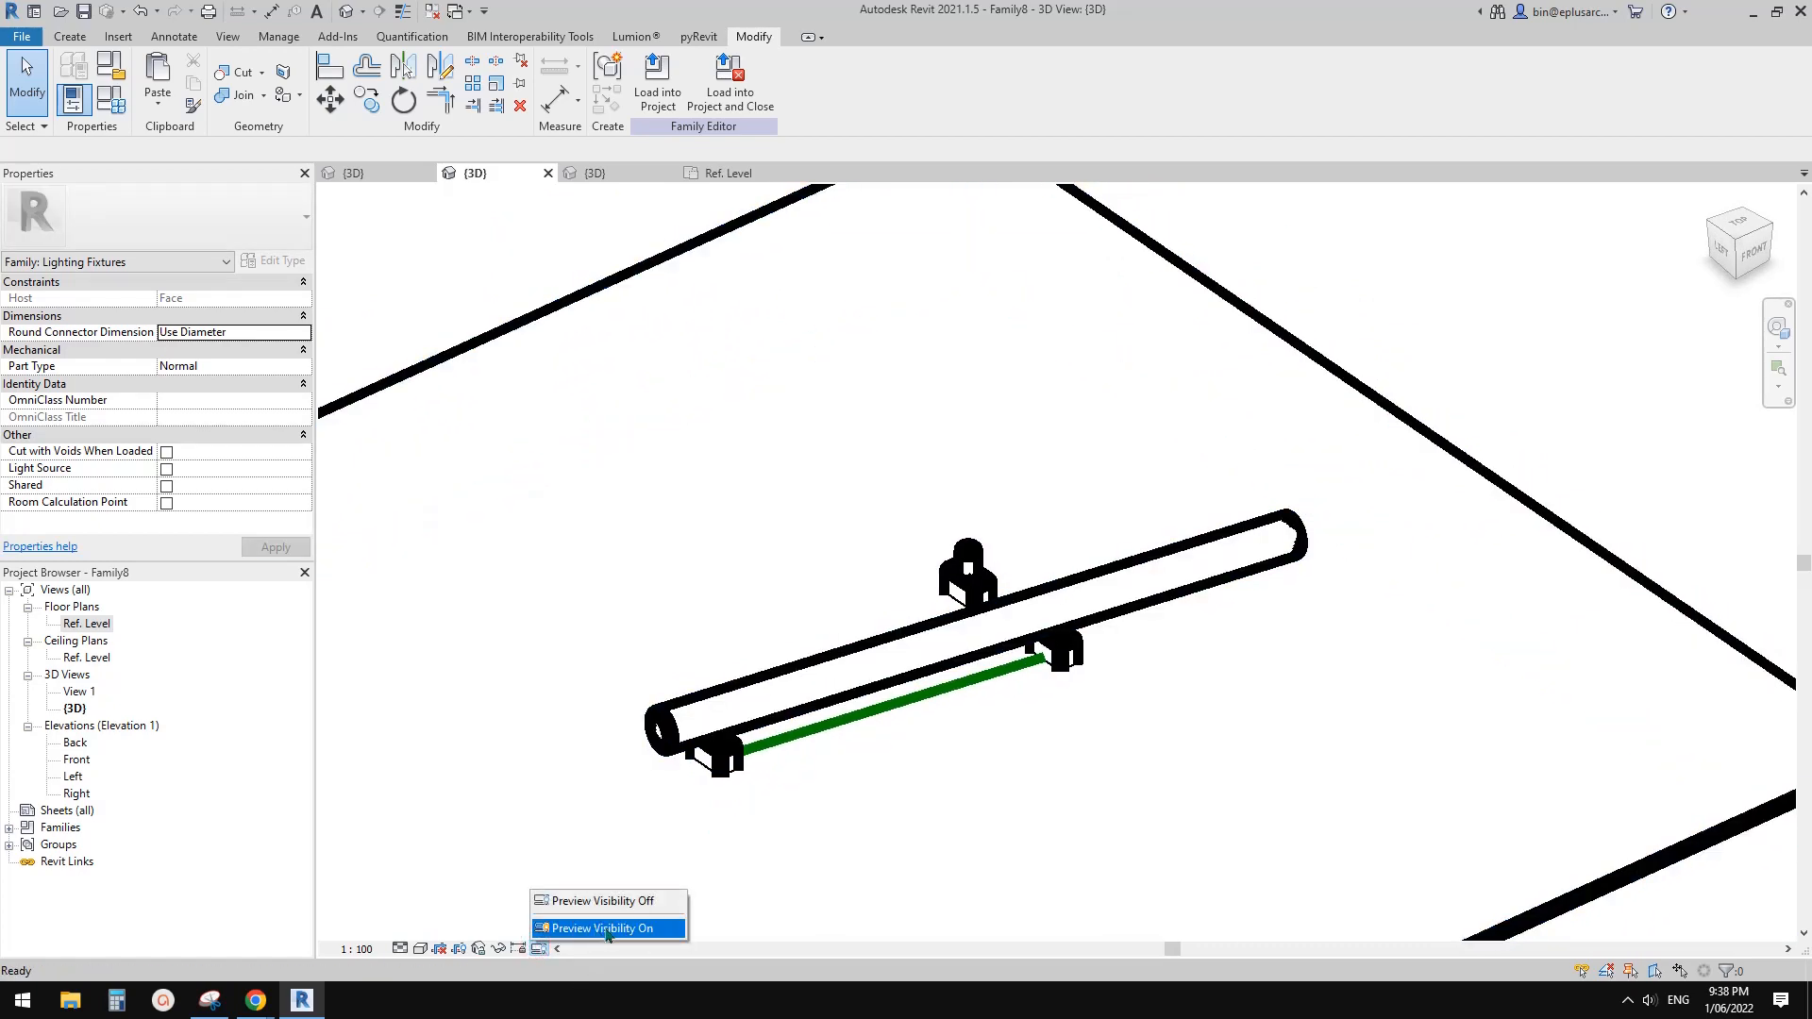
click(605, 929)
shift+middle_drag(896, 758, 226, 283)
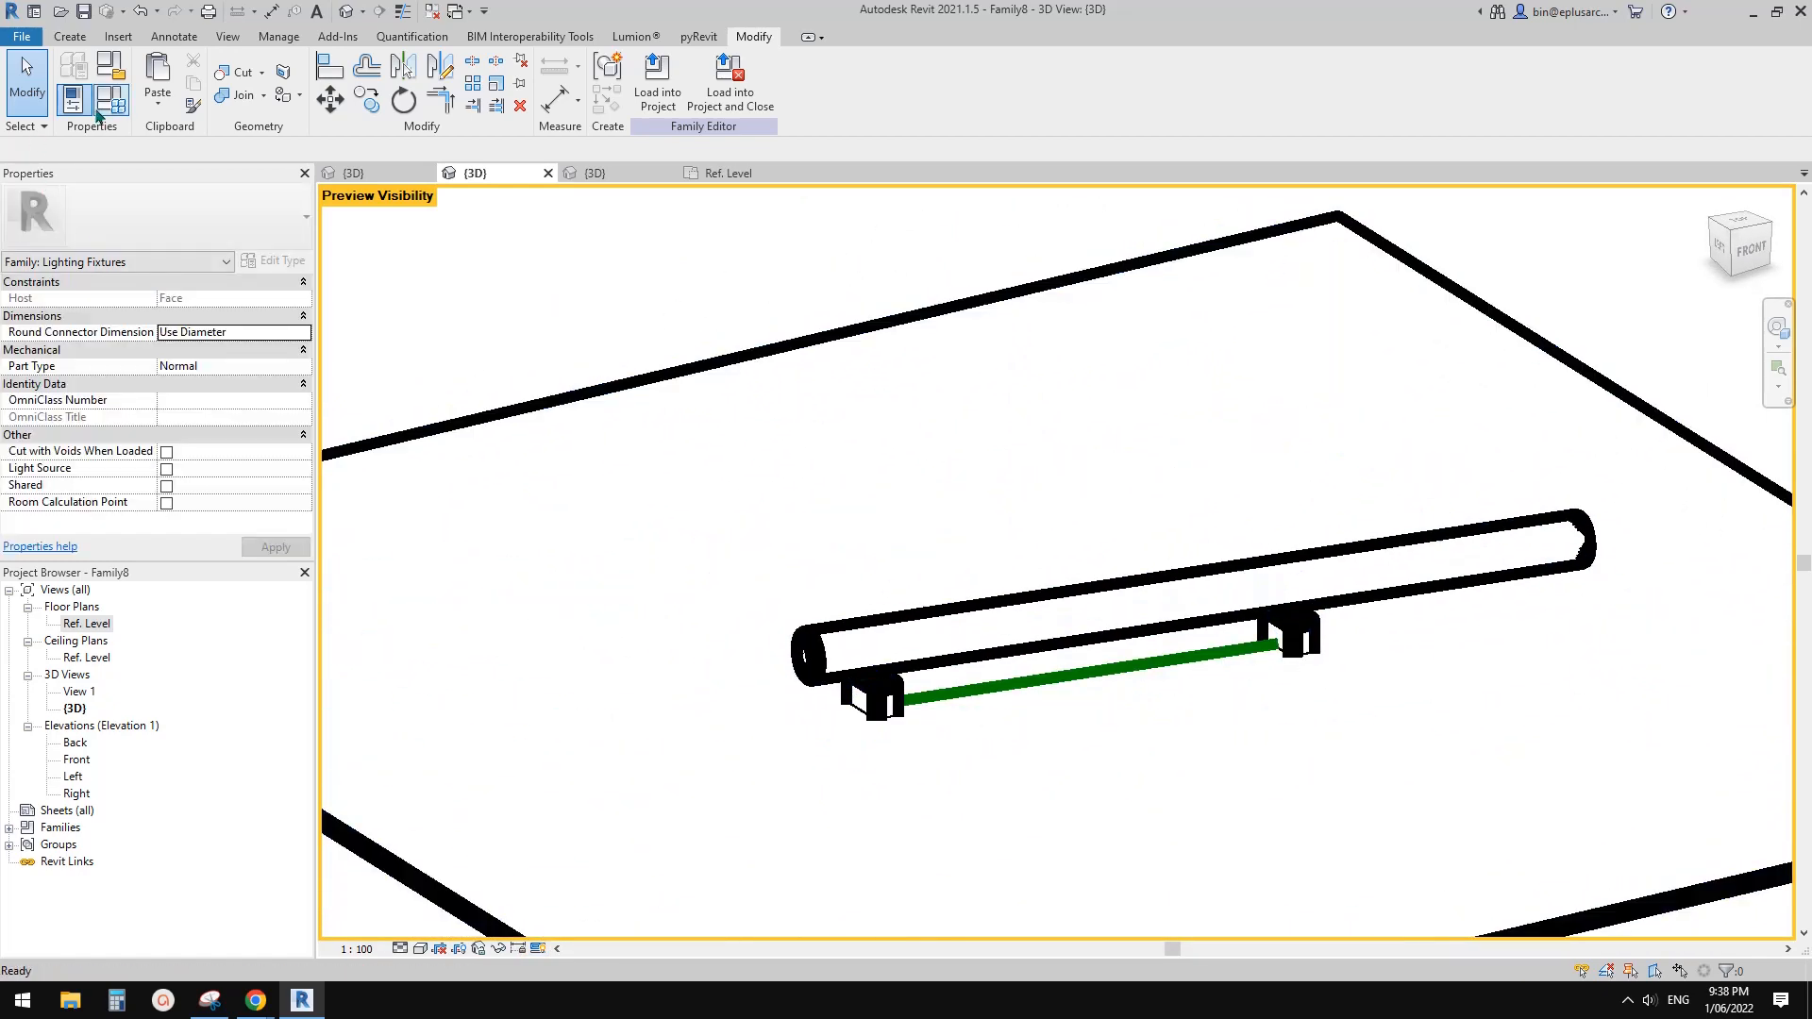
Test the bracket visibility by applying -30° to the angle parameter A, and finish with A set to 30°.
click(101, 110)
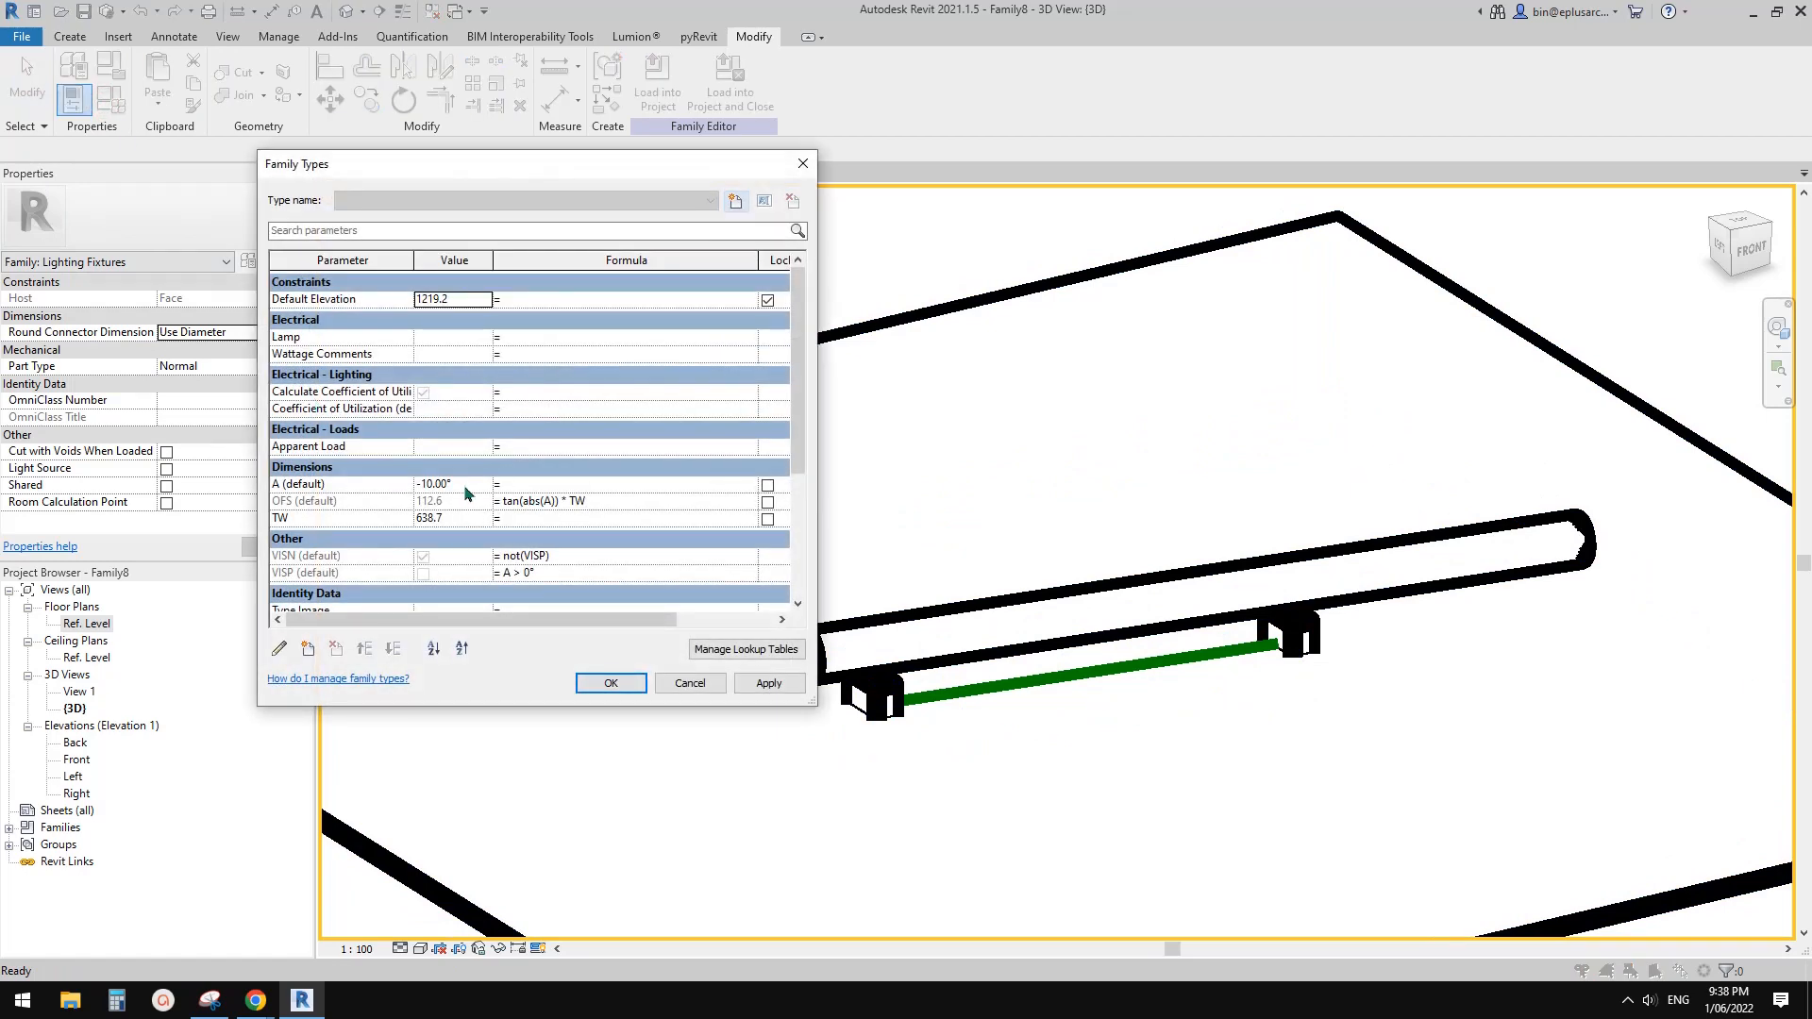
click(463, 485)
text(-30)
click(765, 684)
click(468, 484)
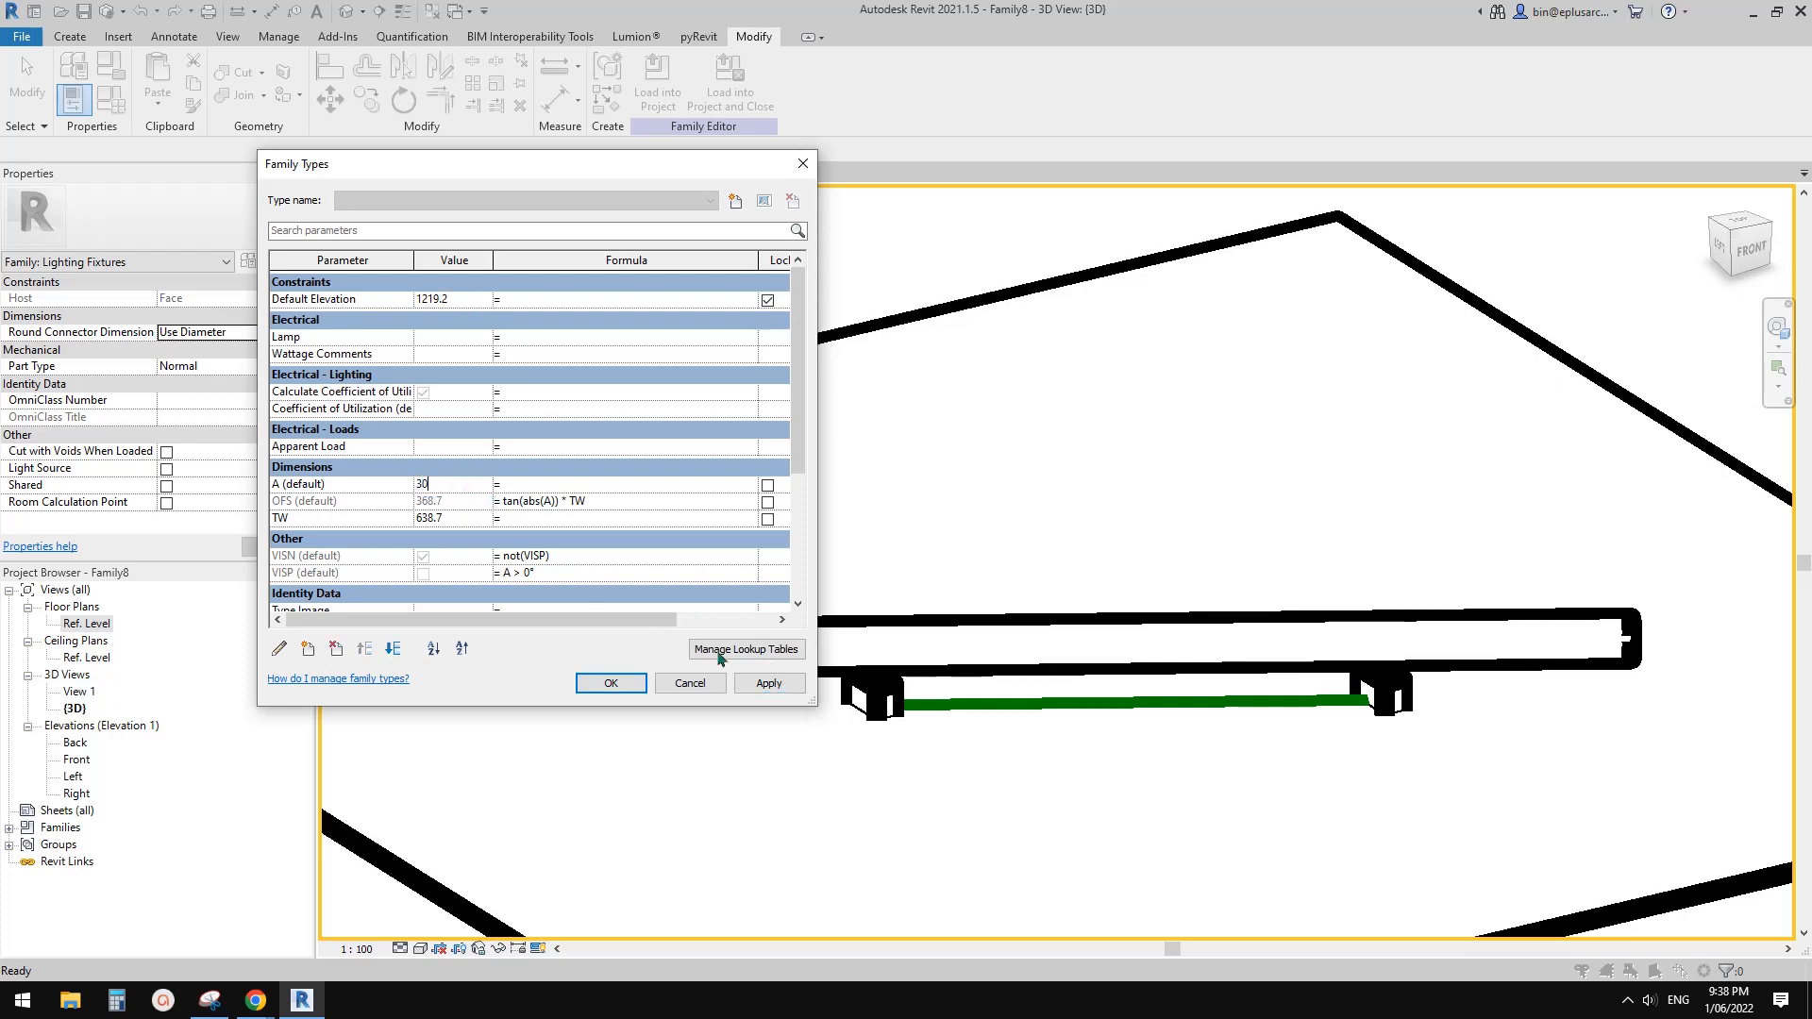
click(767, 683)
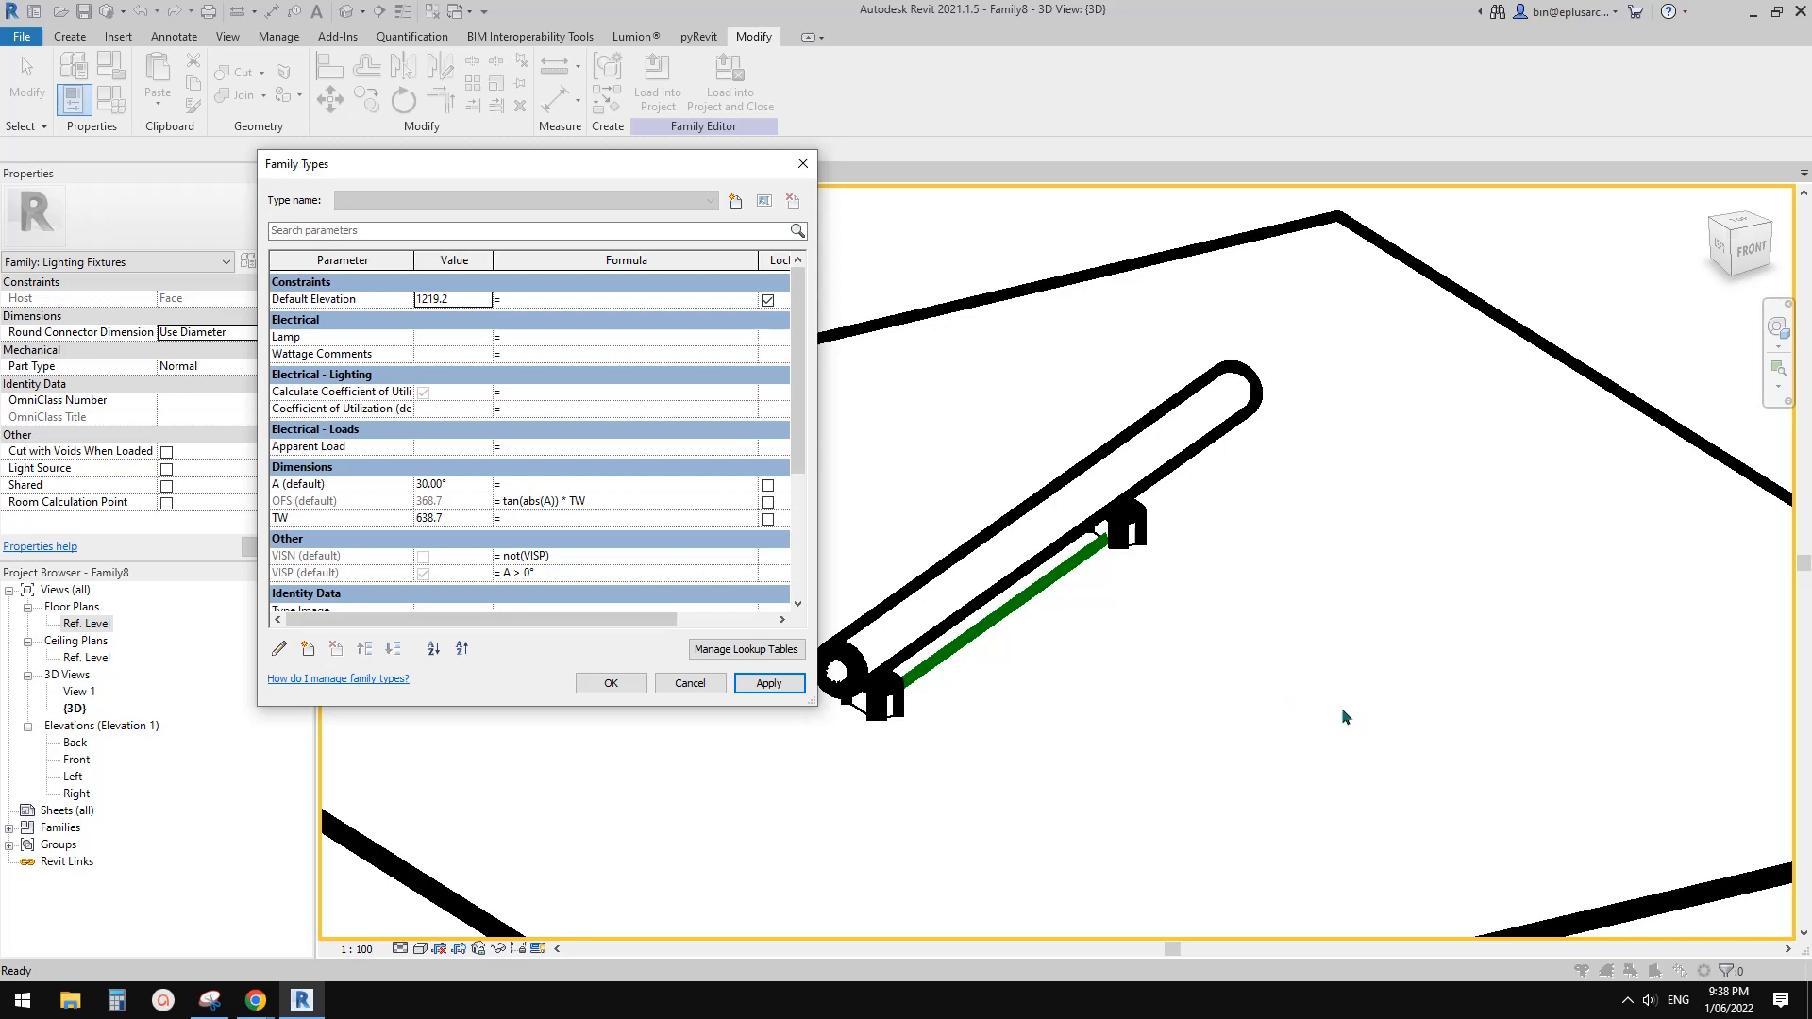
click(611, 683)
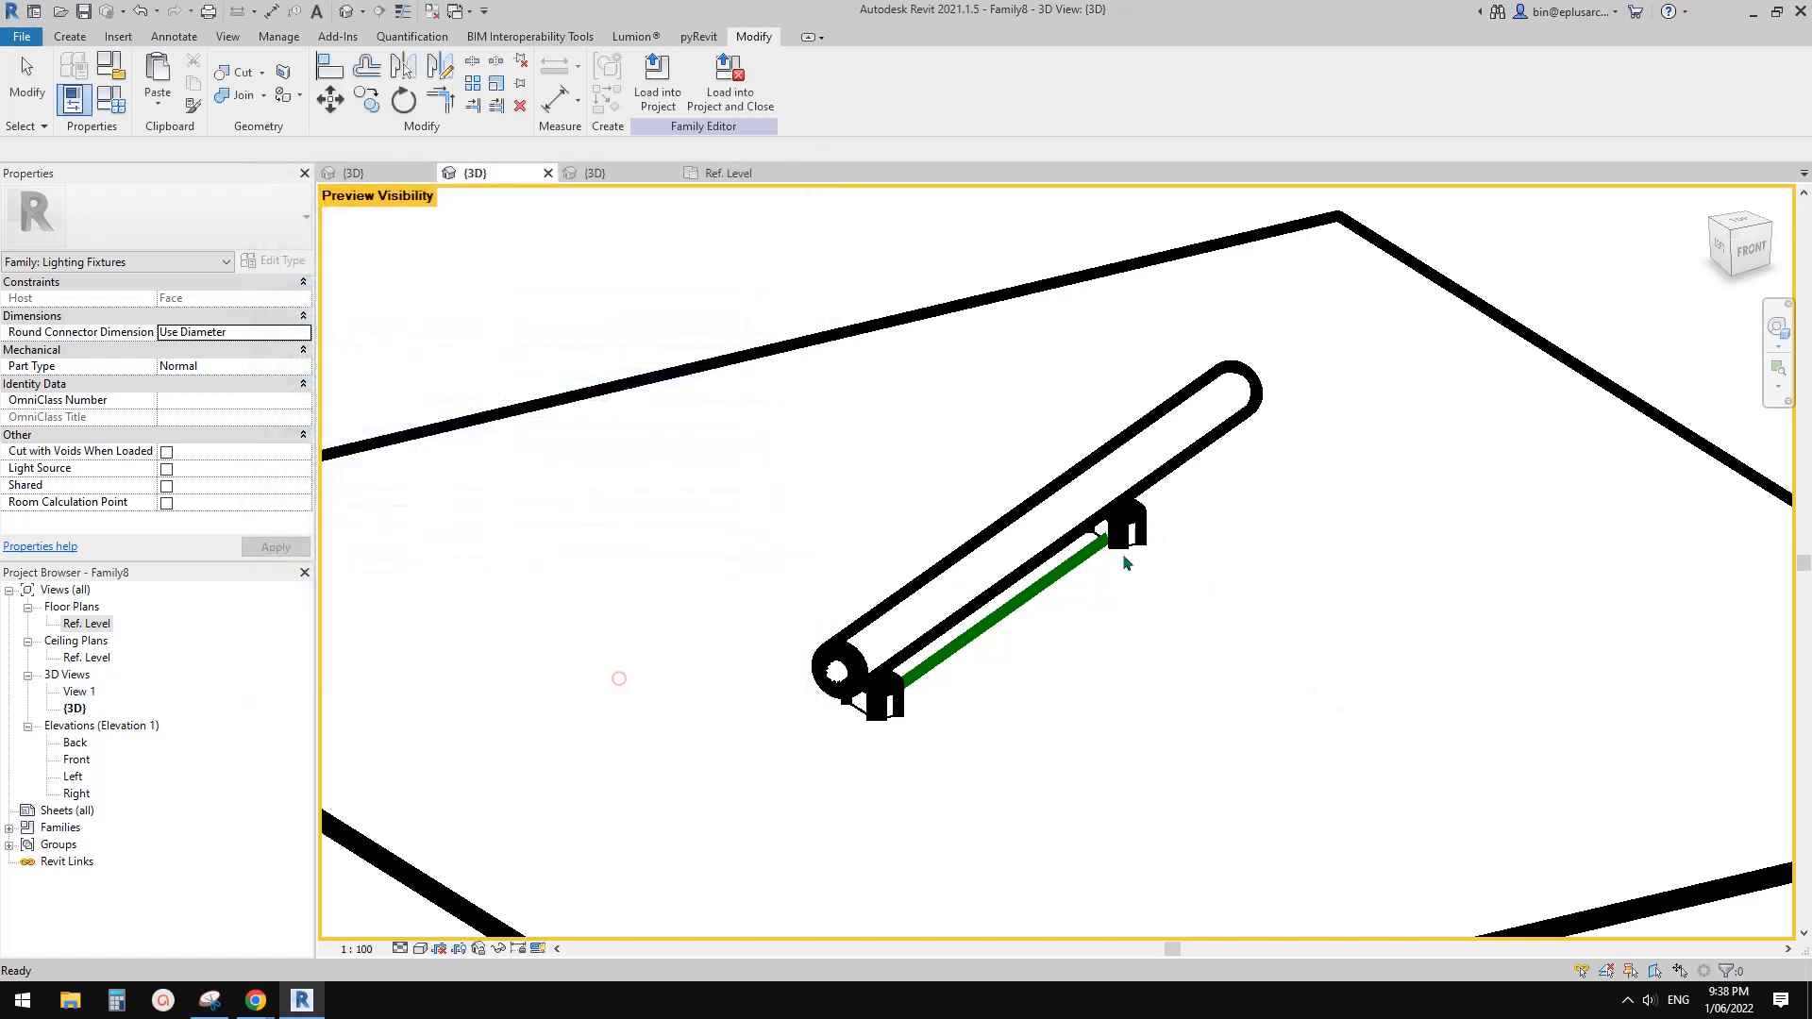
Turn off preview visibility and inspect the tube with all its brackets in 3D from several angles.
click(529, 943)
click(647, 904)
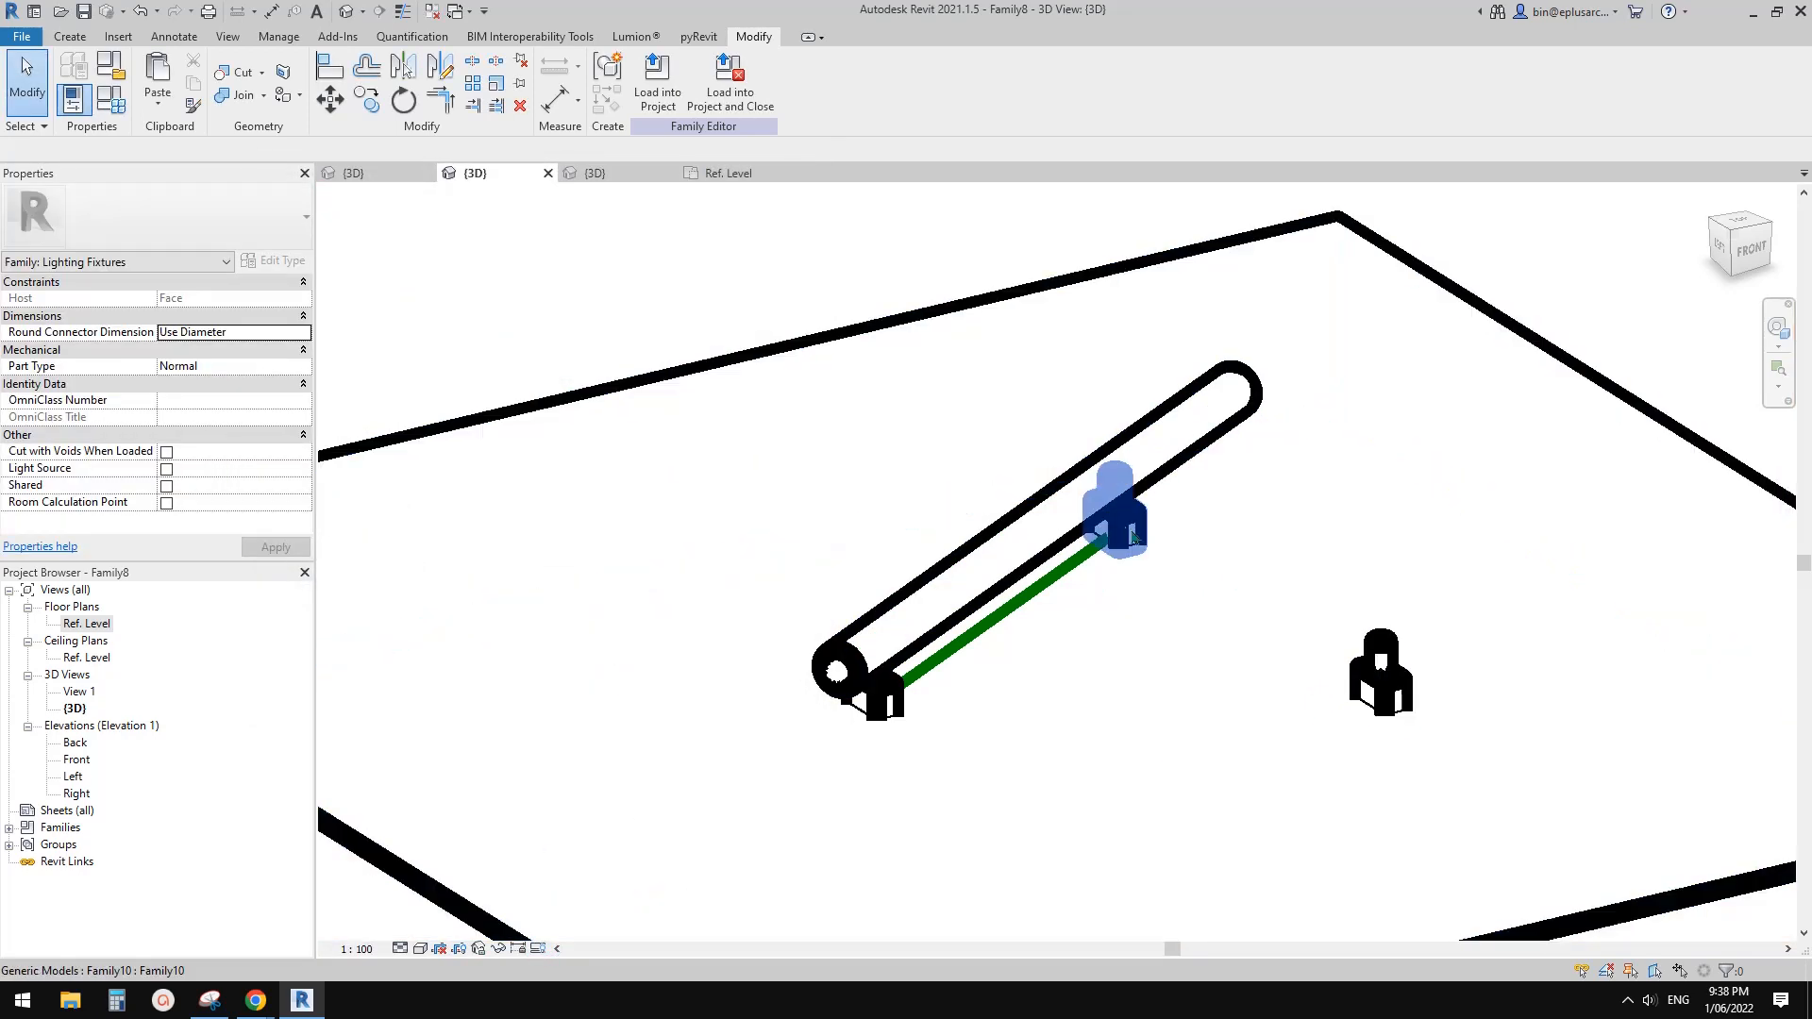
shift+middle_drag(1038, 623, 898, 781)
shift+middle_drag(939, 700, 1108, 591)
shift+middle_drag(976, 527, 586, 217)
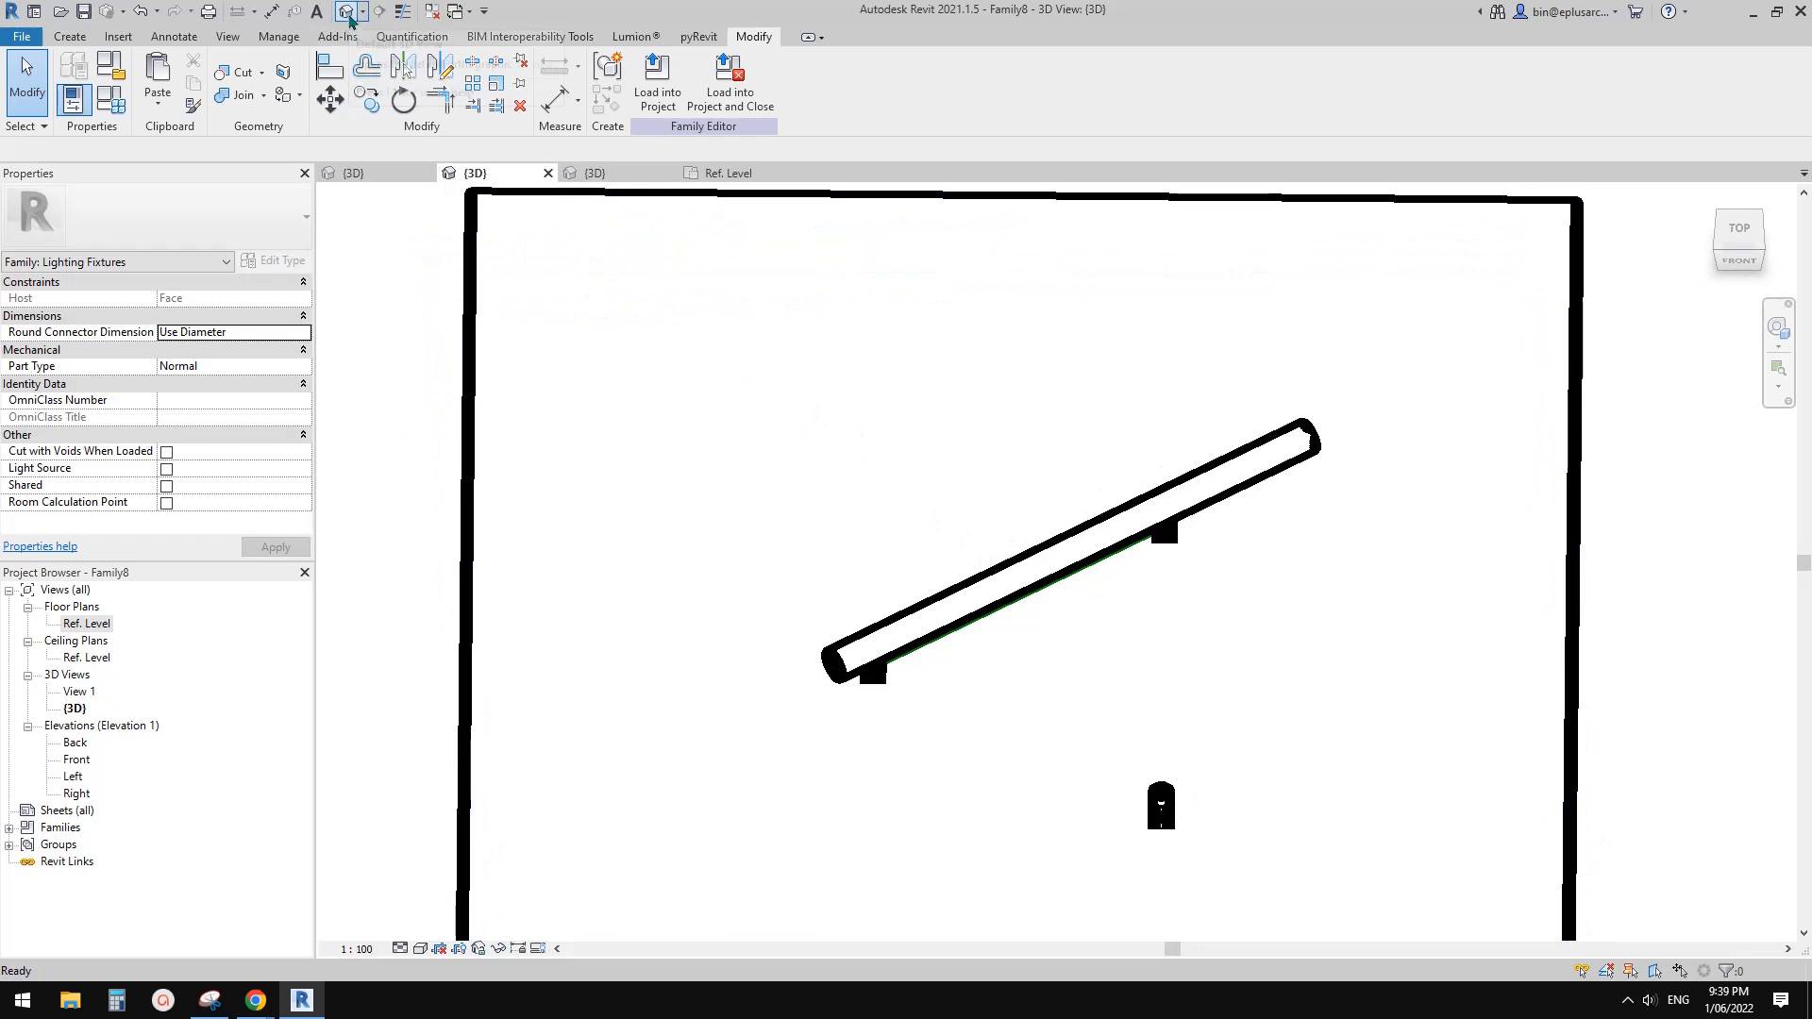
middle_drag(375, 466, 350, 463)
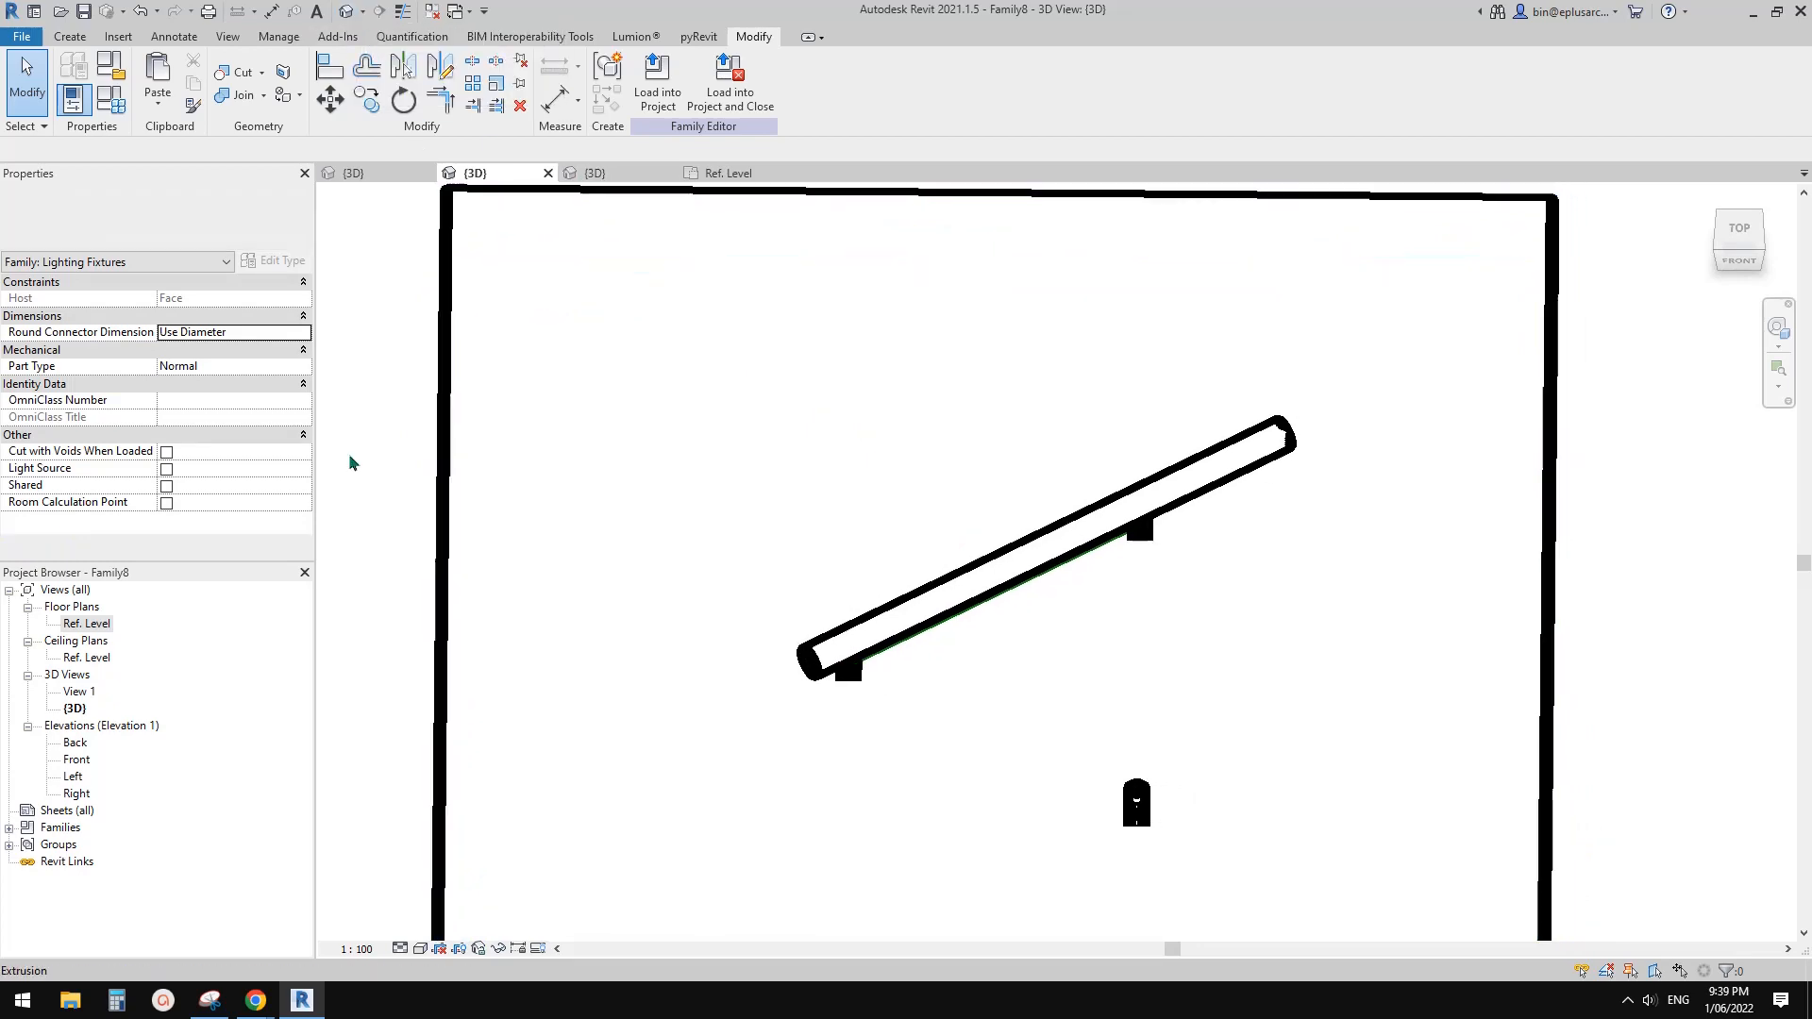
Open the Ref. Level floor plan and check the type properties of the tilted tube.
double_click(90, 624)
scroll(924, 645, down, 3)
middle_drag(924, 644, 928, 644)
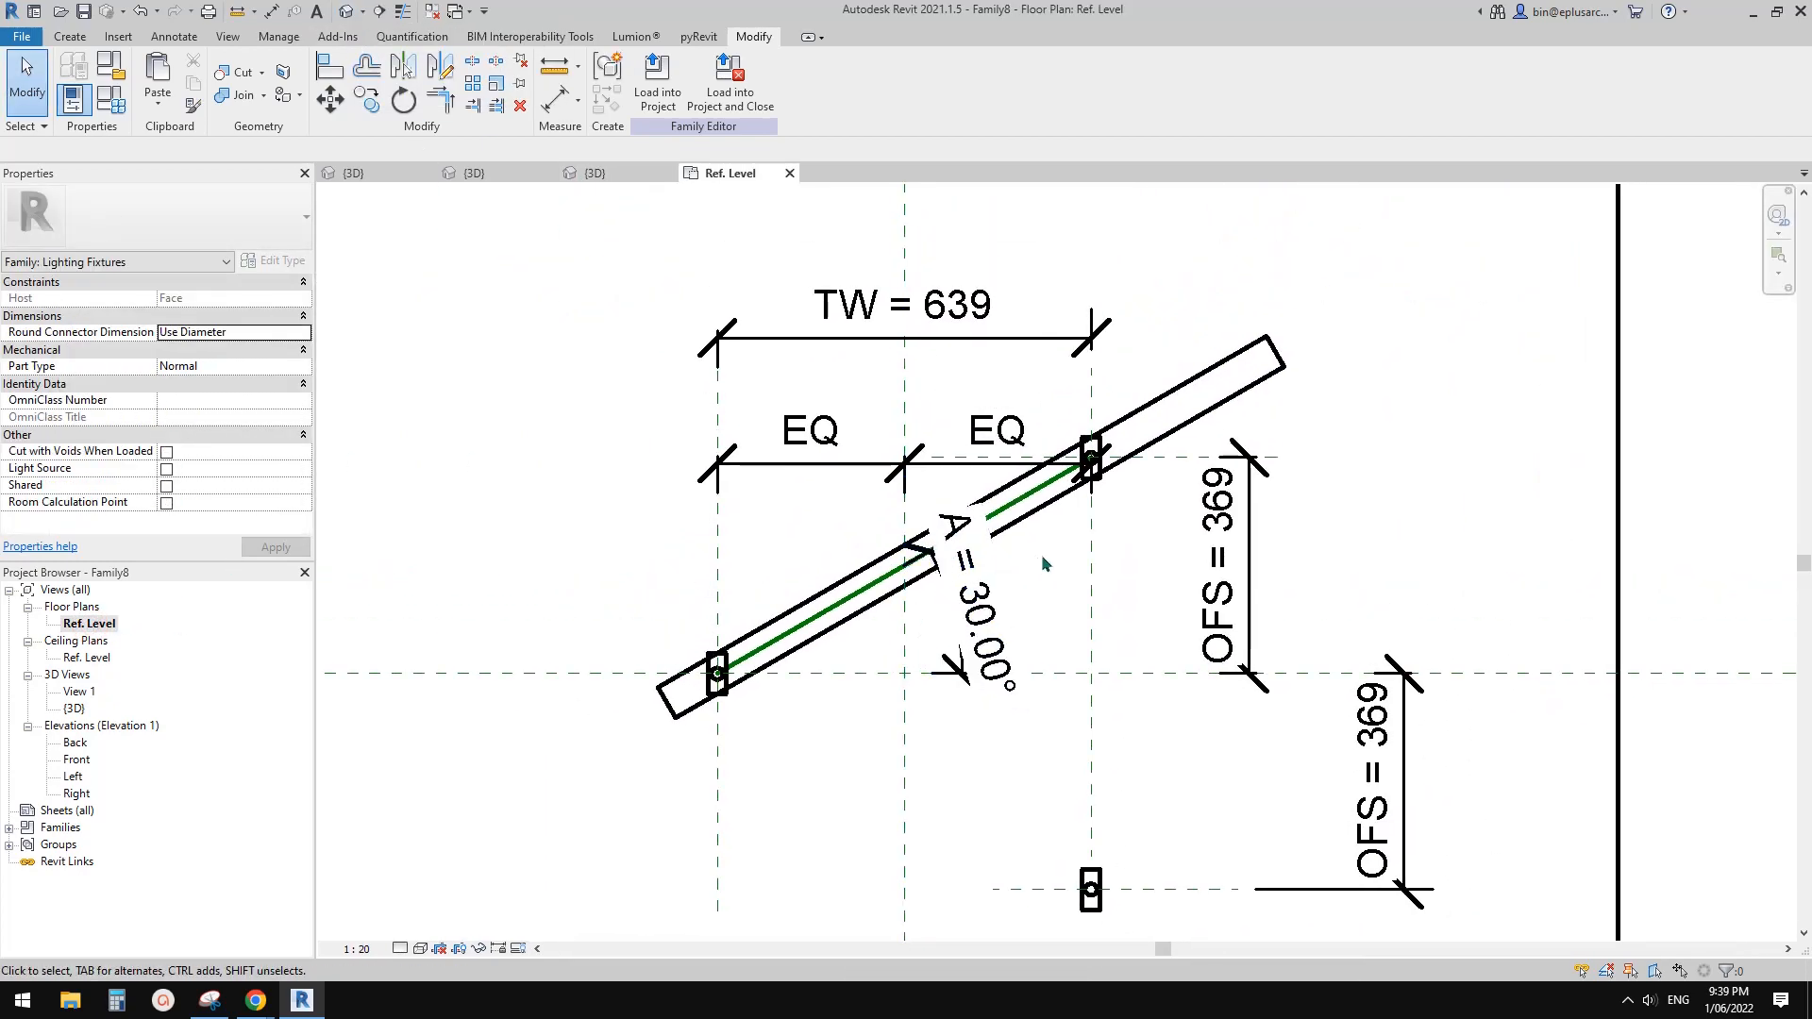
middle_drag(1044, 563, 1052, 588)
click(1227, 403)
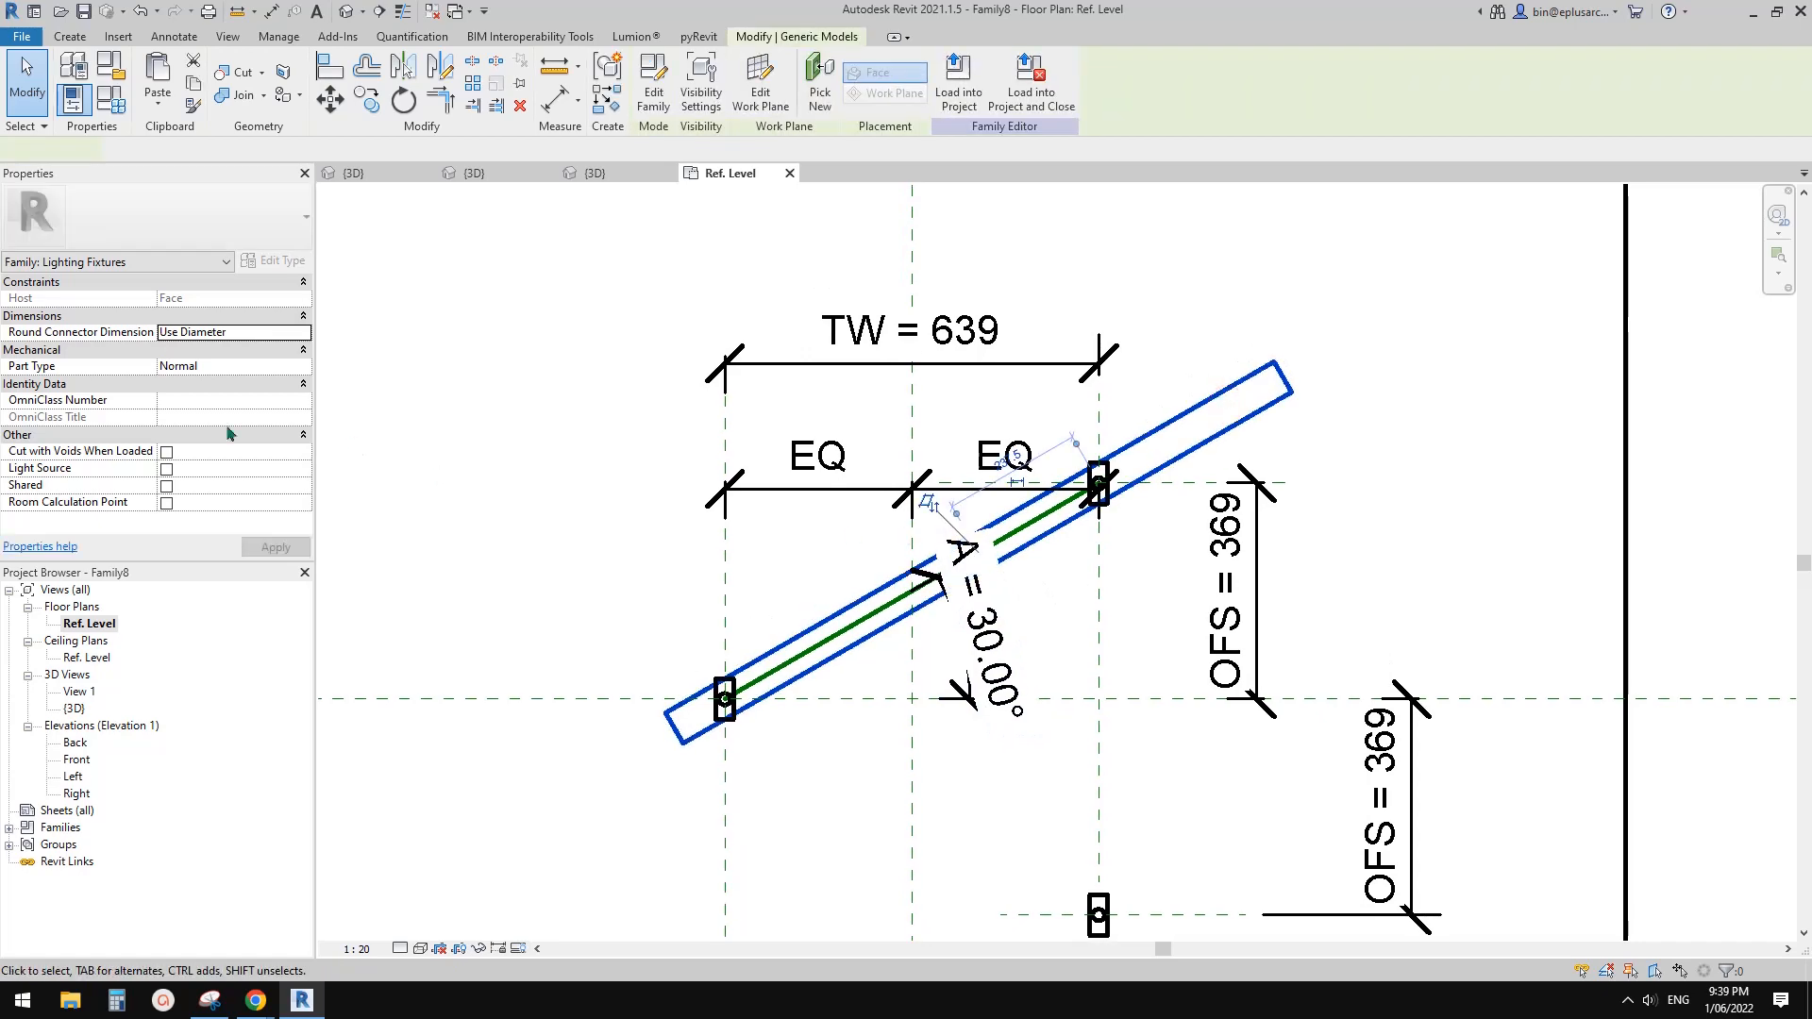
click(268, 257)
key(Escape)
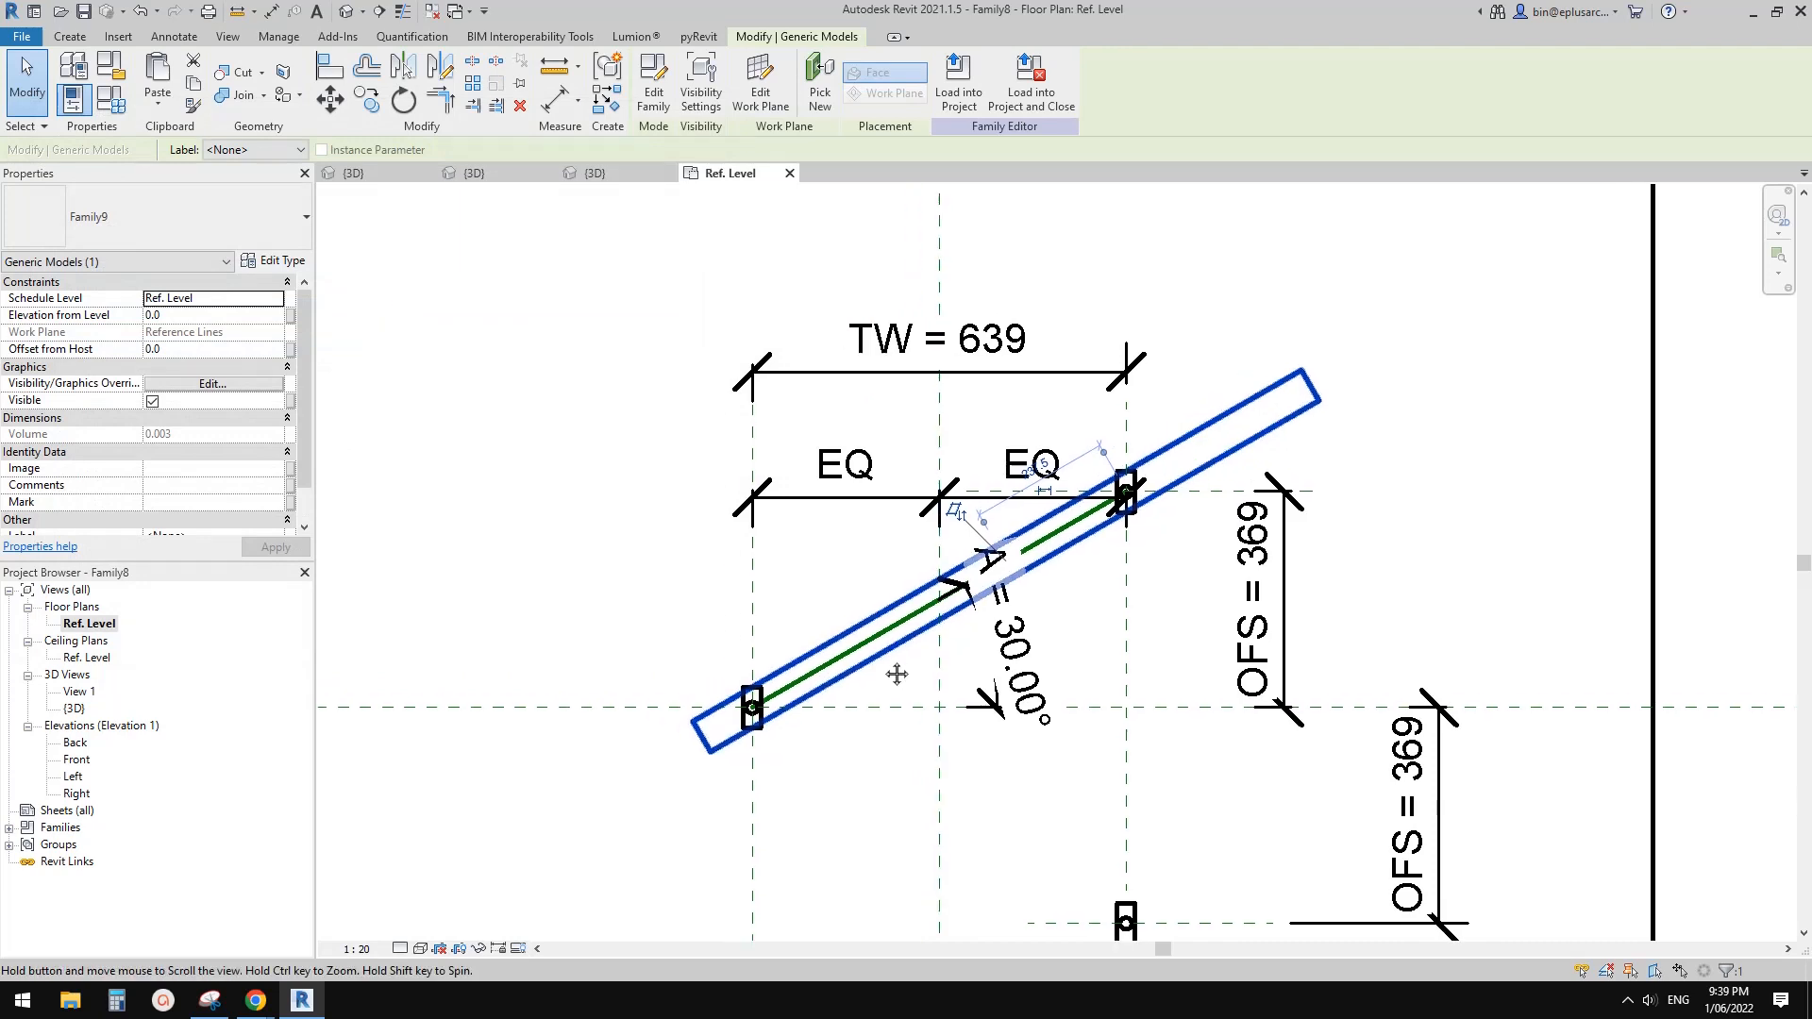
middle_drag(916, 642, 939, 654)
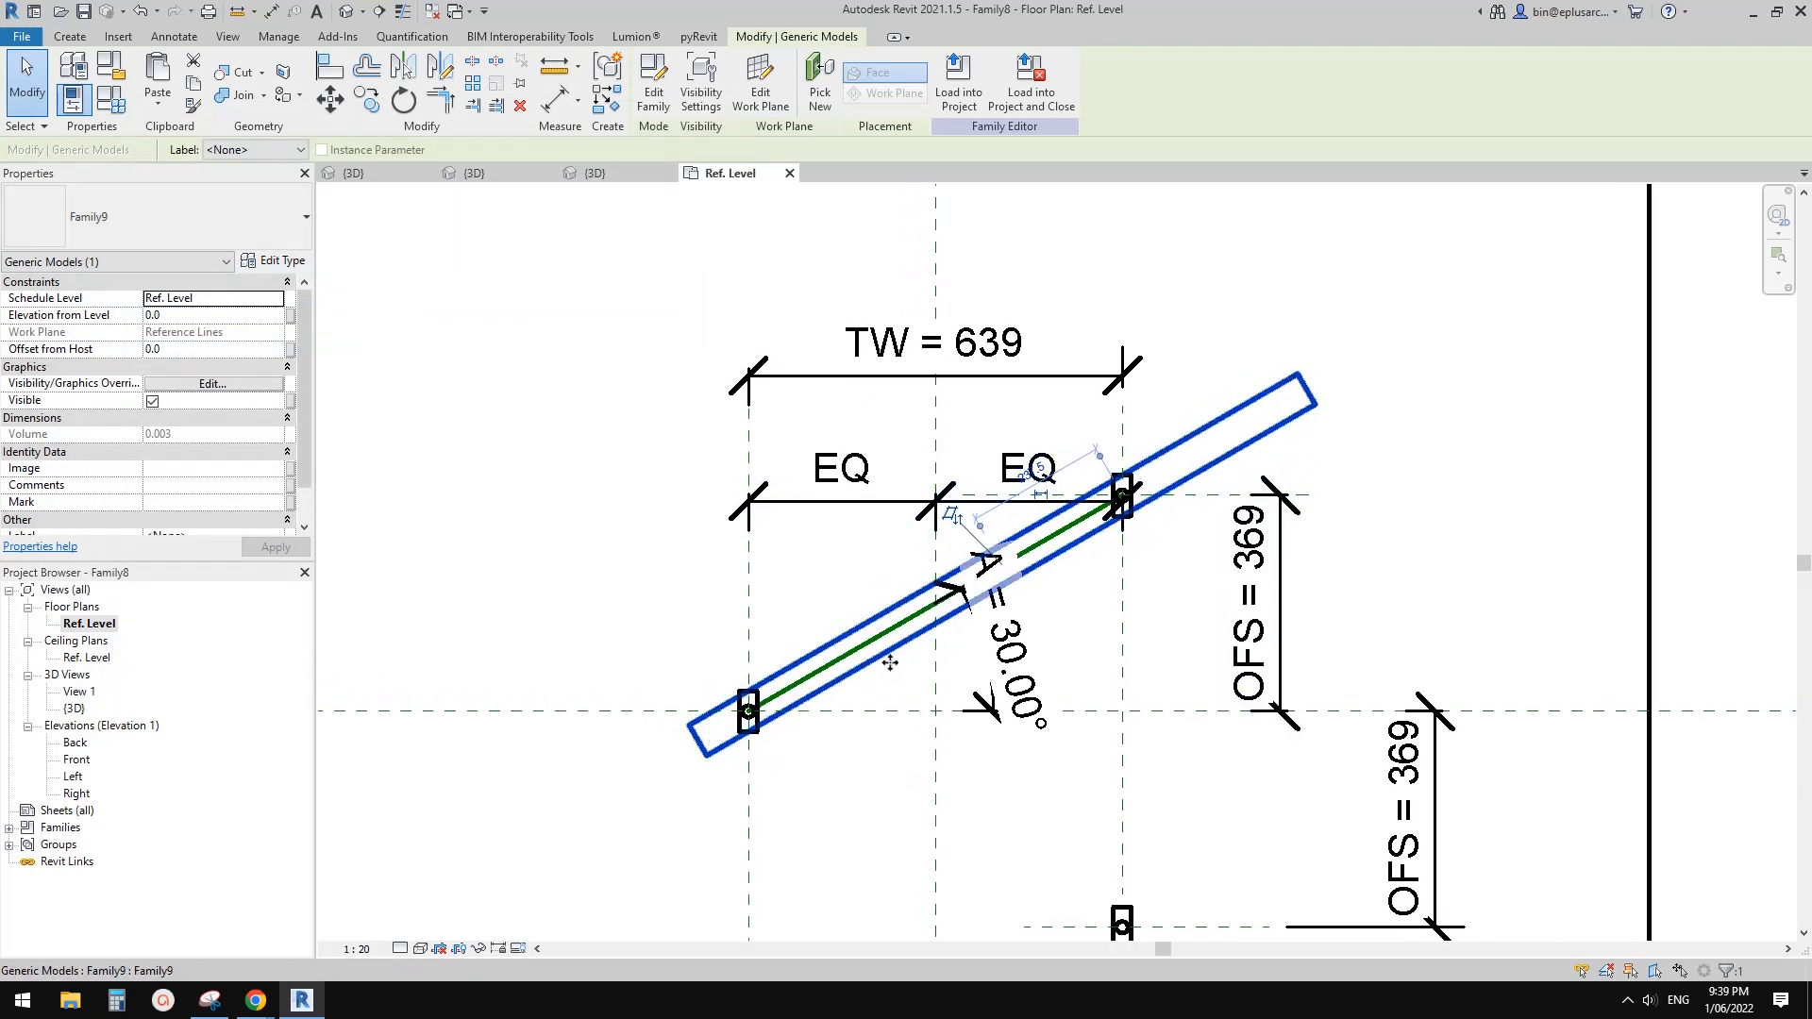
middle_drag(1246, 450, 1243, 485)
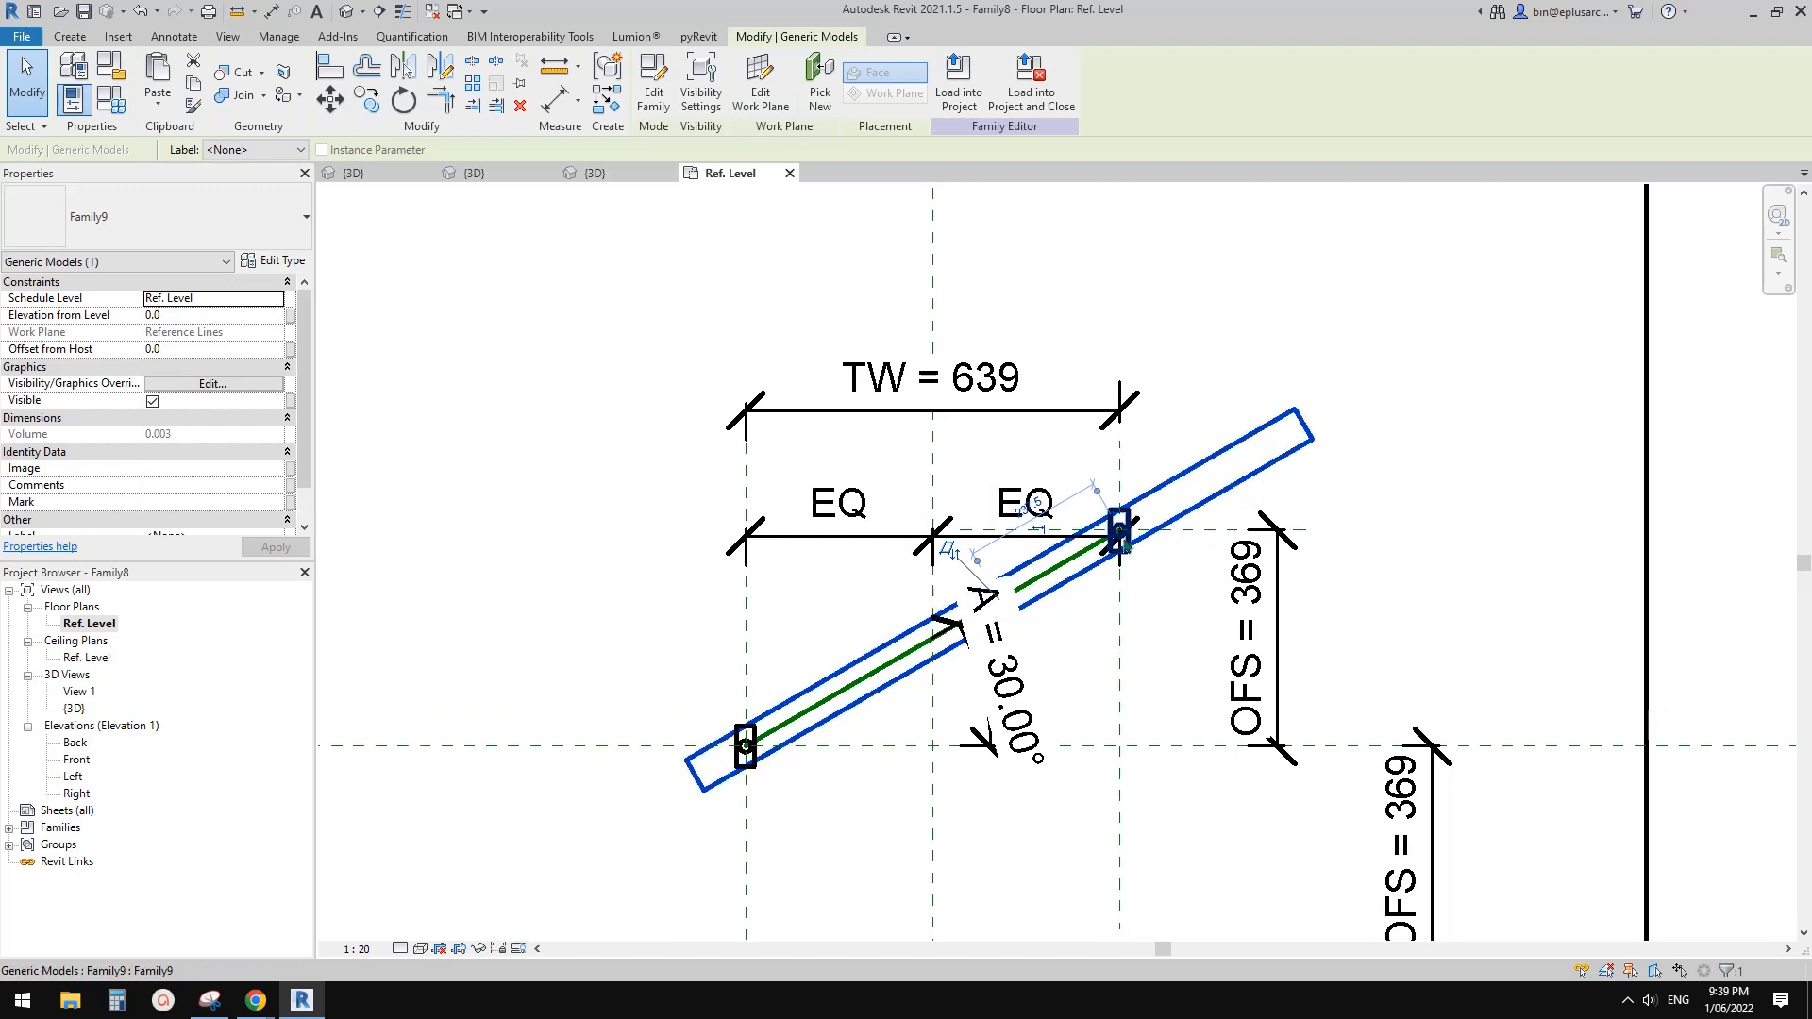
middle_drag(1240, 486, 1252, 498)
scroll(1225, 524, down, 1)
middle_drag(1225, 524, 1240, 559)
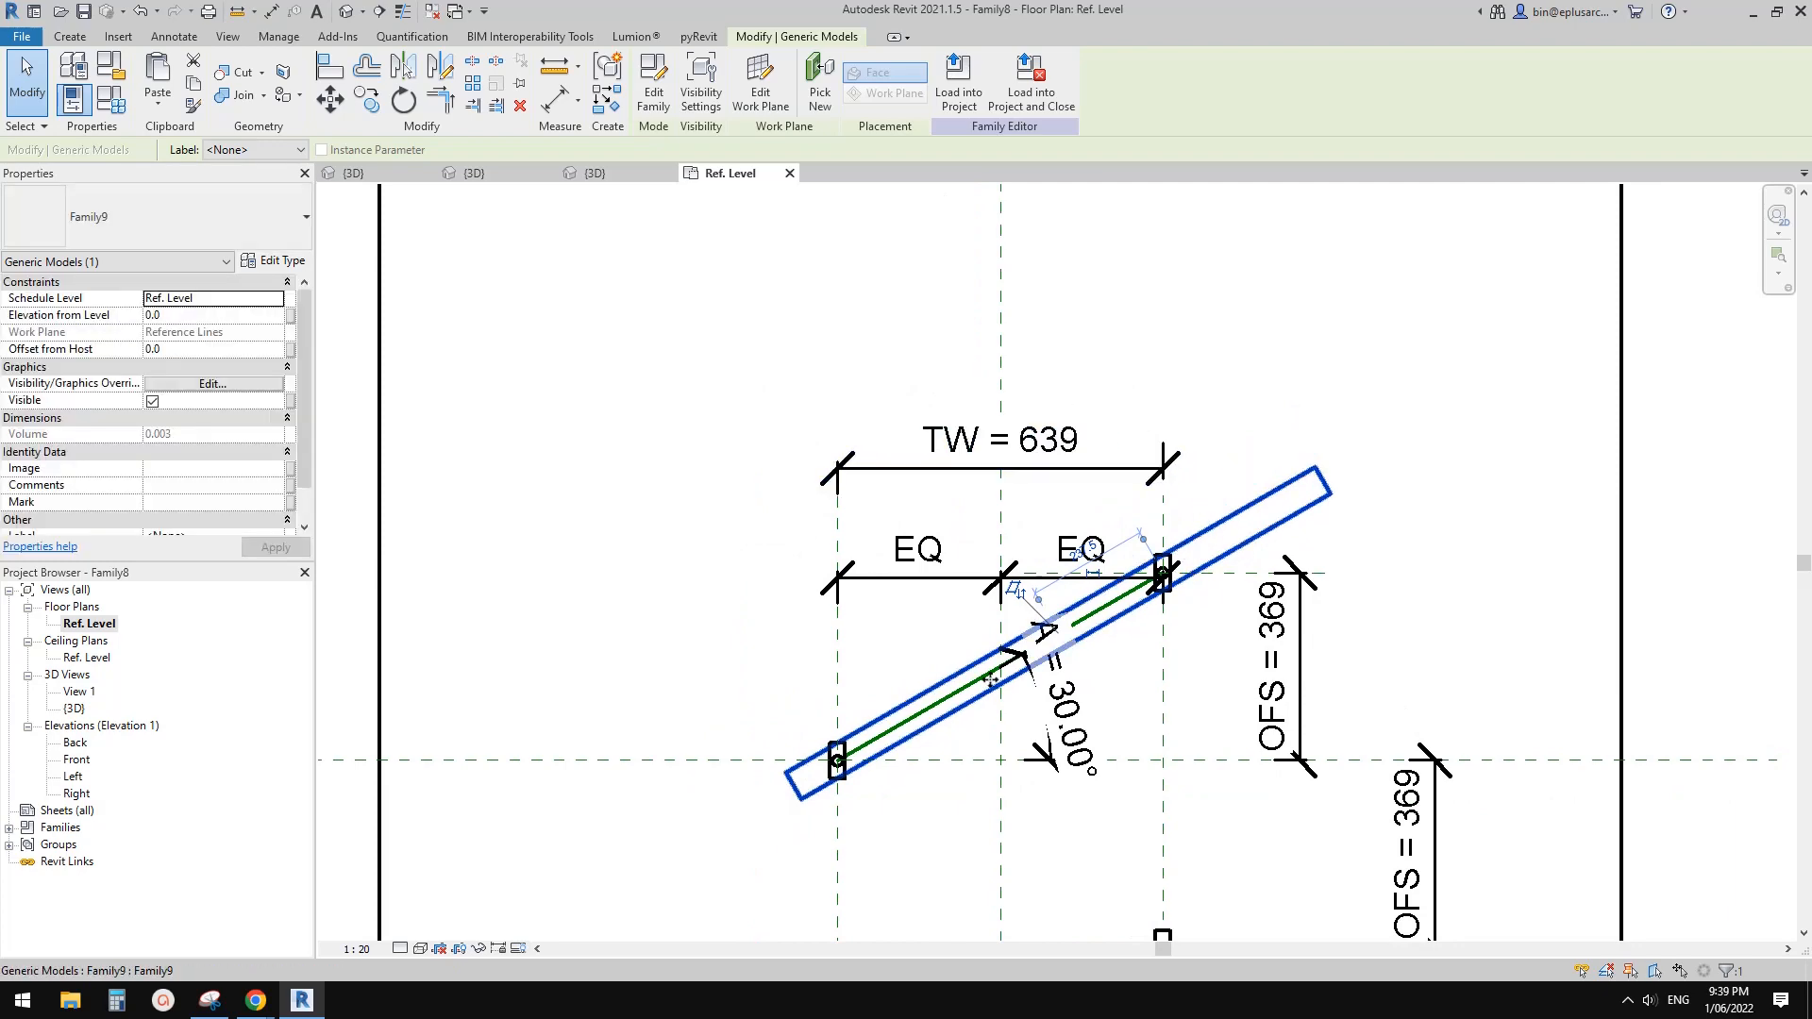
middle_drag(1057, 651, 1056, 648)
key(Escape)
Set the angle parameter A to 50° in the family types and apply it.
click(118, 106)
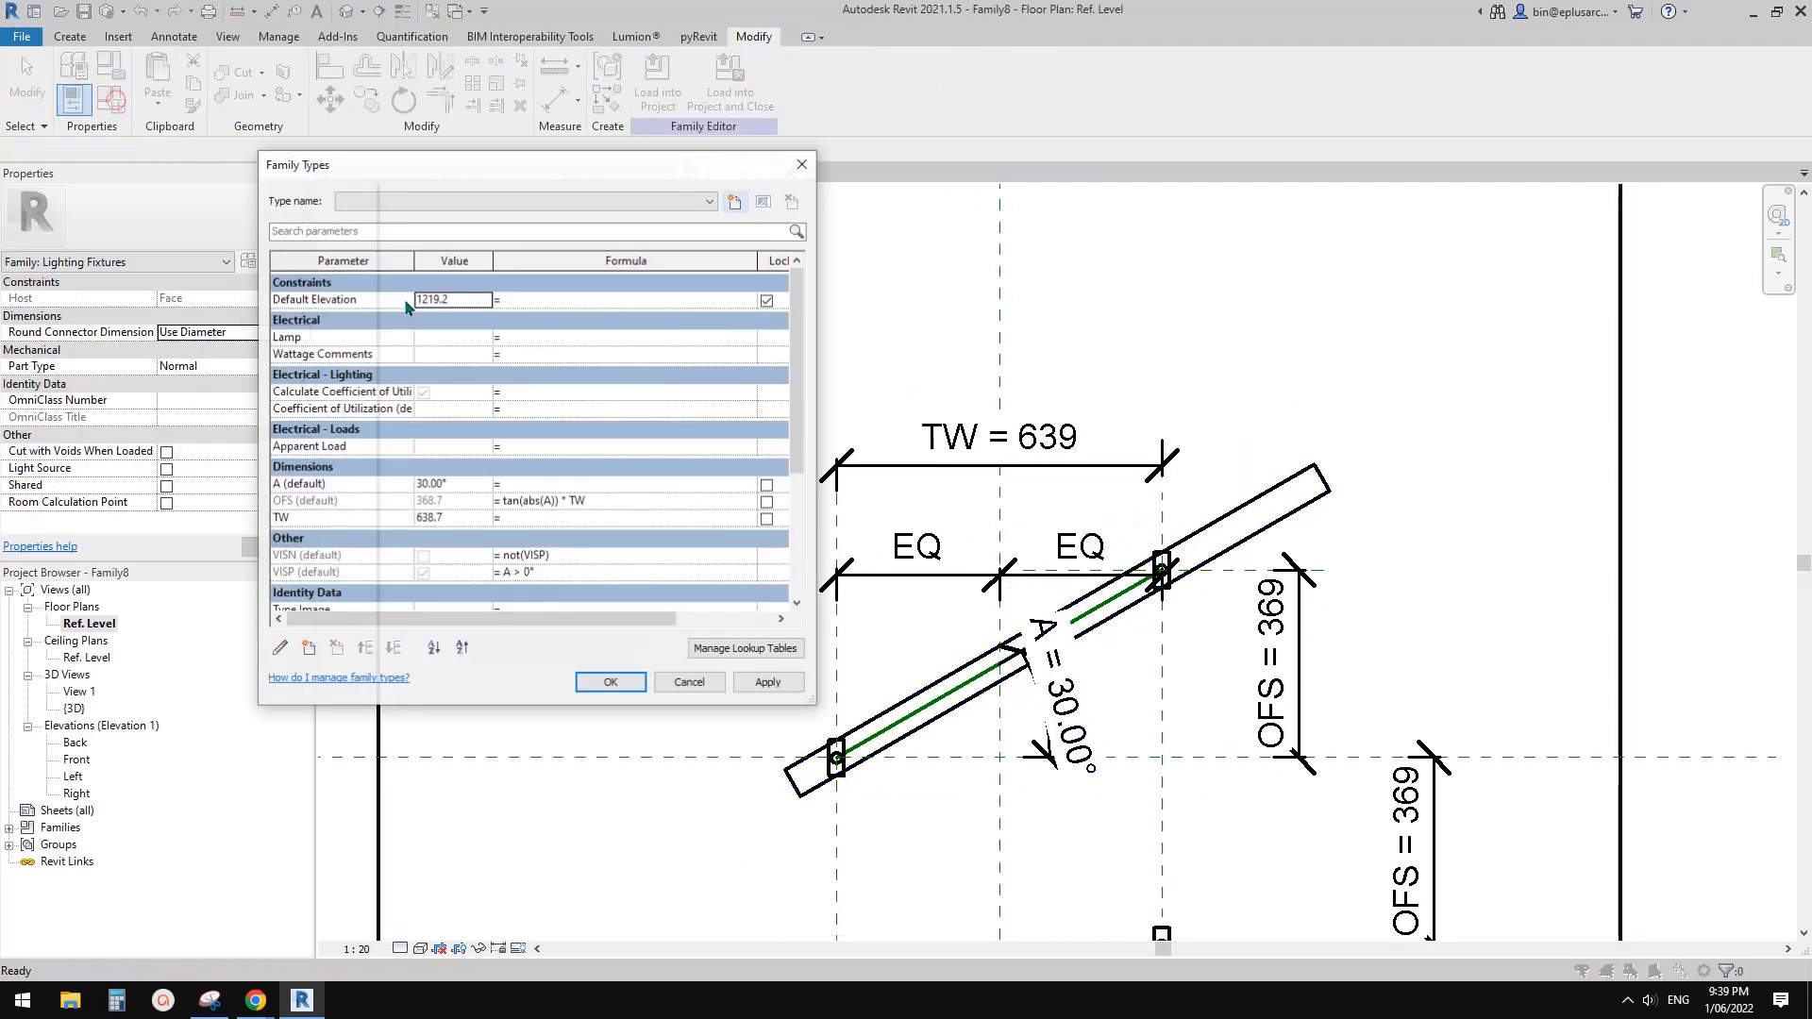
click(467, 487)
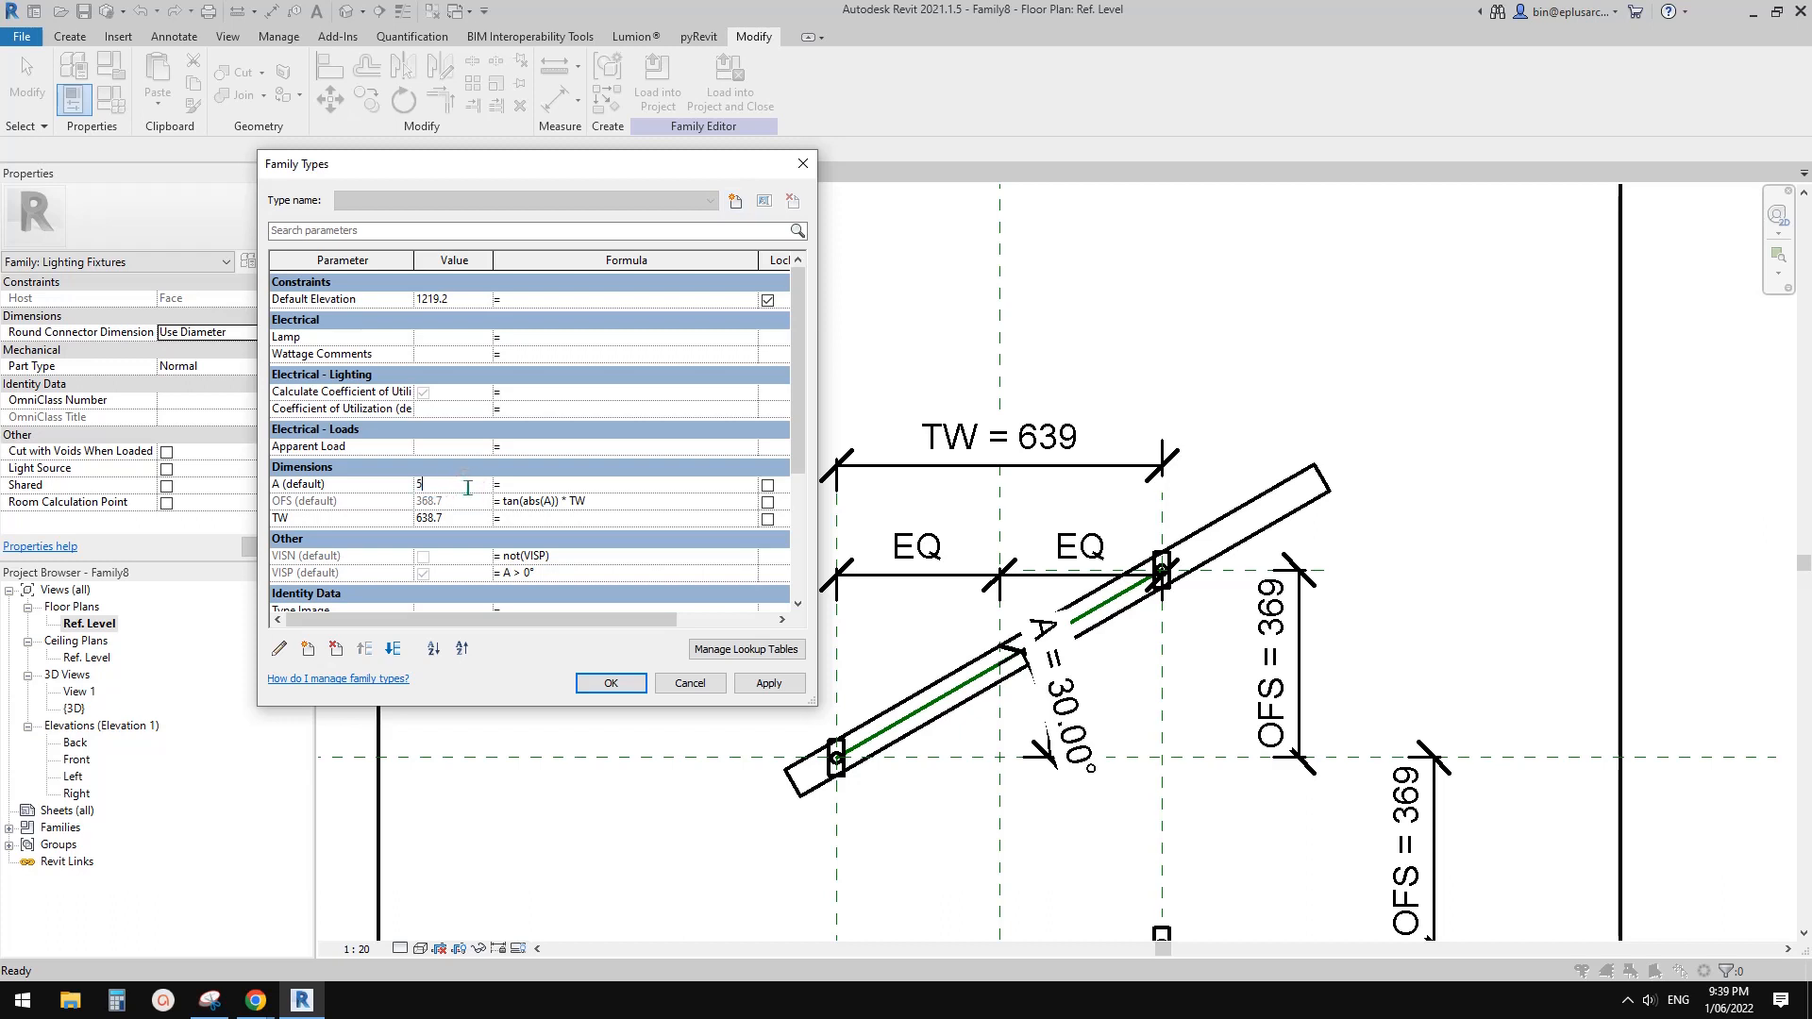
text(50)
click(772, 683)
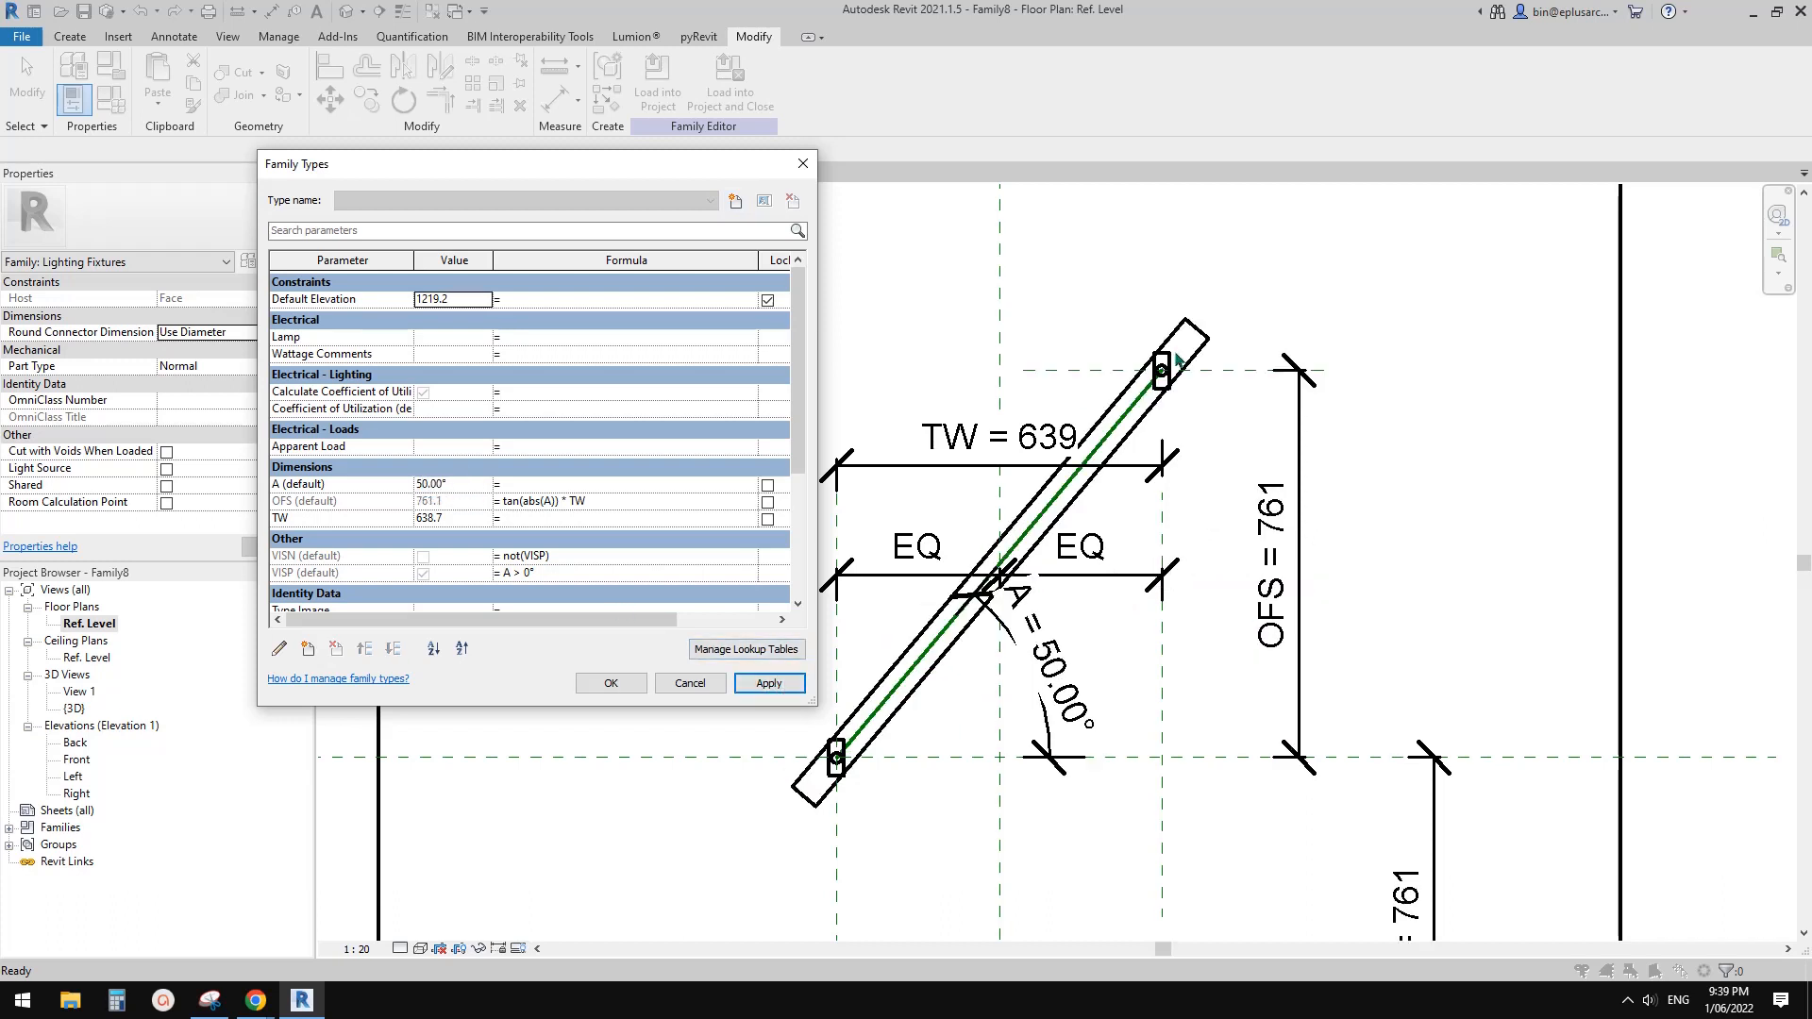
Set the angle parameter A to 70° and check the tube against the upper bracket in the plan.
click(458, 485)
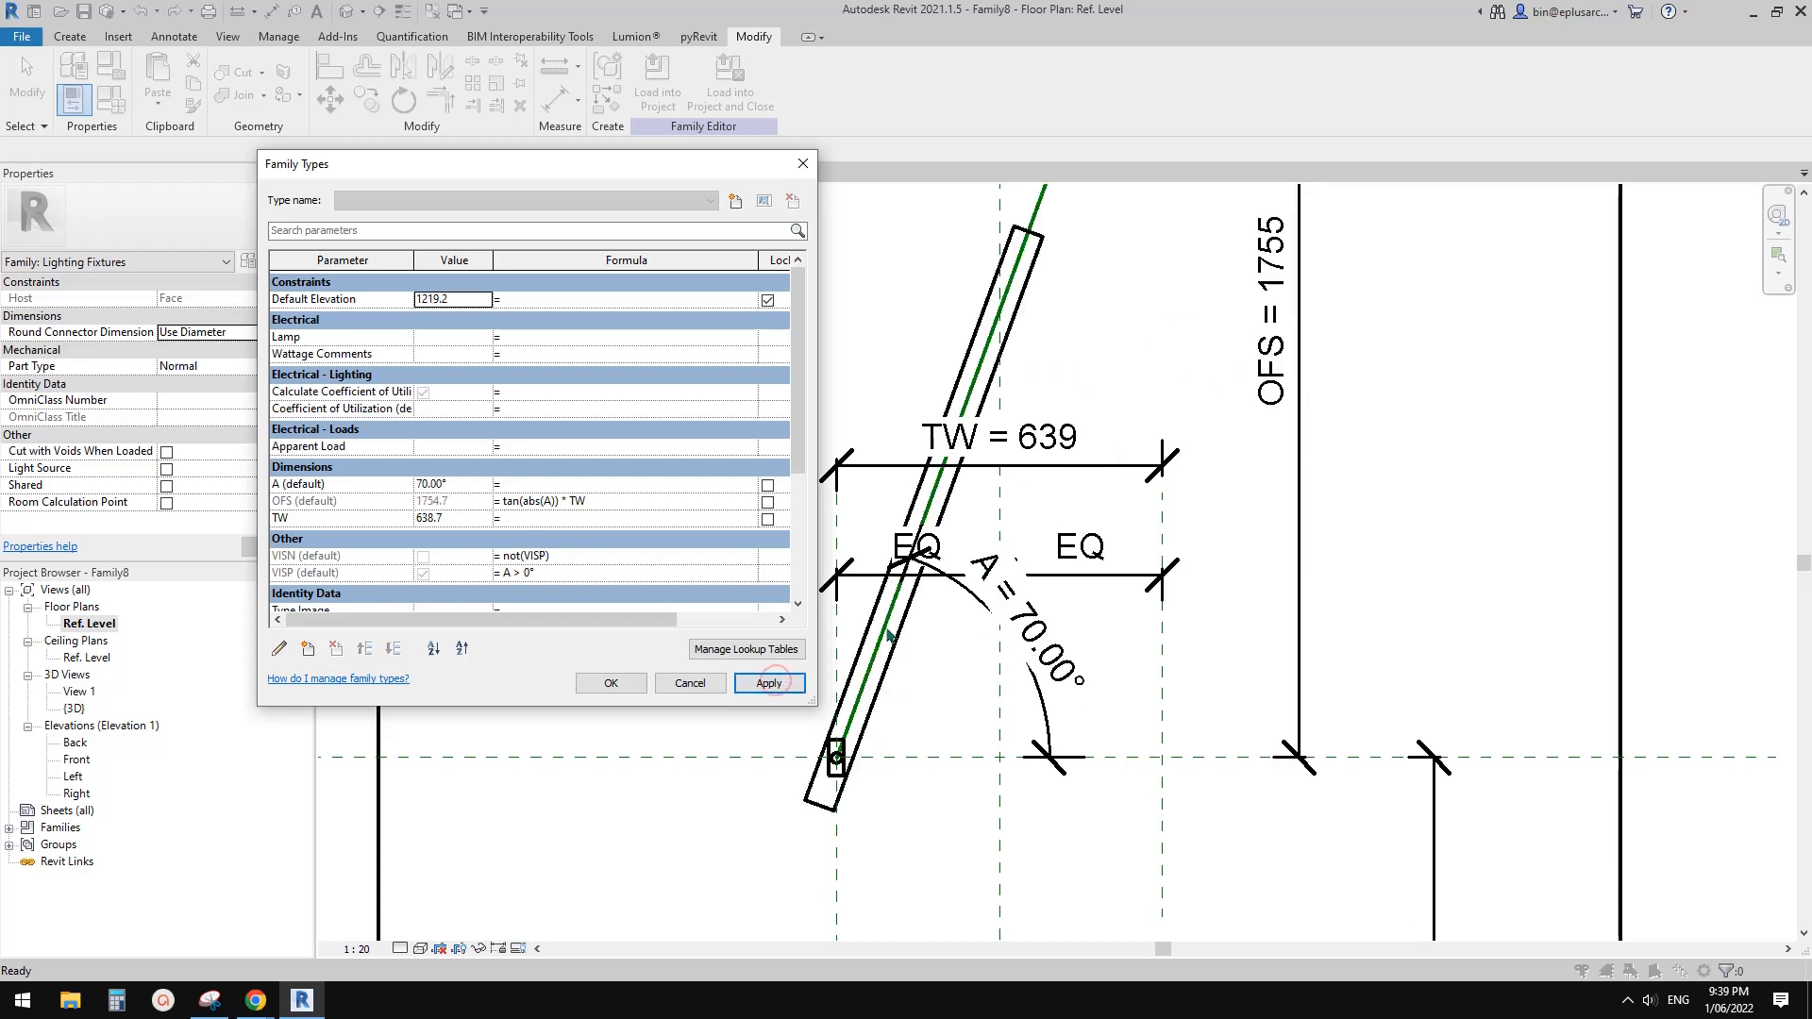
click(617, 681)
scroll(1050, 552, down, 2)
middle_drag(1119, 494, 1083, 596)
scroll(1080, 472, down, 1)
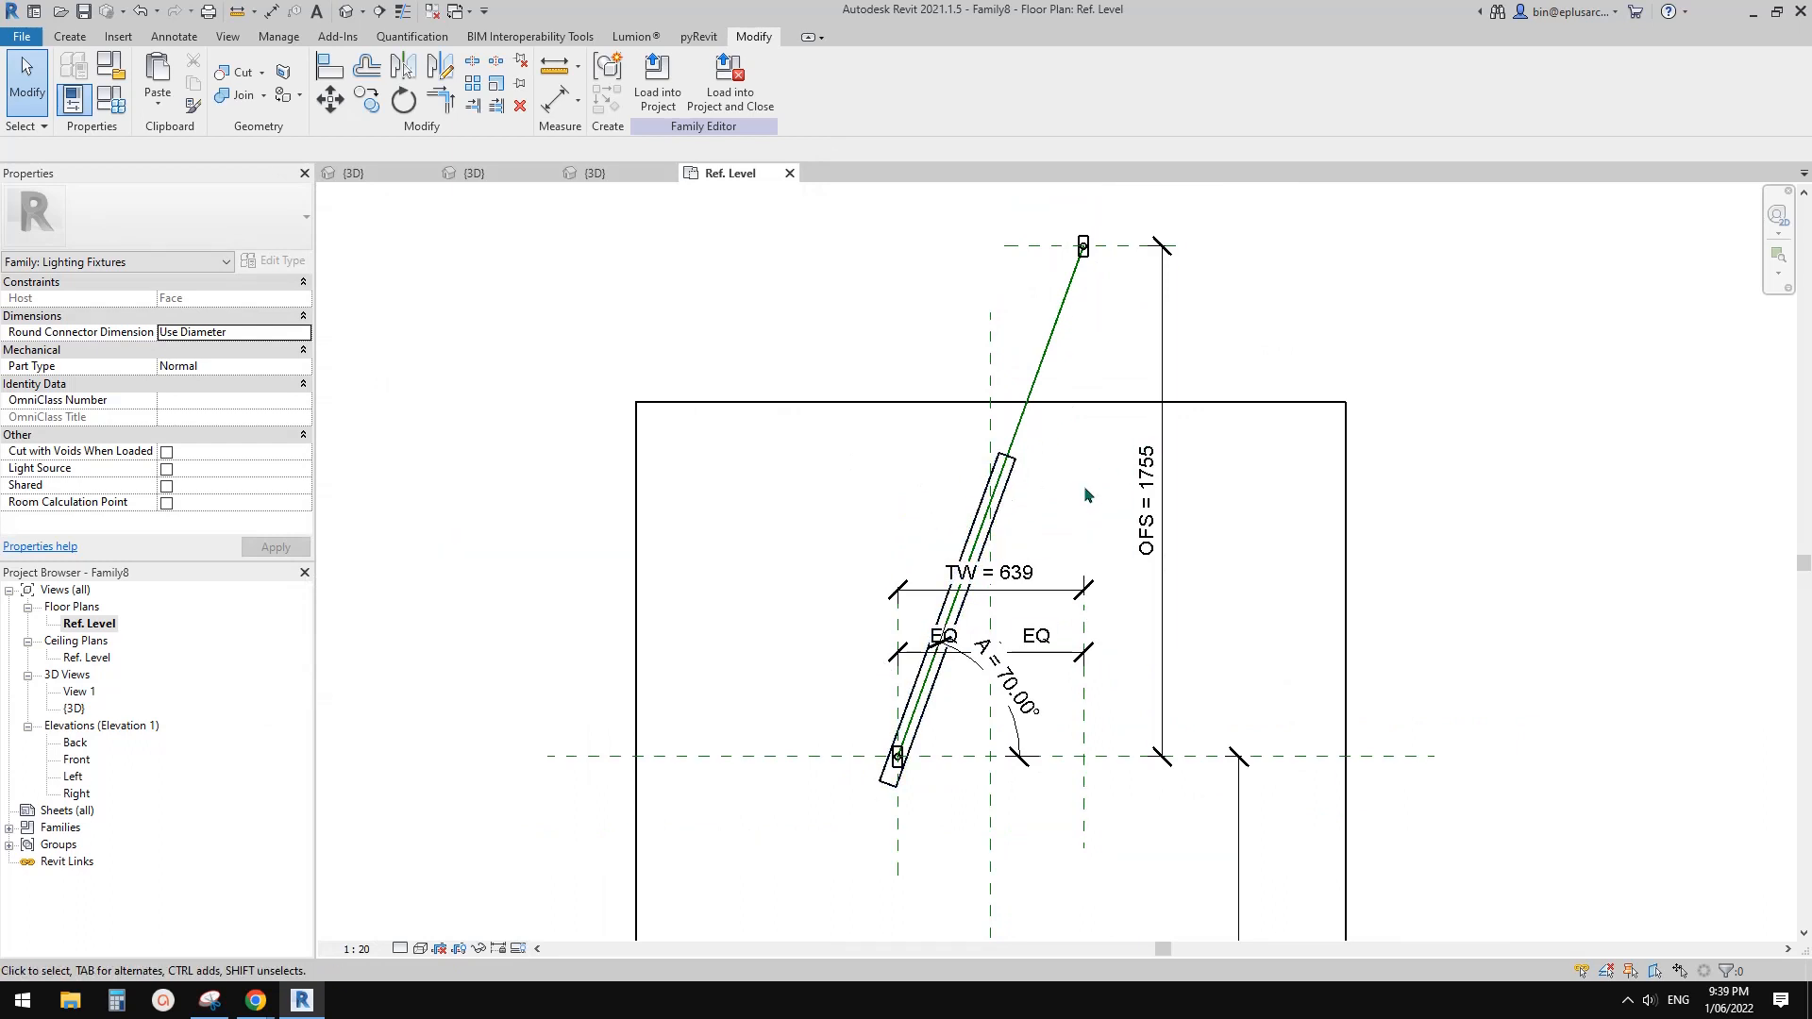
middle_drag(1052, 501, 1060, 521)
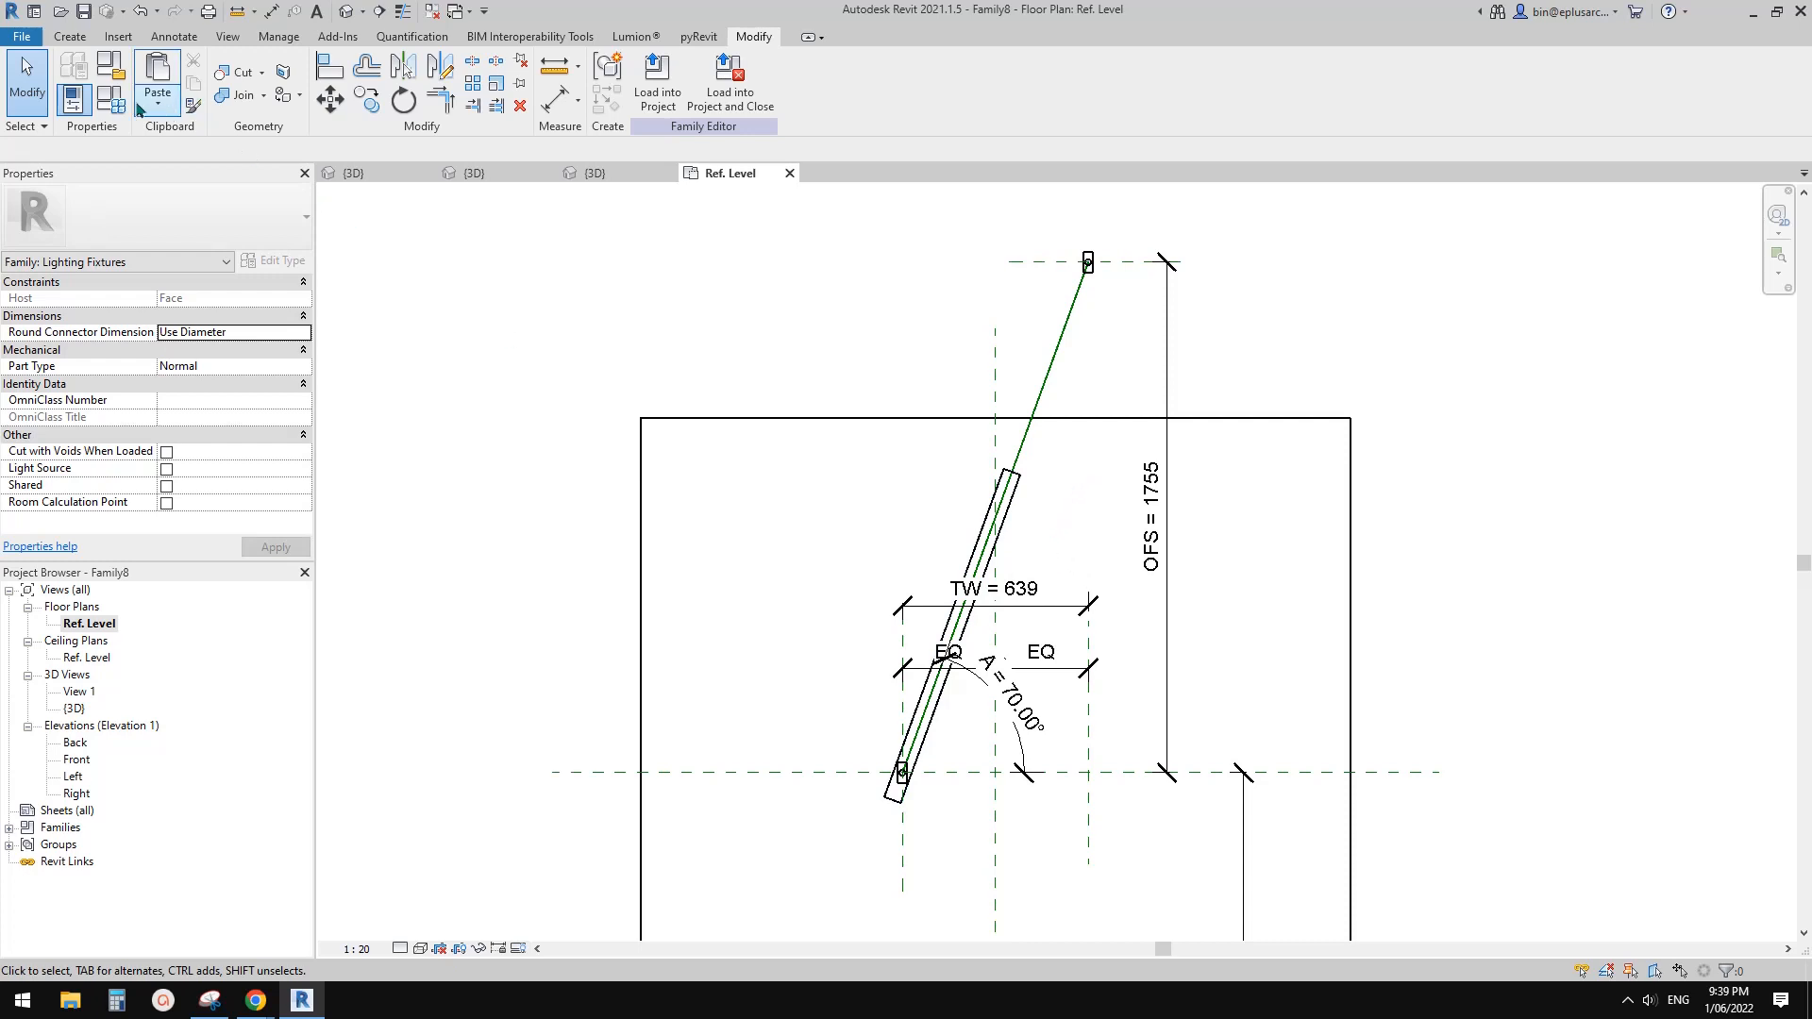
Set the angle parameter A back to 30° in the family types.
click(72, 98)
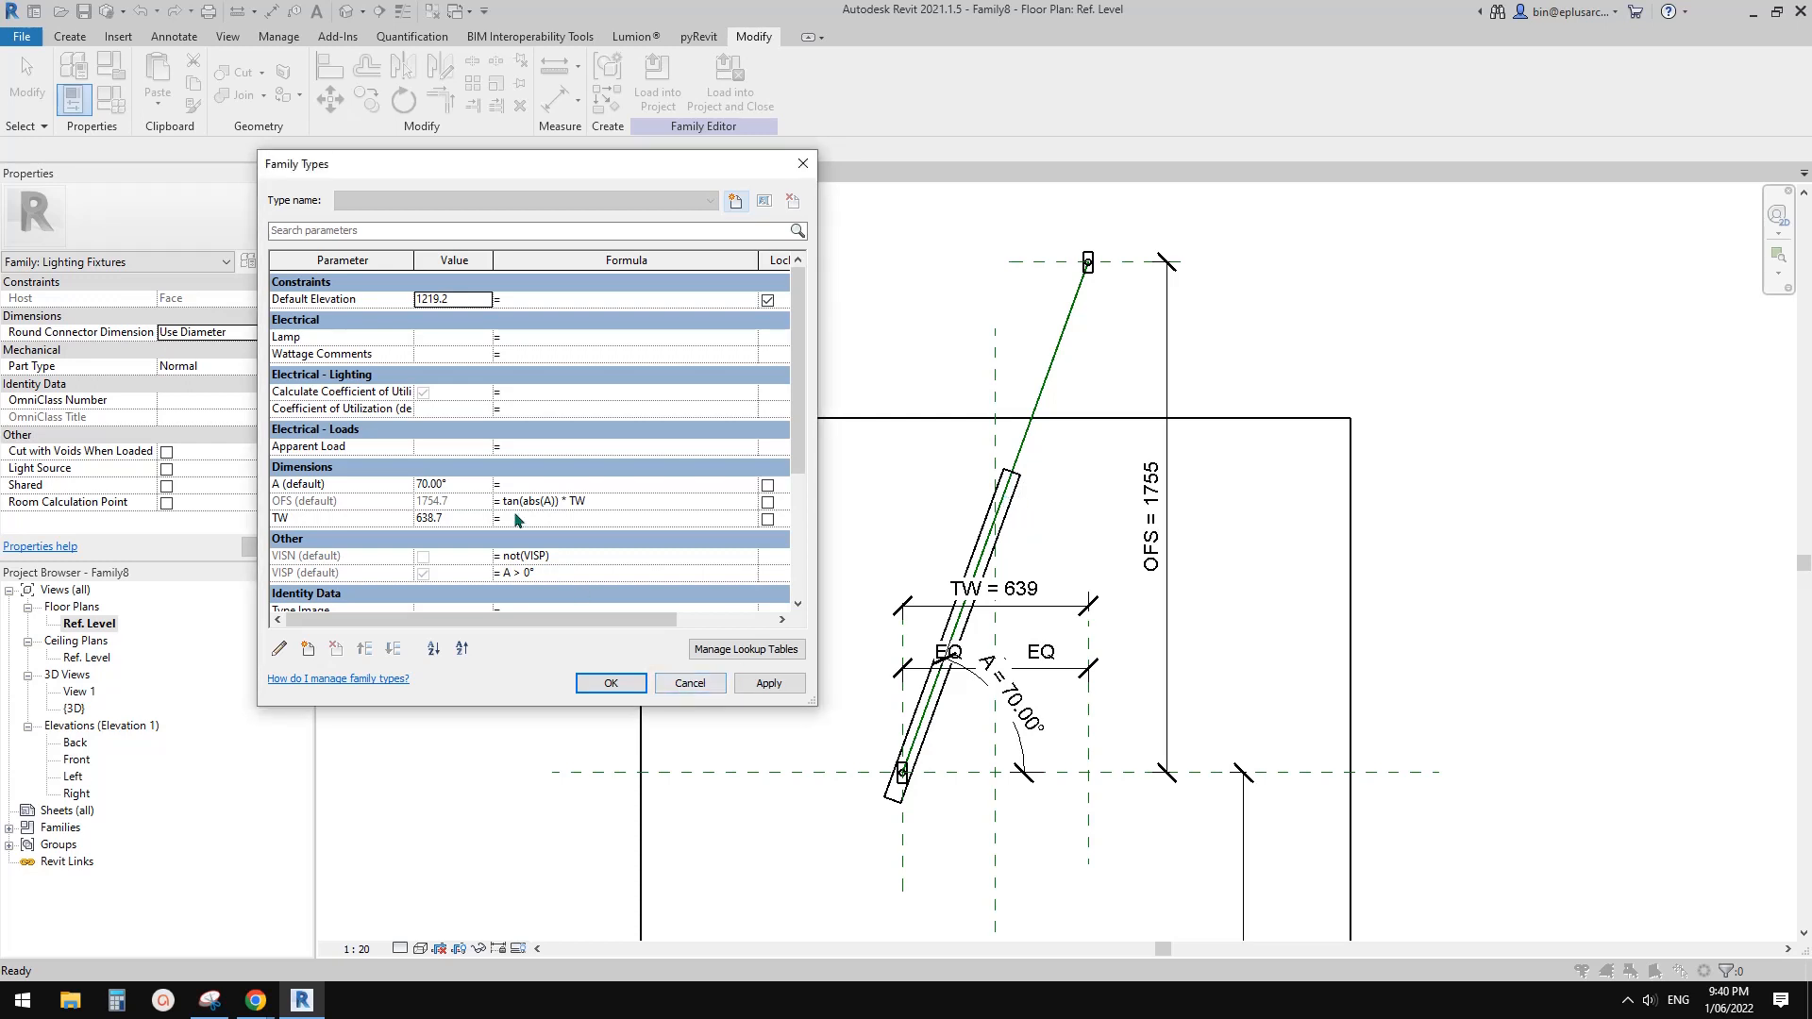
click(462, 484)
text(30)
click(769, 684)
click(611, 683)
scroll(1091, 717, up, 2)
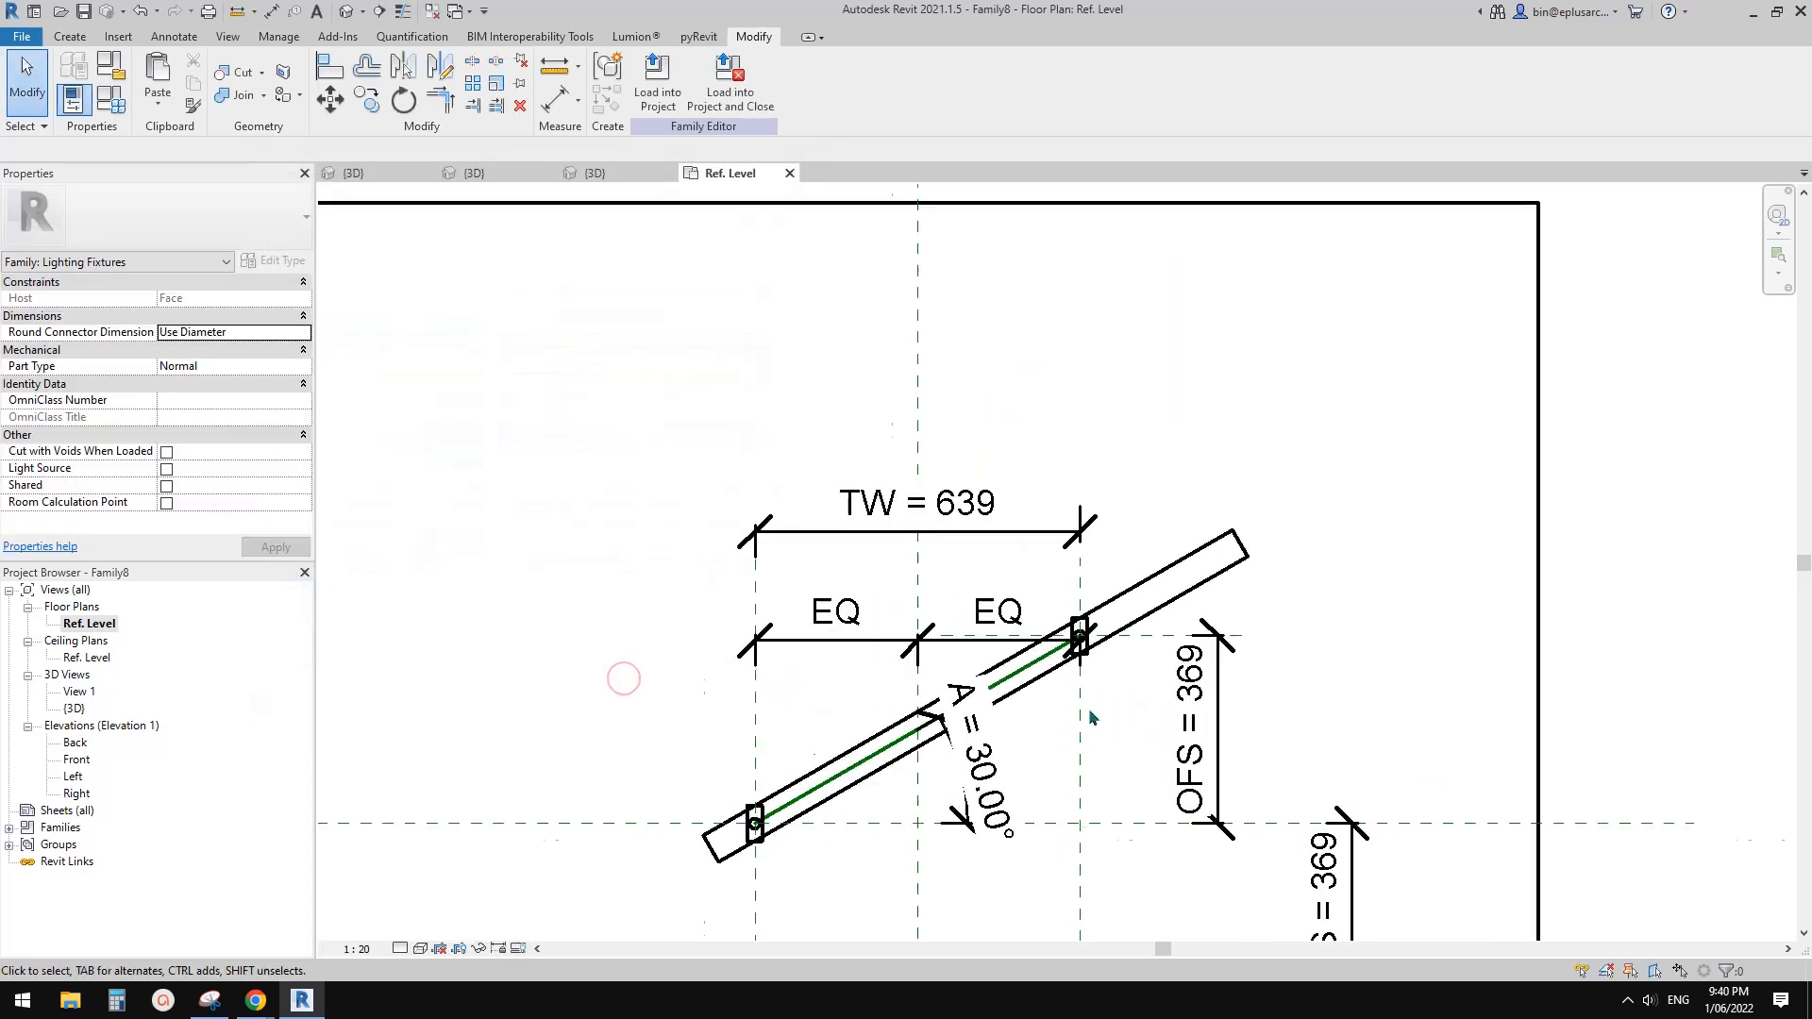
Set the angle parameter A to 50° in the family types and accept it.
scroll(1091, 711, up, 1)
middle_drag(1090, 711, 1188, 589)
scroll(1131, 591, down, 1)
click(109, 98)
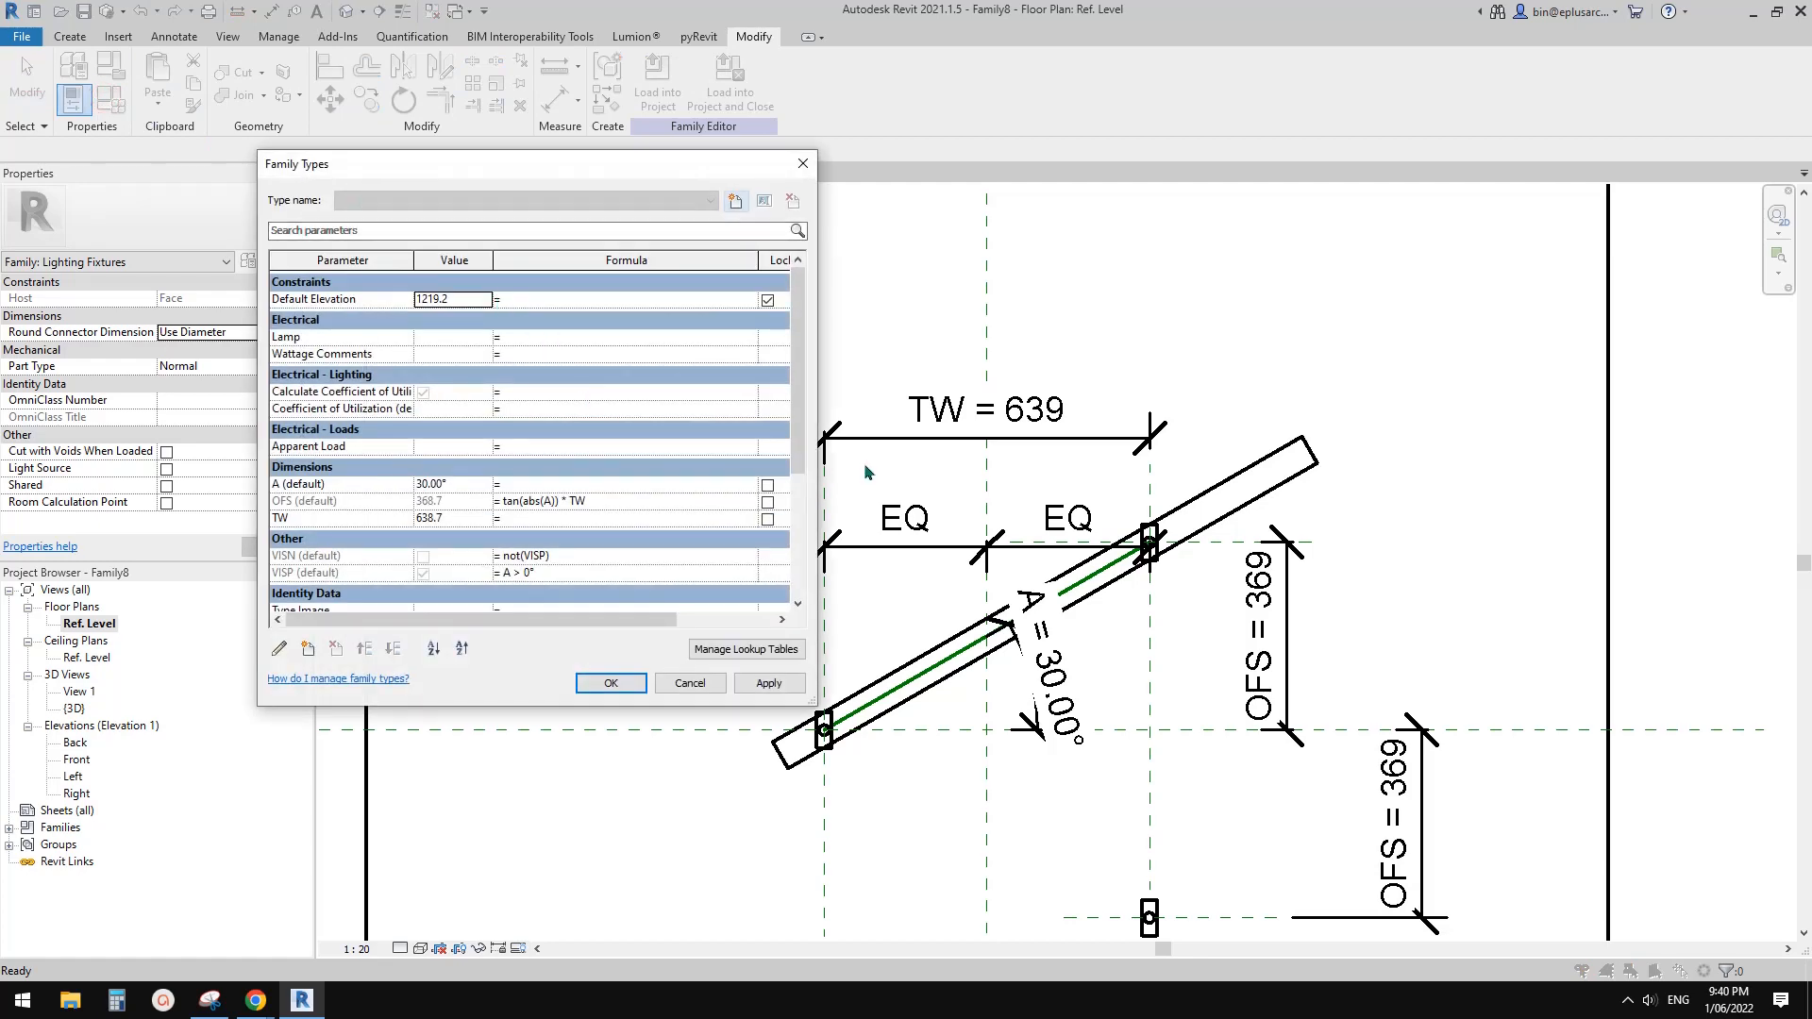
click(806, 165)
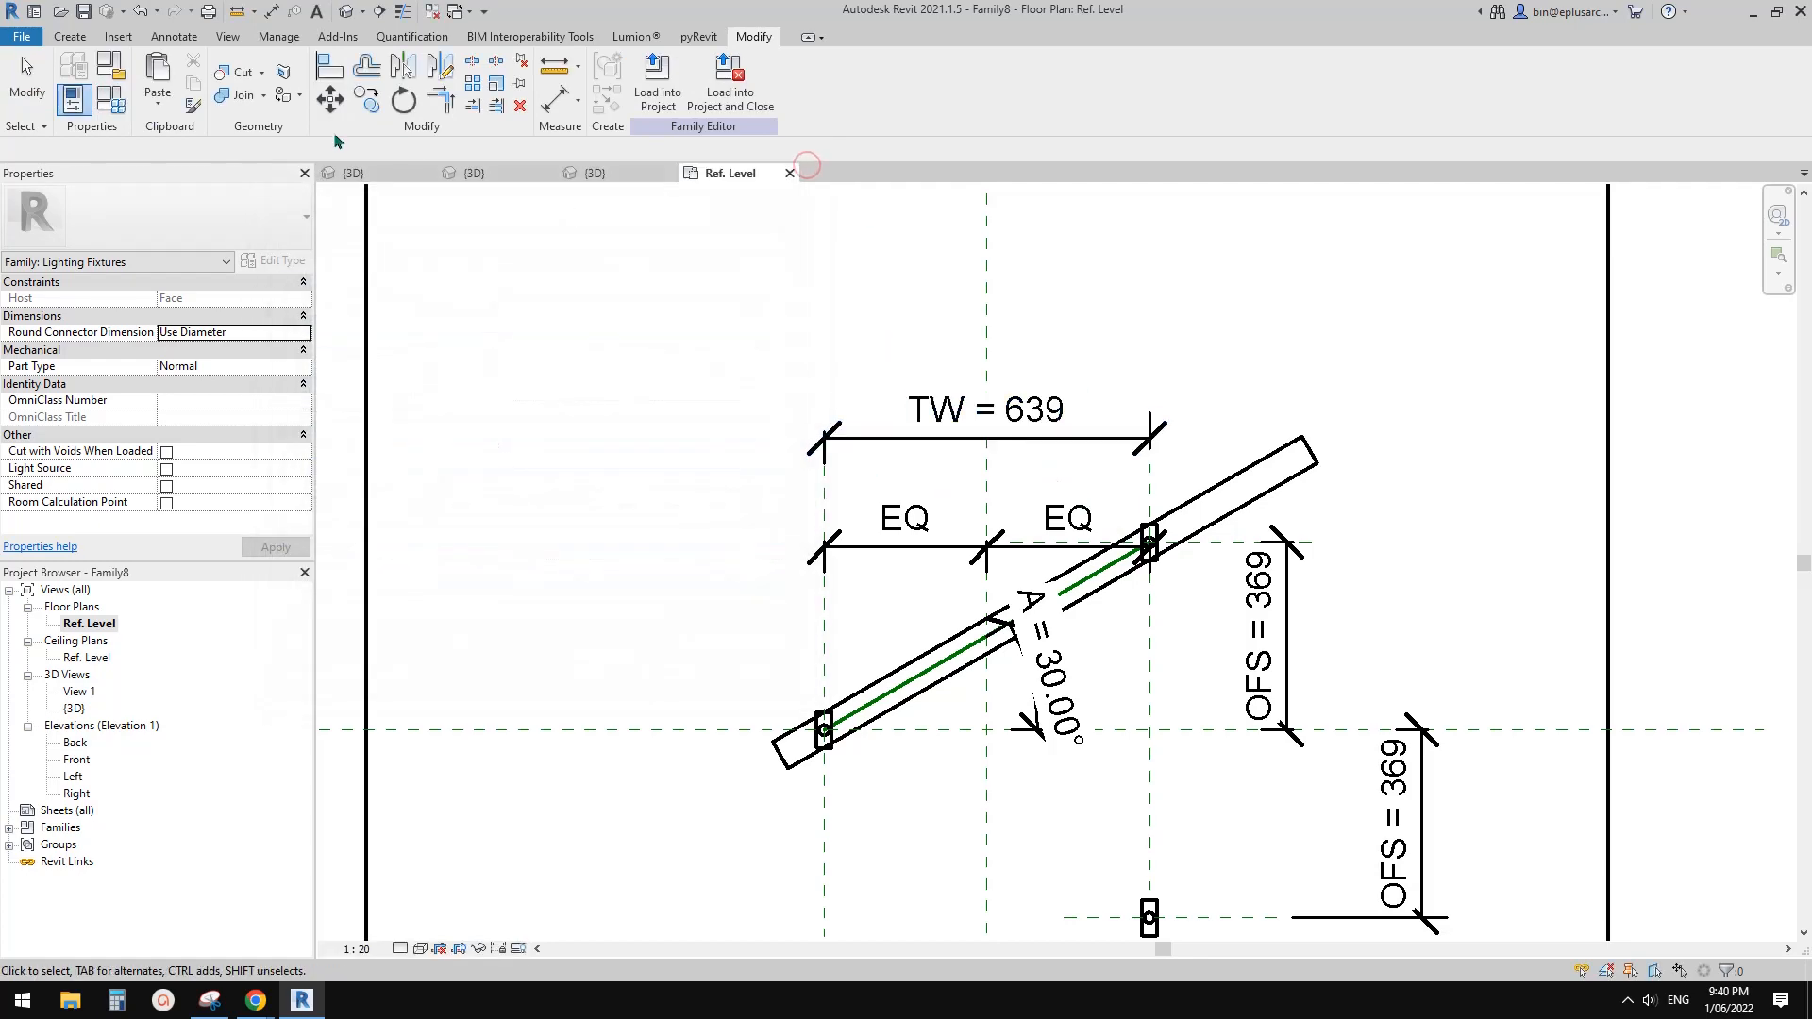
click(109, 104)
click(463, 485)
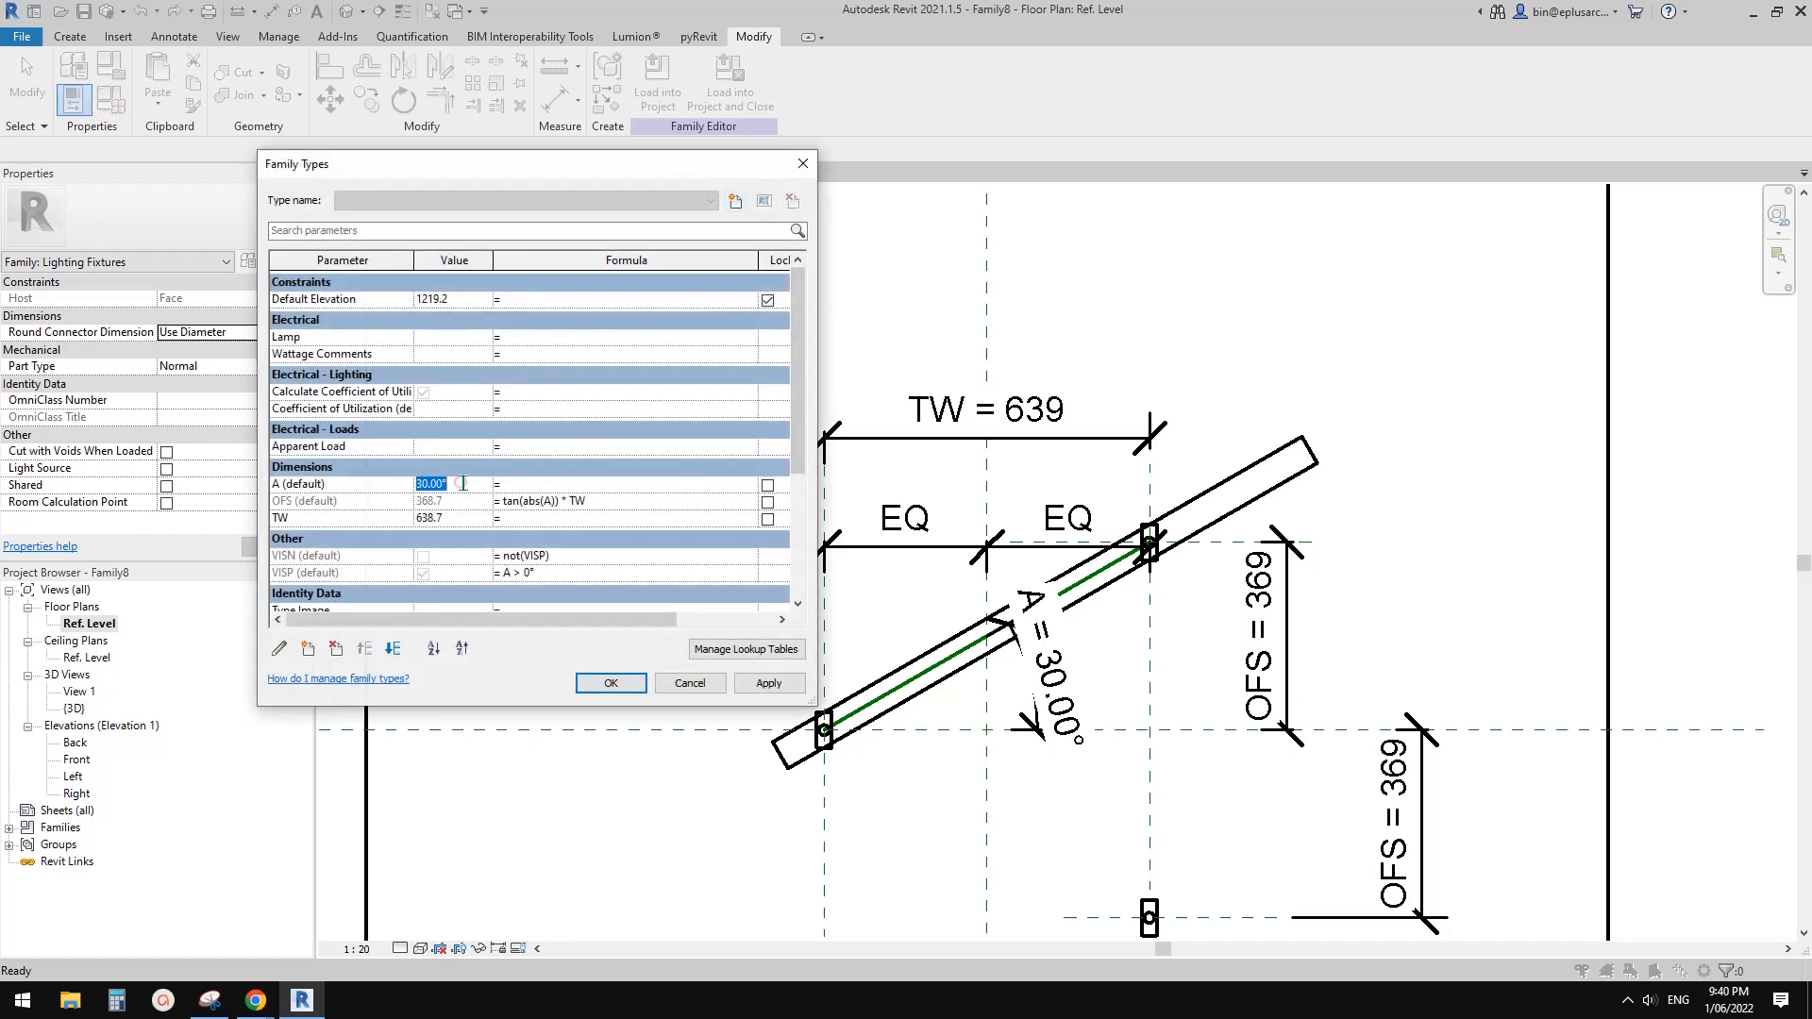
text(50)
click(769, 682)
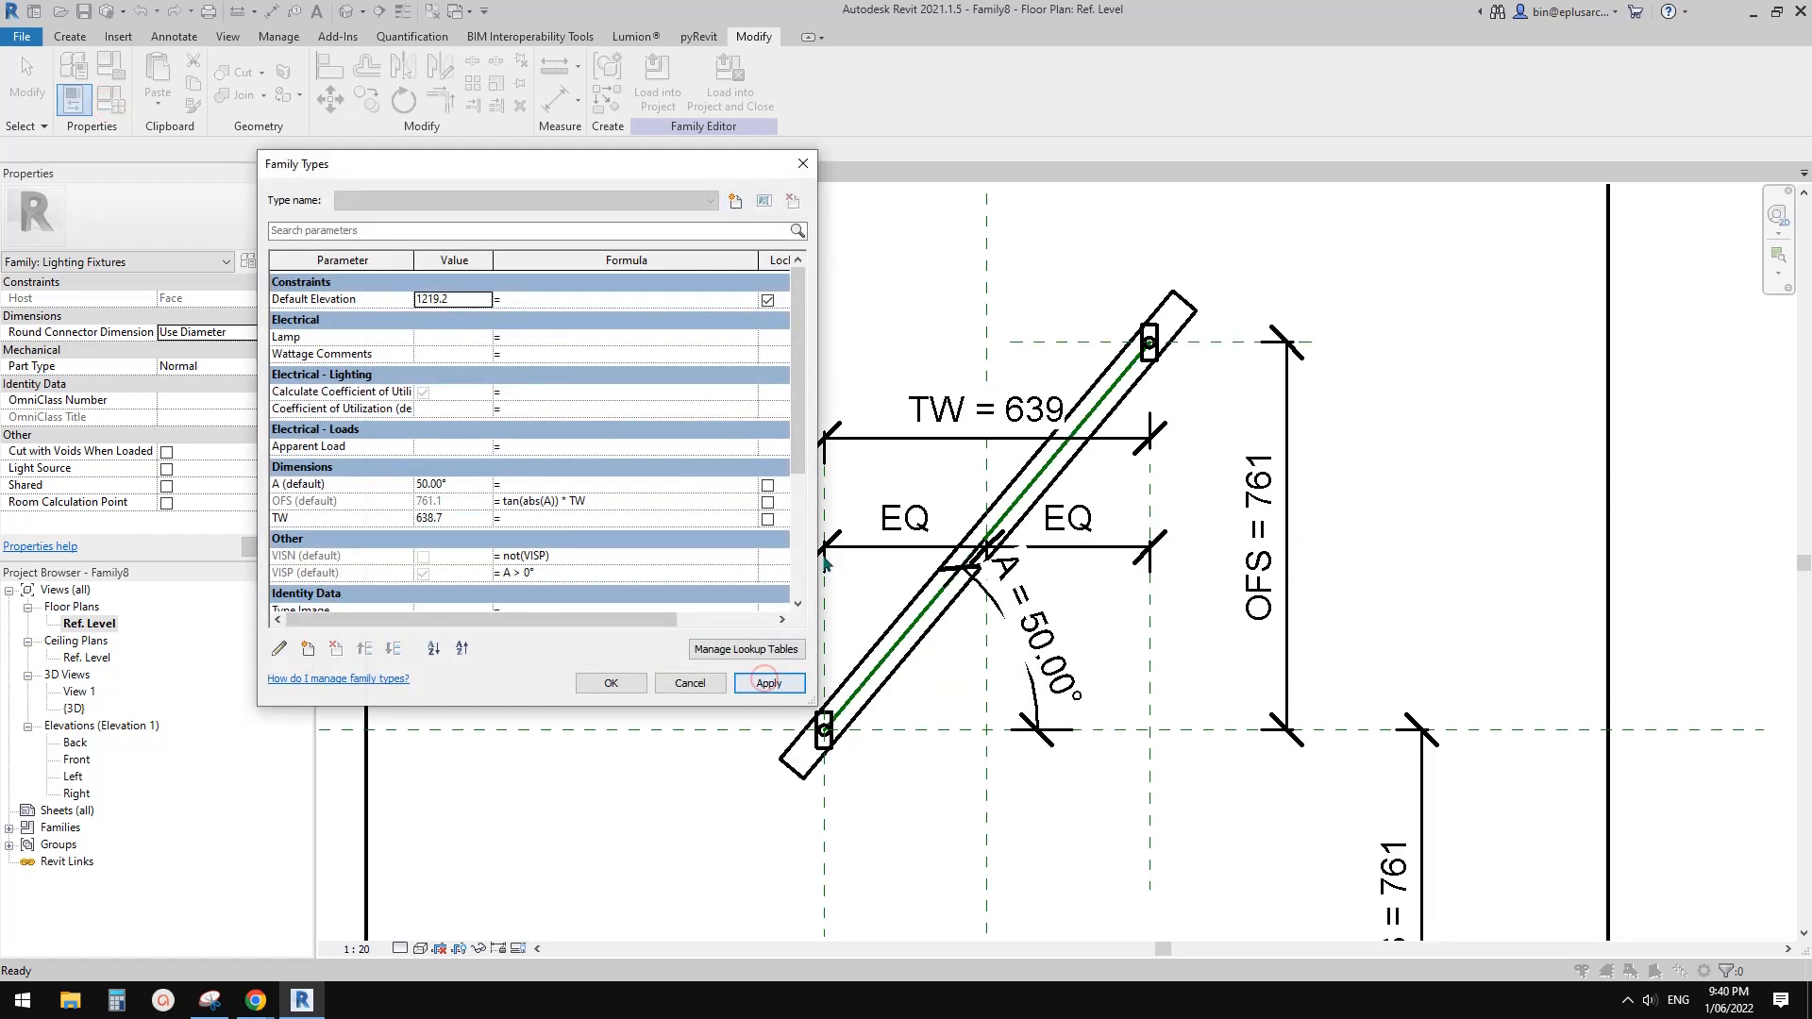
click(607, 682)
Capture the tilted tube plan in the Snipping Tool and sketch an arrow at the tube's upper end.
middle_drag(1096, 496, 1081, 502)
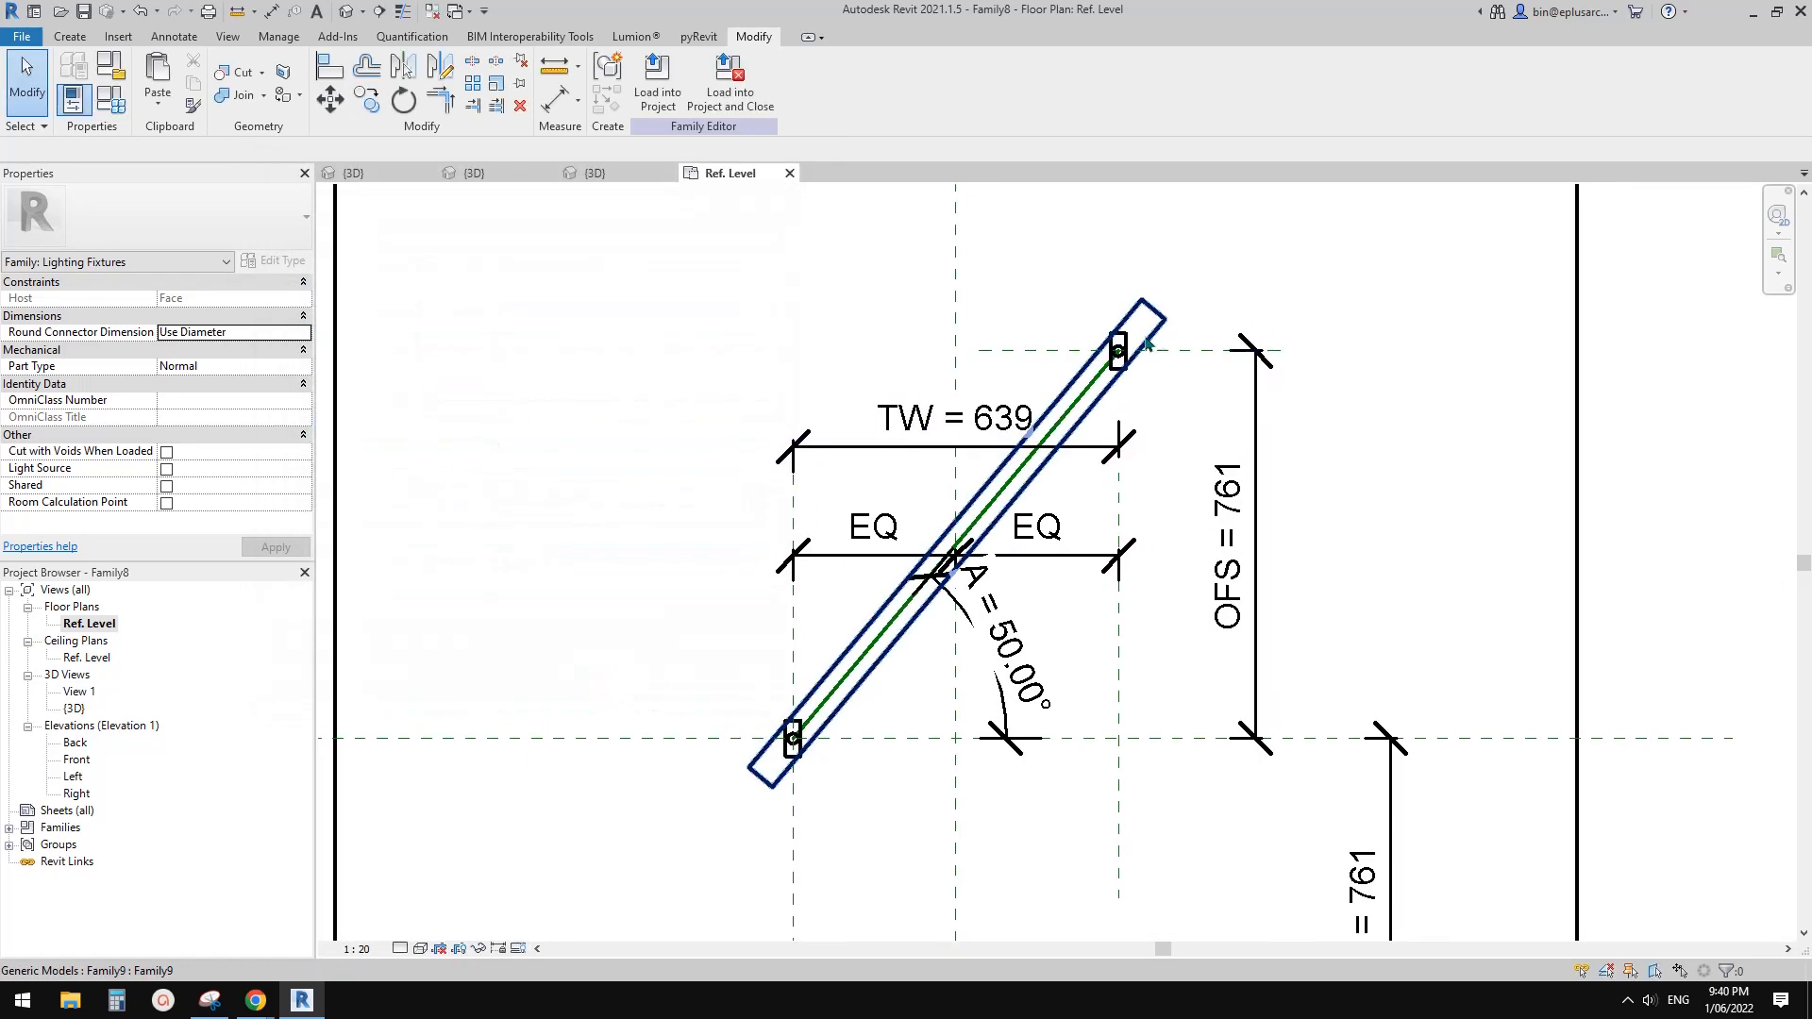
middle_drag(869, 698, 850, 703)
click(209, 1001)
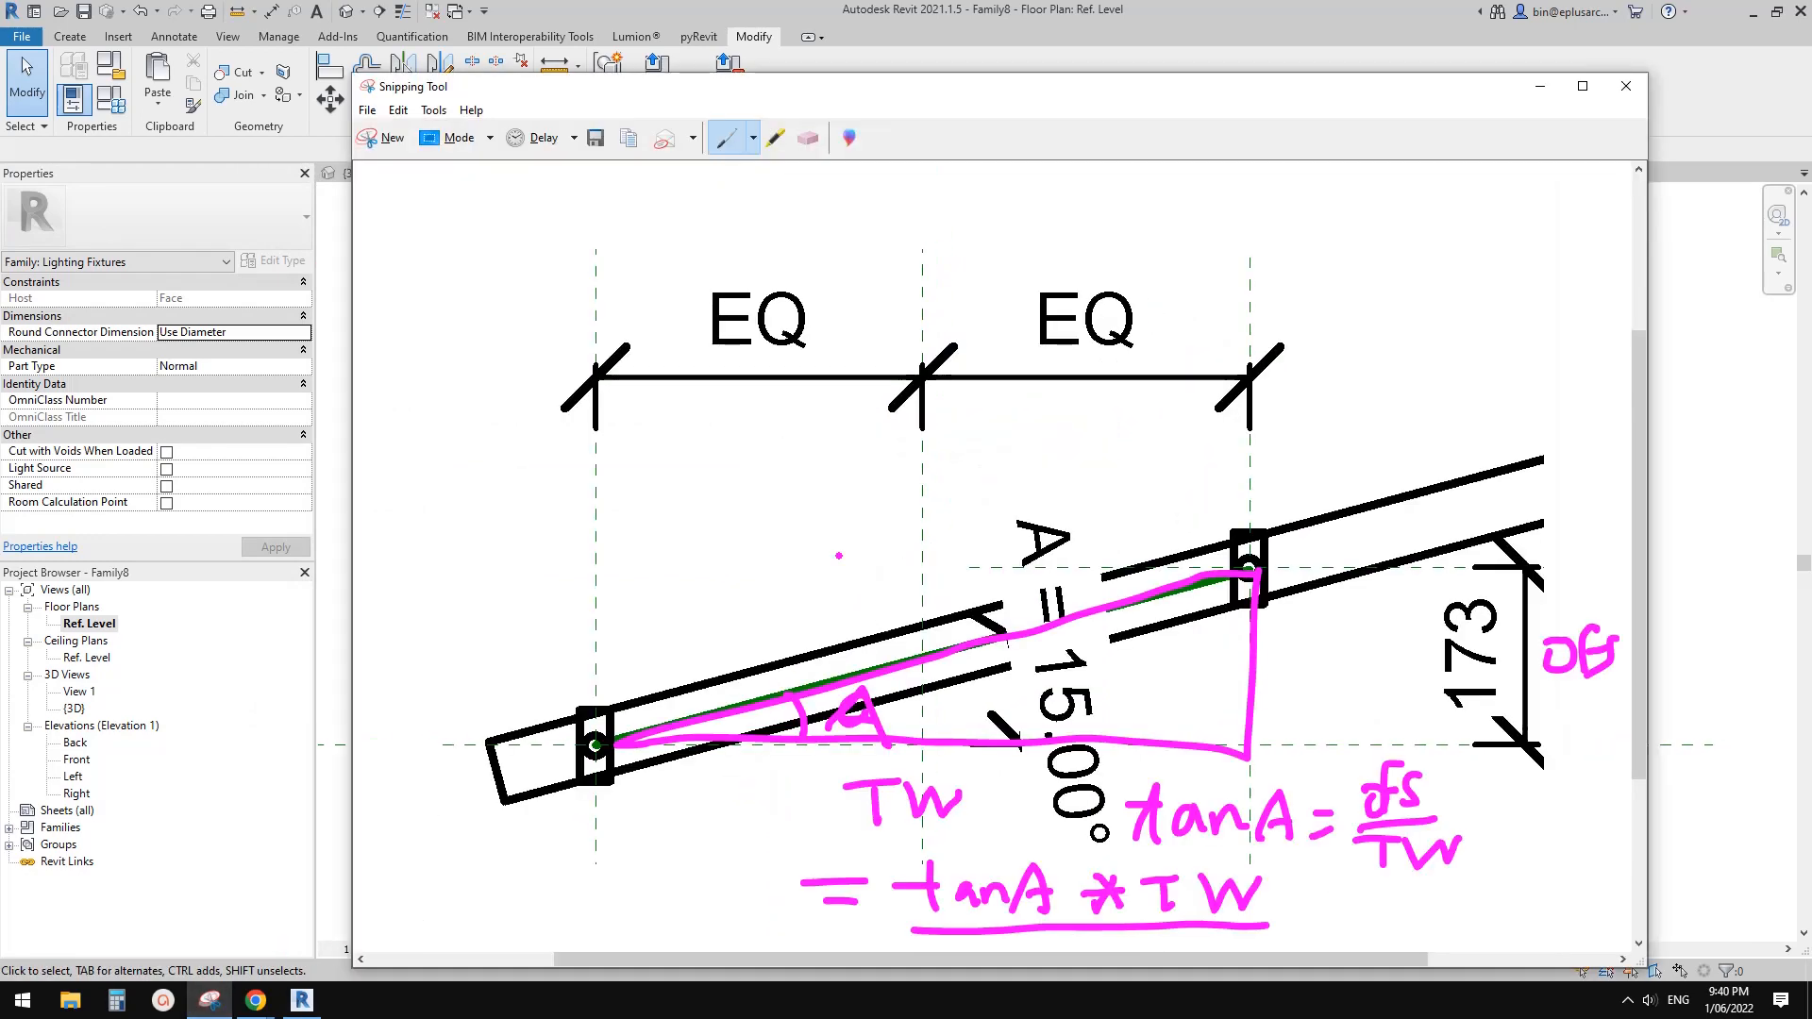
click(379, 135)
drag(596, 253, 1434, 868)
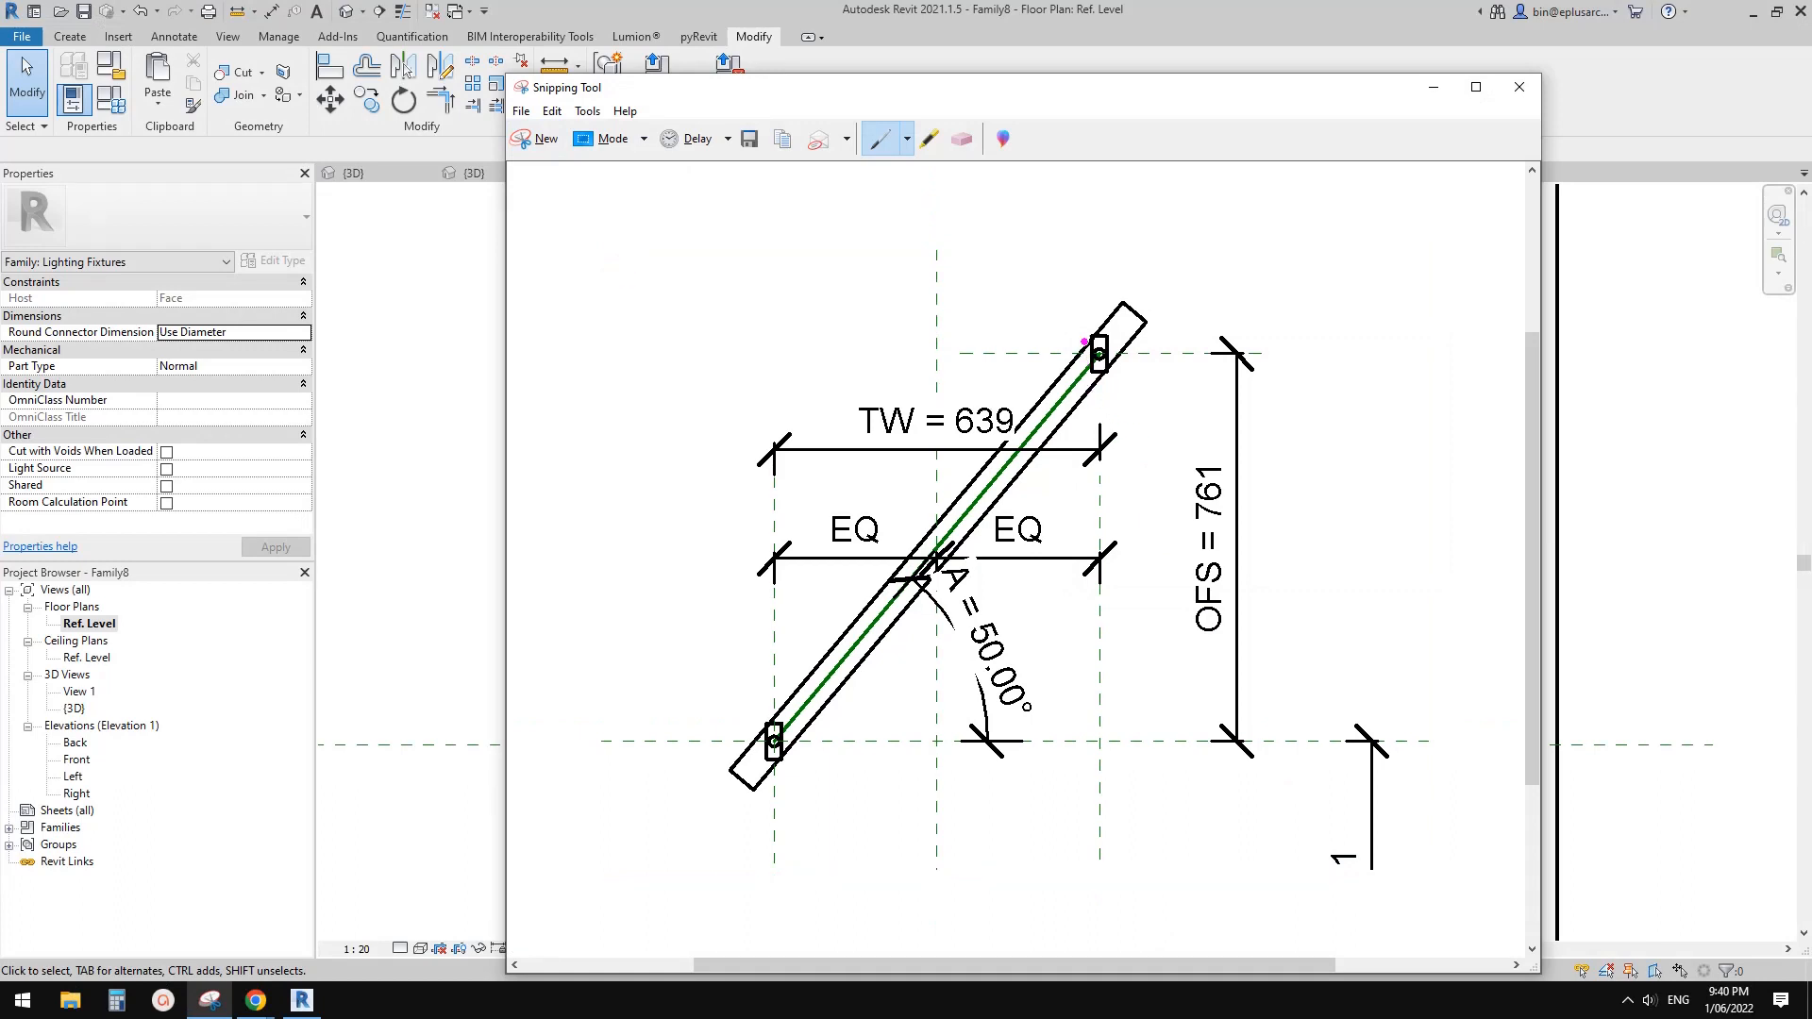
mouse_move(1128, 305)
mouse_down()
mouse_move(1103, 238)
mouse_move(1140, 268)
mouse_up()
drag(1132, 310, 1105, 273)
Back in Revit, associate the nested tube's length L with a new family type parameter named L.
click(1669, 445)
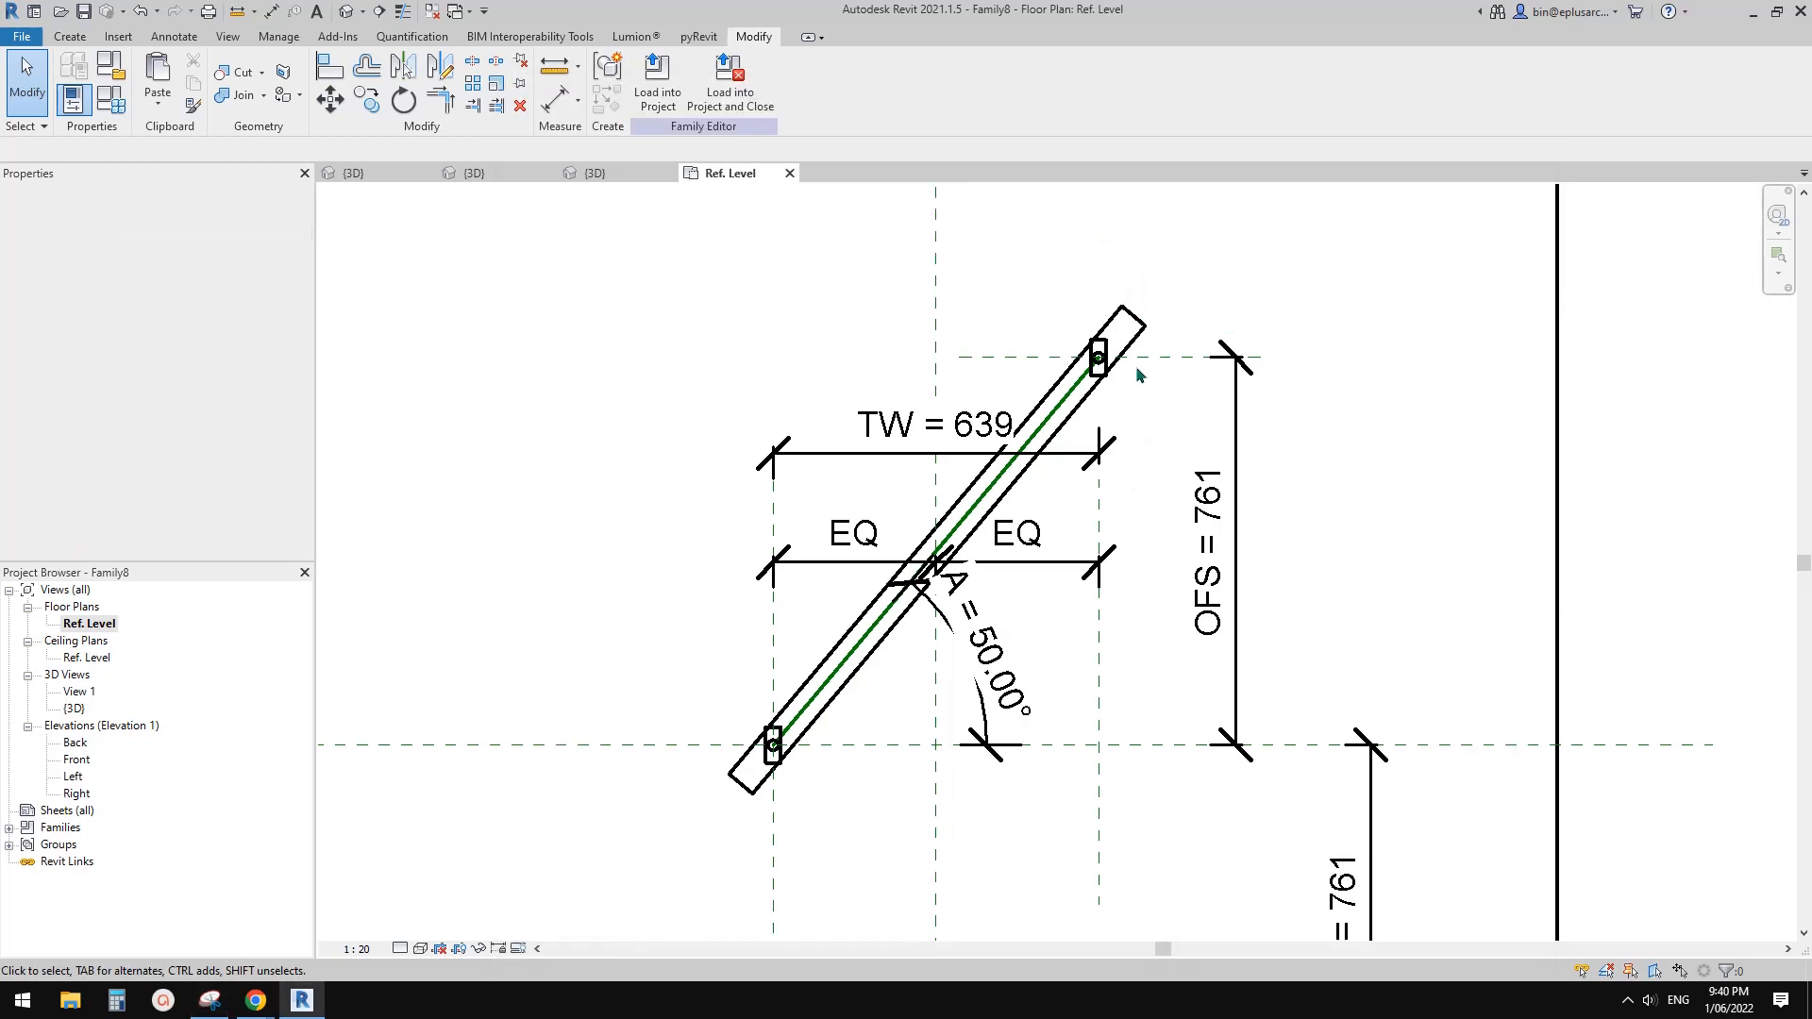
click(1125, 342)
click(273, 260)
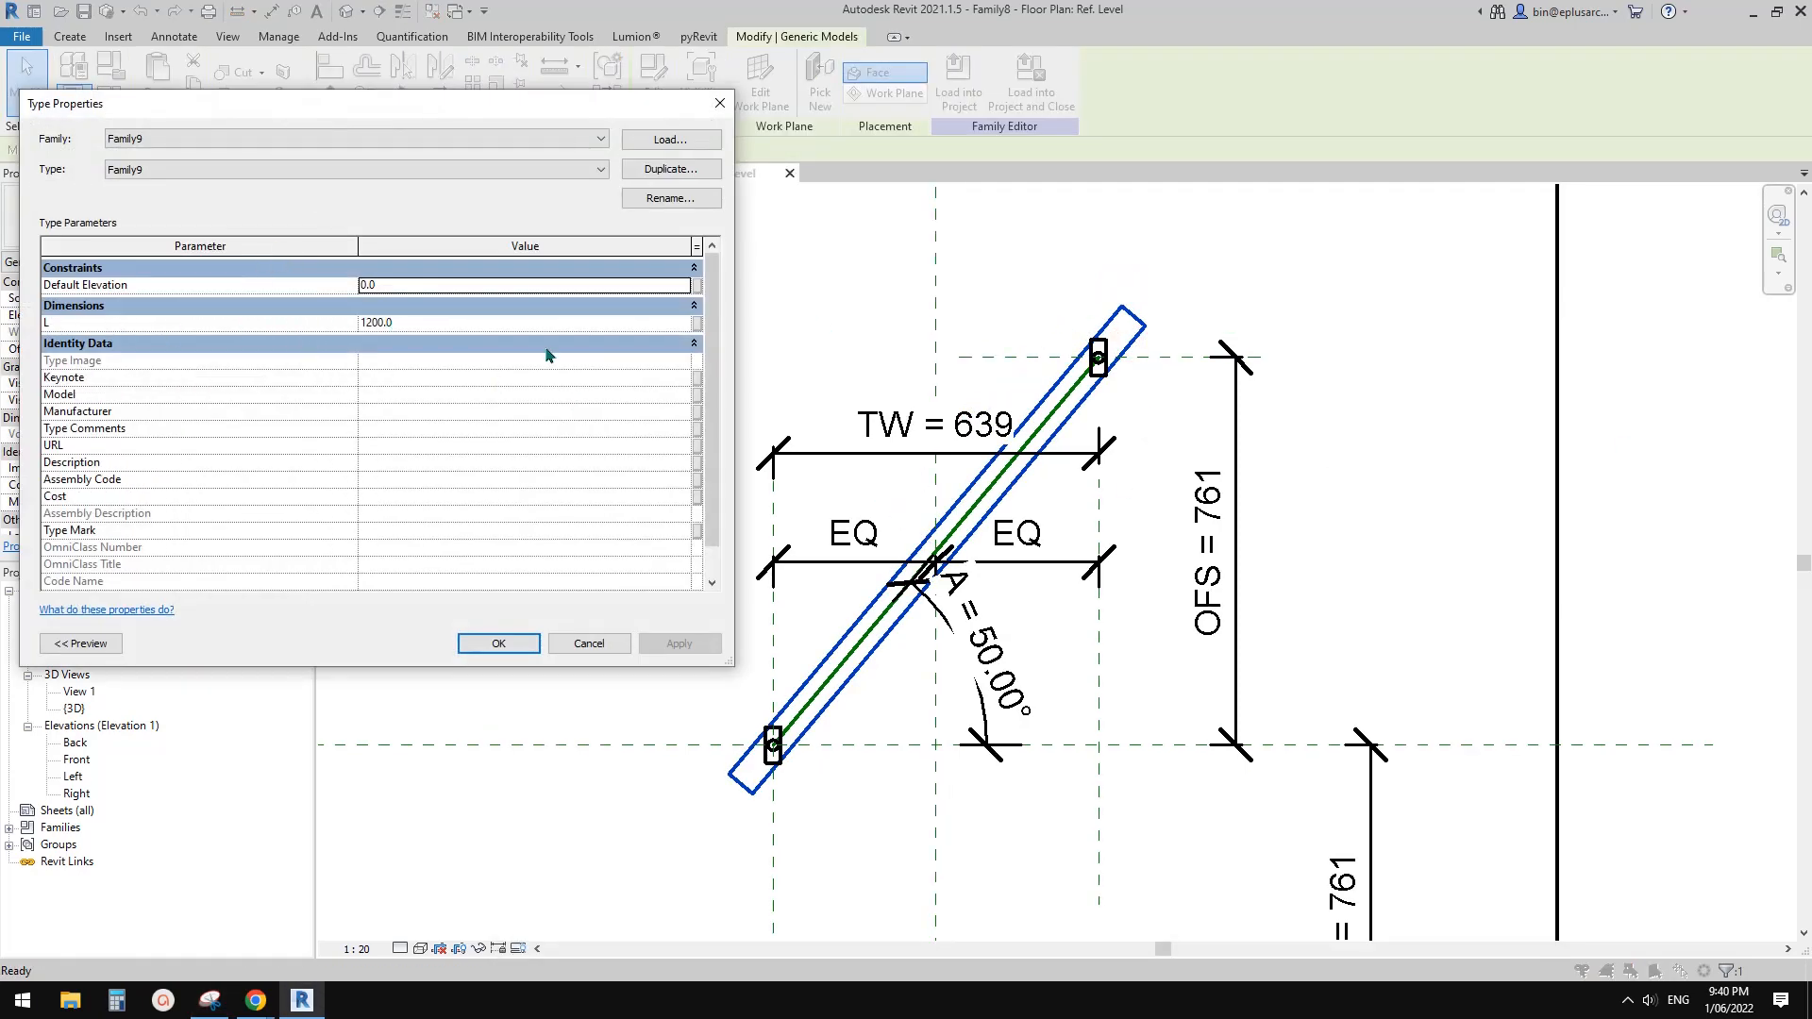
click(698, 323)
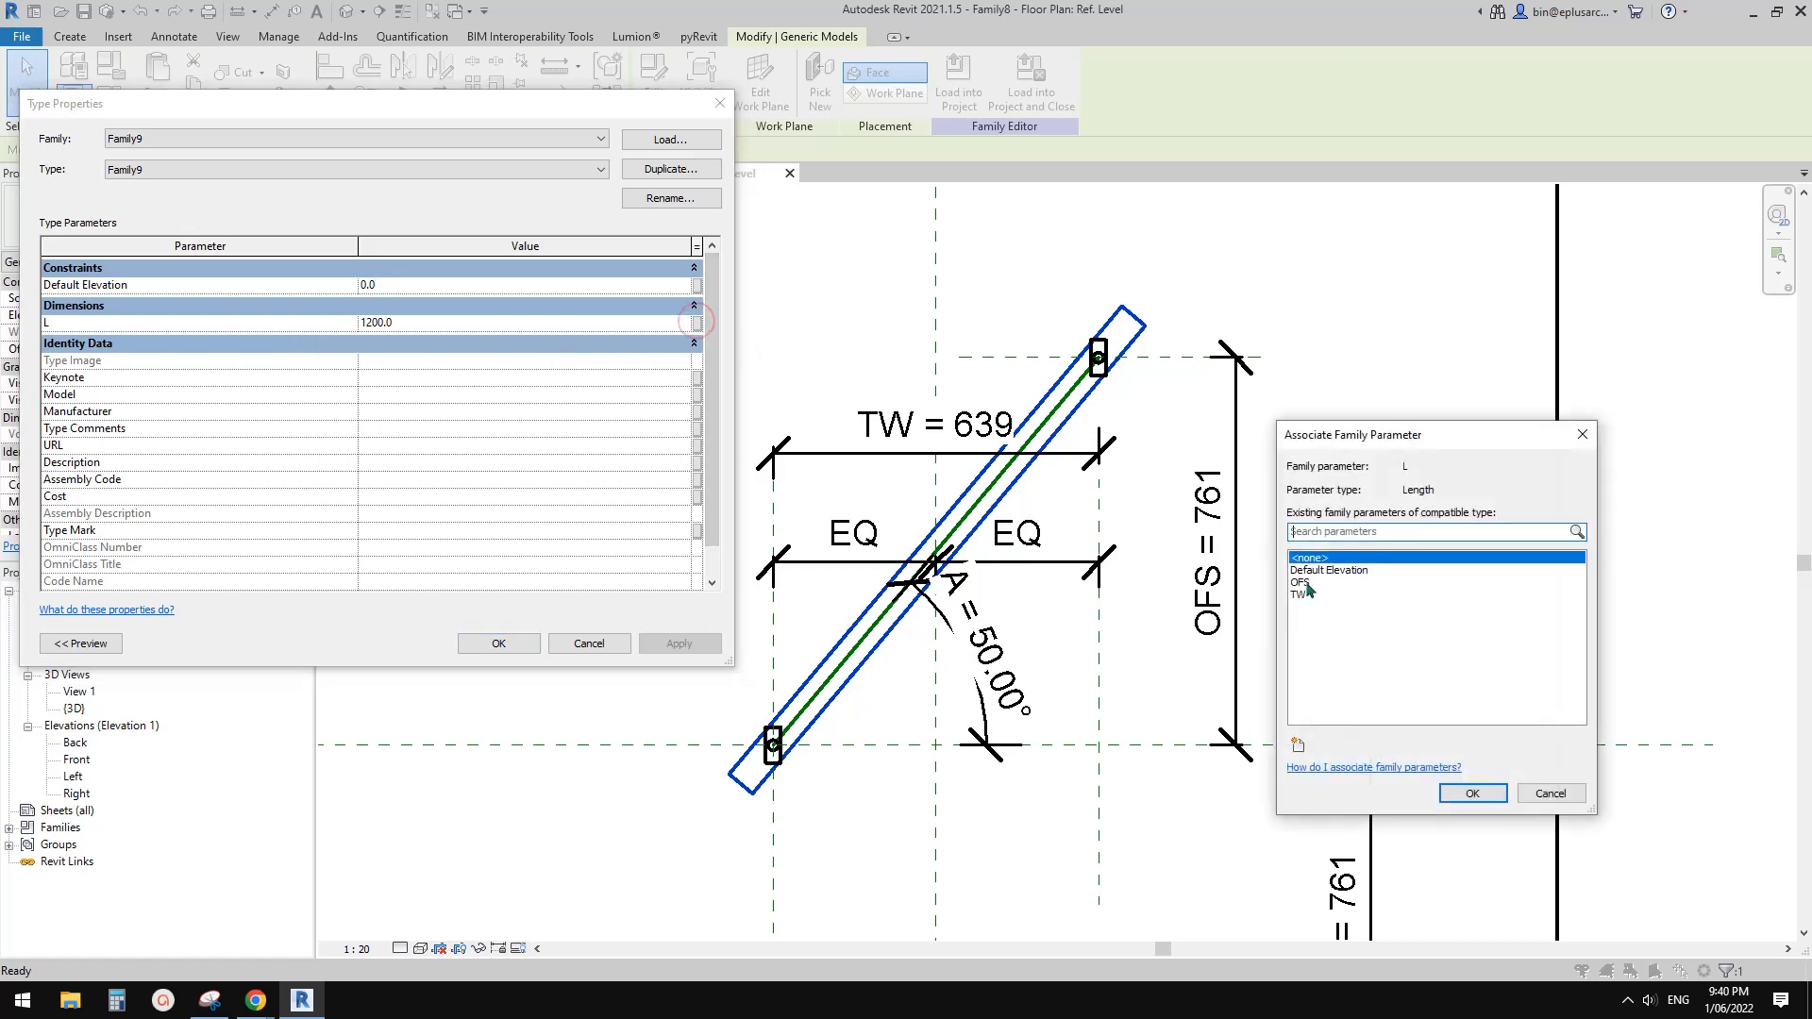
click(1299, 745)
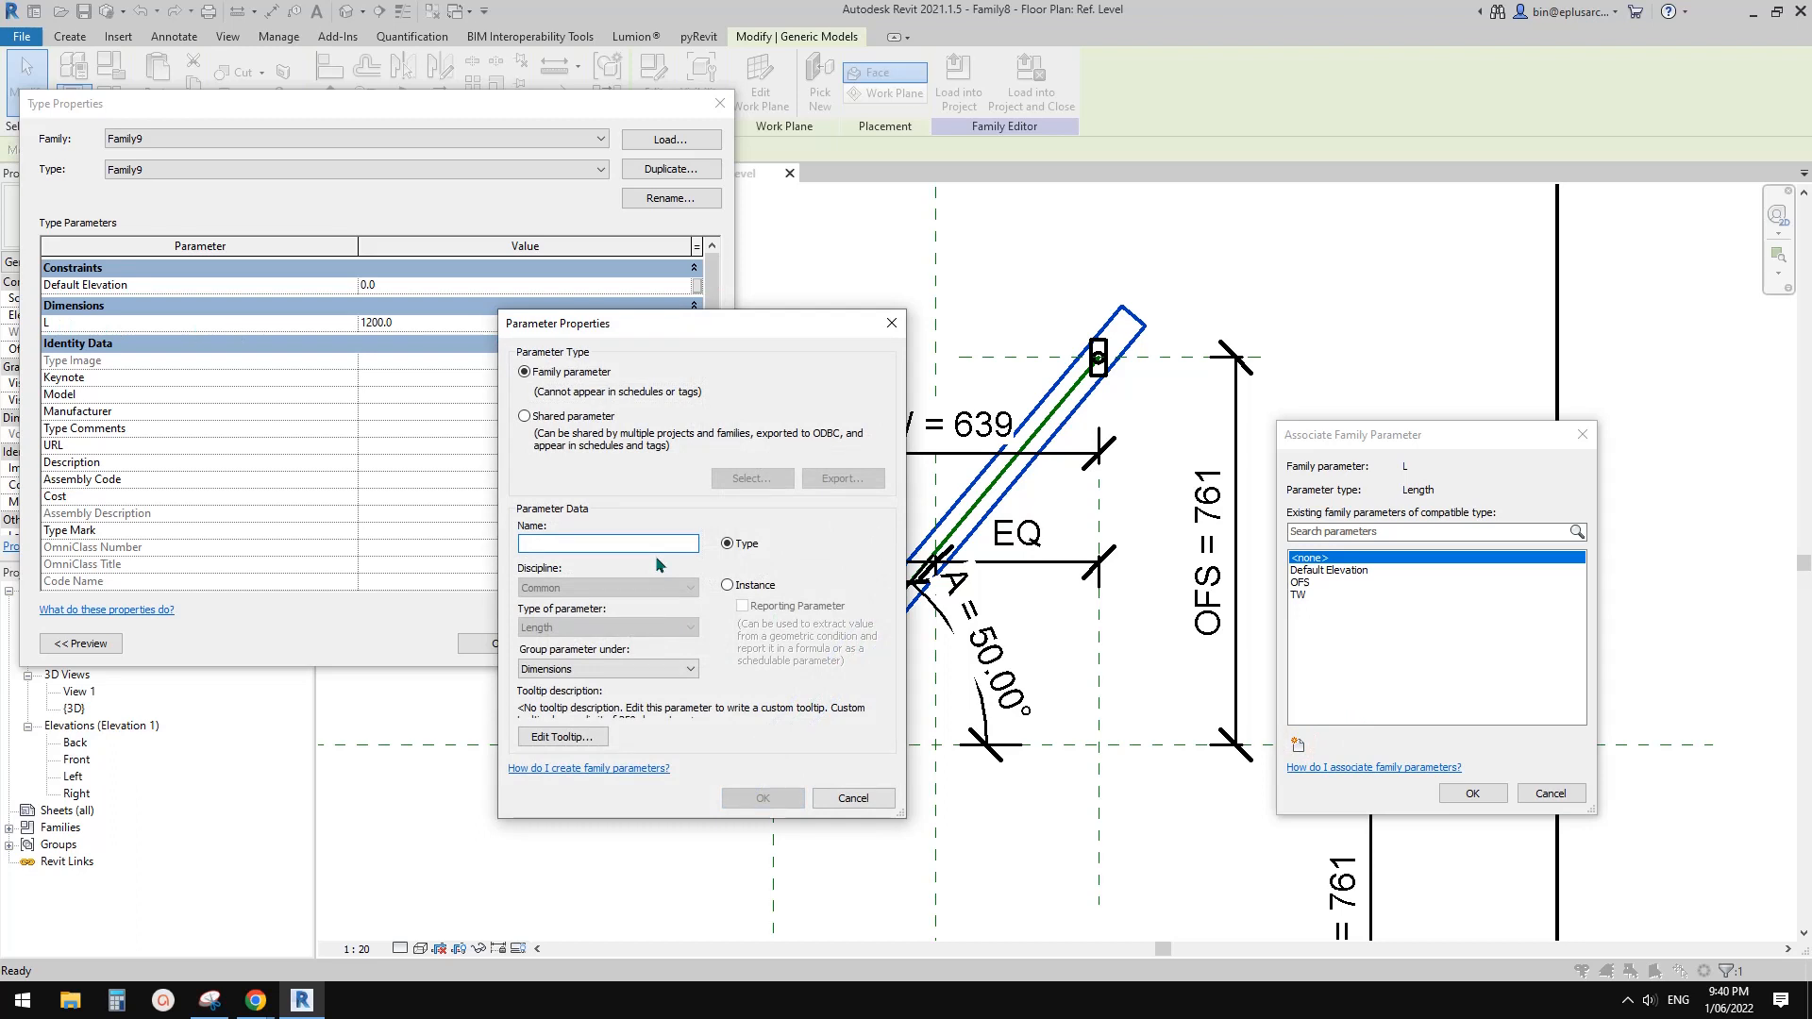
text(l)
click(544, 548)
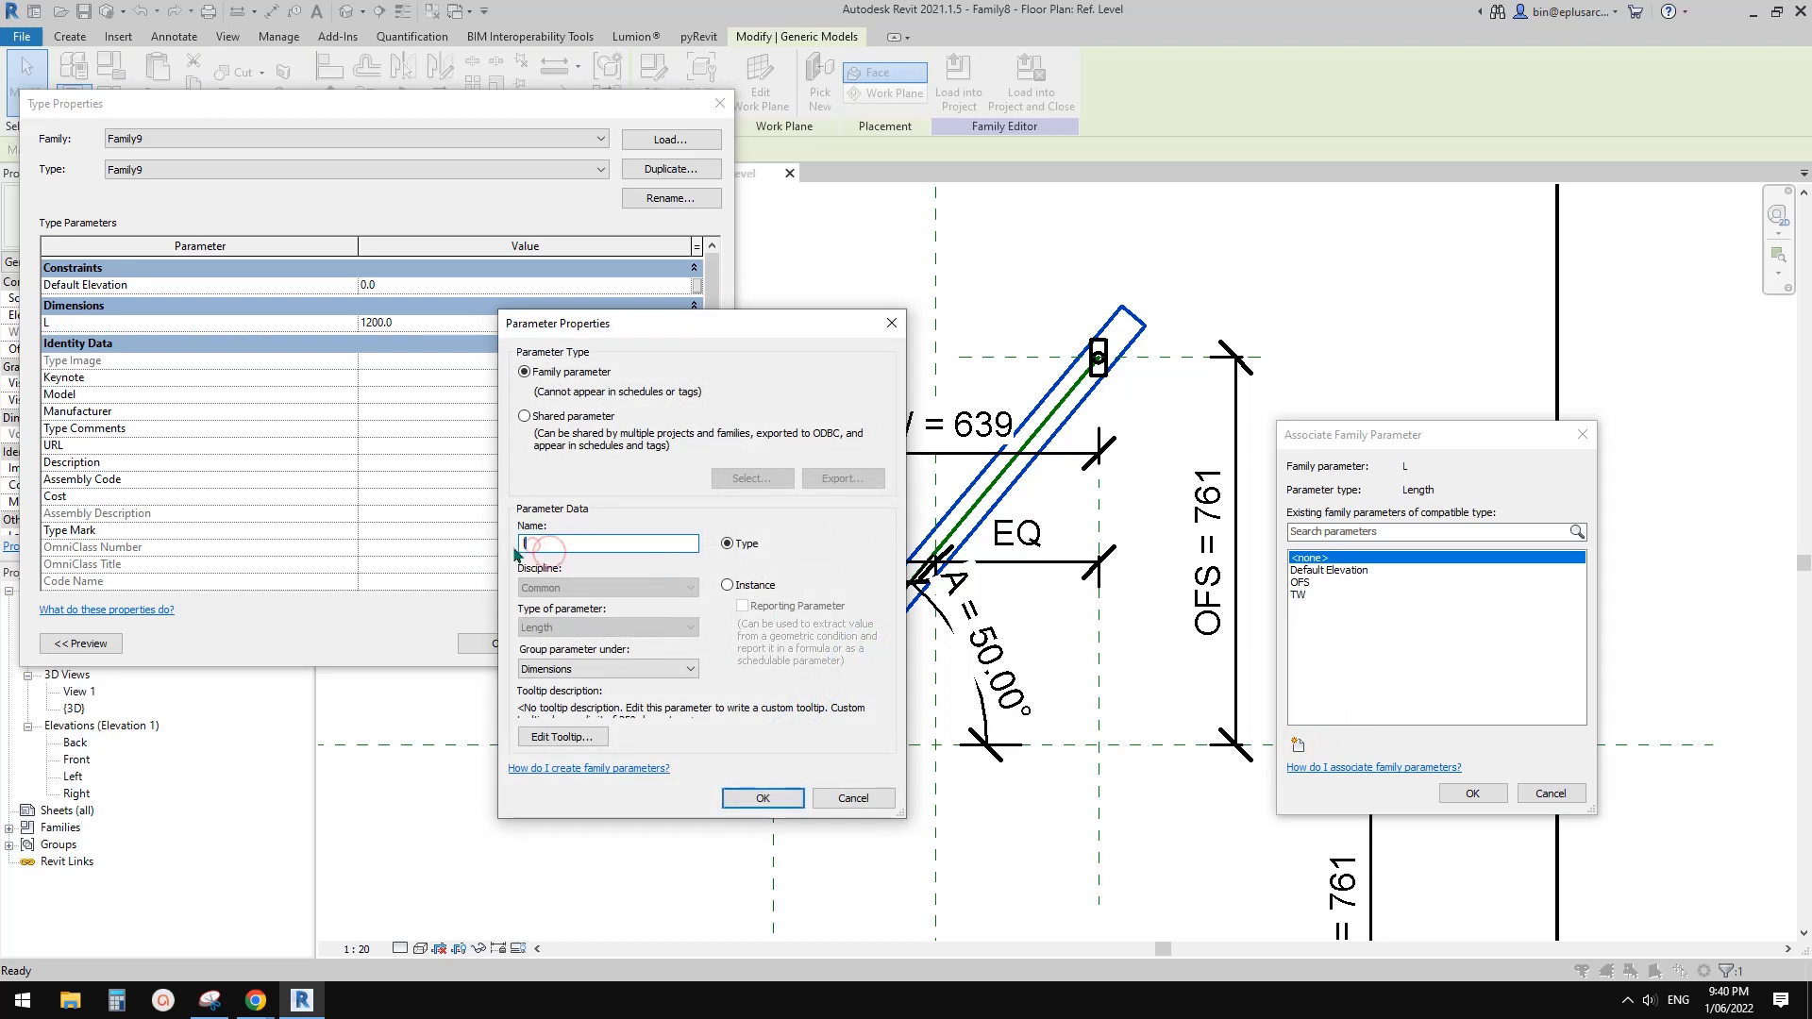
key(BackSpace)
text(L)
click(763, 794)
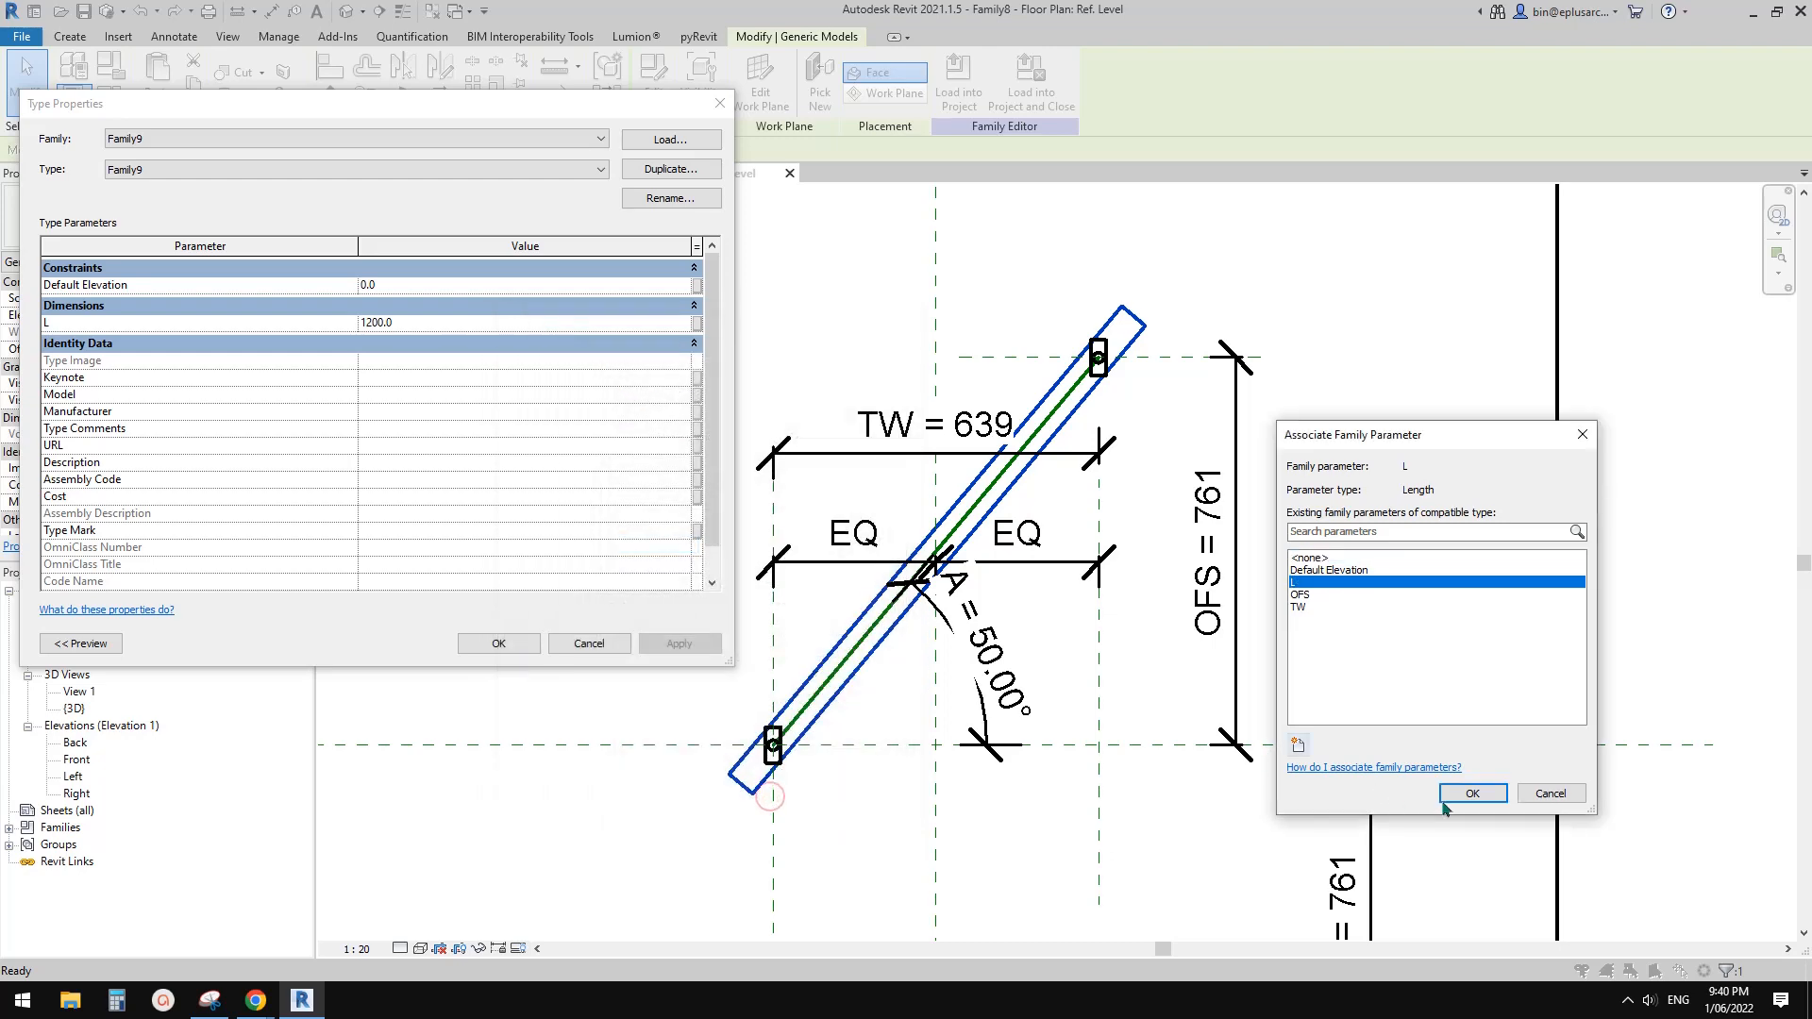
click(1482, 794)
click(499, 644)
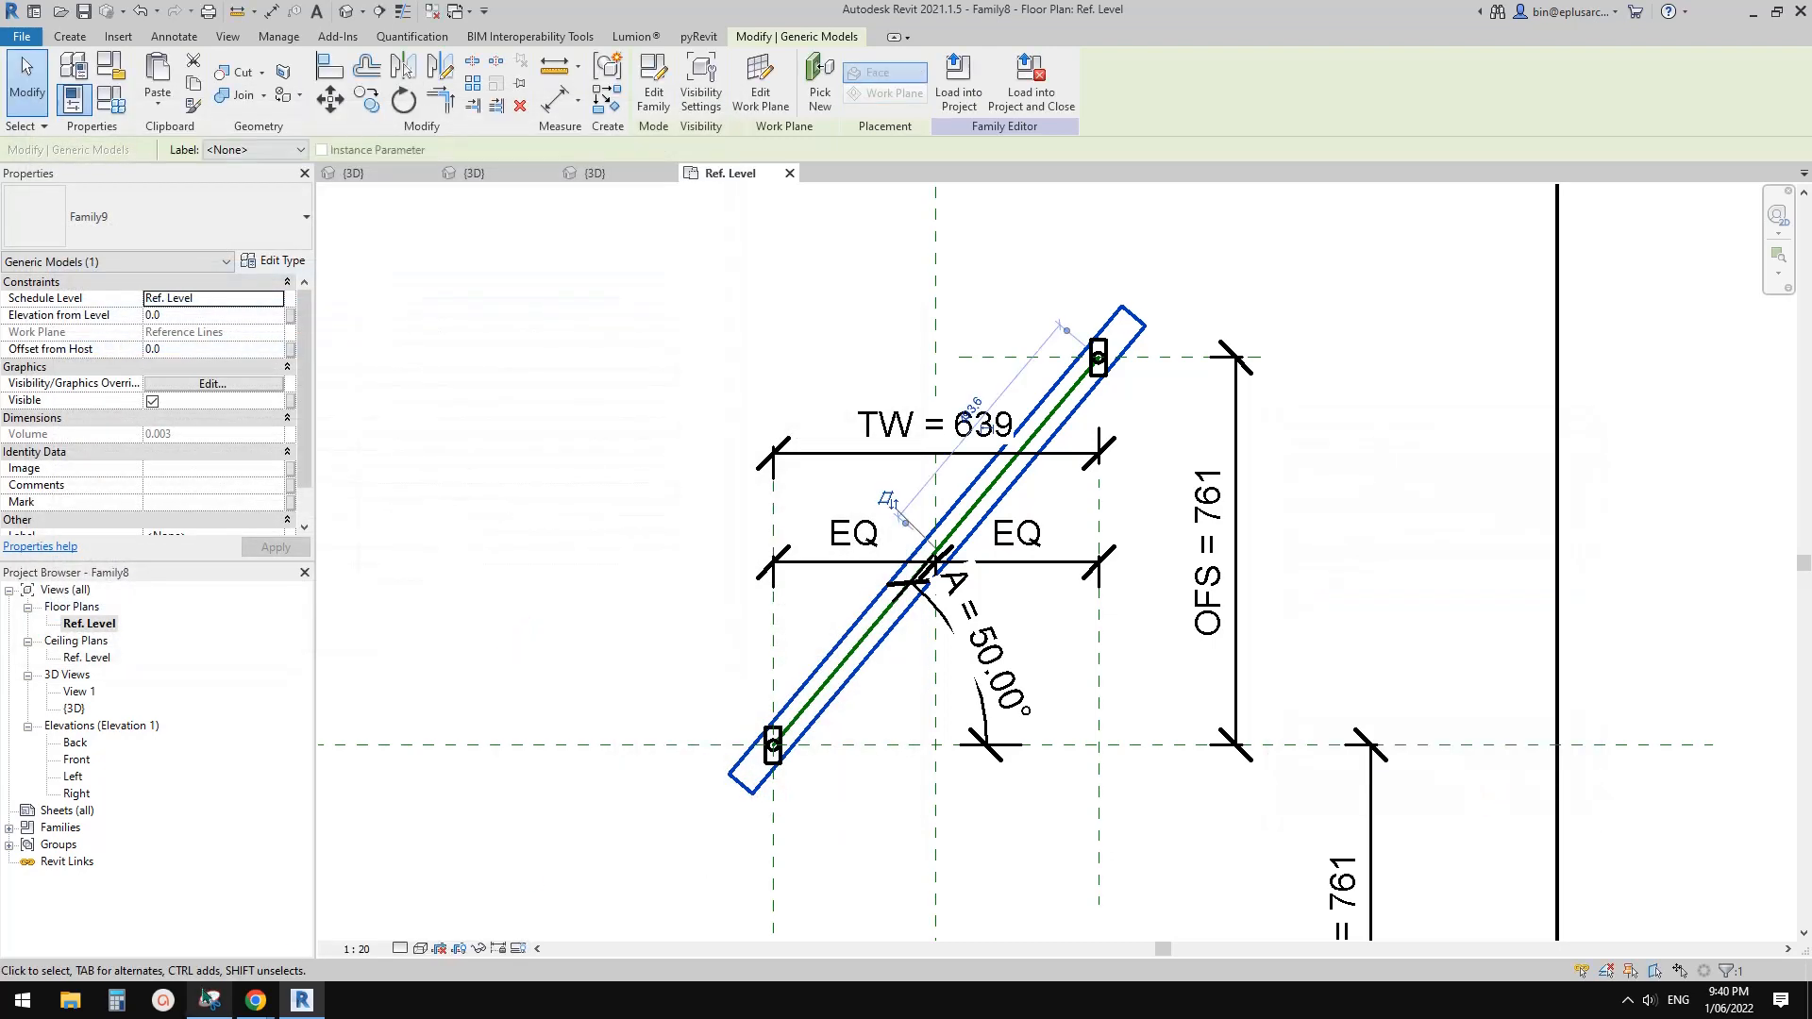
In the Snipping Tool, sketch a dimension line along the full length of the tube and label it L.
click(209, 1000)
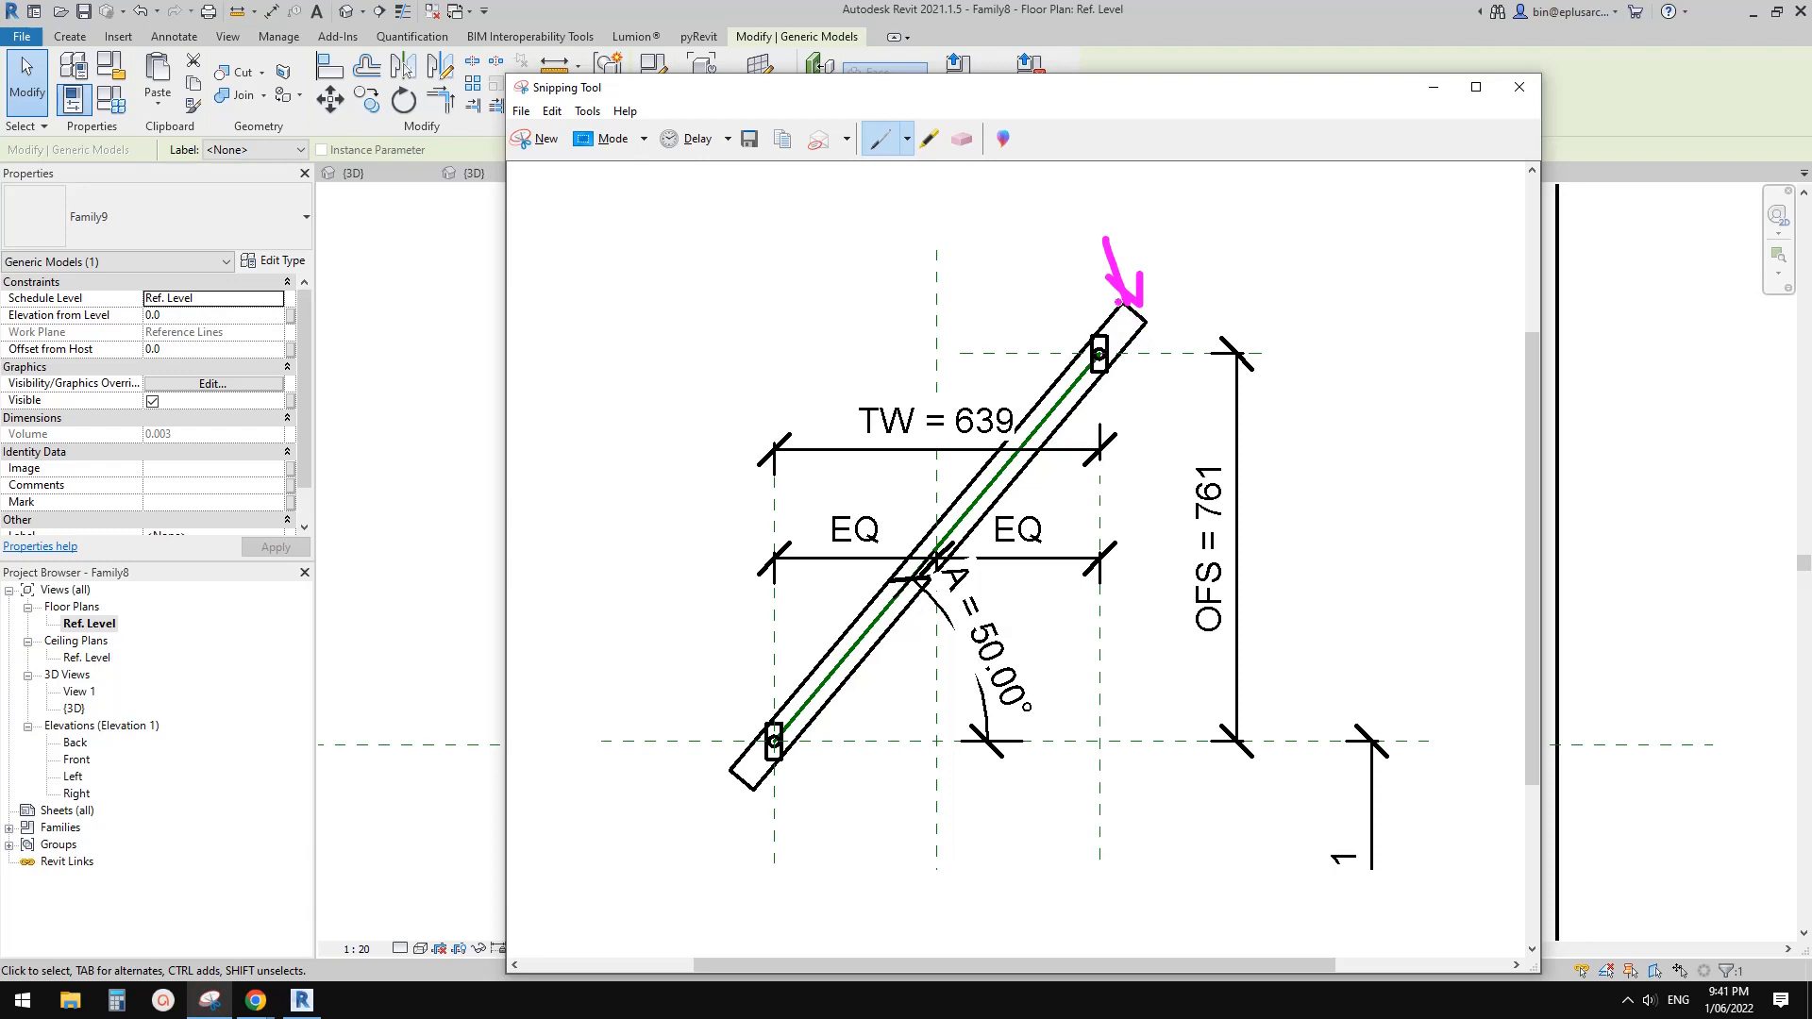
mouse_move(1123, 304)
mouse_down()
mouse_move(1052, 251)
mouse_move(761, 600)
mouse_move(673, 736)
mouse_move(736, 772)
mouse_up()
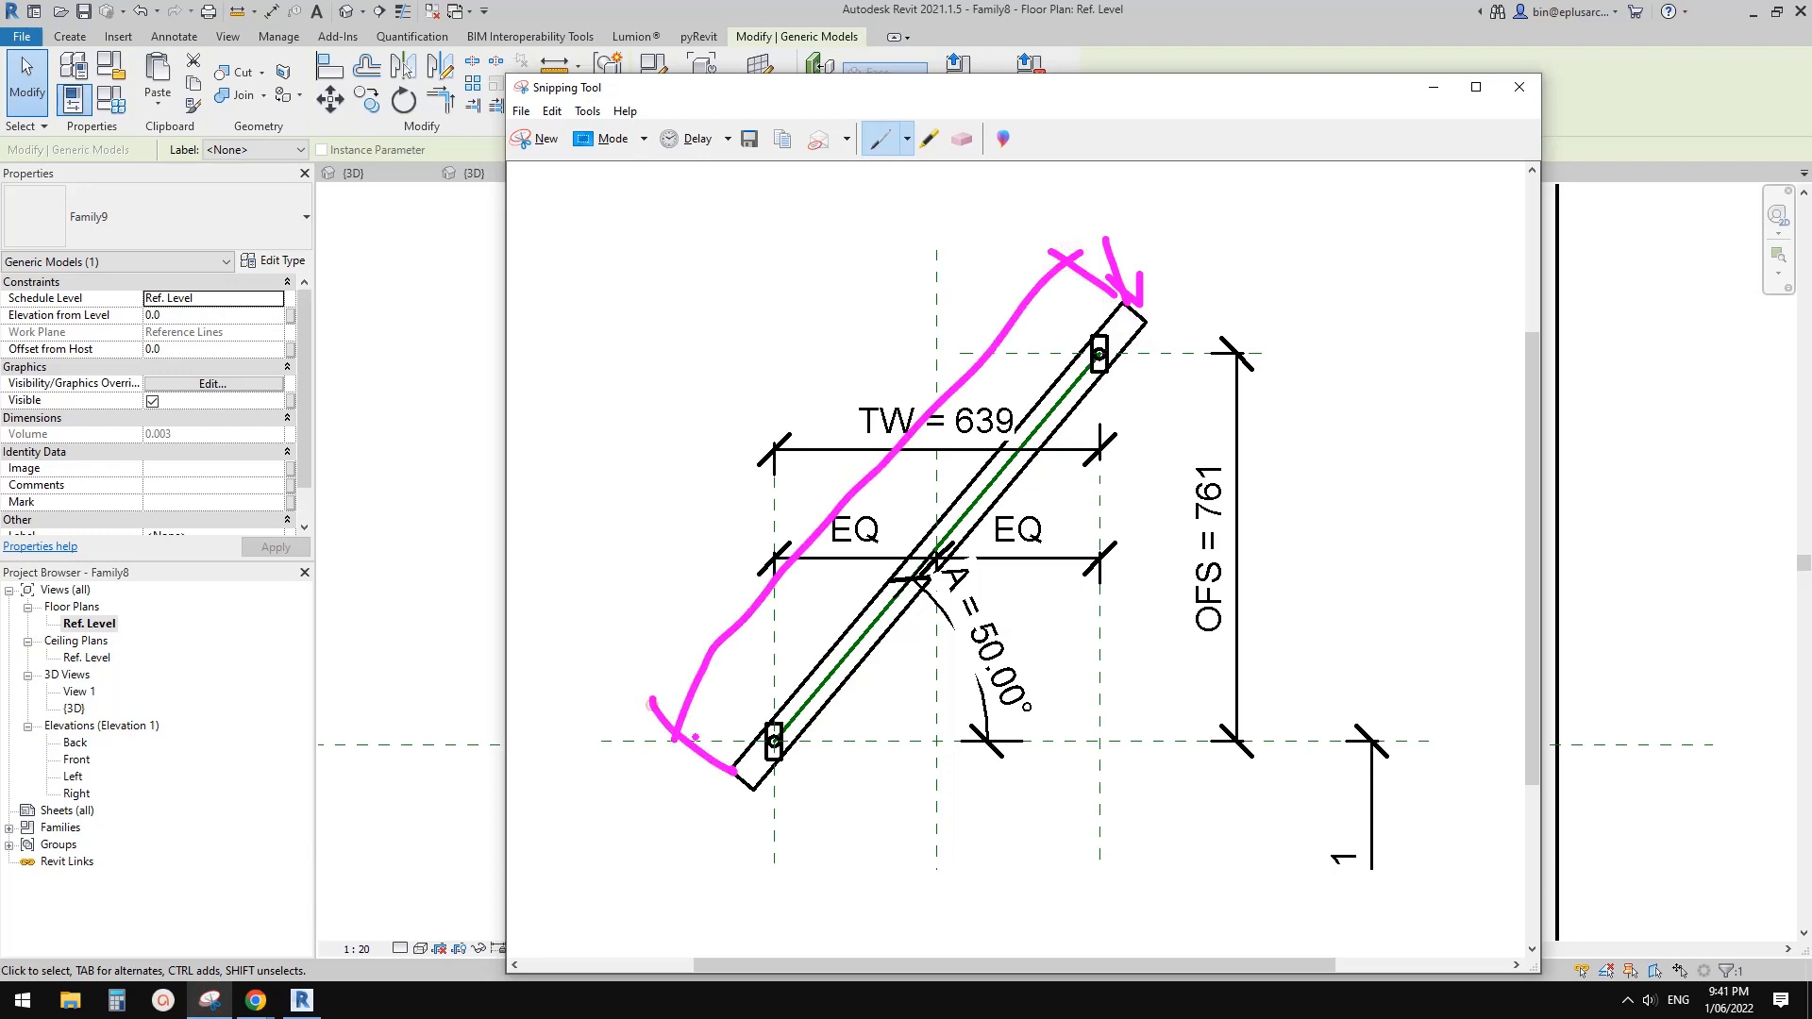
drag(653, 700, 677, 762)
drag(827, 373, 861, 413)
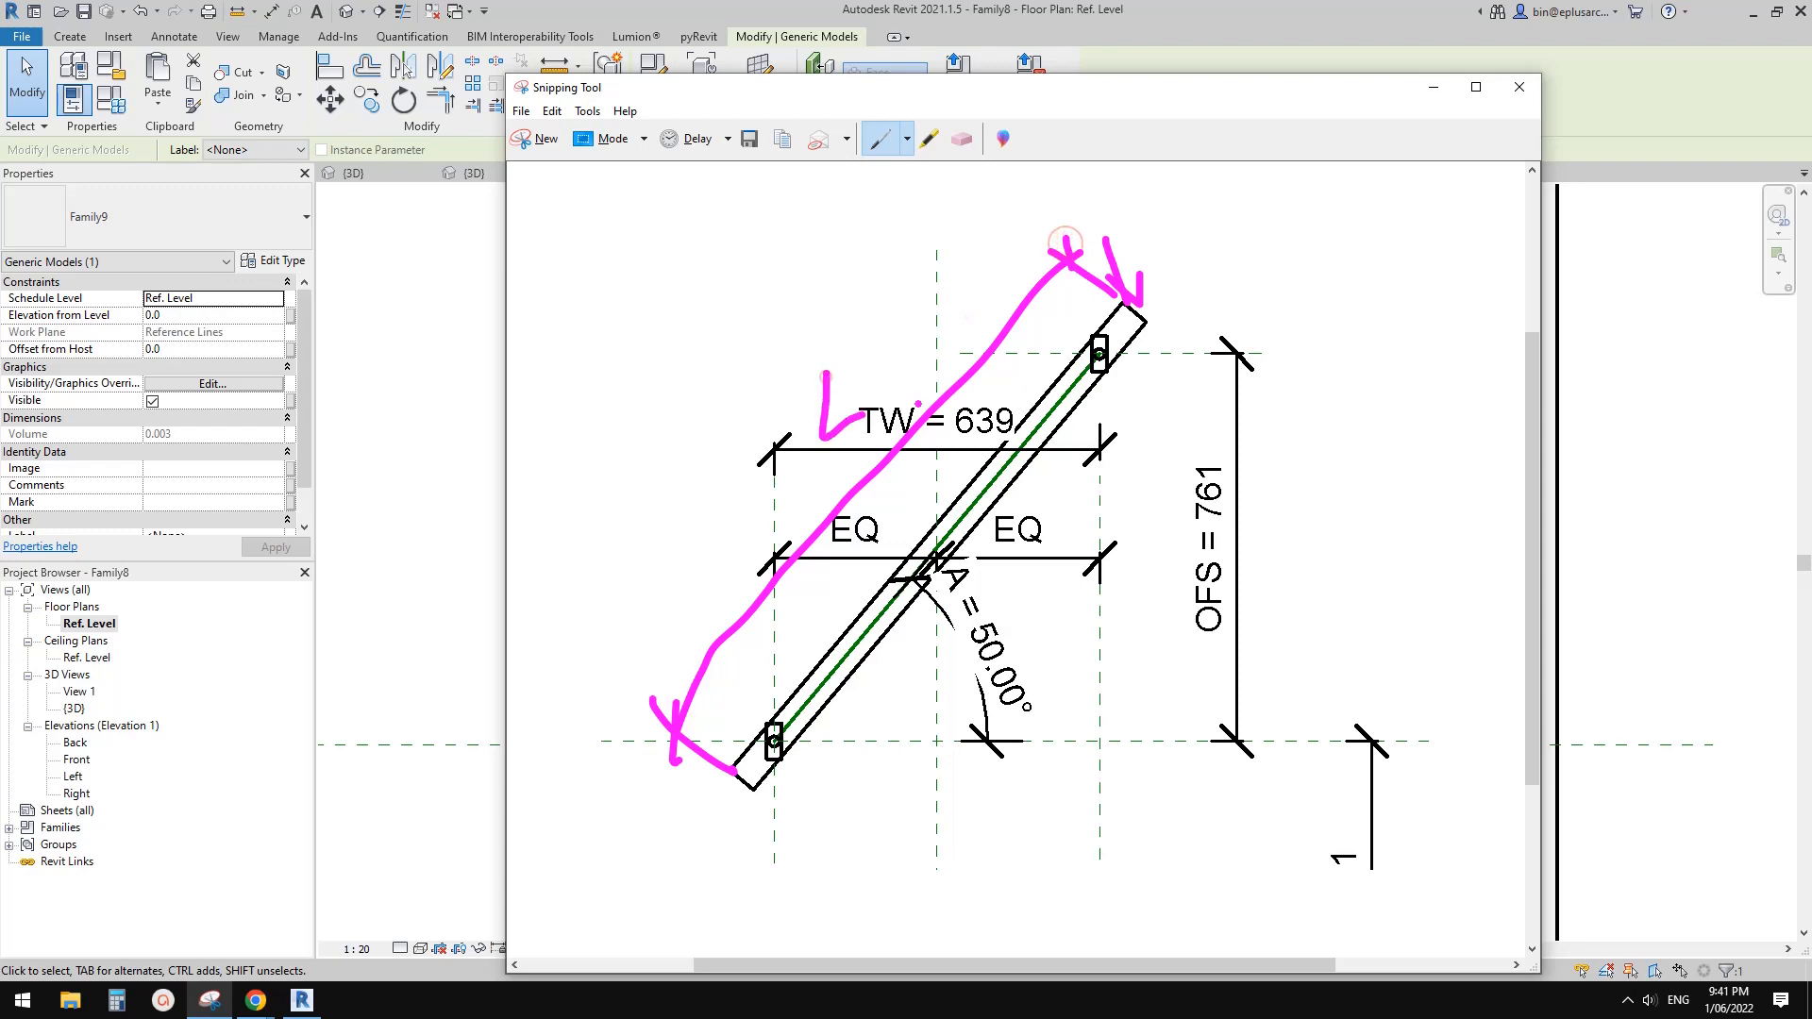
Sketch a dimension line along the tube between the two brackets and write an underlined L - 200 near the snip's upper corner.
drag(1077, 330, 1103, 357)
drag(751, 721, 782, 753)
drag(694, 719, 697, 726)
drag(737, 720, 1069, 329)
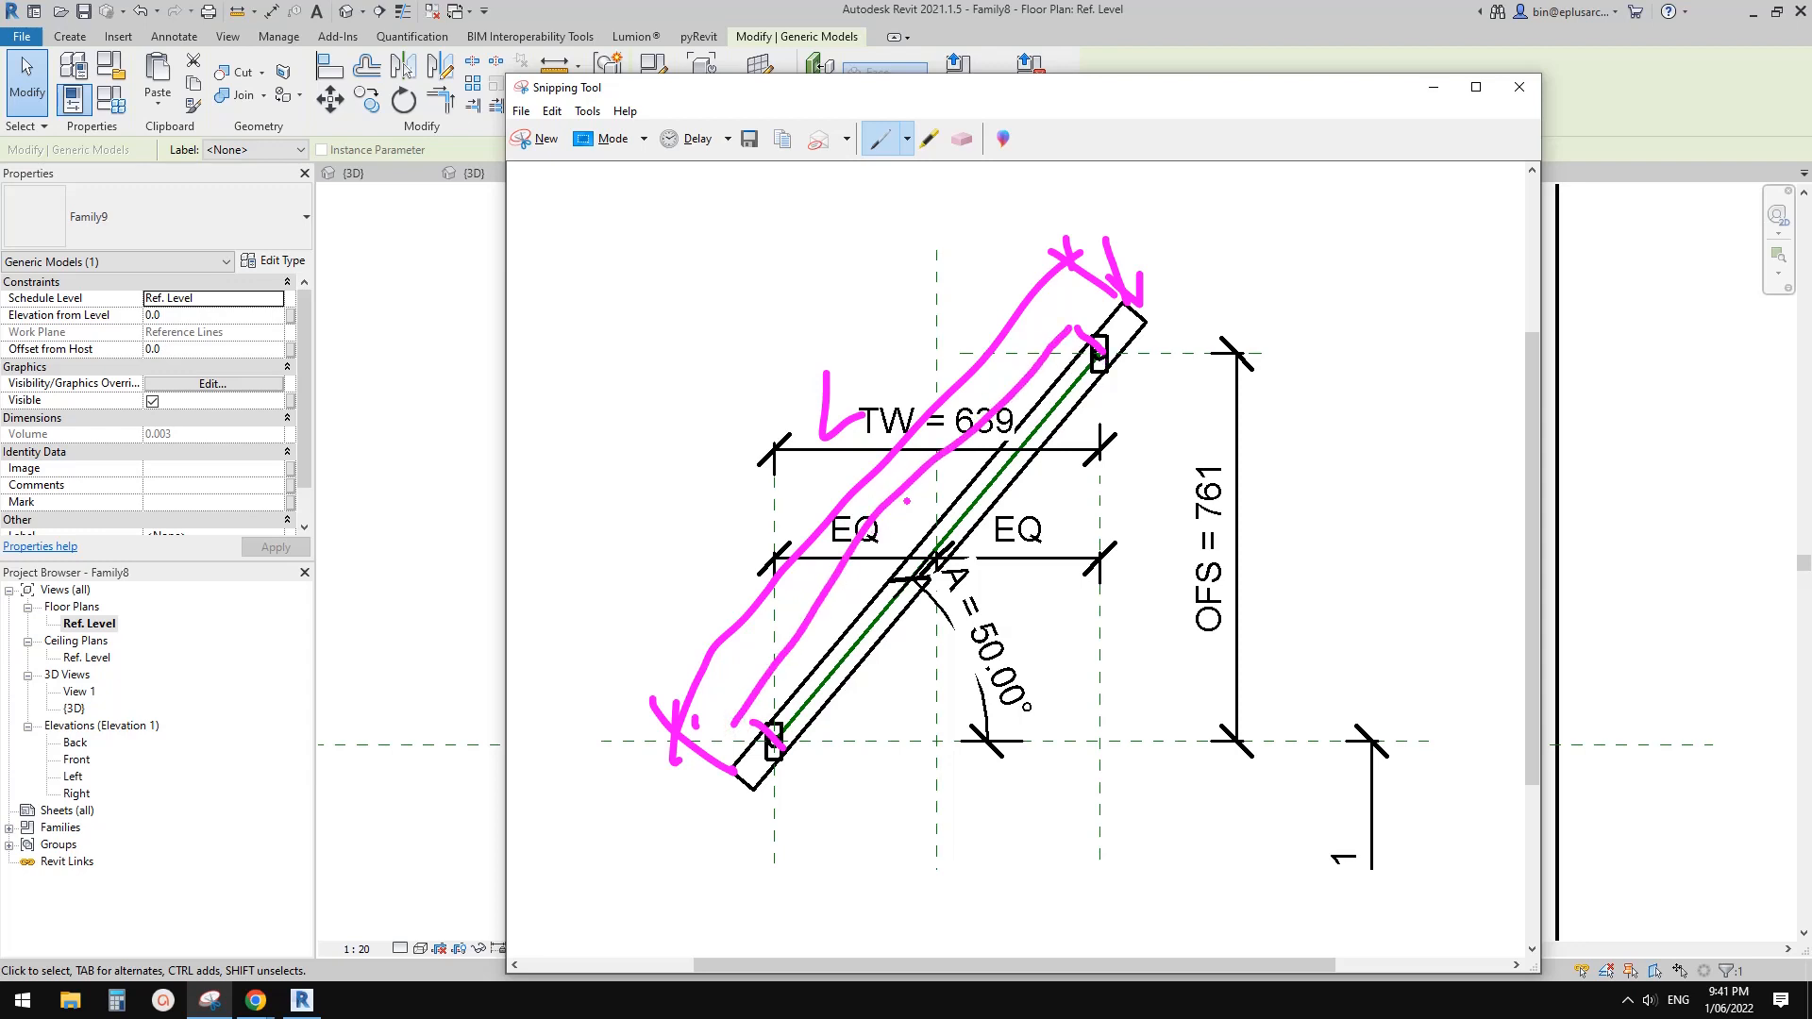
mouse_move(640, 253)
mouse_down()
mouse_move(639, 297)
mouse_move(721, 262)
mouse_up()
click(961, 137)
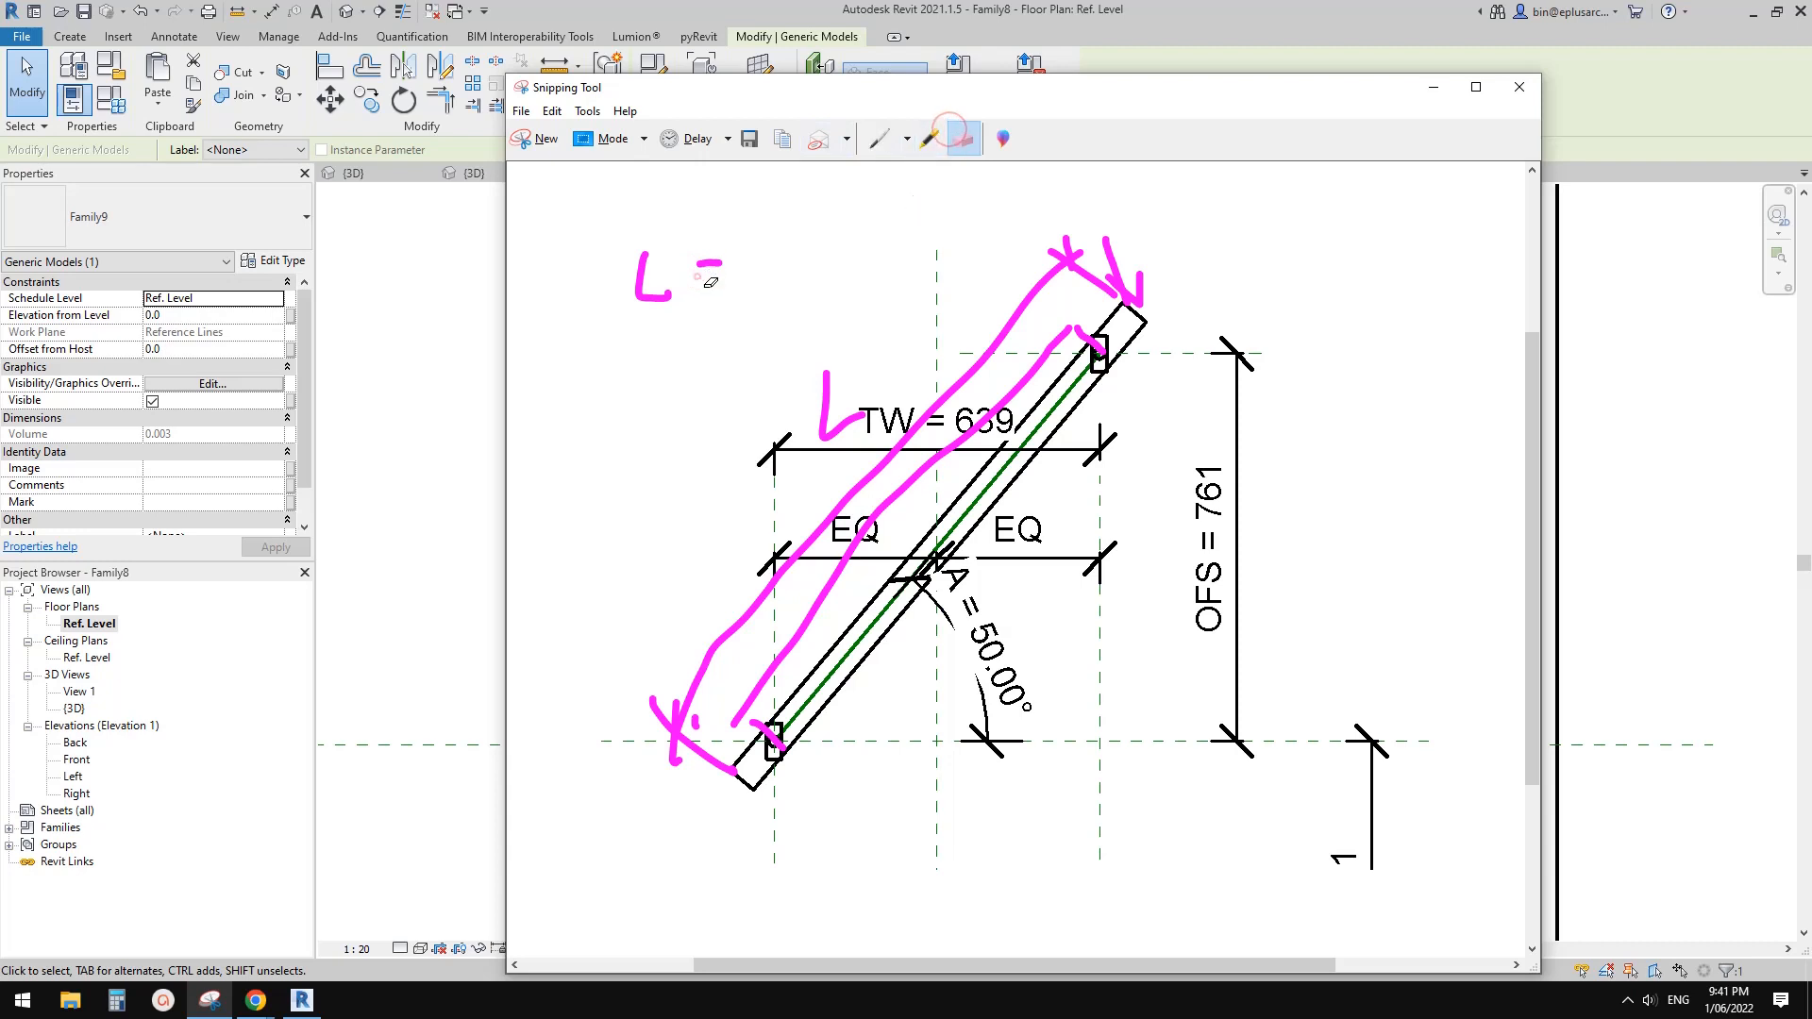
click(878, 138)
mouse_move(744, 253)
mouse_down()
mouse_move(766, 279)
mouse_move(784, 260)
mouse_up()
drag(814, 253, 813, 256)
drag(615, 332, 827, 314)
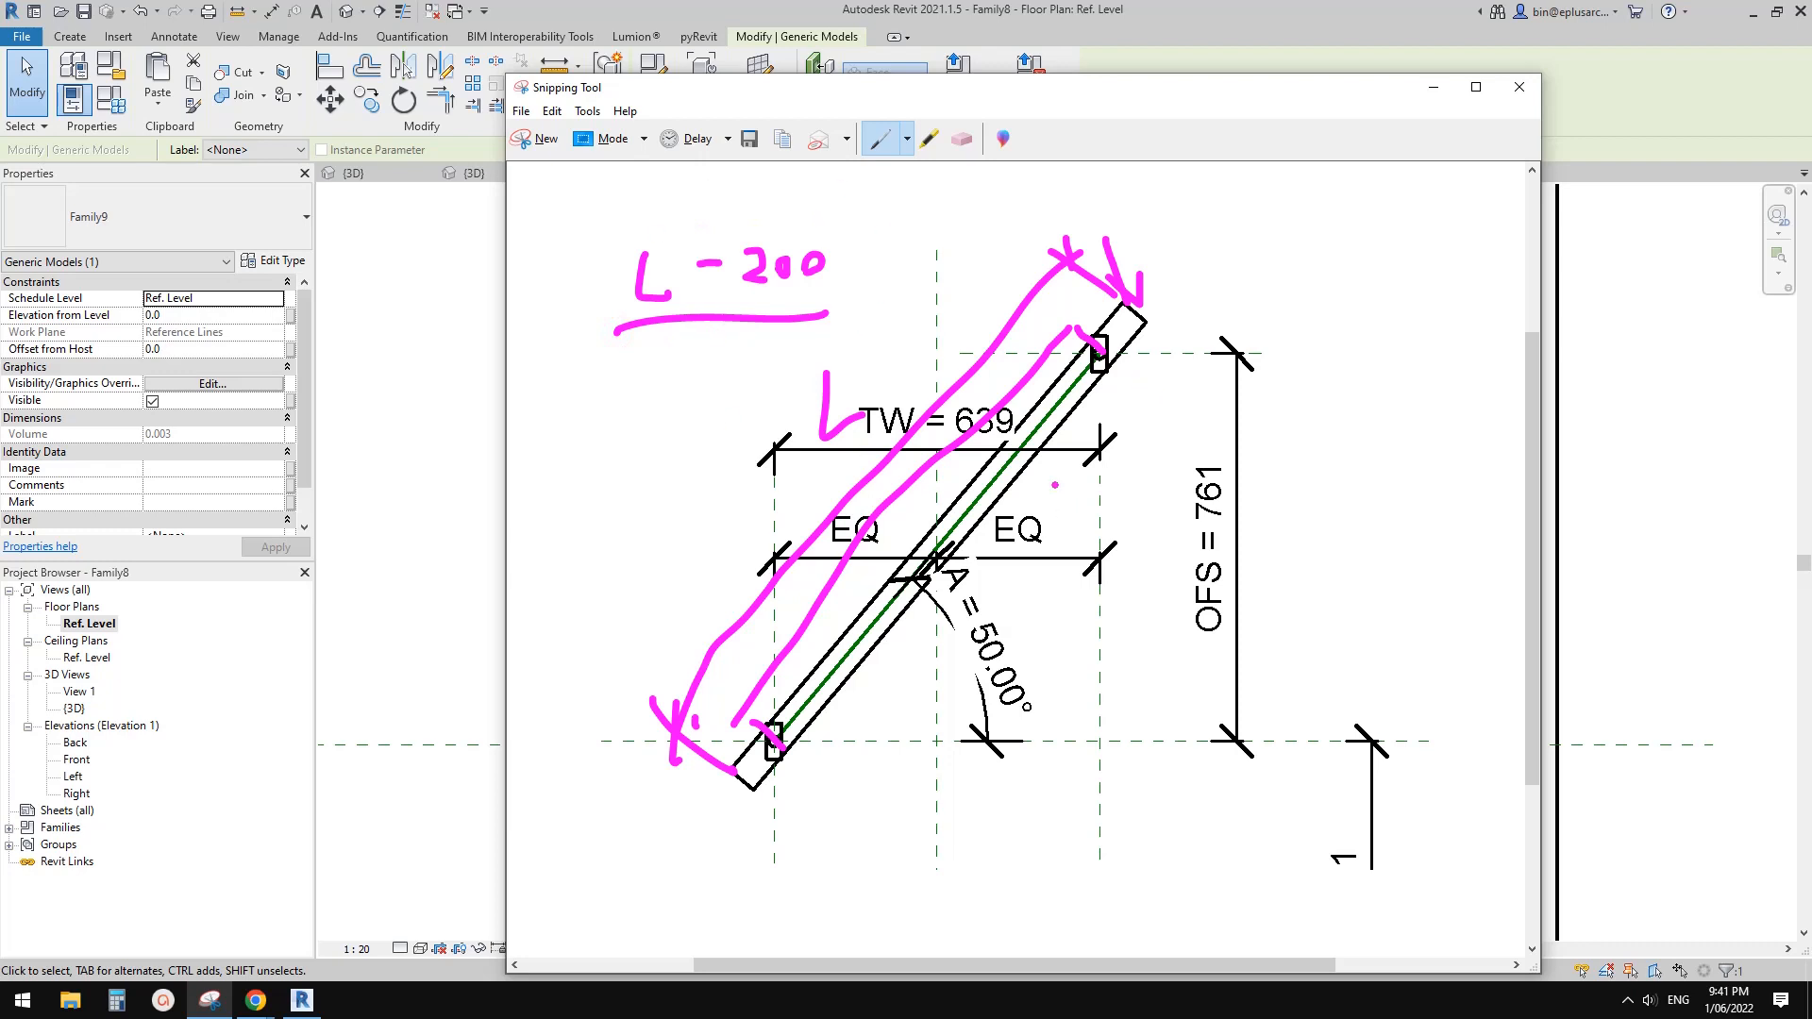
Outline the right triangle between the two brackets and label its base TW and its lower angle A.
mouse_move(1102, 360)
mouse_down()
mouse_move(998, 509)
mouse_move(788, 736)
mouse_move(1069, 740)
mouse_move(1100, 694)
mouse_move(1090, 363)
mouse_up()
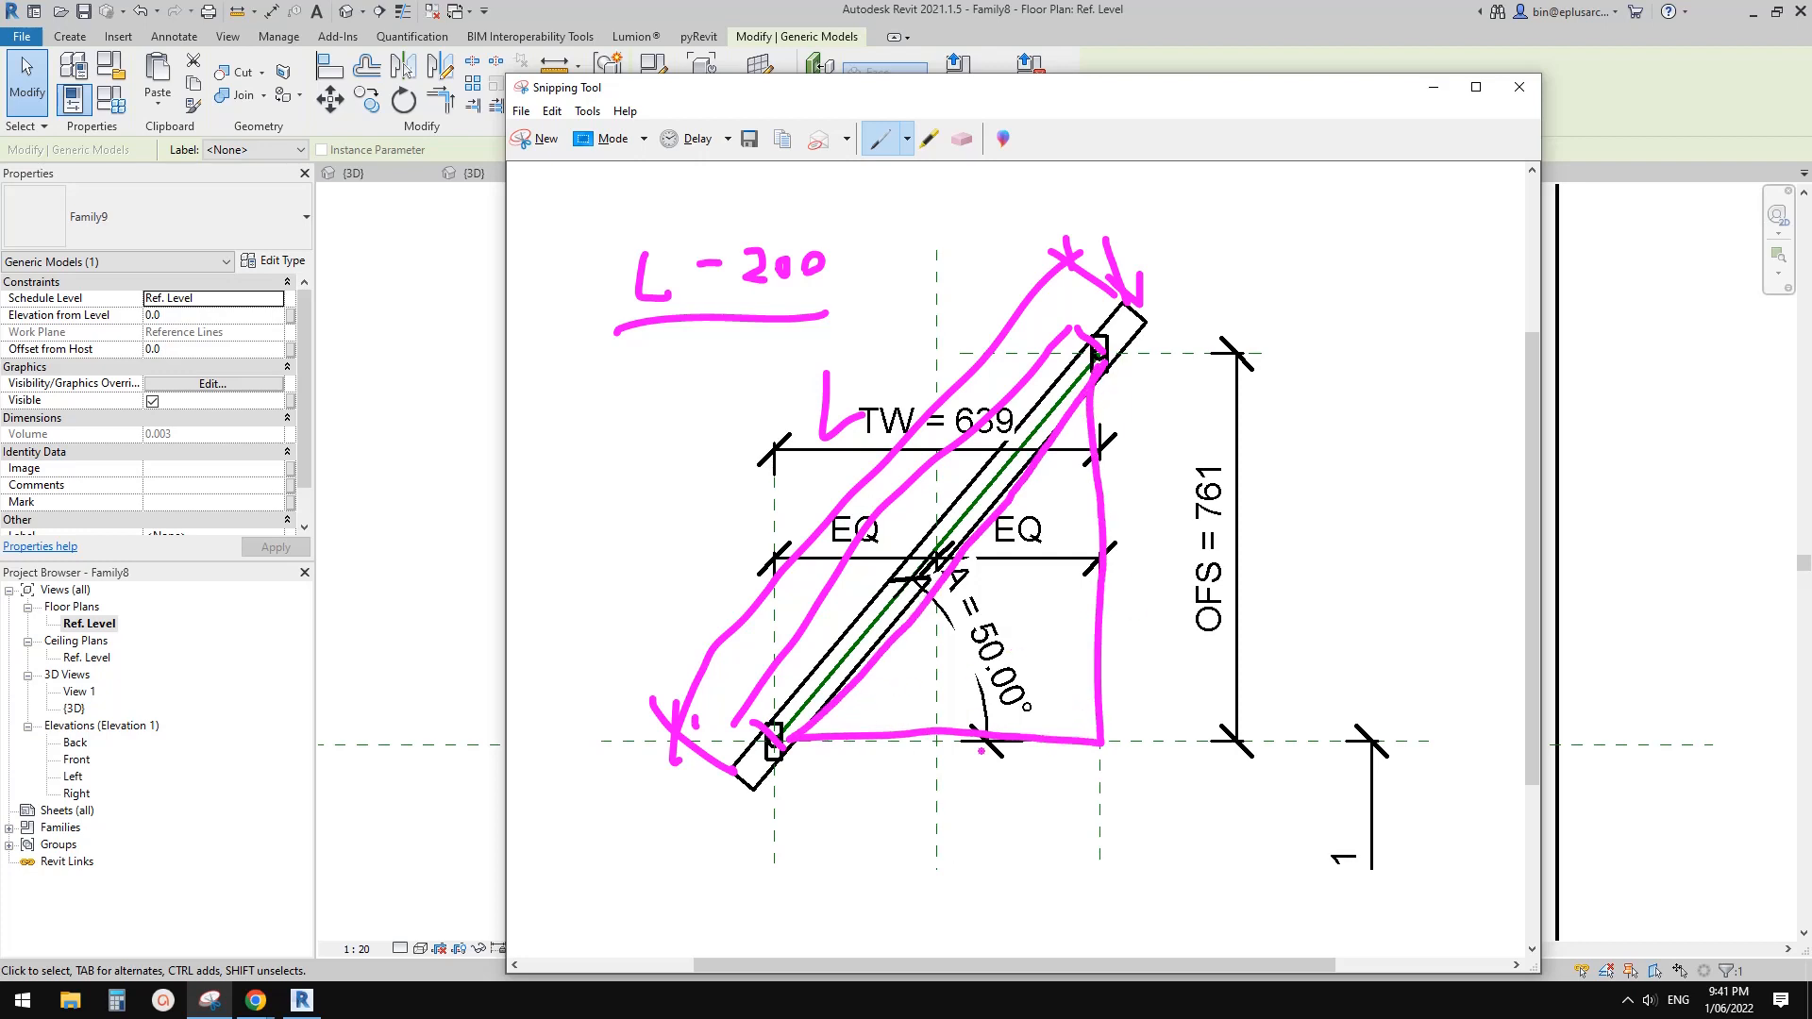
mouse_move(781, 816)
mouse_down()
mouse_move(782, 843)
mouse_move(1123, 819)
mouse_up()
drag(1097, 805, 1096, 836)
mouse_move(1114, 804)
mouse_down()
mouse_move(1015, 855)
mouse_move(1085, 817)
mouse_up()
mouse_move(808, 817)
mouse_down()
mouse_move(785, 827)
mouse_move(927, 847)
mouse_up()
mouse_move(897, 853)
mouse_down()
mouse_move(891, 881)
mouse_move(982, 854)
mouse_up()
click(992, 860)
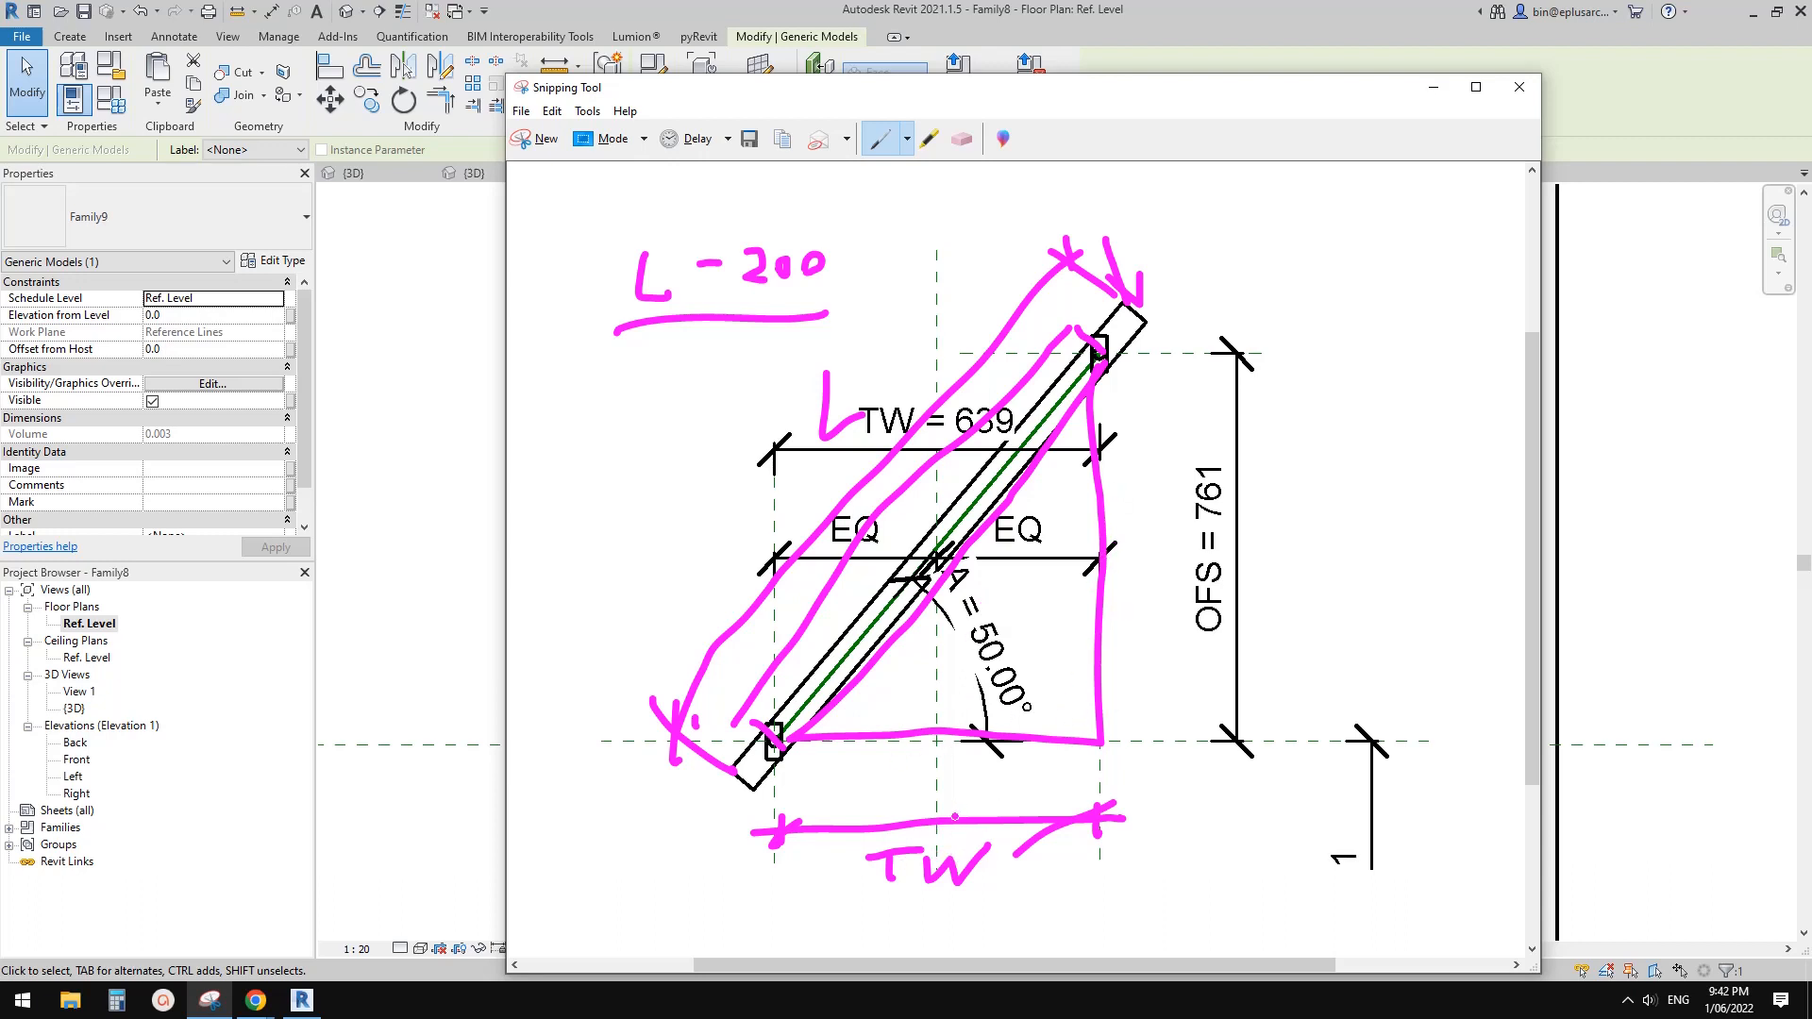
drag(840, 696, 865, 749)
drag(876, 723, 903, 691)
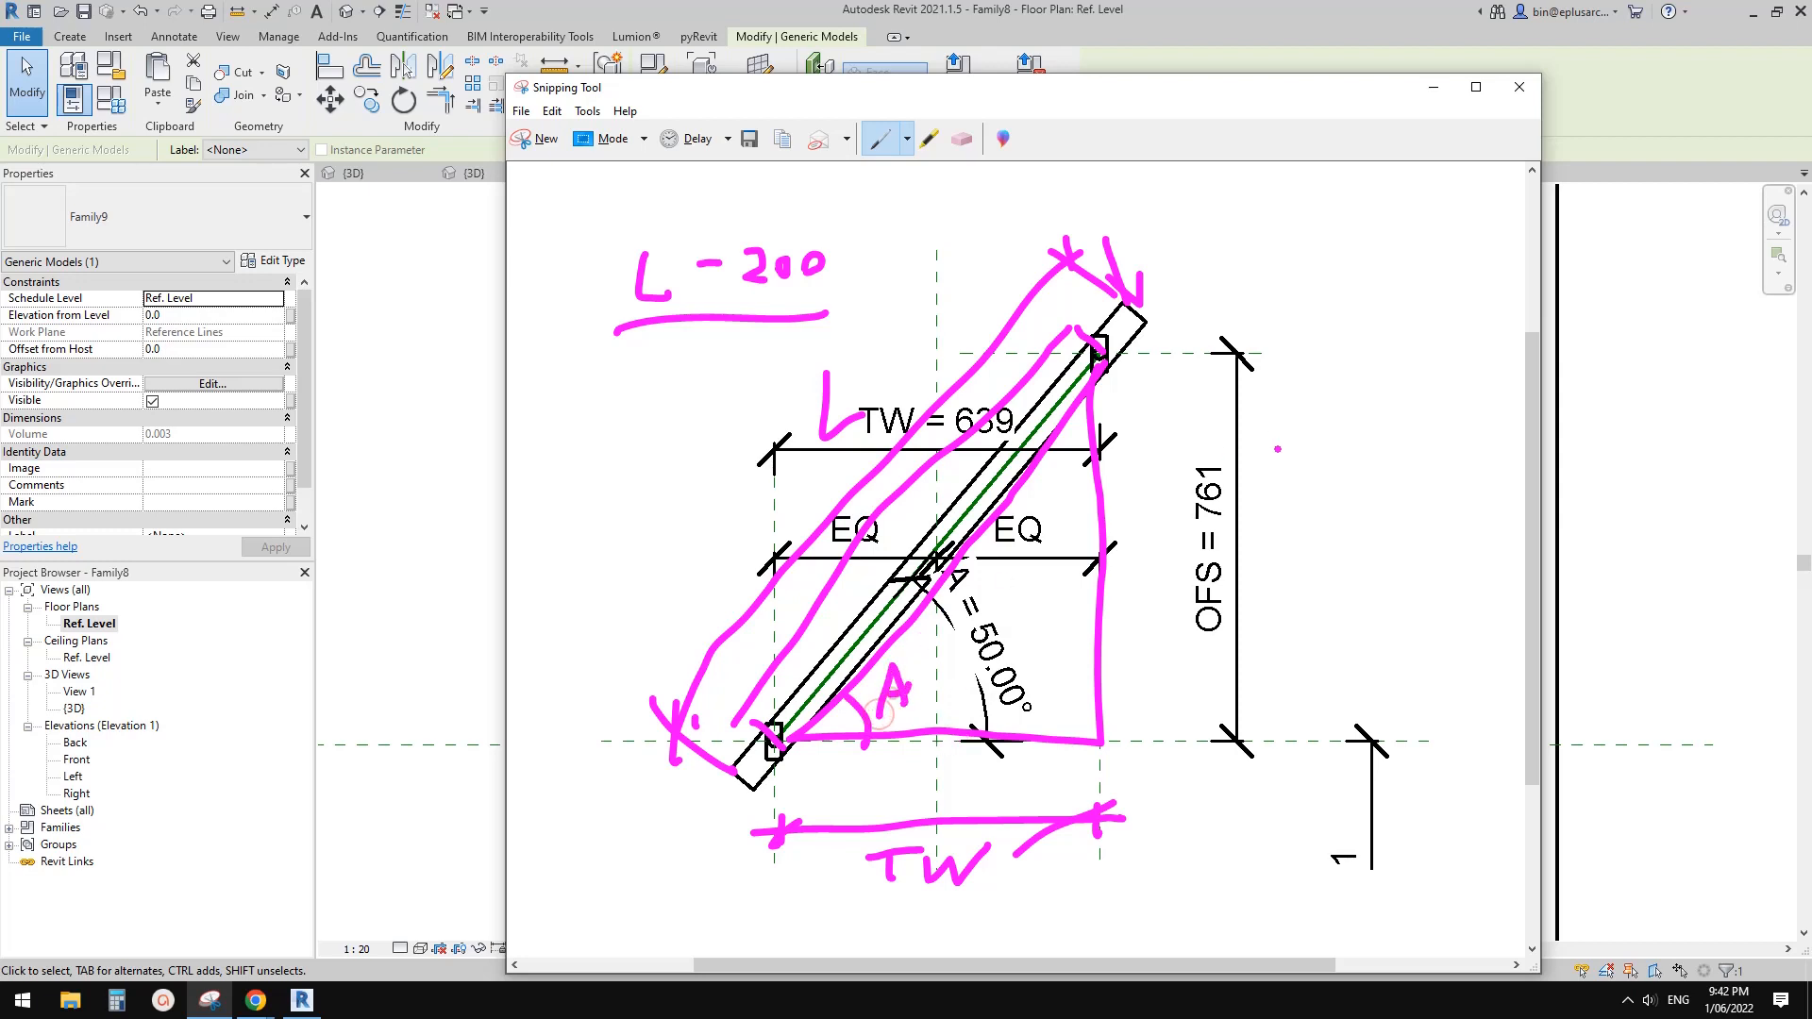
Write the formula cosA = TW/(L-200) beside the triangle in the snip.
mouse_move(1250, 330)
mouse_down()
mouse_move(1242, 370)
mouse_move(1281, 346)
mouse_move(1291, 364)
mouse_move(1348, 366)
mouse_move(1344, 344)
mouse_move(1389, 334)
mouse_move(1385, 348)
mouse_move(1463, 300)
mouse_move(1437, 342)
mouse_up()
click(1315, 357)
mouse_move(1461, 316)
mouse_down()
mouse_move(1467, 332)
mouse_move(1499, 310)
mouse_up()
mouse_move(1403, 360)
mouse_down()
mouse_move(1498, 357)
mouse_move(1421, 412)
mouse_move(1480, 396)
mouse_up()
drag(1500, 395, 1609, 361)
click(1531, 379)
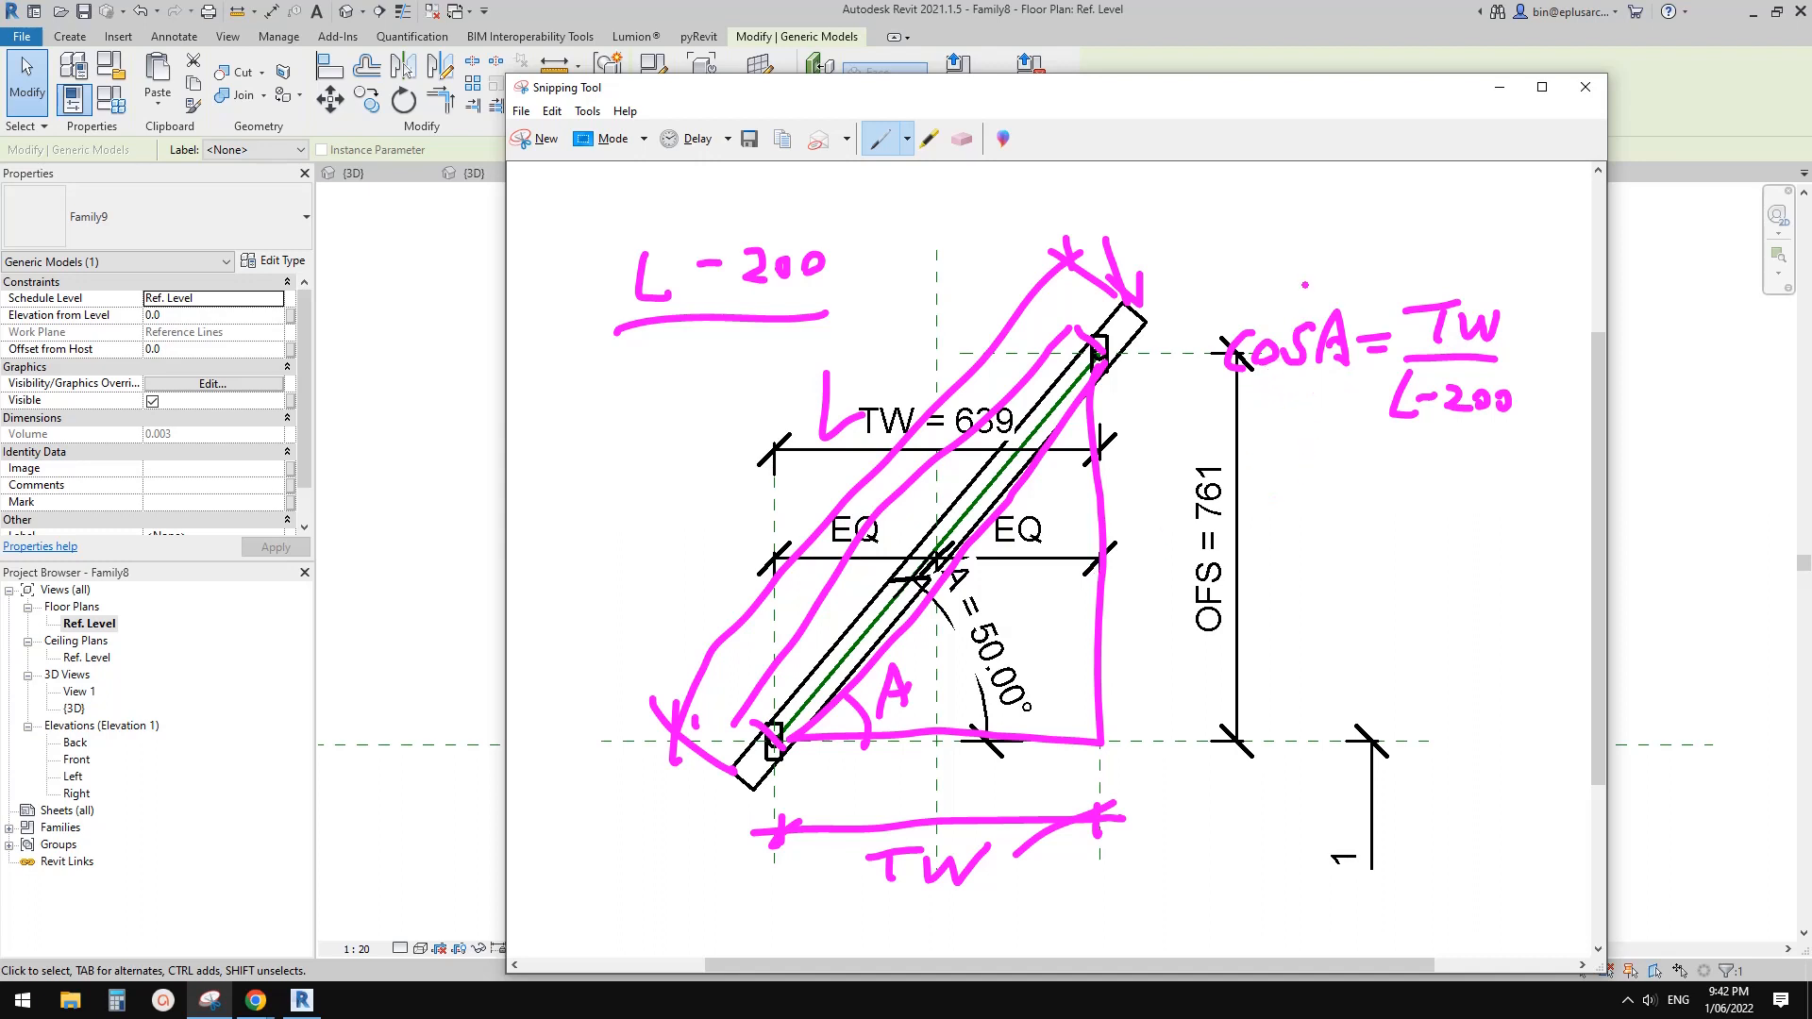
Write "A max =" above the cosine formula and box the ratio TW/(L-200).
mouse_move(1230, 268)
mouse_down()
mouse_move(1267, 255)
mouse_move(1260, 236)
mouse_move(1376, 247)
mouse_up()
mouse_move(1376, 233)
mouse_down()
mouse_move(1361, 247)
mouse_move(1419, 220)
mouse_up()
mouse_move(1407, 236)
mouse_down()
mouse_move(1517, 280)
mouse_move(1401, 445)
mouse_move(1404, 288)
mouse_up()
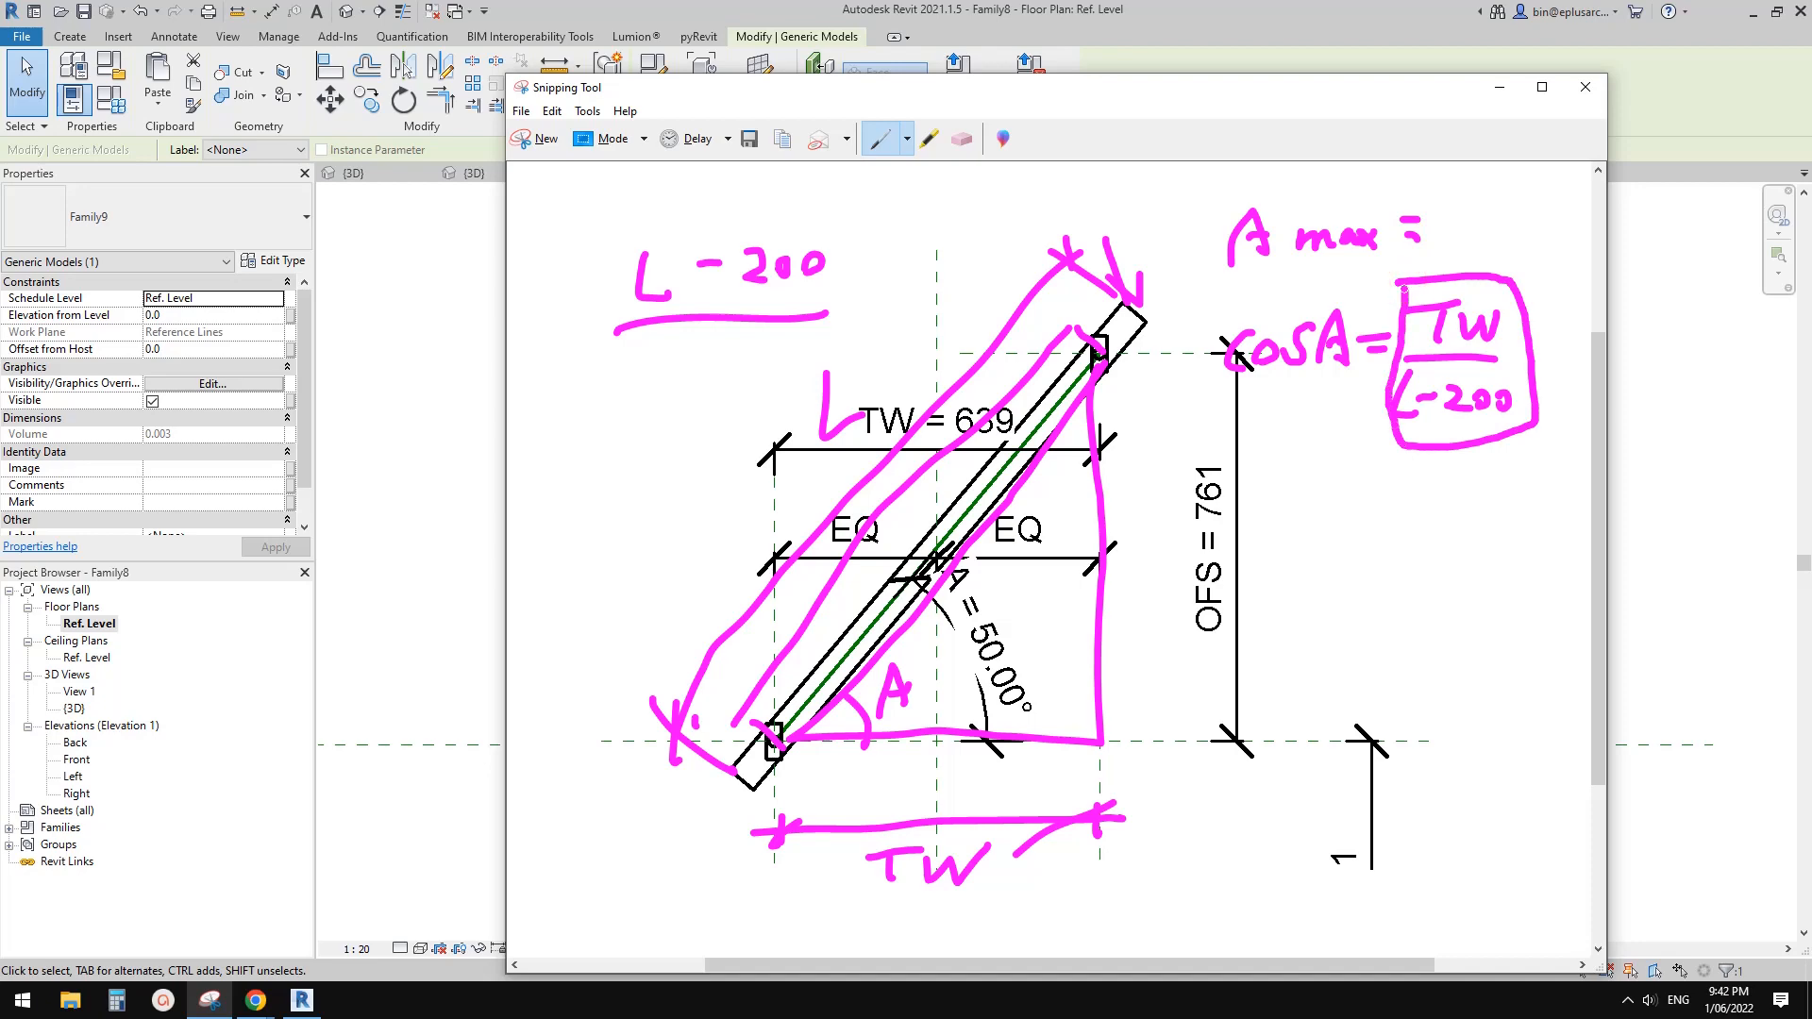
Return to Revit and add an instance family parameter named A max of type Angle, grouped under Dimensions.
drag(1027, 88, 1229, 88)
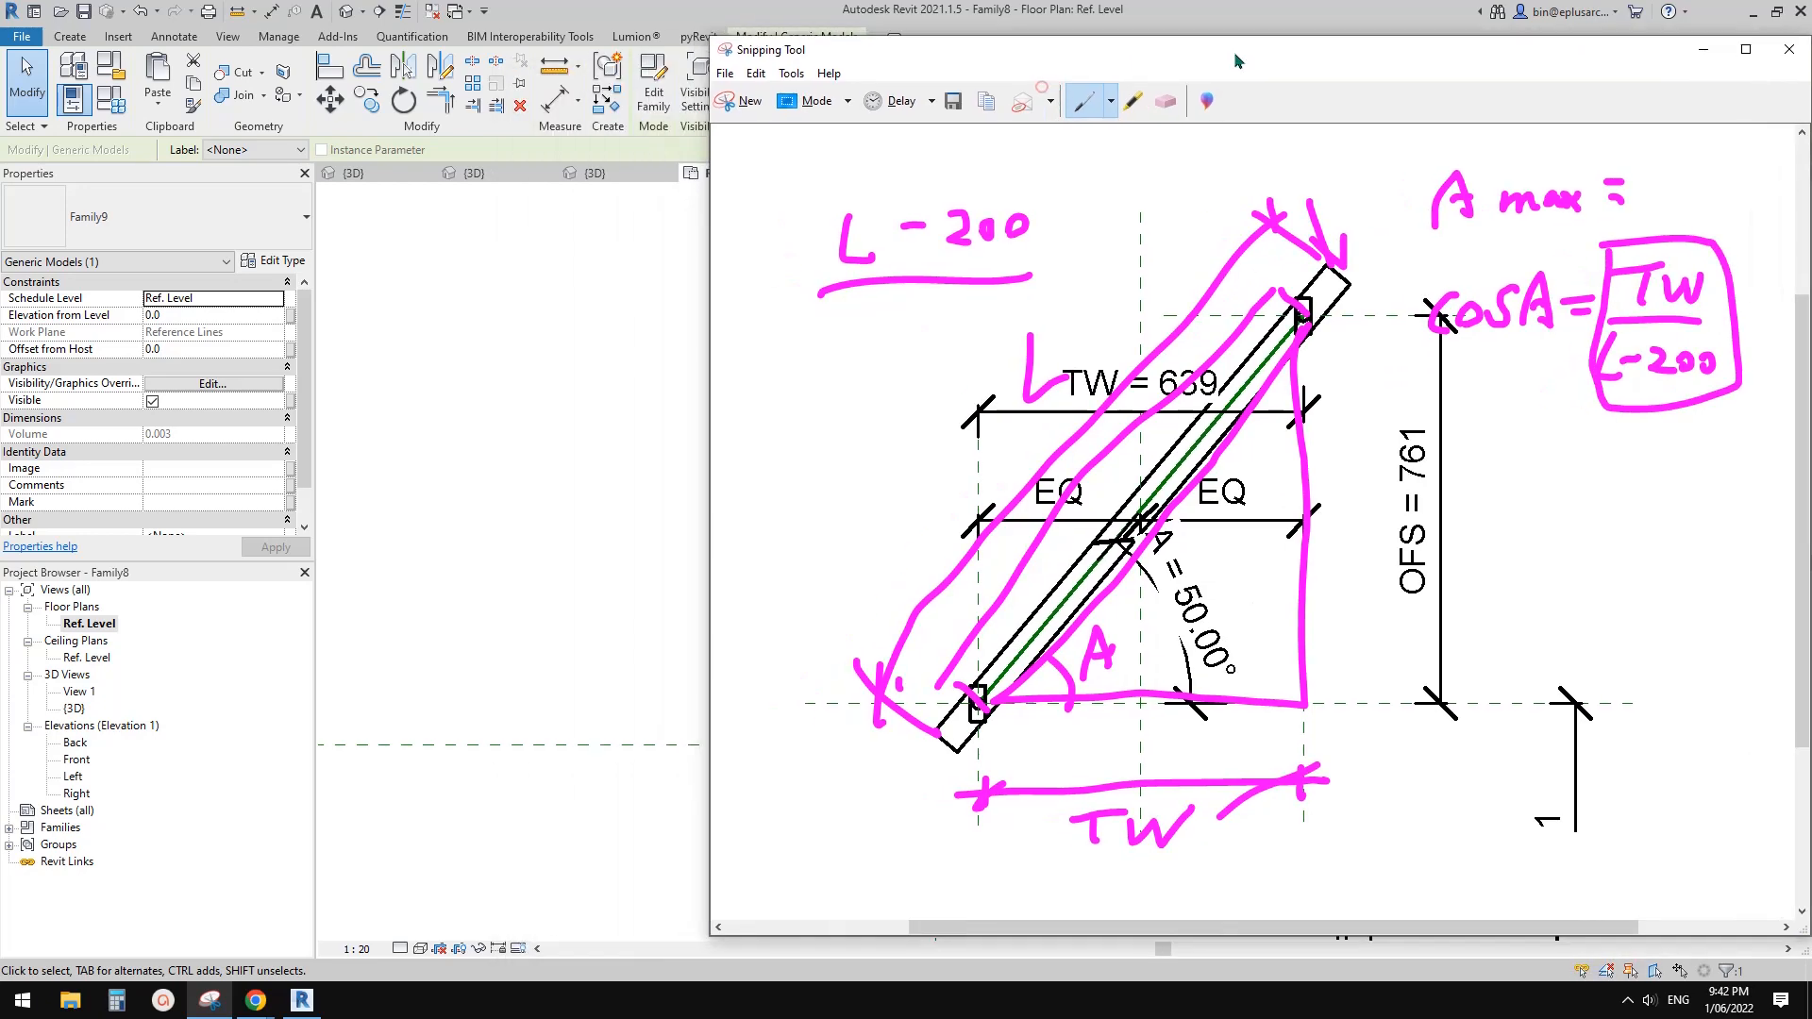
click(594, 371)
click(111, 100)
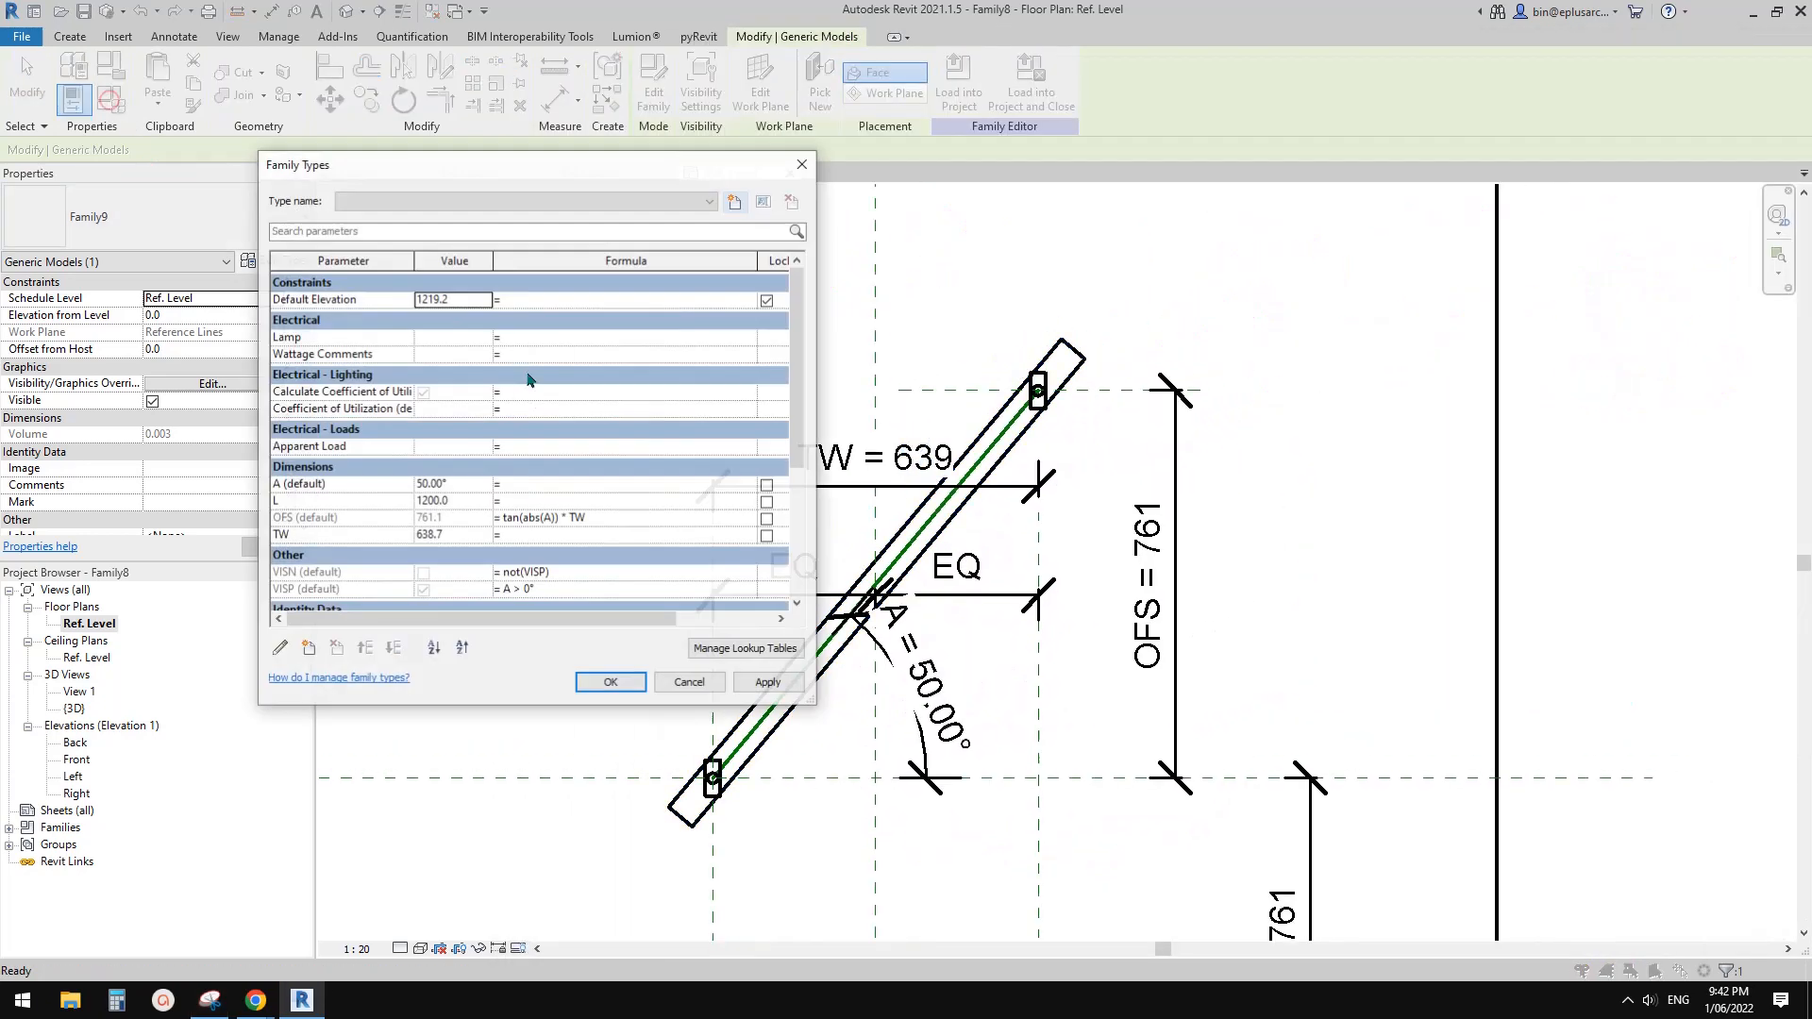
click(308, 648)
text(A)
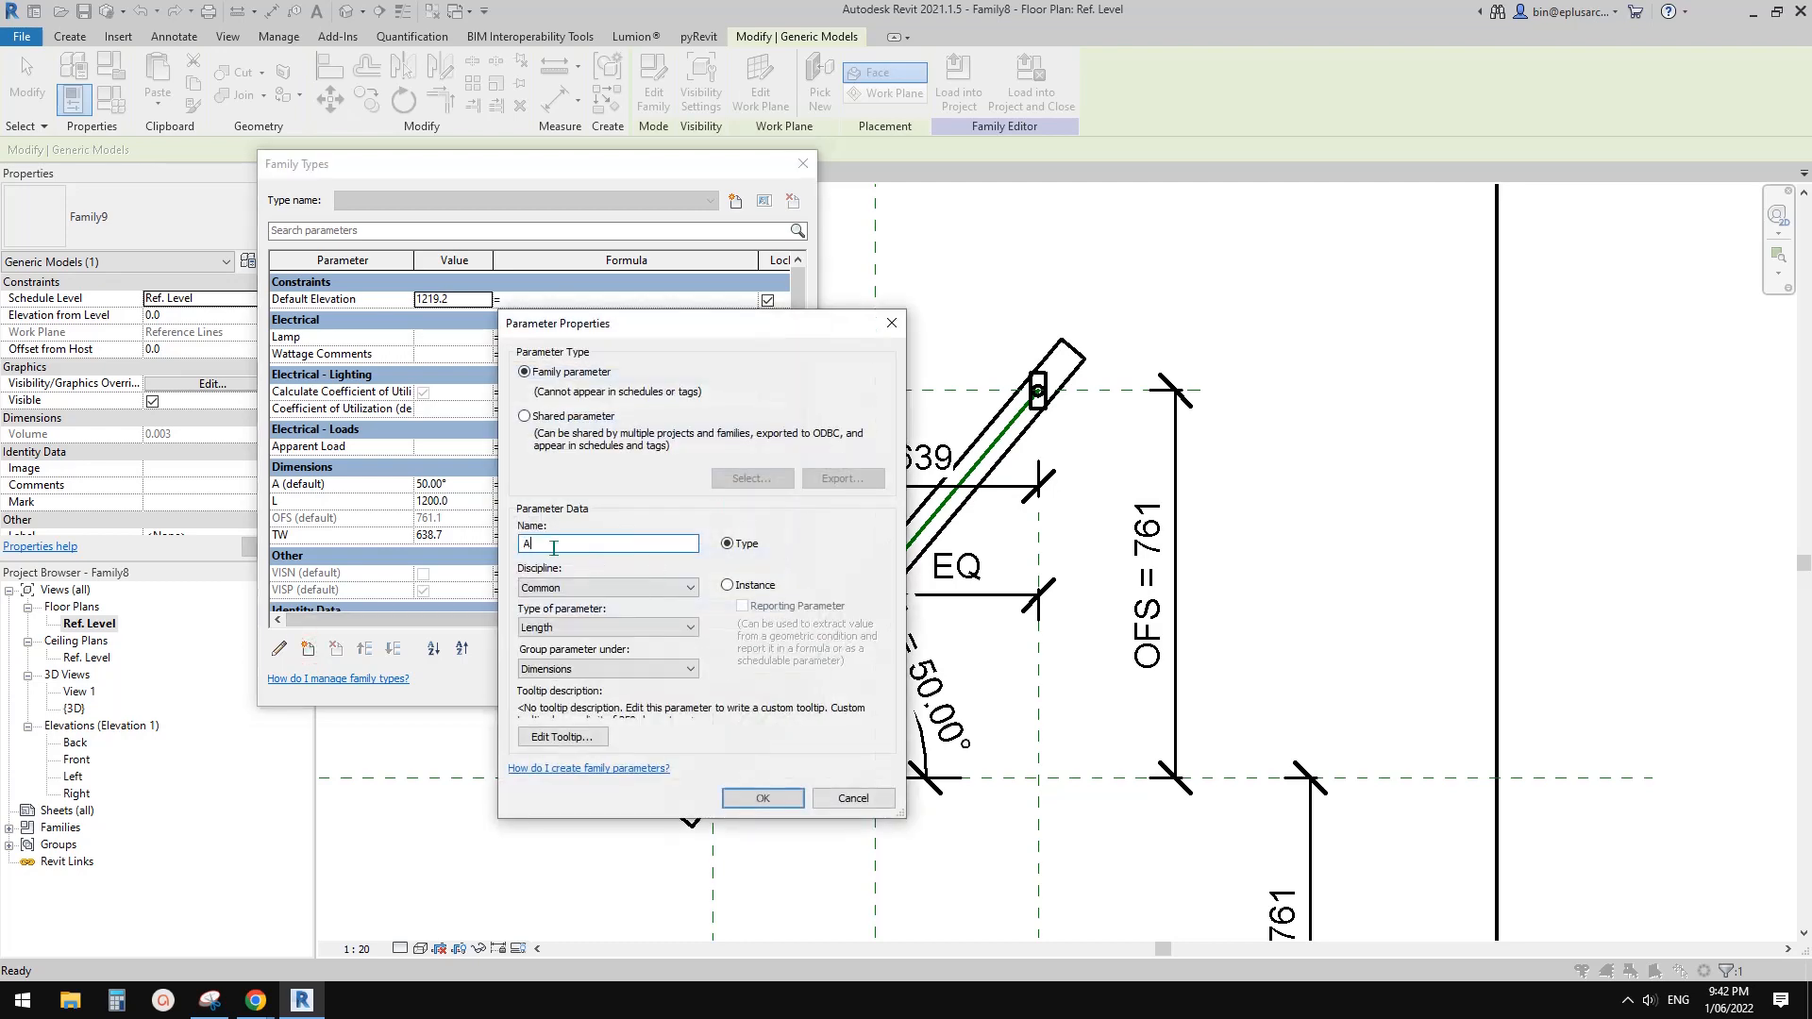
text( max)
click(577, 626)
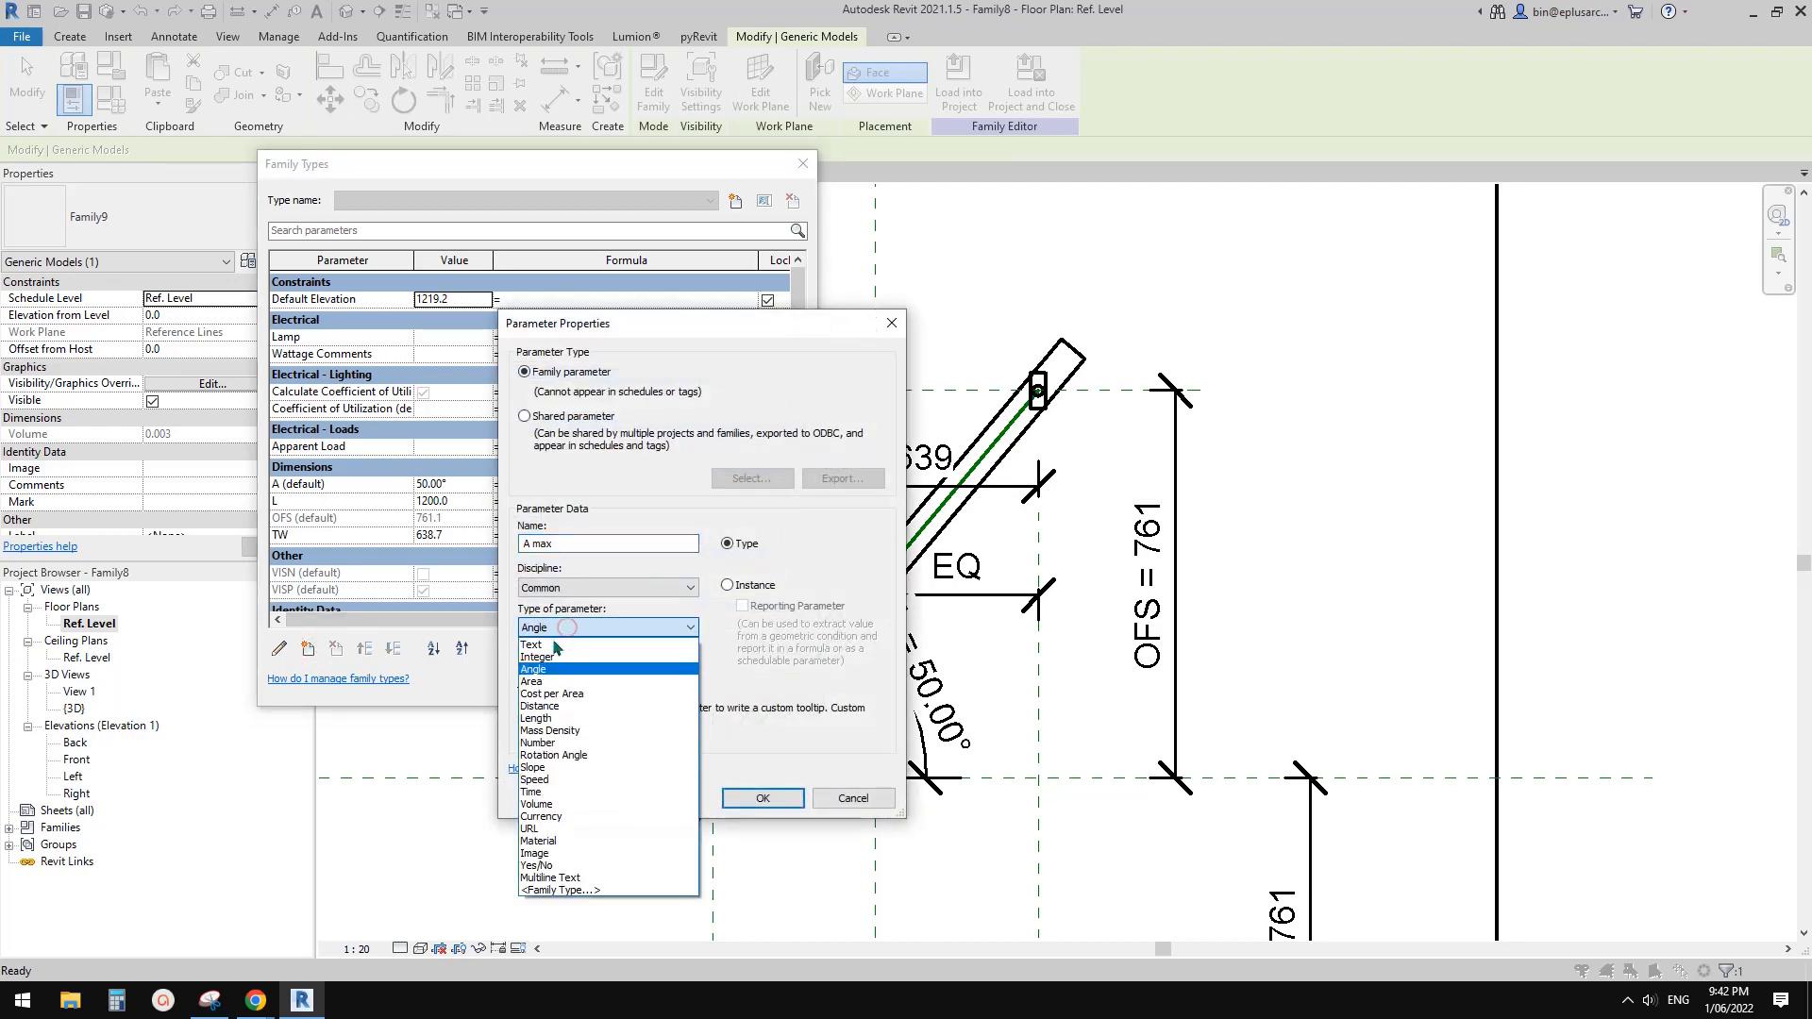
click(566, 670)
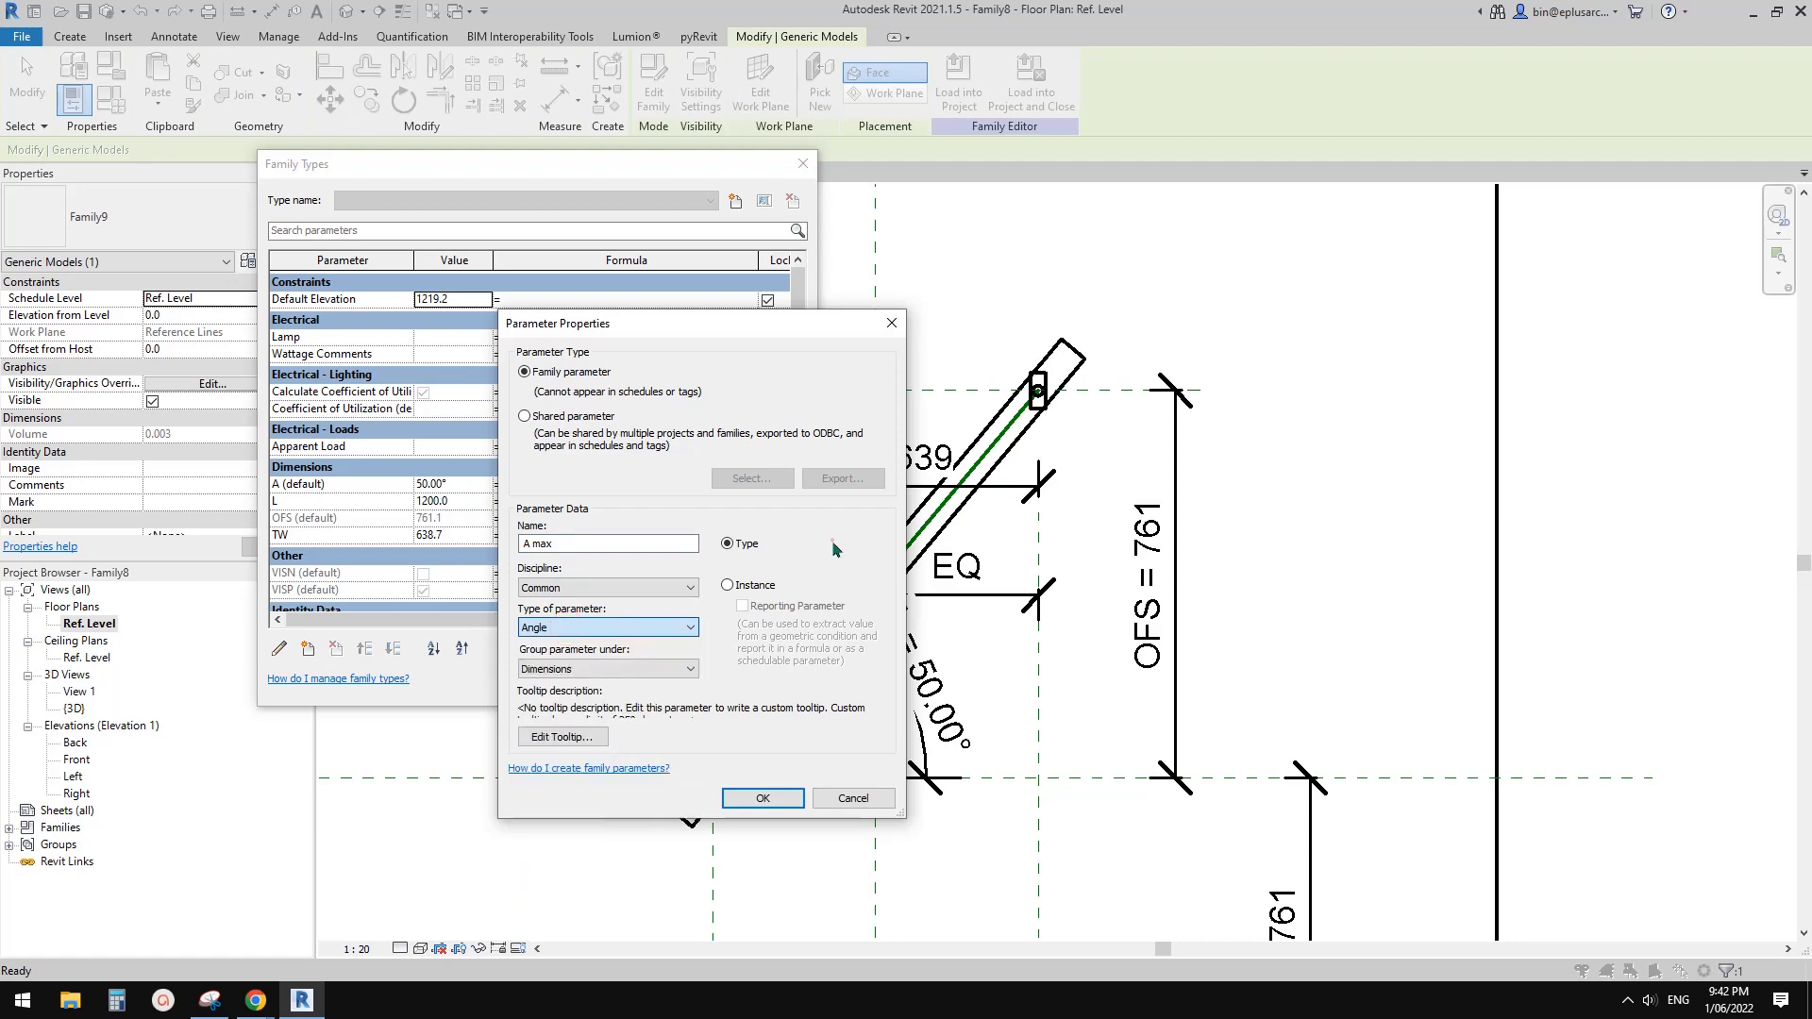
click(736, 586)
click(767, 796)
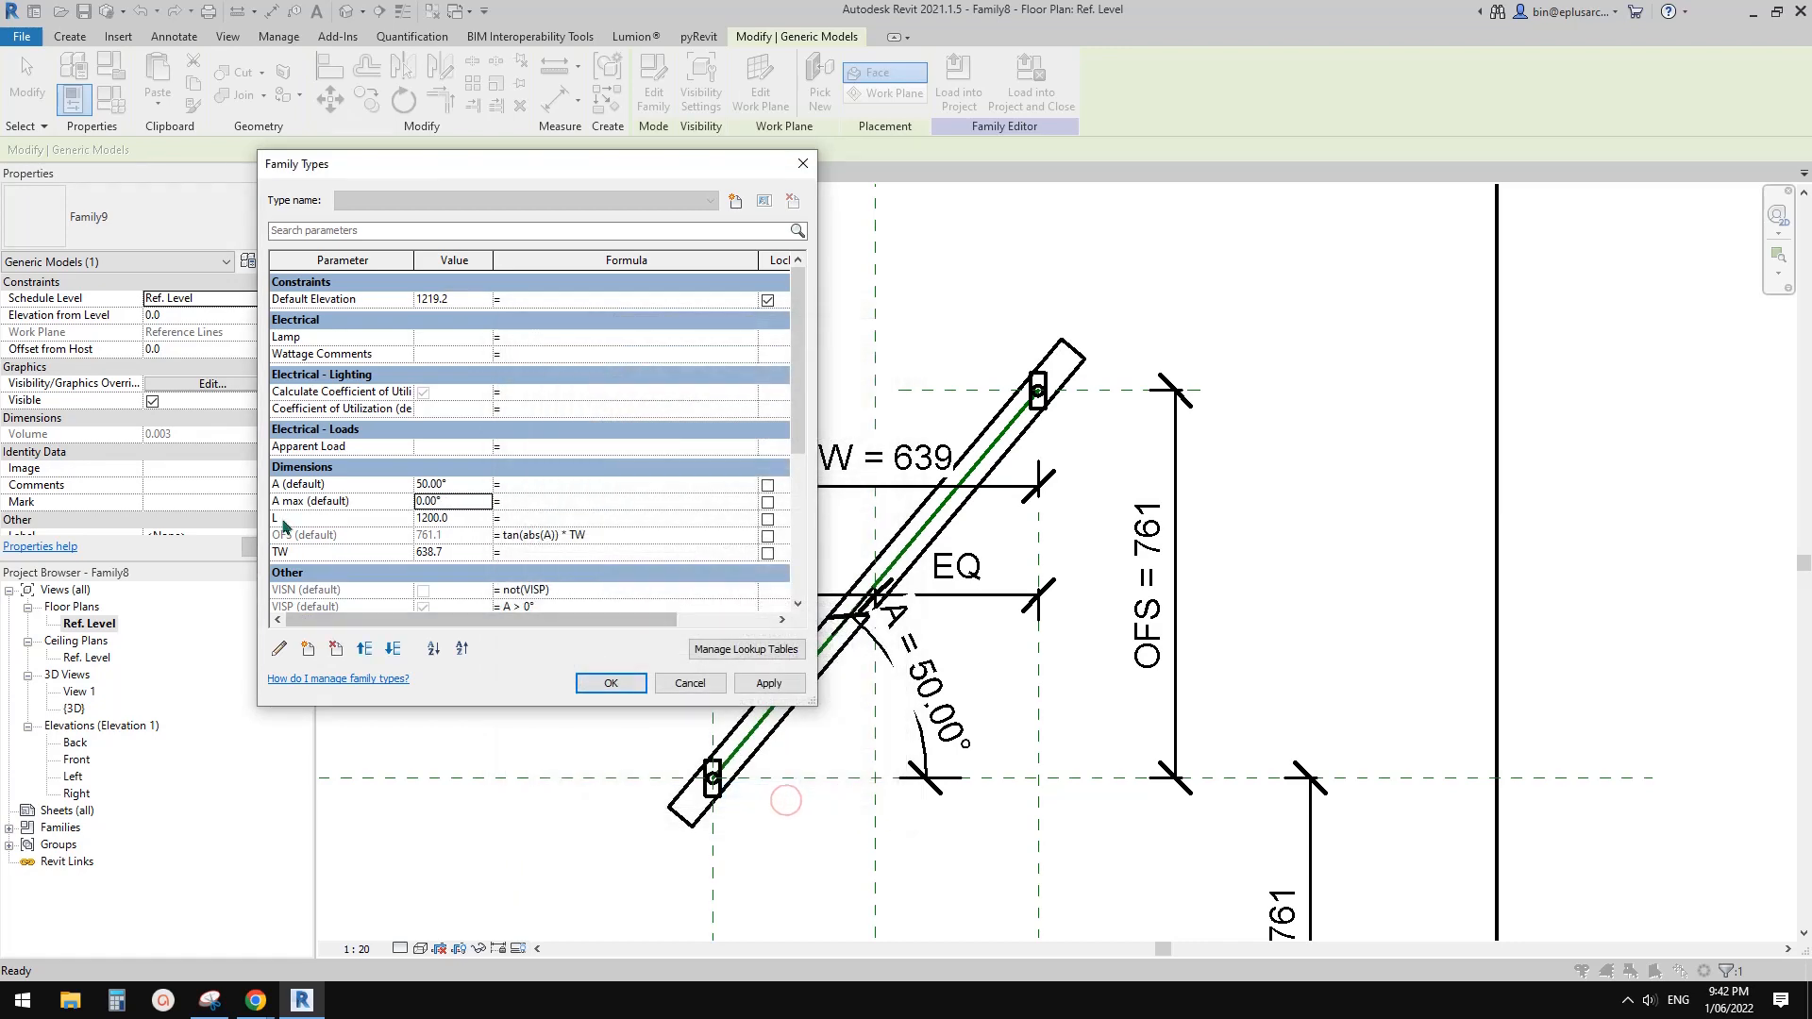
Give the A max parameter the formula acos(TW / (L - 200 mm)) and apply it.
text(acos(TW/(L-200)
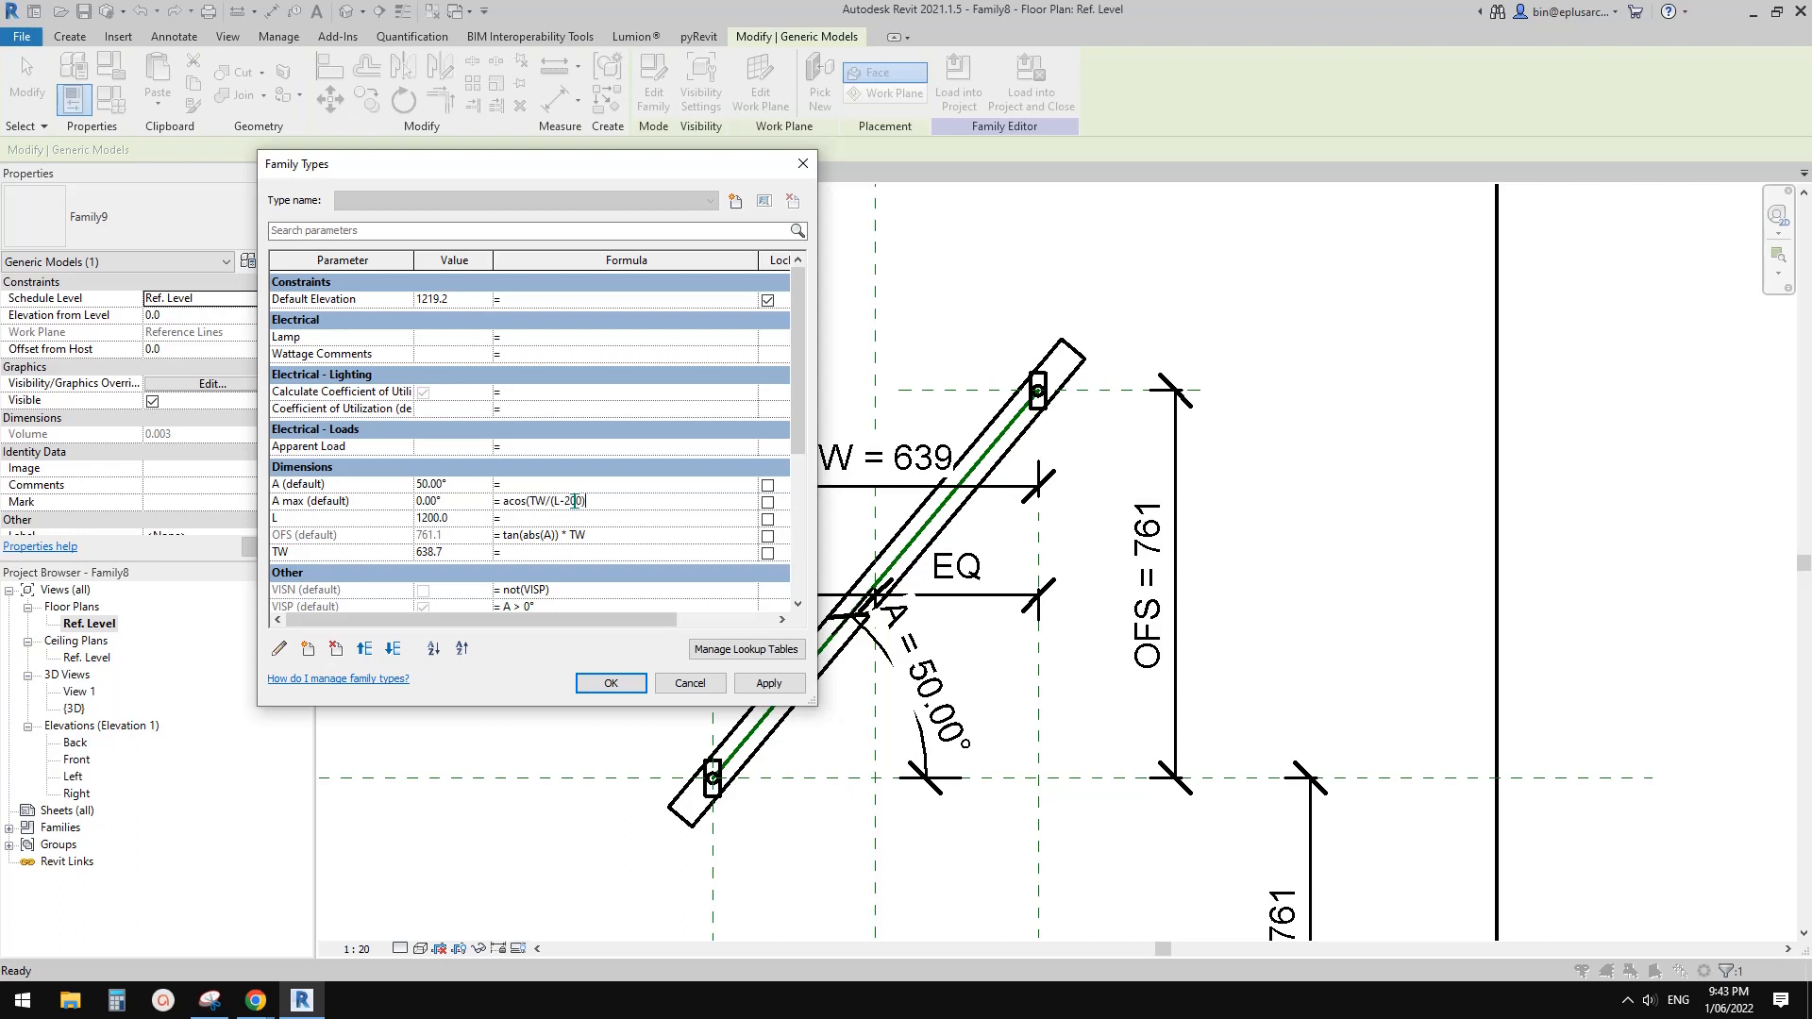
click(613, 516)
click(769, 683)
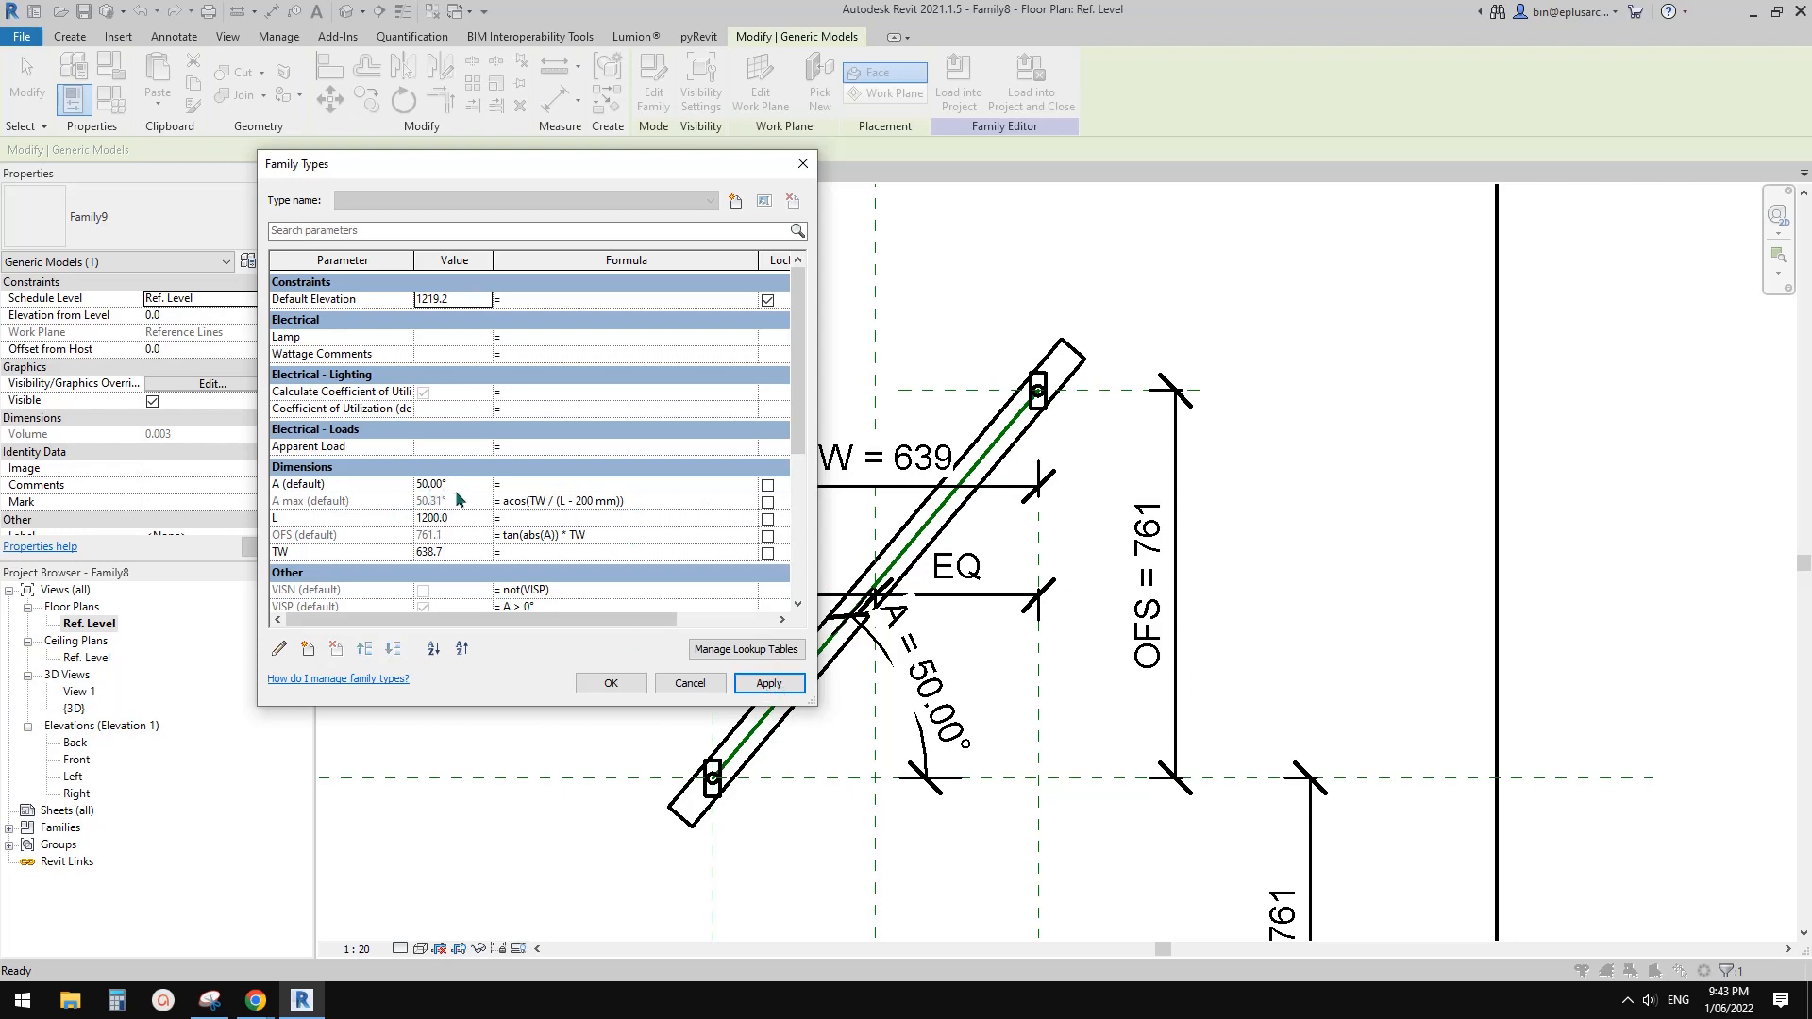
Set the angle parameter A to 60° in the family types and apply it.
click(455, 484)
text(6)
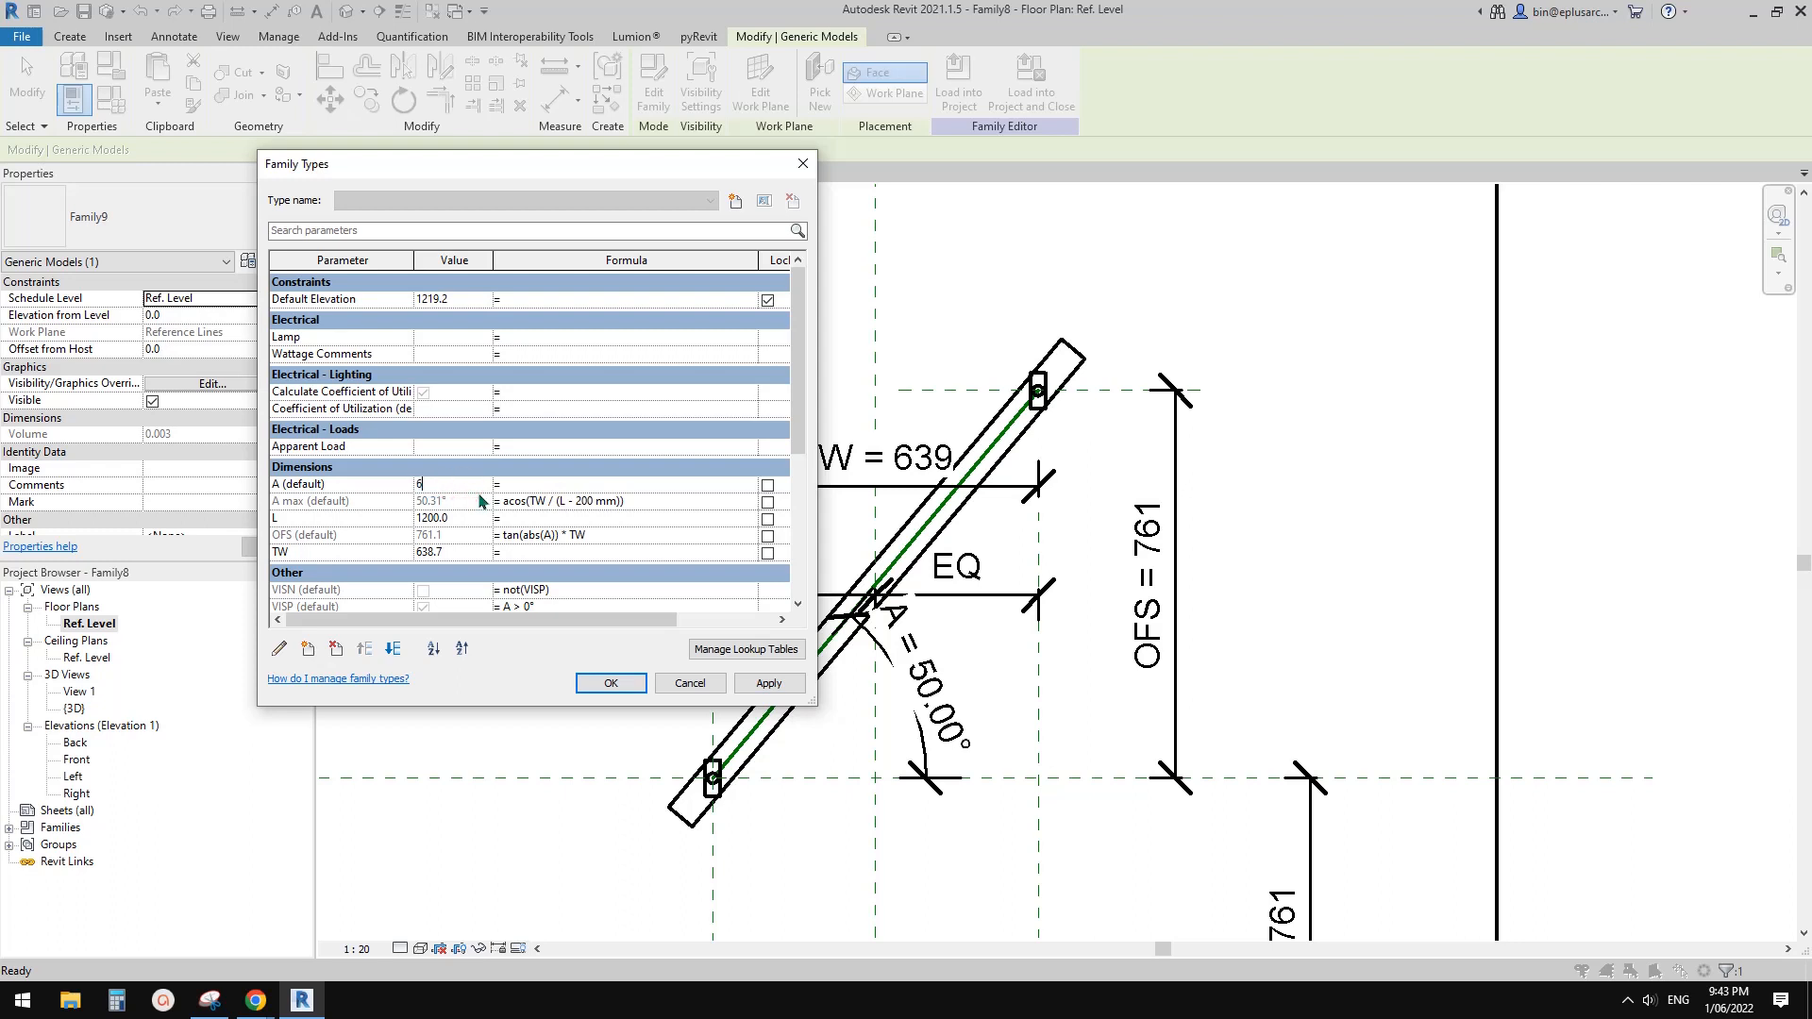
text(0)
click(770, 683)
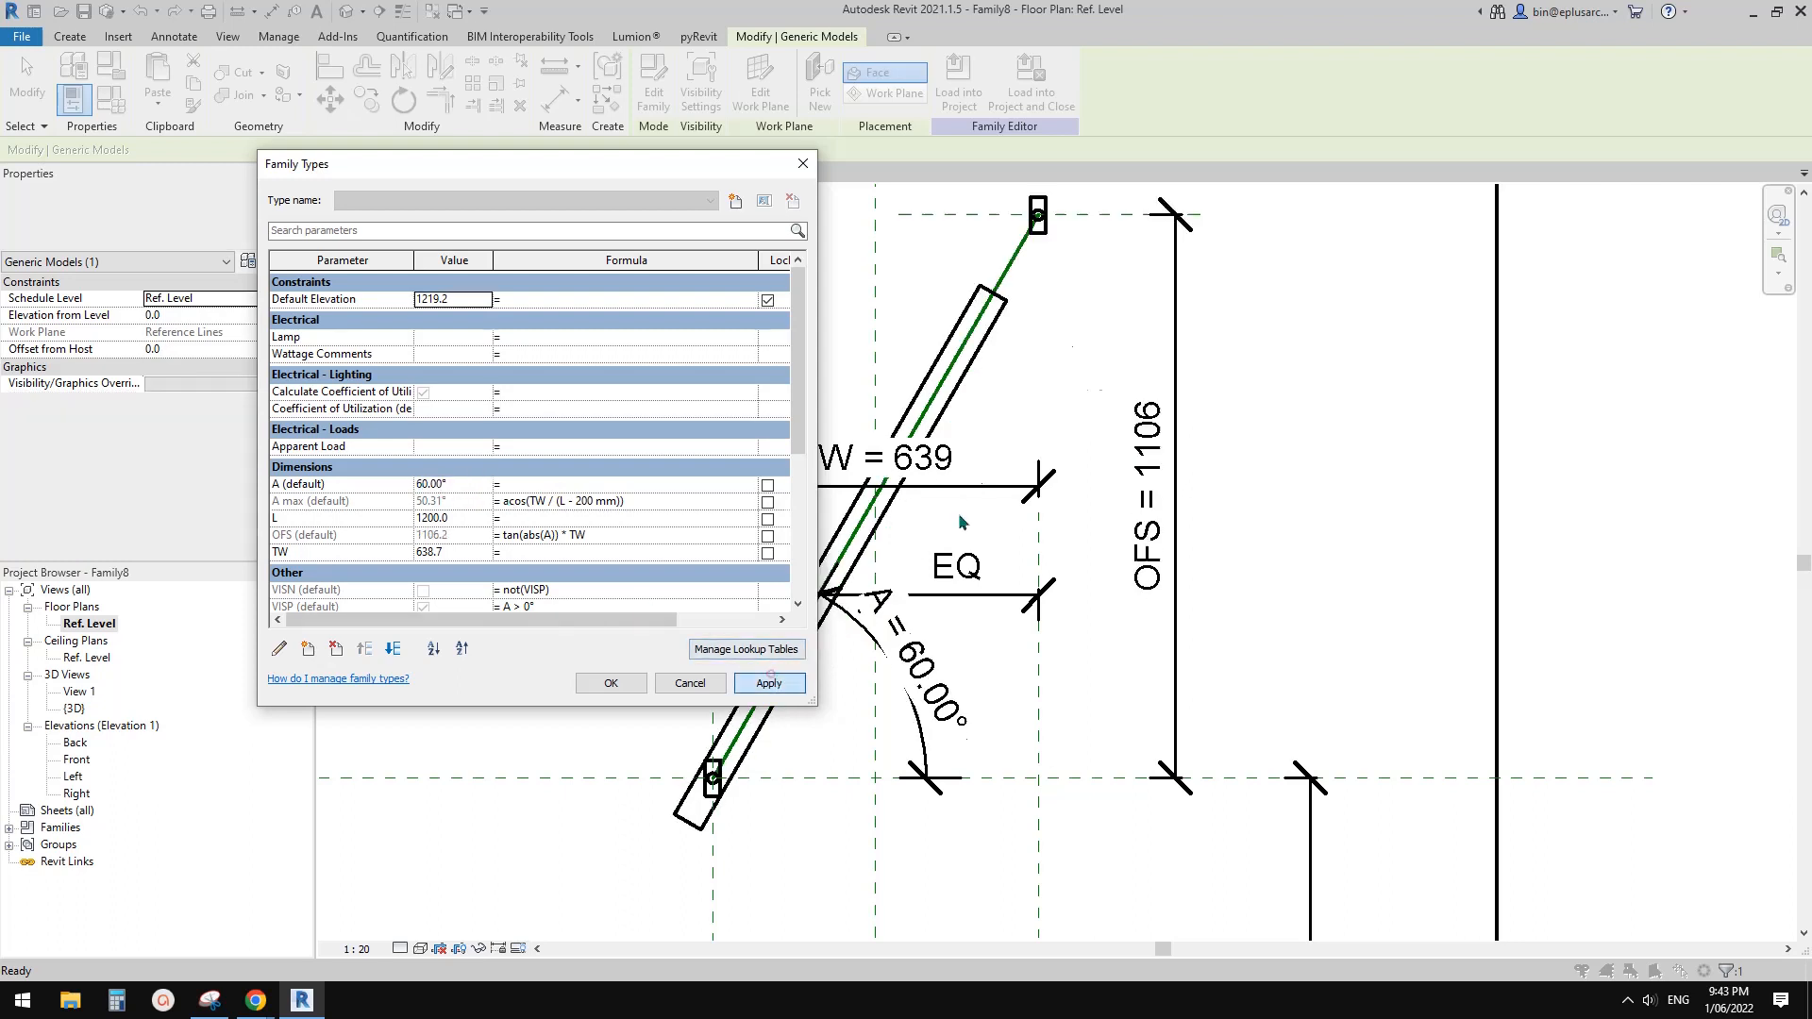
Set the angle parameter A to 50° in the family types and apply it.
click(451, 484)
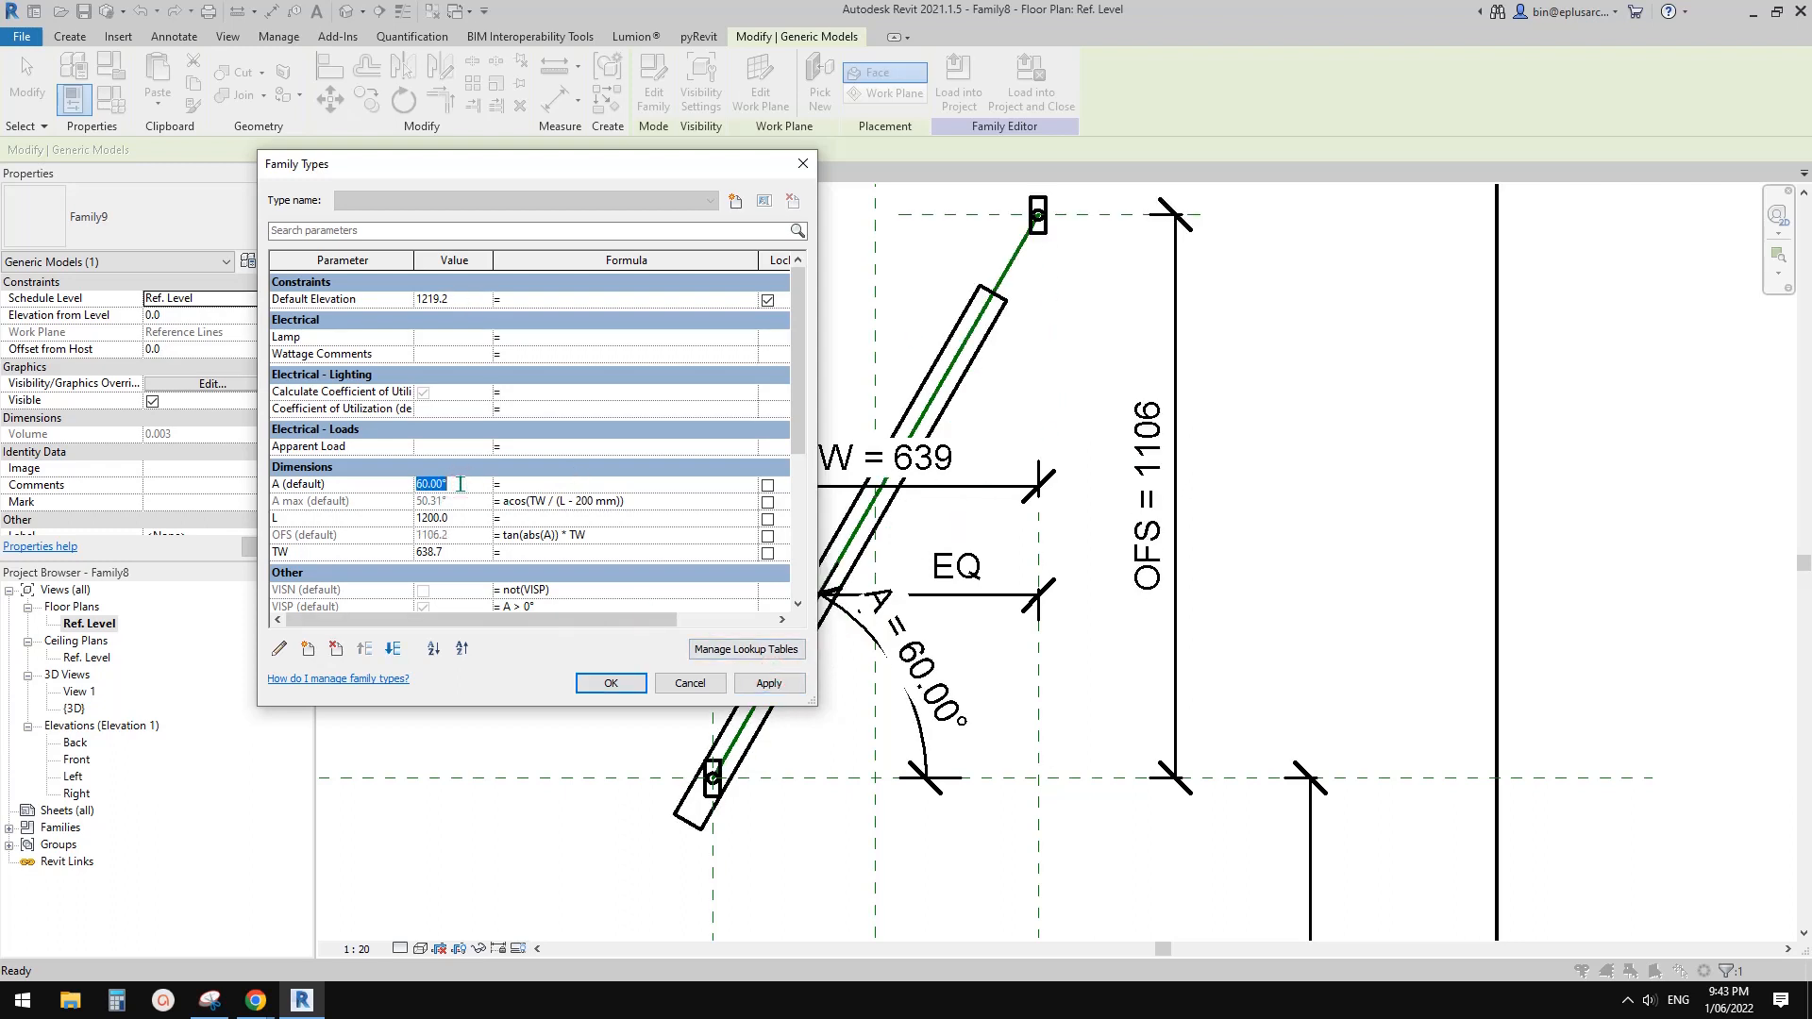
text(50)
click(770, 684)
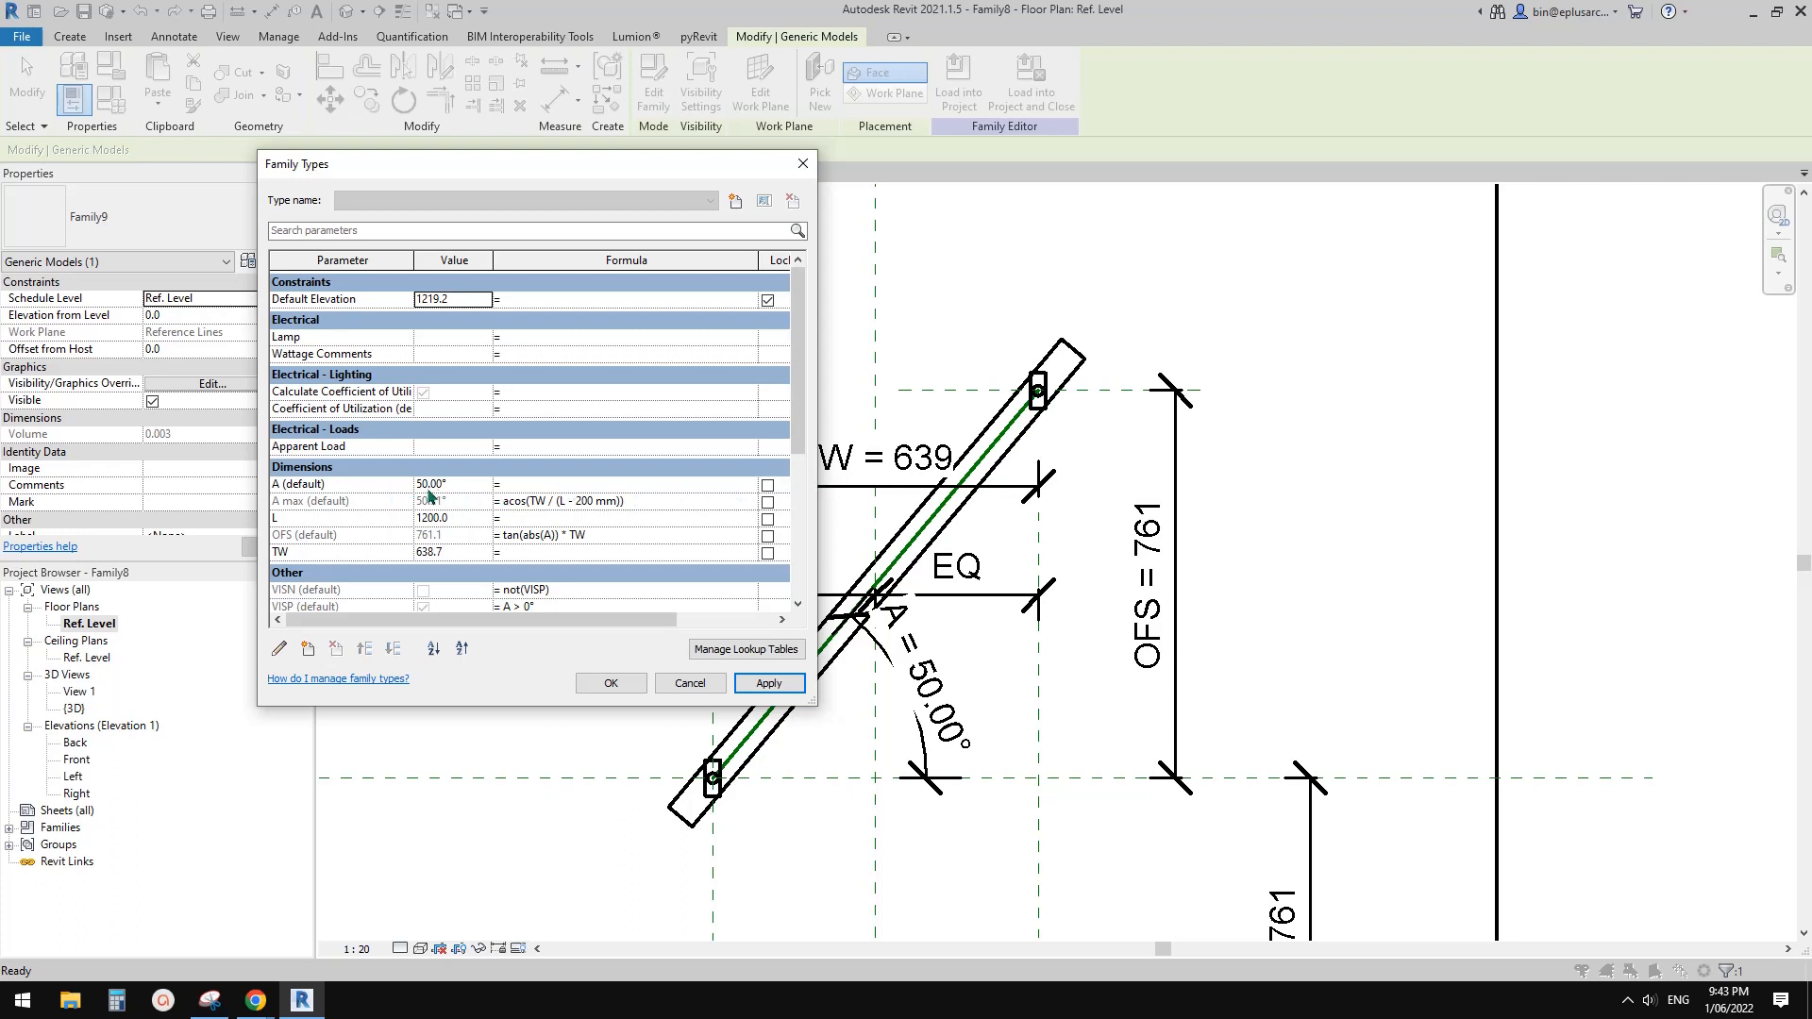
Rename the angle parameter A as A nom.
click(351, 485)
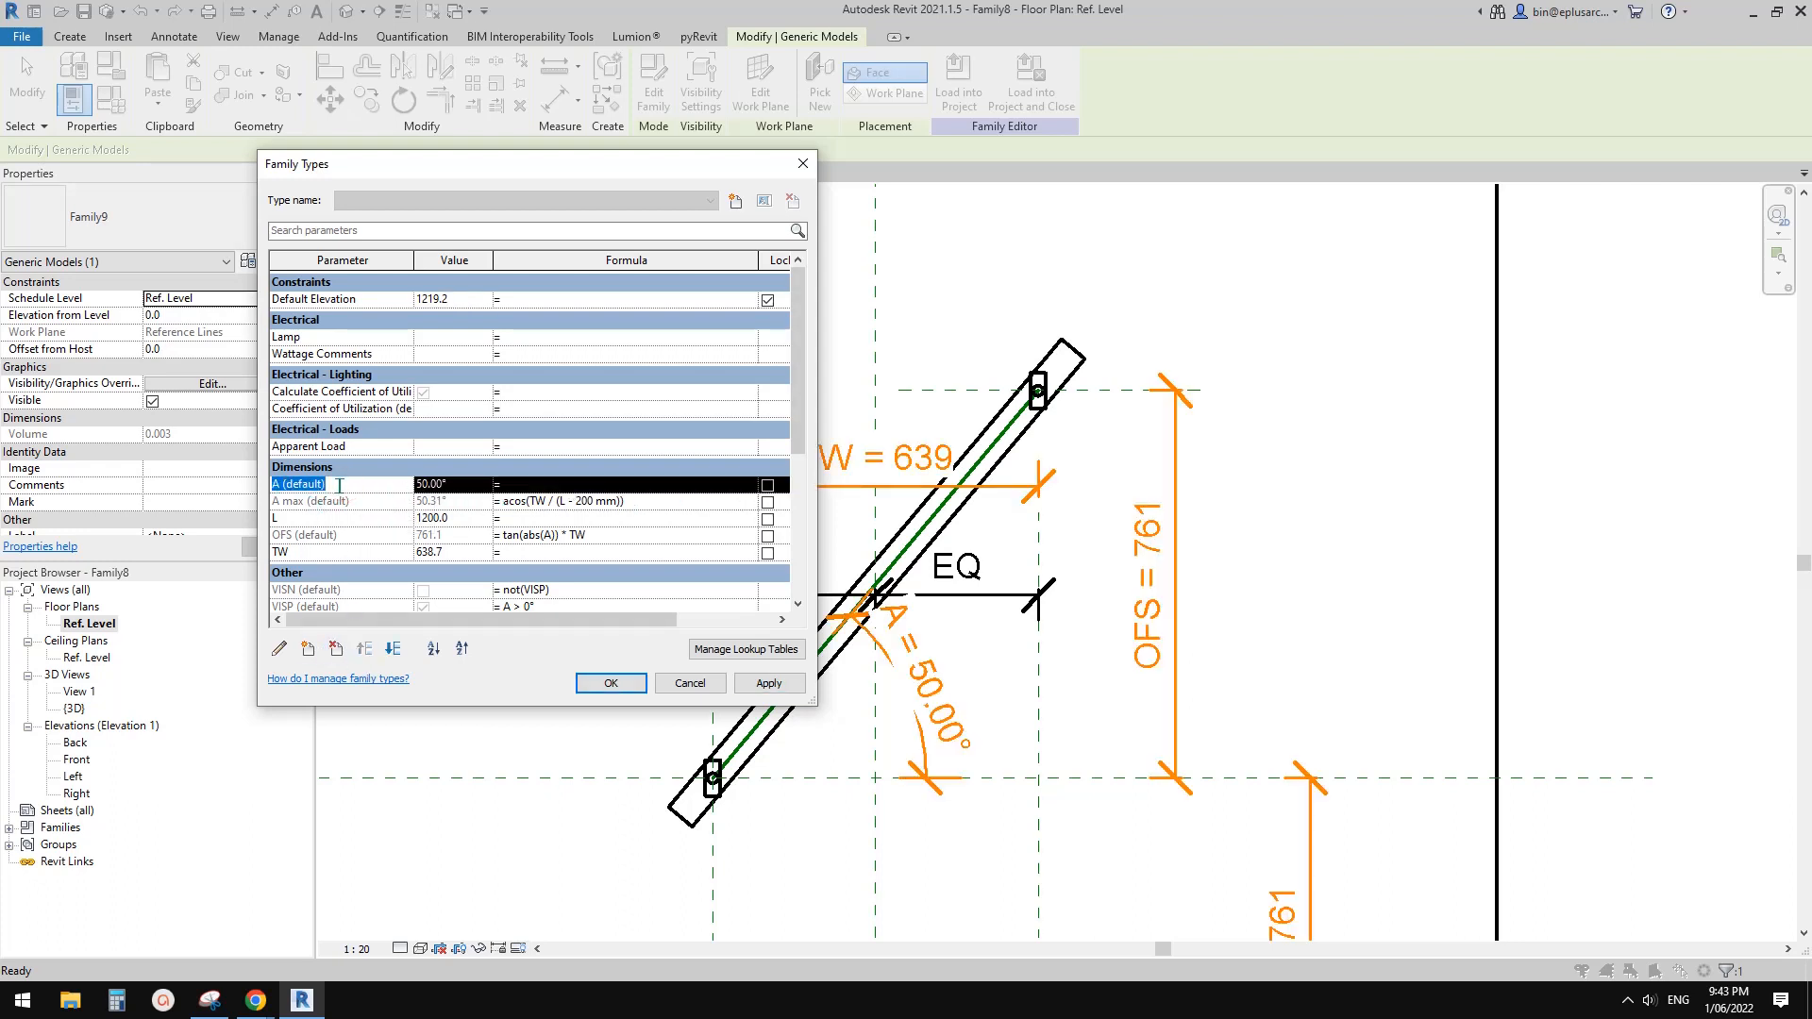
click(279, 648)
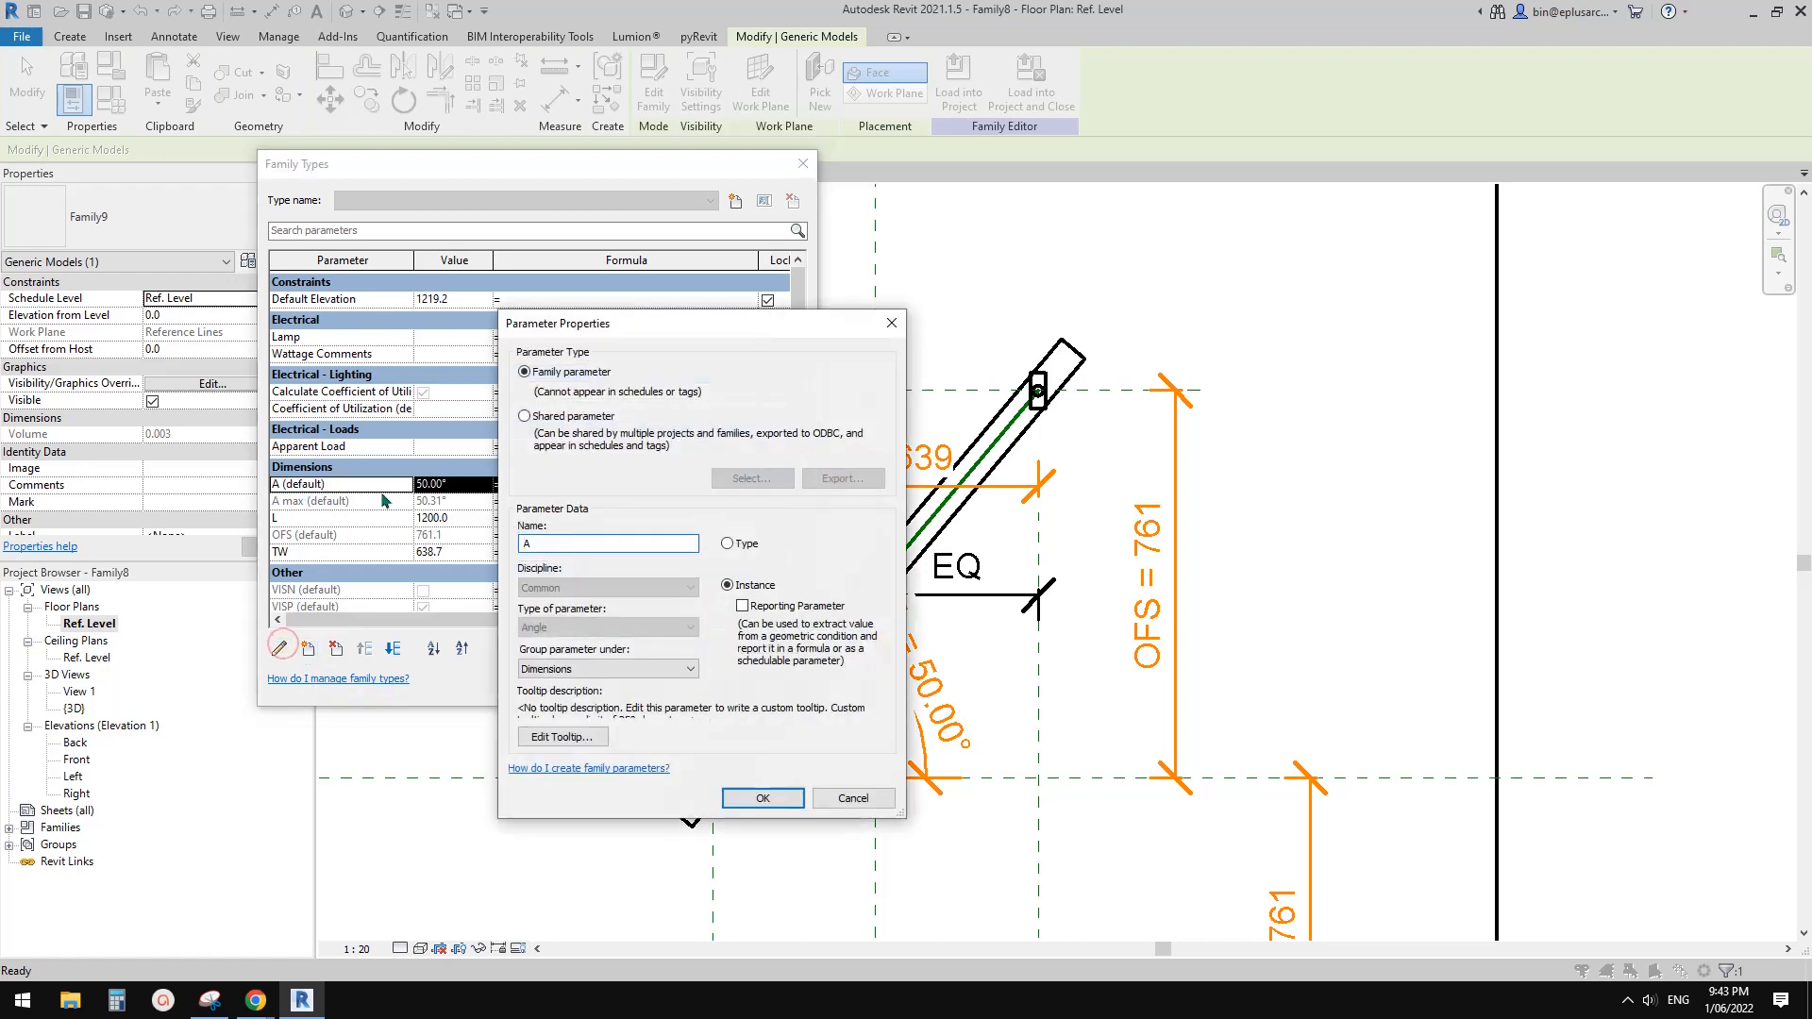
click(552, 551)
click(585, 537)
text(NO)
click(766, 800)
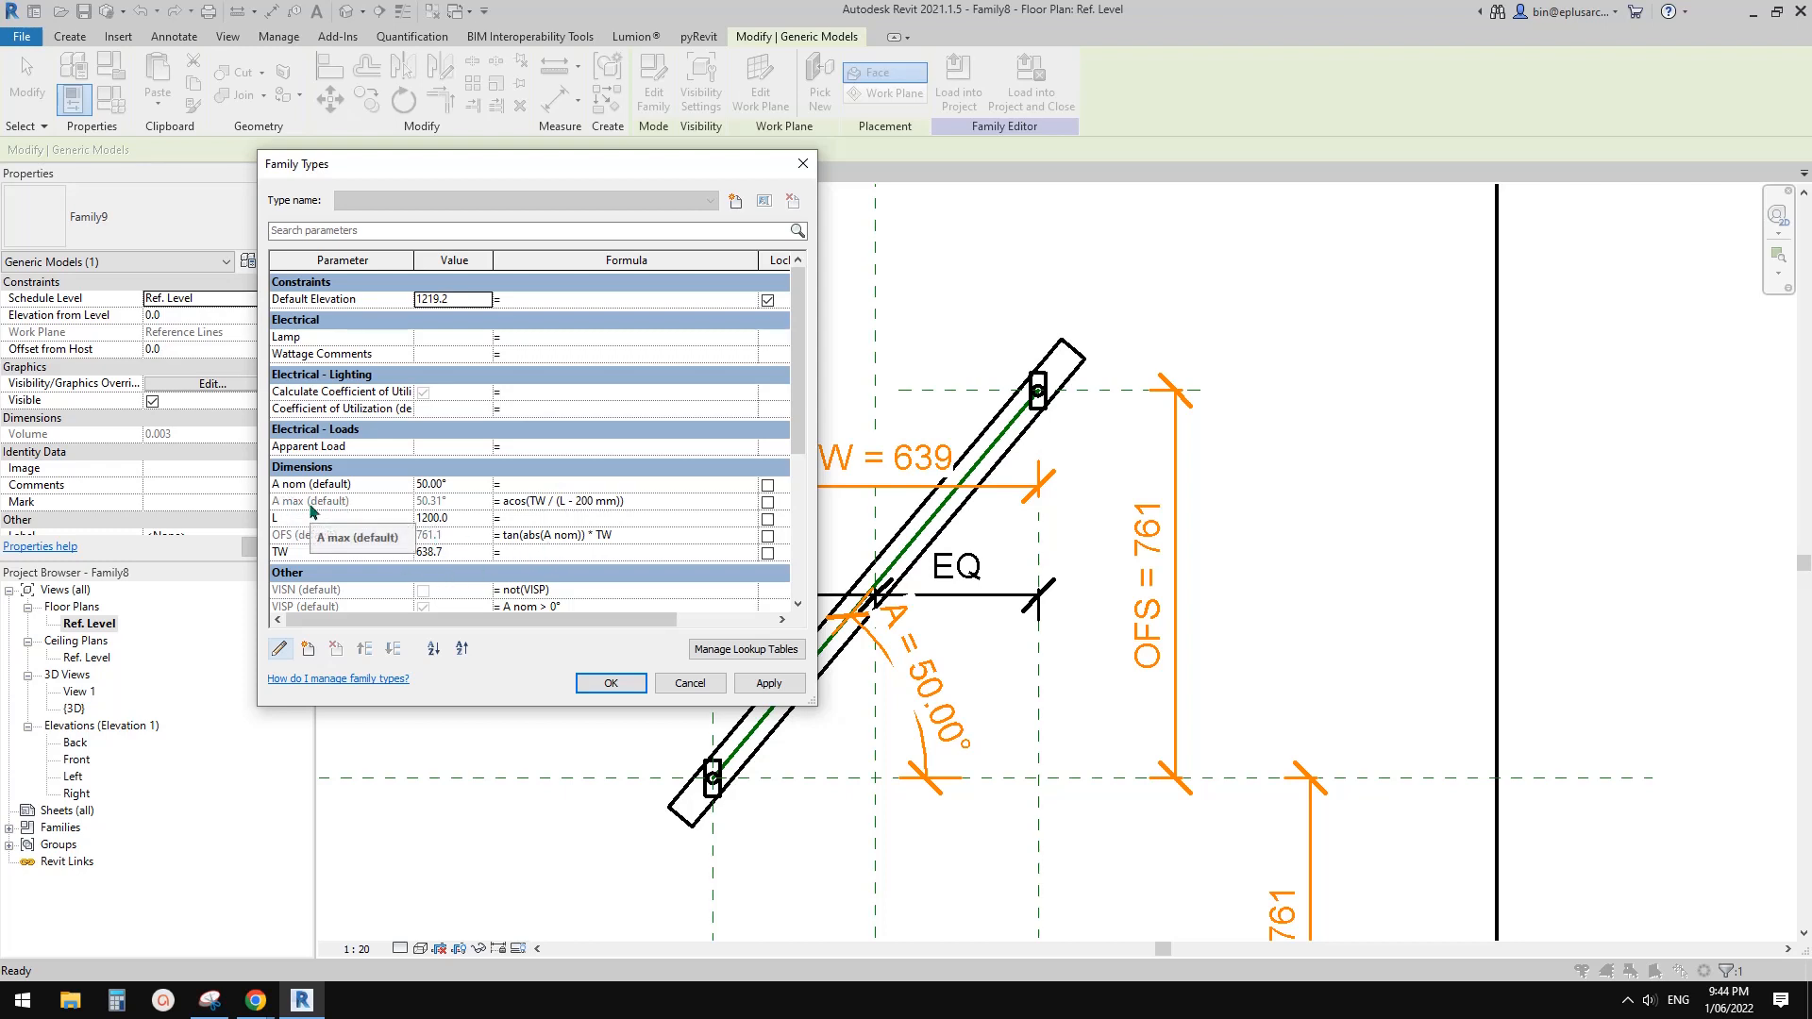
Add an instance family parameter named A act of type Angle, grouped under Dimensions.
click(310, 648)
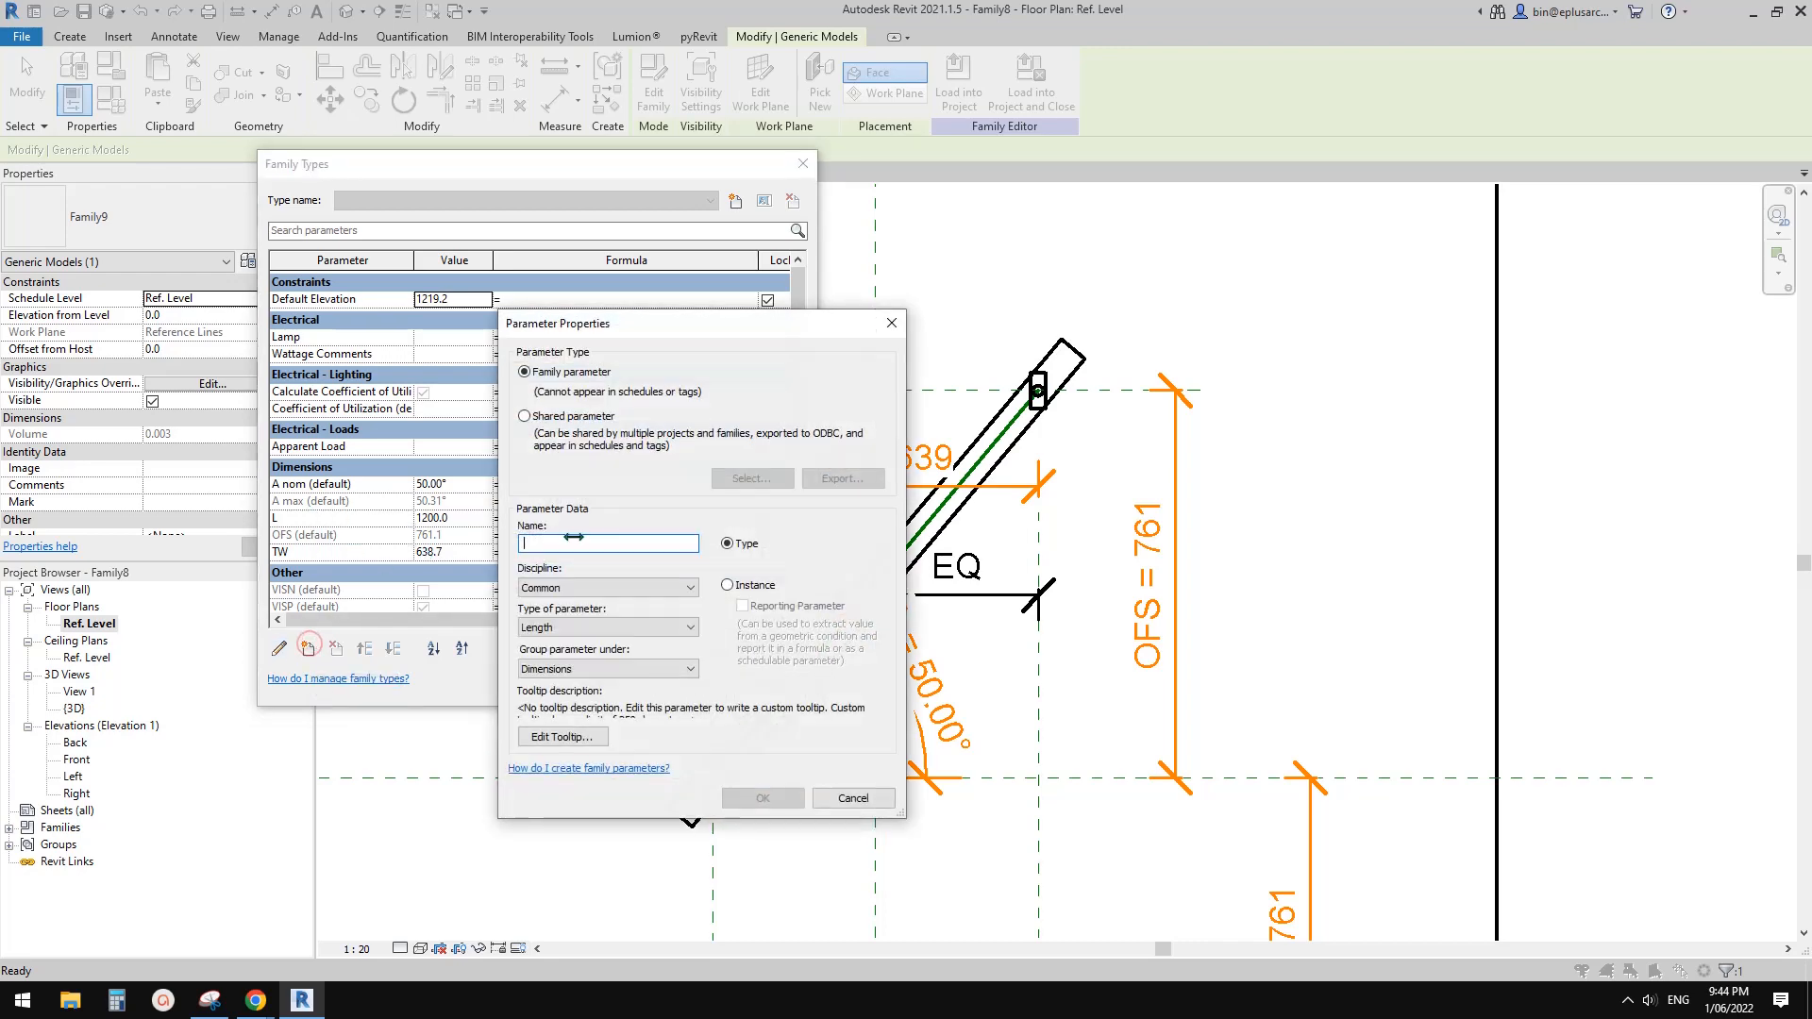
text(A act)
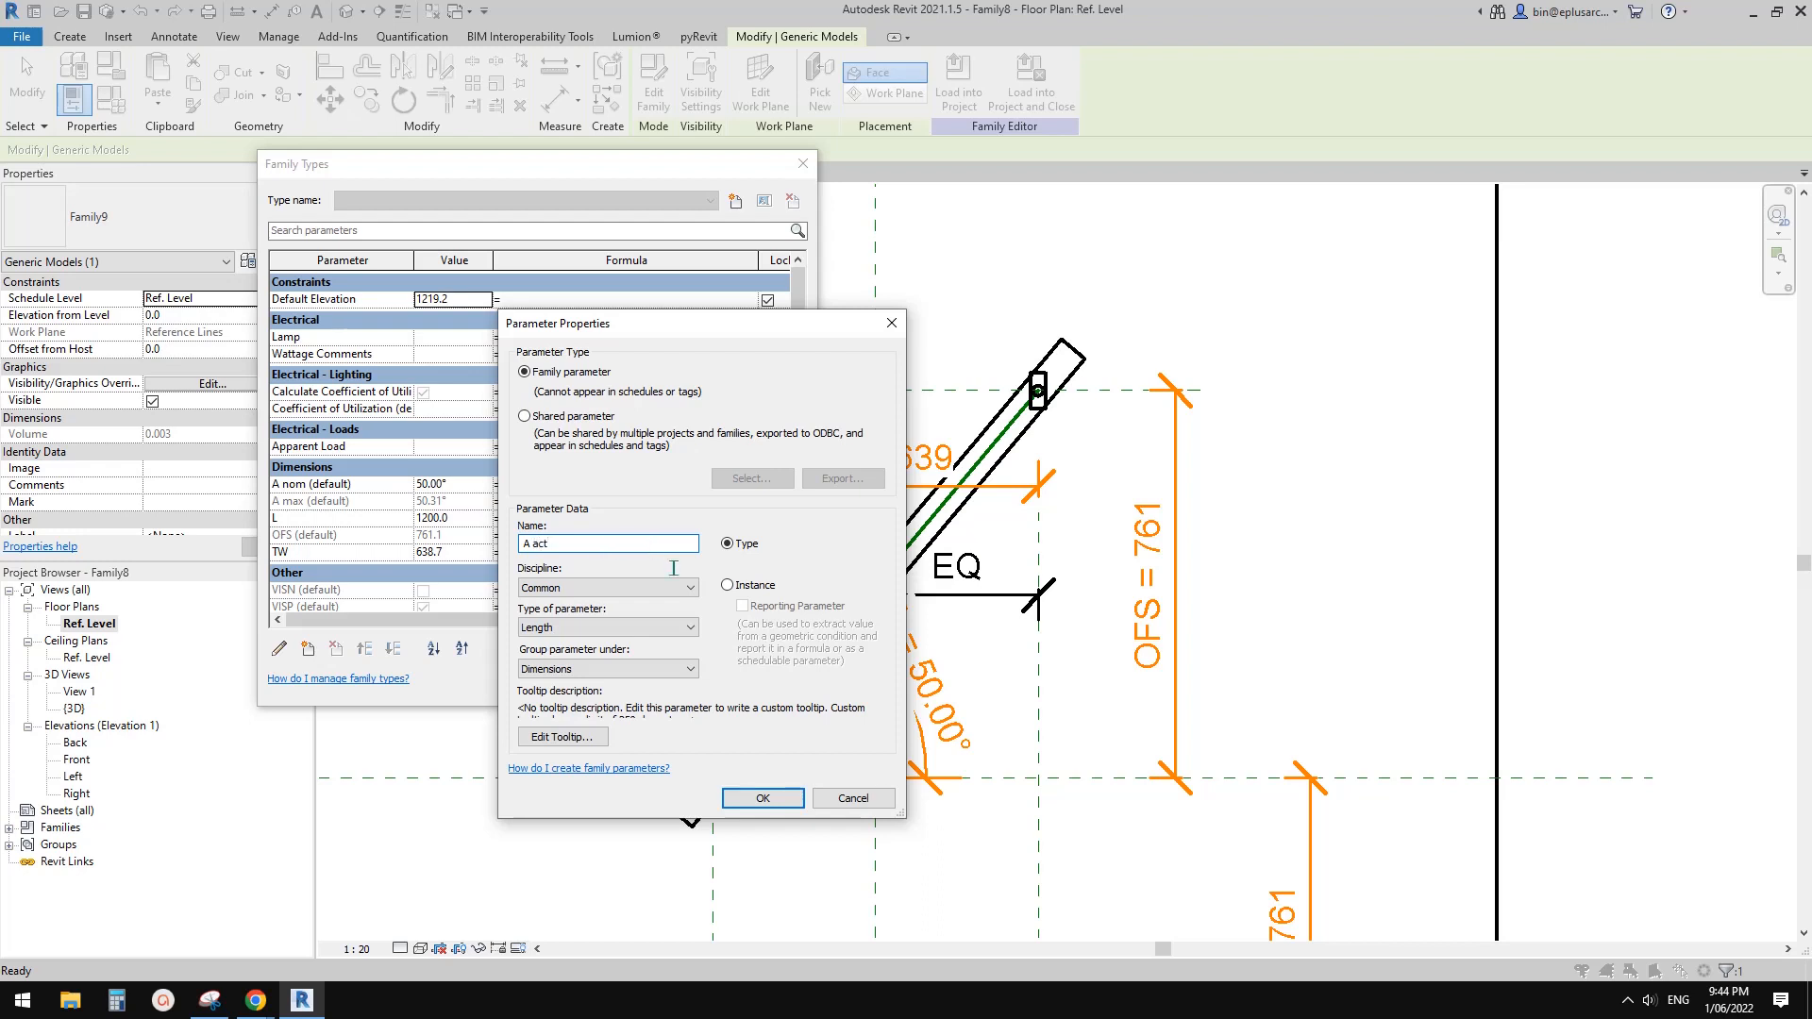
click(726, 585)
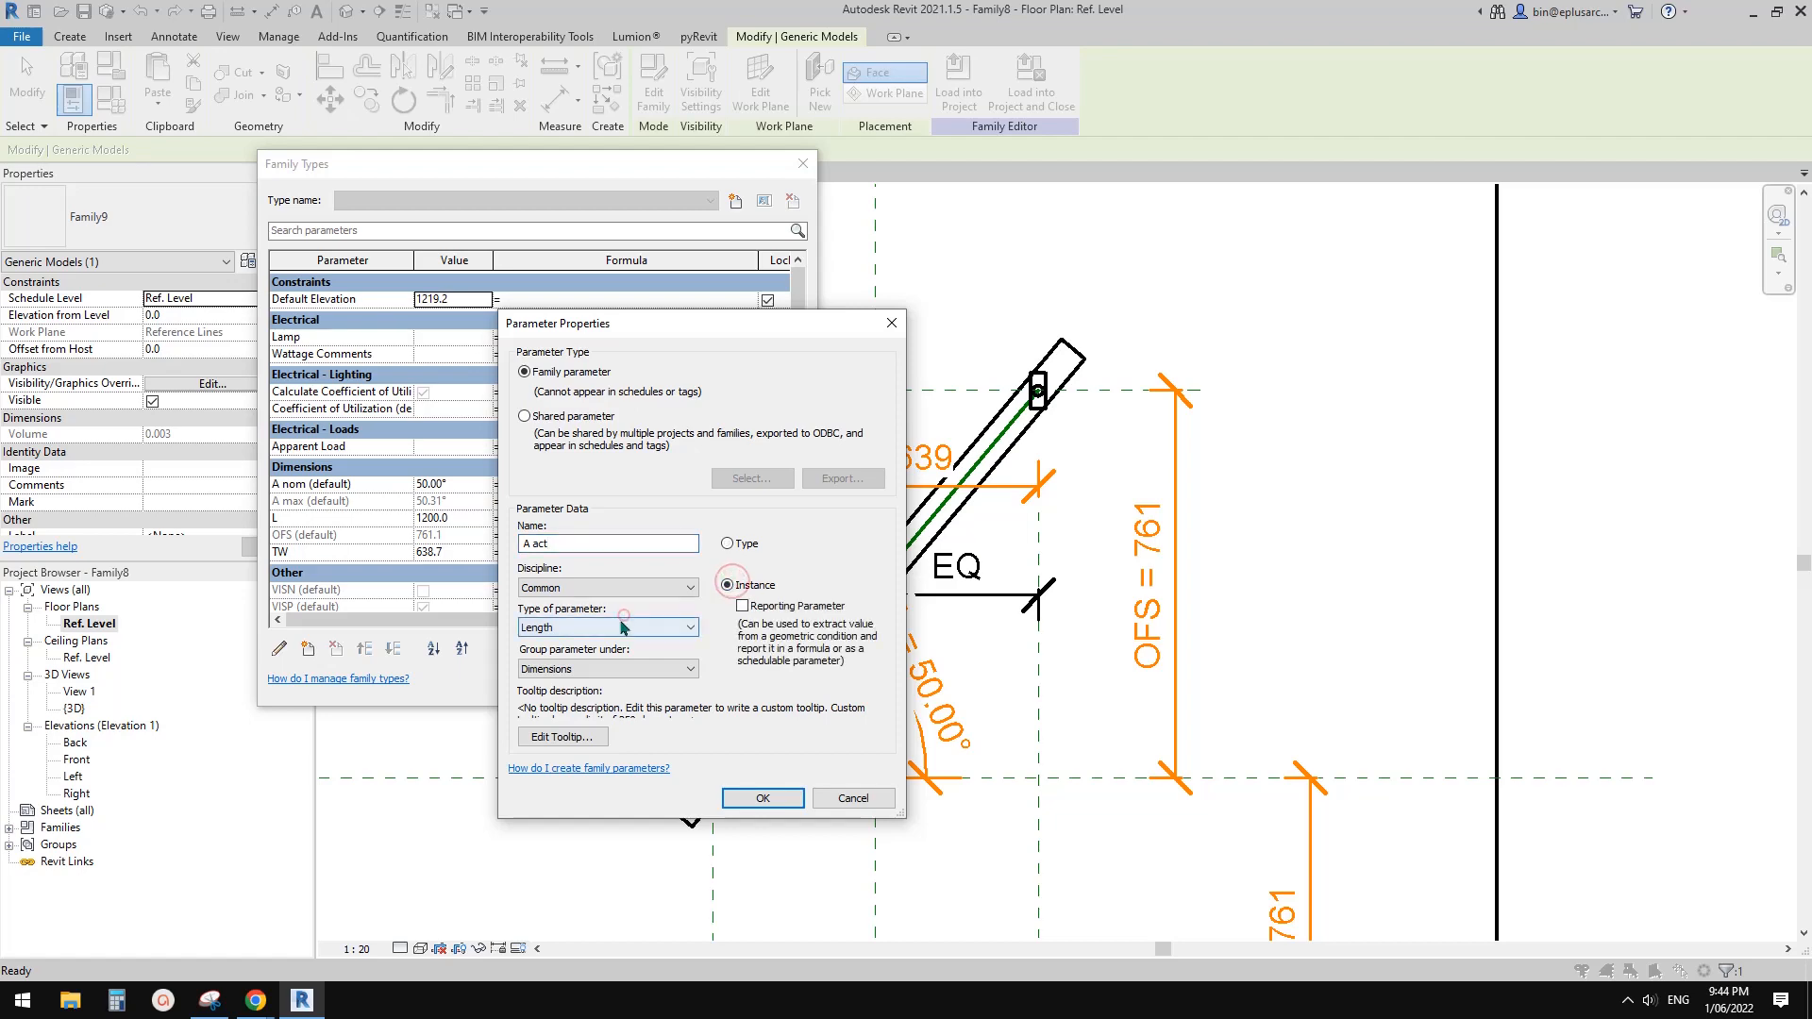
click(623, 628)
click(564, 668)
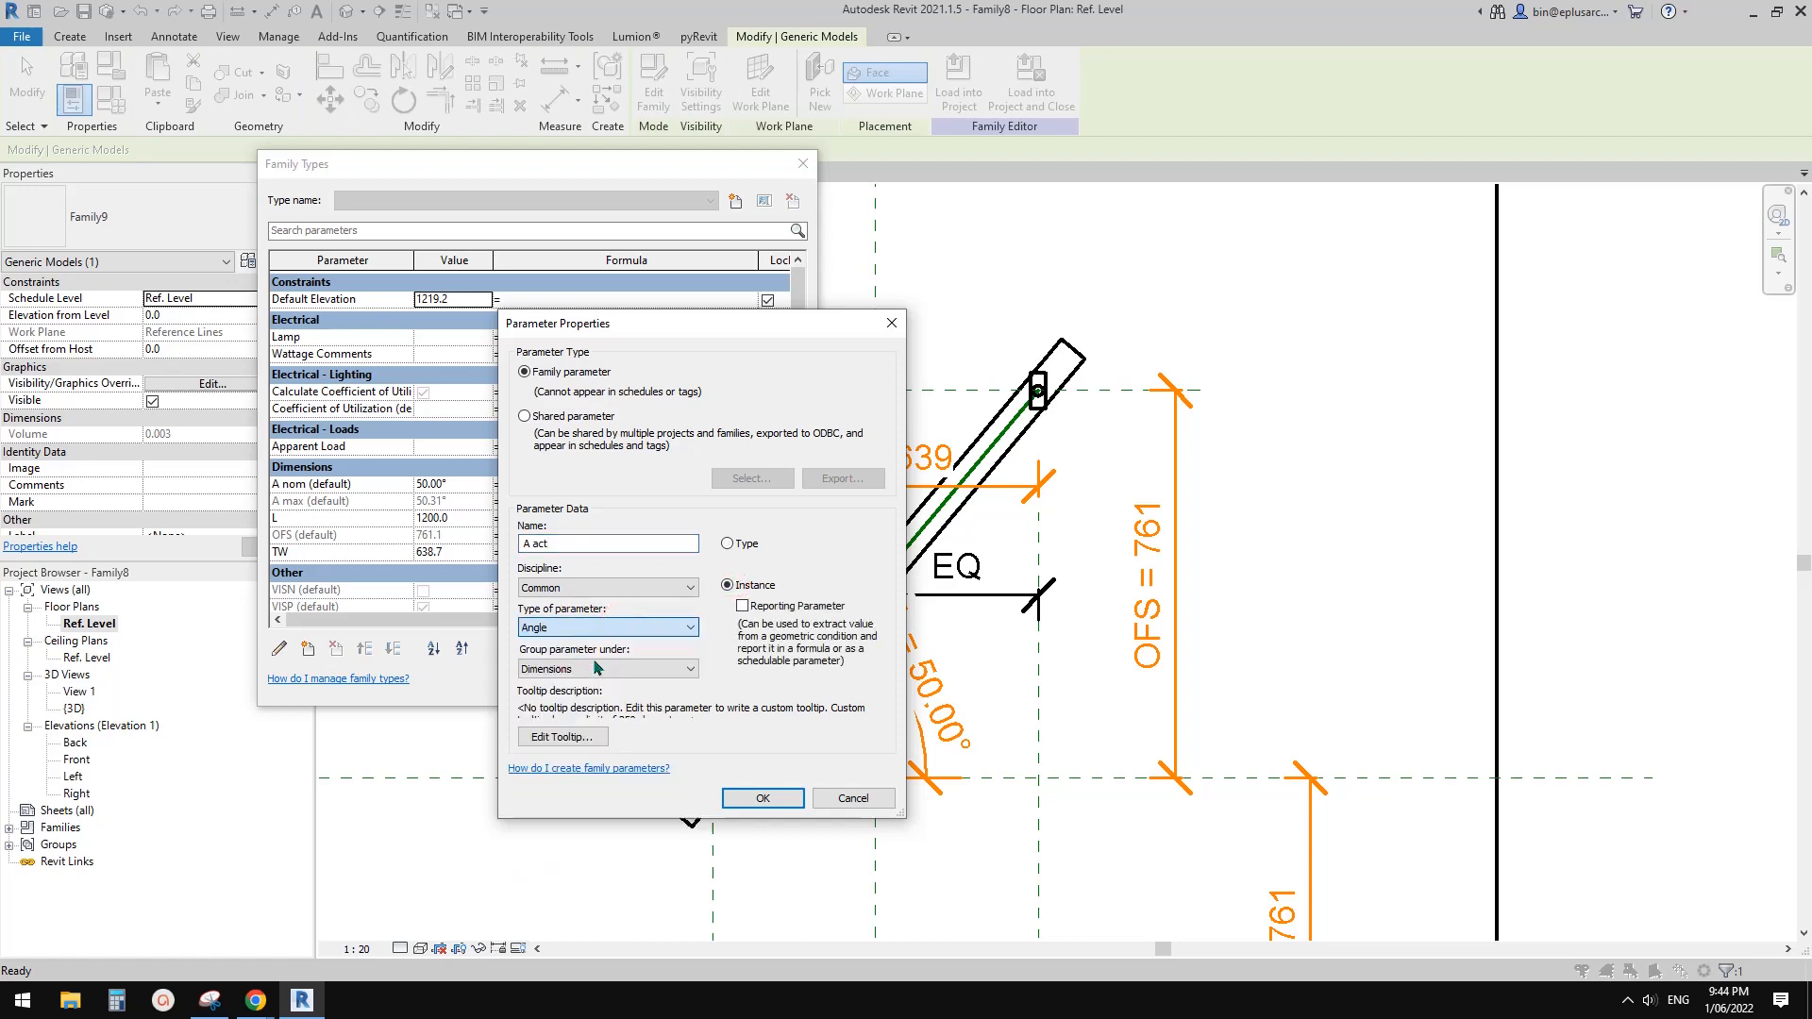
click(762, 797)
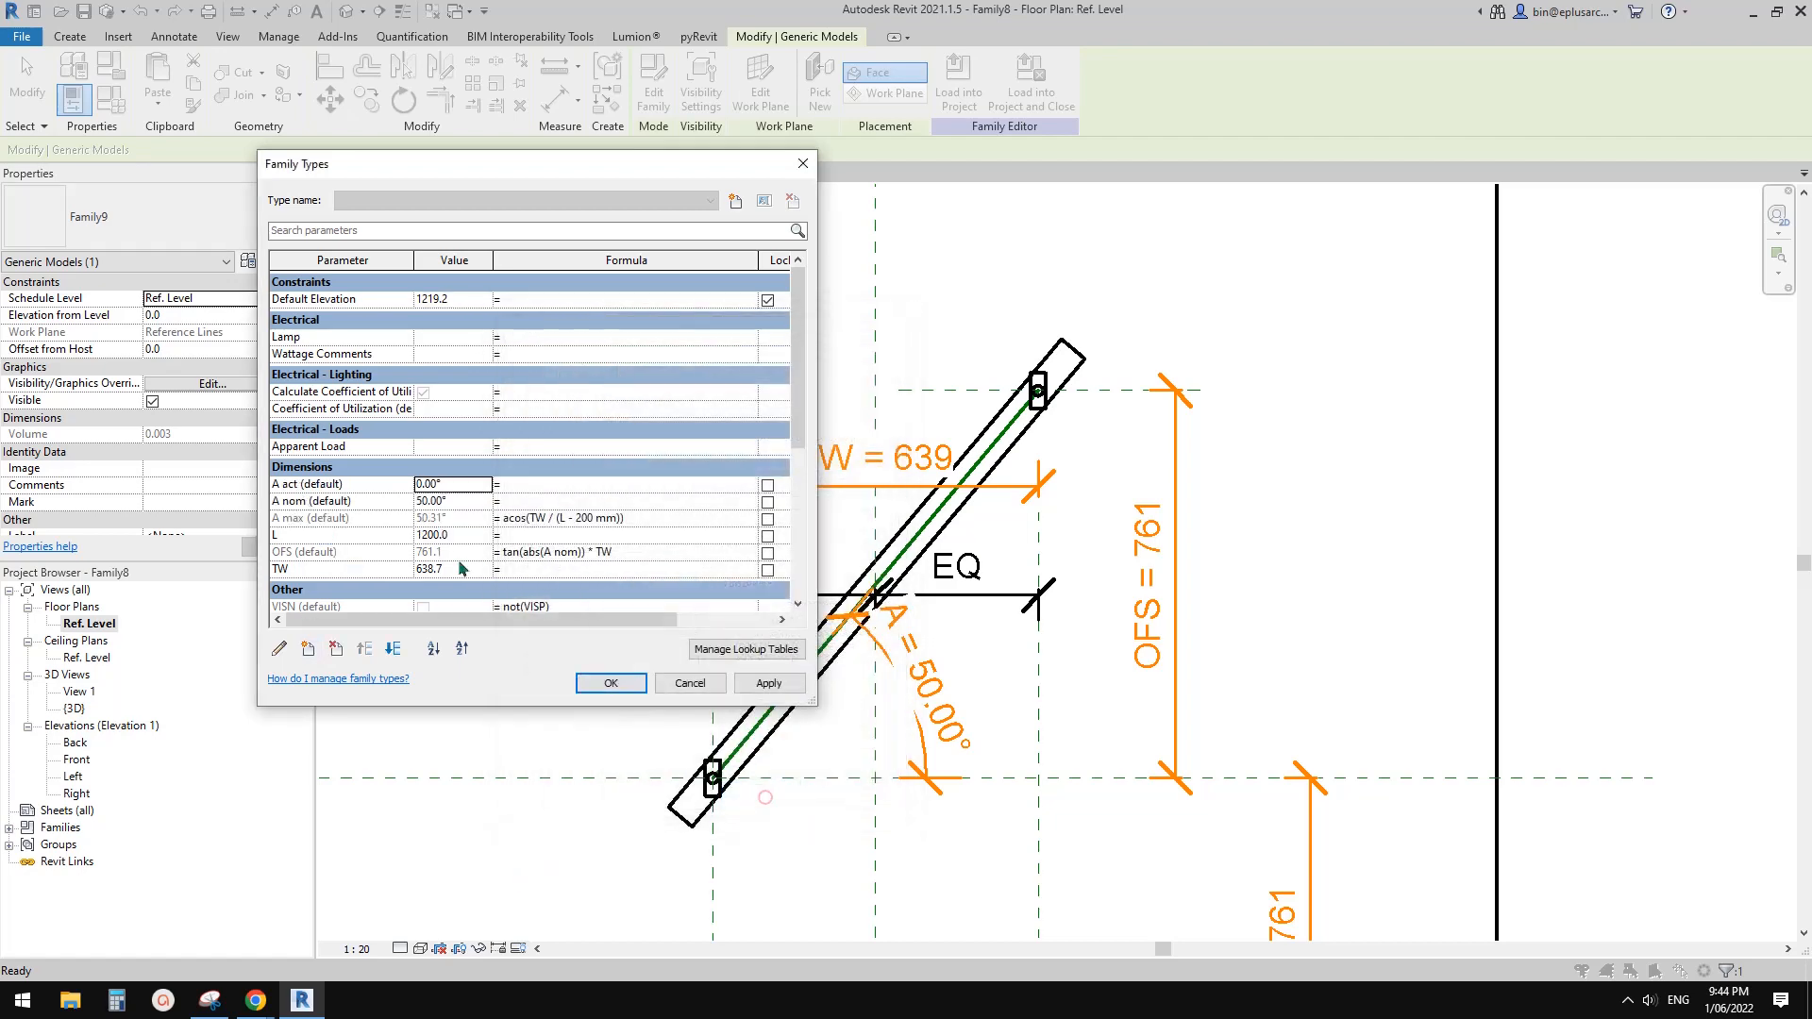
Give the A act parameter the formula if(A nom > A max, A max, A nom).
click(530, 485)
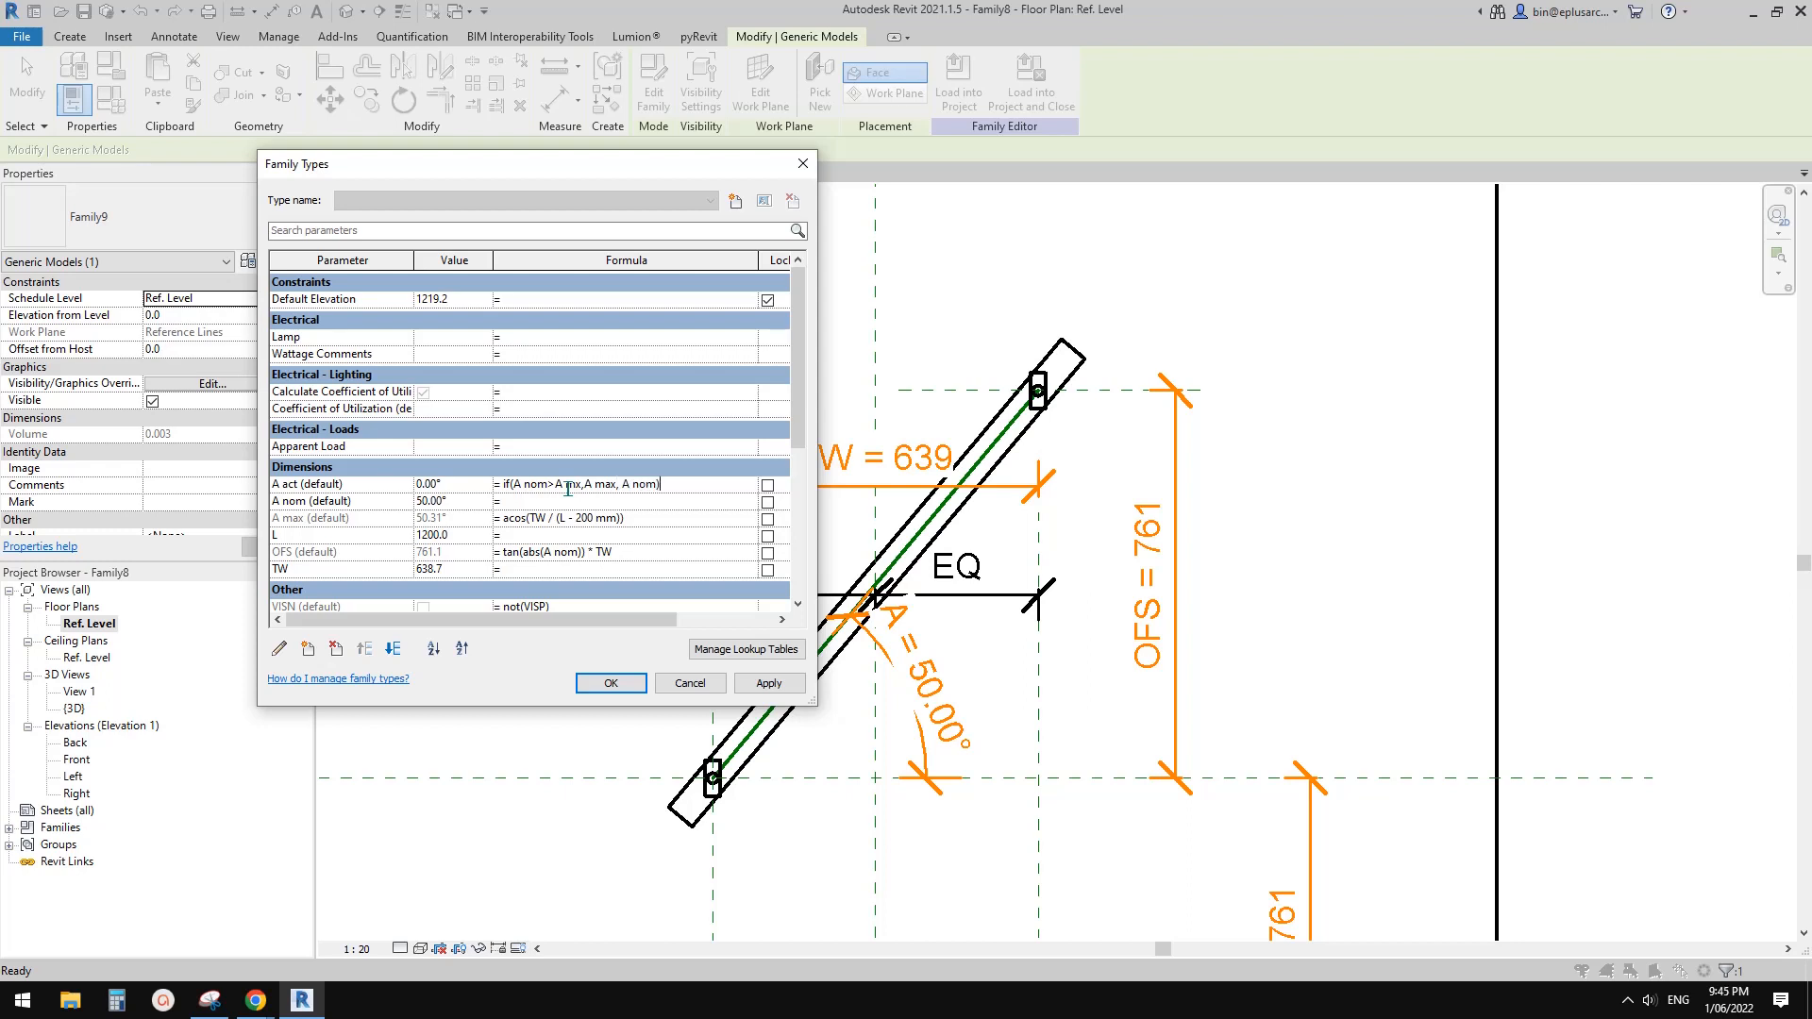
click(615, 504)
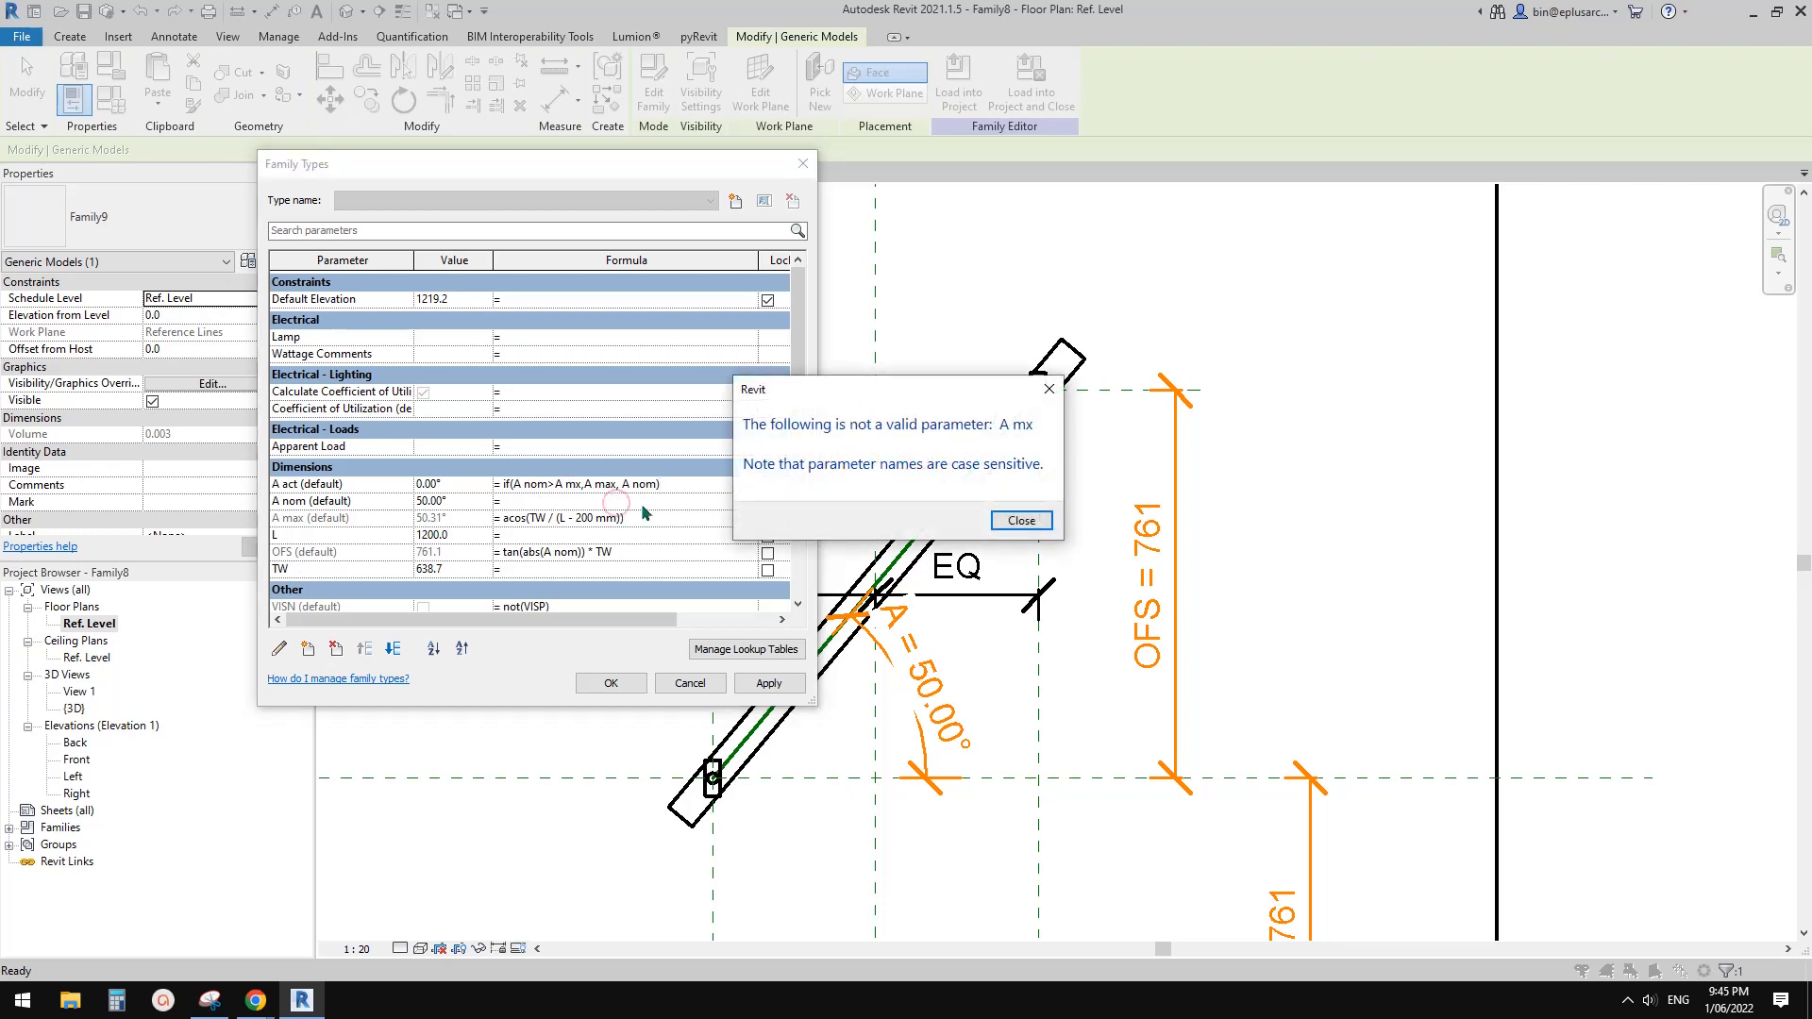
click(1021, 518)
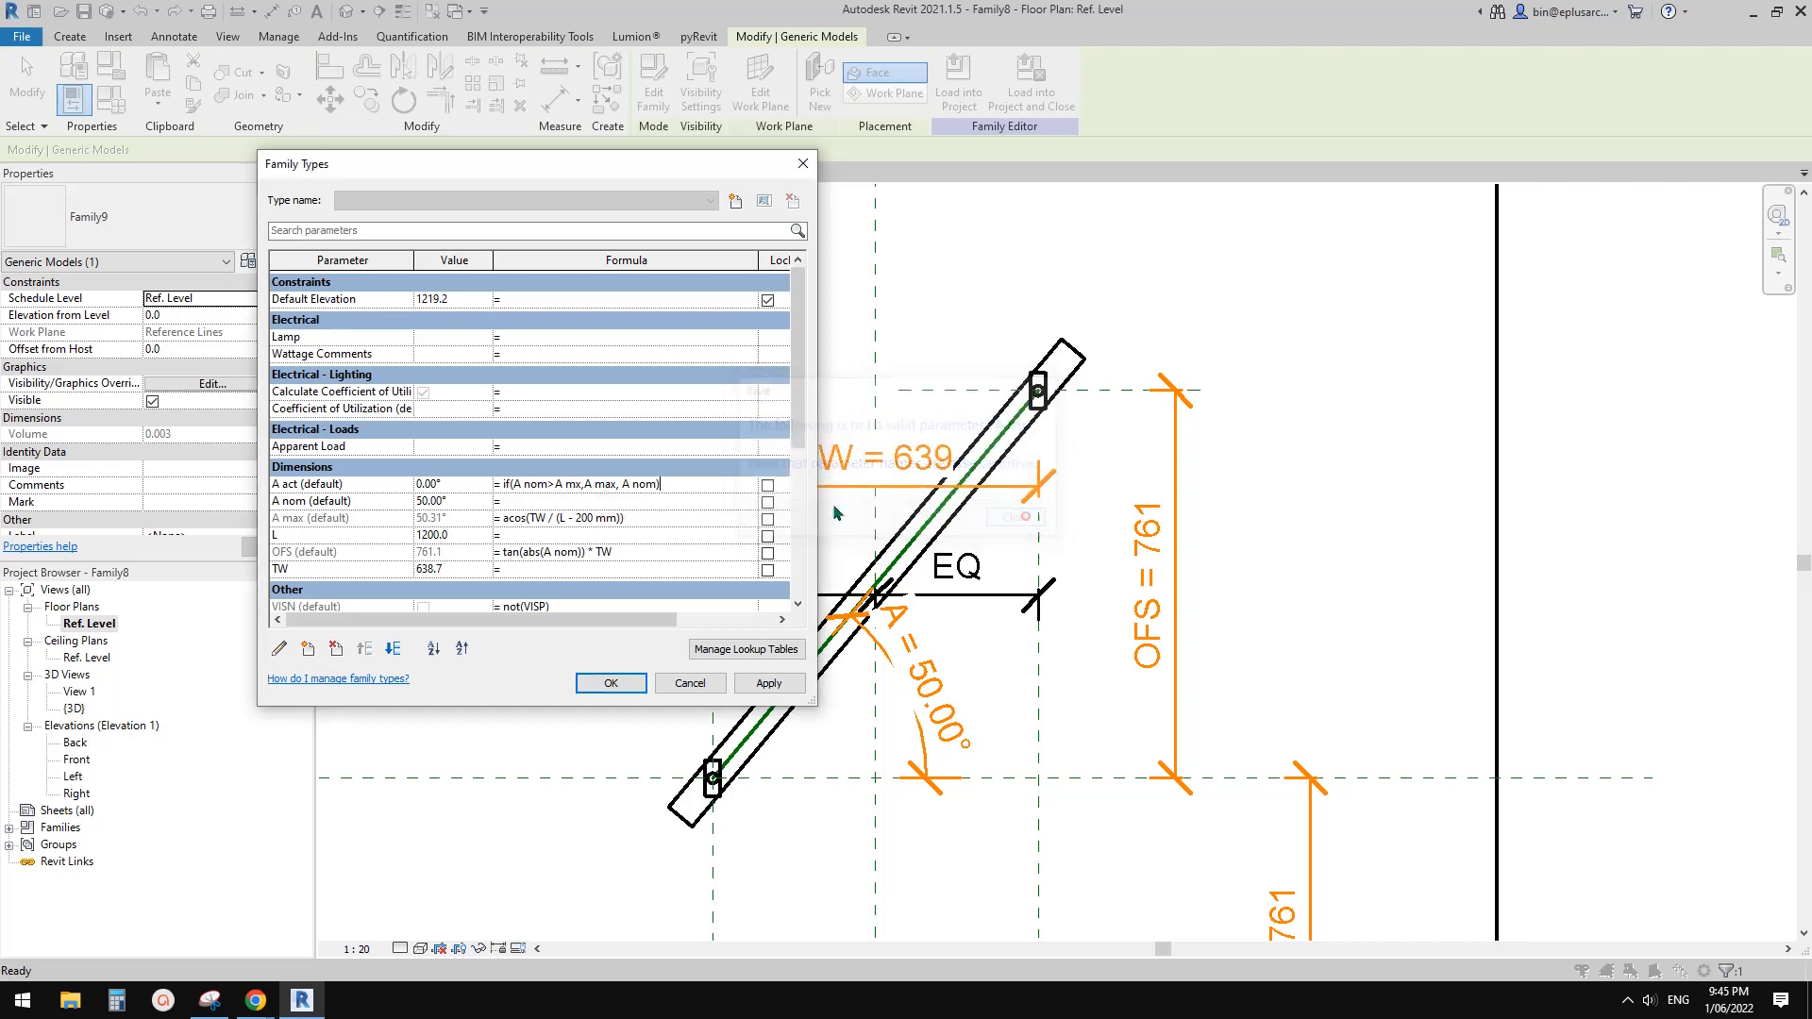
click(575, 486)
text(a)
key(Return)
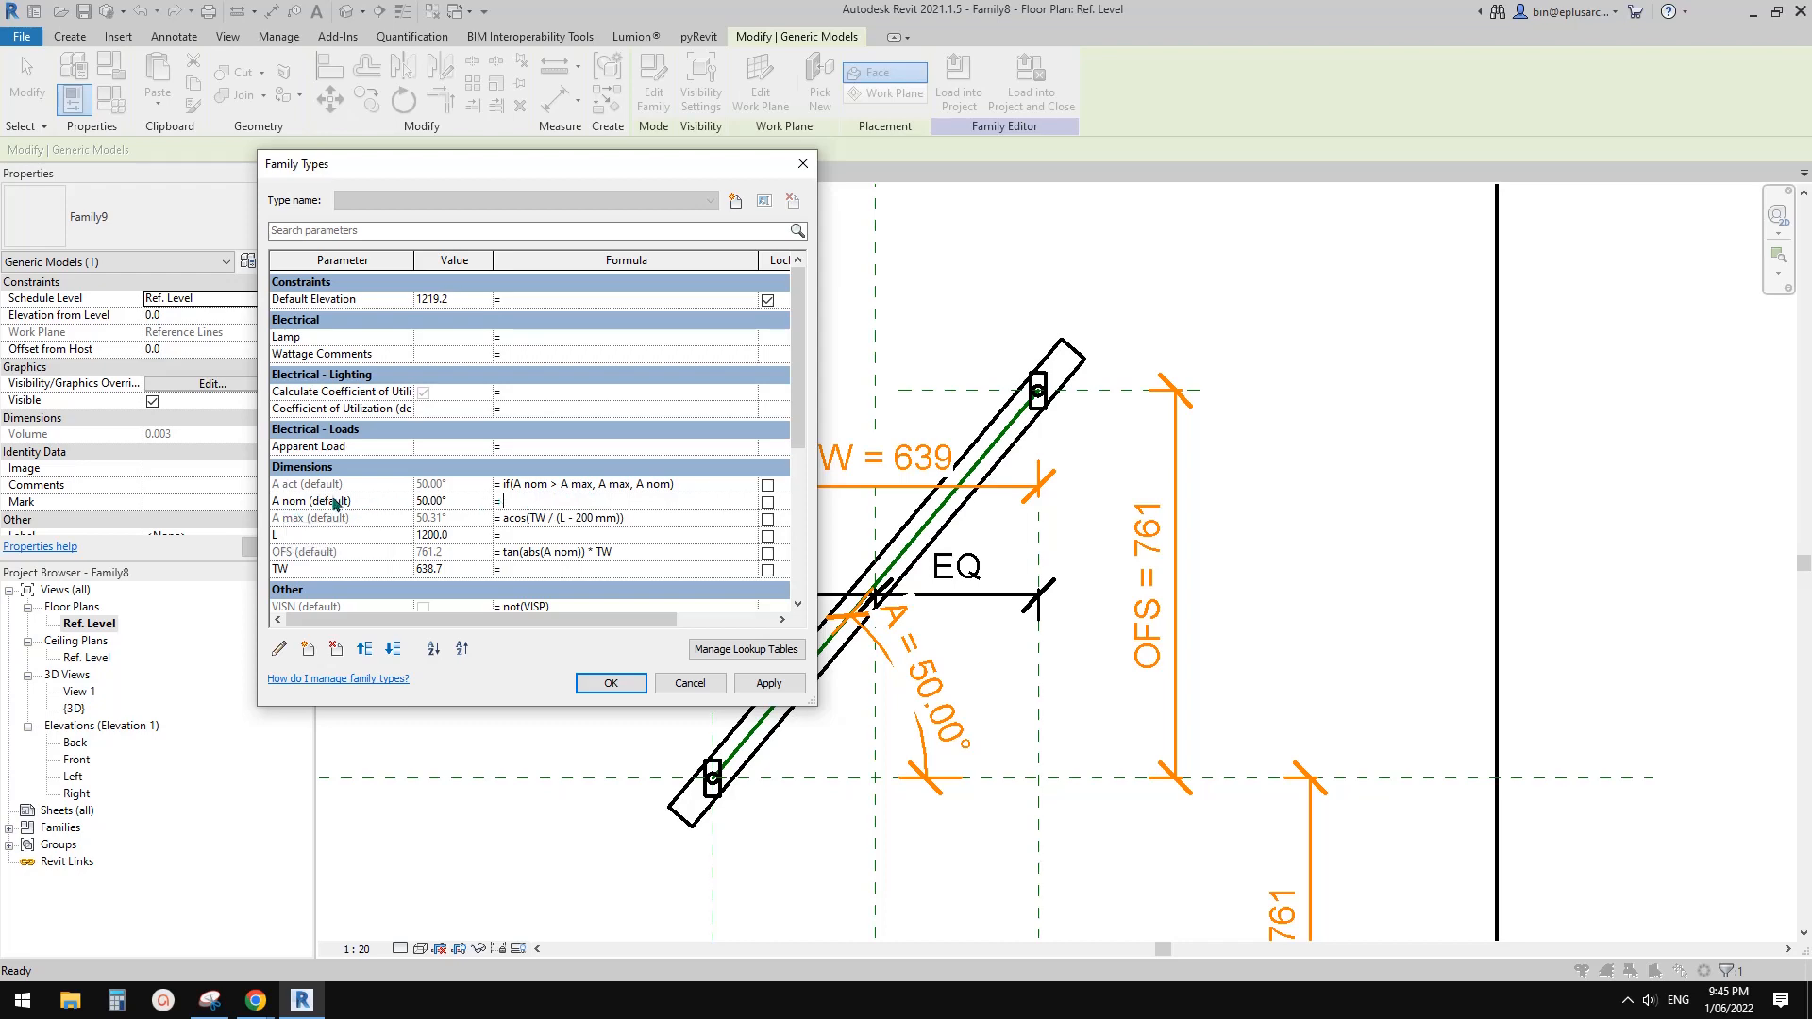
Accept the family types and relabel the tube's angular dimension with the A act parameter.
click(611, 683)
click(894, 680)
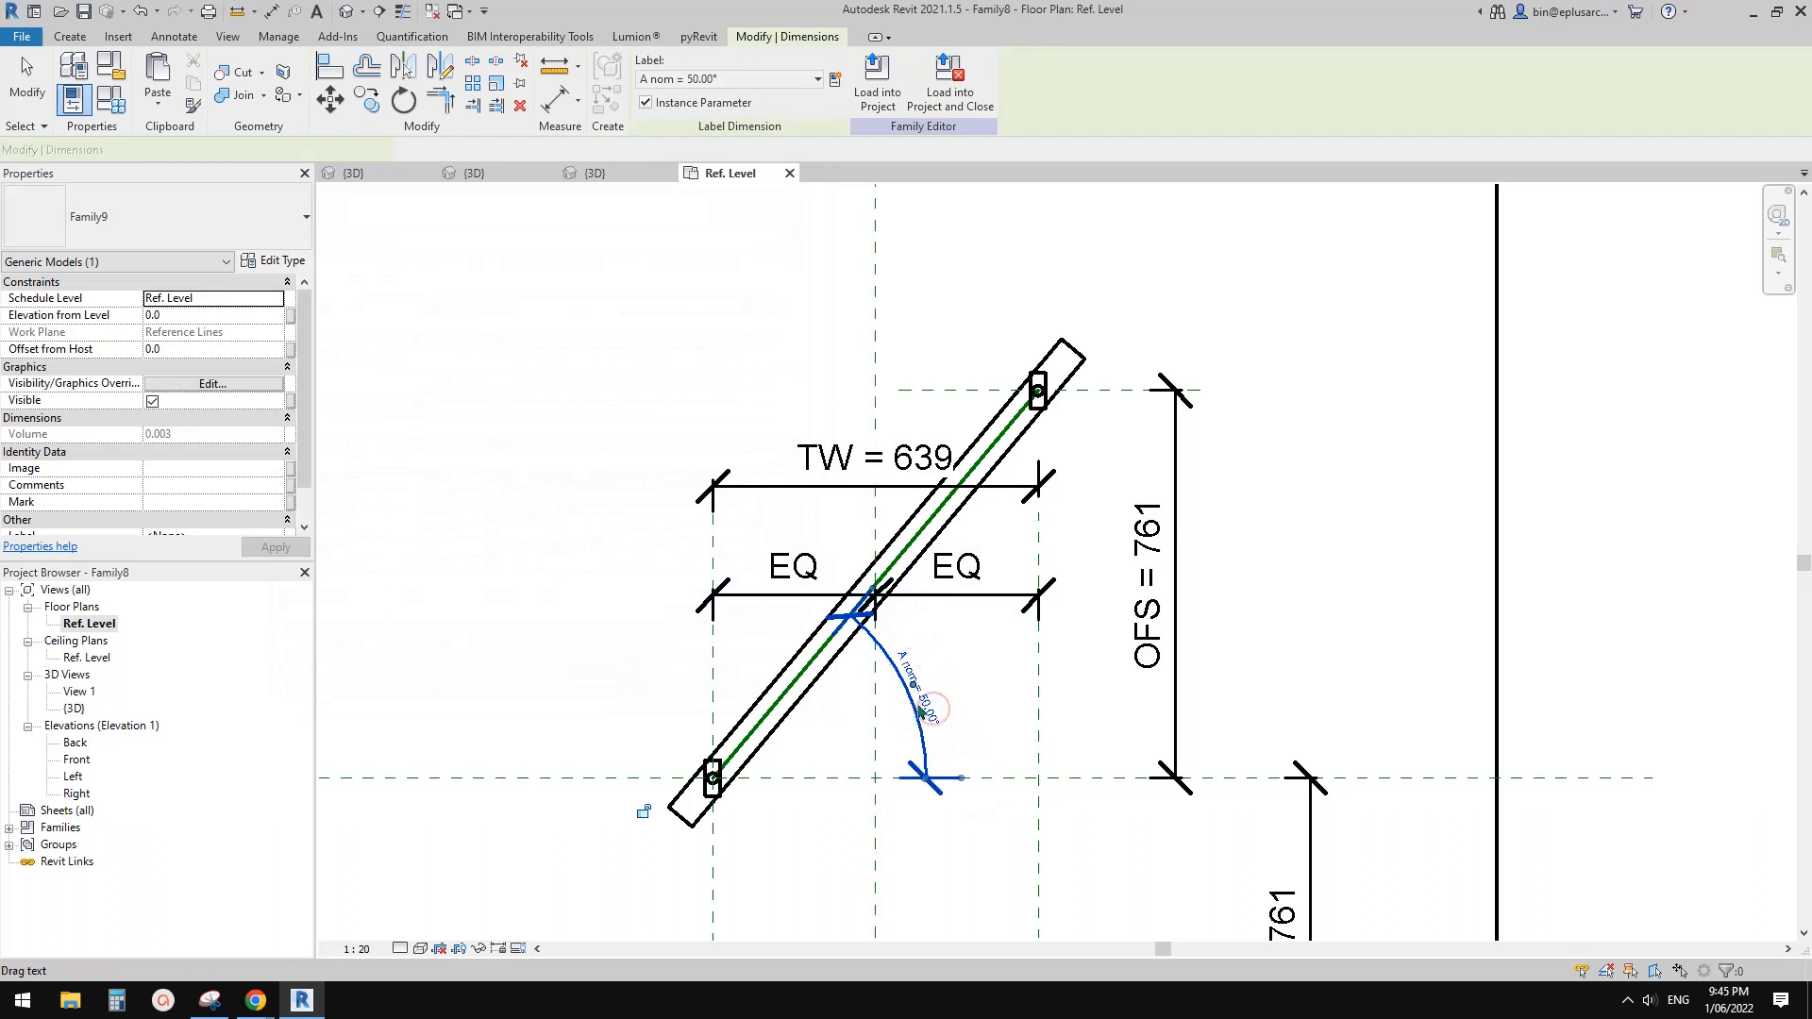
click(787, 83)
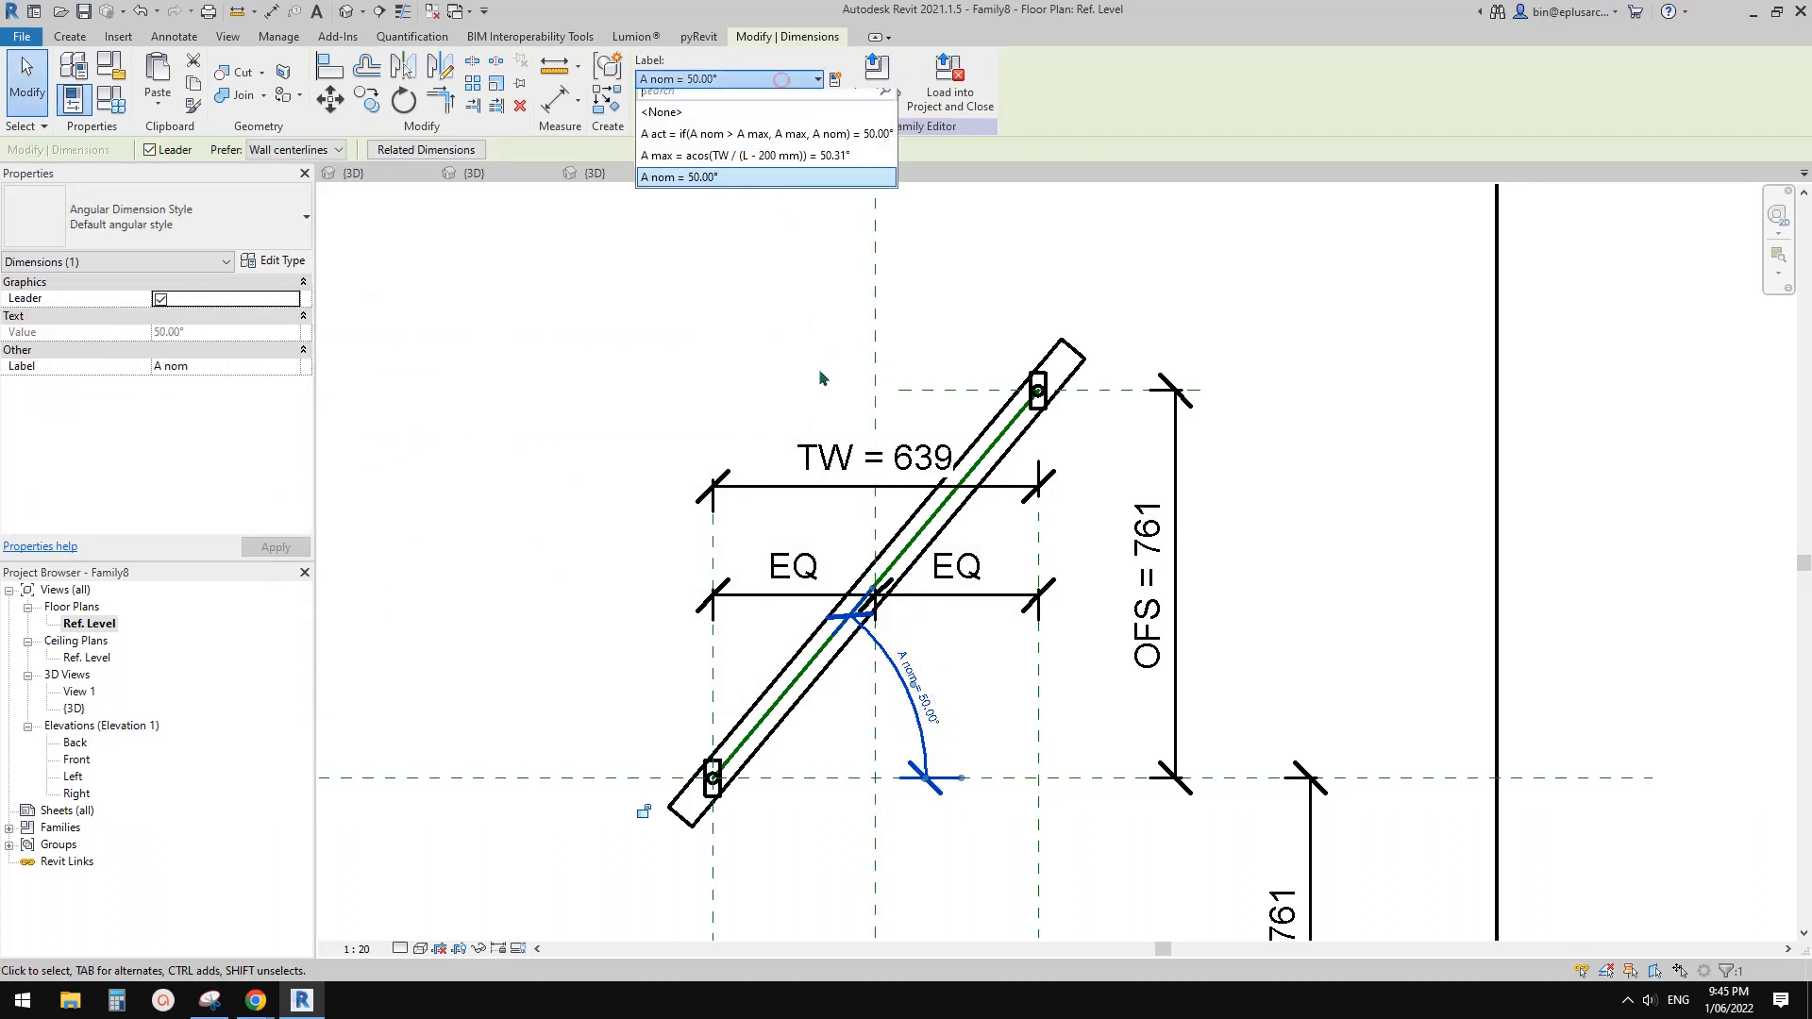
click(714, 144)
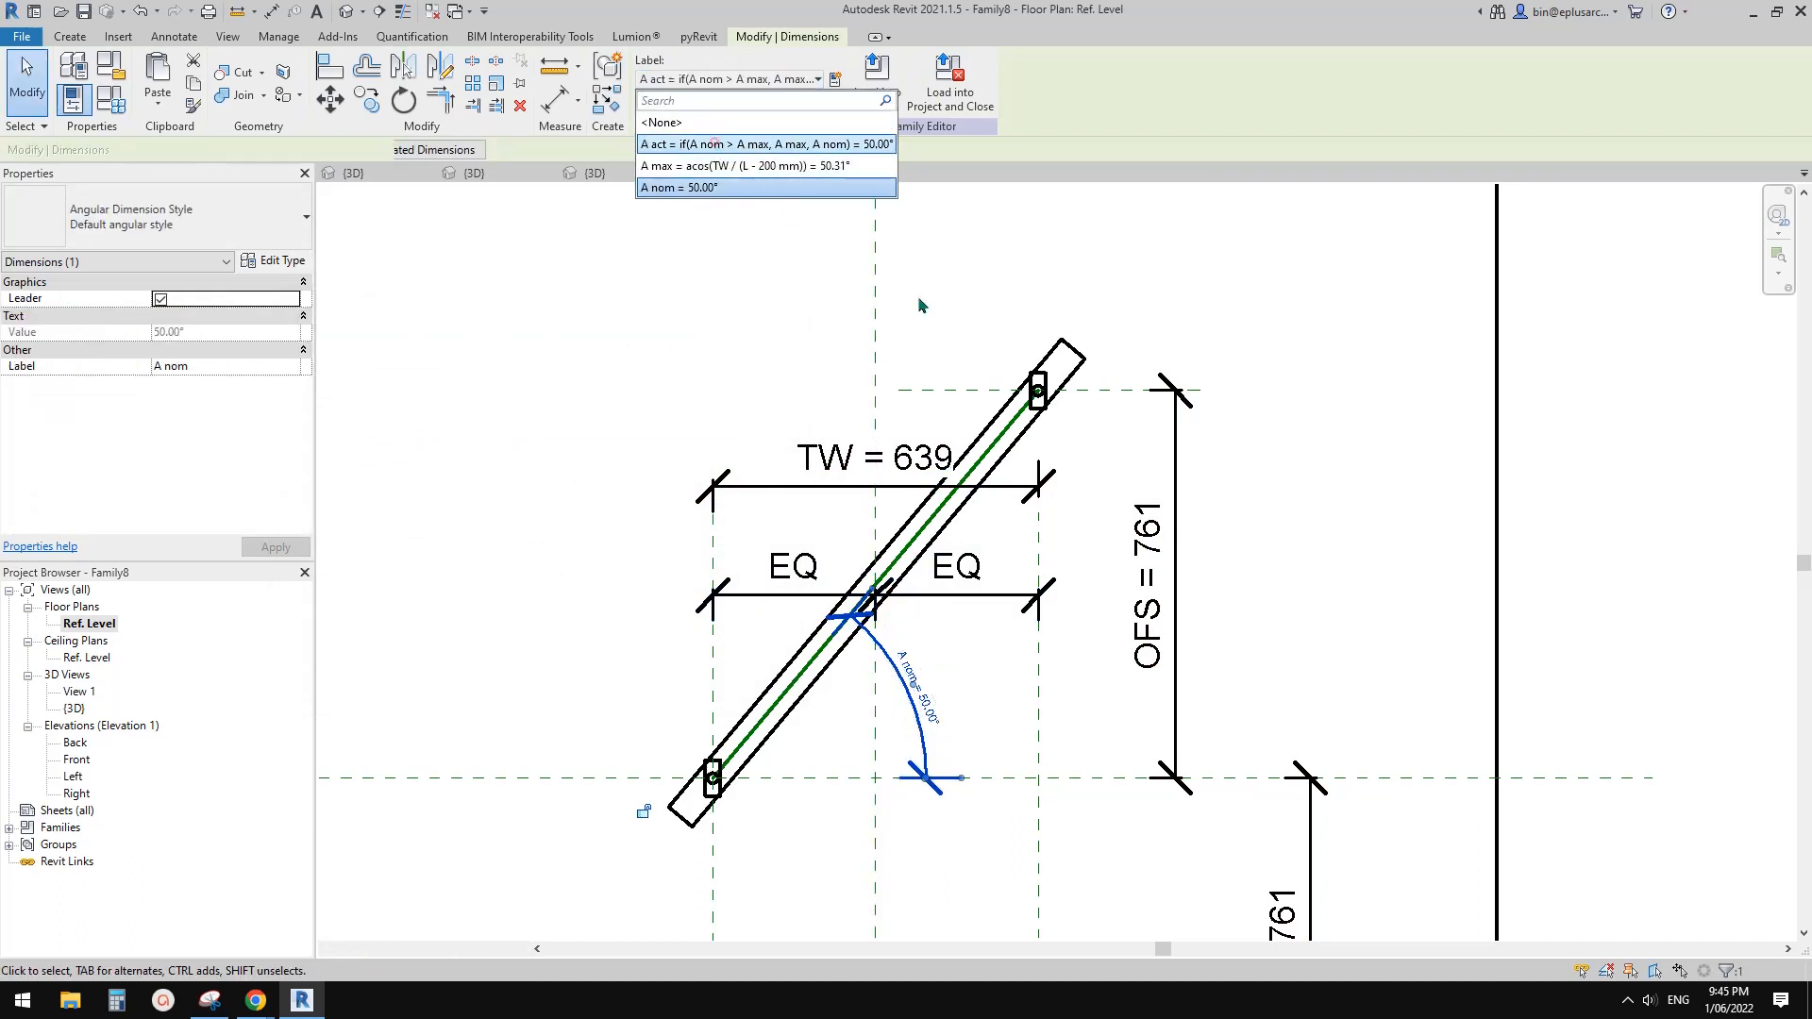
click(1088, 579)
Open the family's 3D view and turn Preview Visibility on.
middle_drag(858, 557, 962, 533)
click(347, 14)
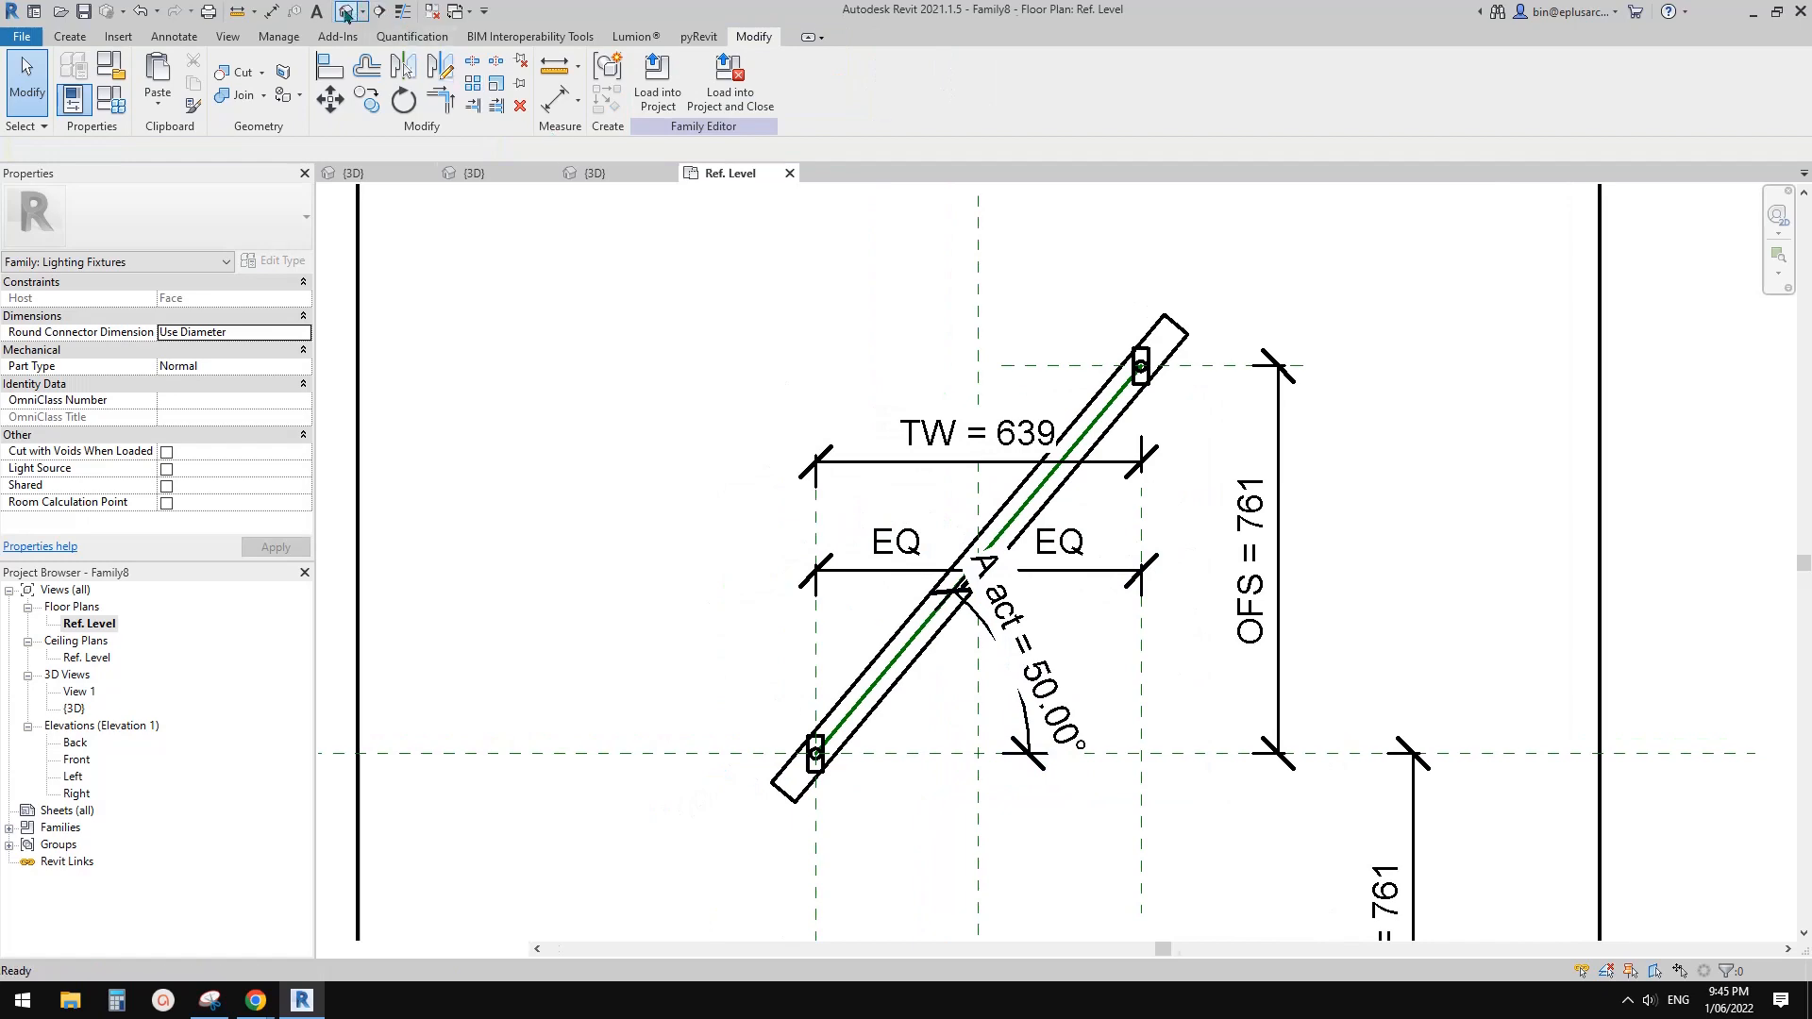
shift+middle_drag(775, 352, 1039, 472)
scroll(925, 441, down, 1)
click(541, 949)
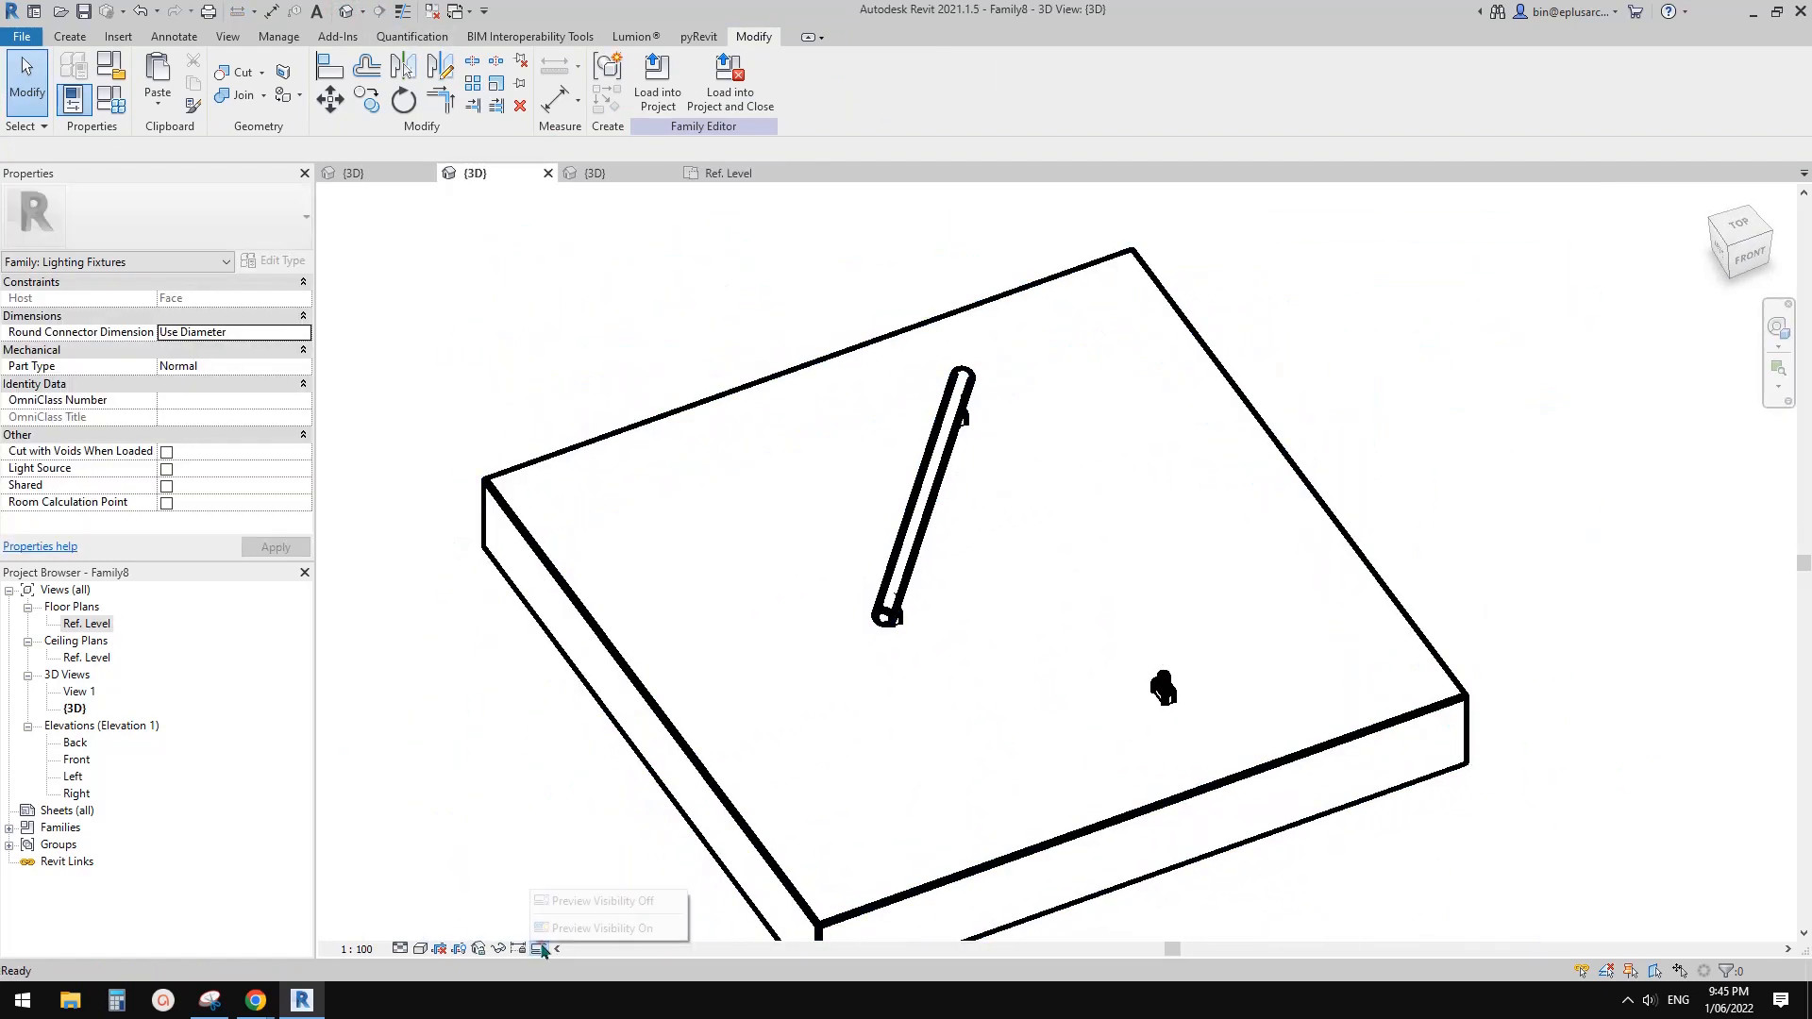
click(604, 928)
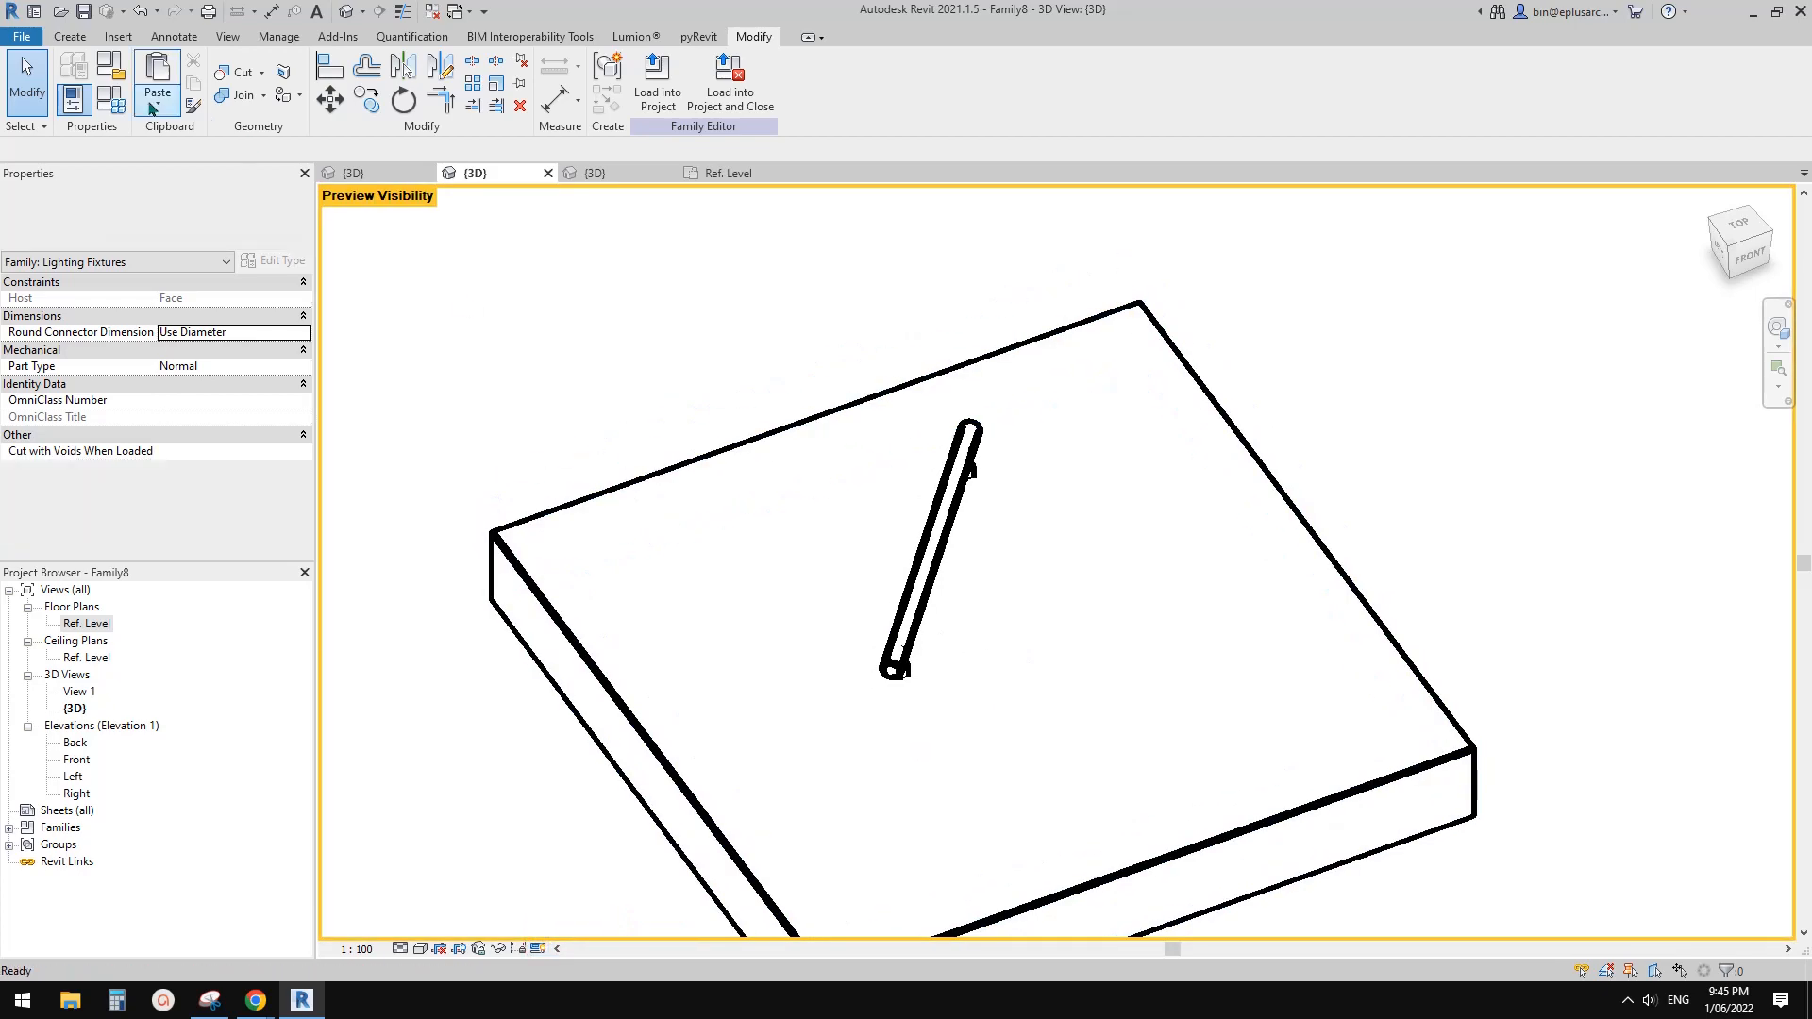
Flex the fixture in the family types by applying A nom values of 30° and 60°.
click(110, 100)
drag(482, 164, 423, 165)
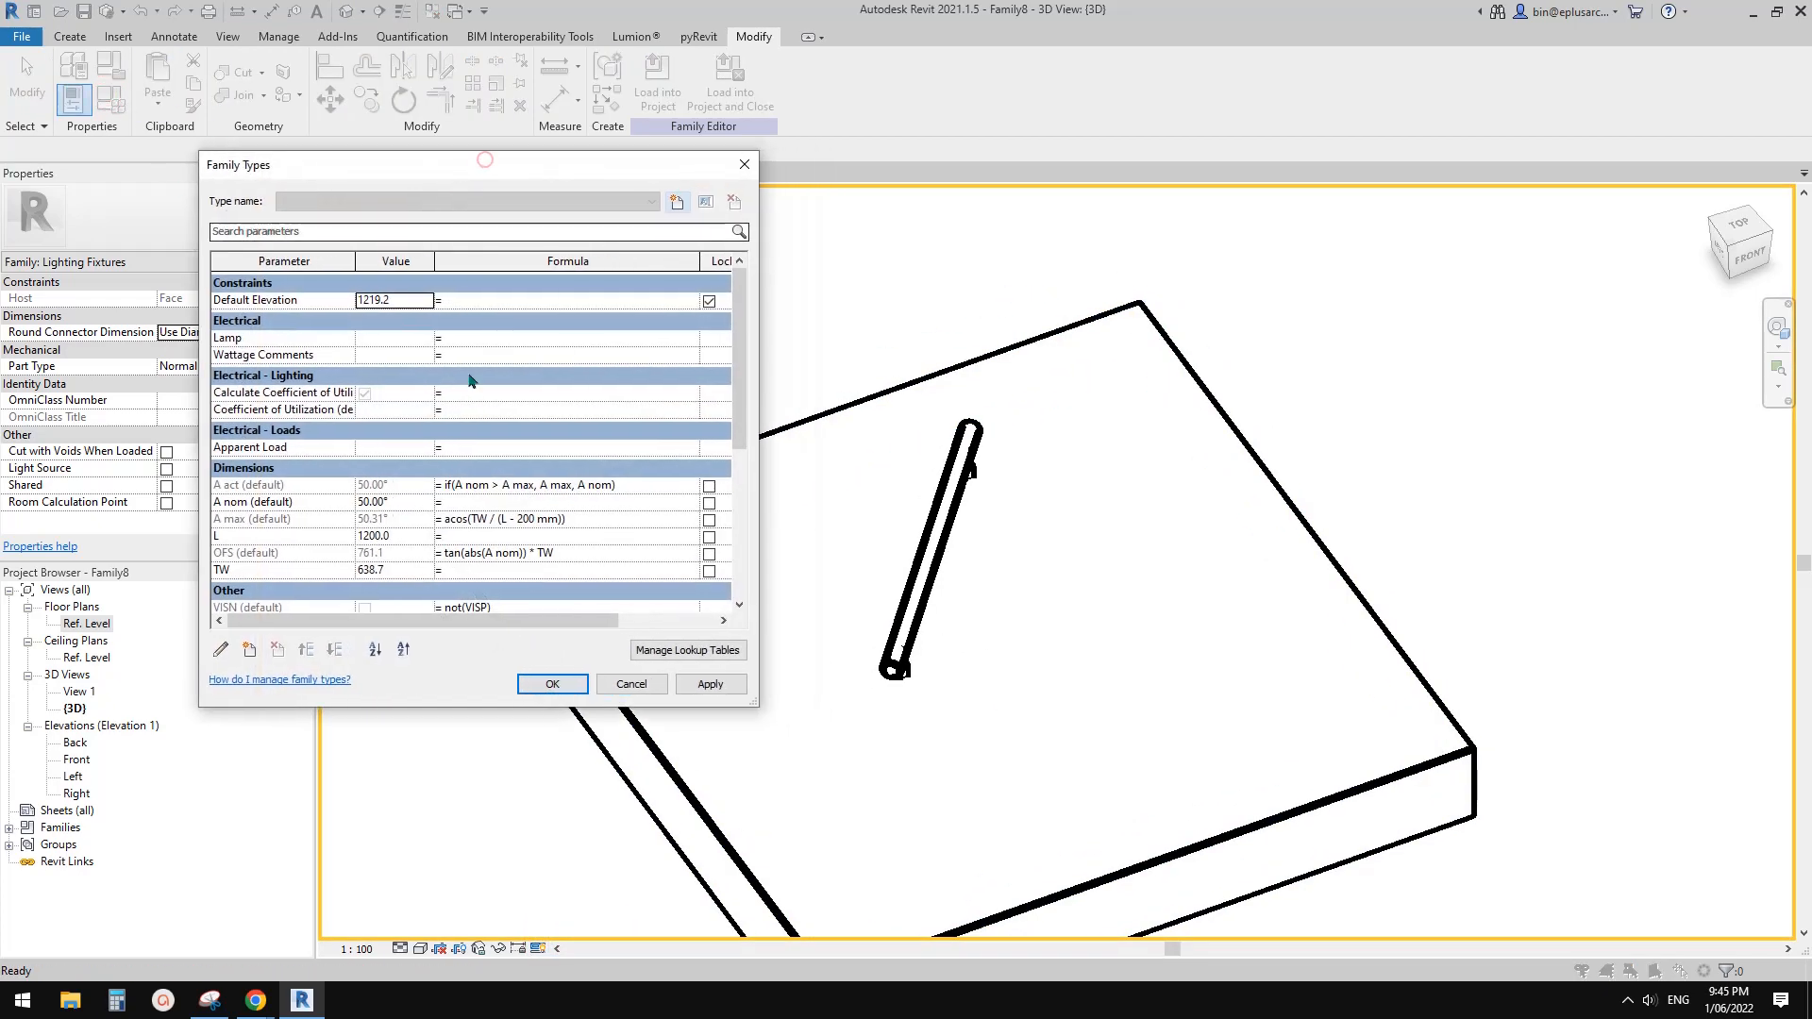
click(405, 503)
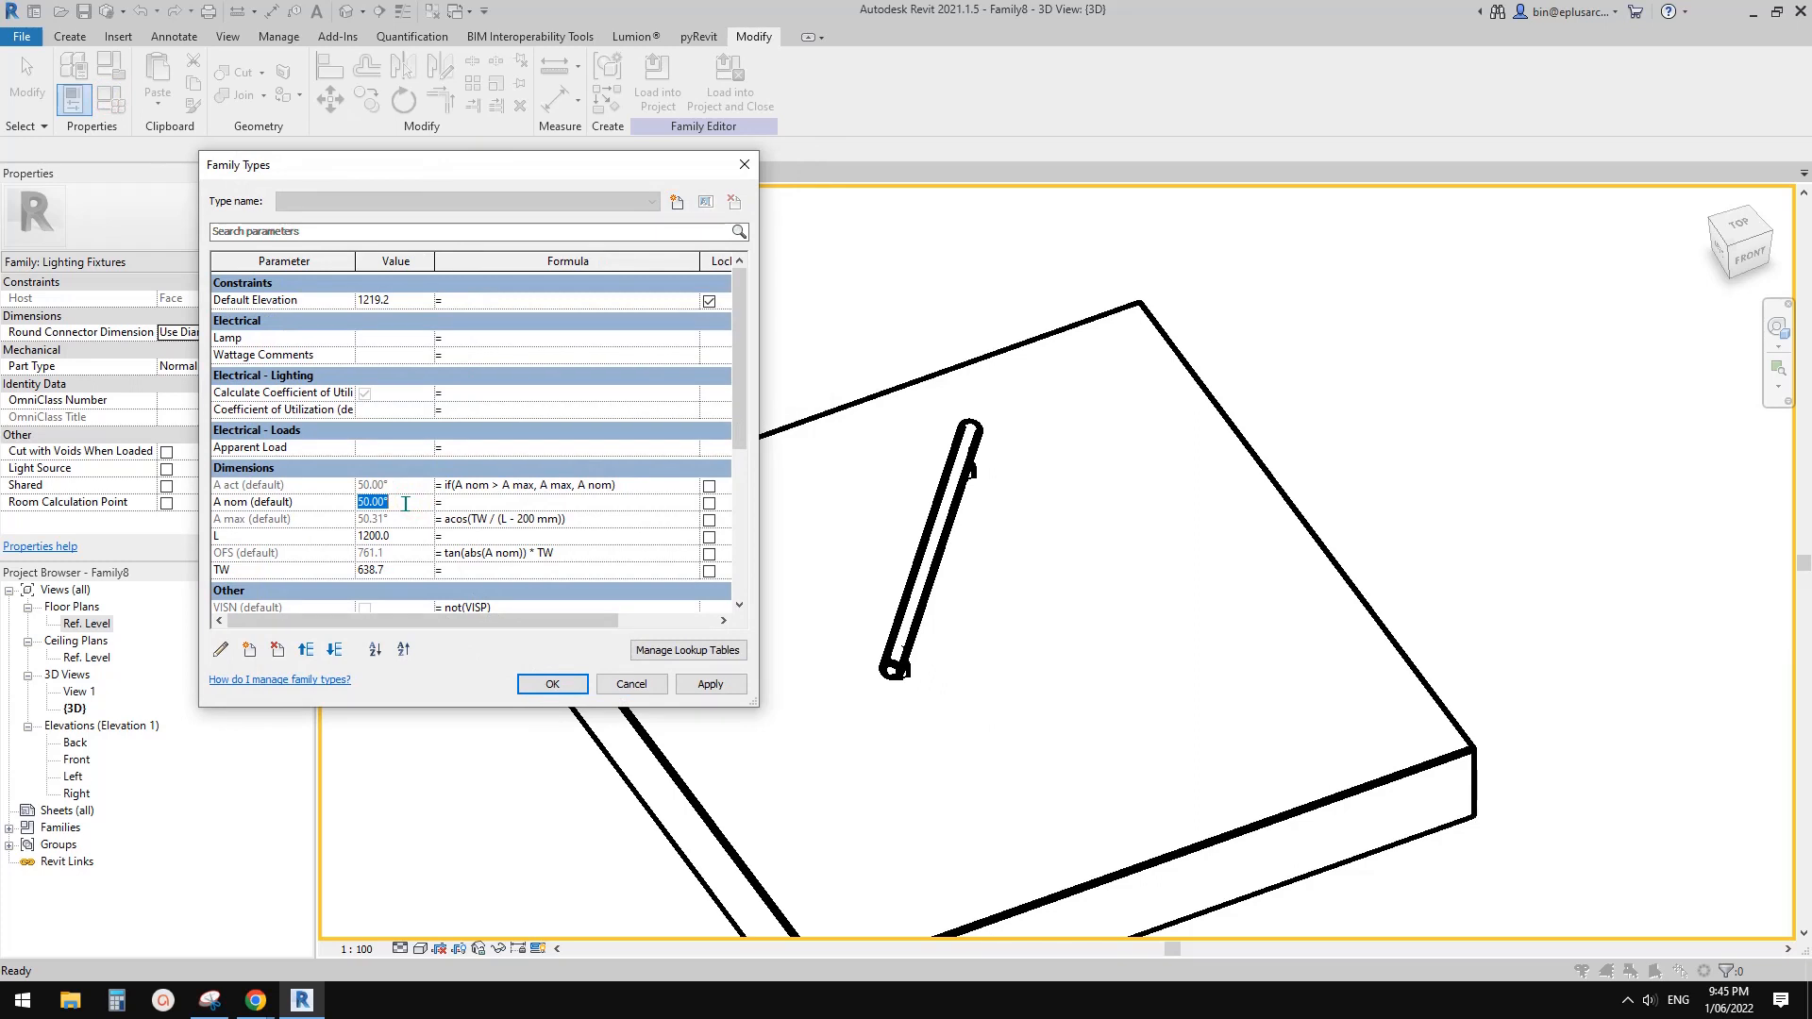
text(30)
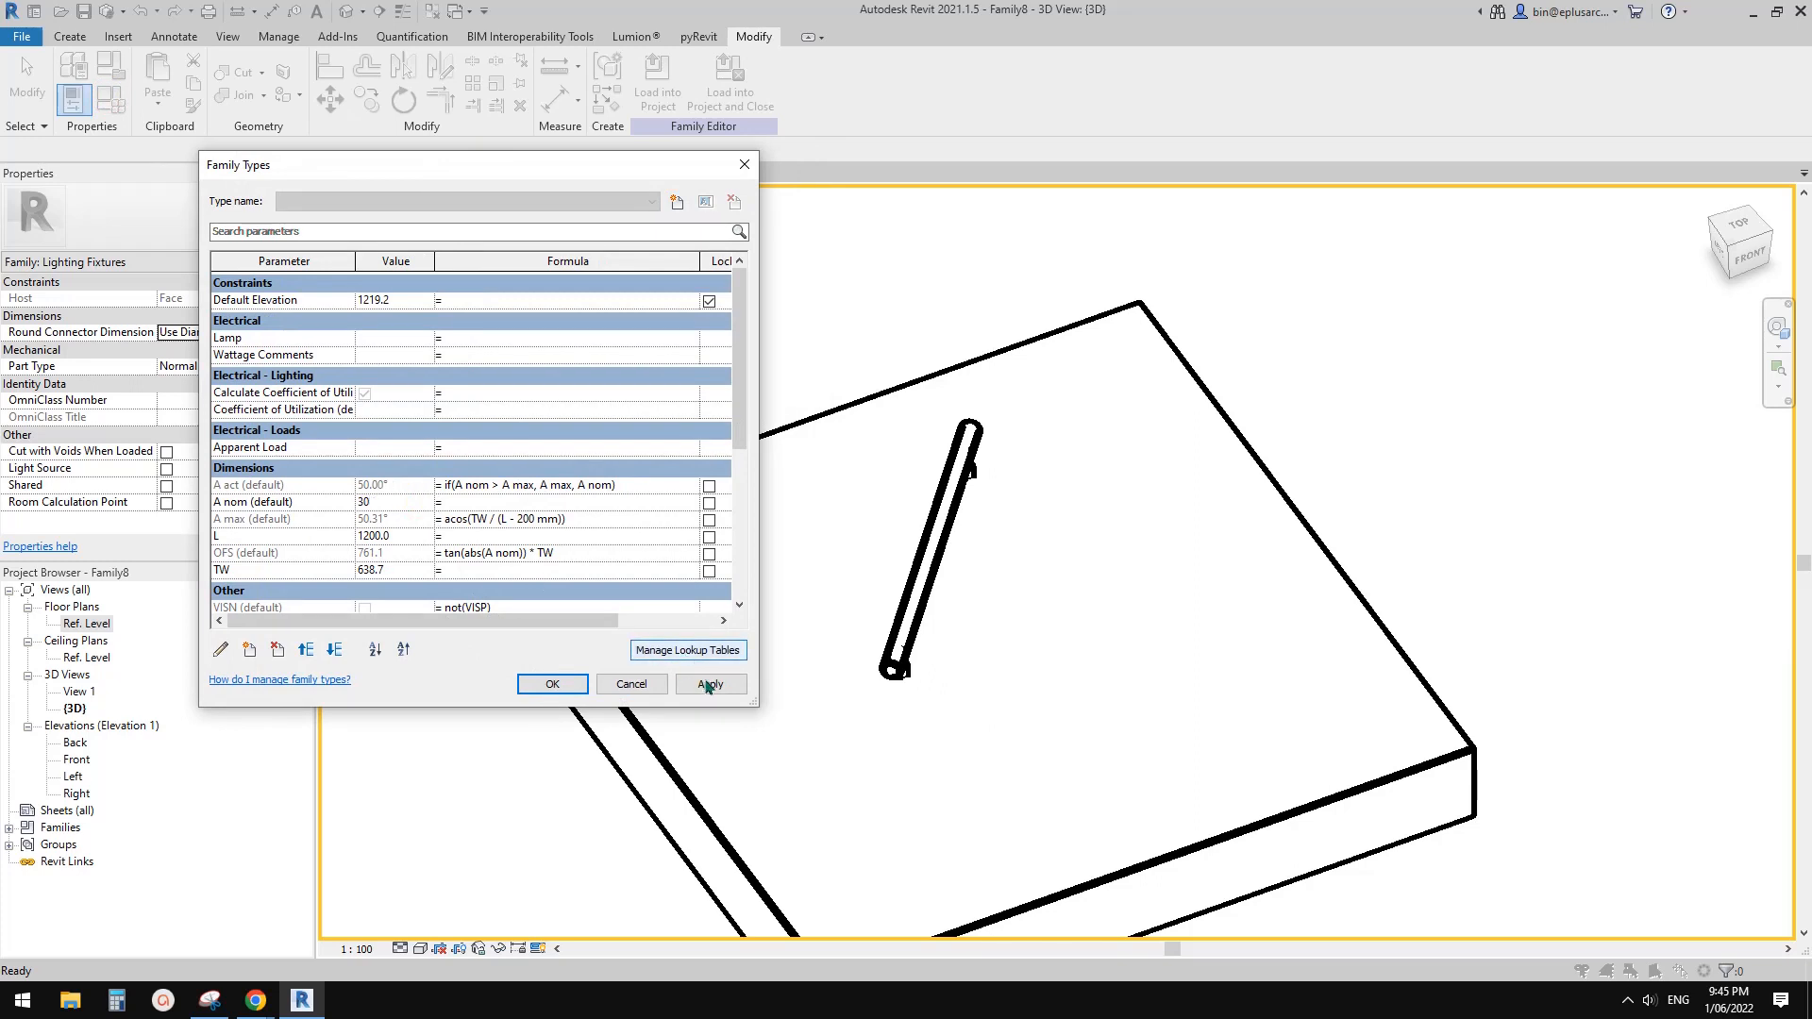
click(710, 683)
click(408, 502)
text(60)
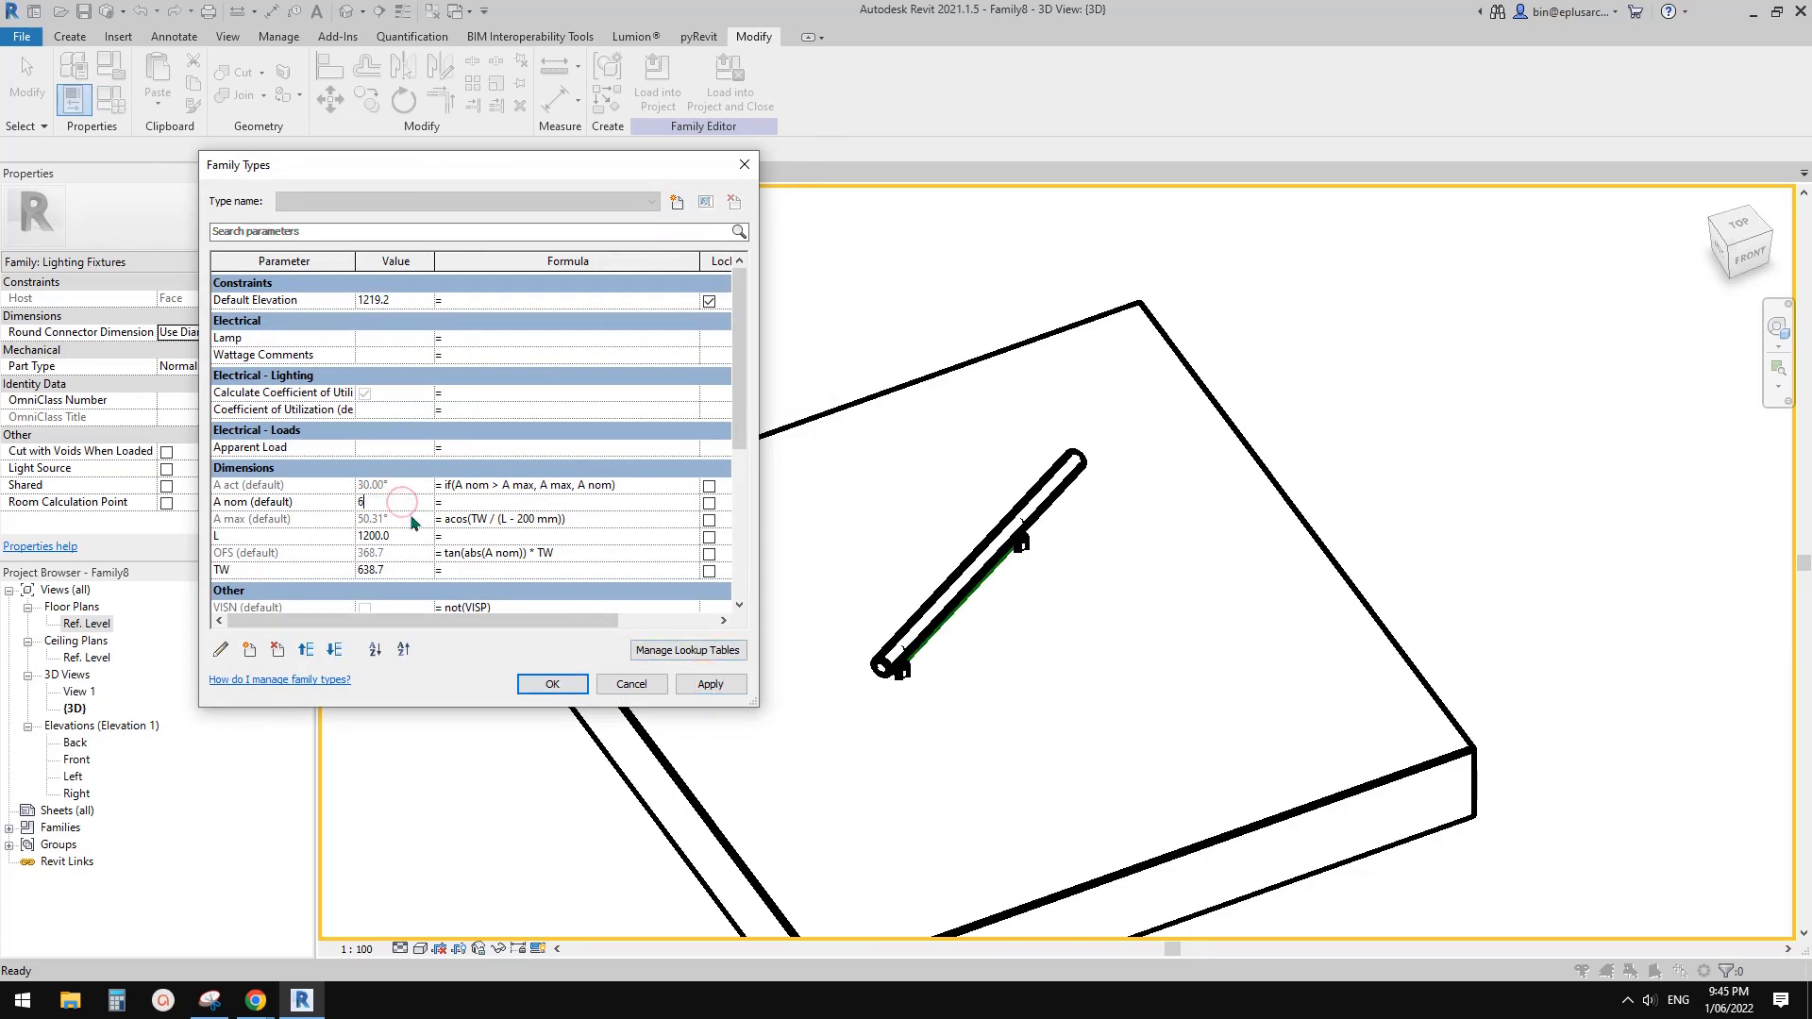
click(711, 685)
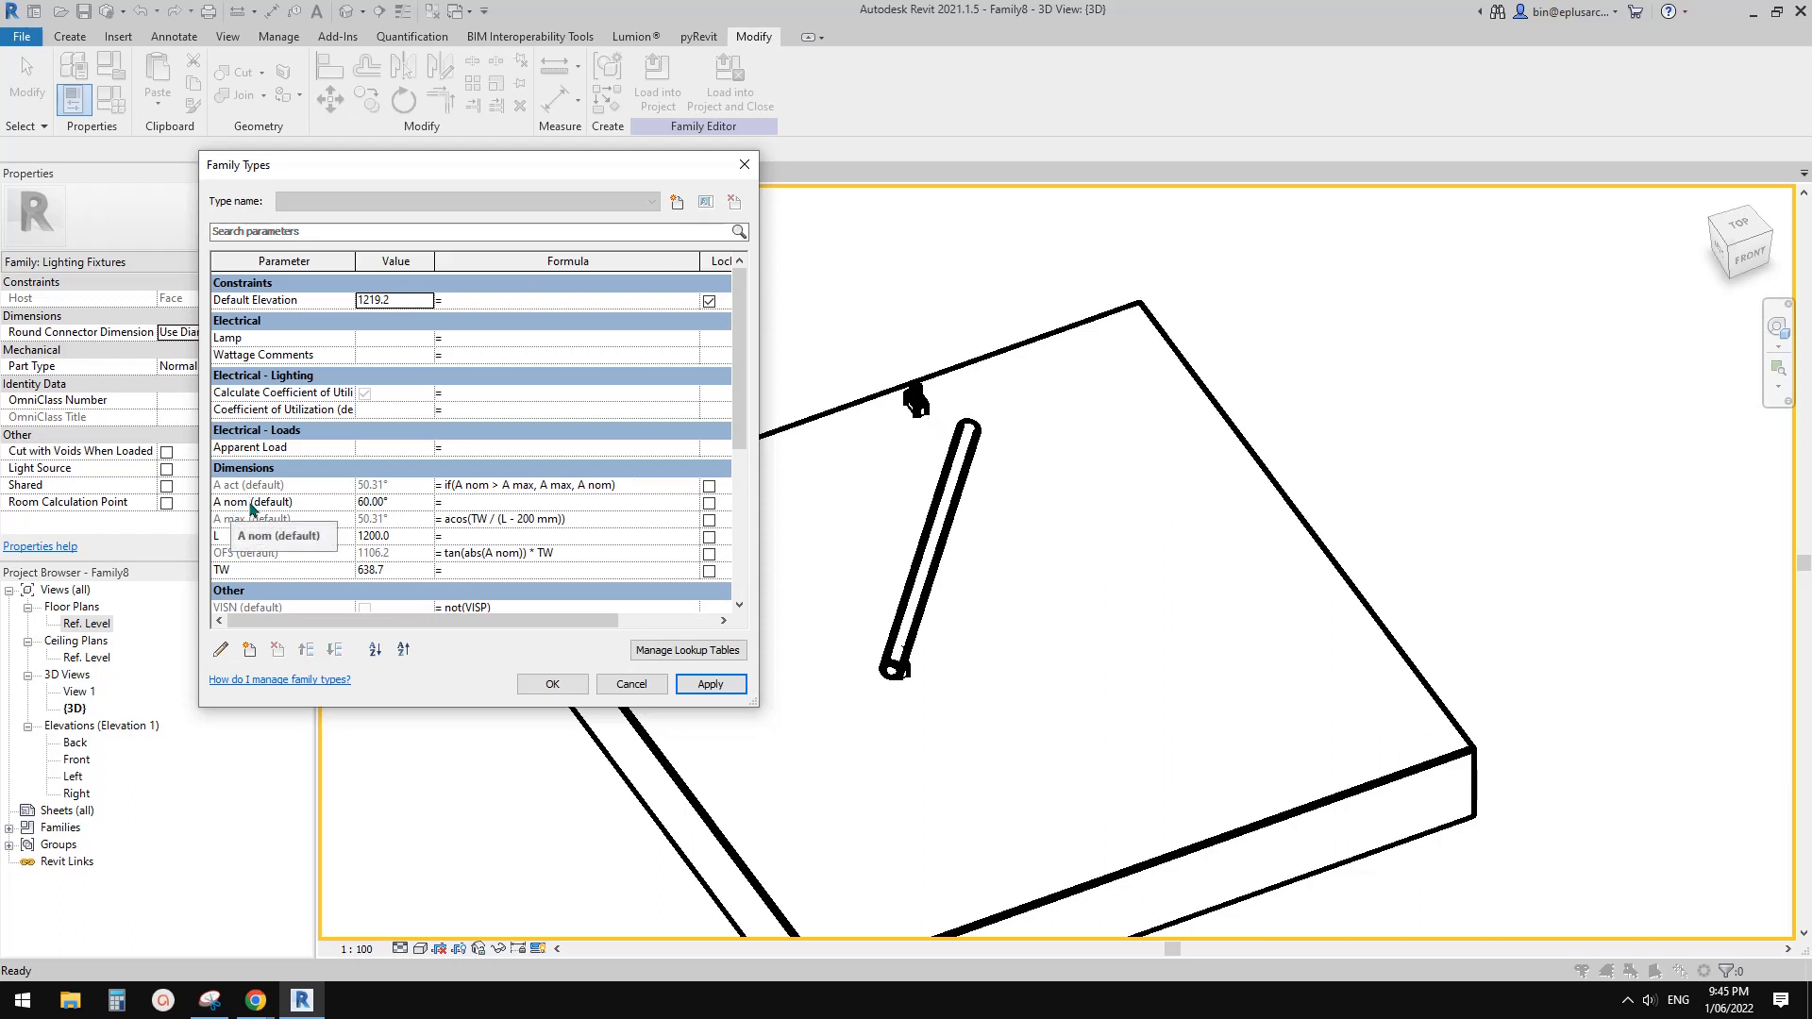
Replace A nom with A act in the OFS formula so it reads tan(abs(A act)) * TW, and apply it.
click(511, 555)
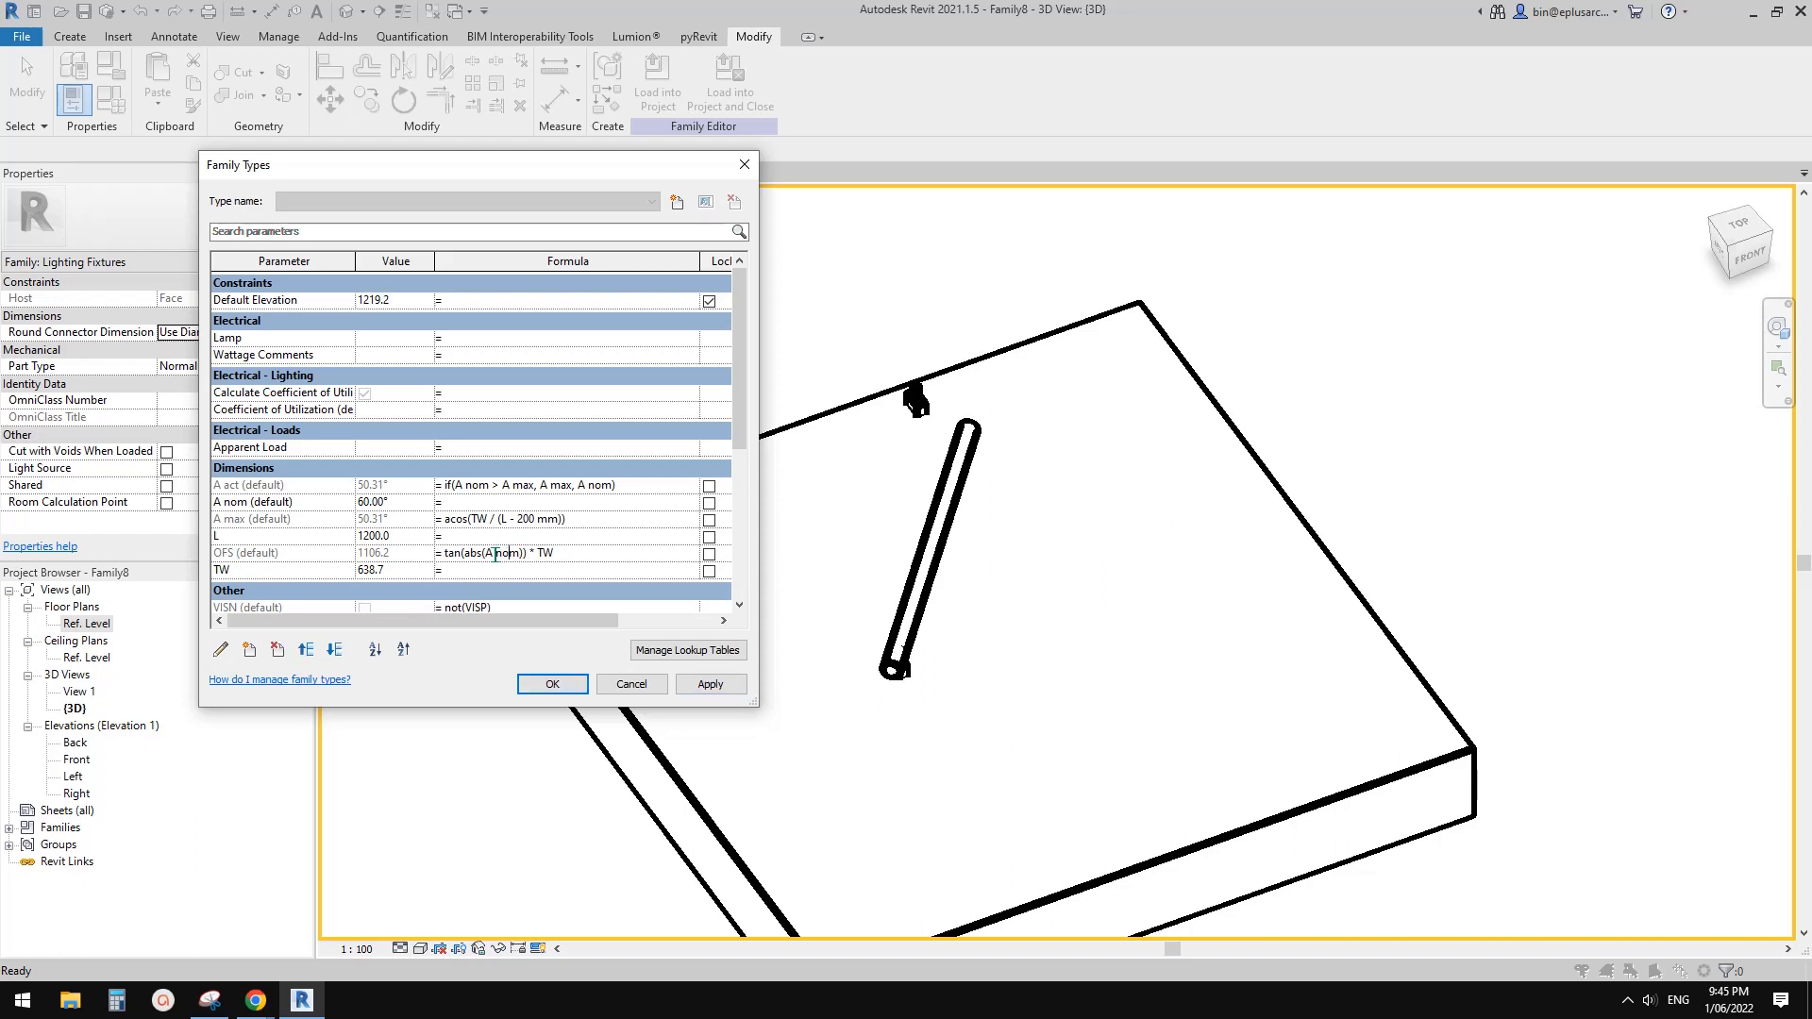
double_click(513, 556)
text(act)
click(711, 684)
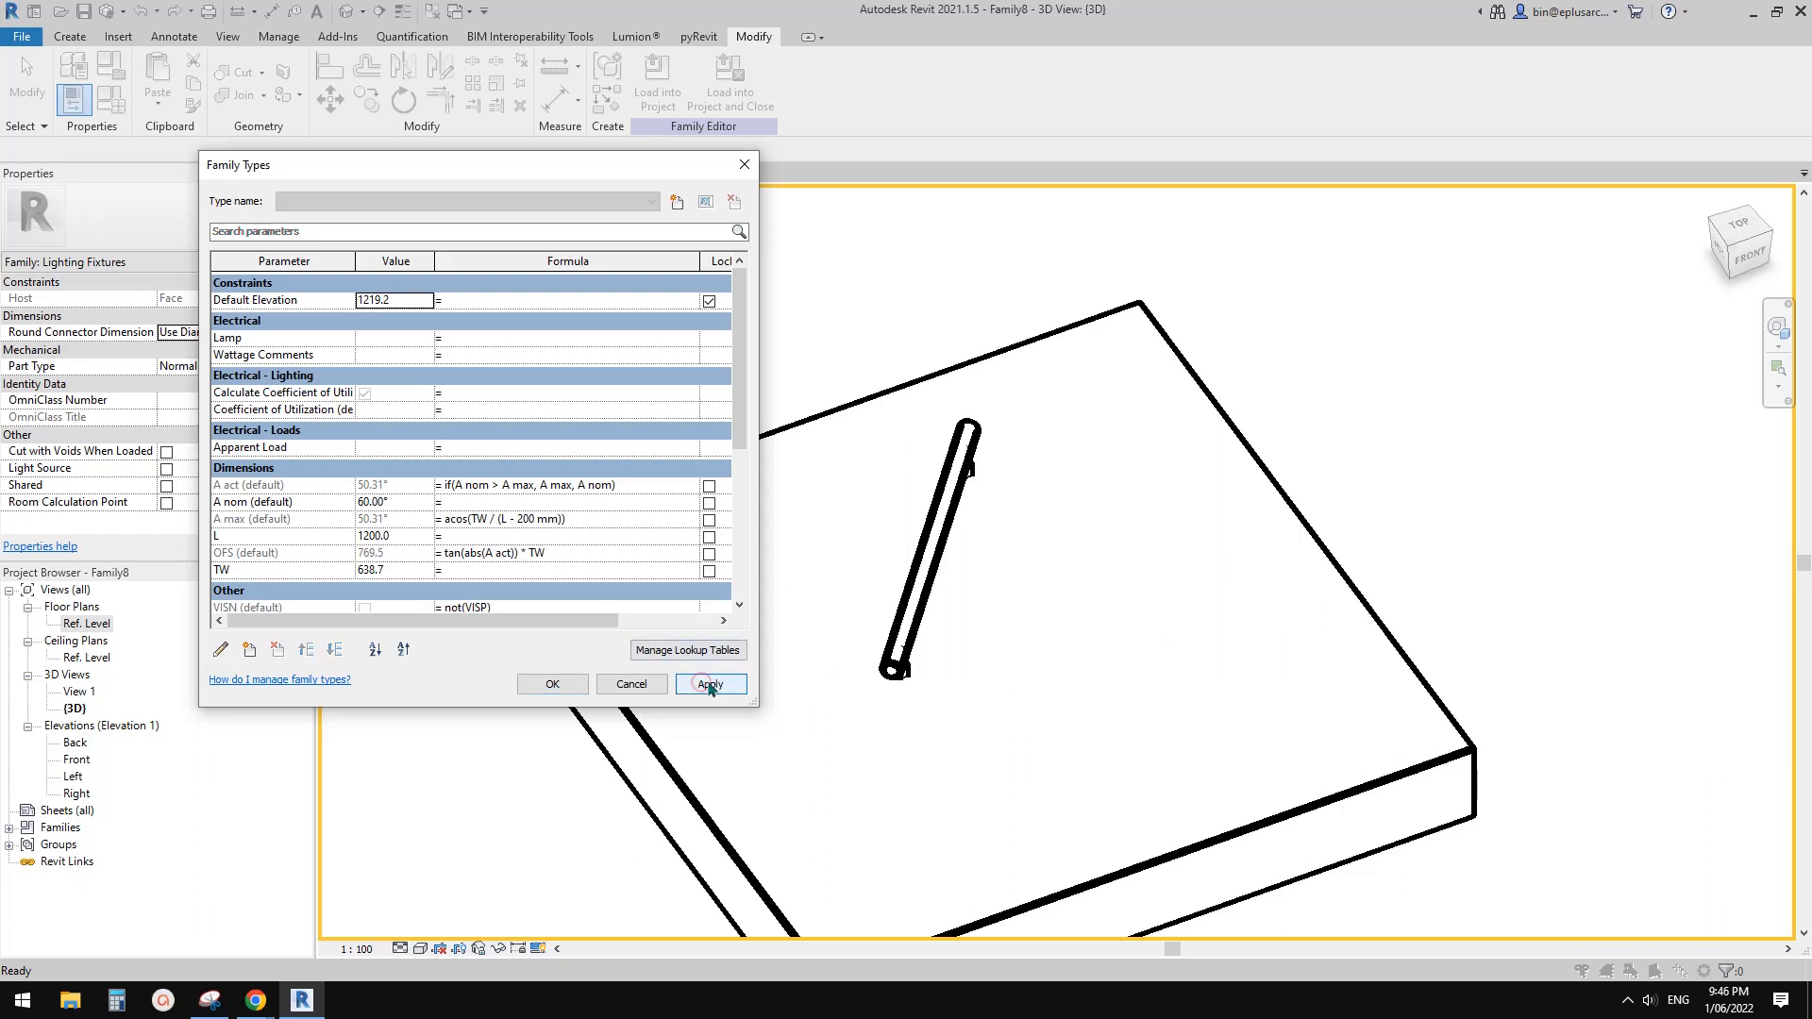
click(563, 685)
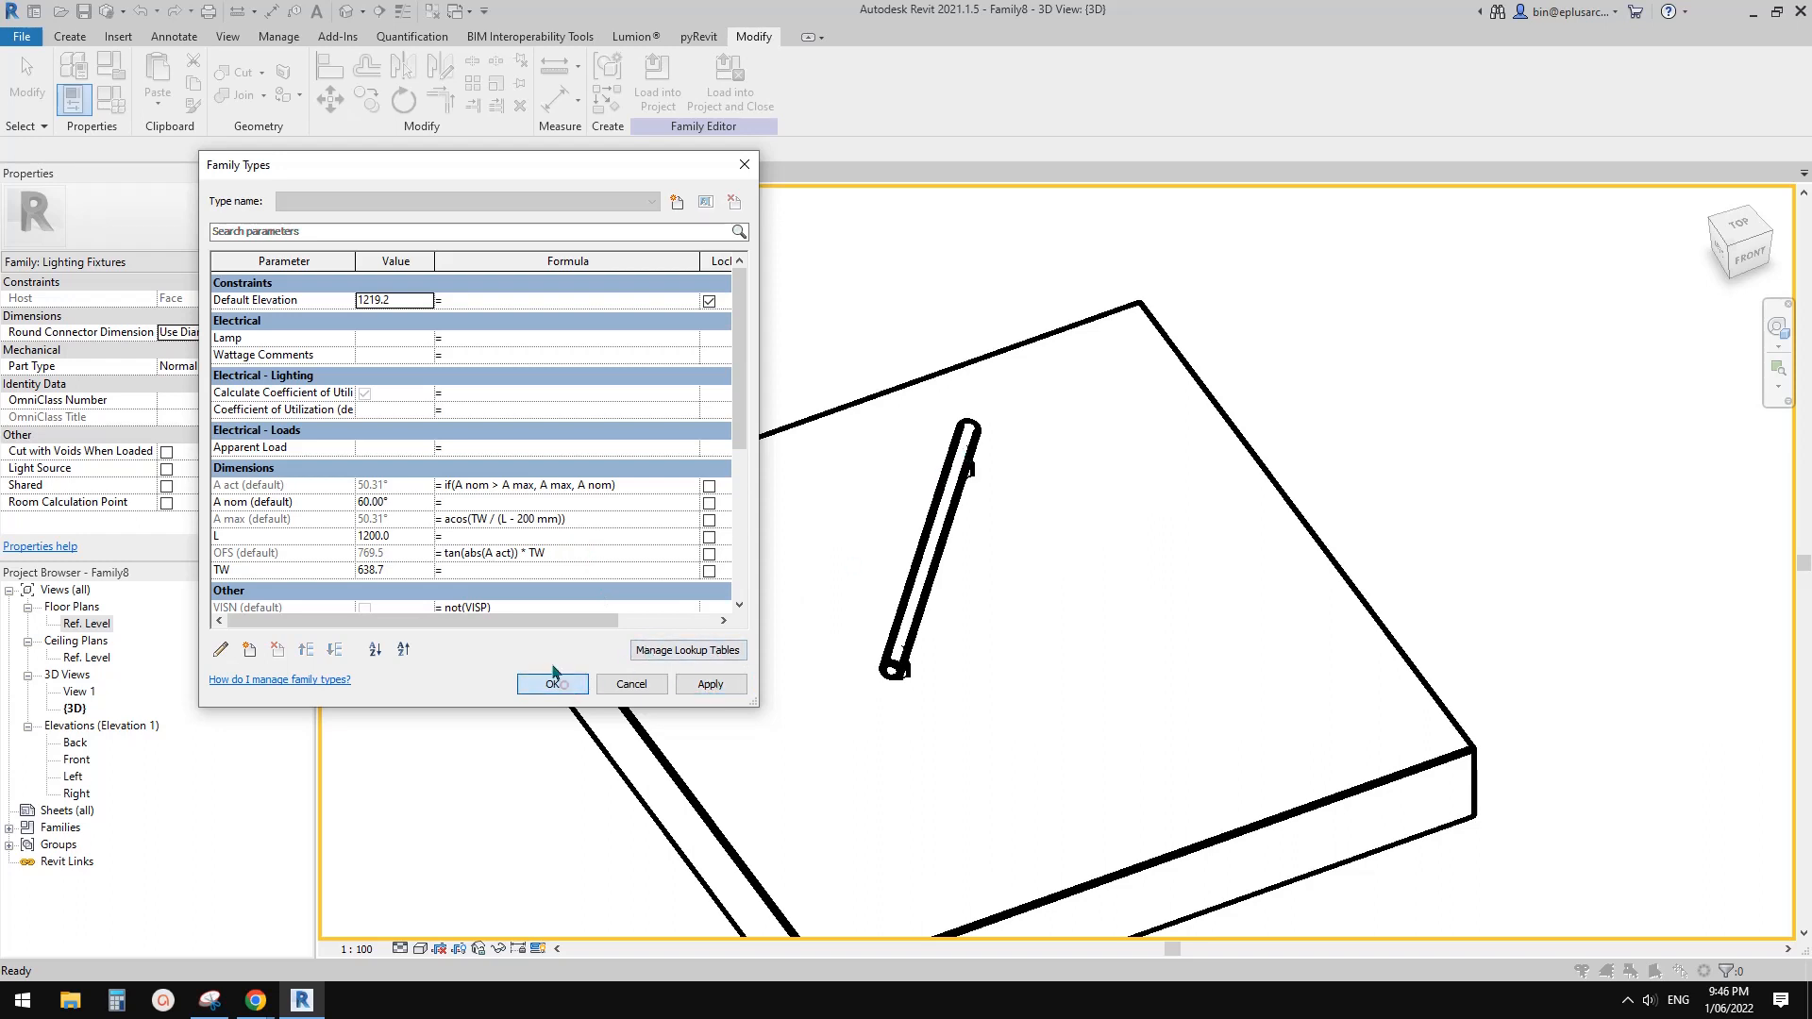
Retest the corrected offset formula by applying A nom at 30° and again at 60°.
click(393, 502)
text(30)
click(711, 684)
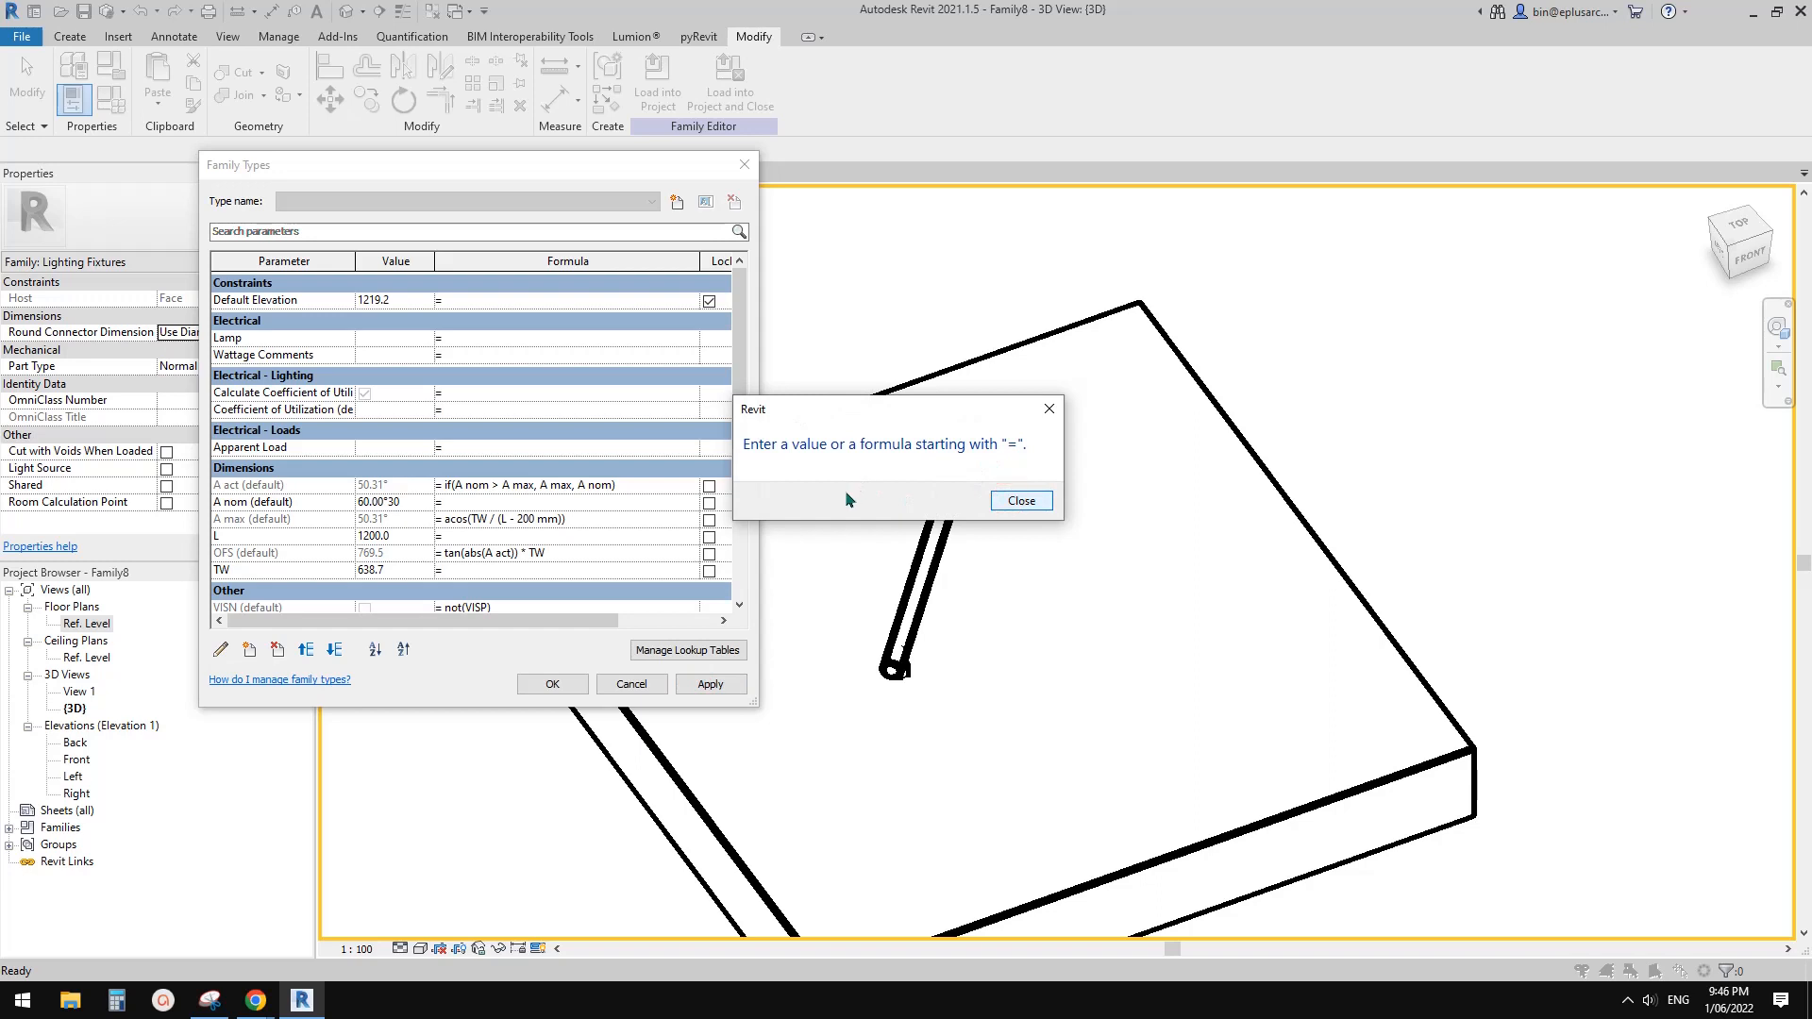
click(1049, 408)
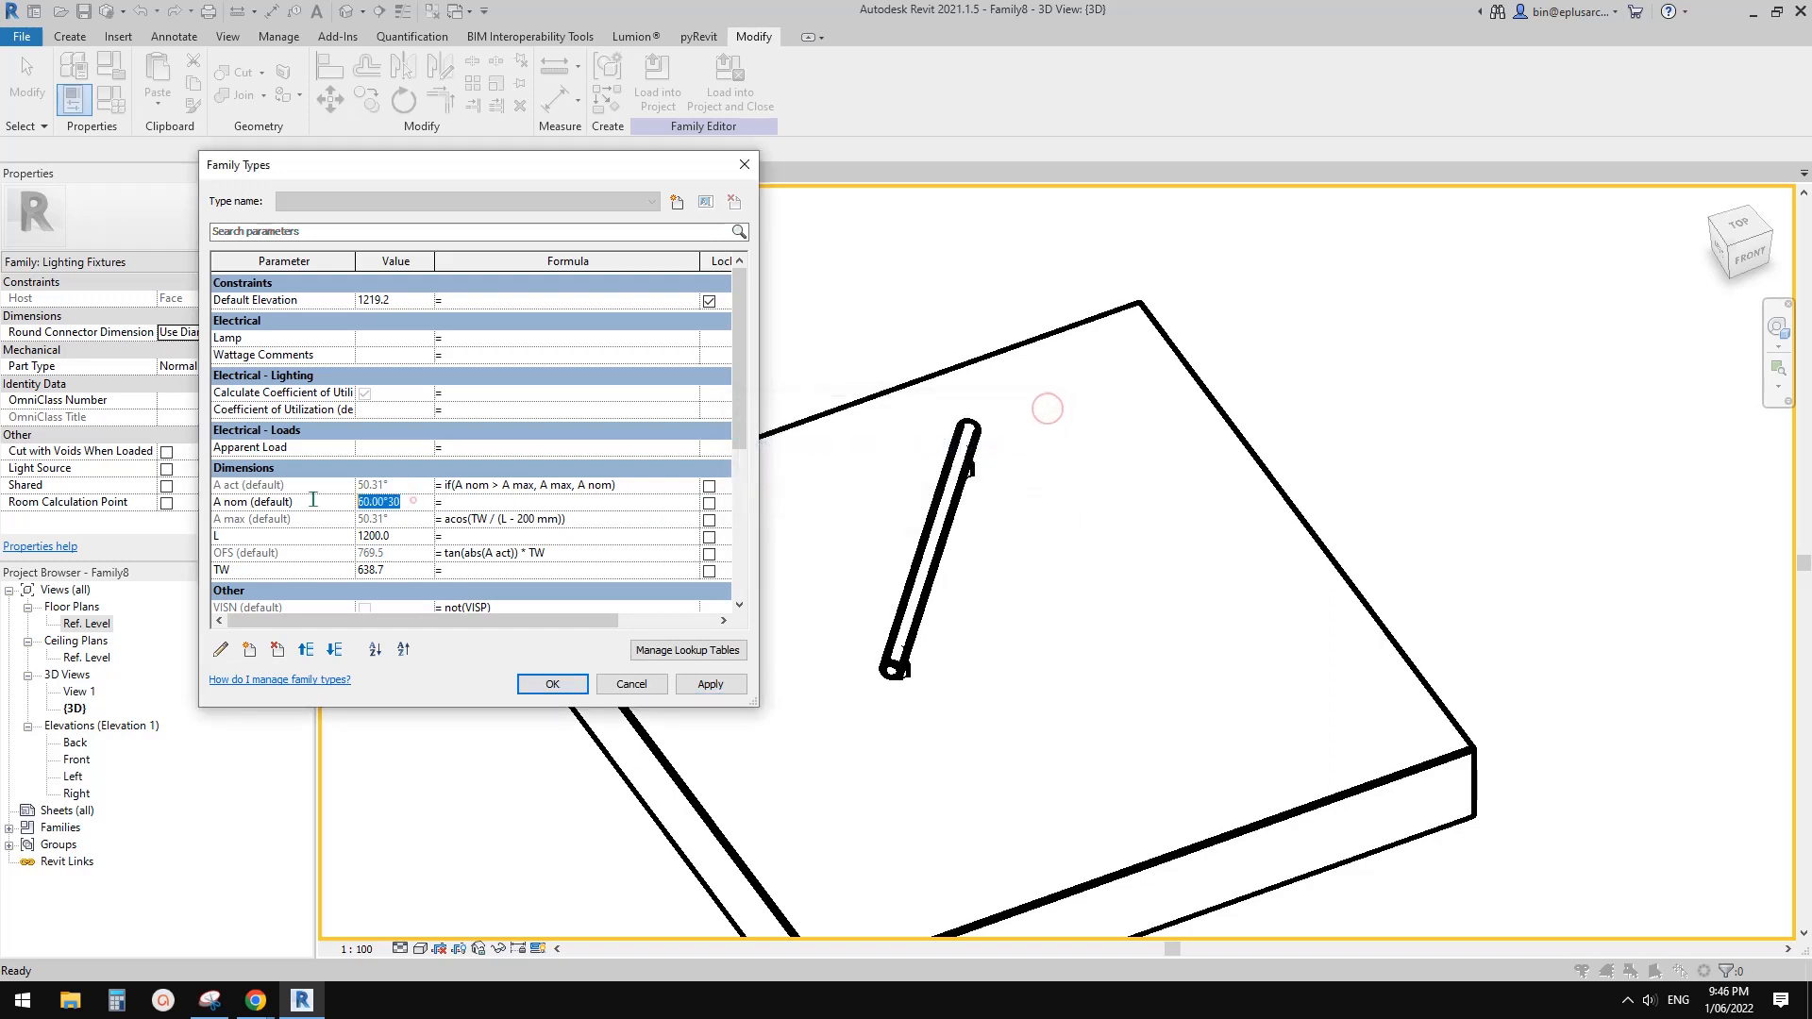
text(30)
click(711, 684)
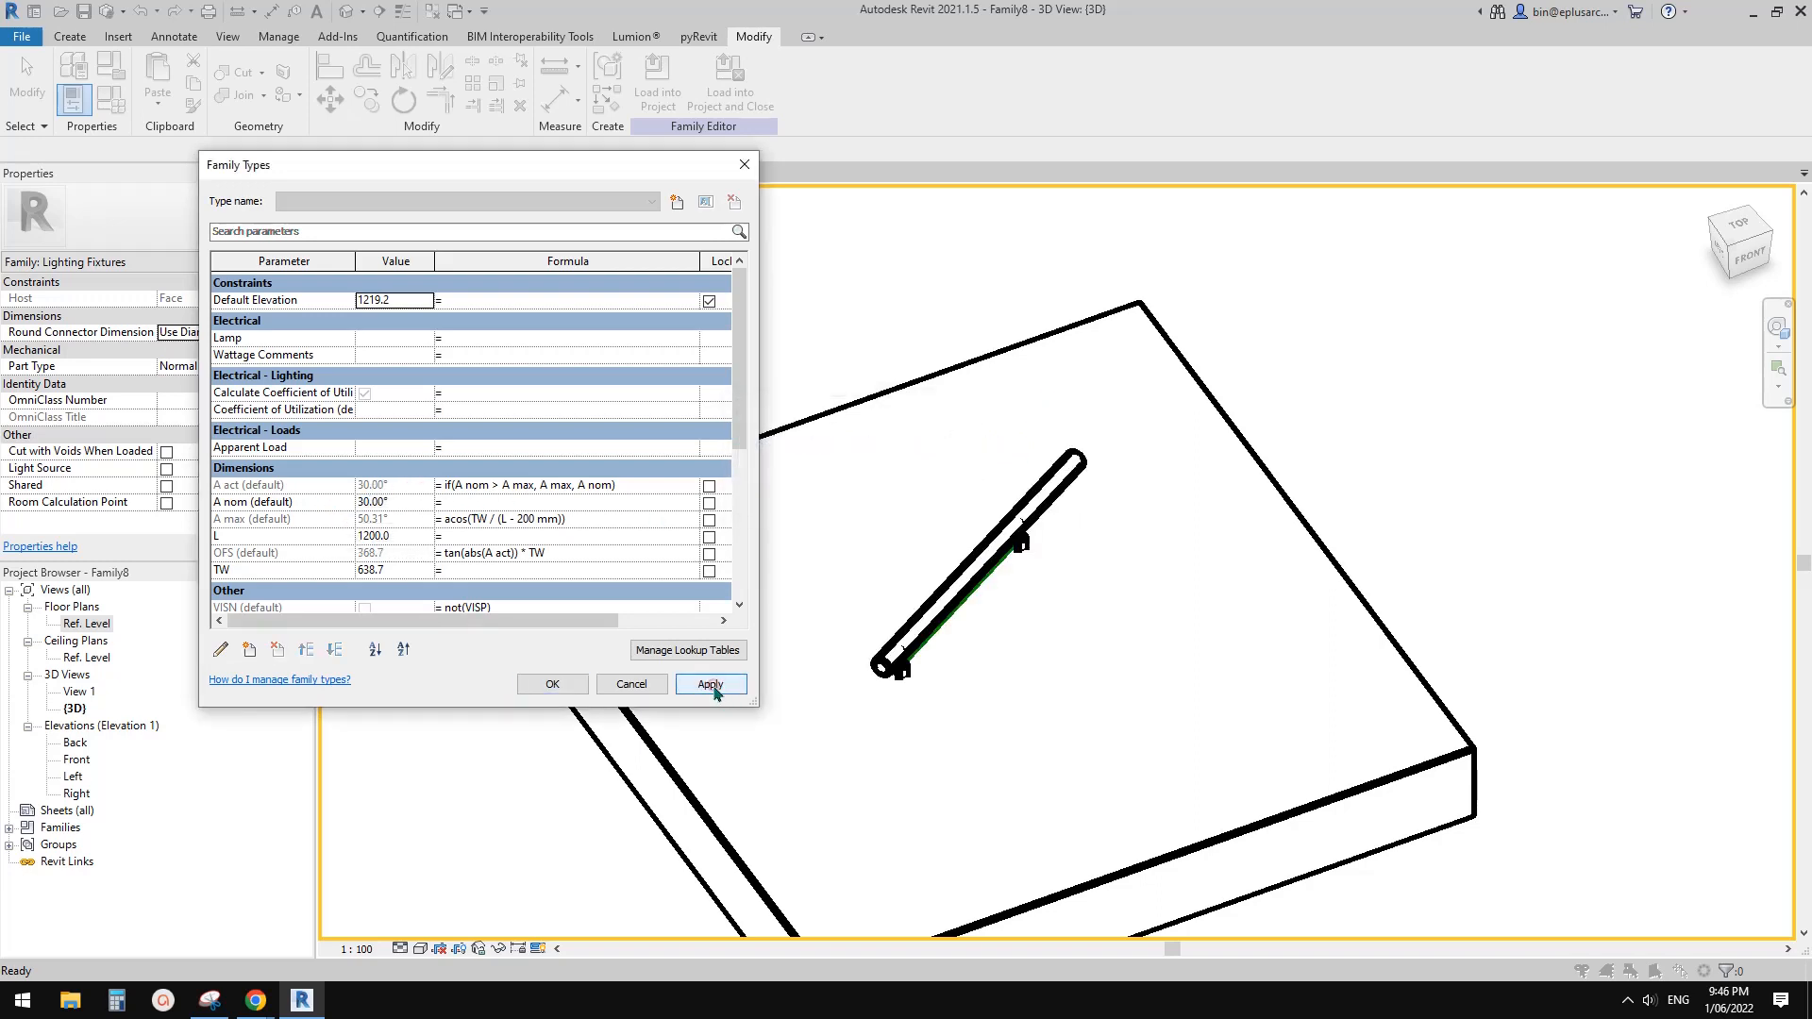
click(395, 502)
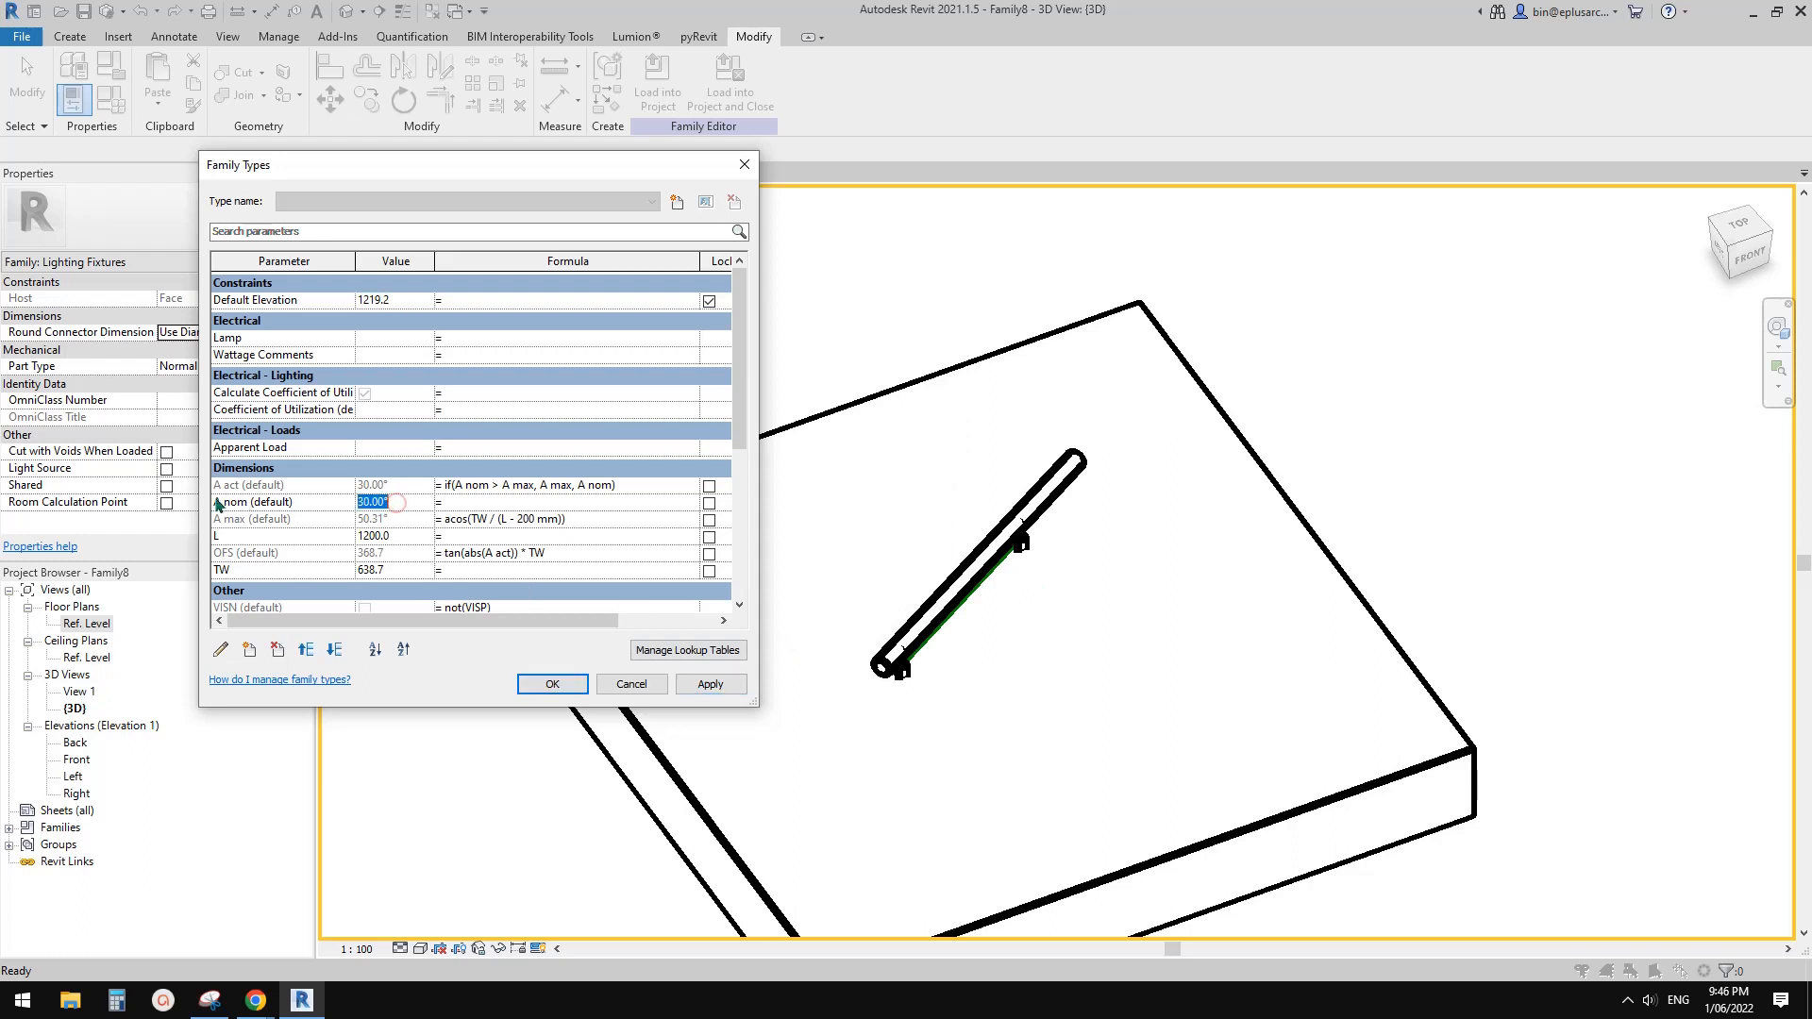
text(60)
click(710, 684)
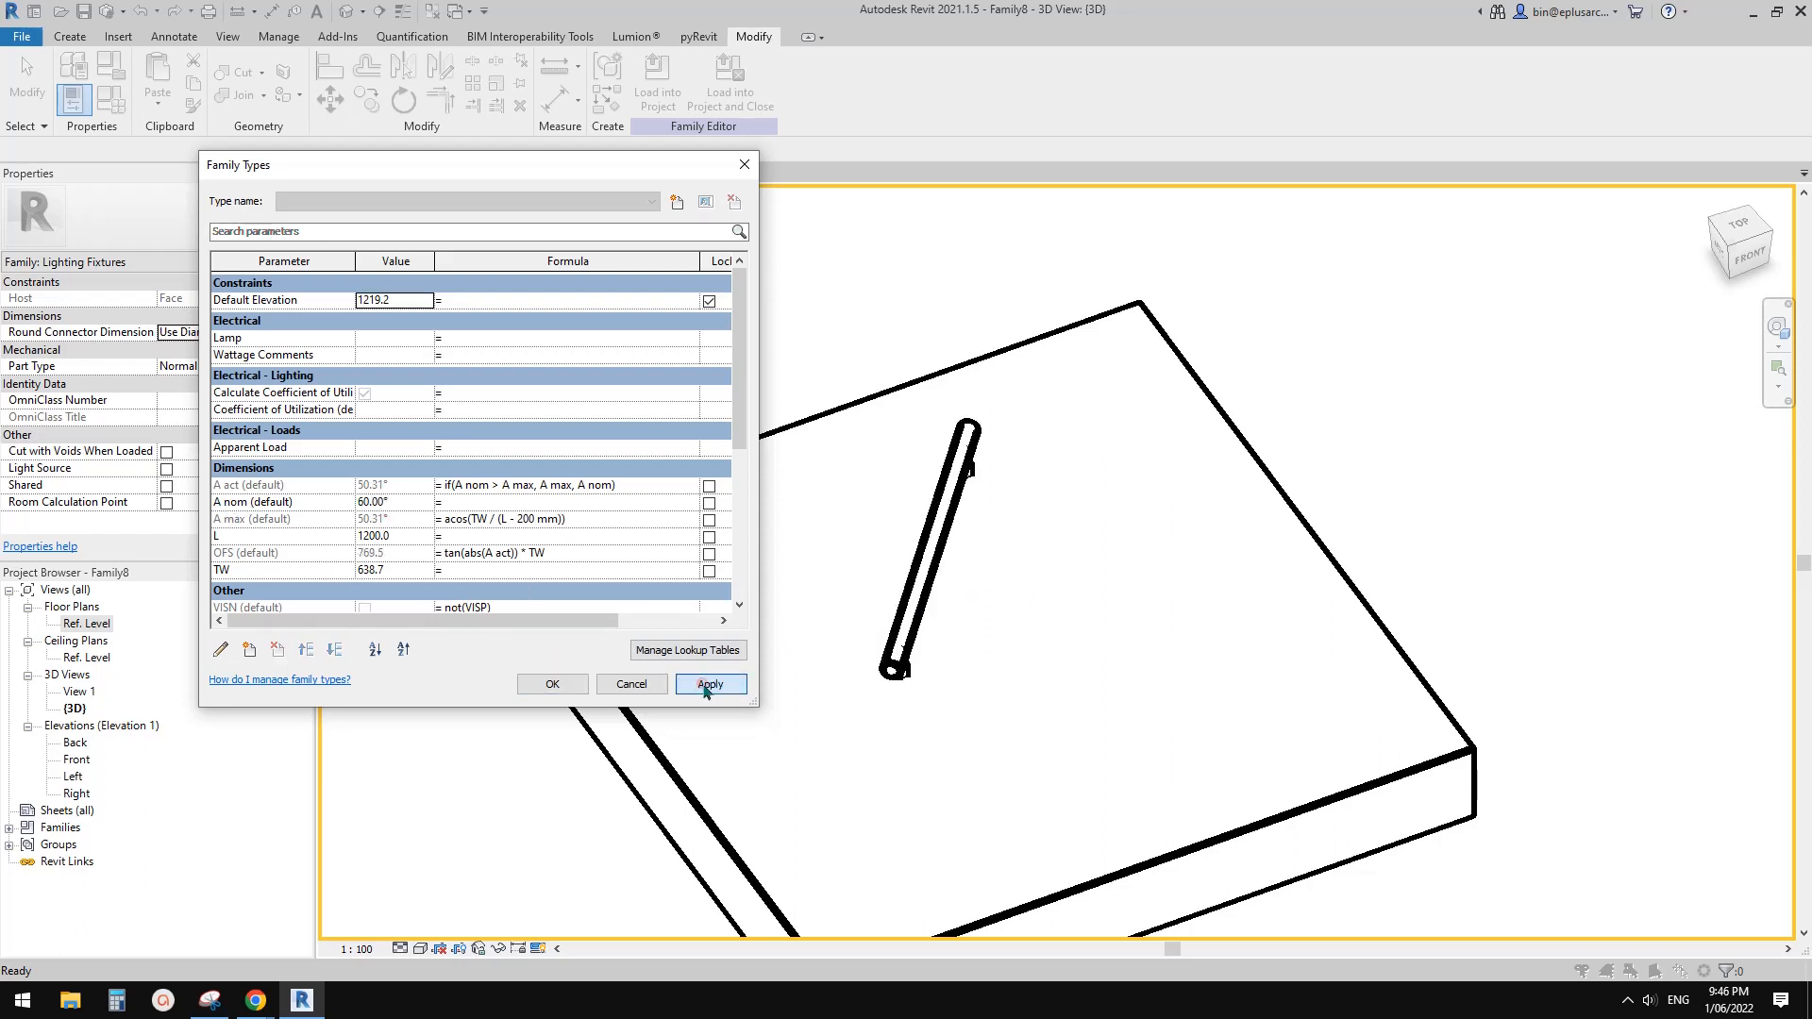
Flex the fixture with a negative rotation by applying an A nom value of -30°.
double_click(393, 505)
text(-)
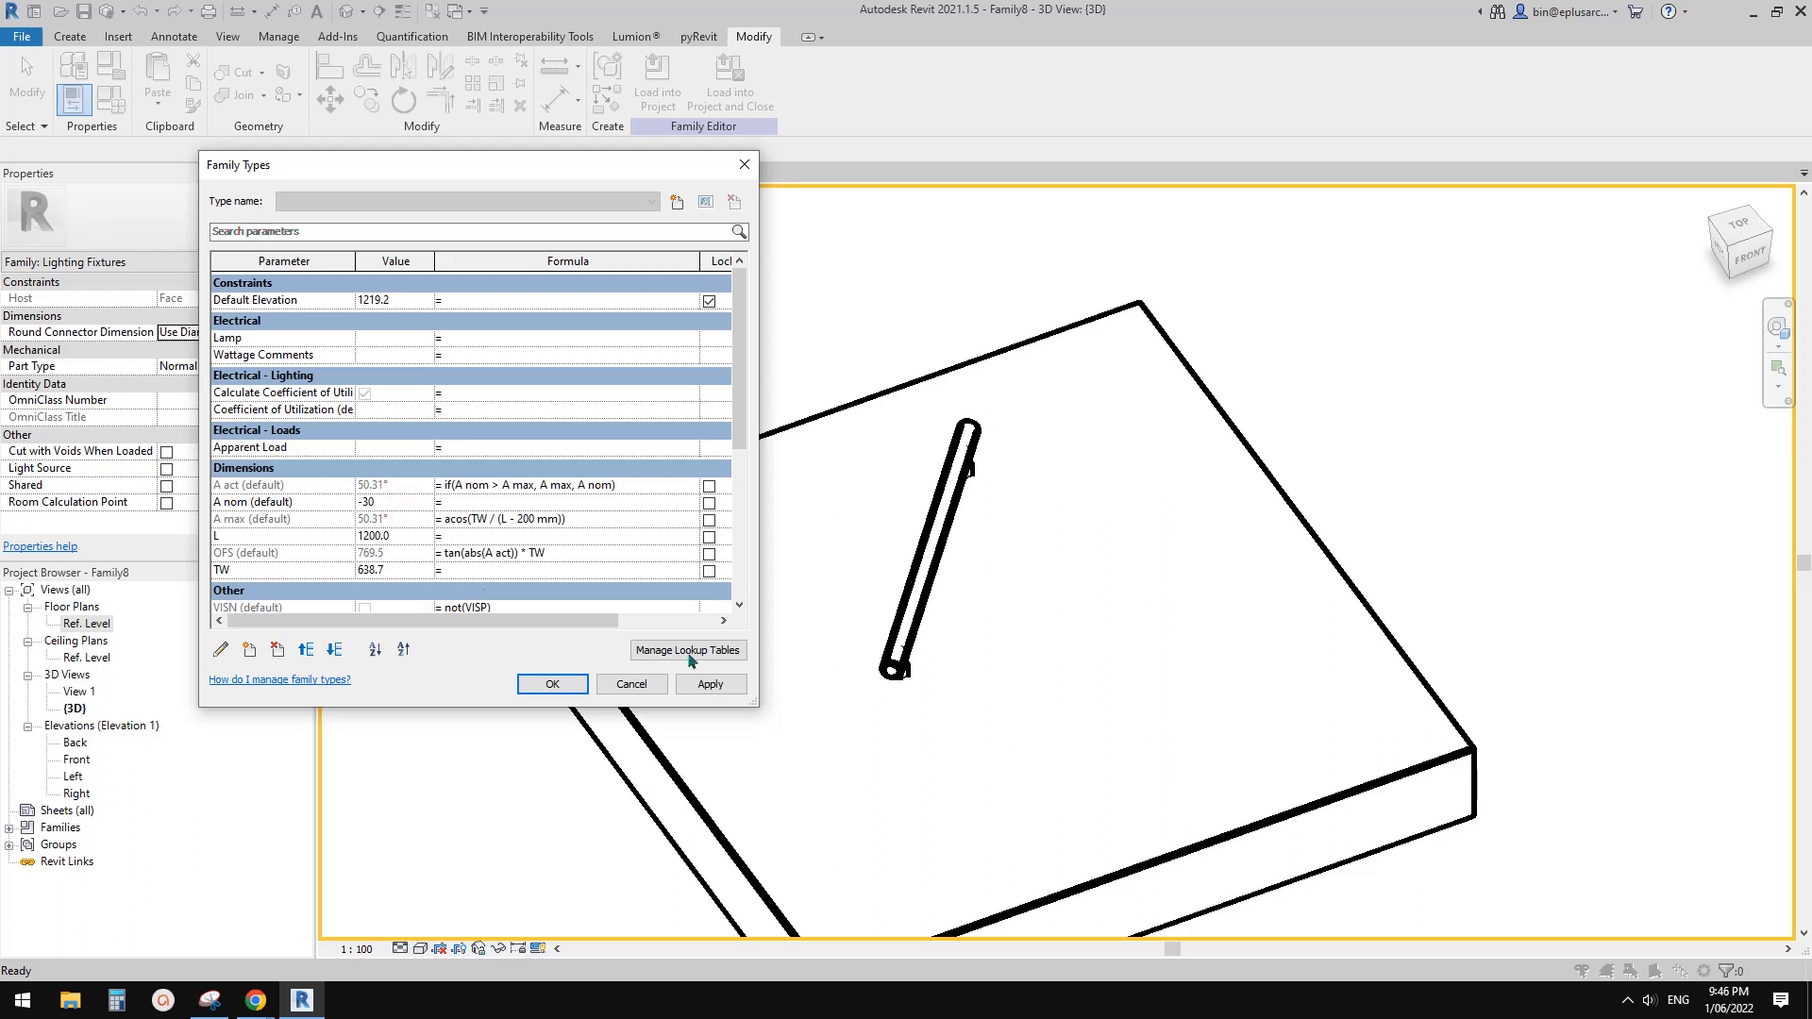
text(30)
click(710, 684)
Test steeper negative rotations by applying A nom at -90° and again at -70°.
double_click(407, 503)
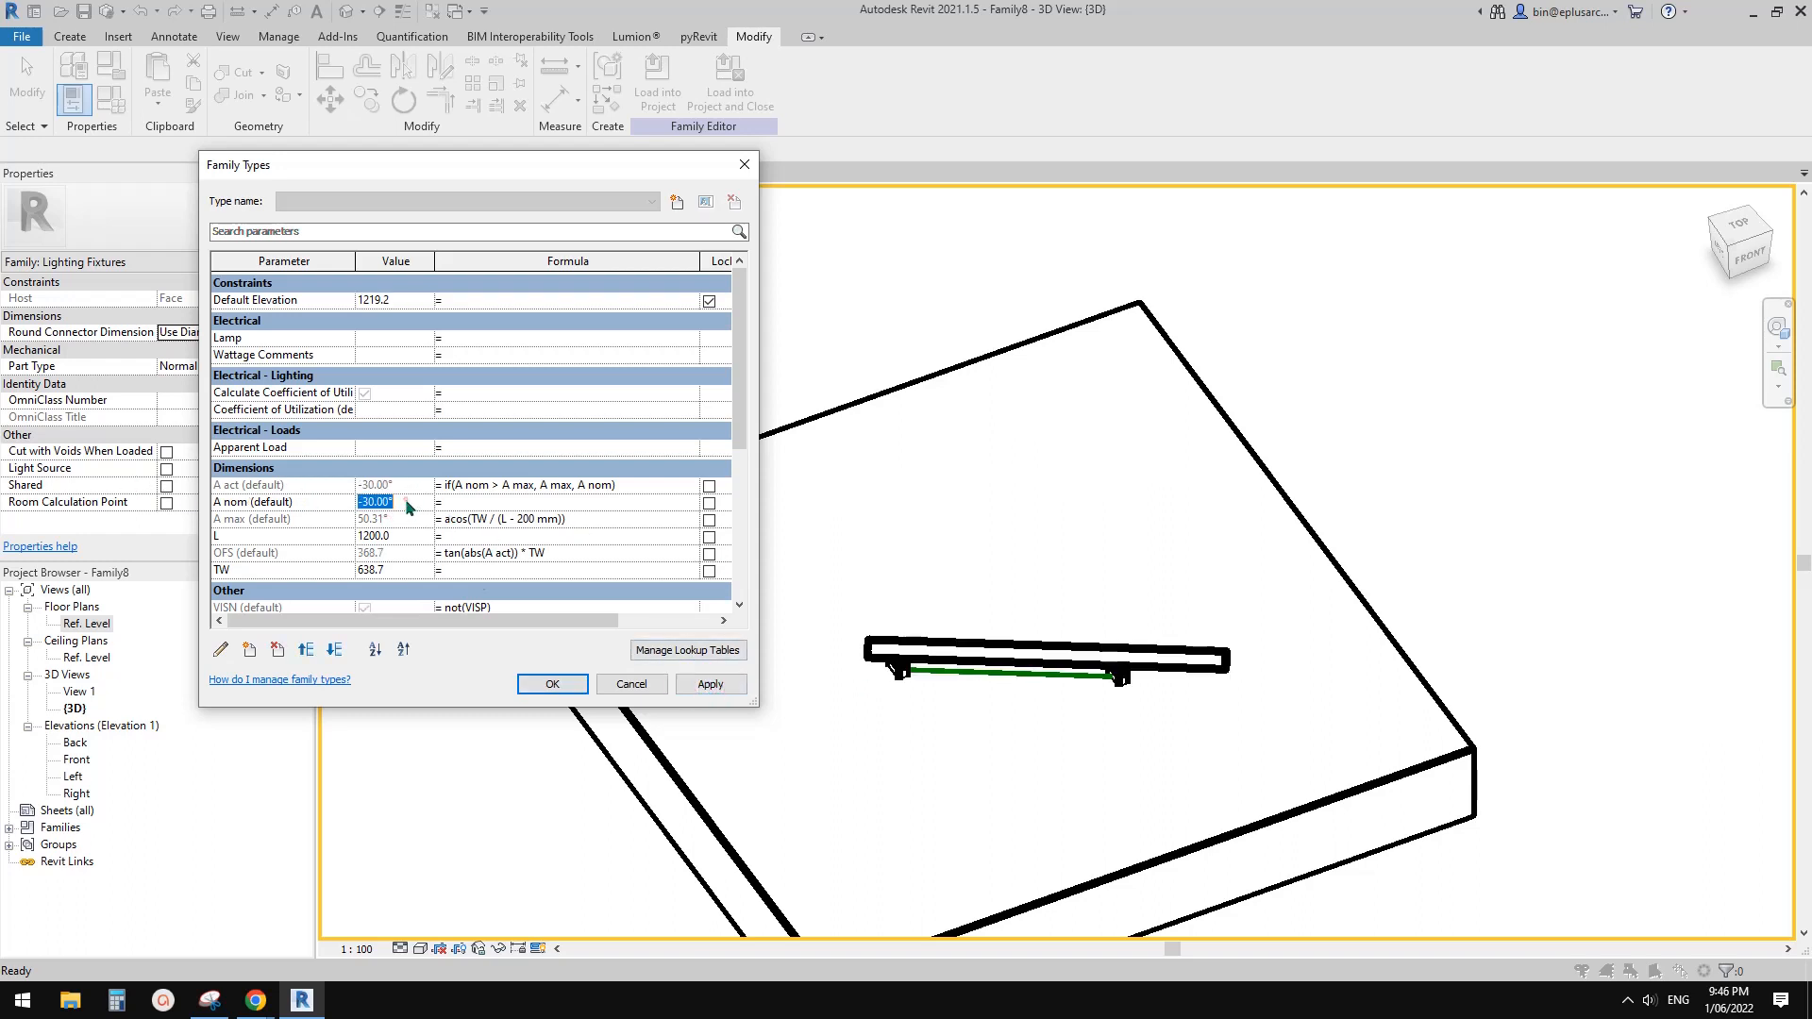
text(-90)
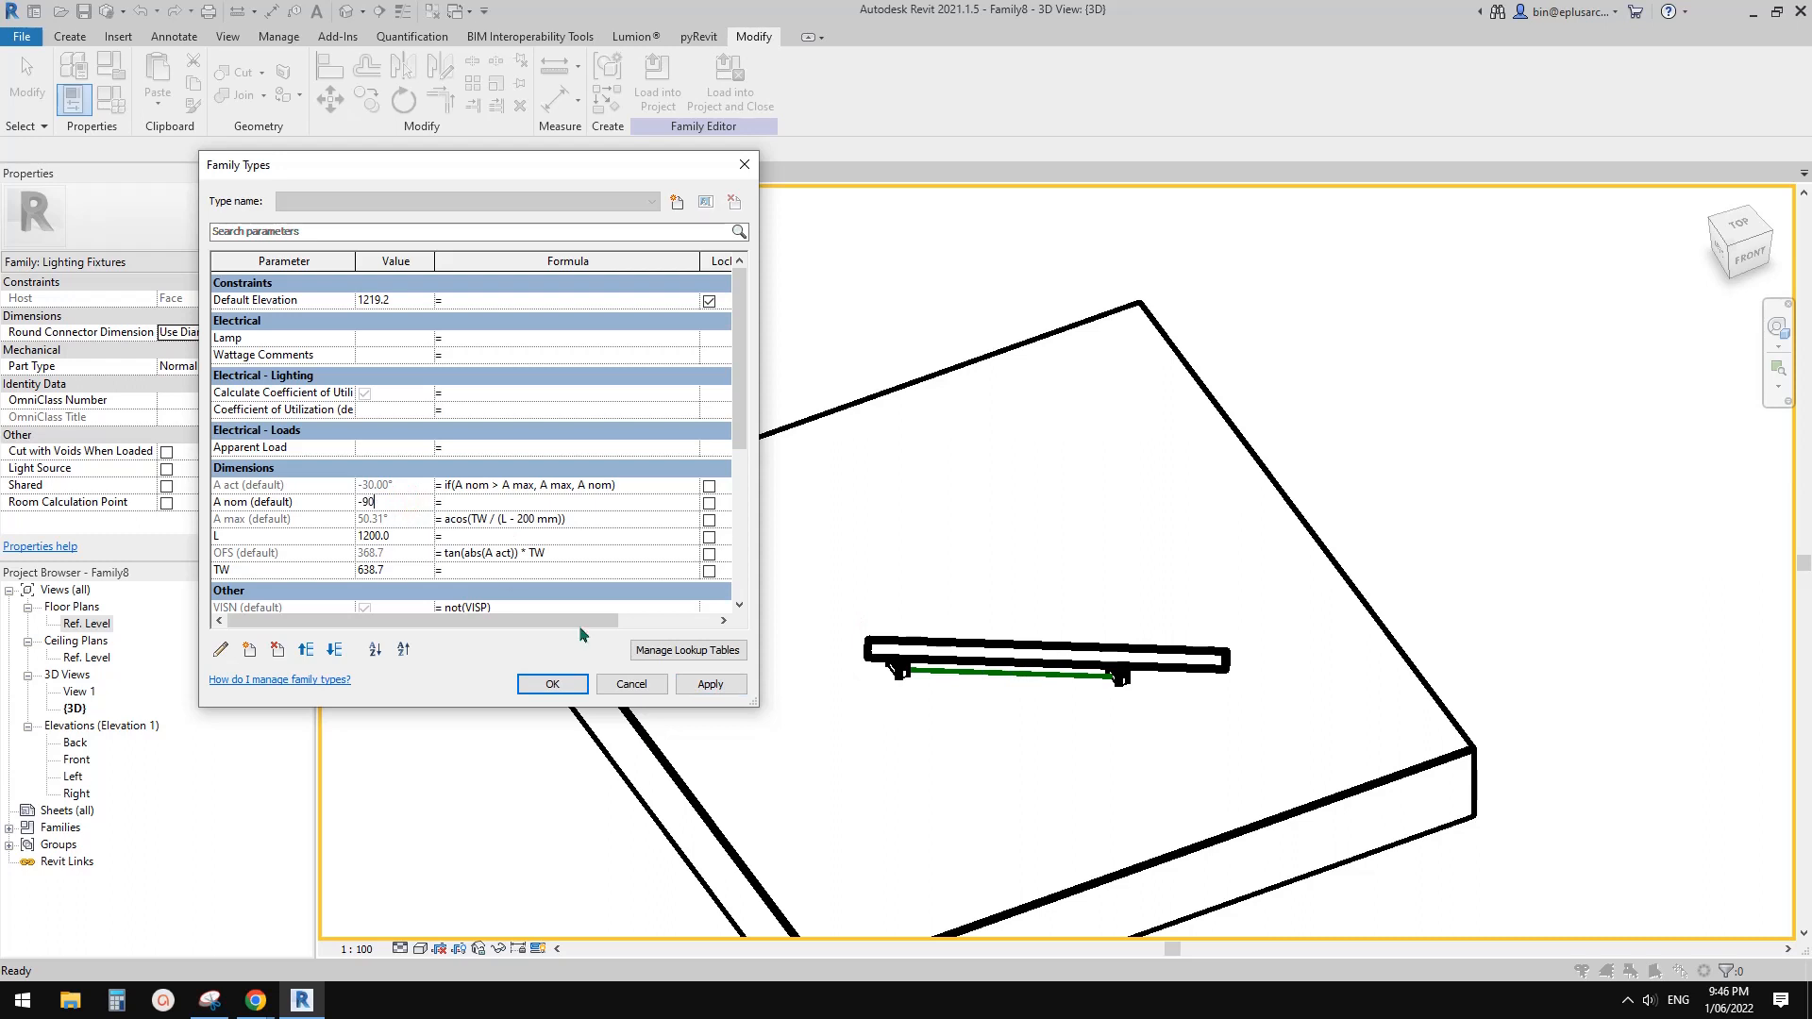
click(710, 684)
click(1022, 501)
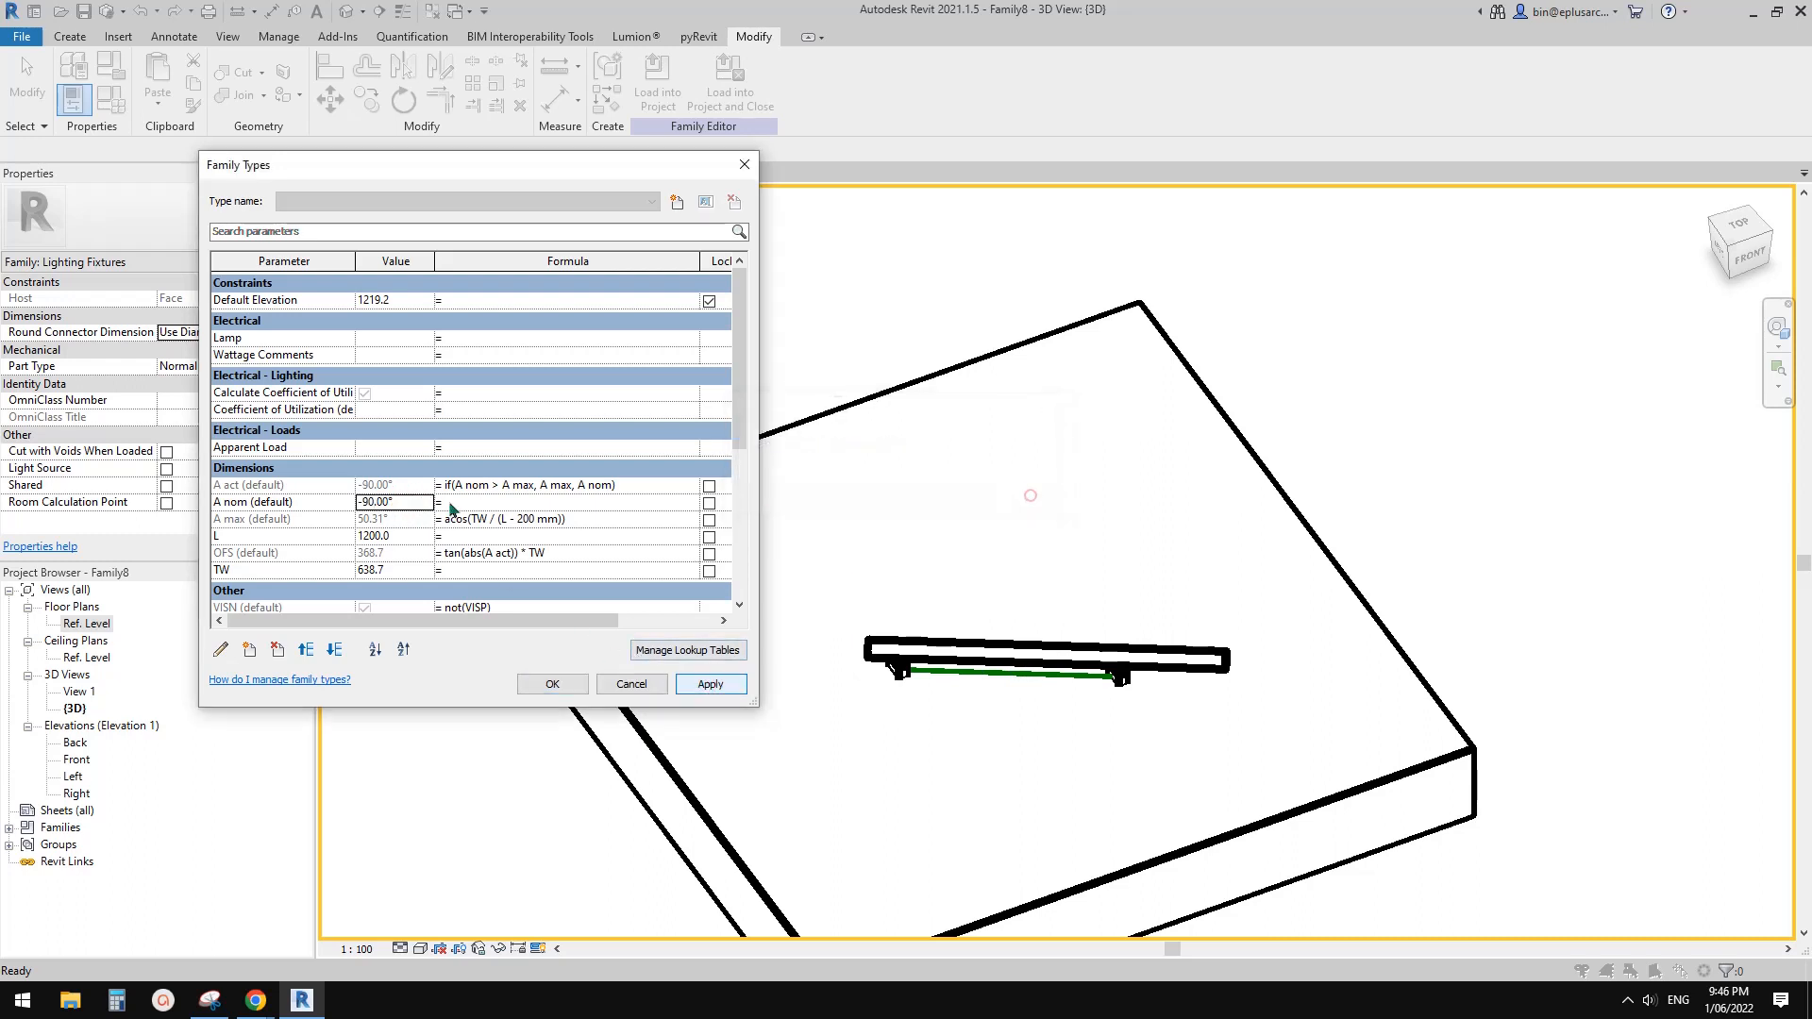
double_click(382, 499)
text(-70)
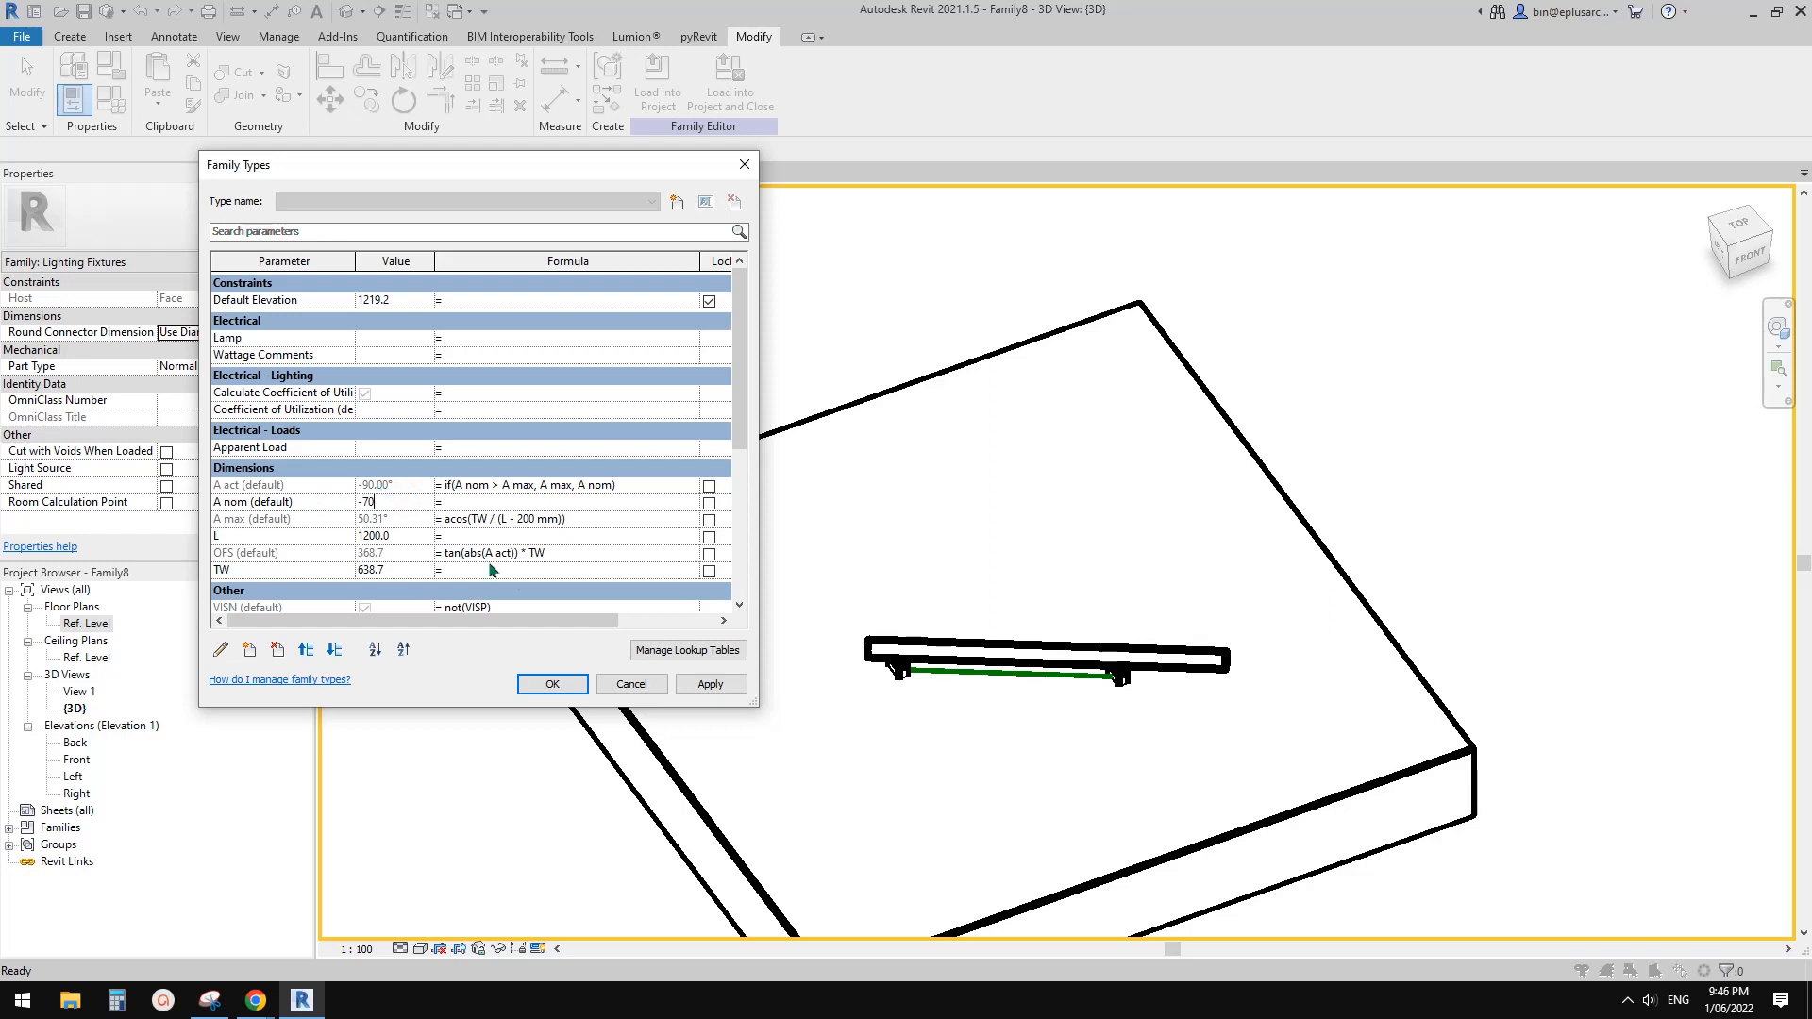
click(710, 684)
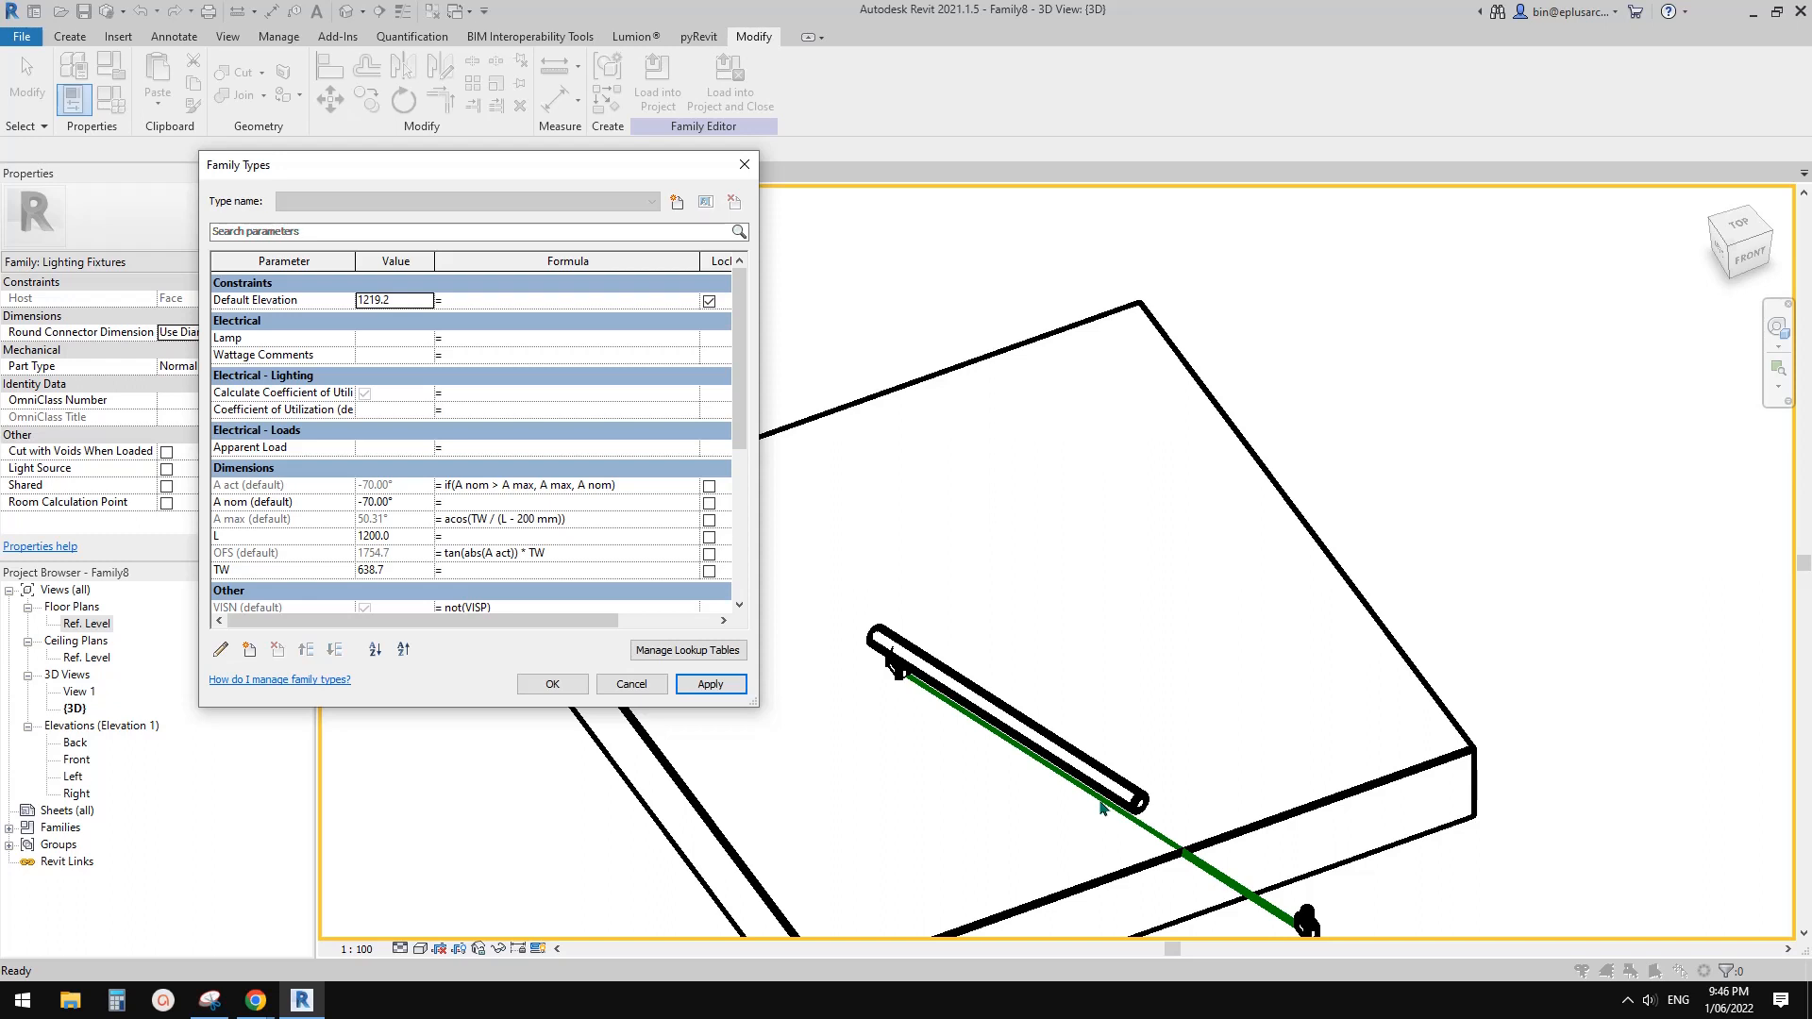
Change the A act formula to if(abs(A nom) > abs(A max), A max, A nom) and apply it.
click(481, 485)
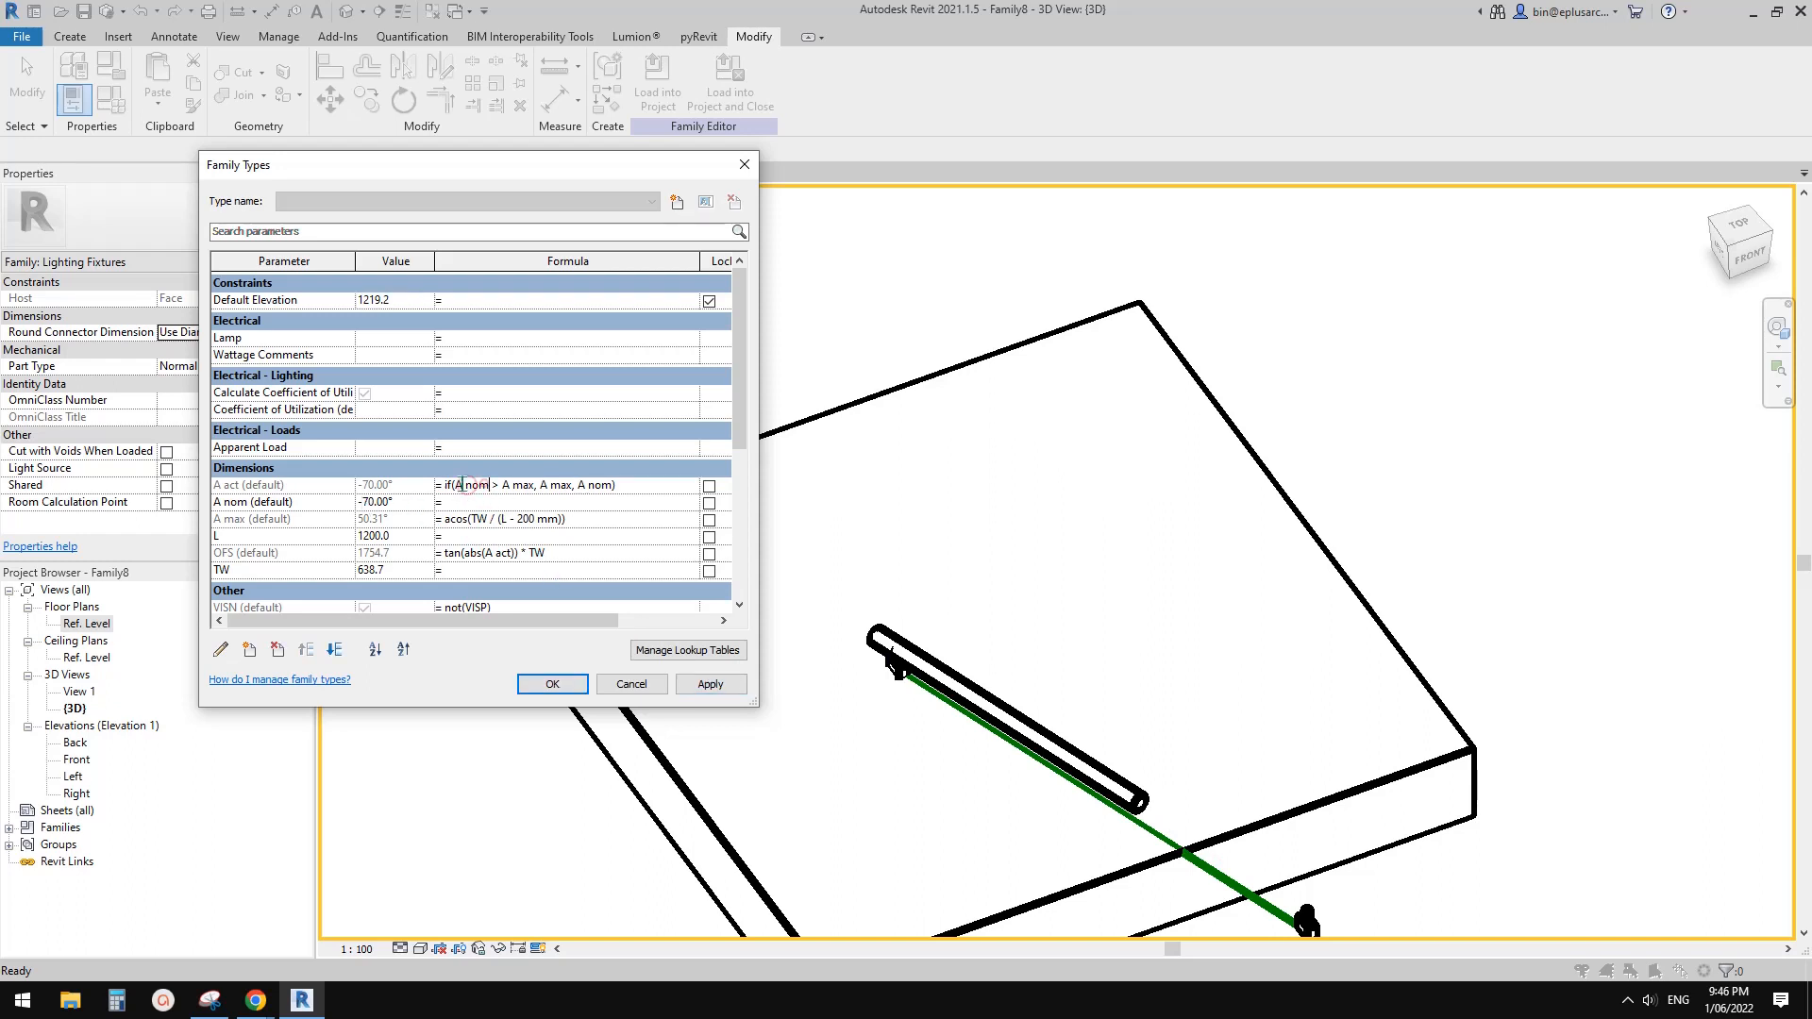
text(abs)
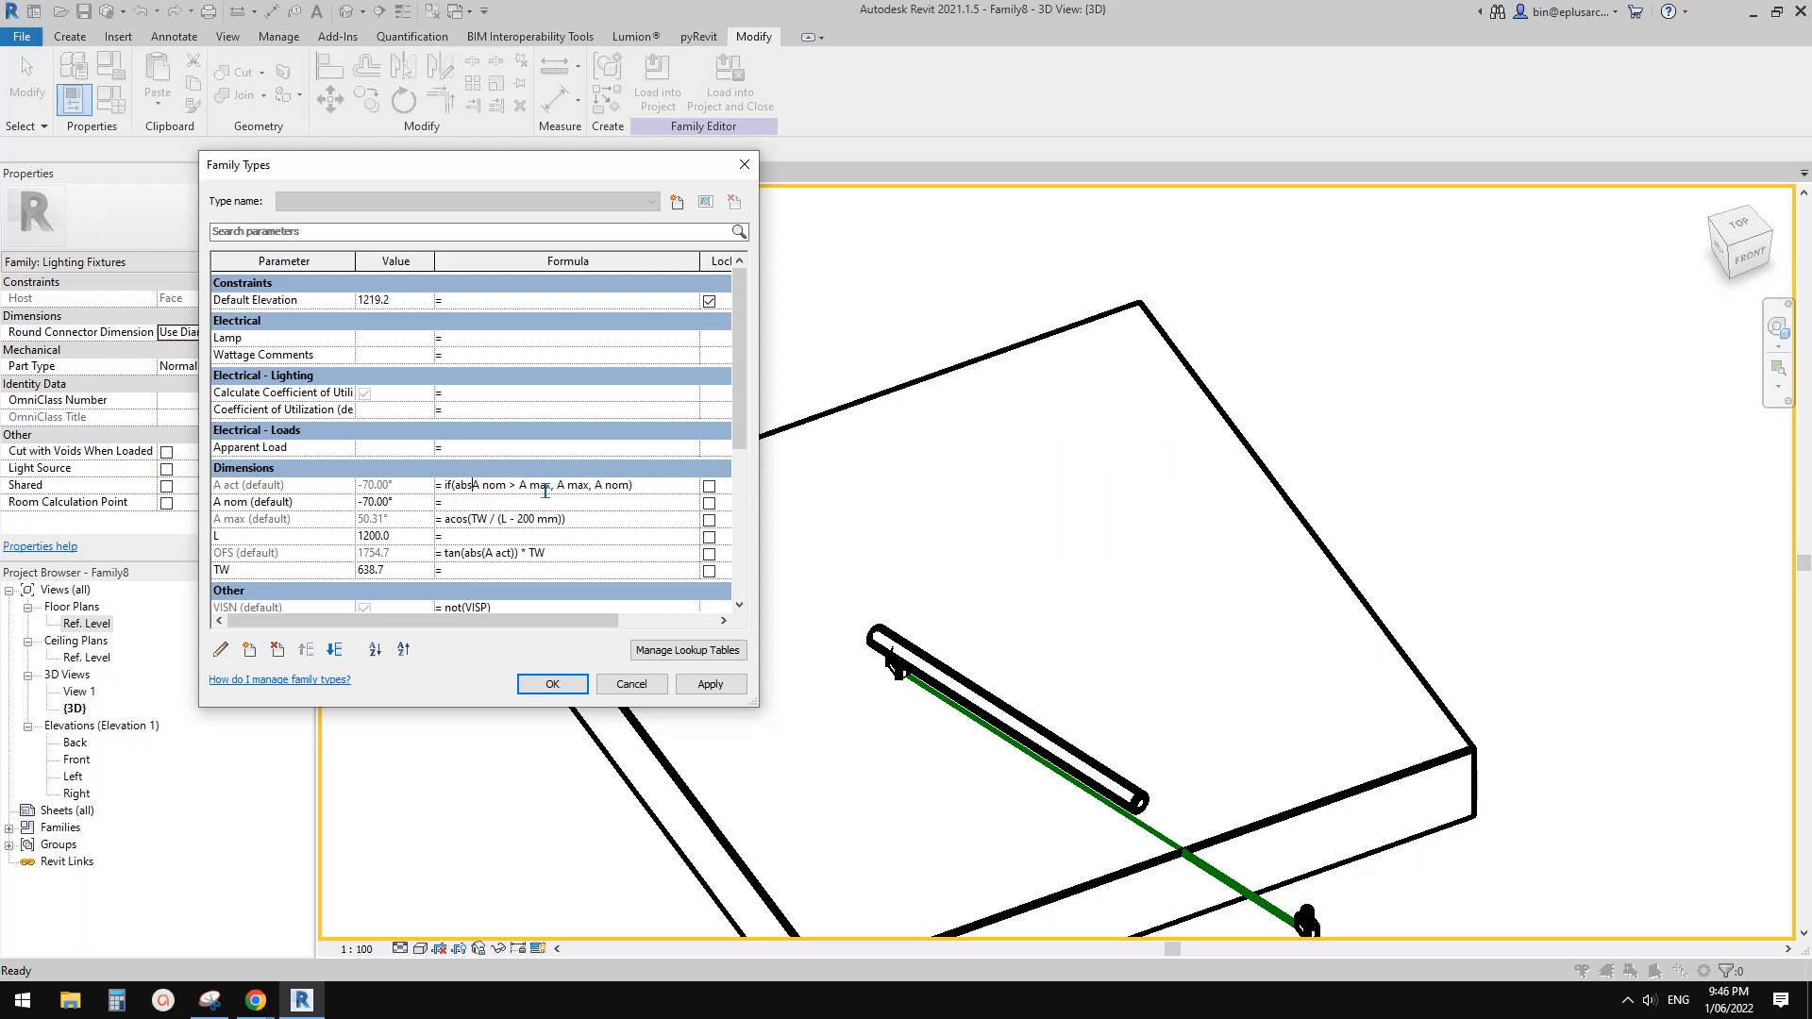
text(()
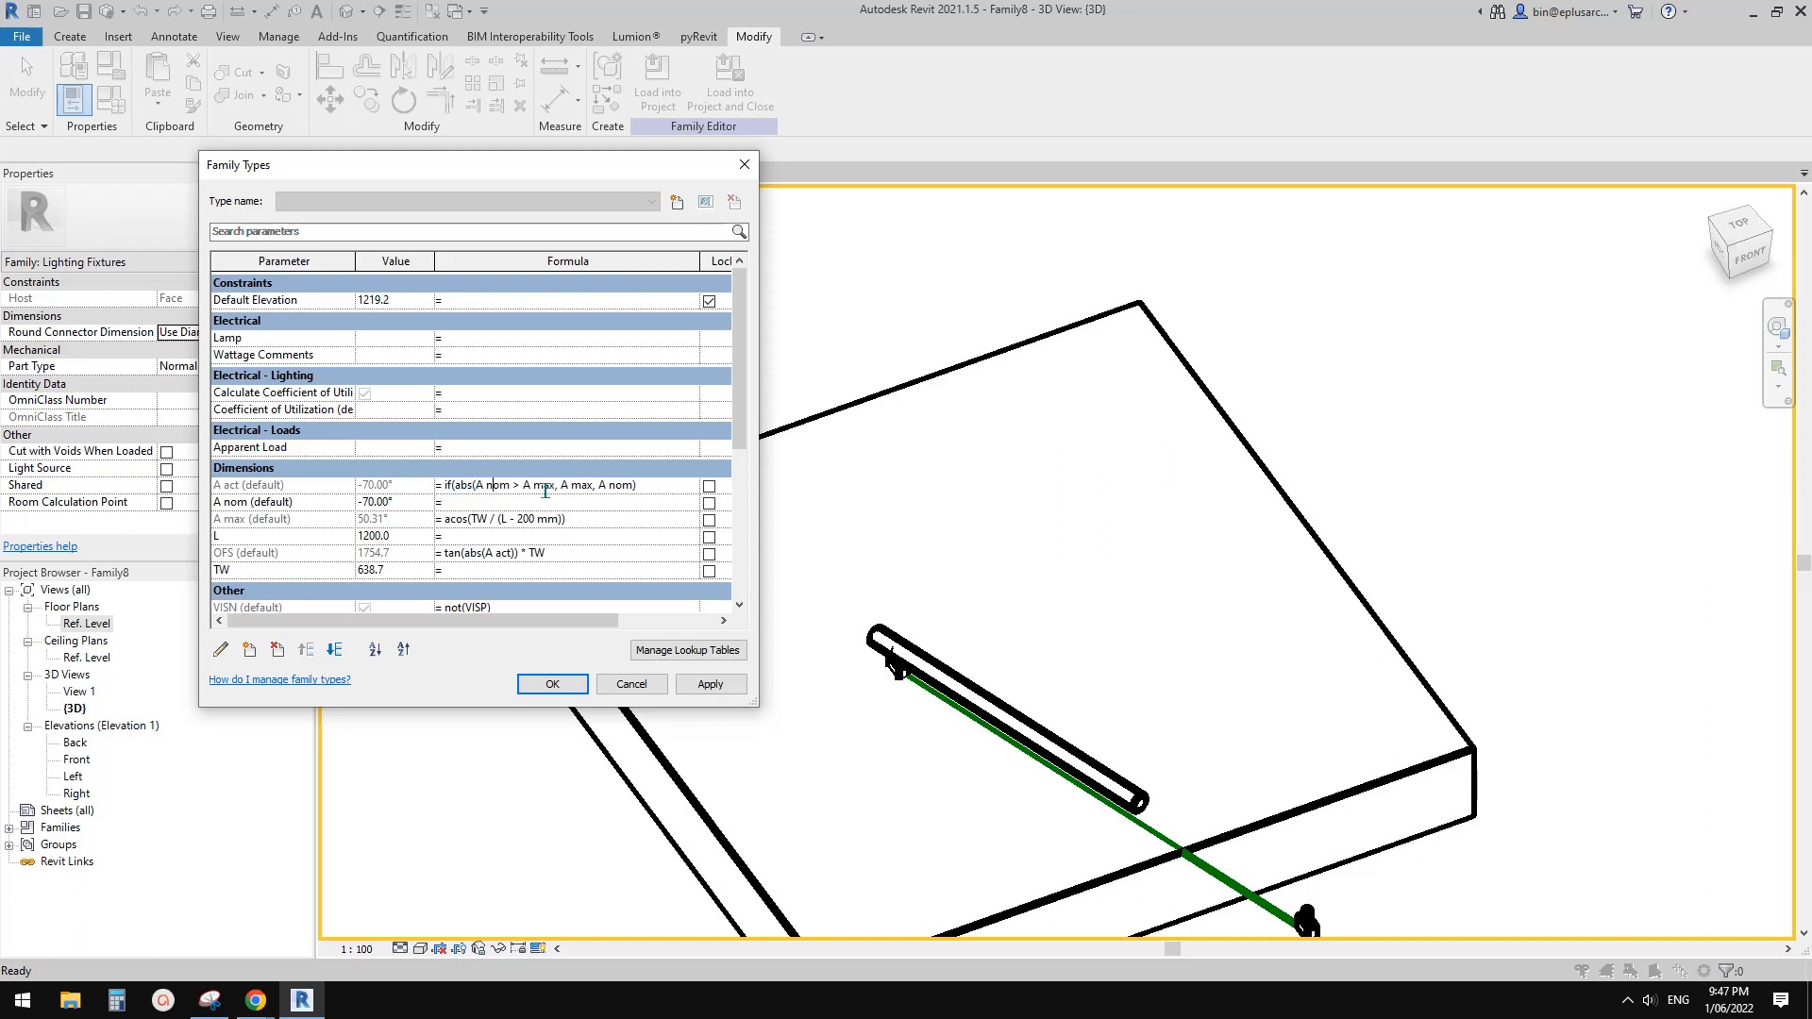
key(Right)
key(Right)
text())
text(abs()
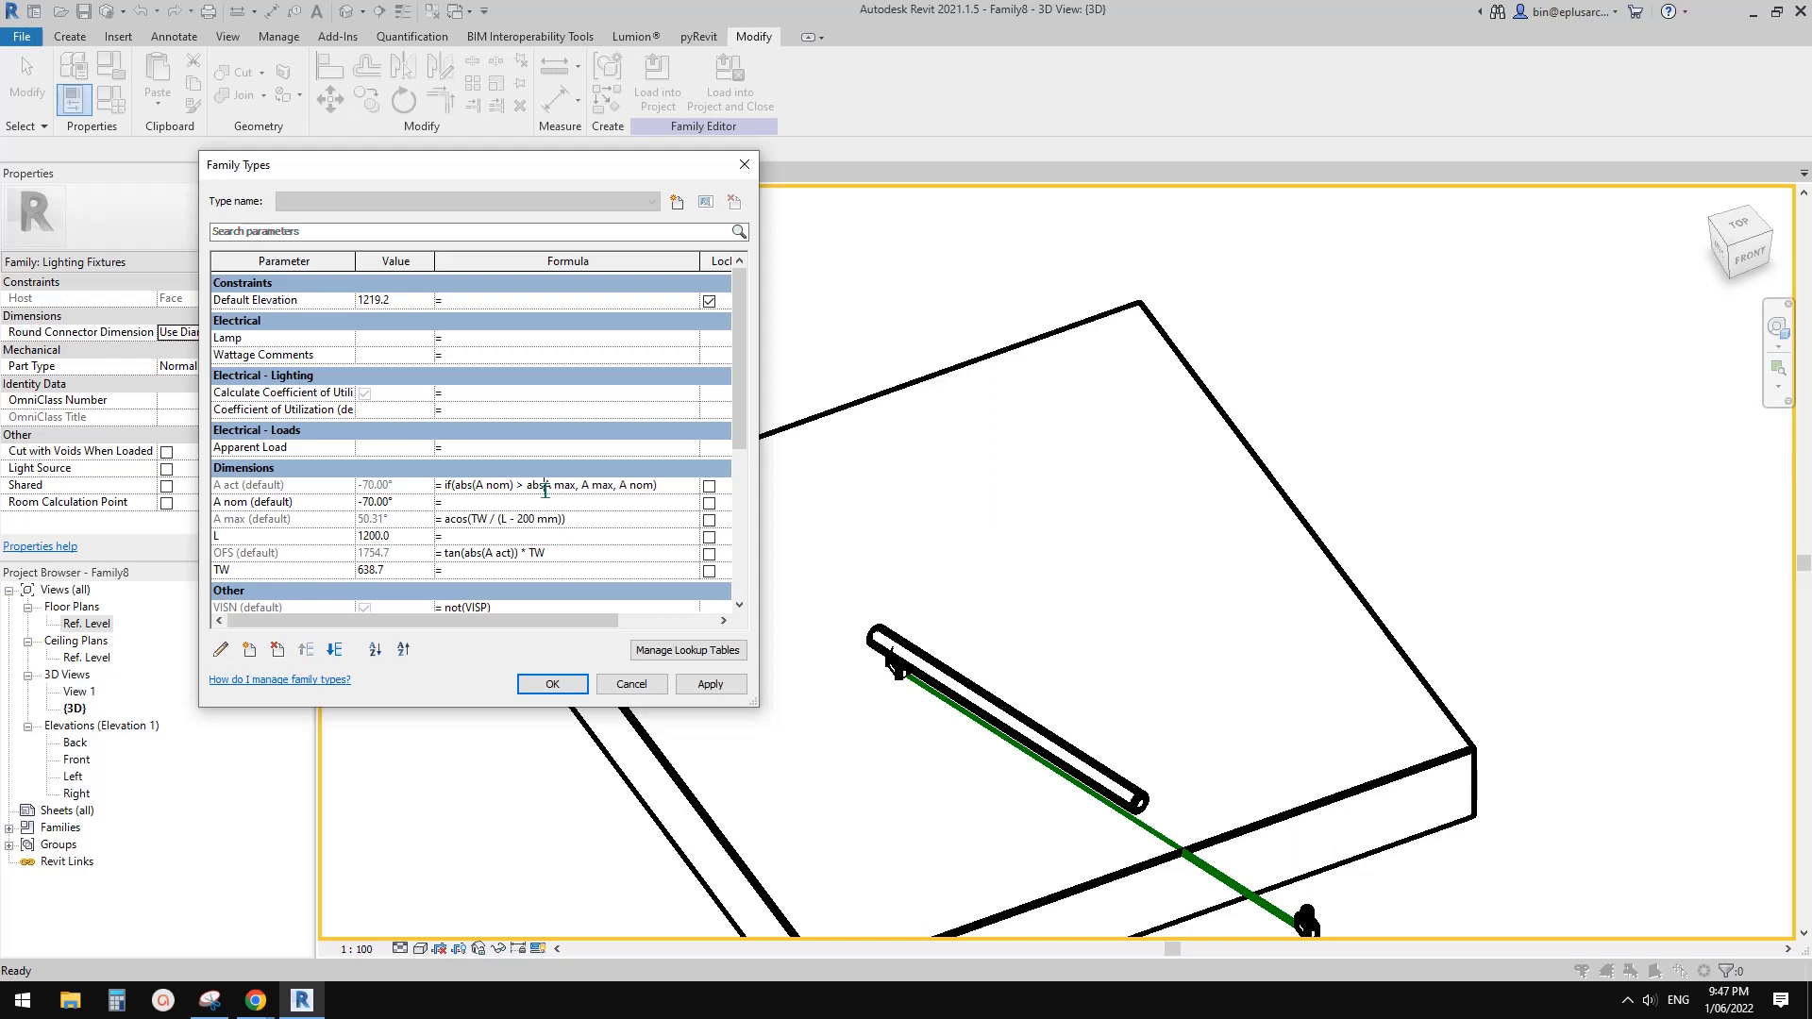
text(()
text())
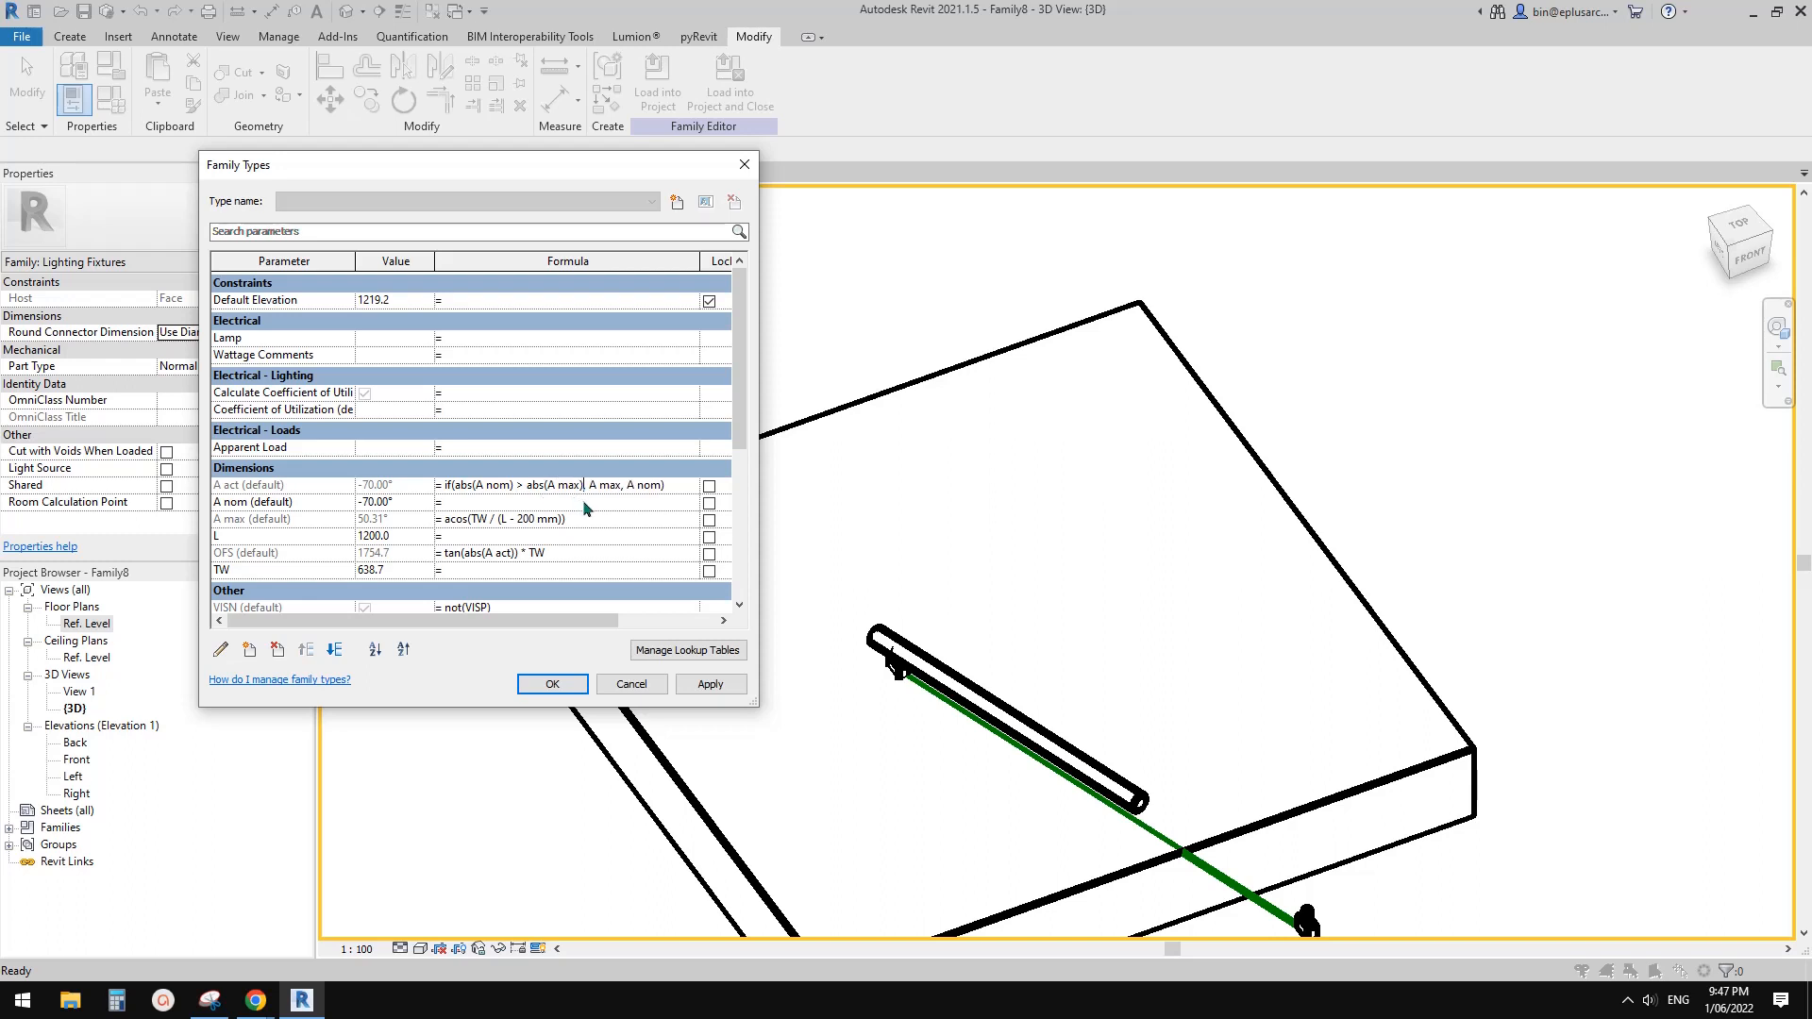
key(Return)
click(713, 685)
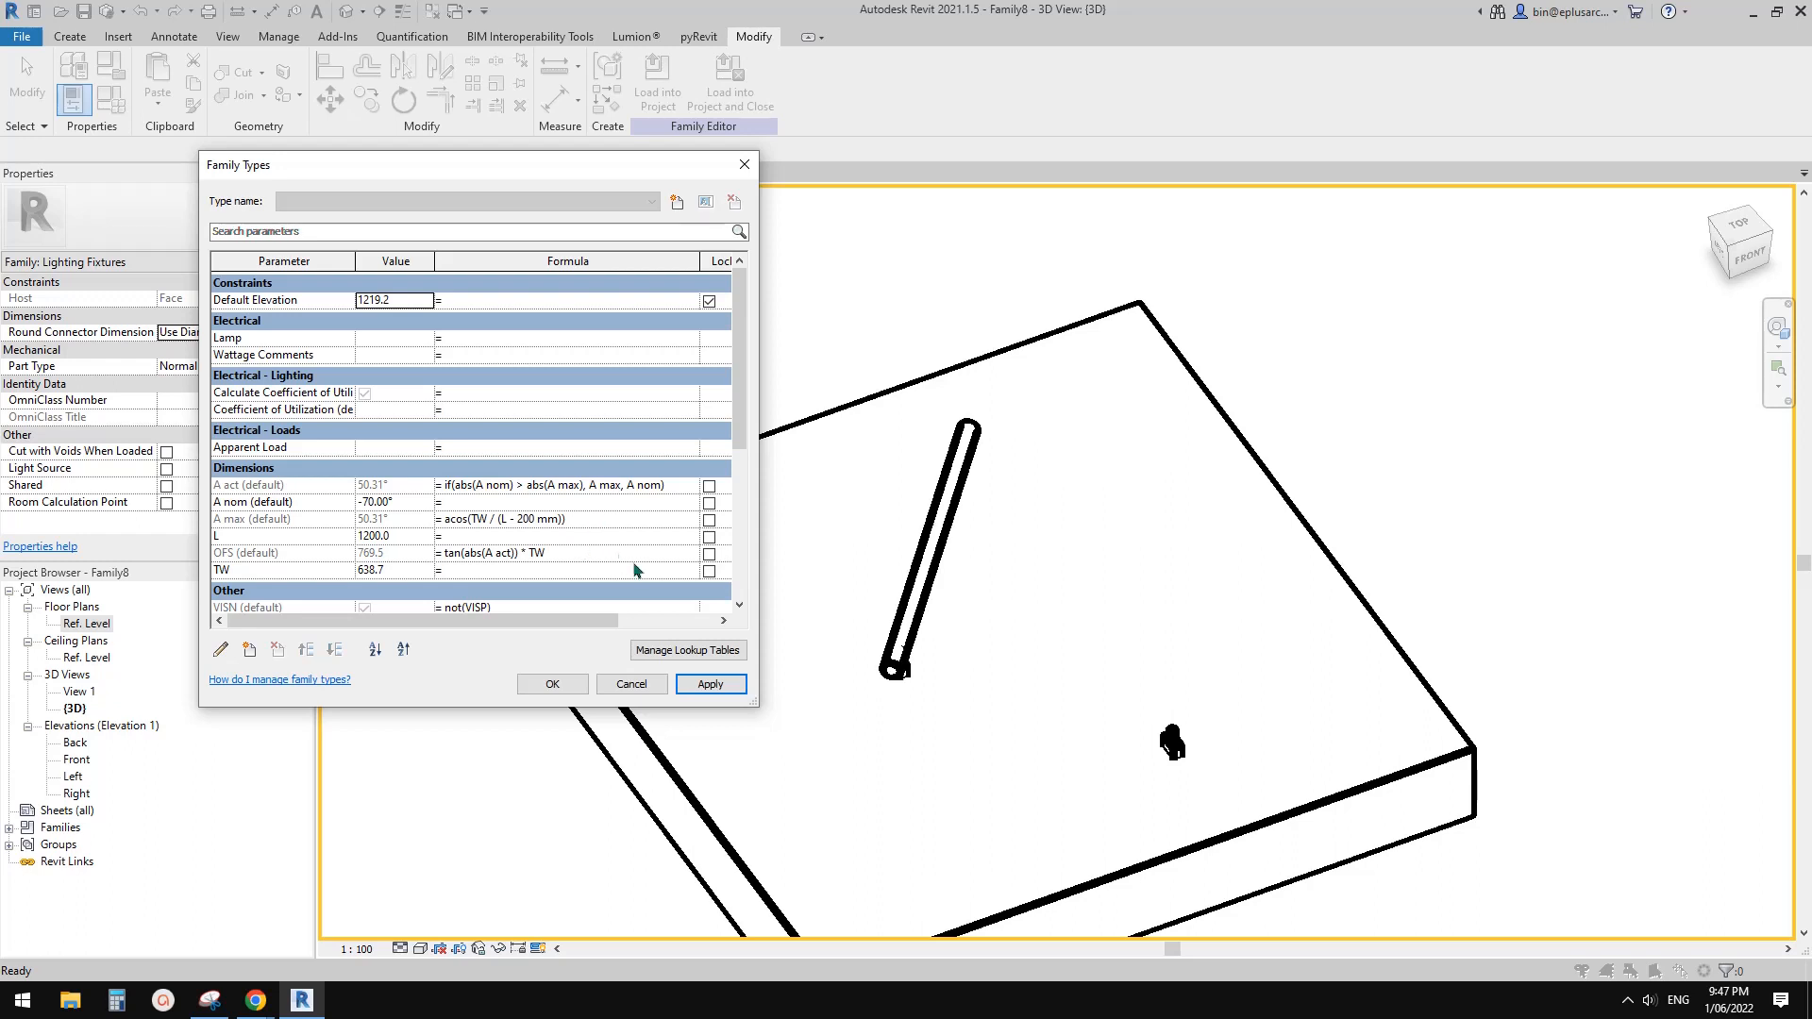
click(1625, 1001)
click(1576, 898)
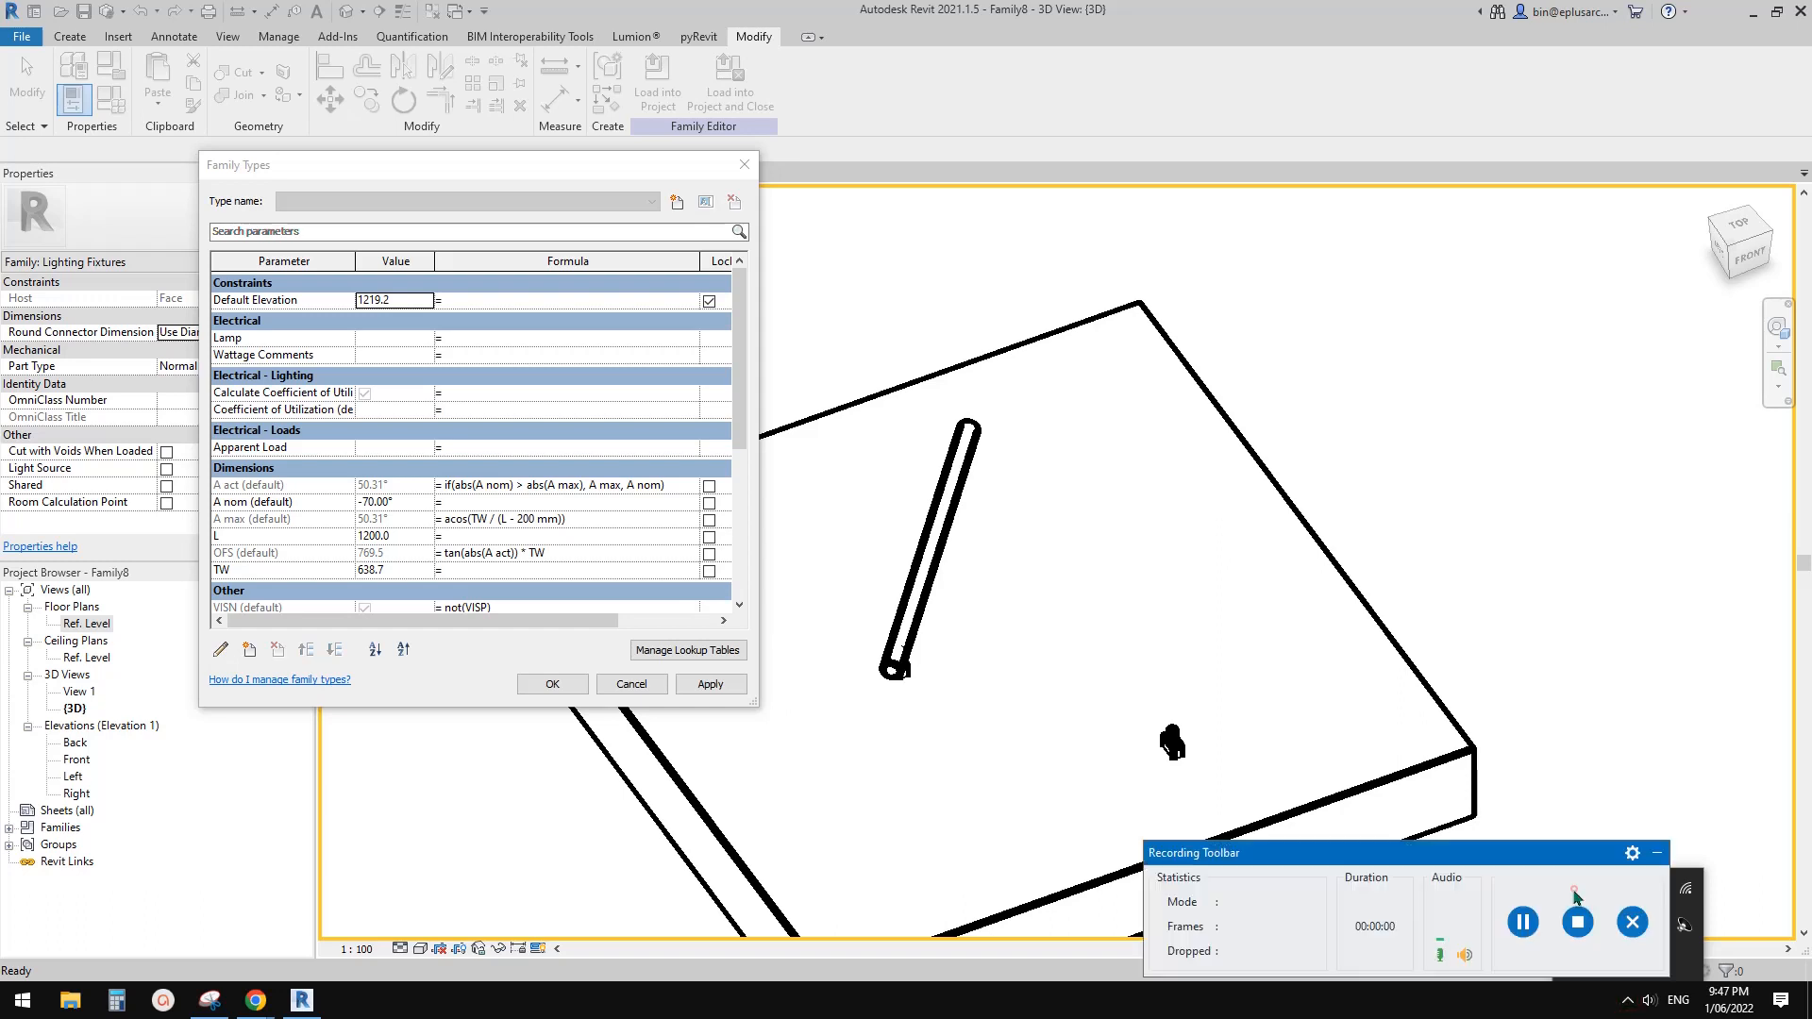
click(1523, 922)
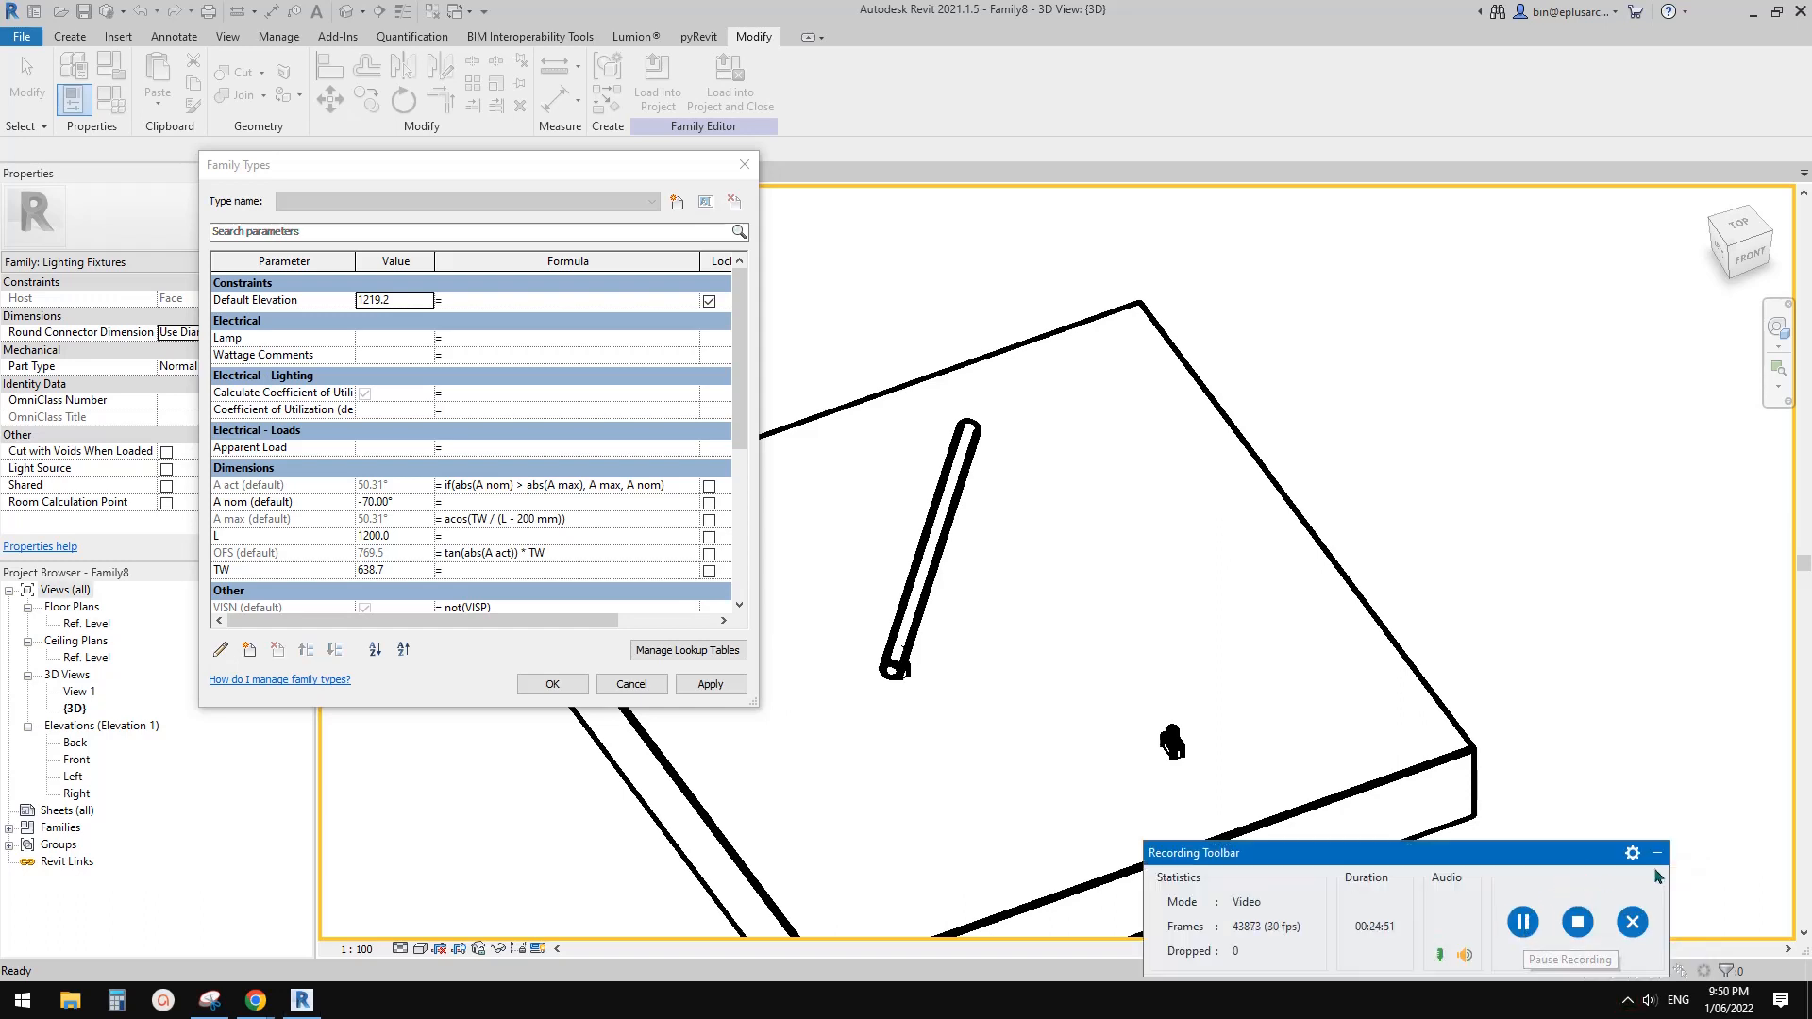
click(1655, 853)
click(1374, 947)
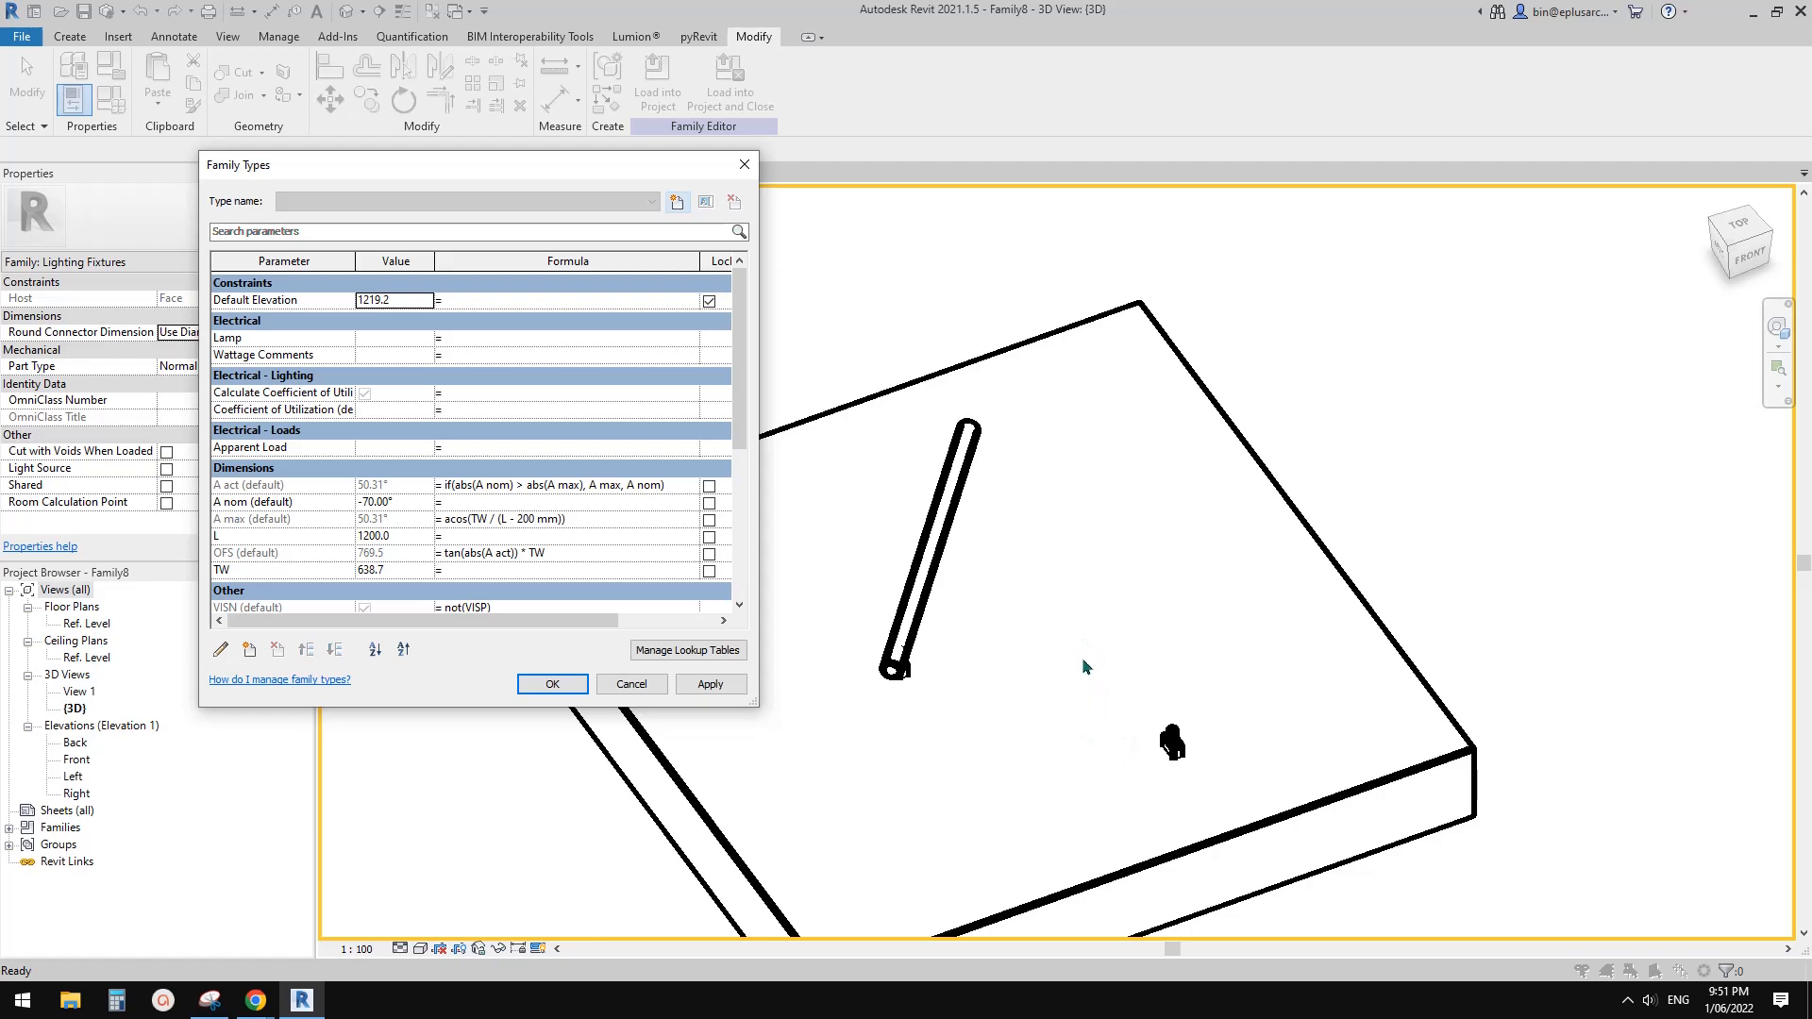
Accept the family type changes and open the Ref. Level floor plan.
click(570, 682)
double_click(114, 624)
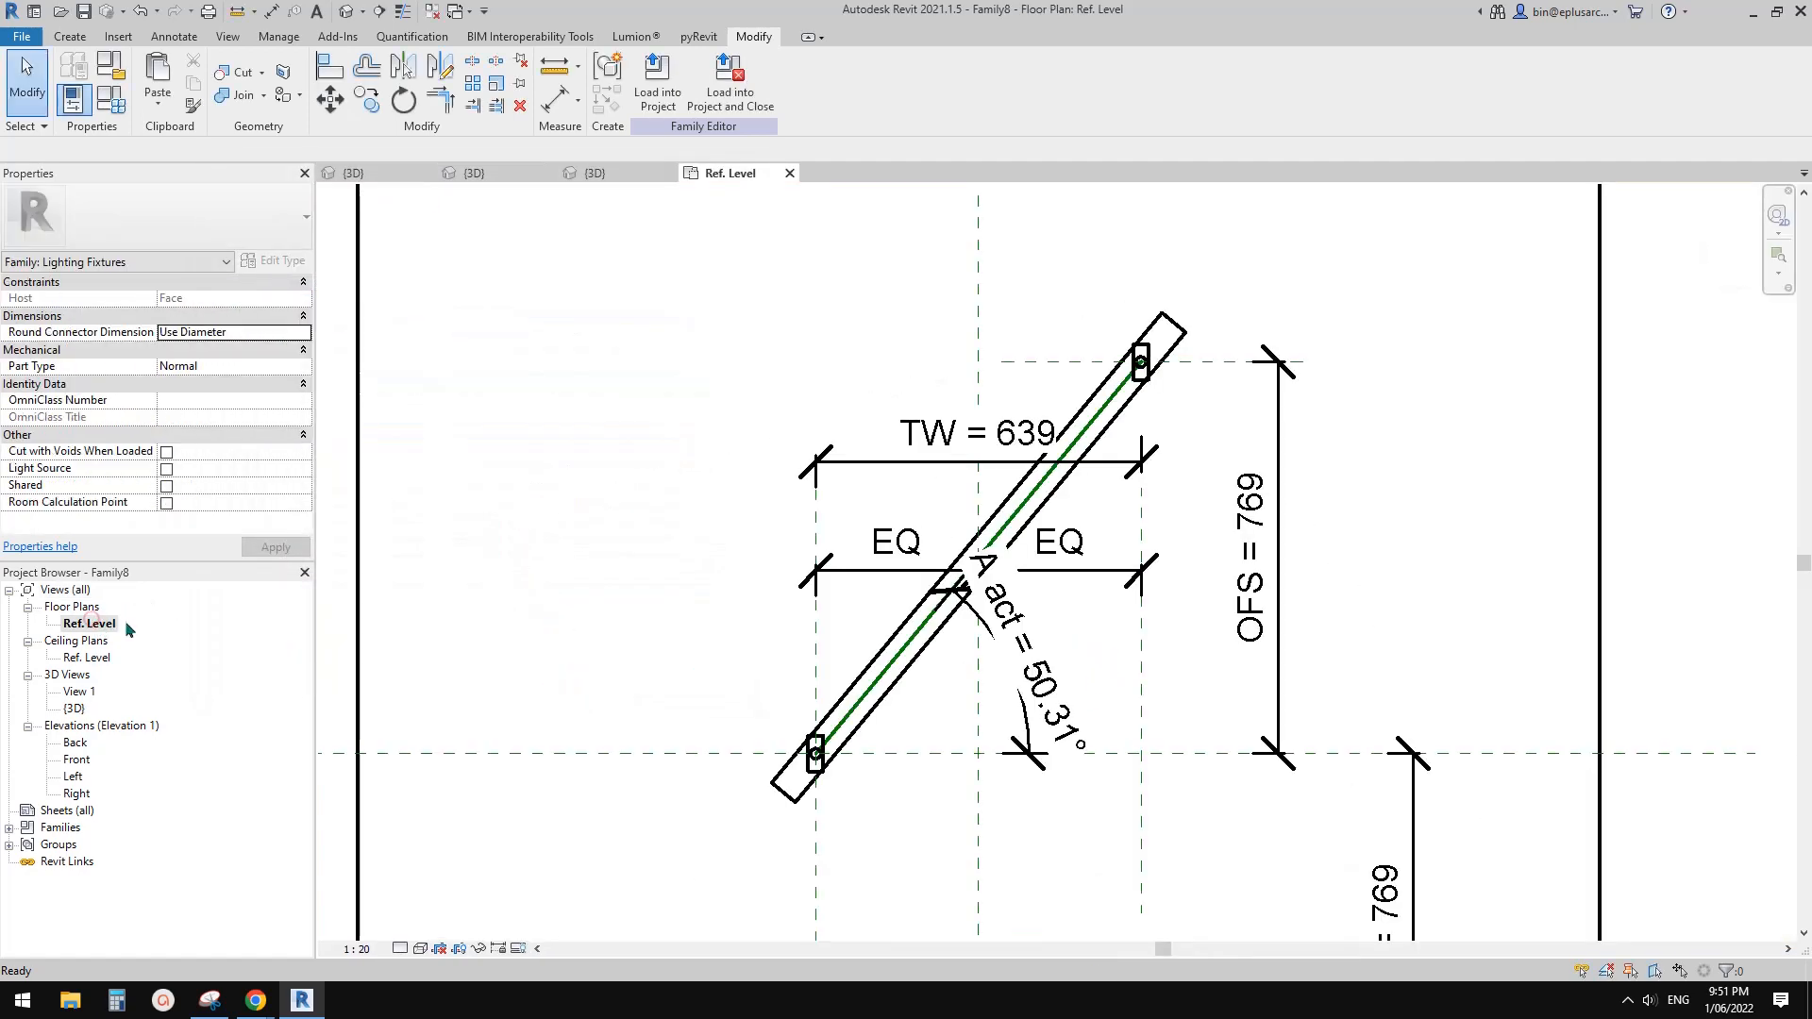
click(896, 648)
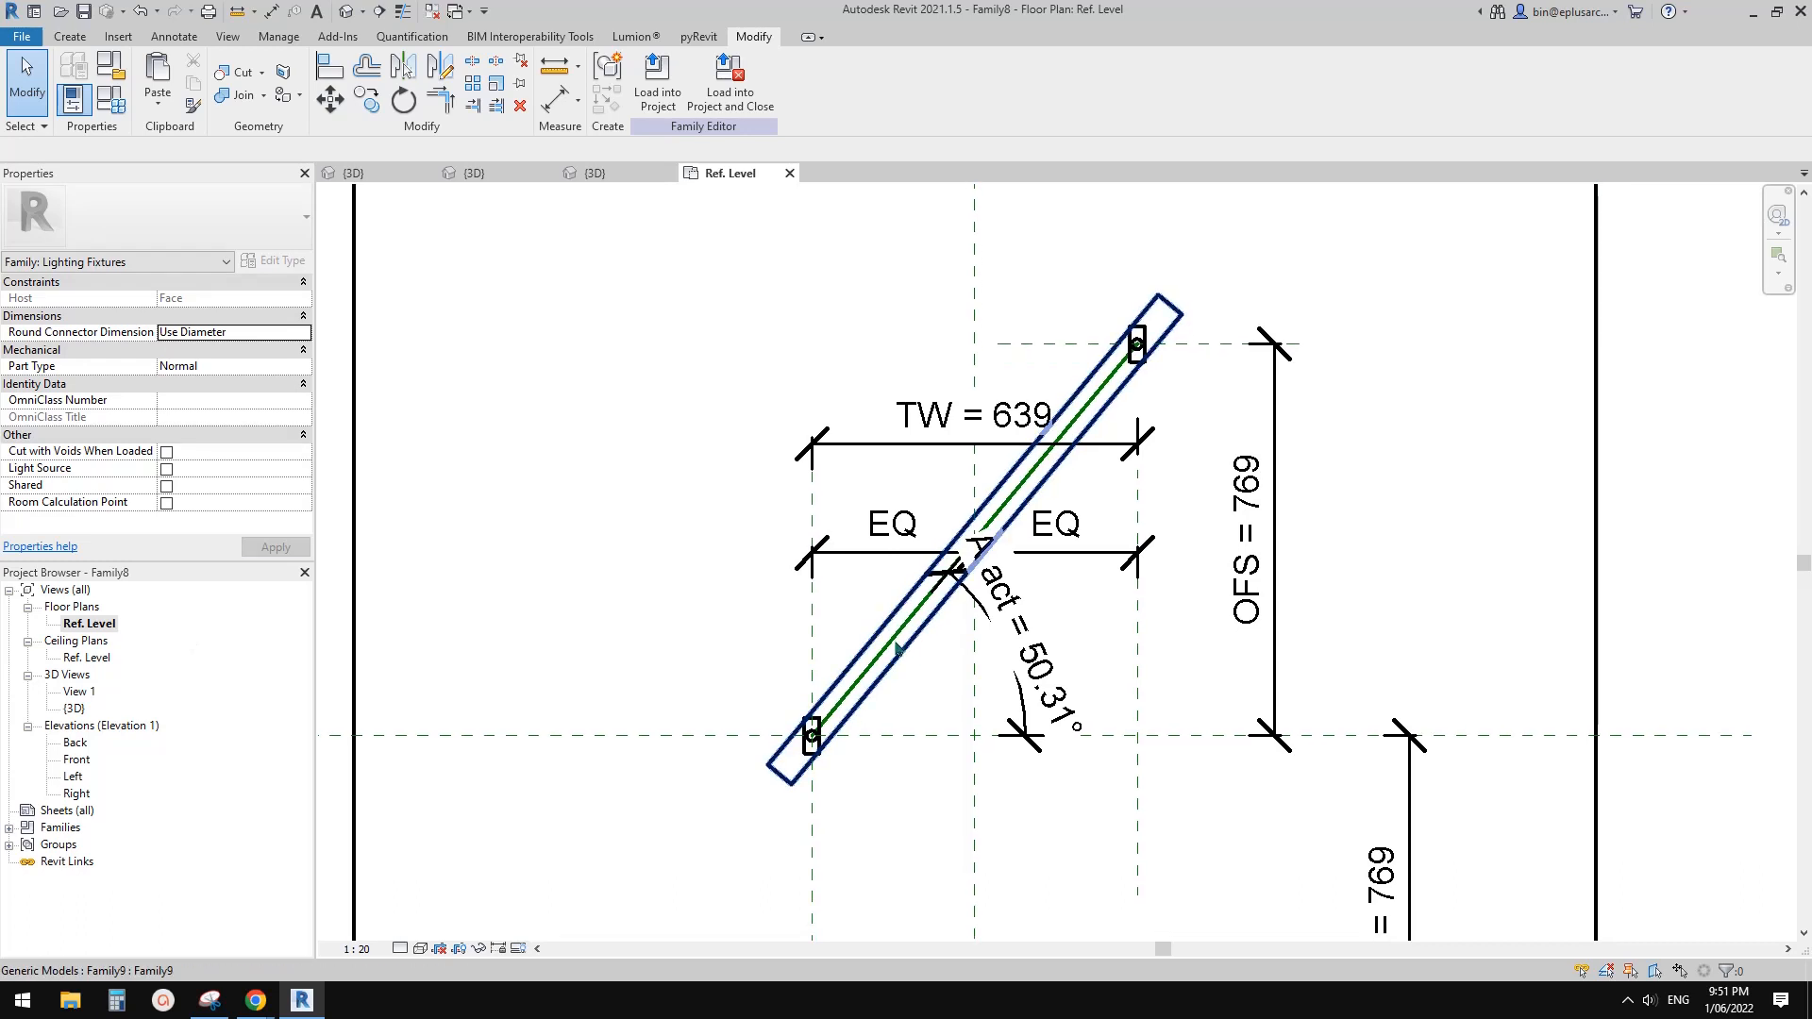
key(Tab)
scroll(897, 591, down, 2)
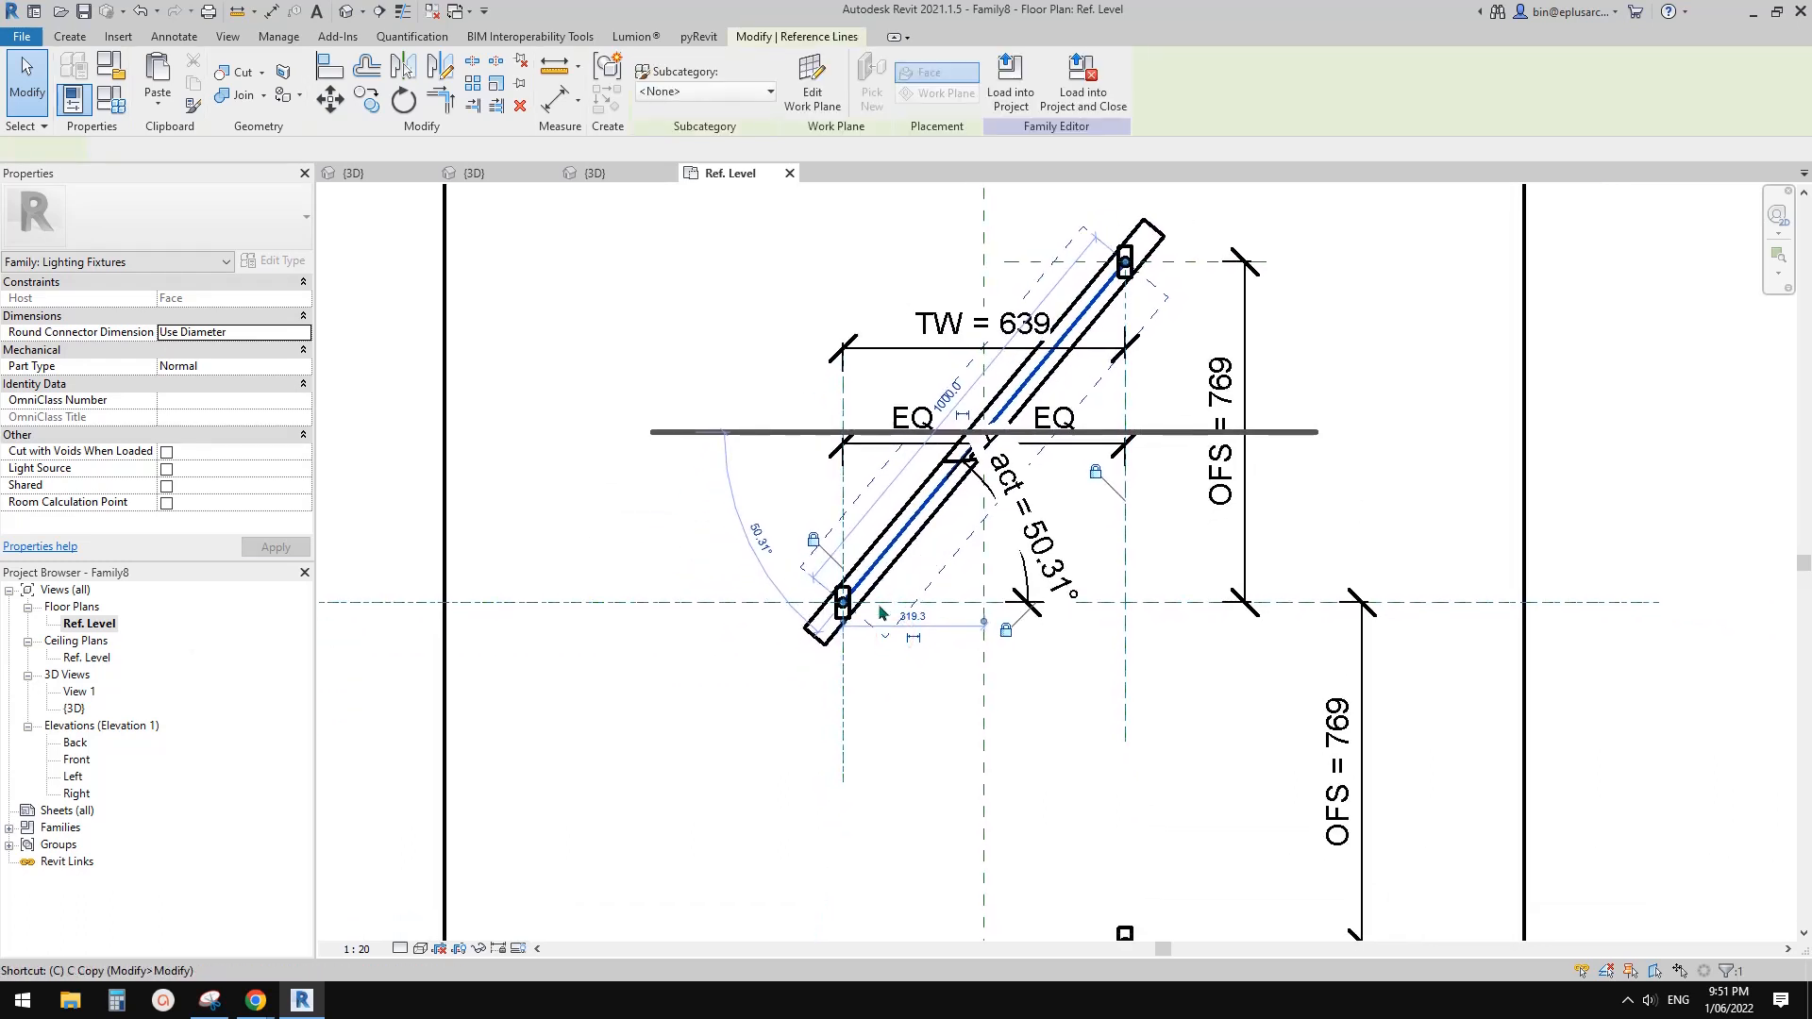
key(r)
key(p)
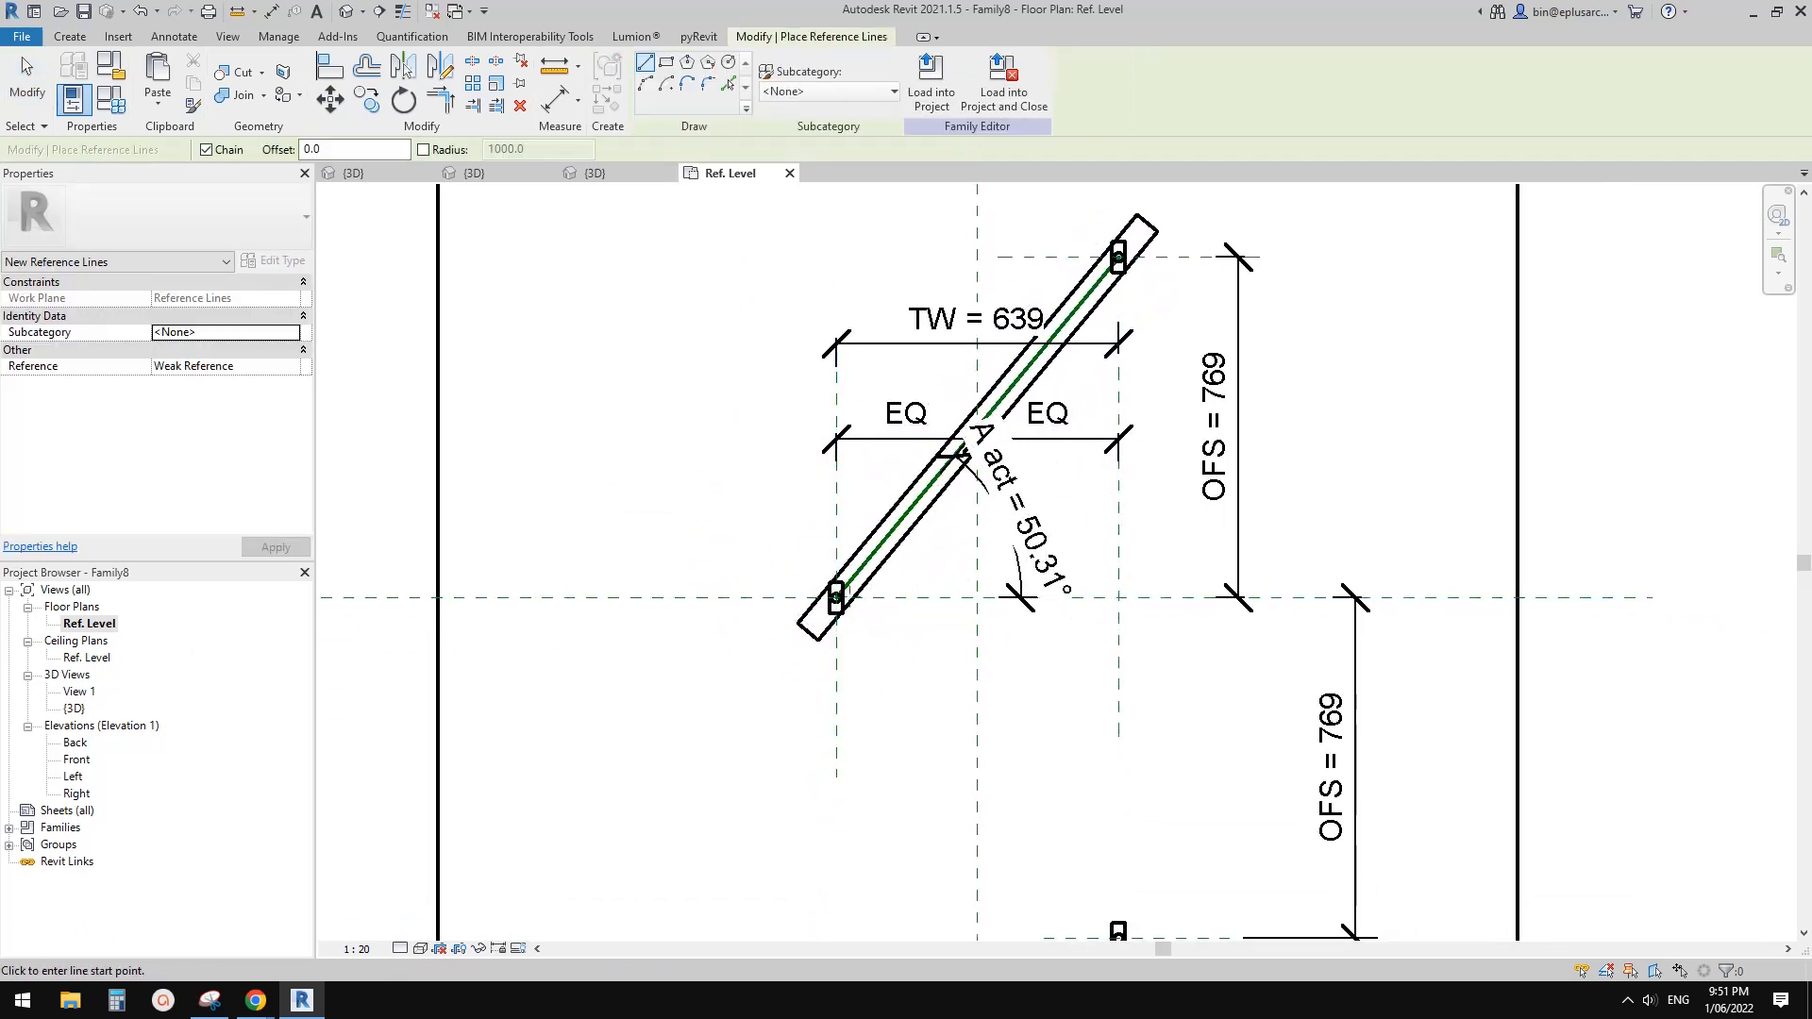
key(Escape)
Temporarily hide the angled tube with its upper brackets, reference line and dimensions in the plan.
scroll(988, 460, down, 1)
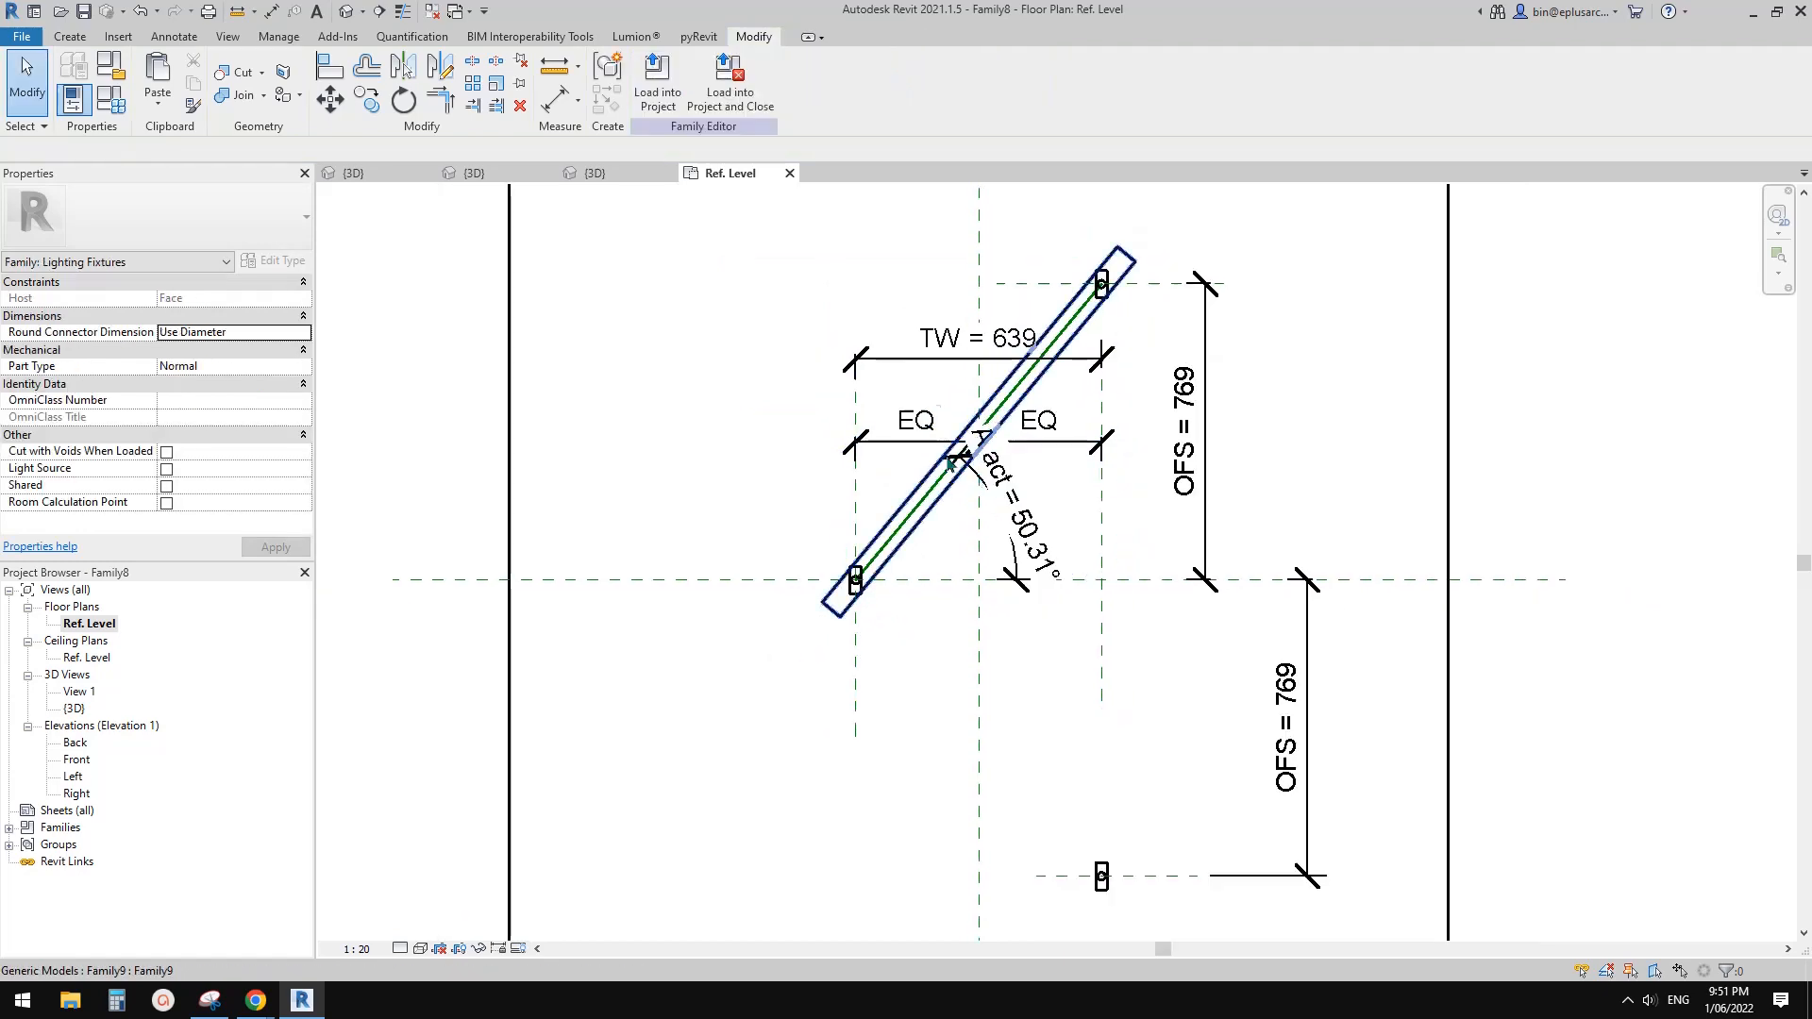
scroll(950, 464, down, 2)
drag(789, 302, 1144, 615)
key(h)
key(h)
scroll(923, 521, up, 1)
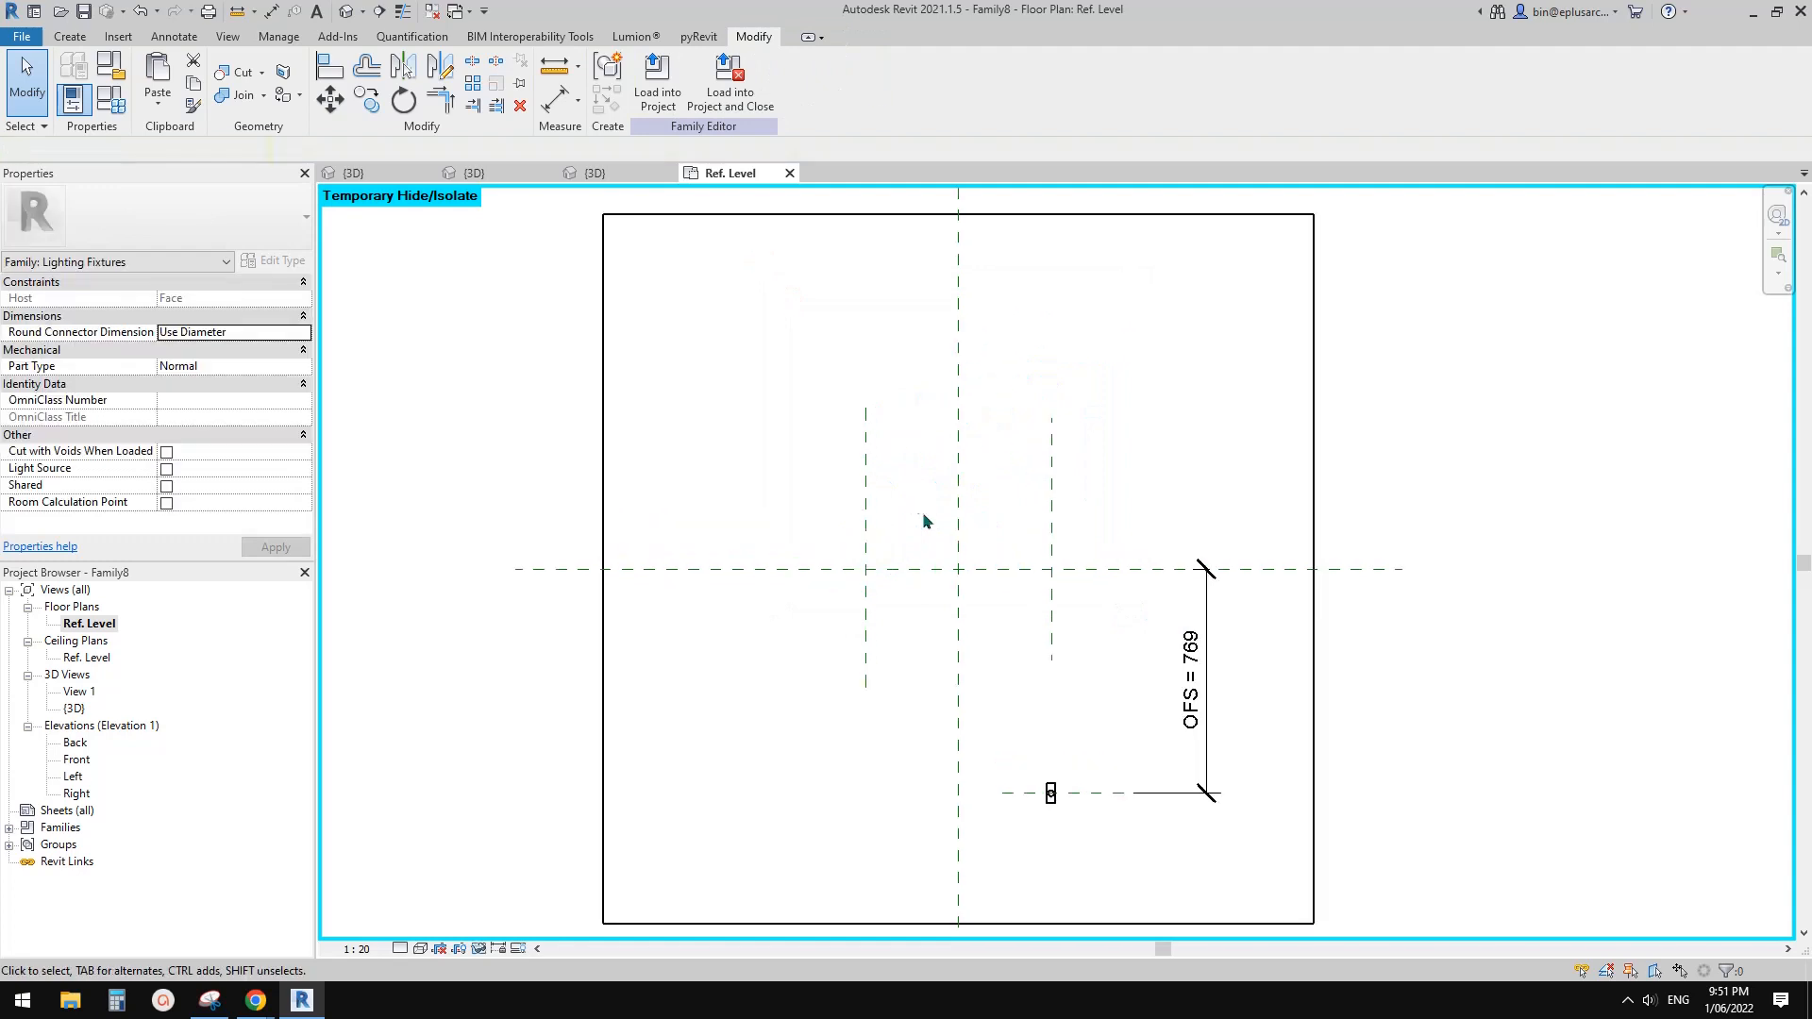
With Chain off, draw a reference line about 684 mm long, sloping down about 21° between the outer vertical reference planes, and lock both ends.
click(70, 36)
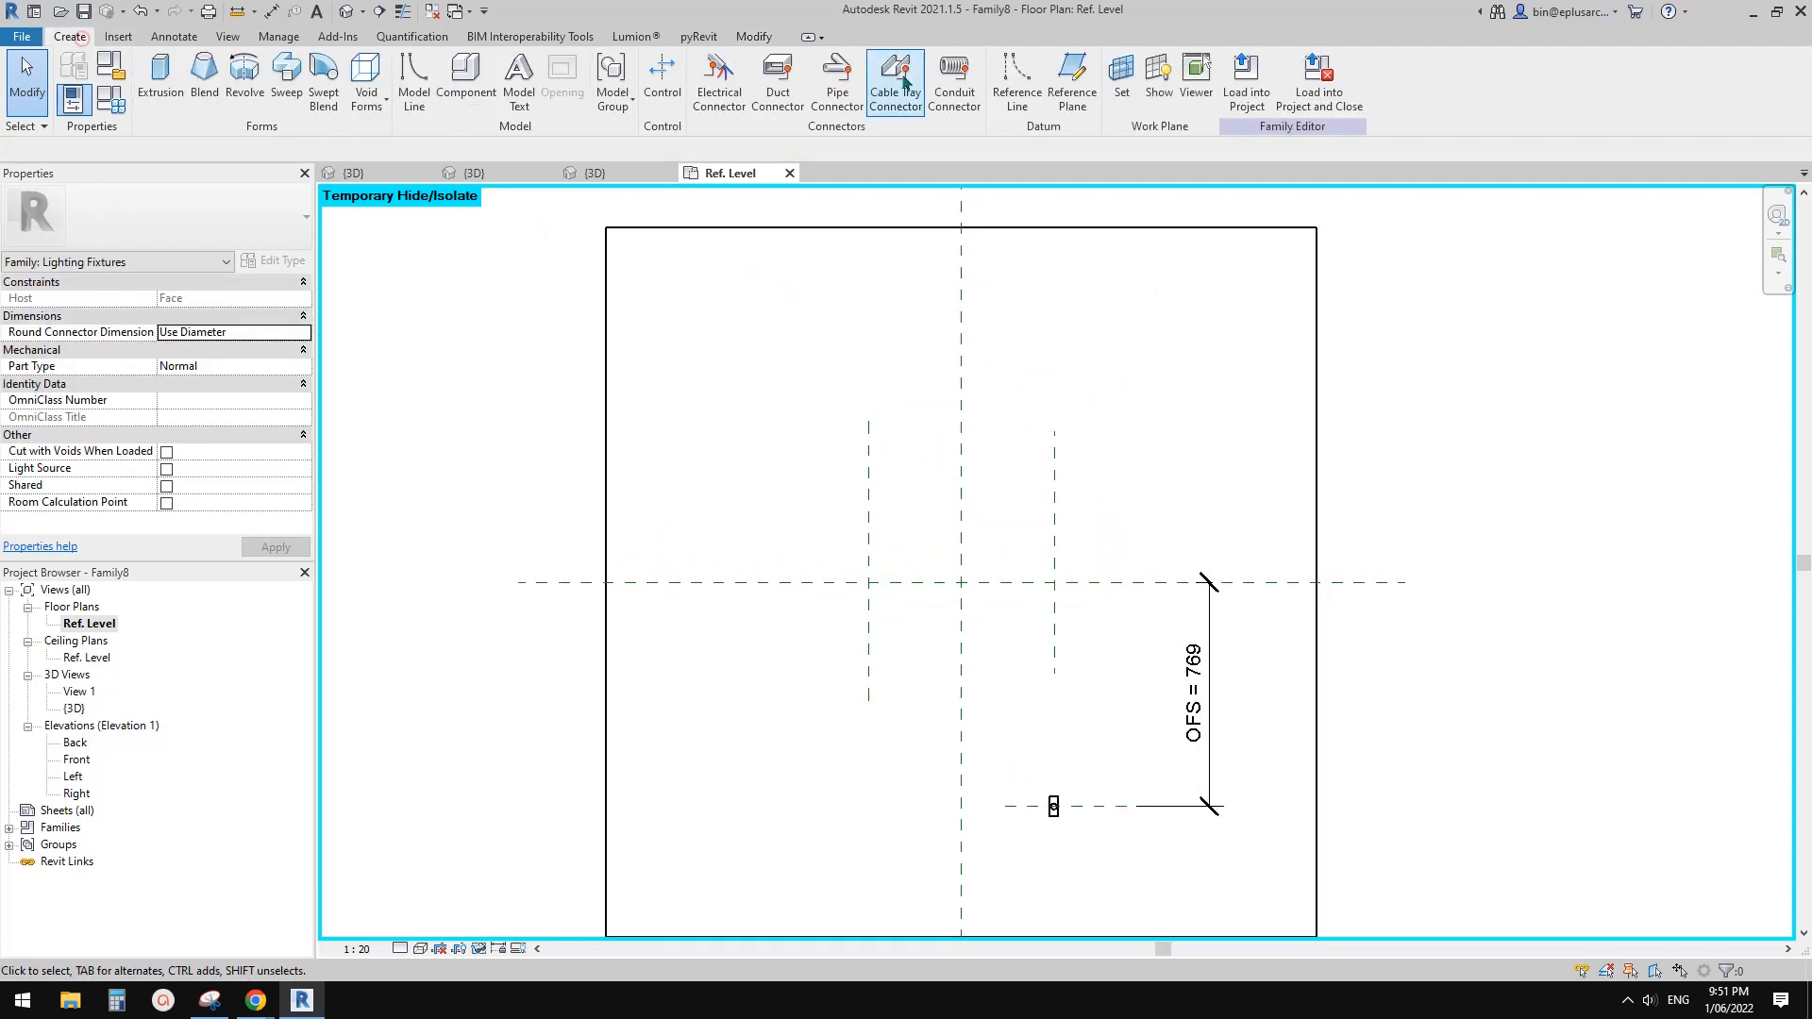
click(1031, 102)
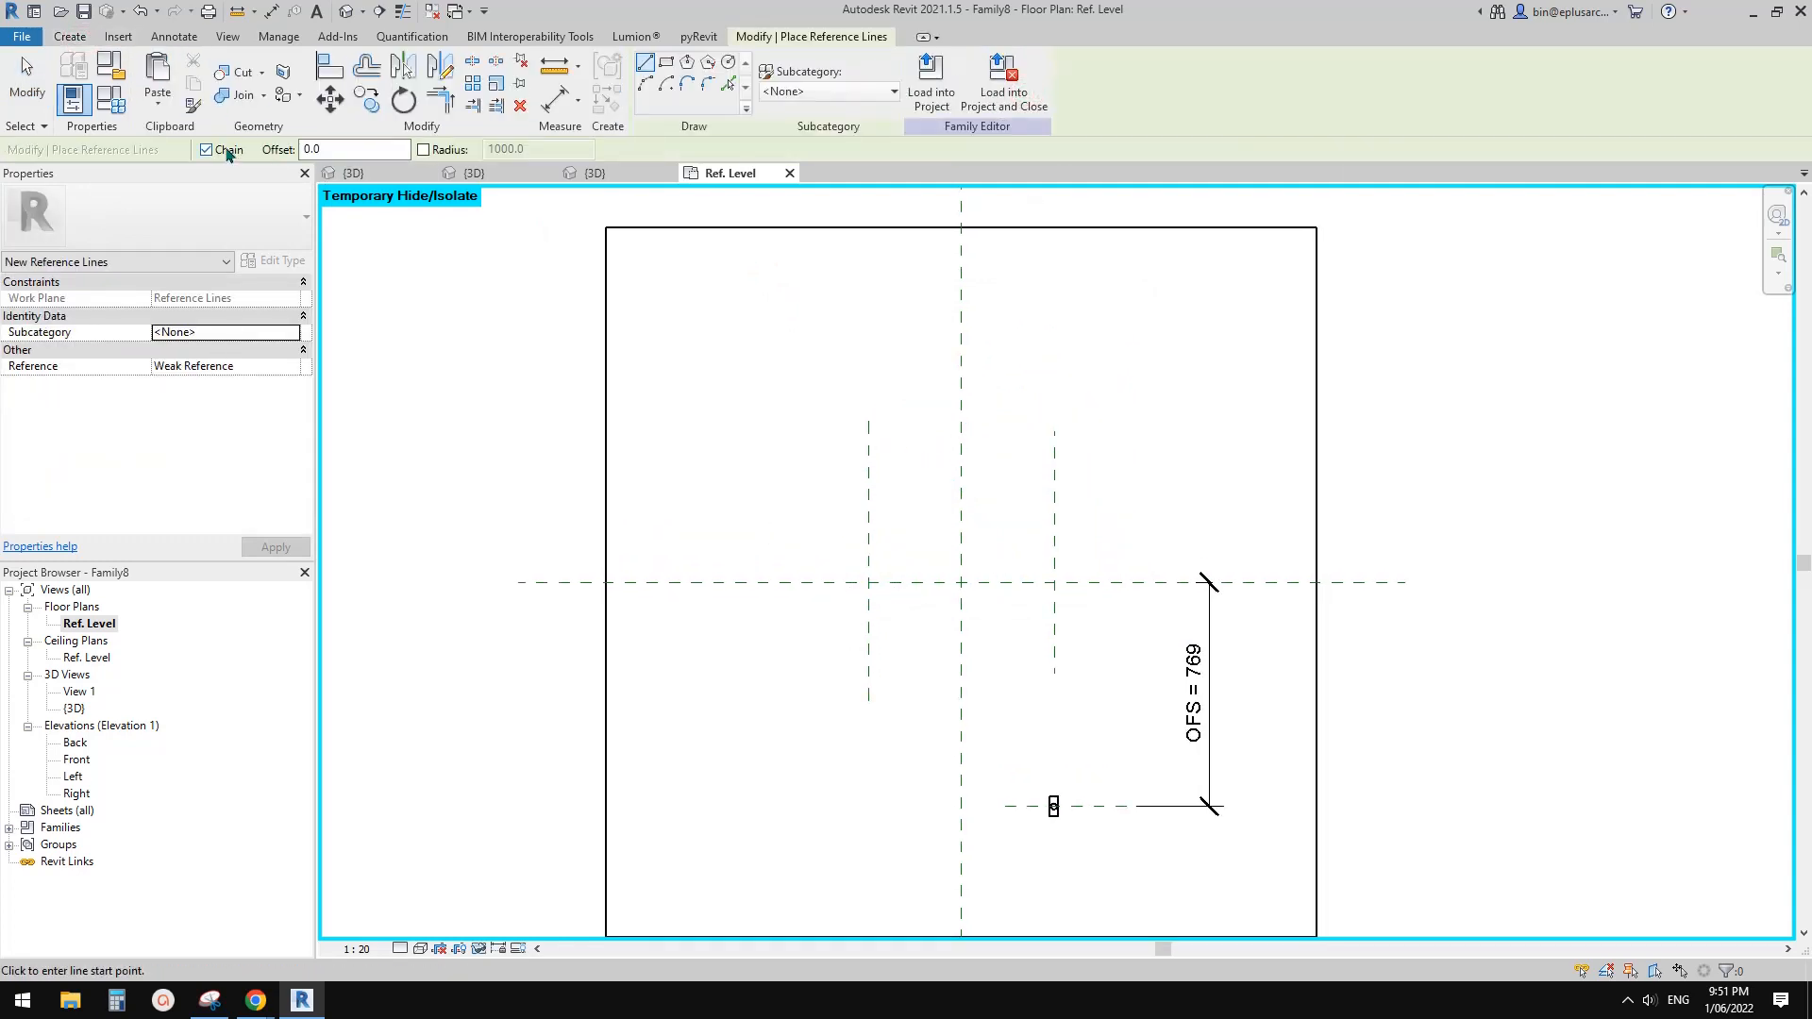
click(207, 149)
click(869, 582)
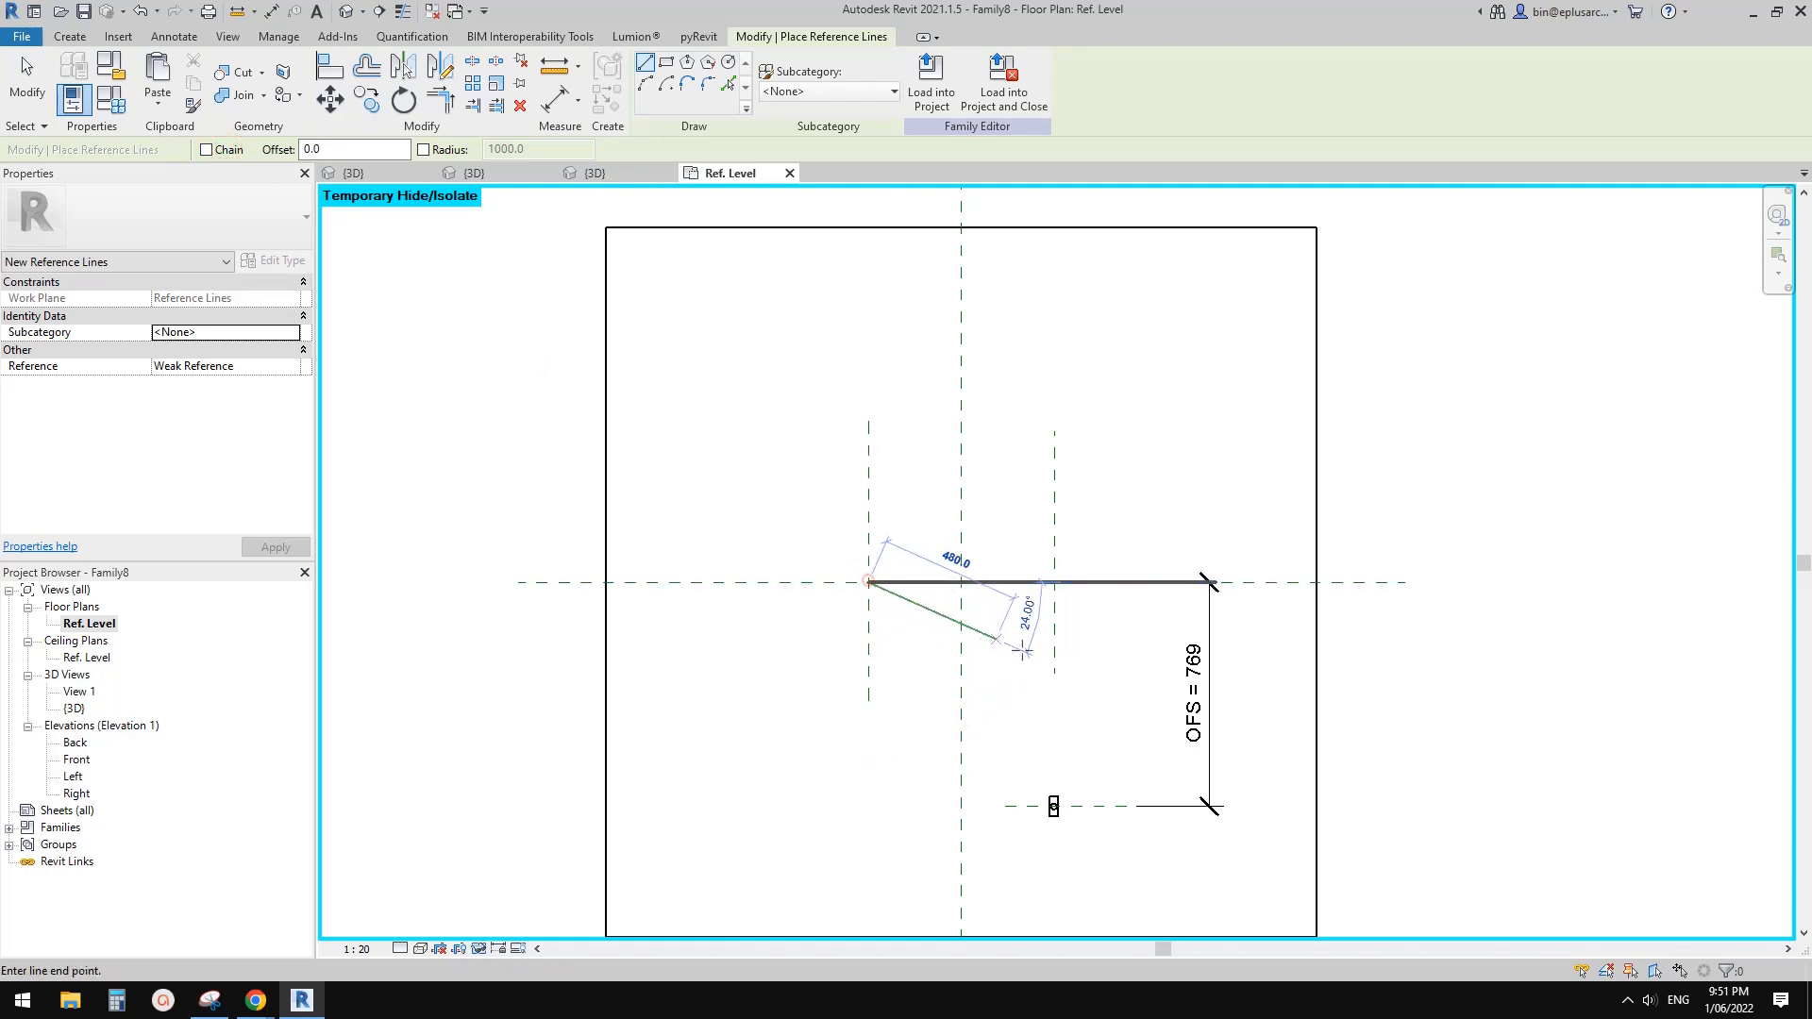
click(1054, 653)
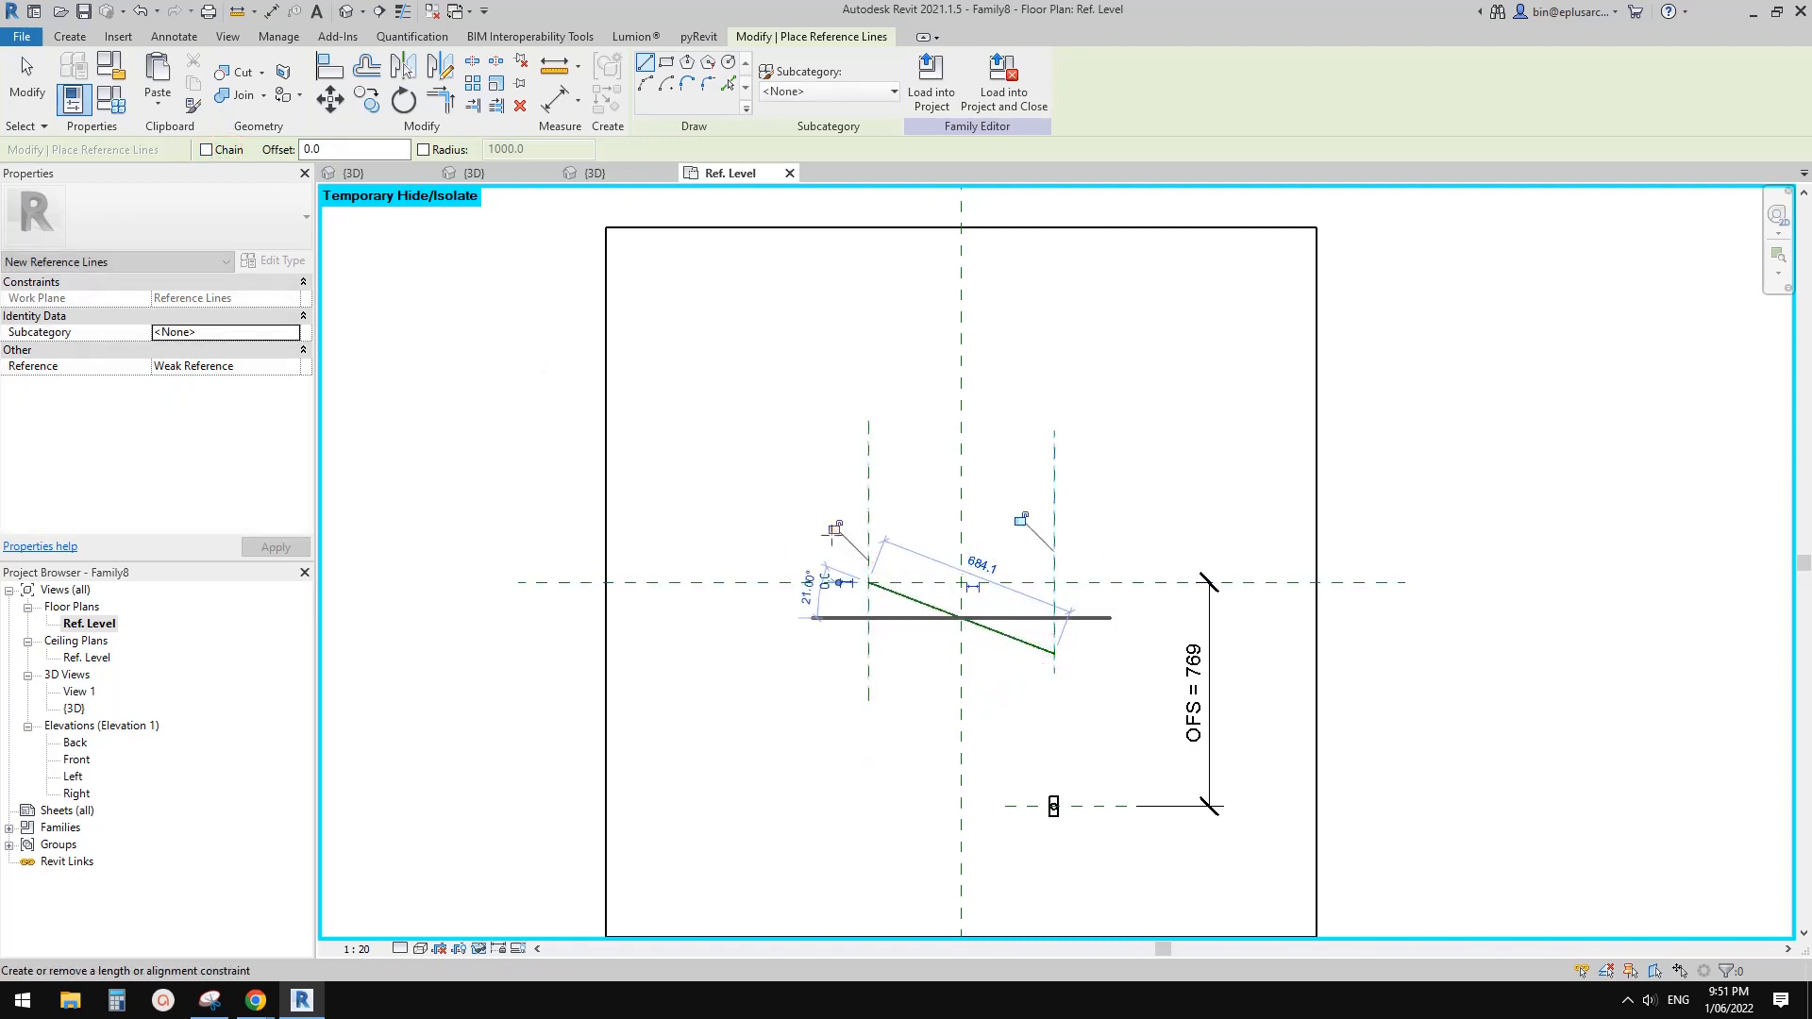
scroll(1040, 539, up, 2)
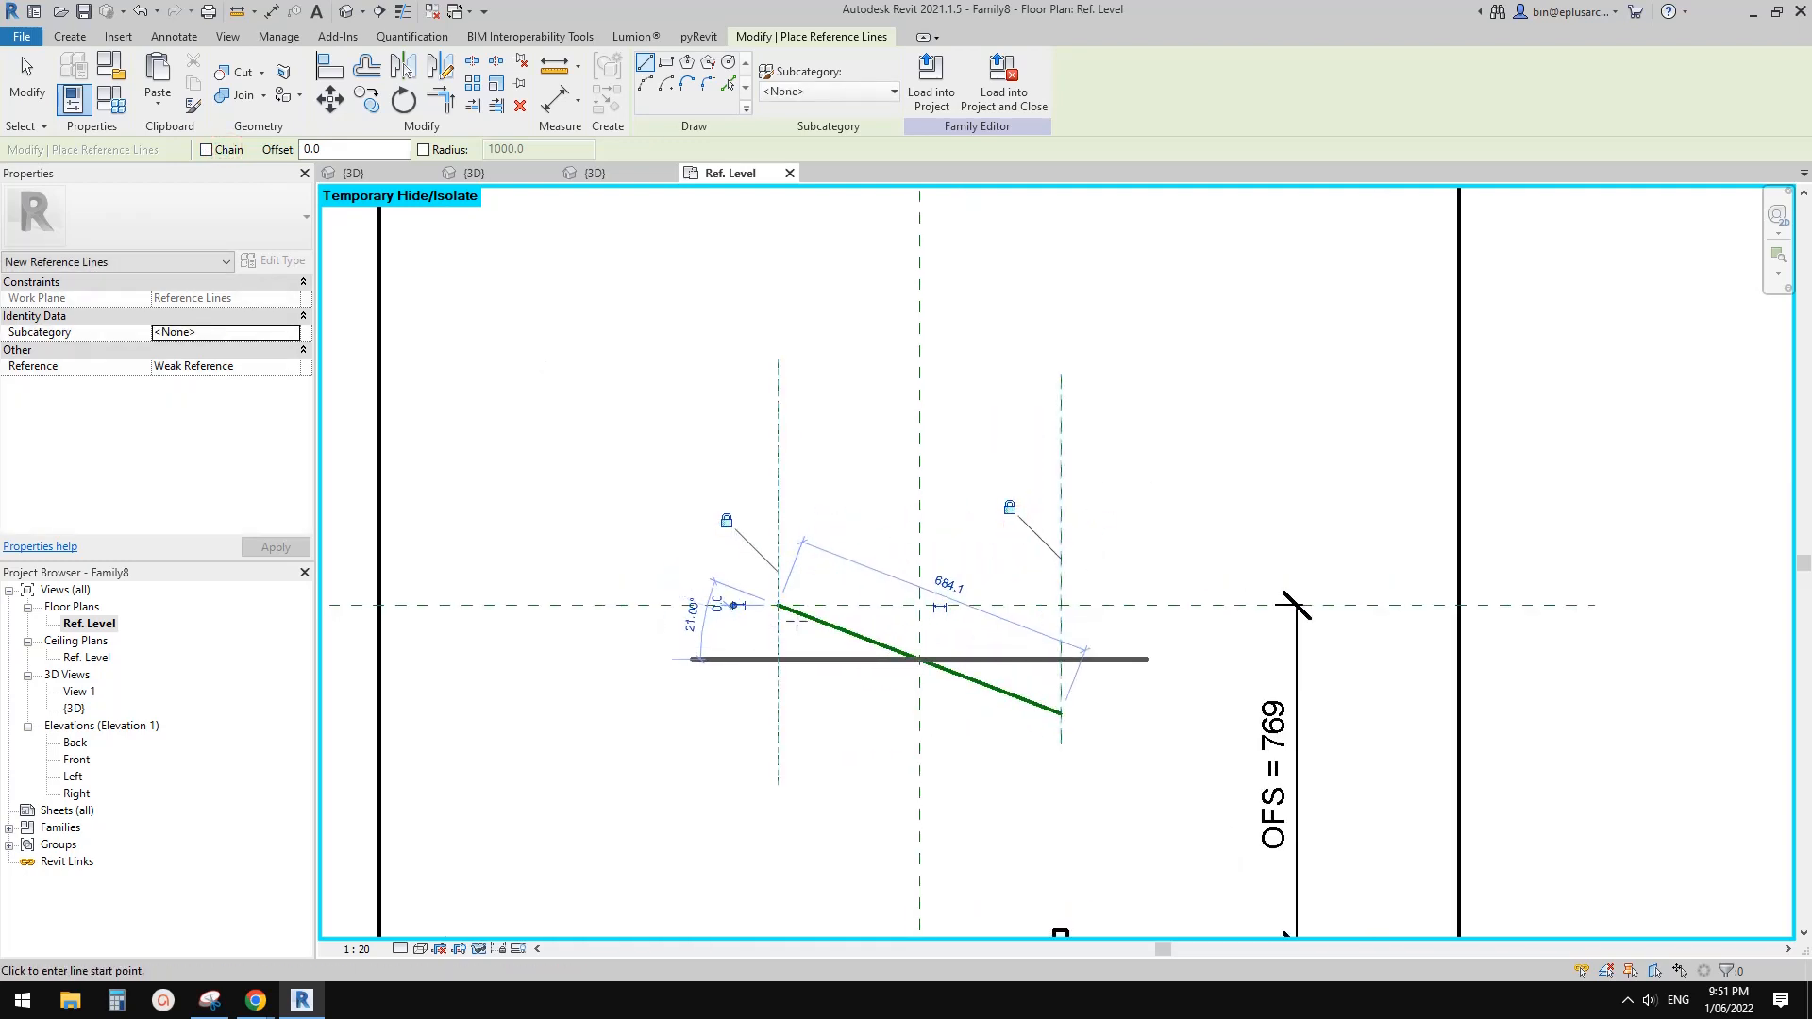
key(Escape)
Align the new reference line's left endpoint to the horizontal centre reference plane and lock the alignment.
key(a)
key(l)
click(757, 606)
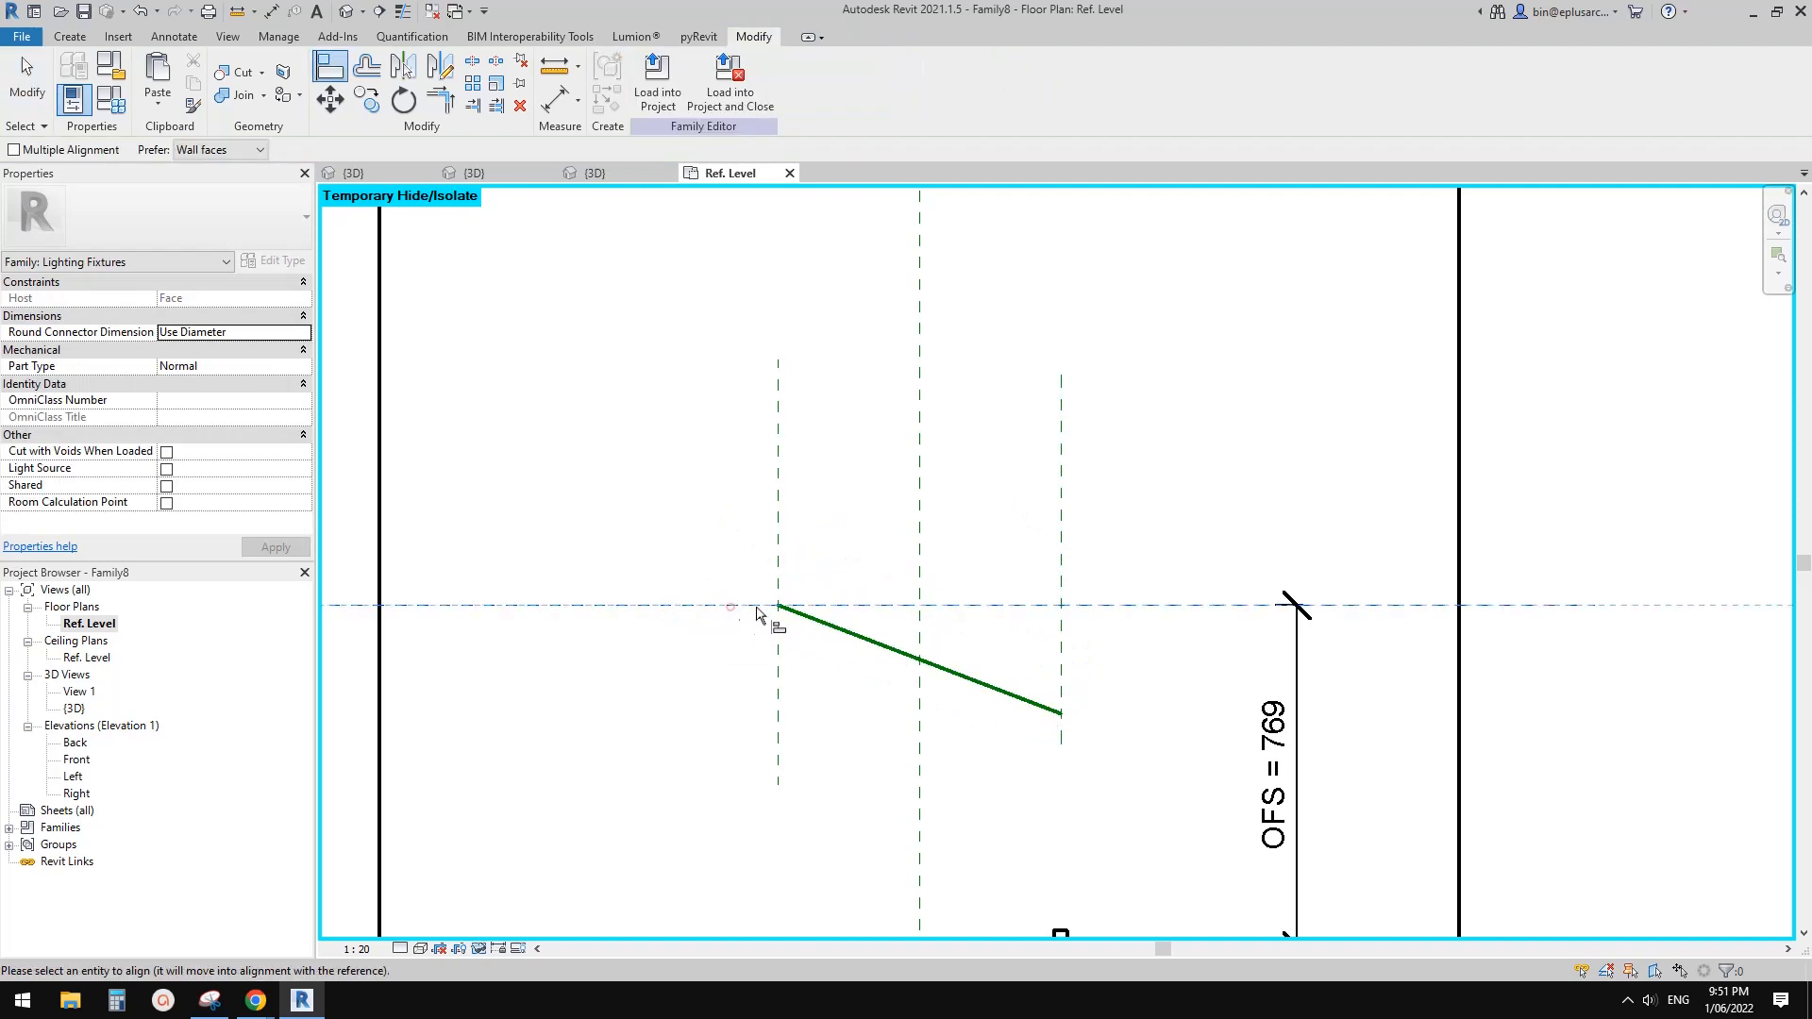
click(795, 614)
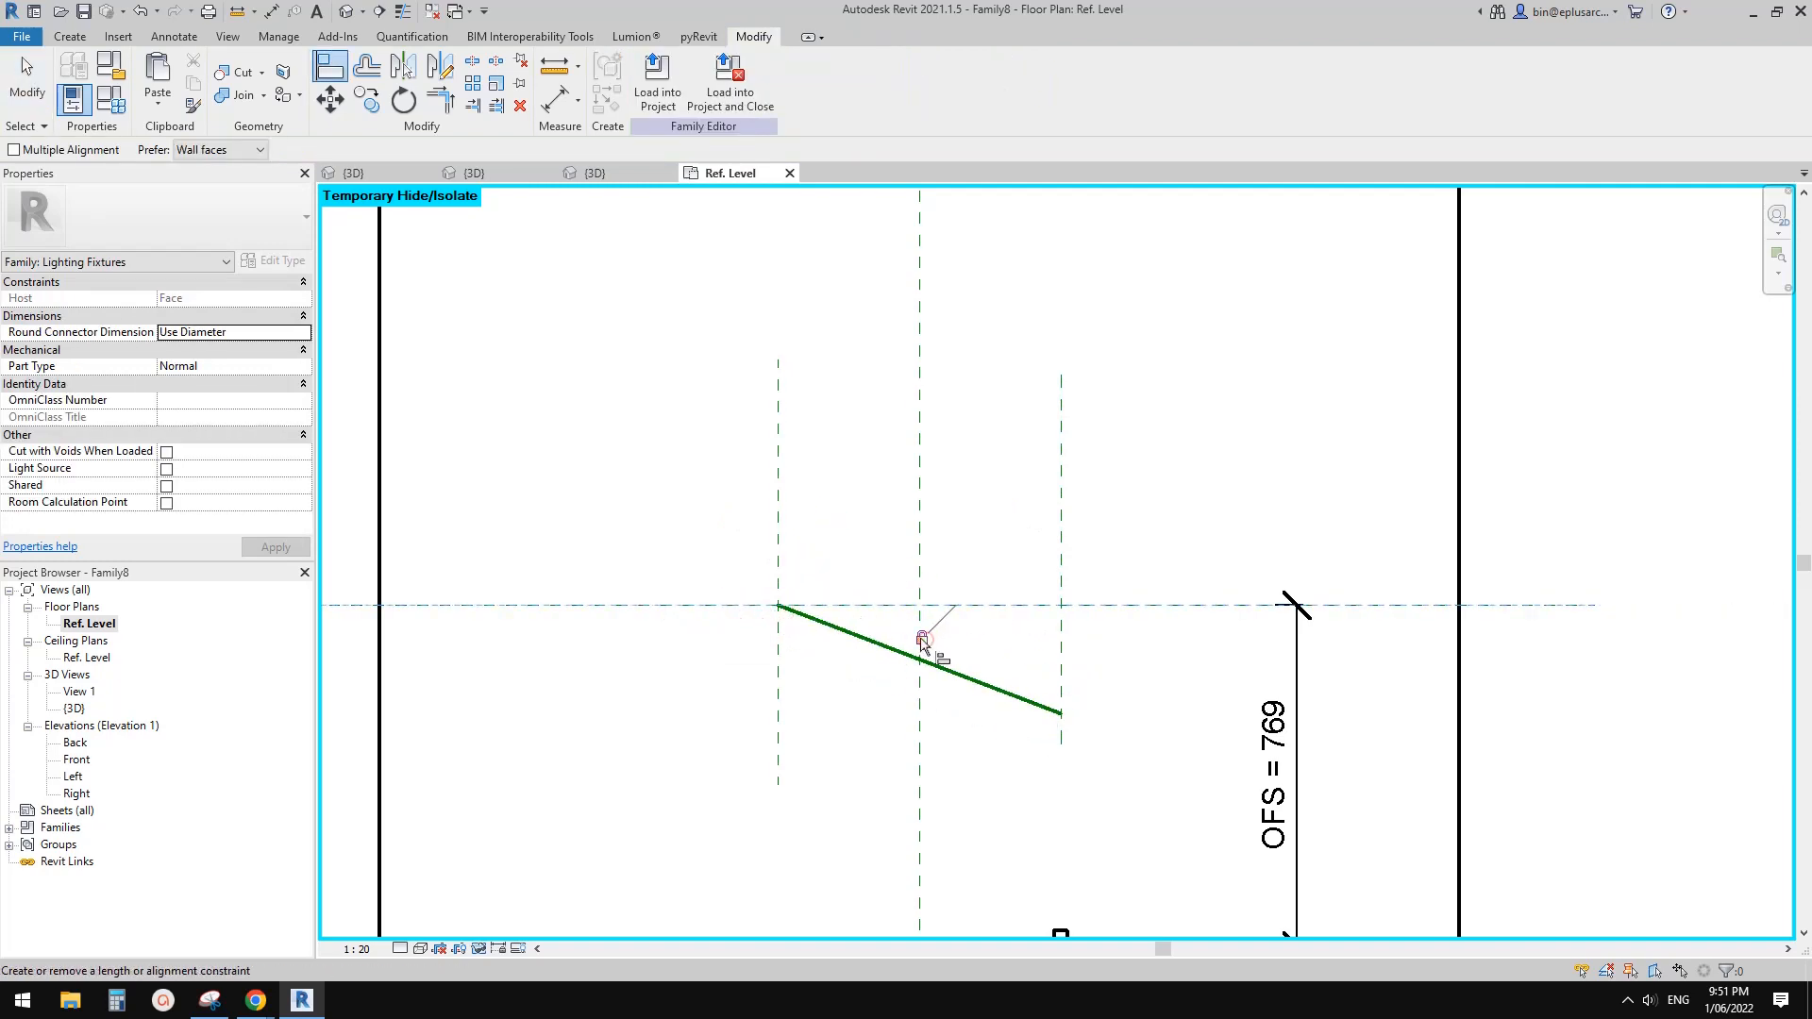
middle_drag(921, 640, 930, 650)
Place an angular dimension between the horizontal reference plane and the new sloping reference line.
key(d)
key(i)
click(741, 80)
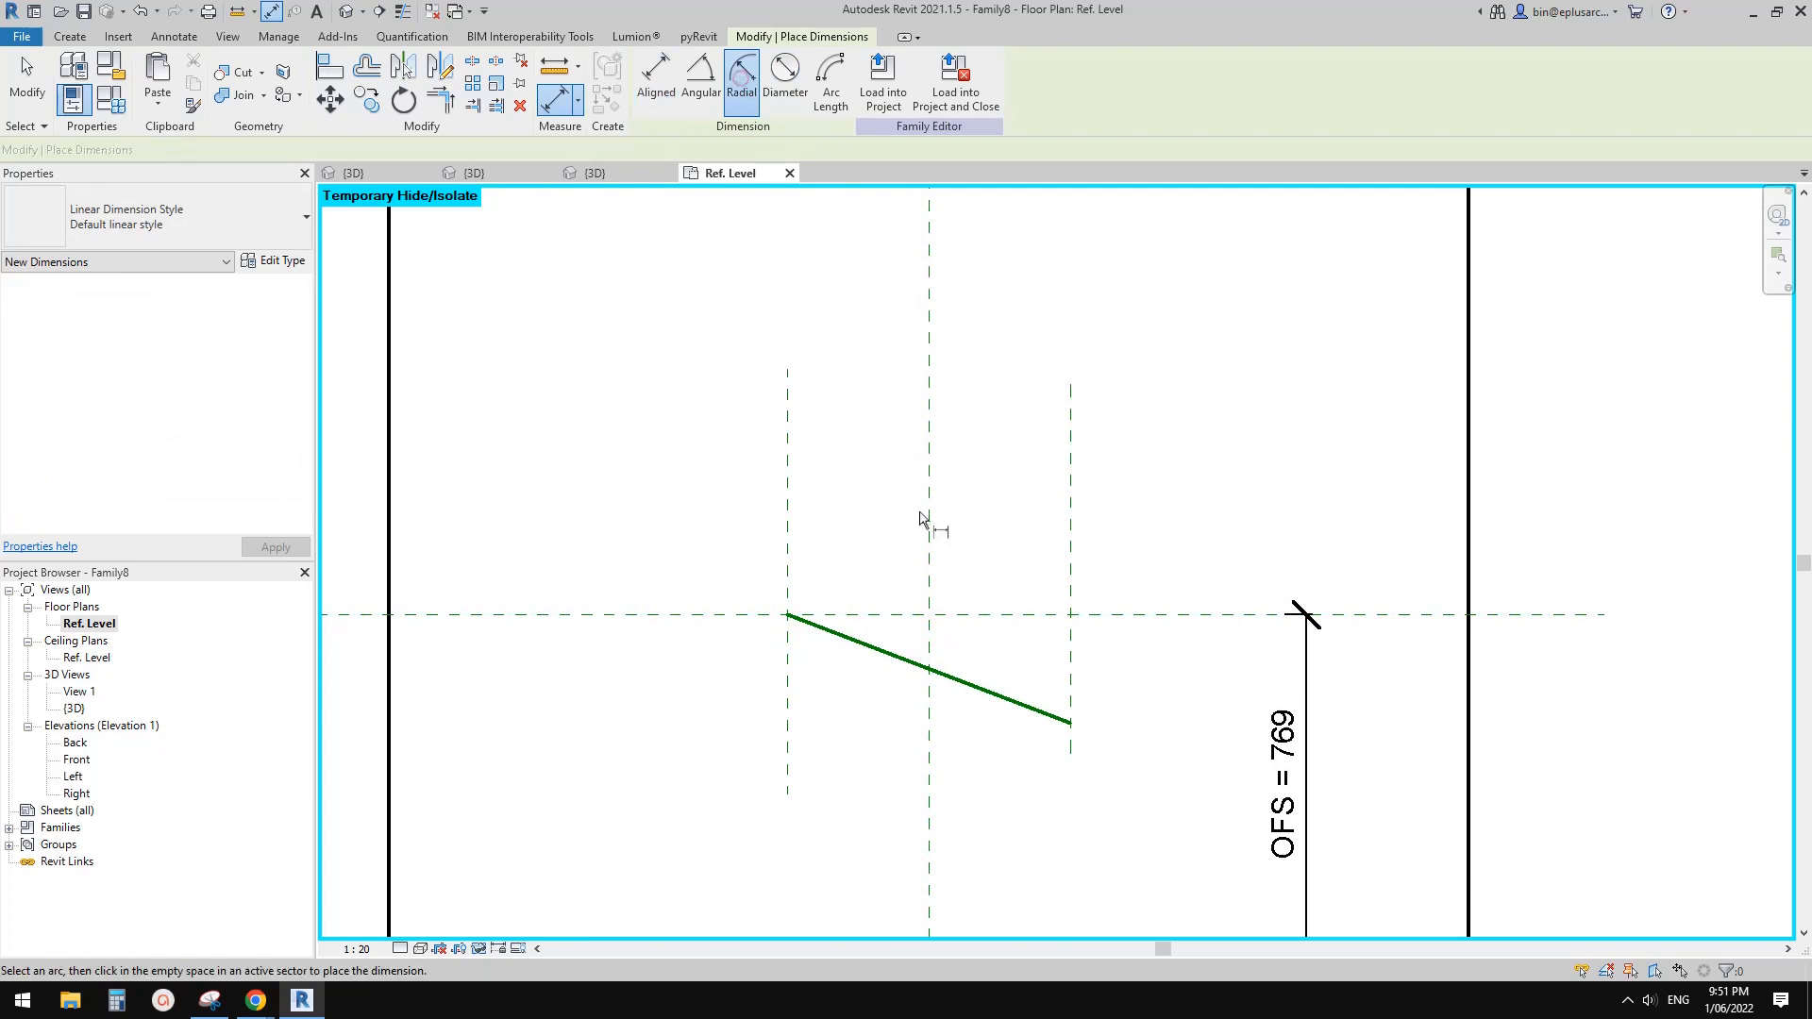
click(700, 75)
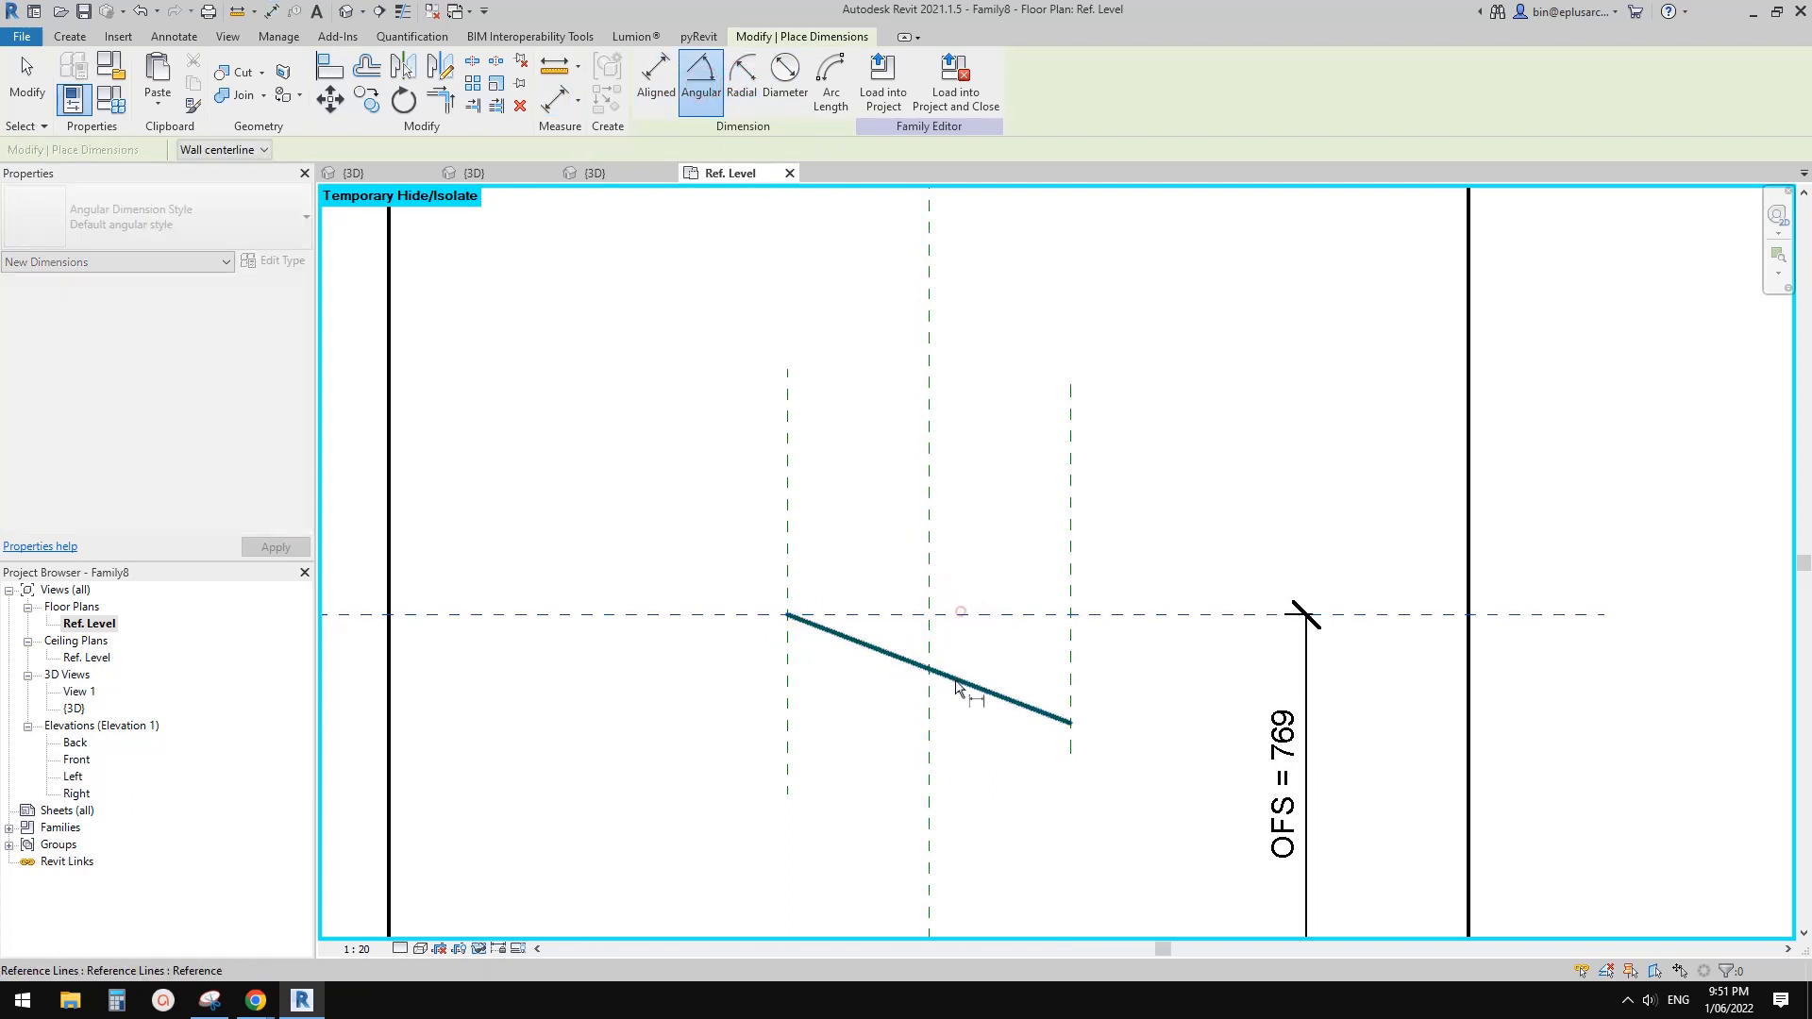
click(955, 681)
click(964, 653)
key(Escape)
key(Escape)
Label the new angular dimension with the A act parameter and check the line's end against the lower bracket.
click(957, 648)
click(787, 79)
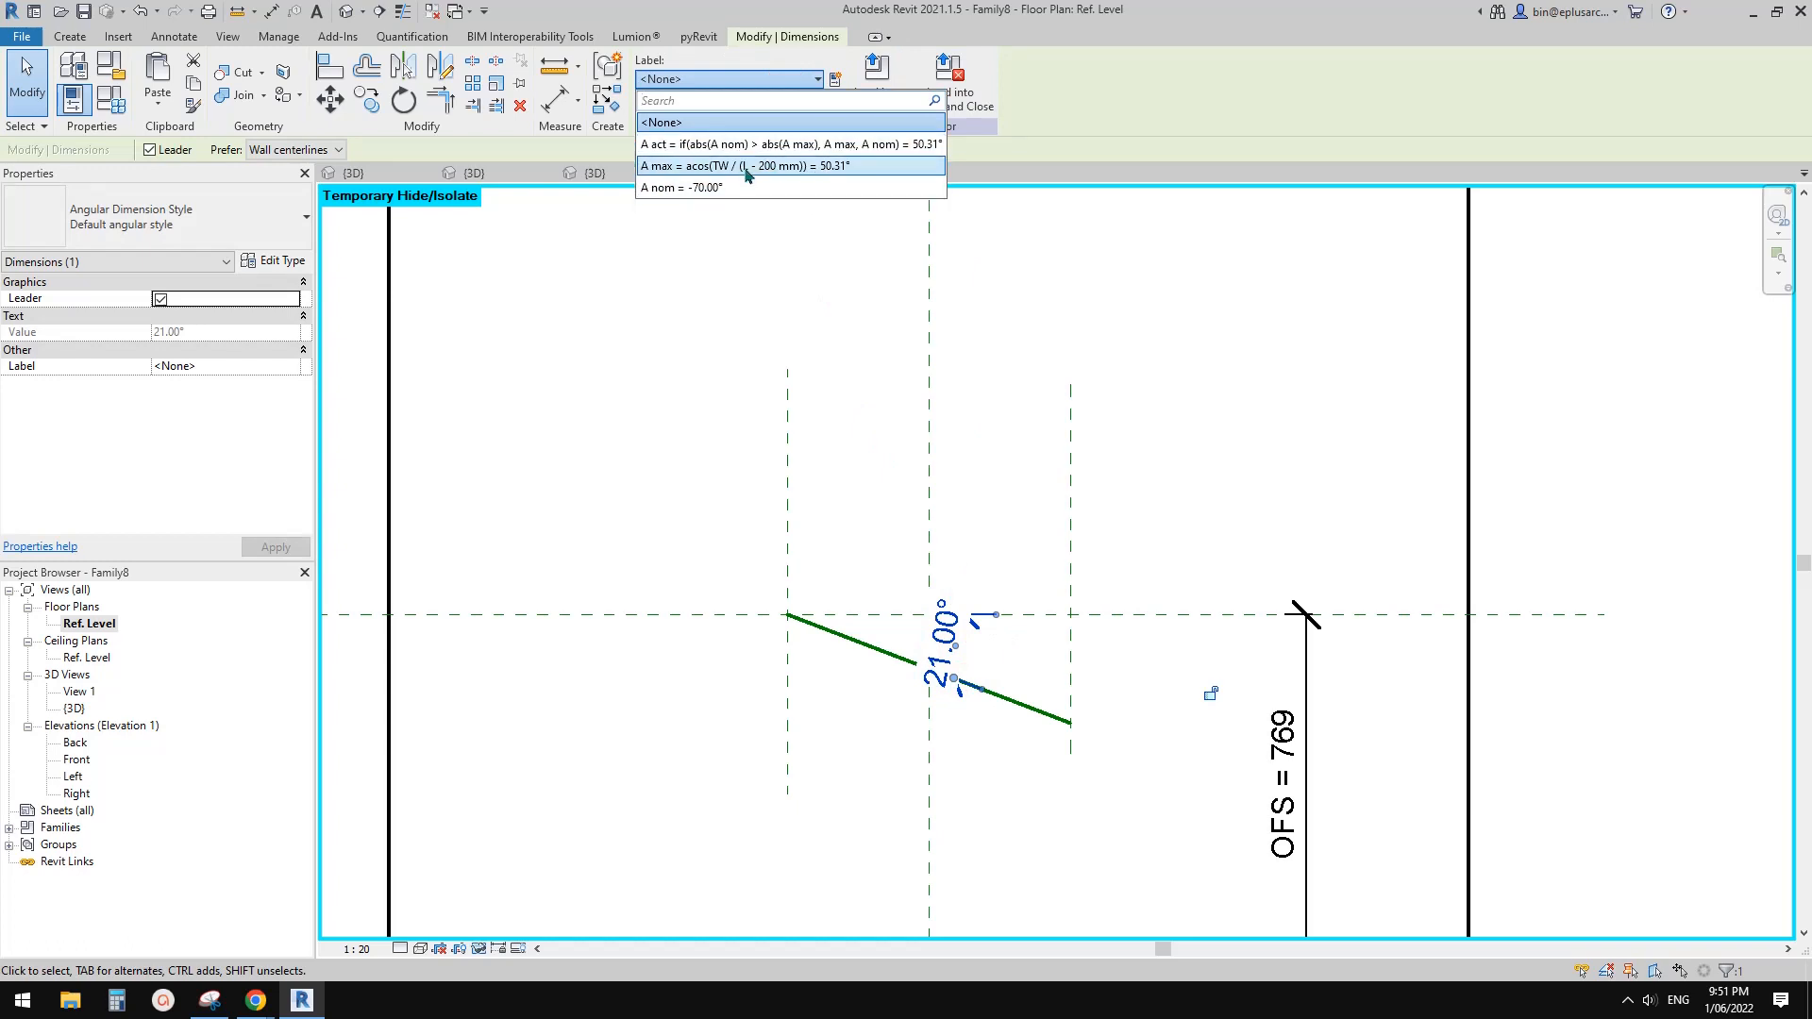
click(760, 146)
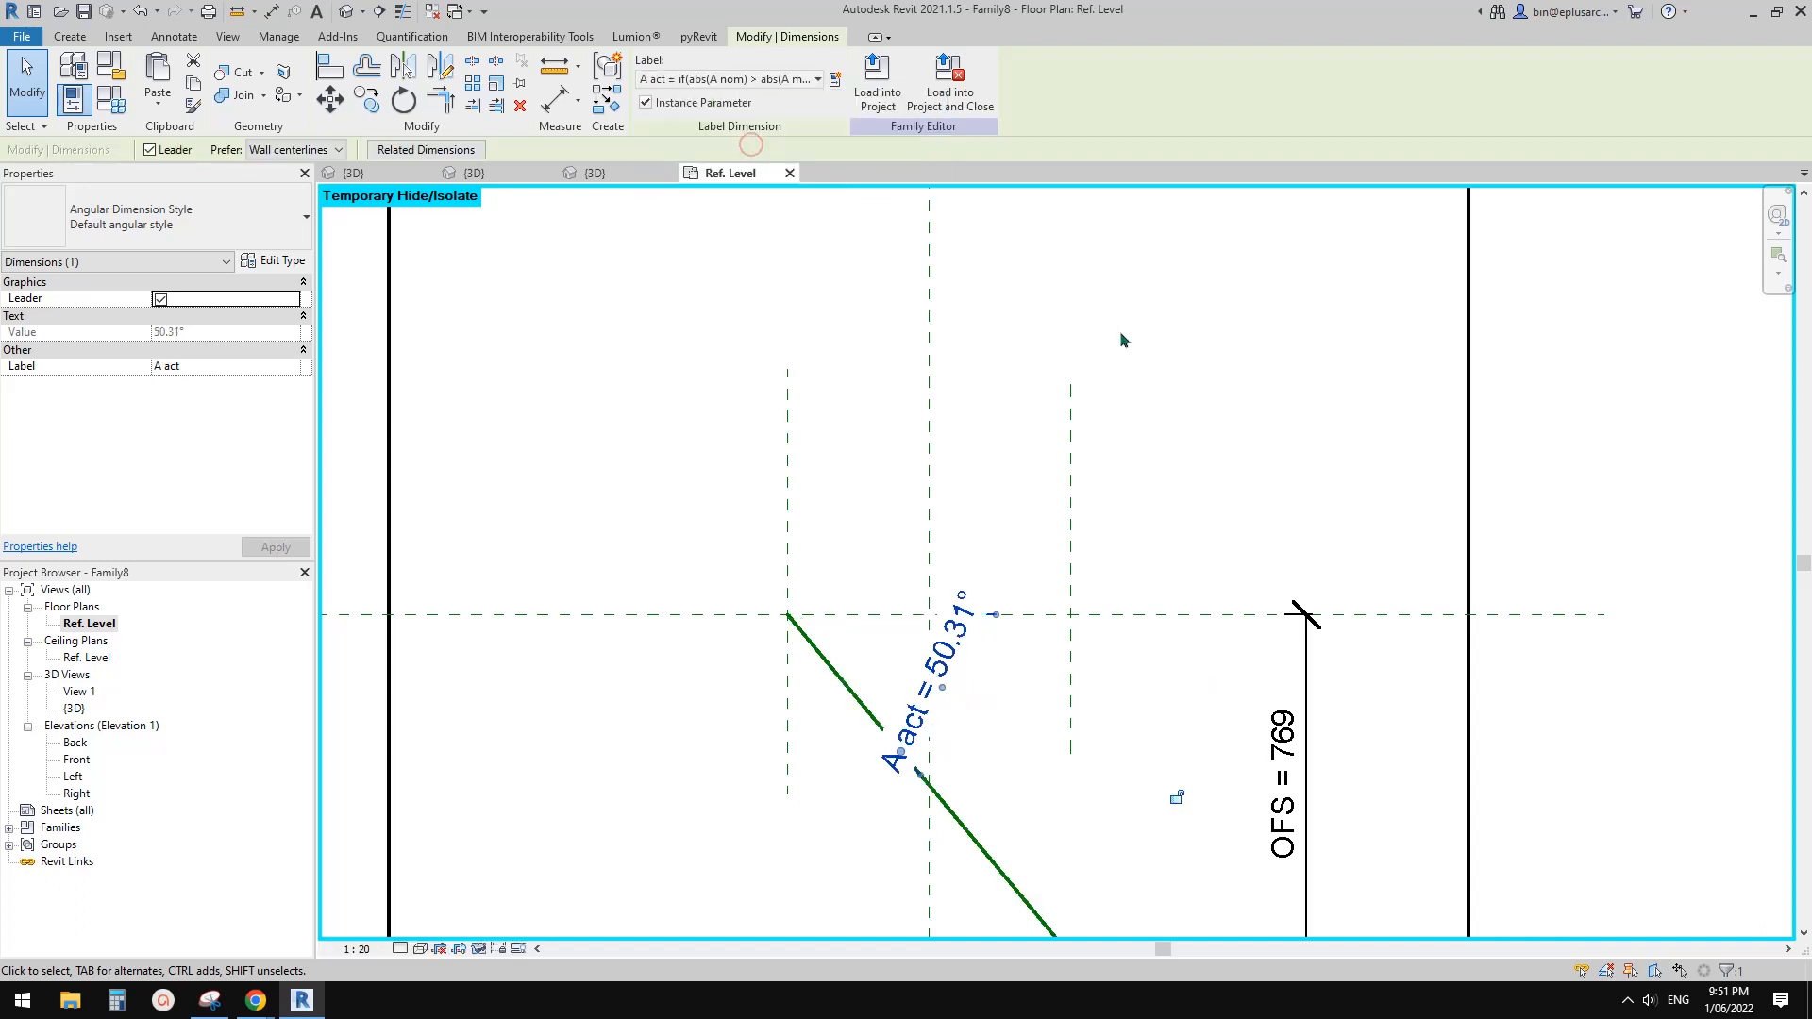
scroll(1123, 366, down, 2)
scroll(1079, 546, up, 1)
scroll(1085, 557, up, 1)
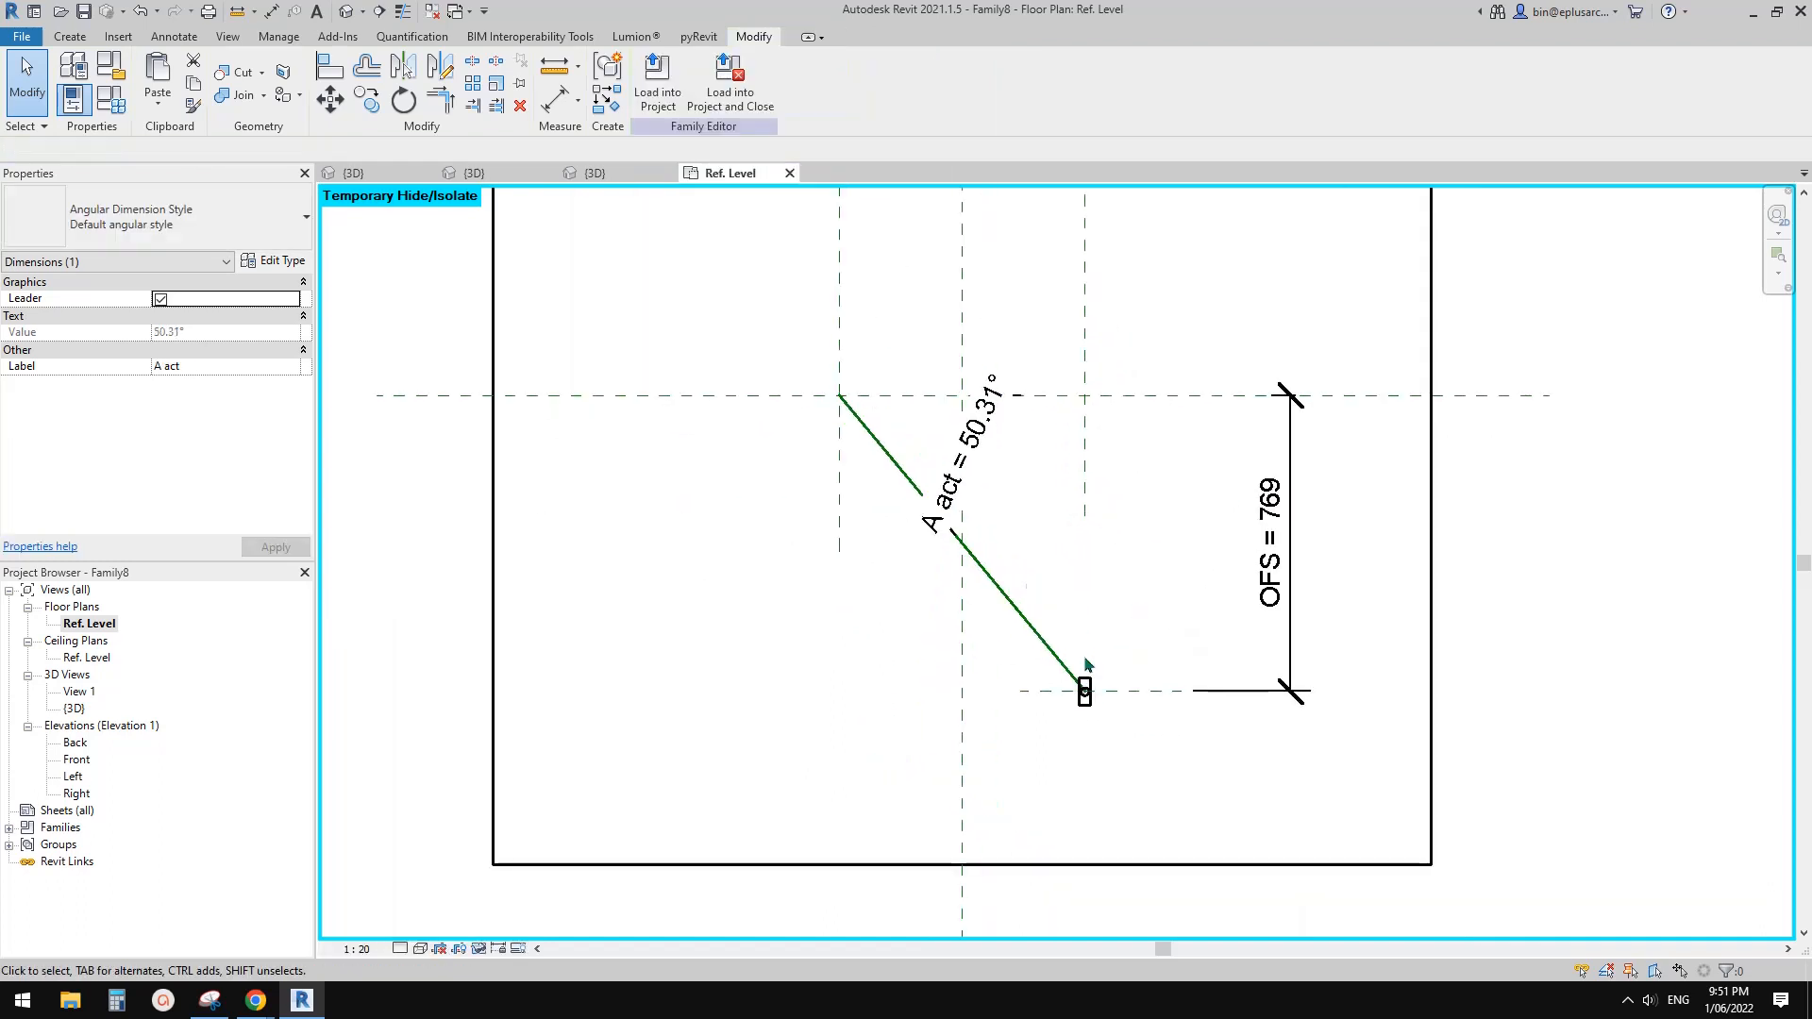
middle_drag(1004, 571, 1039, 588)
Reset the temporary hide so the tube, upper brackets and their dimensions show again in the plan.
click(435, 227)
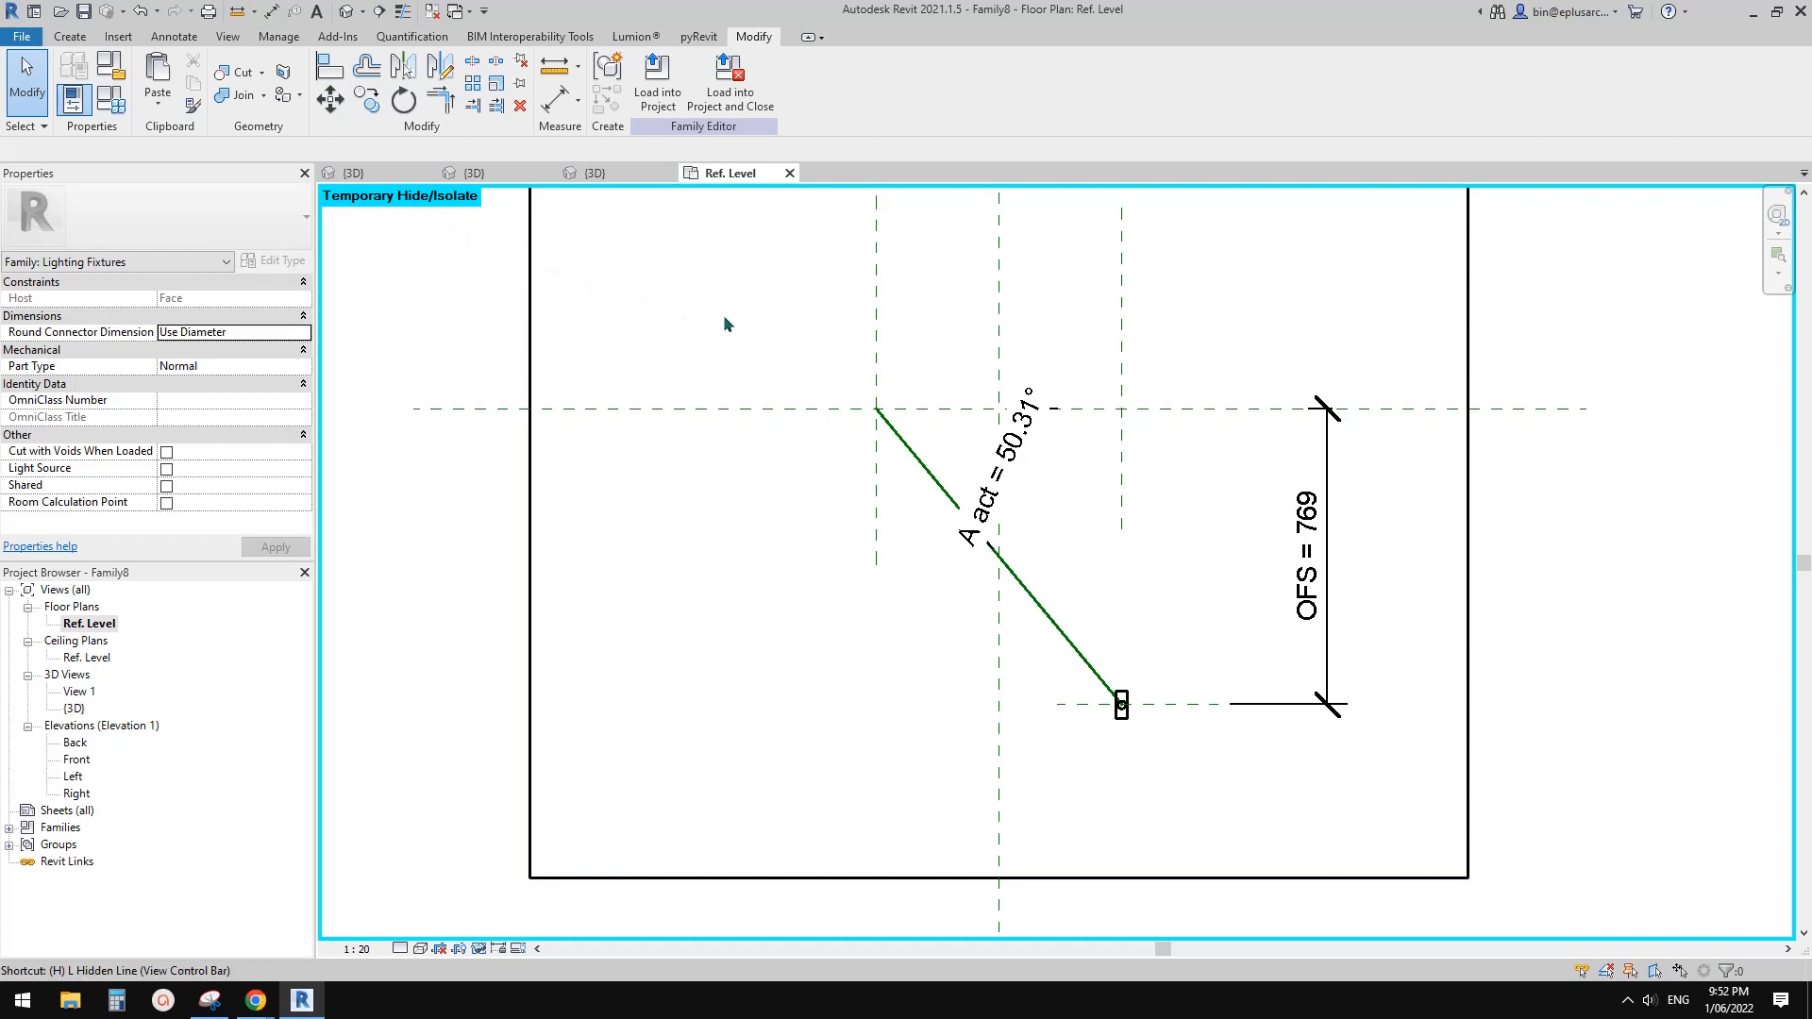
key(h)
key(r)
middle_drag(965, 416, 941, 439)
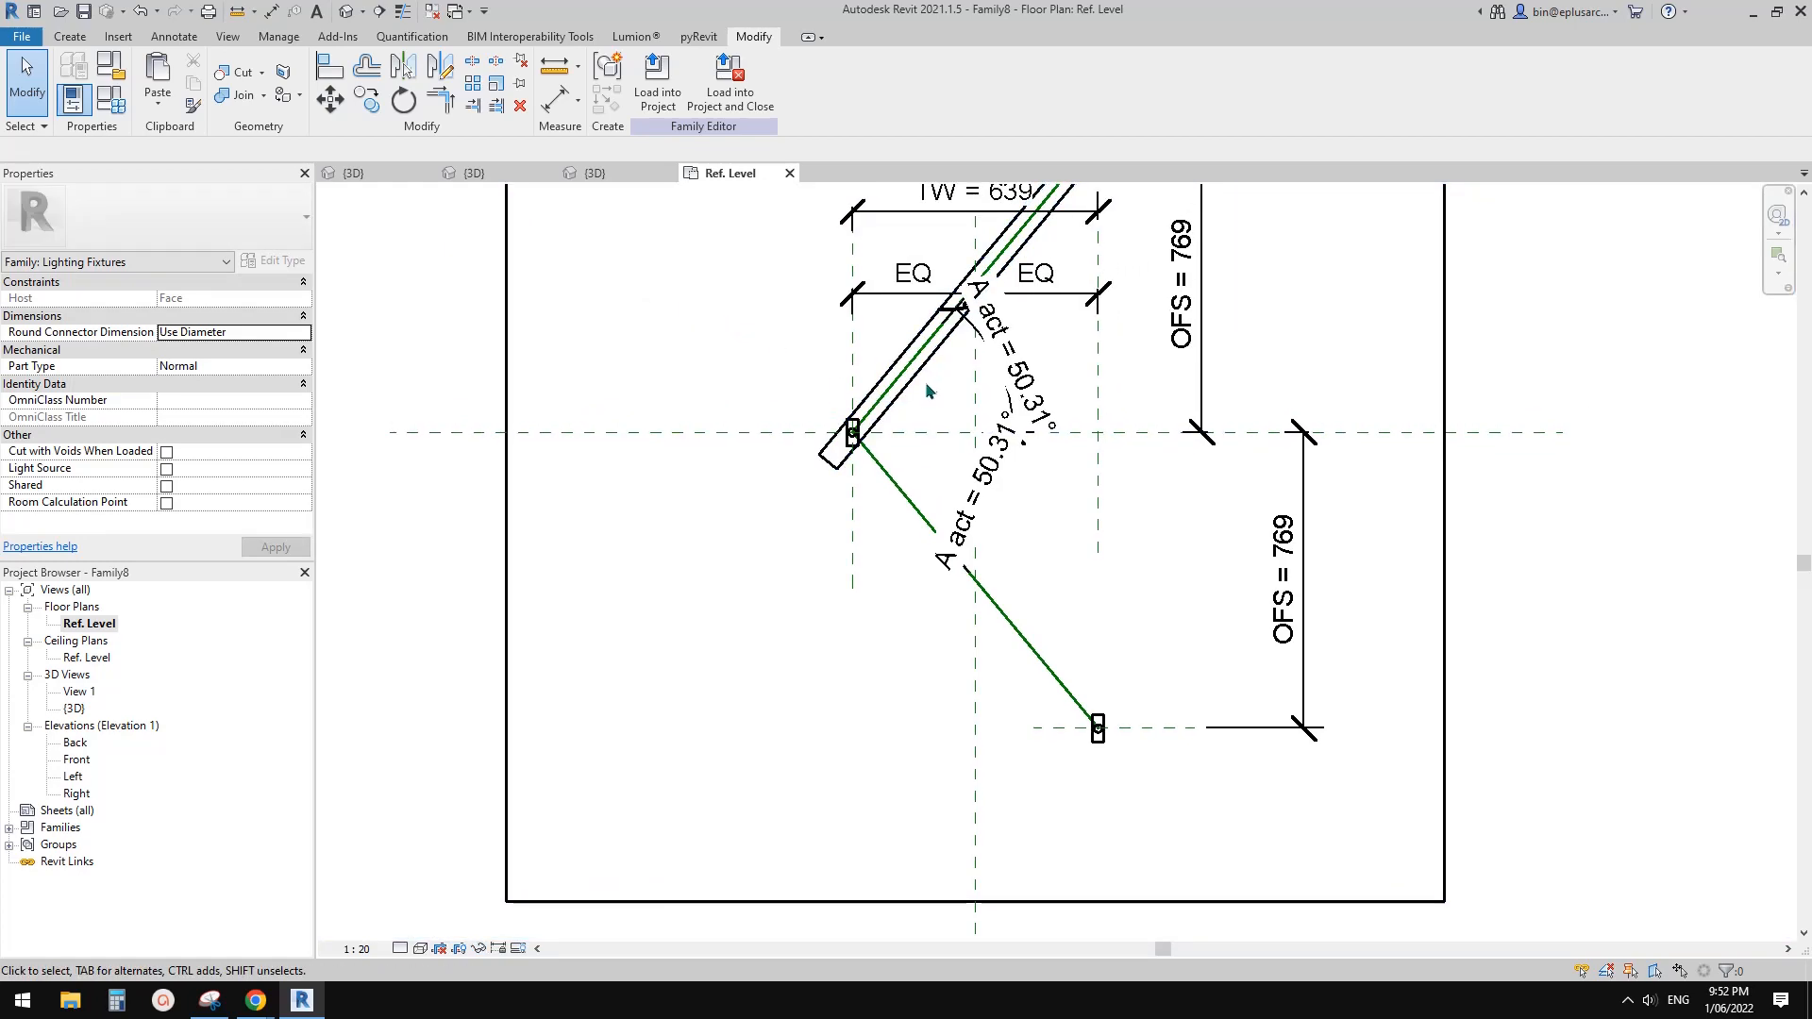
Create a similar tube placed on a work plane, picking the lower sloping reference line as its plane.
click(921, 387)
key(s)
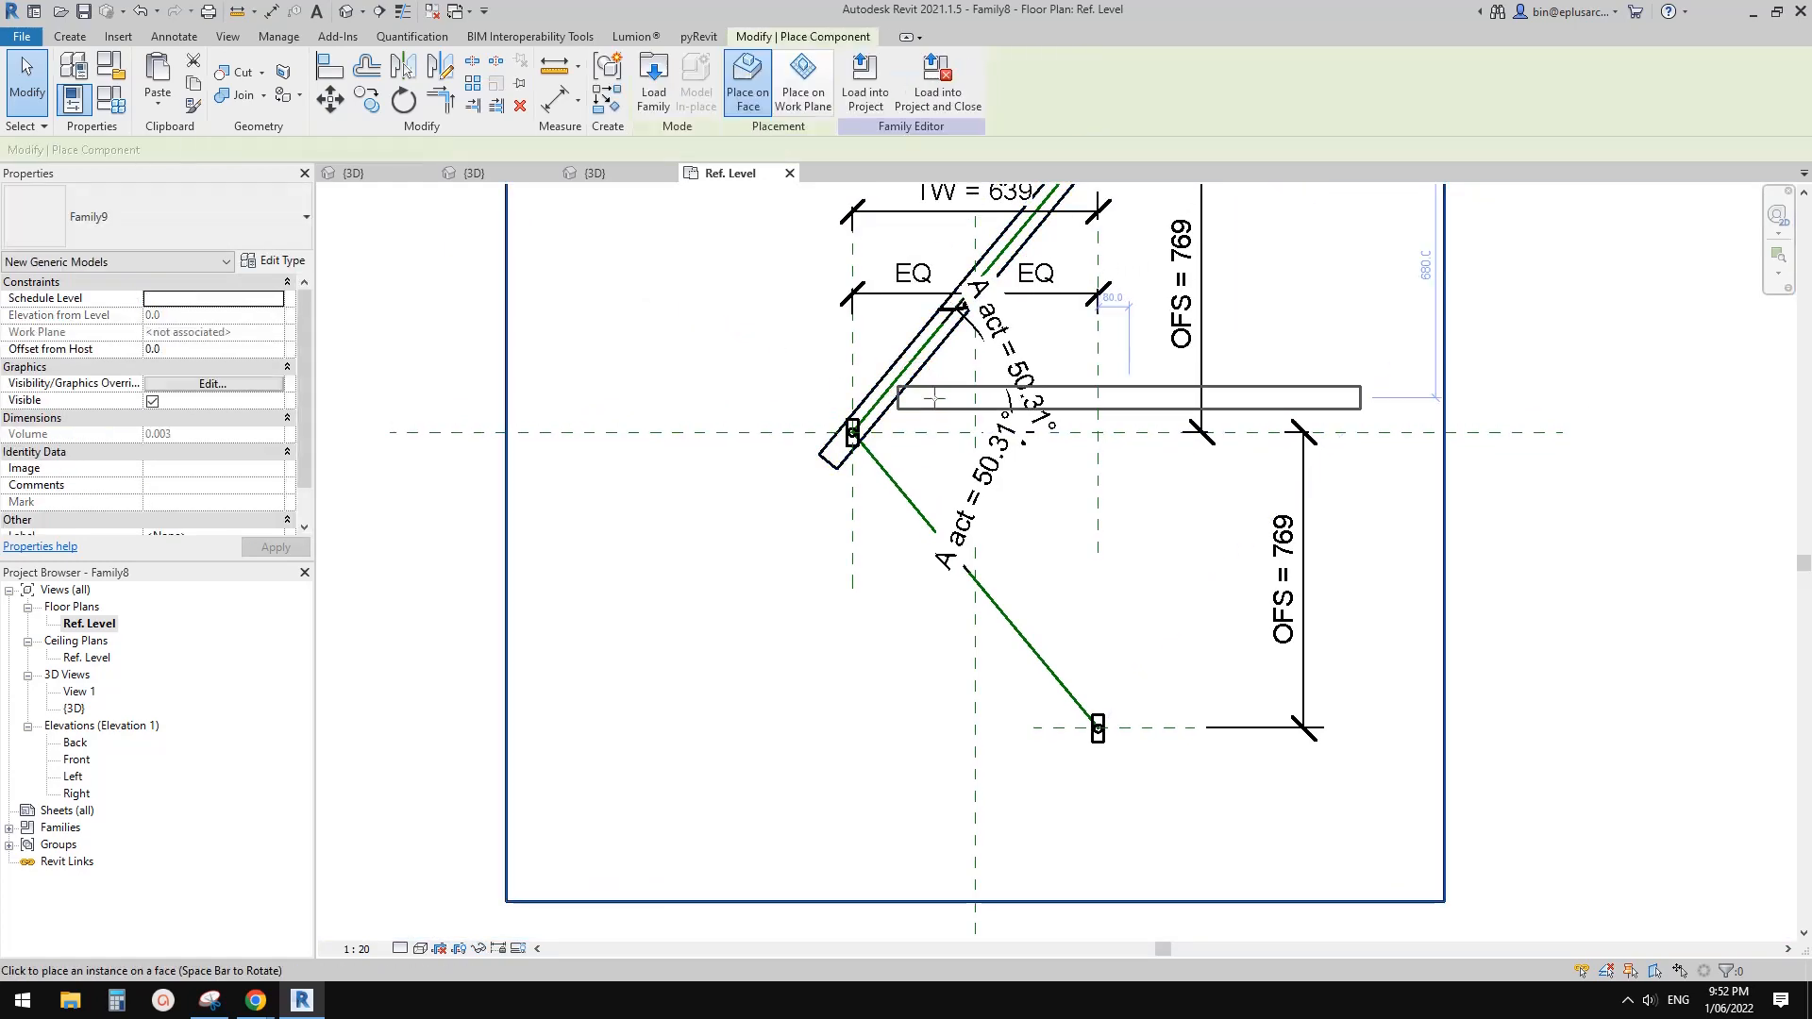
click(800, 83)
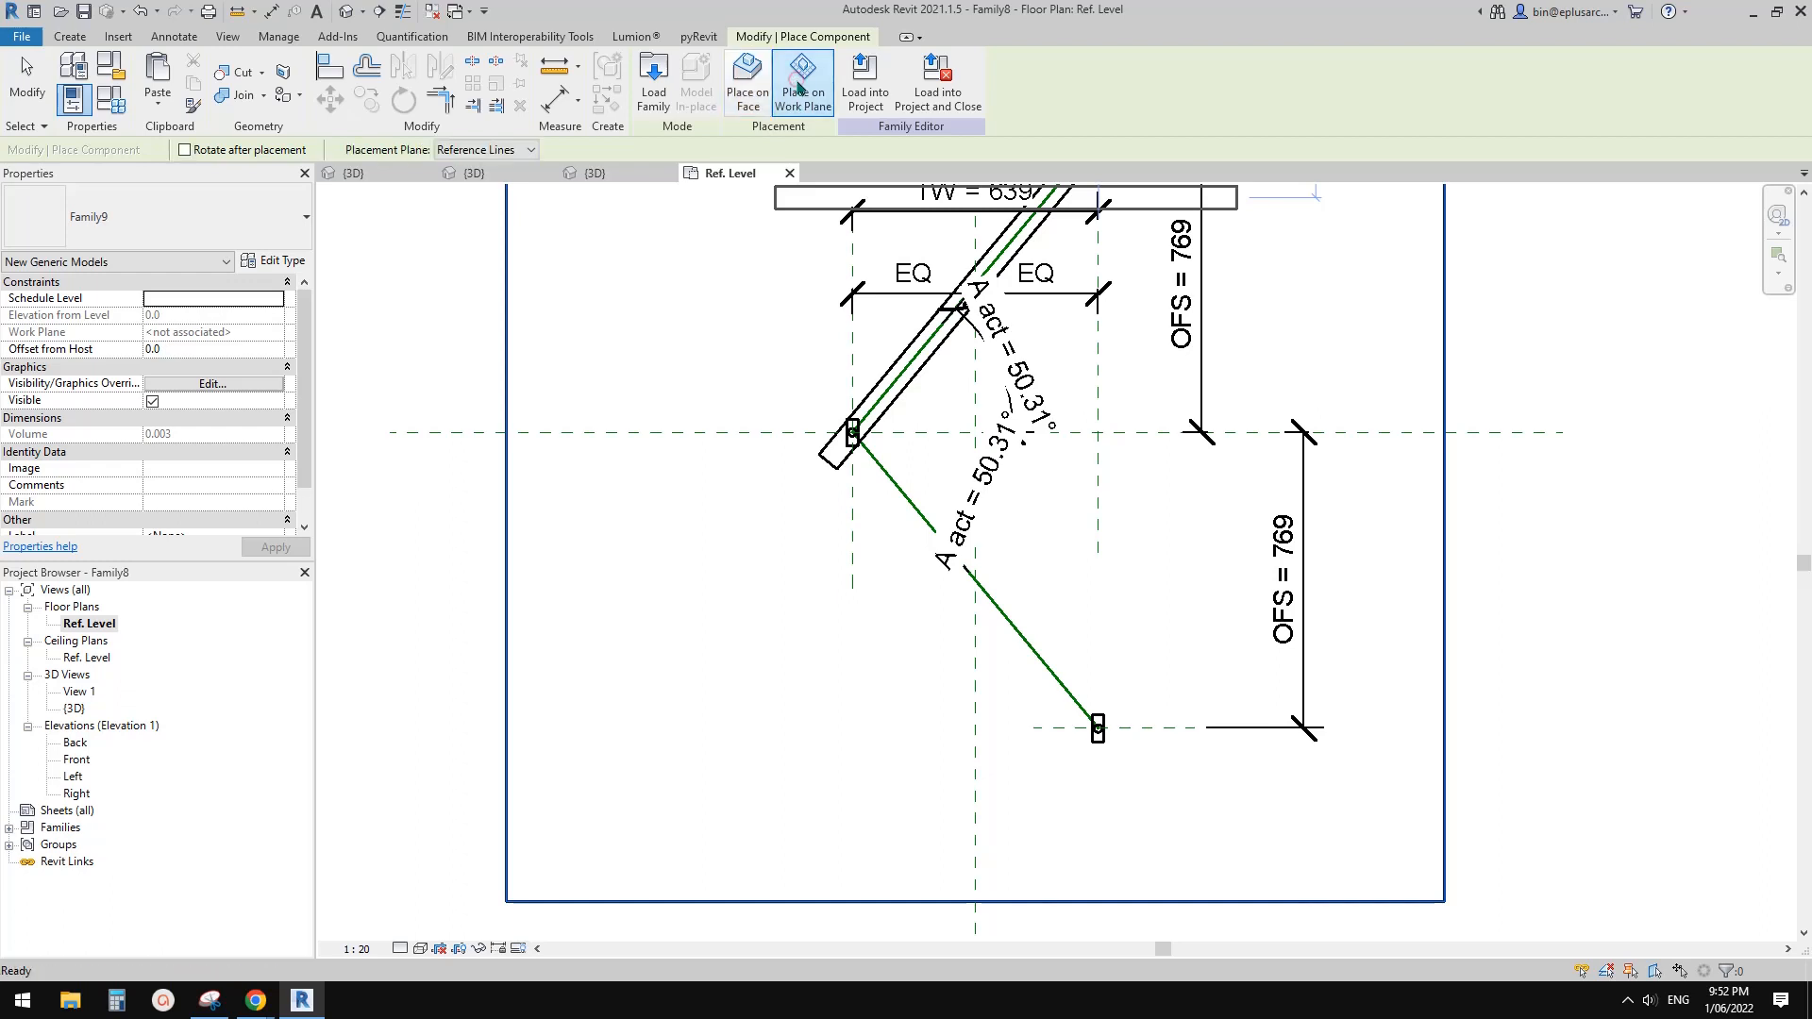
click(500, 151)
click(453, 198)
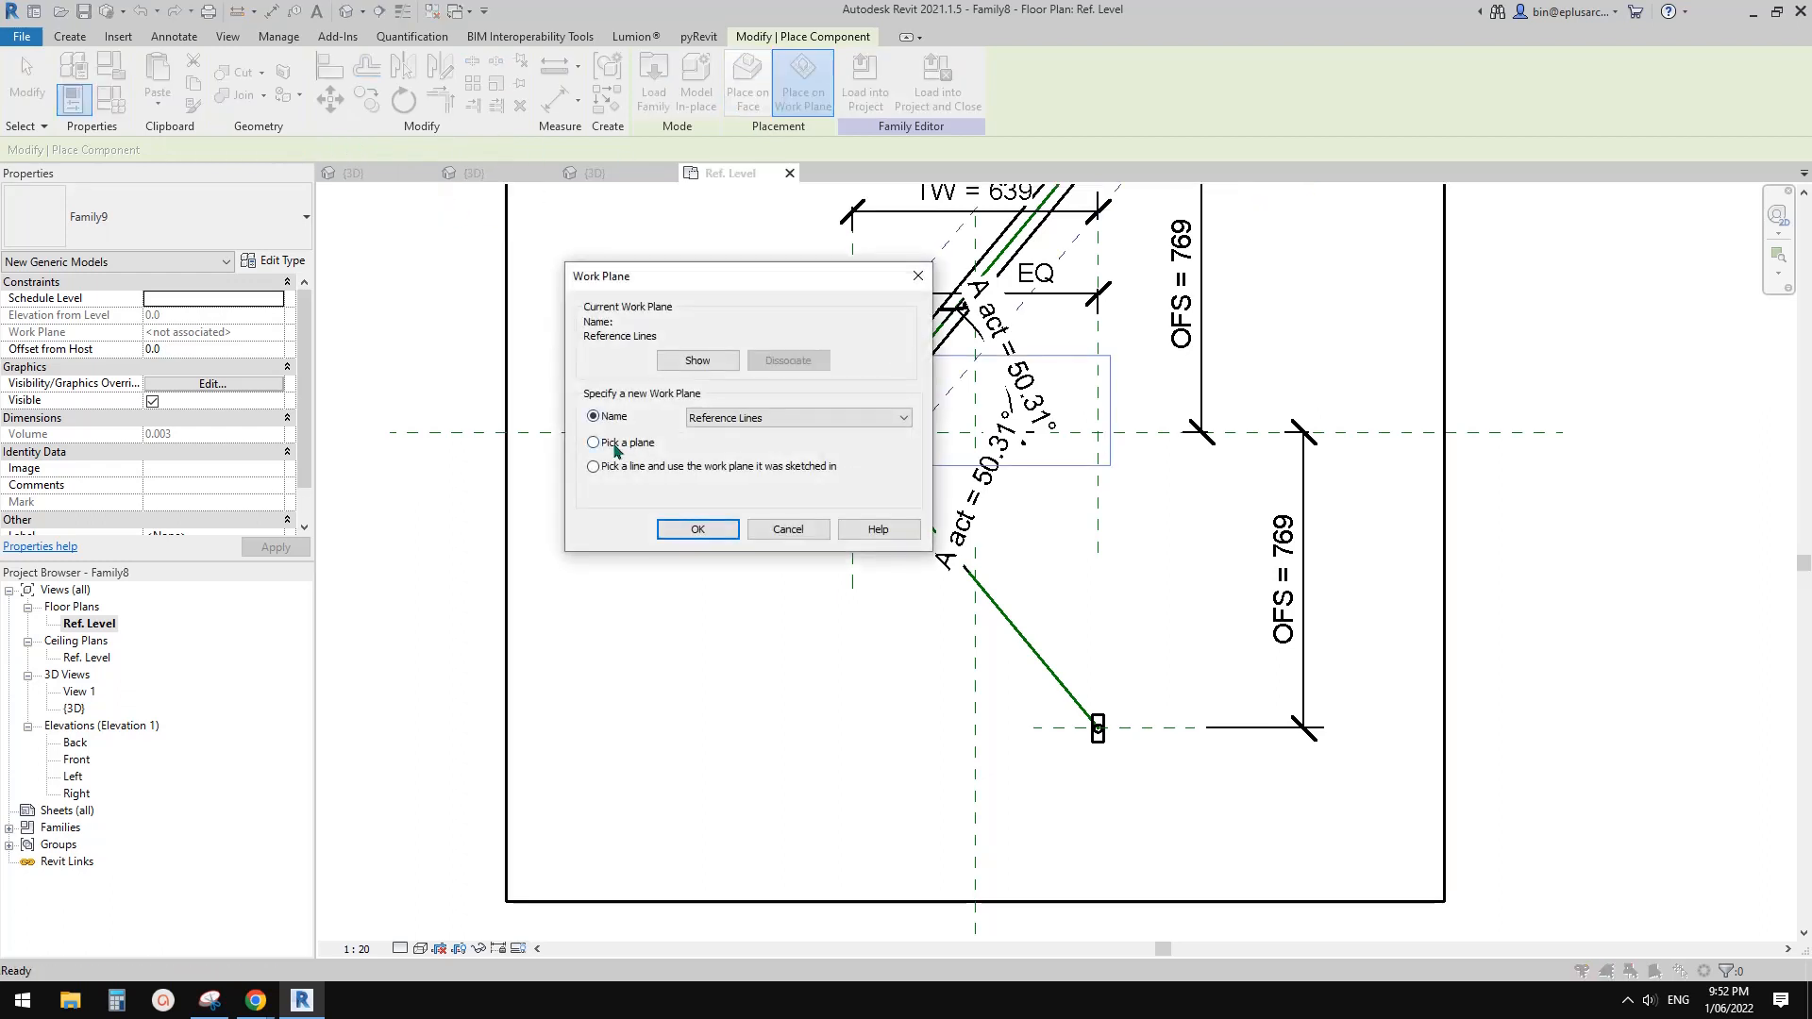
click(614, 443)
click(703, 530)
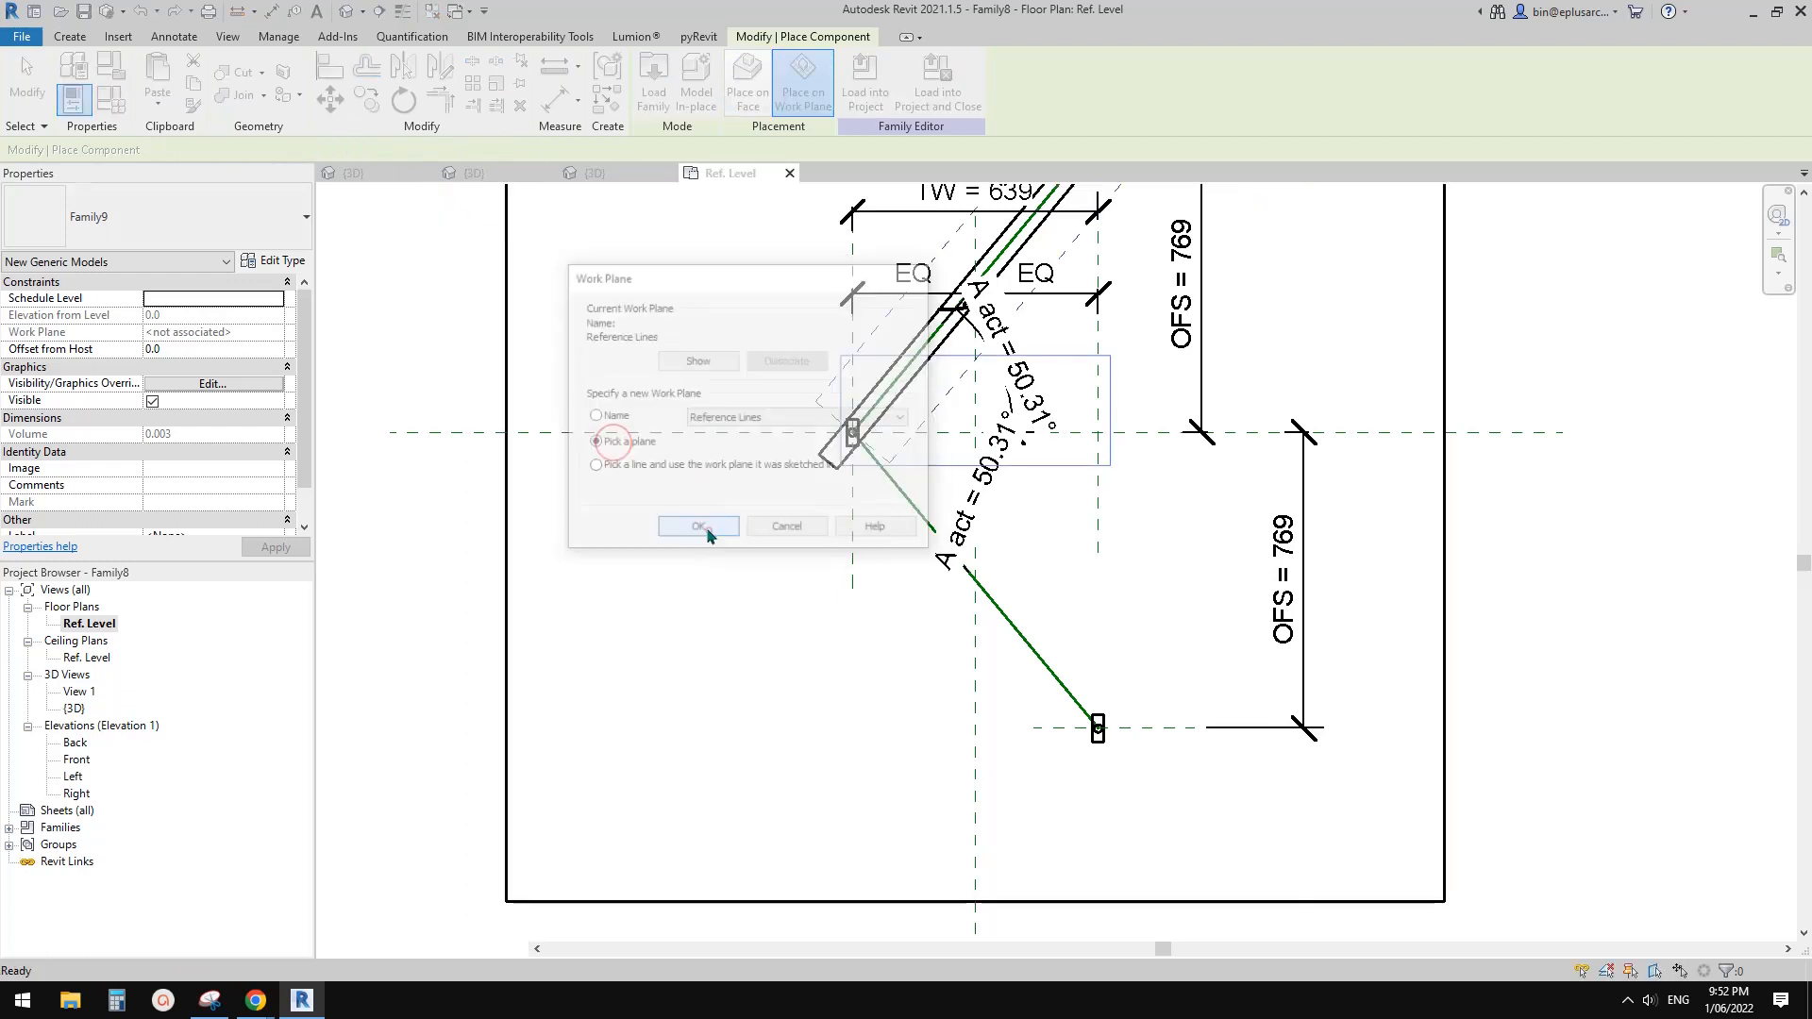
click(1021, 627)
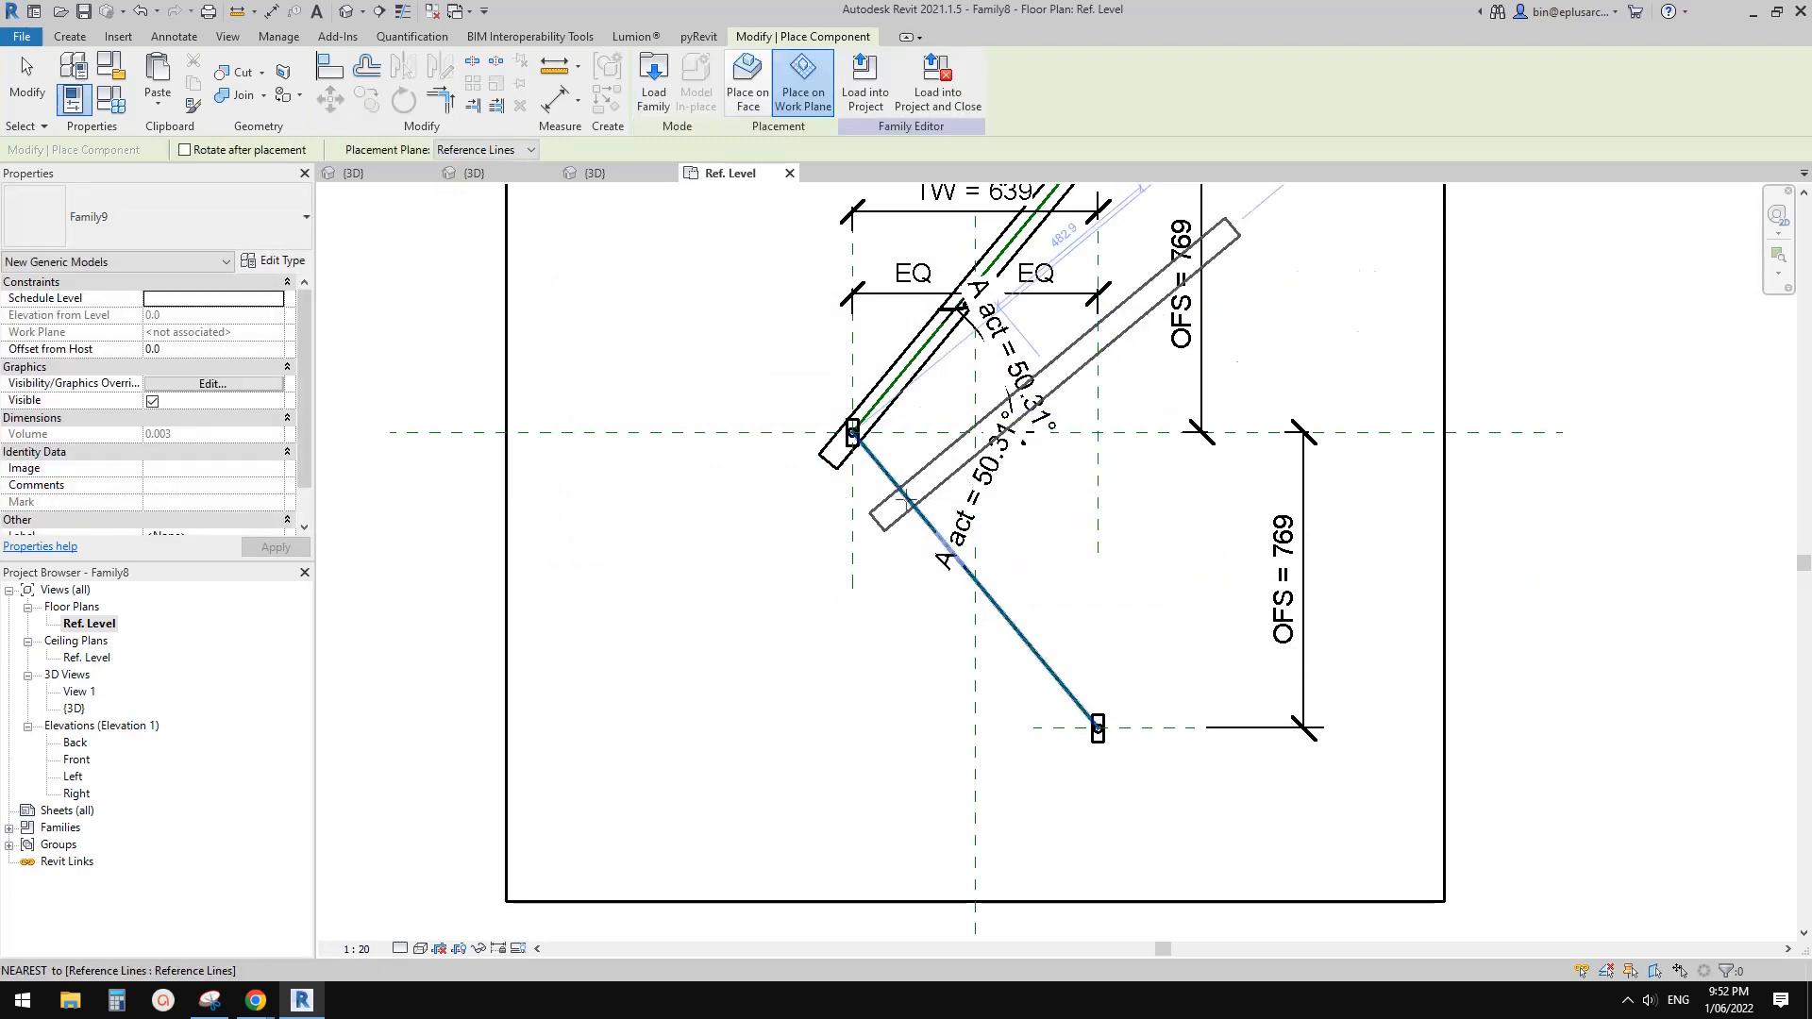
Rotate the new tube to follow the lower reference line and place it at the shared left bracket's centre.
key(space)
key(space)
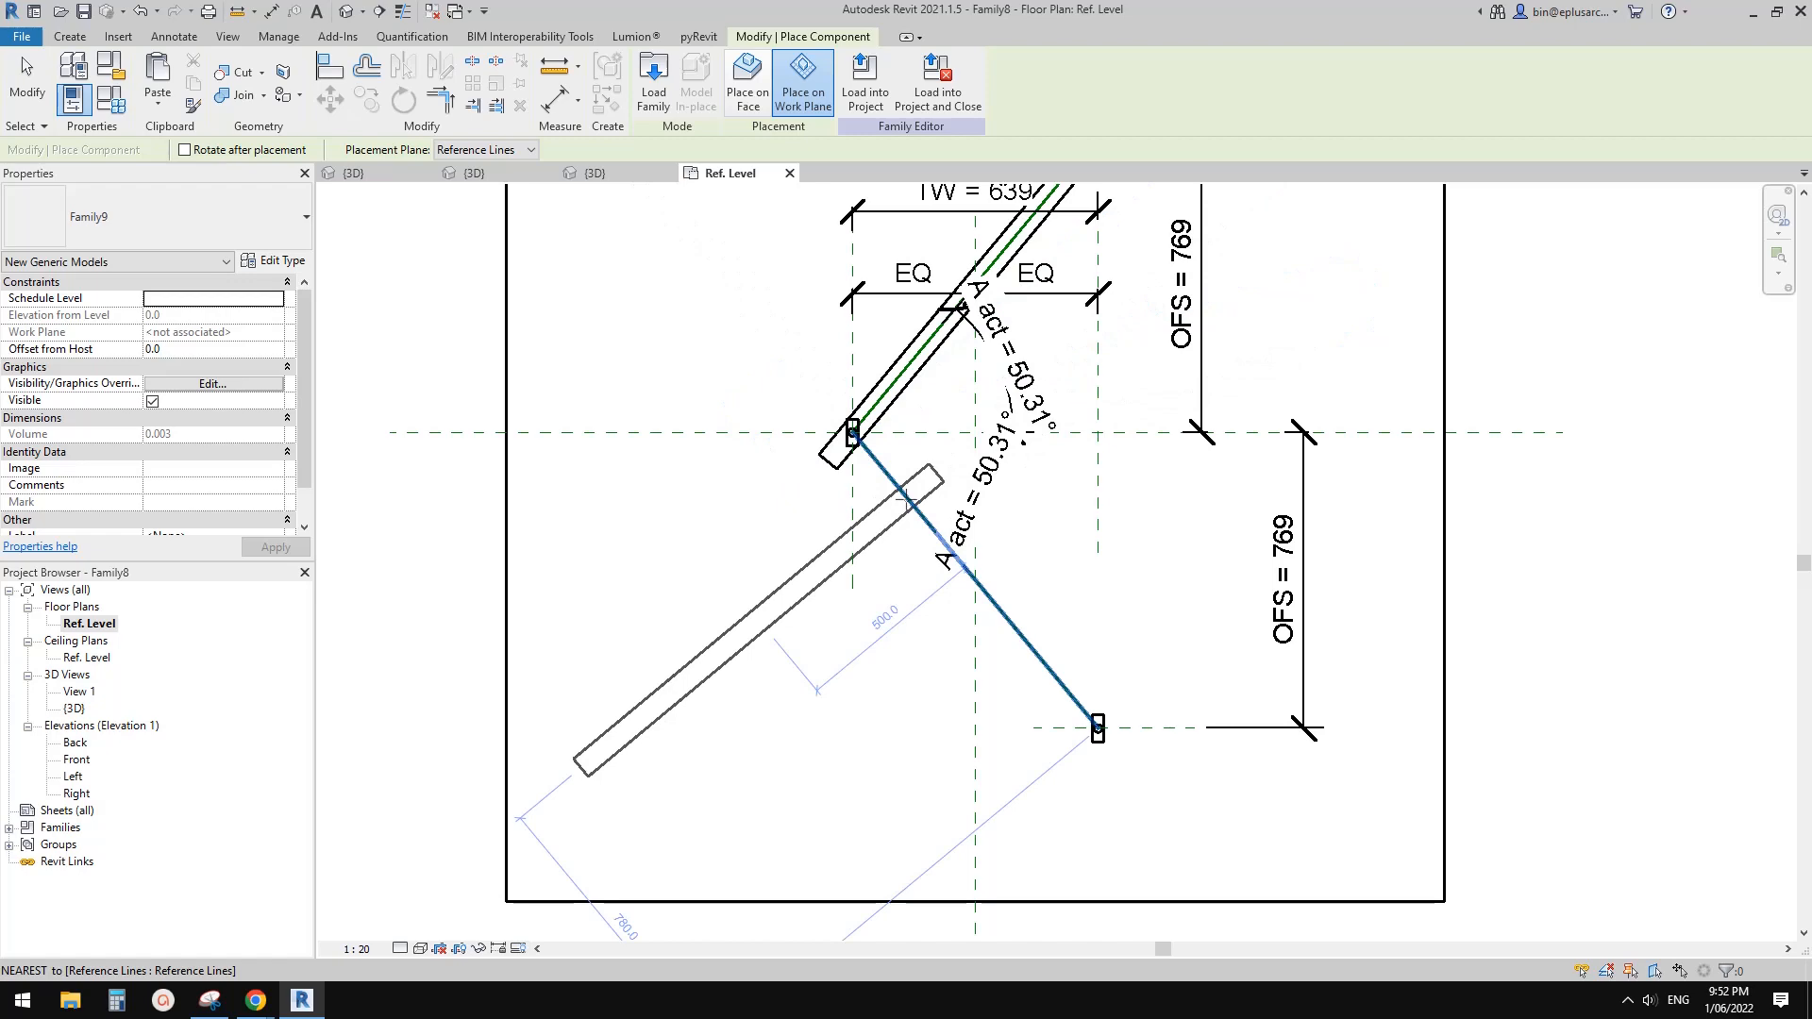
scroll(854, 430, up, 5)
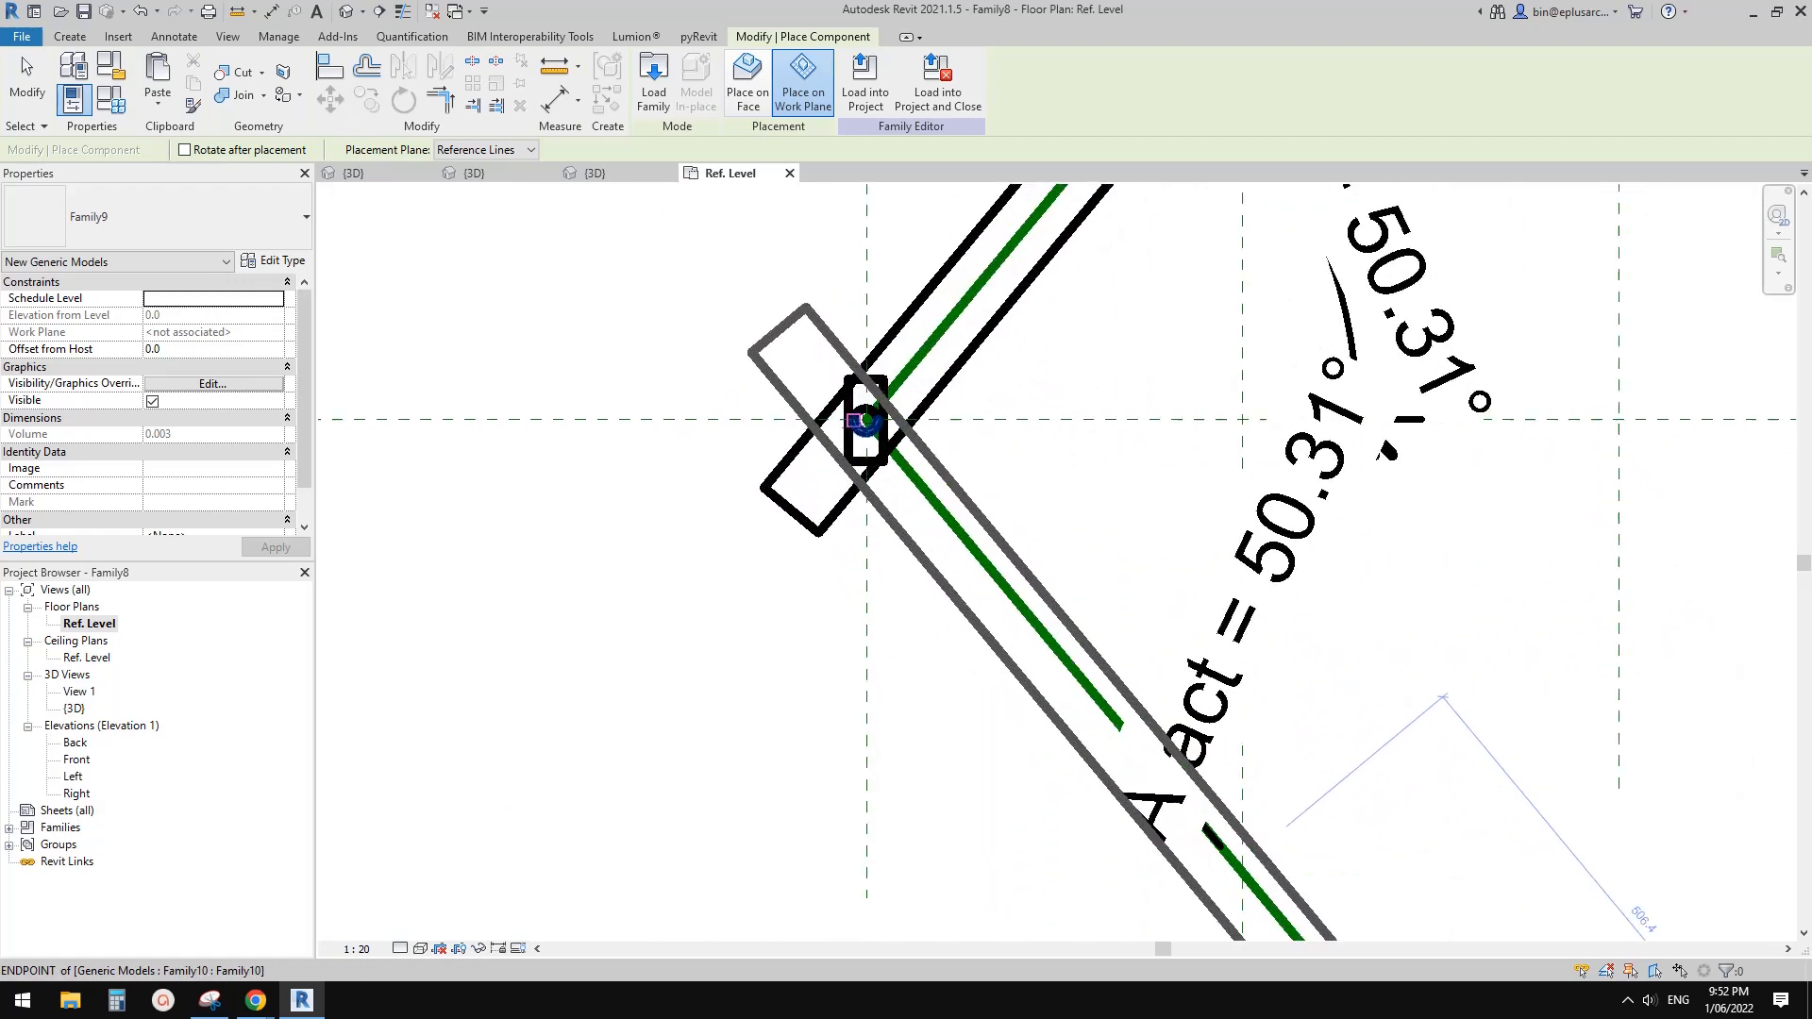
click(865, 419)
scroll(866, 419, down, 3)
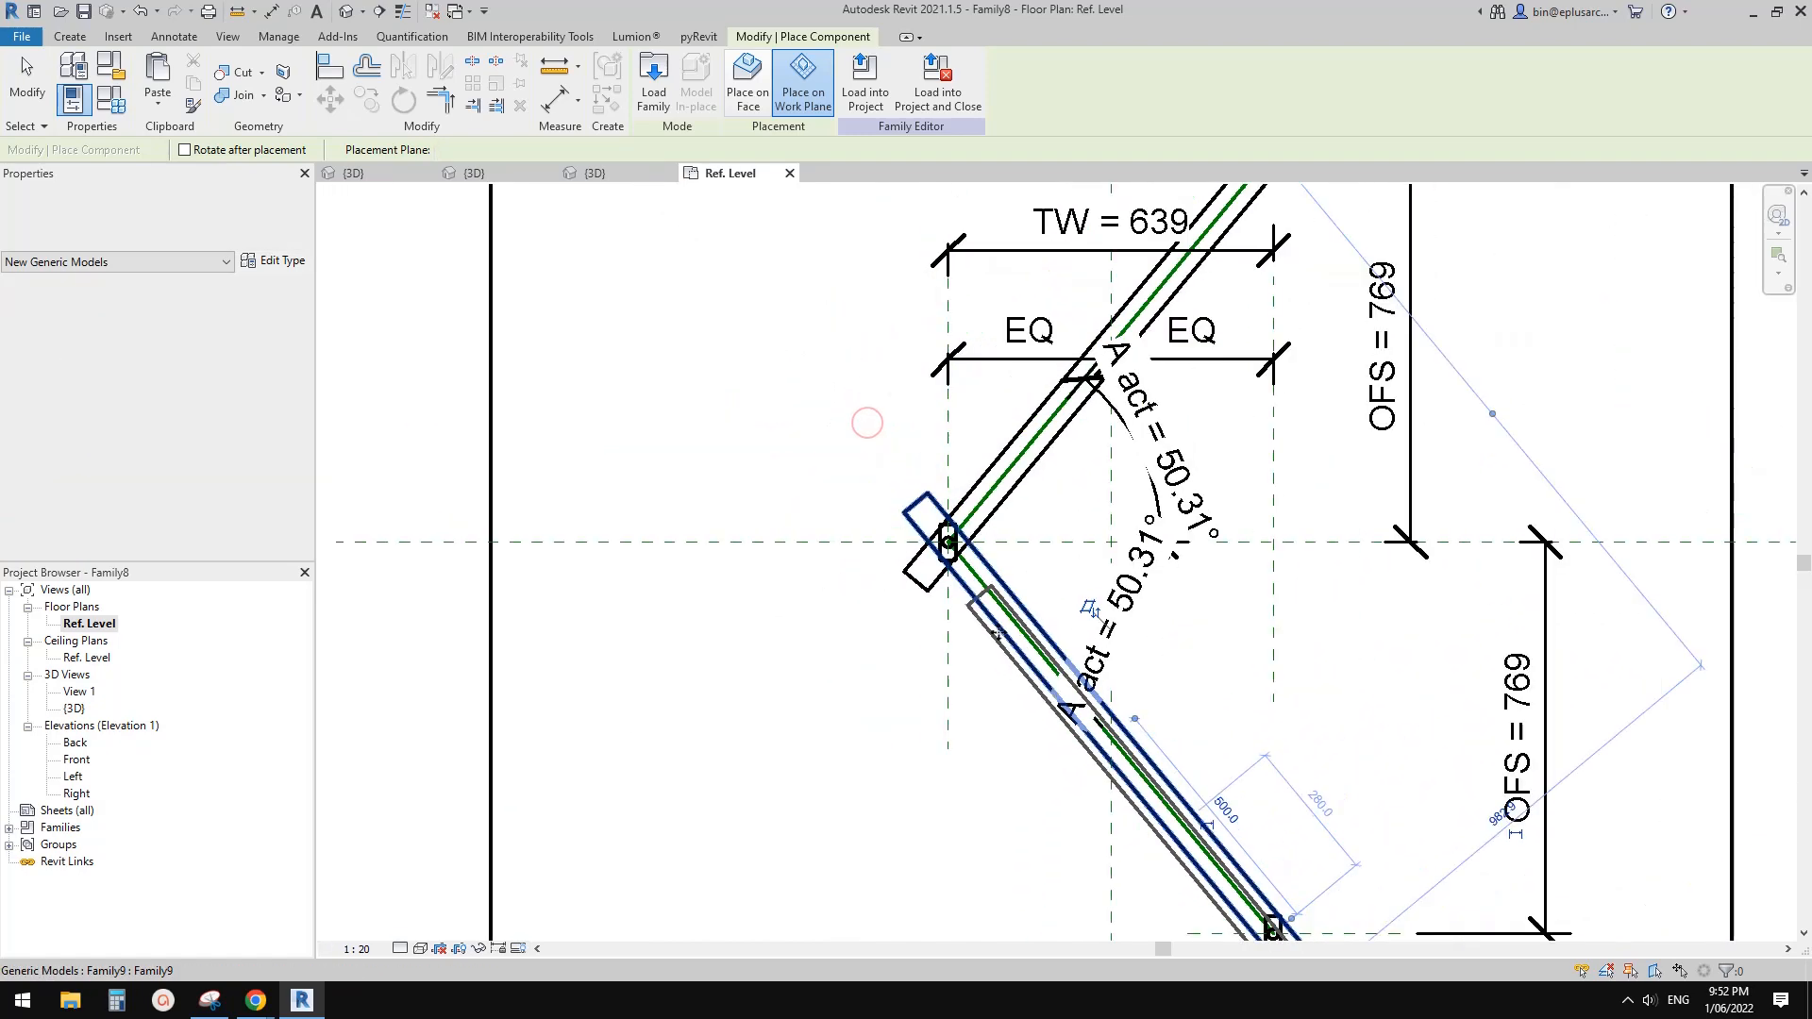
key(Escape)
middle_drag(1076, 640, 979, 560)
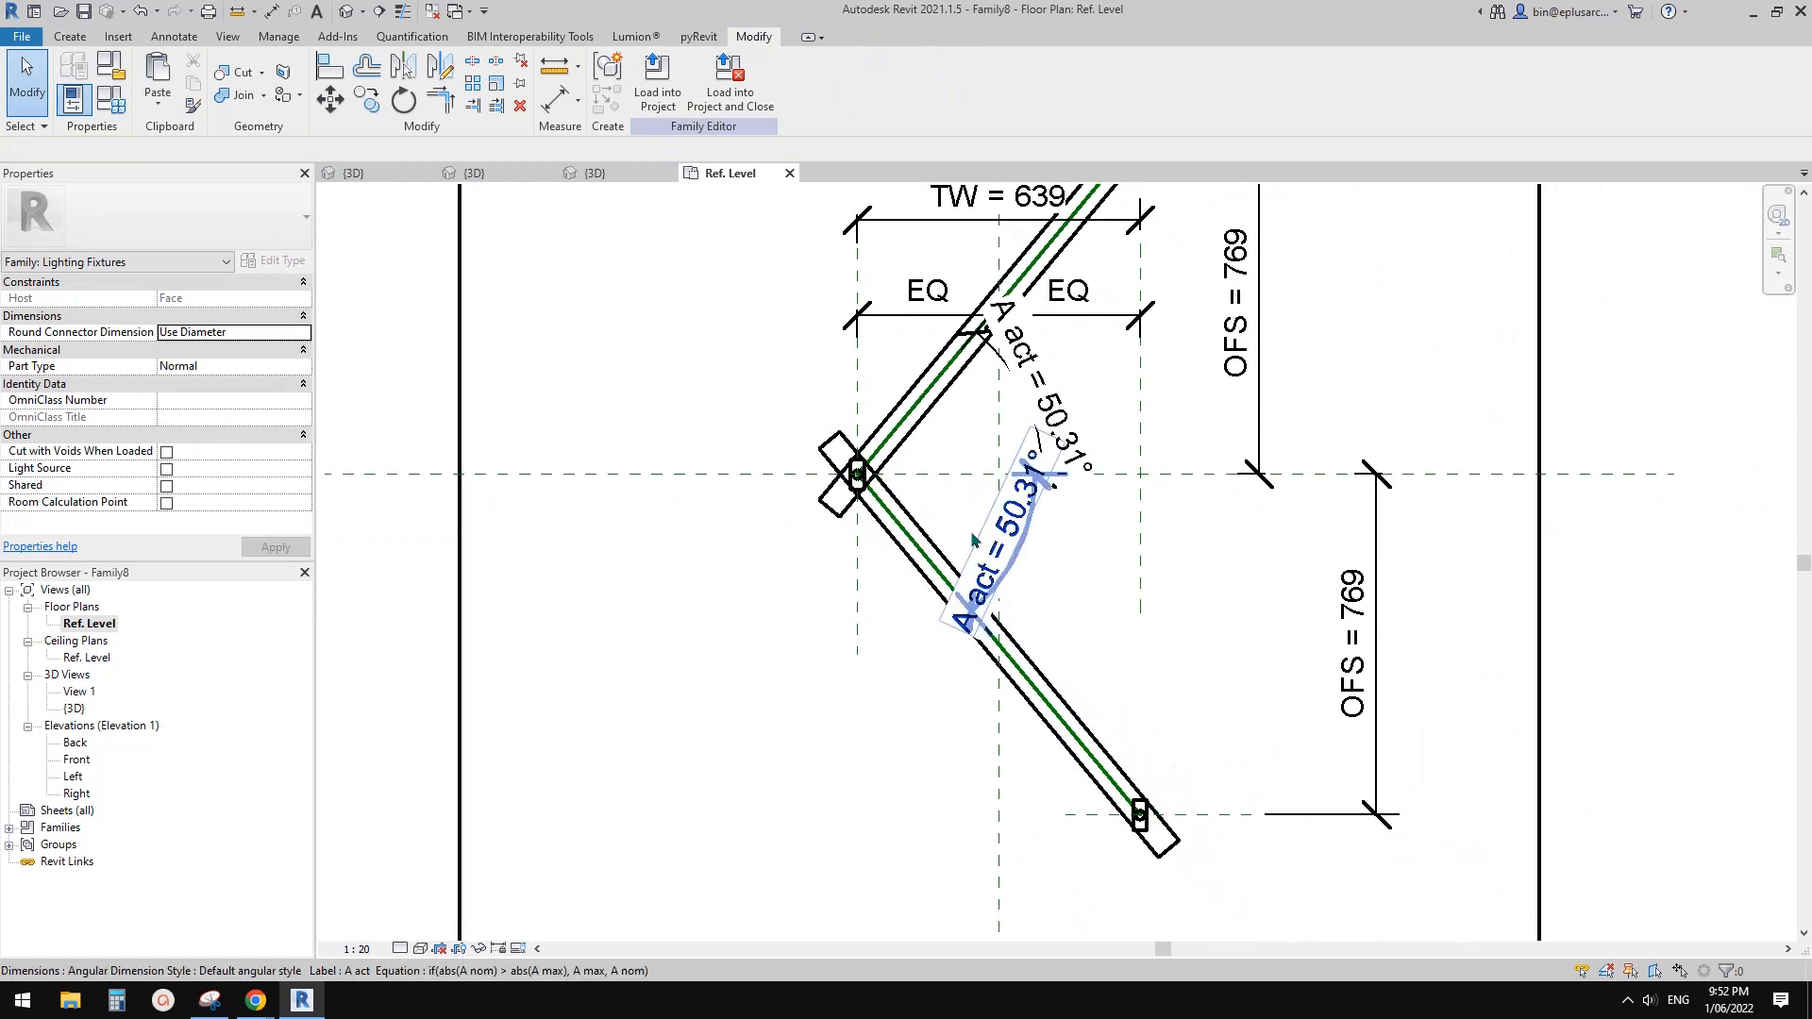
click(923, 418)
key(Escape)
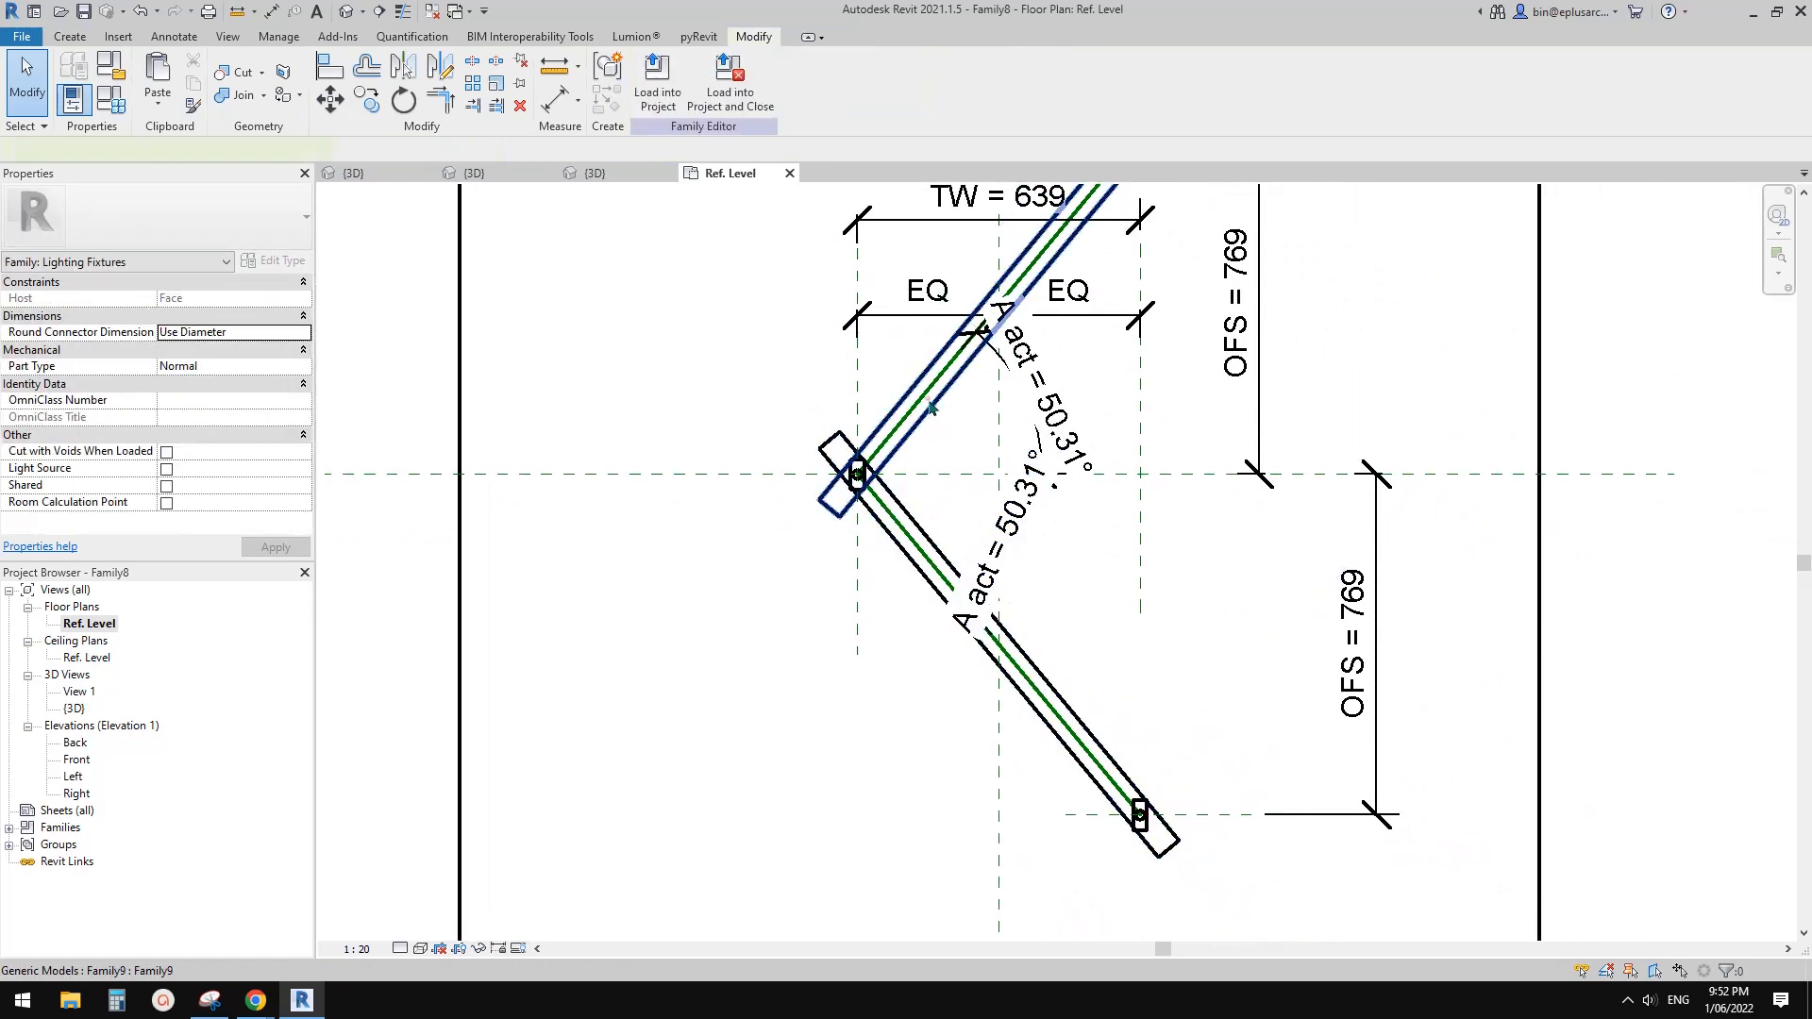
Associate the upper tube's Visible property with the VISP family parameter.
click(930, 408)
middle_drag(930, 408, 961, 444)
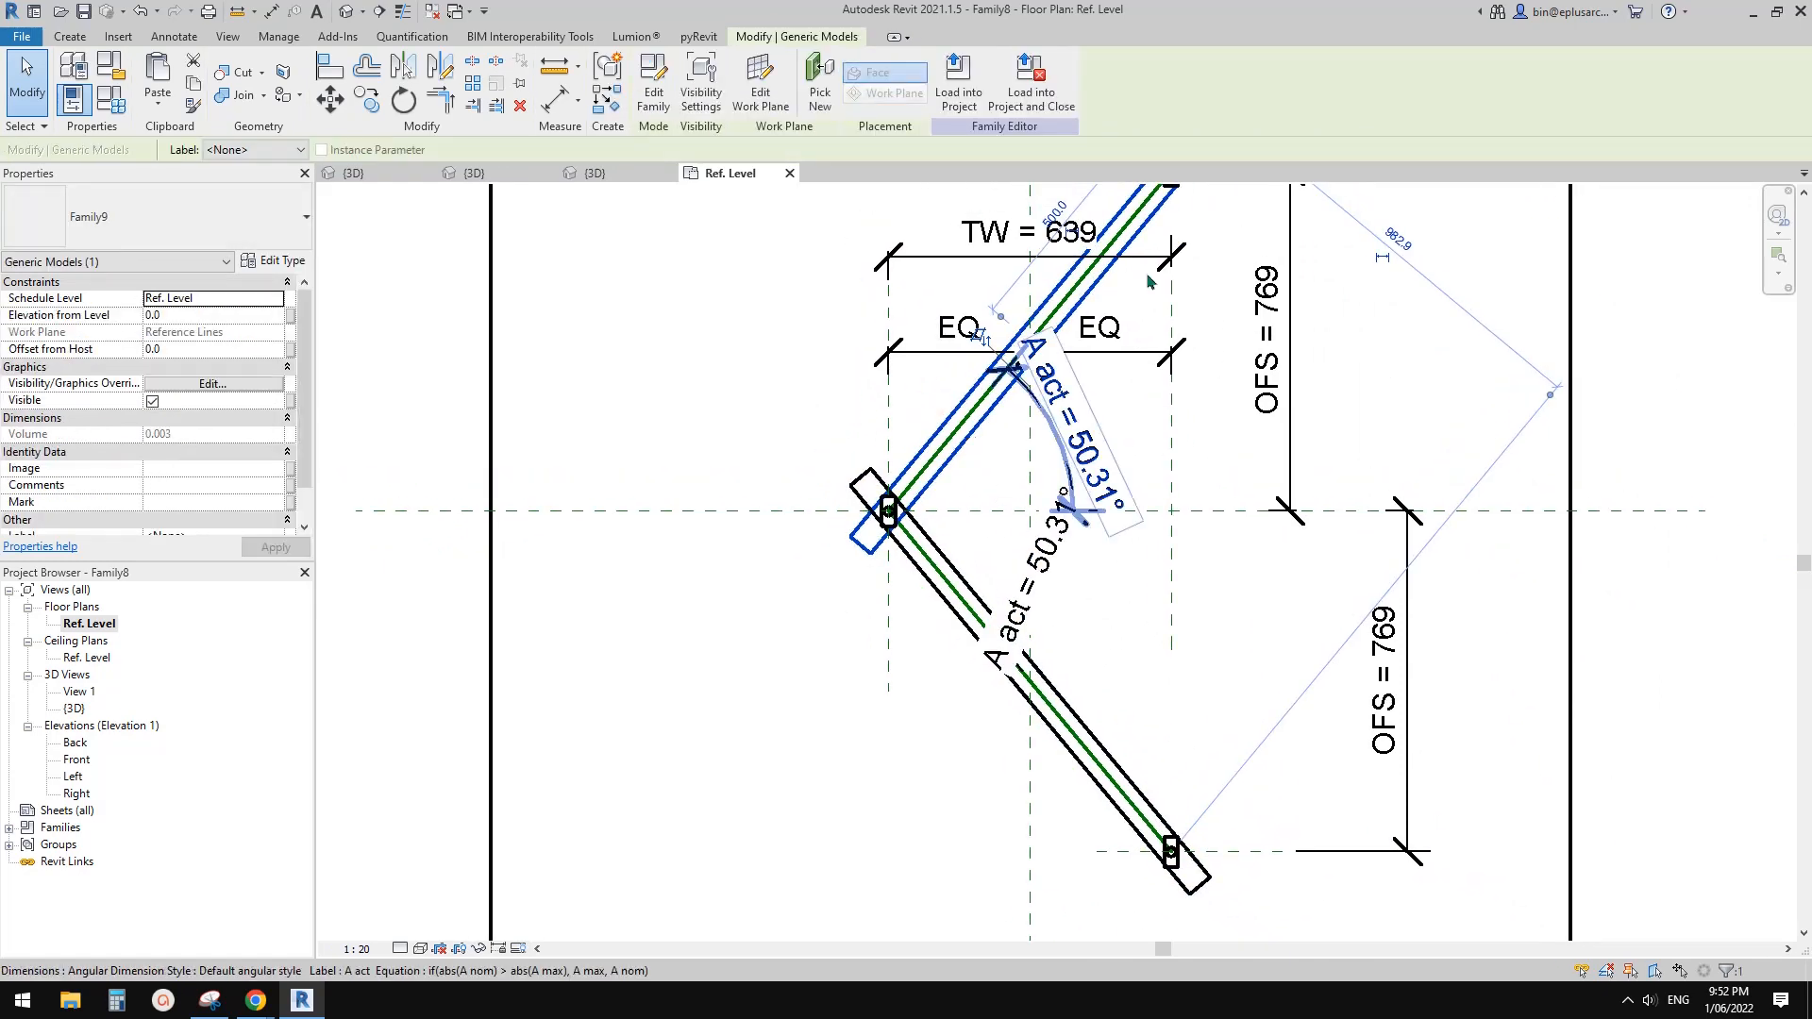
click(291, 401)
click(1302, 583)
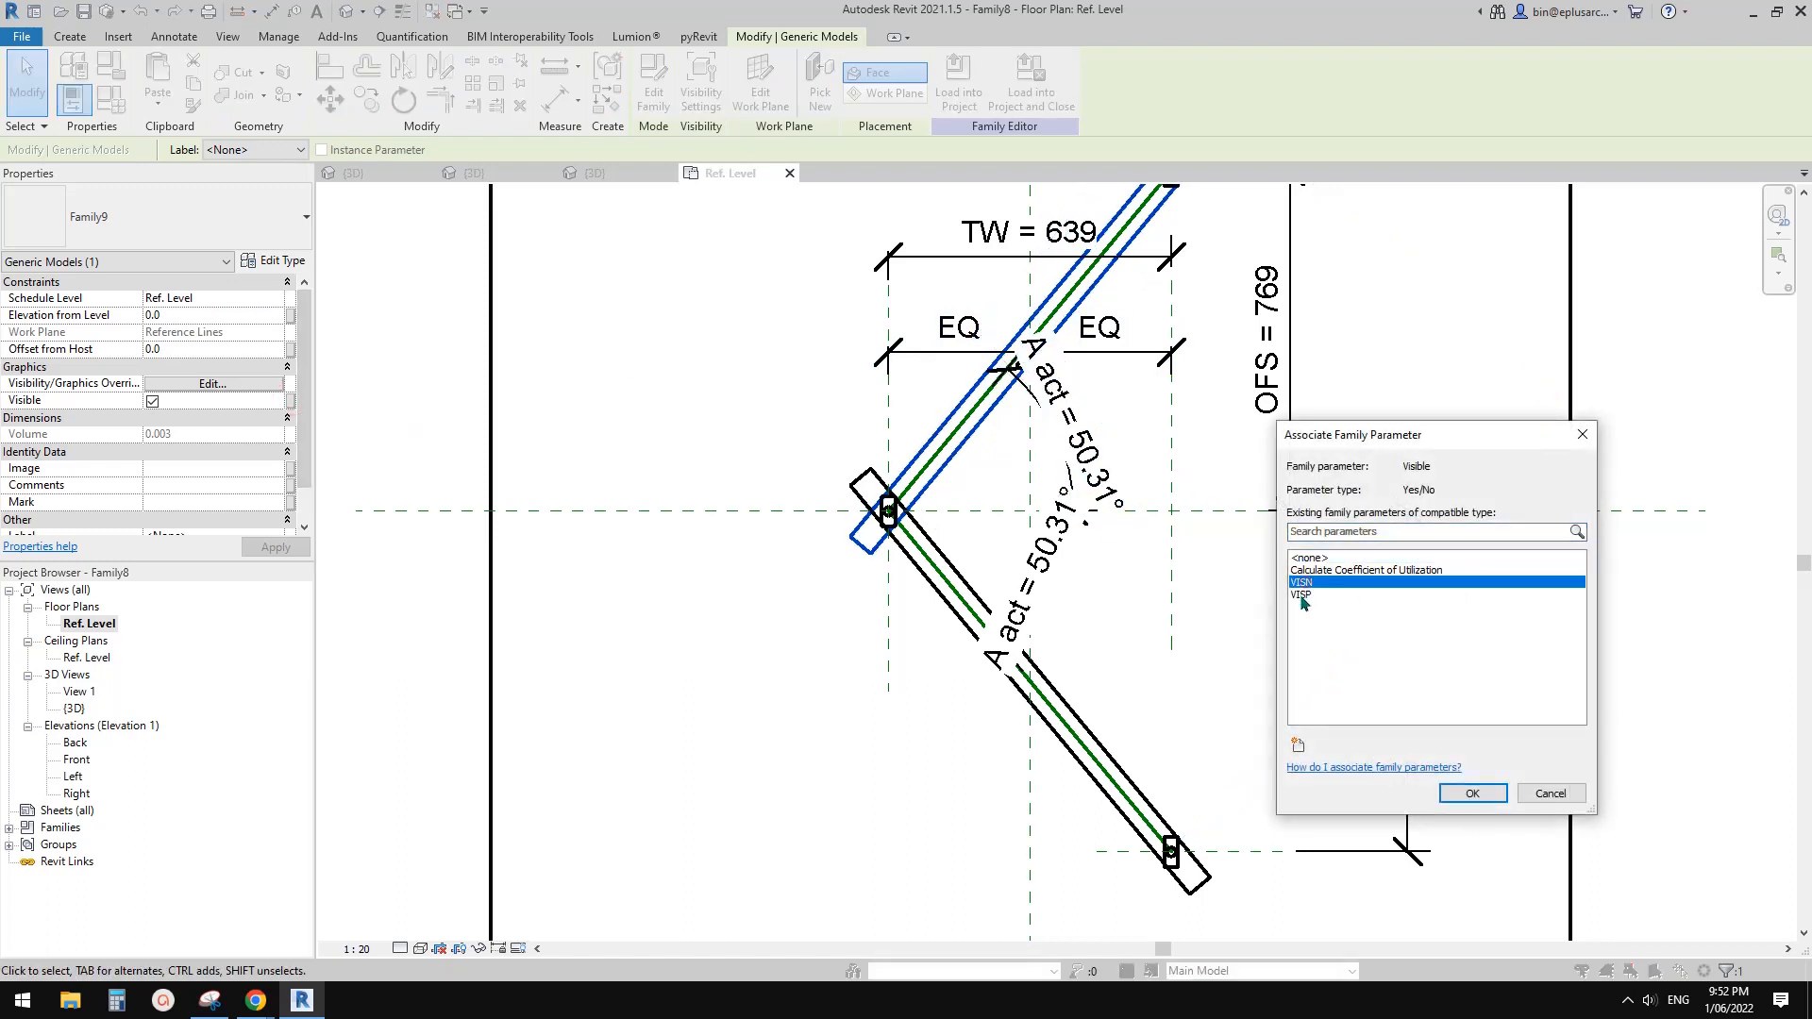
click(1302, 595)
Associate the lower tube's Visible property with the VISN family parameter.
click(1099, 739)
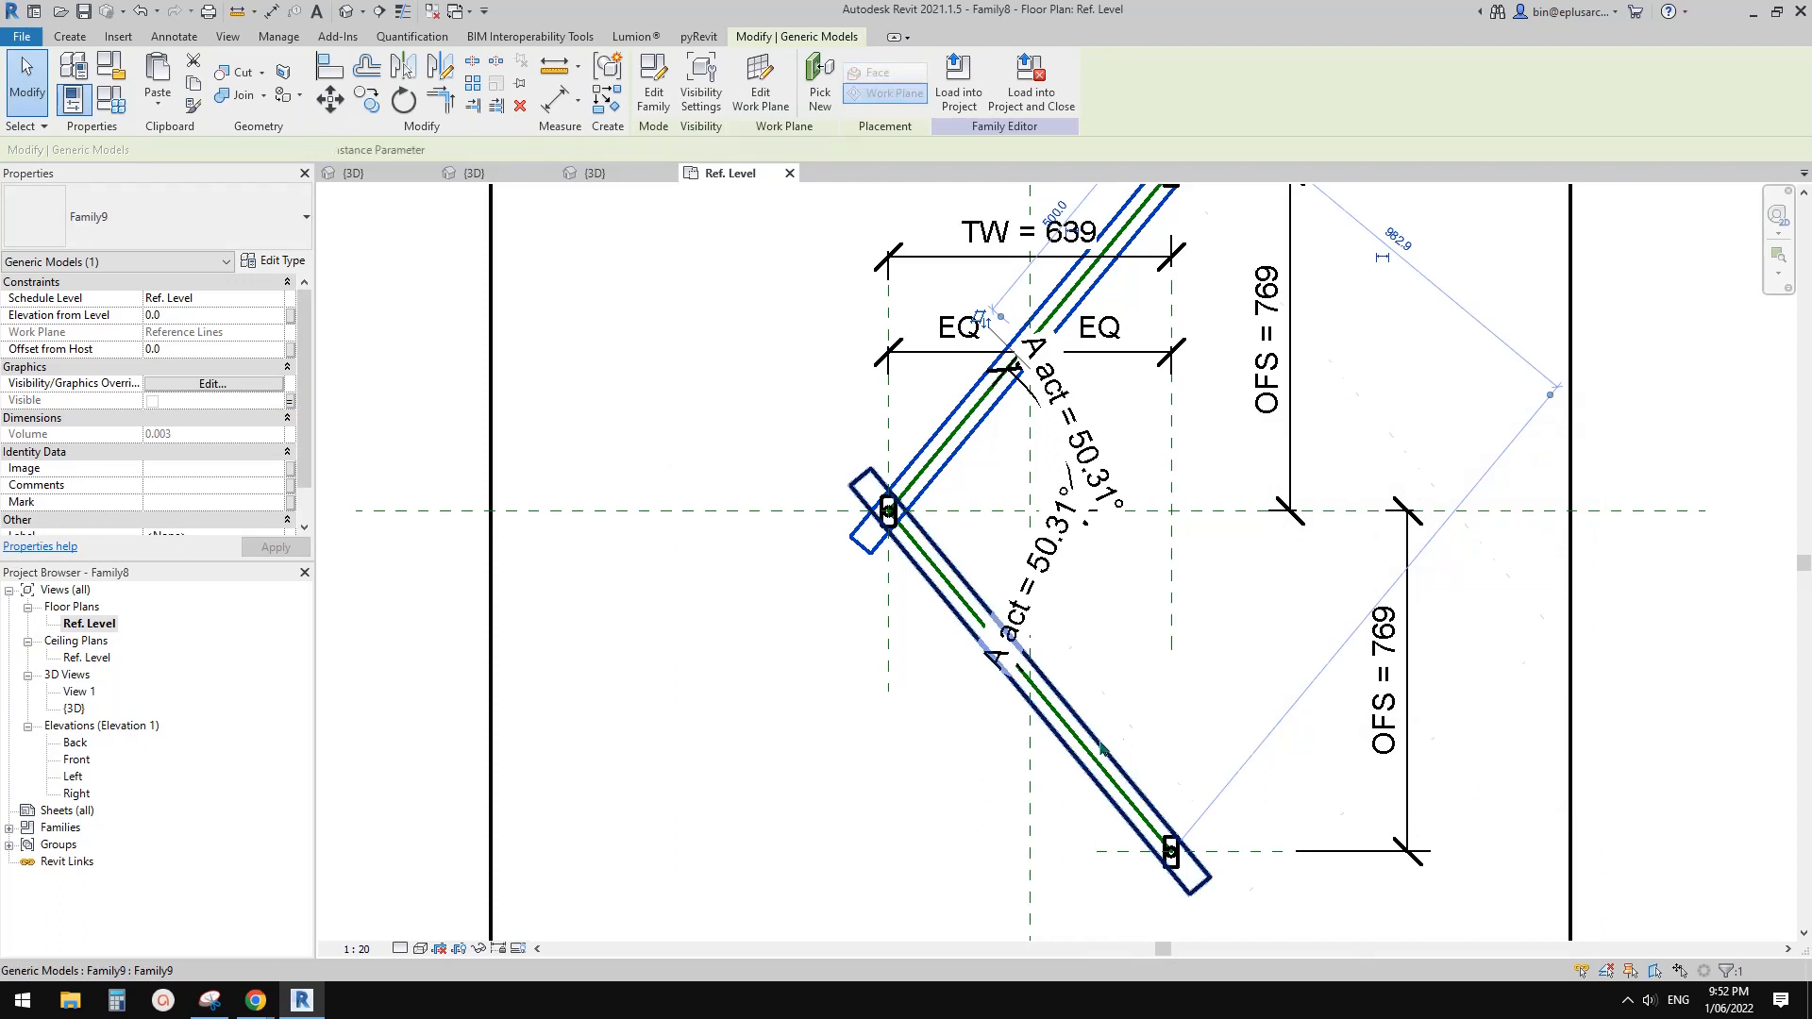
click(290, 401)
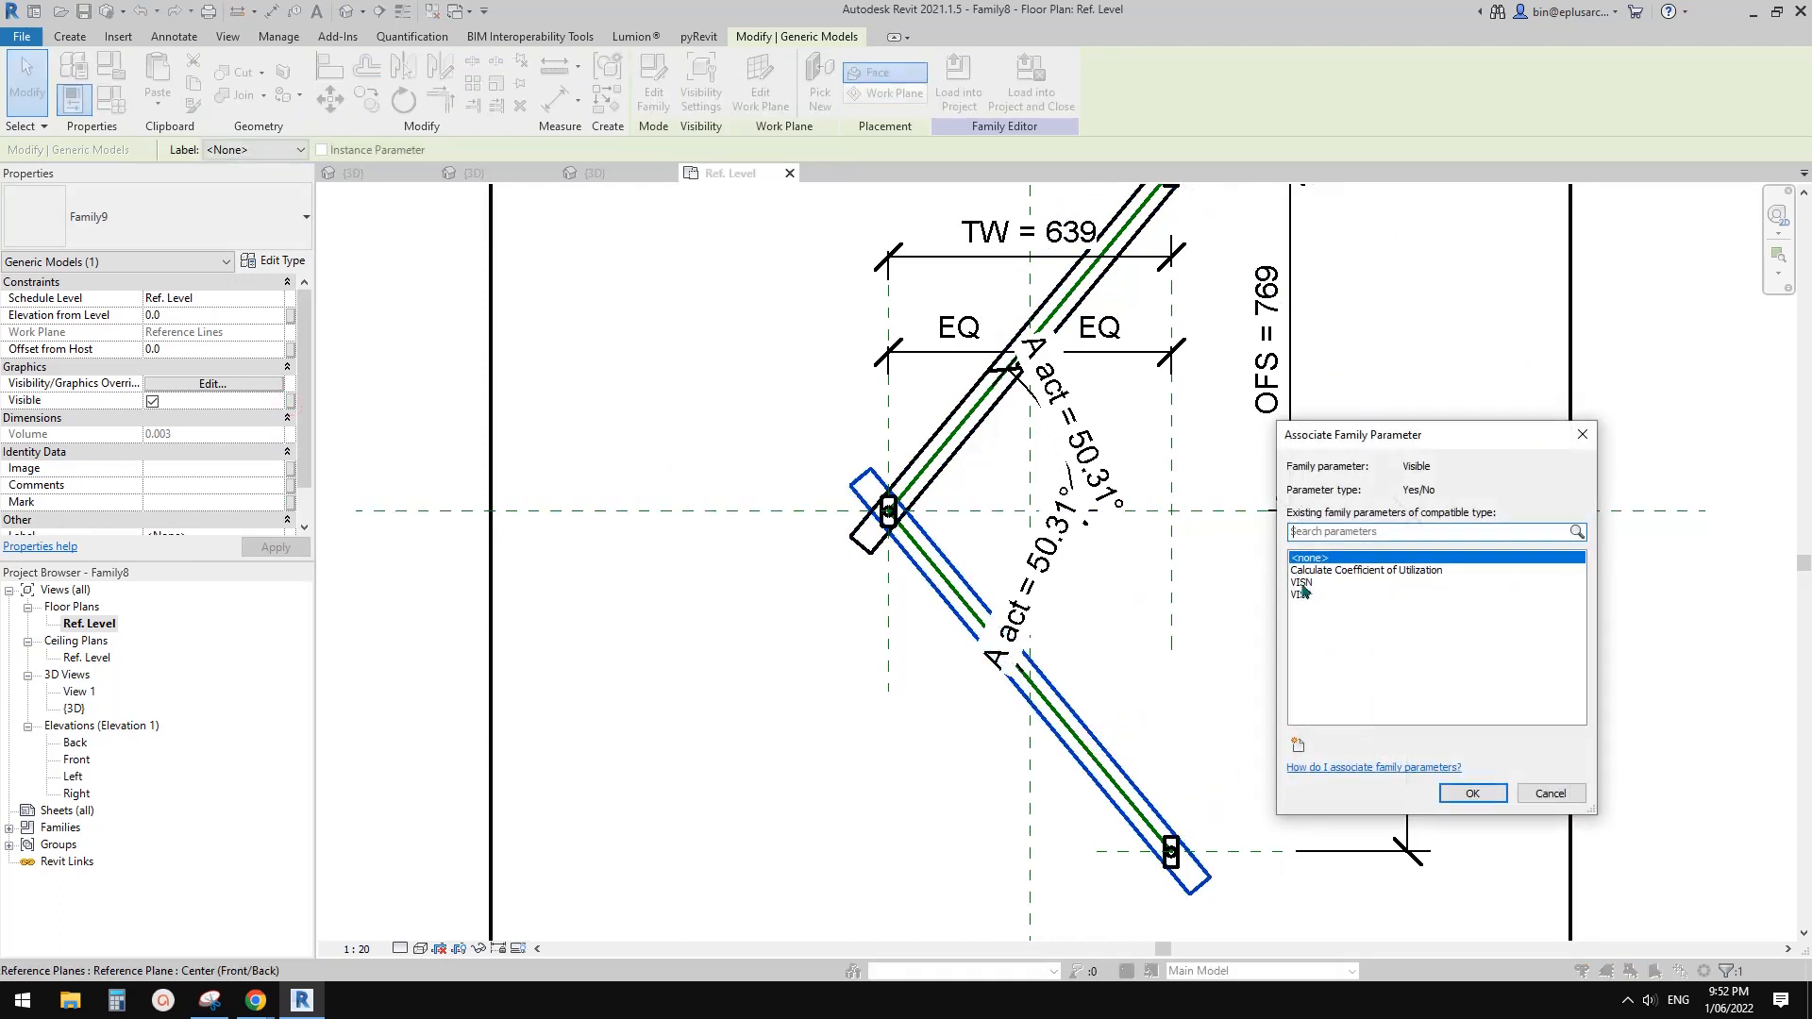
click(1306, 582)
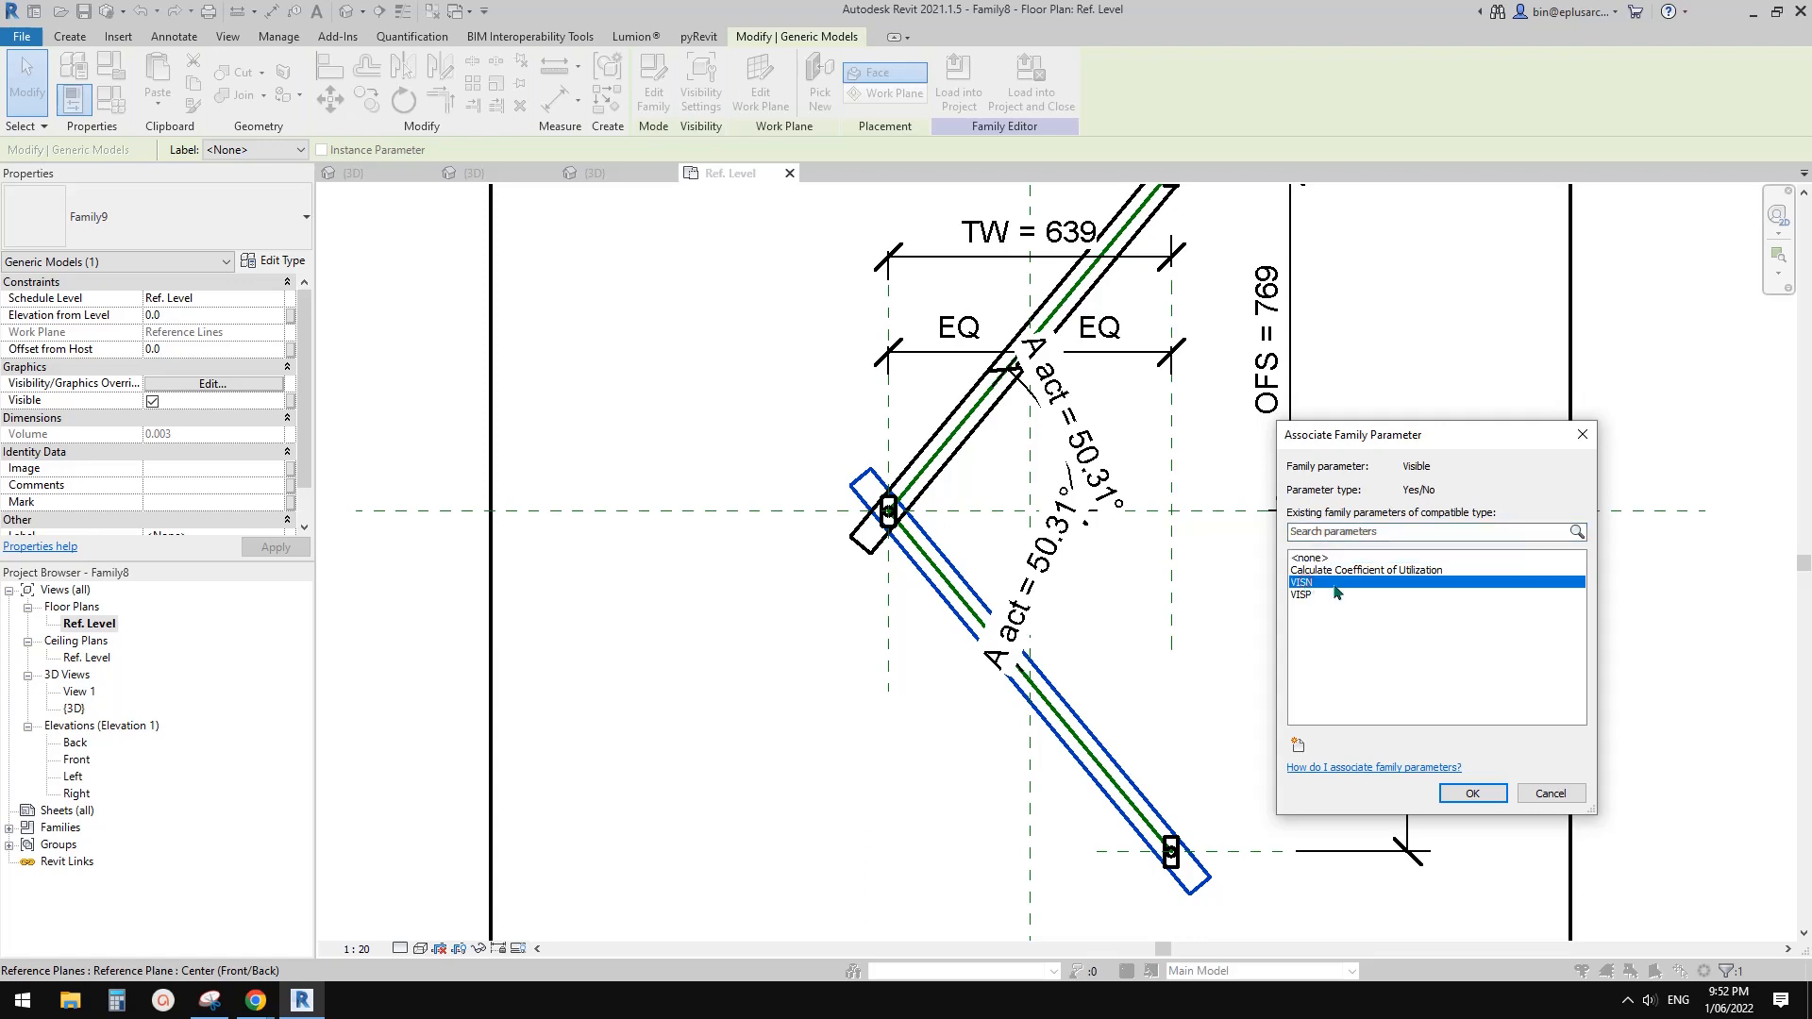
click(1474, 794)
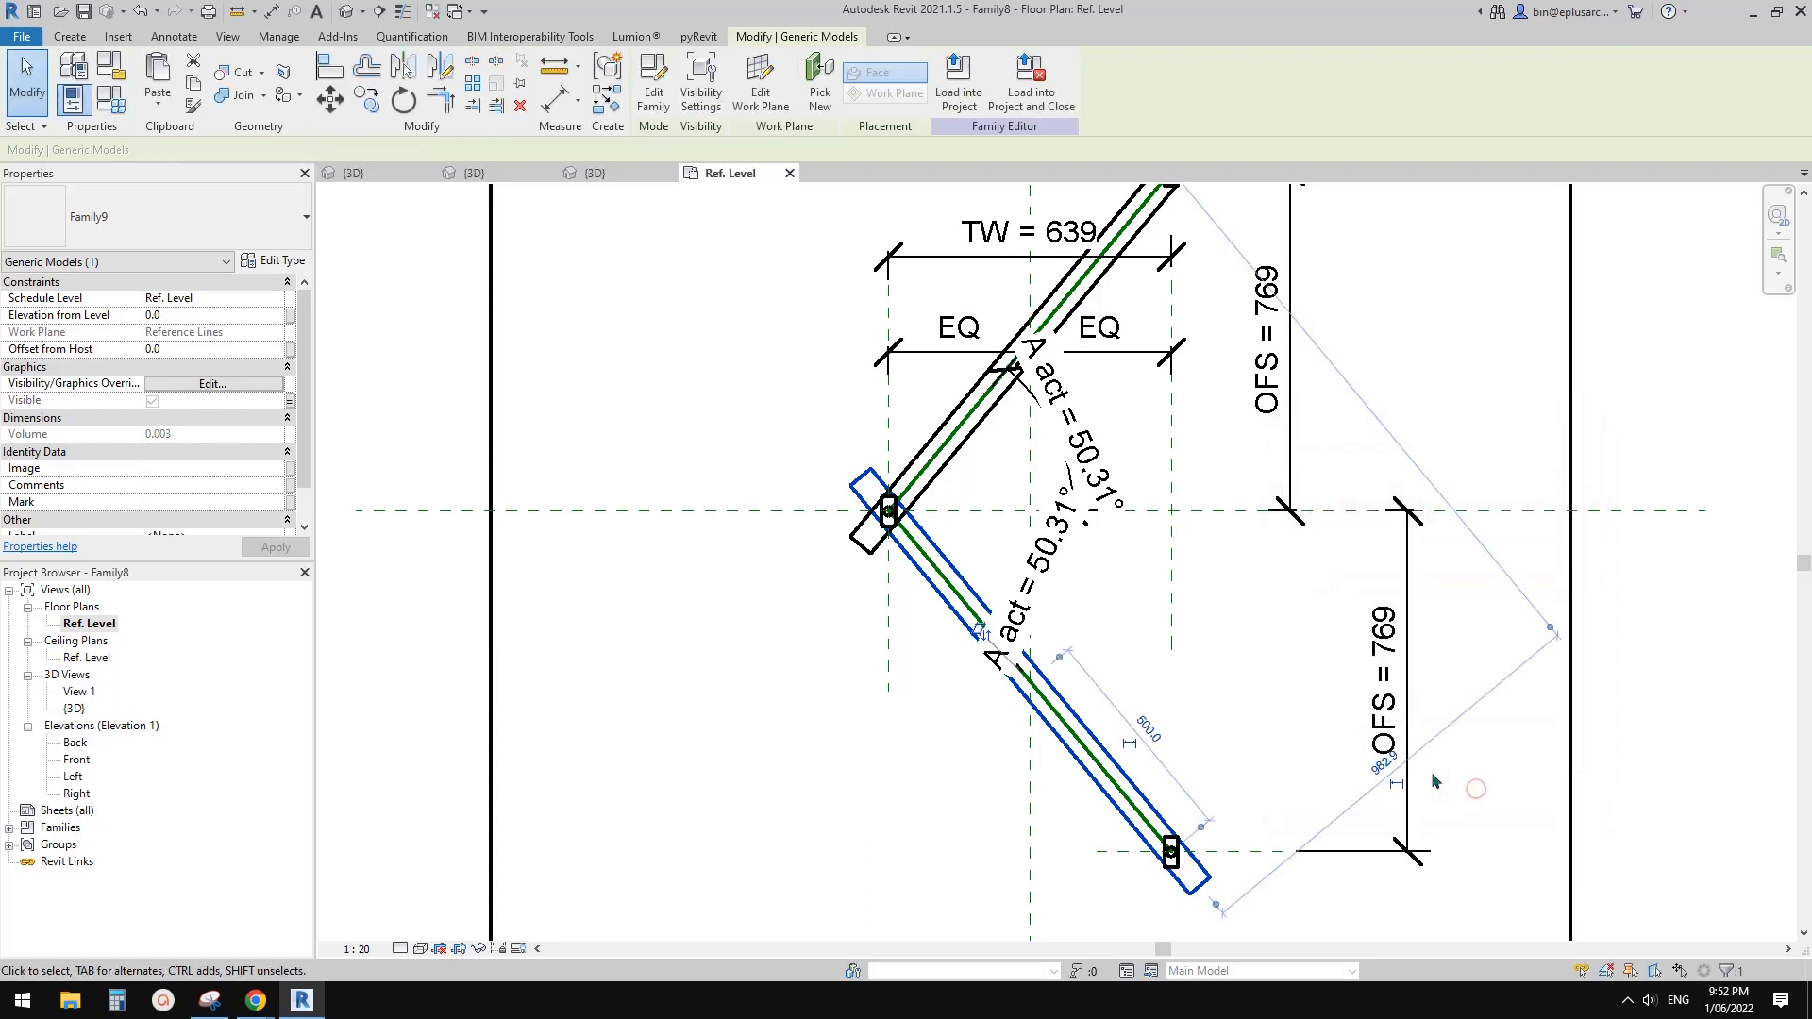
click(768, 392)
In the 3D view, set the family's A nom angle to 0° and accept the duplicate-instance warnings.
click(374, 13)
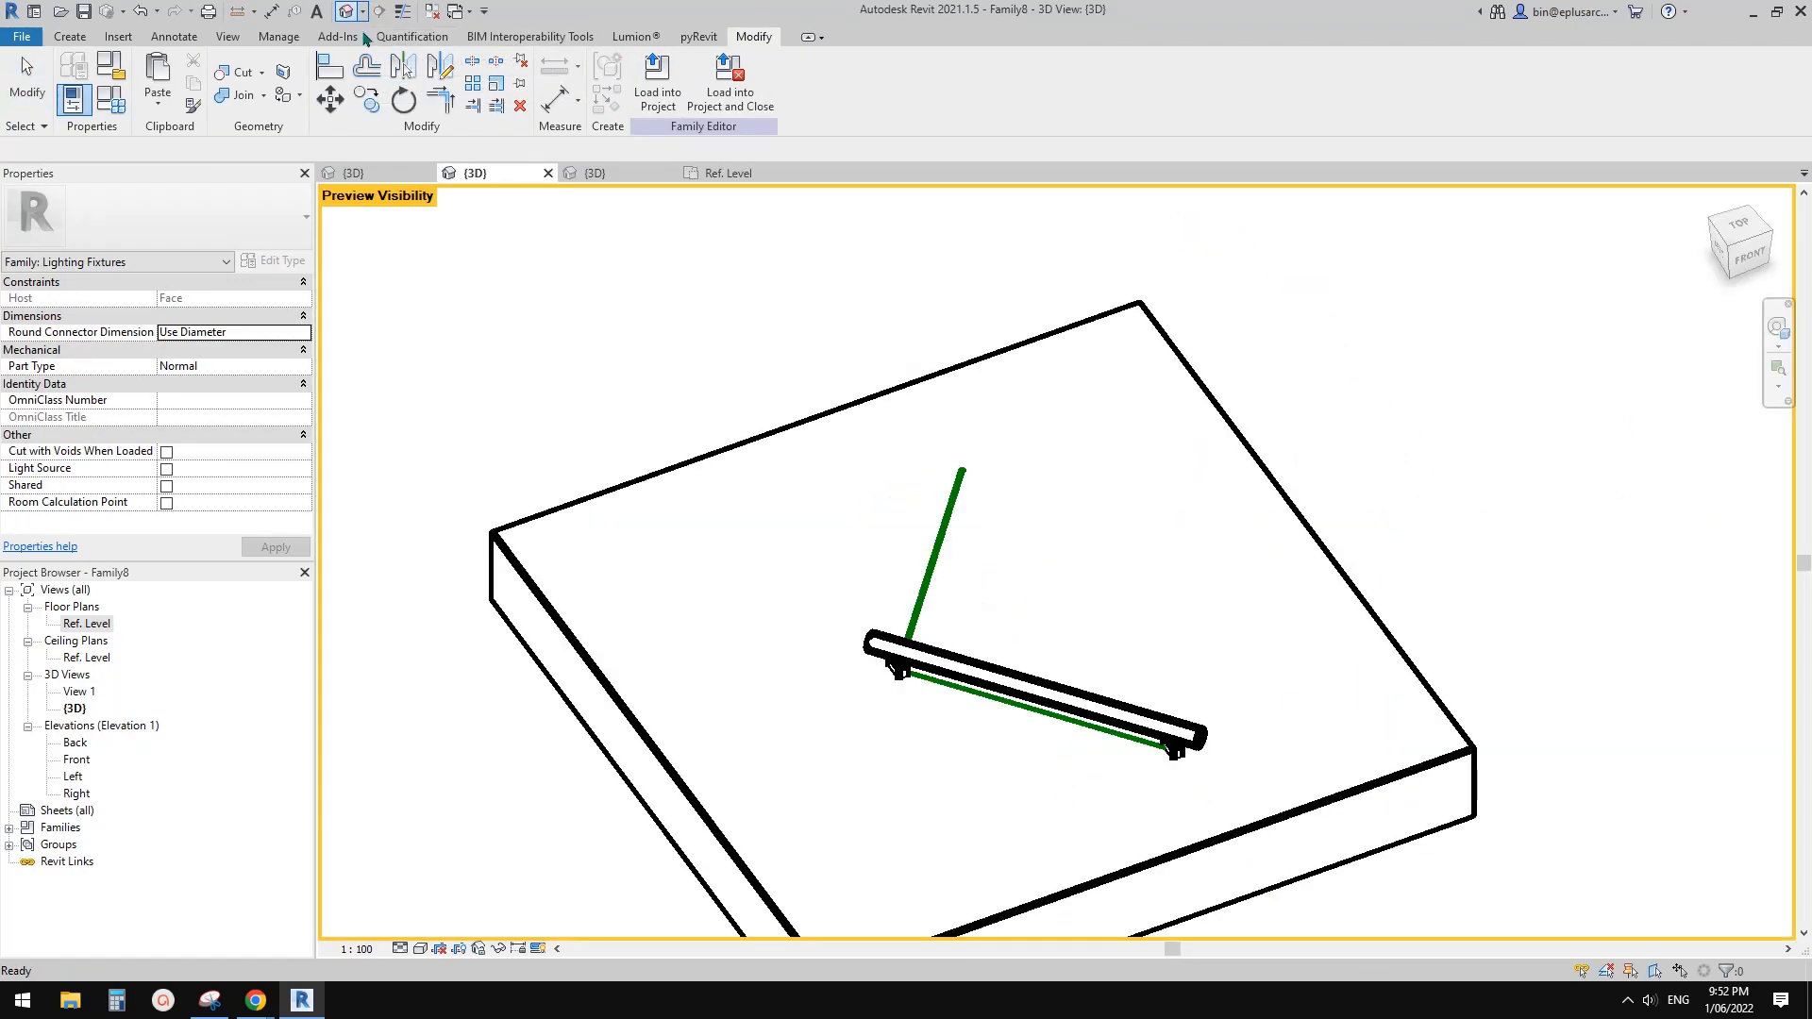
scroll(985, 609, up, 2)
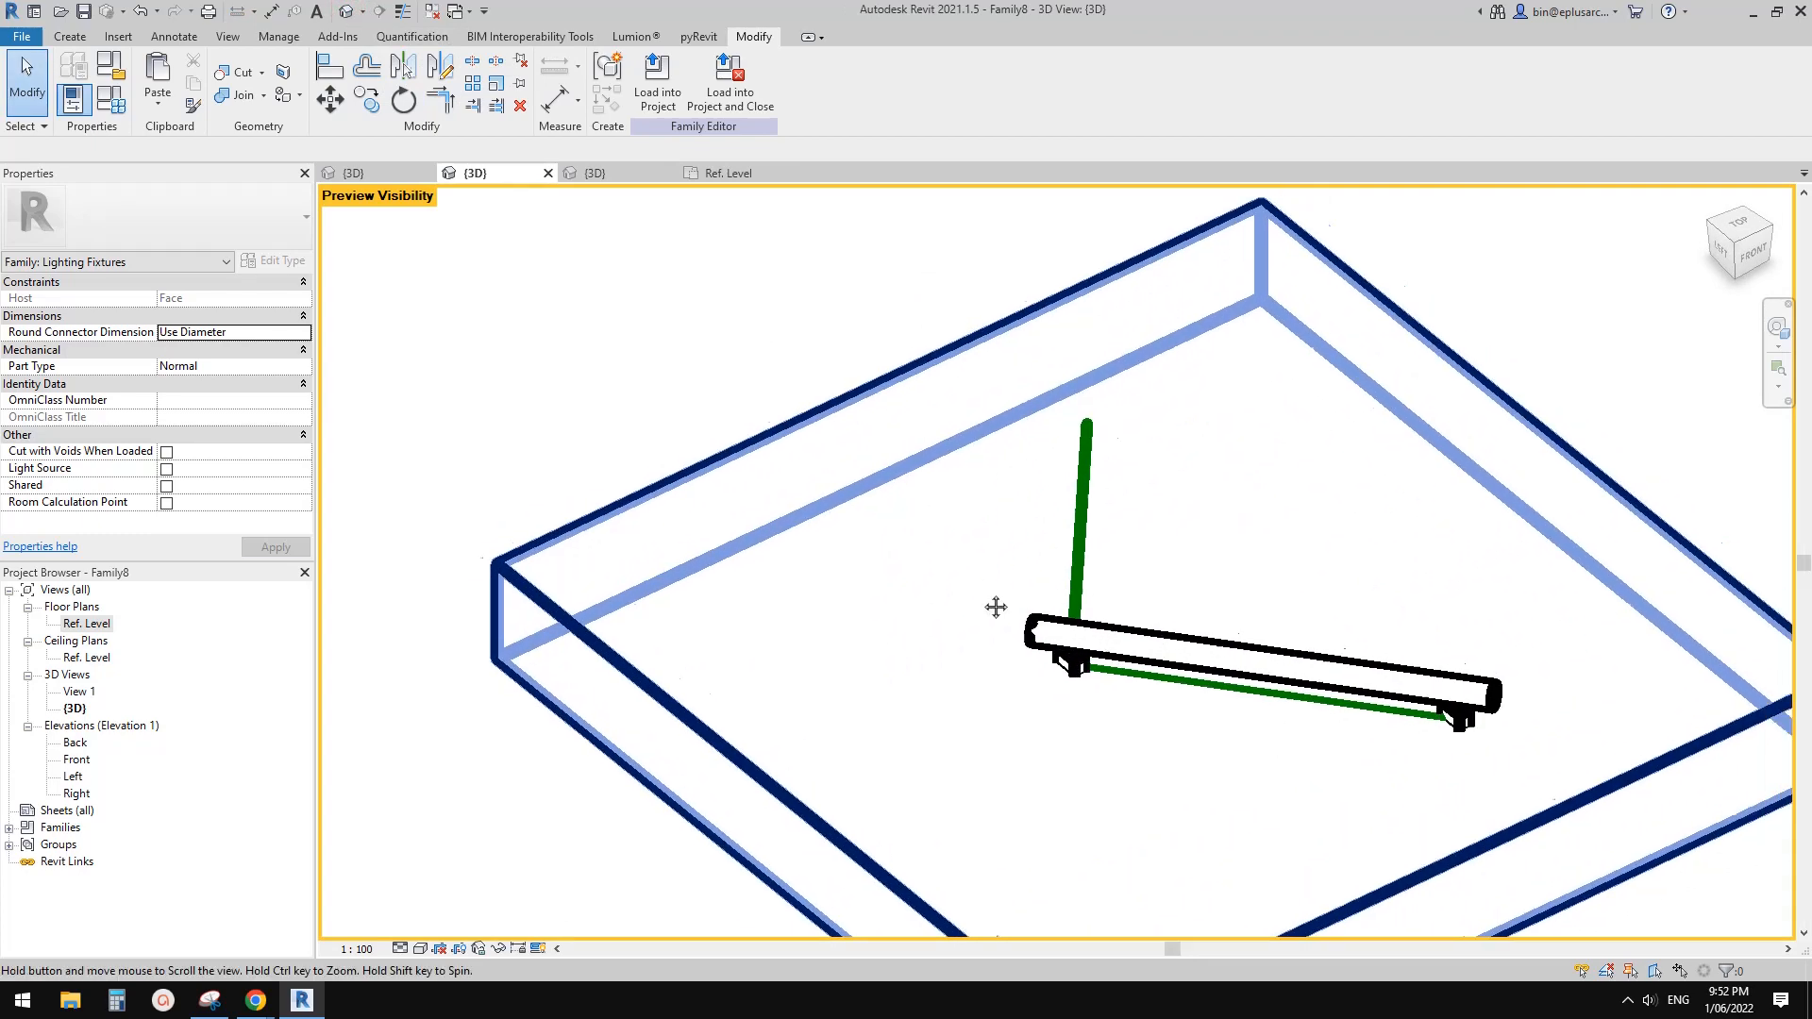
click(113, 102)
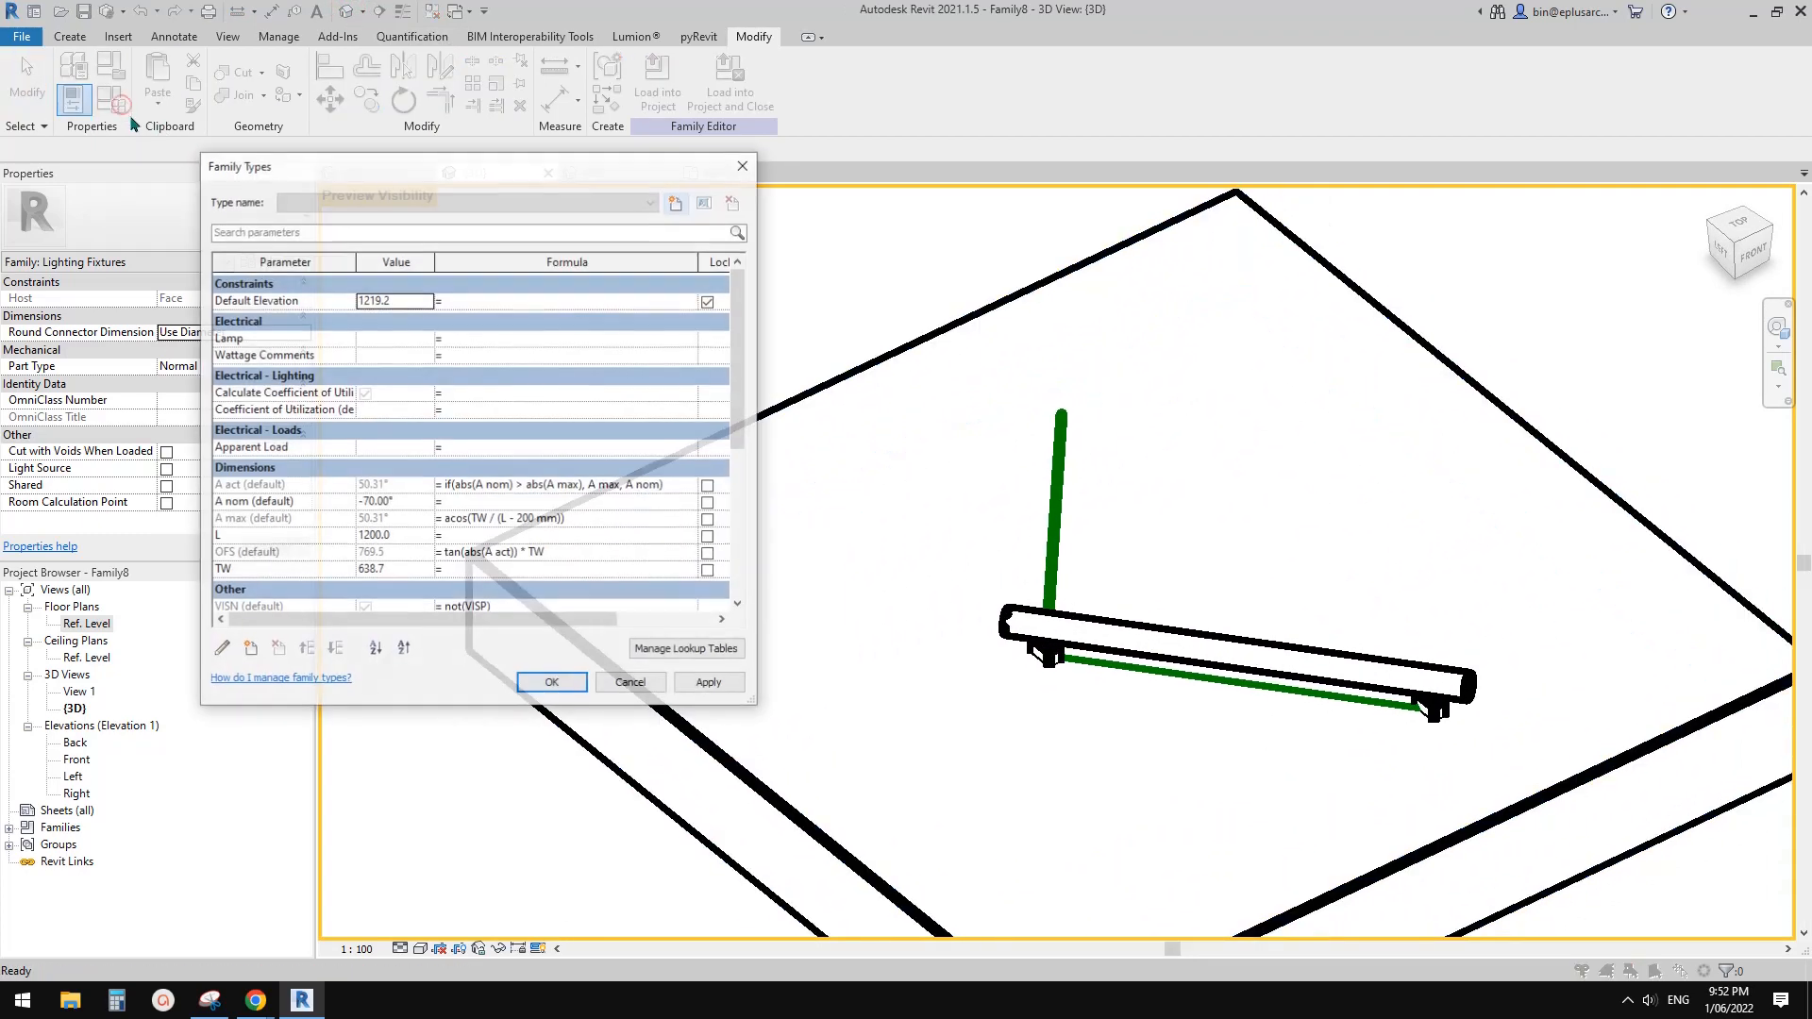
scroll(476, 524, down, 2)
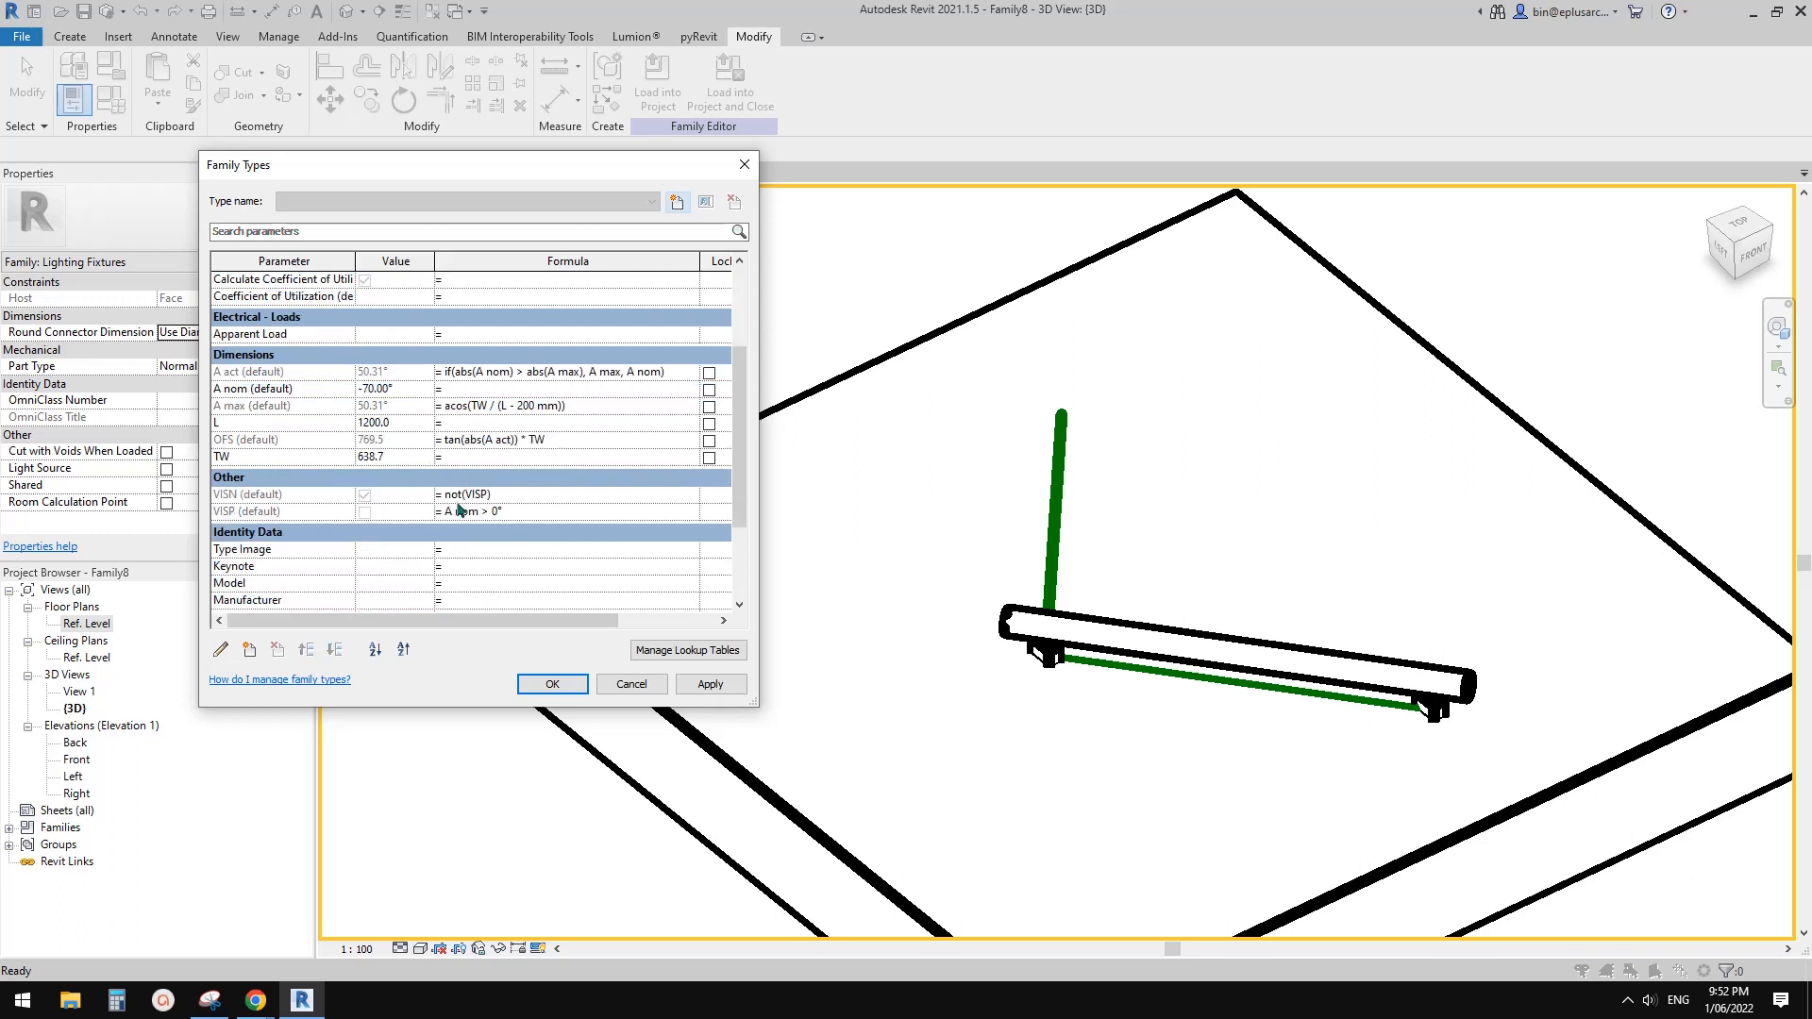
scroll(414, 453, up, 1)
click(406, 427)
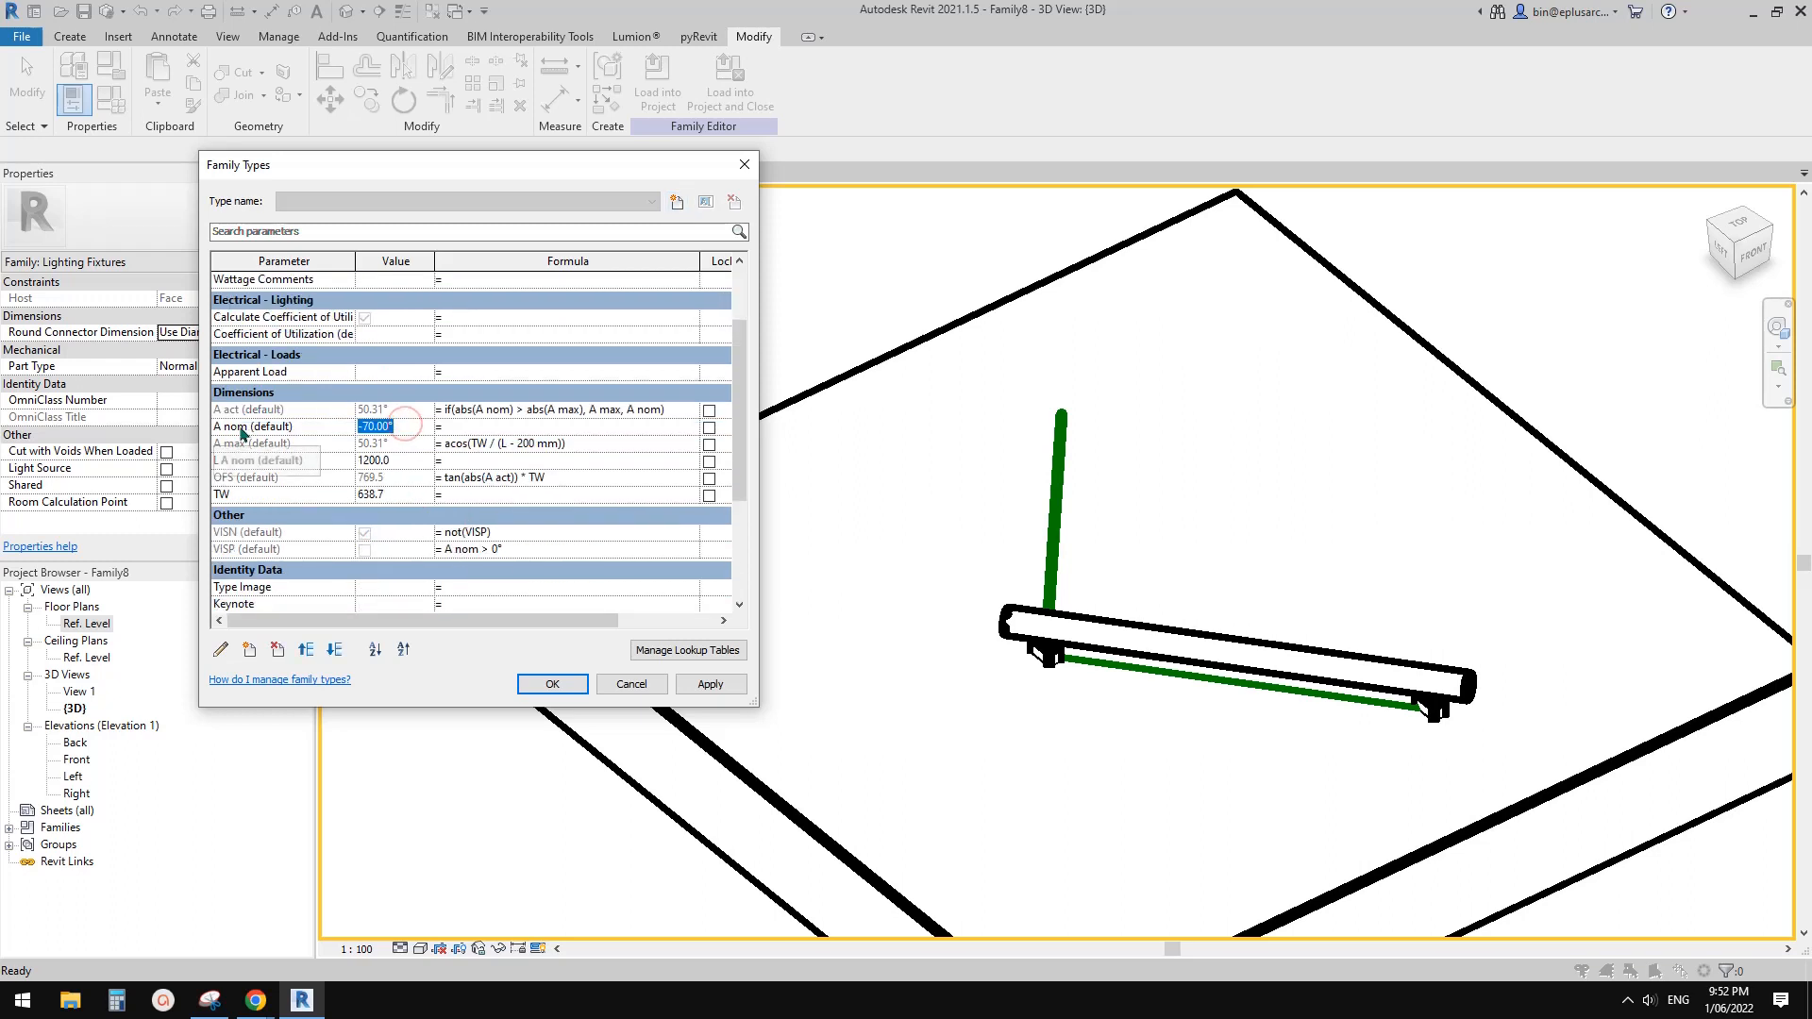
text(0)
click(710, 680)
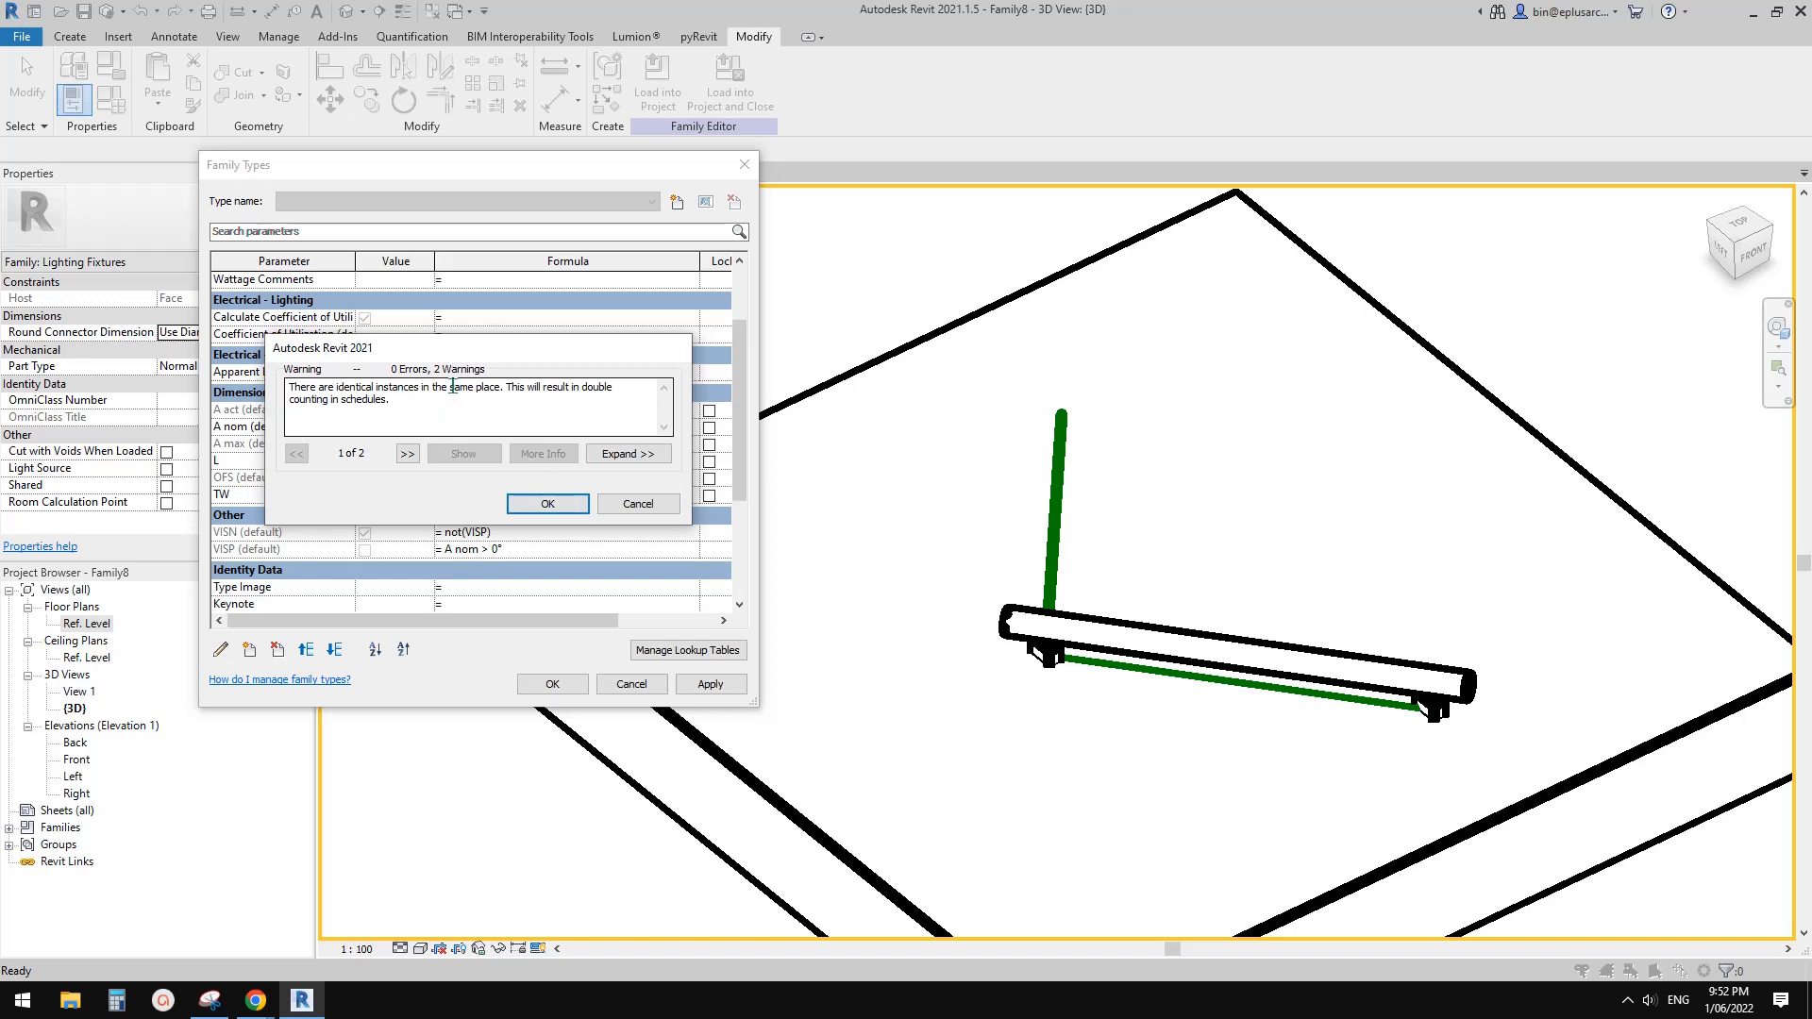
click(556, 500)
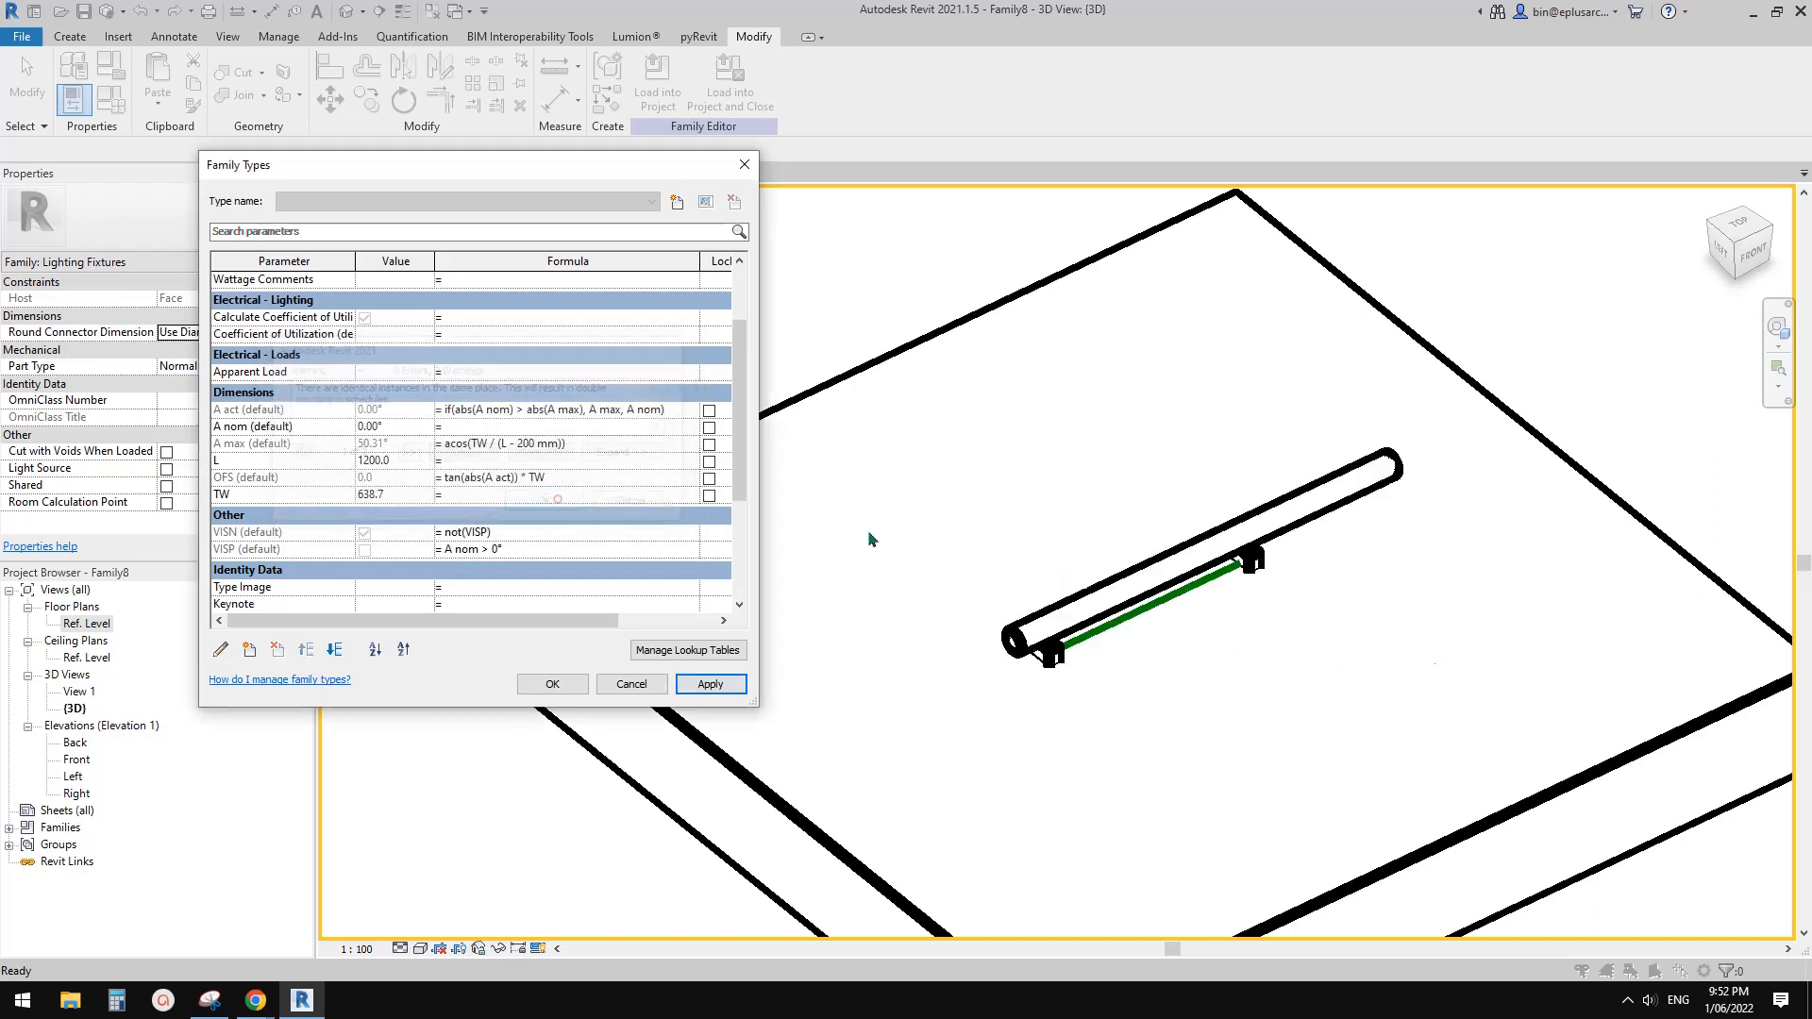
Test the A nom angle at 30° and at -30°, applying each value, and close the family types.
click(399, 426)
text(30)
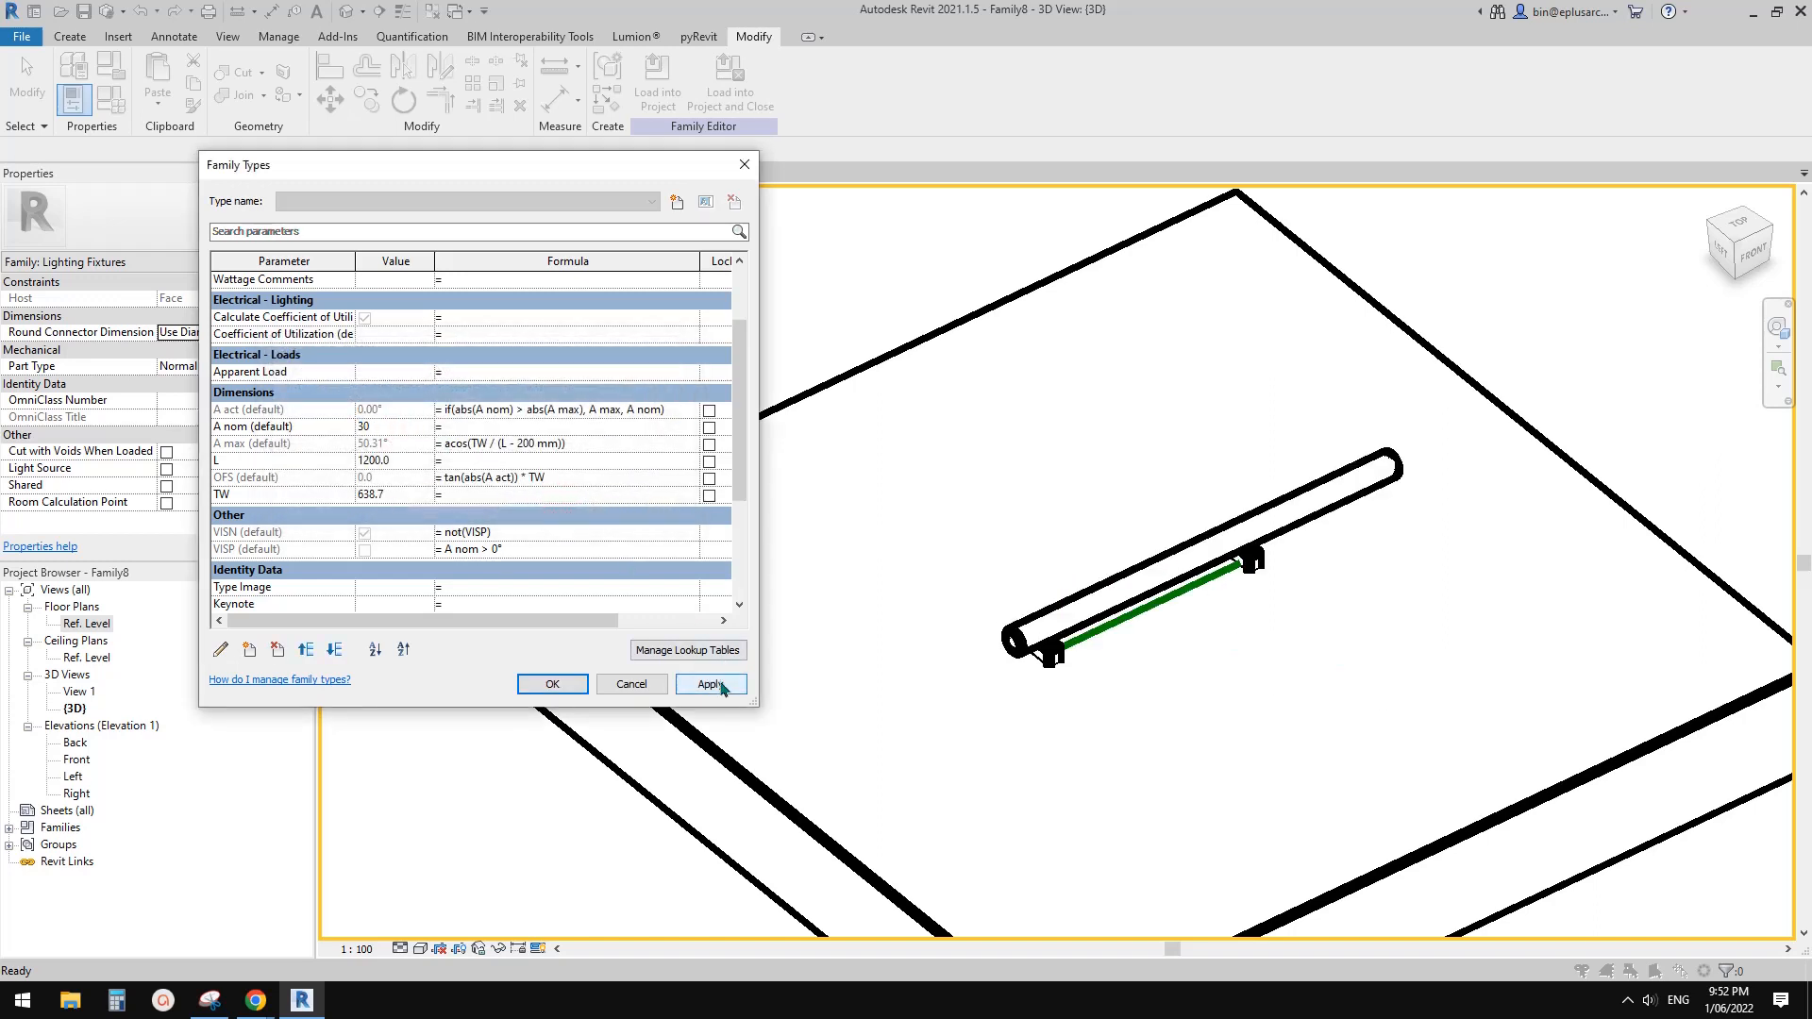
click(710, 683)
click(405, 427)
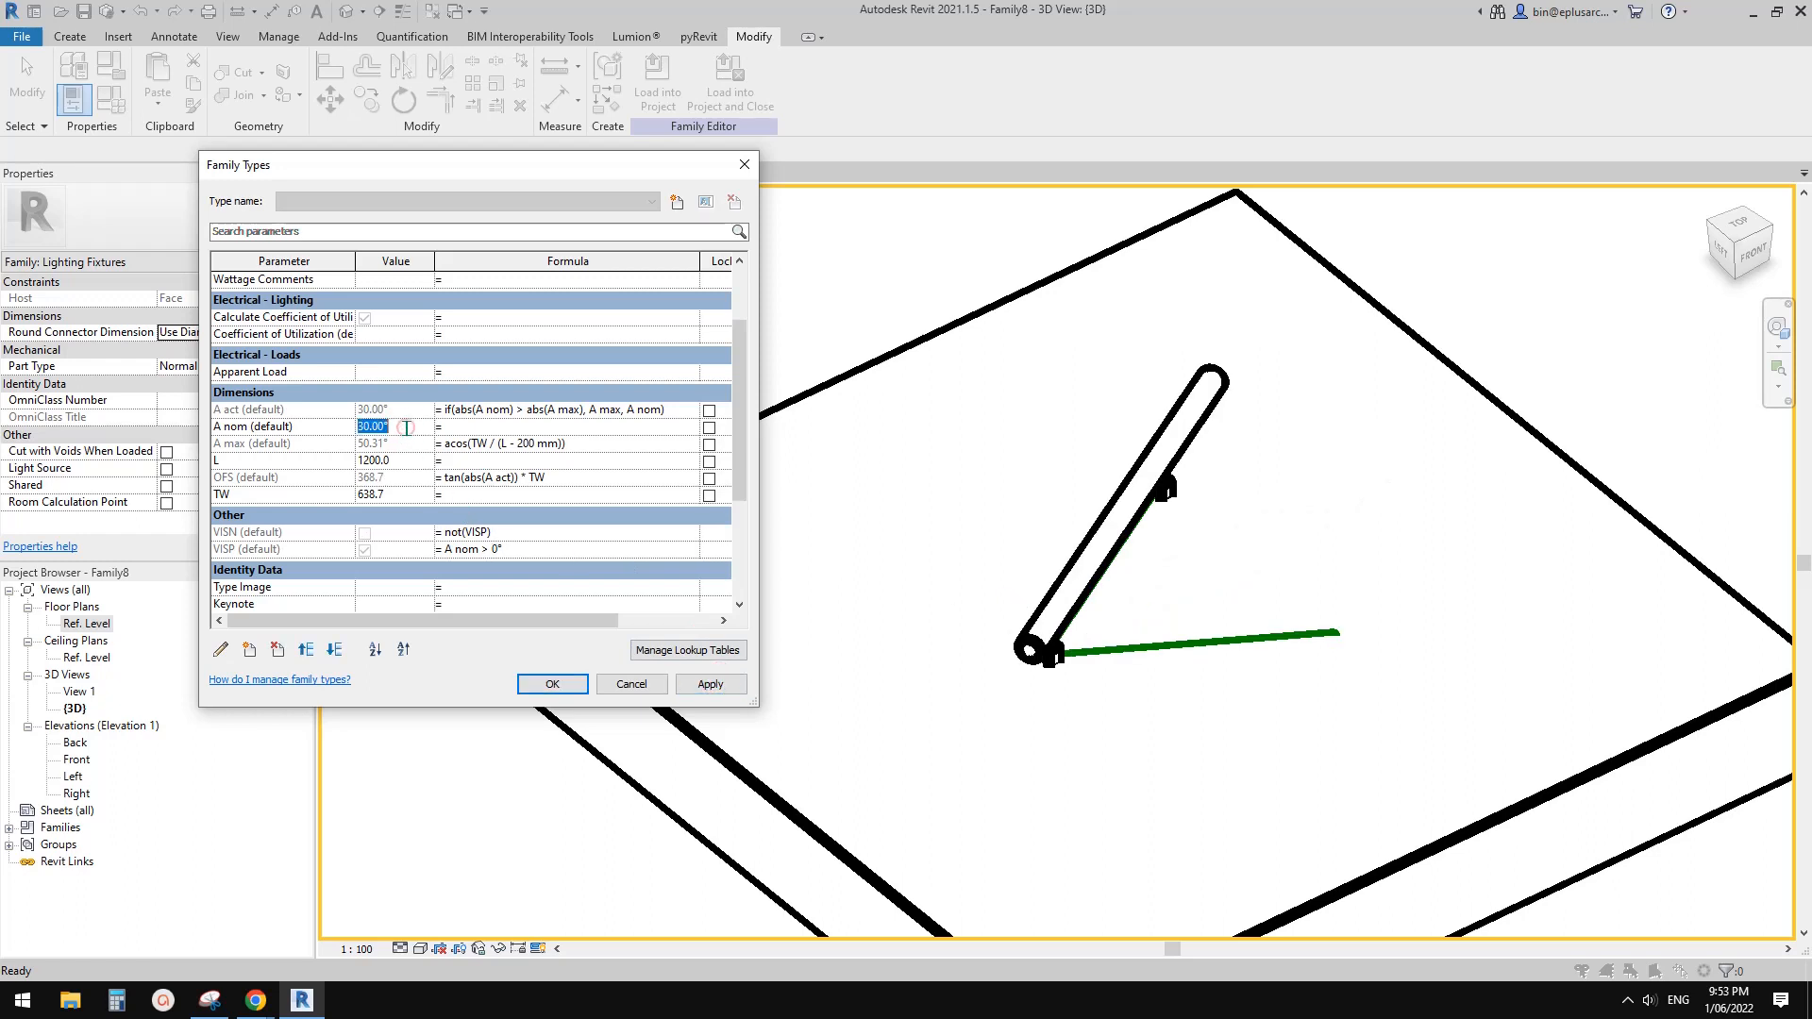
click(716, 687)
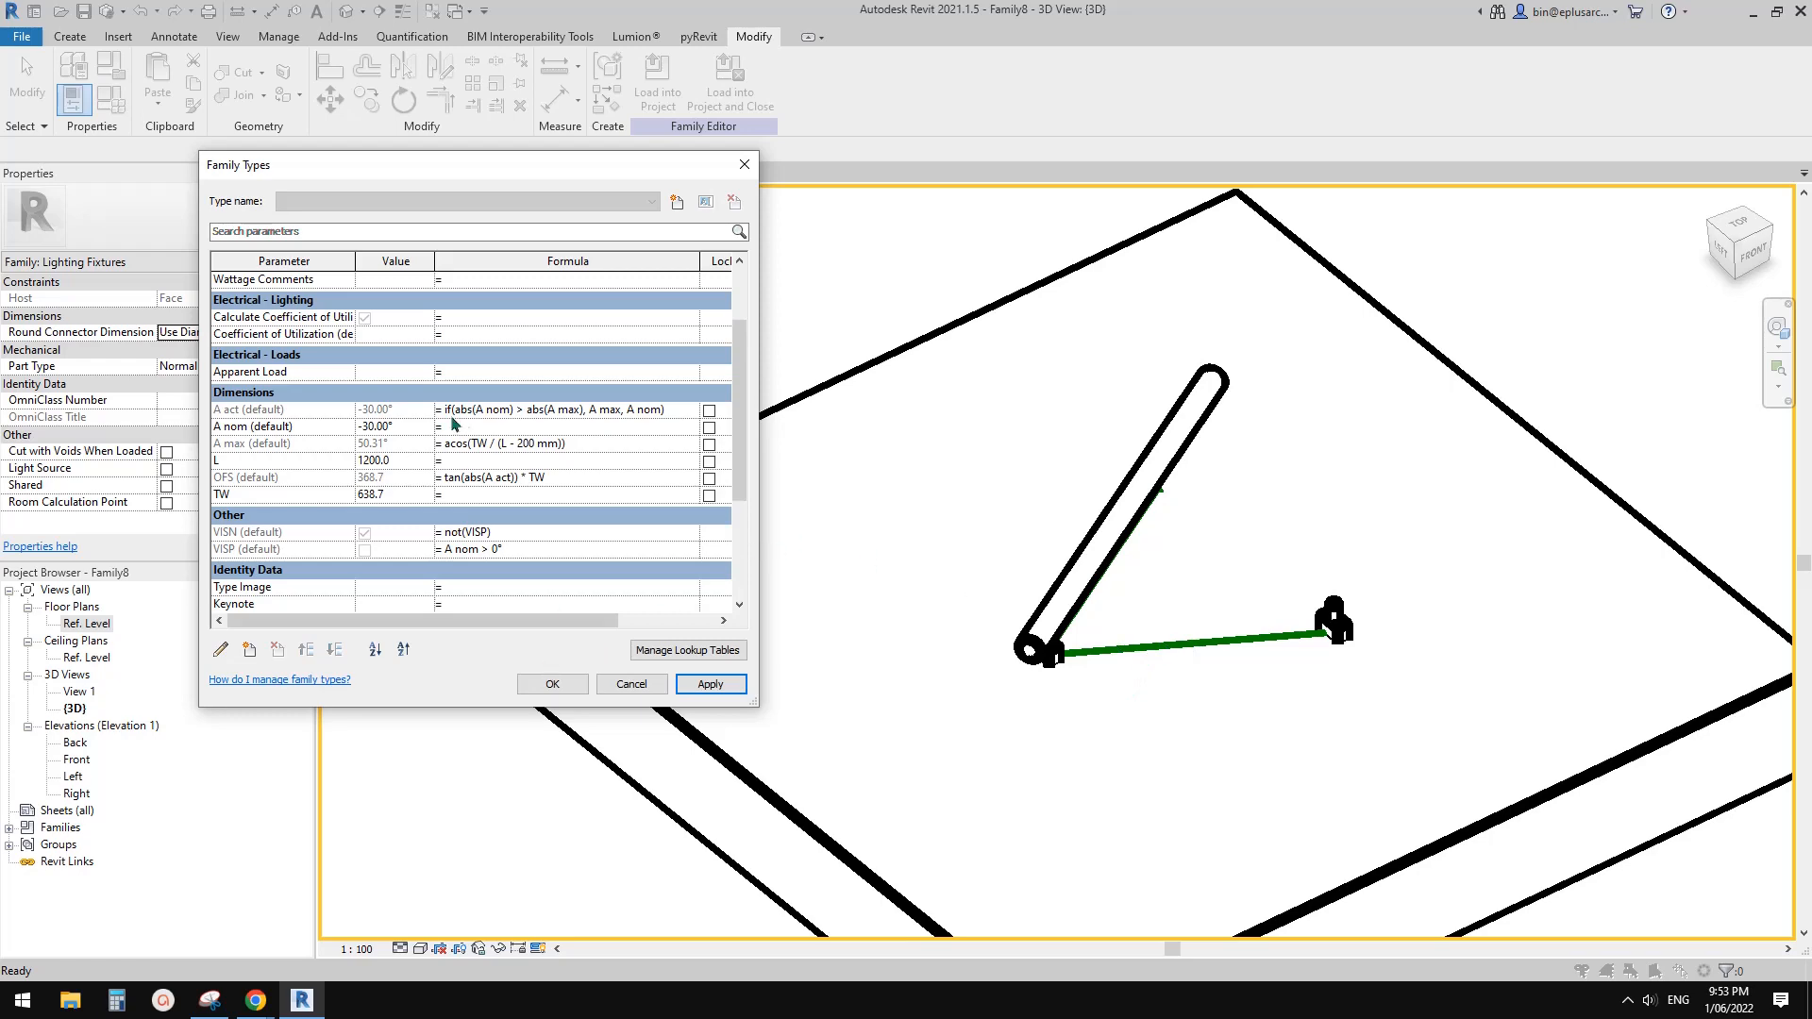
click(566, 687)
click(553, 684)
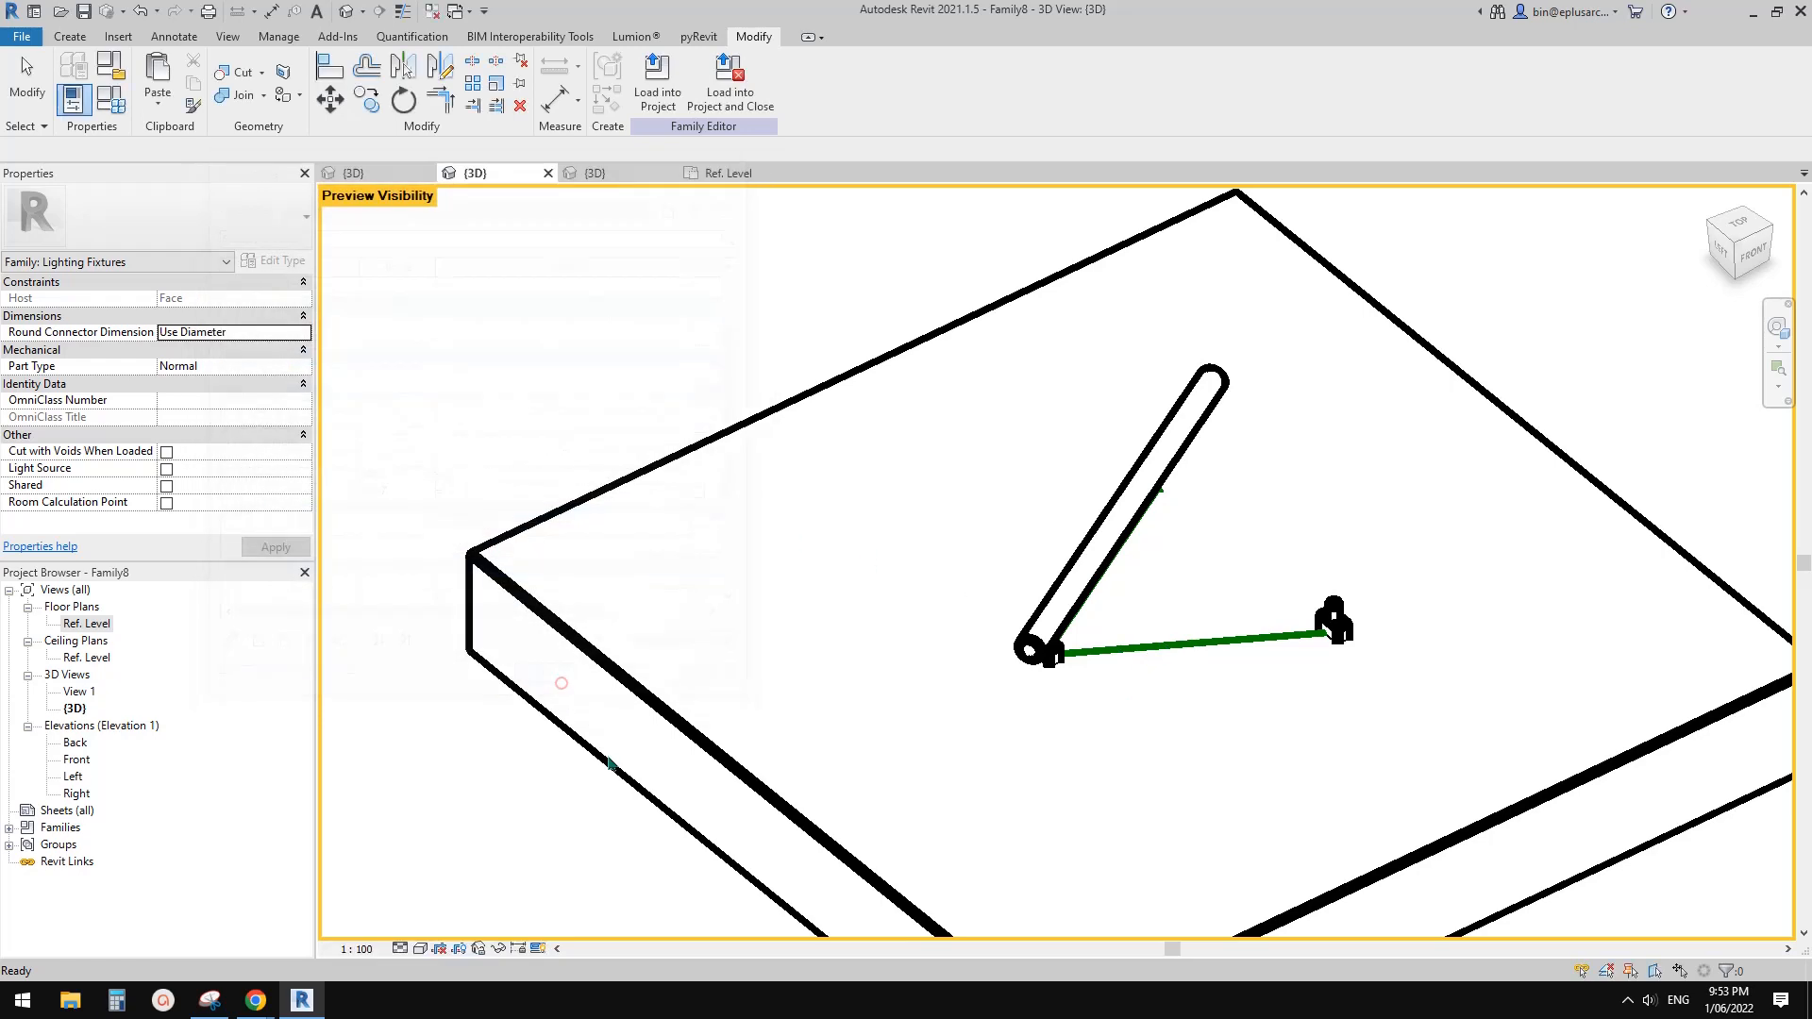
Turn preview visibility off and re-associate the Visible property of the tube along the exposed green reference line with VISN.
click(536, 949)
click(623, 899)
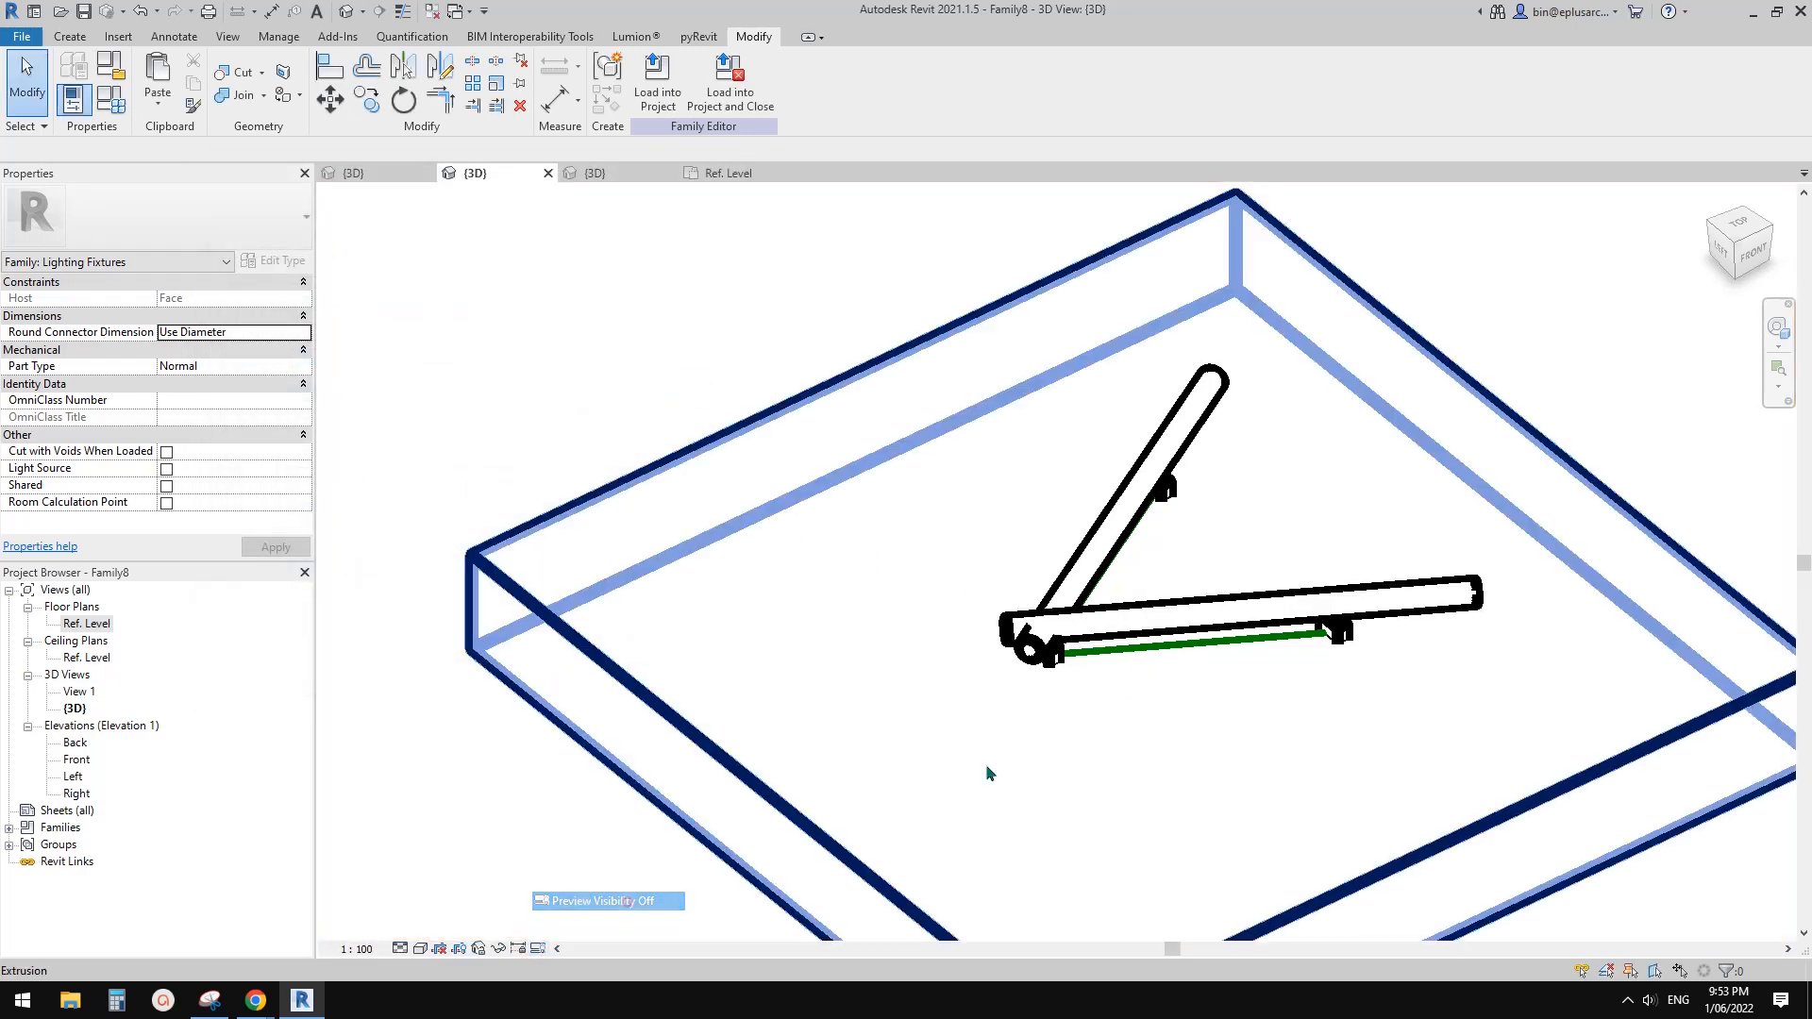
click(1085, 656)
shift+middle_drag(1129, 699, 1184, 567)
click(291, 403)
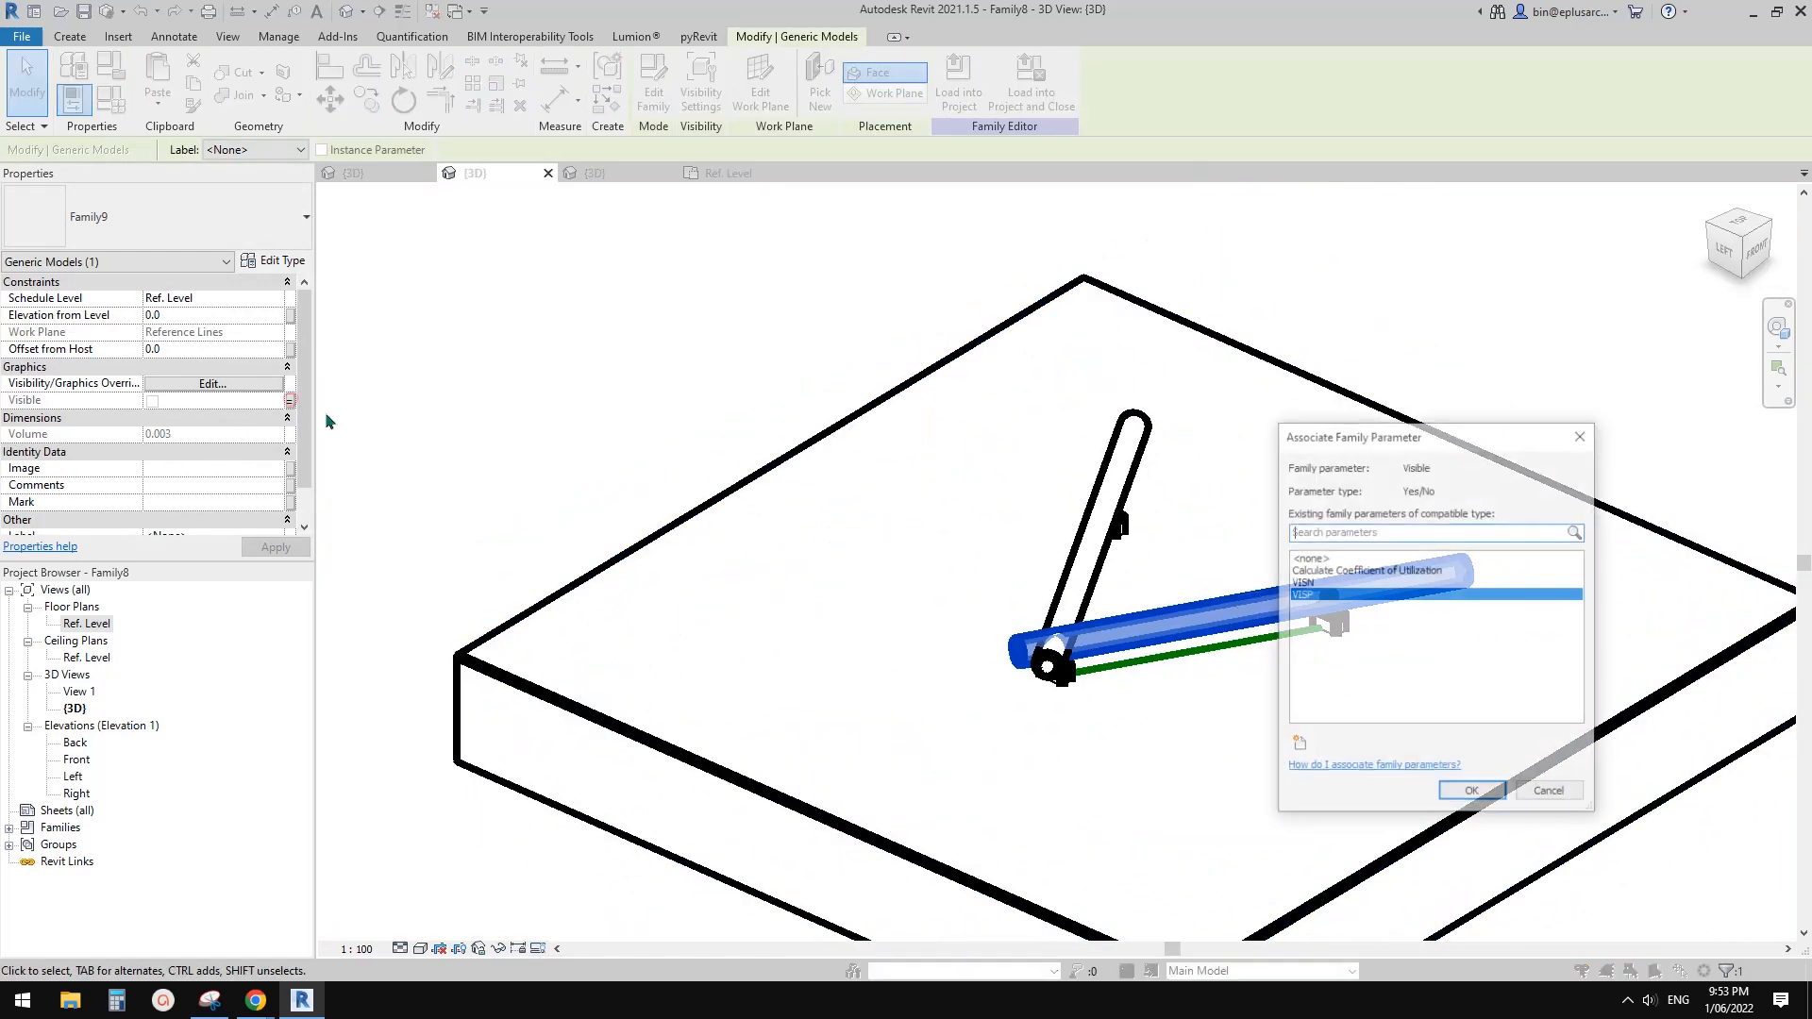
click(1306, 582)
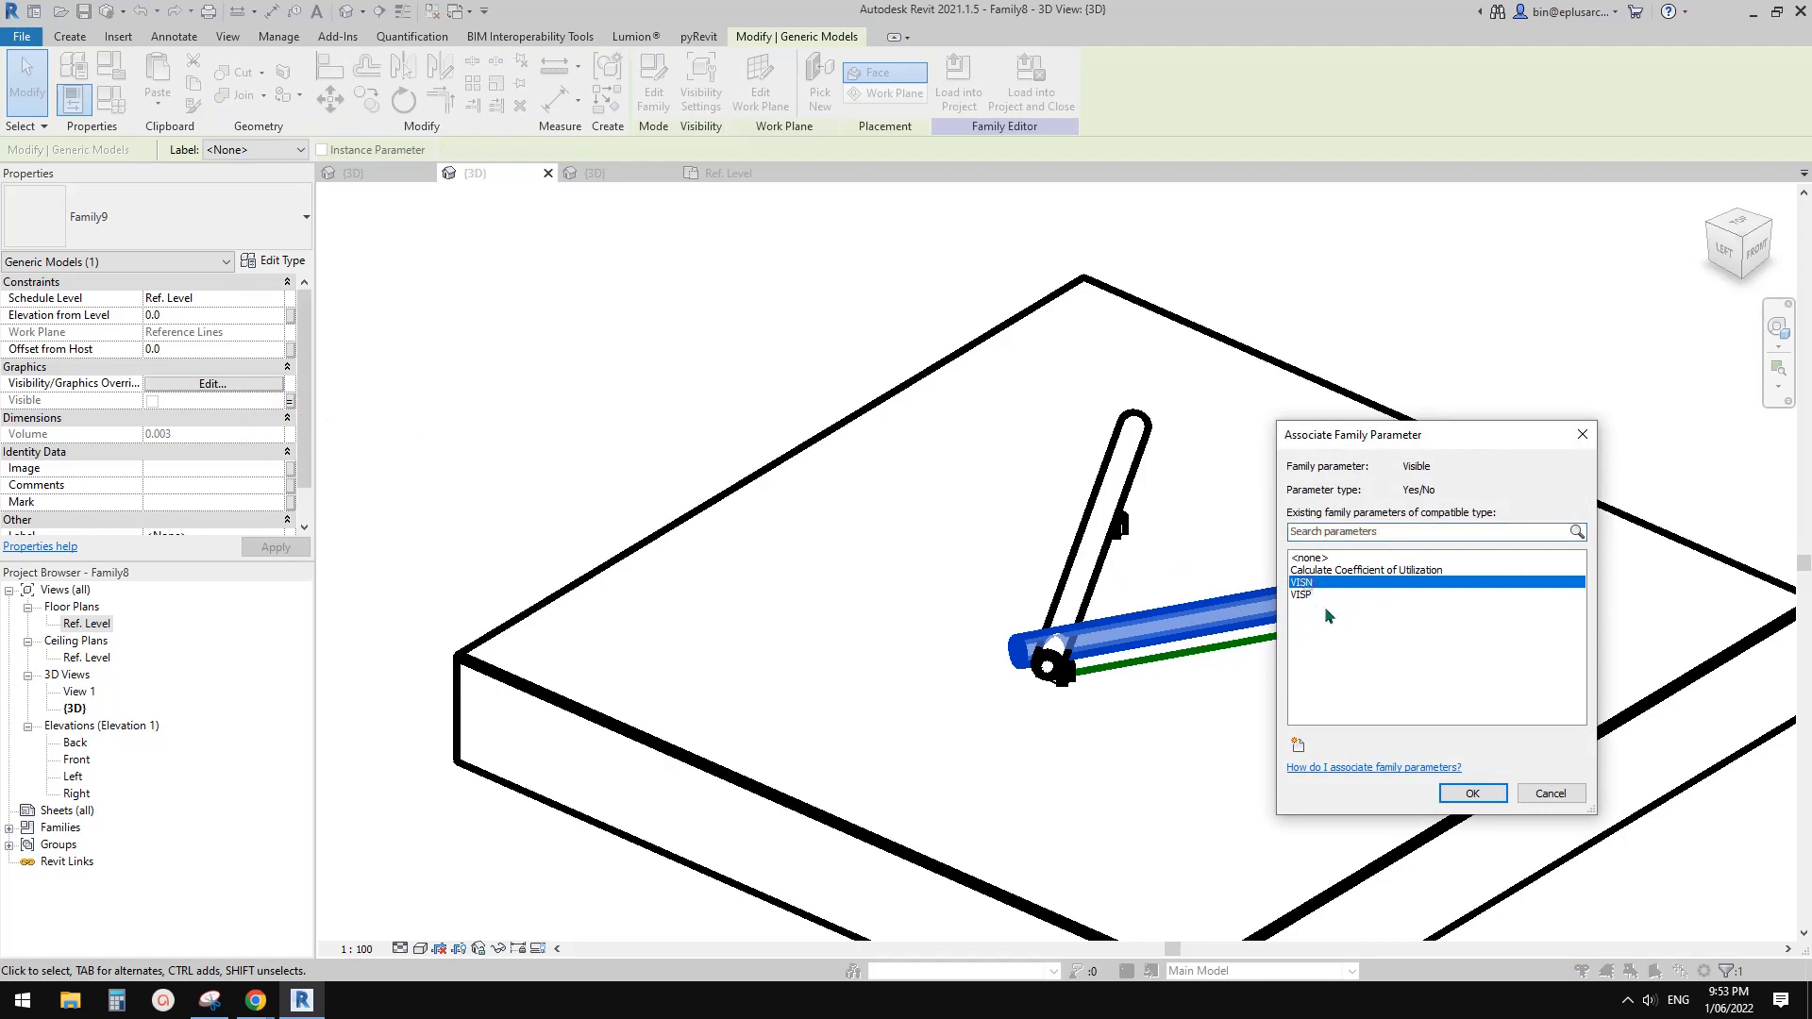
click(1472, 795)
Re-associate the Visible property of the other tube, set at the opposite angle, with the VISP parameter.
click(1102, 510)
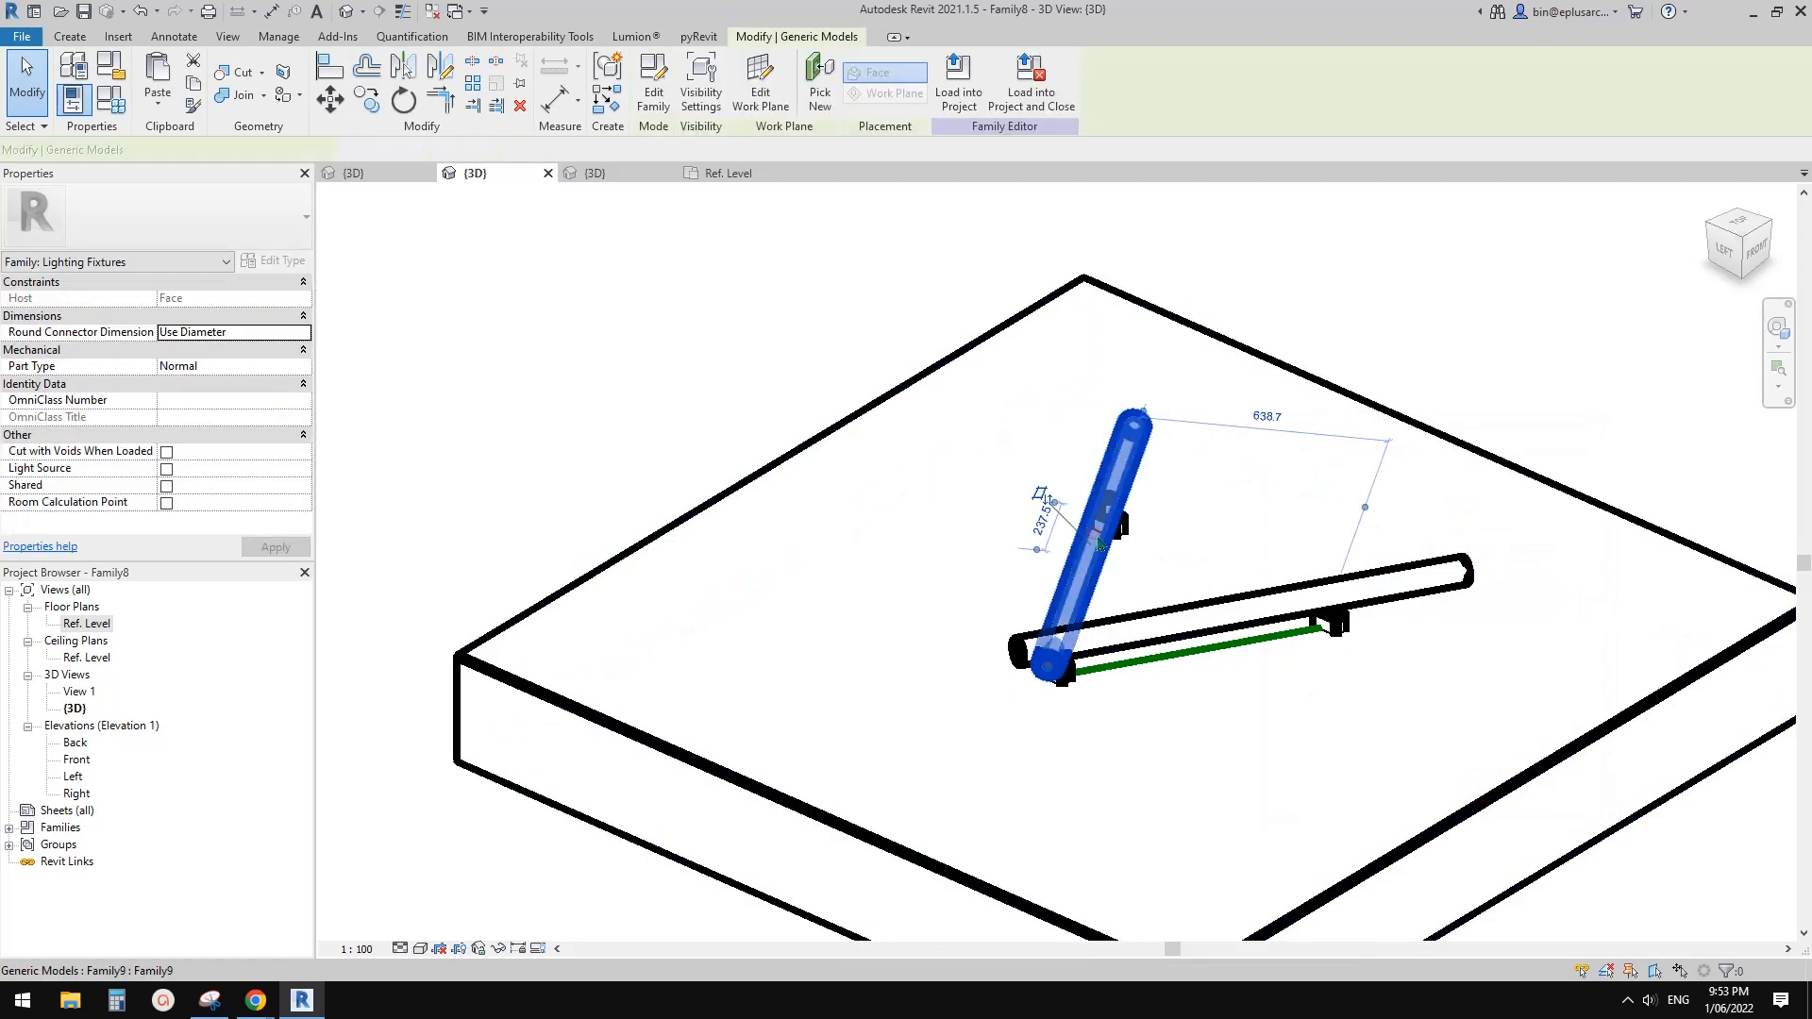
click(291, 402)
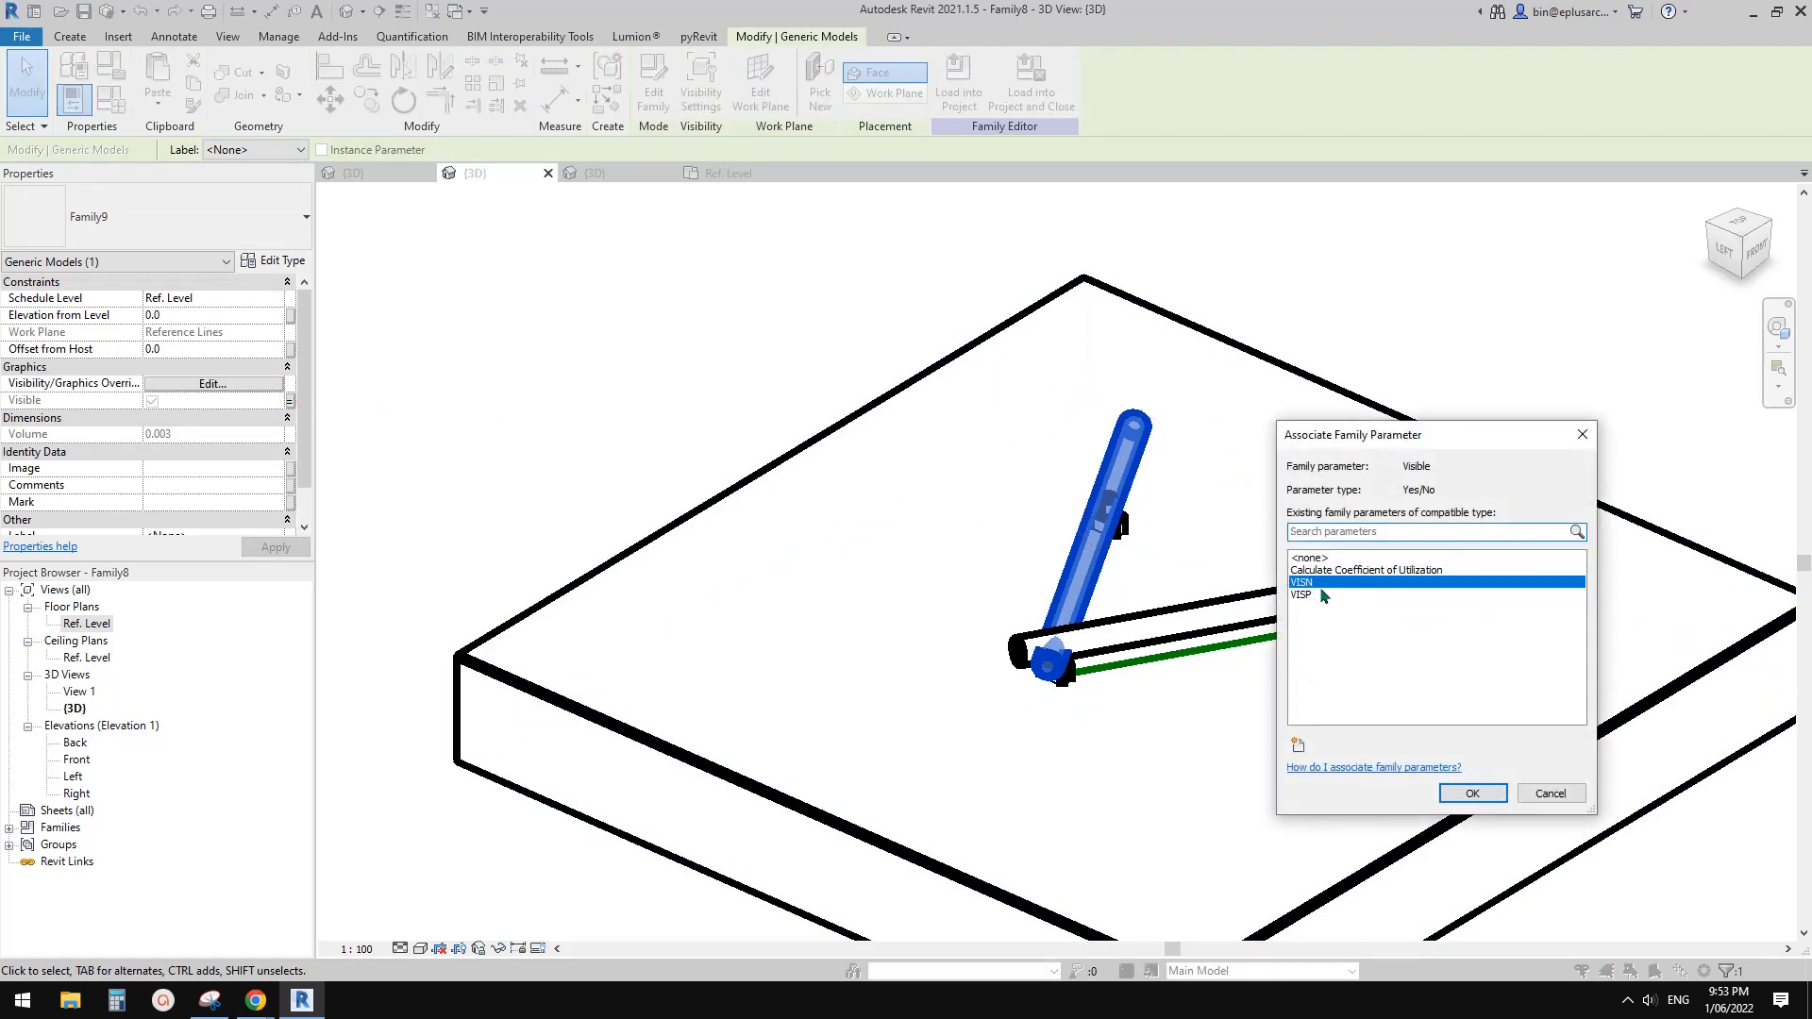
click(1321, 595)
click(1472, 793)
key(Escape)
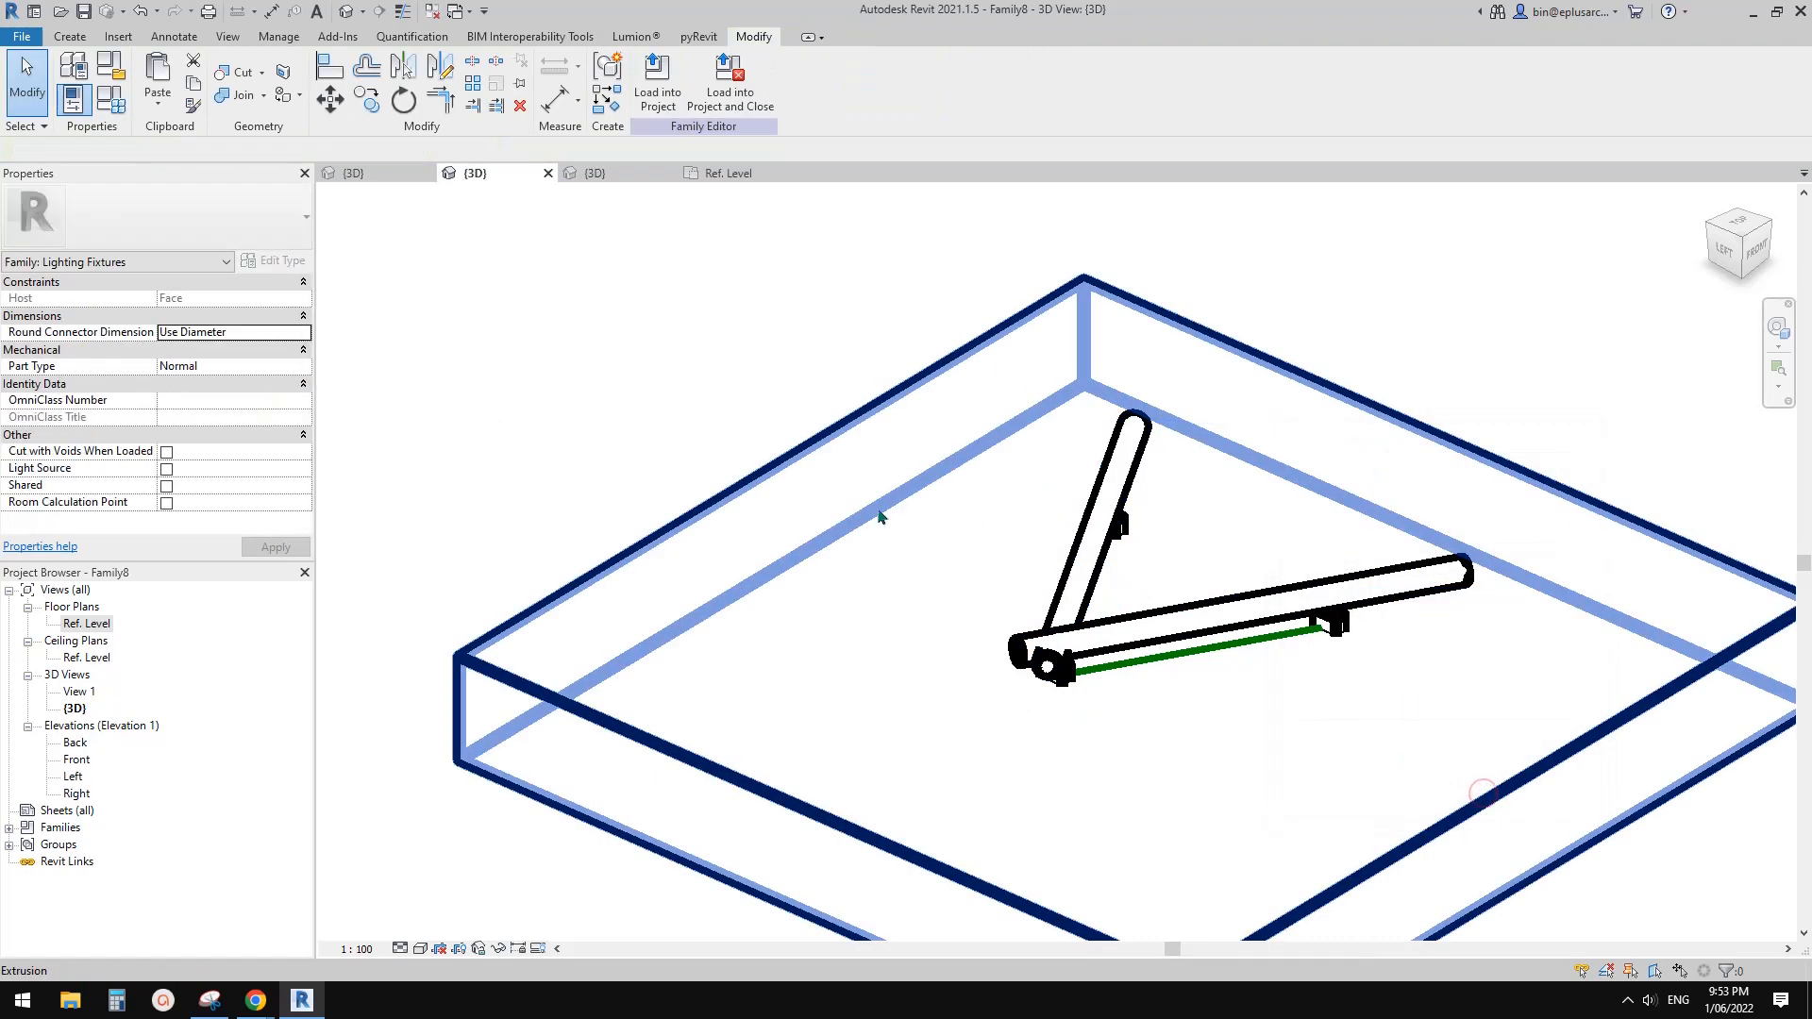
Set the family's A nom angle to 0°, apply it, and accept the duplicate-instance warnings.
click(111, 98)
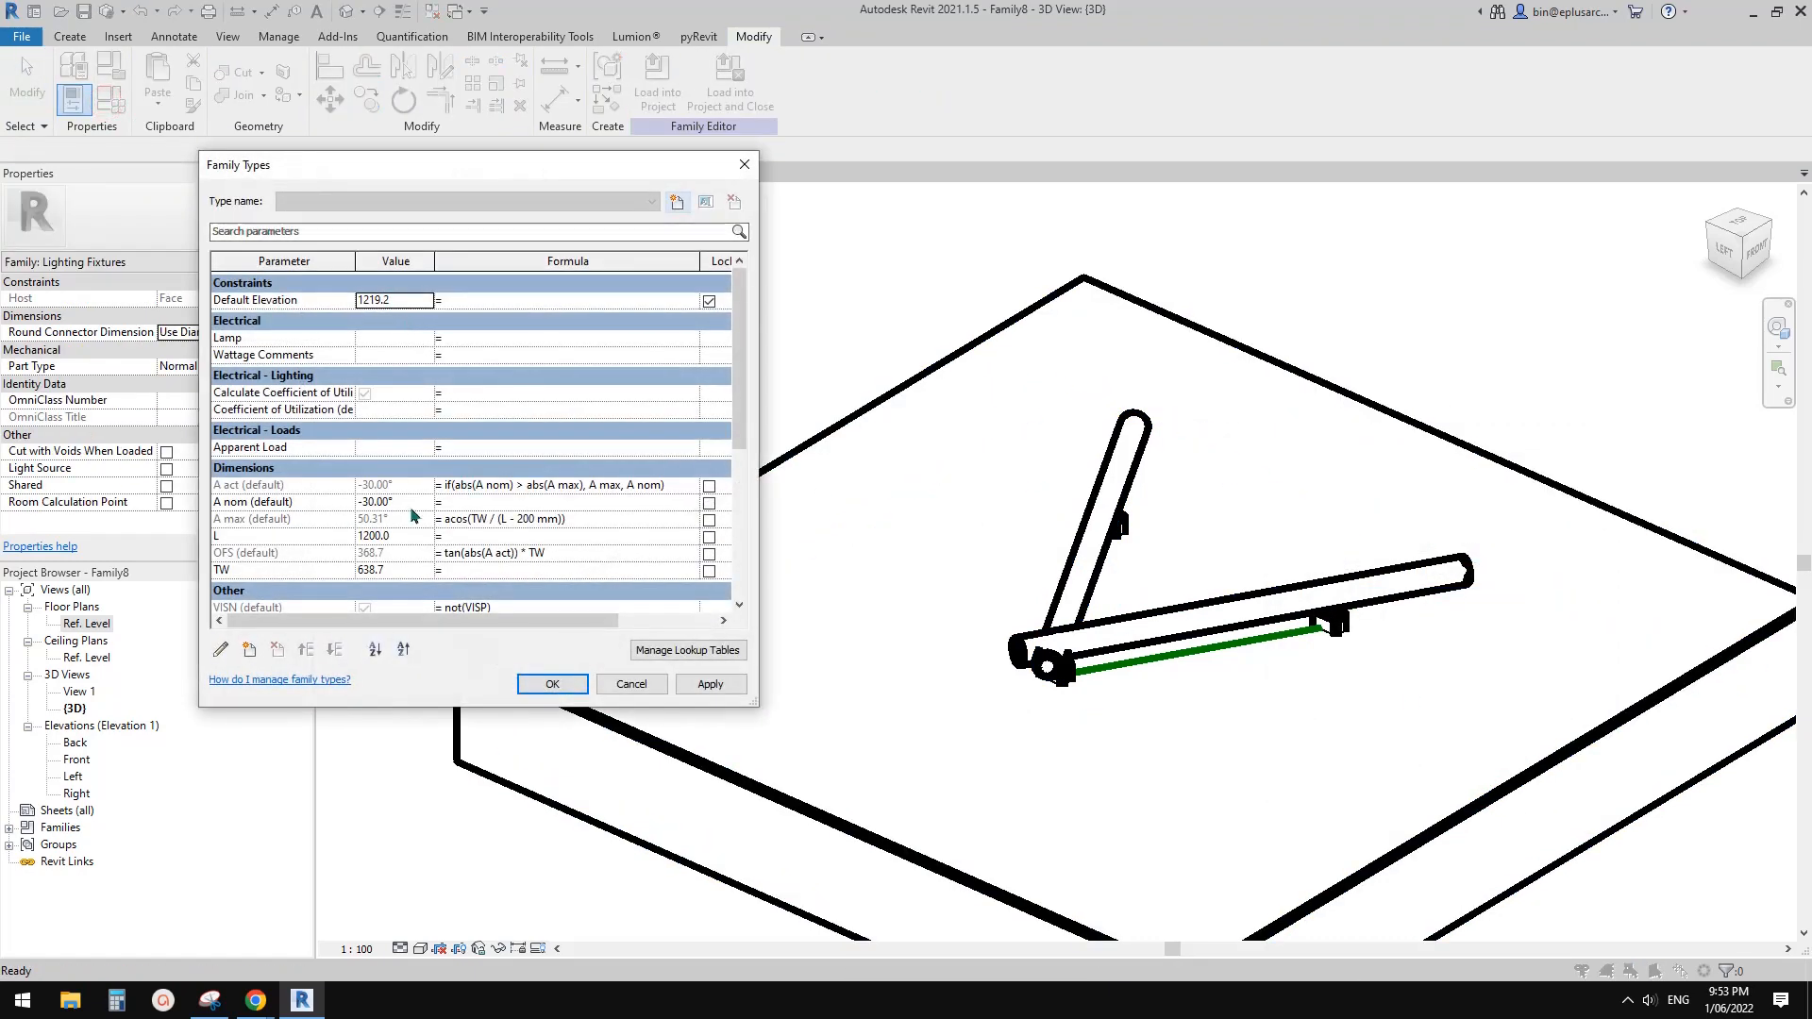
click(413, 503)
click(706, 685)
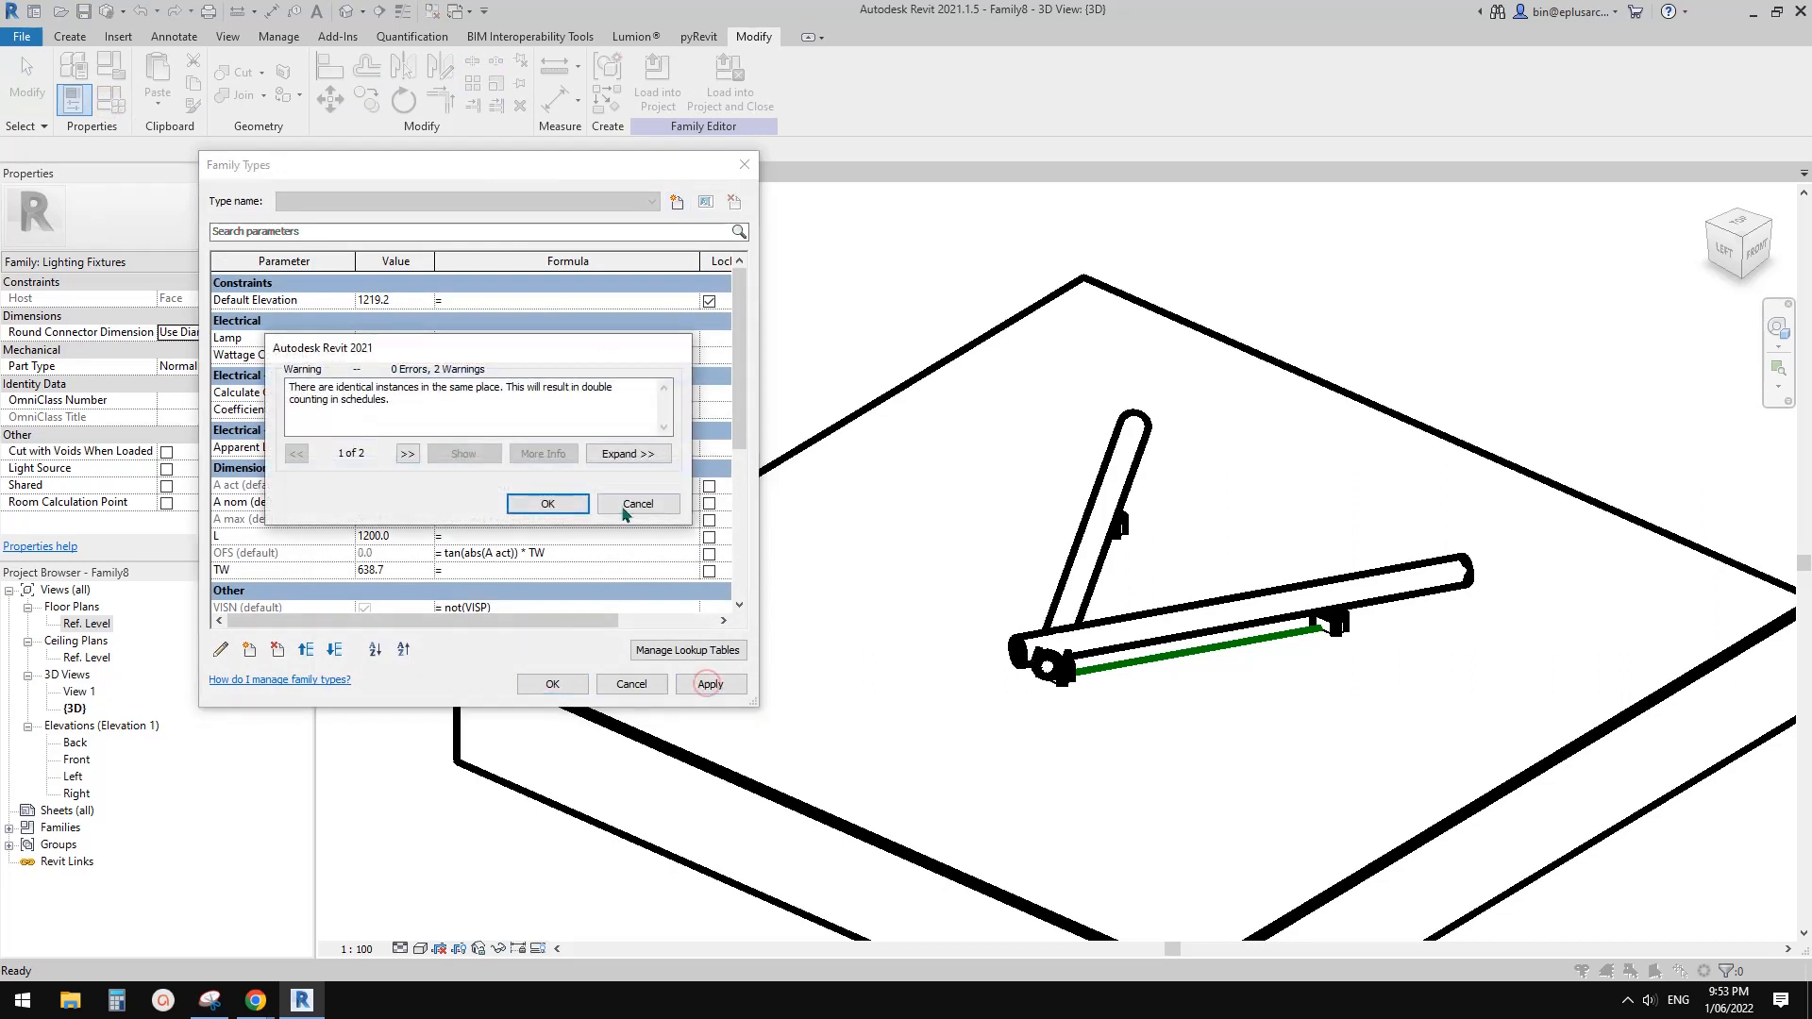
click(565, 502)
Test the A nom angle at 30° and at -30°, applying each value, and close the family types.
click(404, 504)
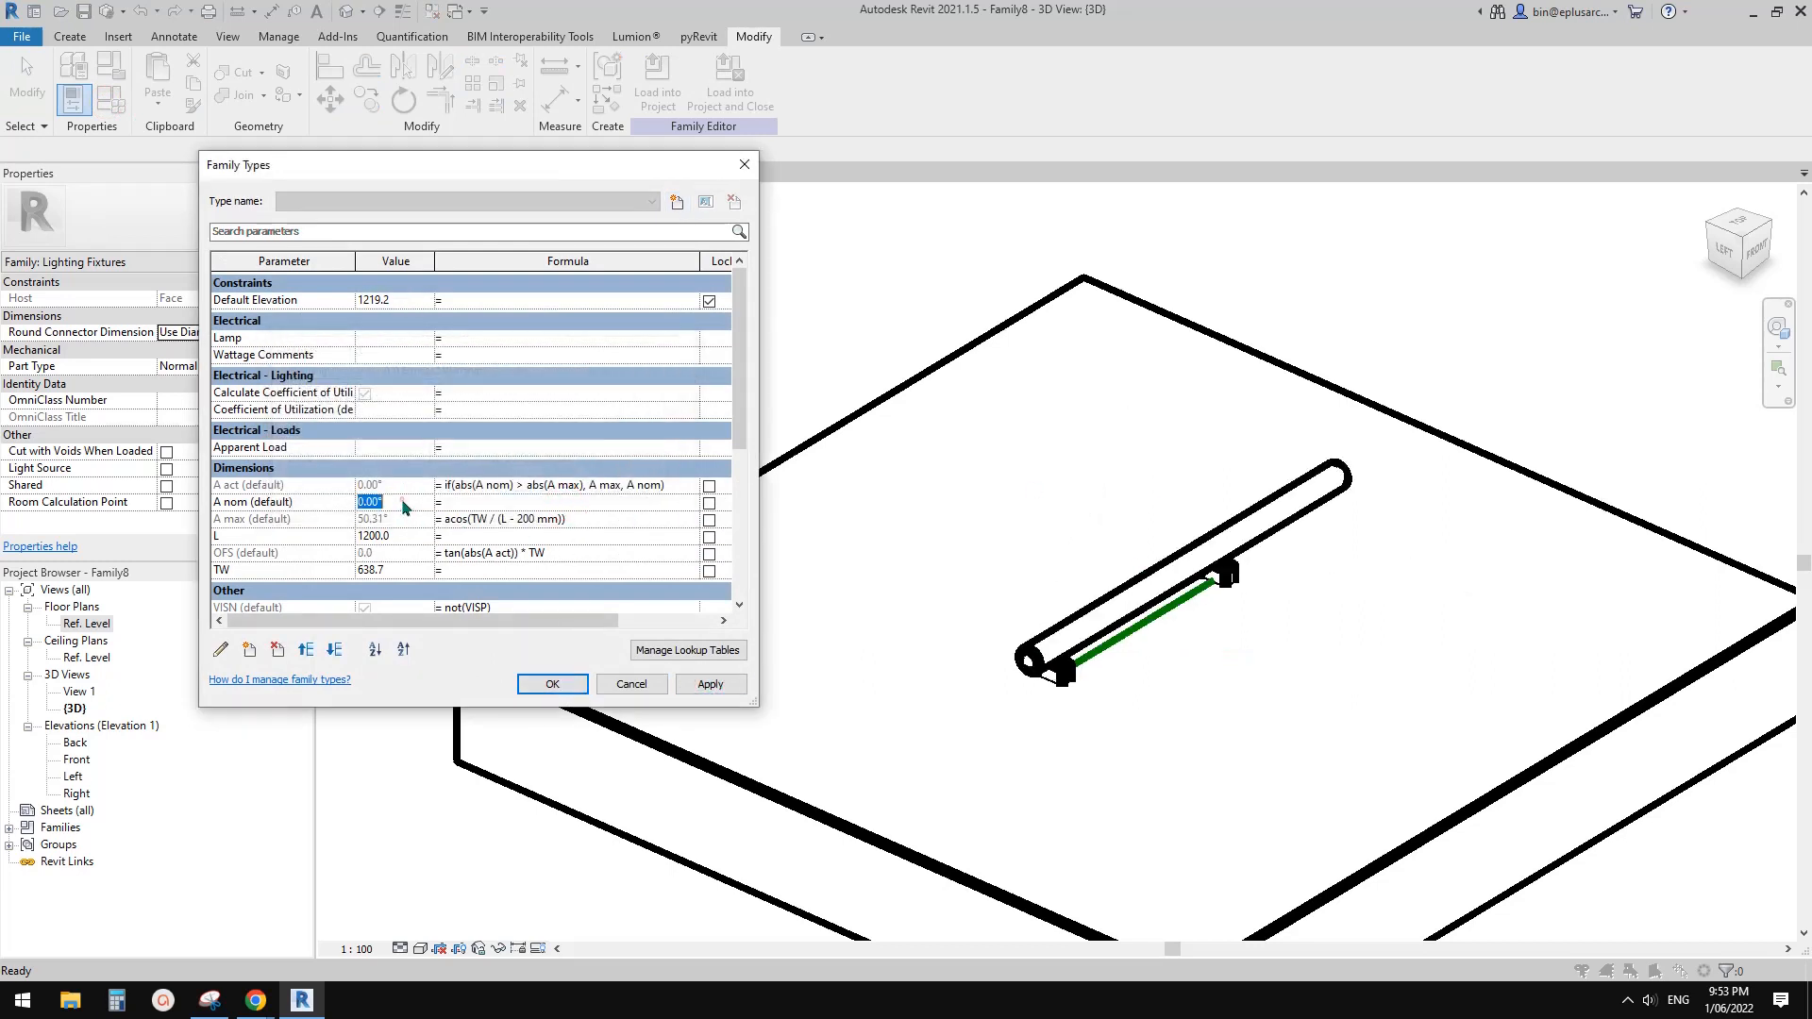
text(30)
click(732, 683)
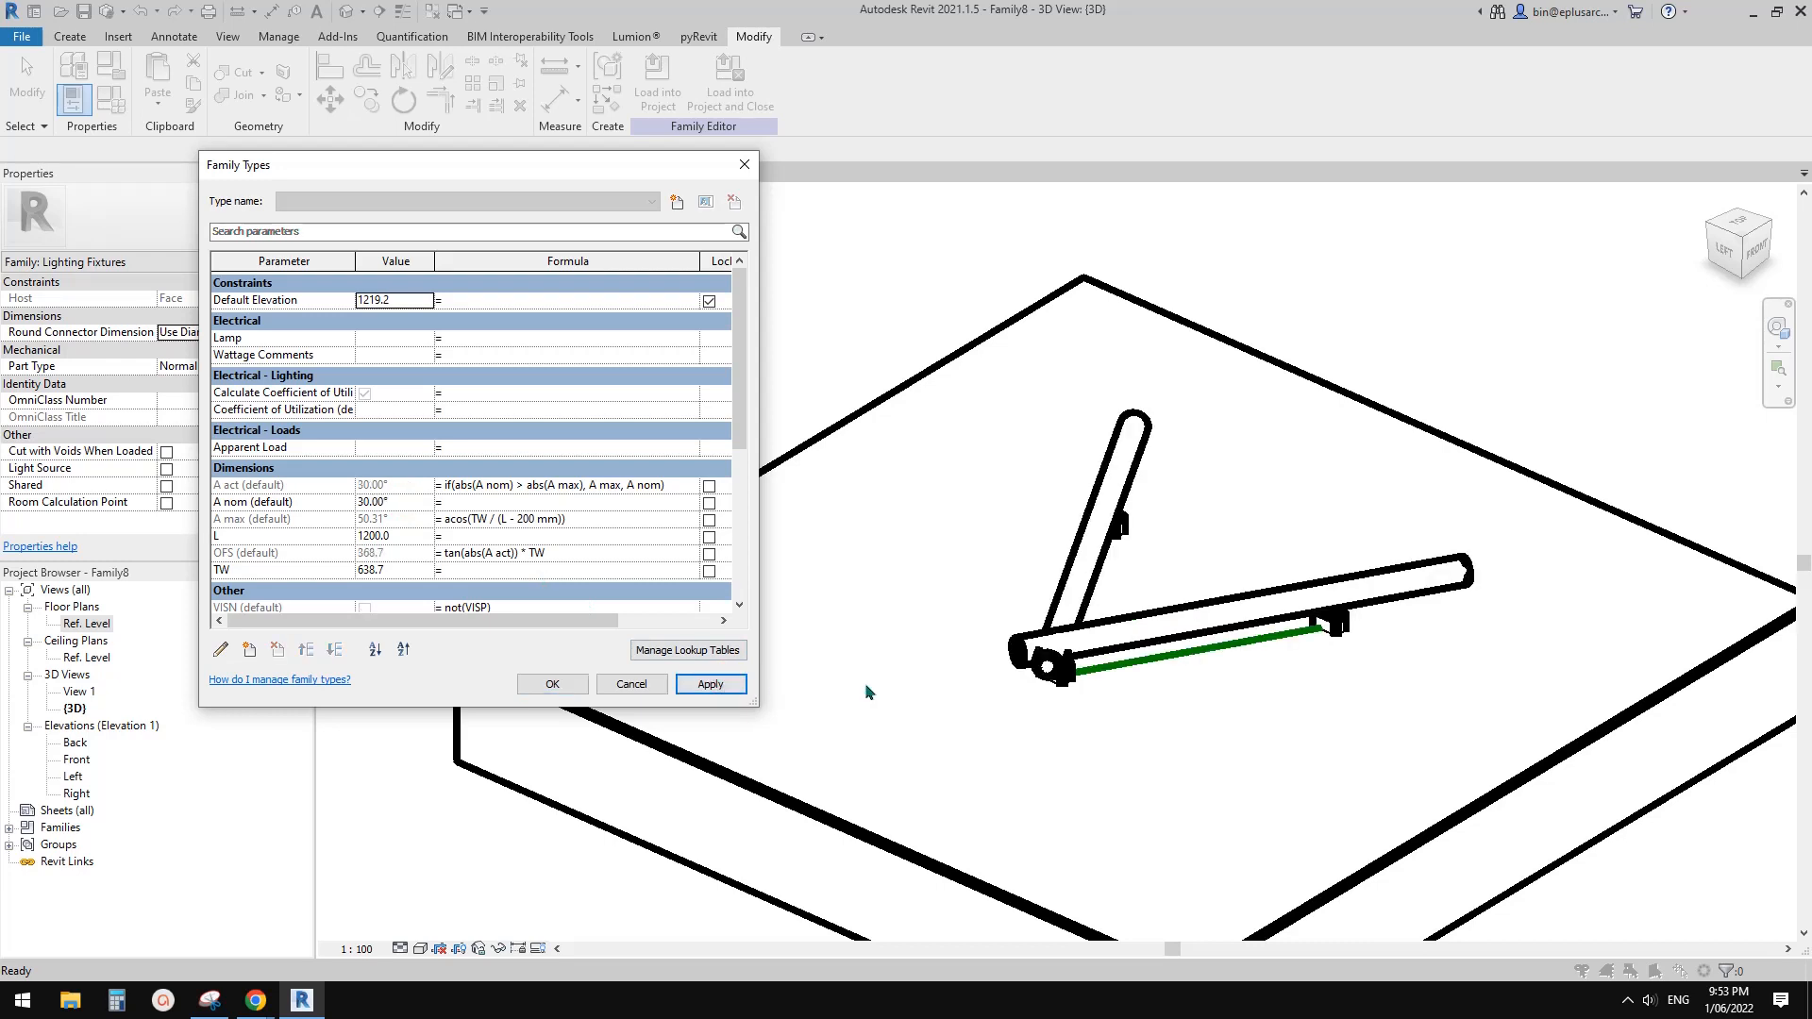
click(415, 506)
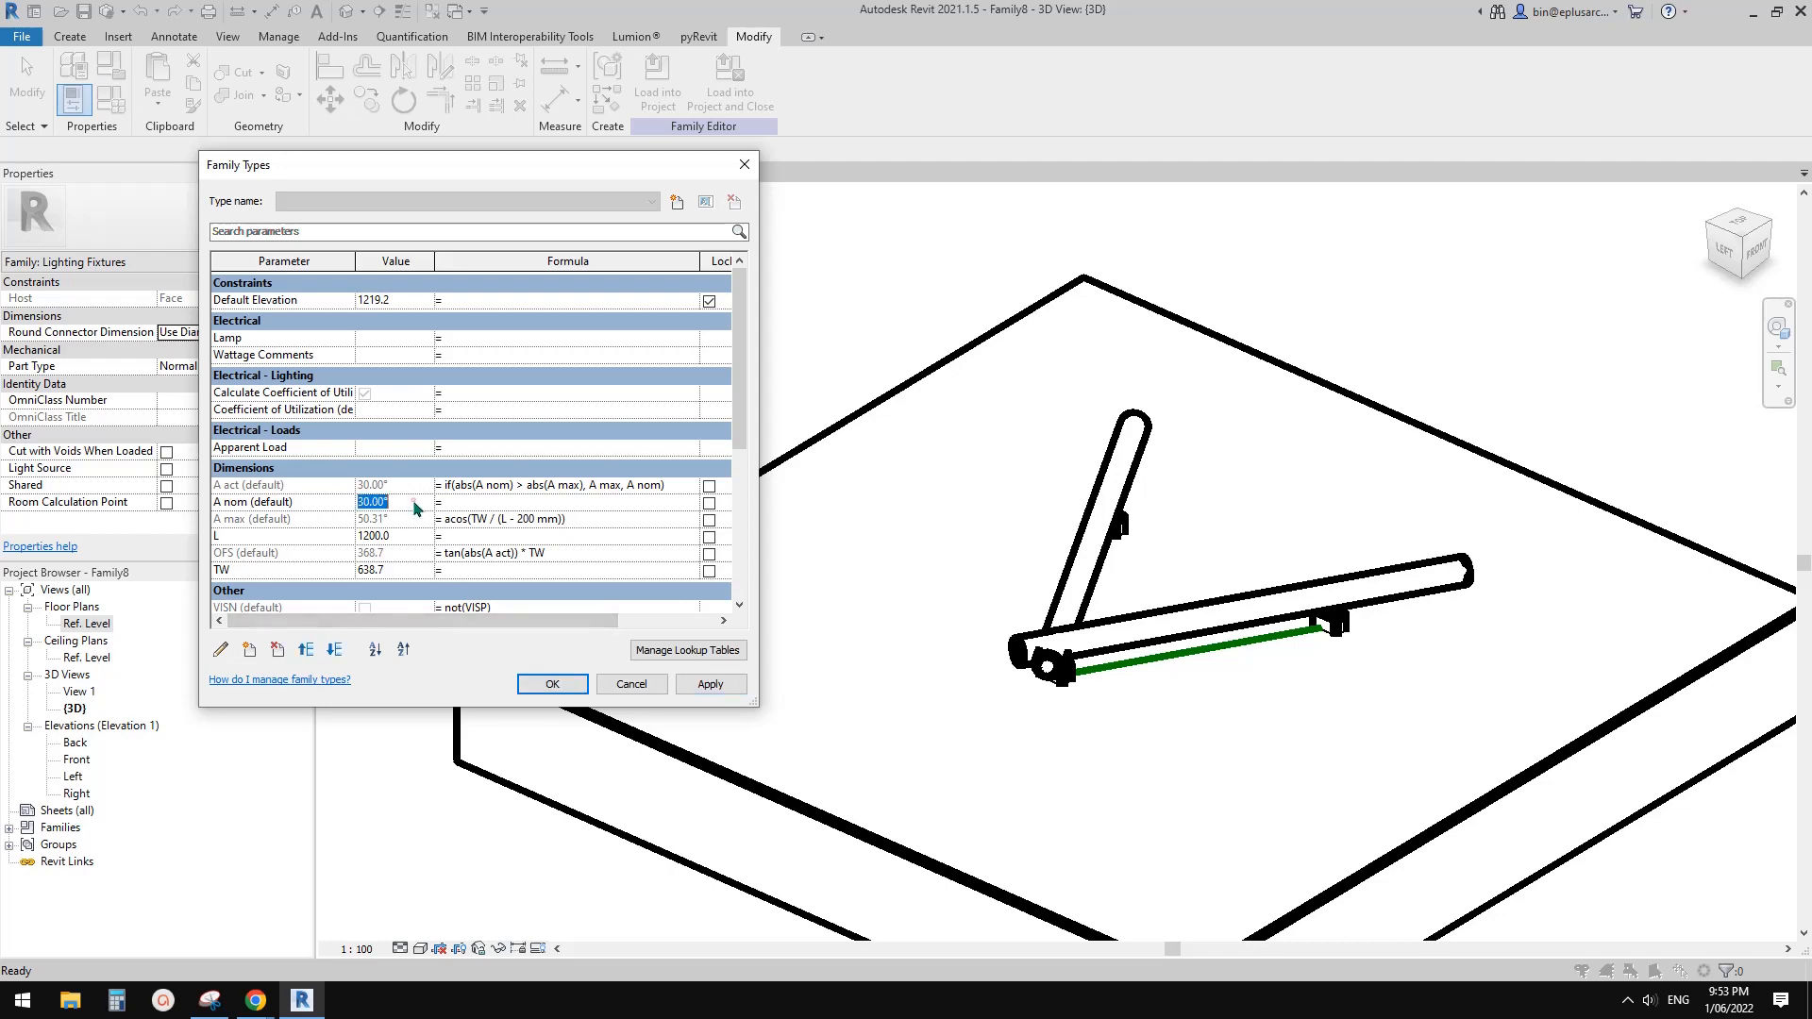
text(-30)
click(715, 687)
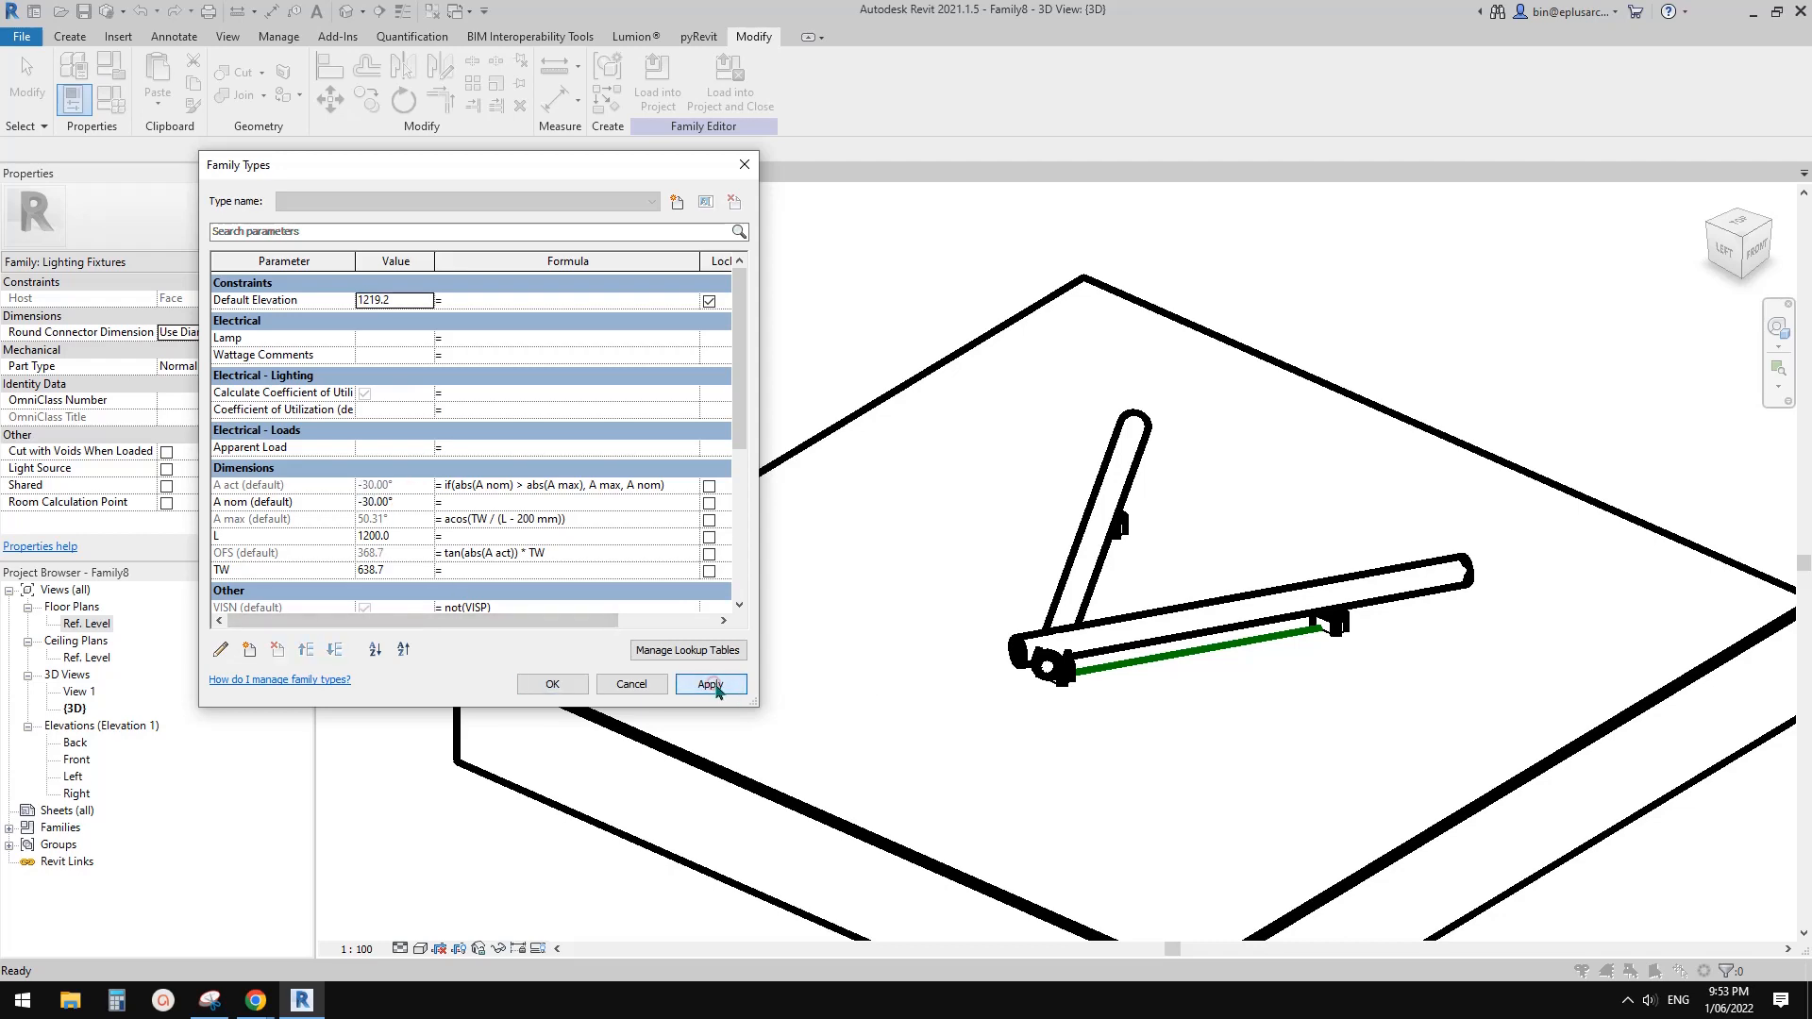
click(552, 683)
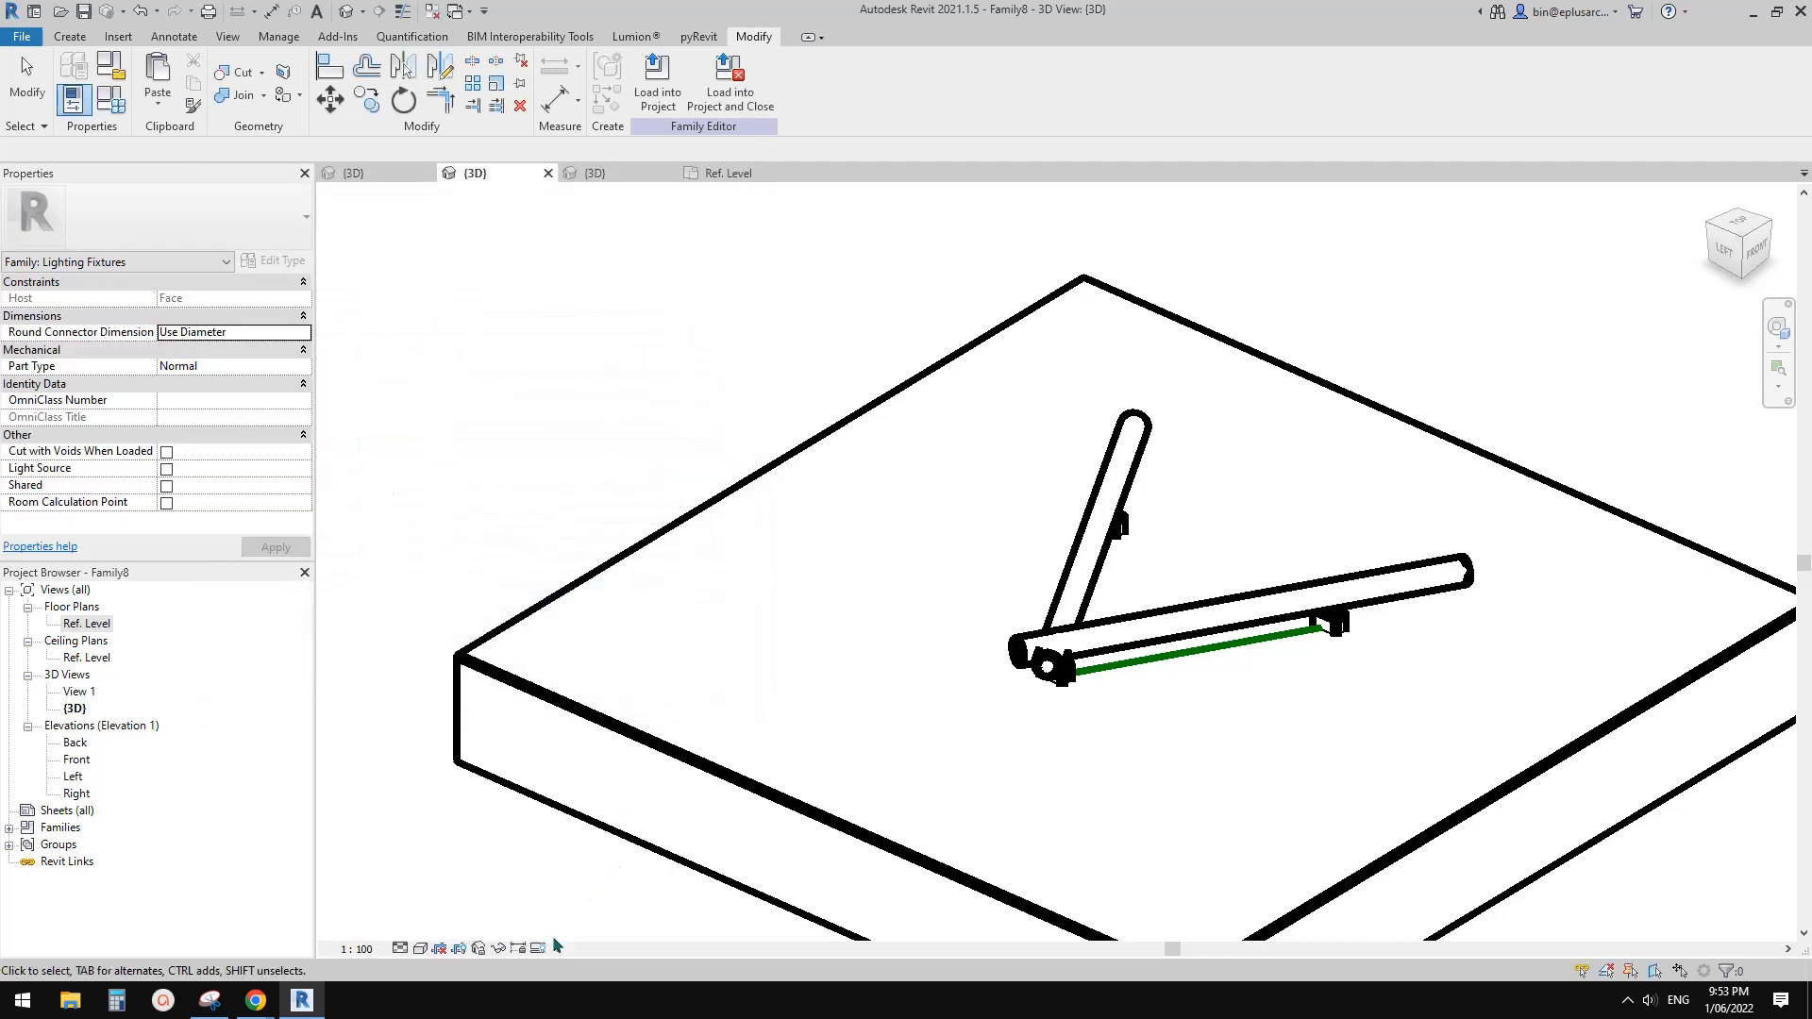
Turn preview visibility on and test the A nom angle at 30° and 34°, applying each value and closing the family types.
click(538, 948)
click(620, 930)
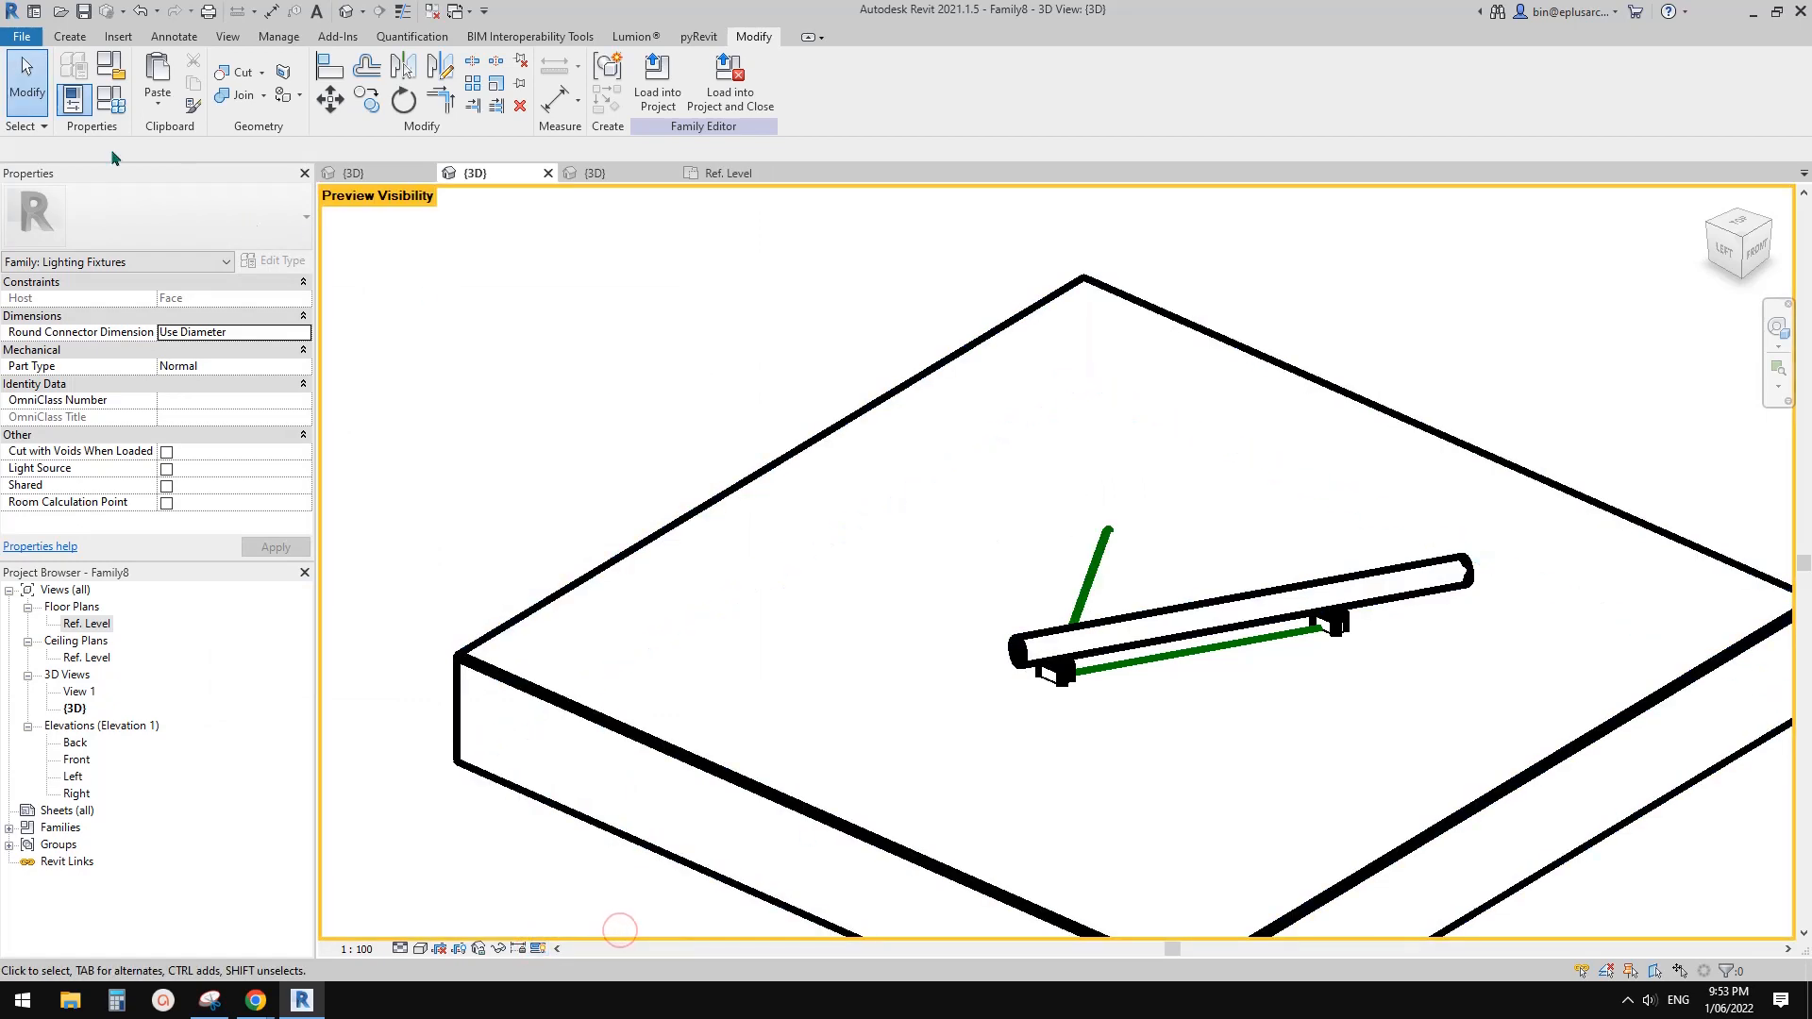
click(111, 99)
click(397, 502)
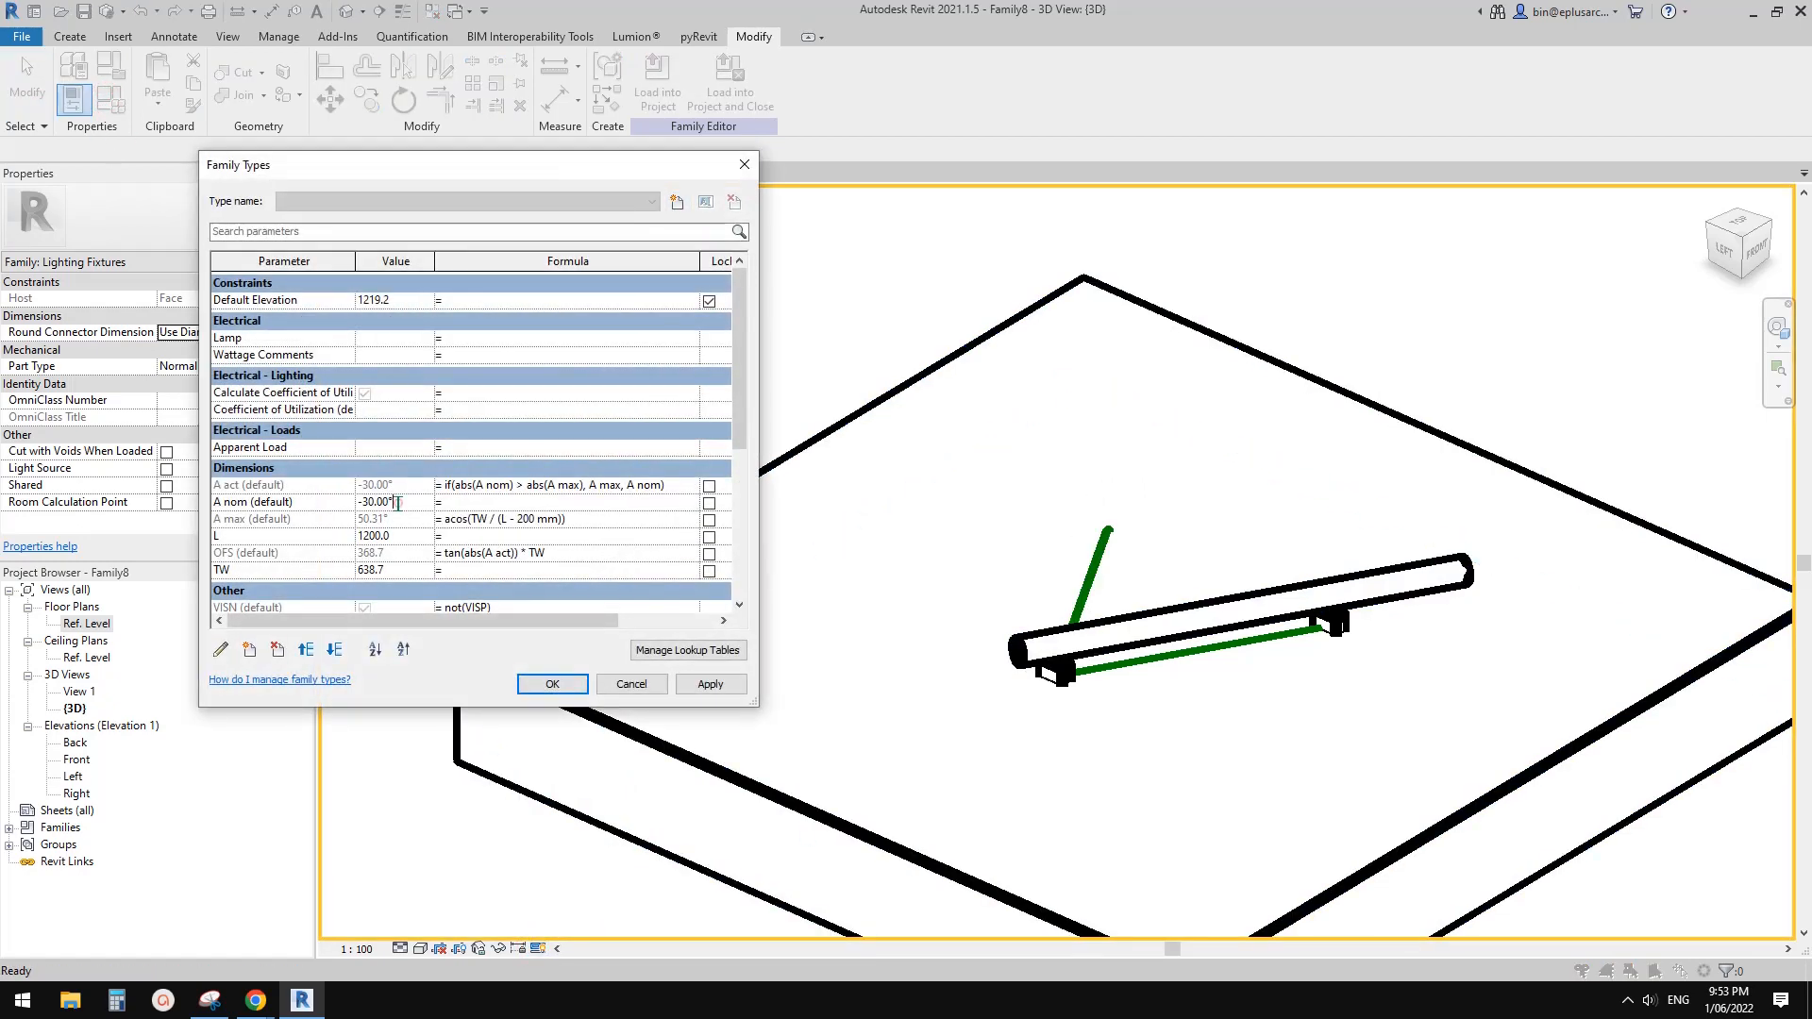
text(30)
click(714, 681)
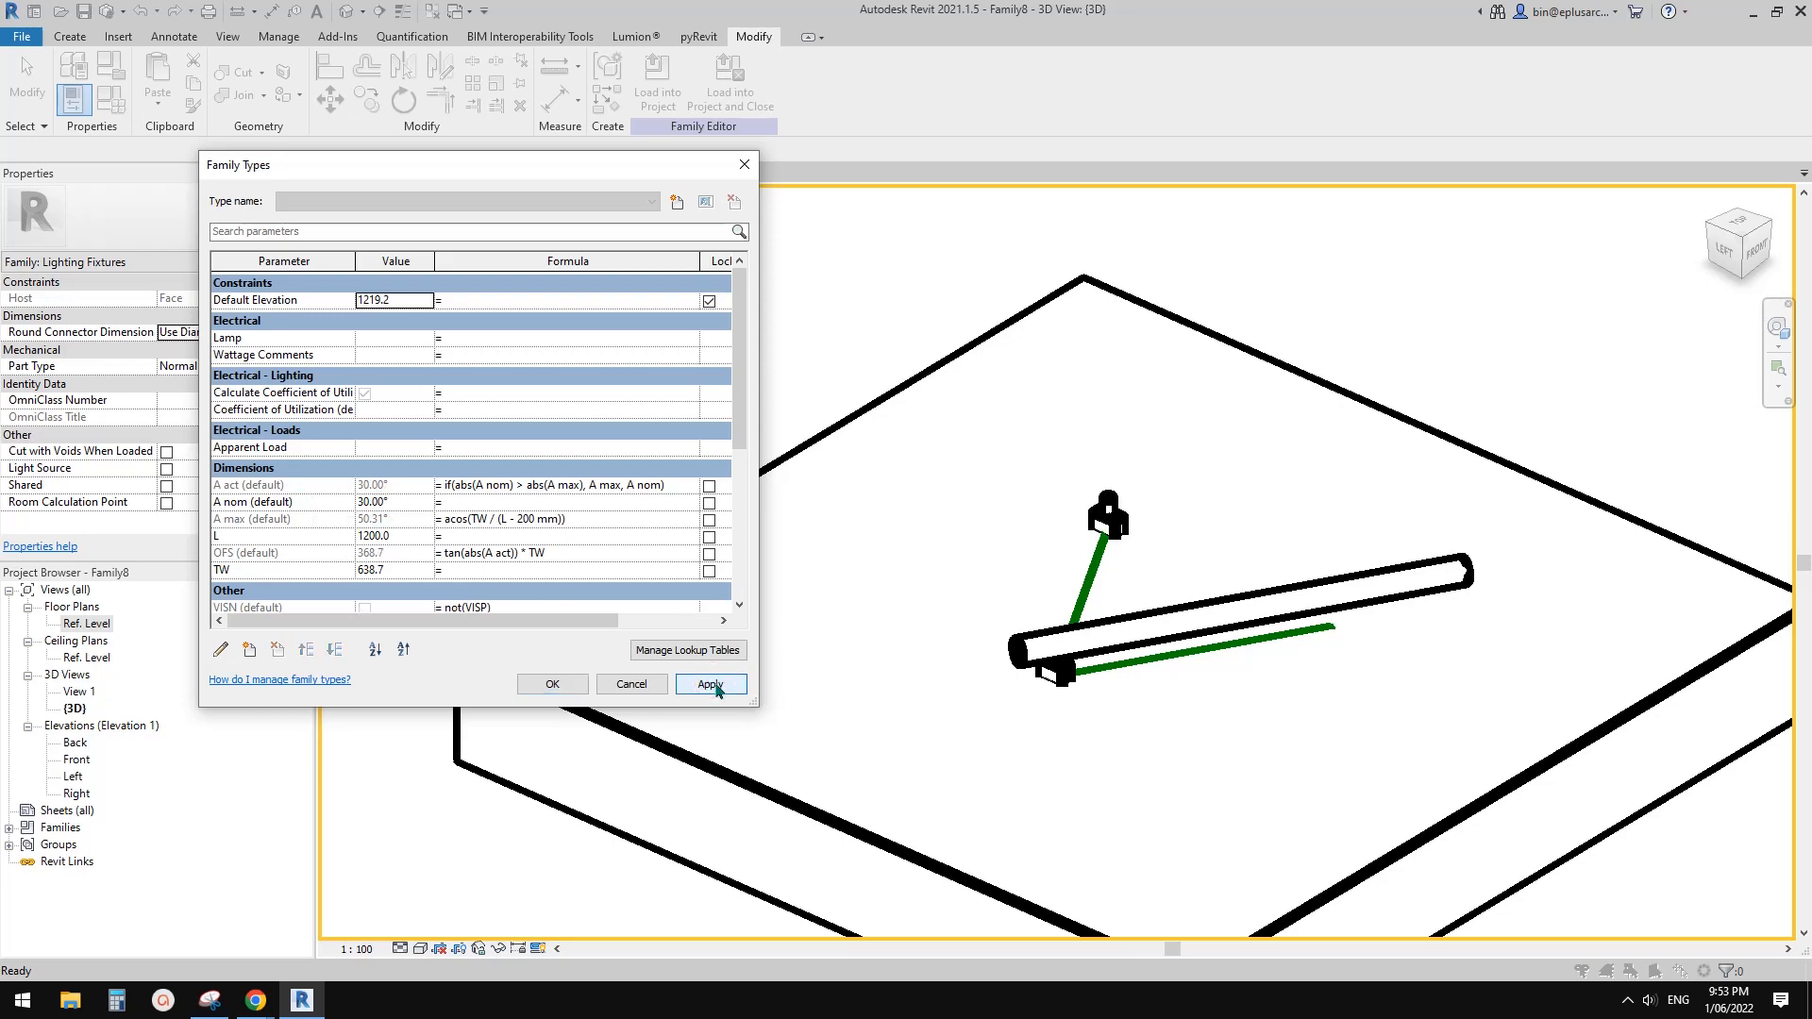
click(398, 502)
text(34)
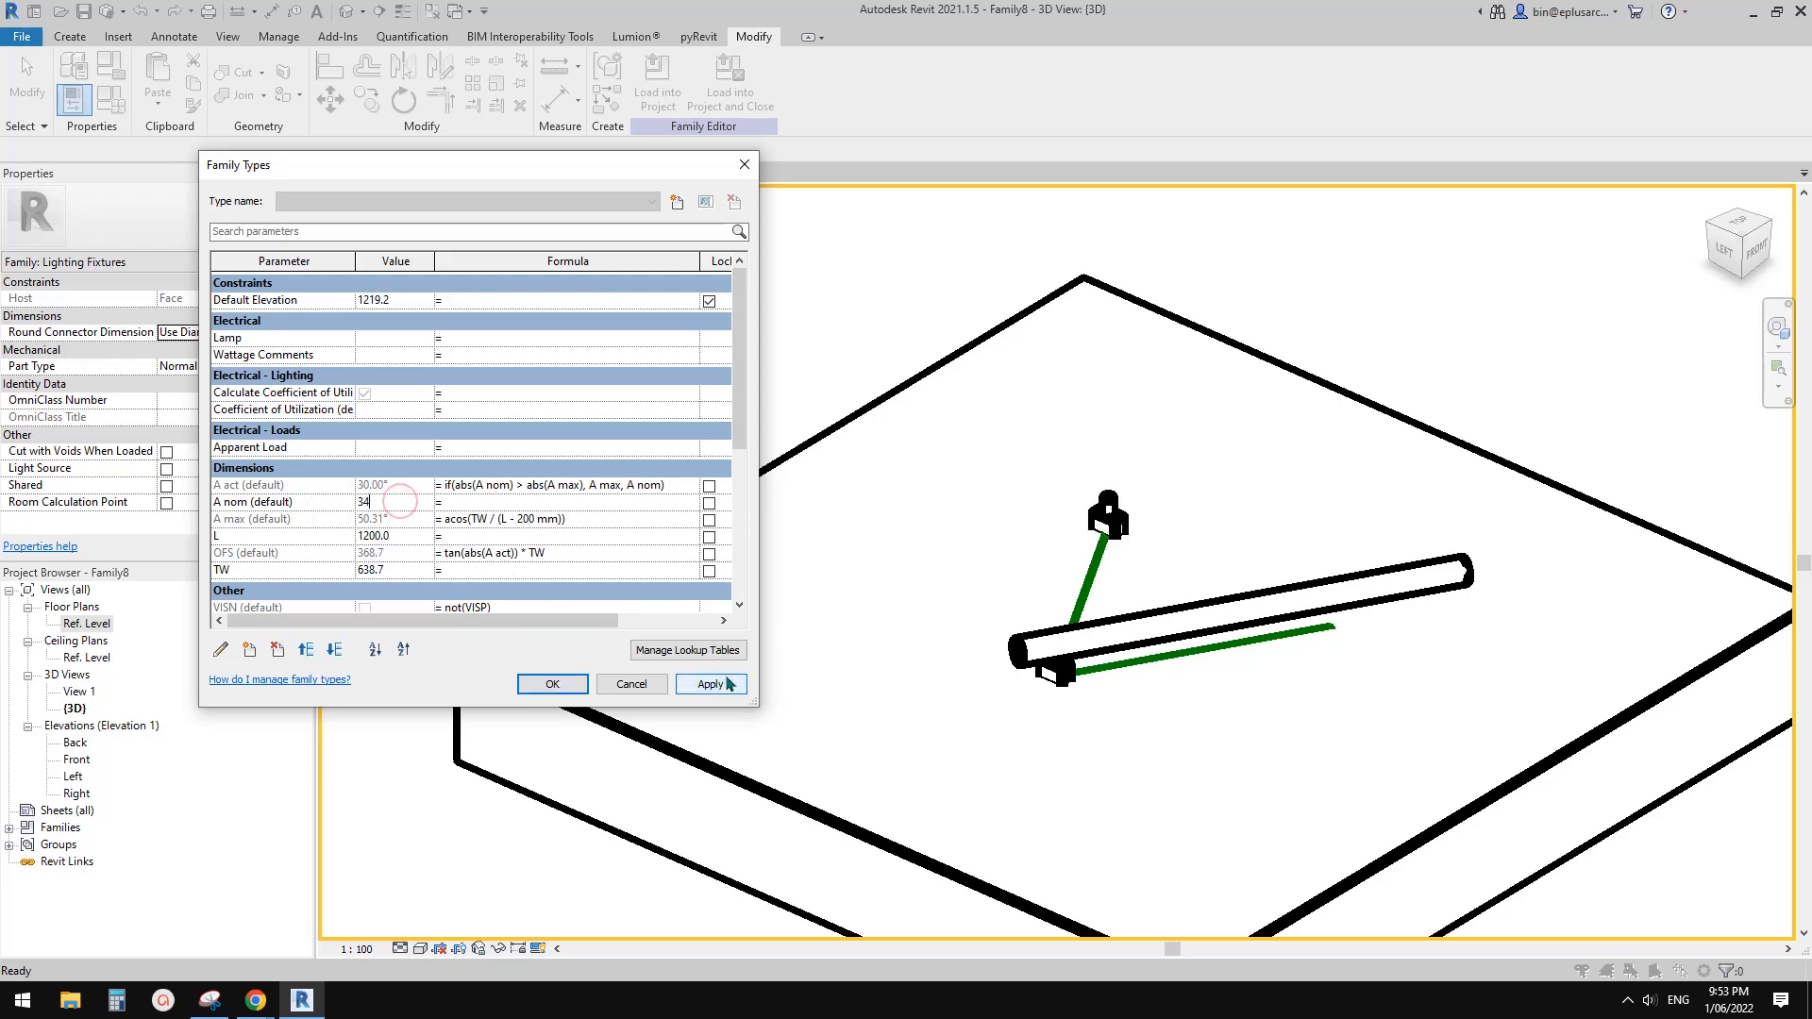
click(725, 684)
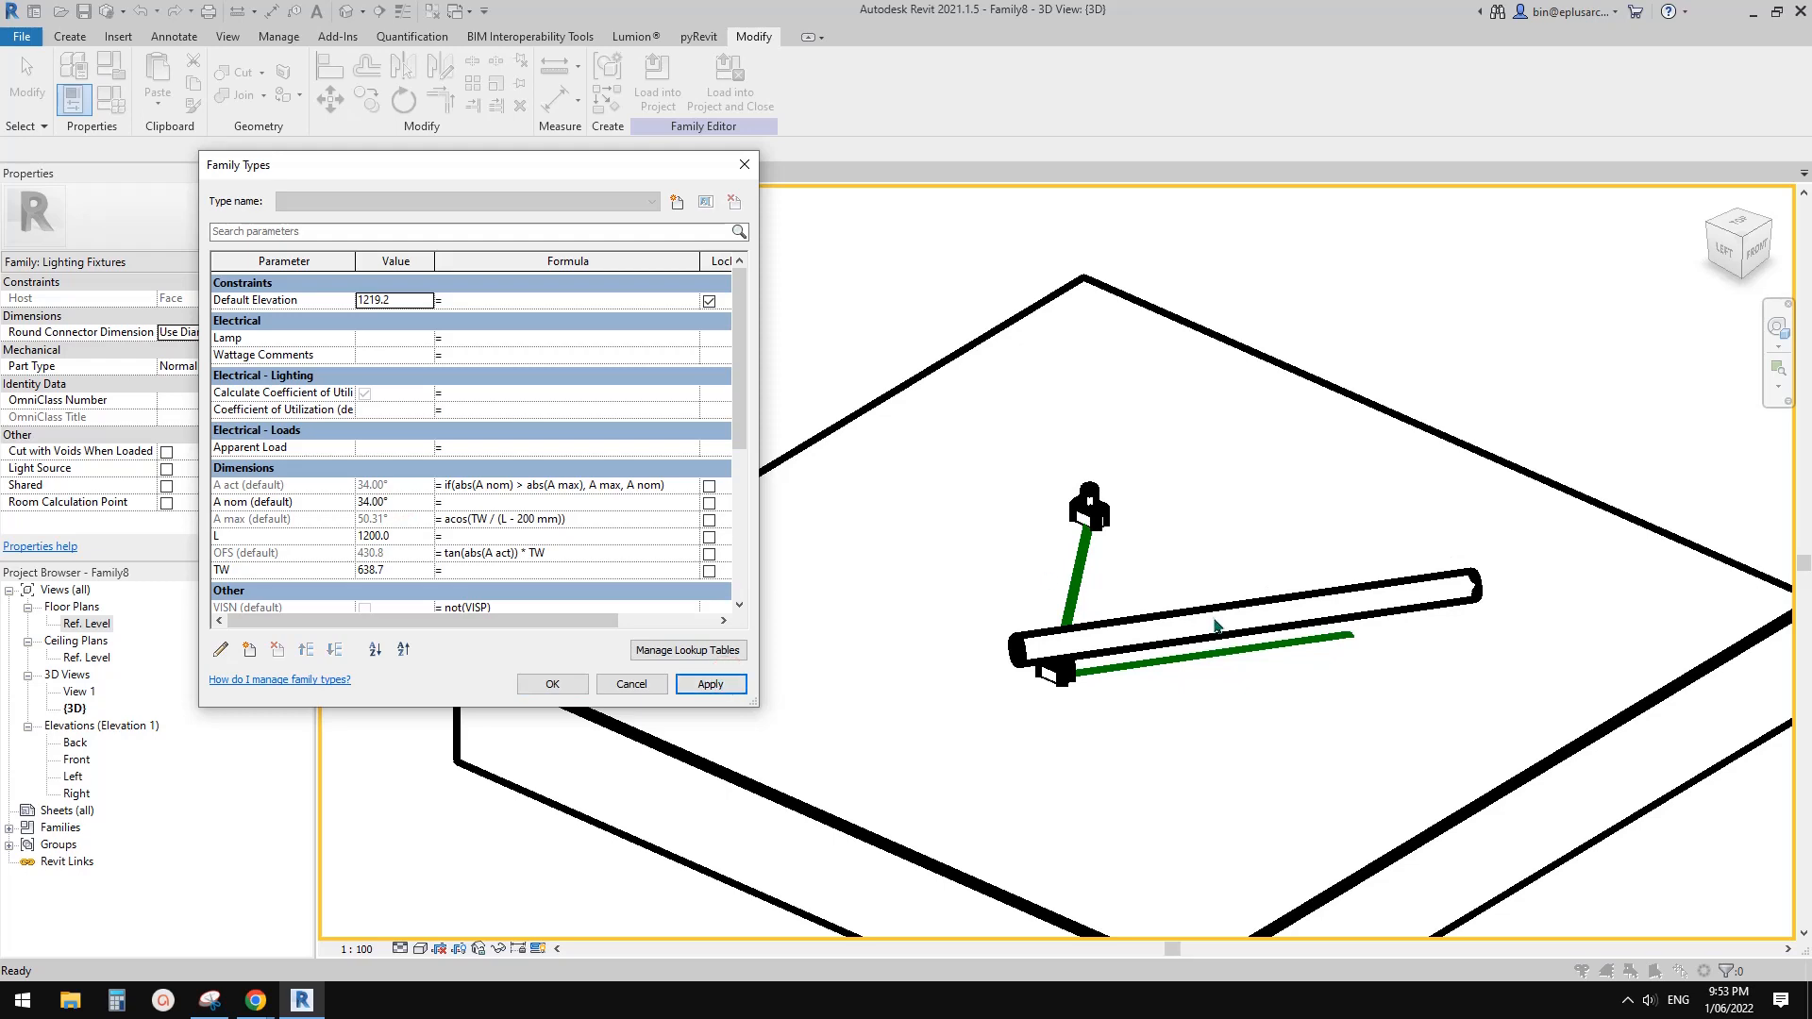
click(542, 685)
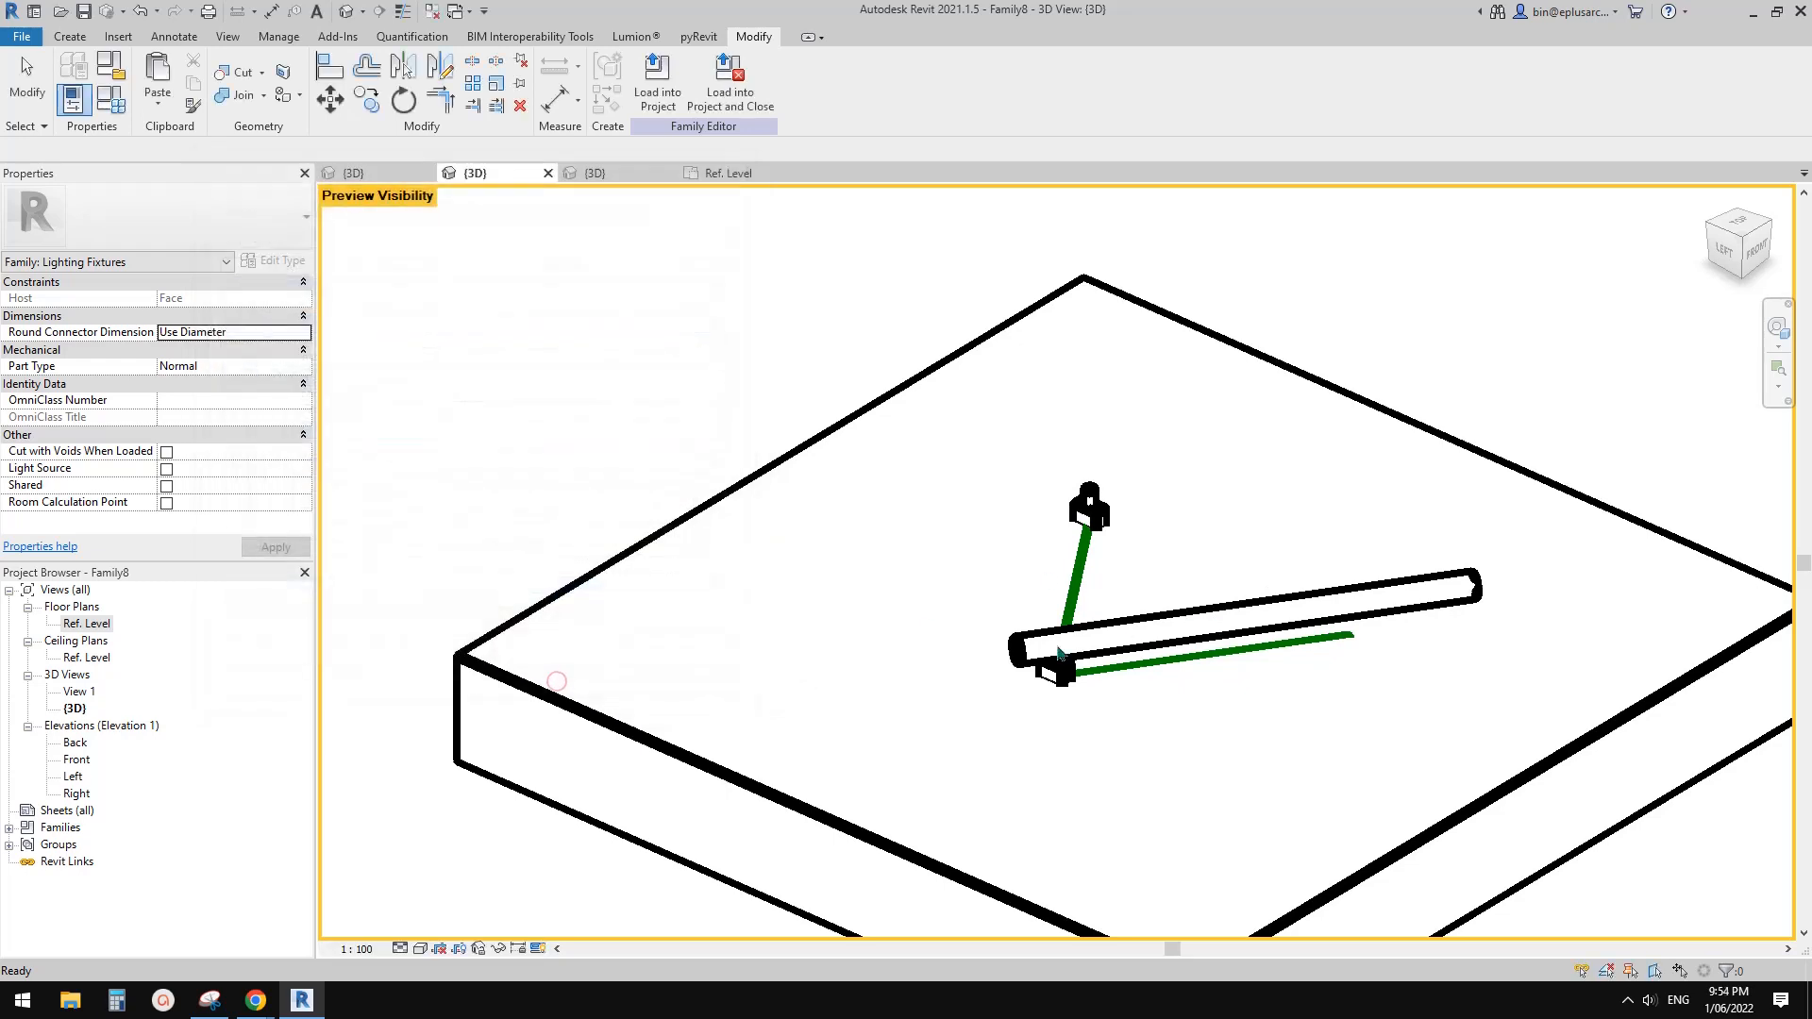
Re-associate the Visible property of the only tube shown in the preview with the VISN parameter.
click(1170, 642)
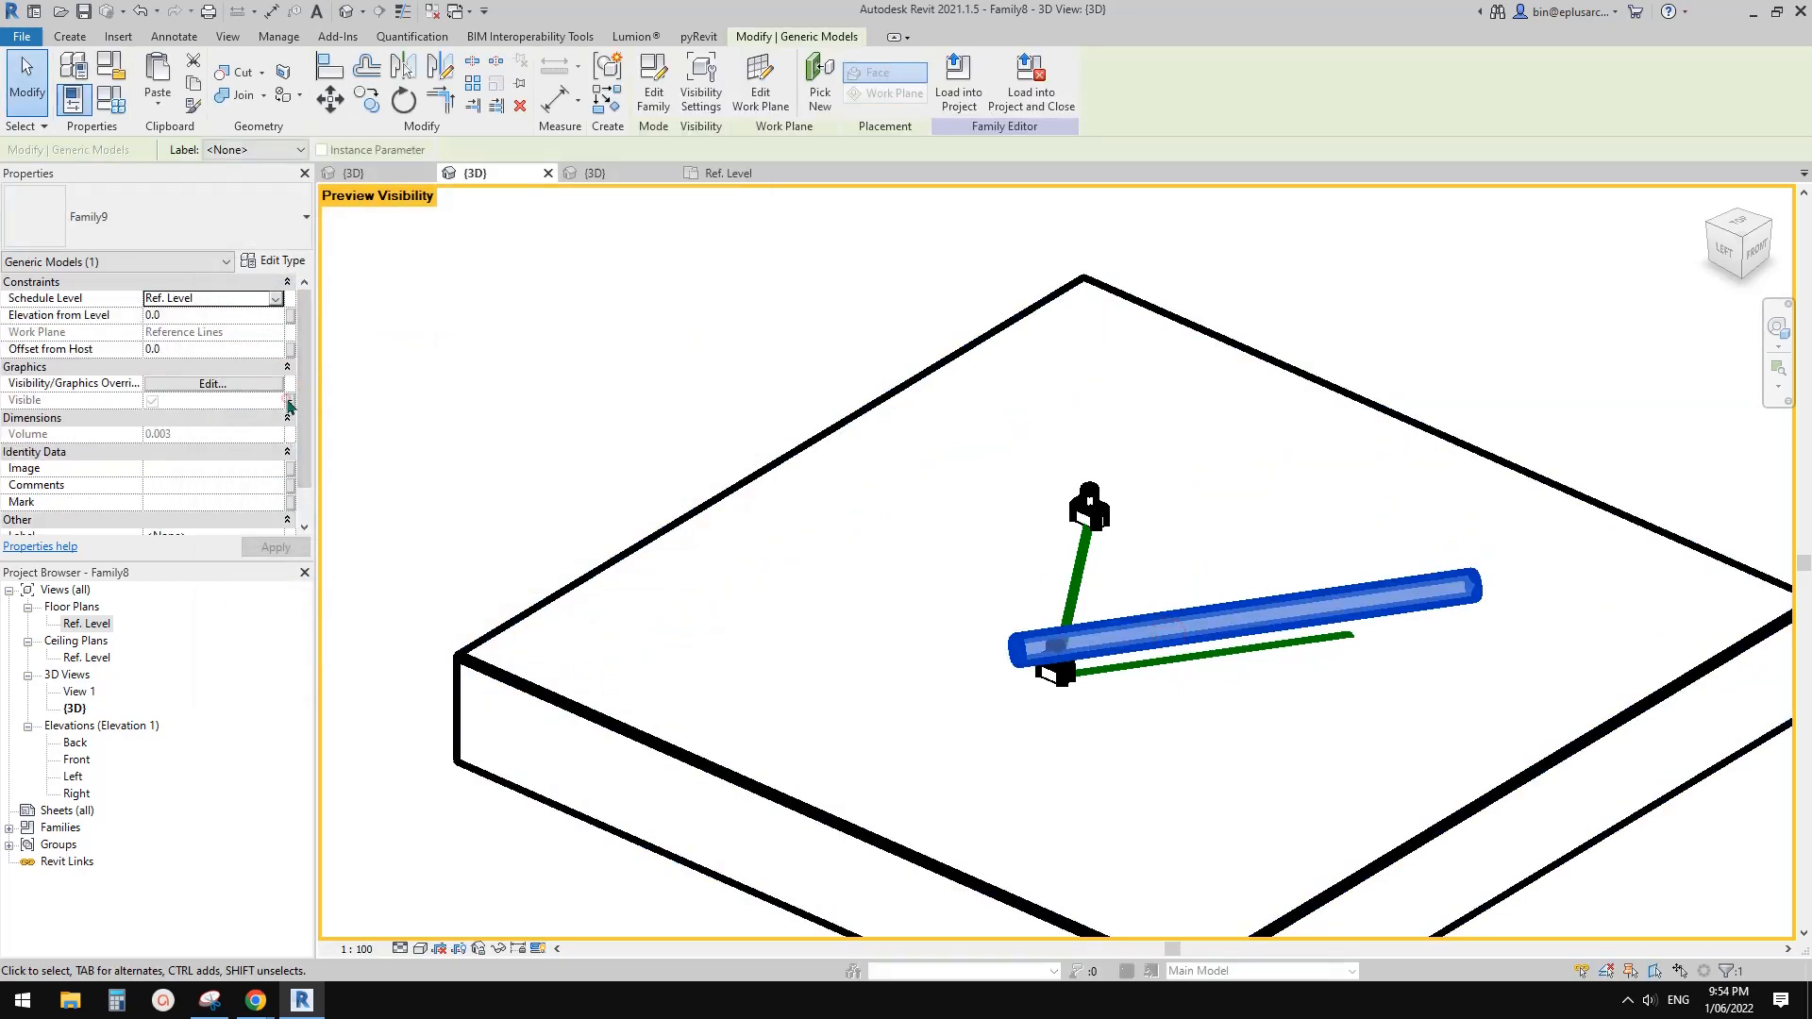
click(290, 402)
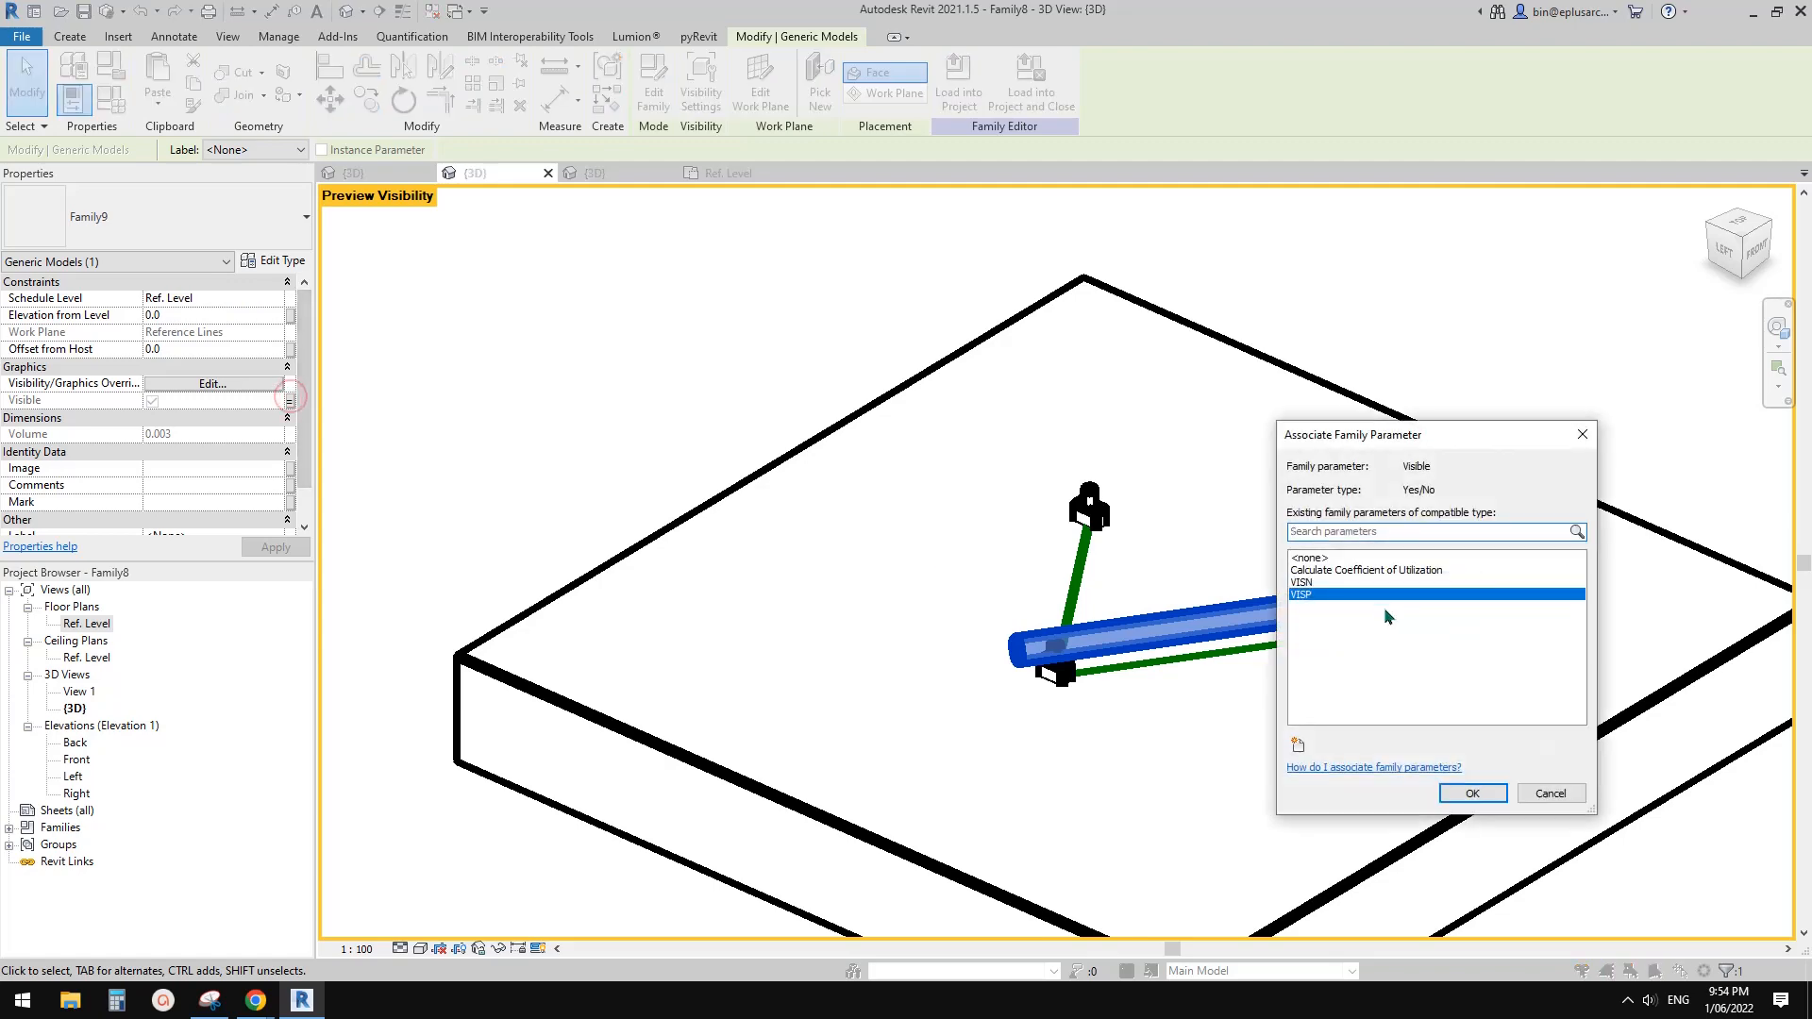
click(1323, 583)
click(1500, 795)
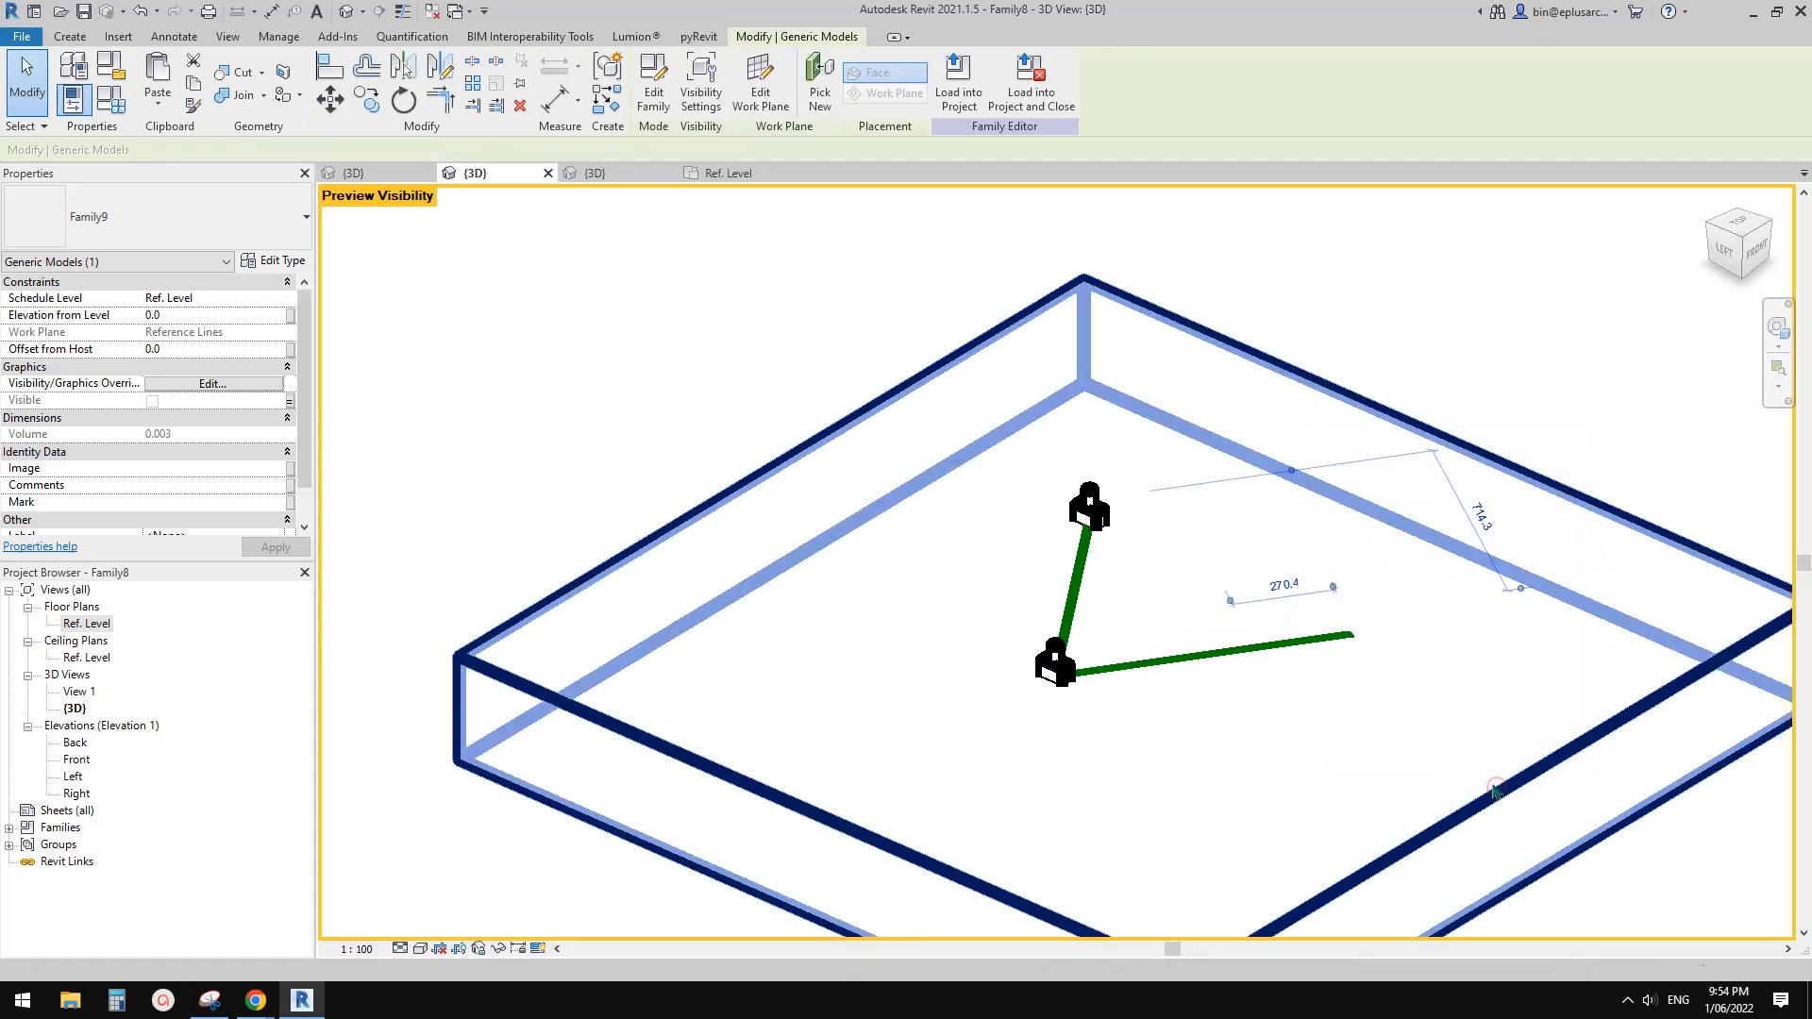
click(1359, 745)
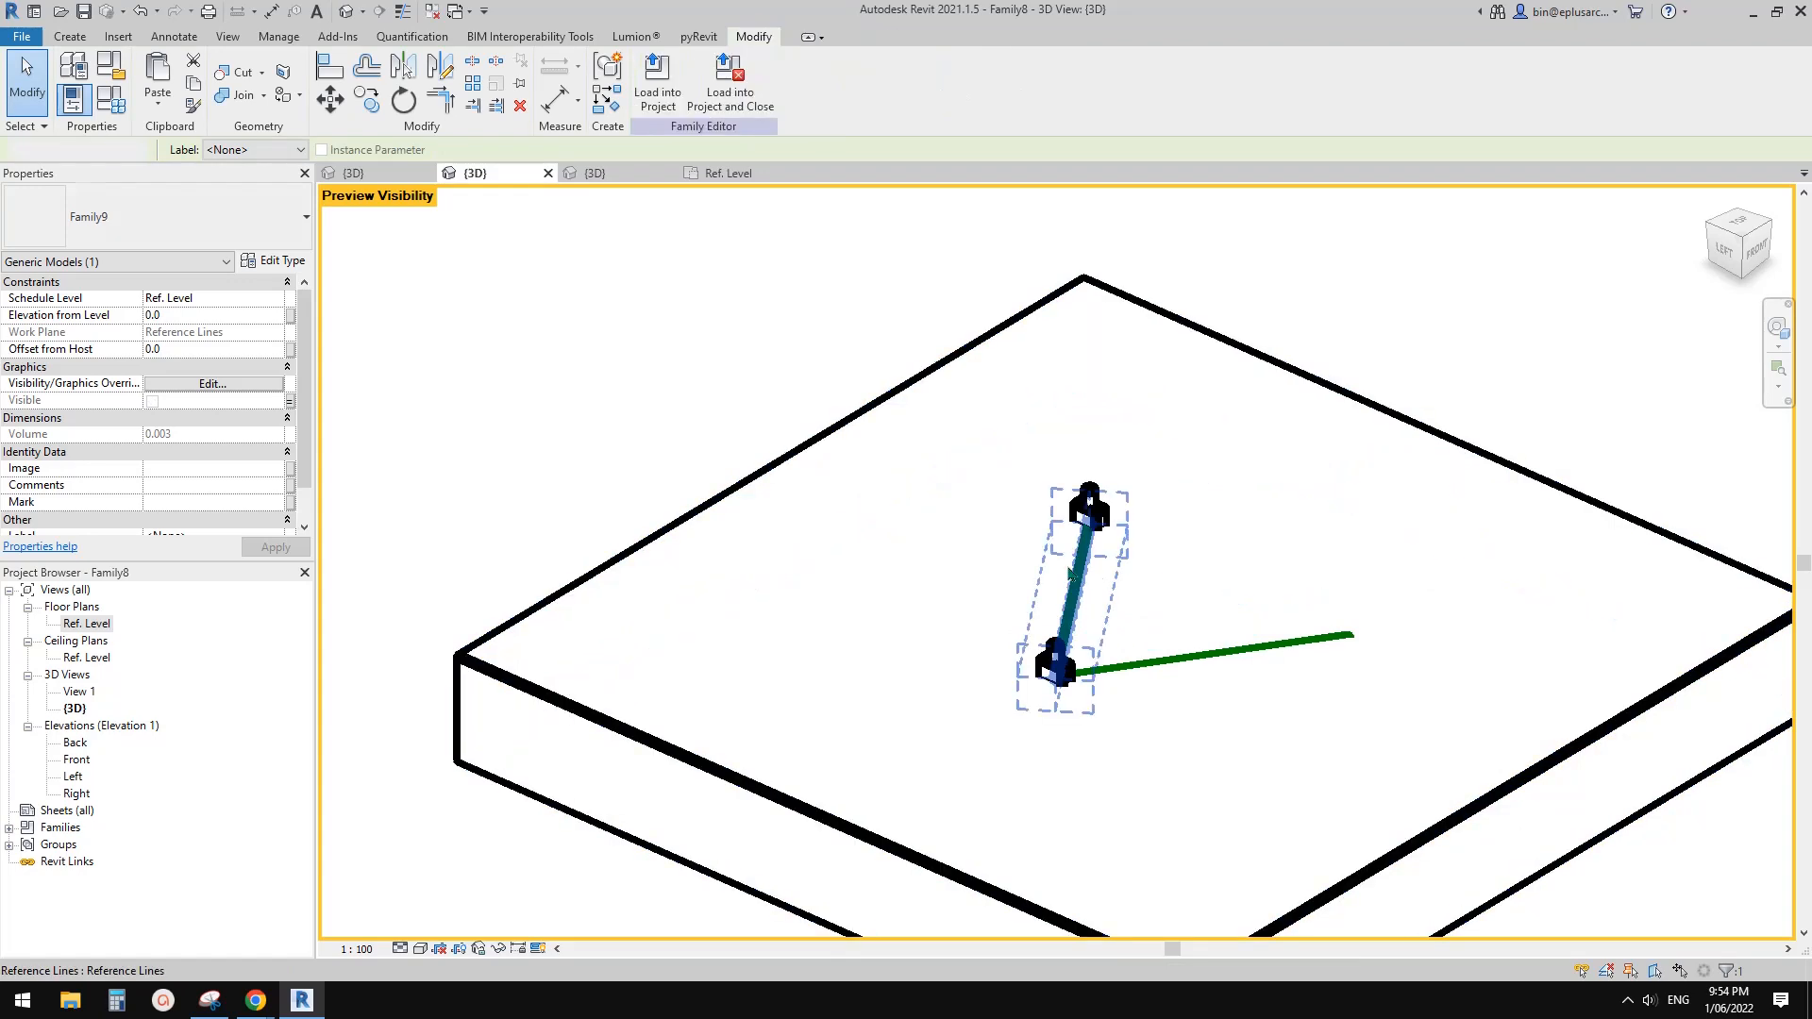
Turn preview visibility off and re-associate the Visible property of the other tube, set at the opposite angle, with VISP.
click(1074, 600)
click(575, 916)
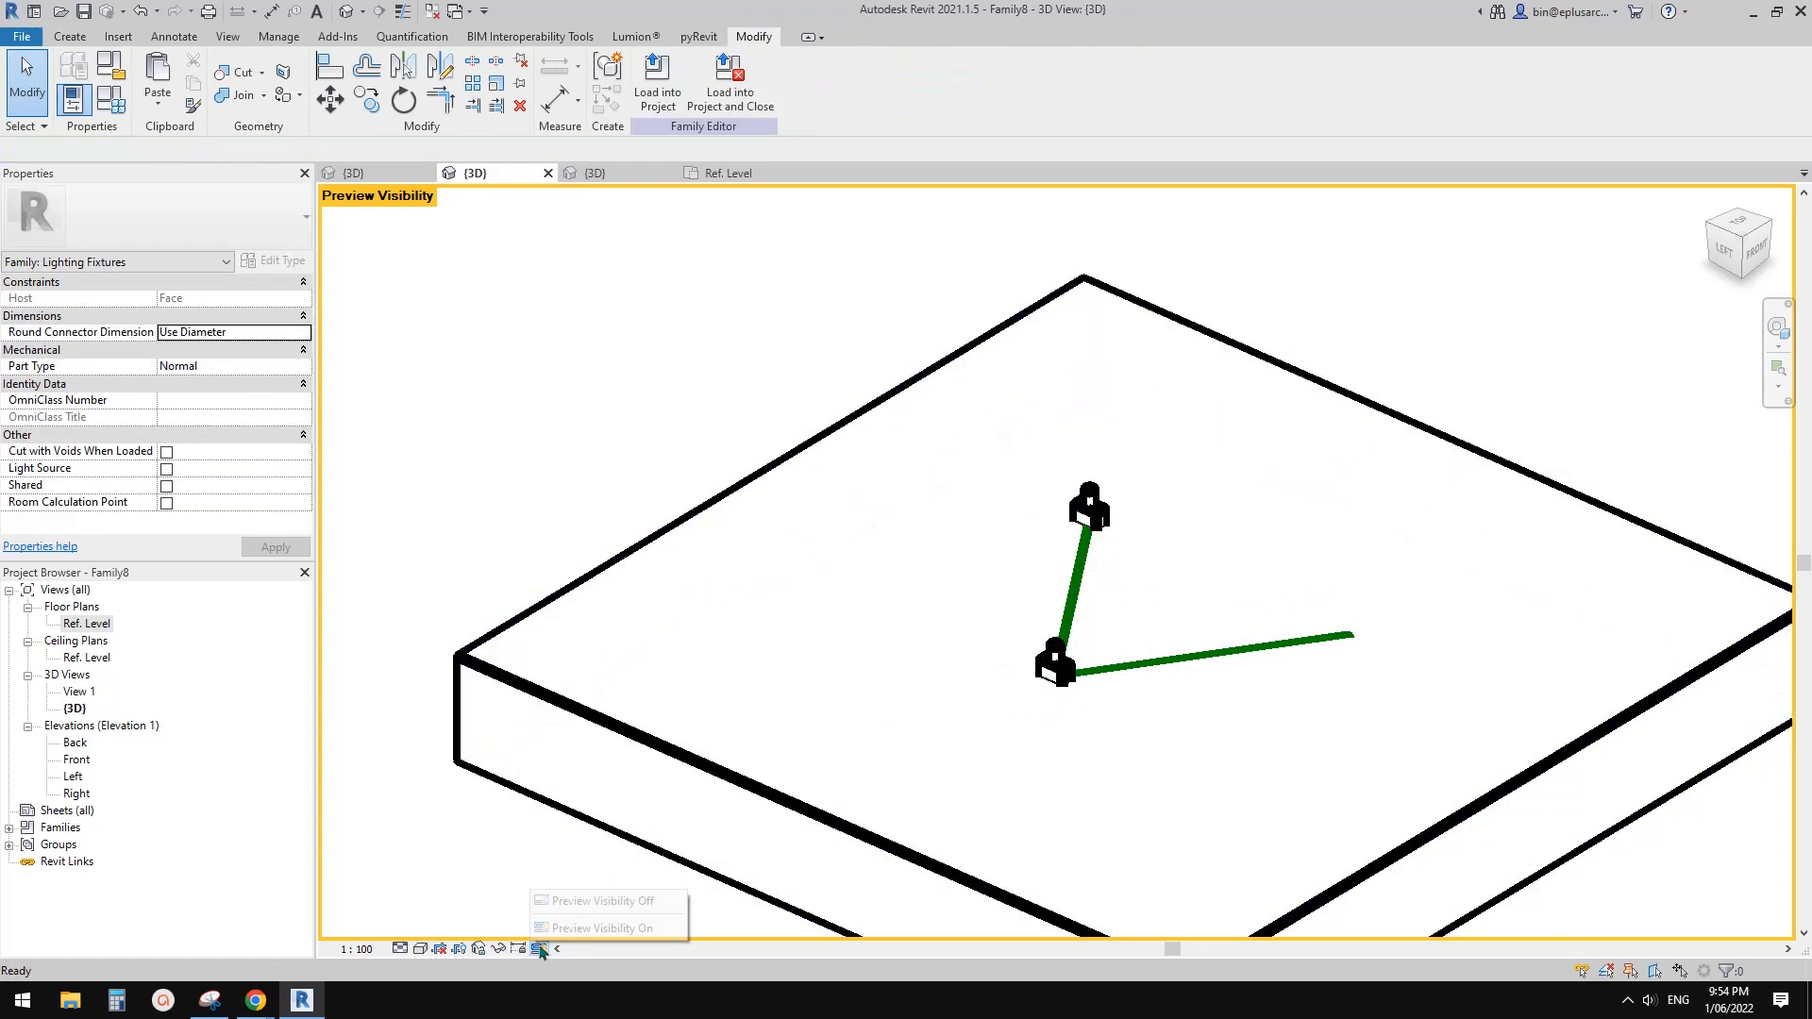
click(538, 949)
click(579, 929)
click(538, 948)
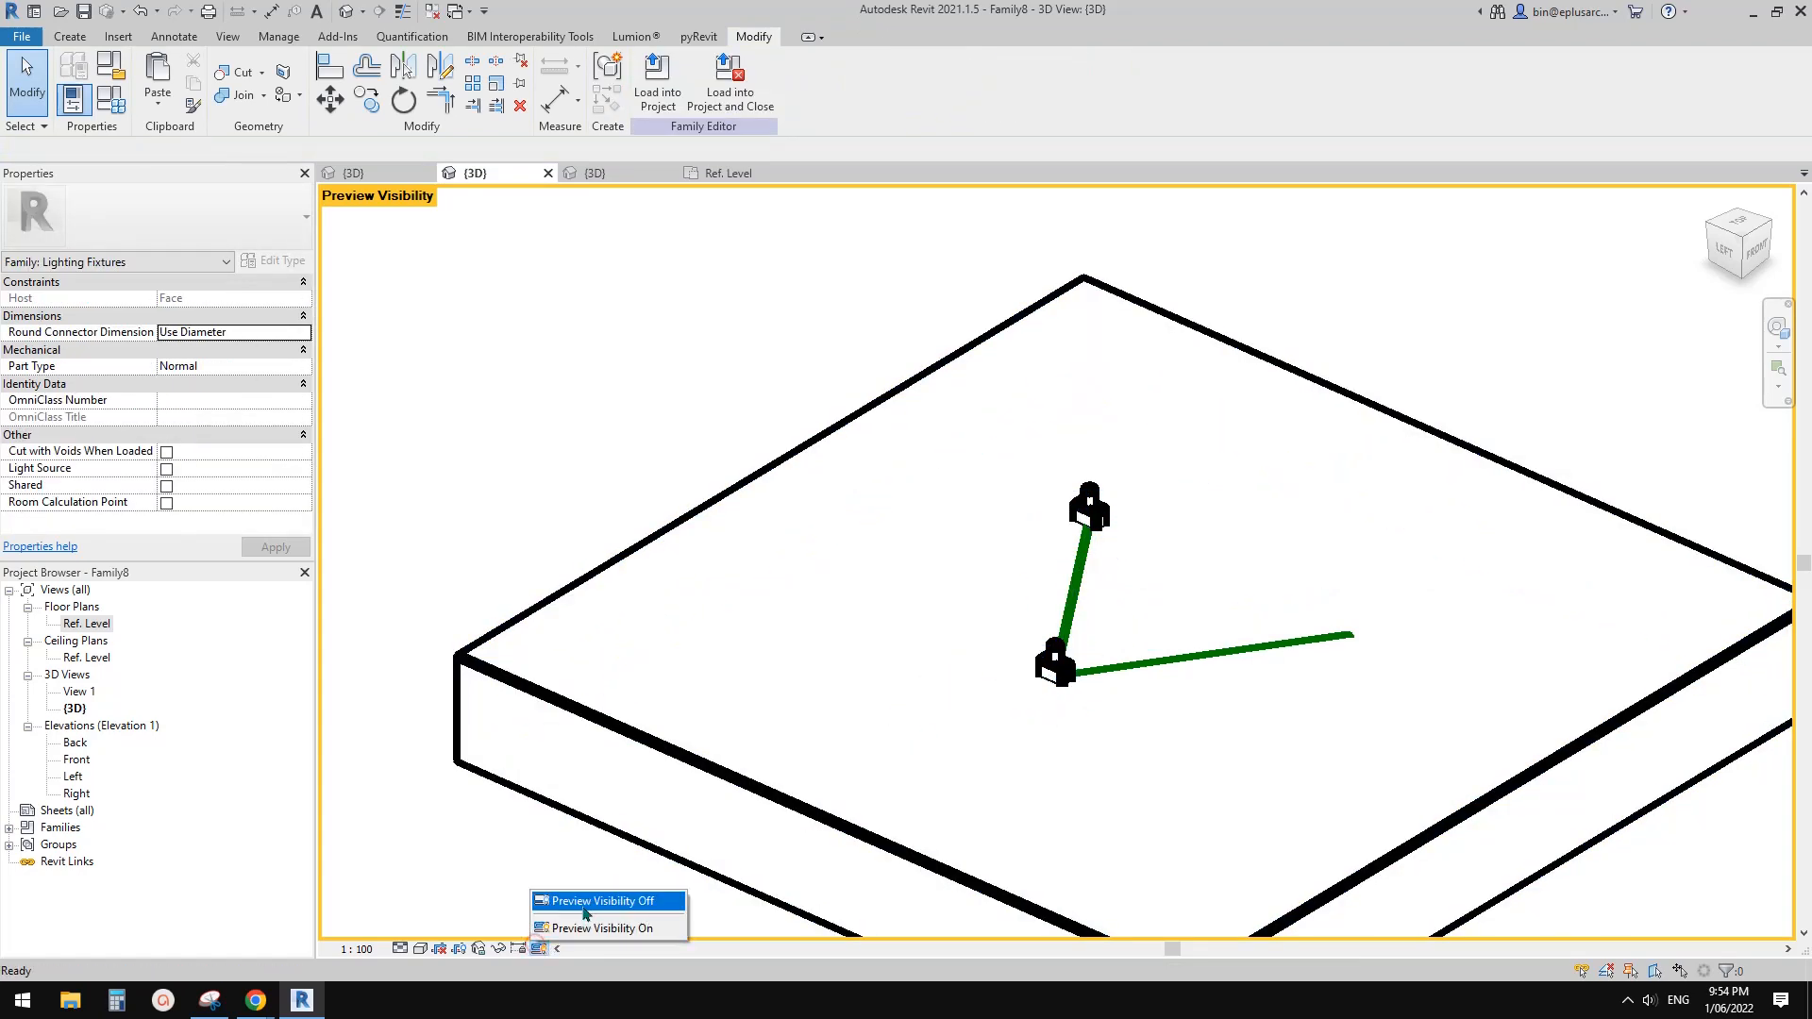
click(581, 899)
click(1086, 529)
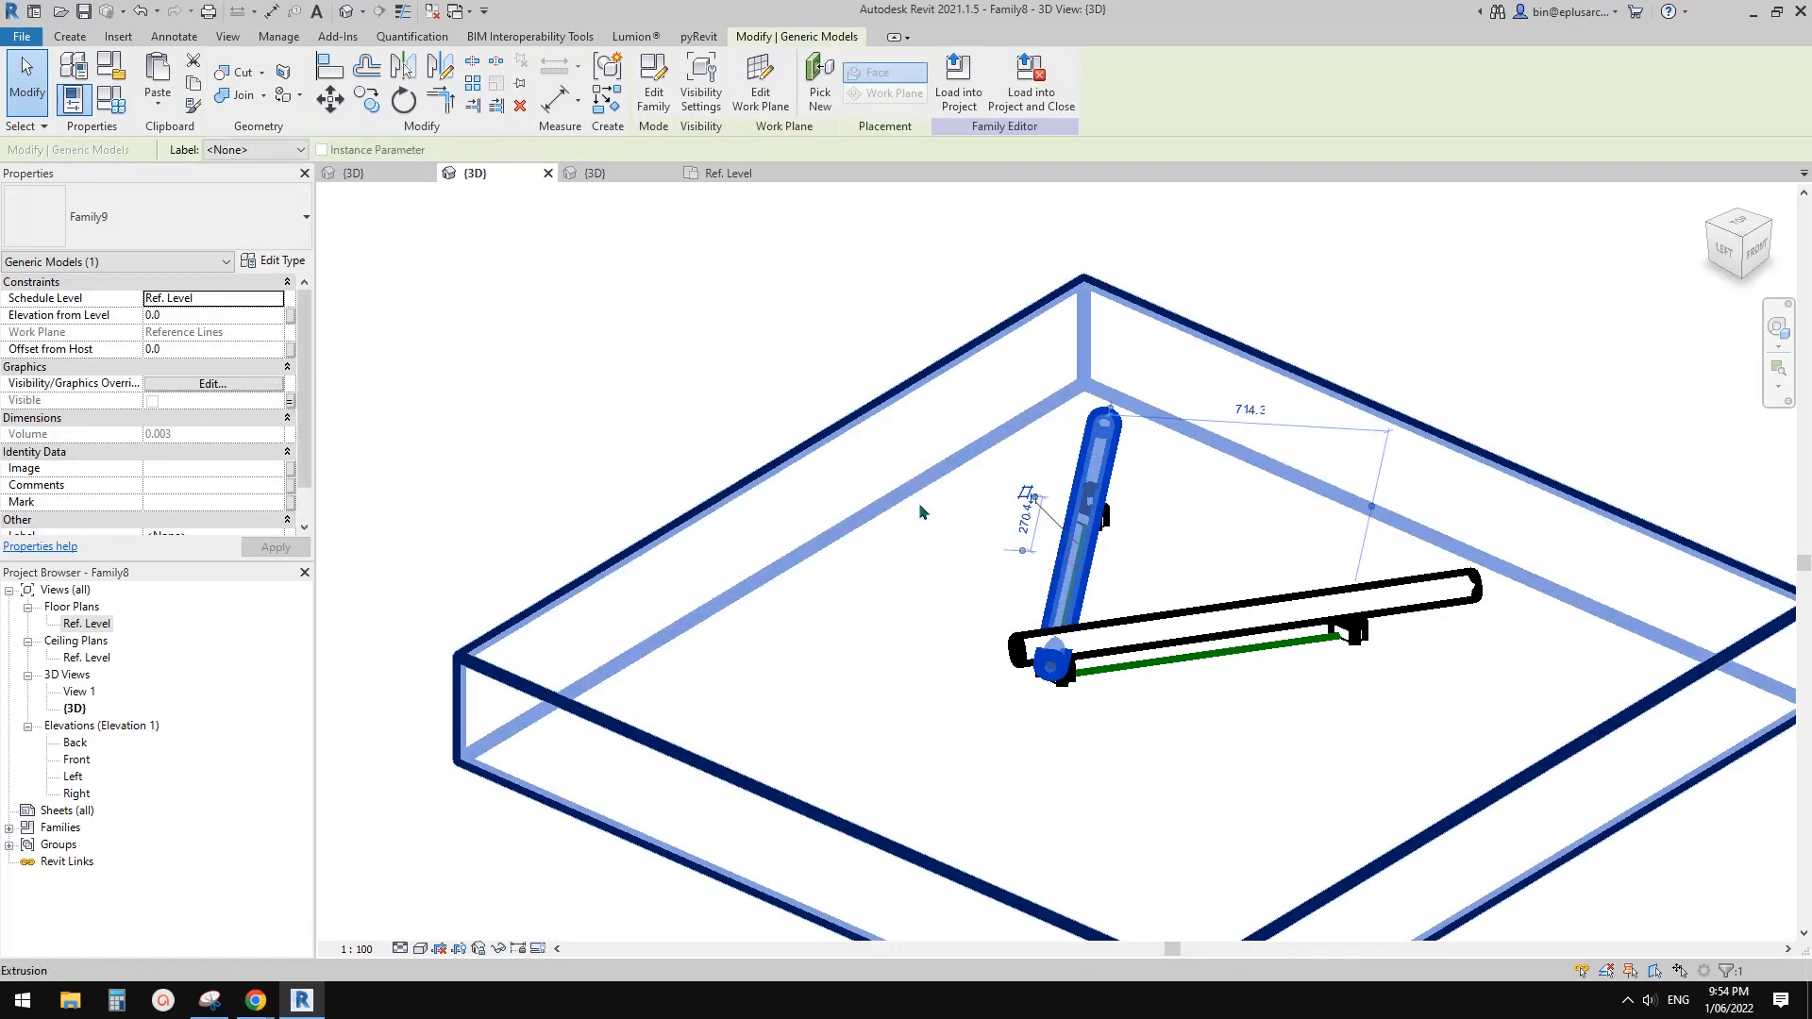
click(290, 400)
click(1317, 596)
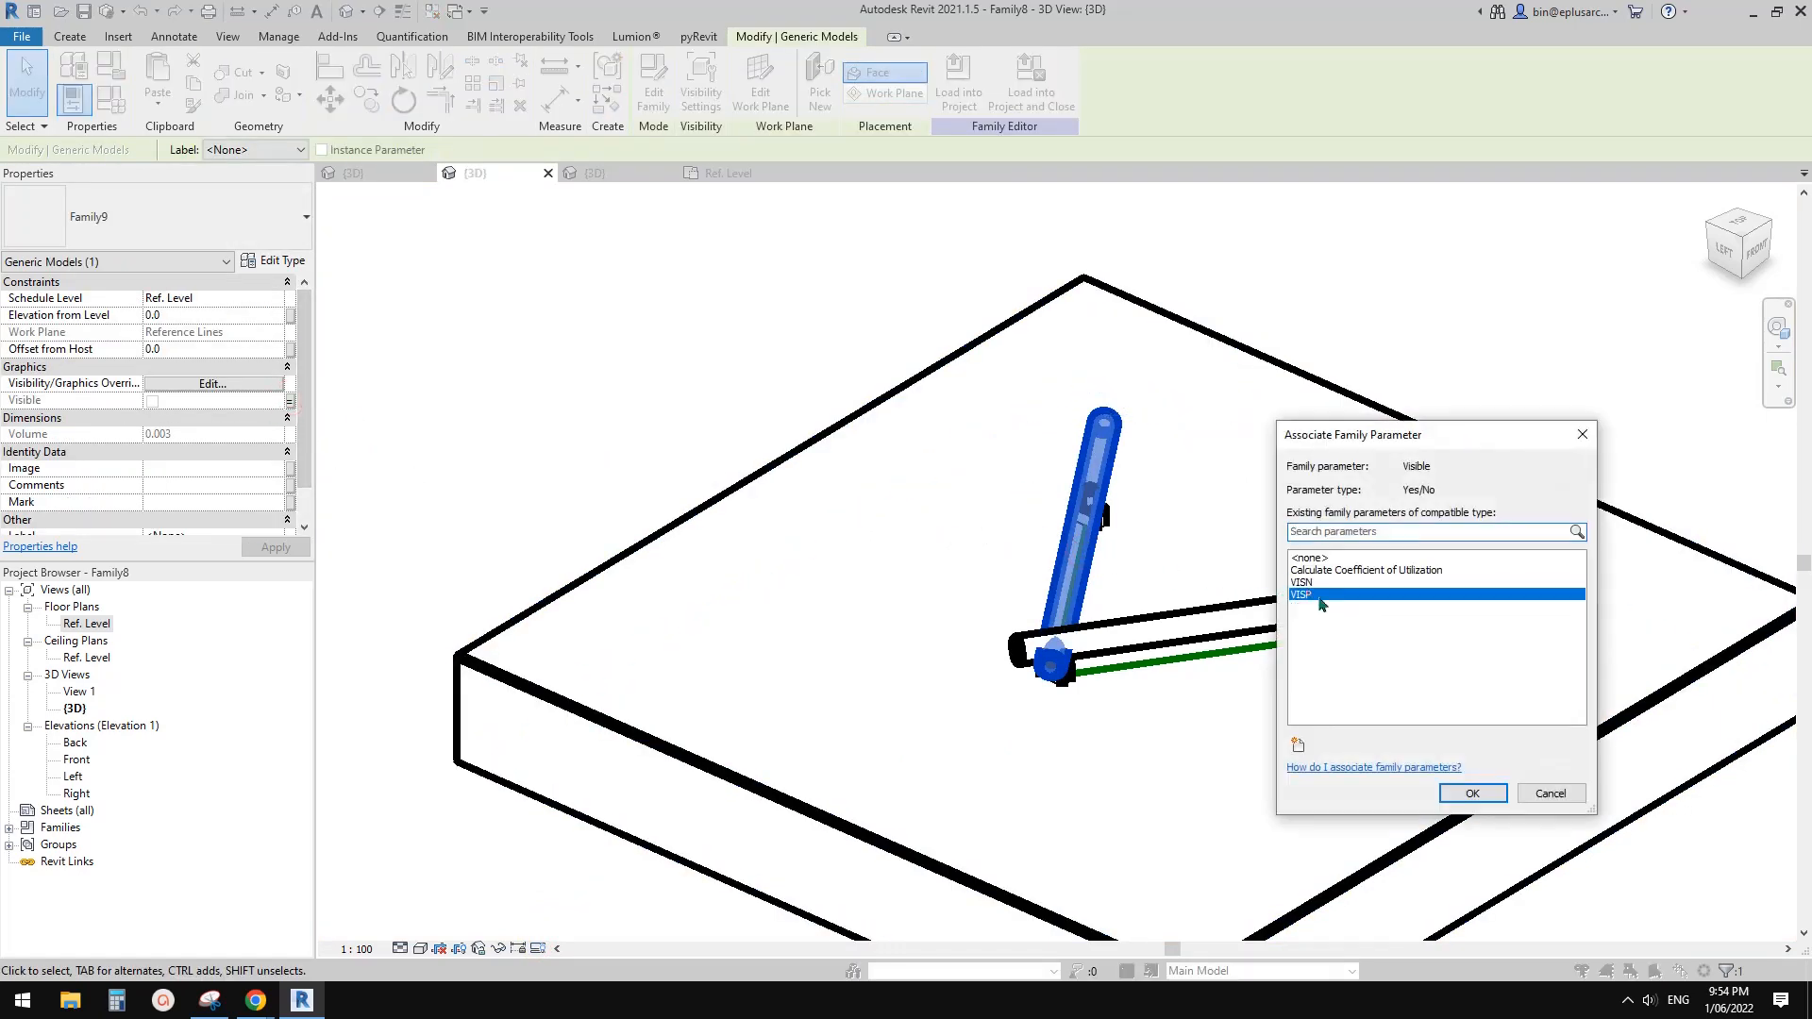
click(1473, 793)
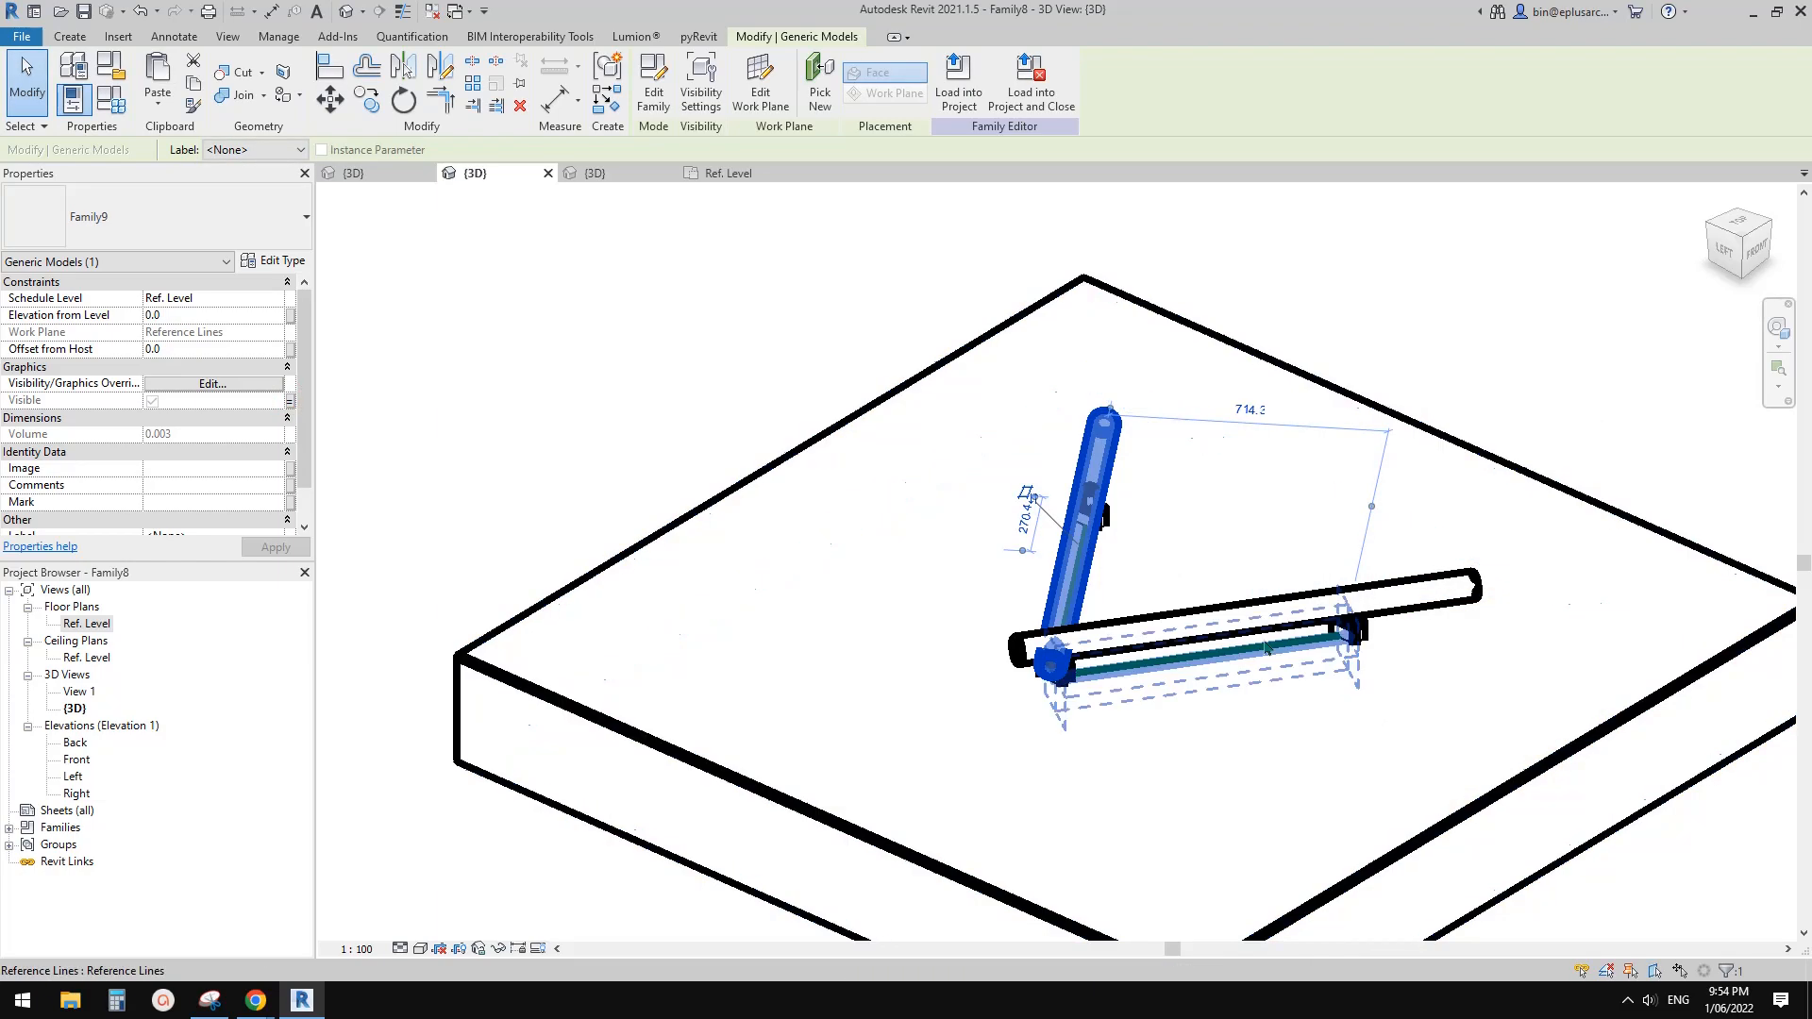
key(Escape)
Set both angled reference lines beneath the tubes to Not a Reference.
shift+middle_drag(1270, 641, 1354, 668)
scroll(1201, 472, up, 4)
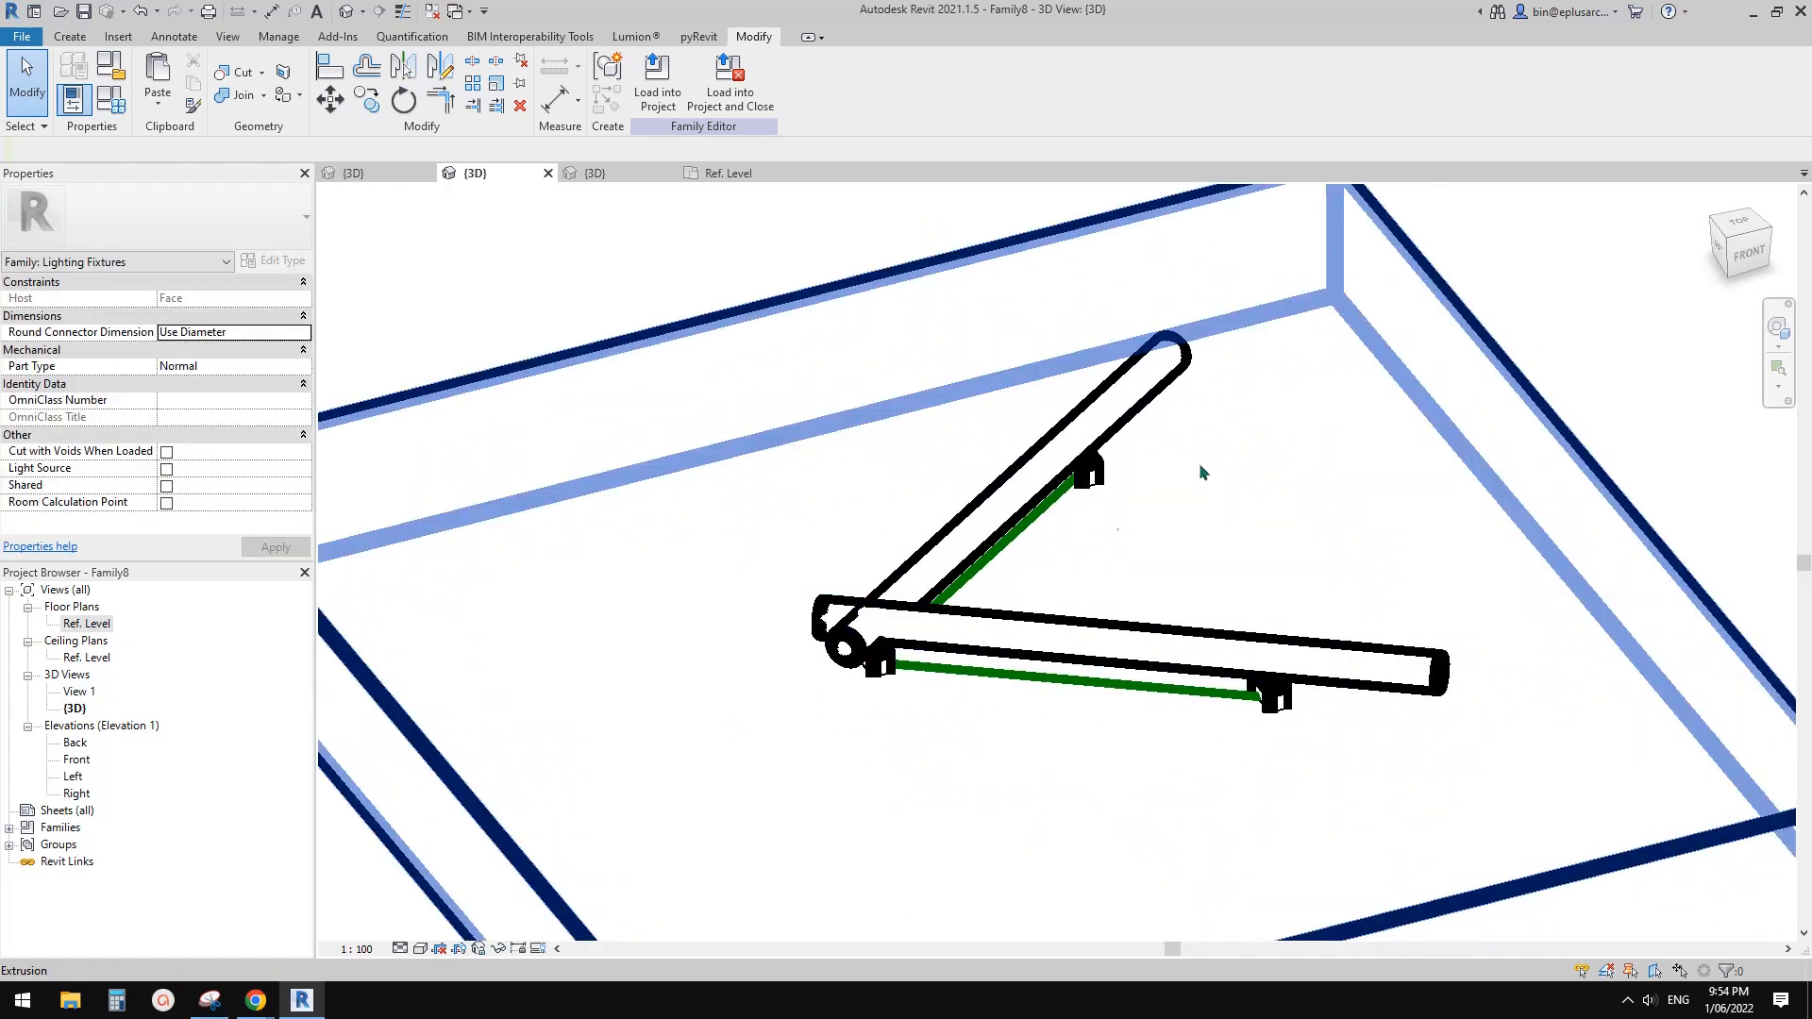
shift+middle_drag(1061, 547, 992, 503)
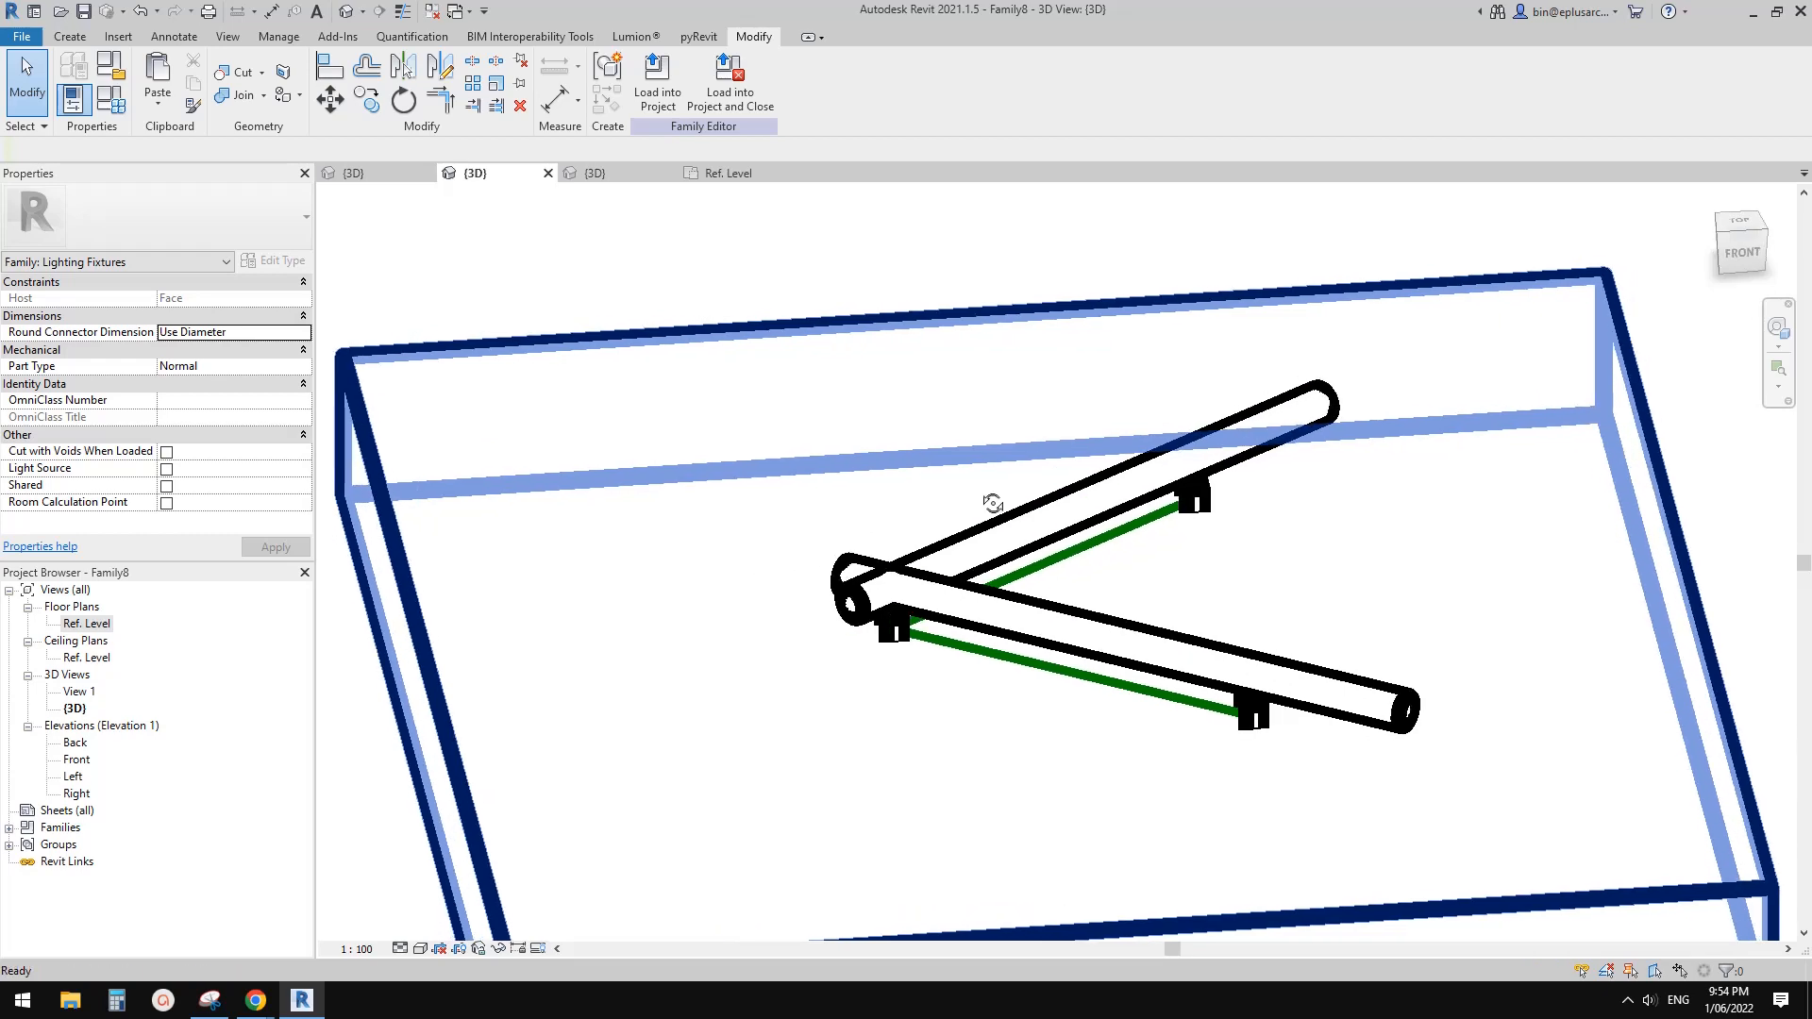
scroll(1073, 542, up, 1)
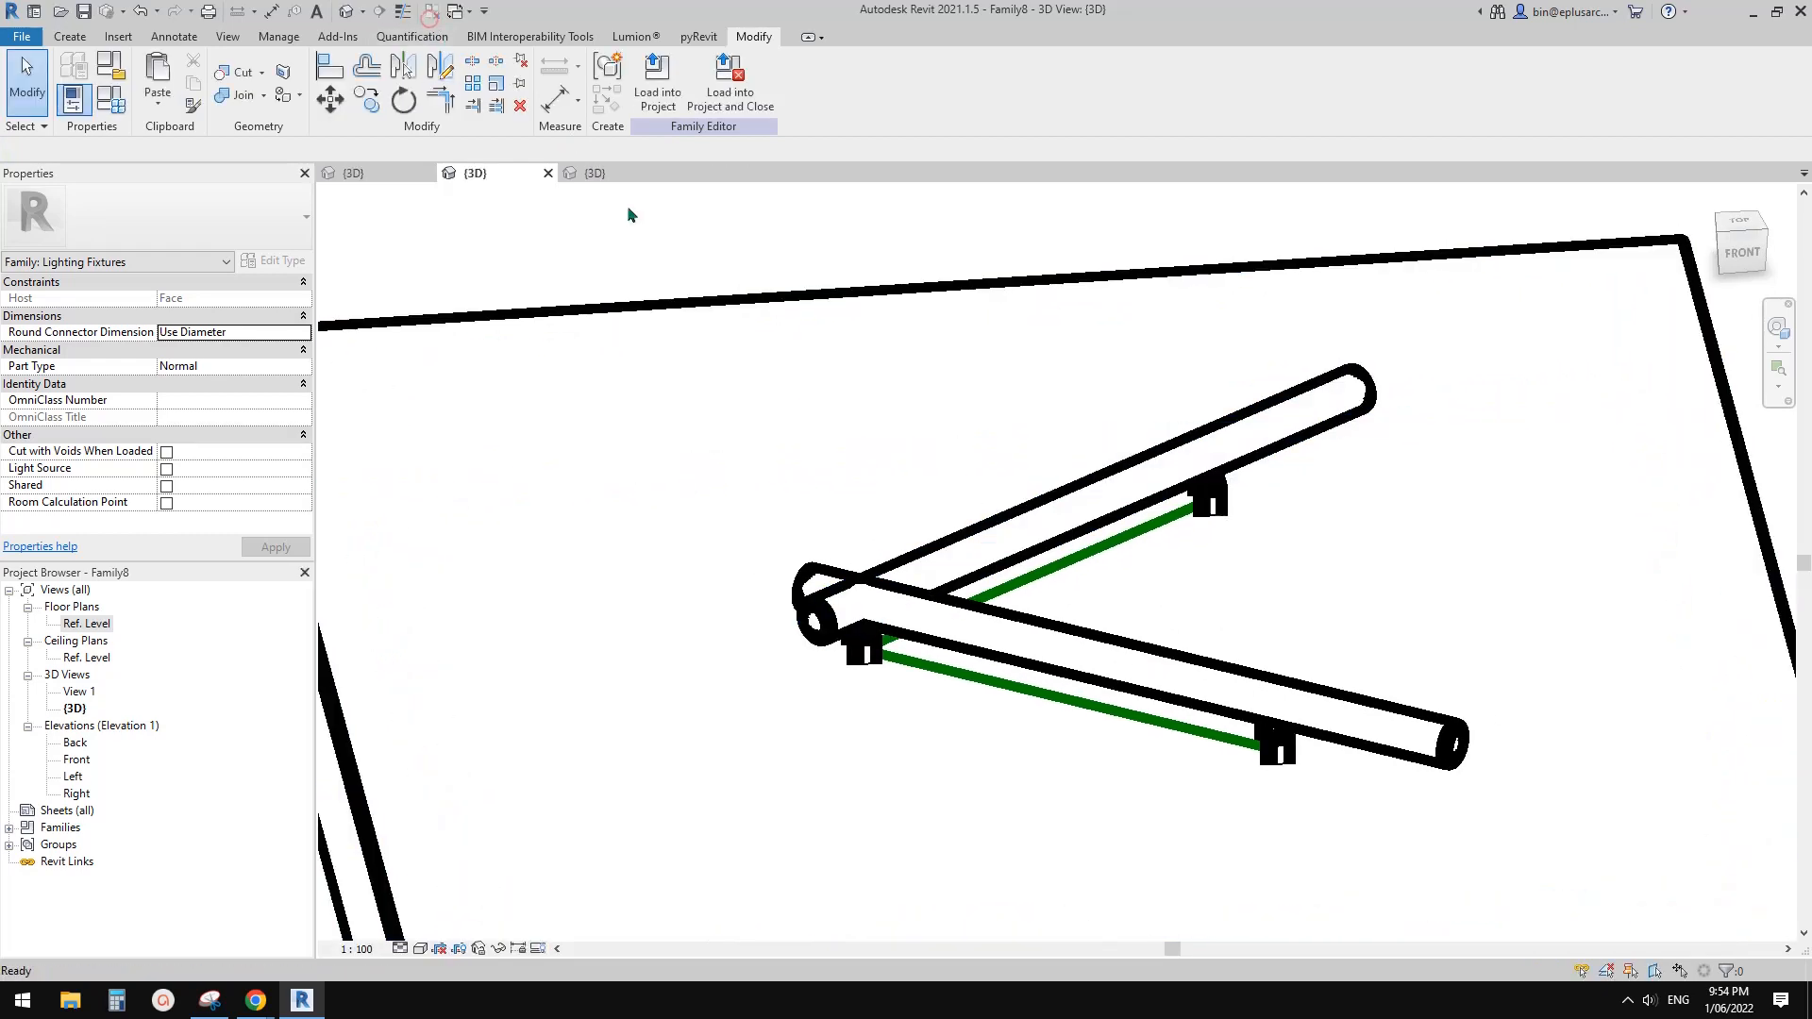
middle_drag(1097, 565, 1080, 538)
drag(1098, 525, 1162, 715)
ctrl+click(1146, 704)
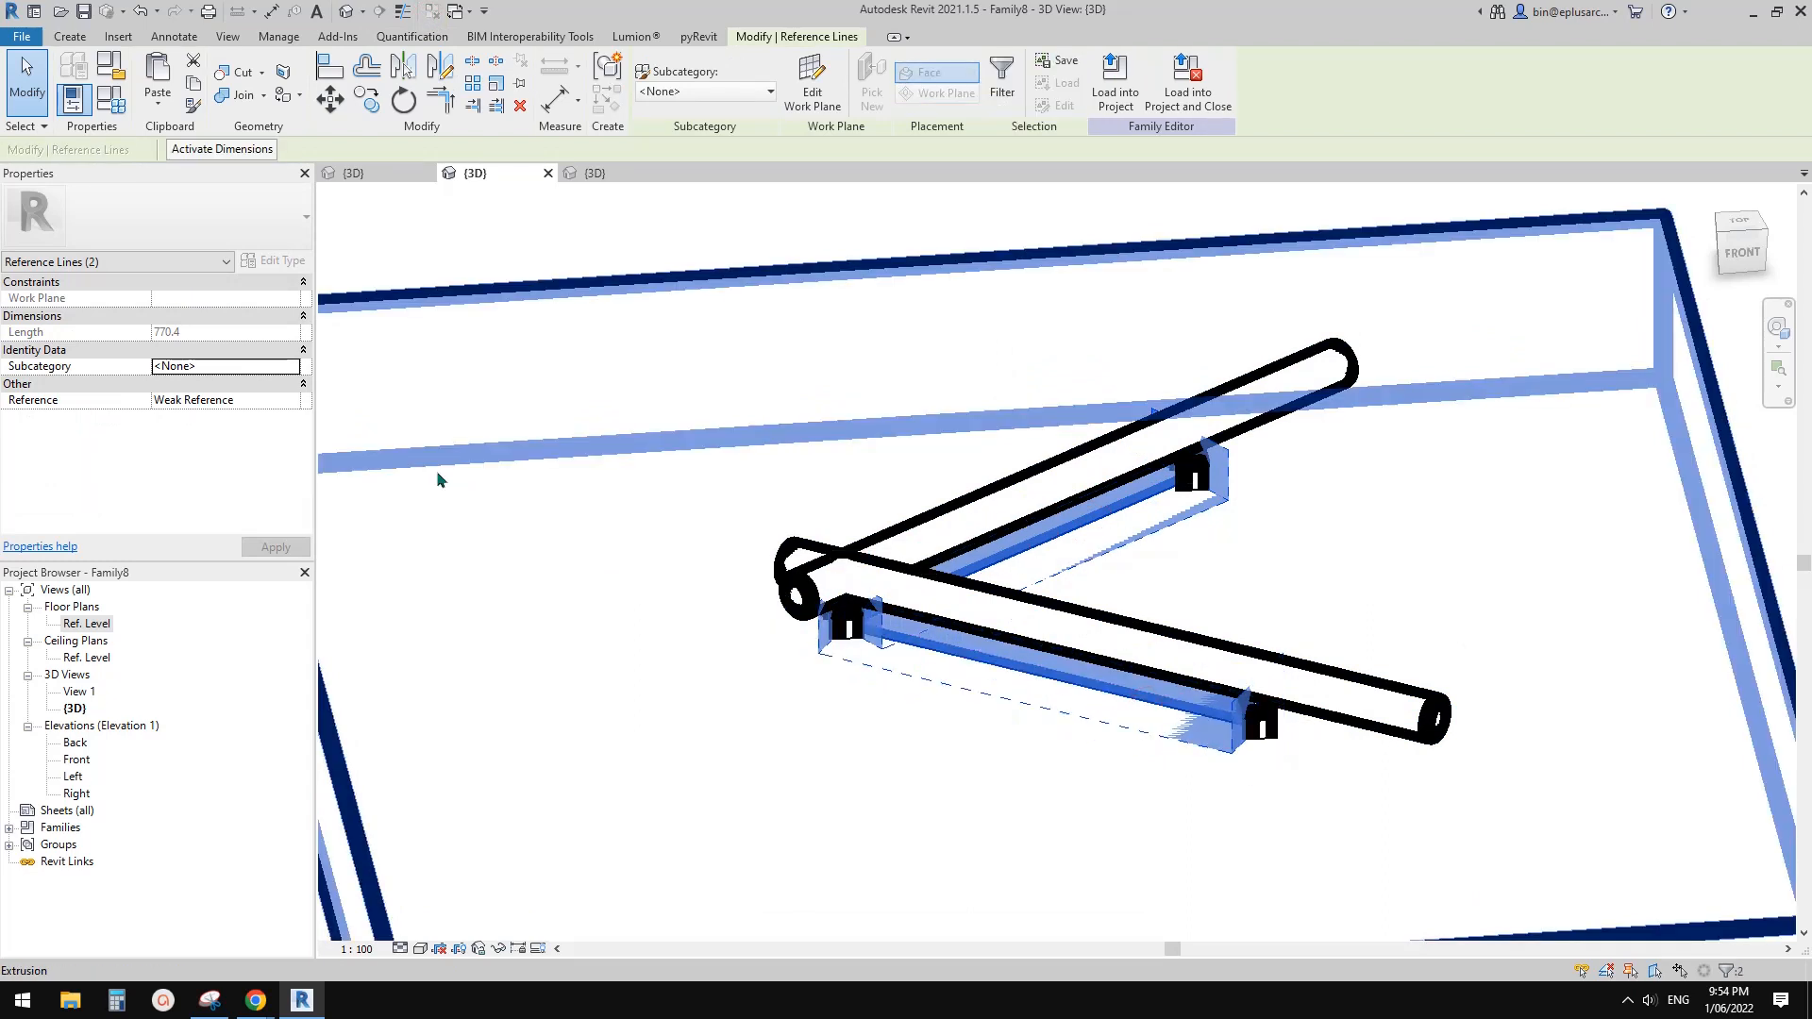
click(291, 400)
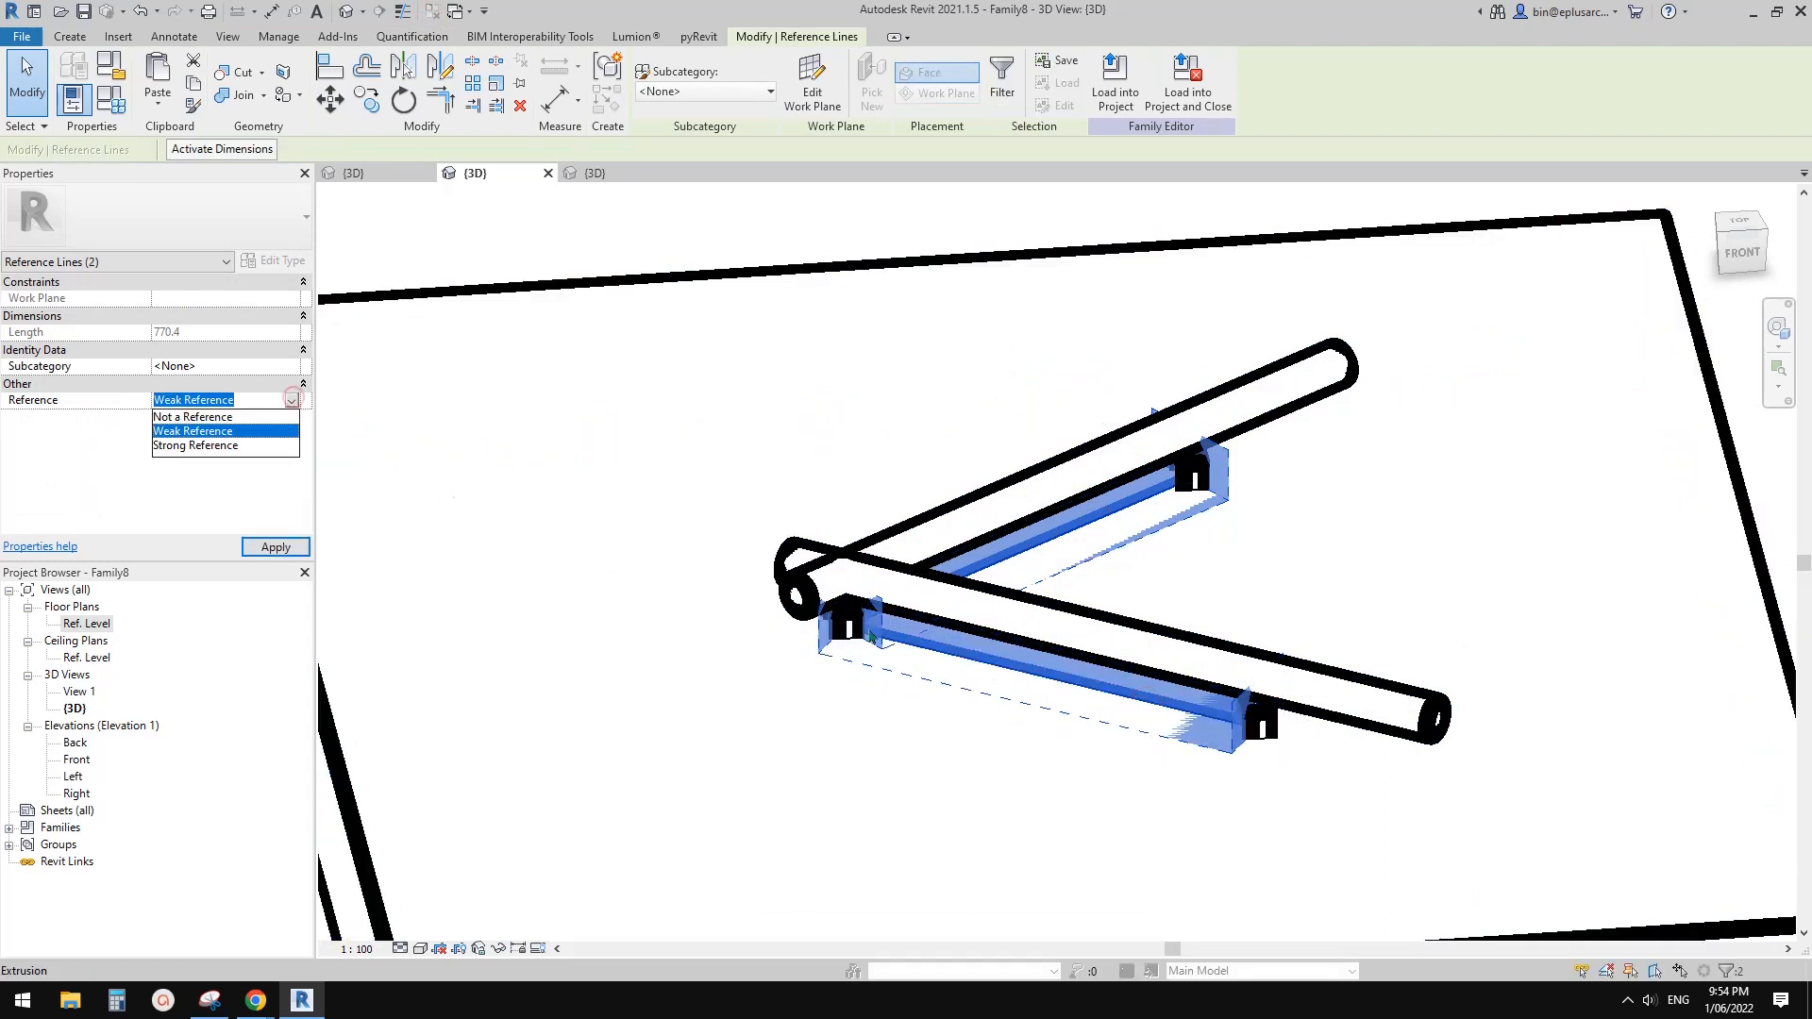
click(175, 419)
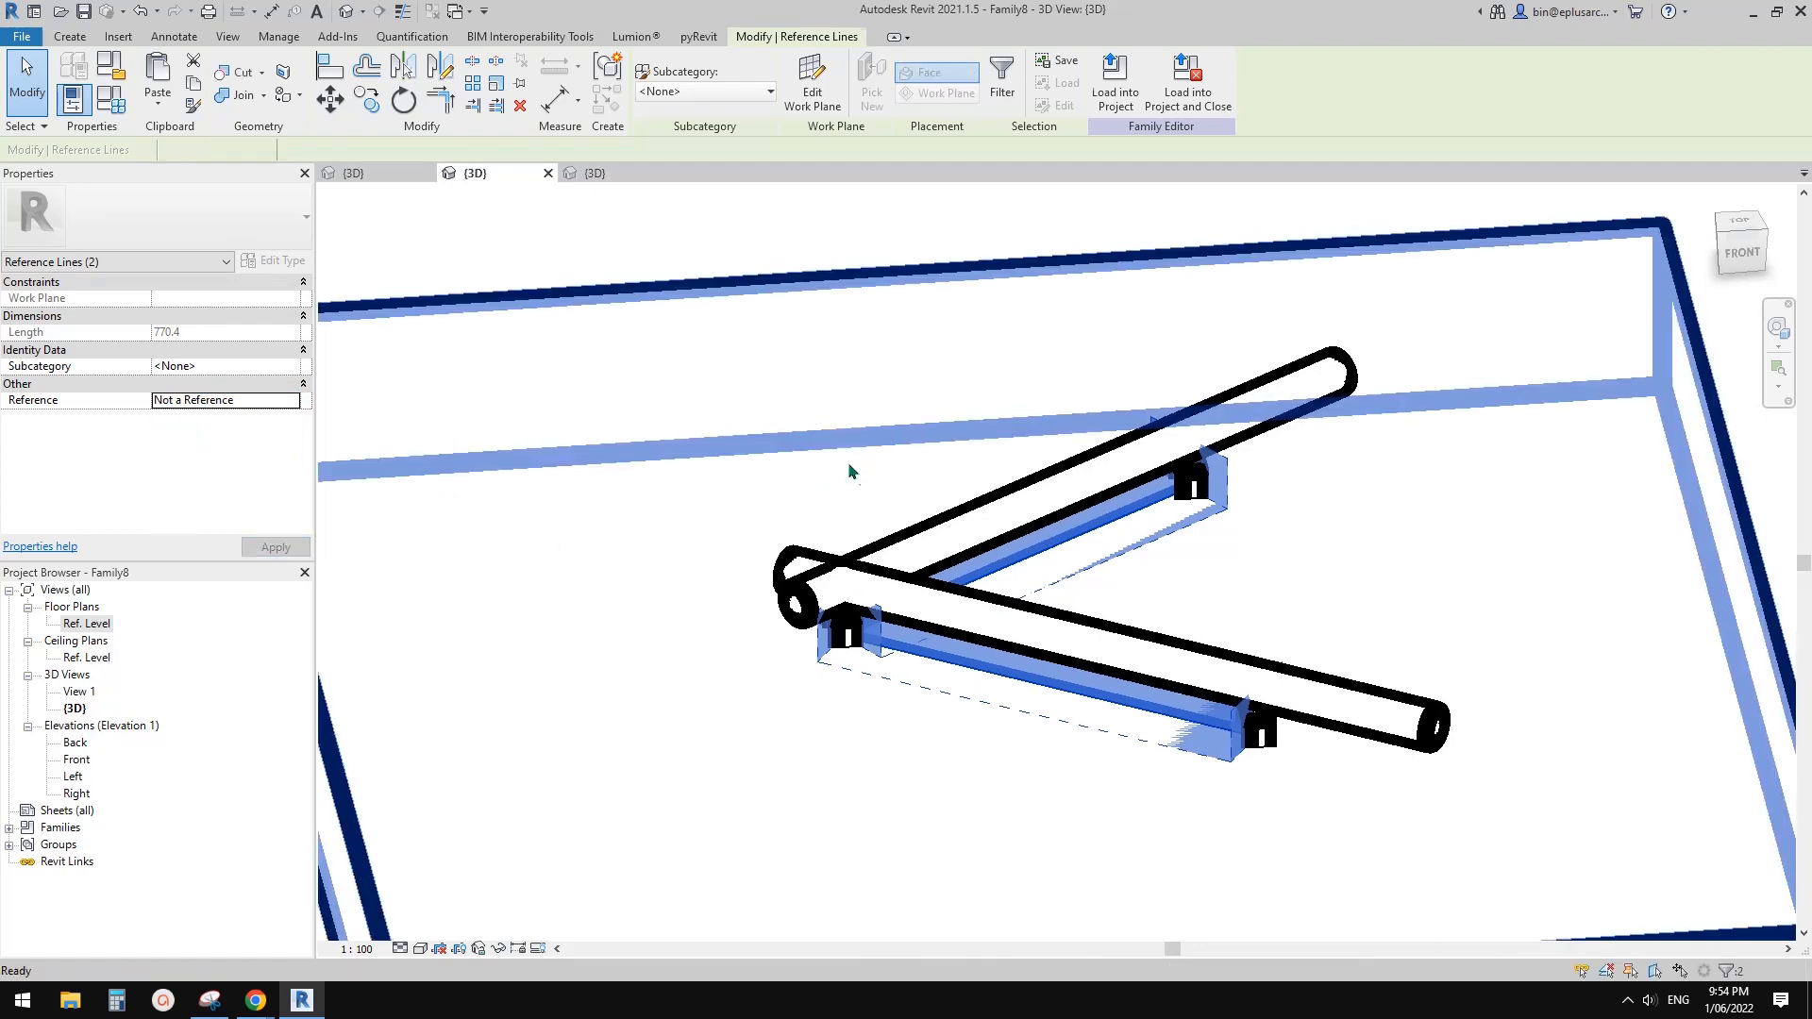
key(Escape)
Create a new project from the defaultAUSENU template.
scroll(904, 516, down, 1)
middle_drag(906, 516, 885, 534)
middle_drag(732, 530, 746, 543)
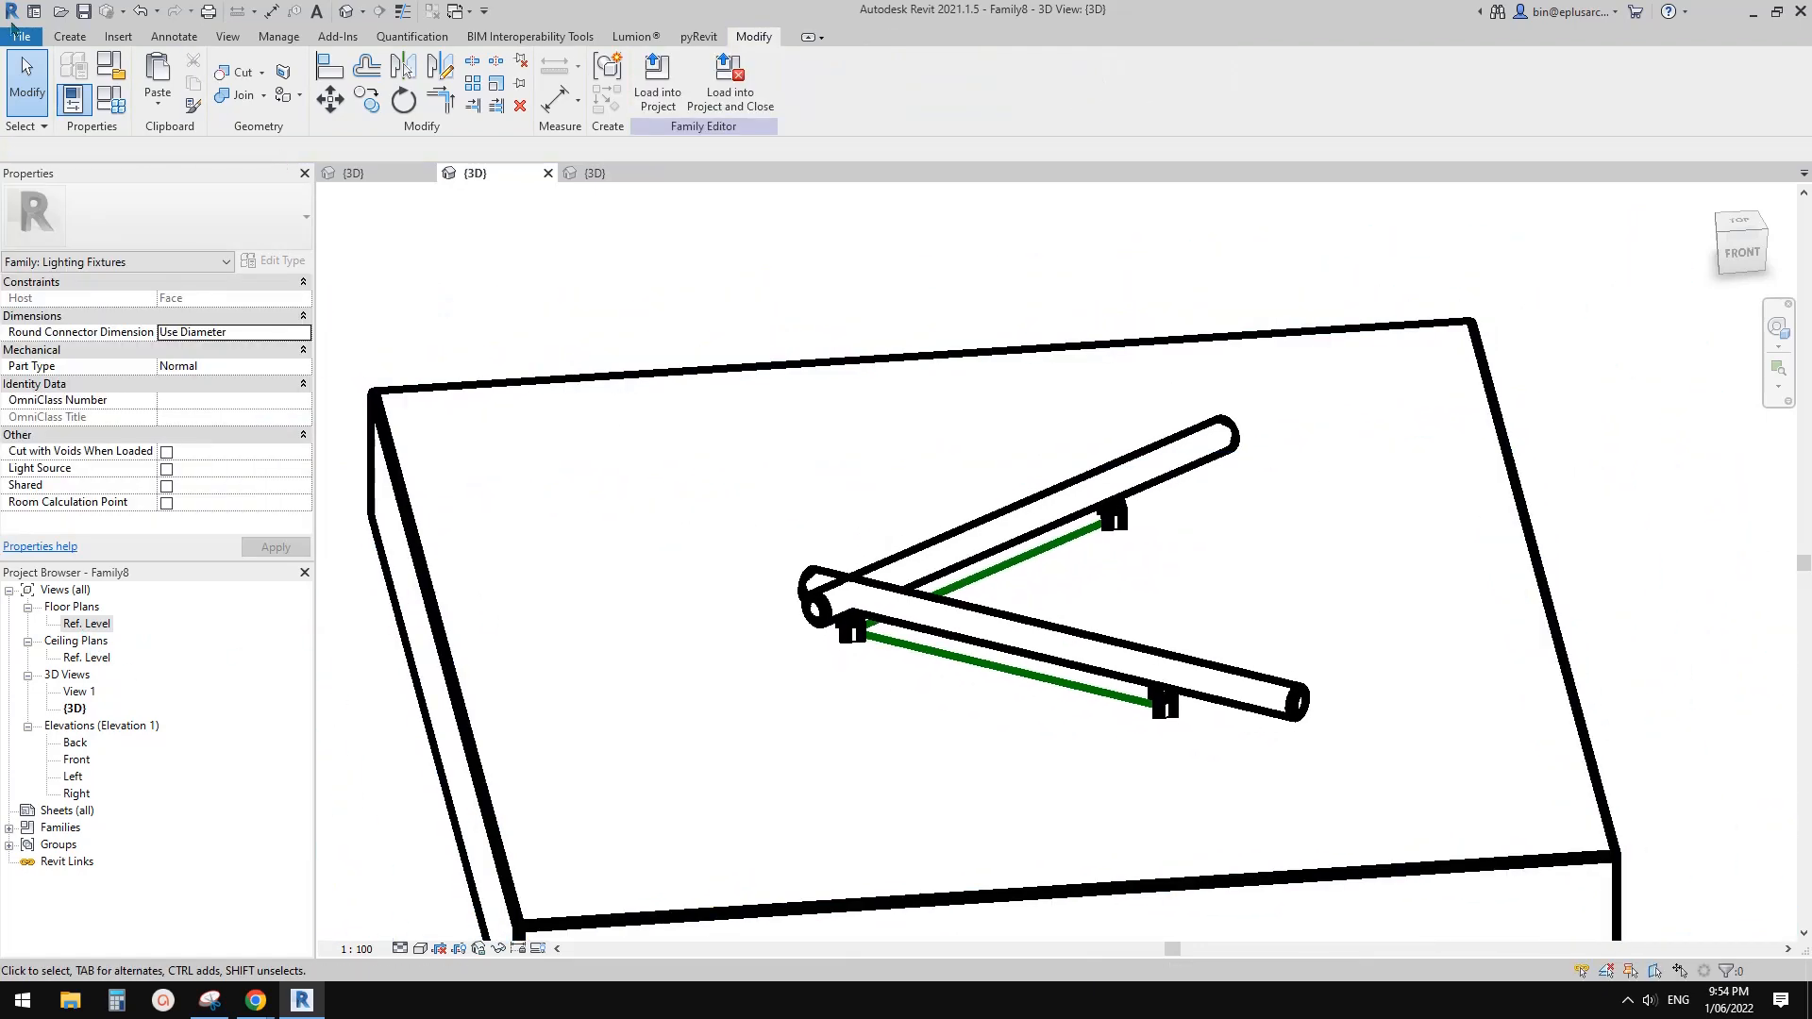
click(21, 36)
click(117, 107)
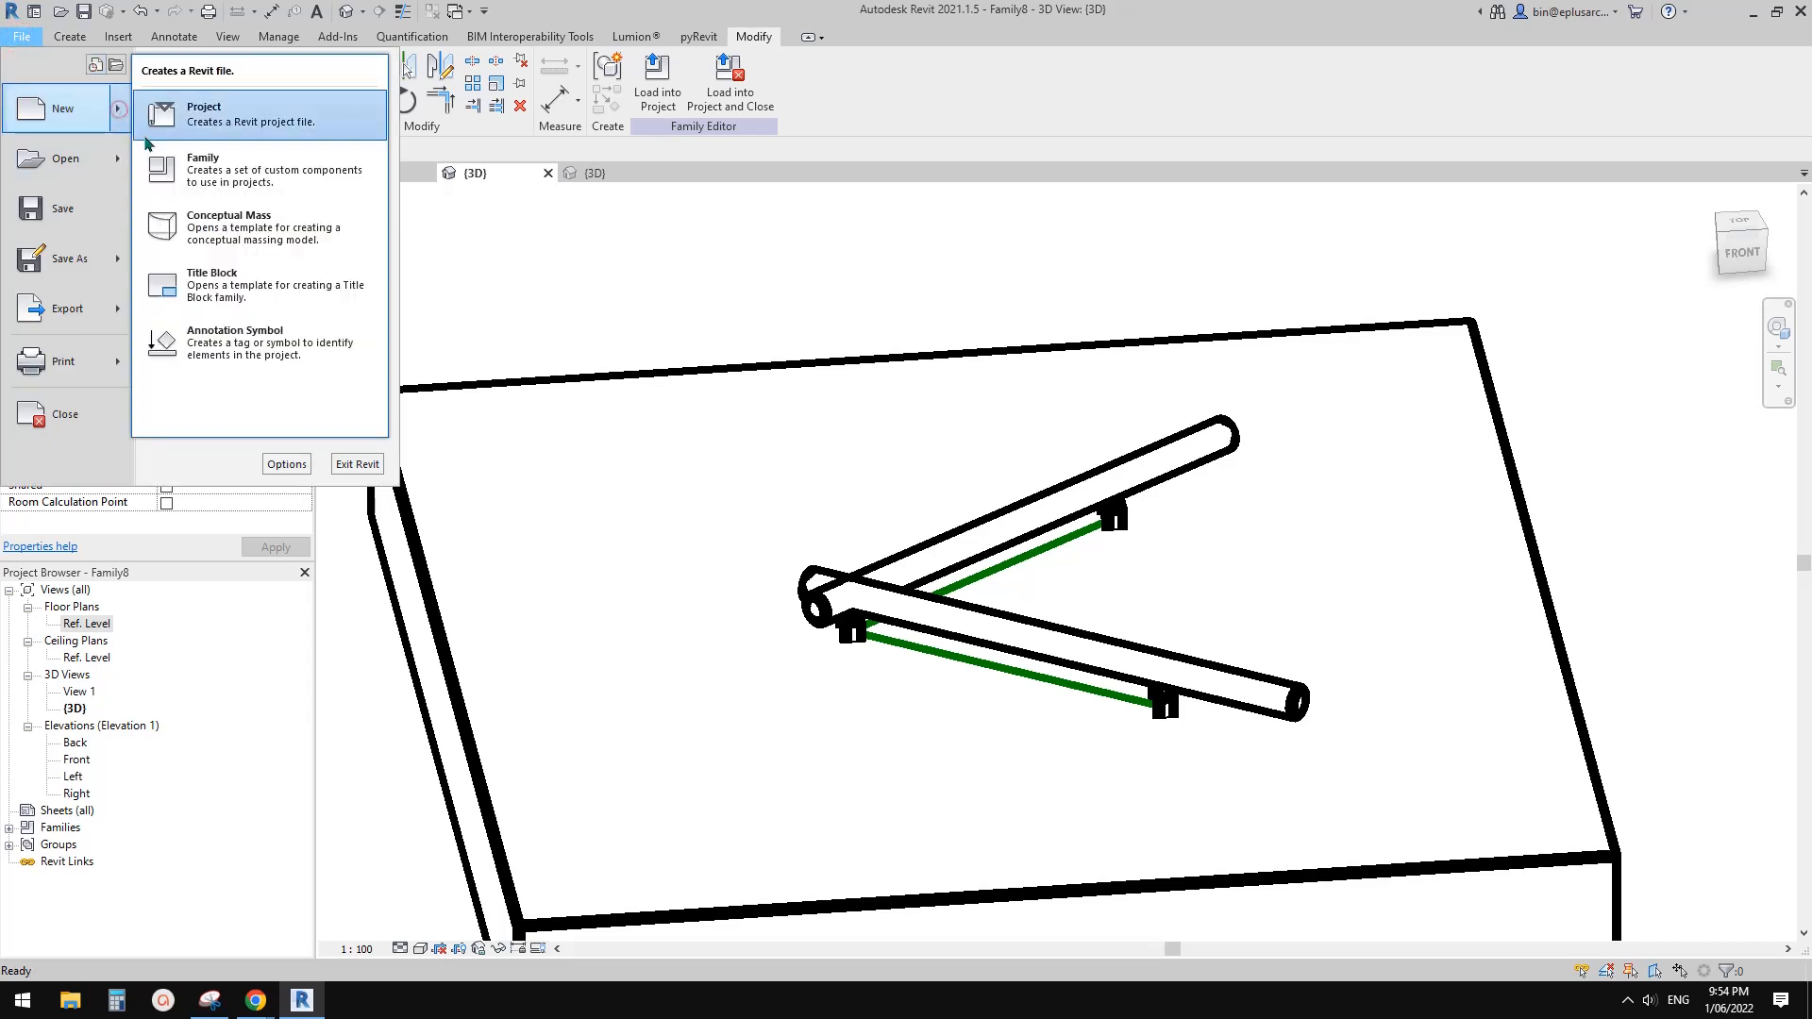
click(221, 134)
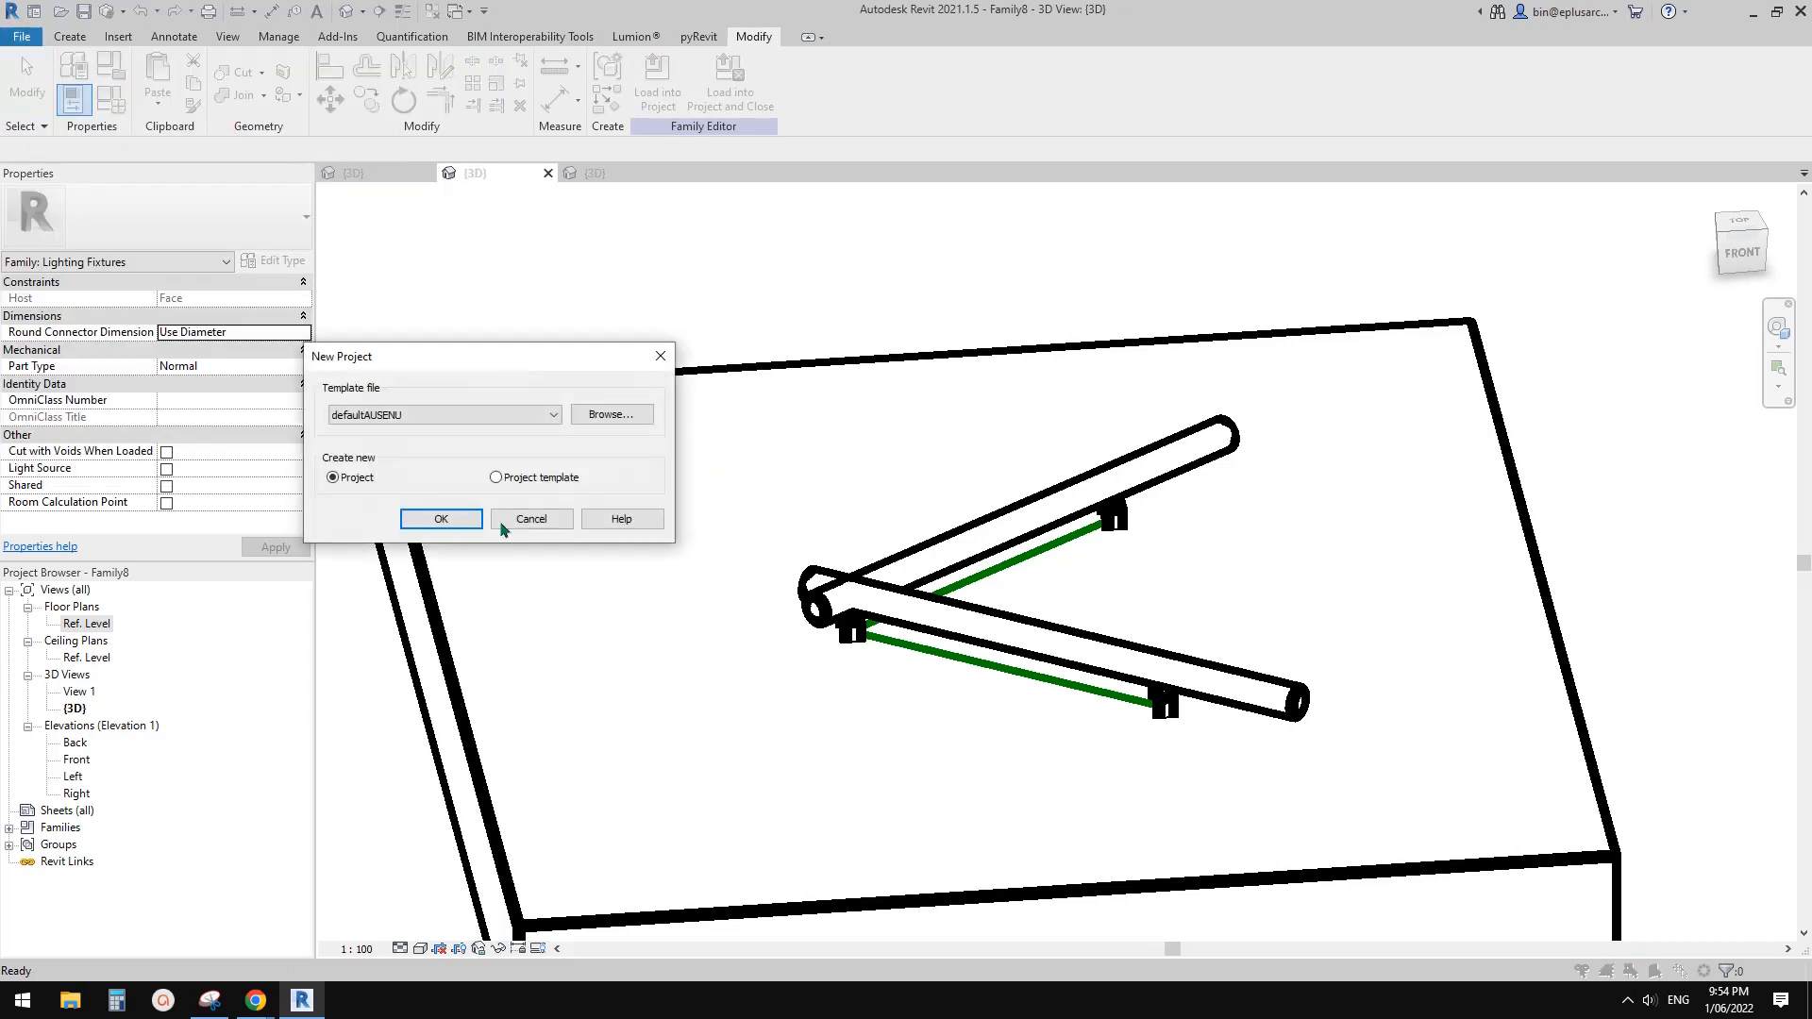
click(450, 521)
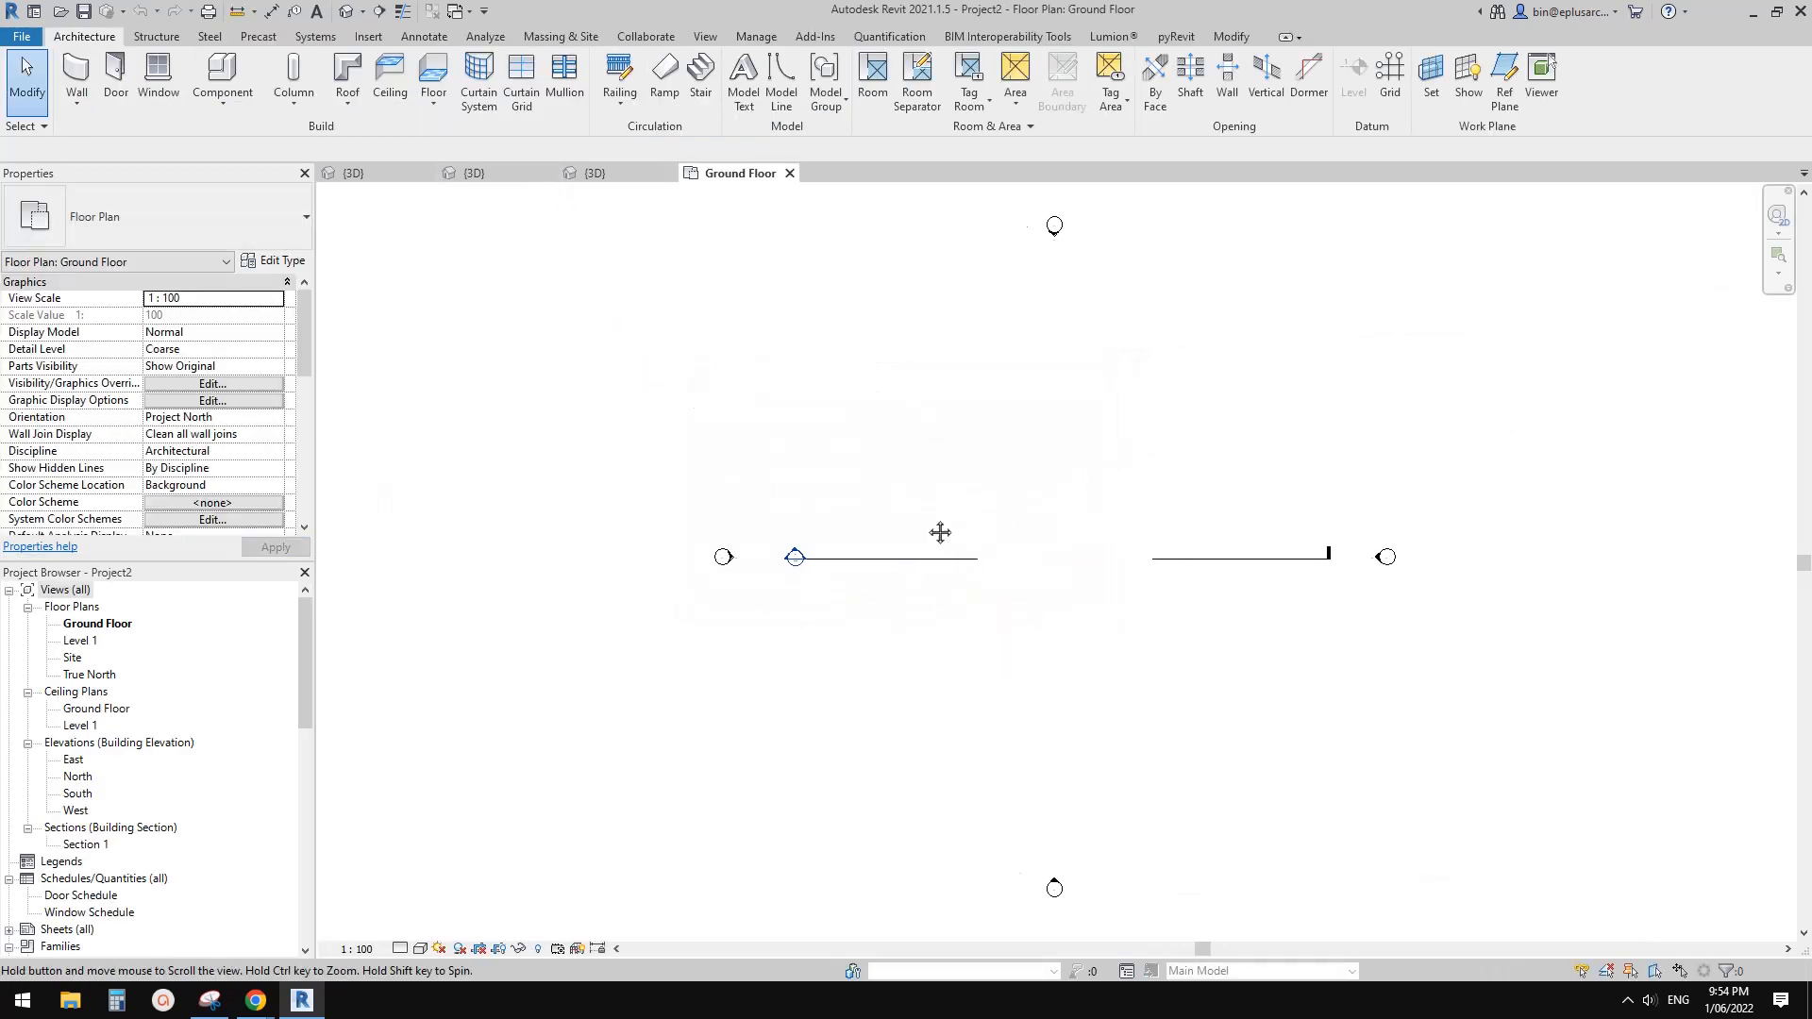
Draw a straight horizontal Double brick - 270 wall on the Ground Floor plan, just above the section line.
middle_drag(940, 532, 893, 532)
key(w)
key(a)
click(892, 500)
click(1137, 498)
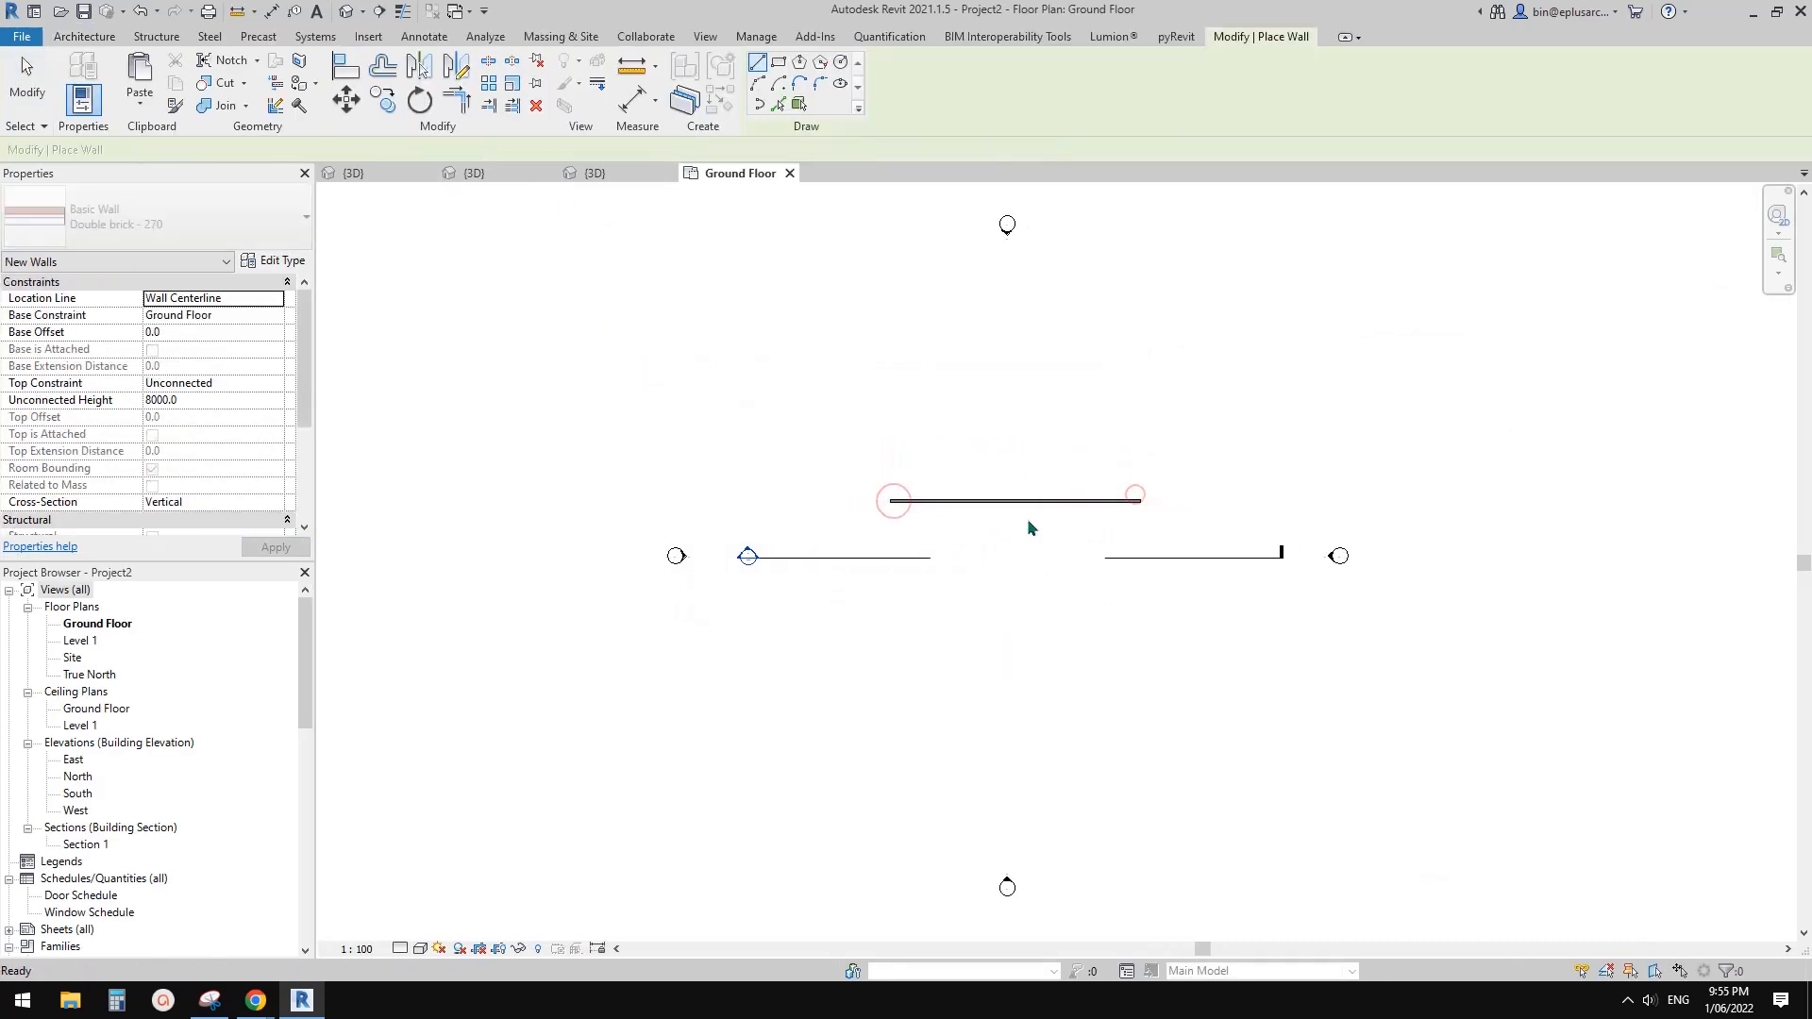
key(Escape)
key(Escape)
Open the project's default 3D view and orient it close up toward the wall's brick face.
scroll(921, 457, up, 2)
click(378, 11)
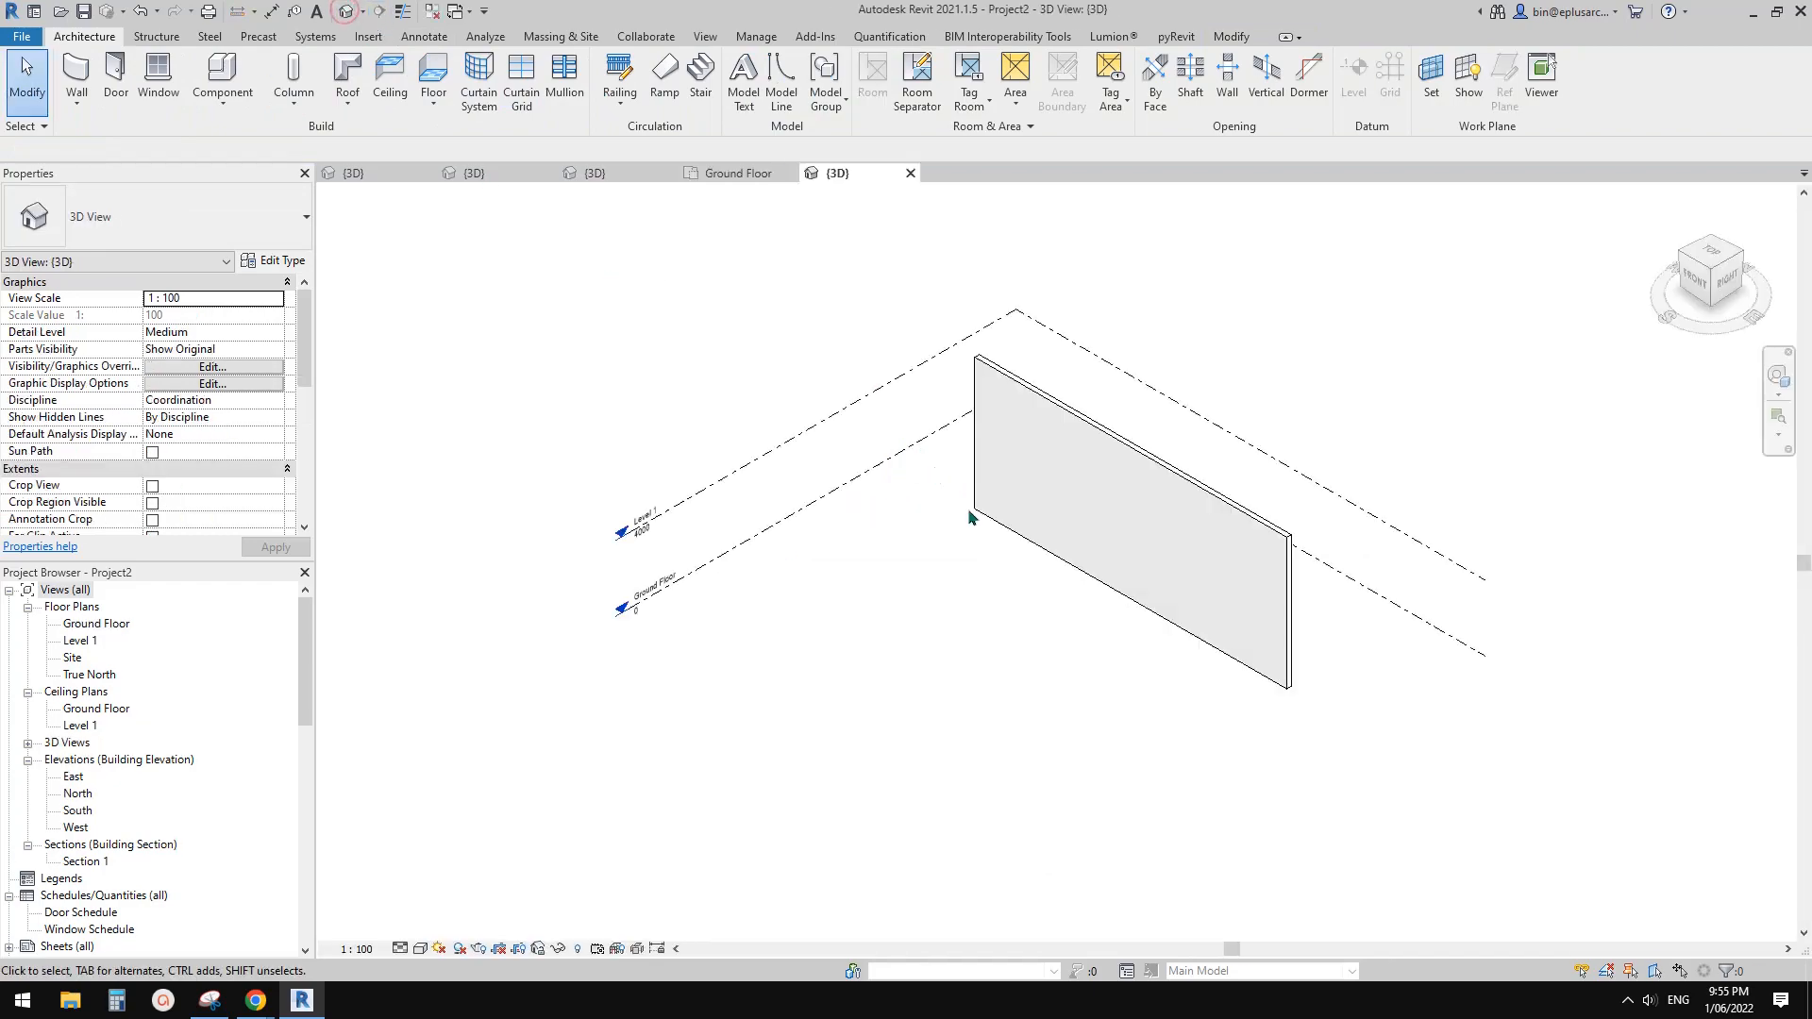
scroll(1080, 506, up, 5)
mouse_move(1001, 540)
shift+middle_down()
mouse_move(1124, 554)
mouse_move(1016, 512)
shift+middle_up()
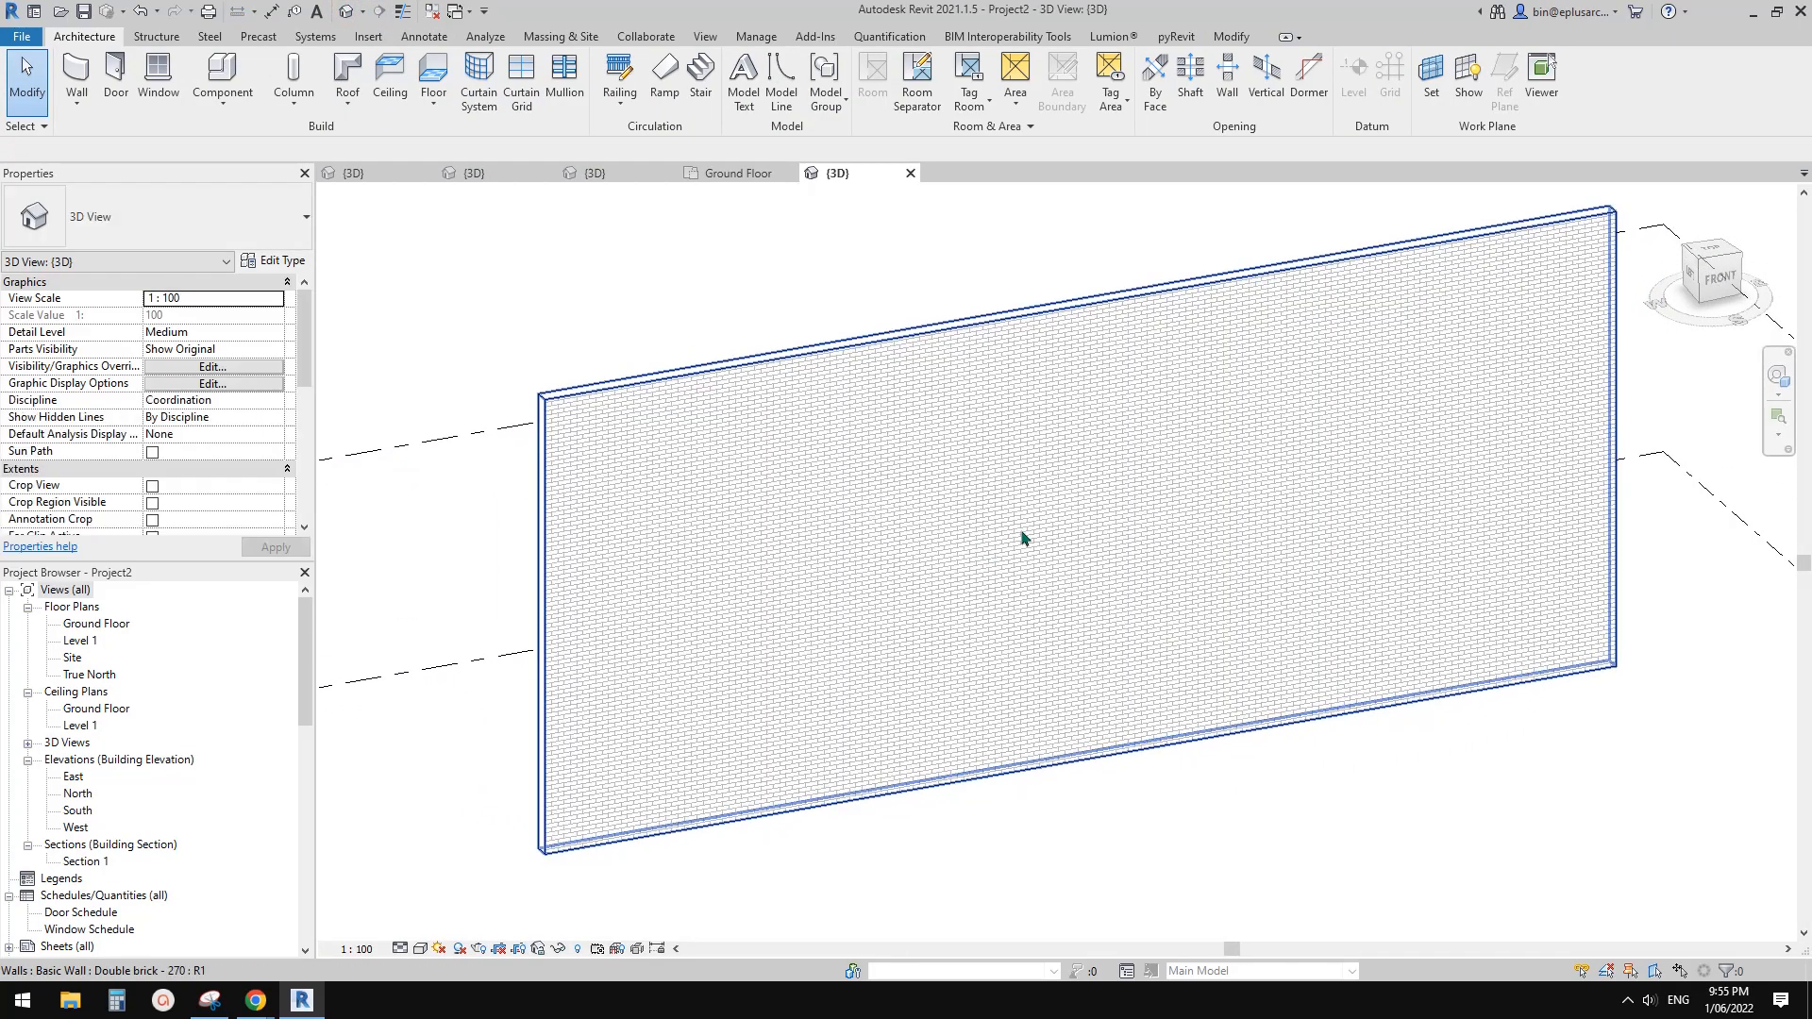
Draw a vertical model line about 4800 mm long on the wall's brick face, using that face as the placement plane.
click(781, 85)
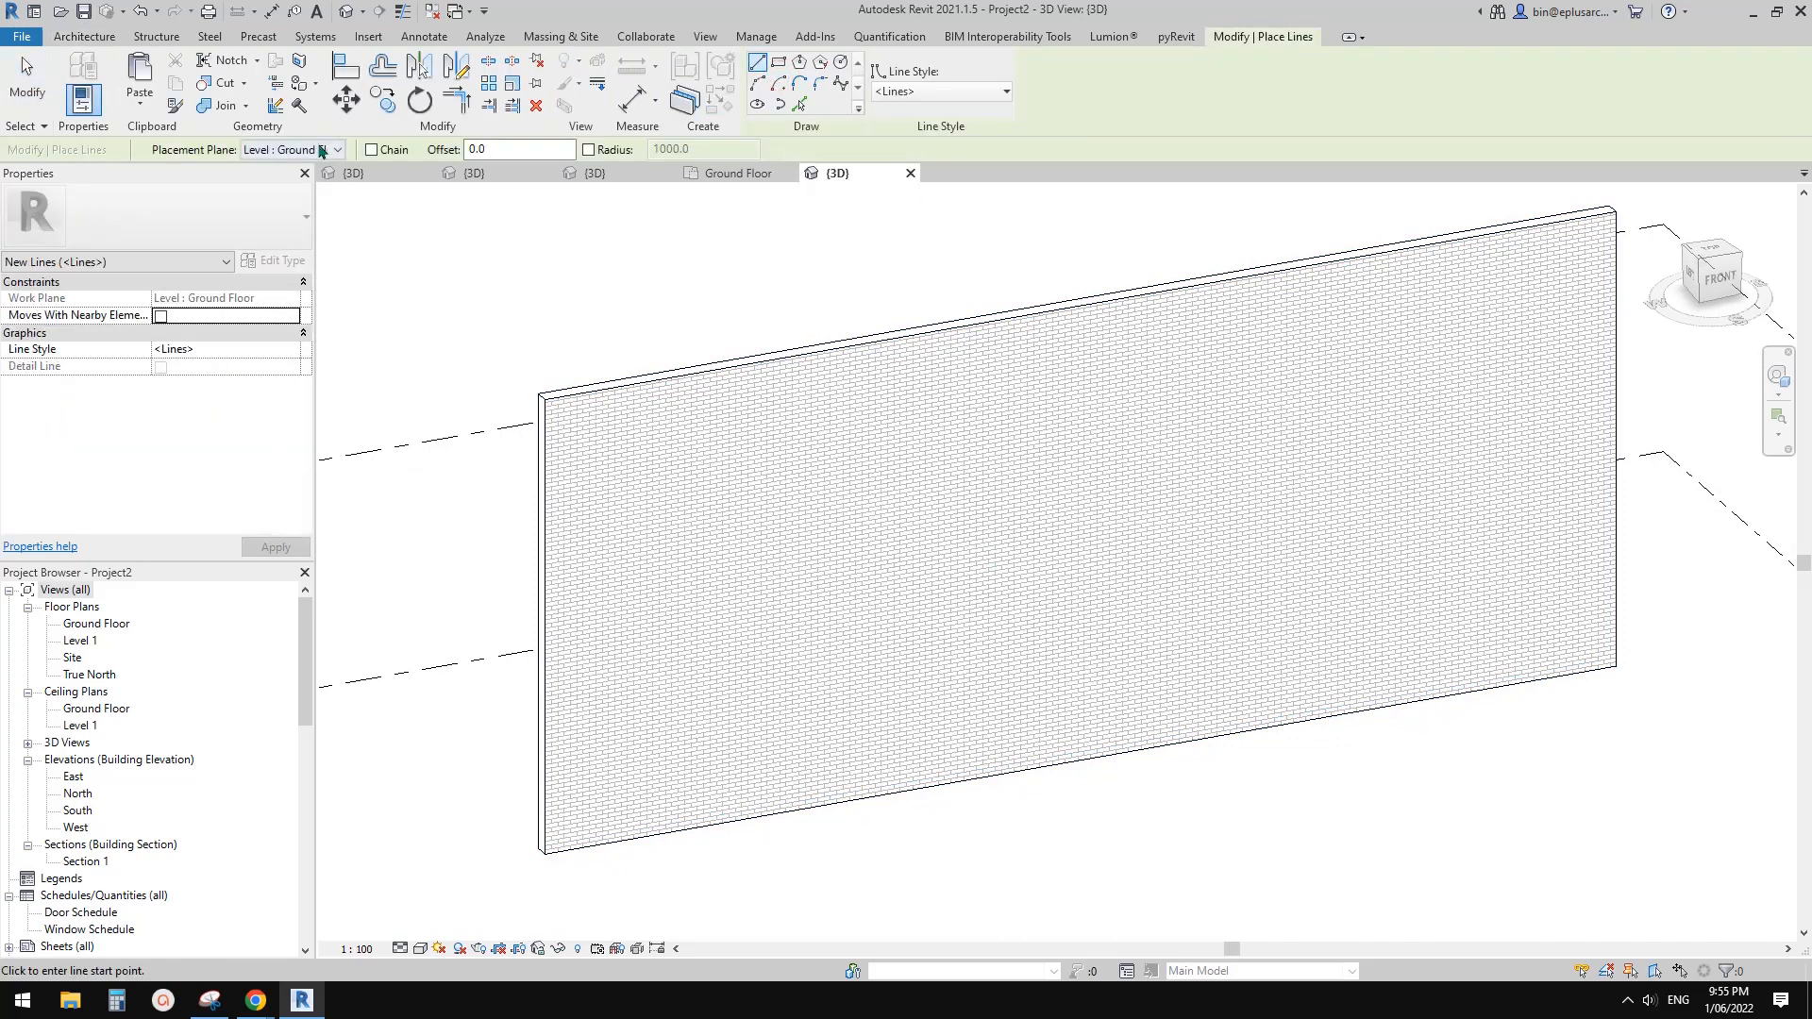
click(325, 149)
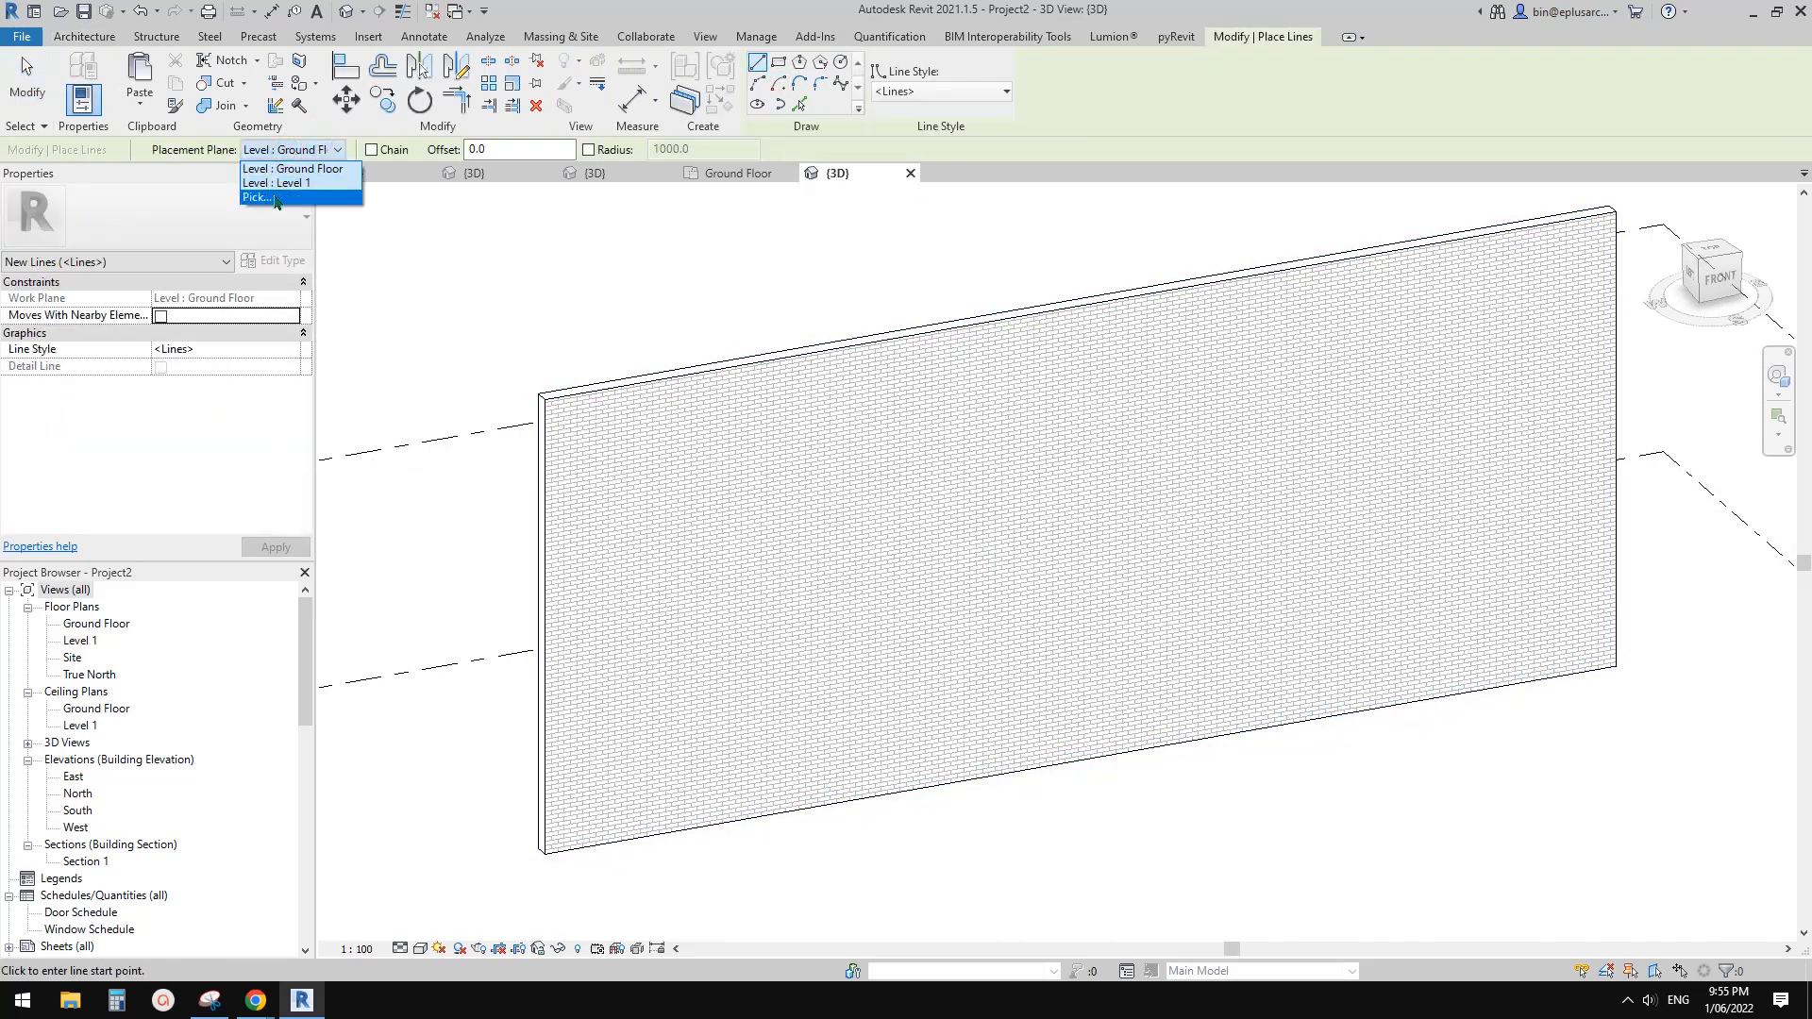
click(295, 197)
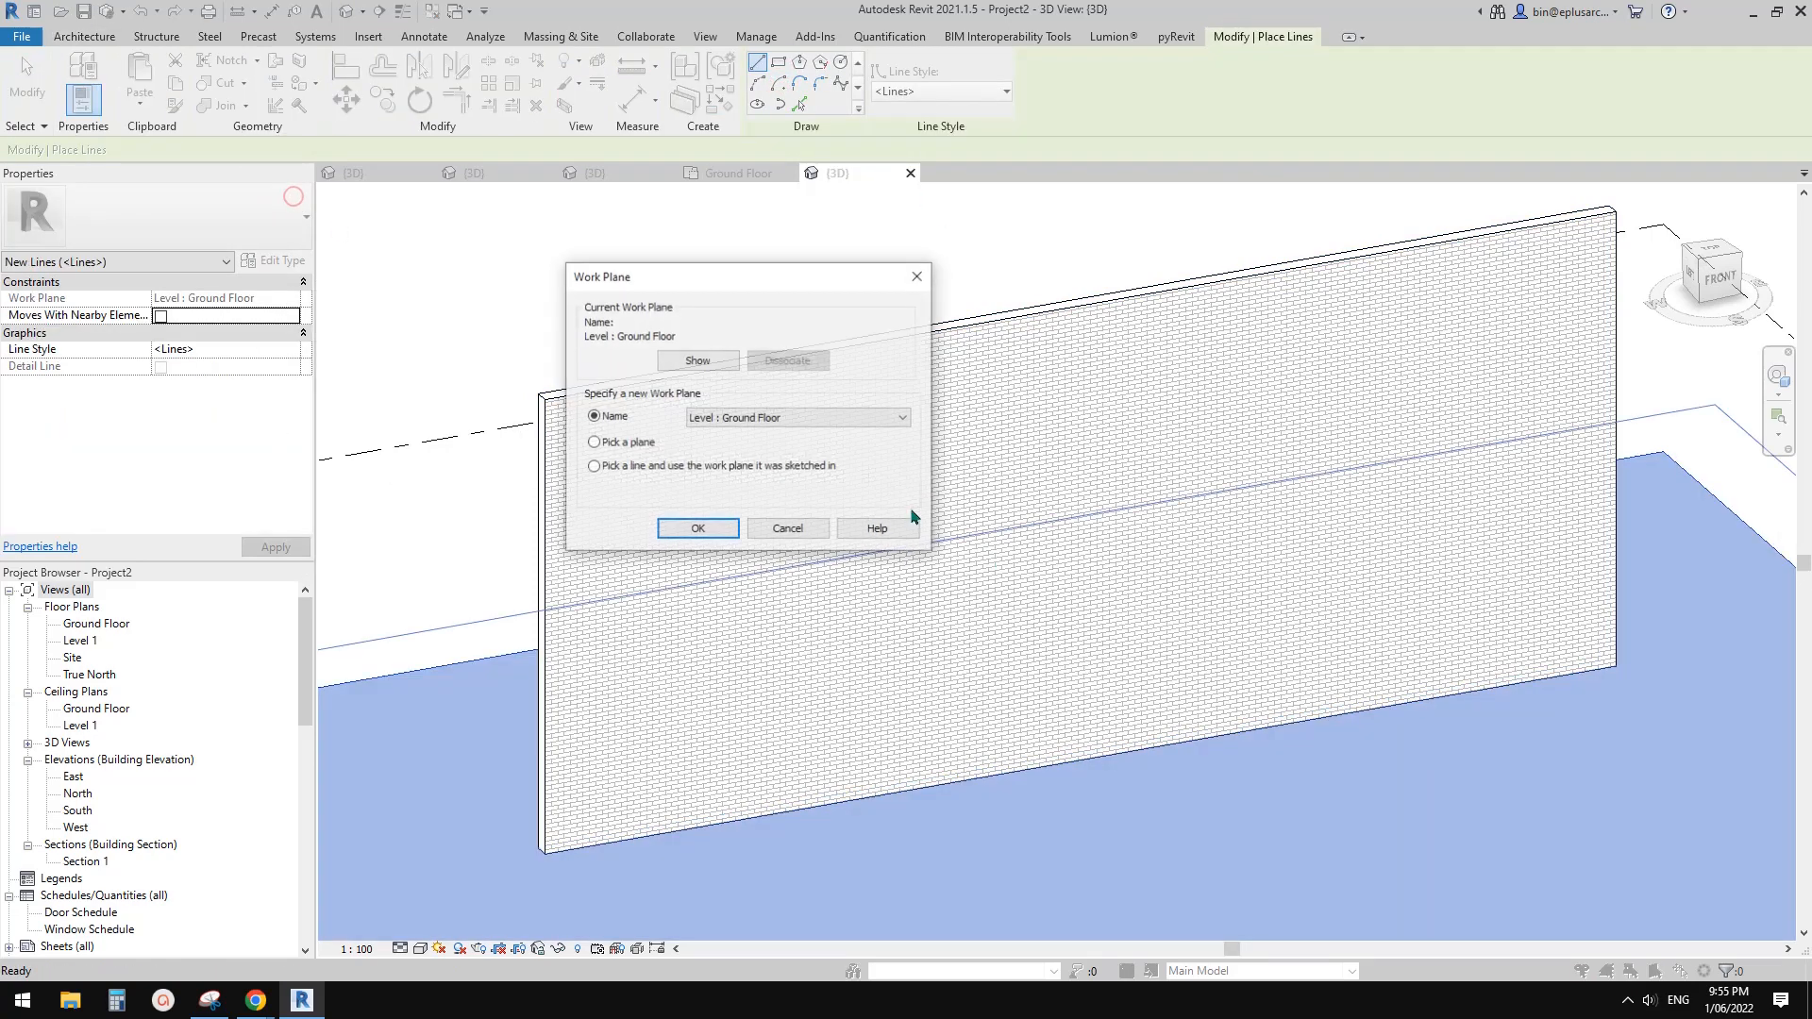
click(696, 526)
click(916, 454)
click(966, 666)
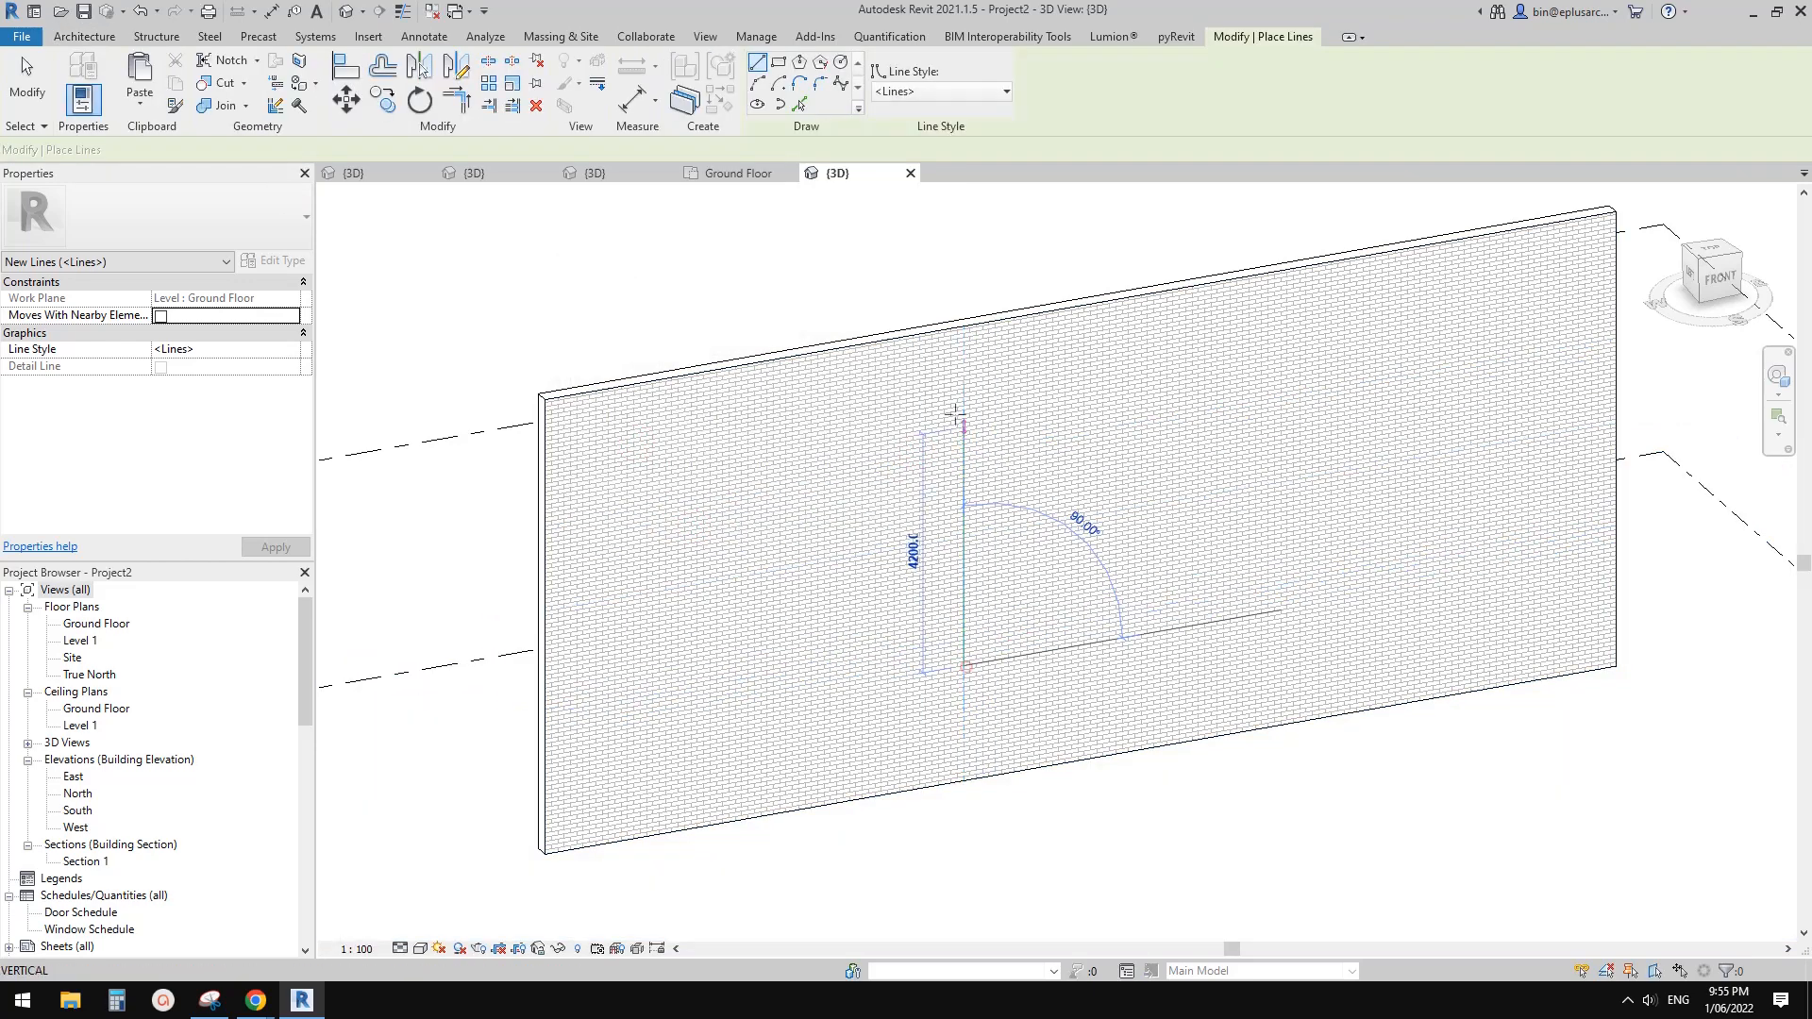
click(957, 415)
key(Escape)
key(Escape)
Copy the vertical model line 600 mm to the right along the wall face.
click(964, 456)
scroll(988, 429, up, 3)
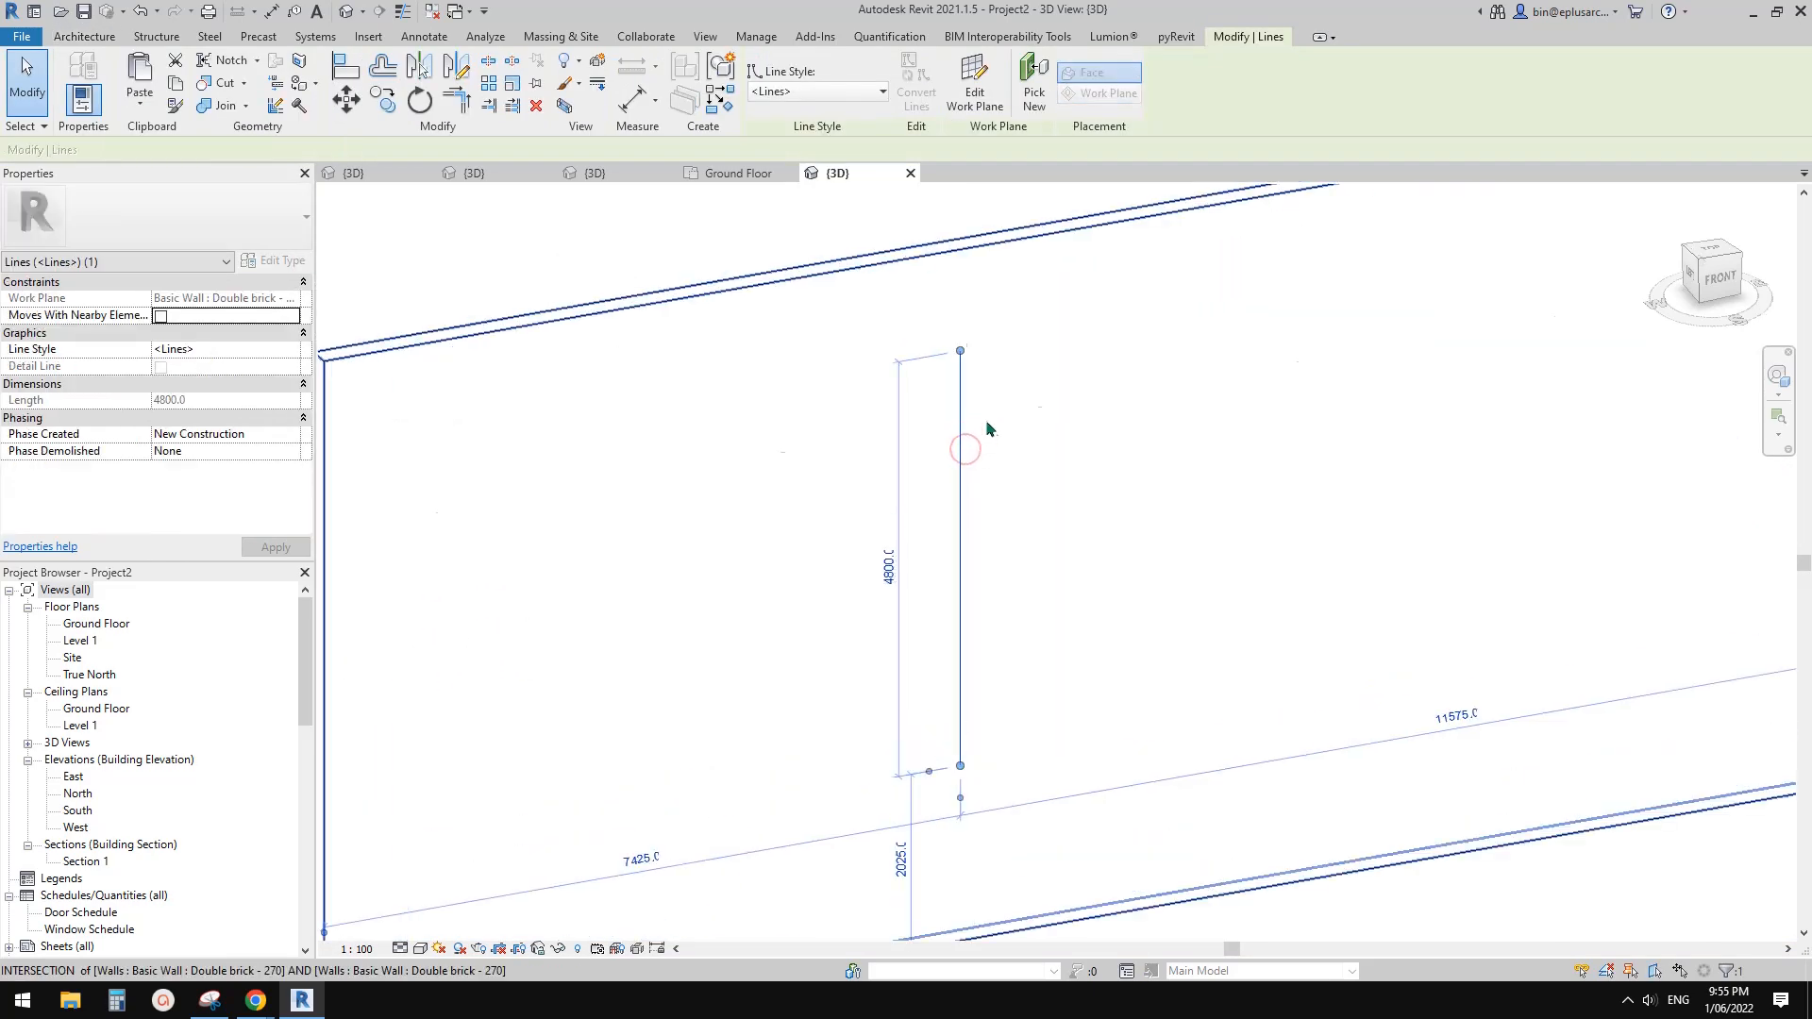
text(ro600)
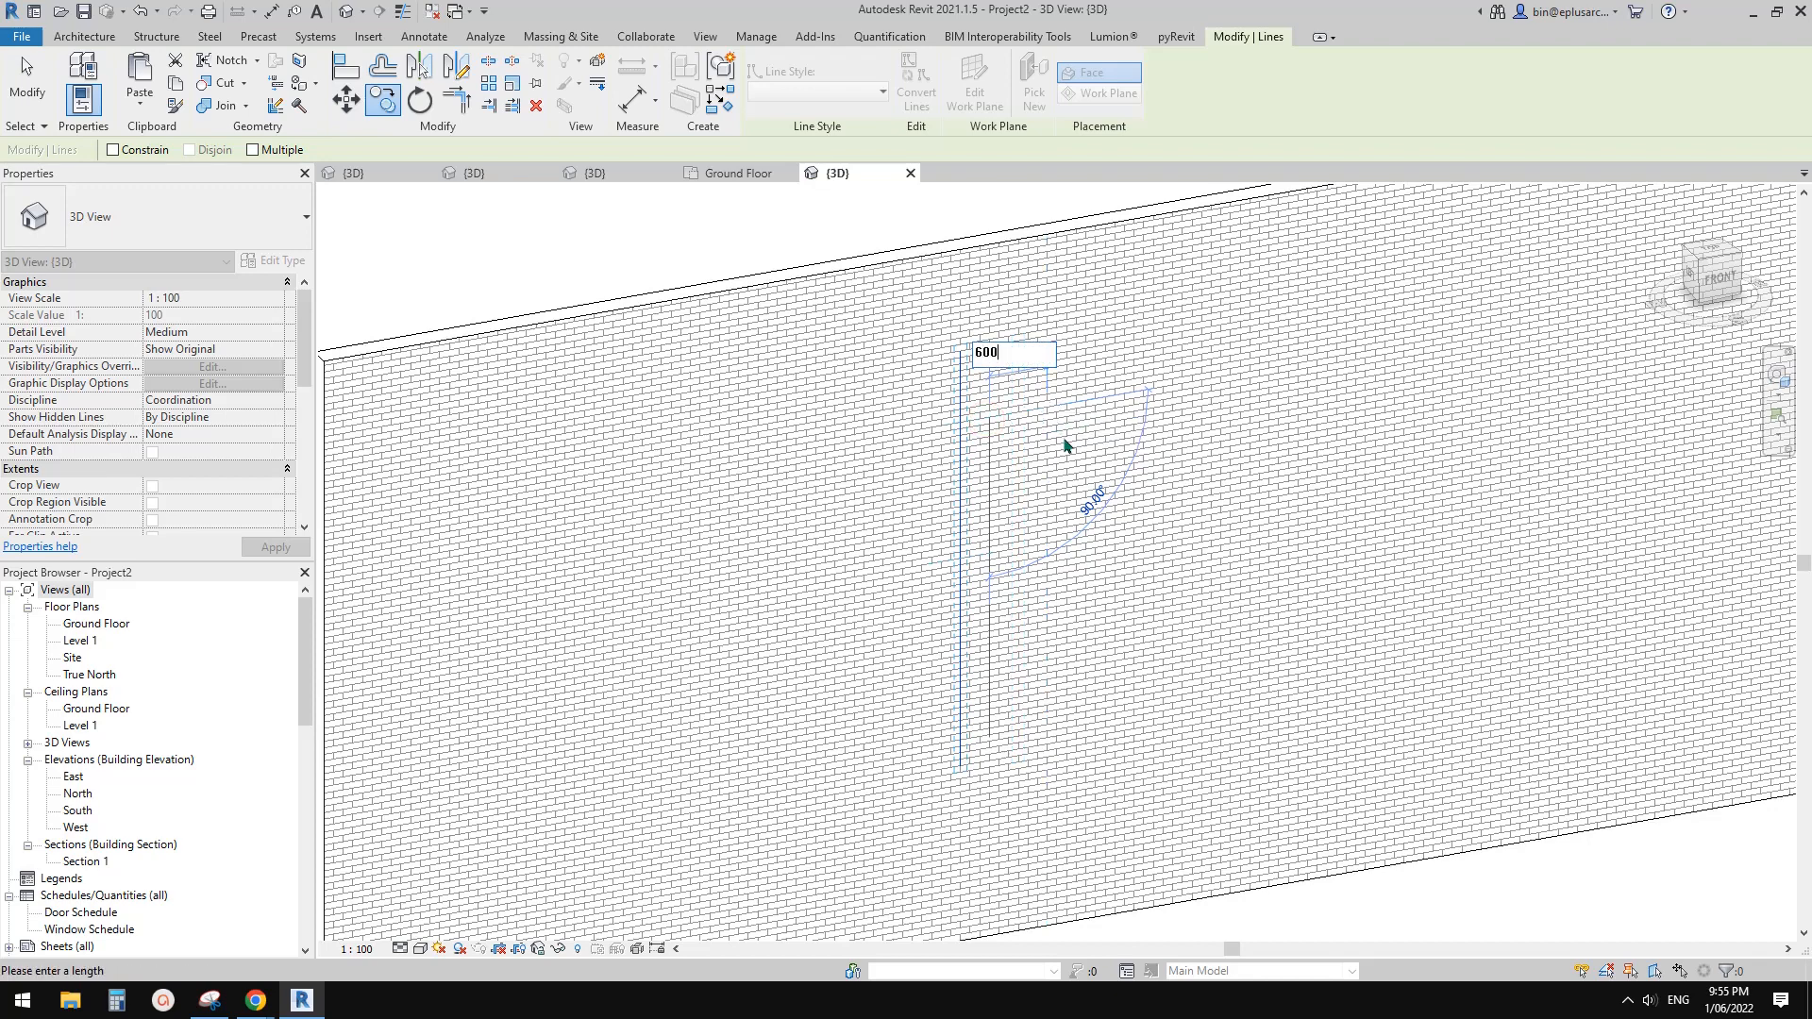
key(Return)
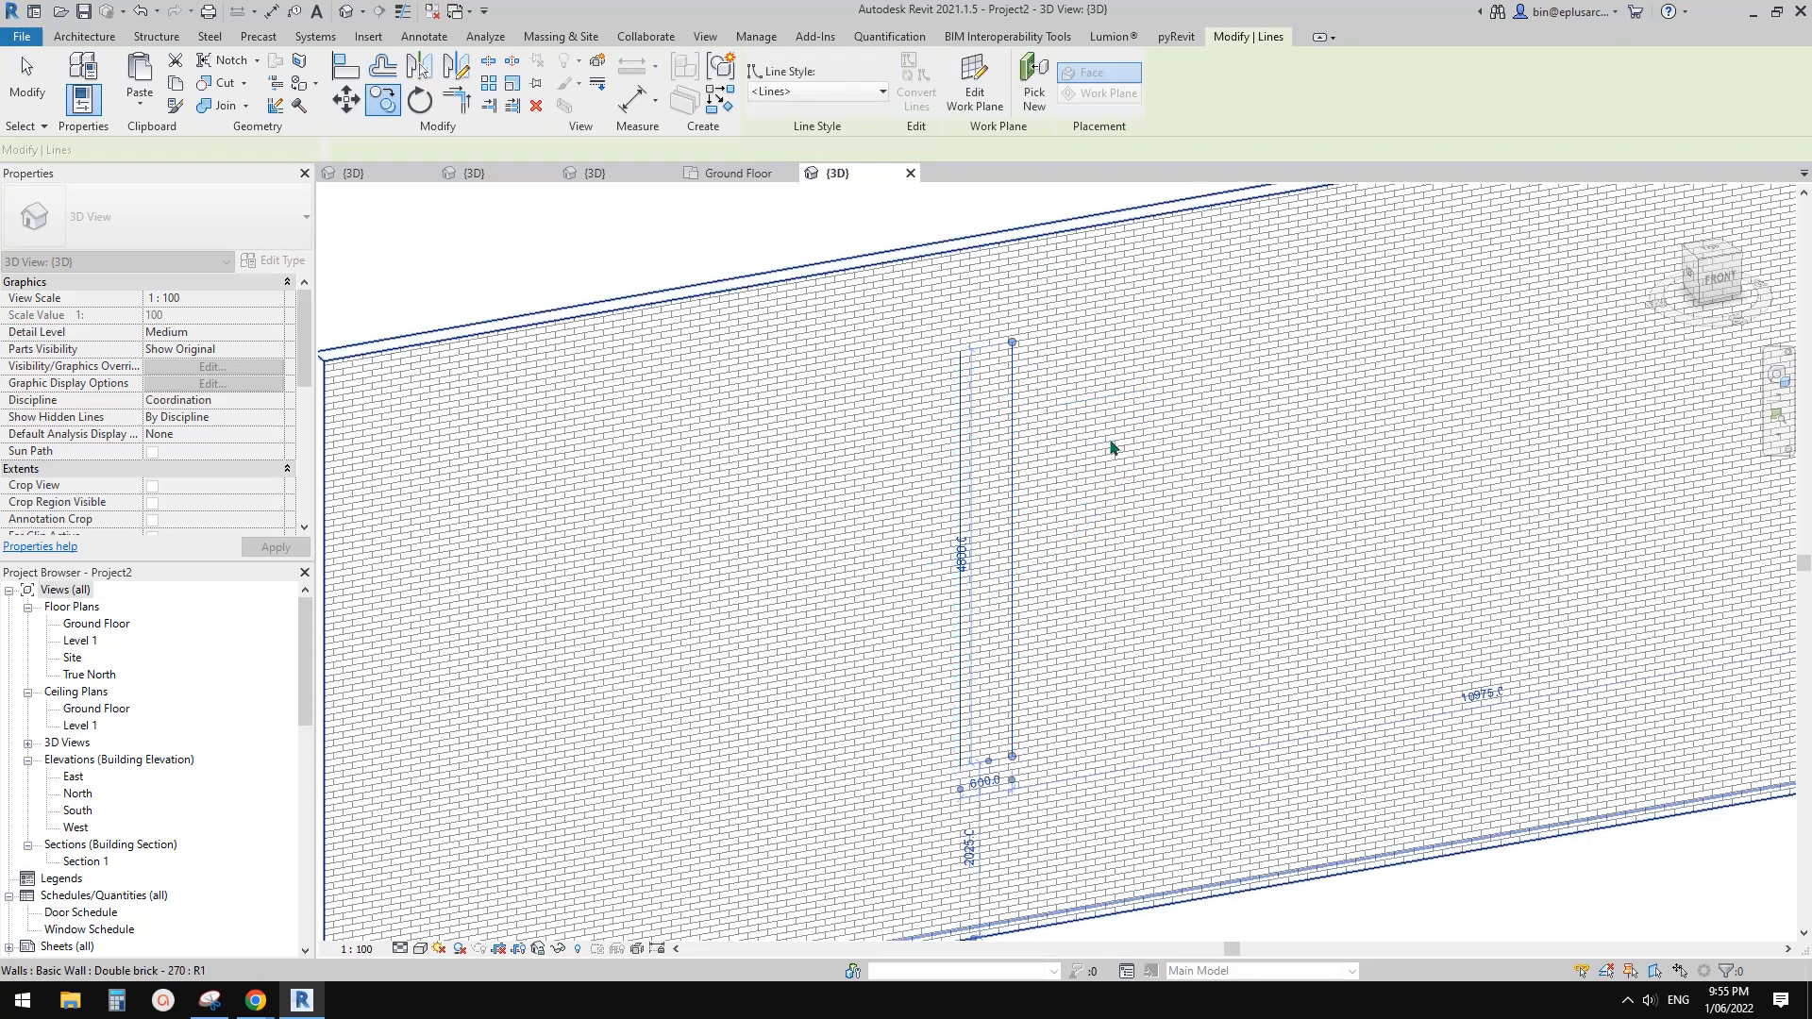
Check the copied vertical line's properties and its spacing from the original line.
key(Escape)
scroll(1031, 439, up, 1)
scroll(1031, 440, up, 1)
click(1006, 425)
key(Escape)
click(1007, 432)
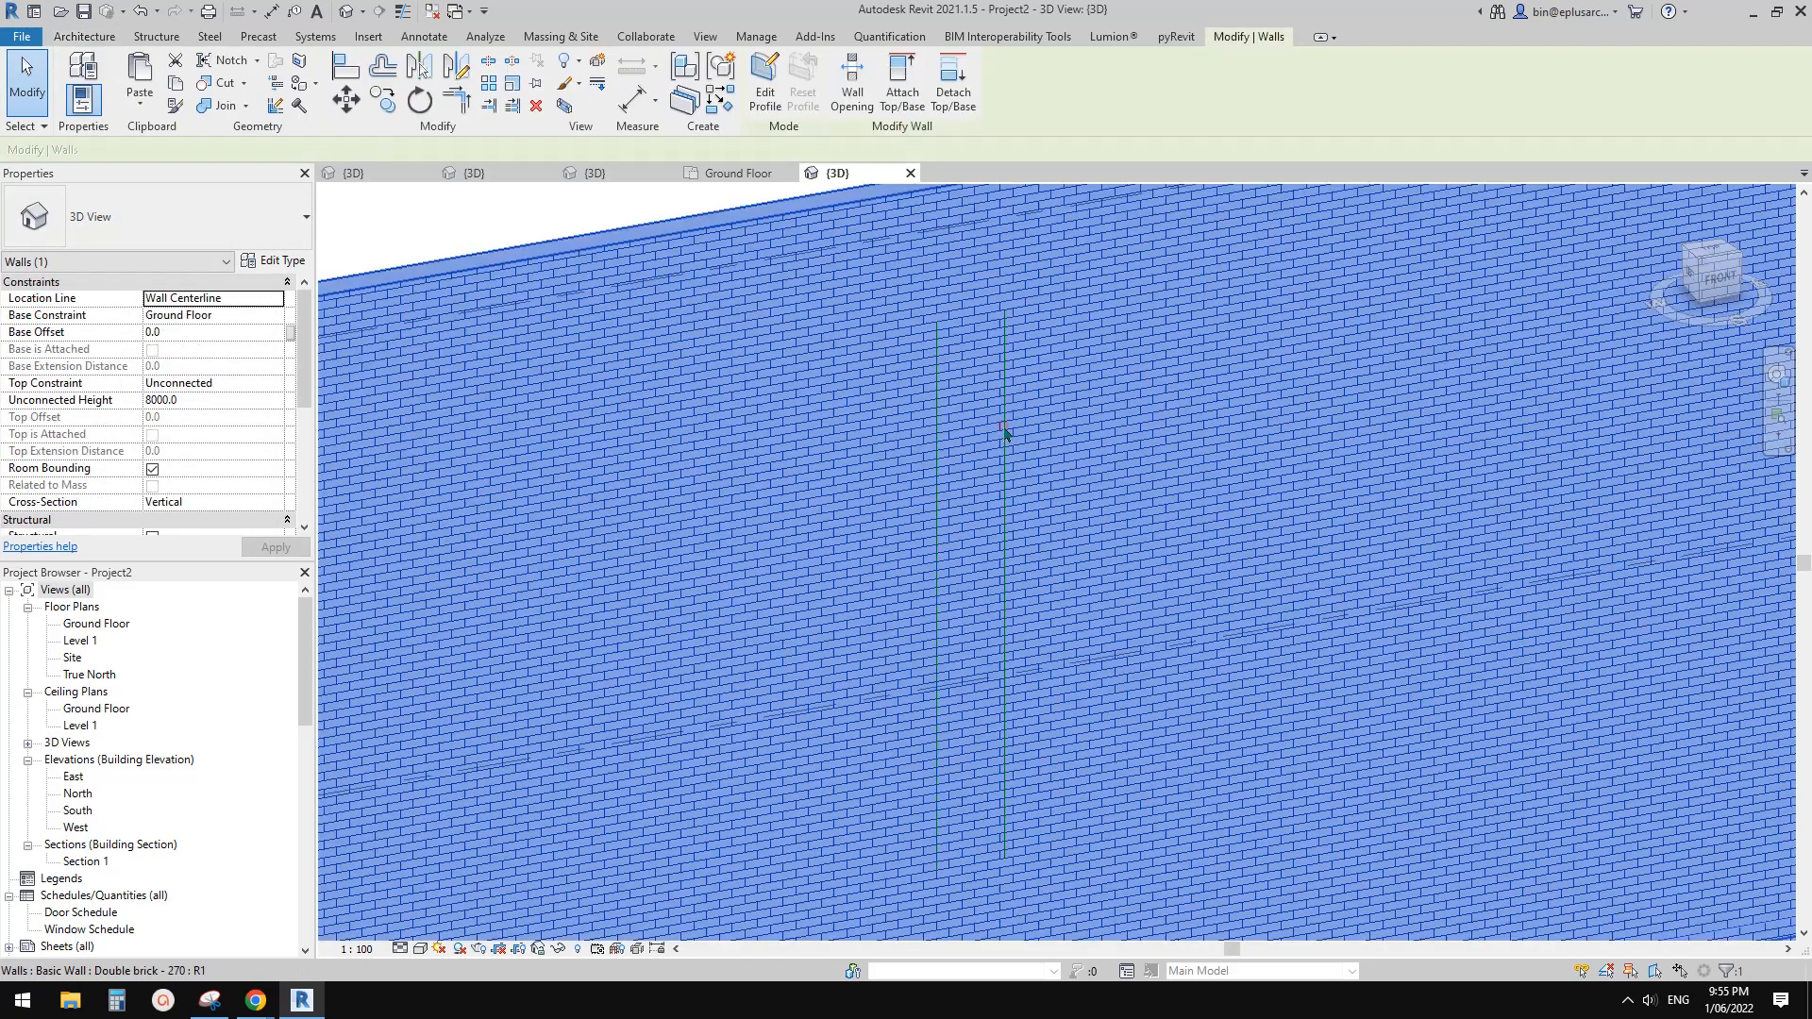
key(Escape)
click(1006, 435)
key(Escape)
click(1006, 433)
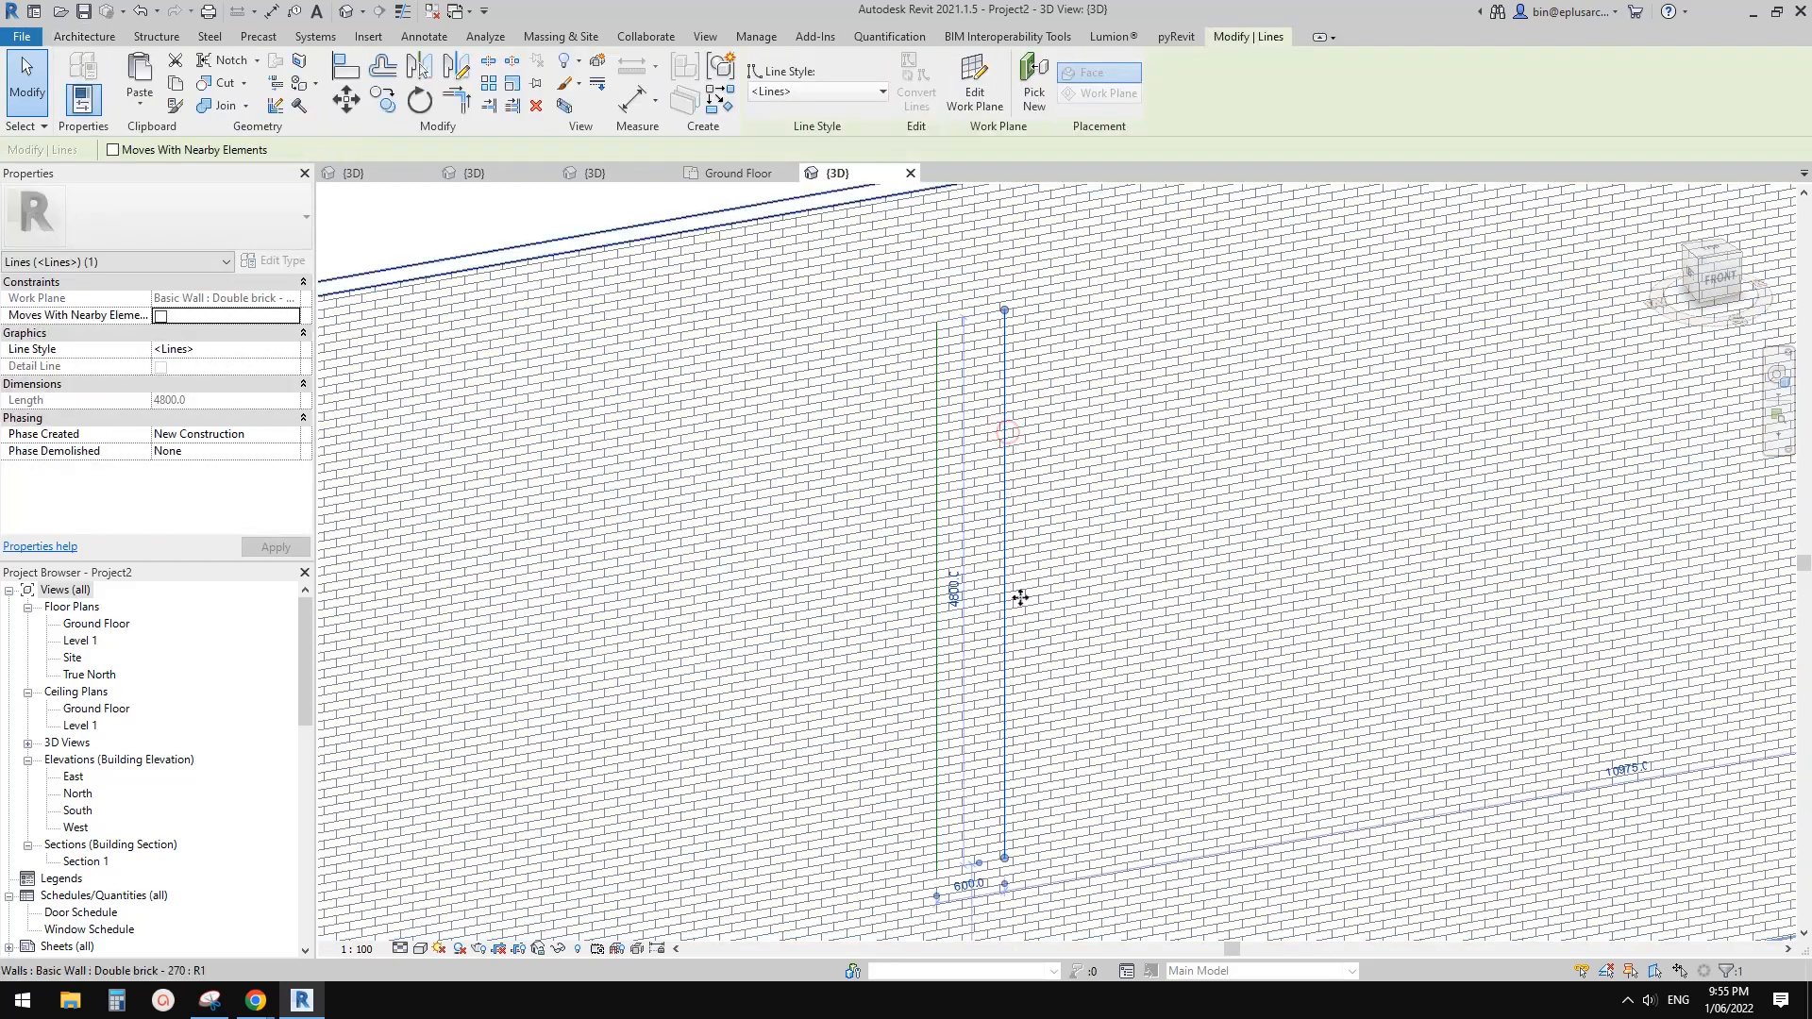
key(Escape)
scroll(1108, 619, down, 1)
middle_drag(993, 611, 1040, 561)
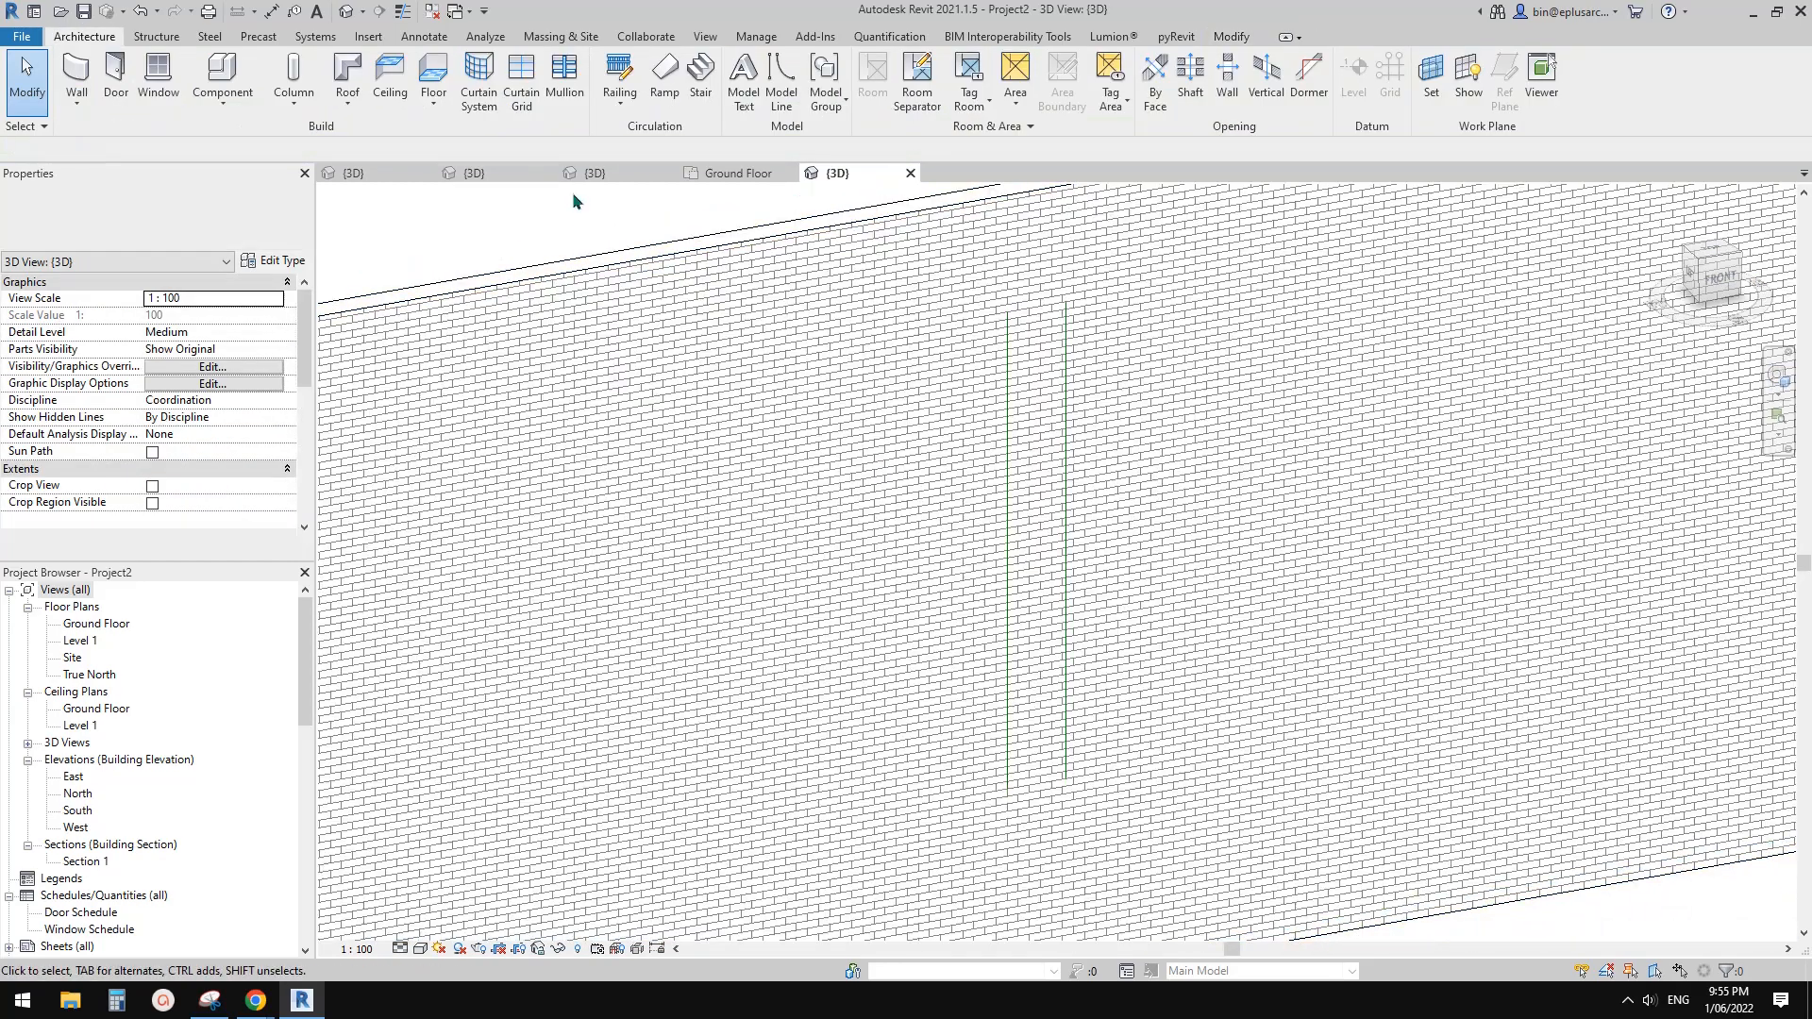
Load the Family8 lighting fixture family into Project2.
click(534, 175)
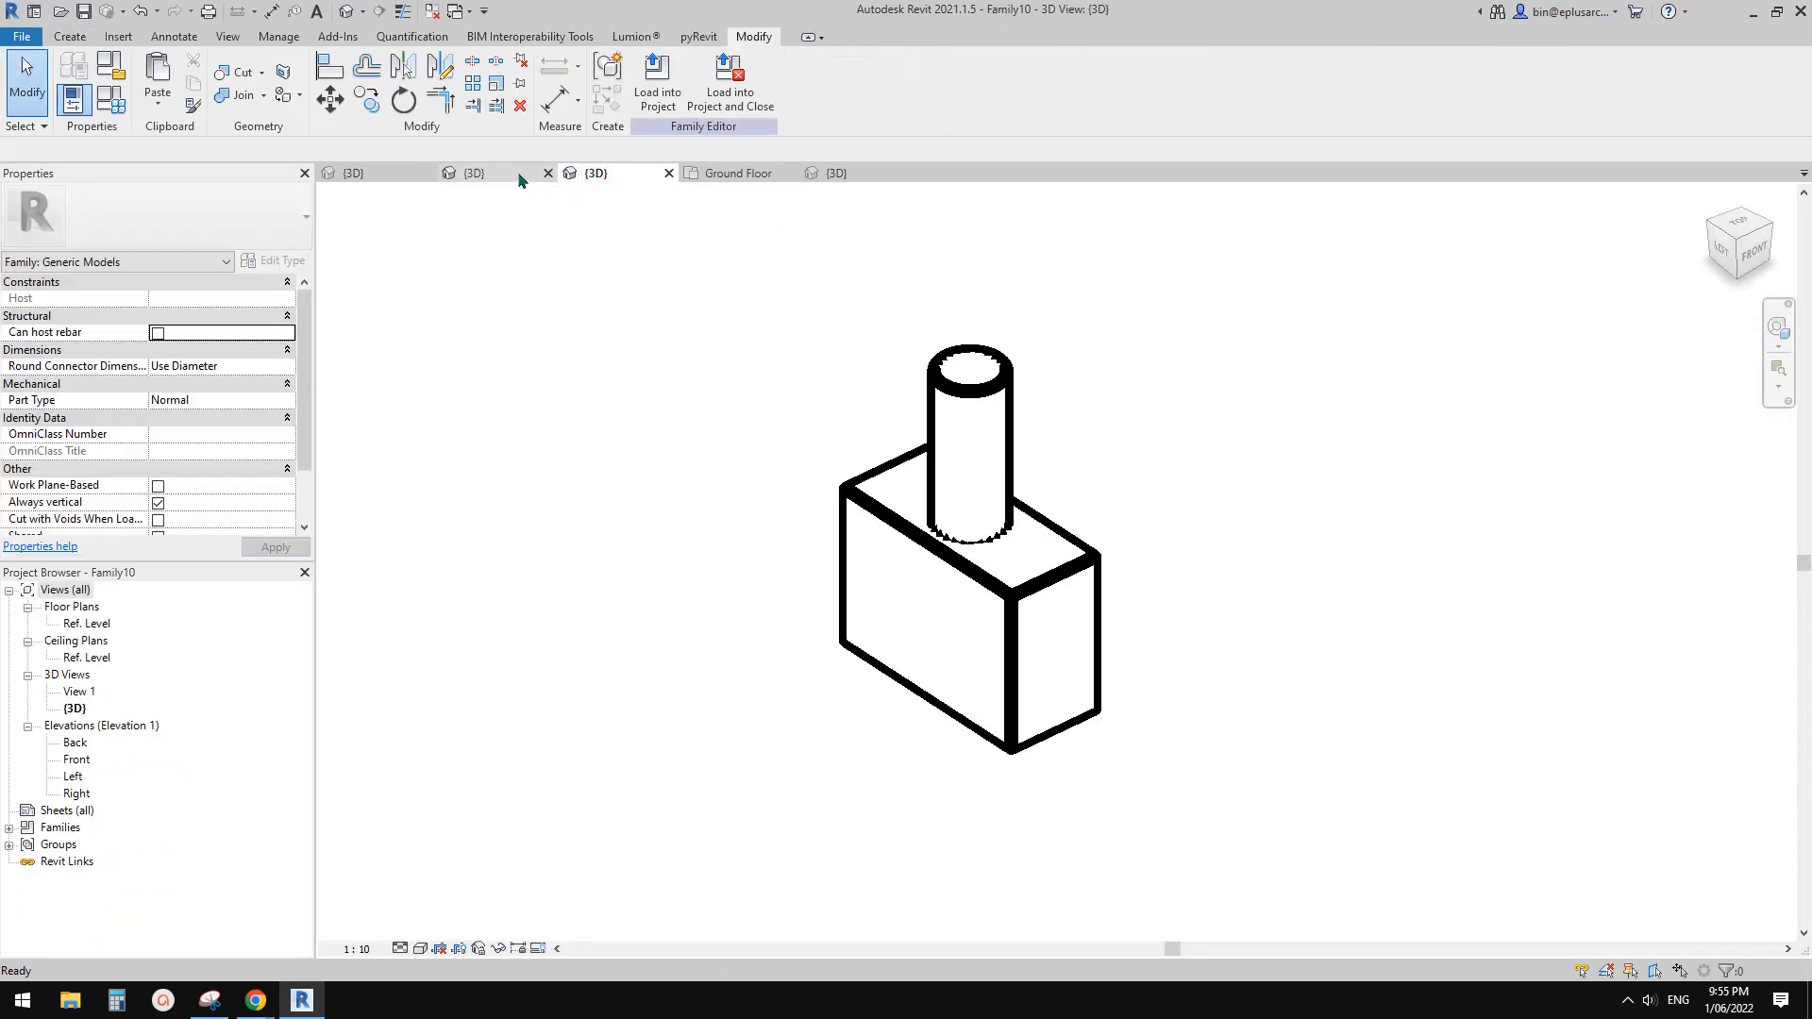
click(658, 80)
click(785, 427)
click(856, 641)
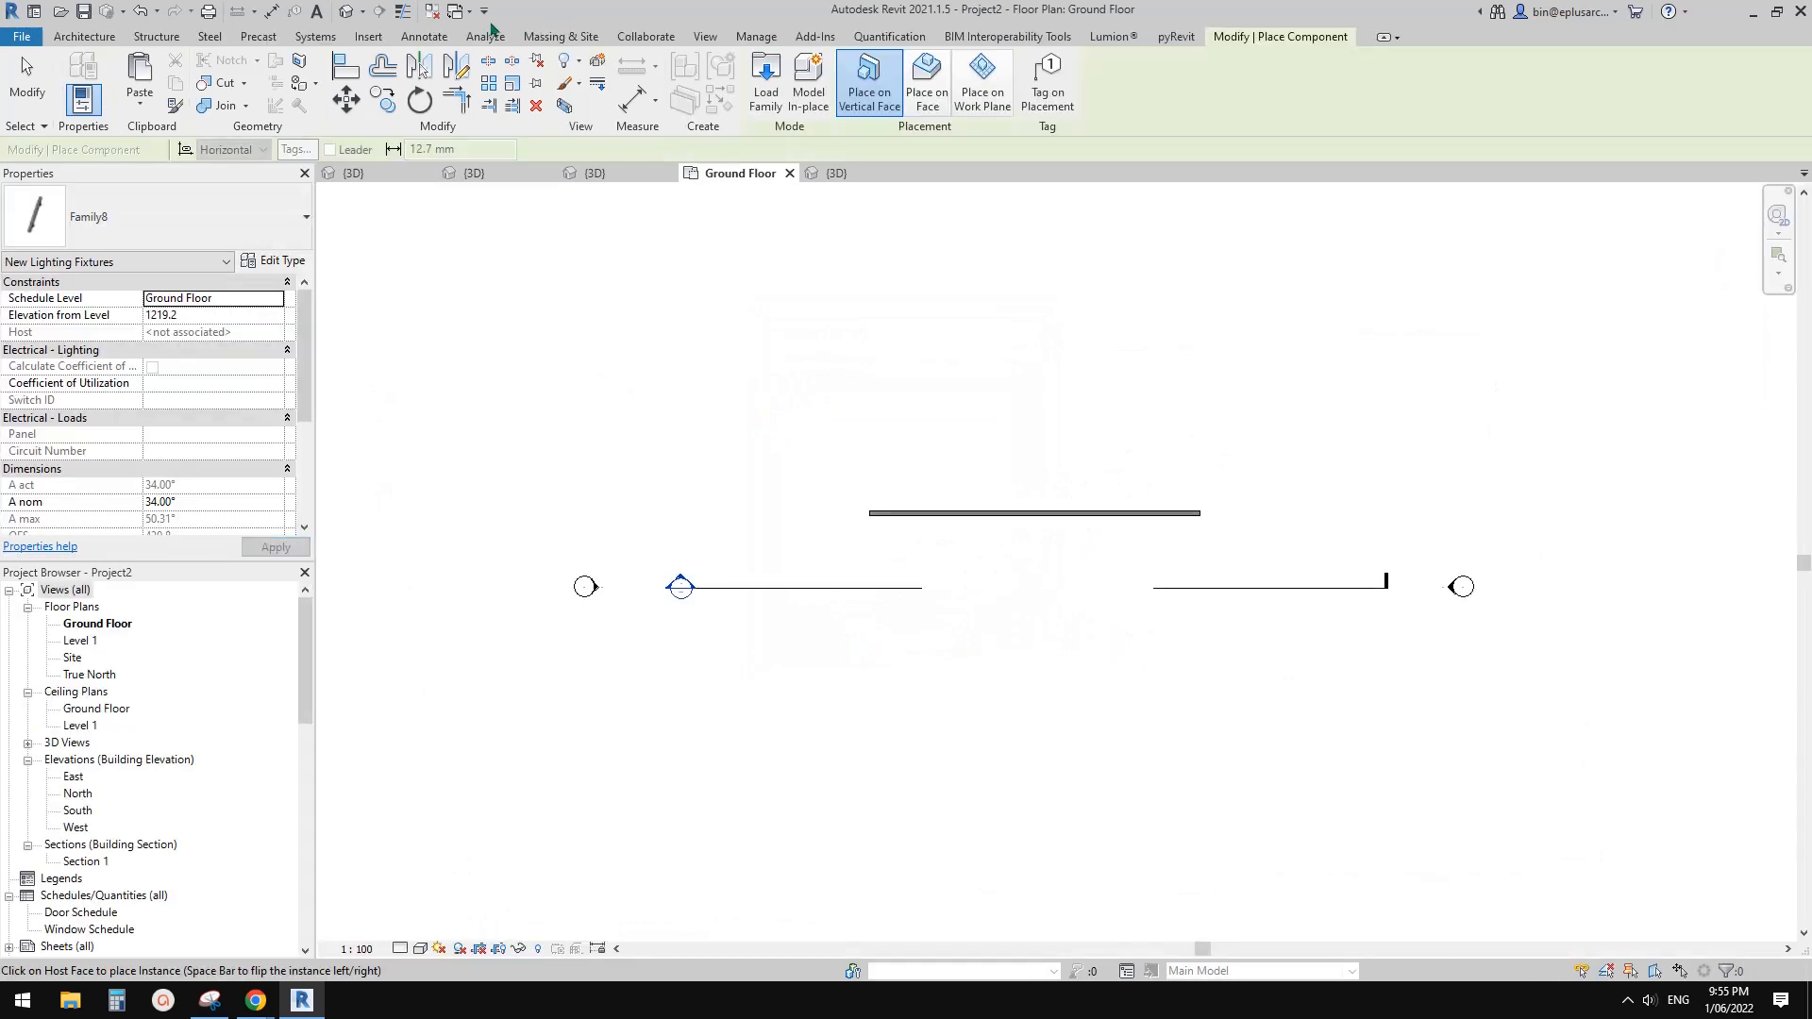
Place one Family8 fixture on the wall's brick face in the 3D view, across the two vertical lines.
click(348, 12)
click(869, 90)
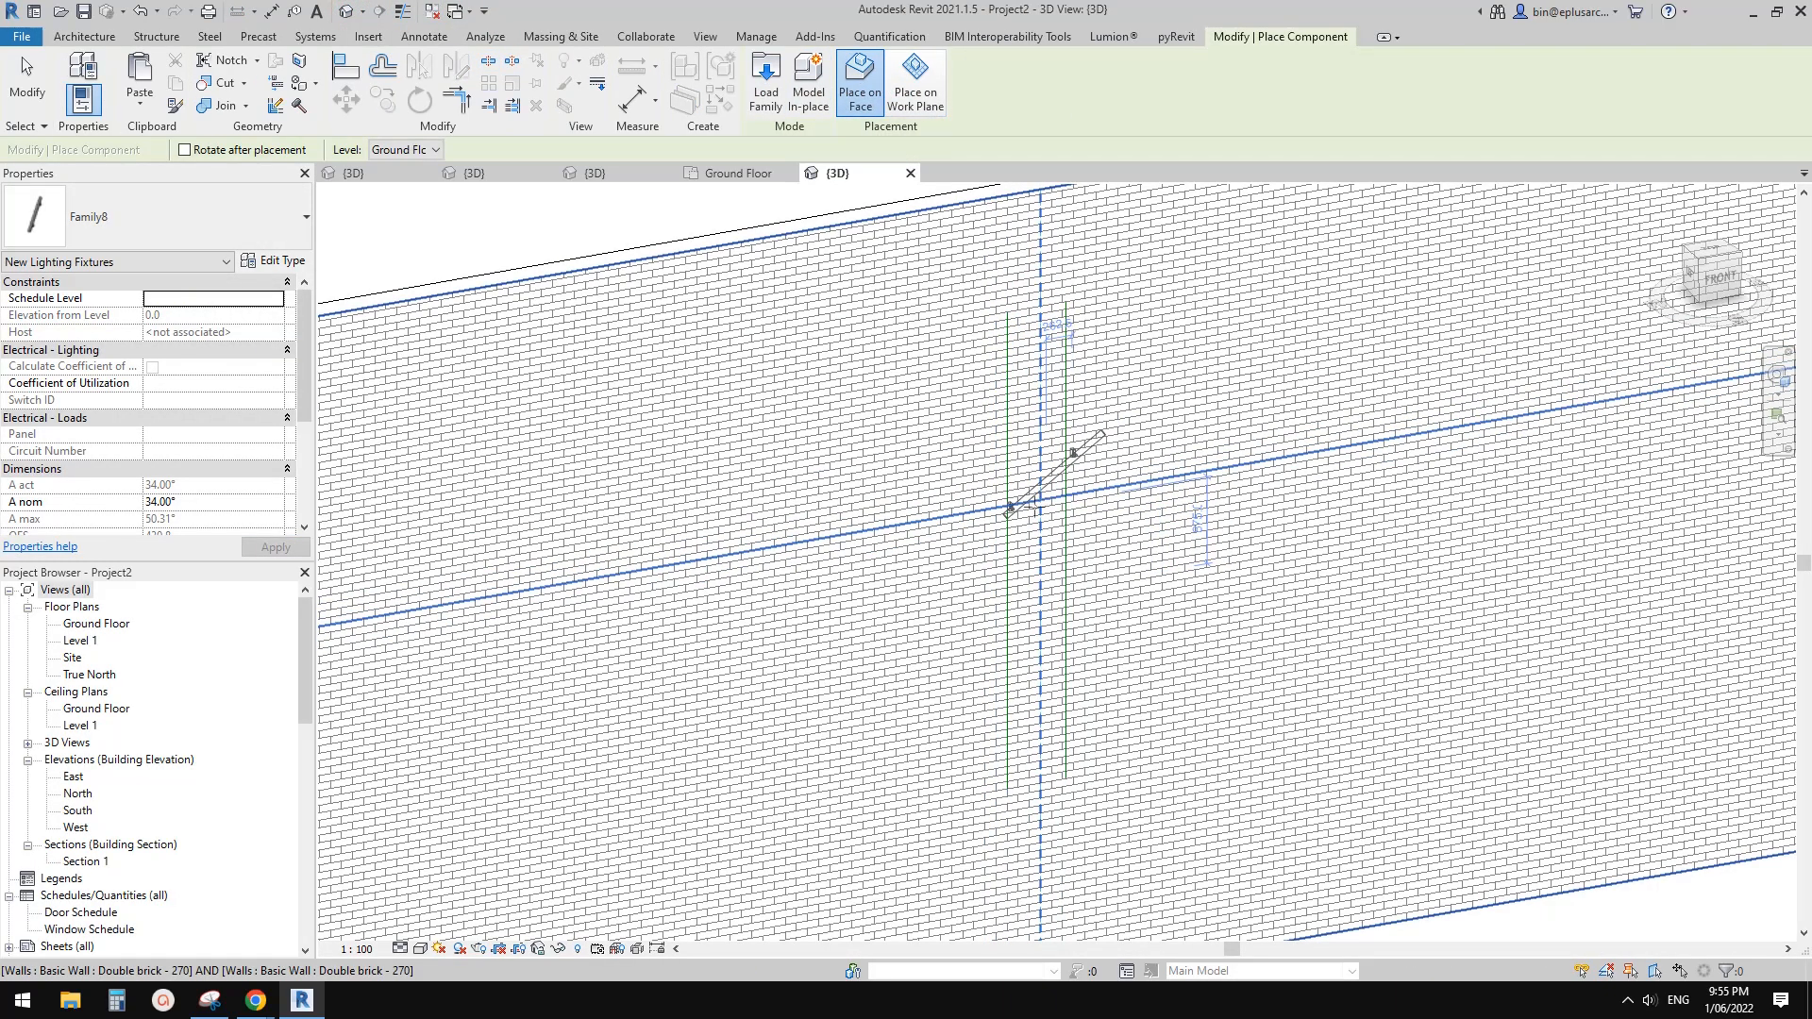
click(1032, 538)
key(Escape)
key(Escape)
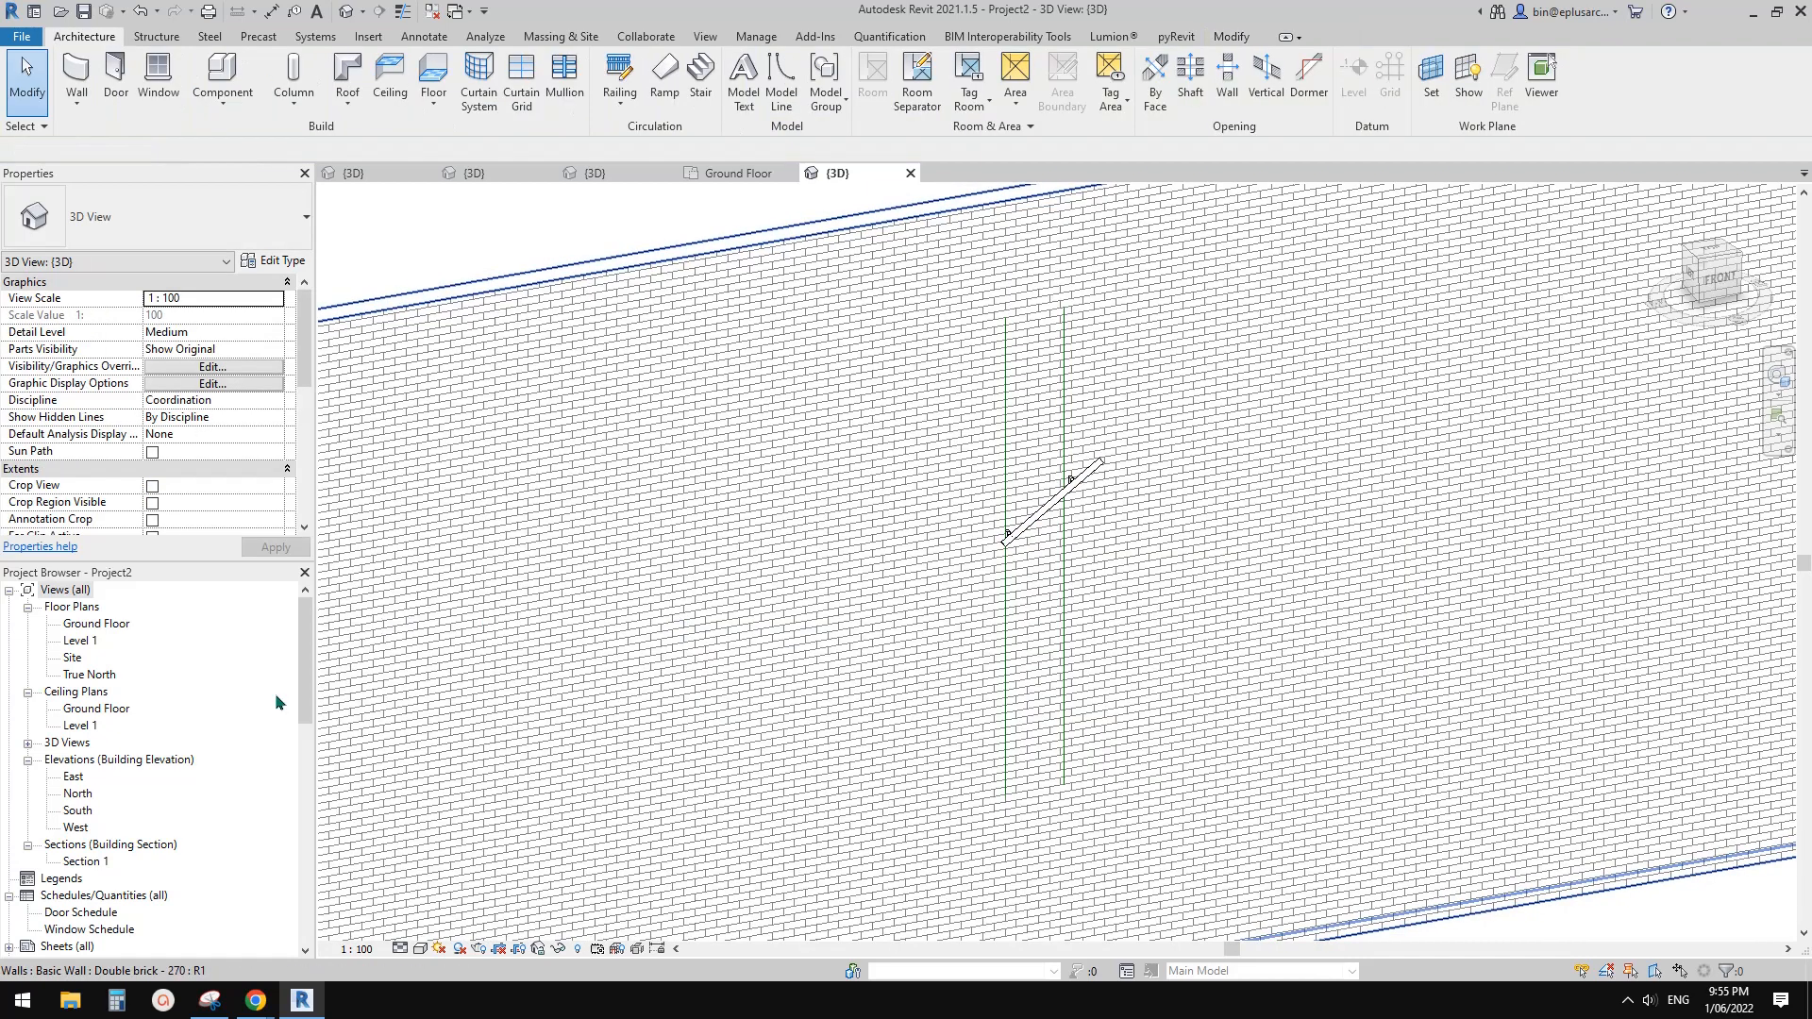
Align the fixture's lower-left bracket to the left vertical line in the South elevation.
double_click(80, 810)
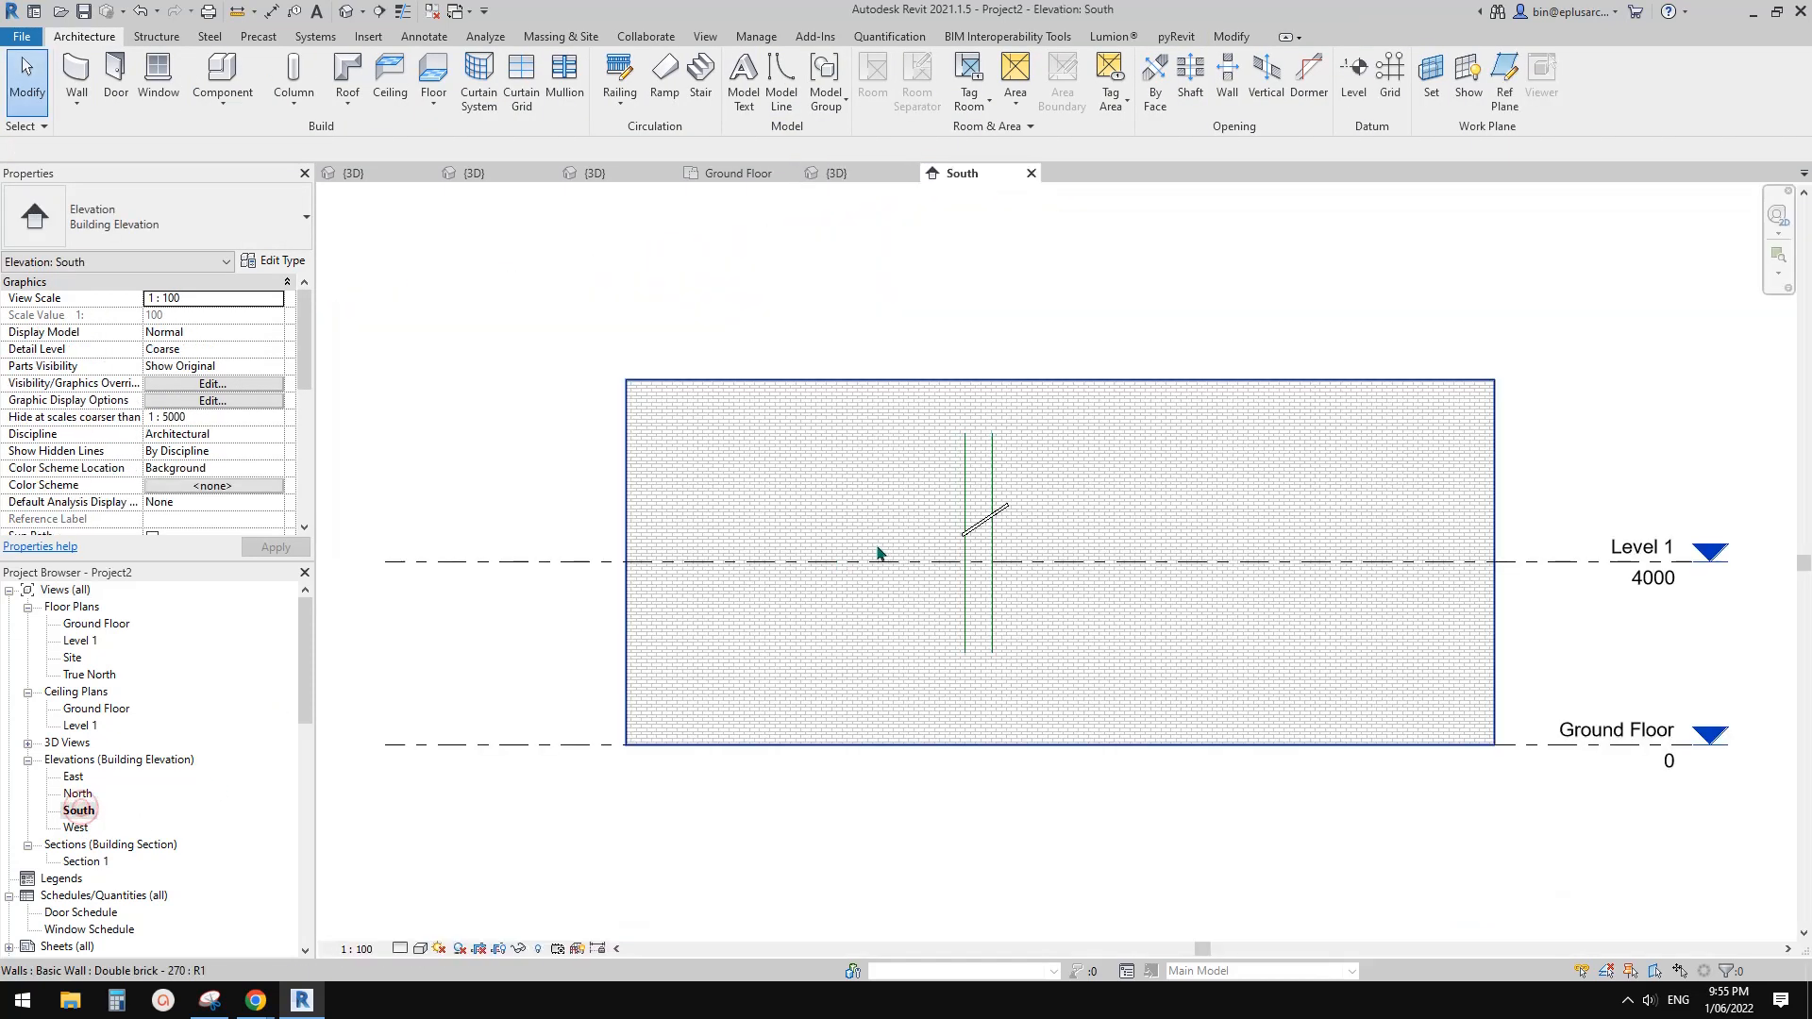
scroll(982, 522, up, 5)
click(981, 522)
scroll(972, 538, up, 3)
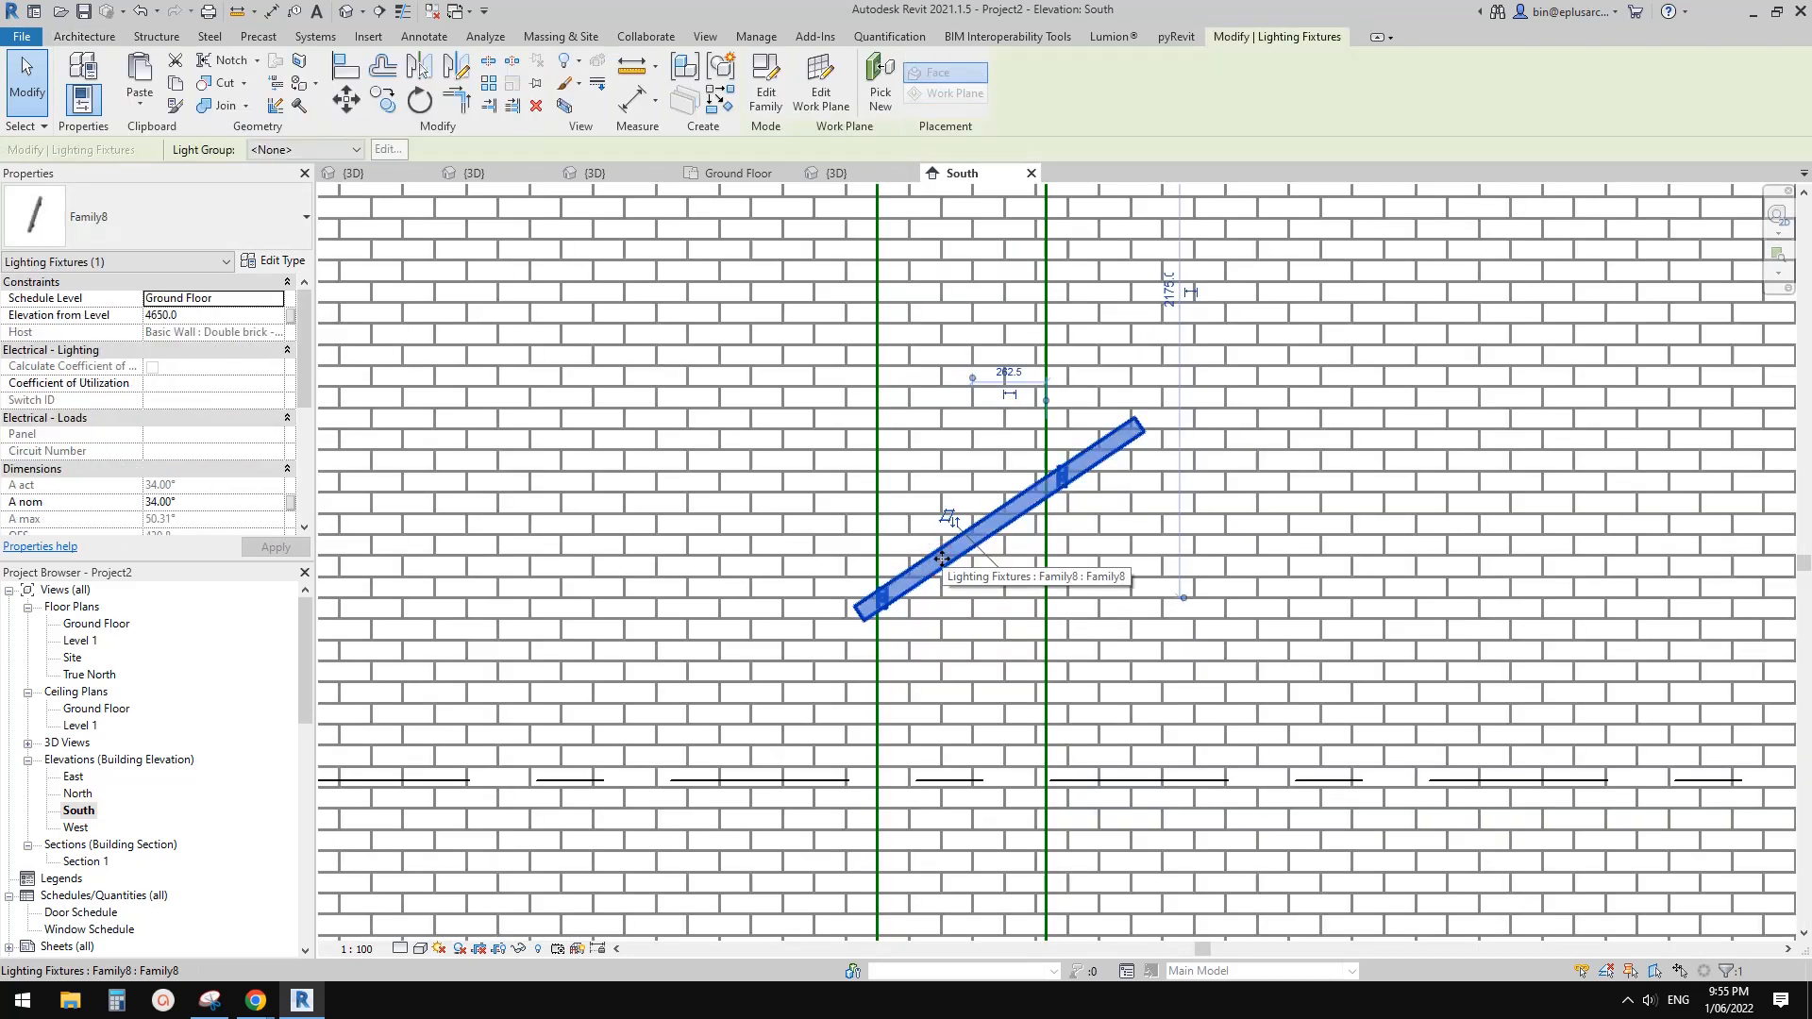
middle_drag(941, 566, 998, 566)
key(a)
key(l)
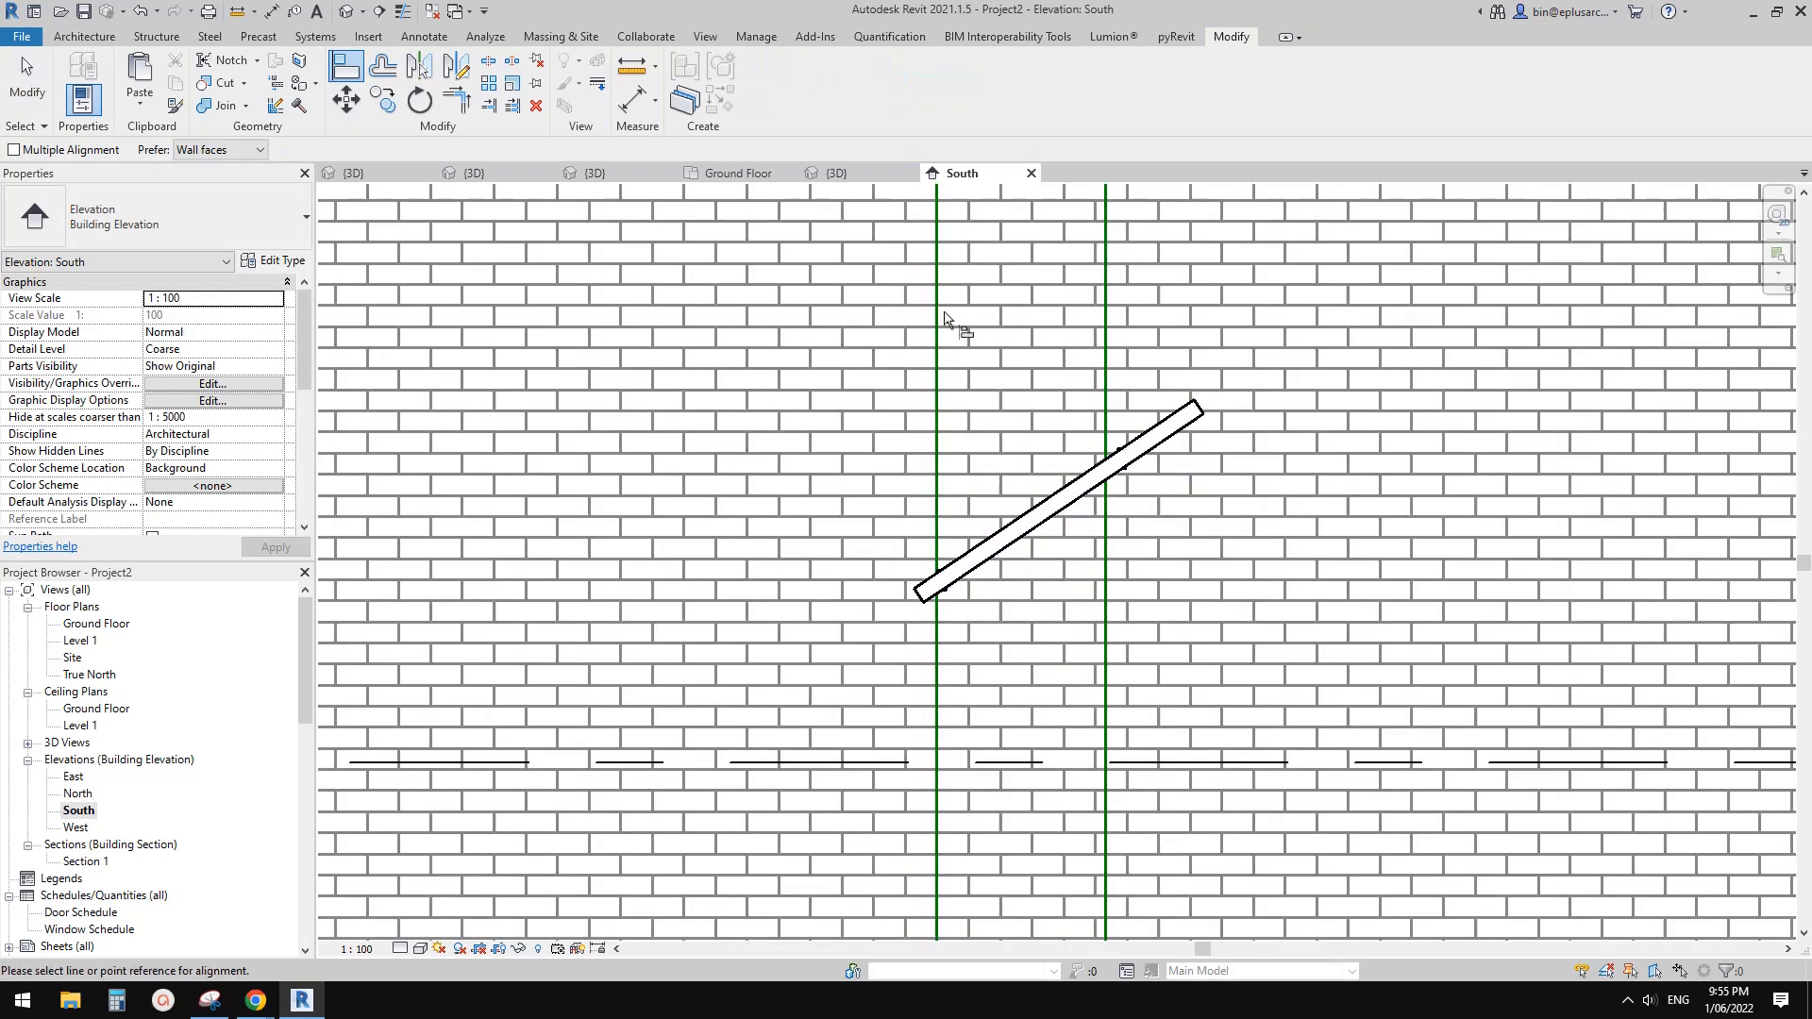
click(933, 300)
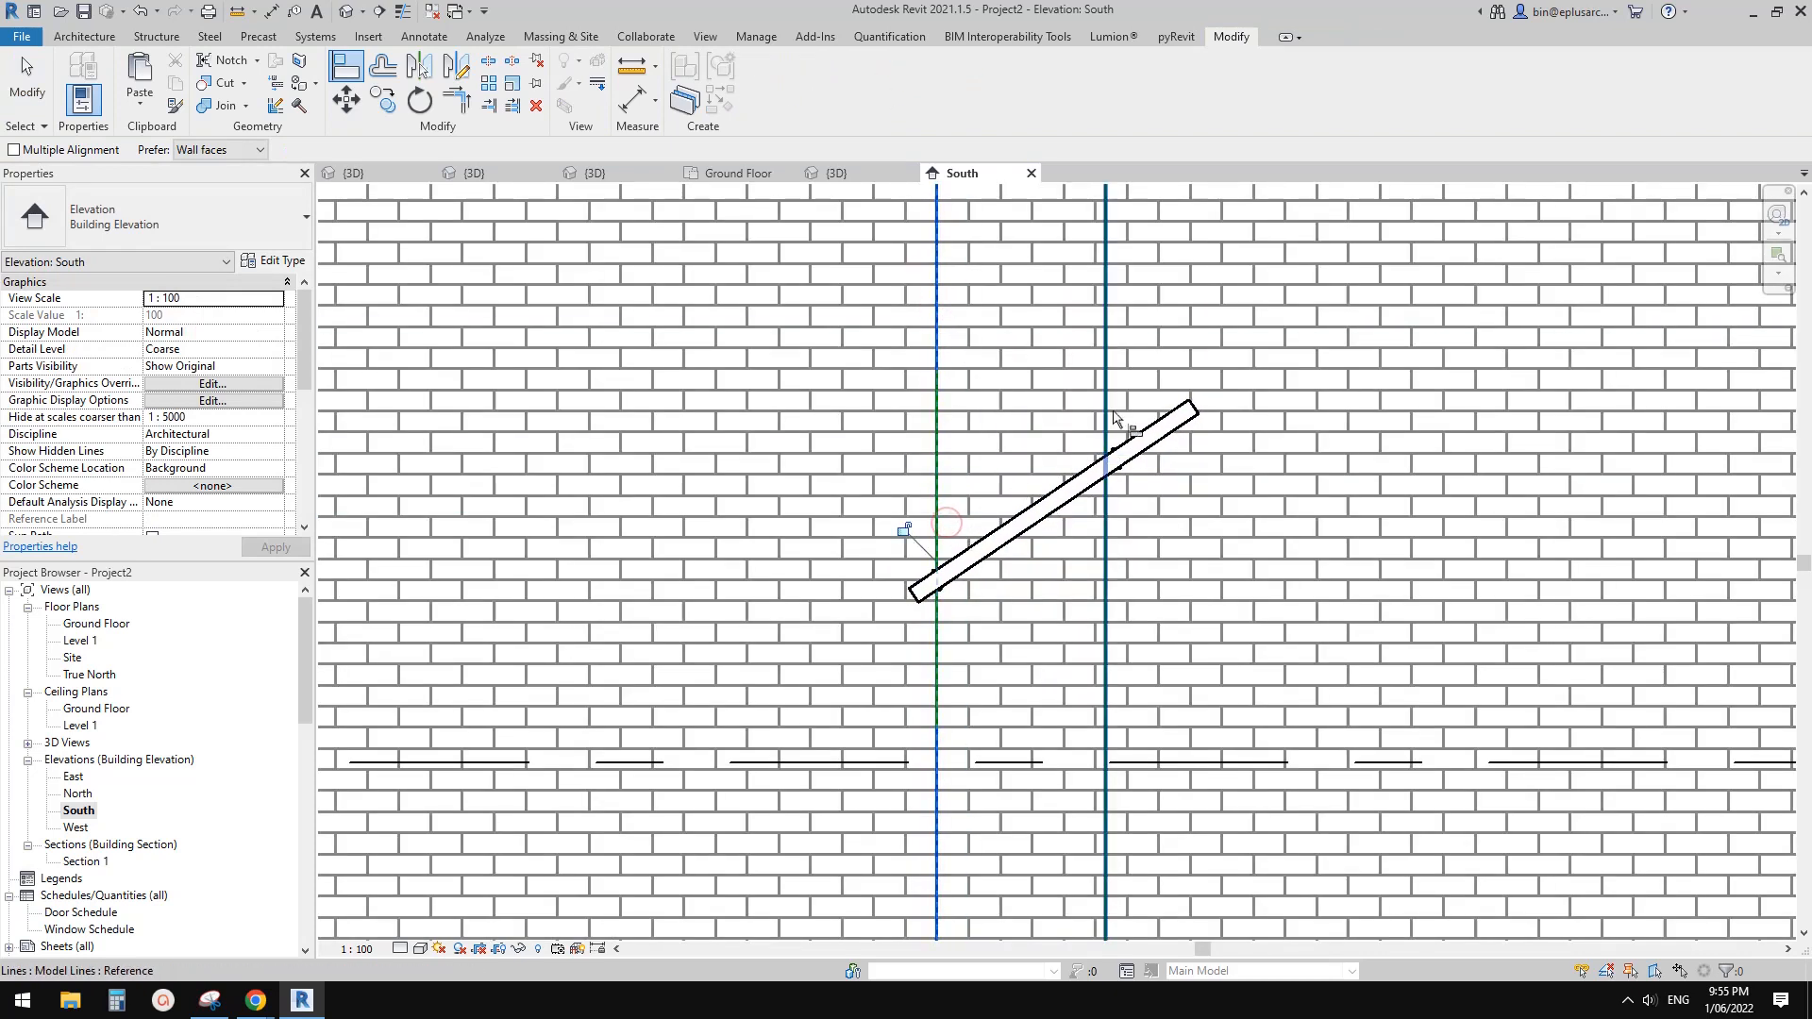
scroll(1105, 388, up, 1)
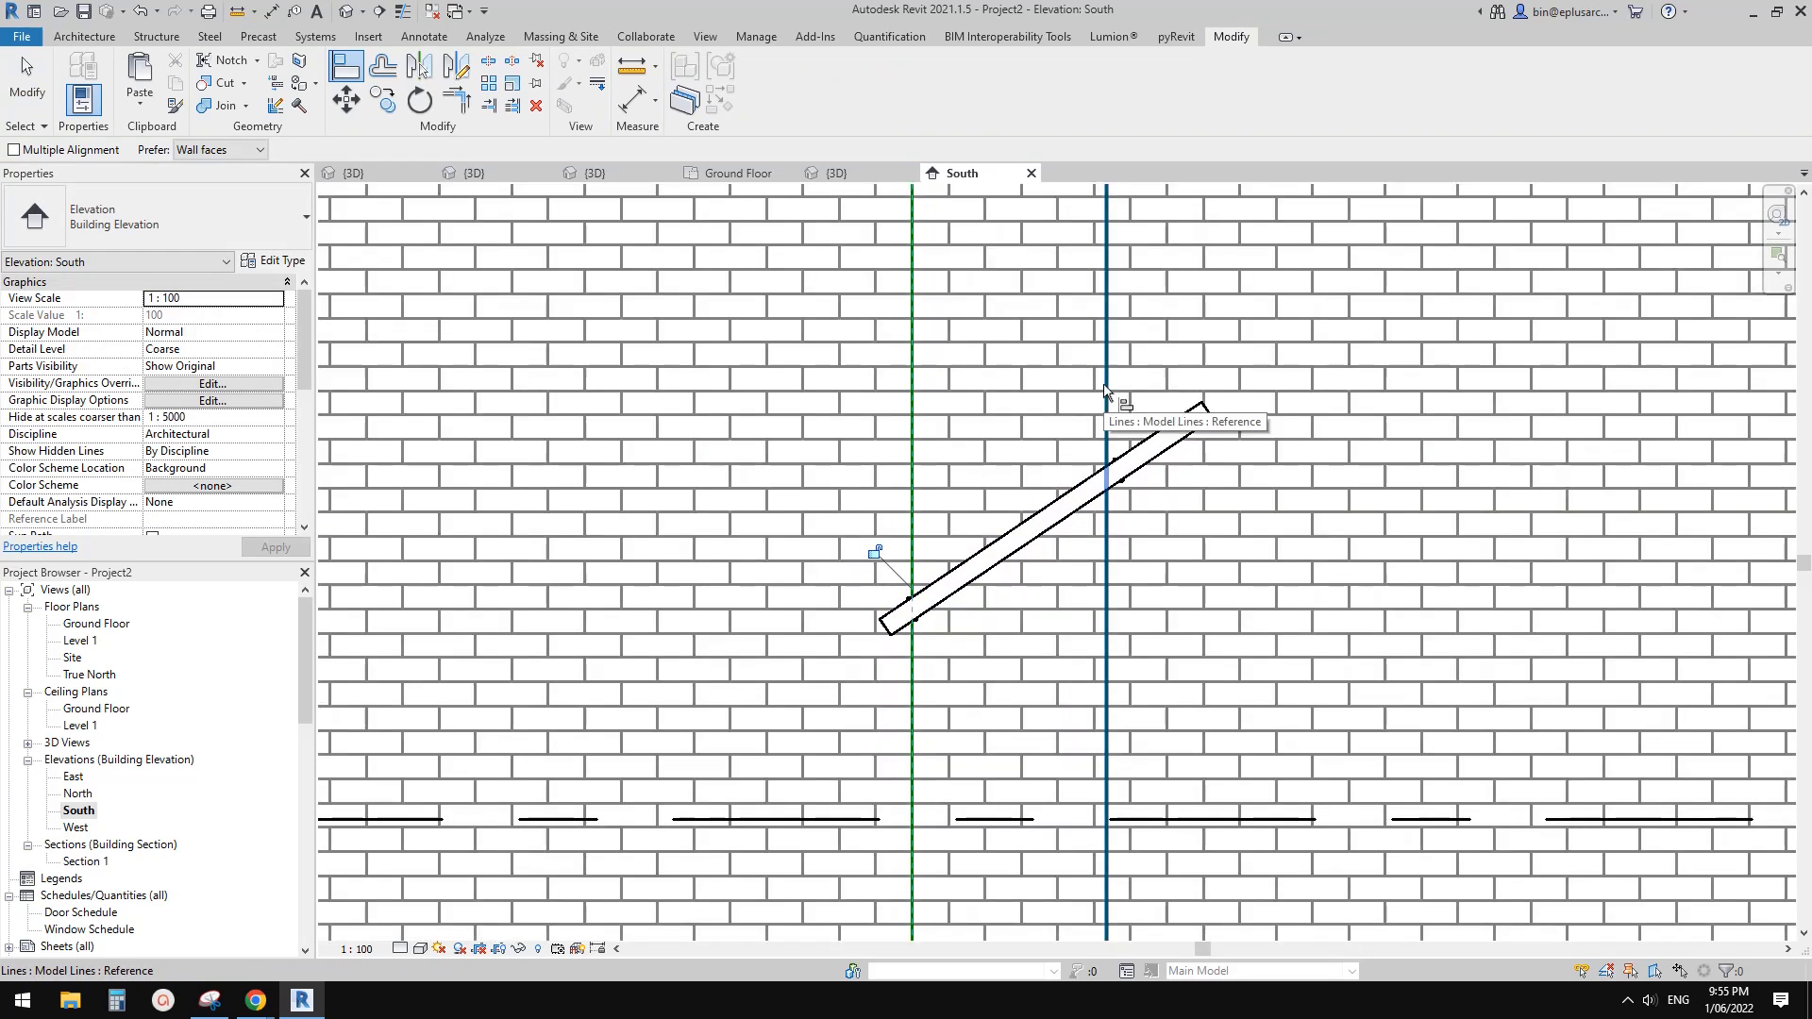
key(Escape)
Inspect the fixture's instance and type dimension parameters, including the type parameter TW.
click(1123, 469)
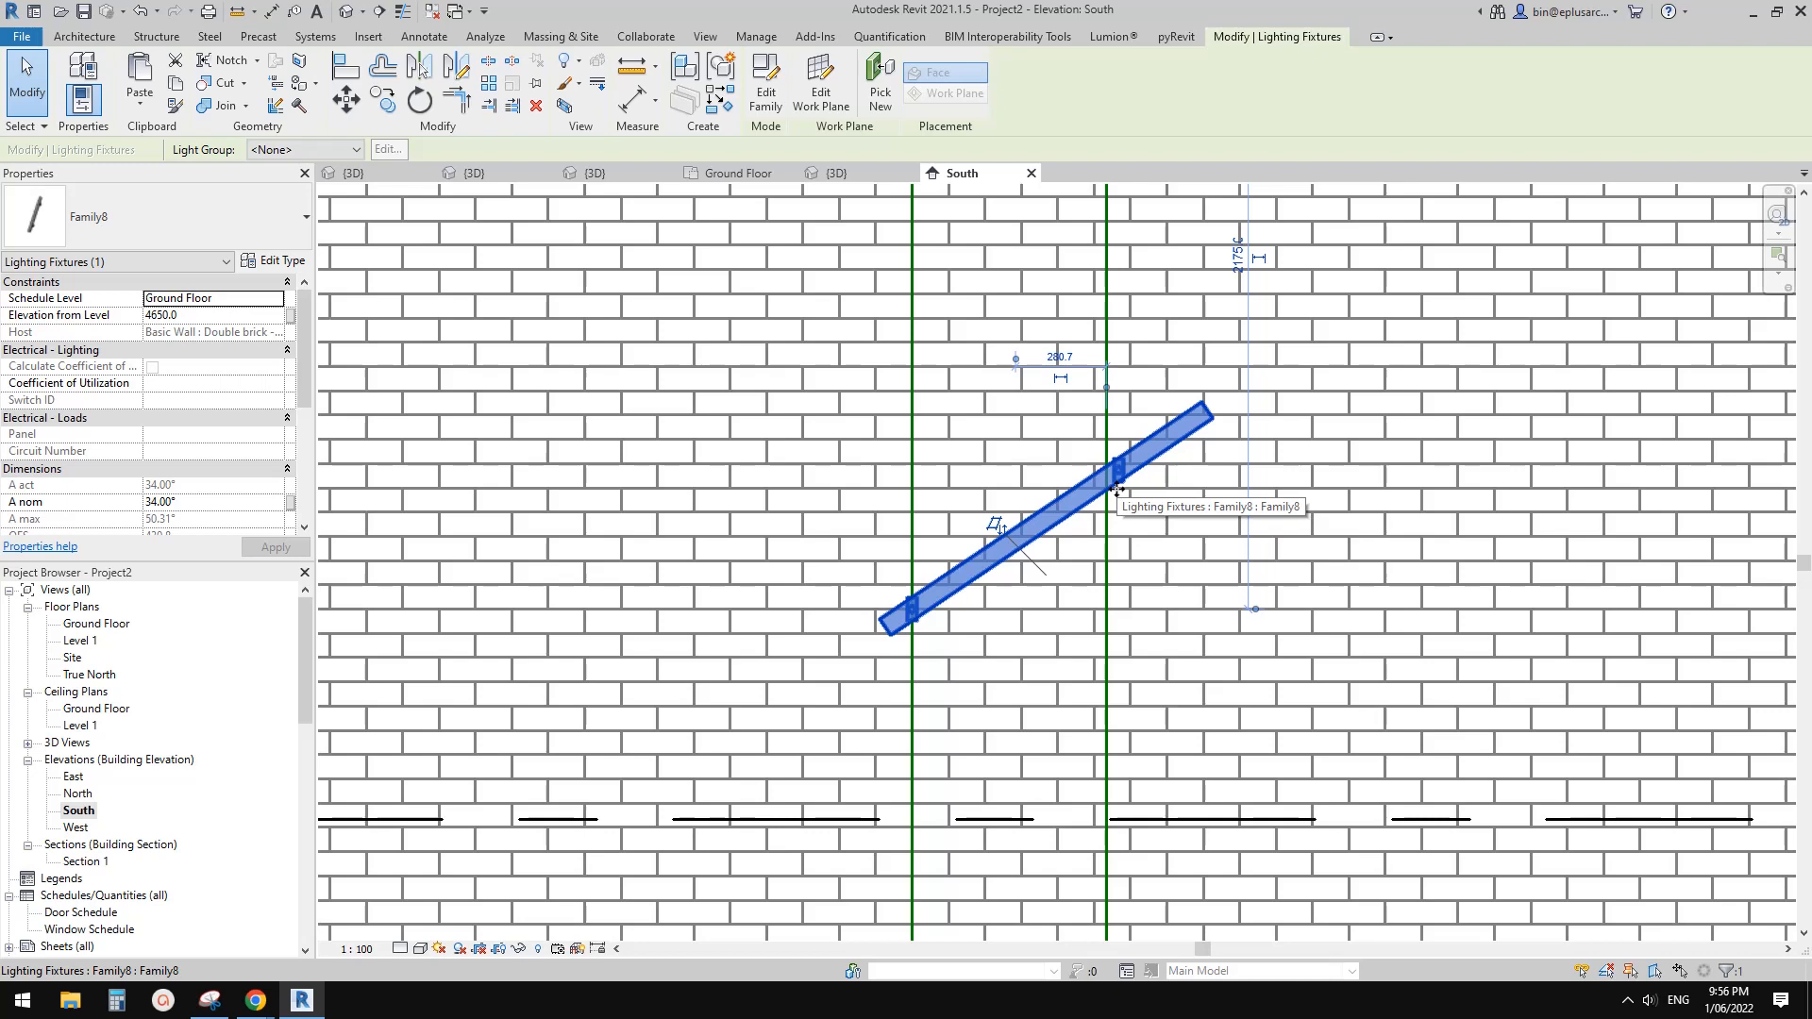
scroll(218, 456, down, 4)
scroll(218, 456, up, 2)
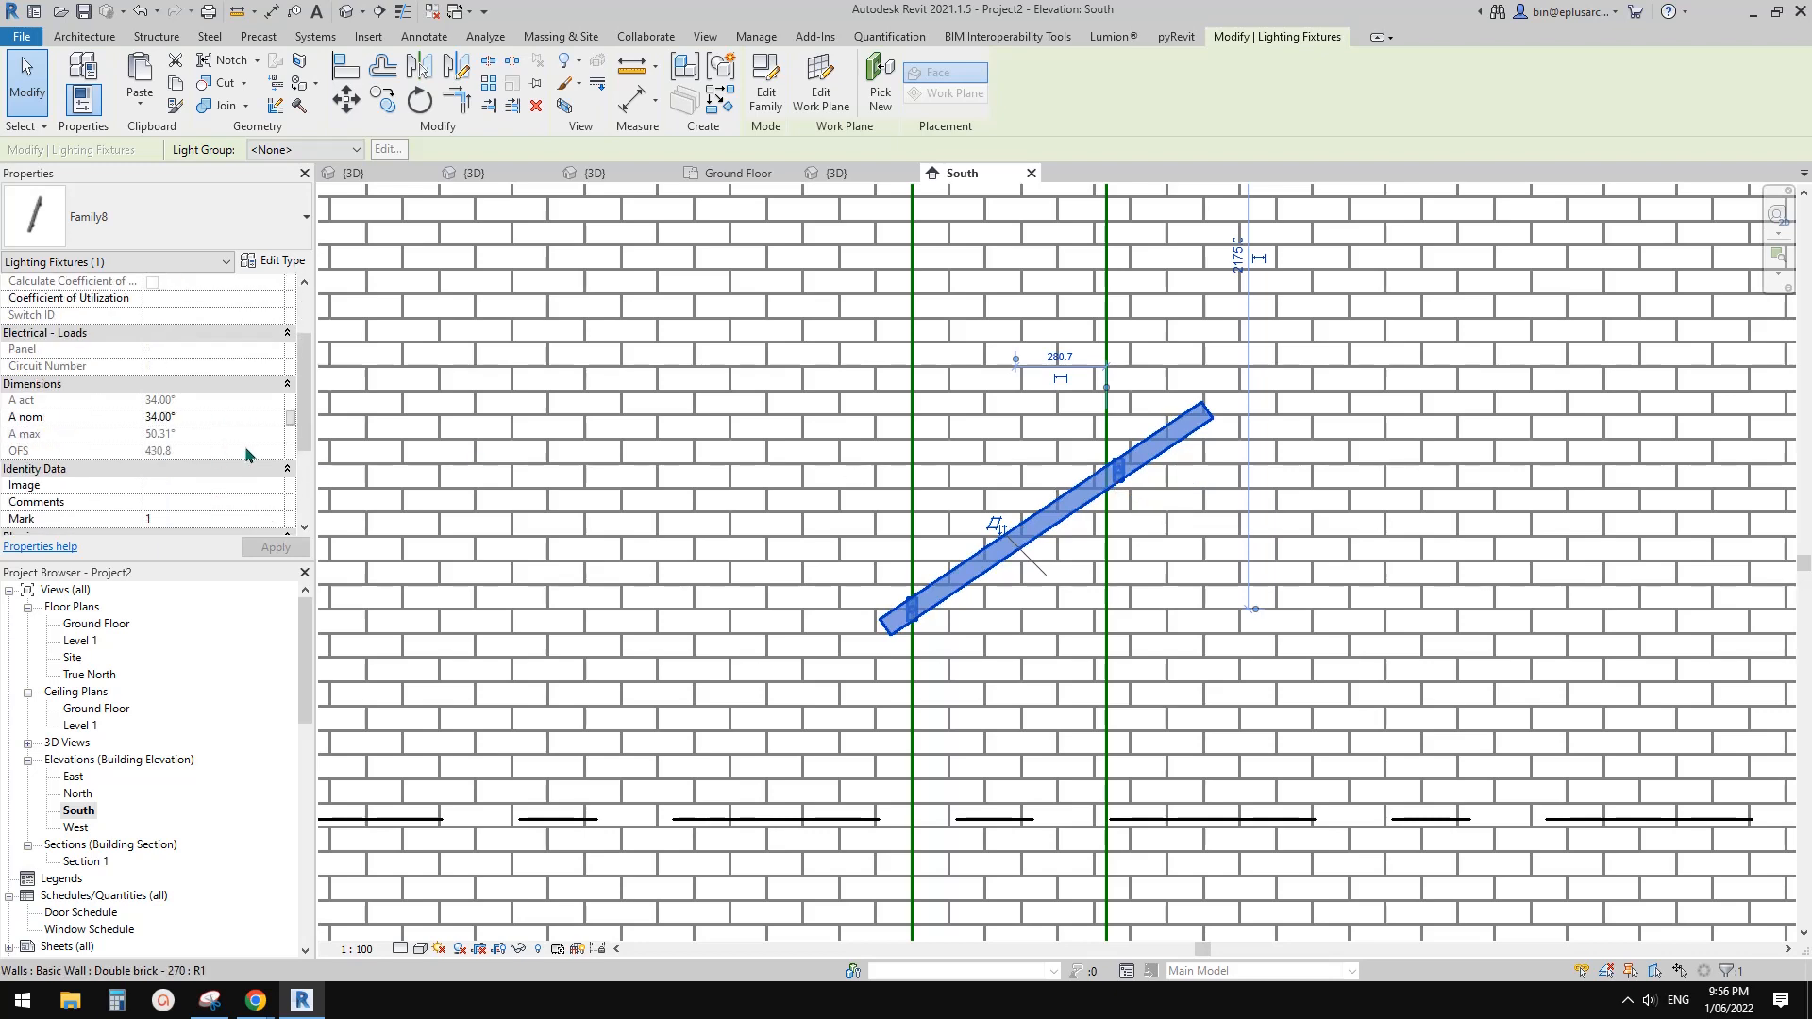
scroll(1133, 509, up, 1)
scroll(1194, 486, down, 1)
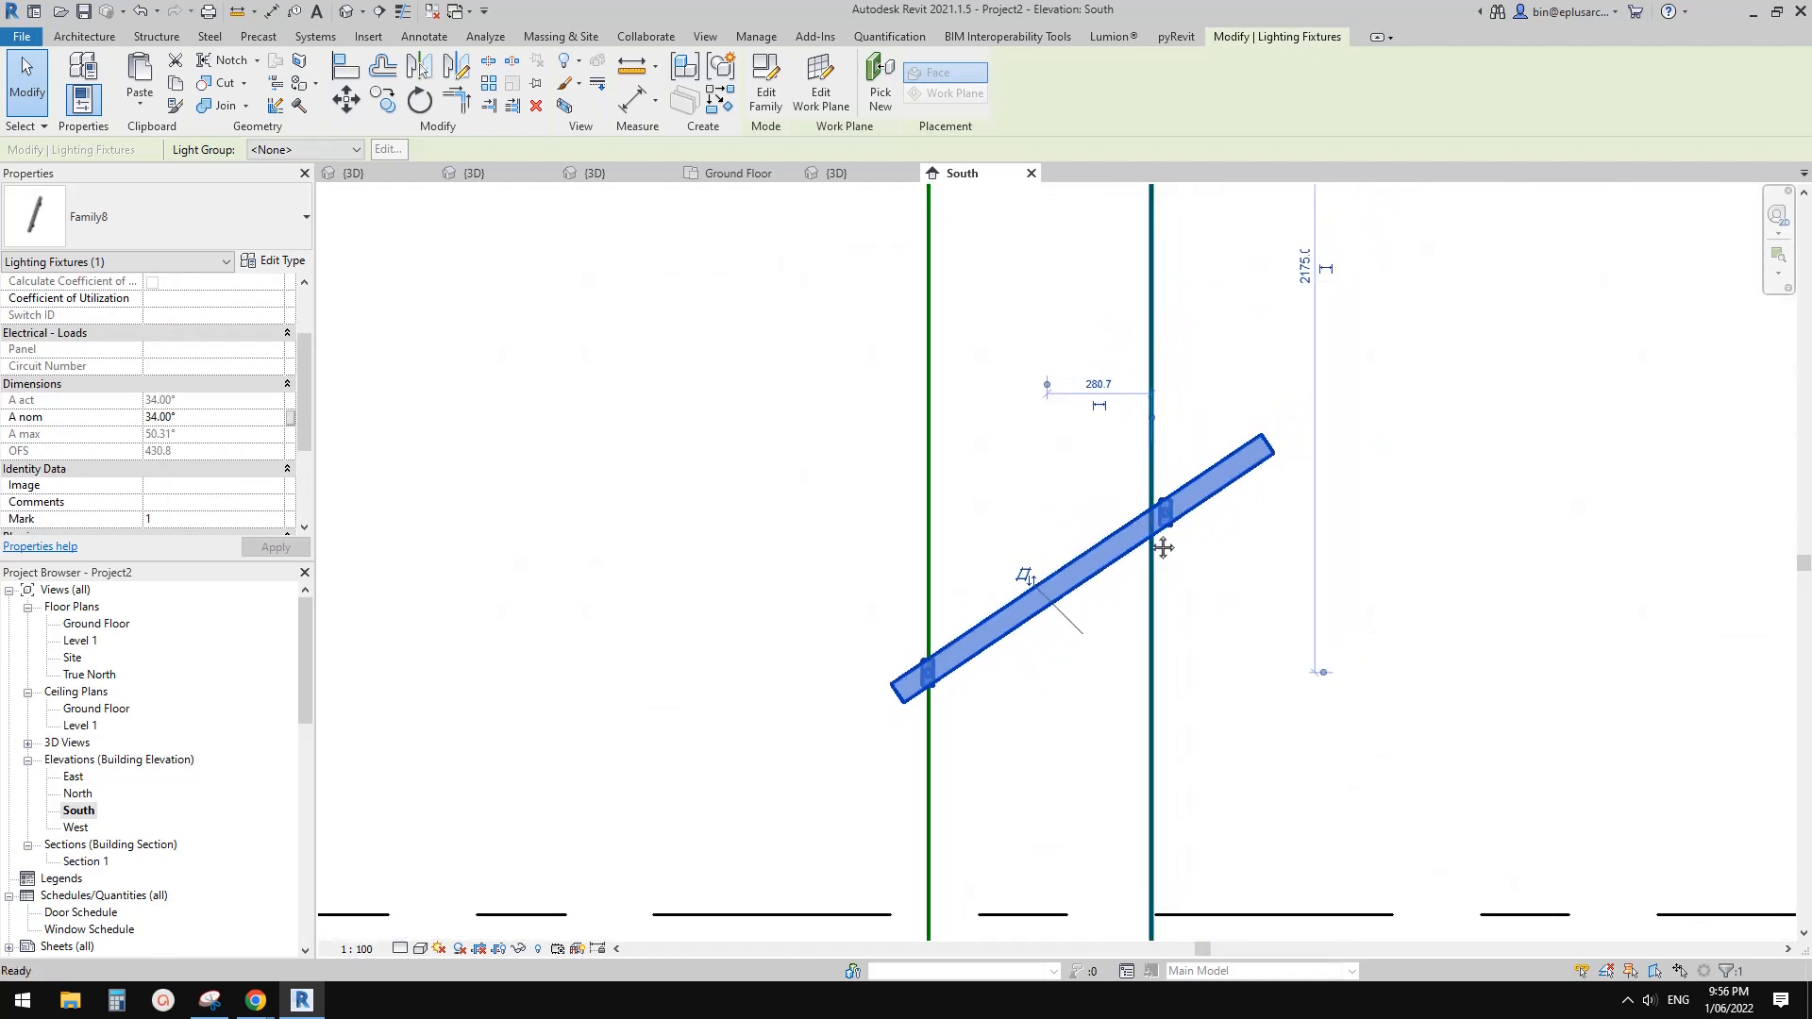
click(275, 261)
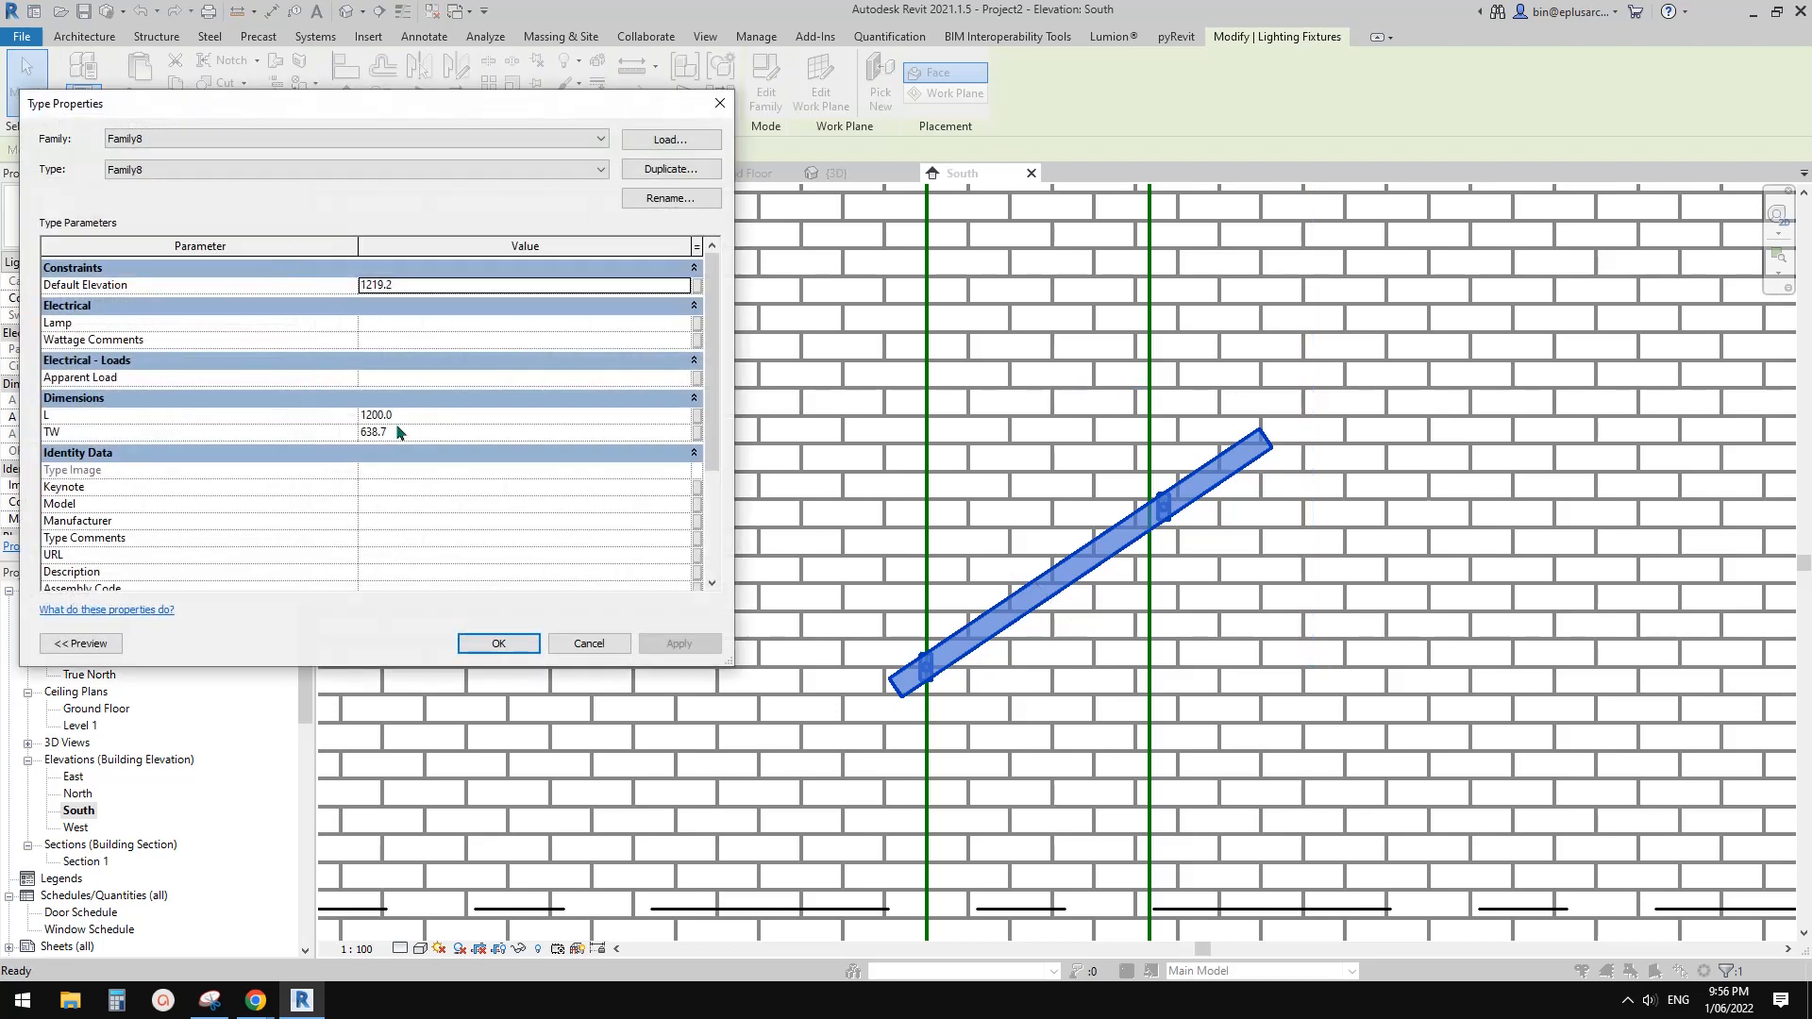
key(Escape)
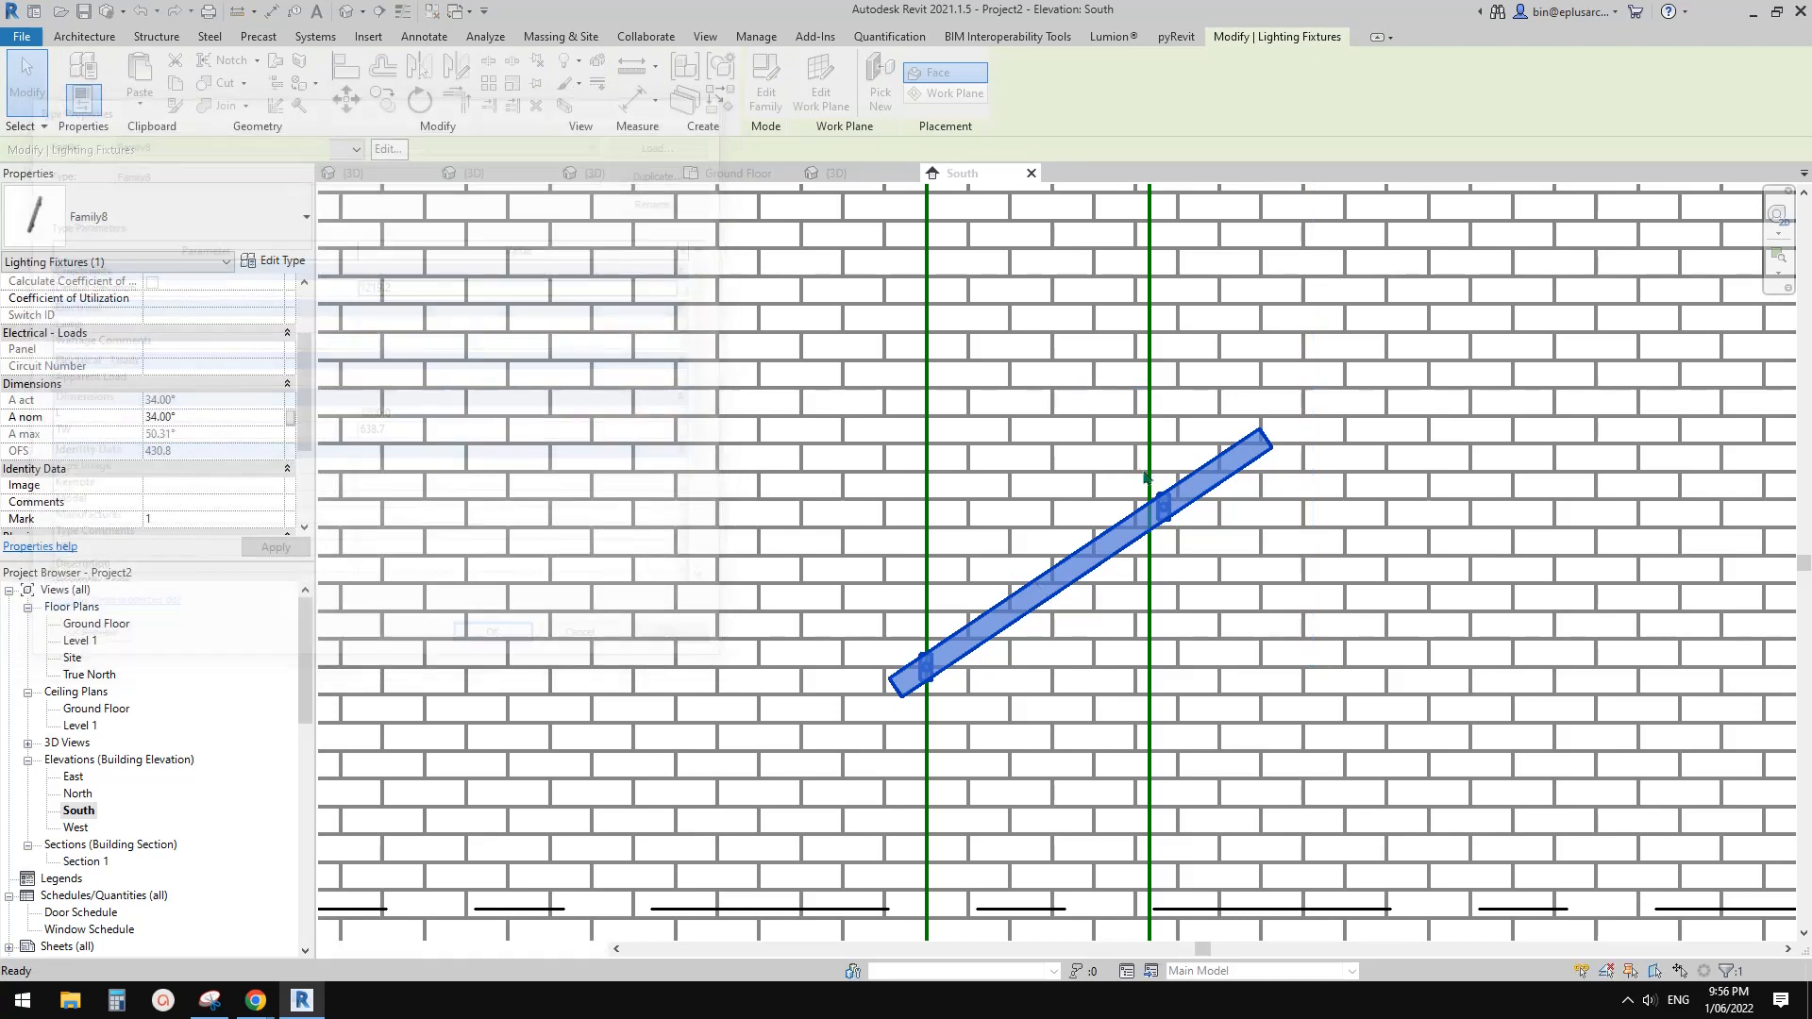
Check the spacing between the two vertical model lines against the fixture's brackets.
middle_drag(1163, 489, 1149, 486)
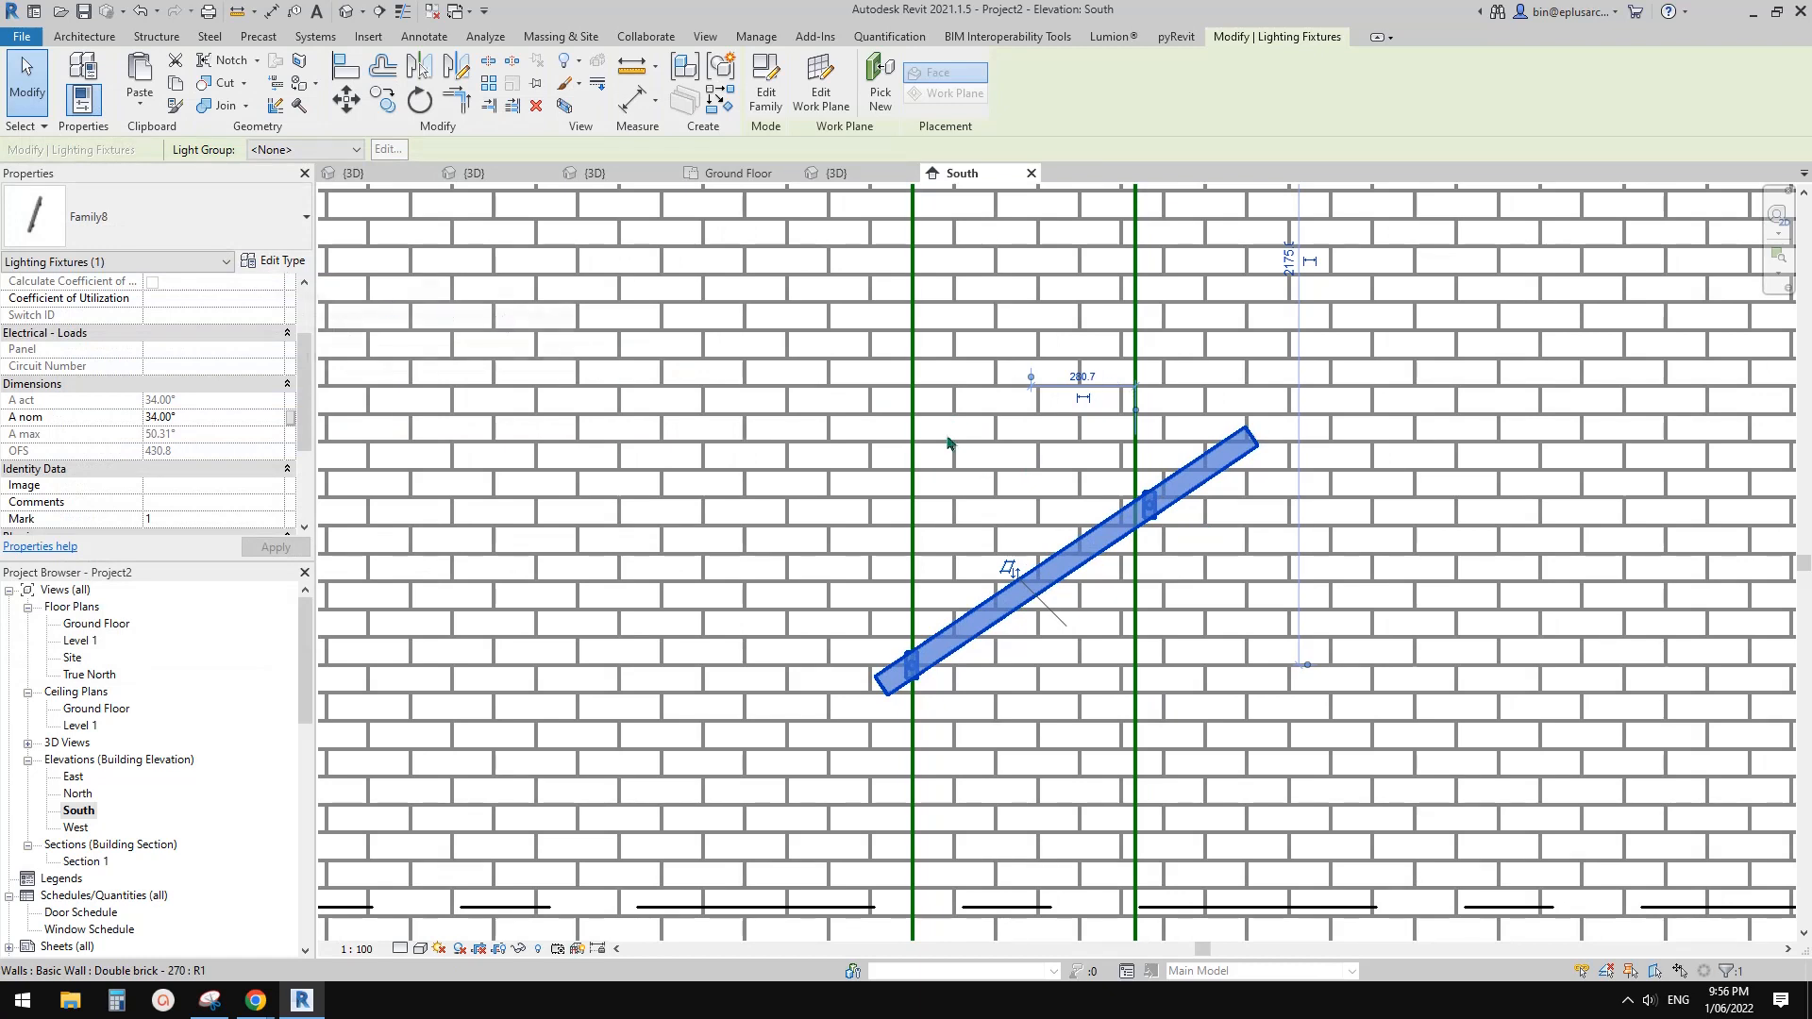
scroll(982, 440, down, 1)
middle_drag(982, 441, 971, 473)
key(Escape)
click(1100, 373)
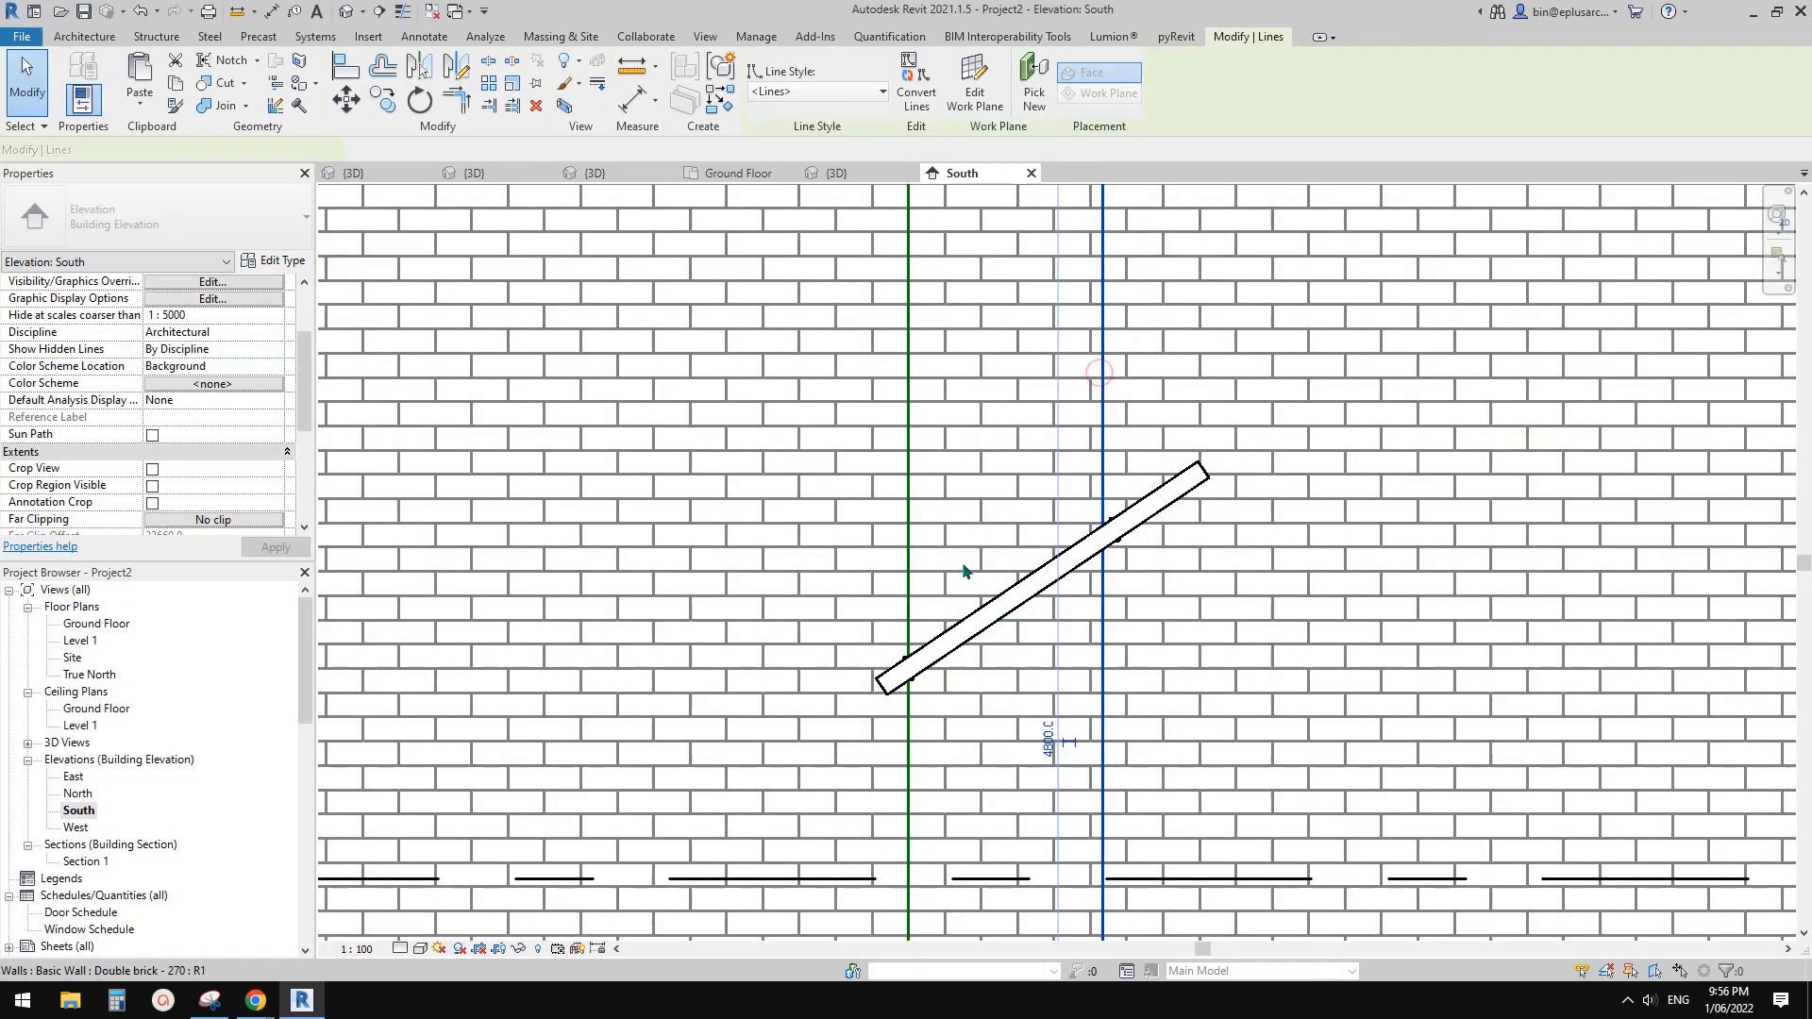
scroll(991, 614, down, 5)
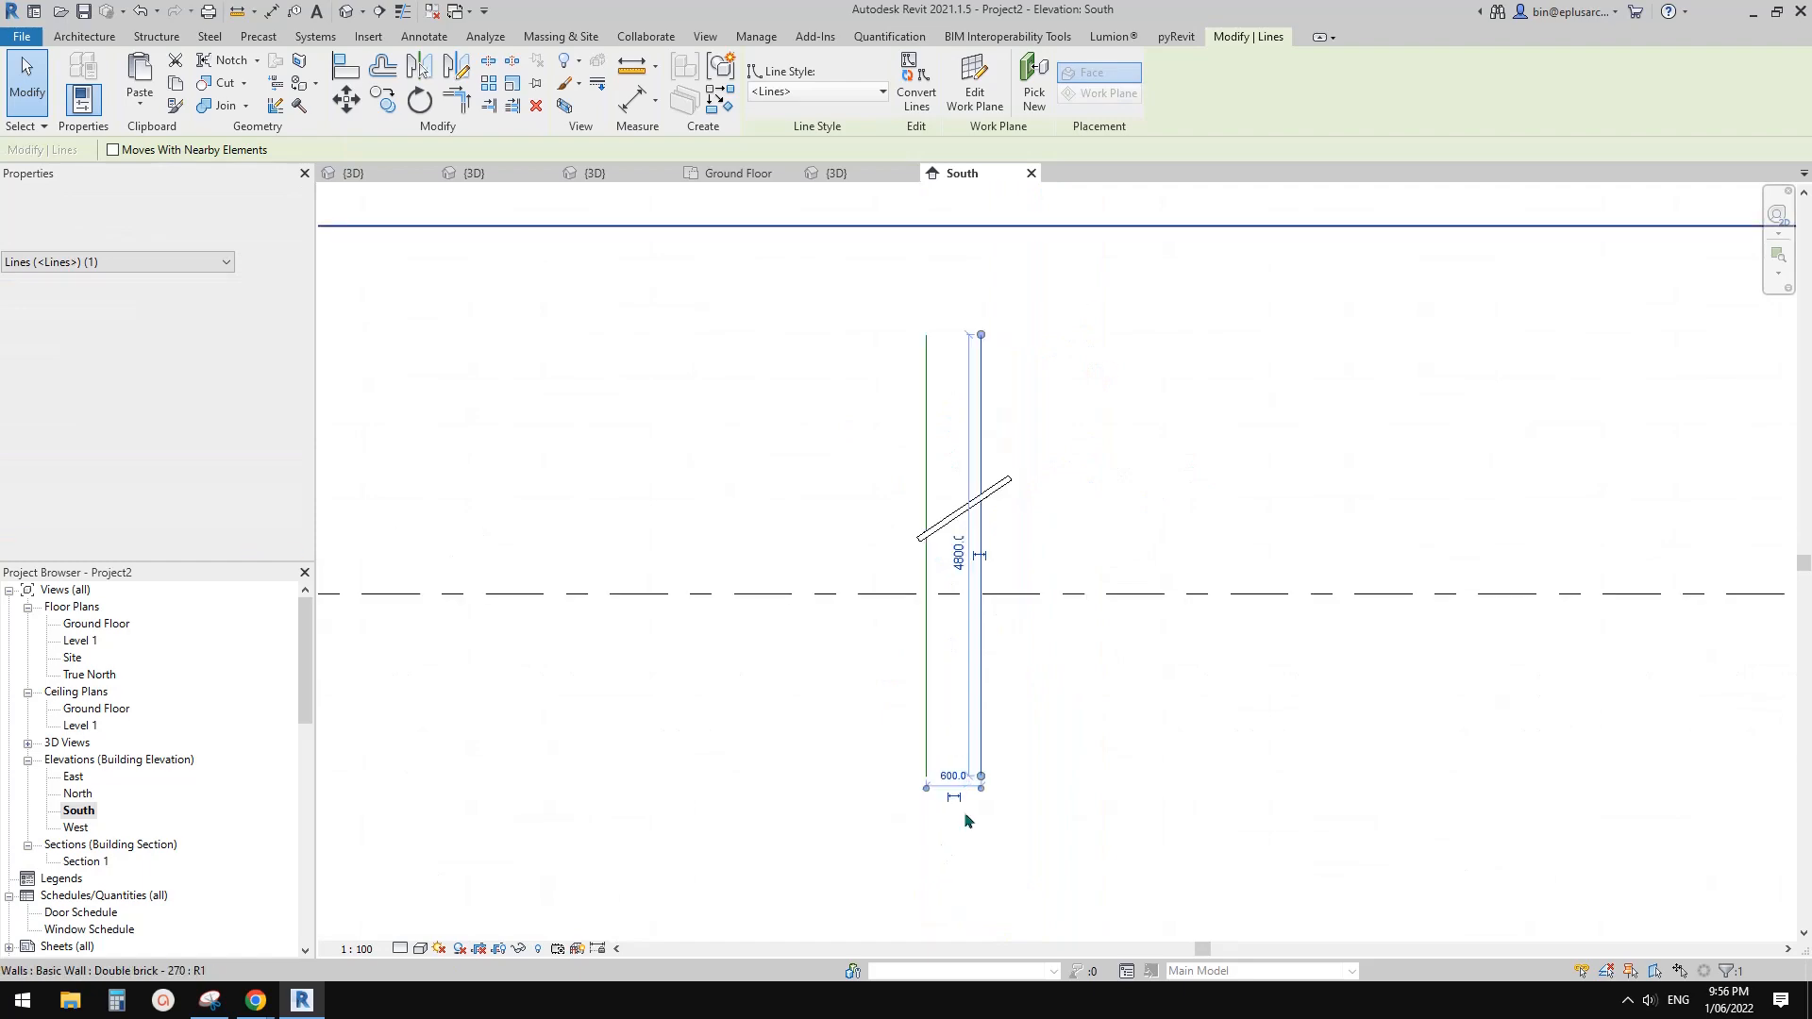
scroll(963, 463, up, 4)
Open the fixture's family for editing and change the TW parameter from type to instance.
click(1045, 512)
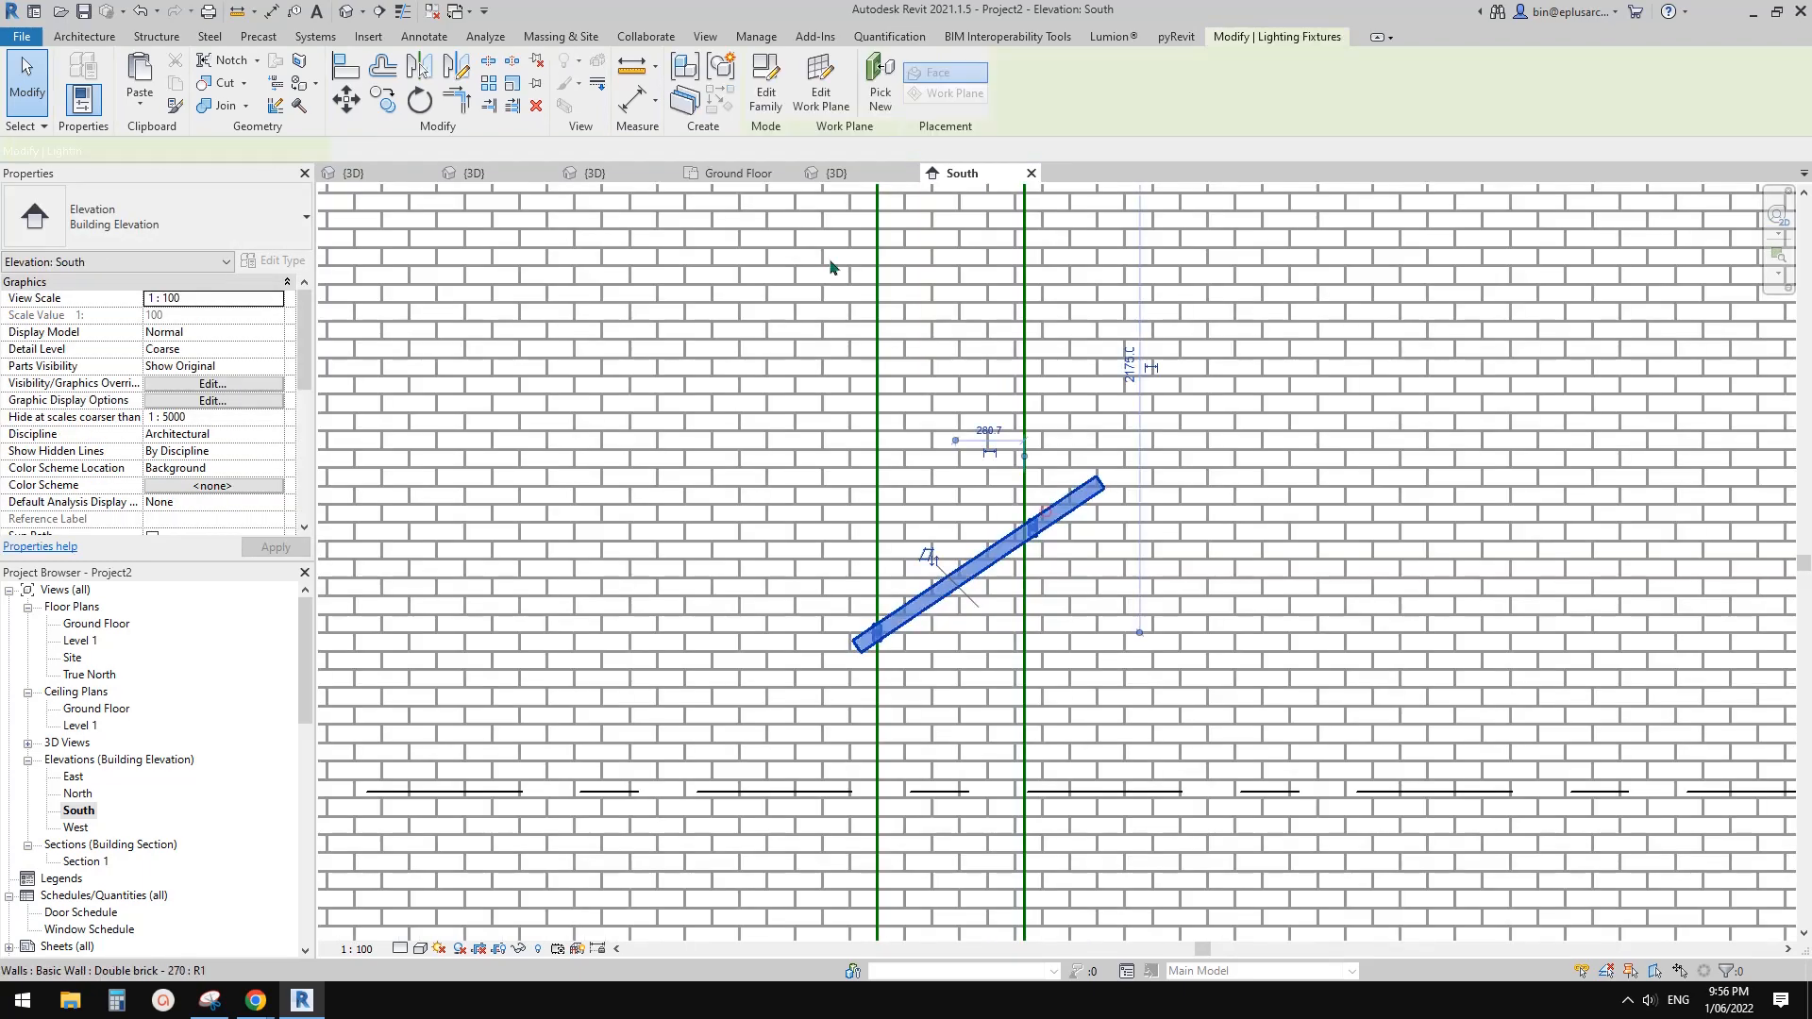
click(767, 87)
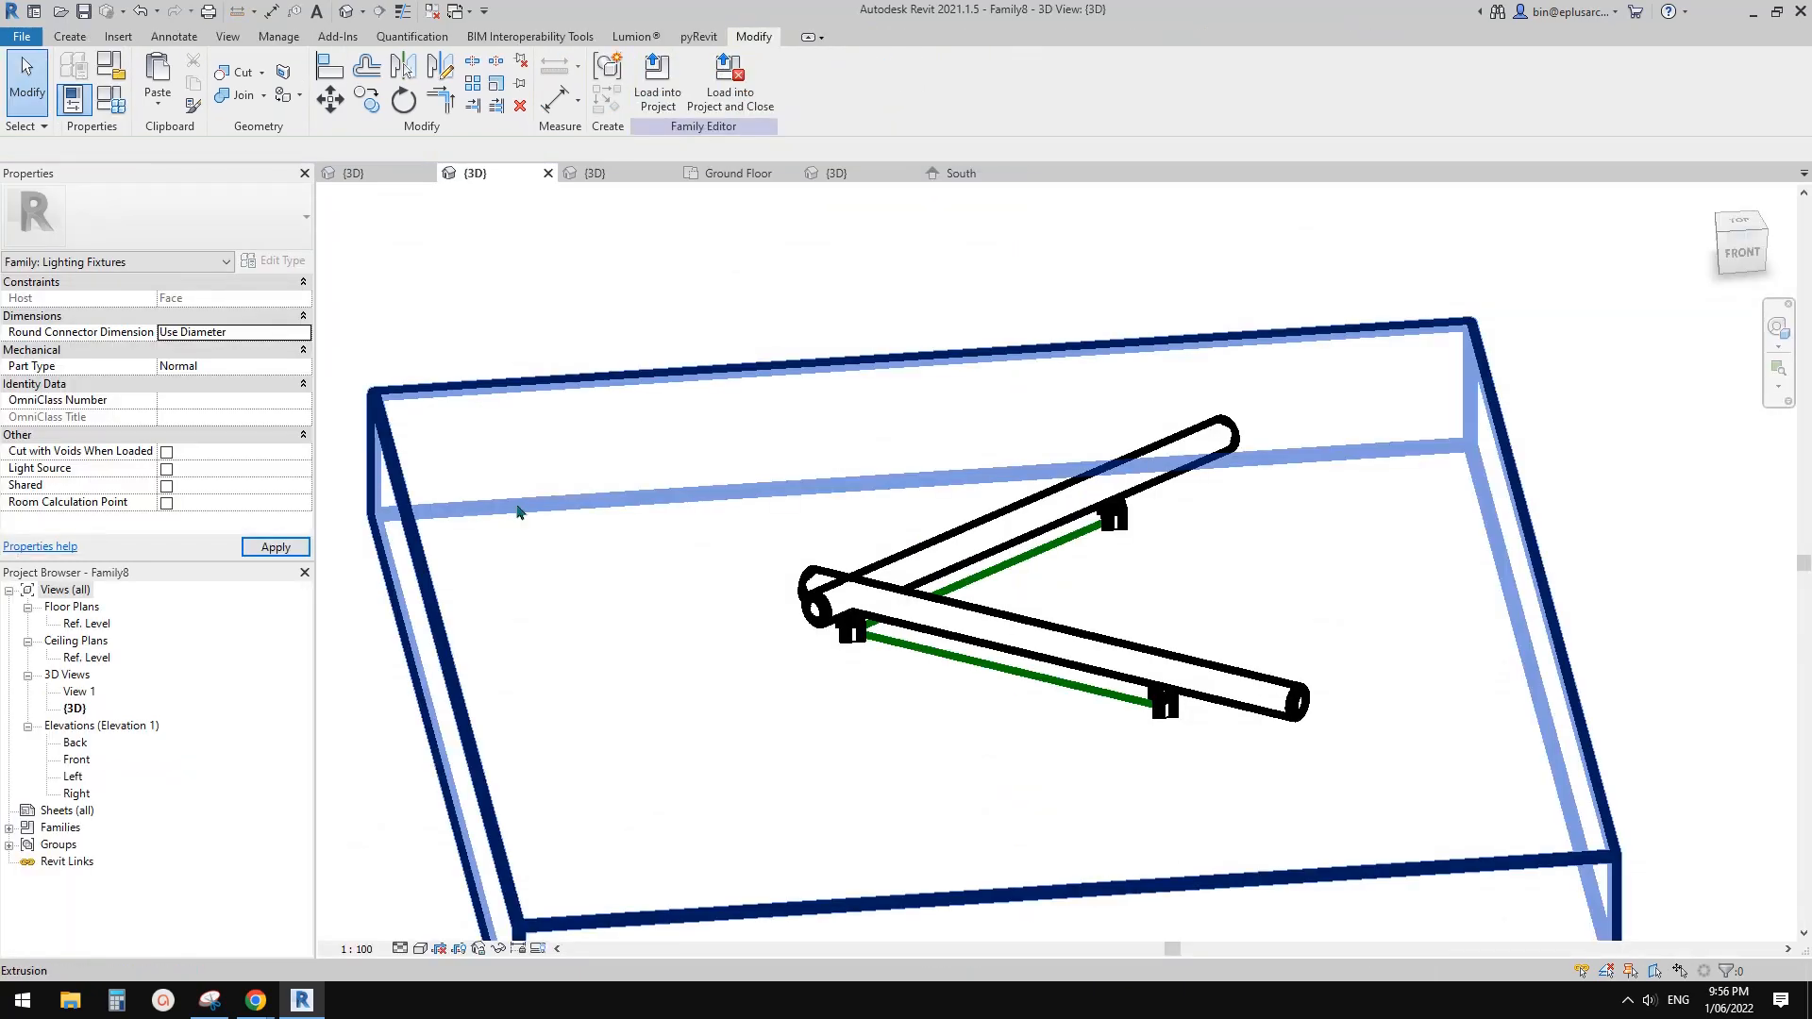
click(111, 98)
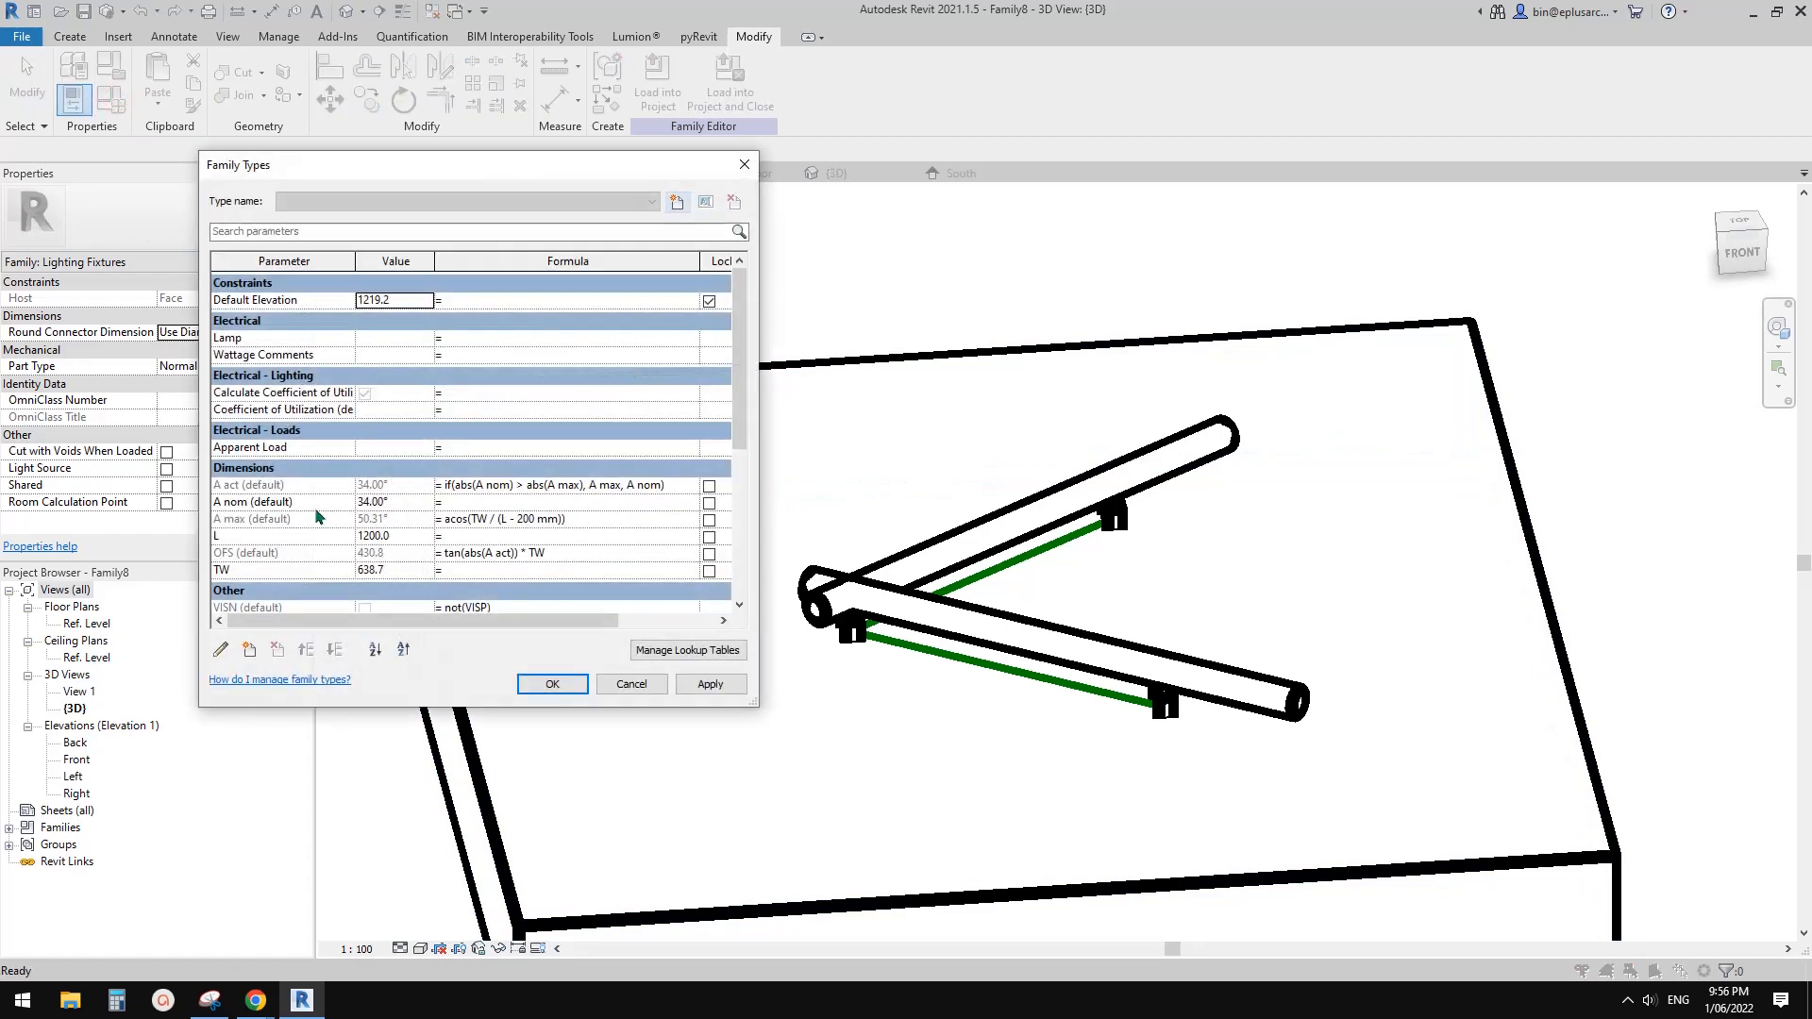
scroll(270, 525, down, 3)
click(267, 457)
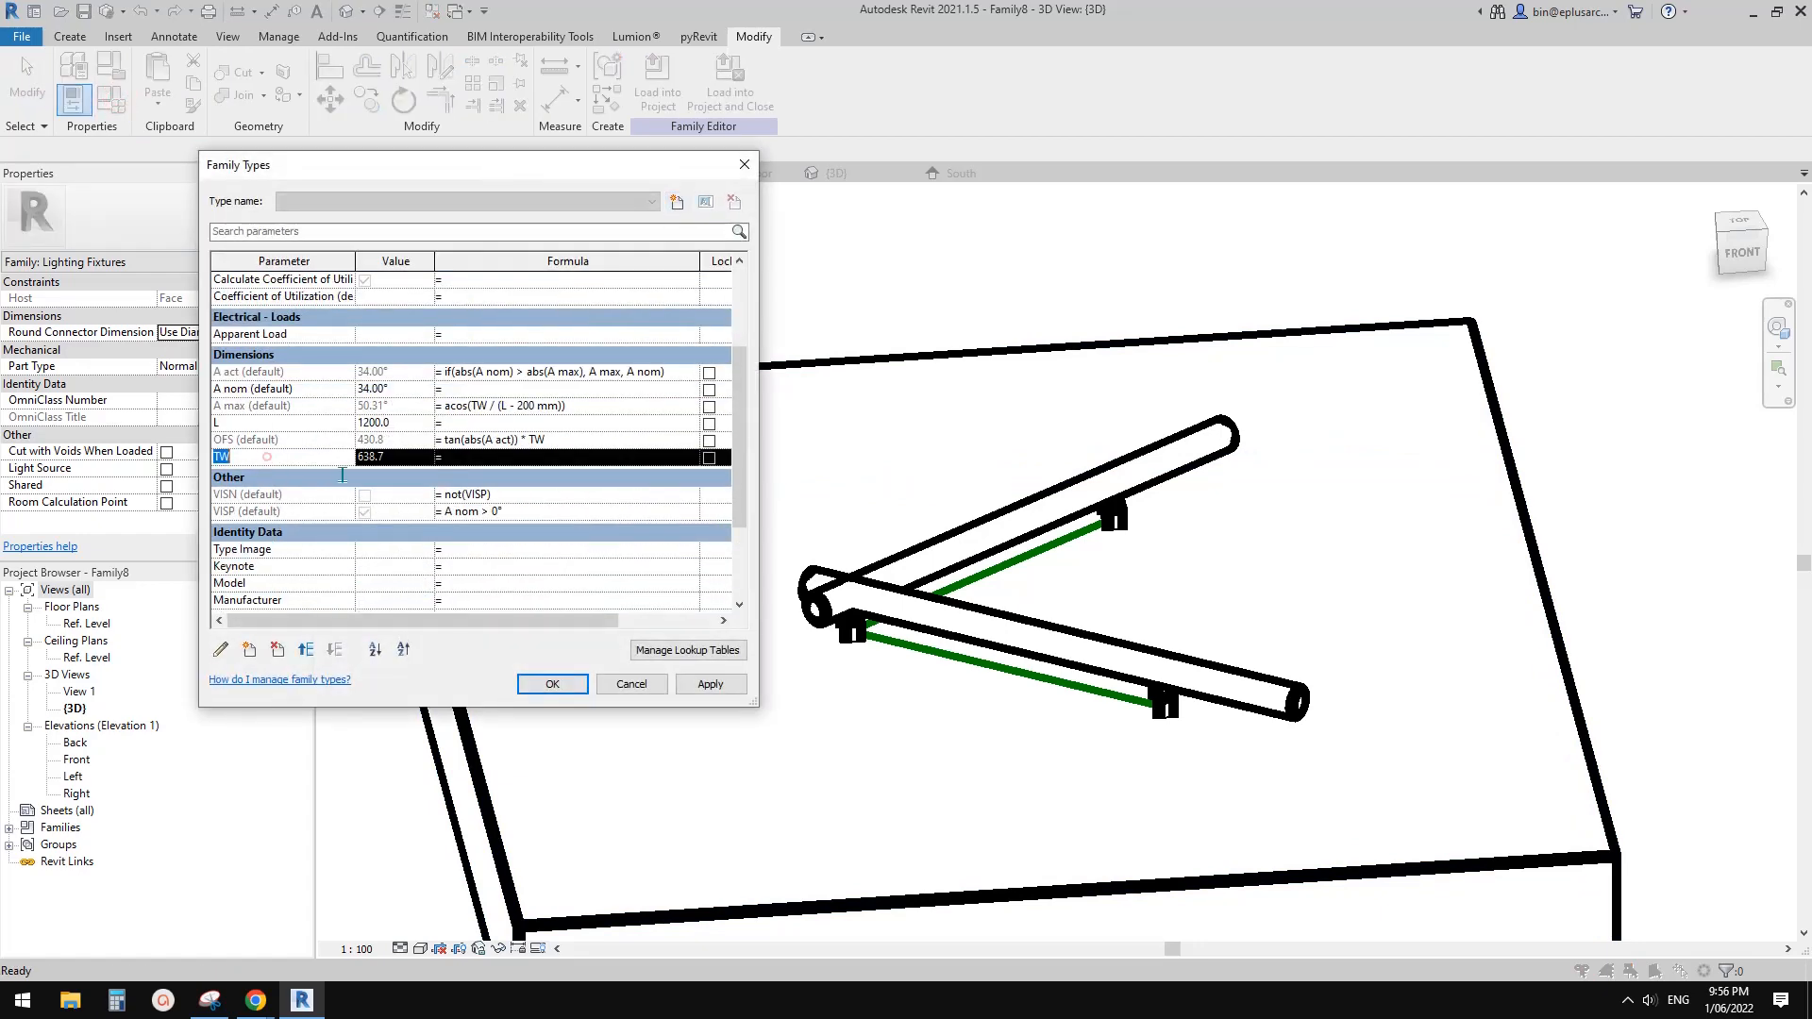
click(221, 649)
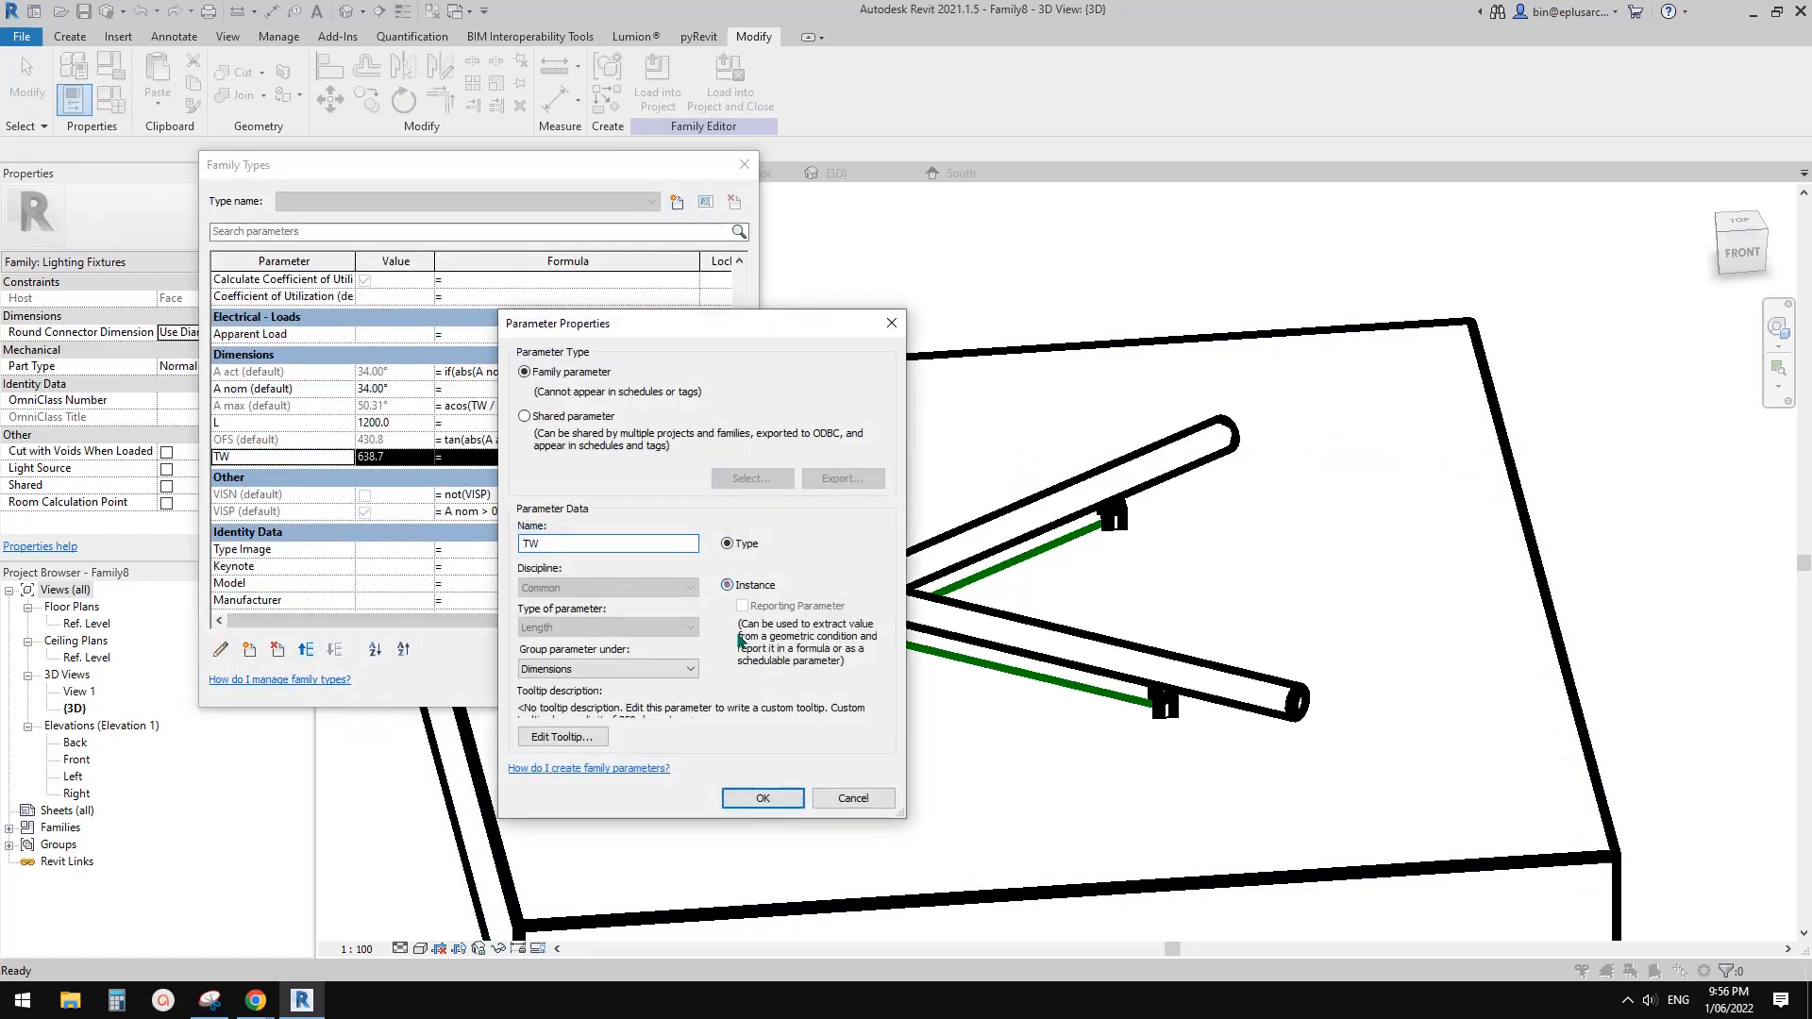
click(754, 794)
click(574, 686)
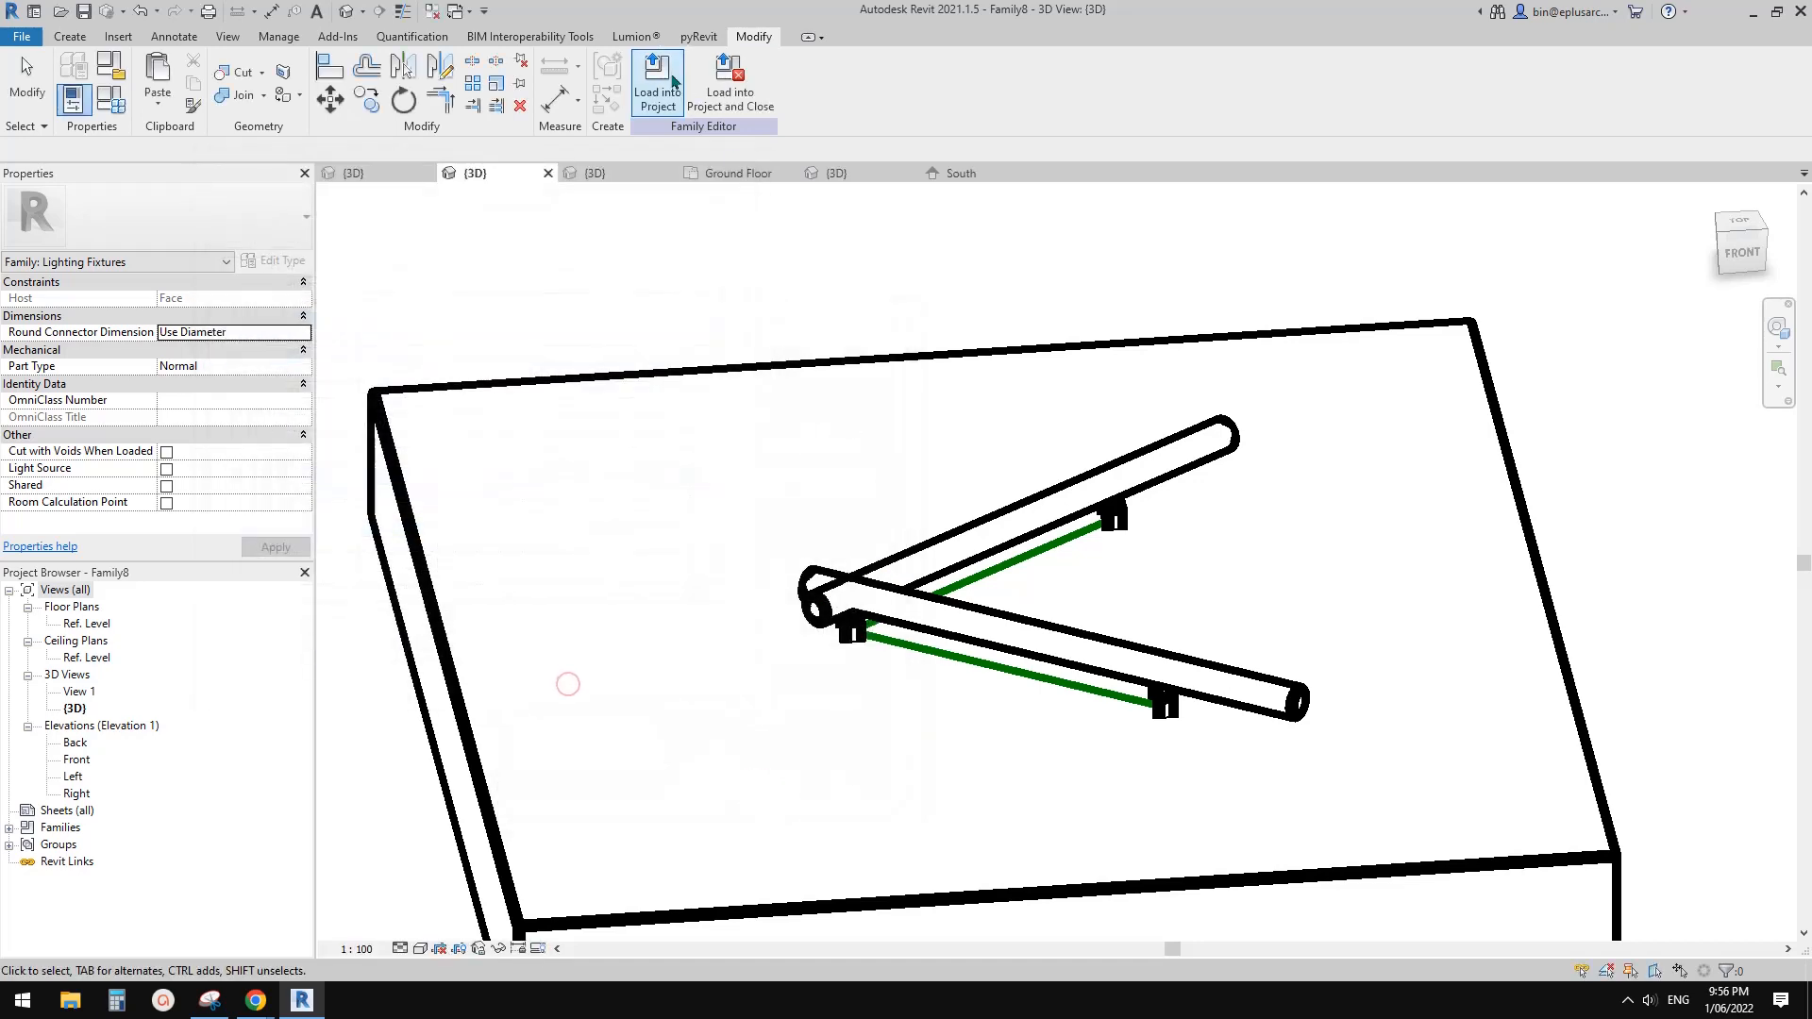
Reload the edited Family8 into Project2, overwriting the existing version.
click(658, 91)
click(868, 646)
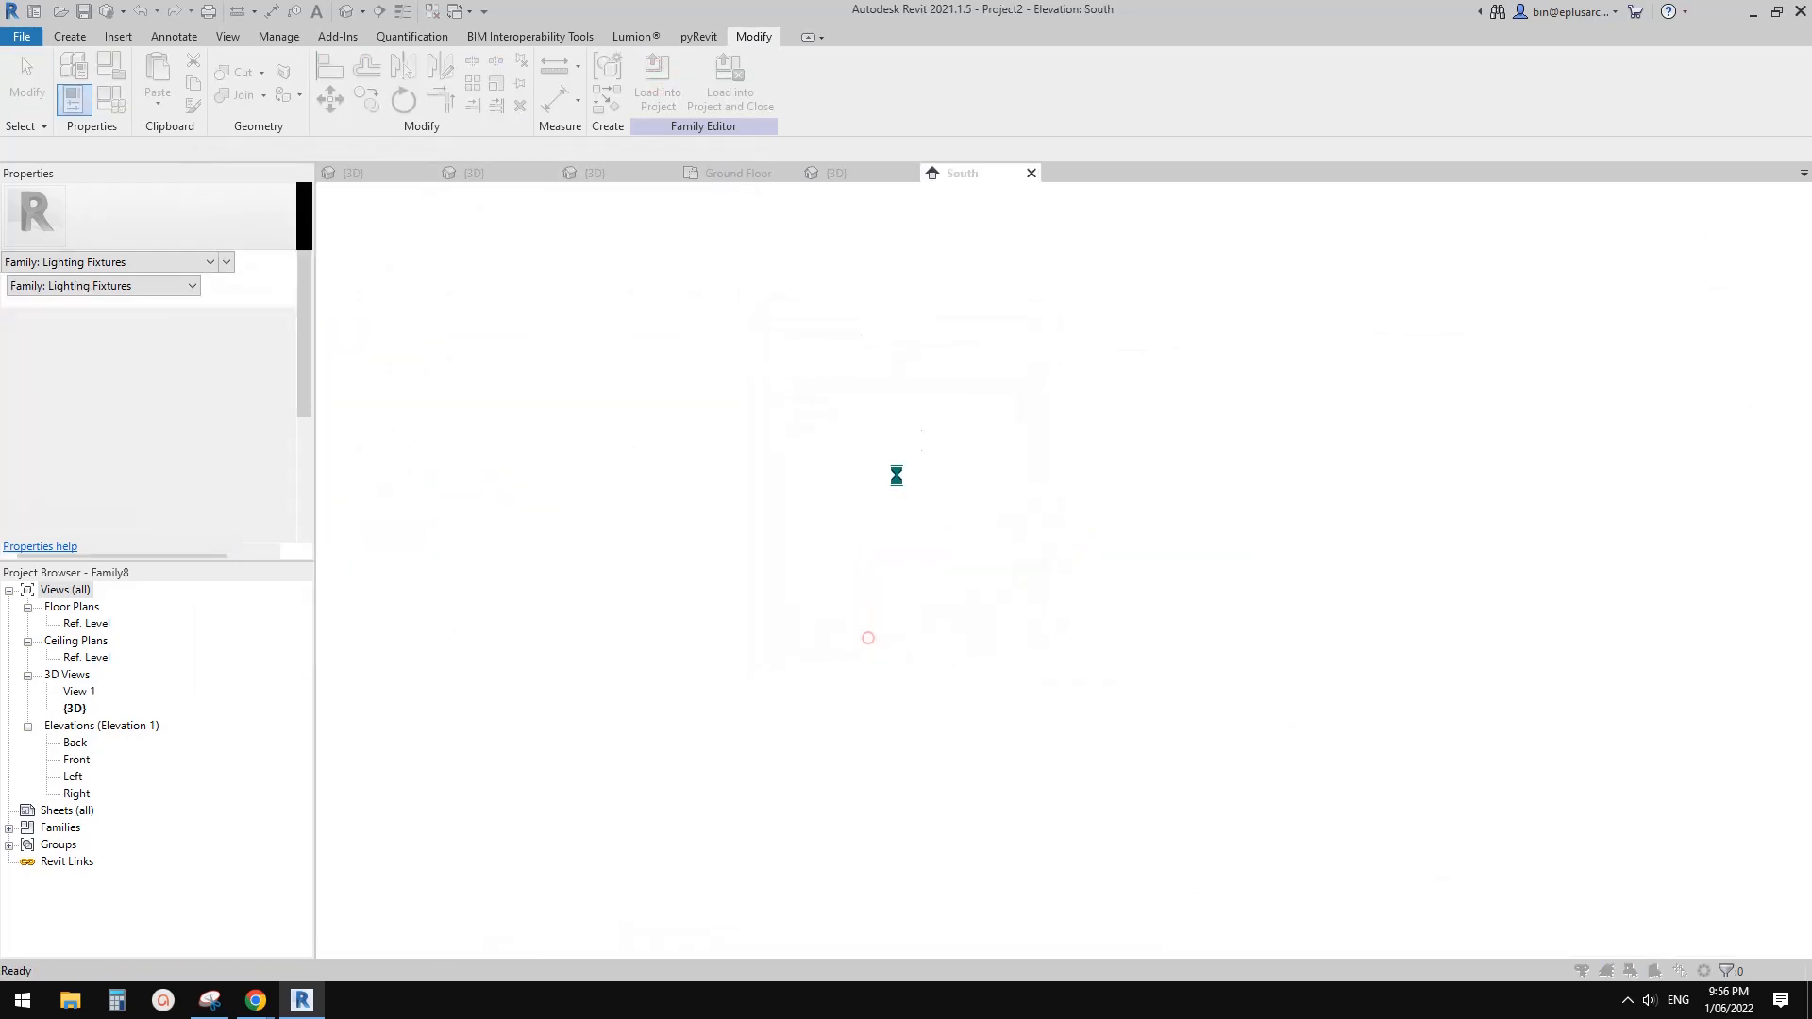
click(887, 437)
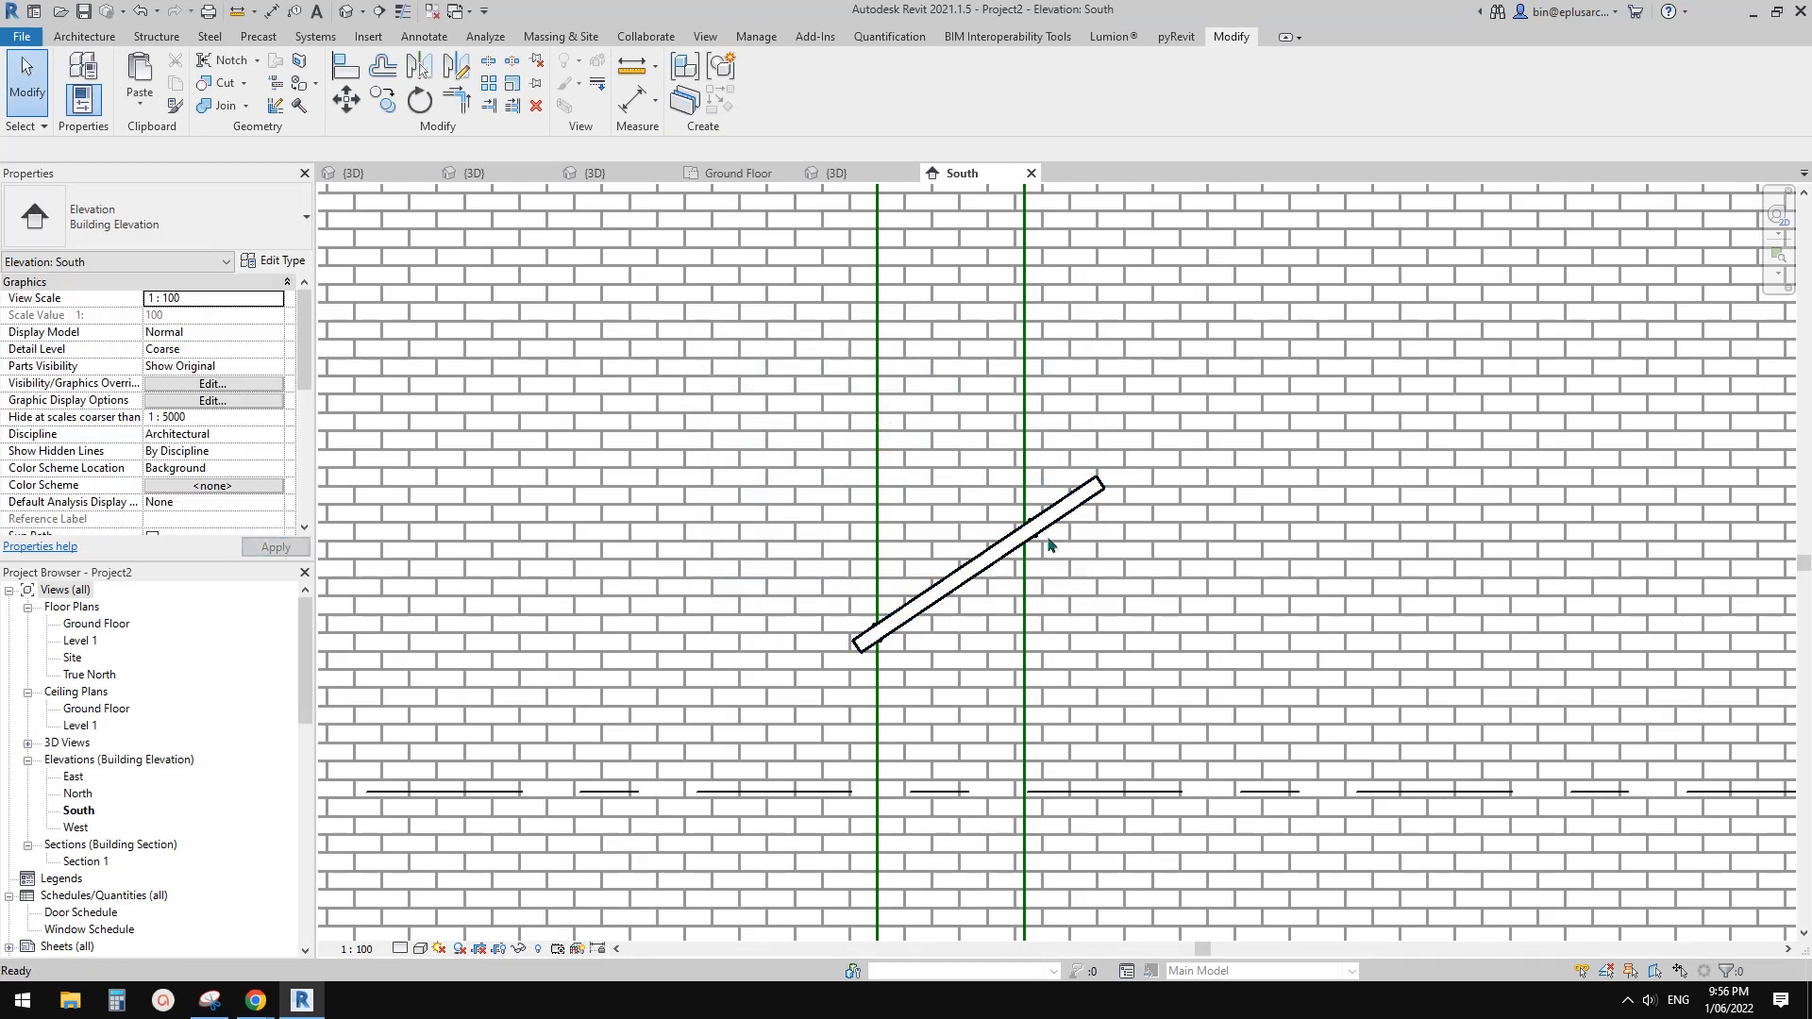
Stretch the fixture's tube width so its second bracket aligns with the right-hand vertical model line on the wall.
click(1015, 549)
scroll(893, 670, up, 1)
mouse_move(894, 670)
middle_down()
mouse_move(938, 653)
mouse_move(936, 617)
middle_up()
scroll(937, 618, down, 1)
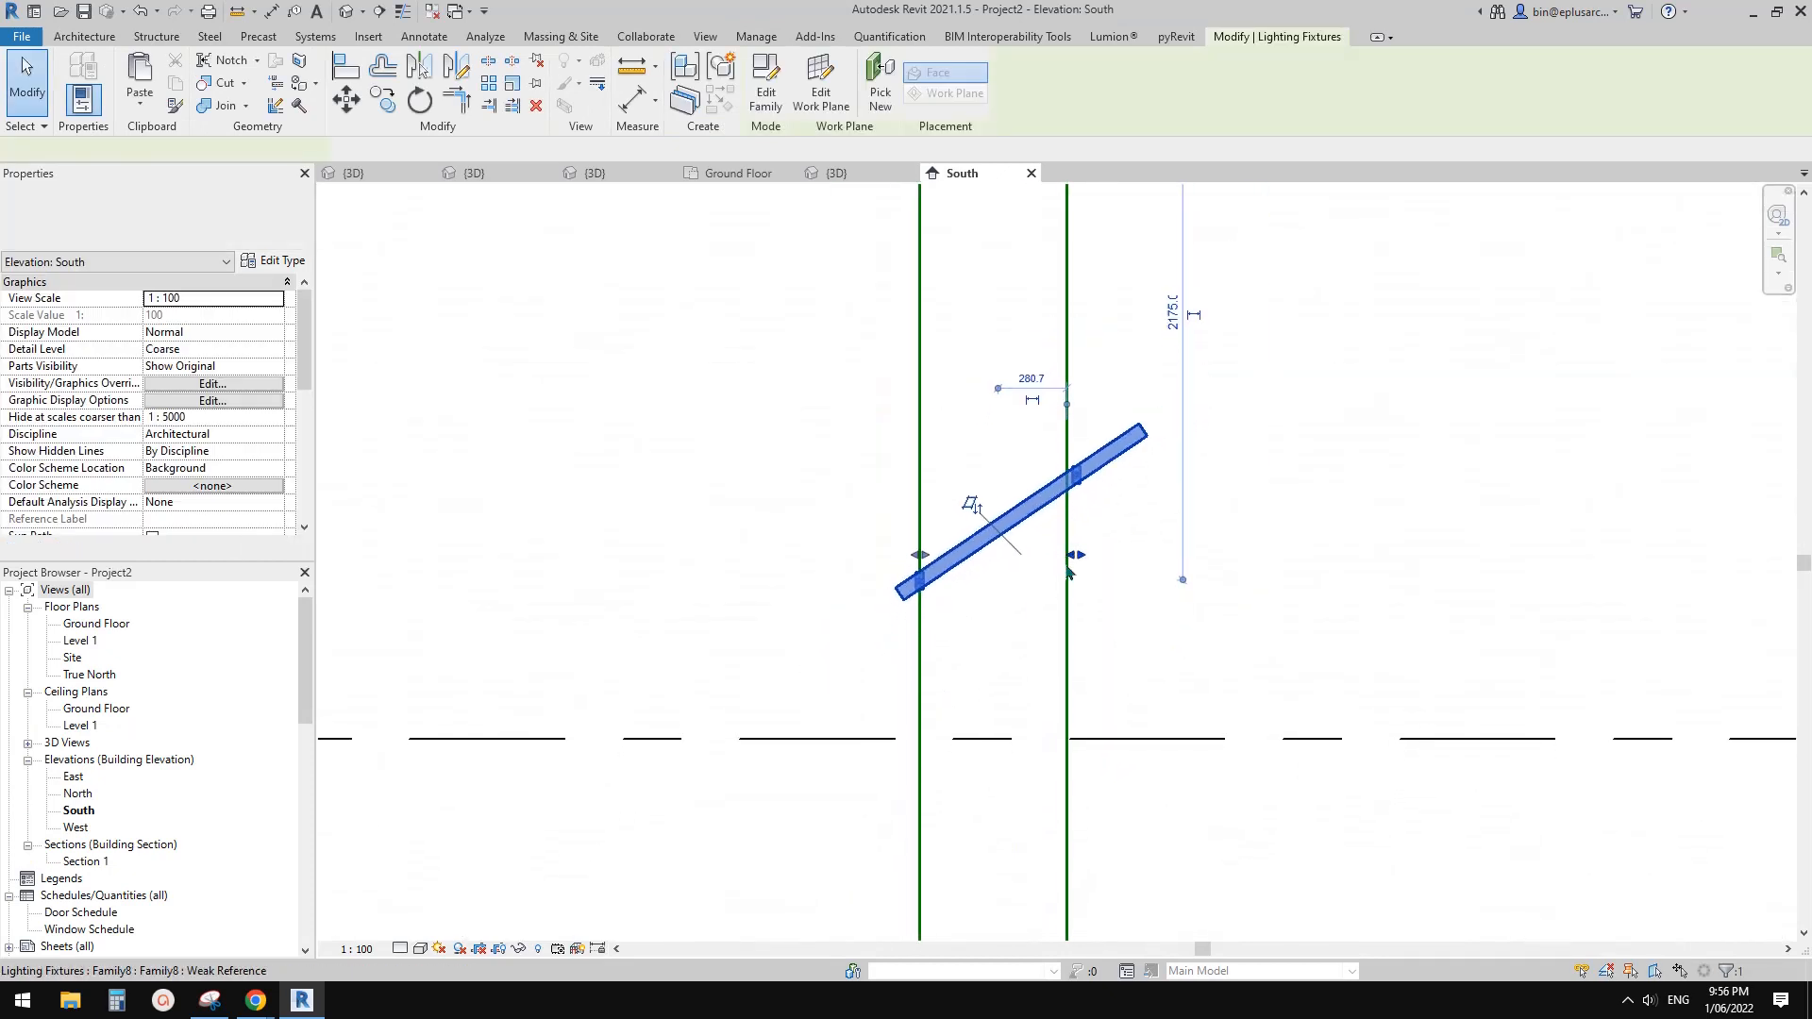
drag(1076, 555, 1084, 562)
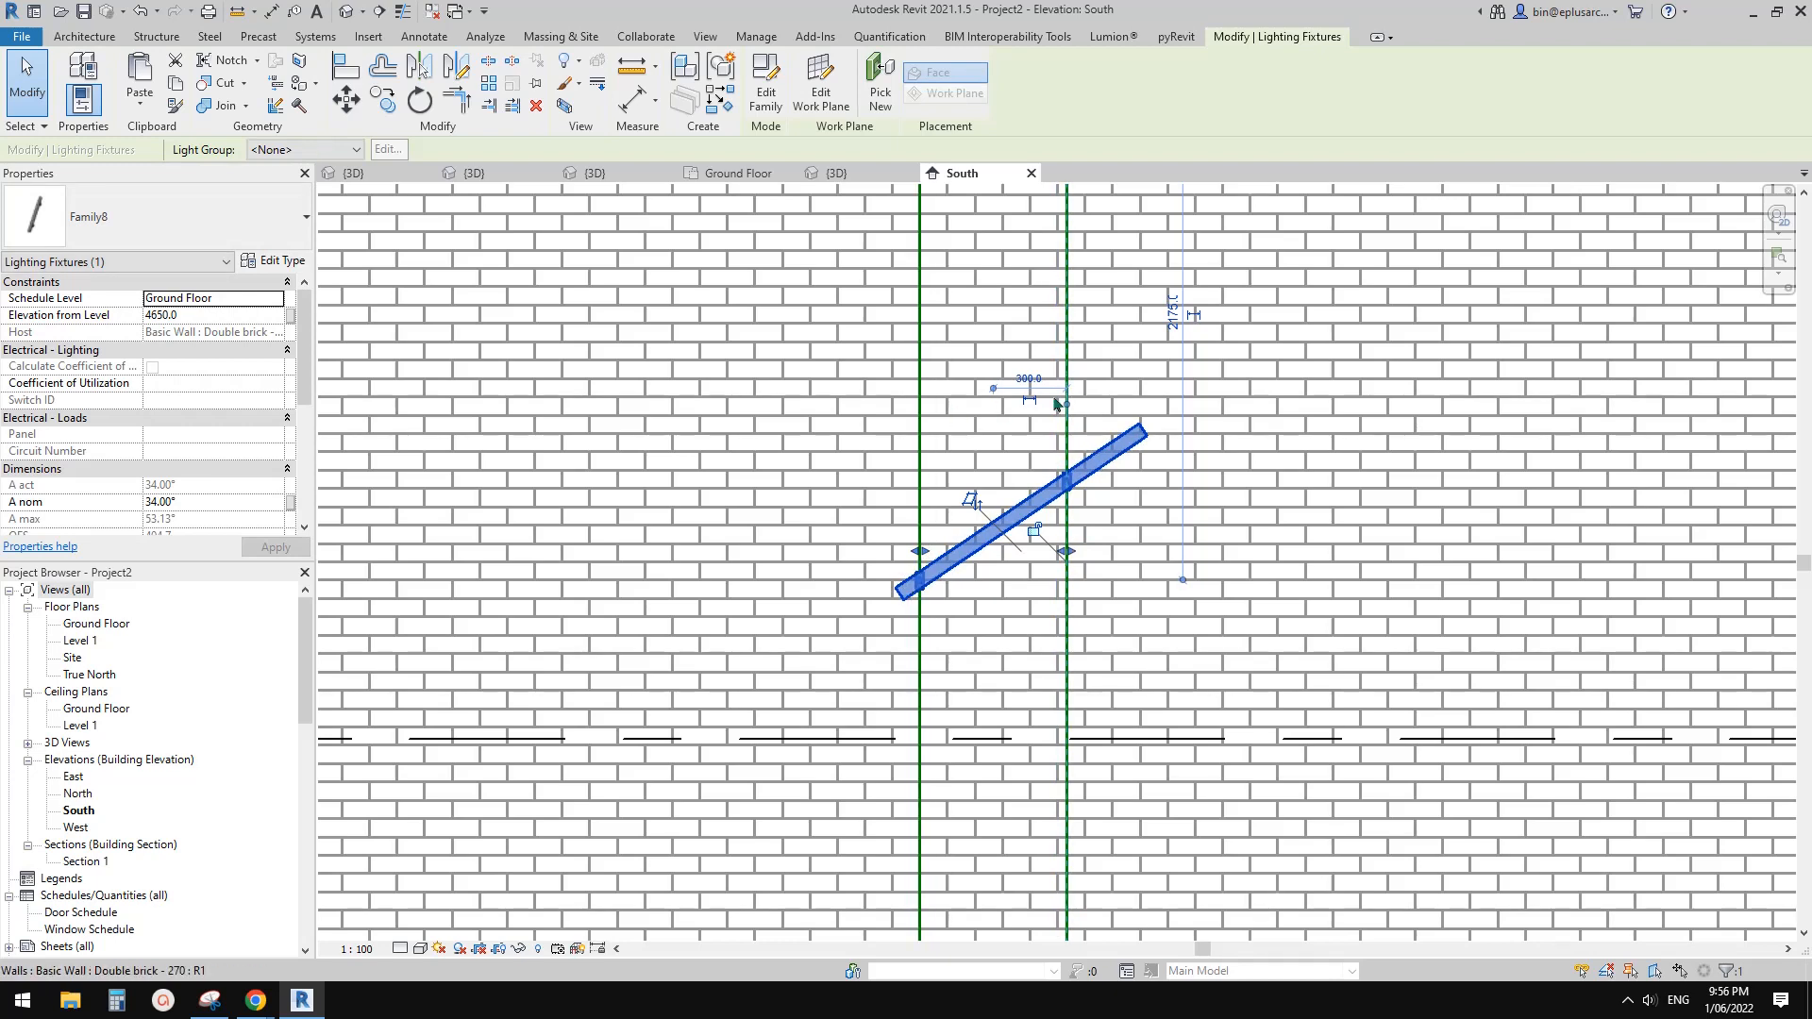
key(Escape)
Test the fixture's A nom angle at 20° and 0° with the brackets aligned to the two lines.
scroll(1019, 500, up, 1)
click(1056, 498)
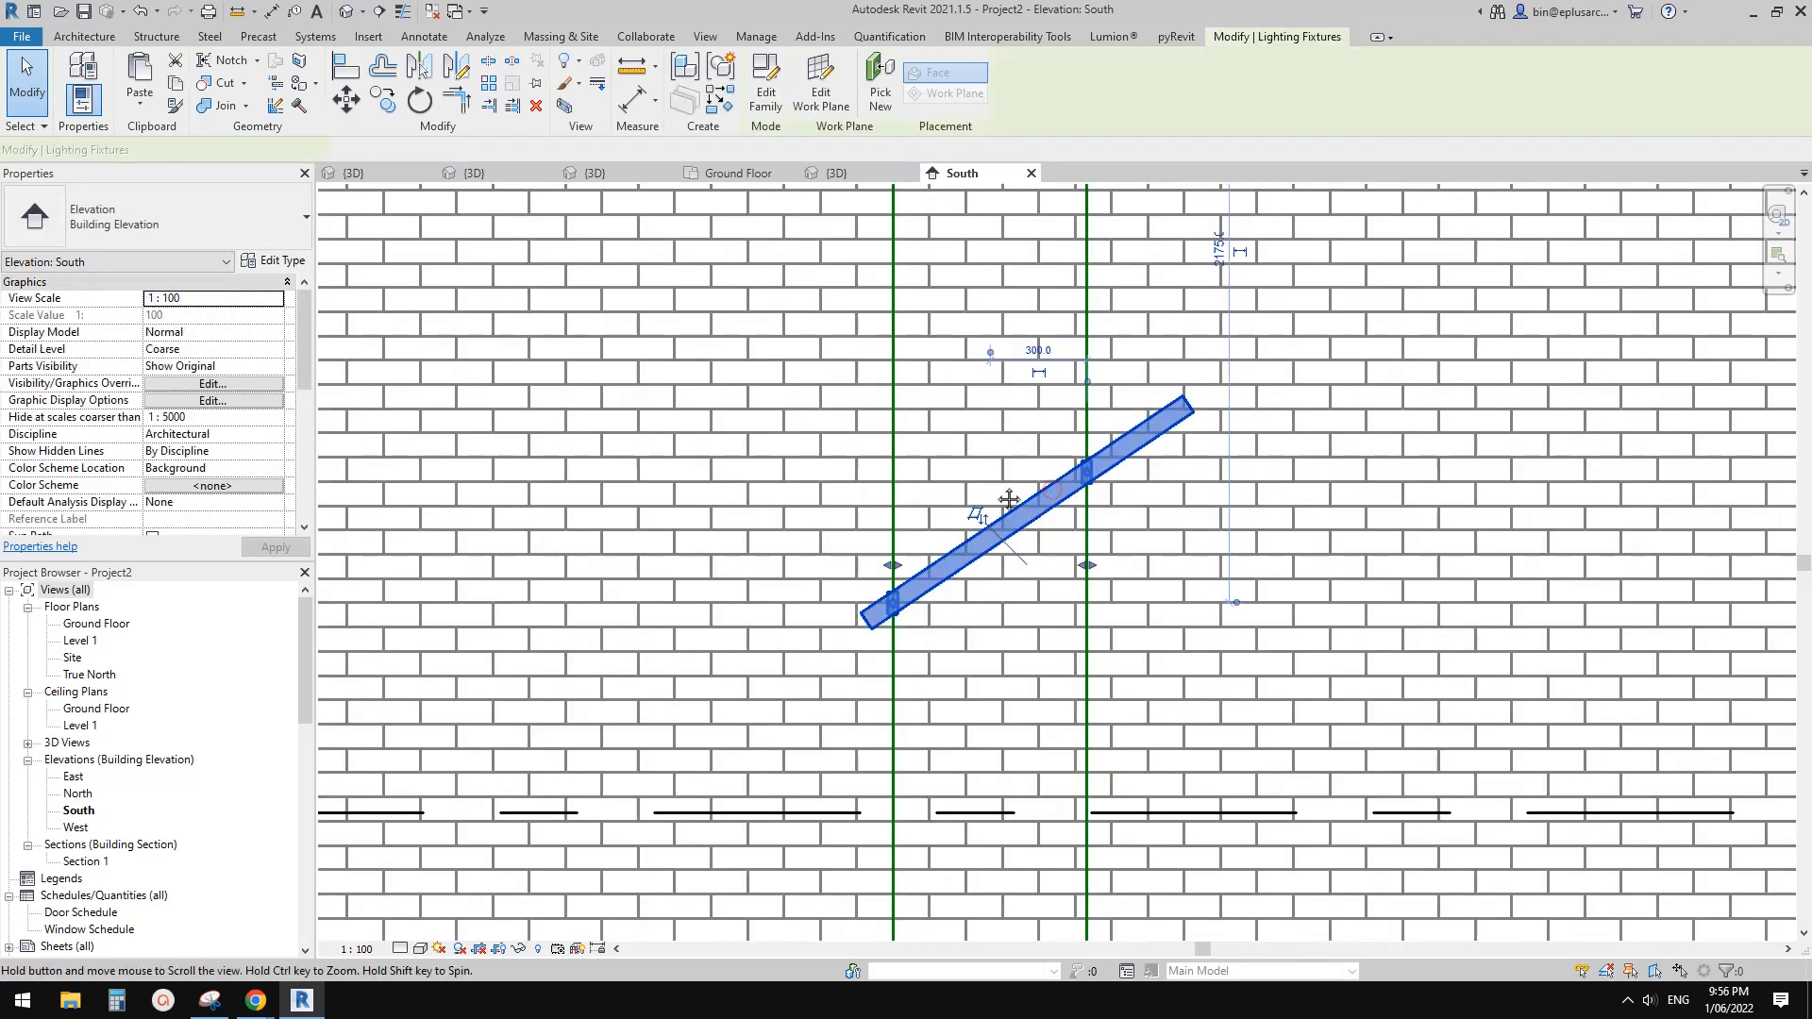
middle_drag(1080, 542, 1239, 525)
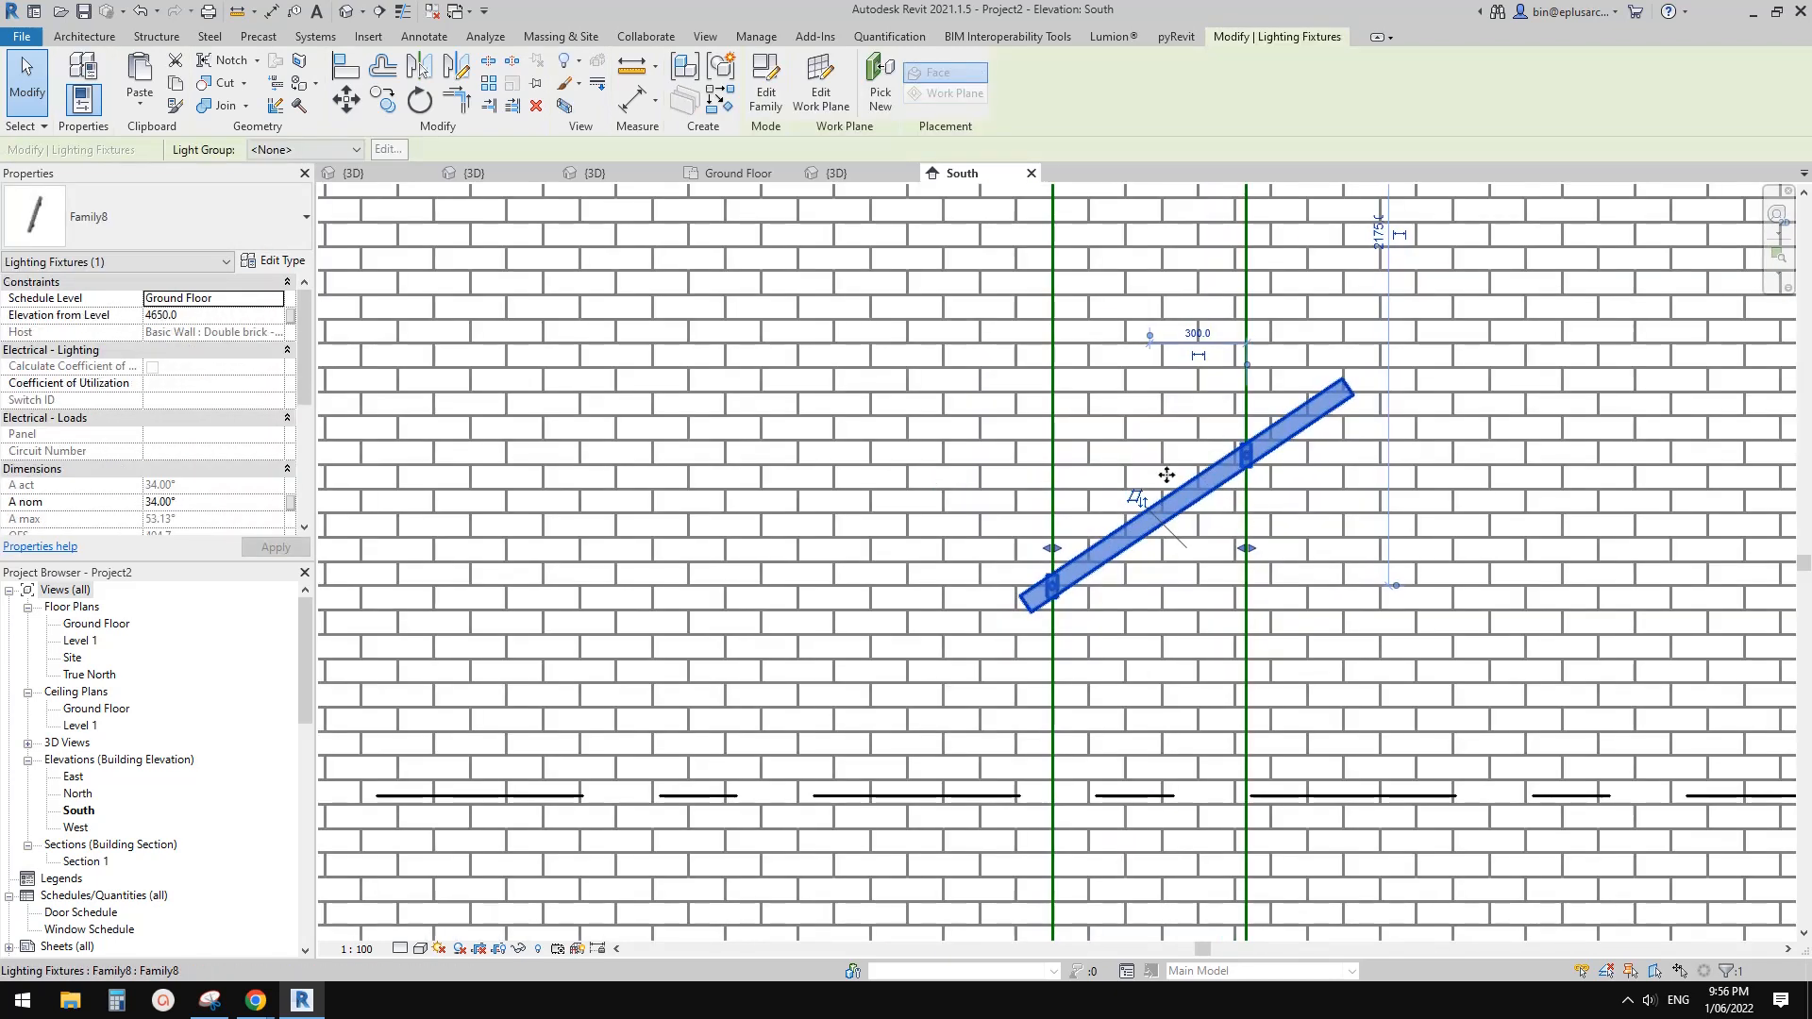
middle_drag(394, 420, 393, 420)
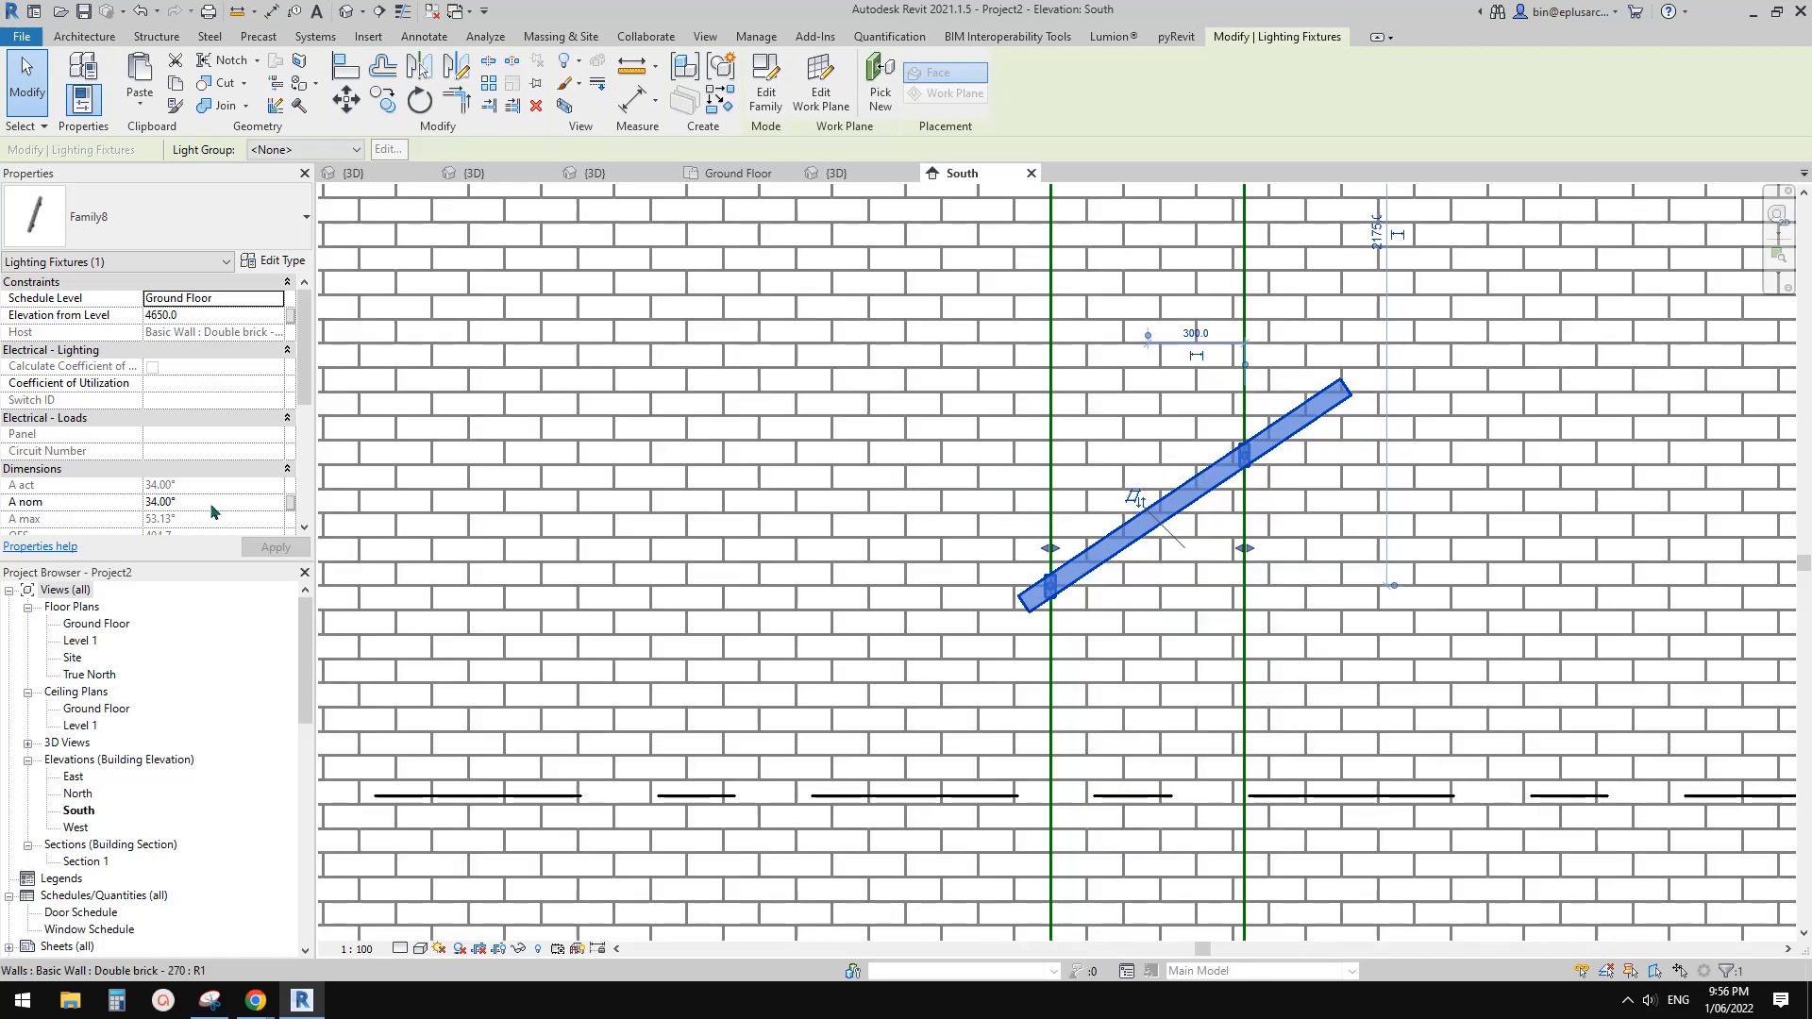
key(Return)
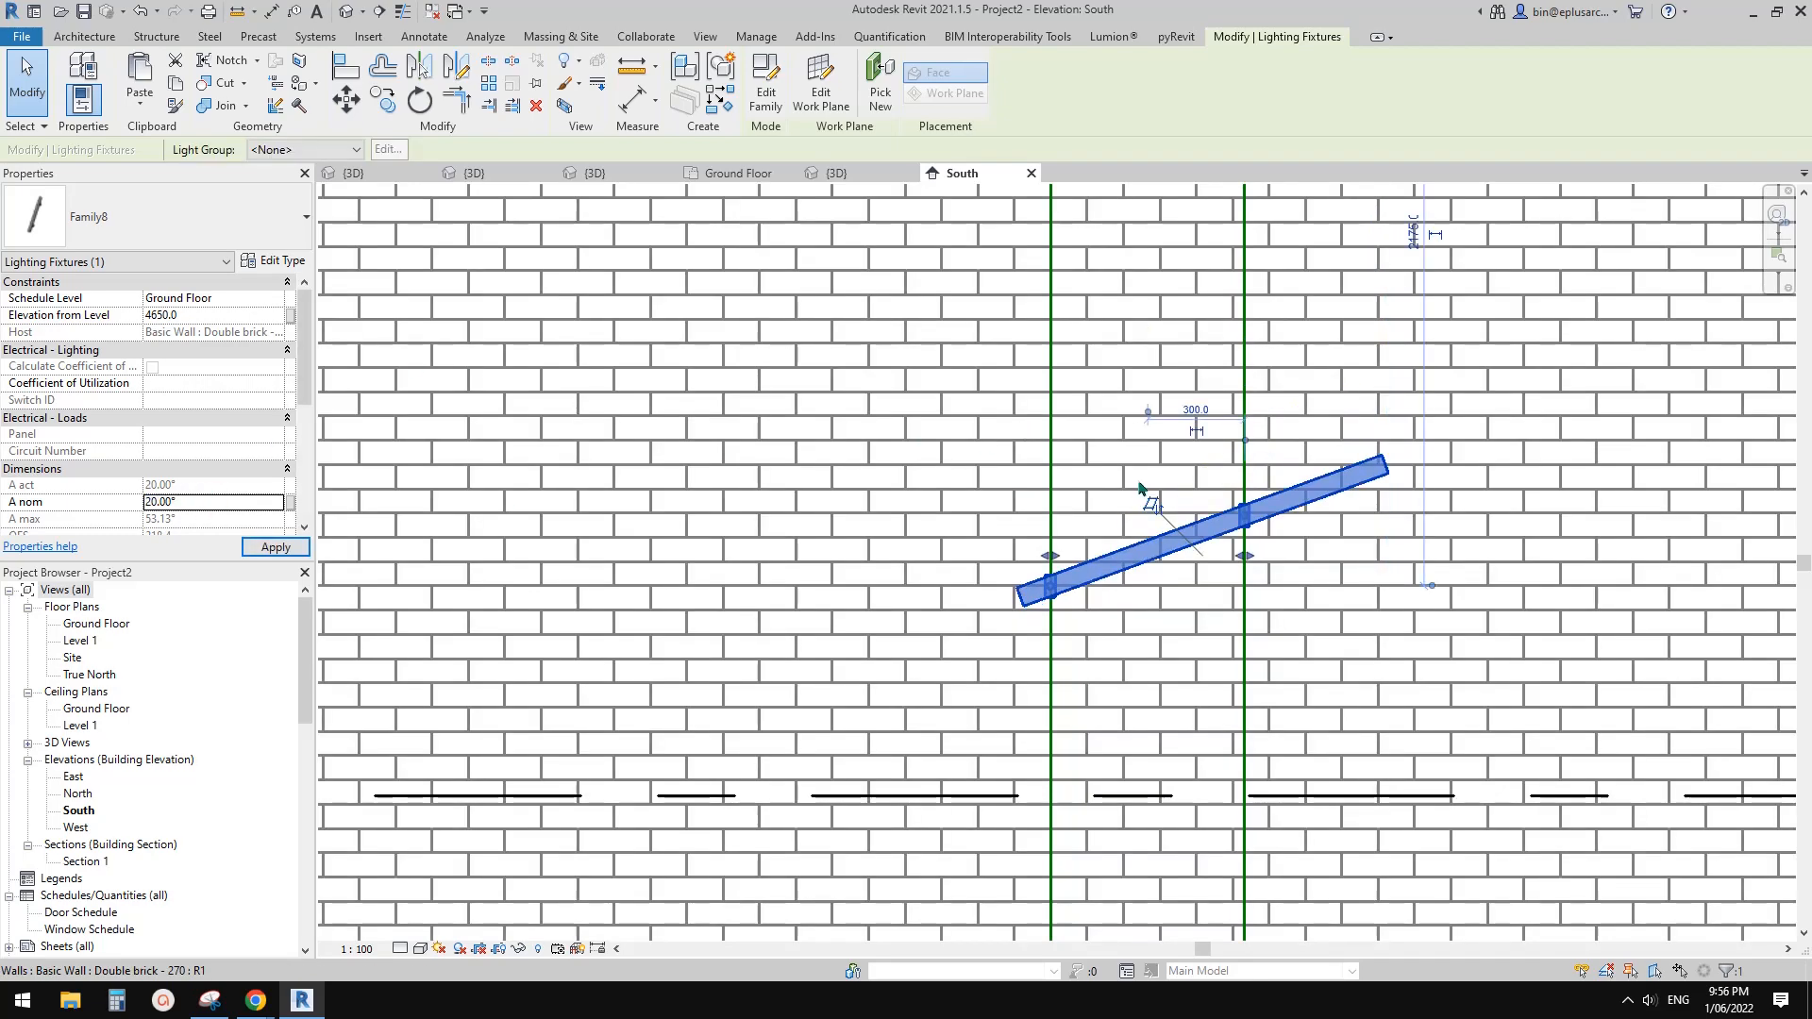
click(248, 504)
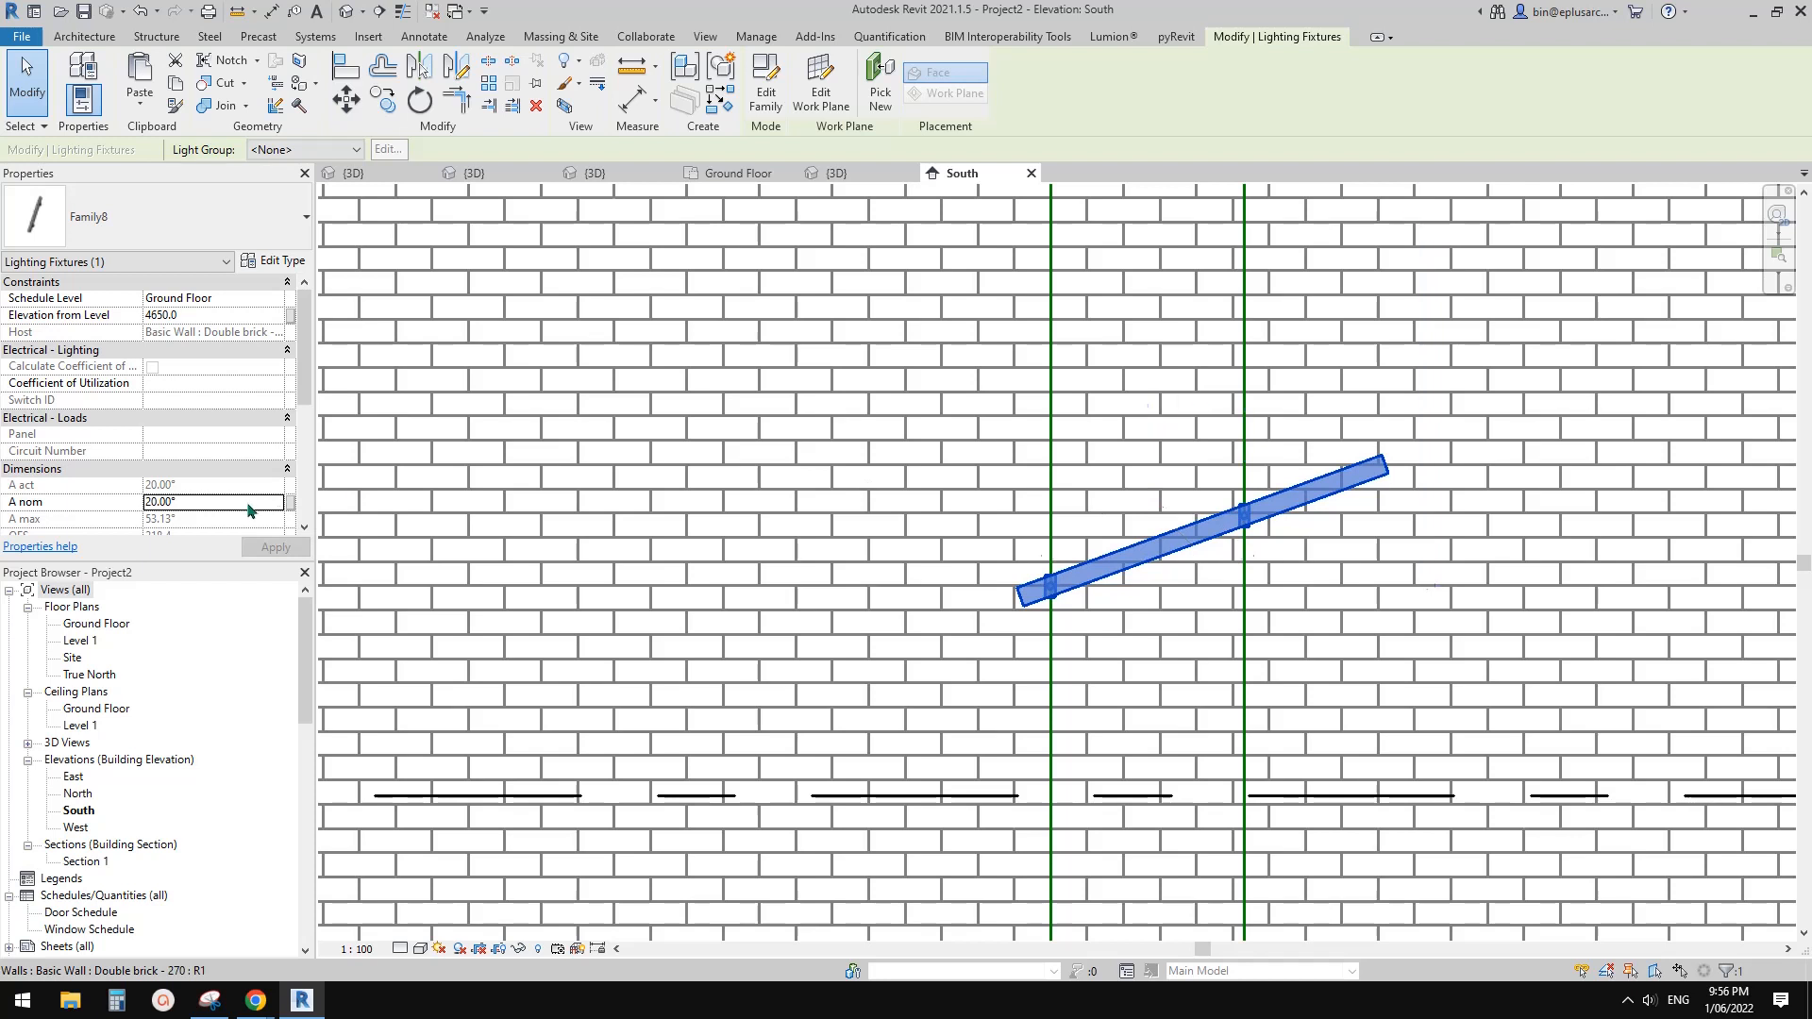
text(0)
key(Return)
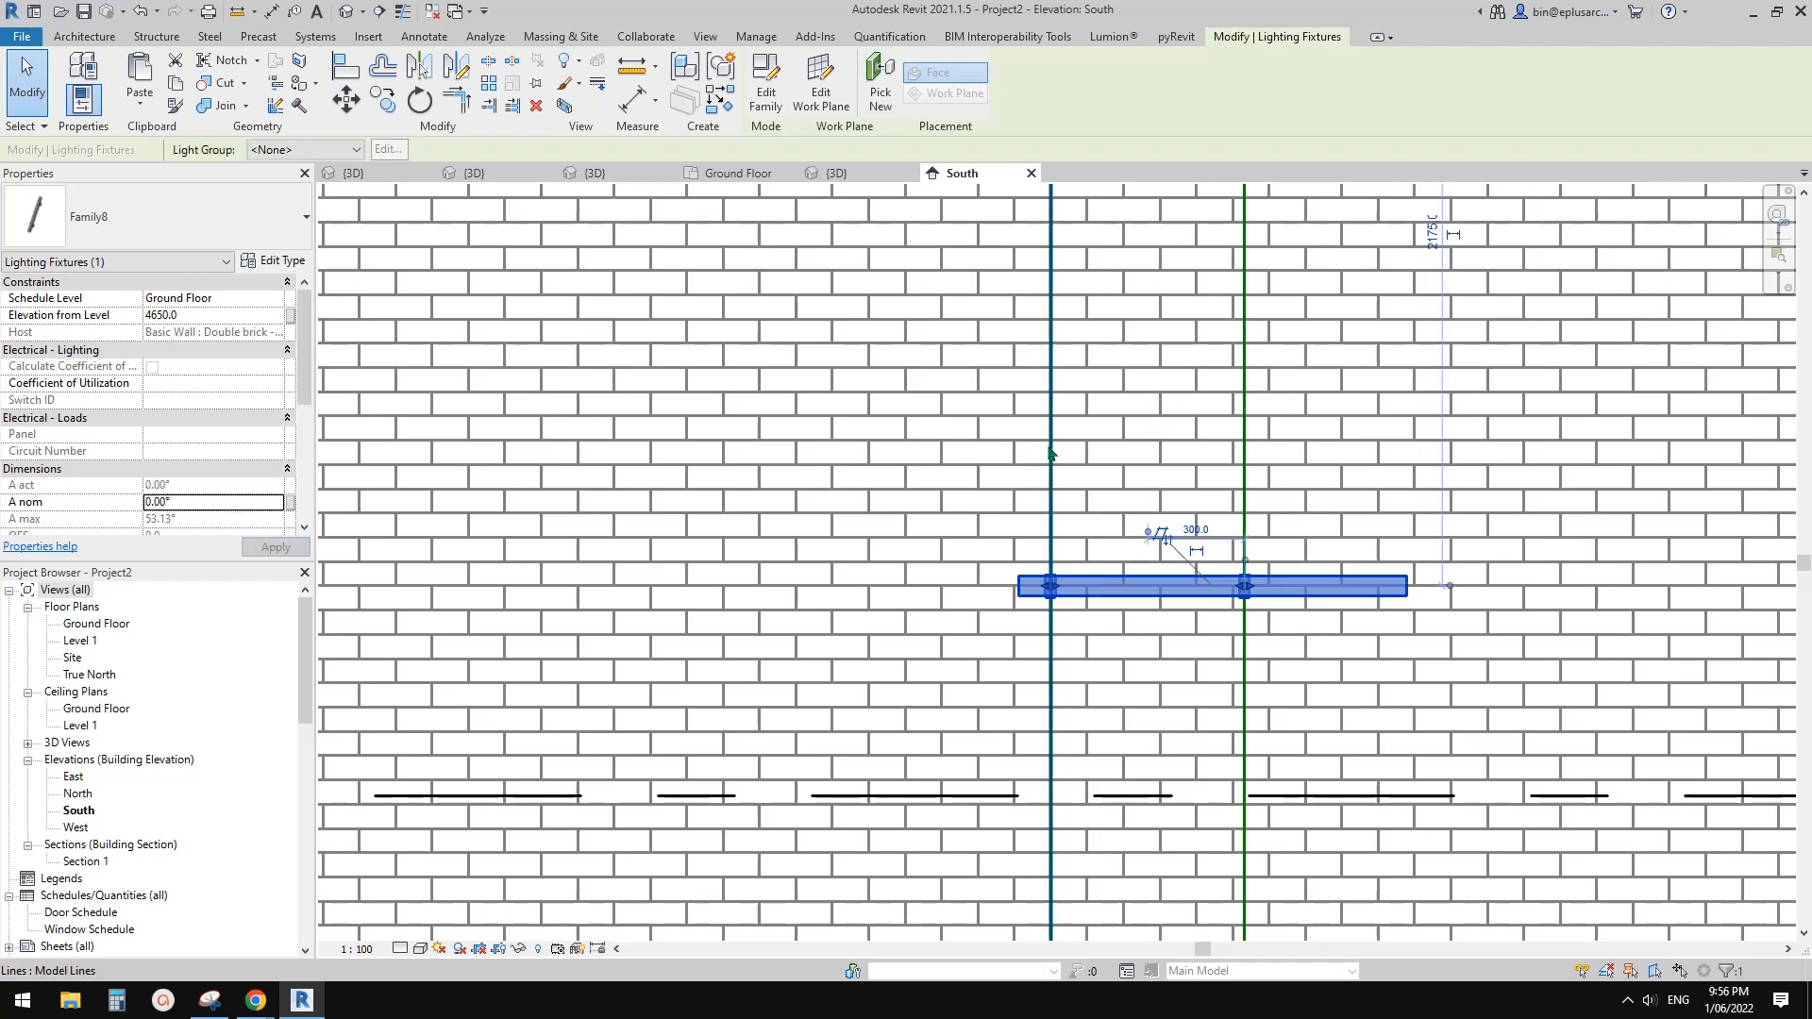
Set the fixture's A nom angle to -30°.
click(237, 503)
text(-30)
key(Return)
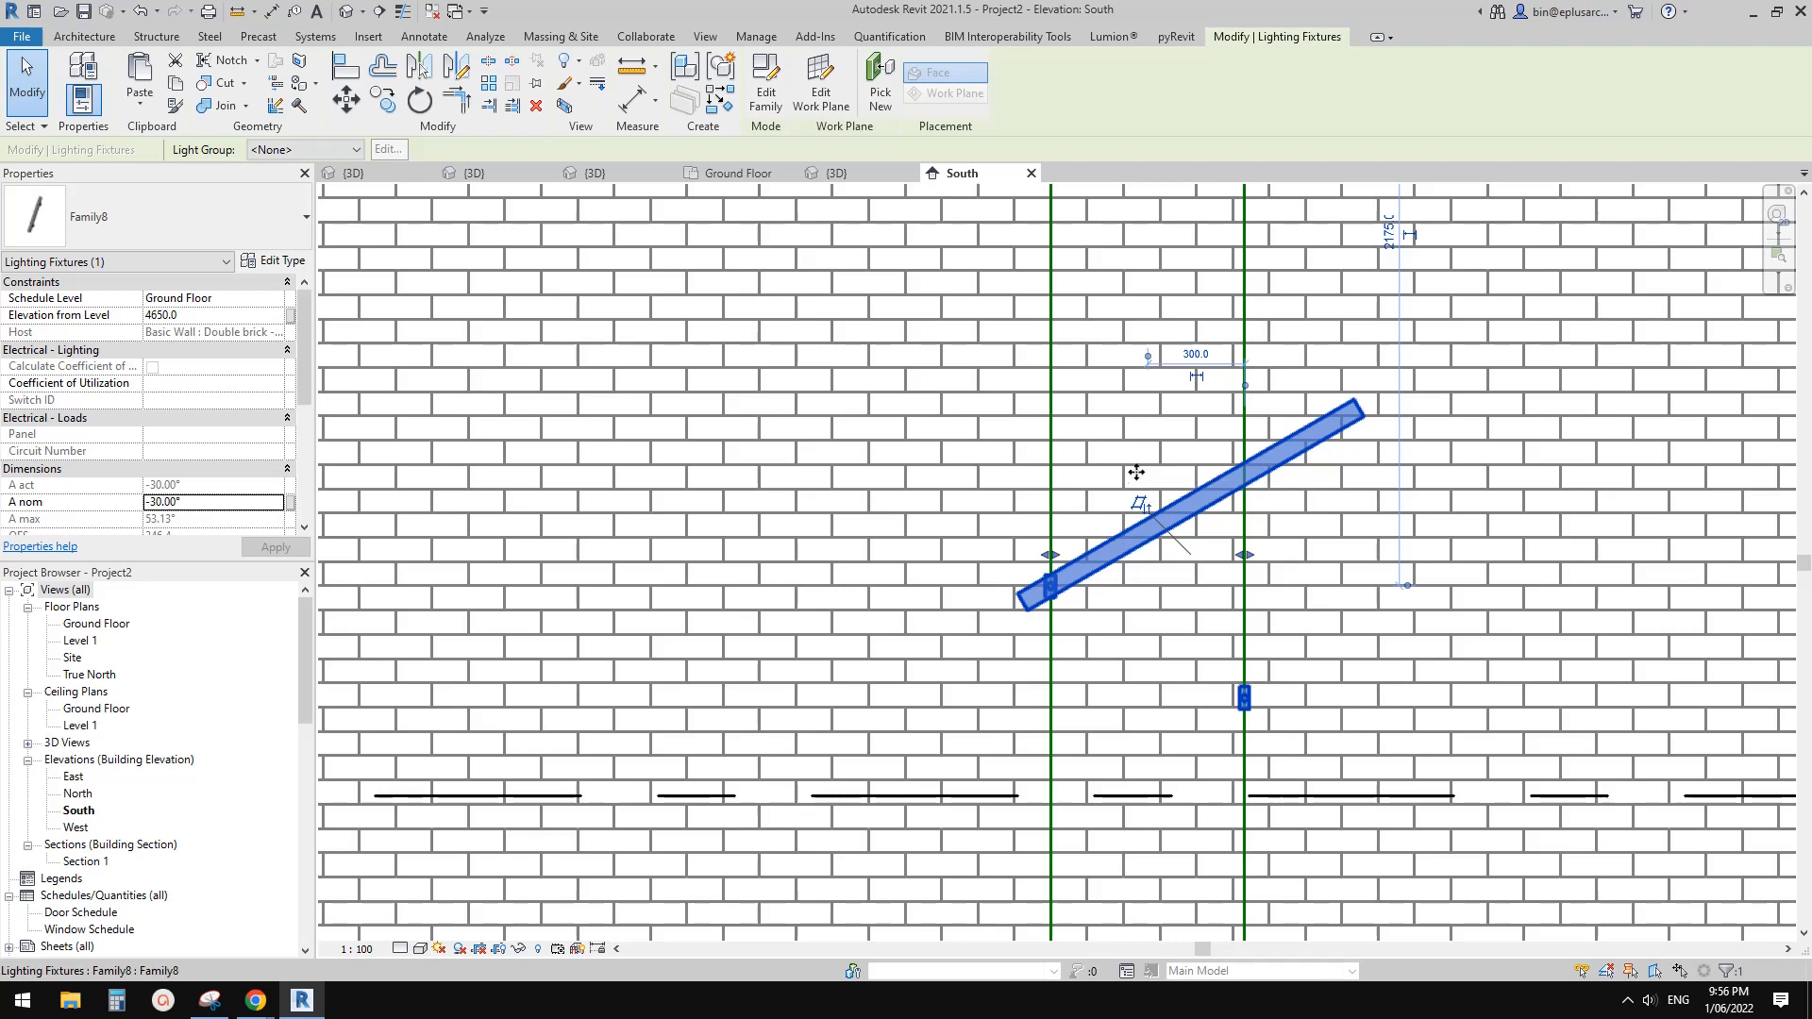
mouse_move(1152, 480)
middle_down()
mouse_move(1209, 486)
mouse_move(1166, 514)
middle_up()
key(Escape)
Open the selected fixture's family for editing and bring up the dimension formulas in its Family Types.
click(1189, 502)
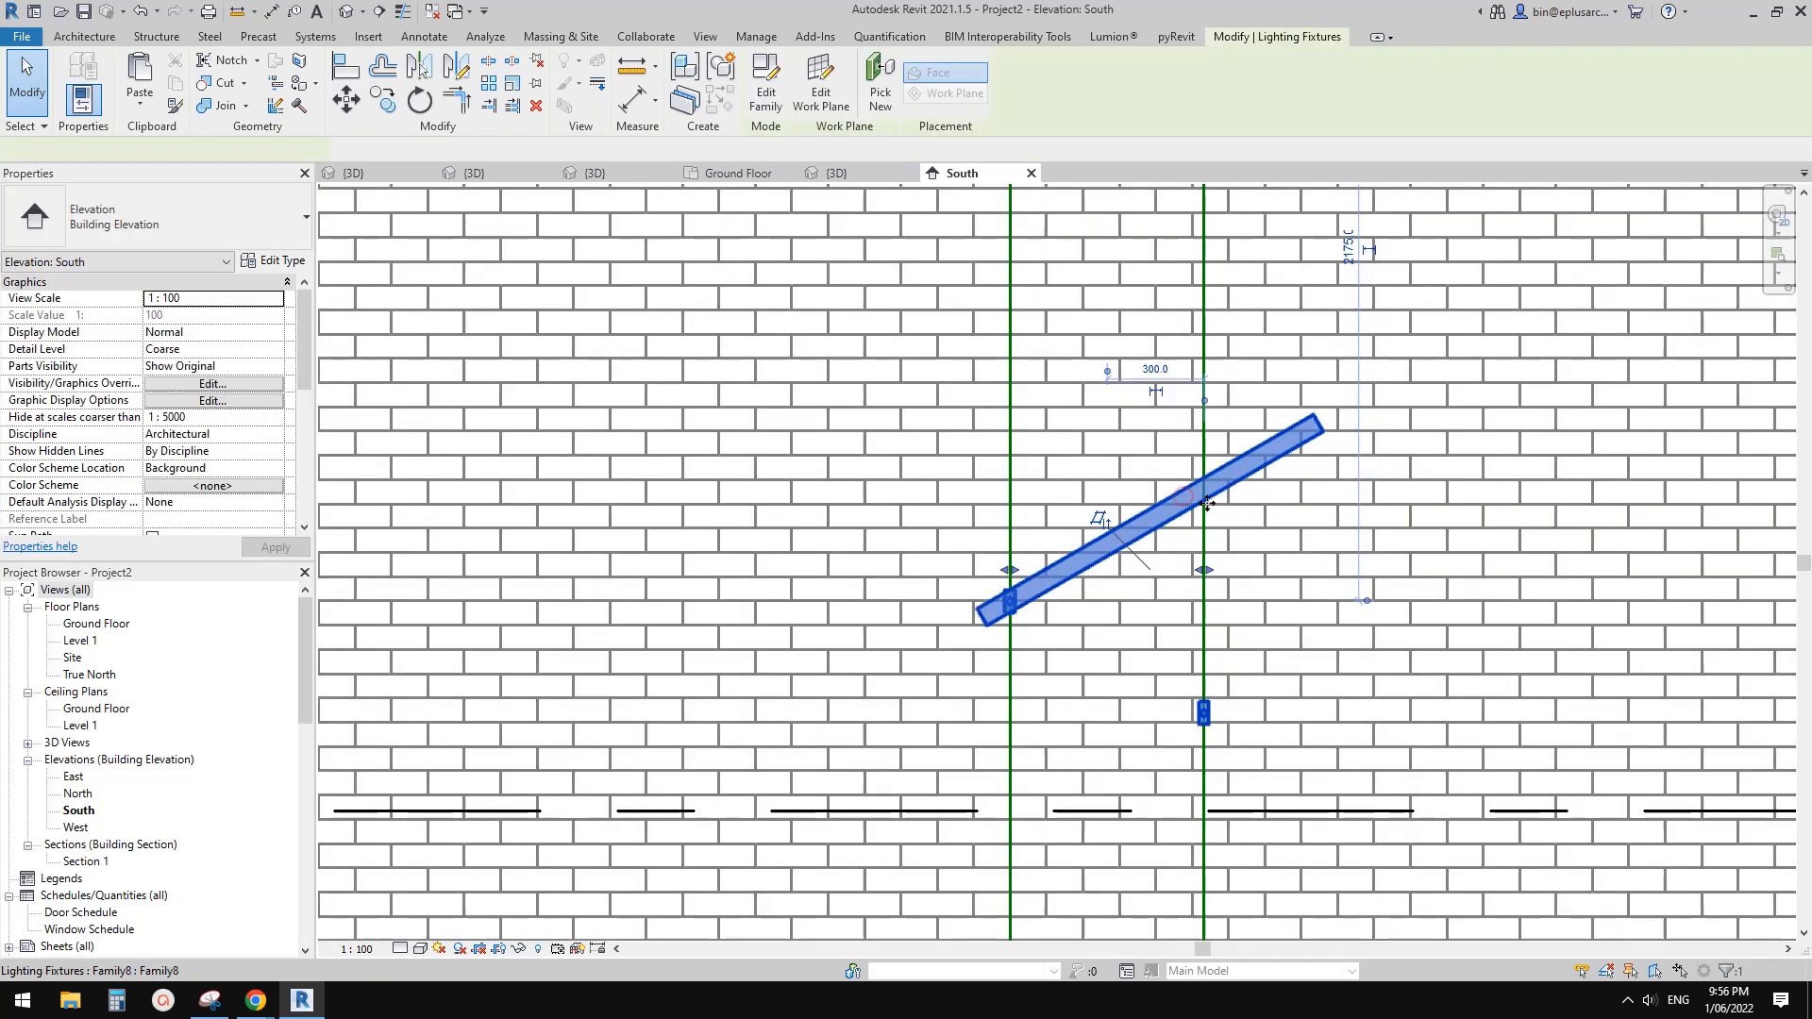
click(779, 112)
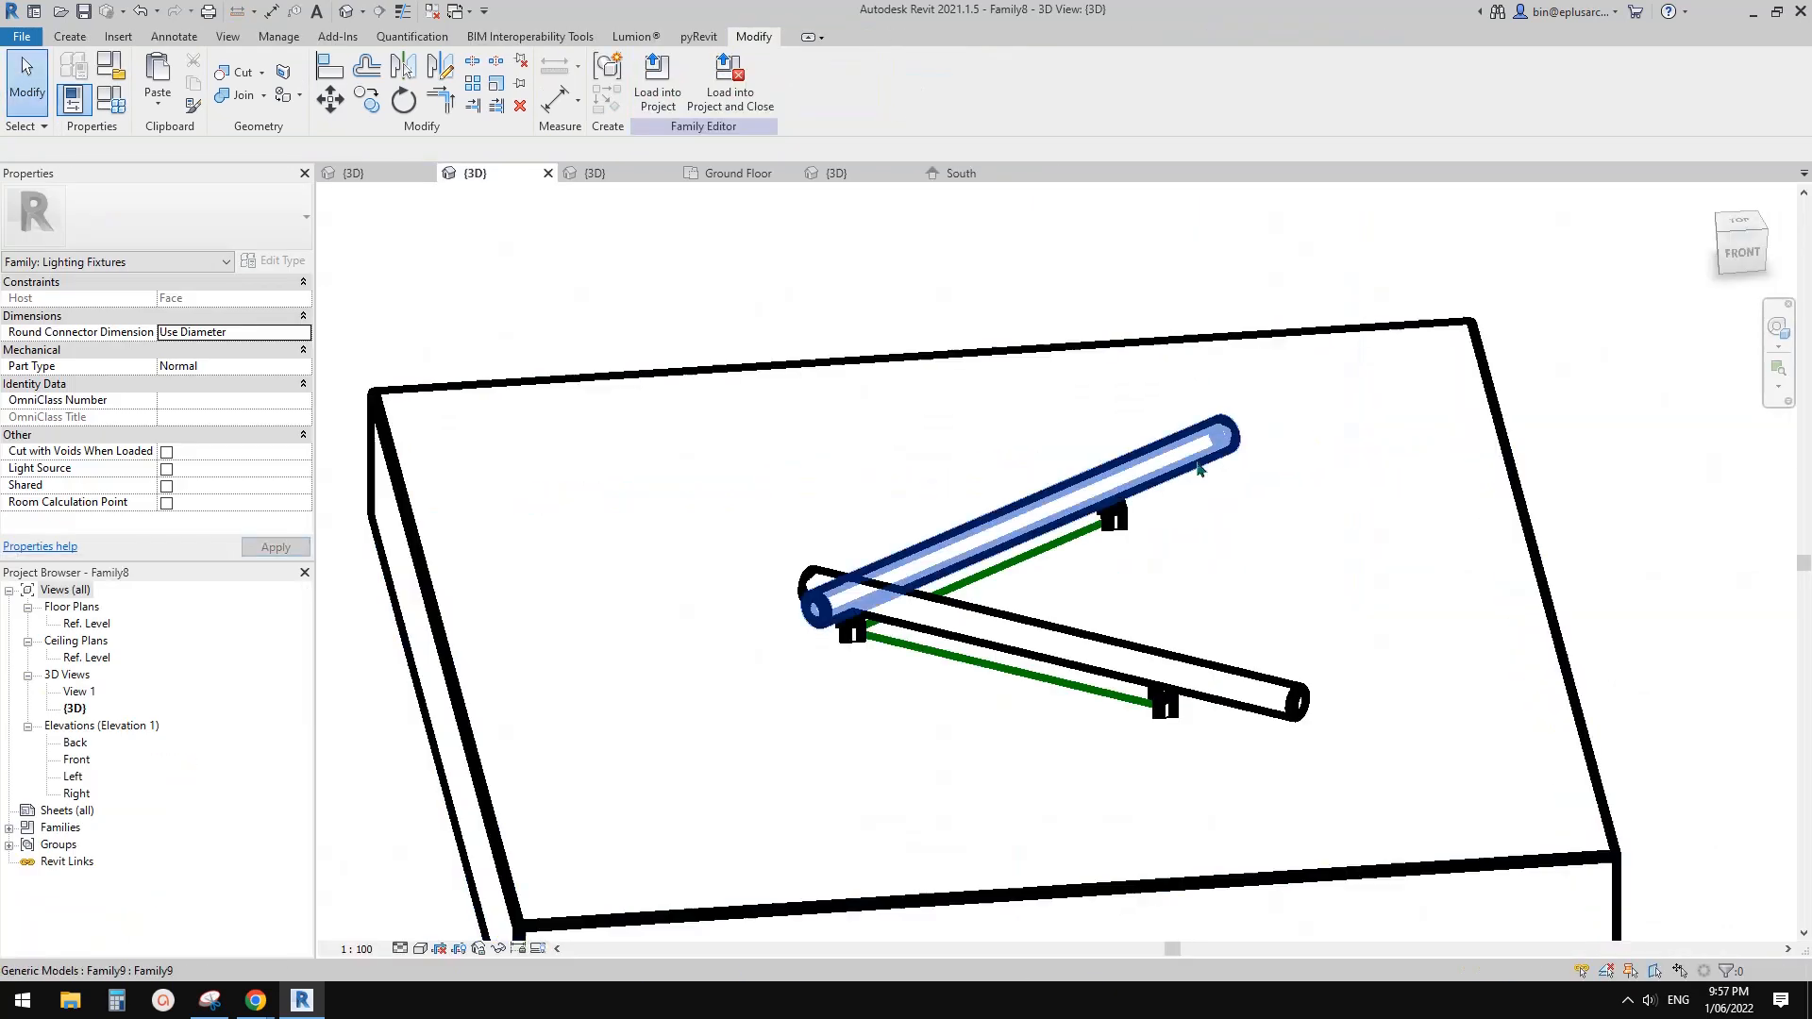
shift+middle_drag(1073, 423, 1248, 536)
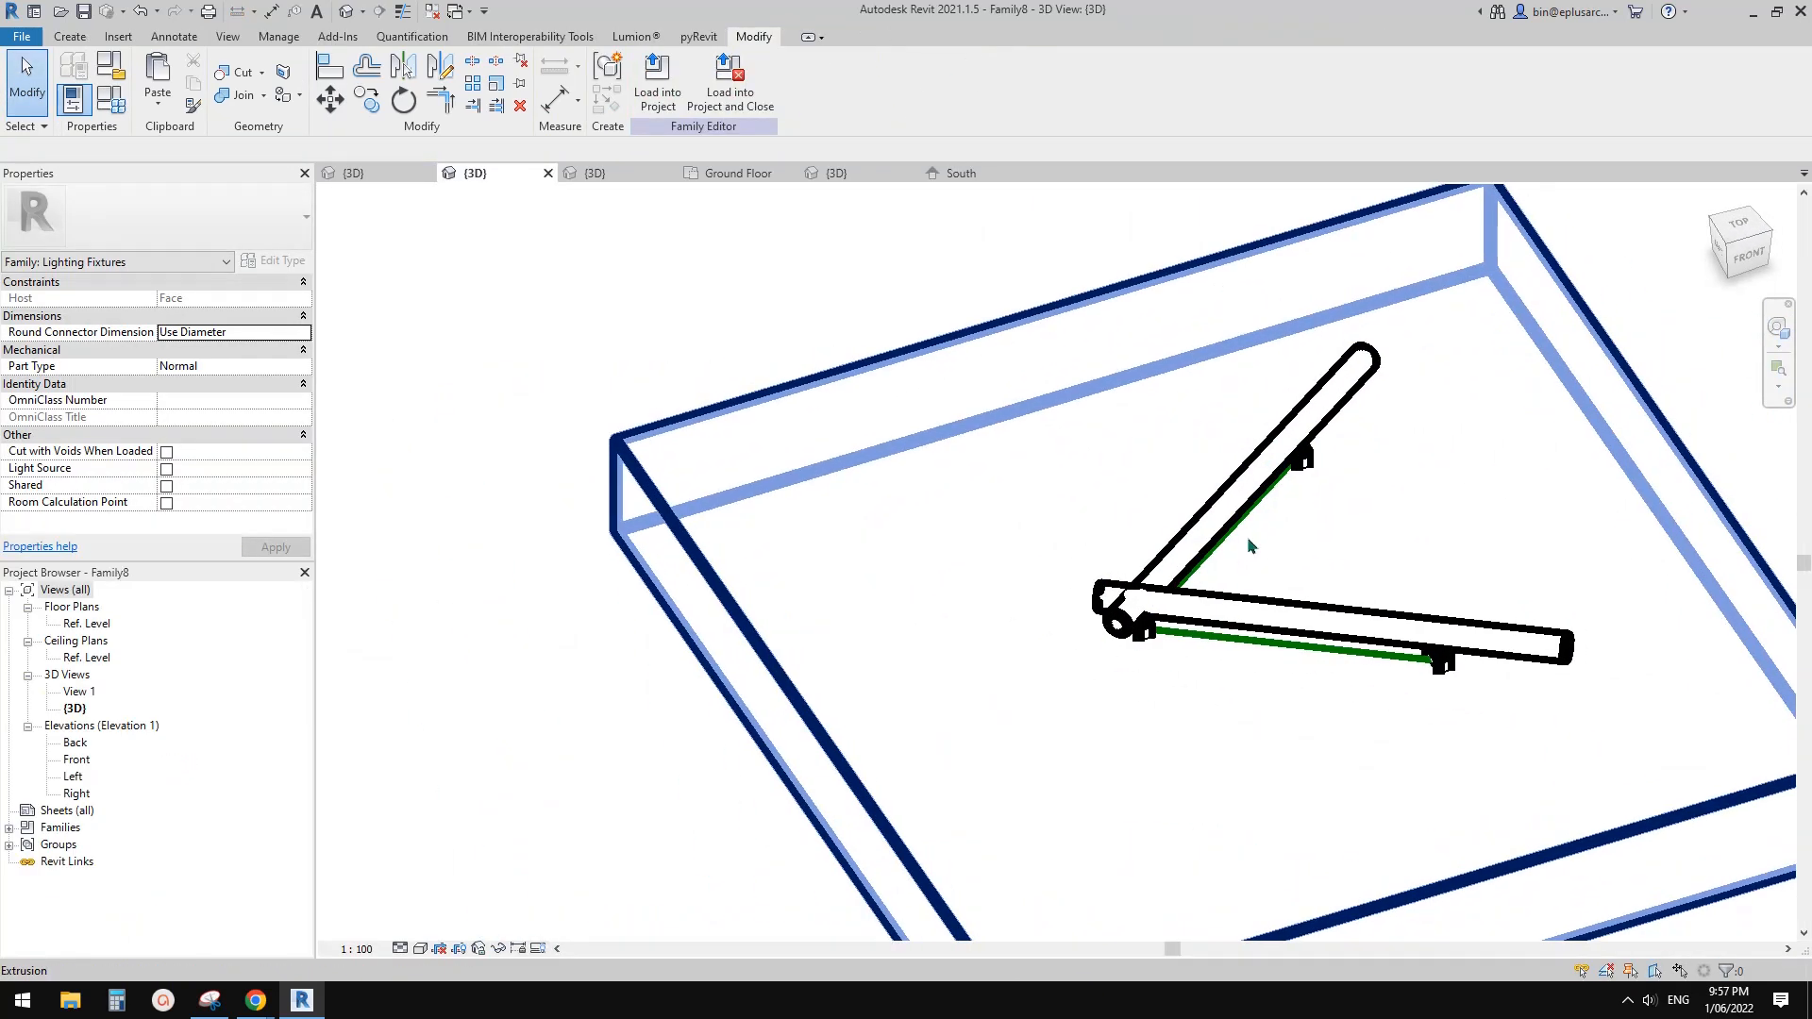
click(122, 104)
scroll(517, 539, down, 3)
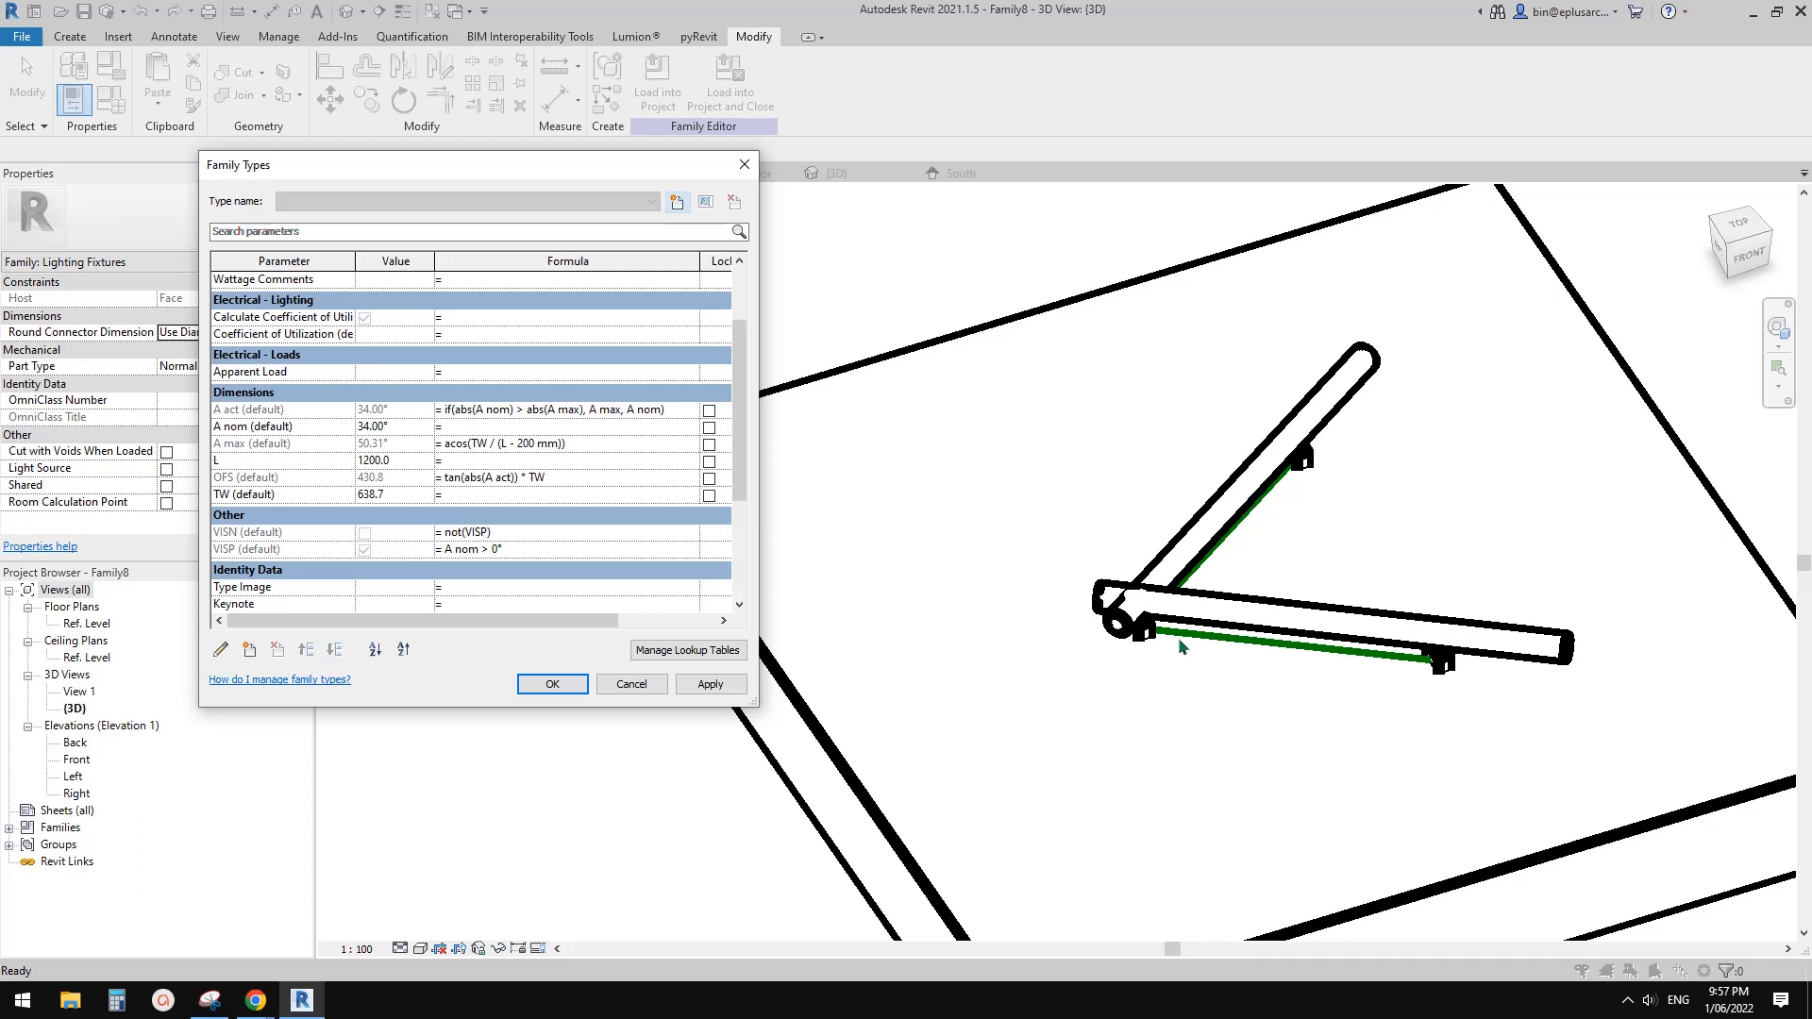
click(1628, 1001)
click(1573, 896)
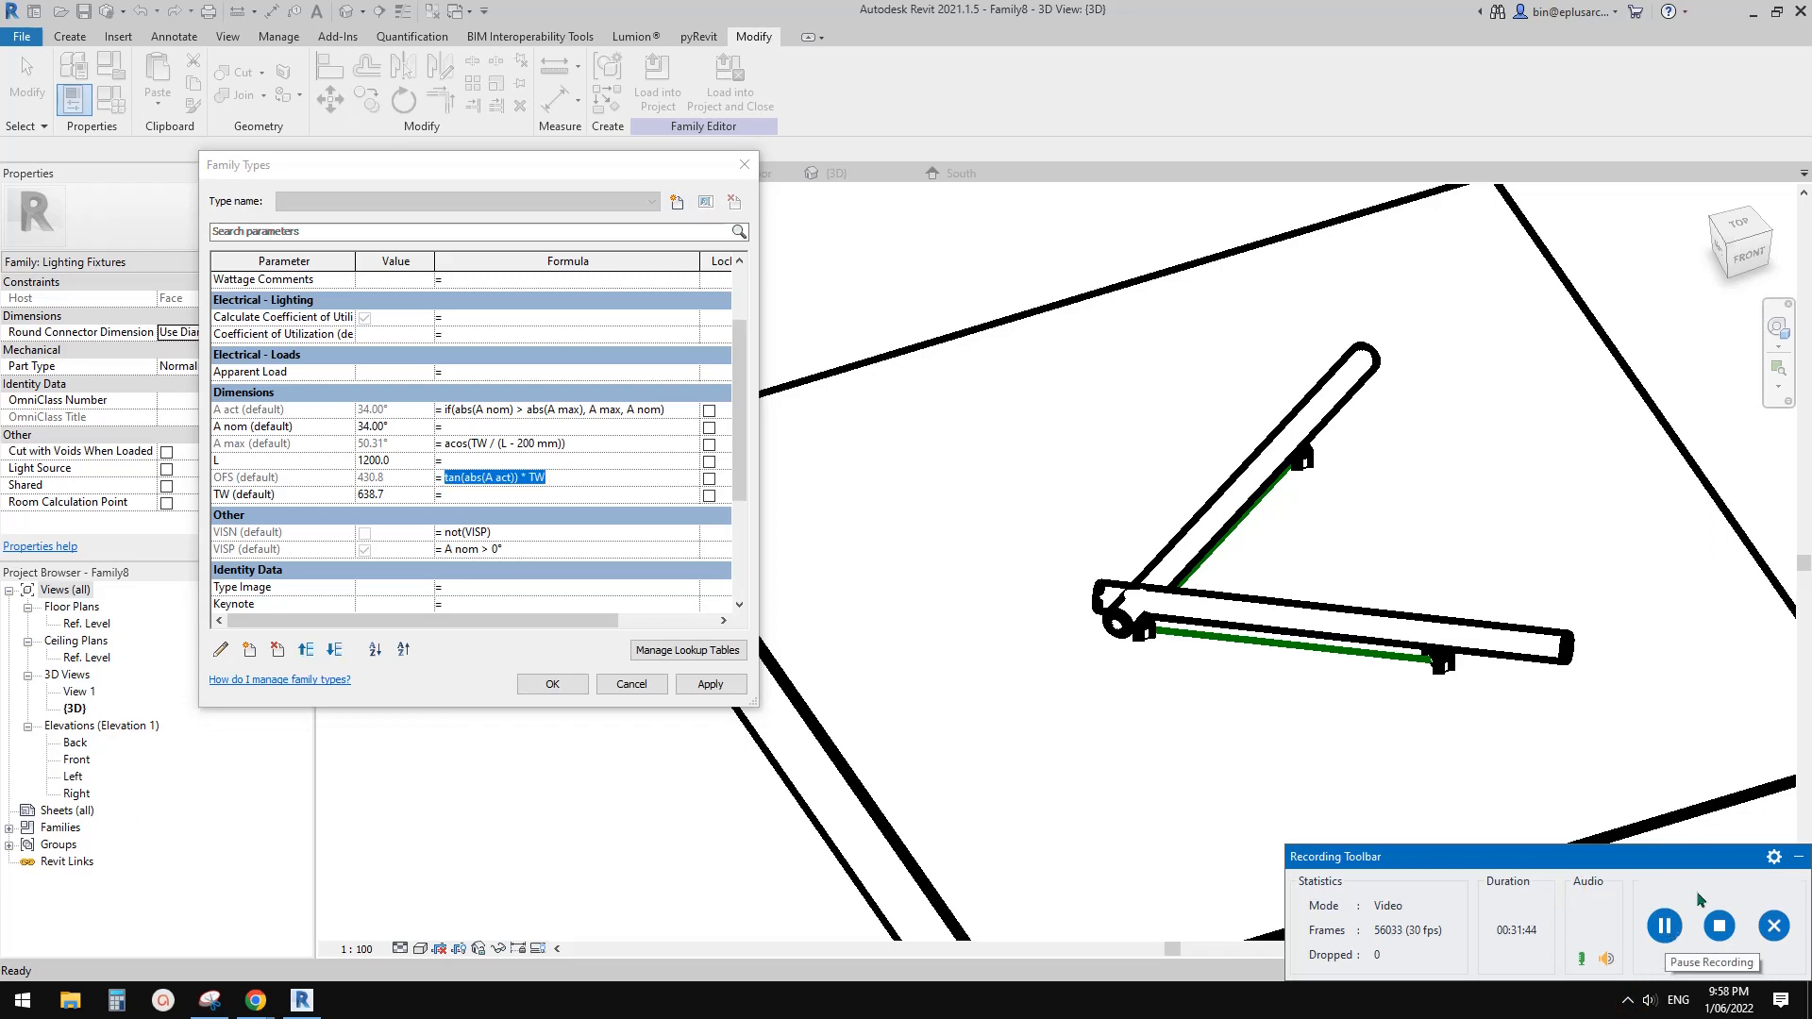
click(1797, 859)
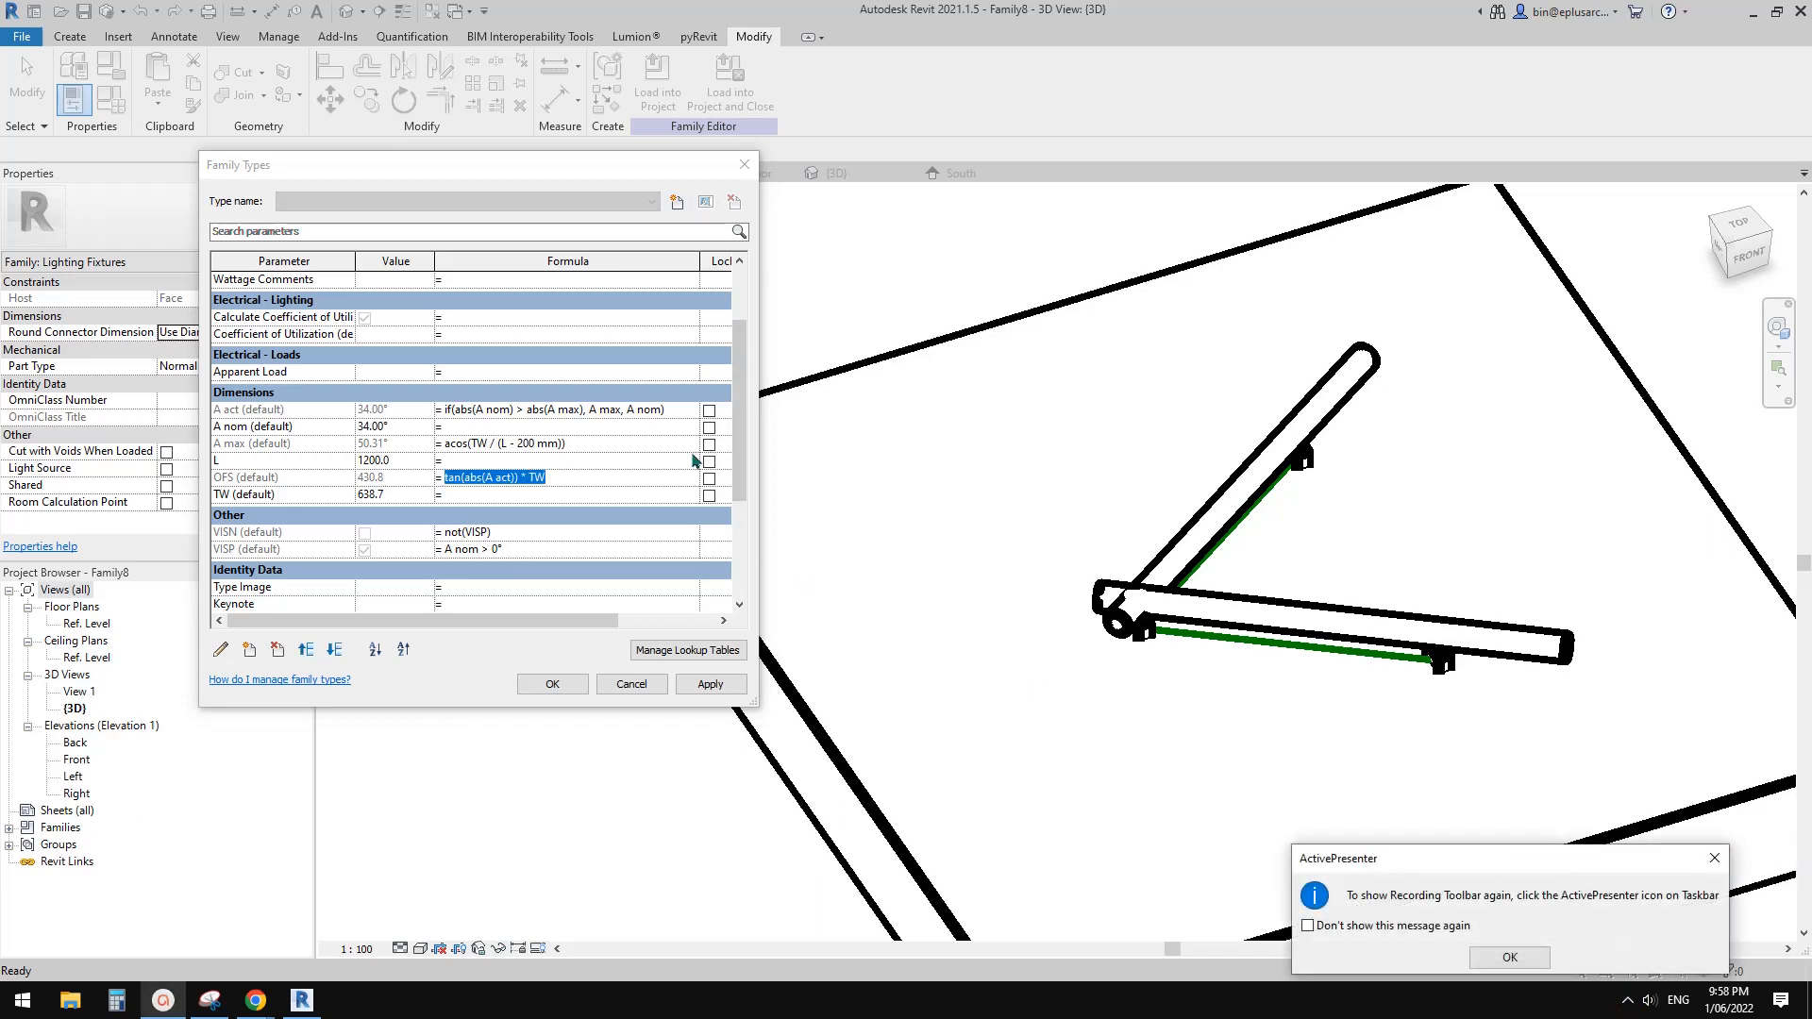
Change the A act formula to if(abs(A nom) > abs(A max), A max, abs(A nom)) and apply it.
click(636, 409)
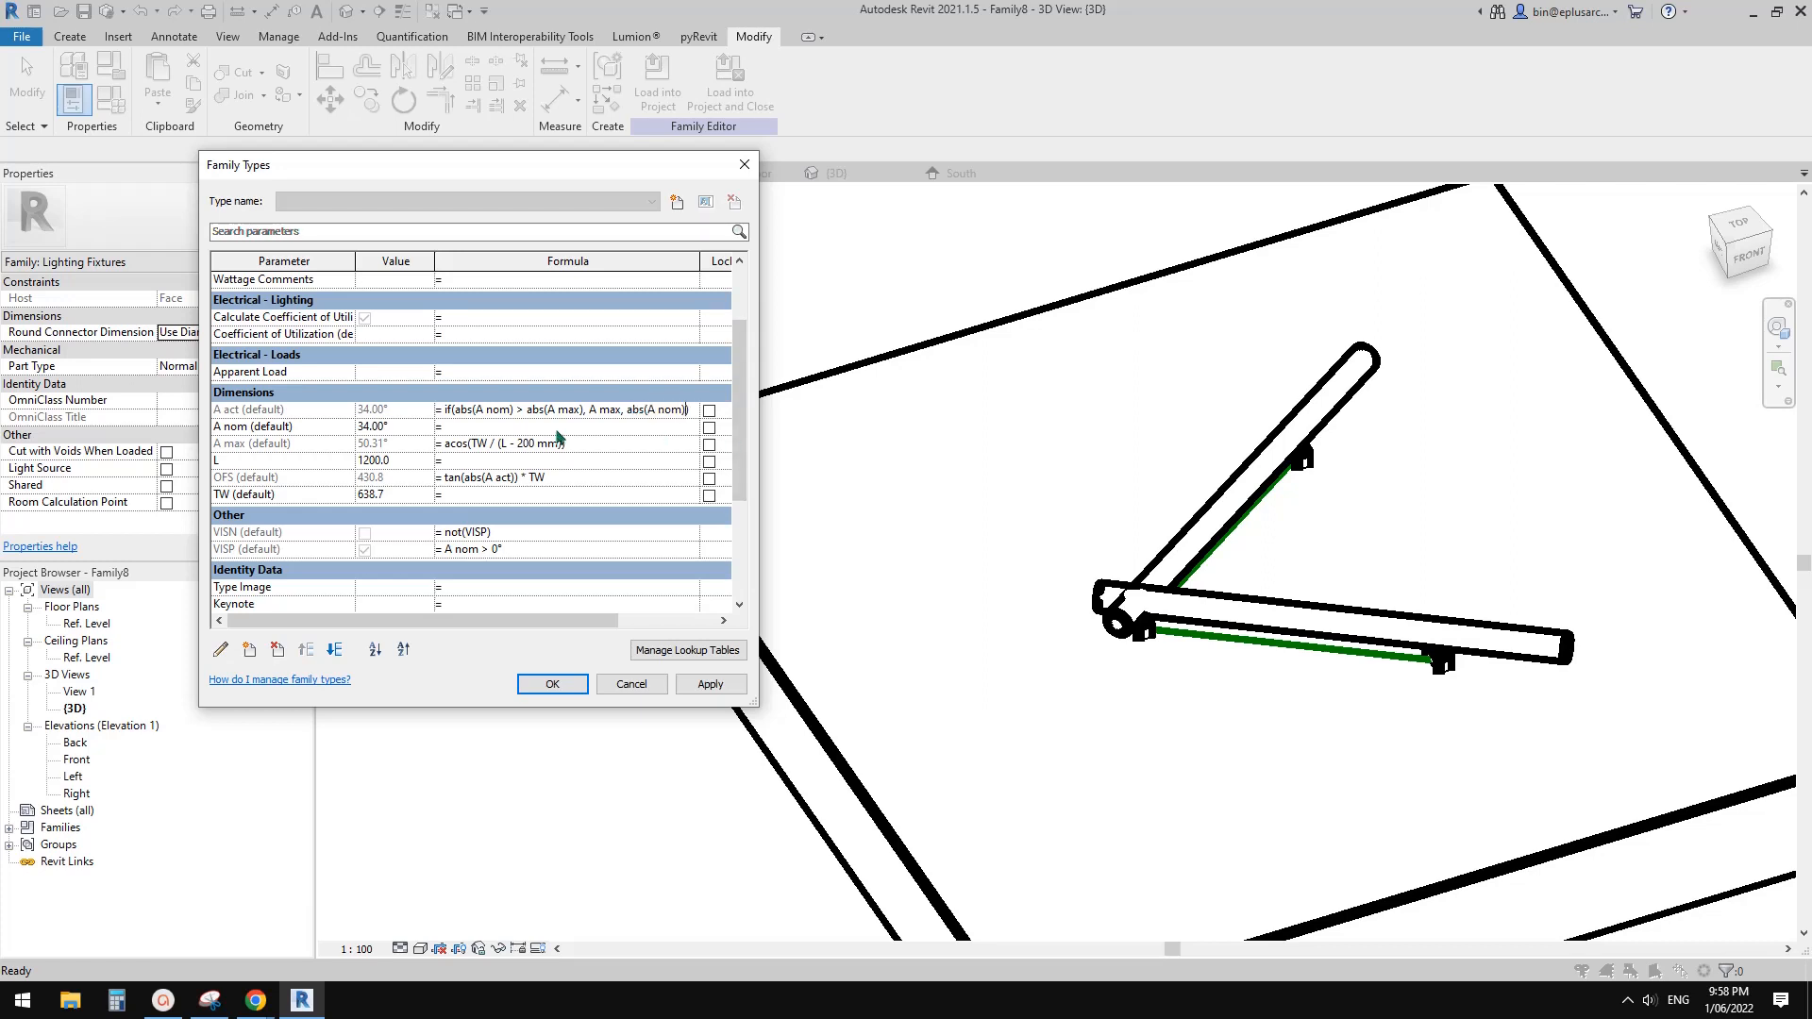
click(711, 684)
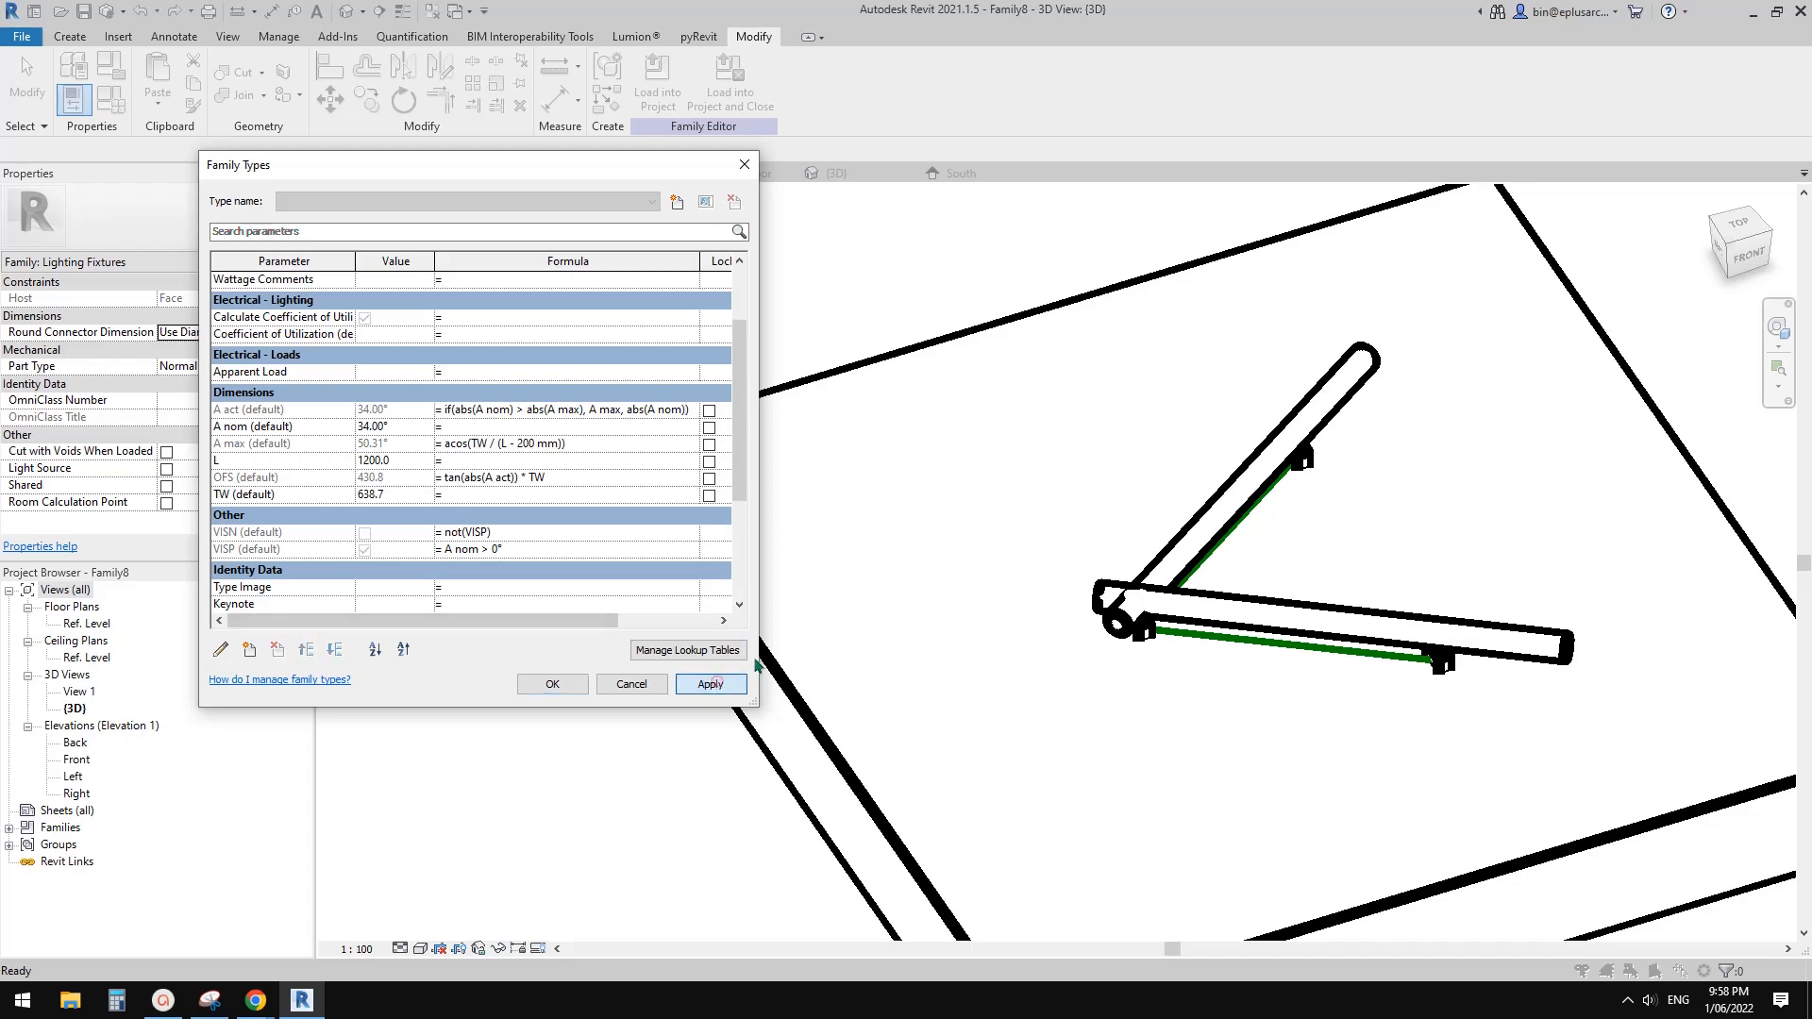
click(552, 684)
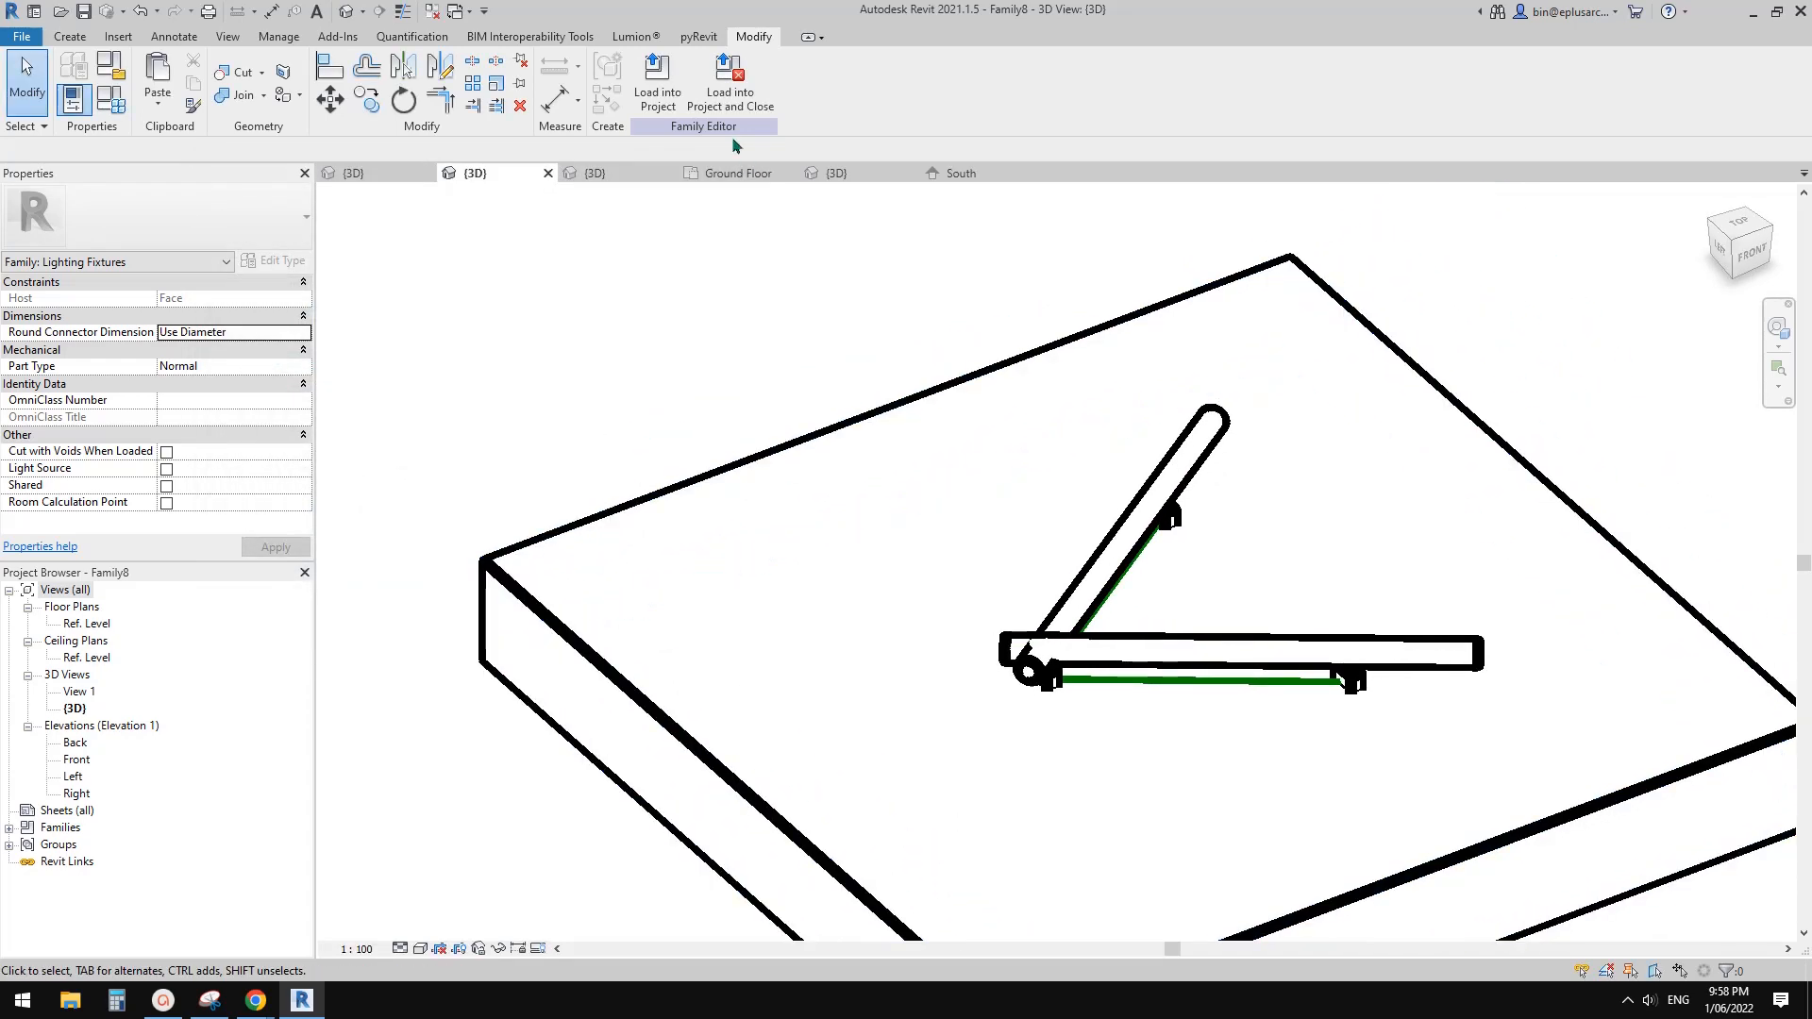
Load the corrected Family8 into Project2 again, overwriting the existing version.
click(658, 92)
click(856, 640)
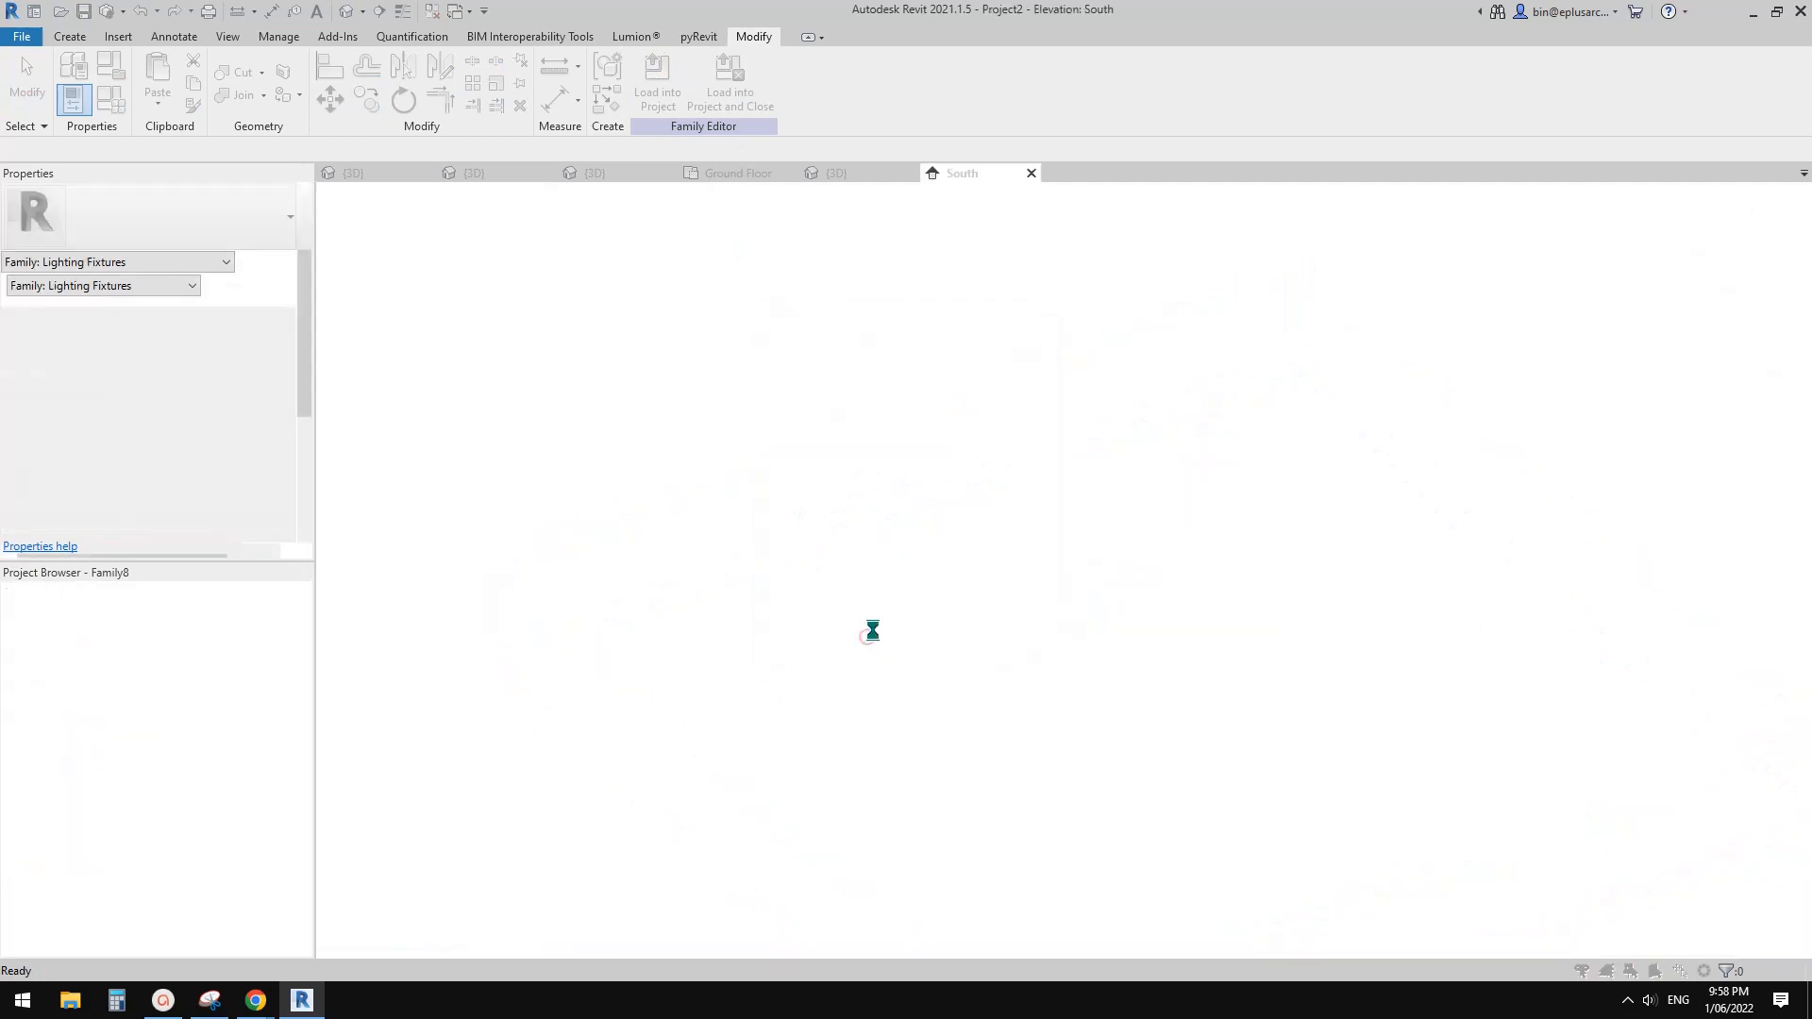
click(841, 442)
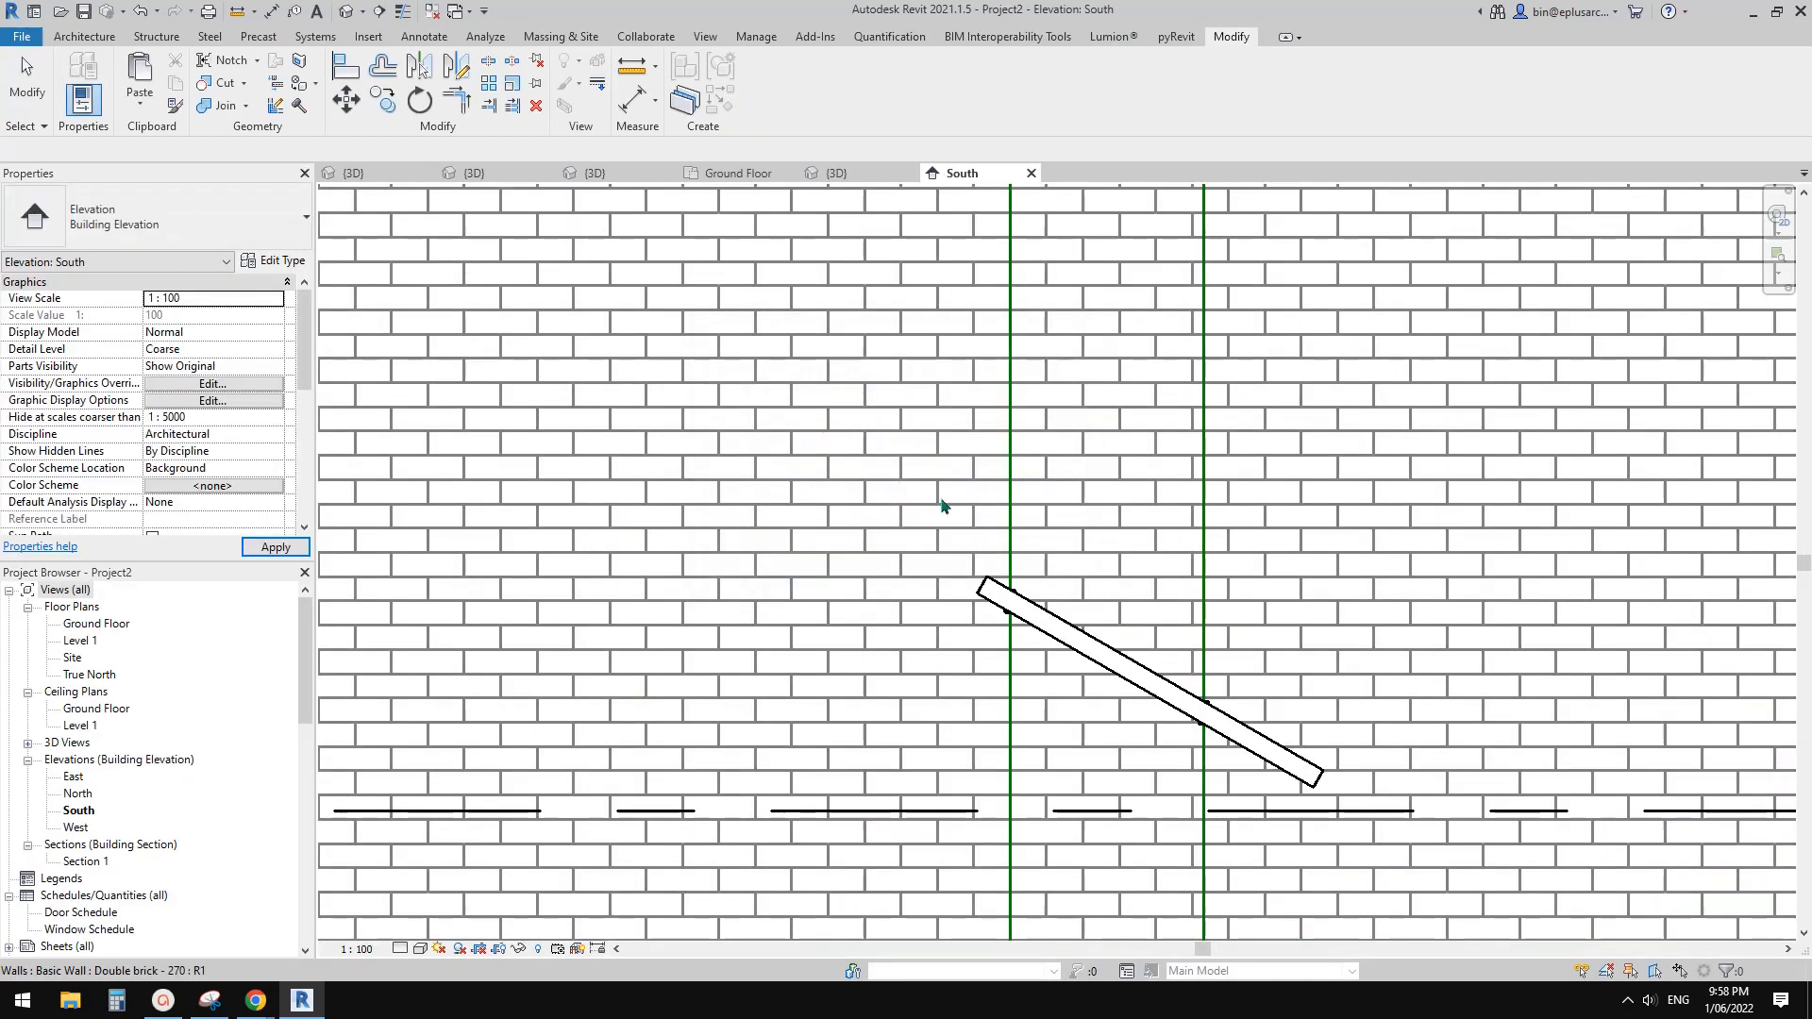
Switch to the project's 3D view, inspect the selected fixture on the wall, and orient the view to the front.
click(346, 12)
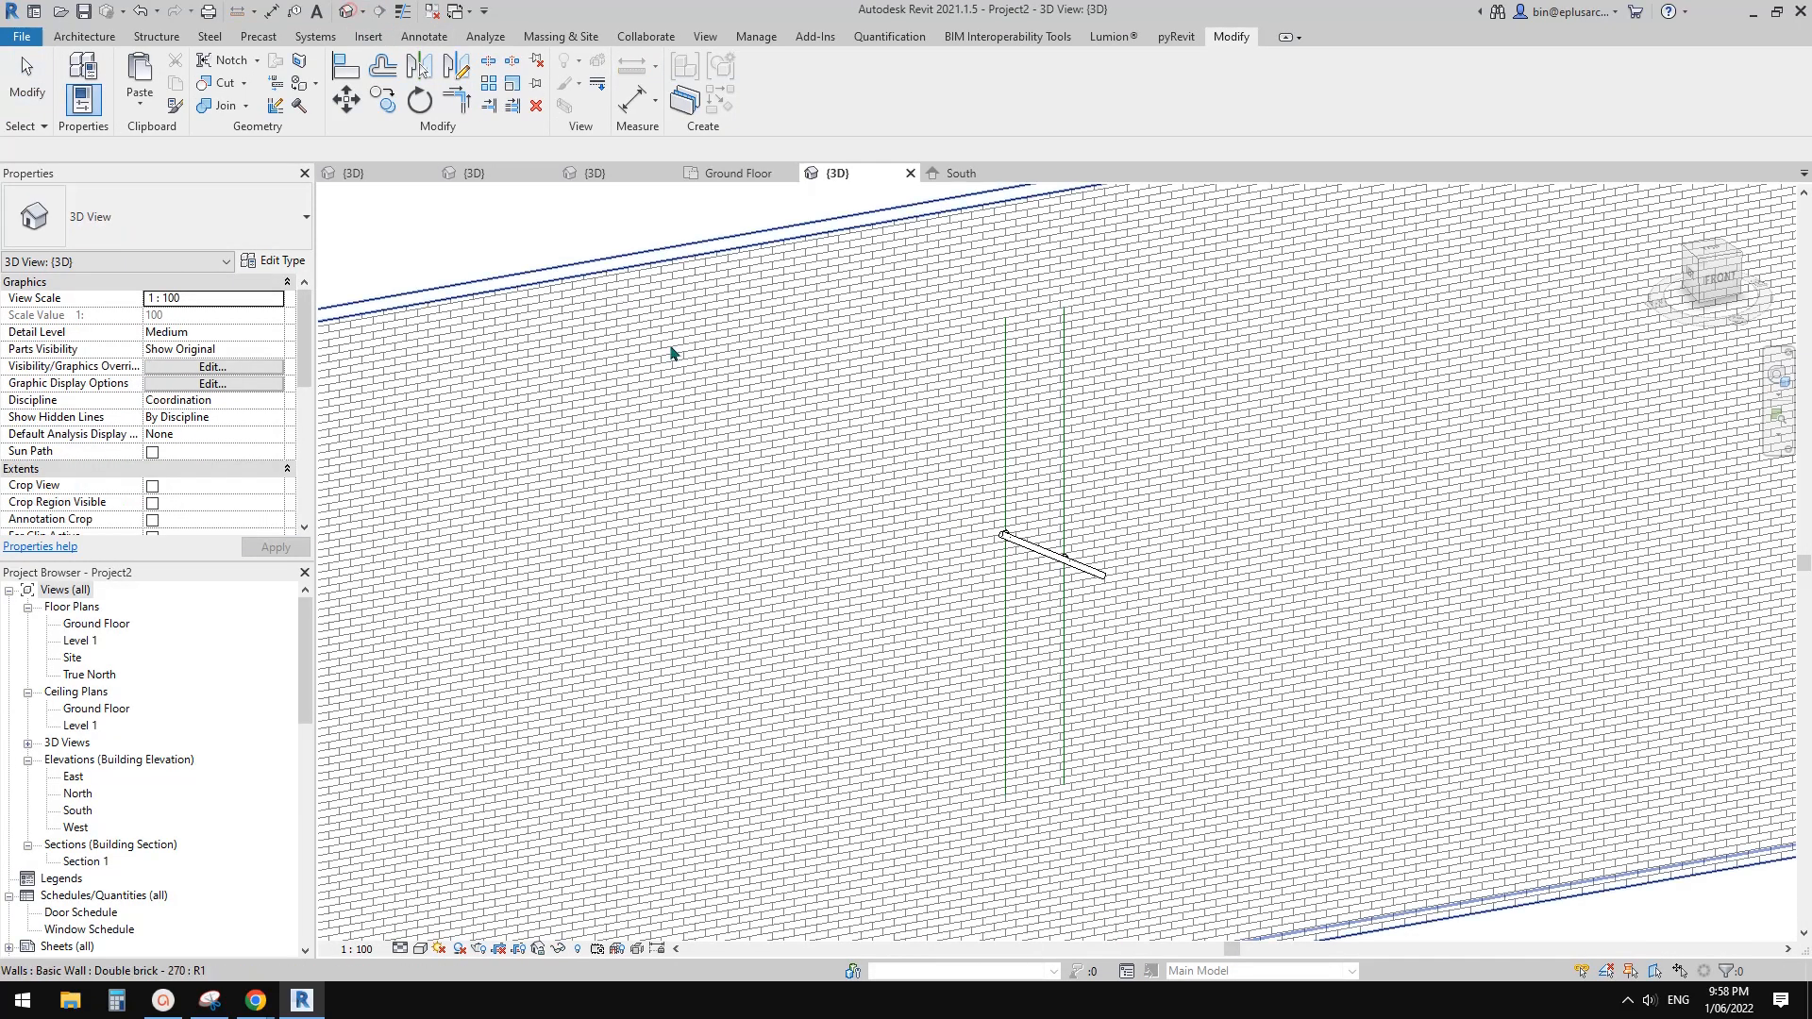
scroll(906, 509, up, 5)
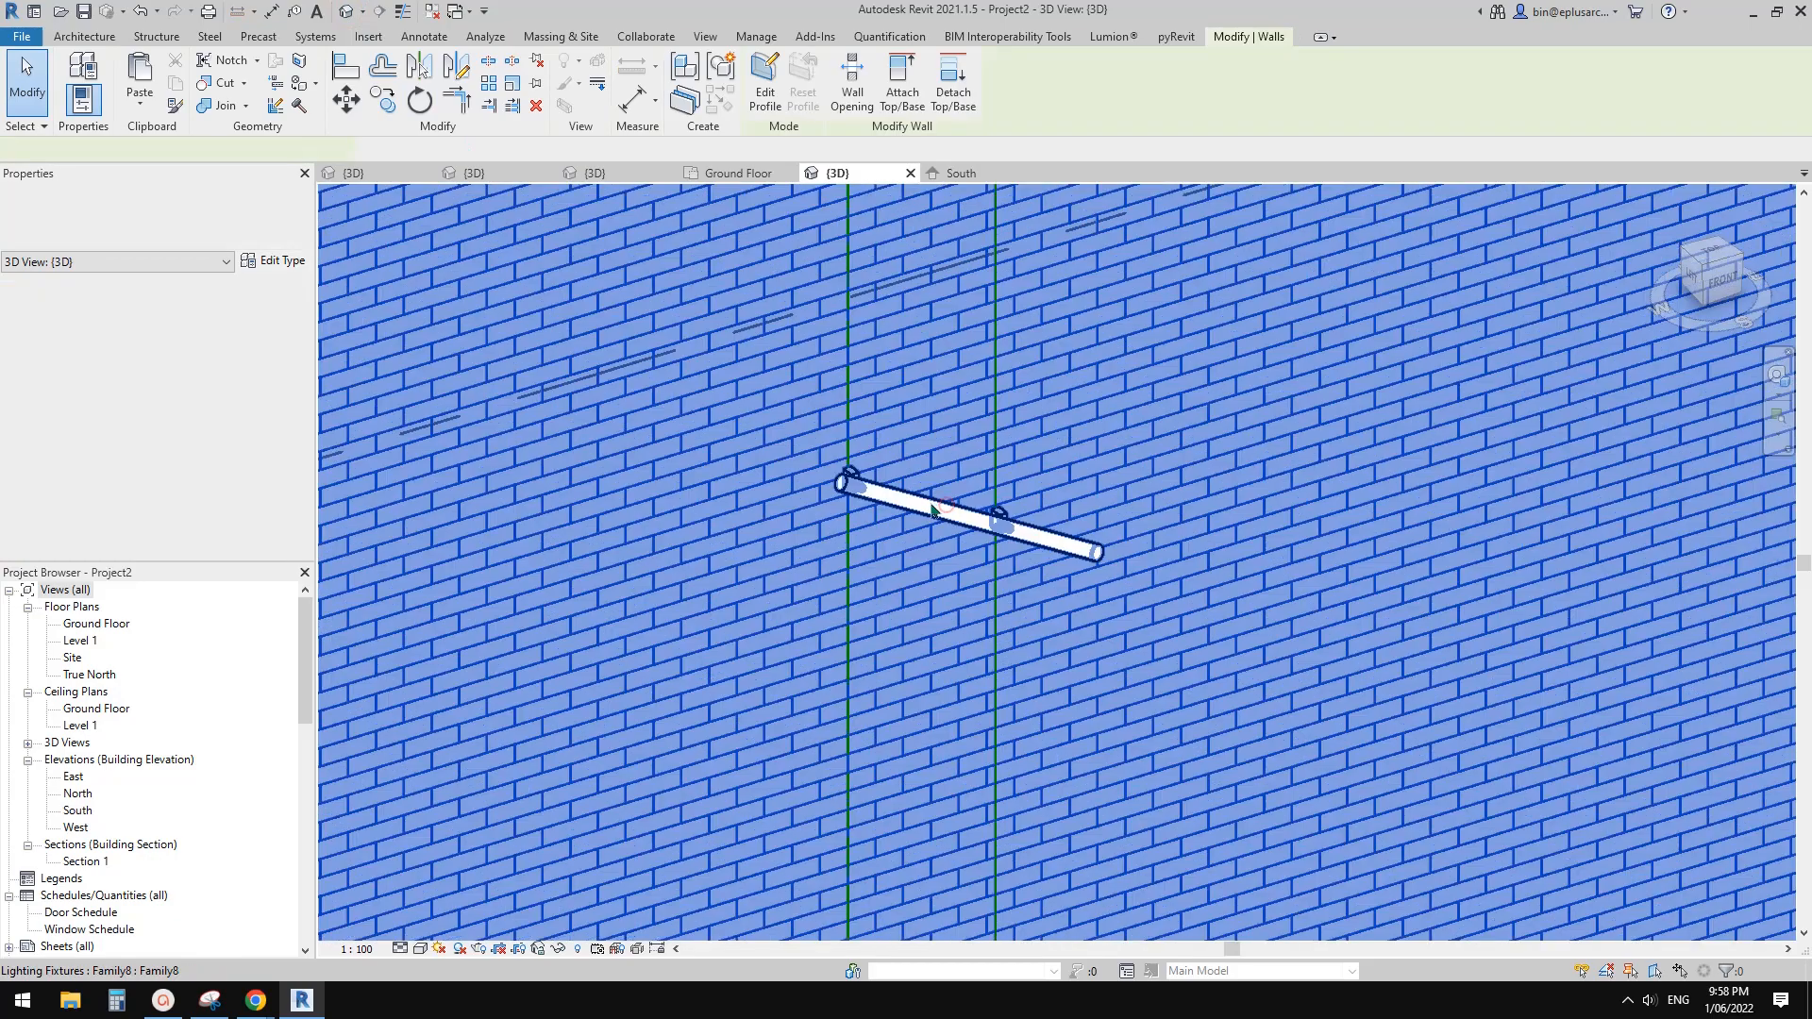
click(948, 514)
mouse_move(949, 515)
shift+middle_down()
mouse_move(974, 514)
mouse_move(950, 643)
mouse_move(930, 533)
shift+middle_up()
shift+middle_drag(894, 472, 1147, 376)
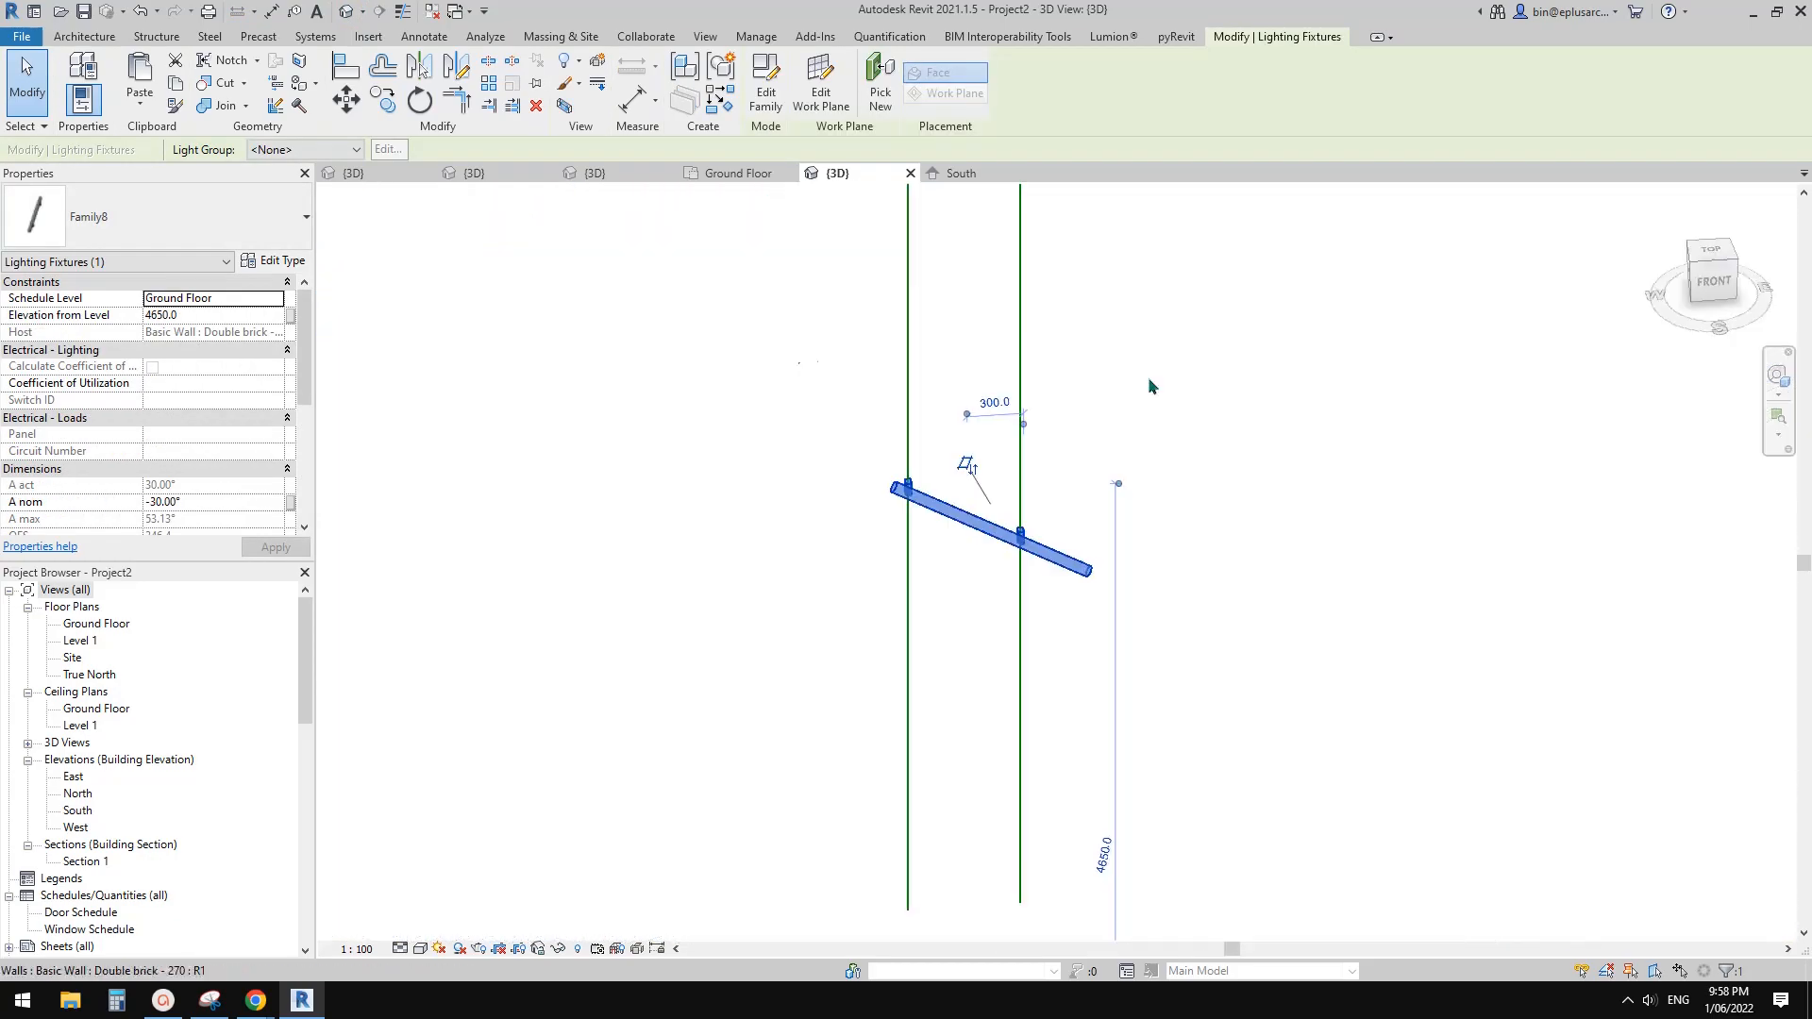
click(1713, 281)
scroll(1280, 421, up, 4)
middle_drag(991, 426, 986, 369)
scroll(987, 369, down, 3)
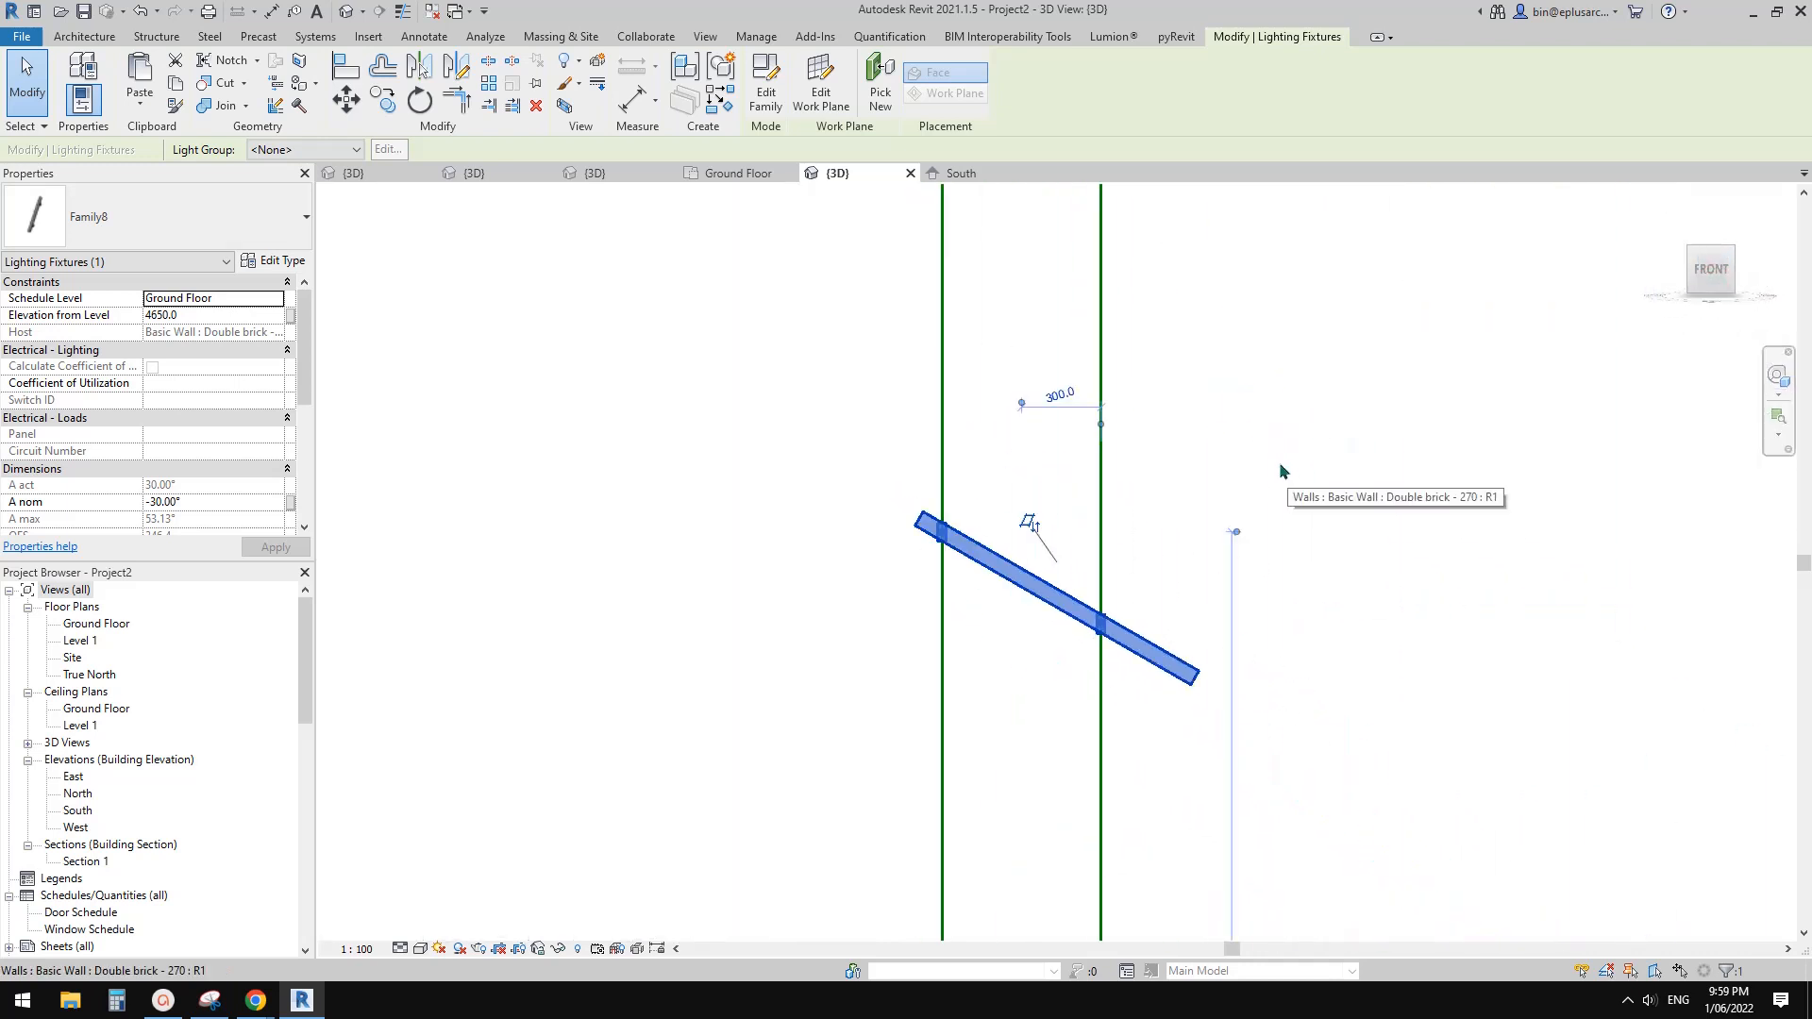
ctrl+drag(1140, 642, 1149, 428)
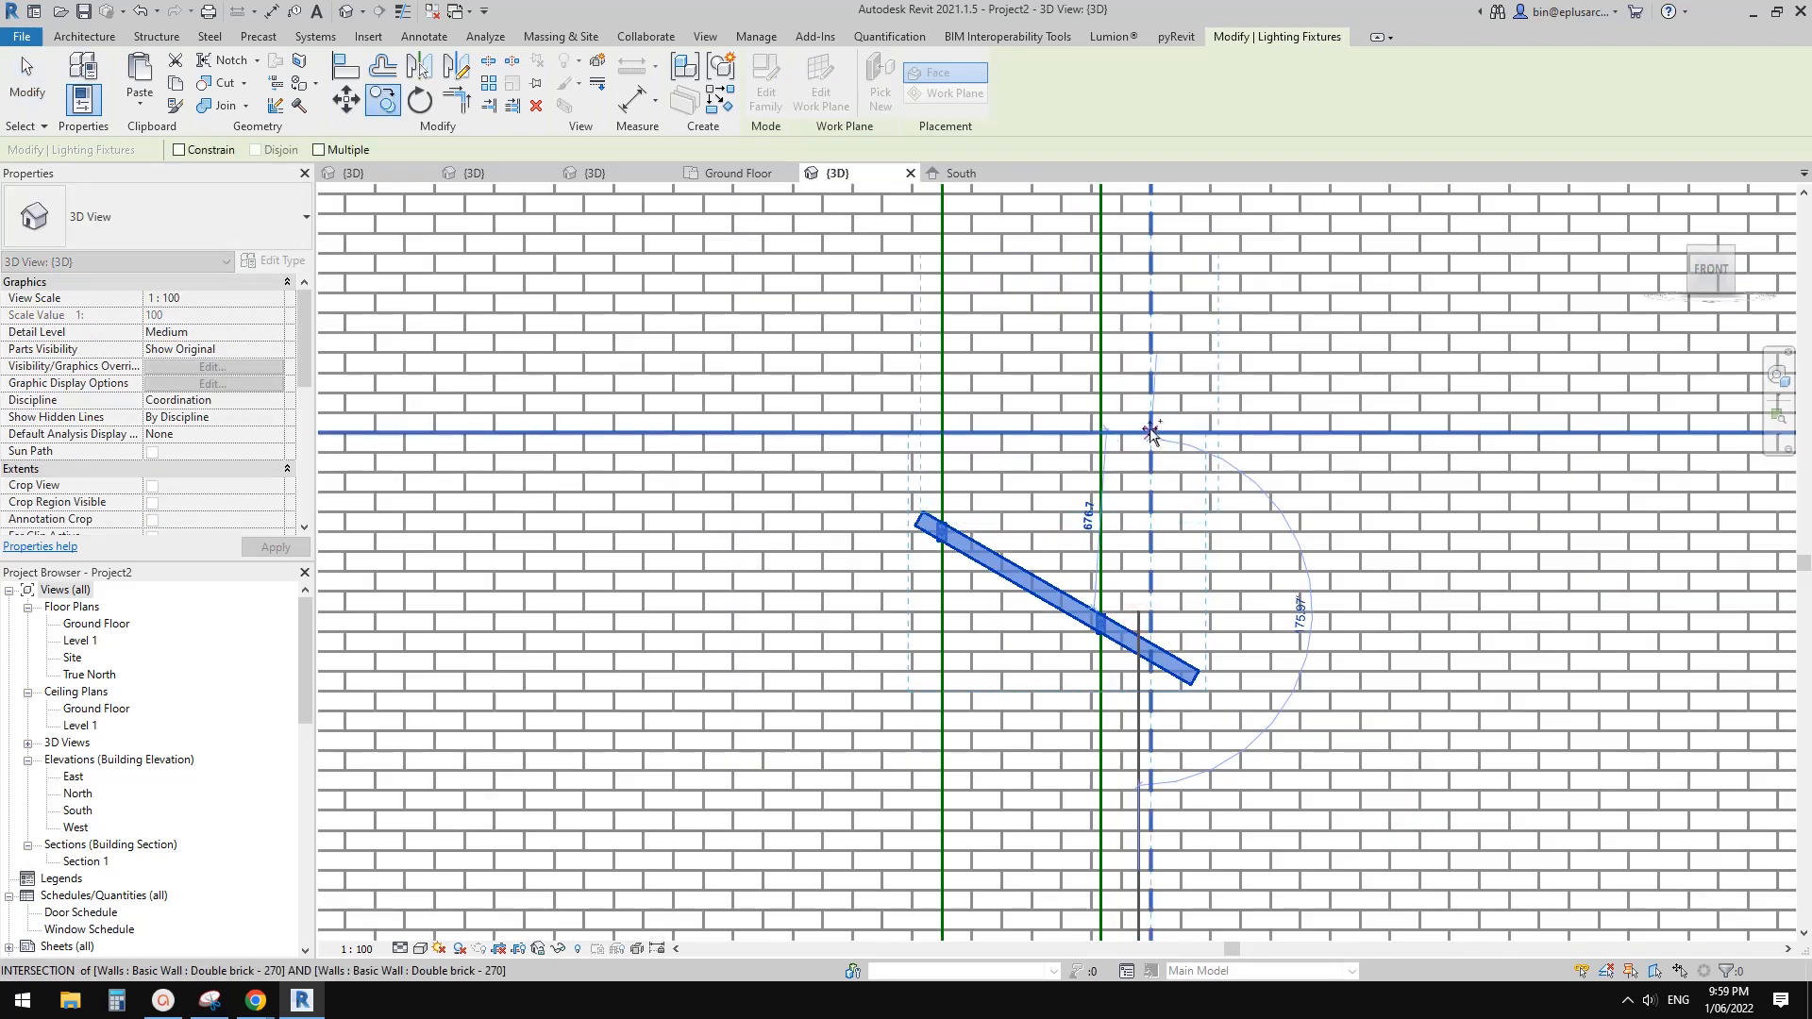
scroll(1078, 438, down, 1)
key(Escape)
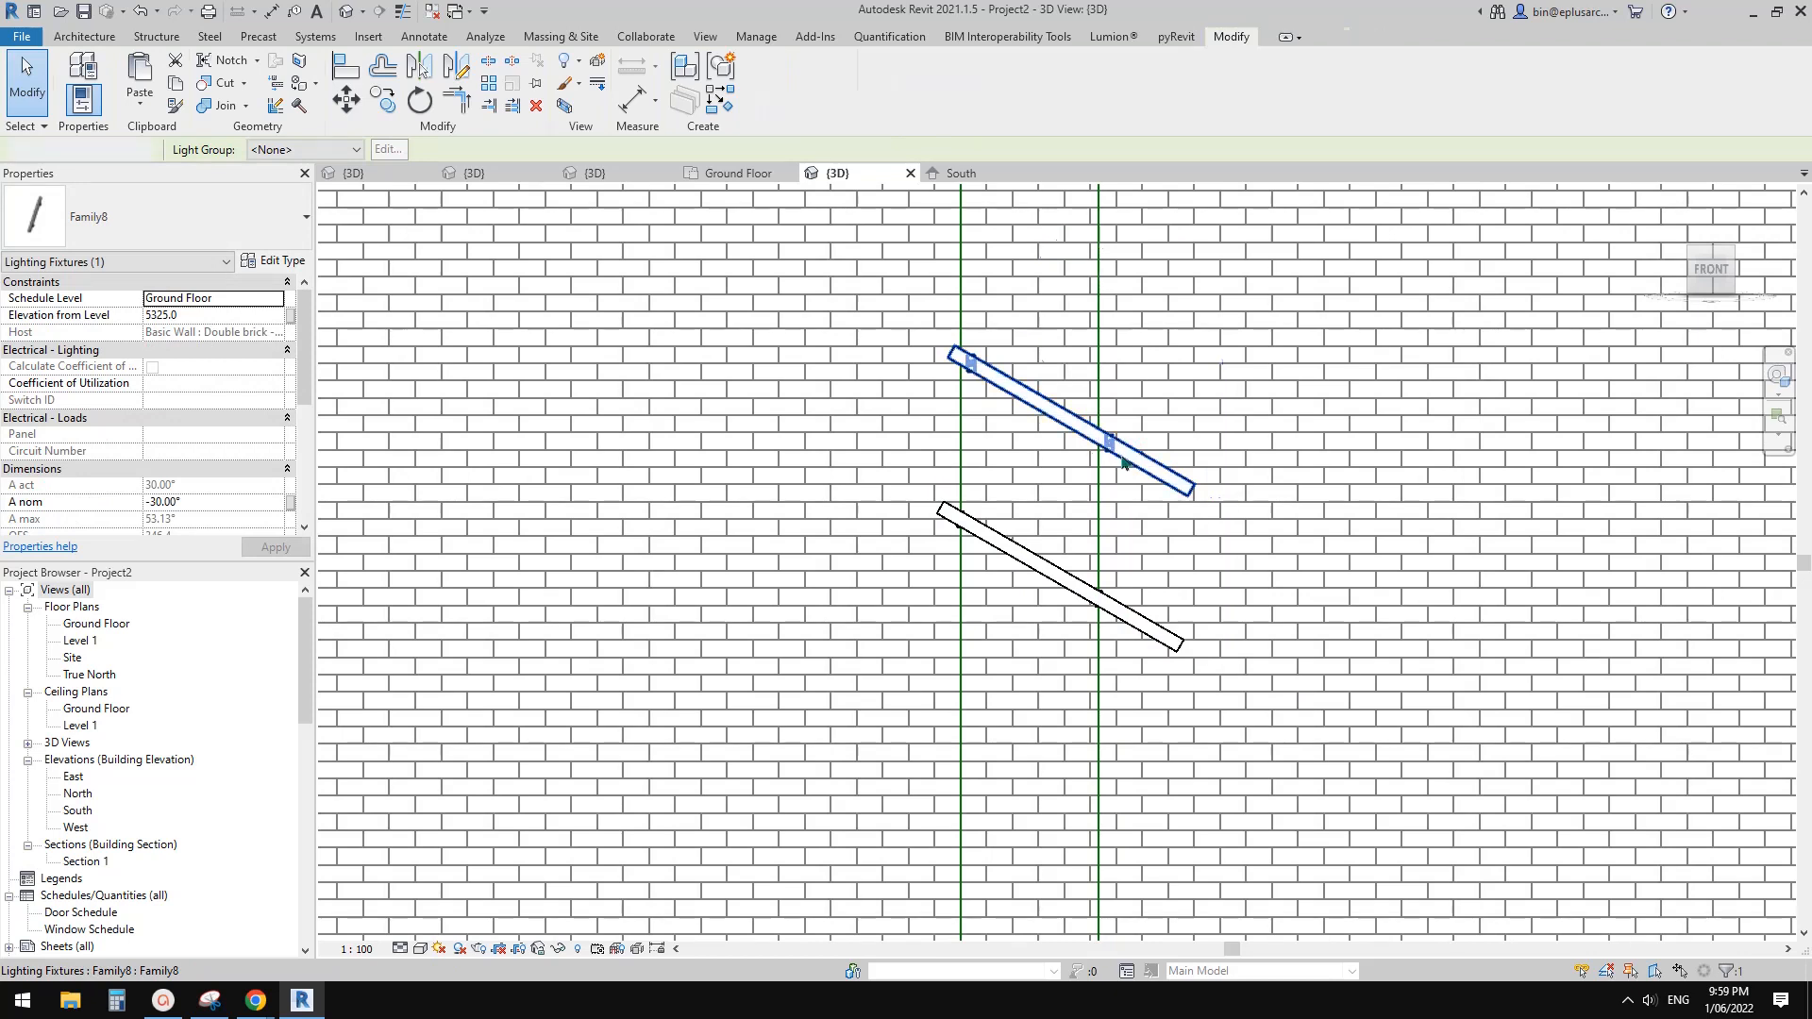
click(1128, 455)
key(Delete)
Array the fixture straight down the wall into 5 items spaced 450 mm apart.
click(1100, 582)
scroll(1100, 583, down, 2)
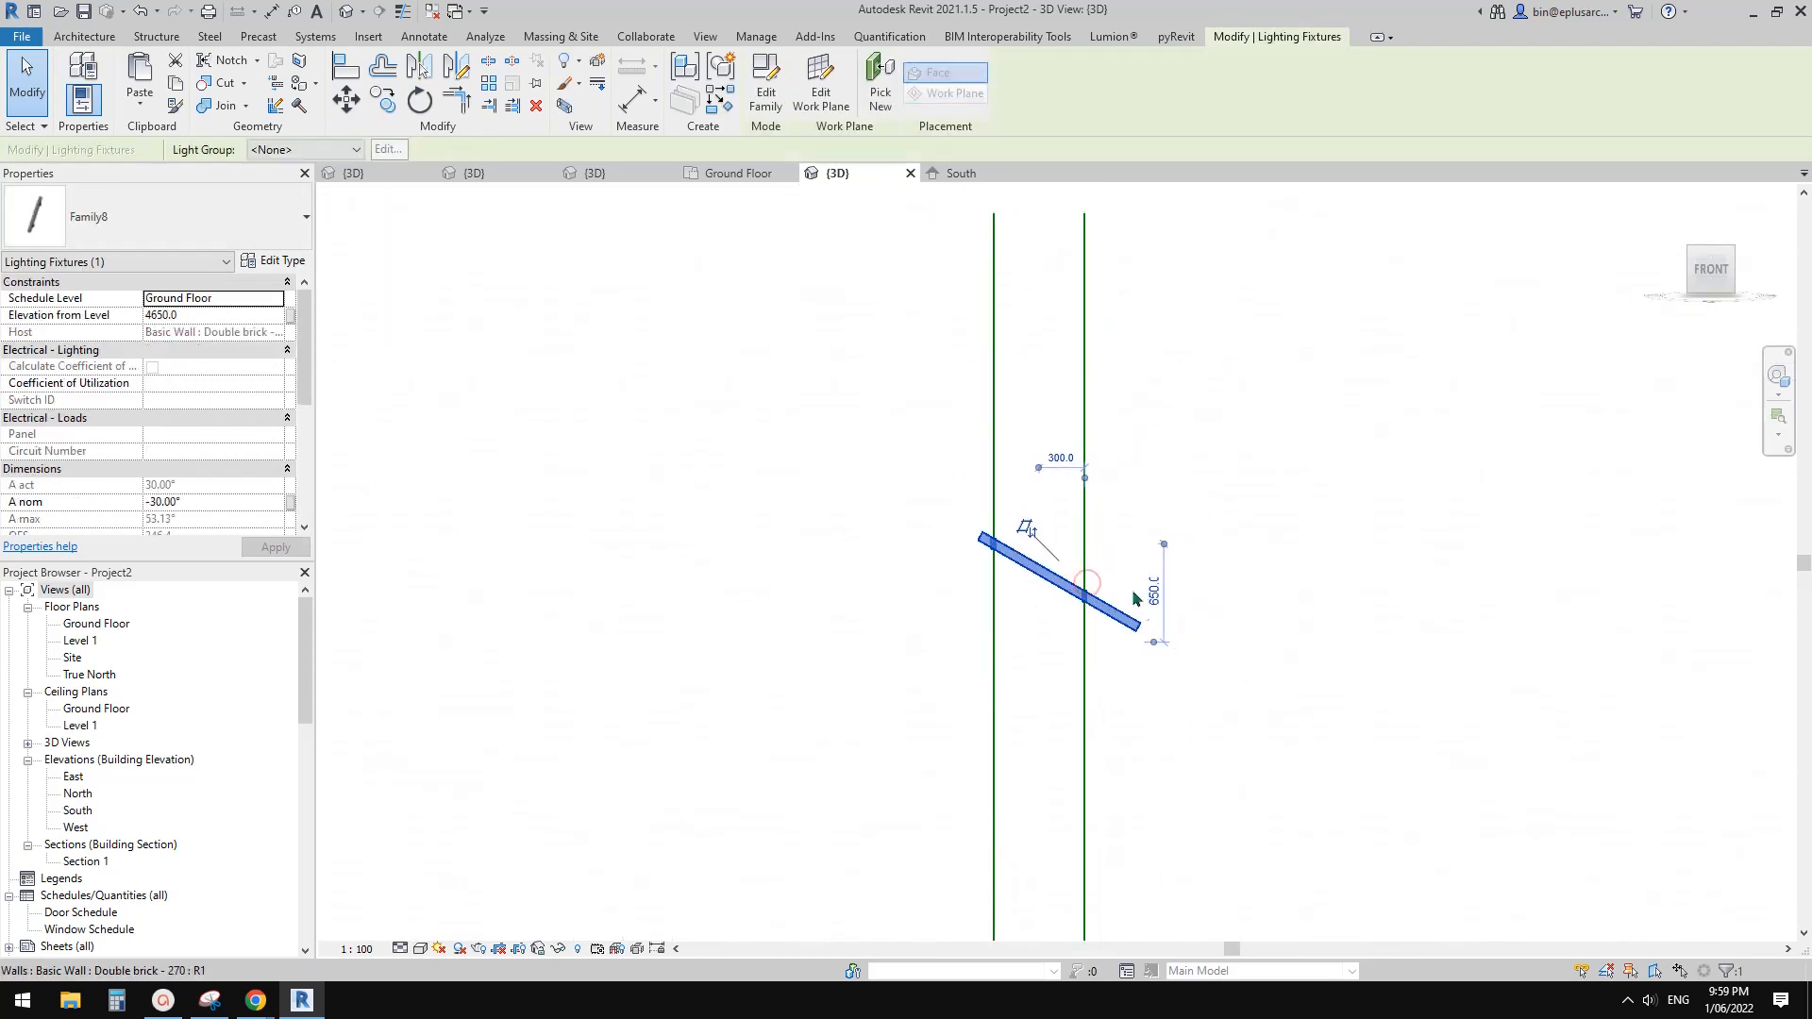
scroll(1180, 418, up, 1)
key(a)
key(r)
click(1178, 409)
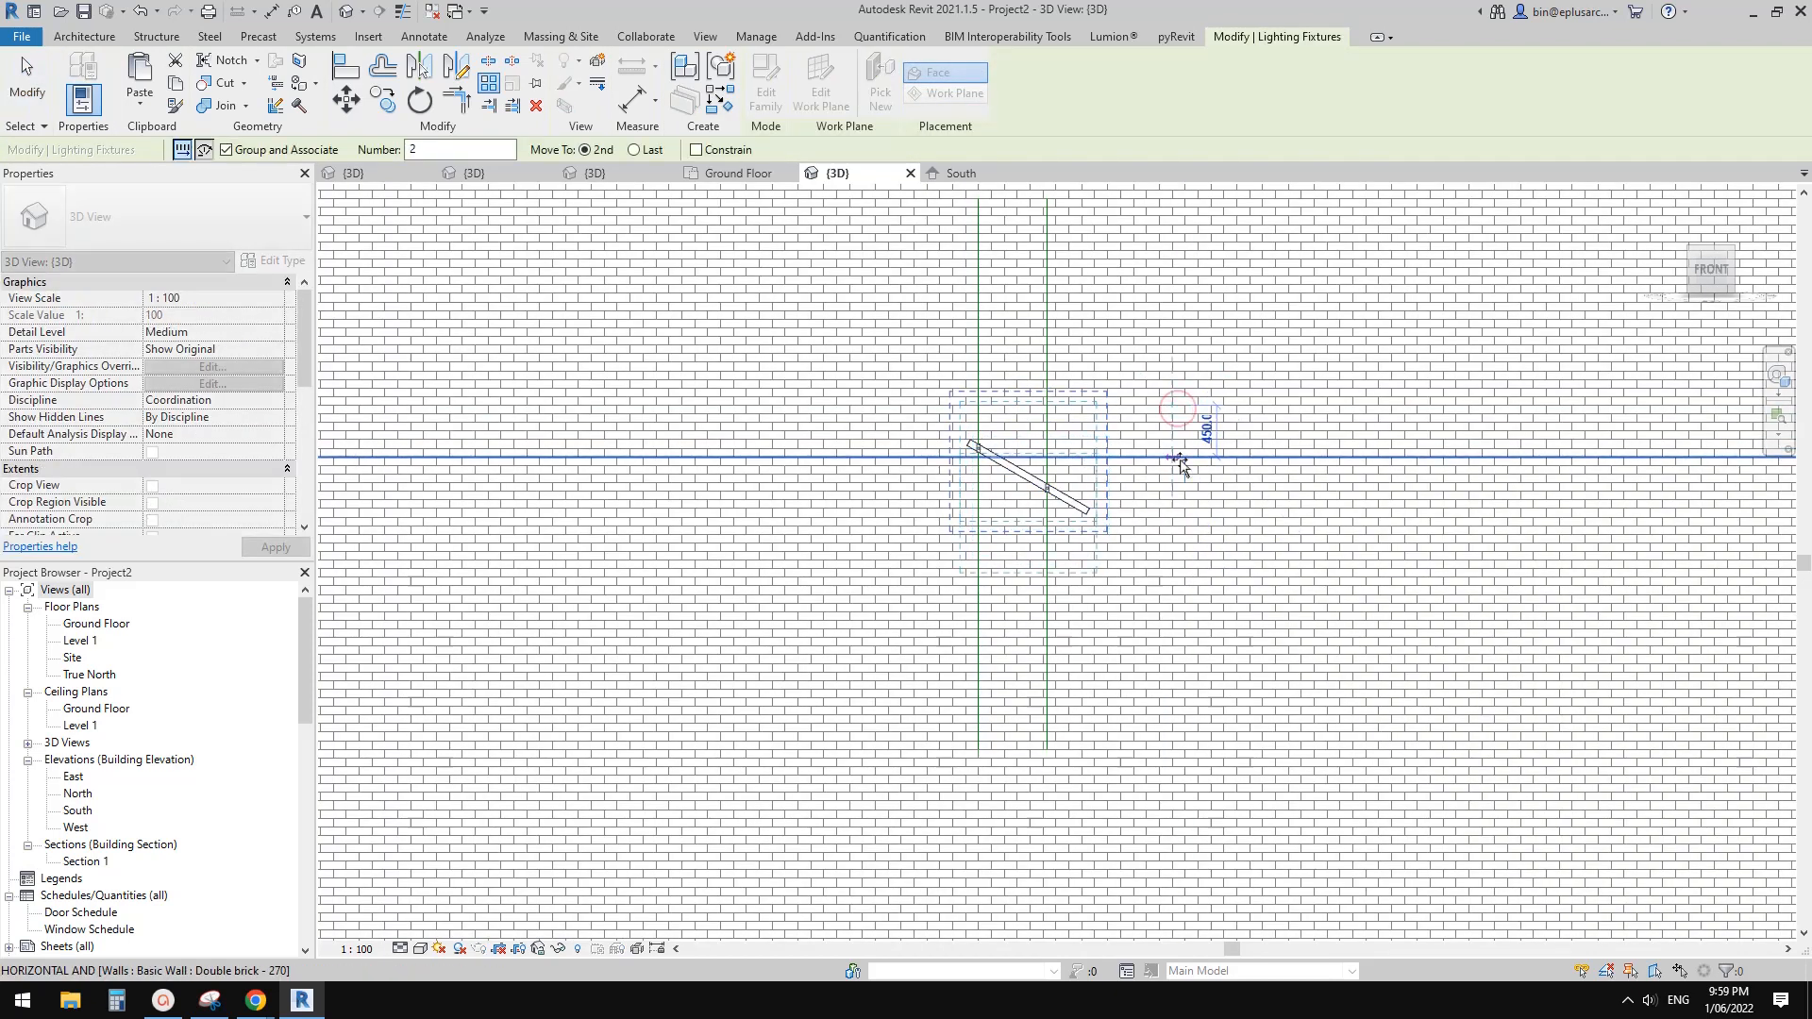
click(1180, 459)
middle_drag(1188, 474, 1189, 497)
text(5)
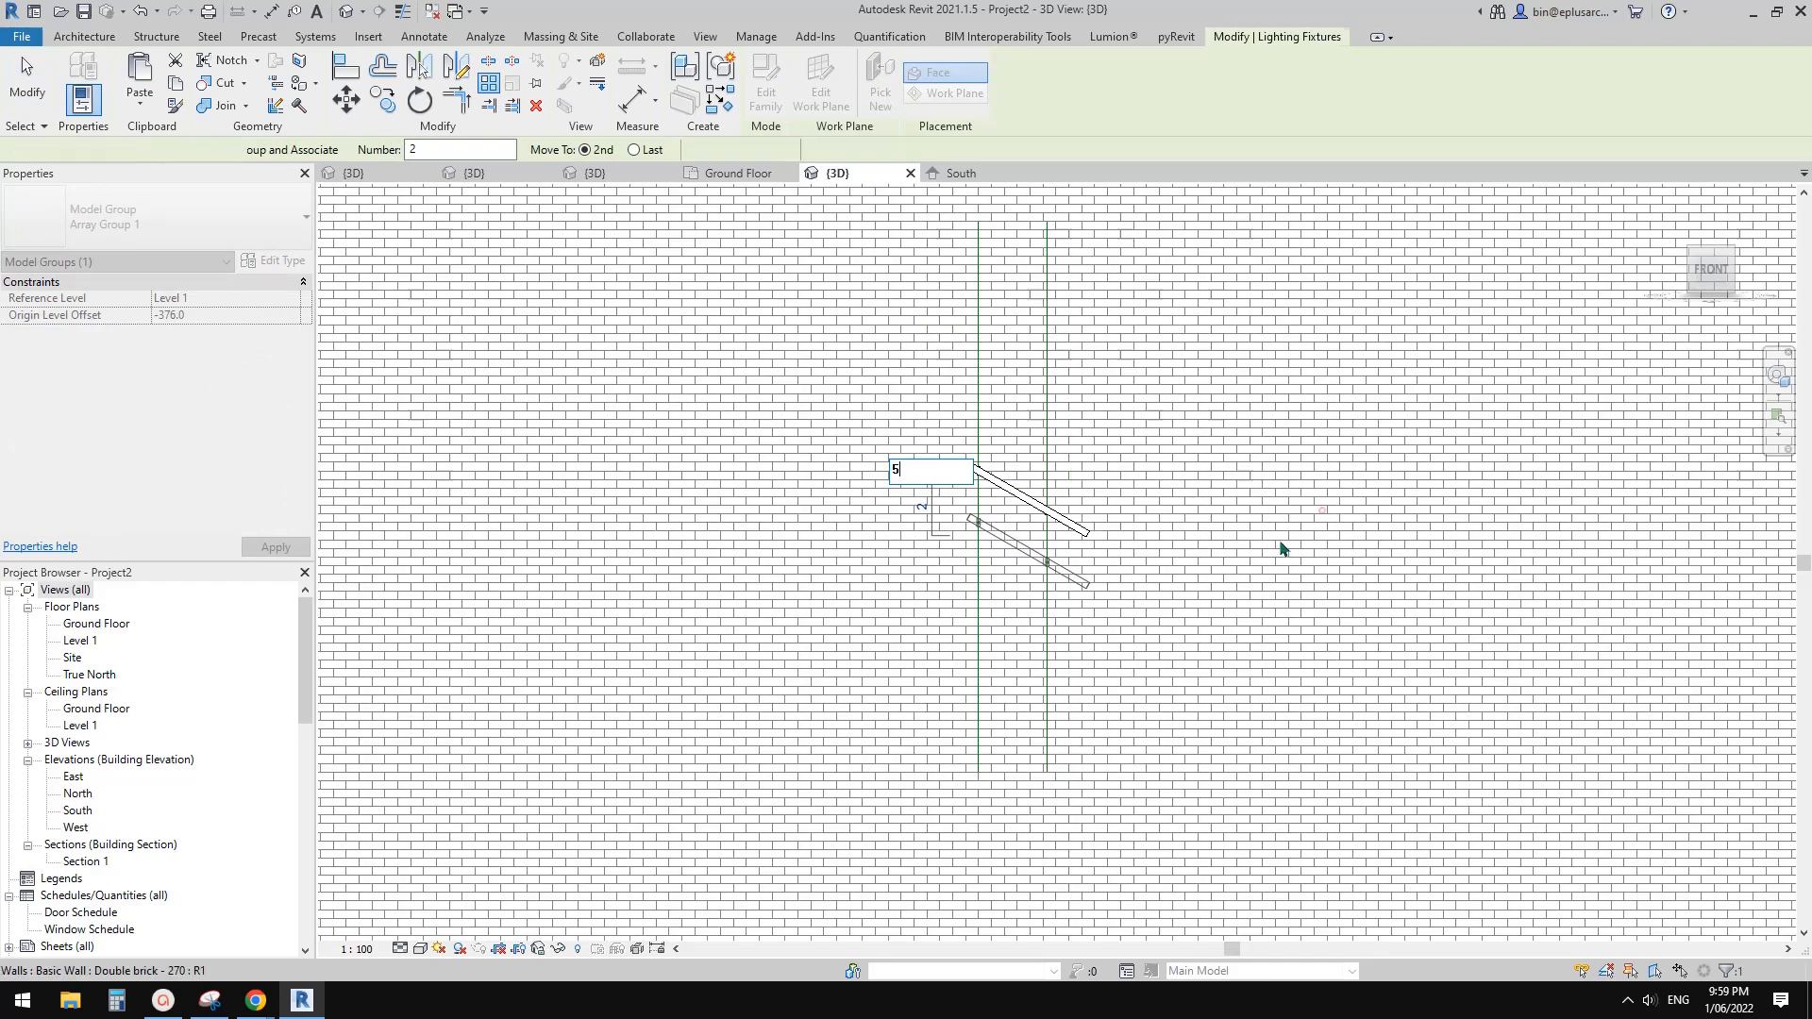
key(Return)
Select all instances of the fixture's array group and ungroup them.
scroll(1083, 607, up, 2)
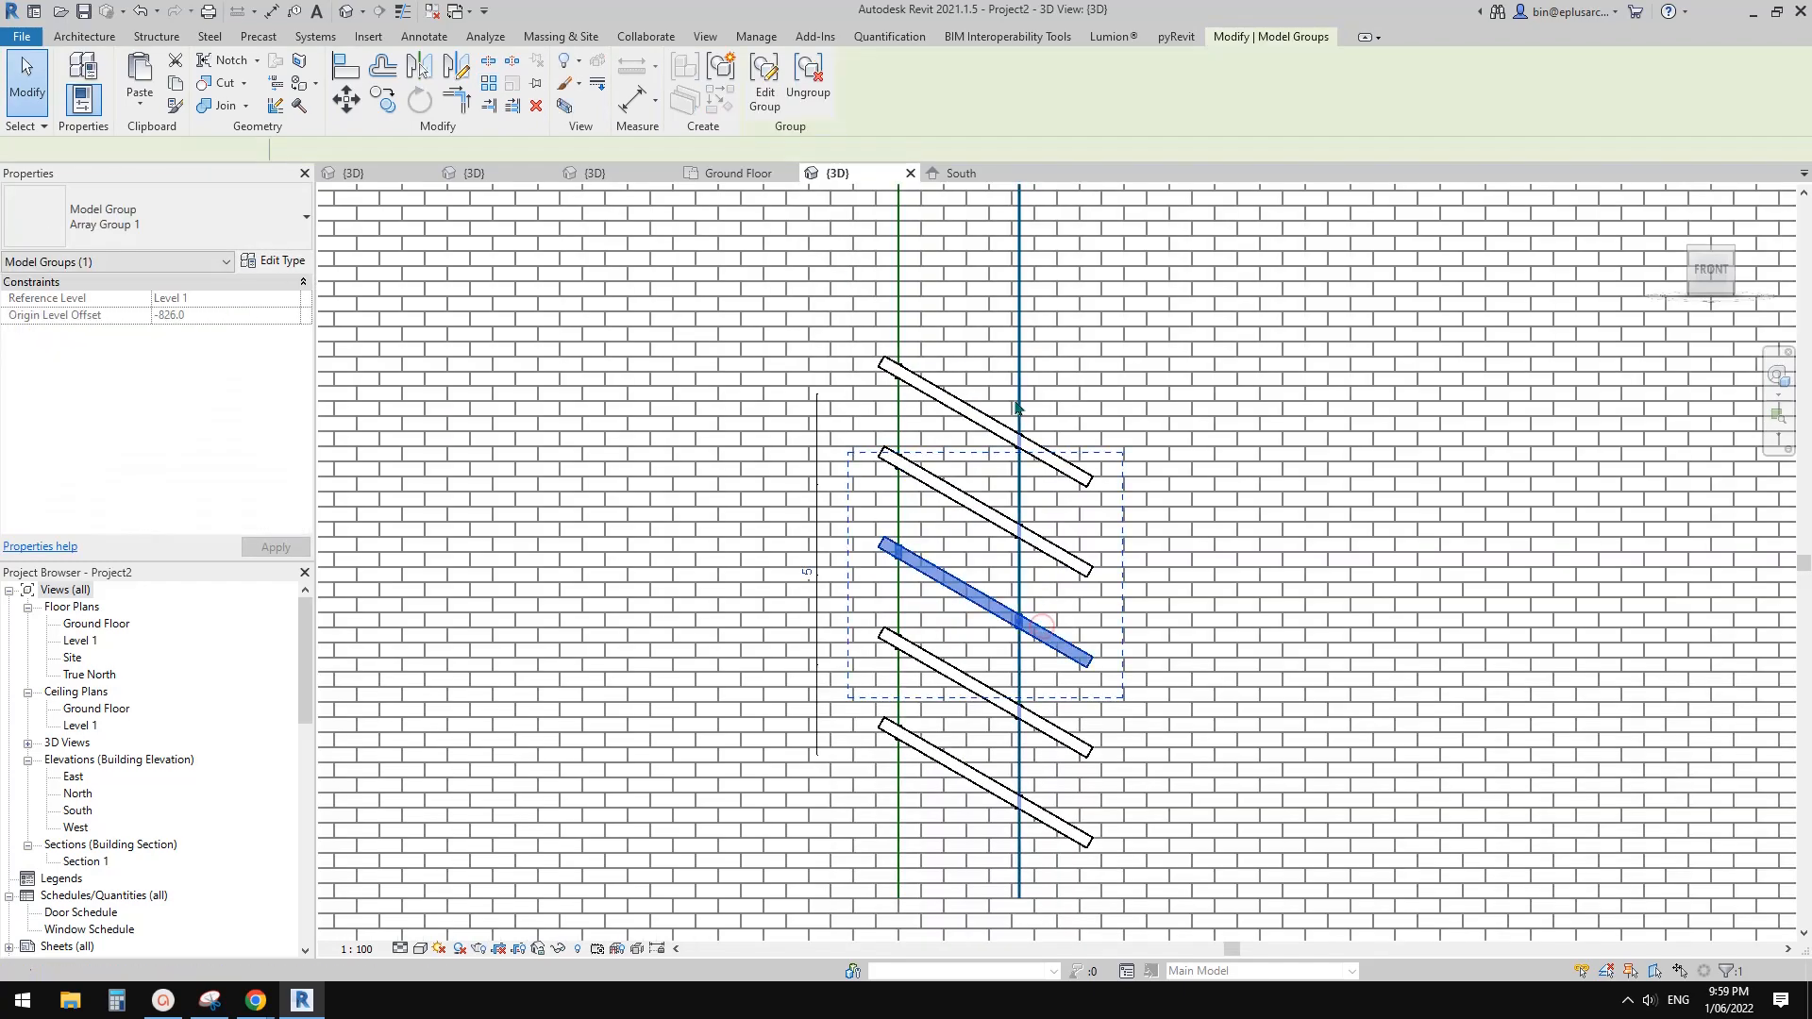
key(s)
key(a)
click(818, 95)
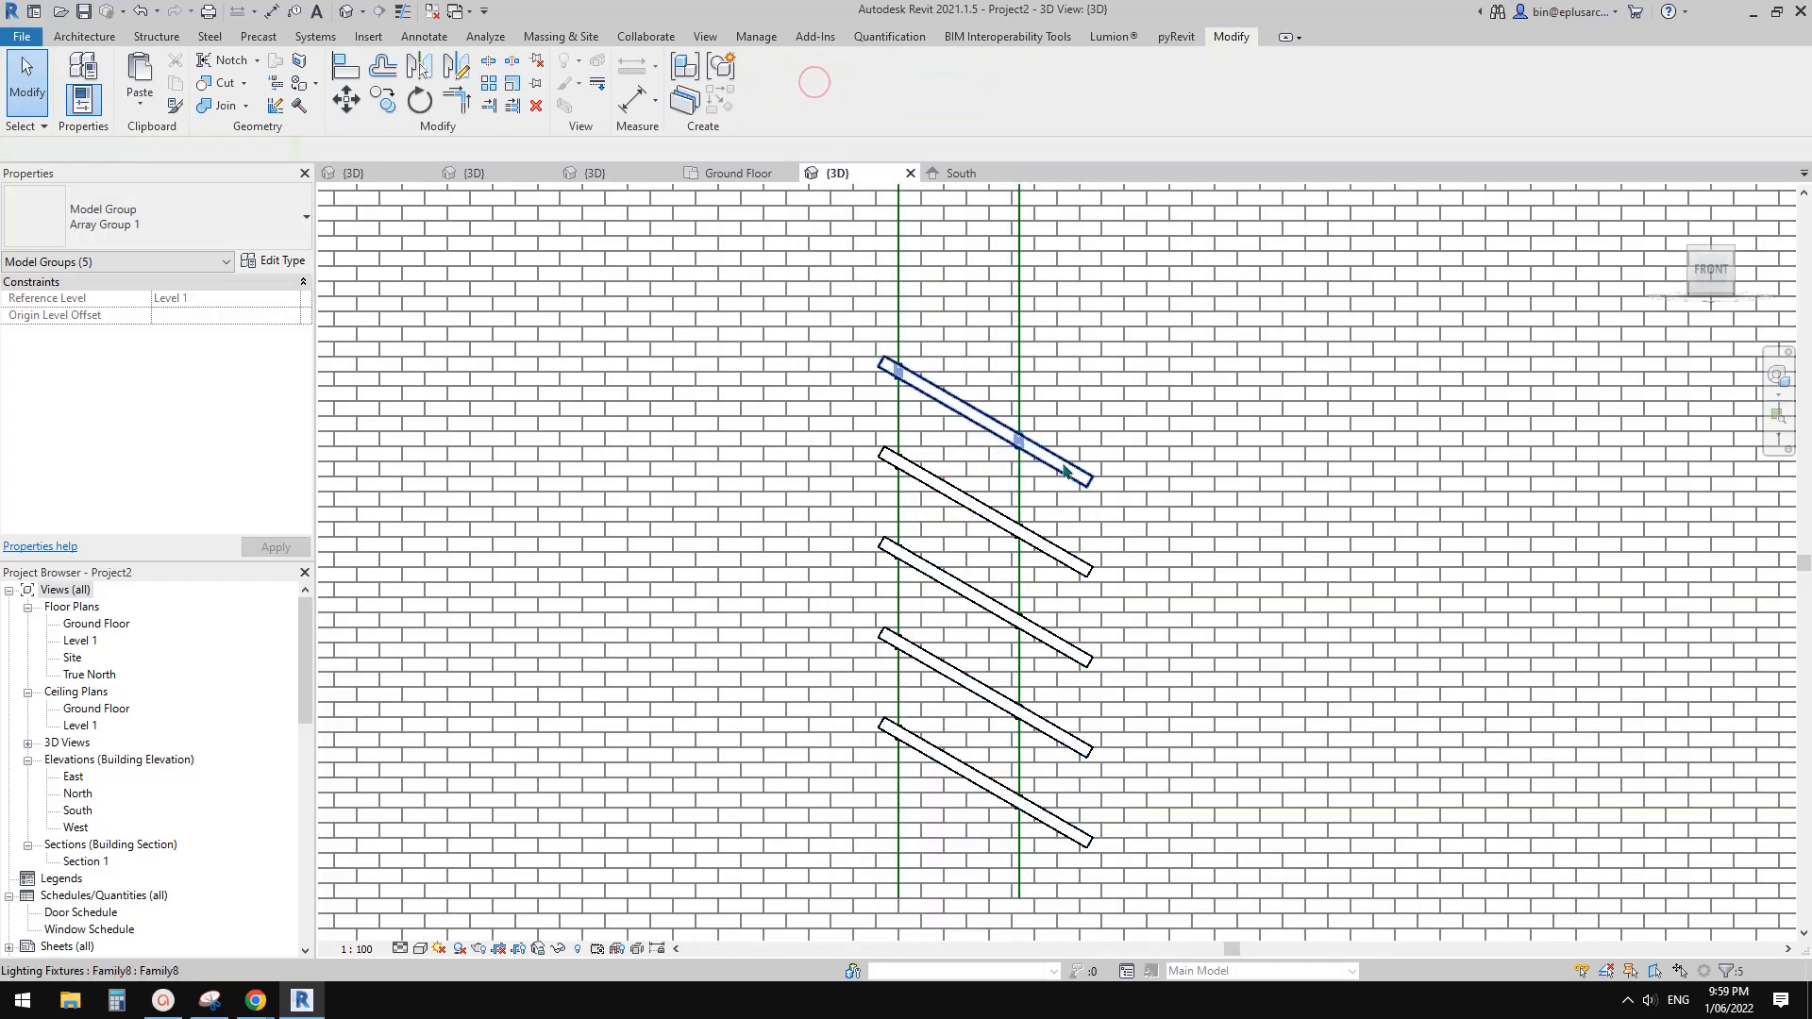
Set the nominal angle A nom to 30° for the top fixture and -5° for the second one.
click(1062, 462)
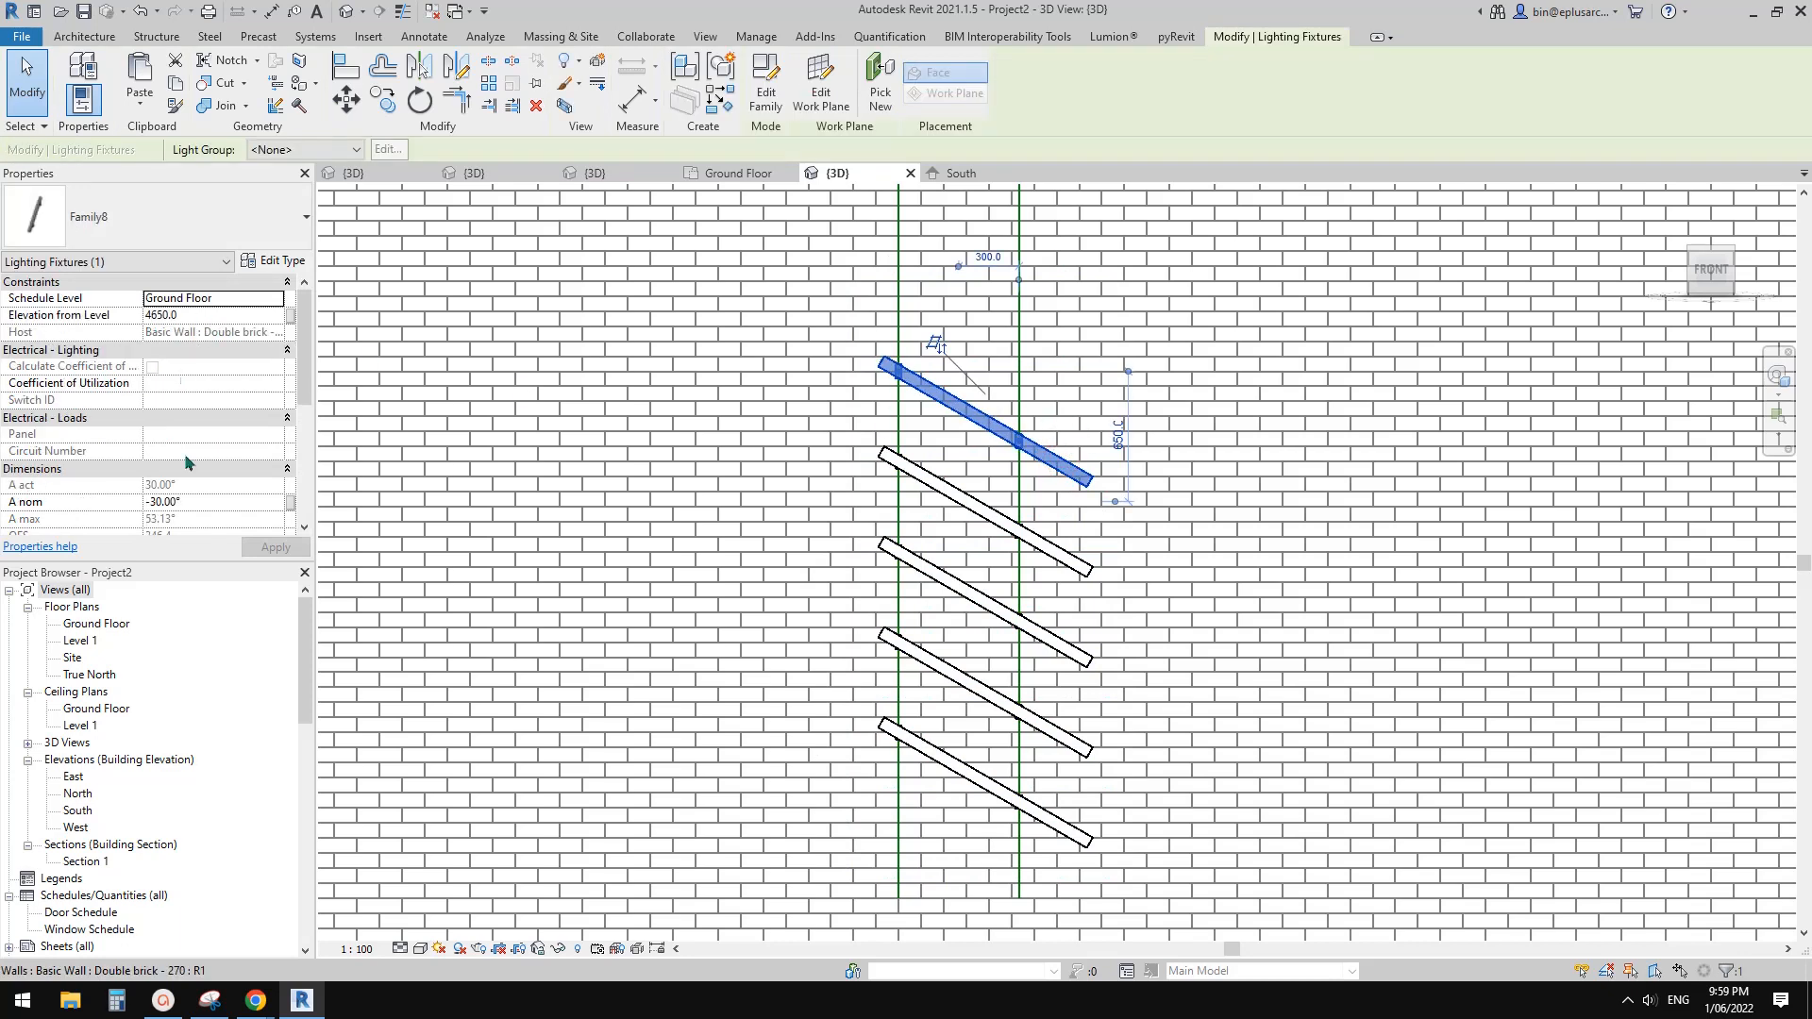
click(223, 507)
text(30)
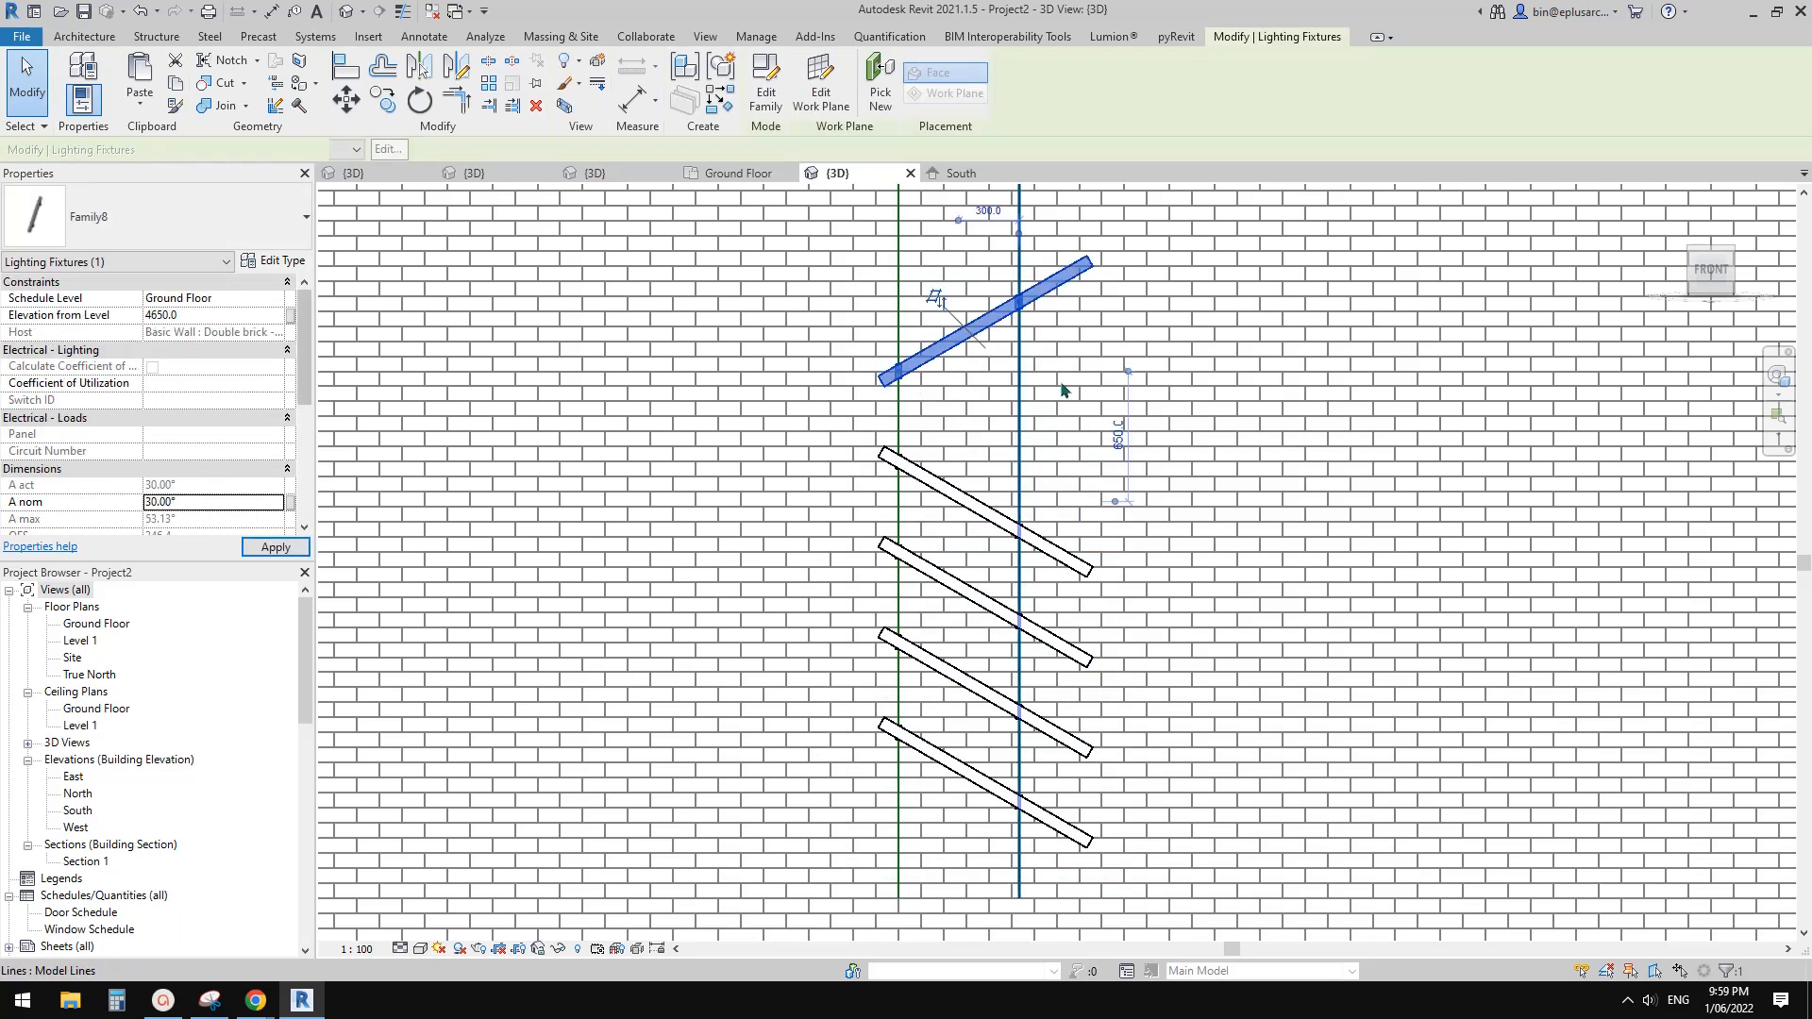
click(989, 511)
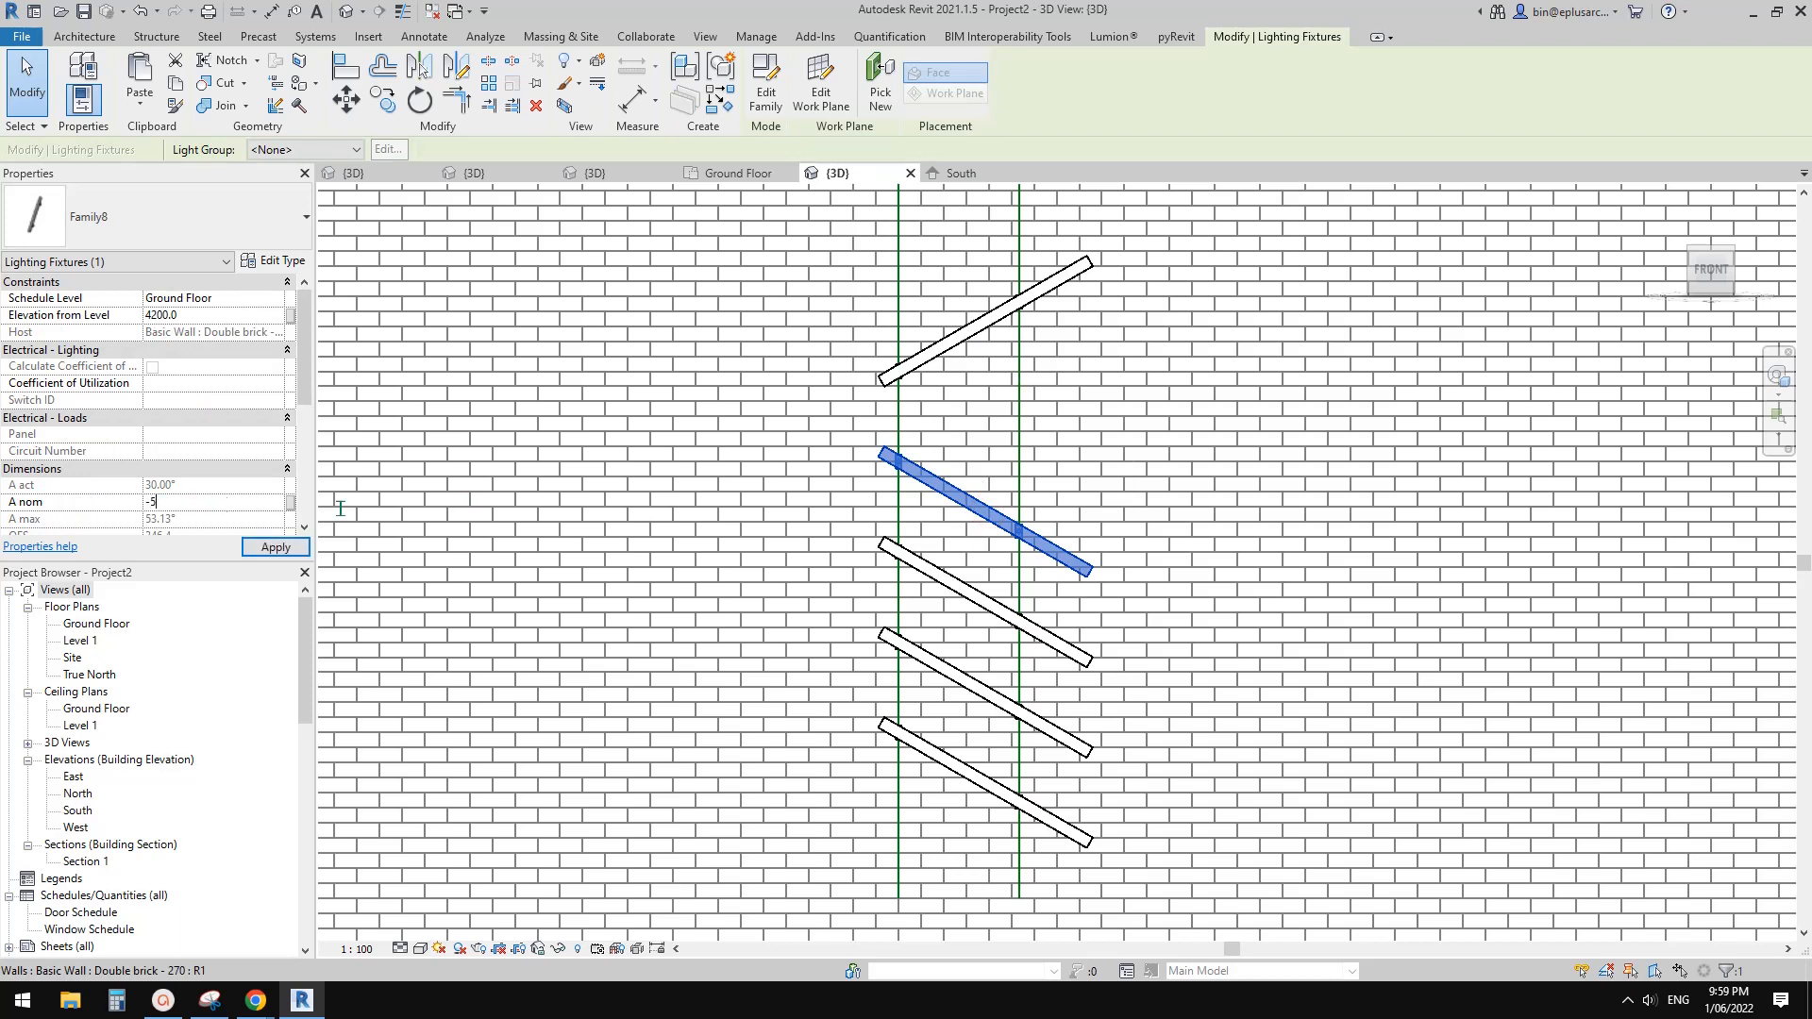
Set the third fixture's nominal angle to 15° and nudge it down the wall to an elevation of 3650 mm.
click(984, 598)
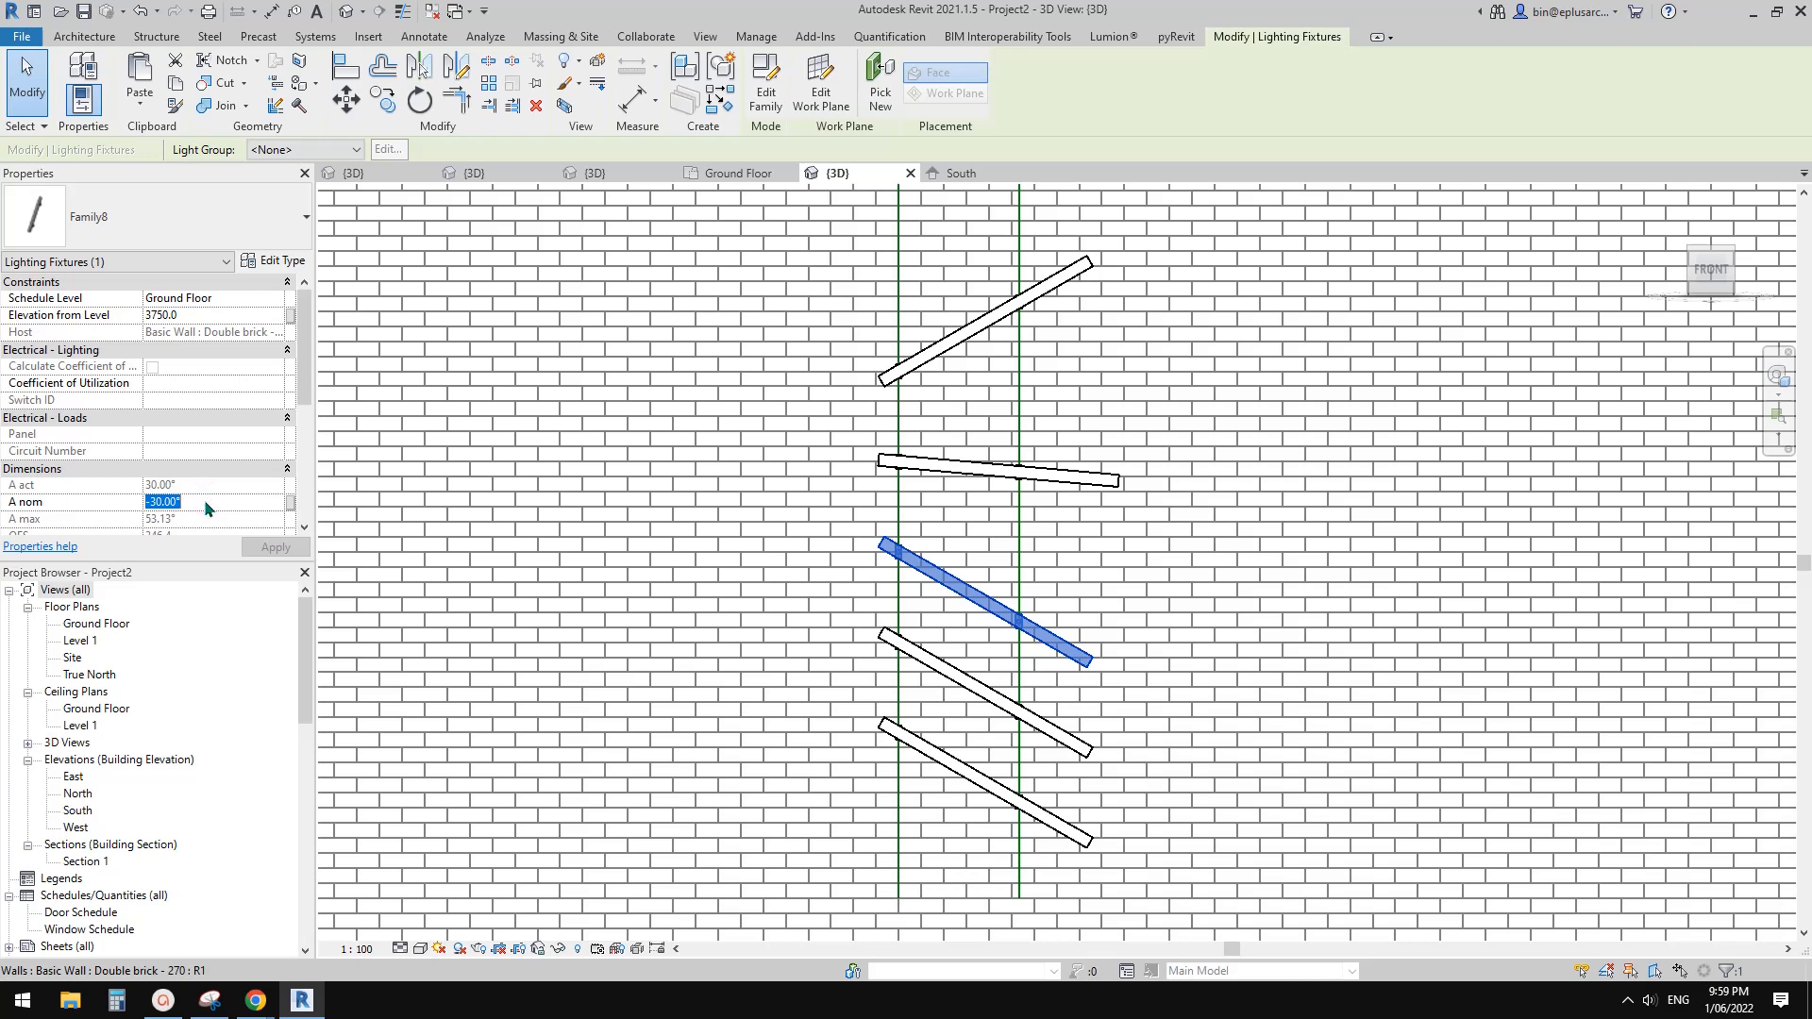
click(1058, 683)
middle_drag(1039, 538, 1007, 579)
click(971, 549)
key(Down)
key(Down)
key(Down)
key(Down)
key(Down)
Set the fourth fixture's nominal angle A nom to 0°.
click(1050, 728)
click(231, 501)
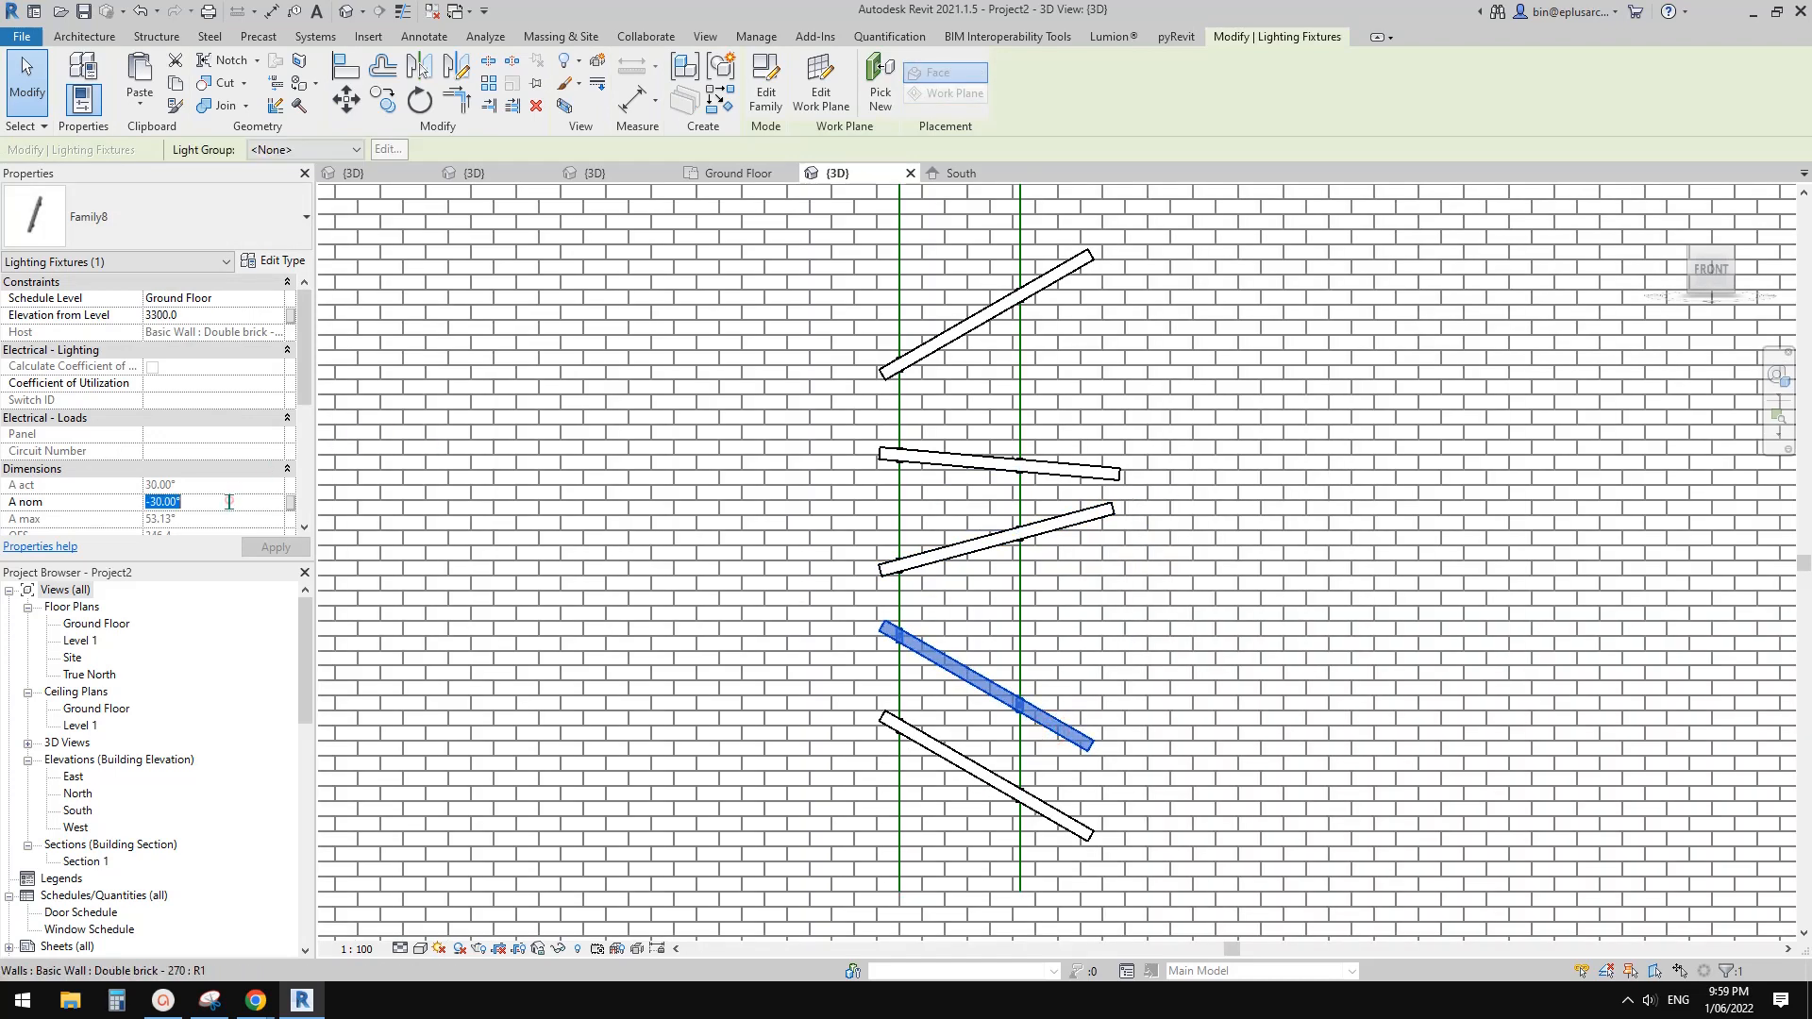
text(0)
click(1157, 604)
click(1005, 776)
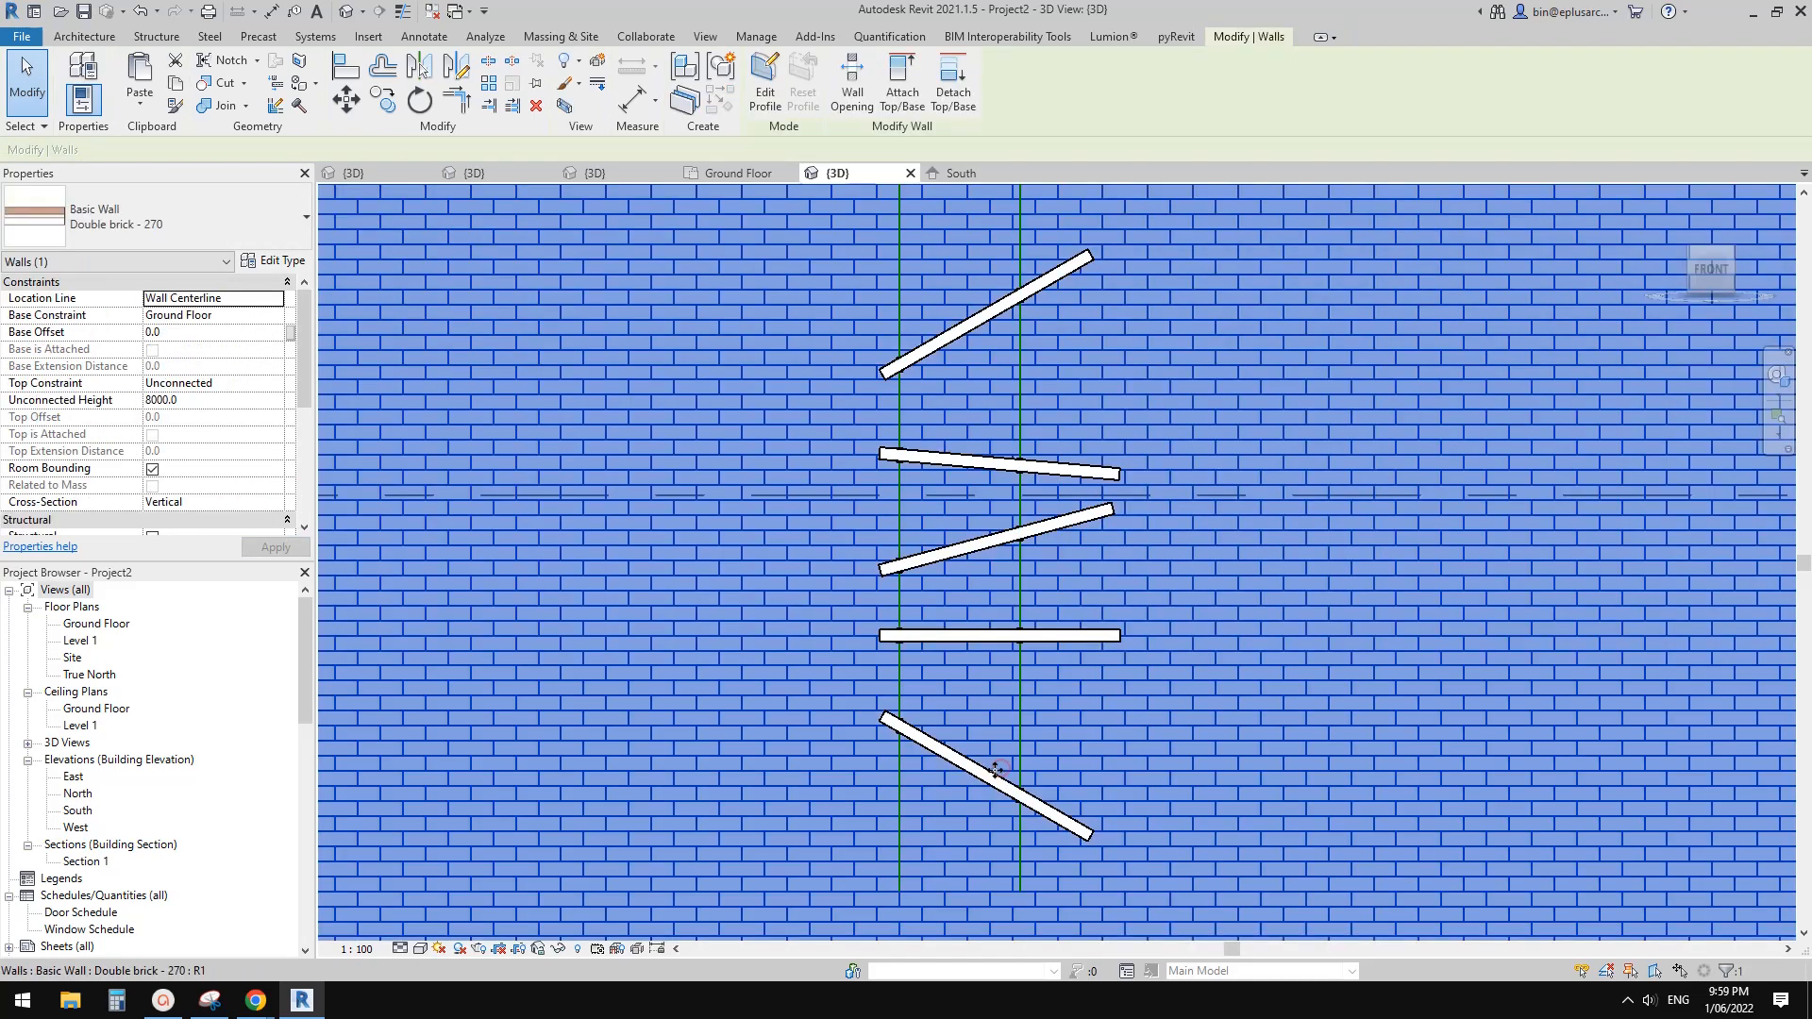
Move the right vertical guide line 180 mm outward, away from the left guide line, in the front view.
click(980, 771)
middle_drag(1037, 665, 986, 713)
scroll(890, 366, up, 3)
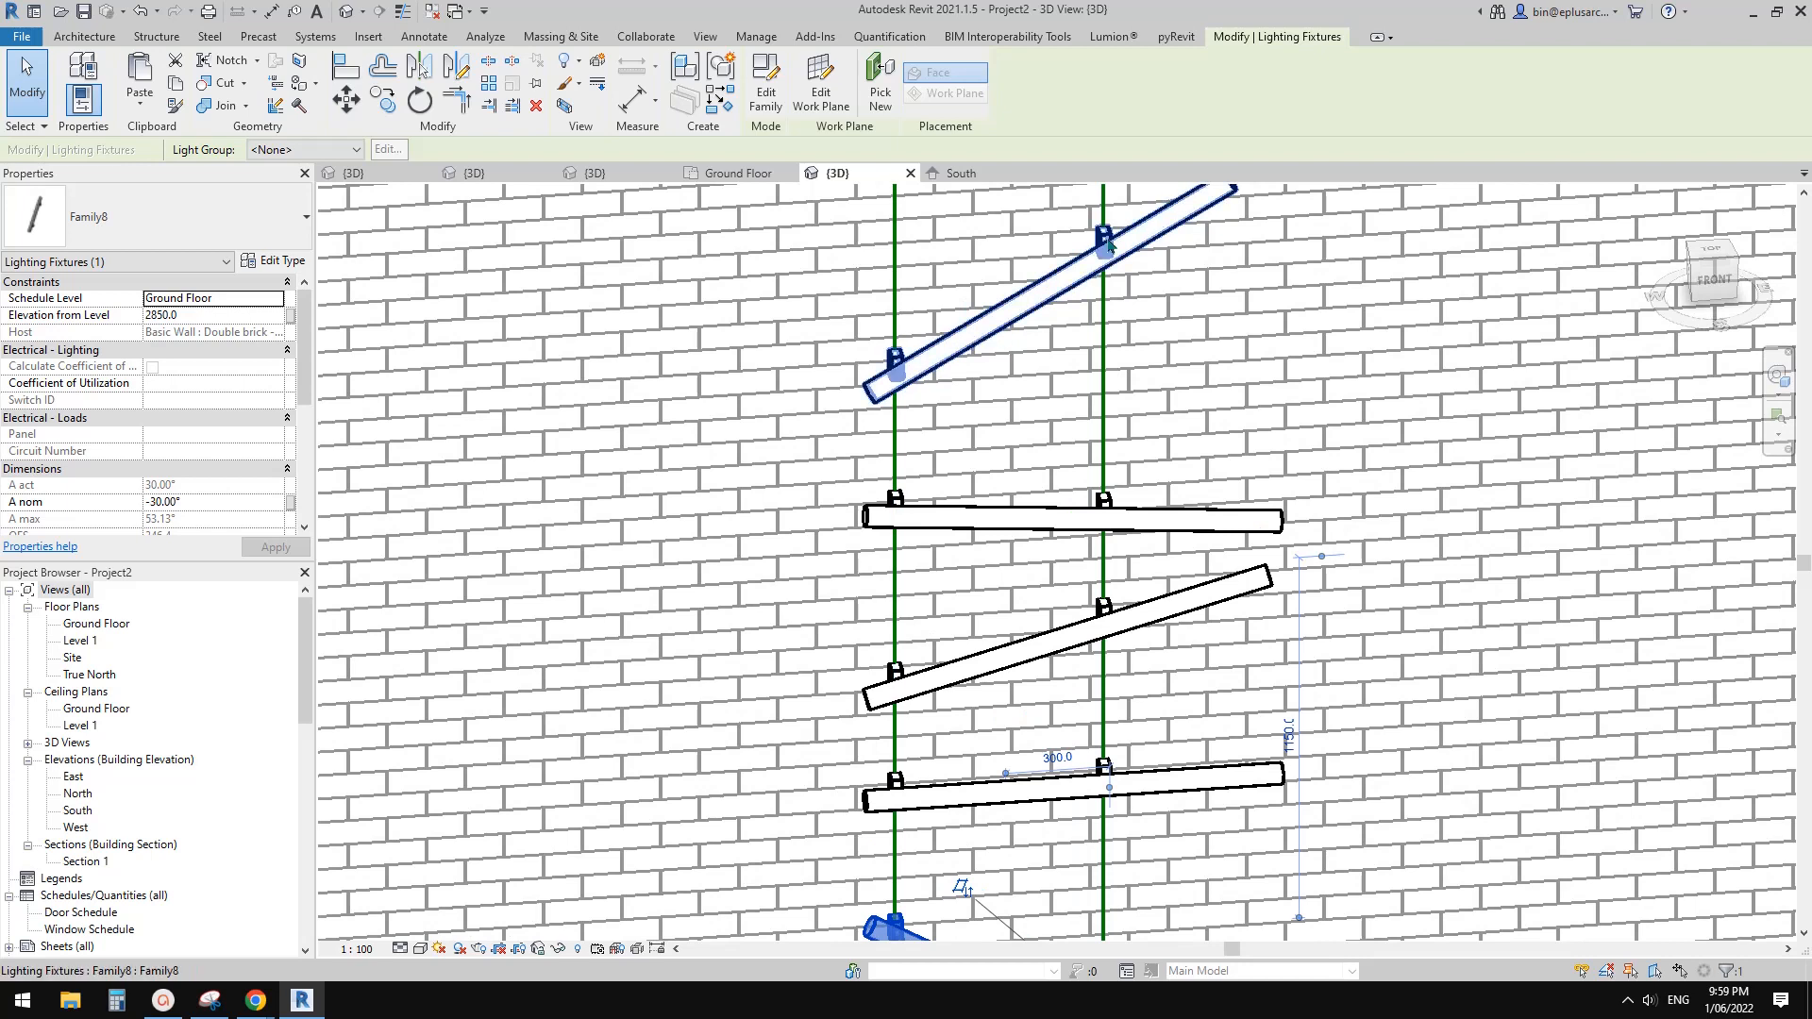
scroll(1108, 246, down, 2)
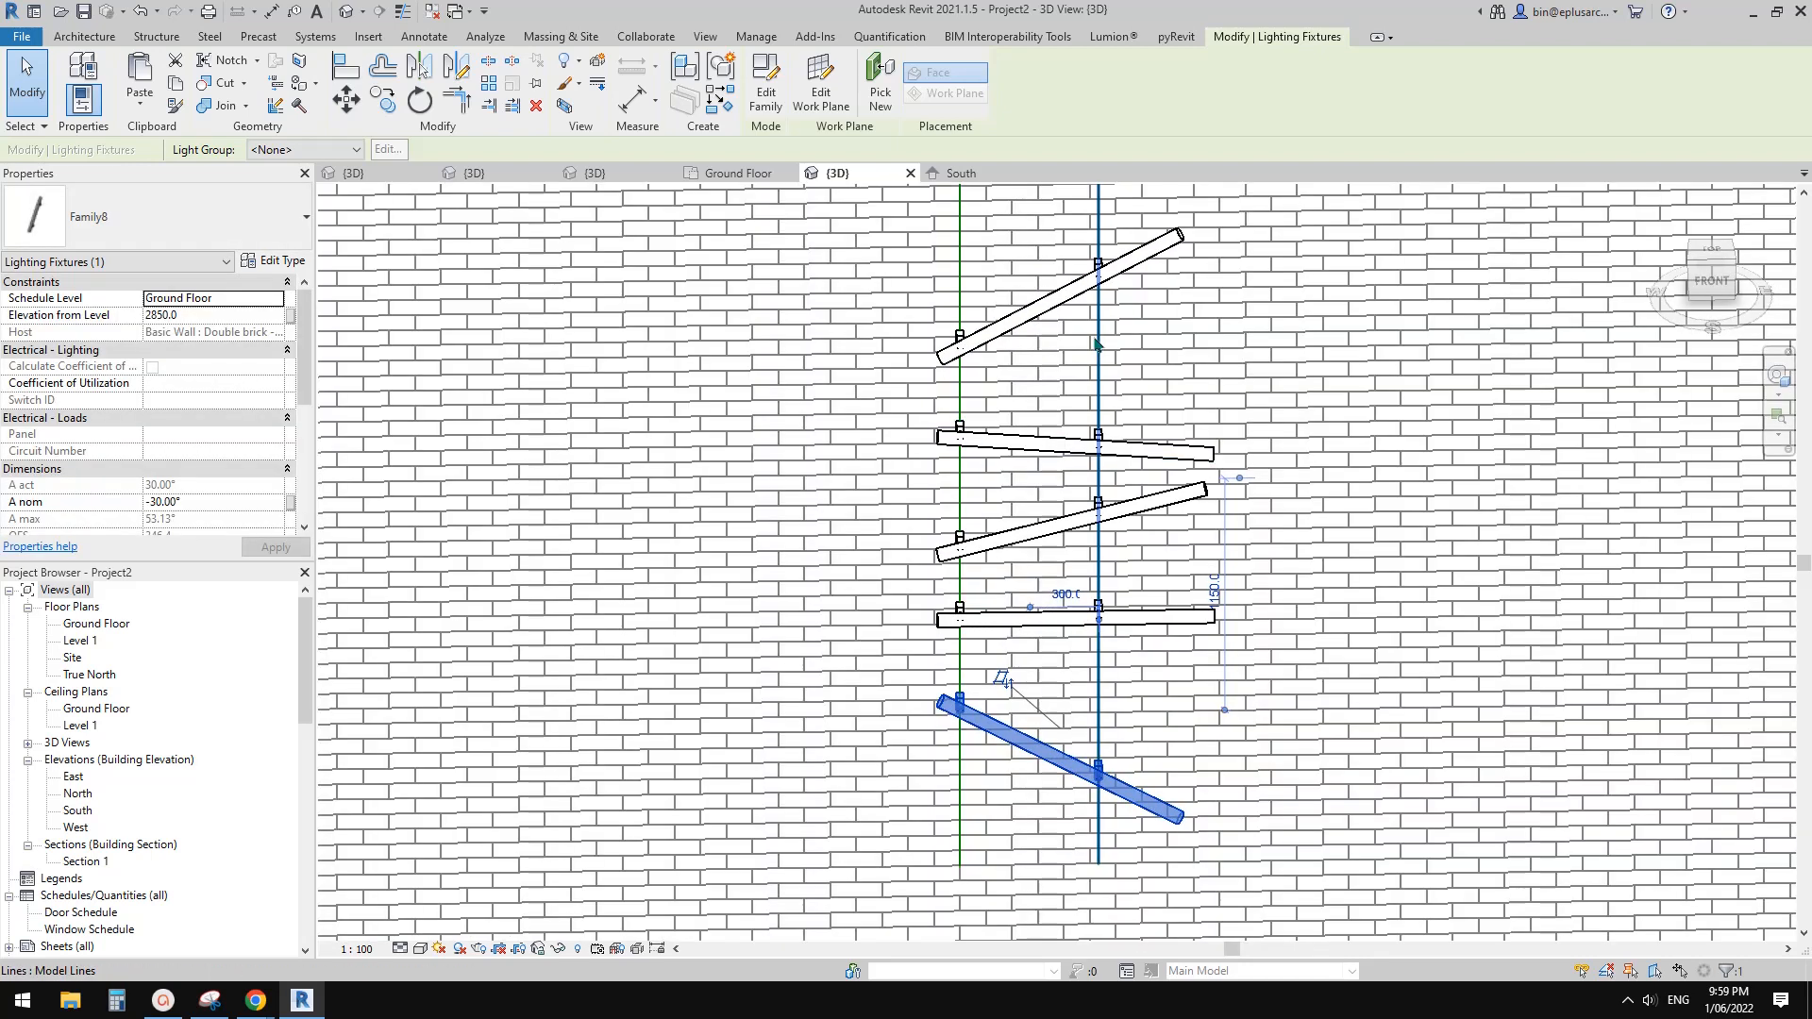
click(1097, 343)
middle_drag(1092, 371, 1072, 360)
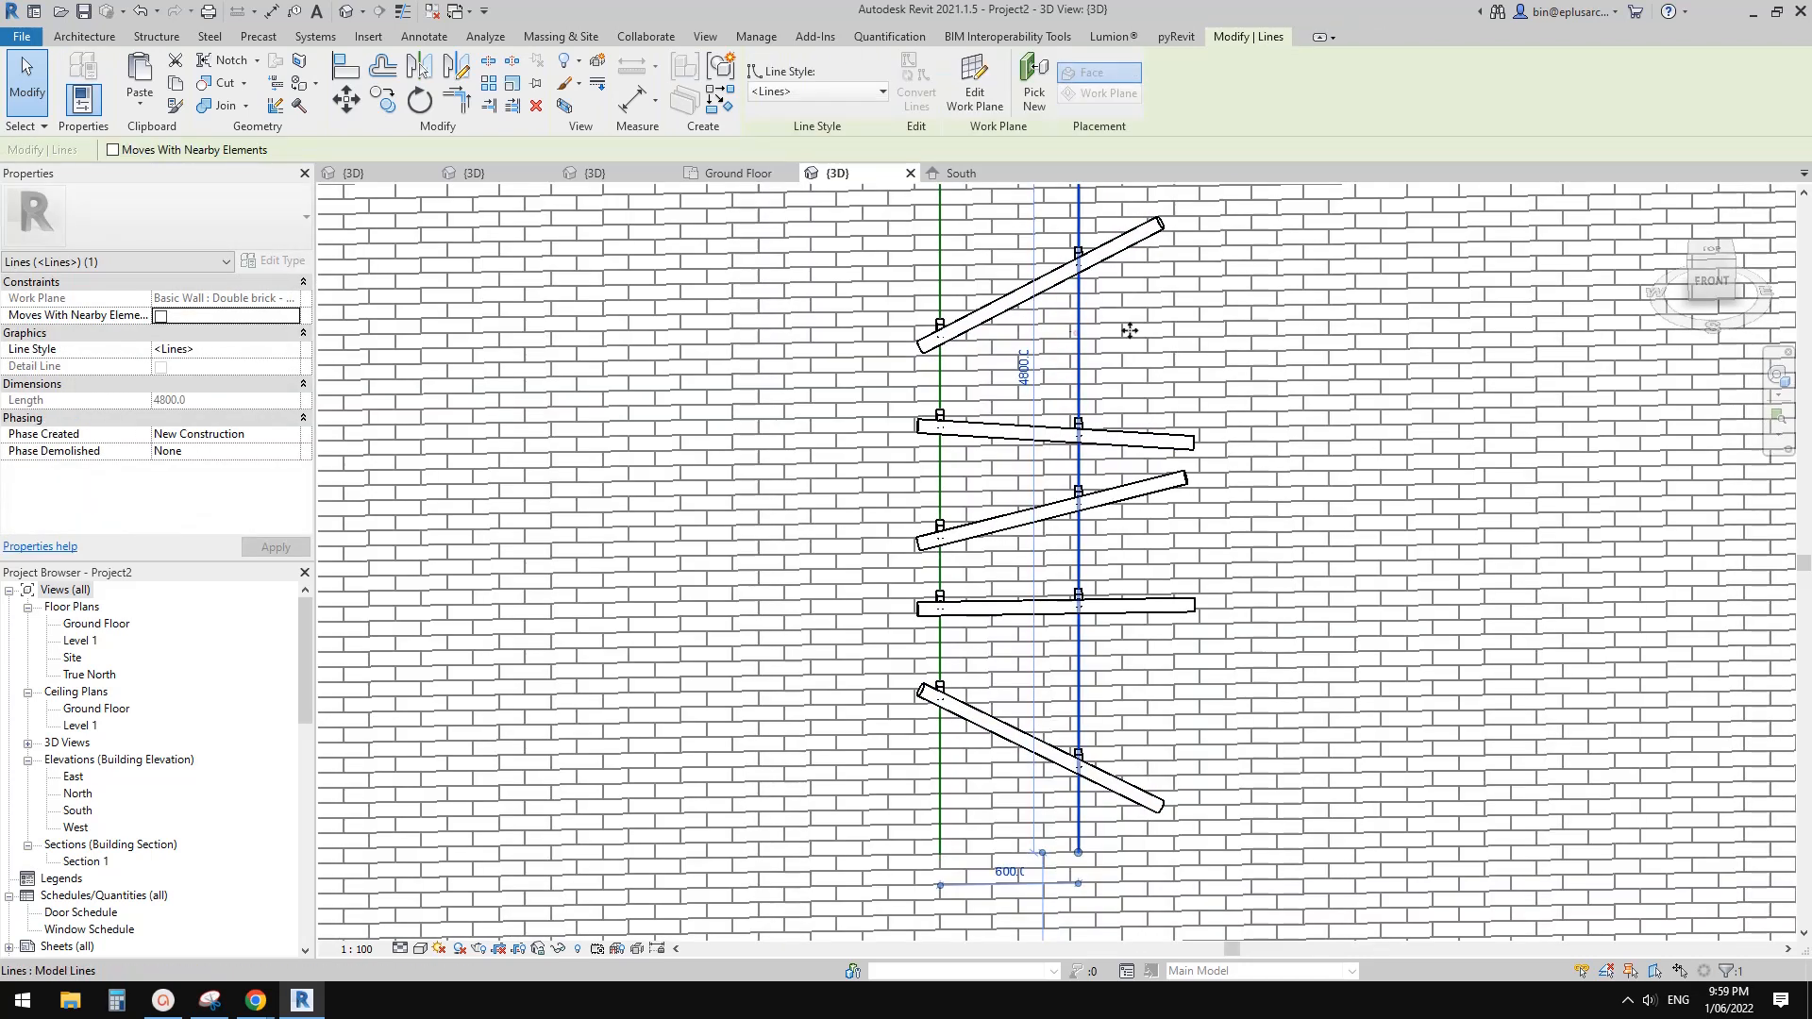
click(1713, 283)
middle_drag(1090, 251, 1089, 328)
middle_drag(1067, 433, 1075, 413)
key(m)
key(v)
scroll(1064, 425, up, 2)
click(1047, 421)
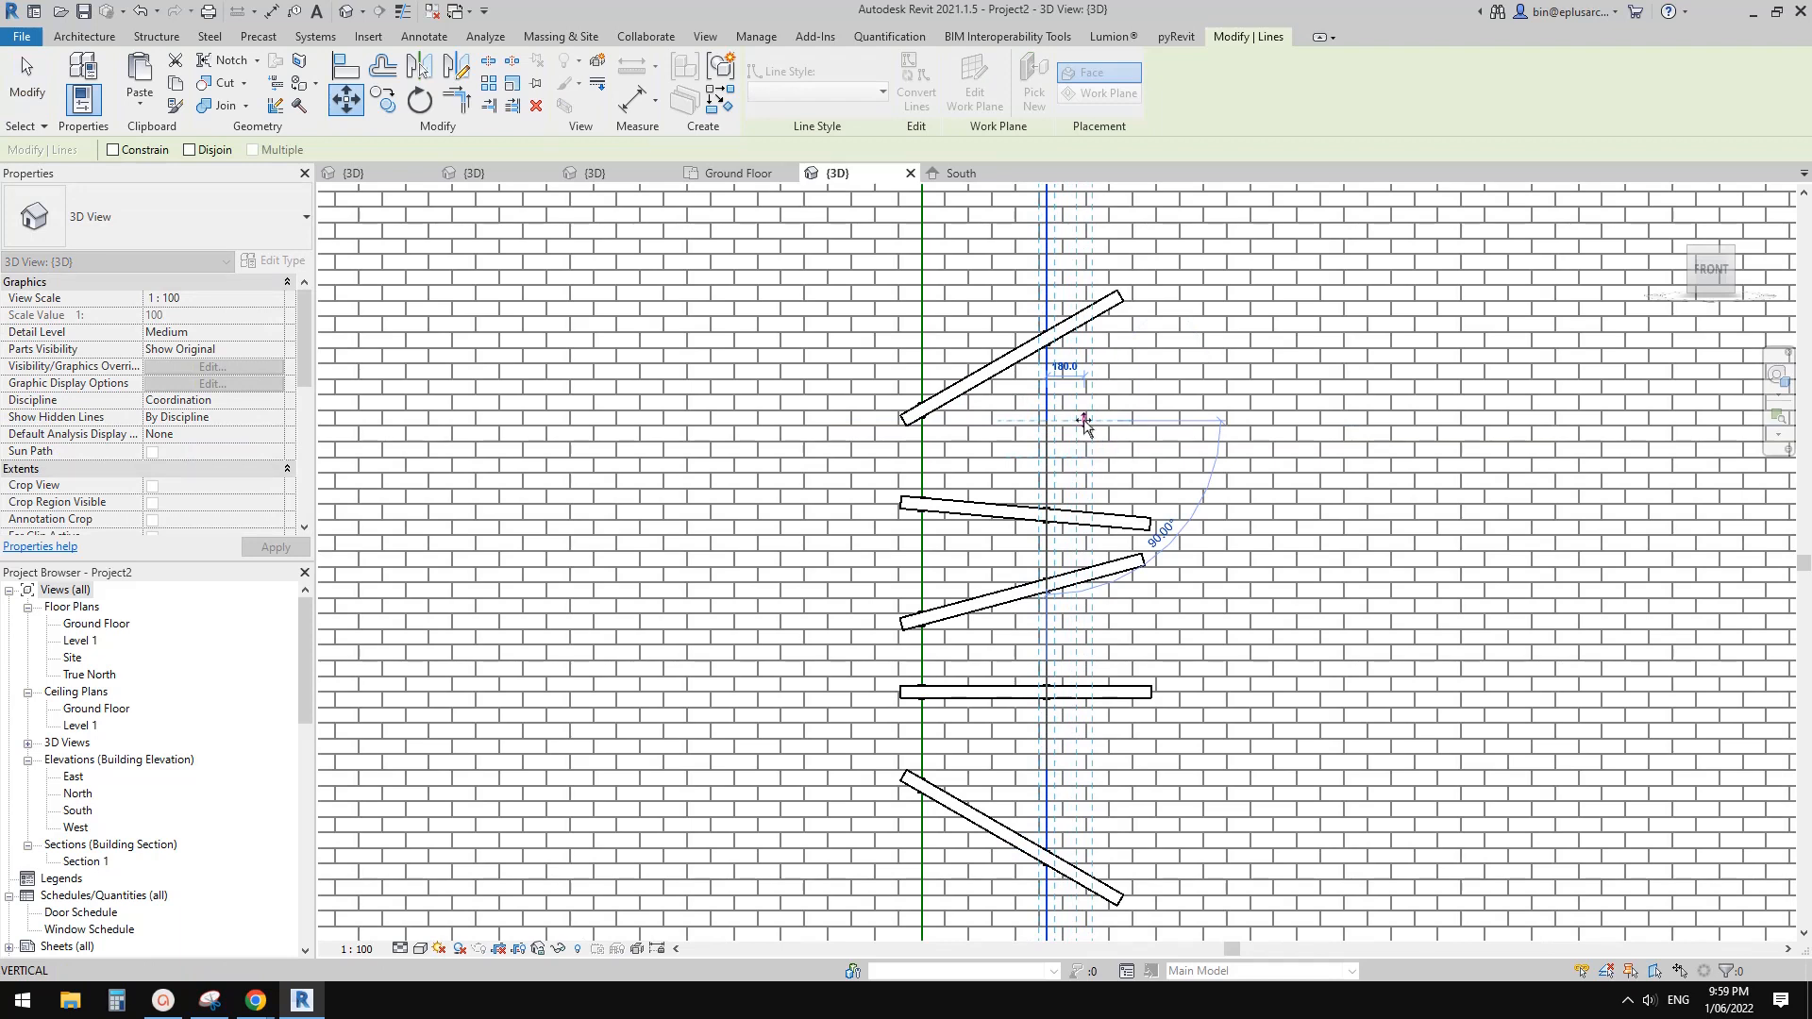
click(1085, 421)
Open the South elevation and stretch the top fixture's right bracket out to the moved guide line.
click(1064, 341)
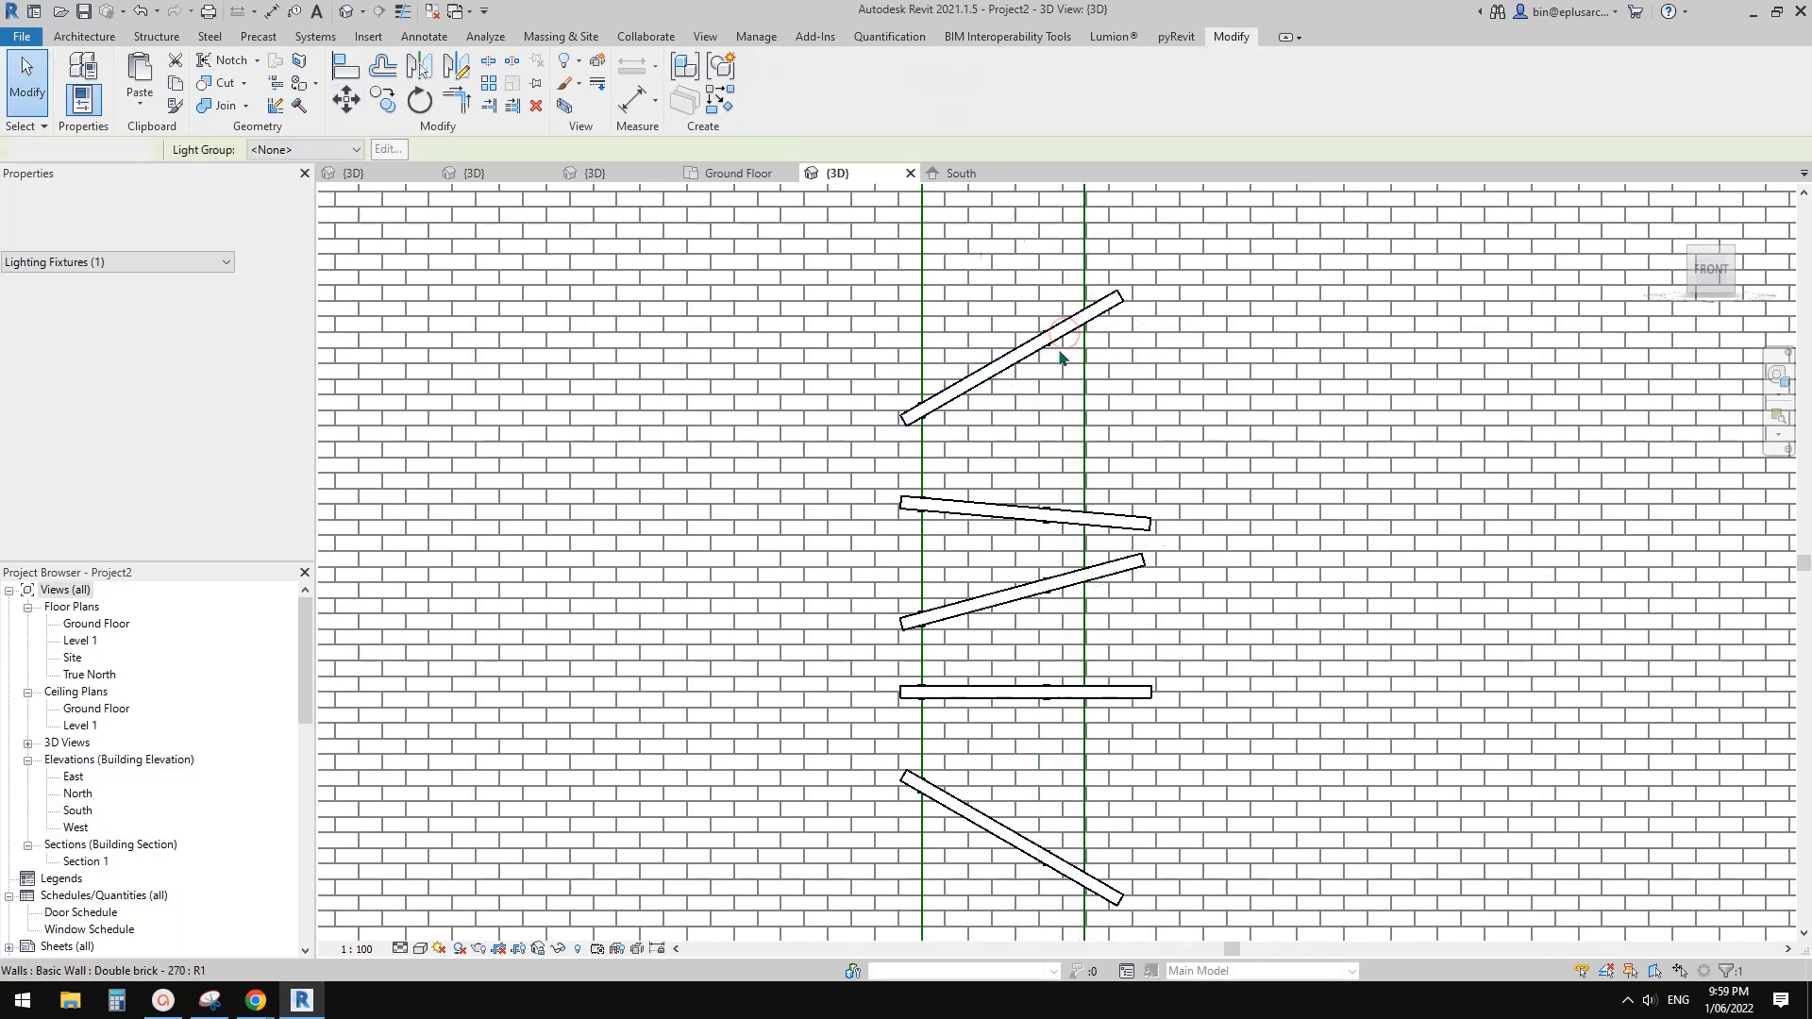
click(1058, 338)
key(Escape)
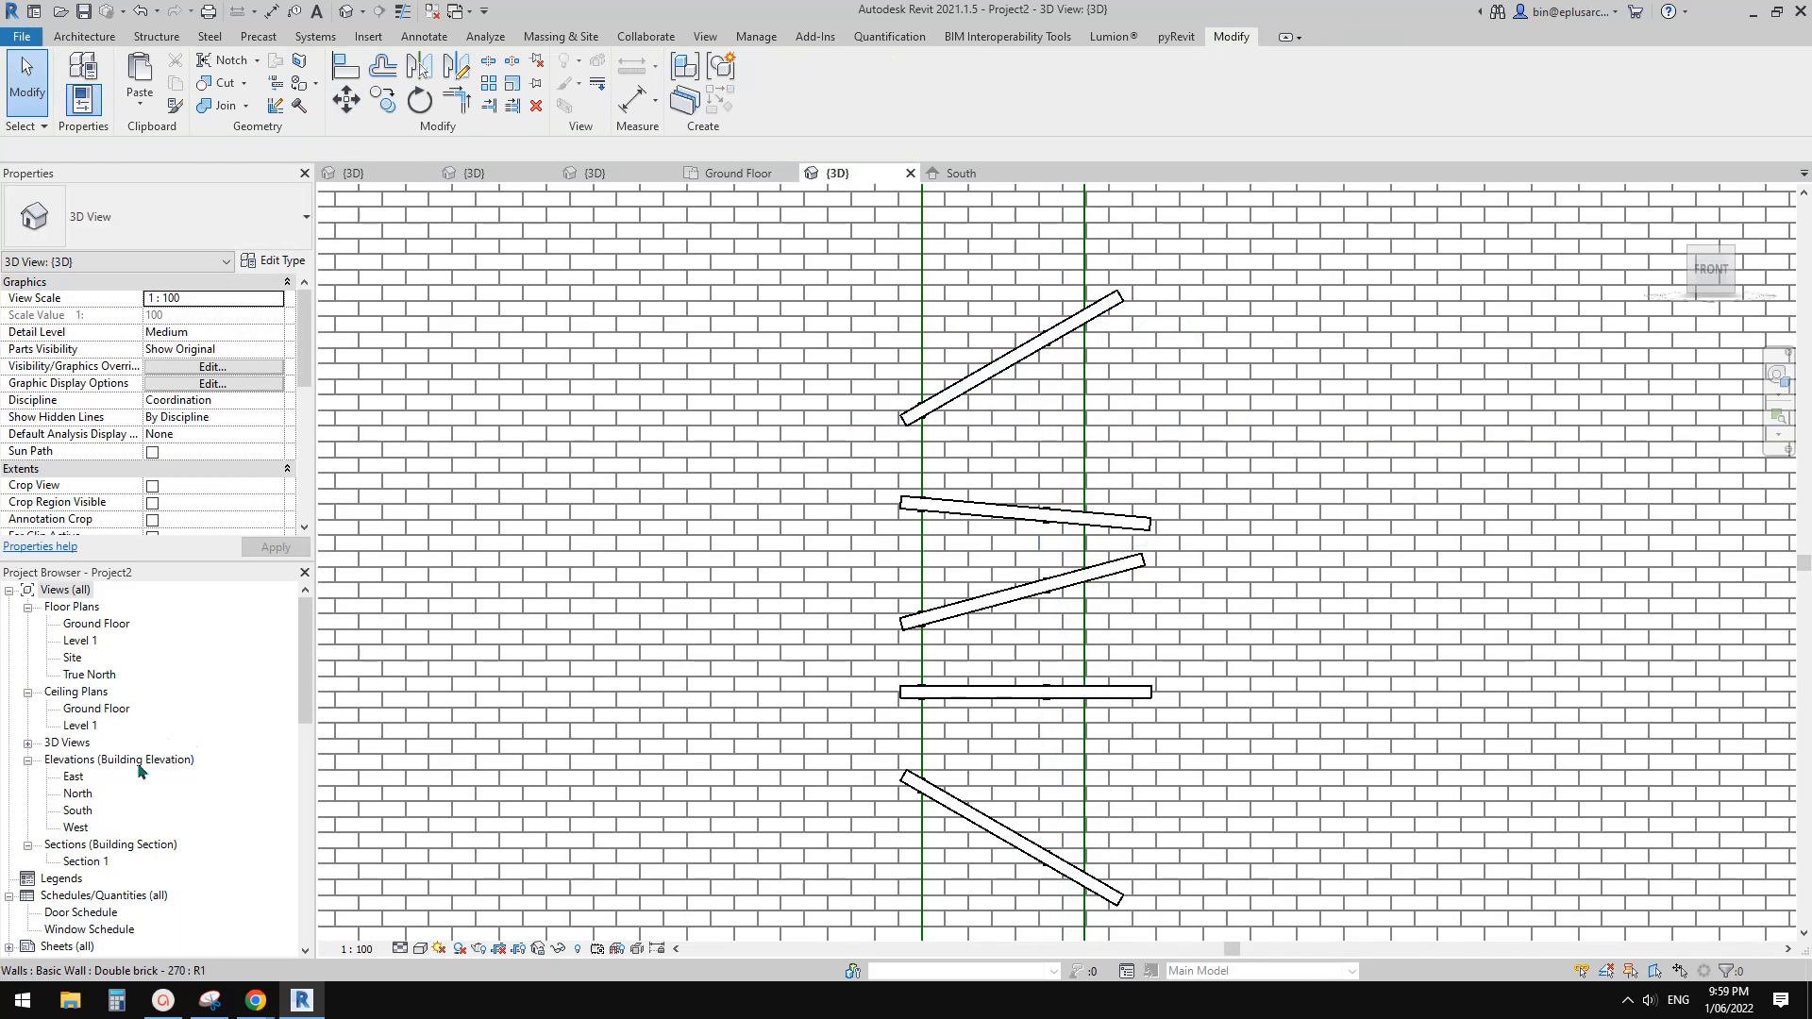
double_click(81, 813)
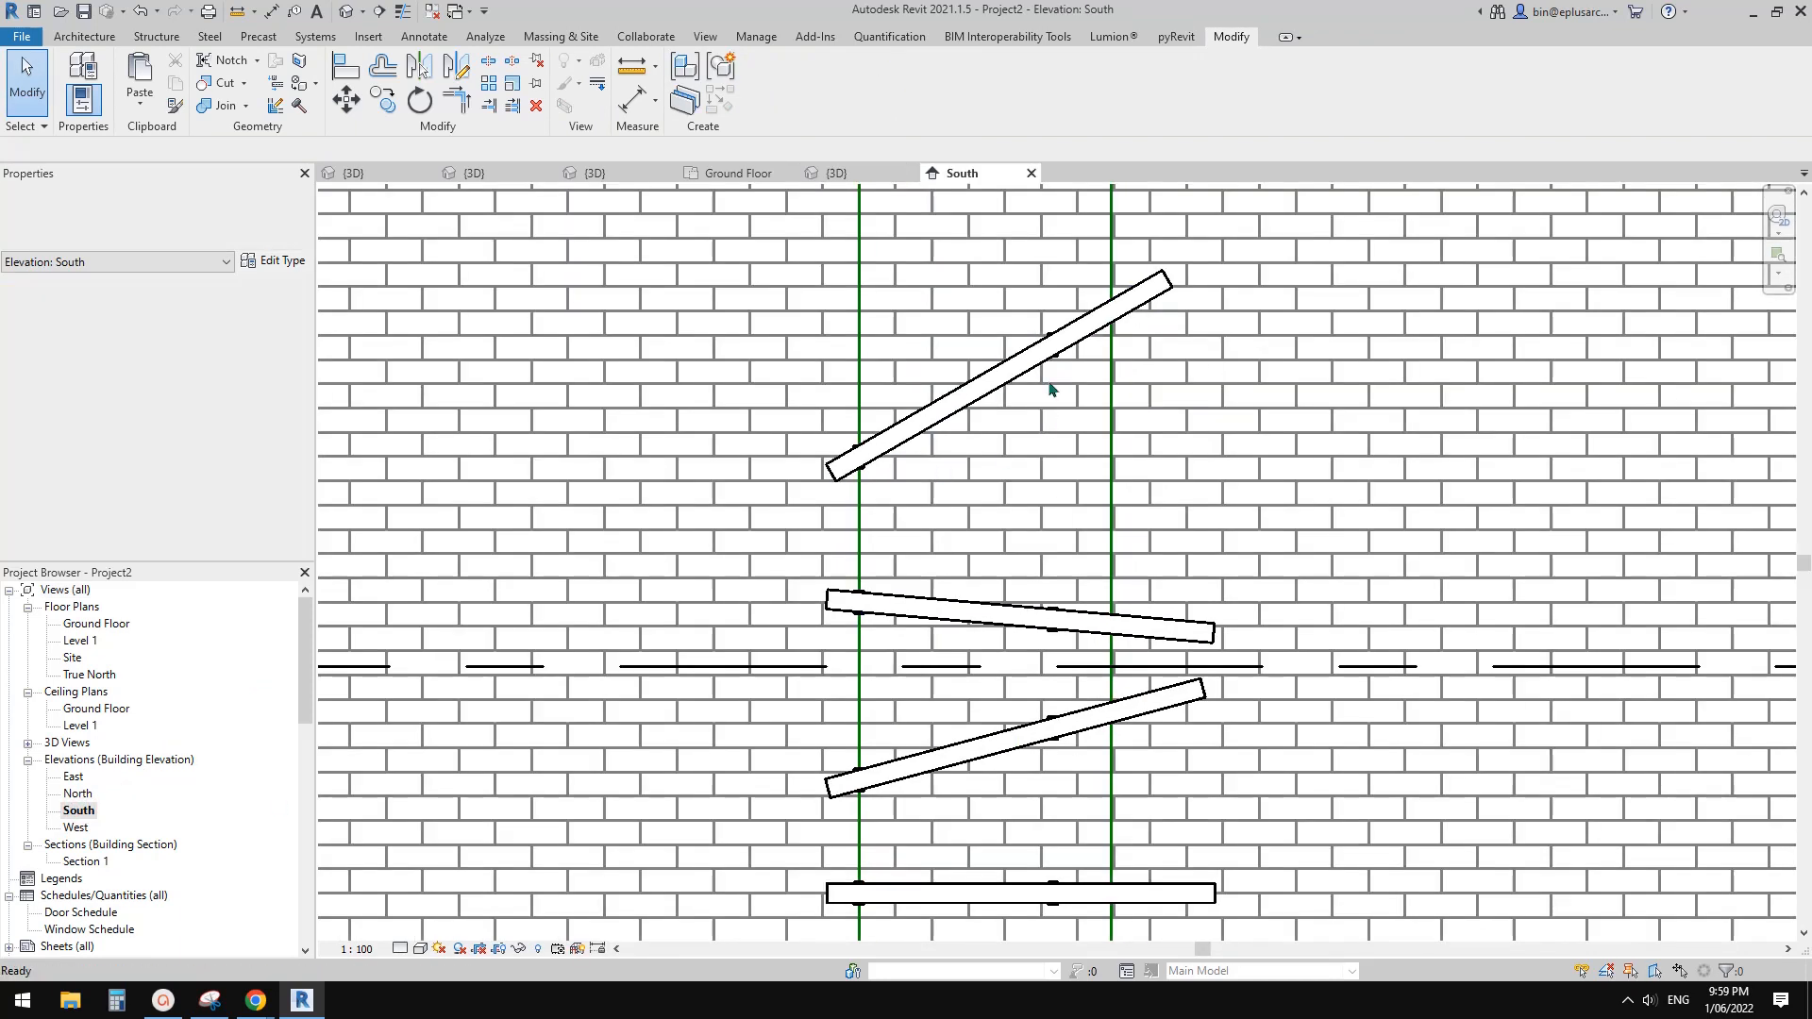
click(1056, 352)
scroll(1059, 357, up, 1)
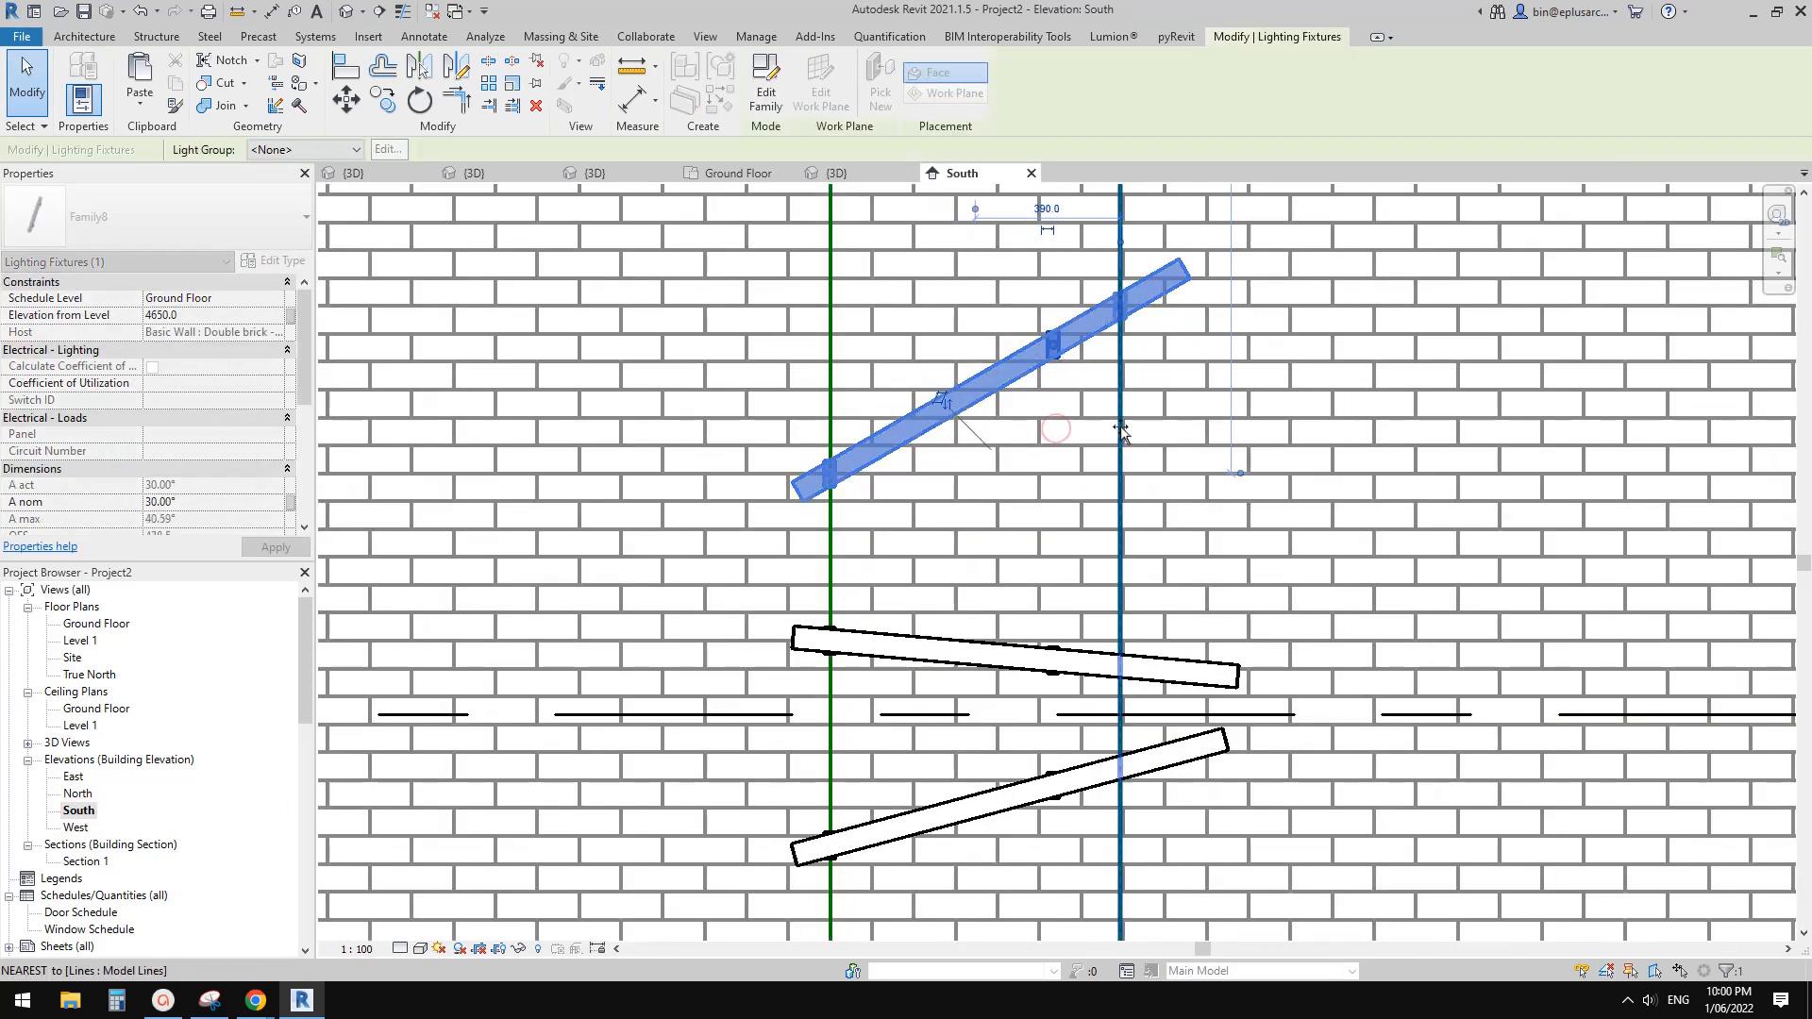
drag(1118, 432, 1119, 433)
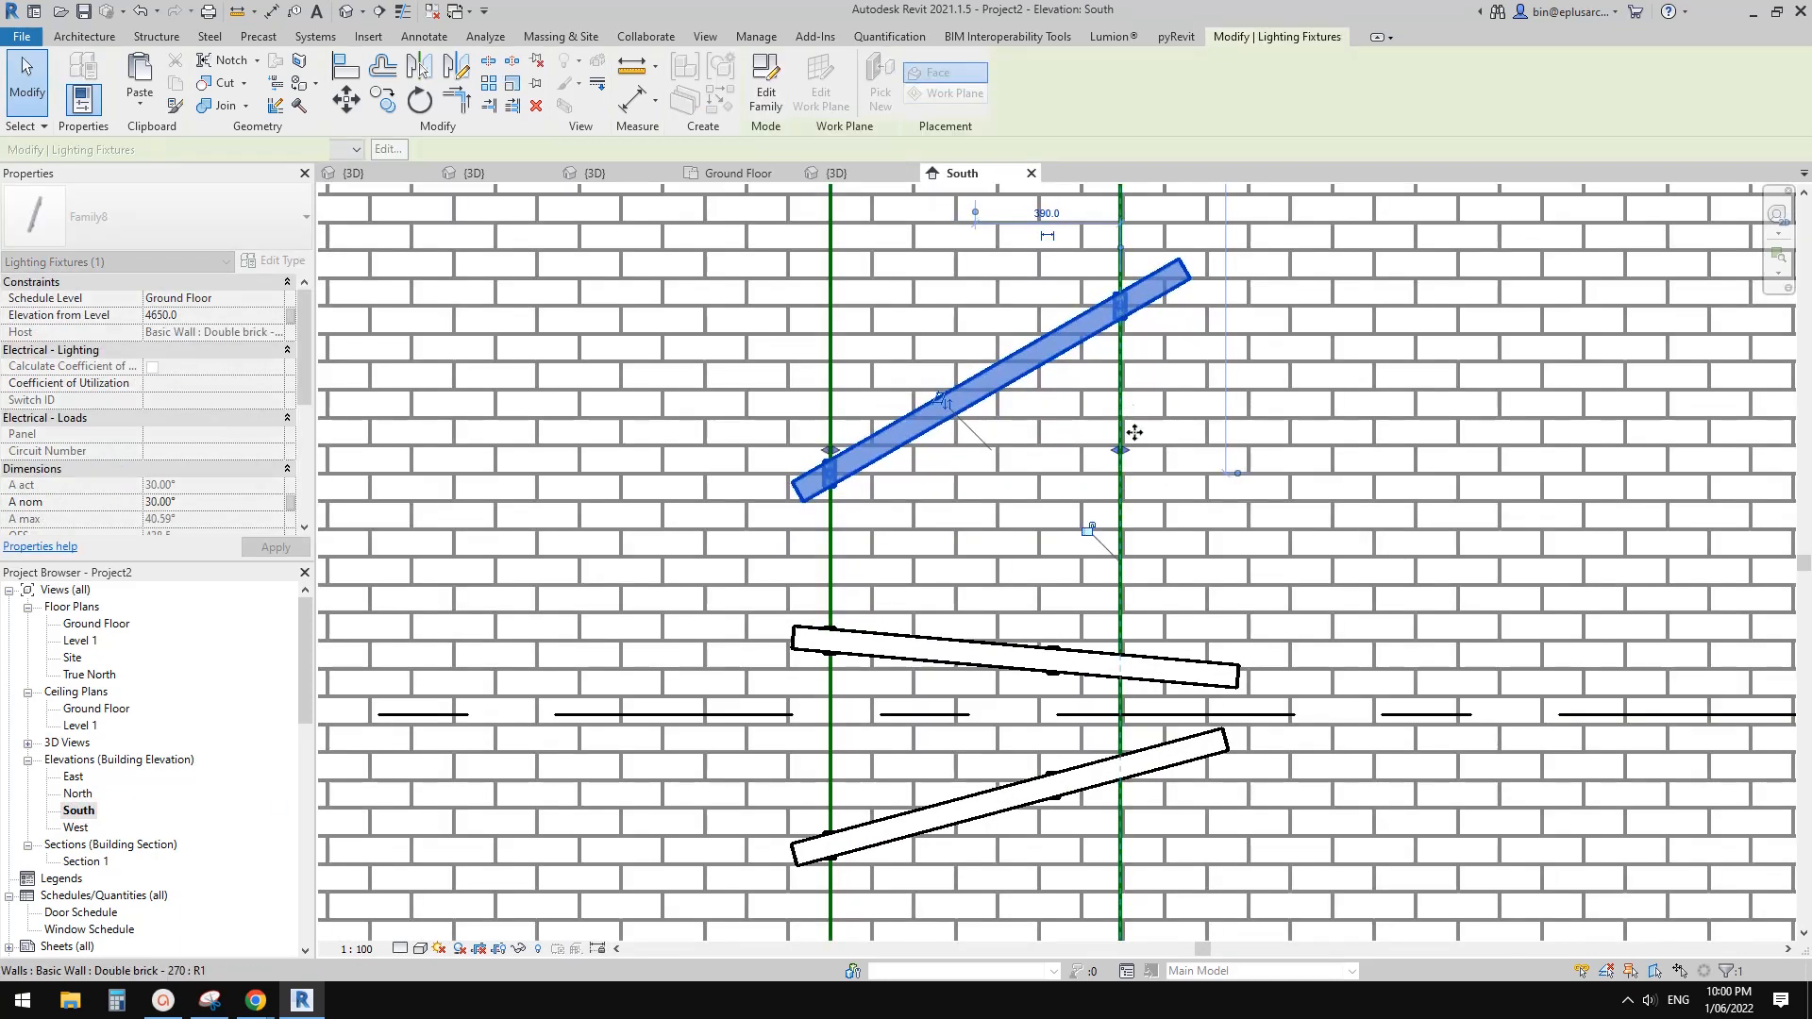
Stretch the right brackets of the second and third fixtures to the right guide line.
scroll(1161, 618, down, 1)
middle_drag(1162, 613, 1160, 433)
click(1119, 472)
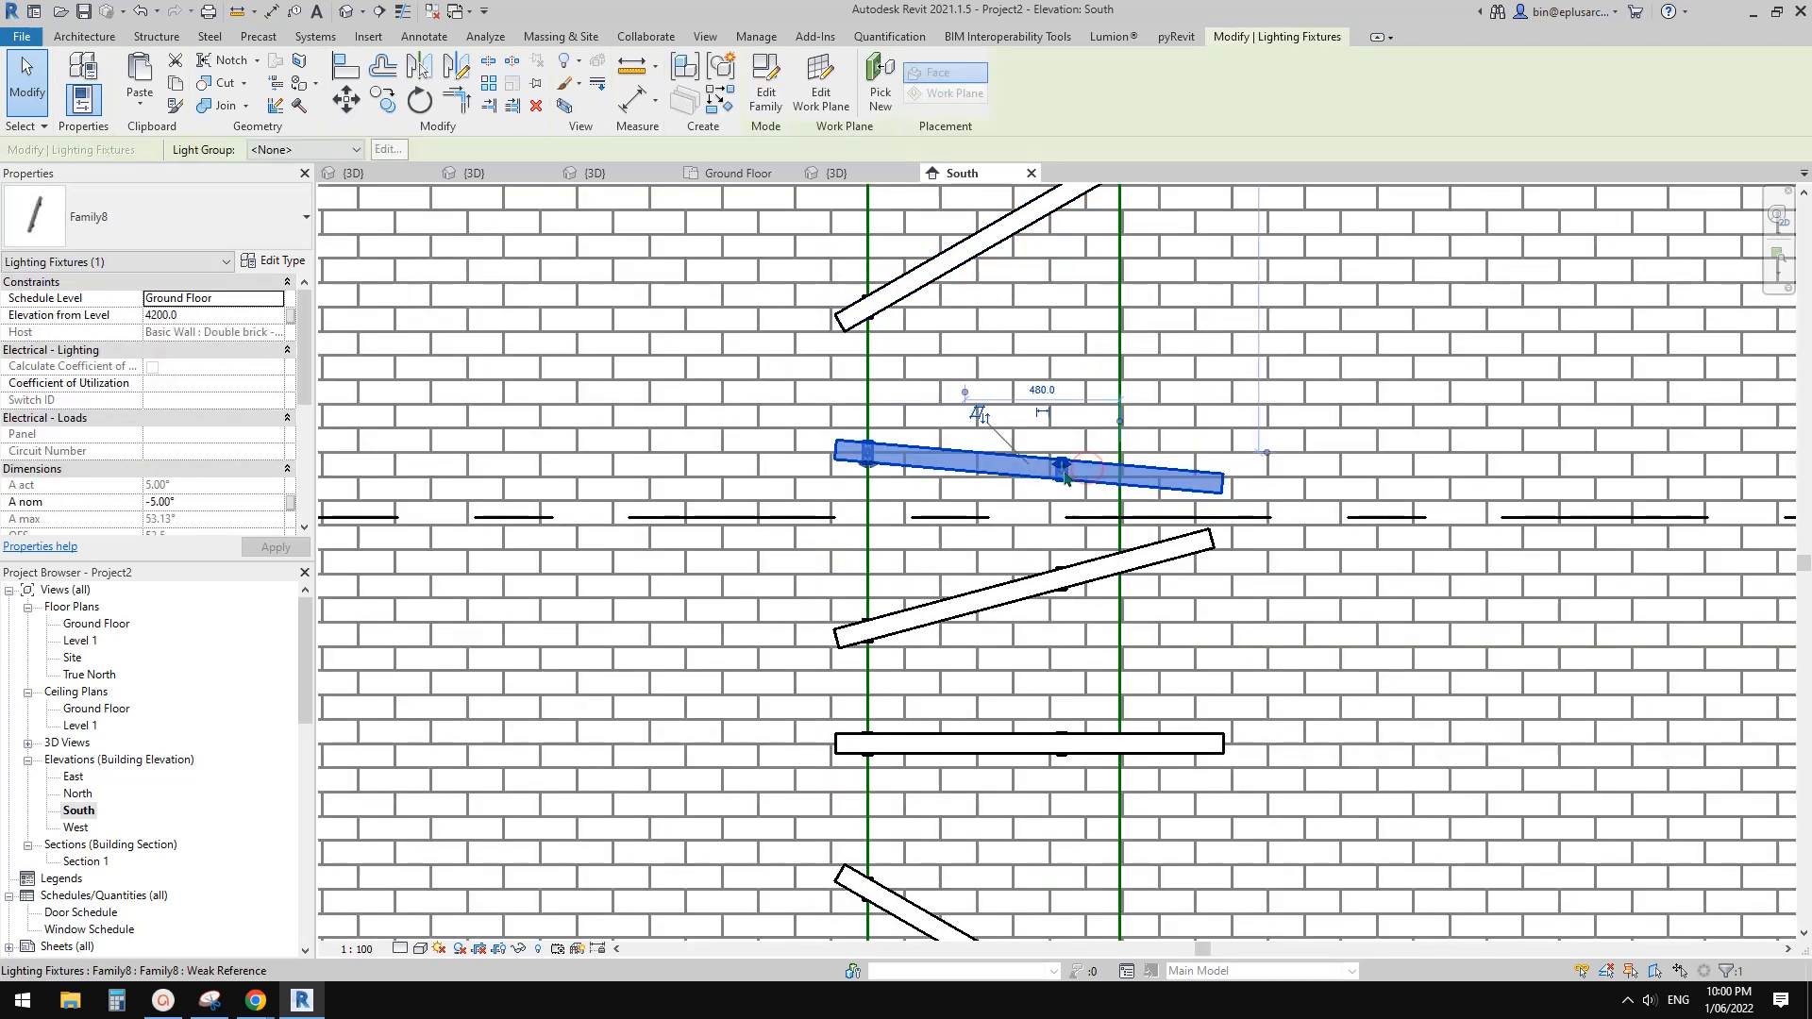
click(1121, 567)
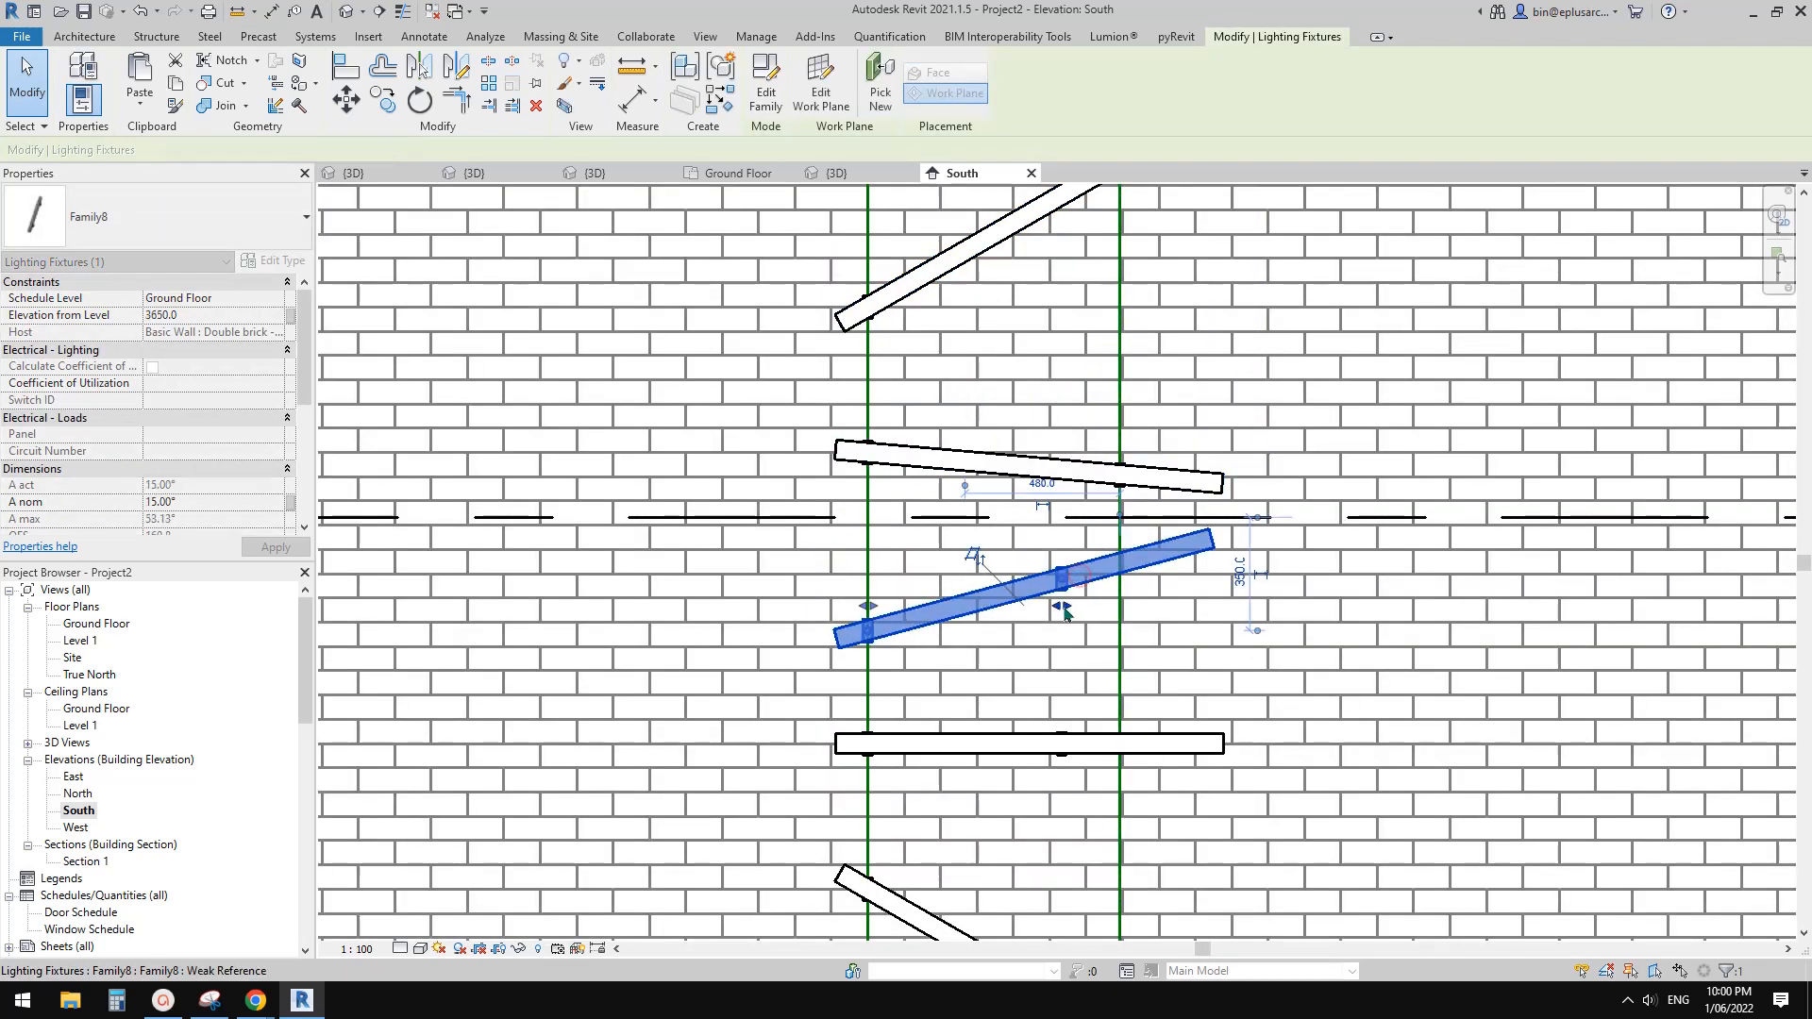
drag(1123, 601, 1119, 601)
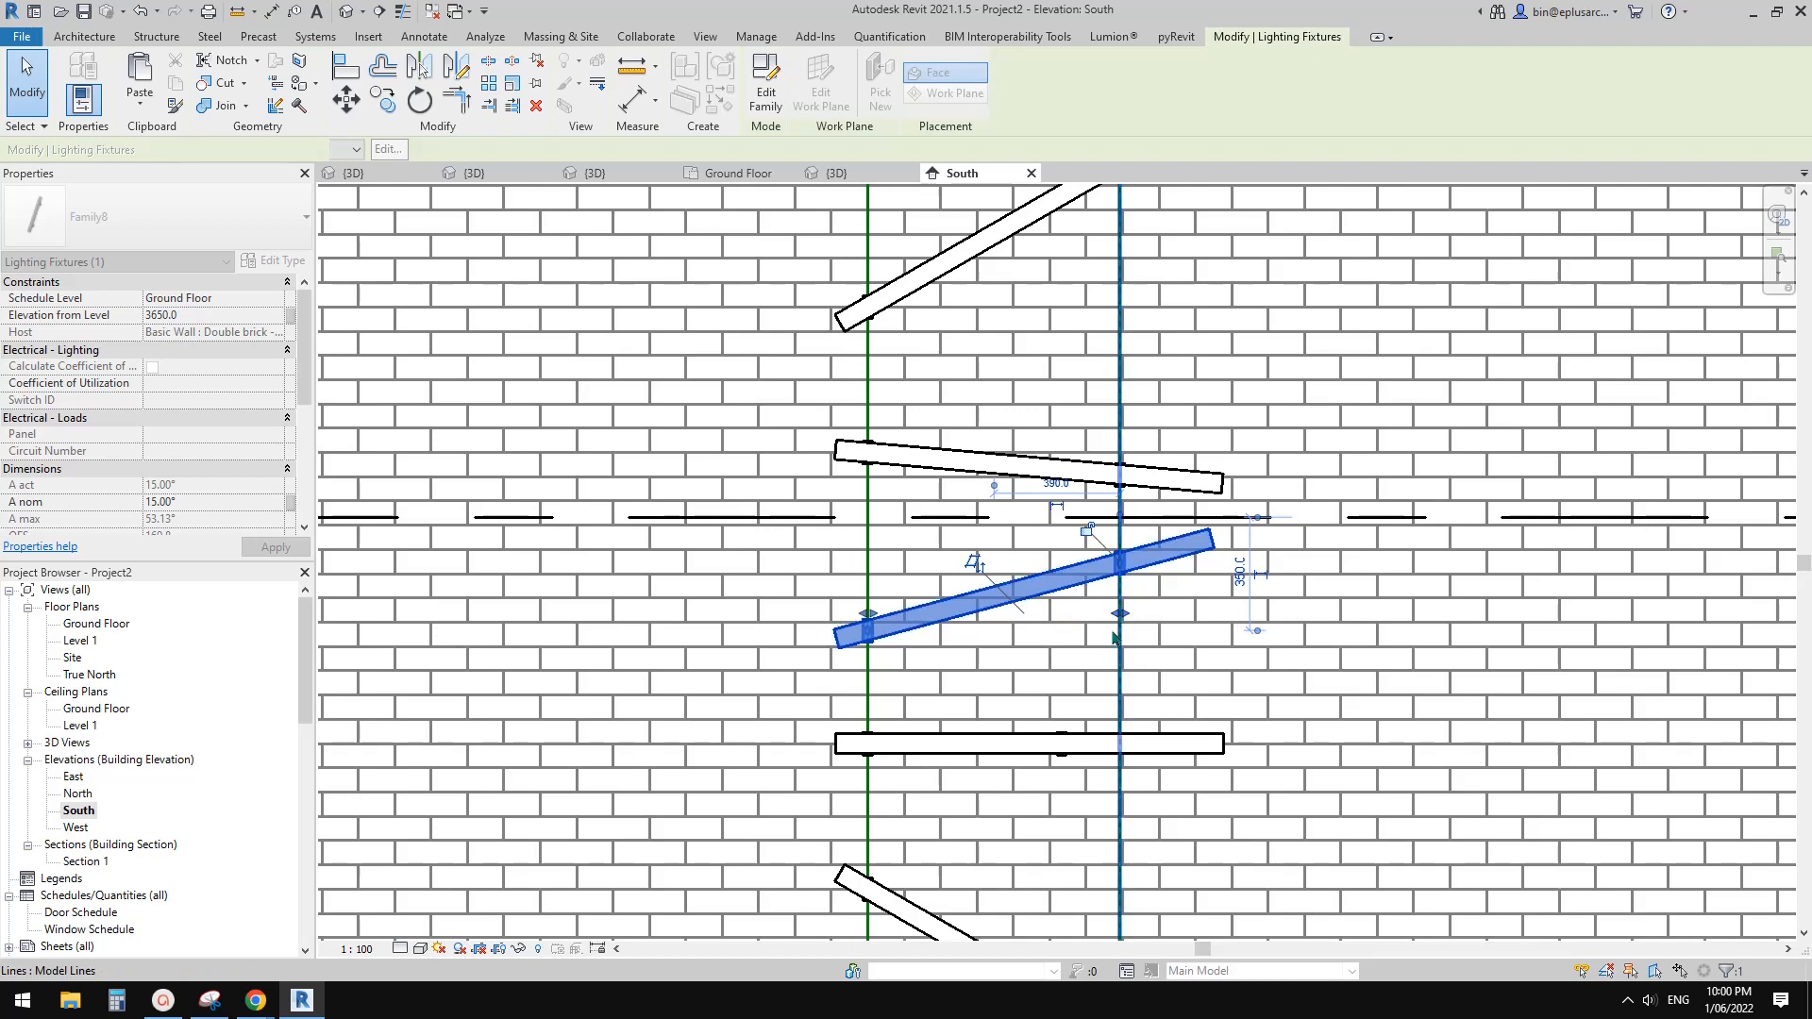
Use Align to bring the right brackets of the fourth and fifth fixtures onto the right guide line.
middle_drag(1114, 638, 1140, 385)
click(1142, 493)
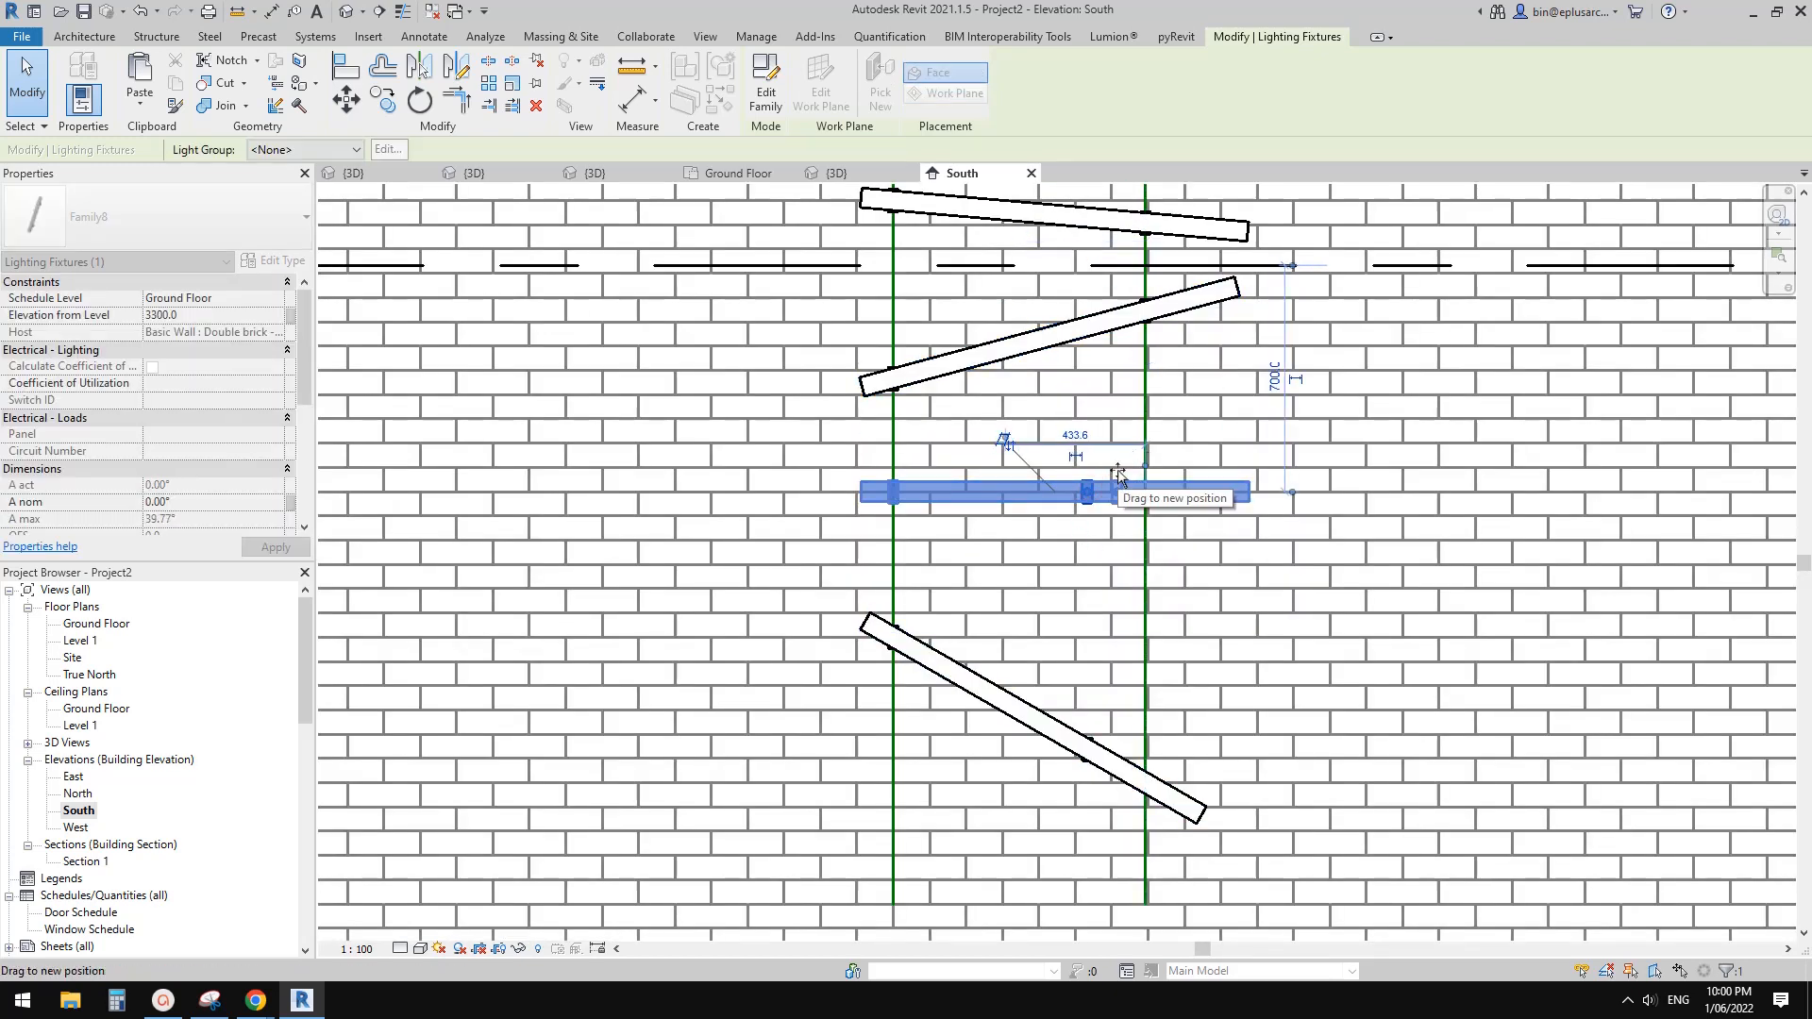
key(Escape)
middle_drag(1104, 517, 1110, 543)
key(a)
key(l)
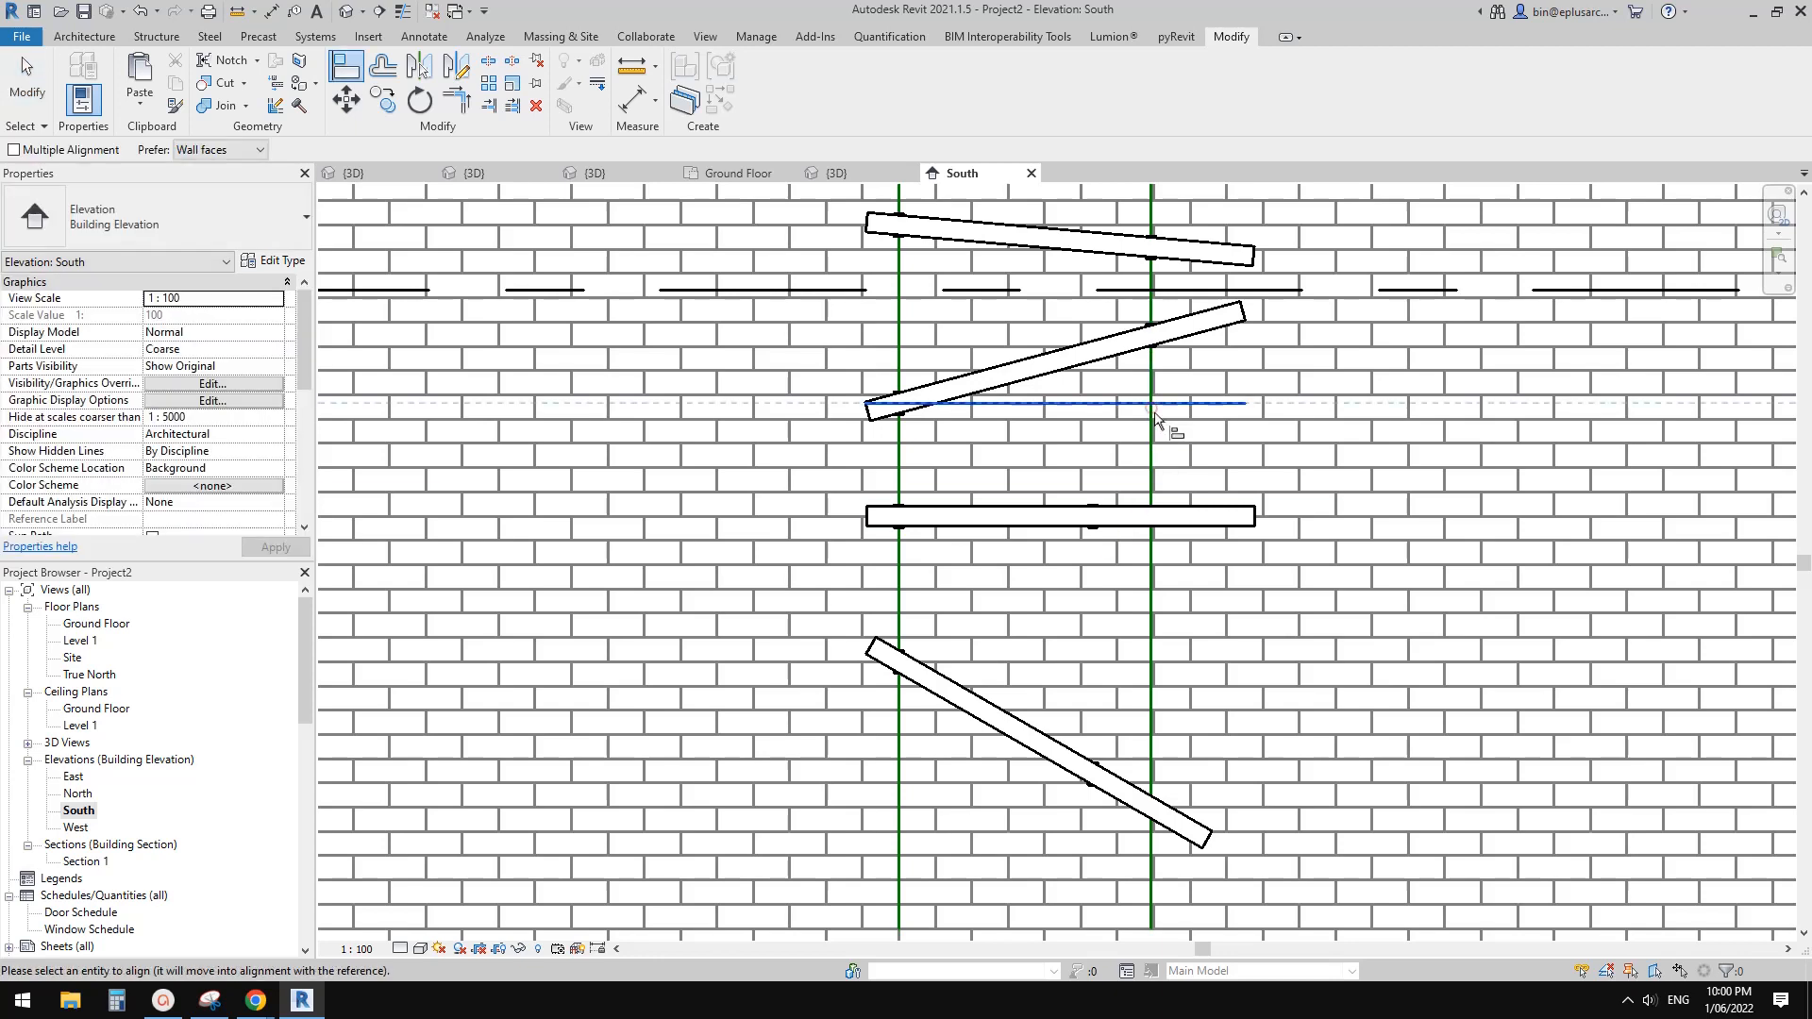
scroll(1153, 415, up, 2)
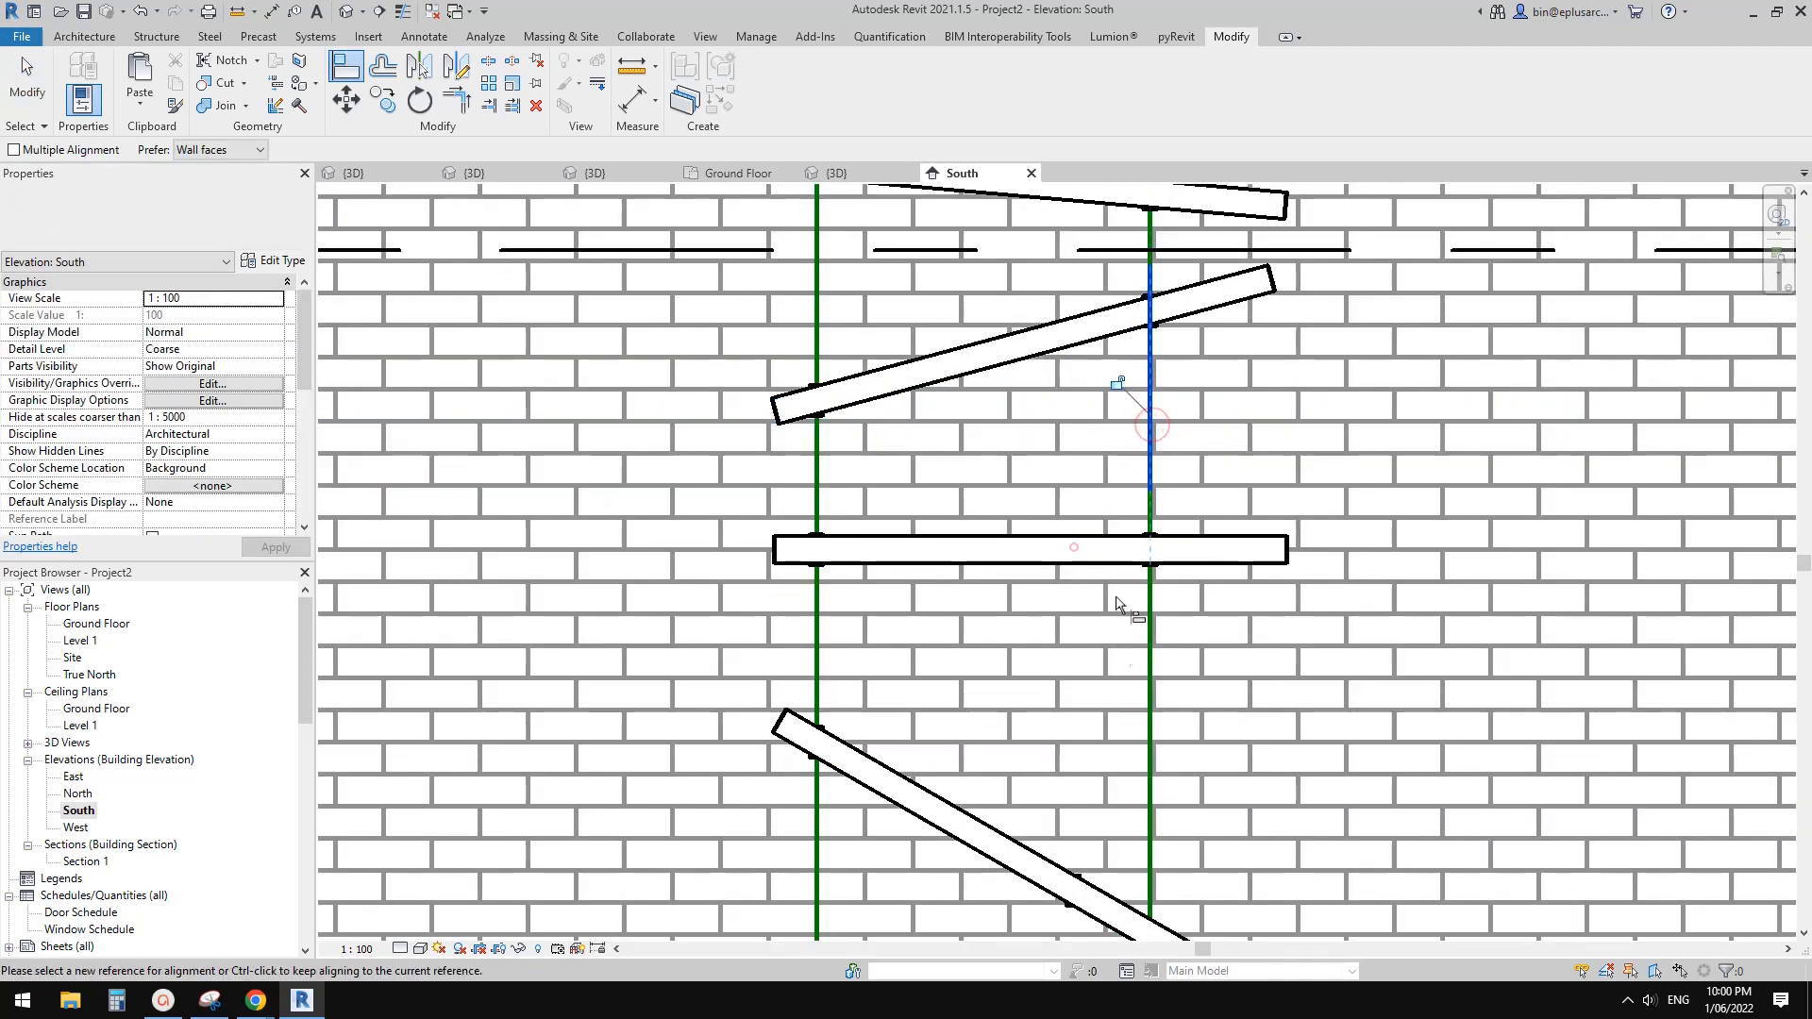
middle_drag(1119, 597, 1111, 394)
click(1143, 529)
click(1064, 689)
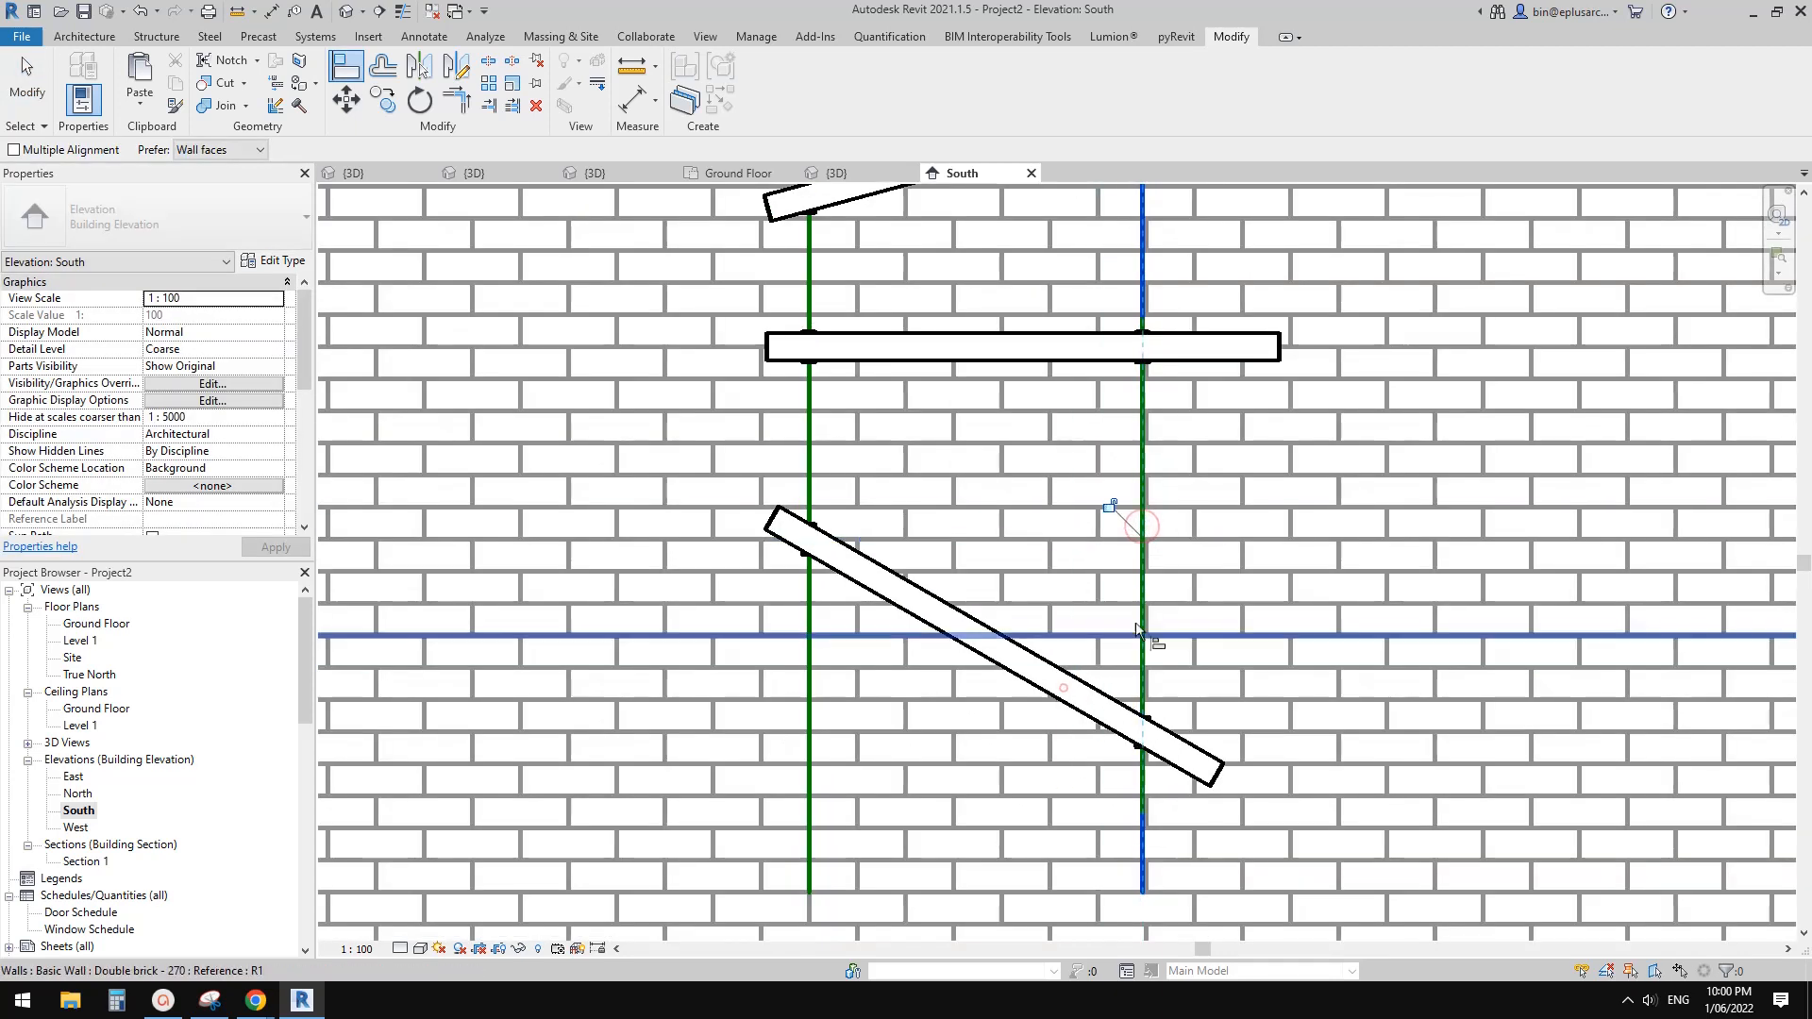
key(Escape)
Return to the project's 3D view and orbit around the five fixtures to check their tubes and brackets.
scroll(1179, 589, down, 3)
mouse_move(1165, 579)
middle_down()
mouse_move(1177, 615)
mouse_move(977, 648)
middle_up()
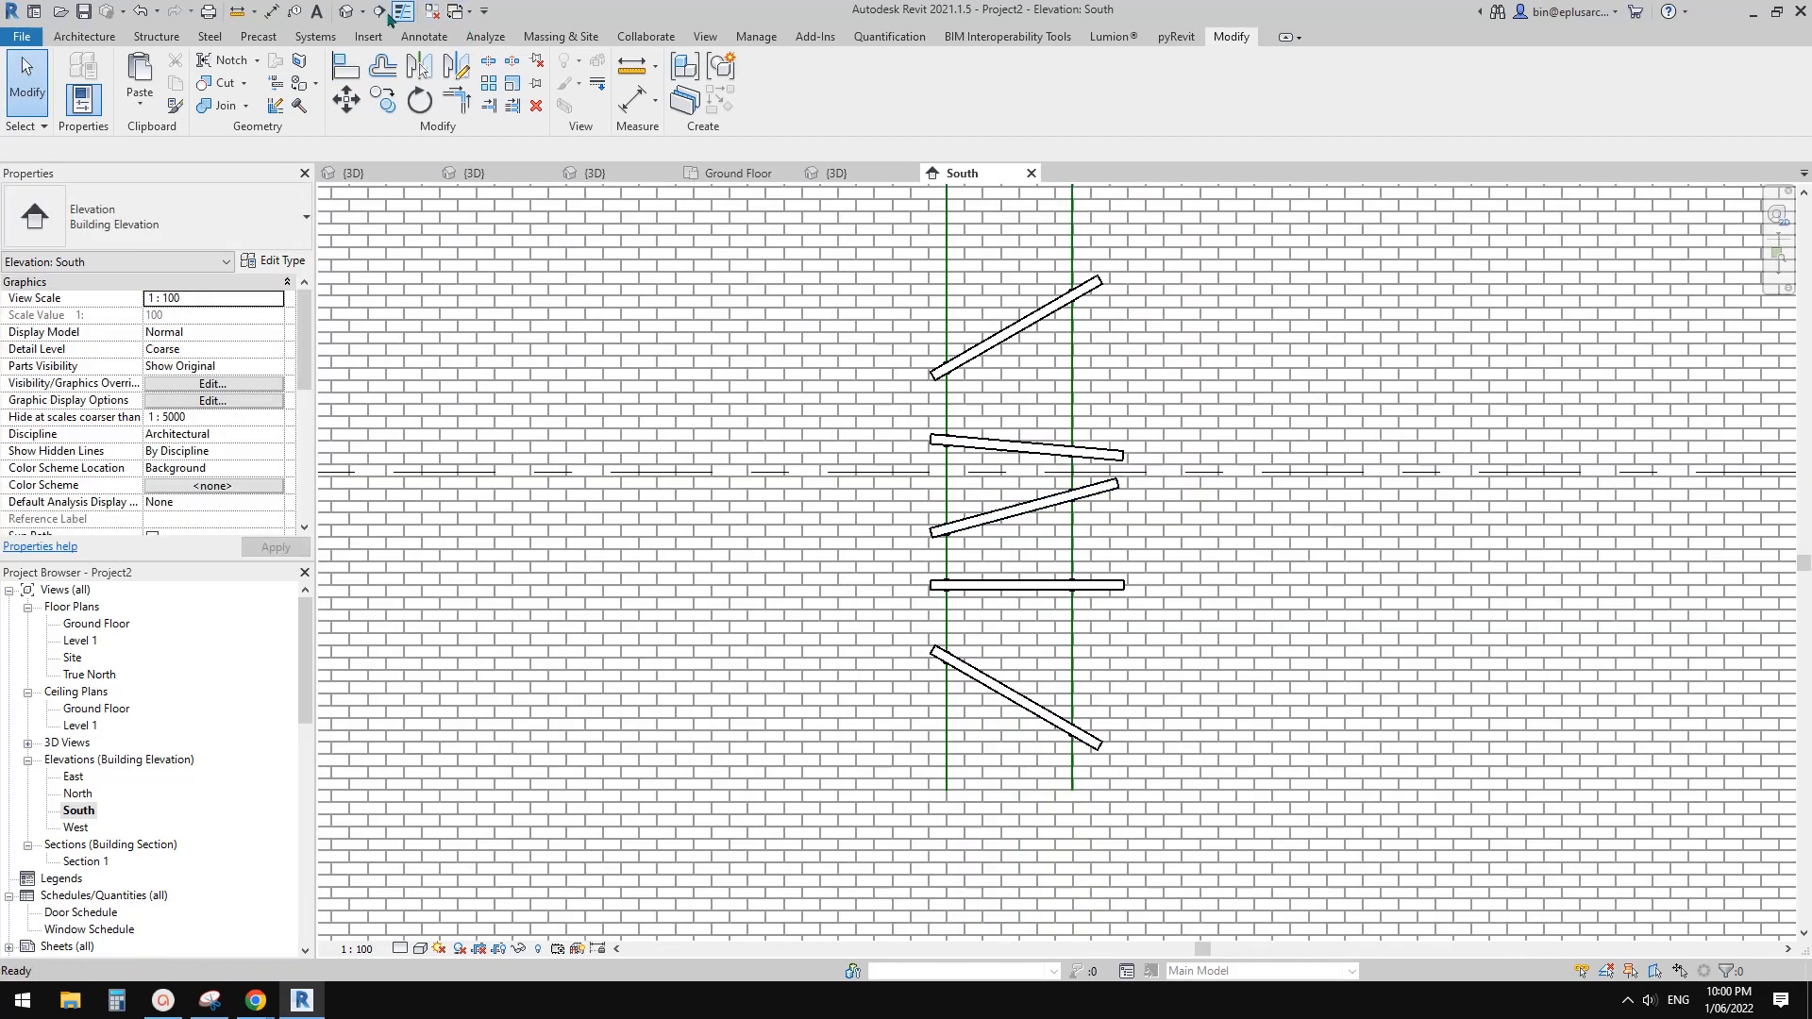
click(347, 11)
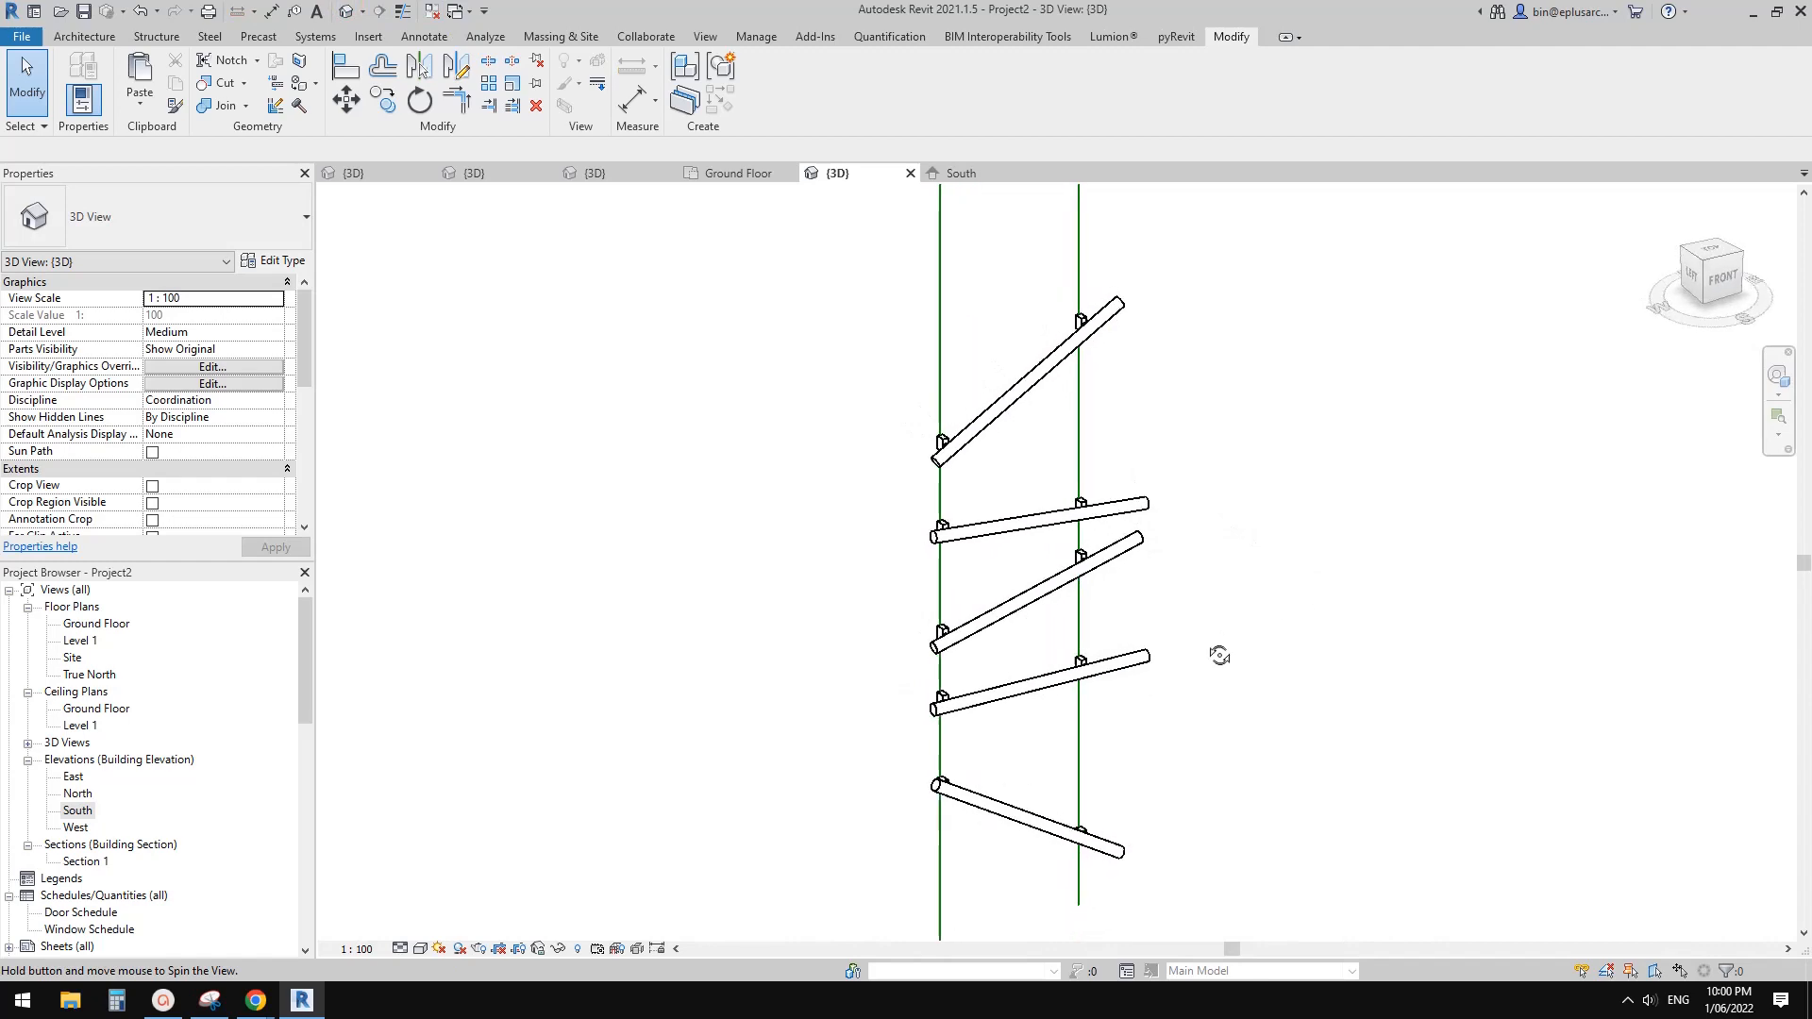
click(1028, 398)
key(Escape)
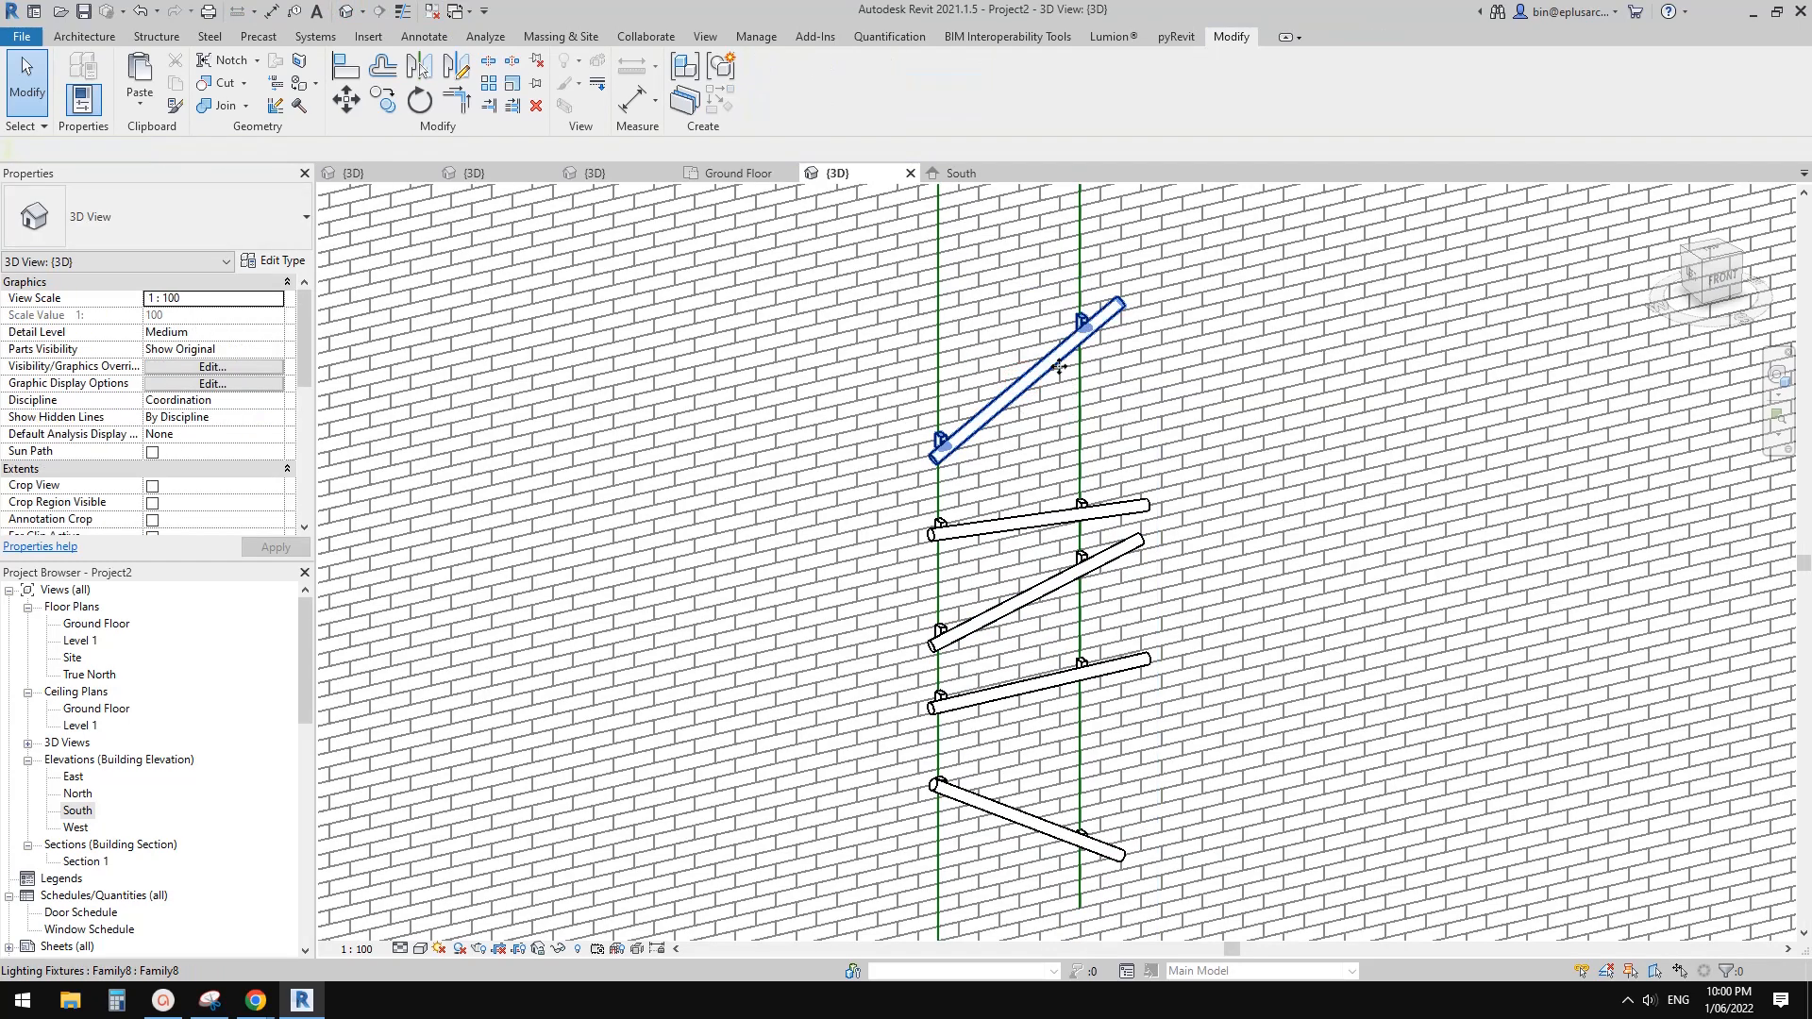
mouse_move(1027, 398)
shift+middle_down()
mouse_move(1234, 450)
mouse_move(1315, 417)
mouse_move(1044, 478)
mouse_move(1014, 399)
shift+middle_up()
Open the top fixture's family for editing and review its angle, offset and visibility formulas in Family Types.
click(1014, 399)
click(766, 97)
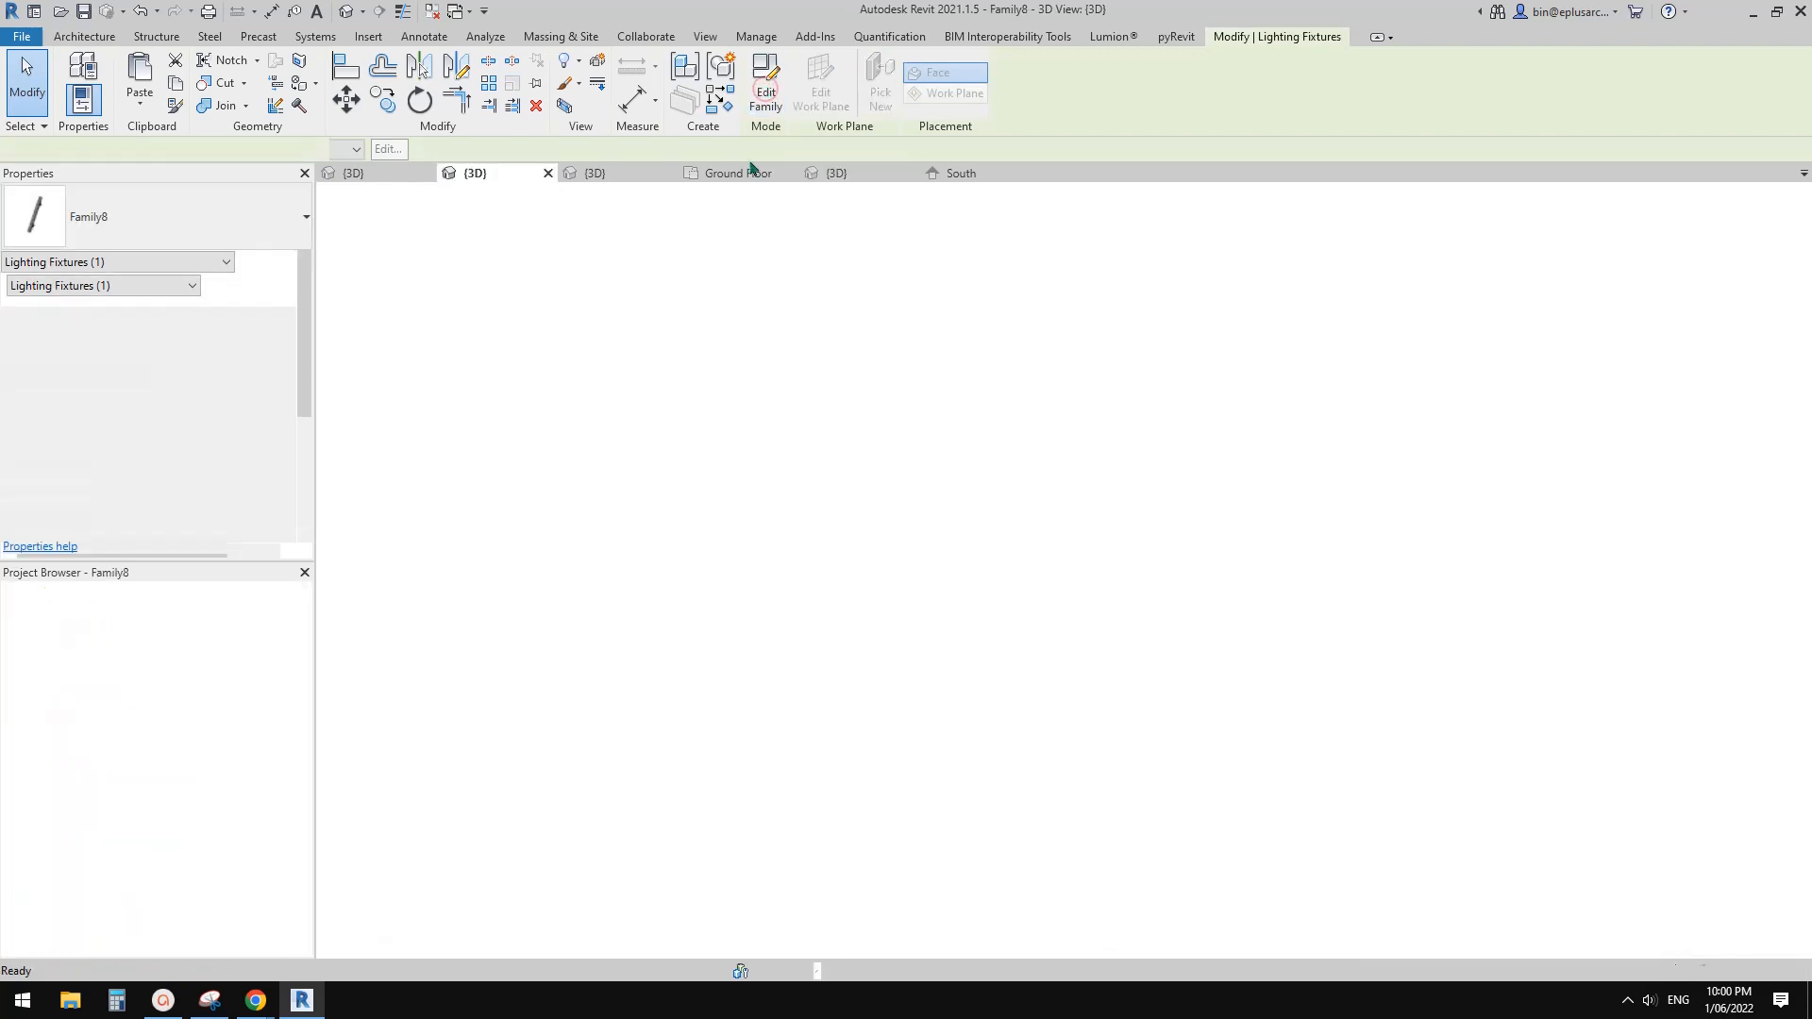
click(121, 99)
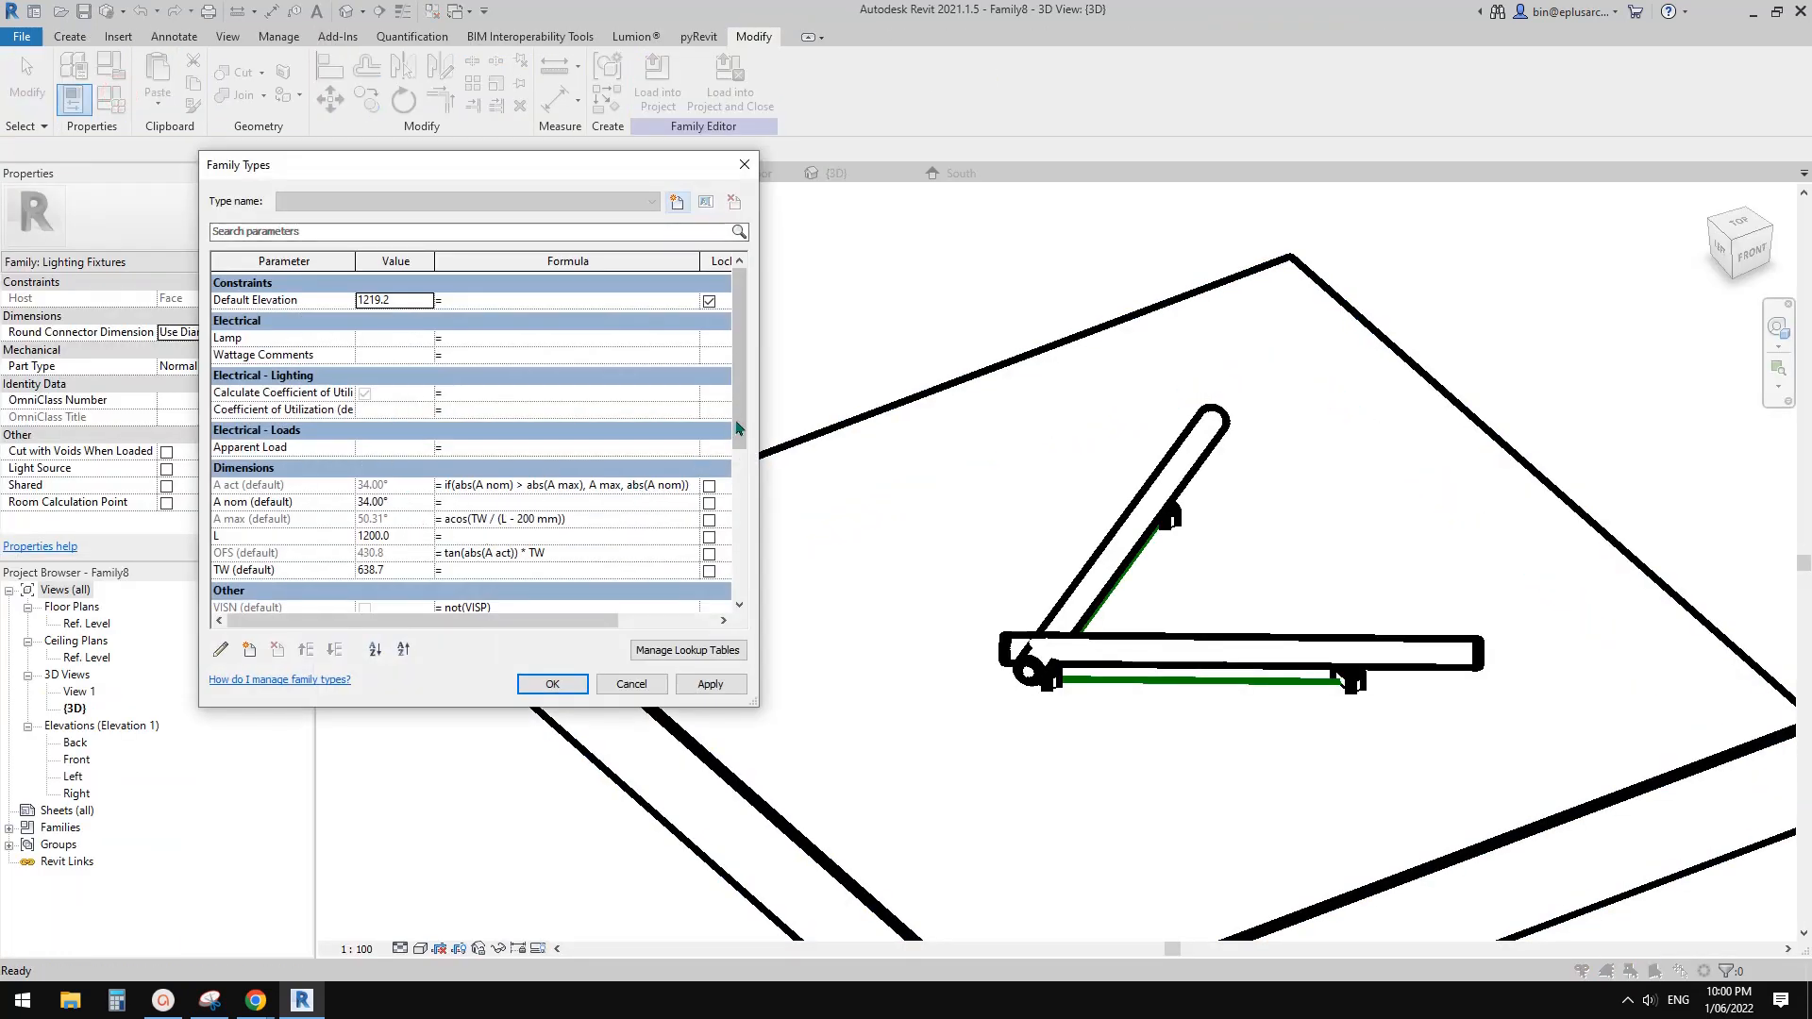
drag(737, 428, 713, 499)
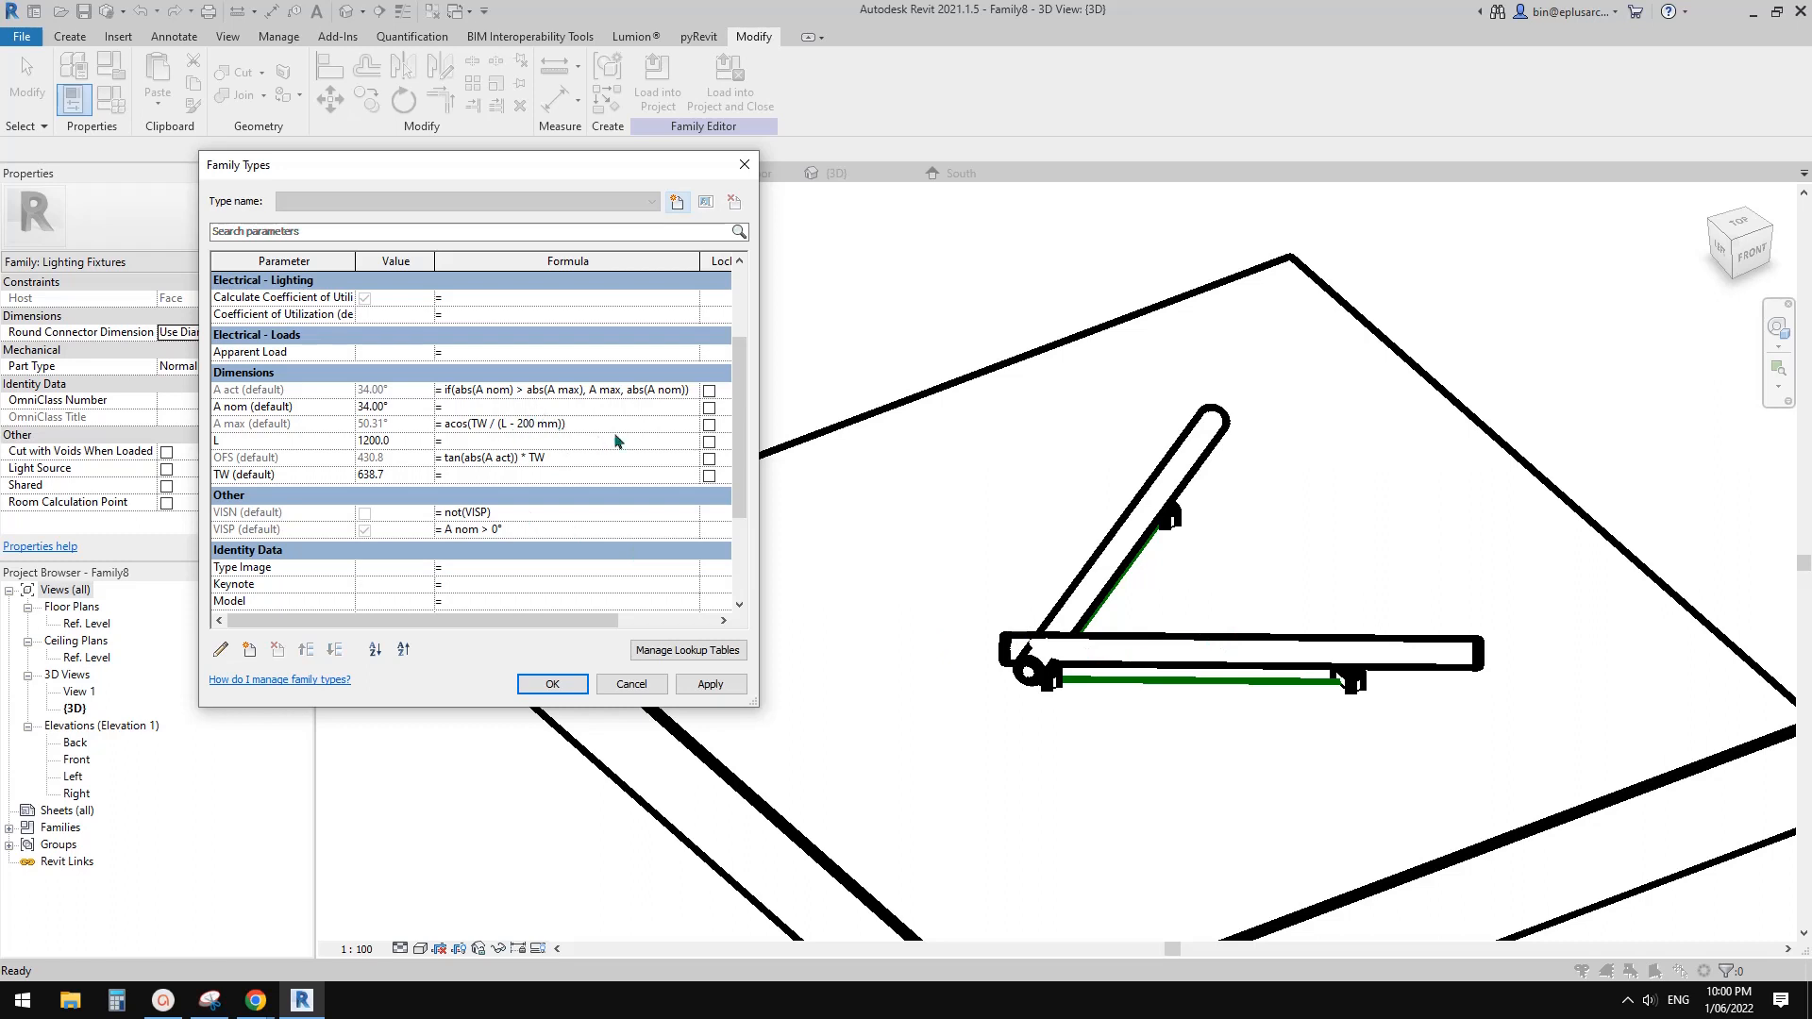
drag(743, 426, 751, 396)
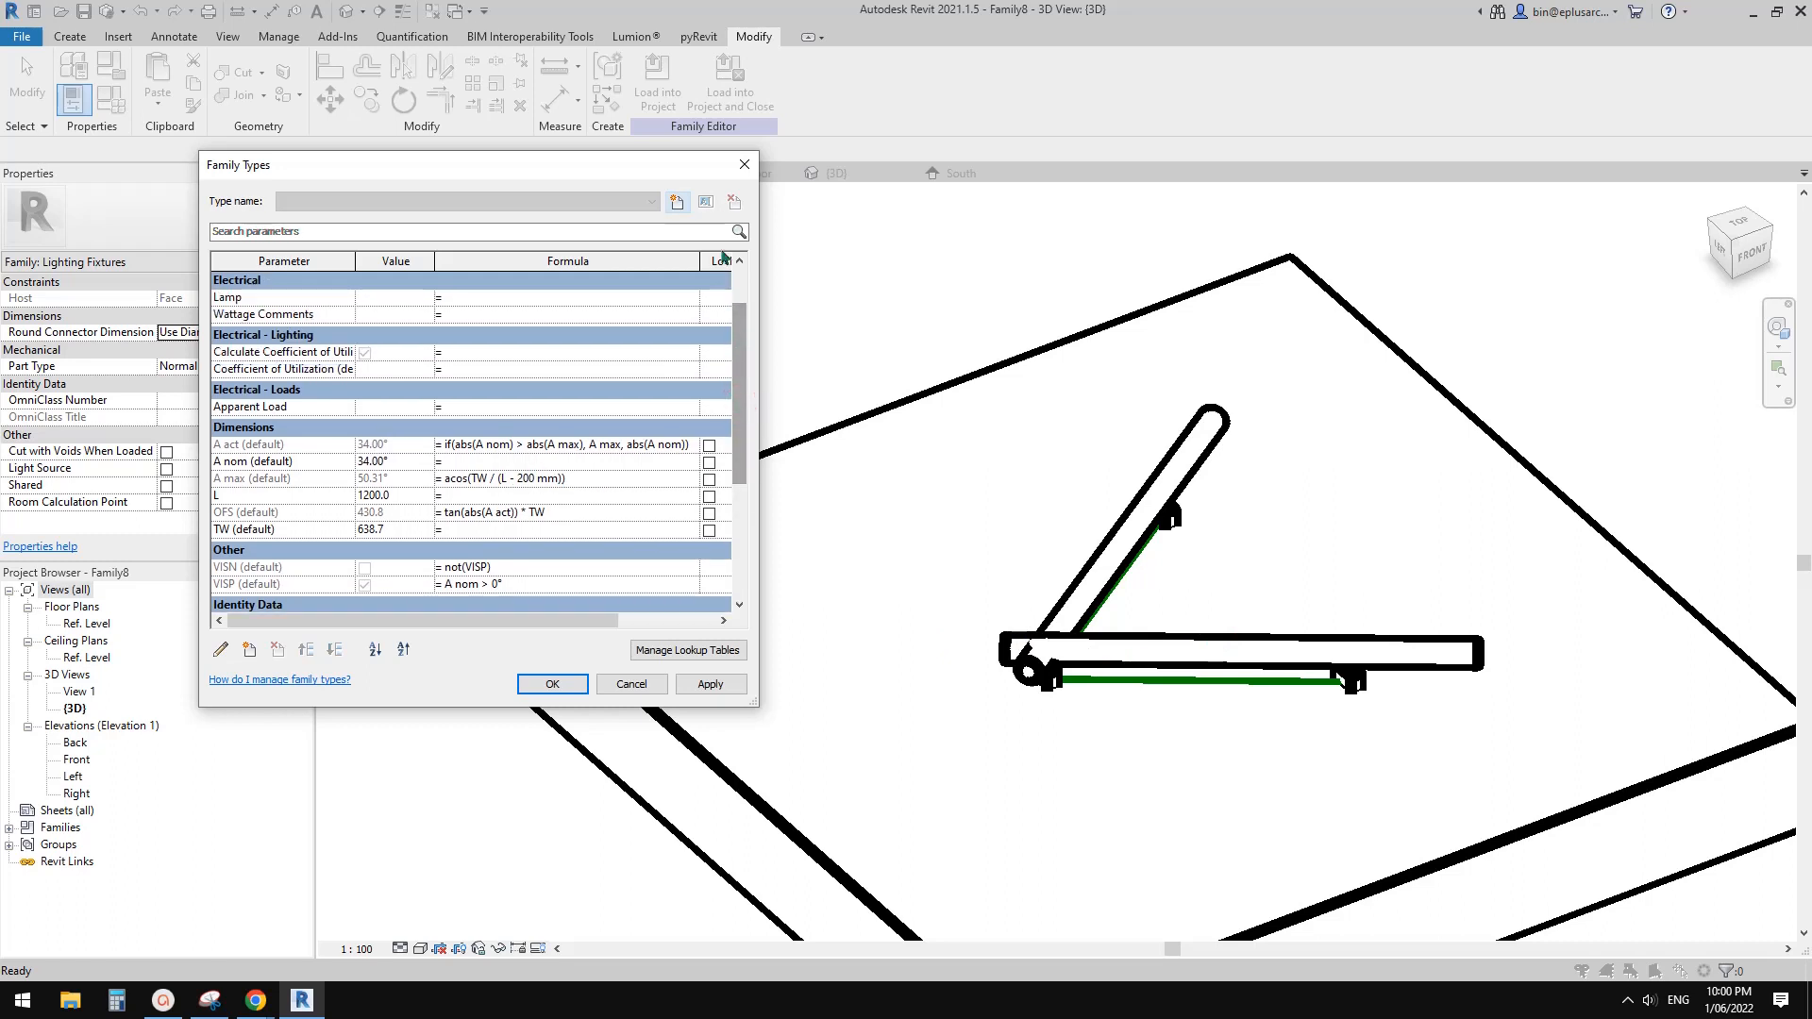
click(745, 164)
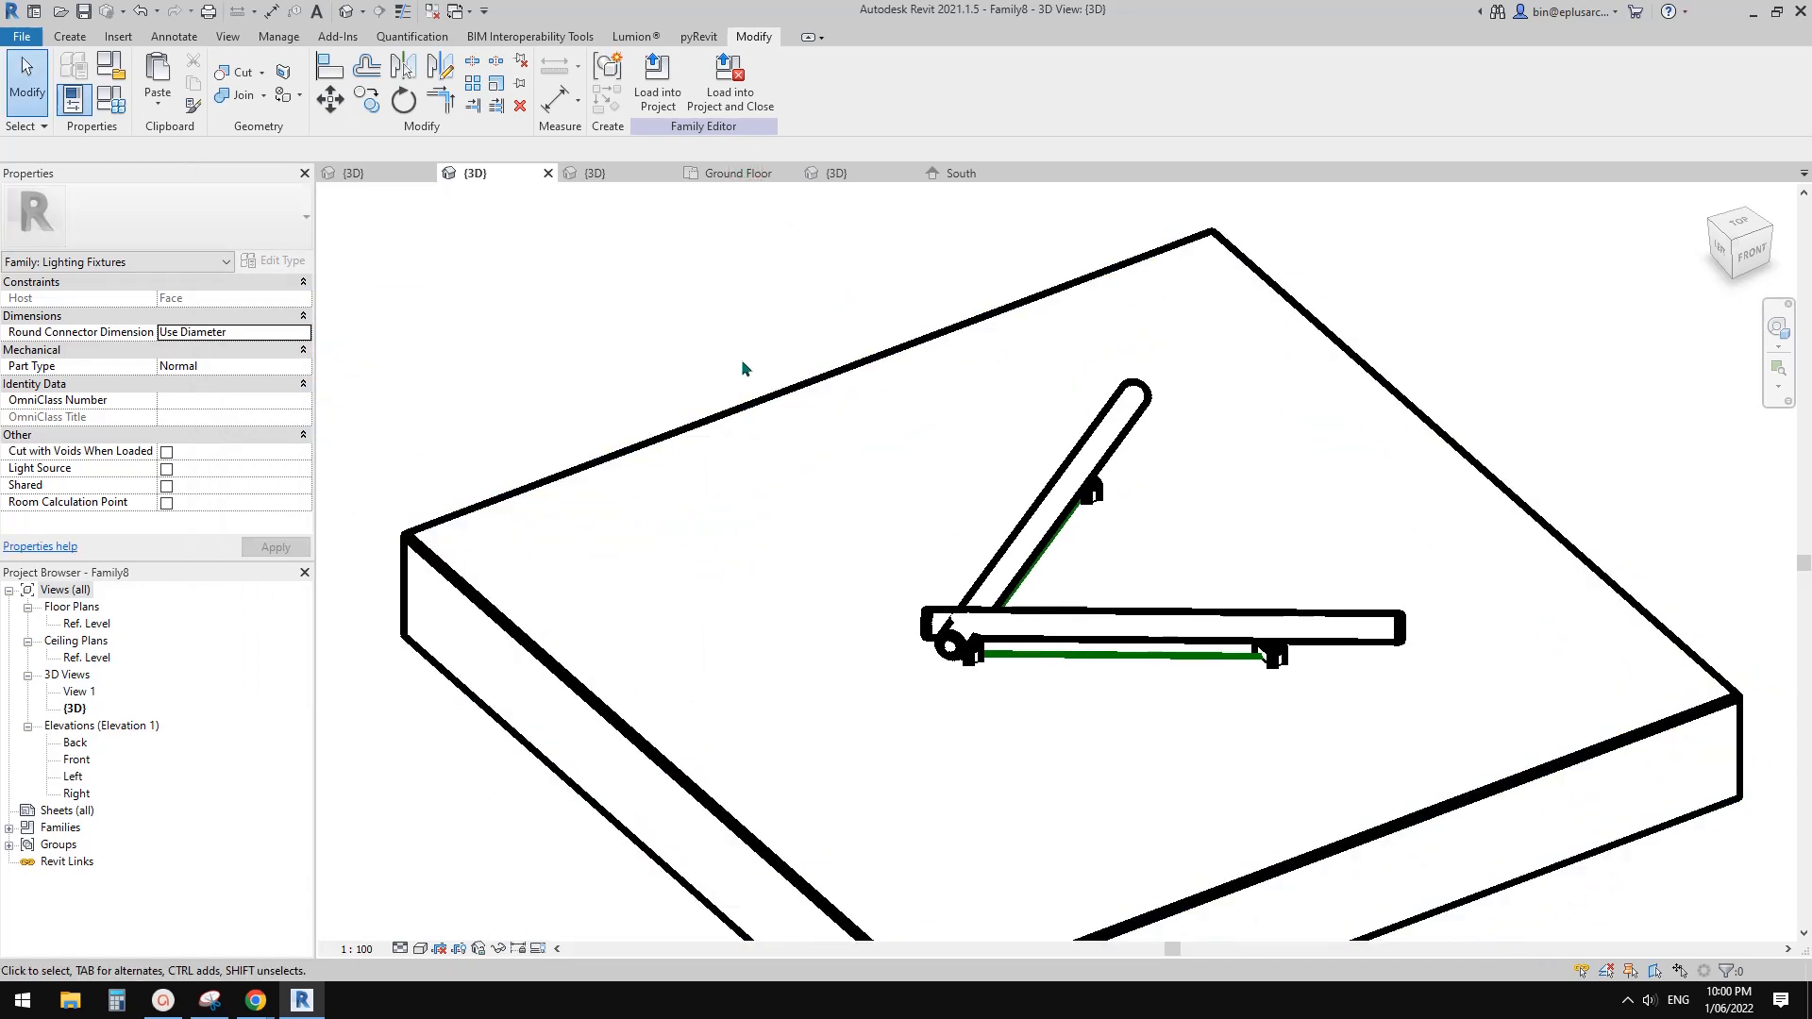
Inspect the tubes and brackets on the host face in the family's 3D view.
click(345, 13)
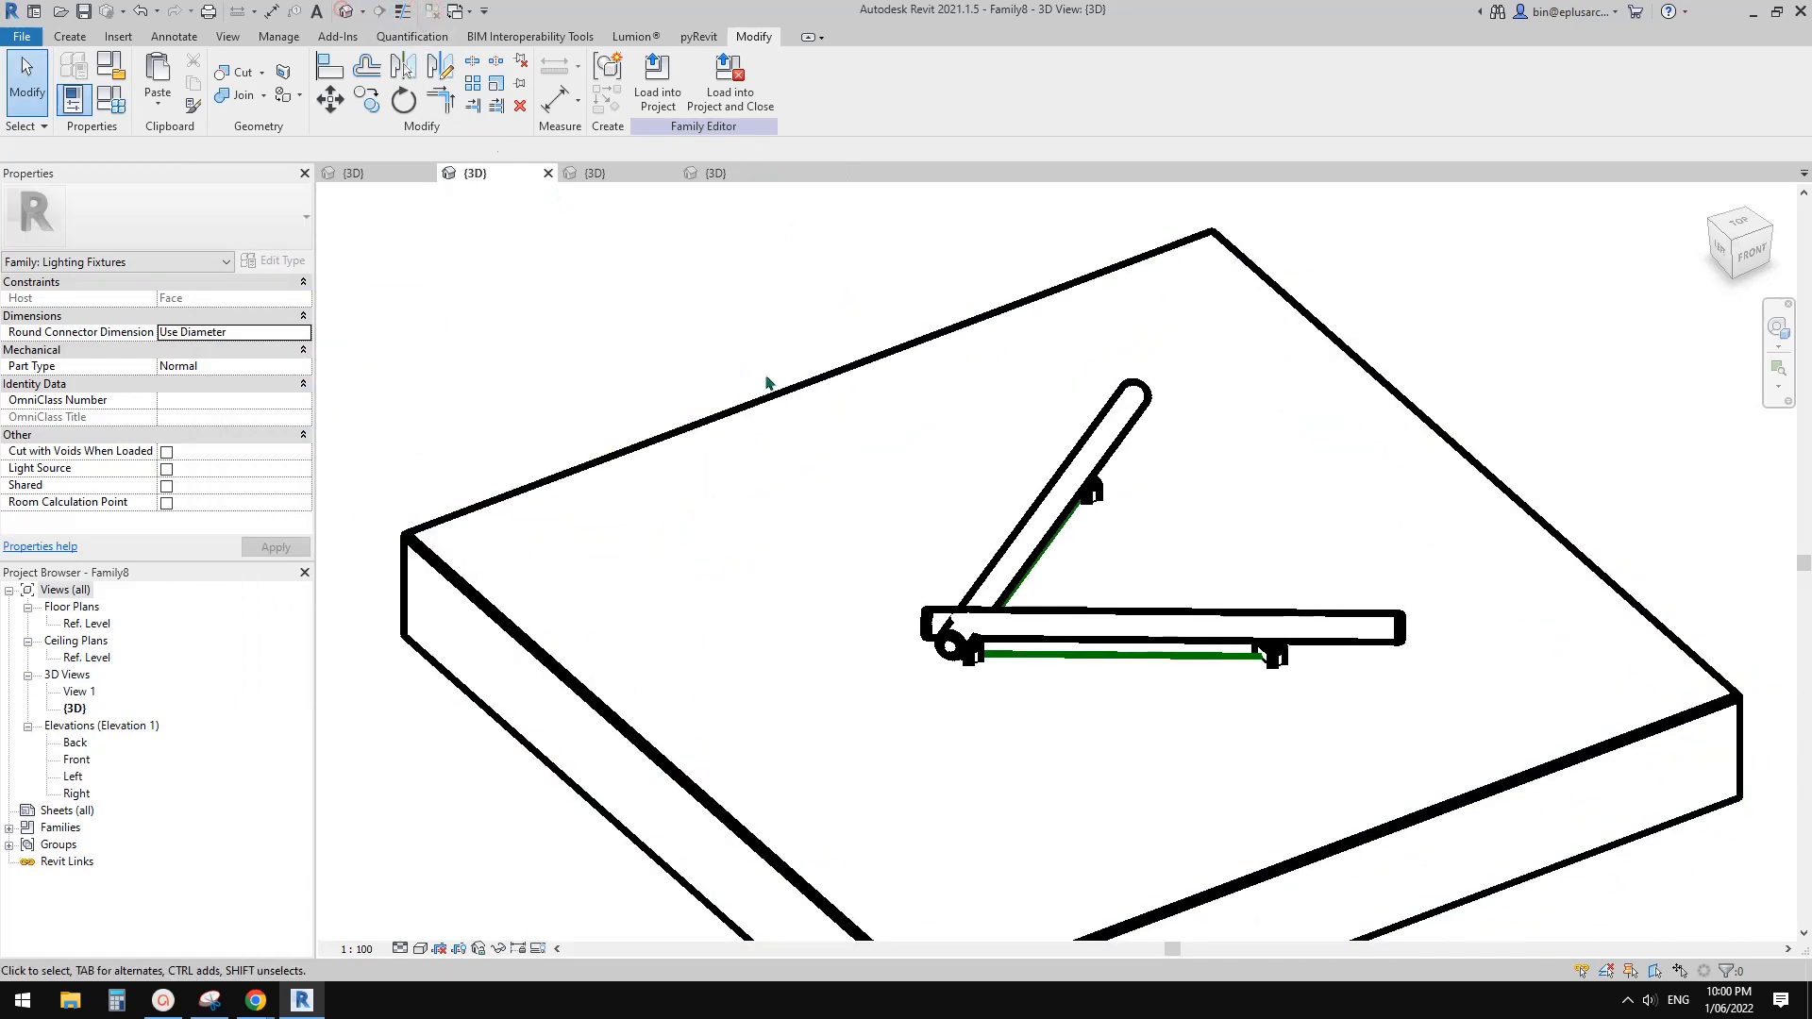
shift+middle_drag(906, 491, 1059, 607)
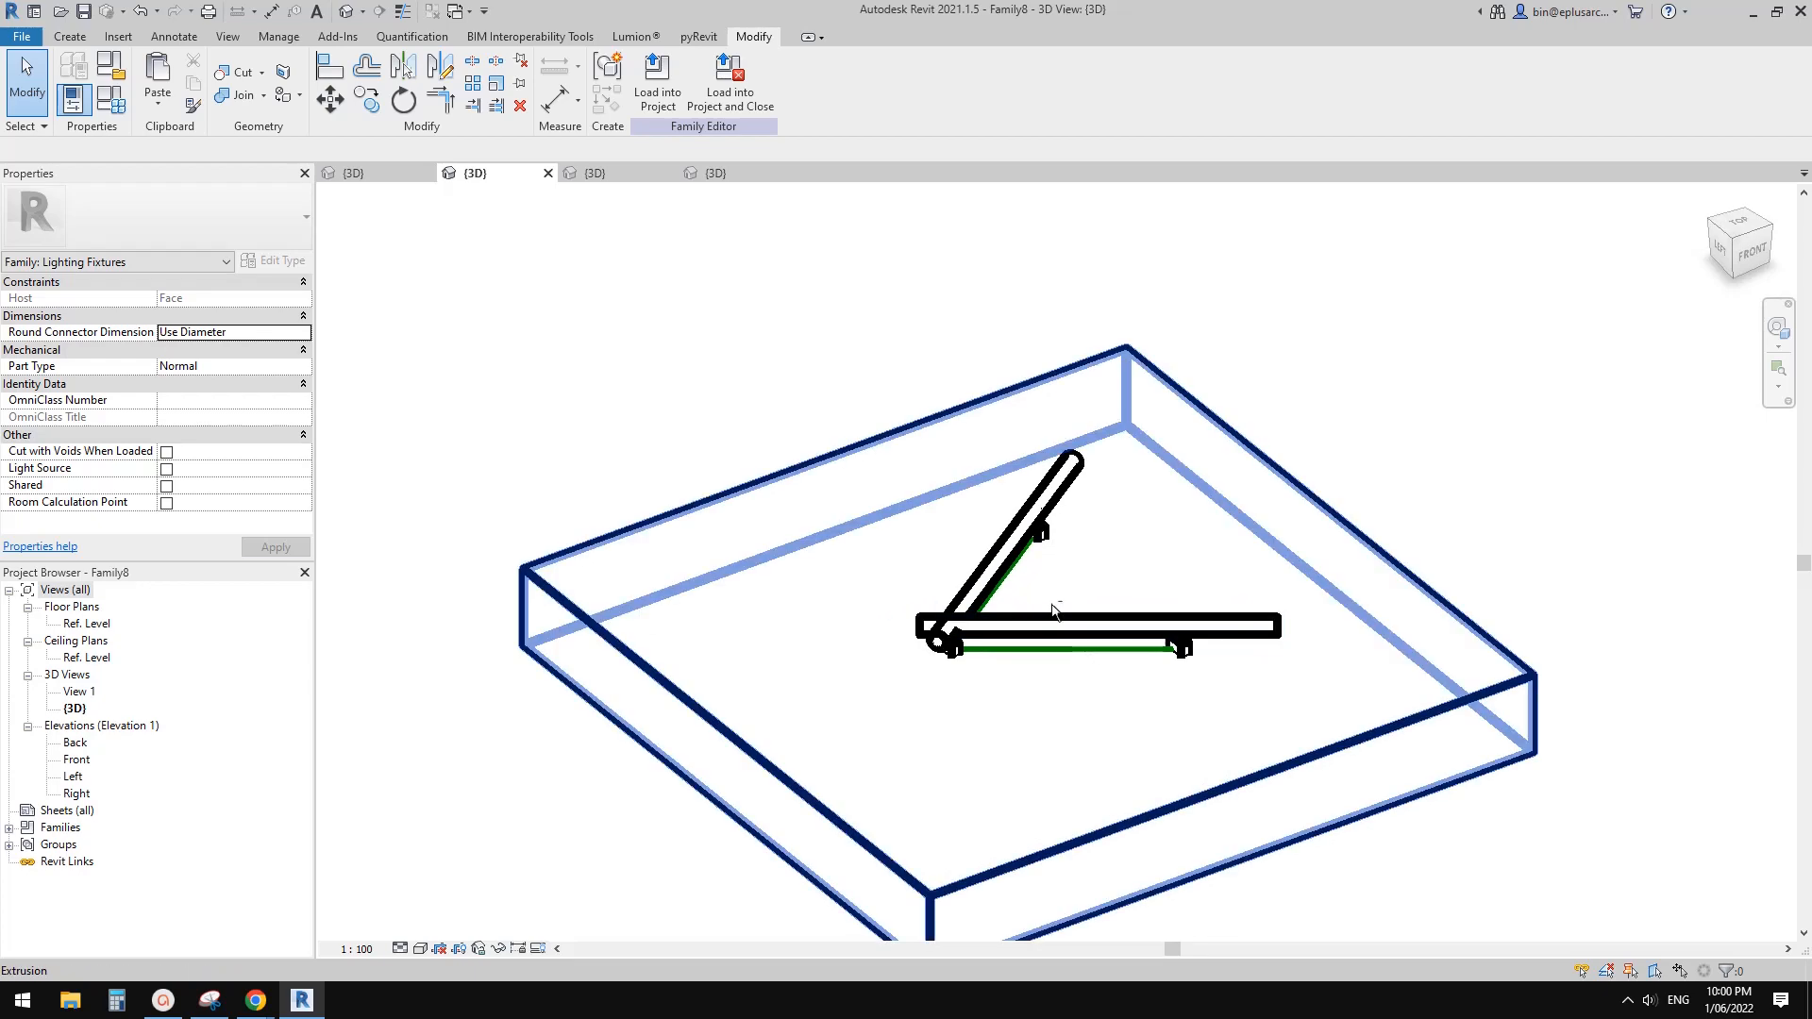
scroll(1085, 648, up, 2)
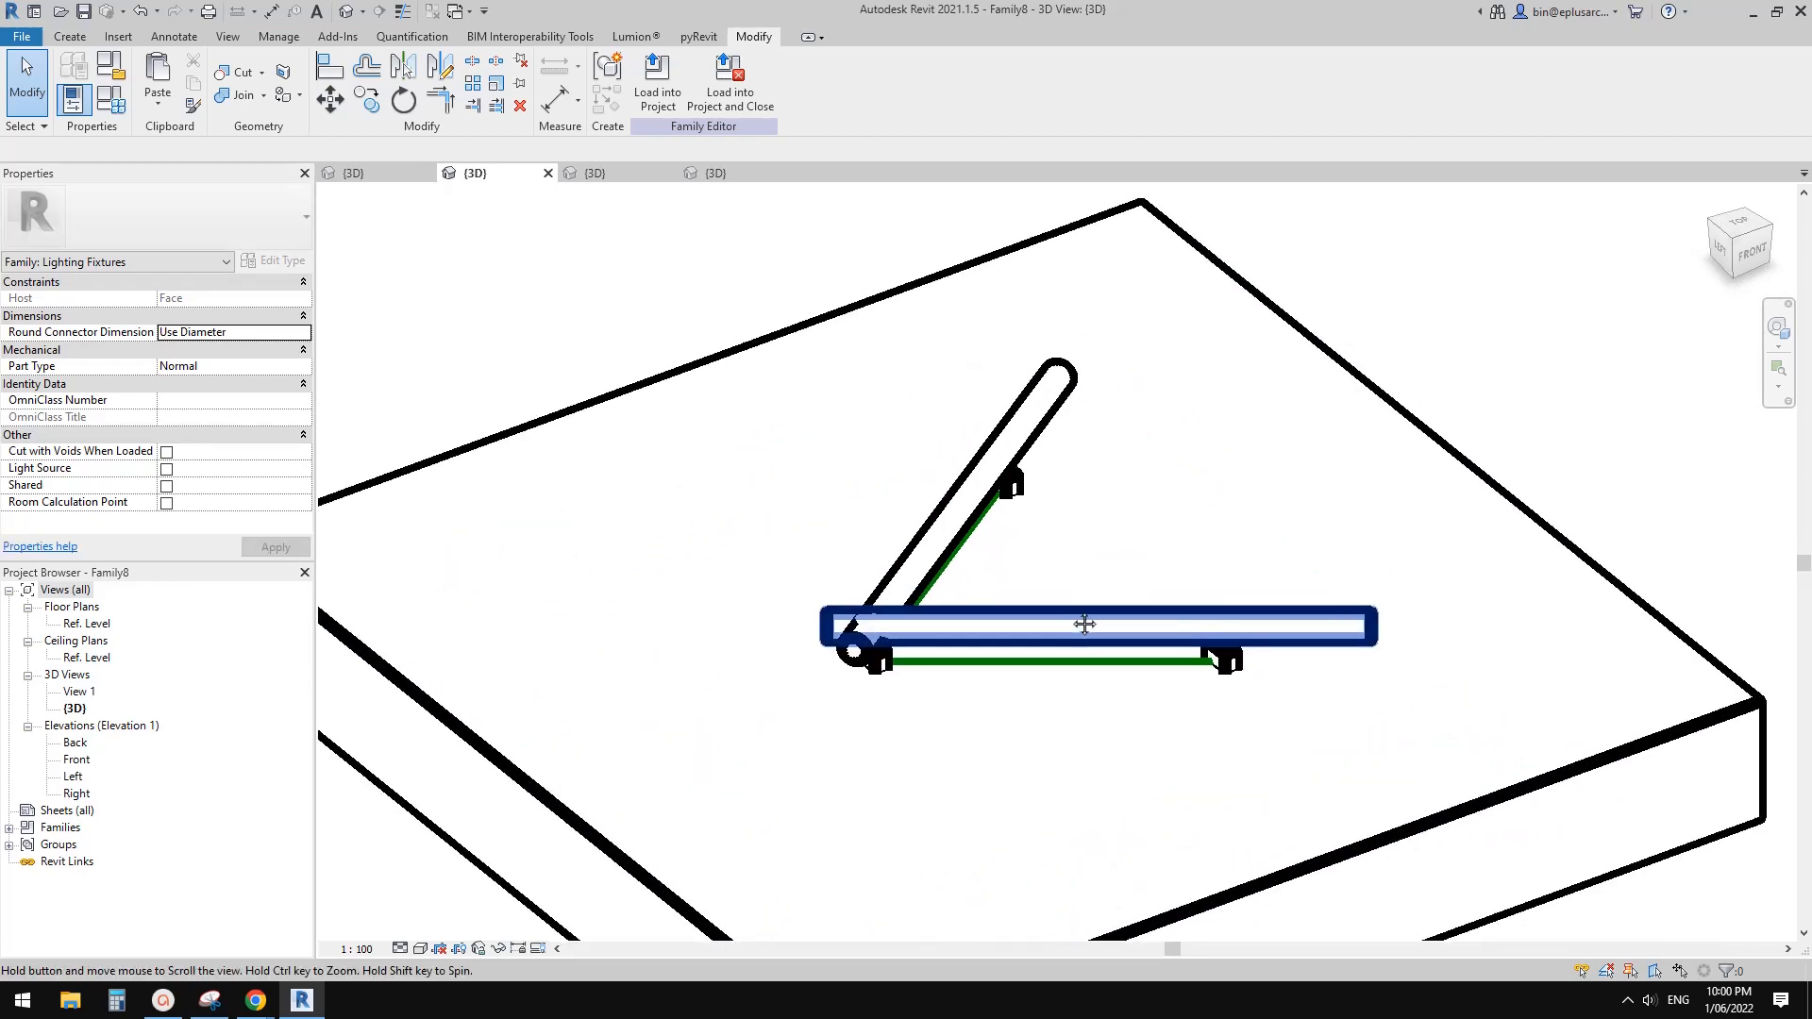